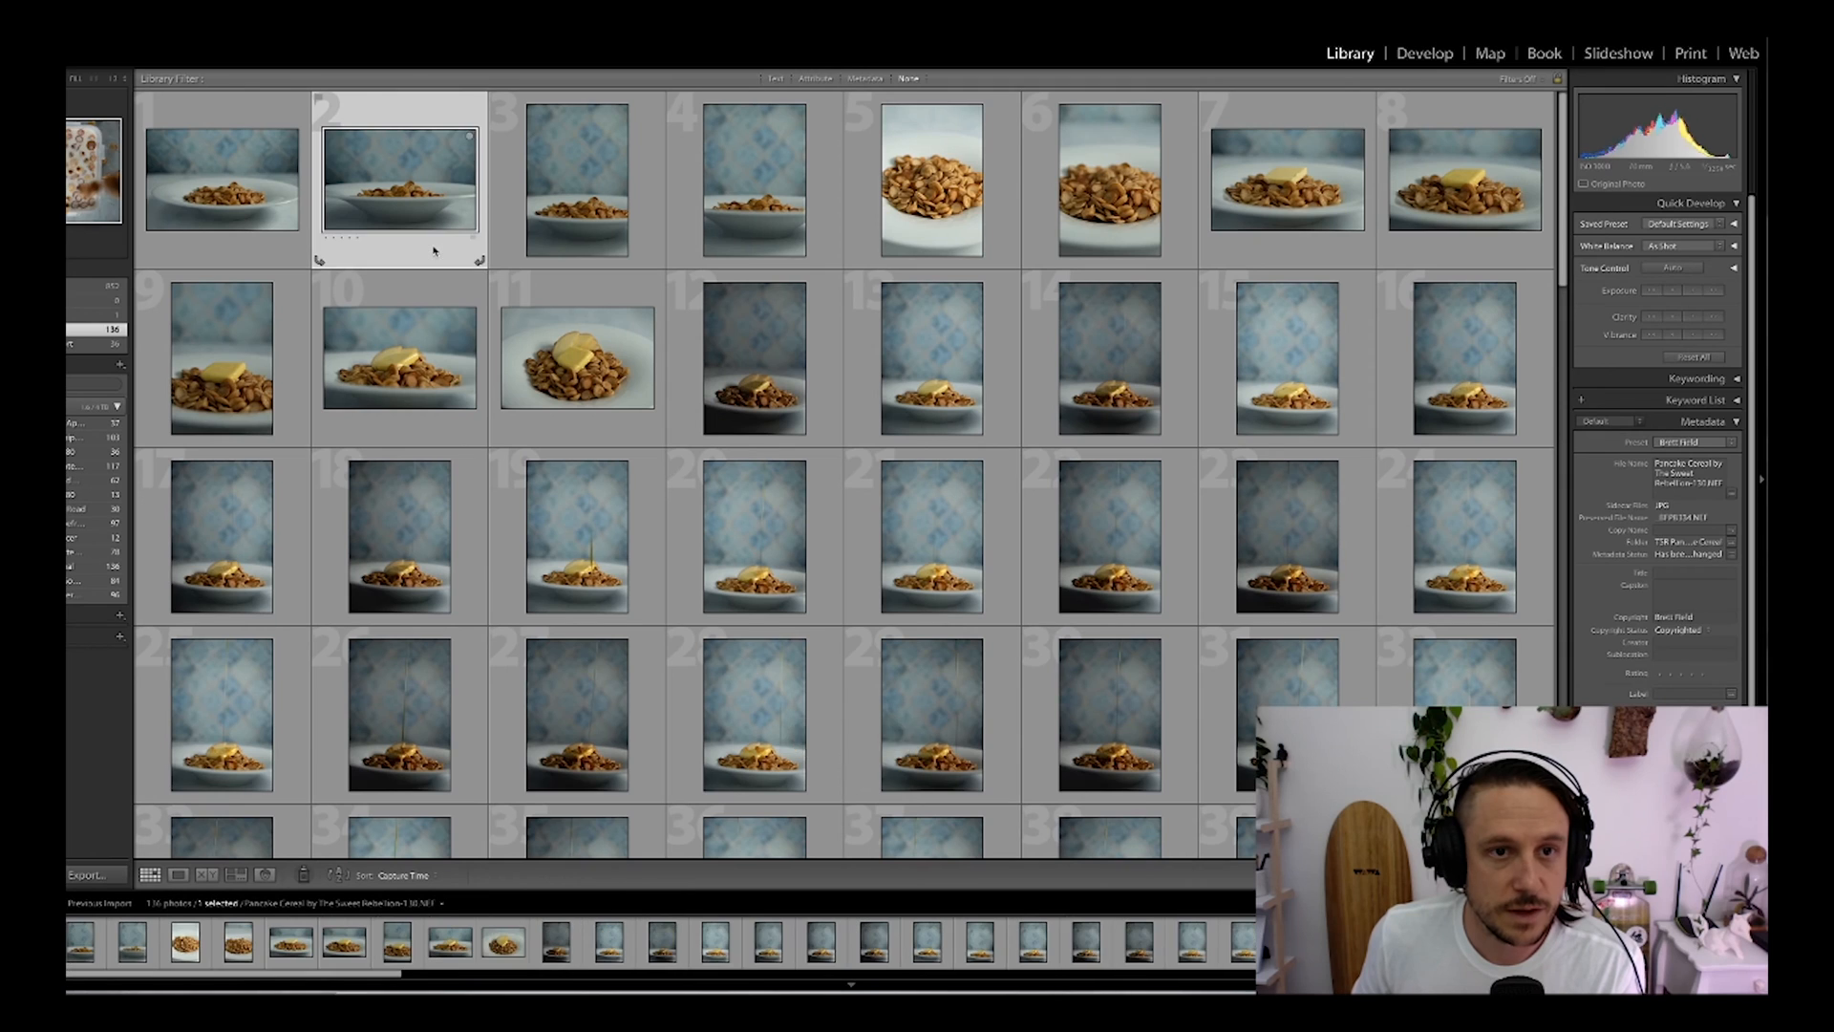
# Step: Flag photos 4, 5 and 8 of the cereal bowl shoot as picks
pyautogui.click(688, 232)
pyautogui.press('p')
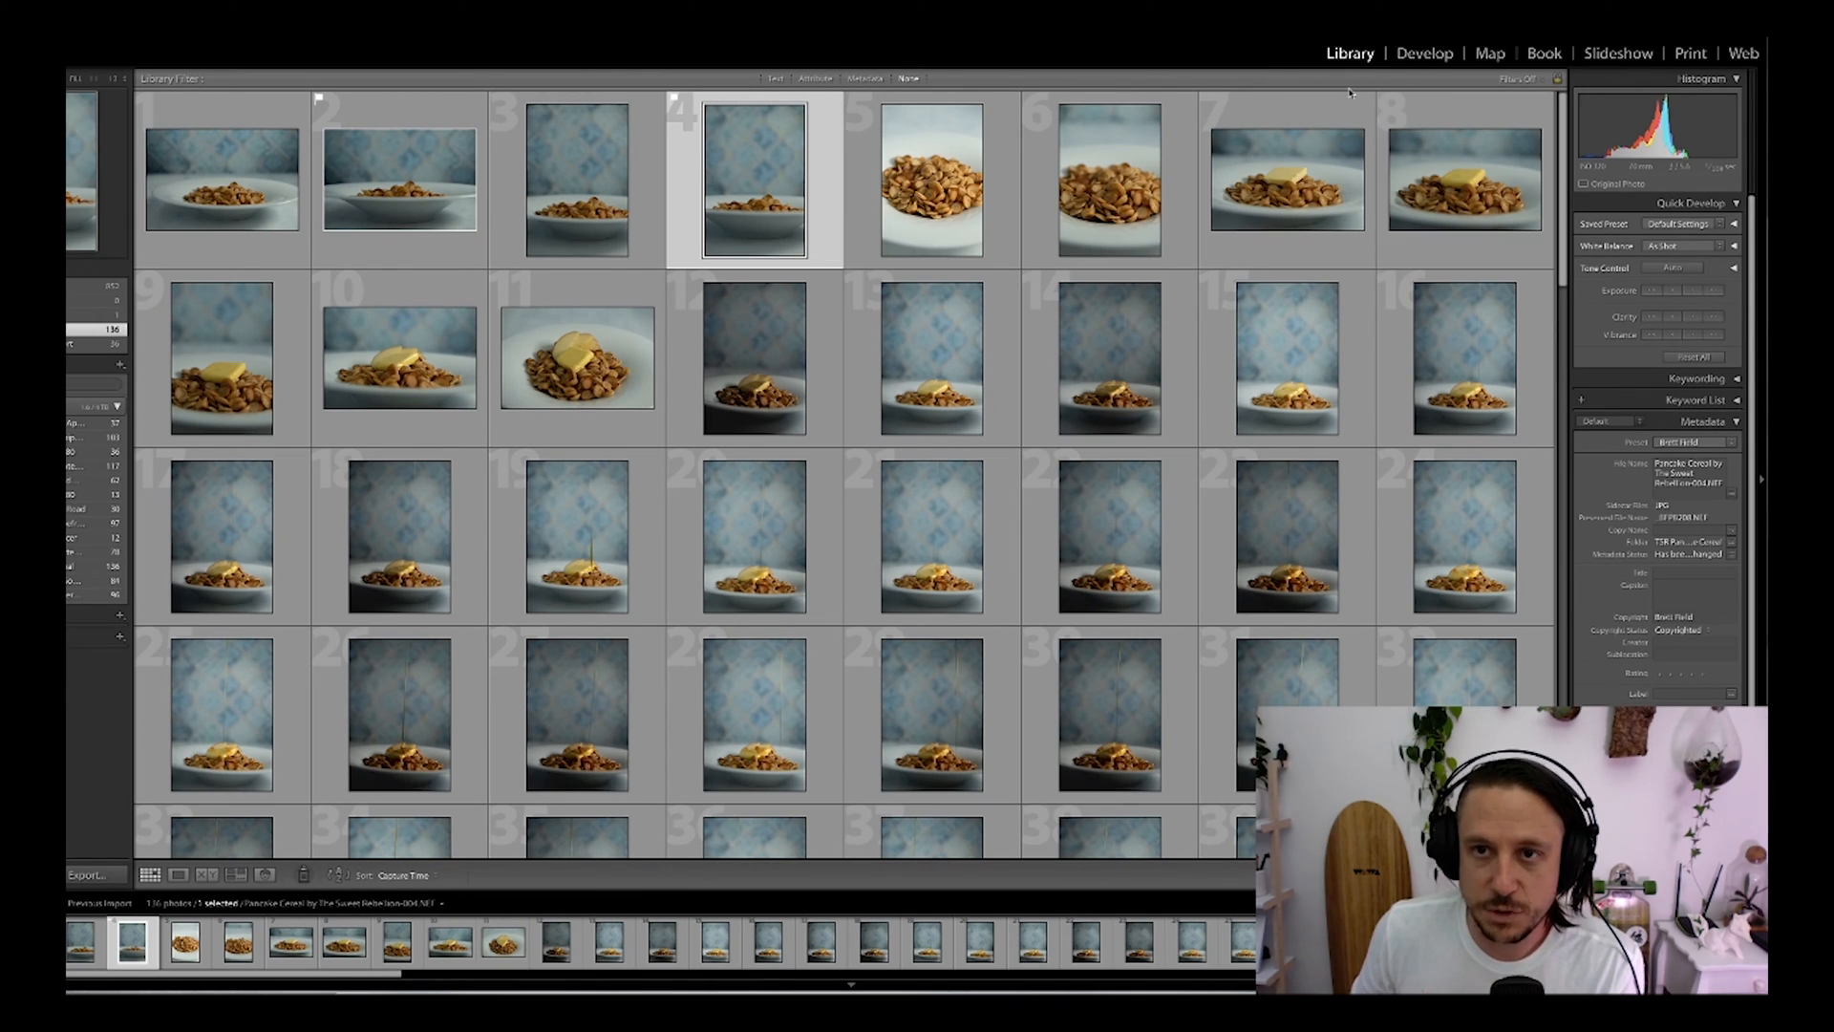
pyautogui.click(997, 204)
pyautogui.press('p')
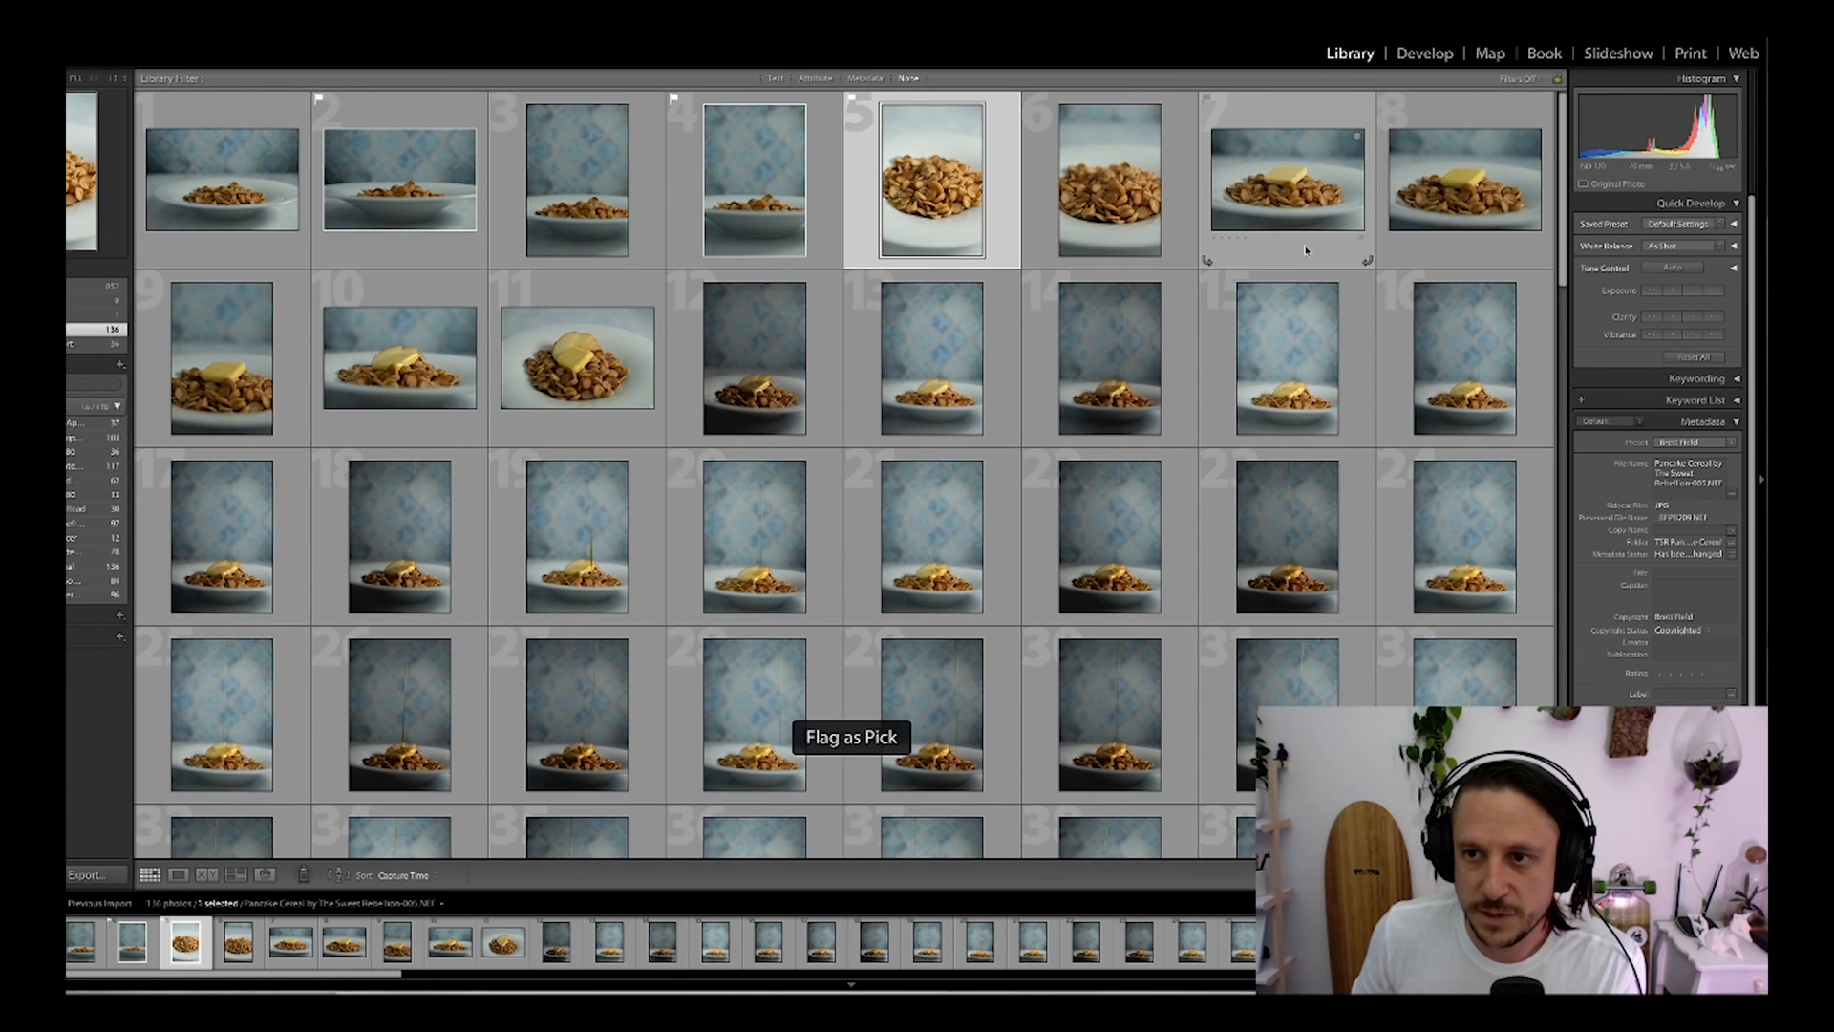
pyautogui.click(1448, 254)
pyautogui.press('p')
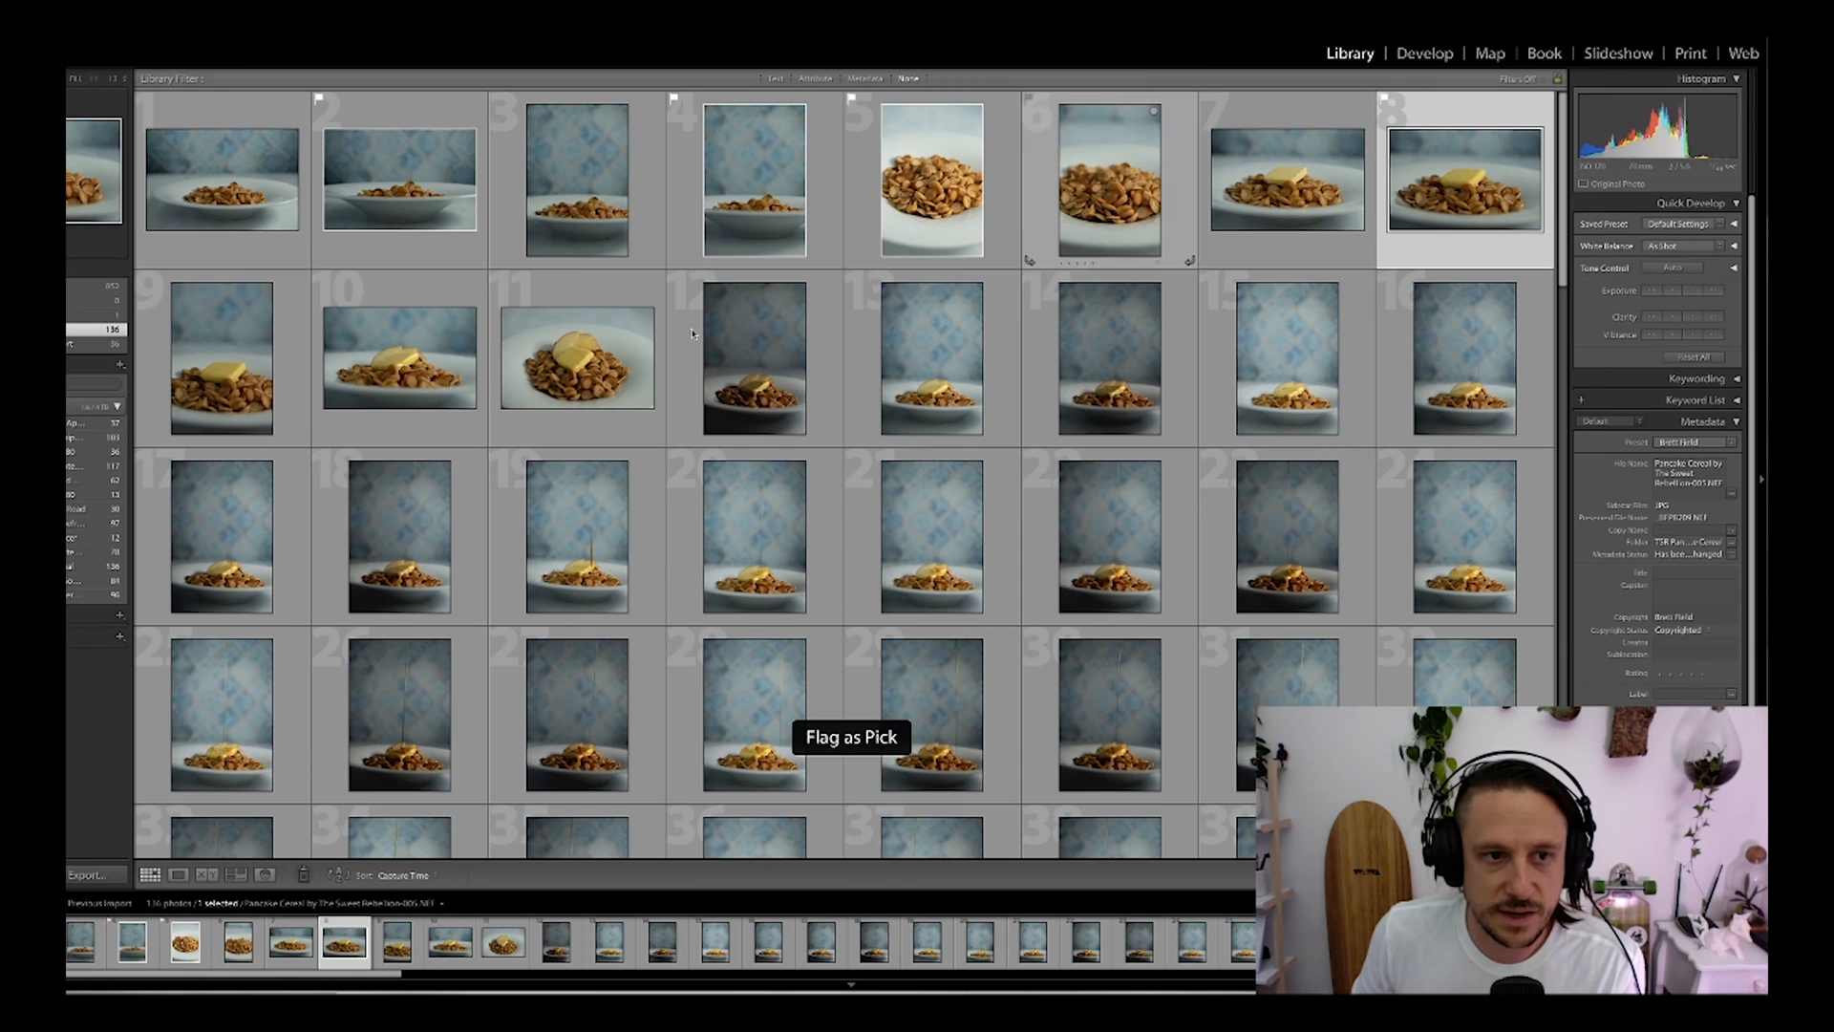
# Step: Flag the buttered cereal close-ups, photos 9, 10 and 11, as picks
pyautogui.click(289, 376)
pyautogui.press('p')
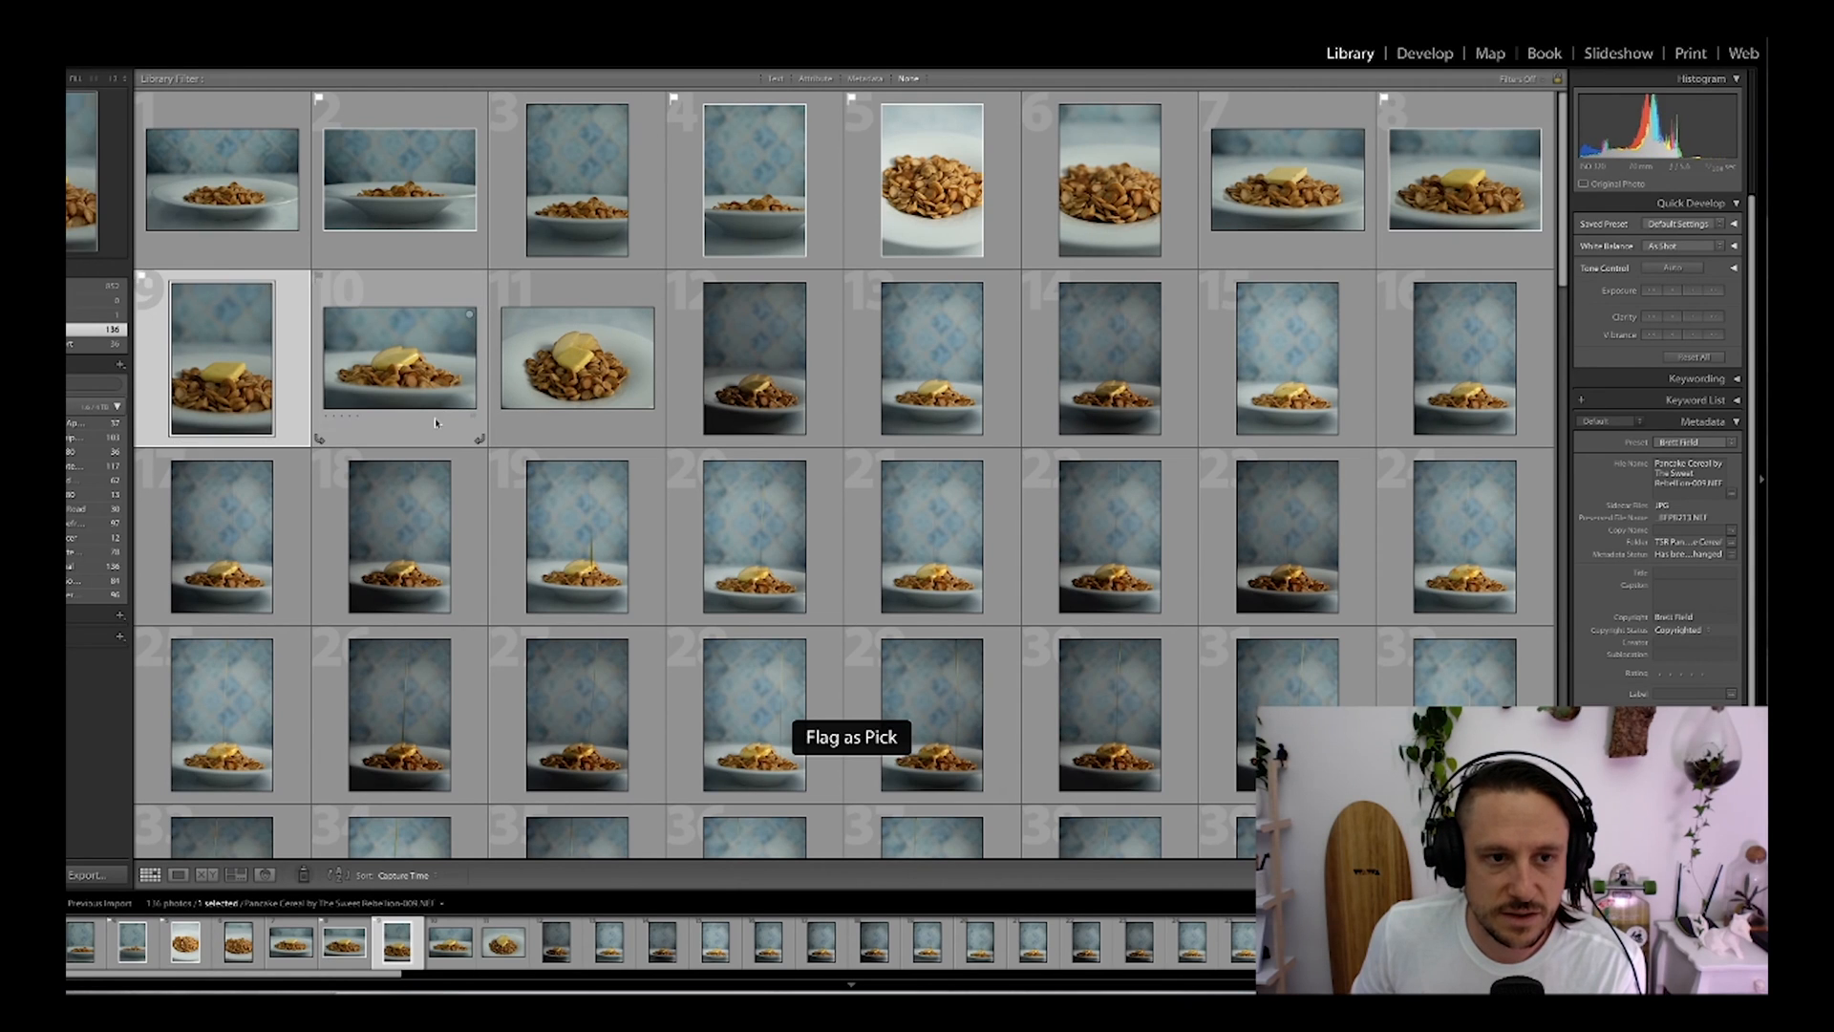
pyautogui.click(439, 419)
pyautogui.press('p')
pyautogui.click(571, 426)
pyautogui.press('p')
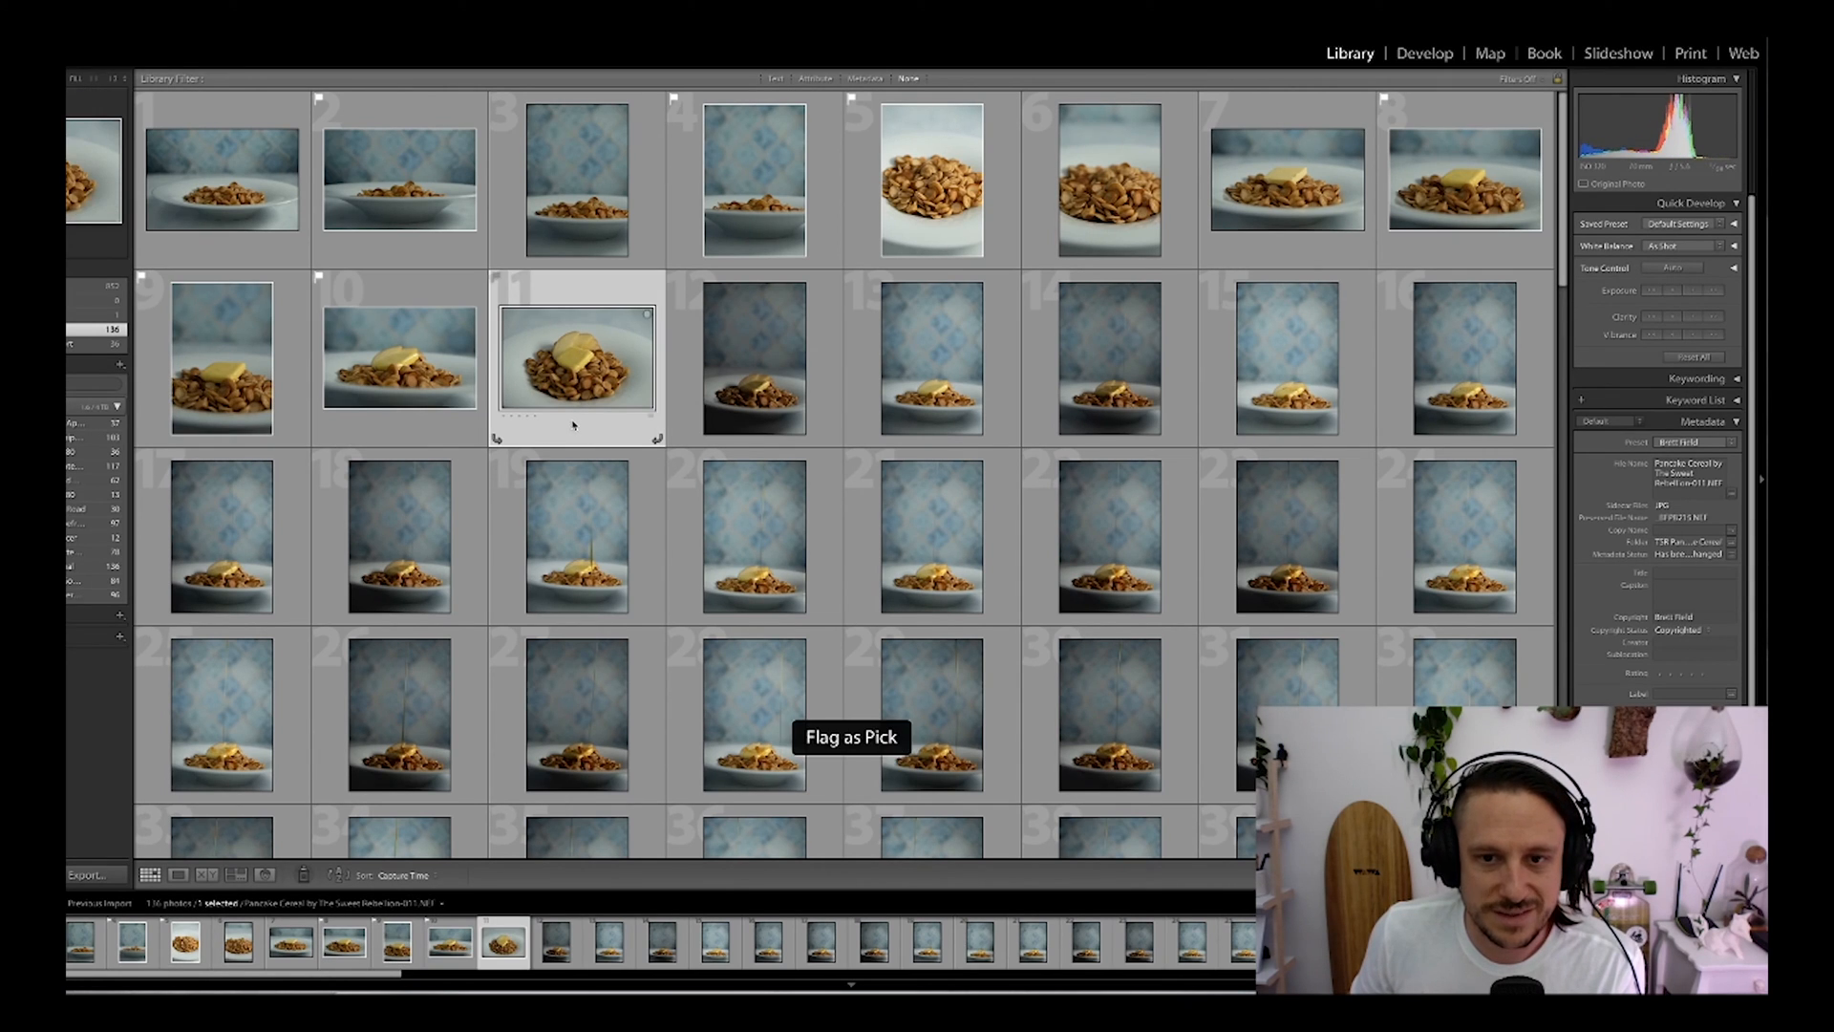
# Step: Flag the upright buttered cereal photos 13, 14 and 20 as picks
pyautogui.click(861, 400)
pyautogui.press('p')
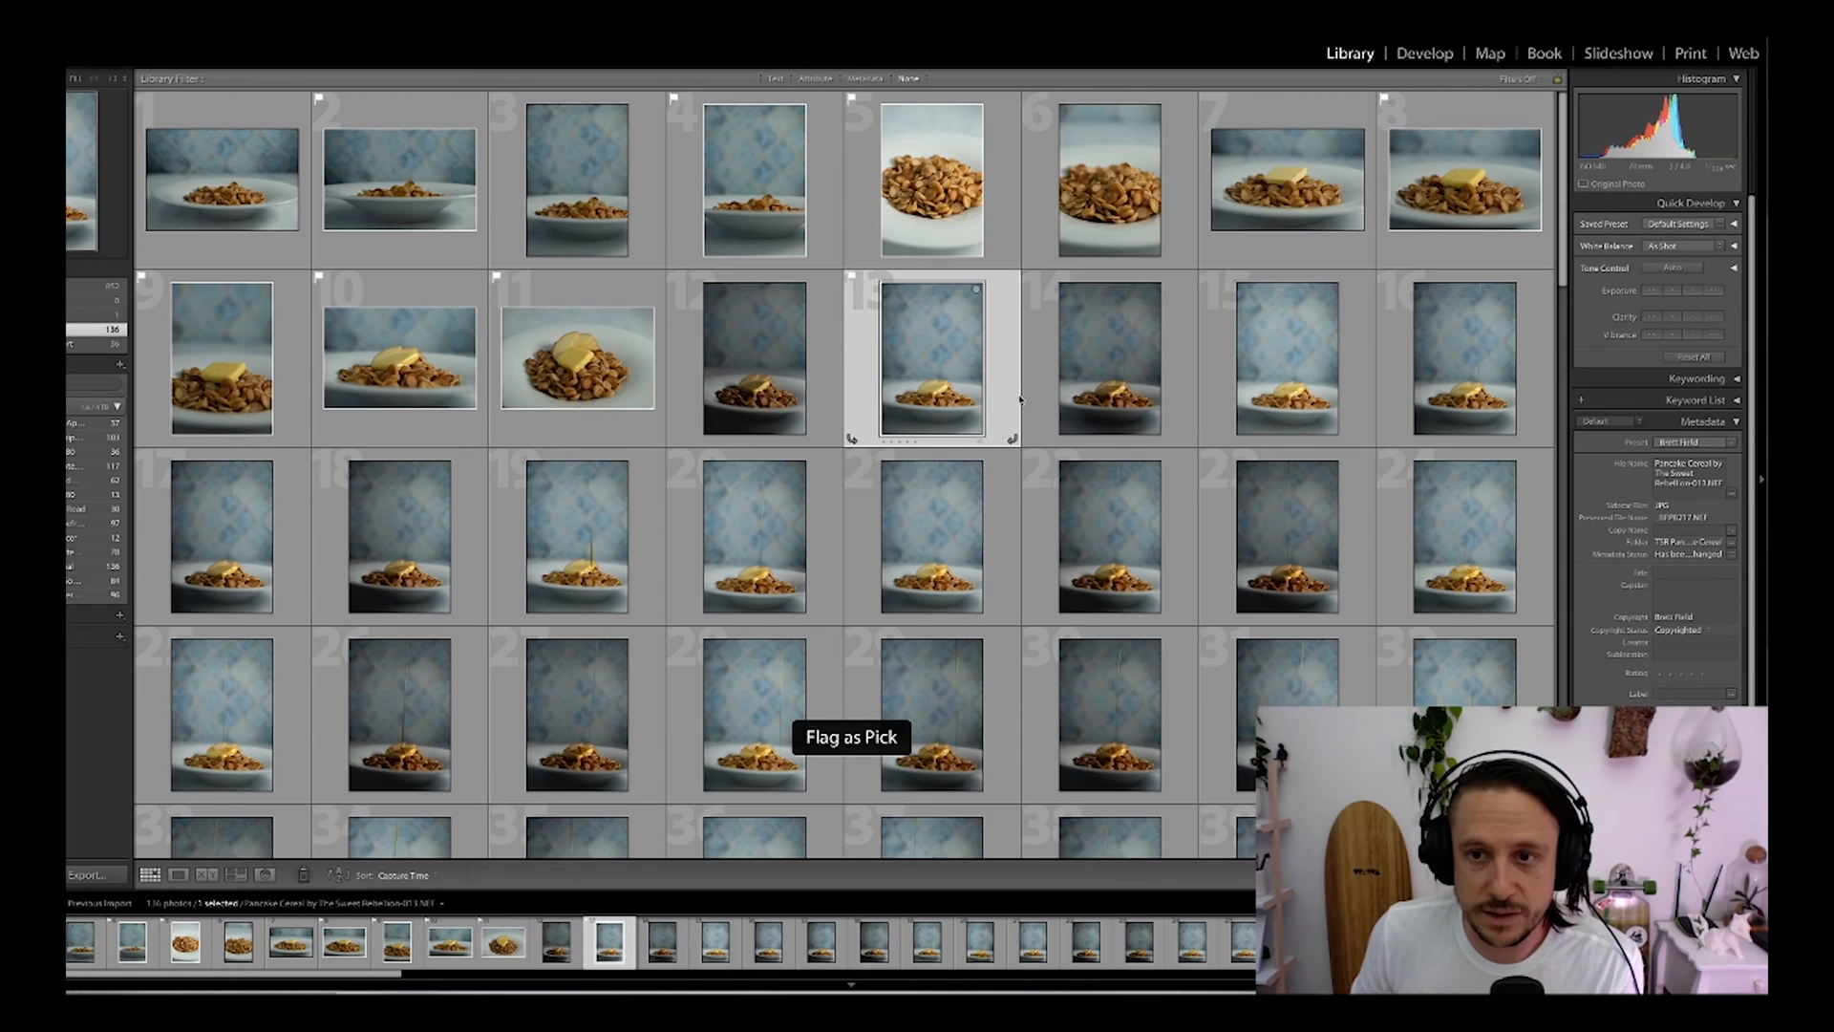
pyautogui.click(1177, 397)
pyautogui.press('p')
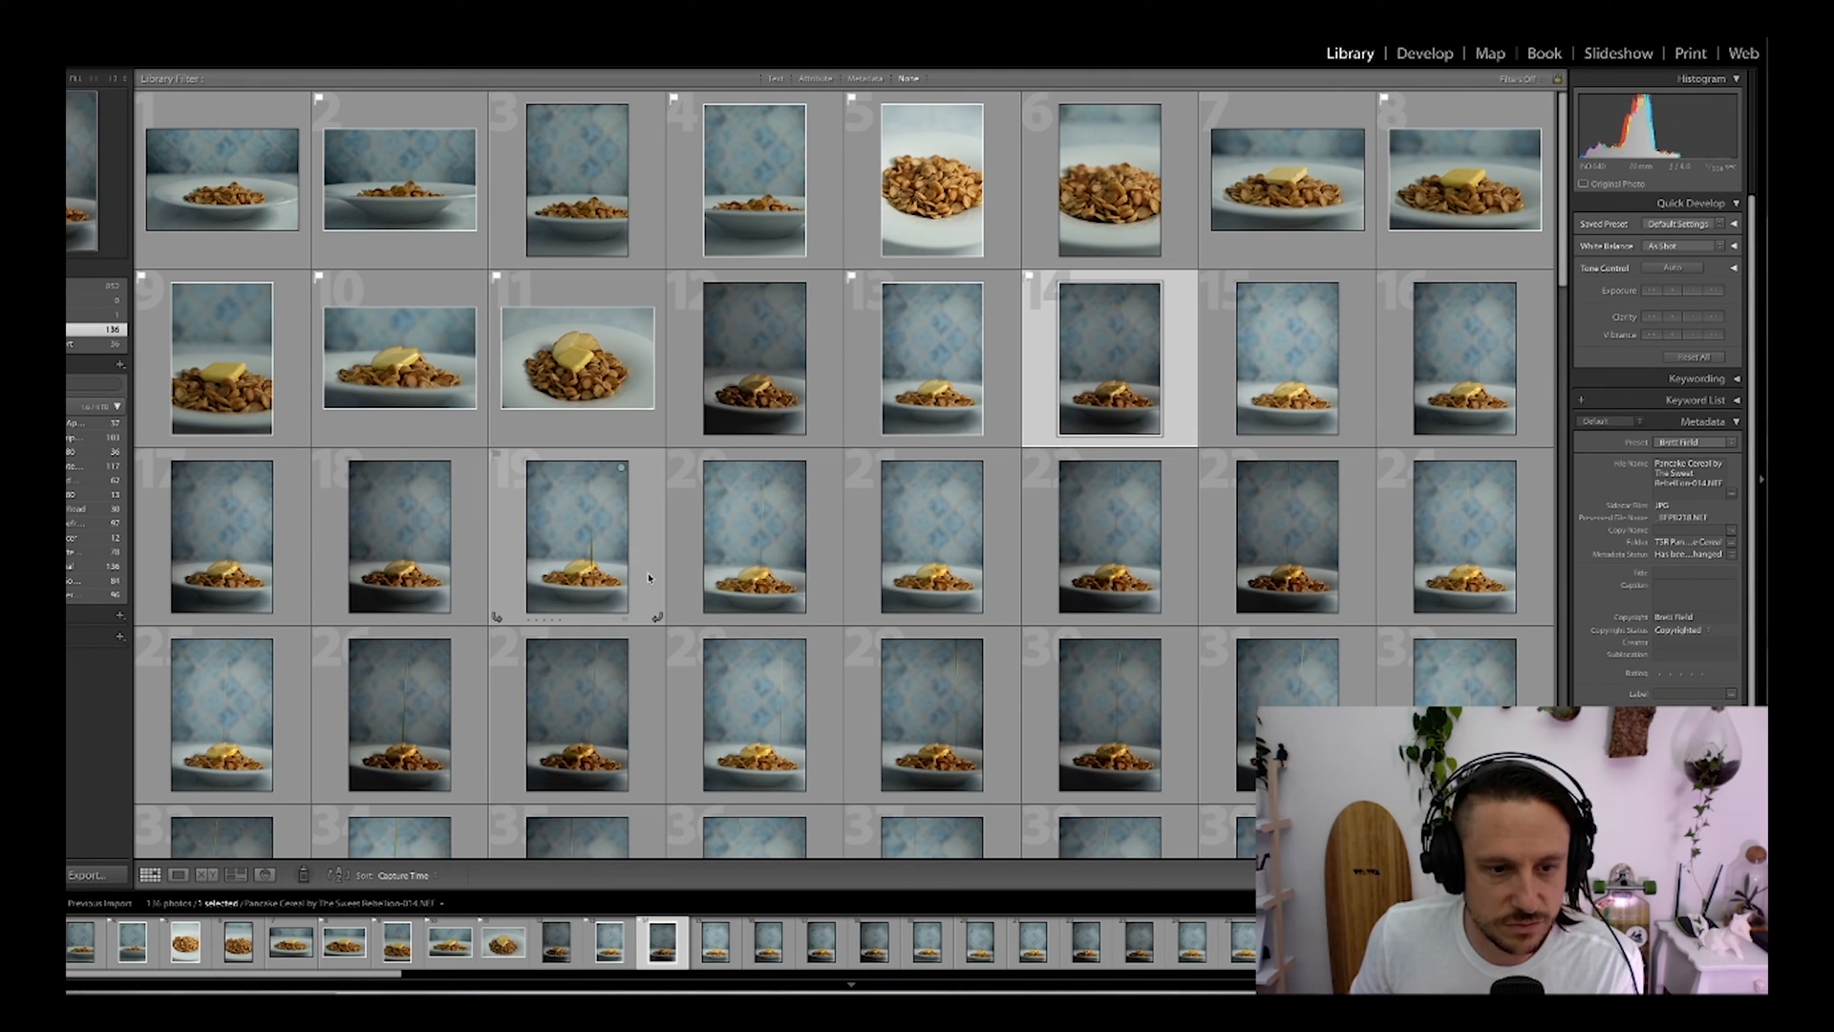
pyautogui.click(824, 580)
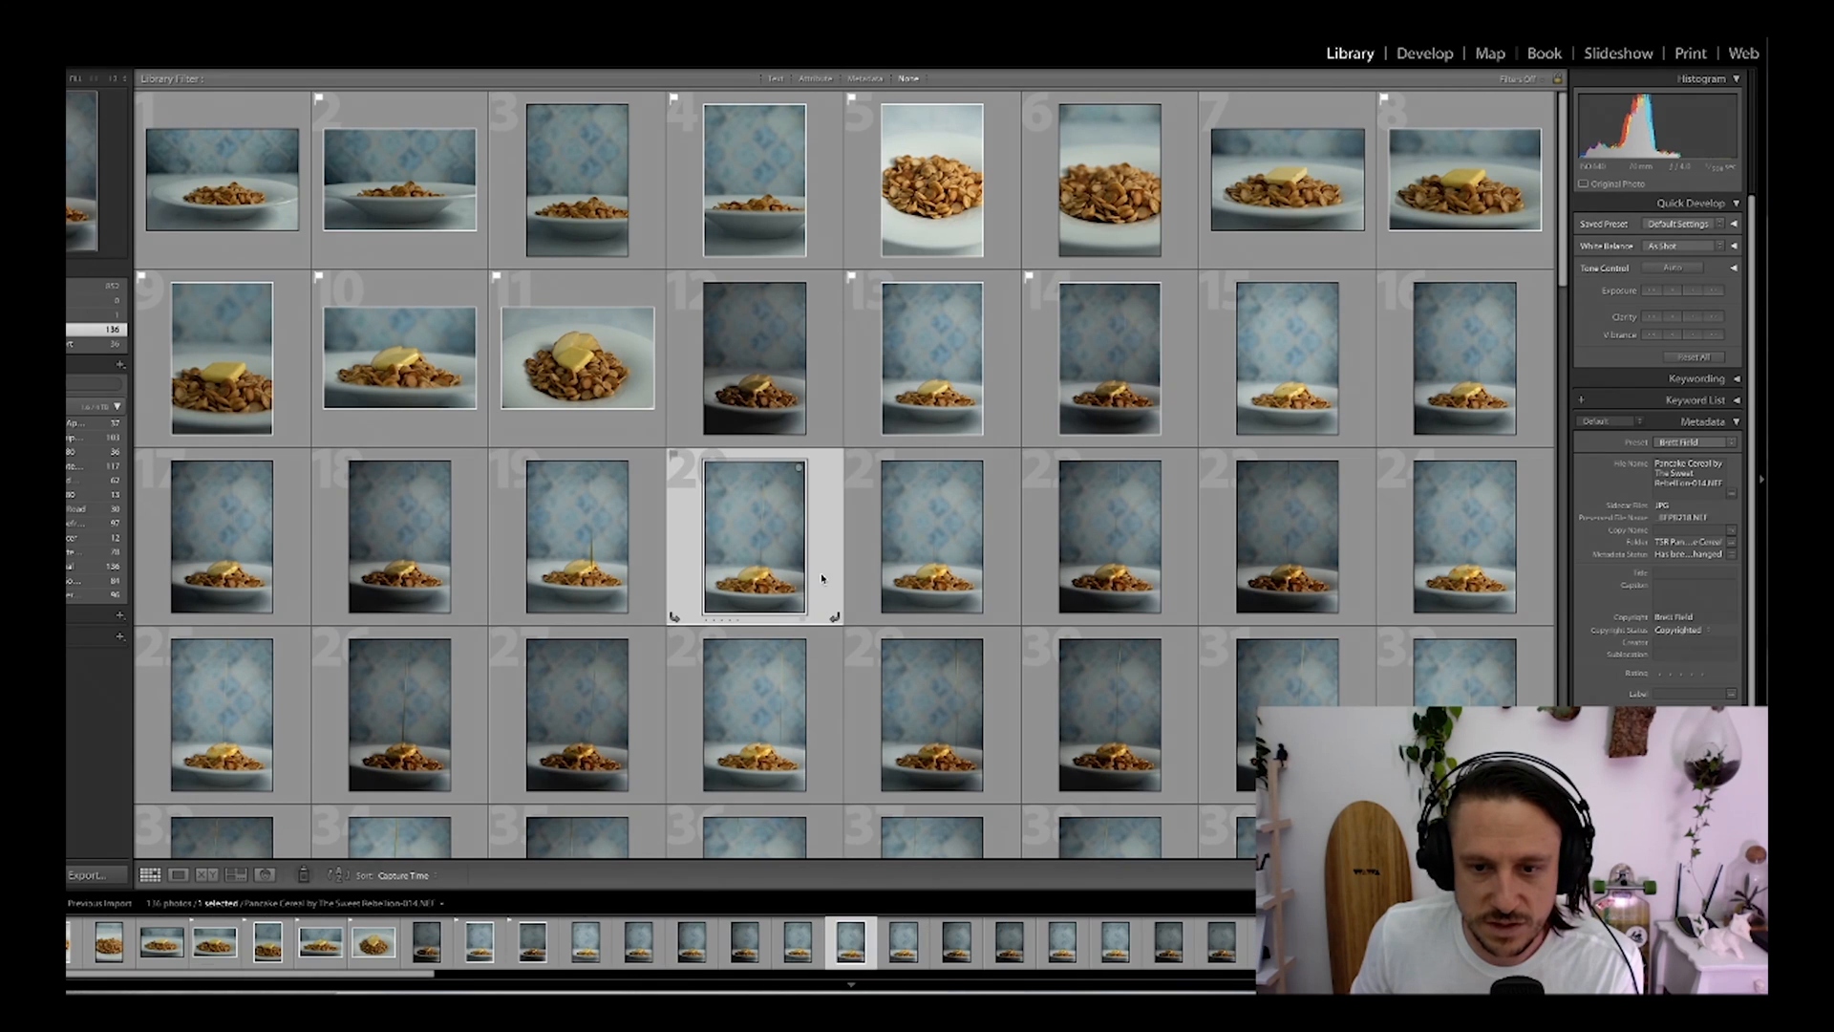
pyautogui.press('p')
# Step: Flag photos 30, 39 and 32 of the buttered cereal series as picks
pyautogui.click(1044, 731)
pyautogui.press('p')
pyautogui.scroll(-2, 1051, 730)
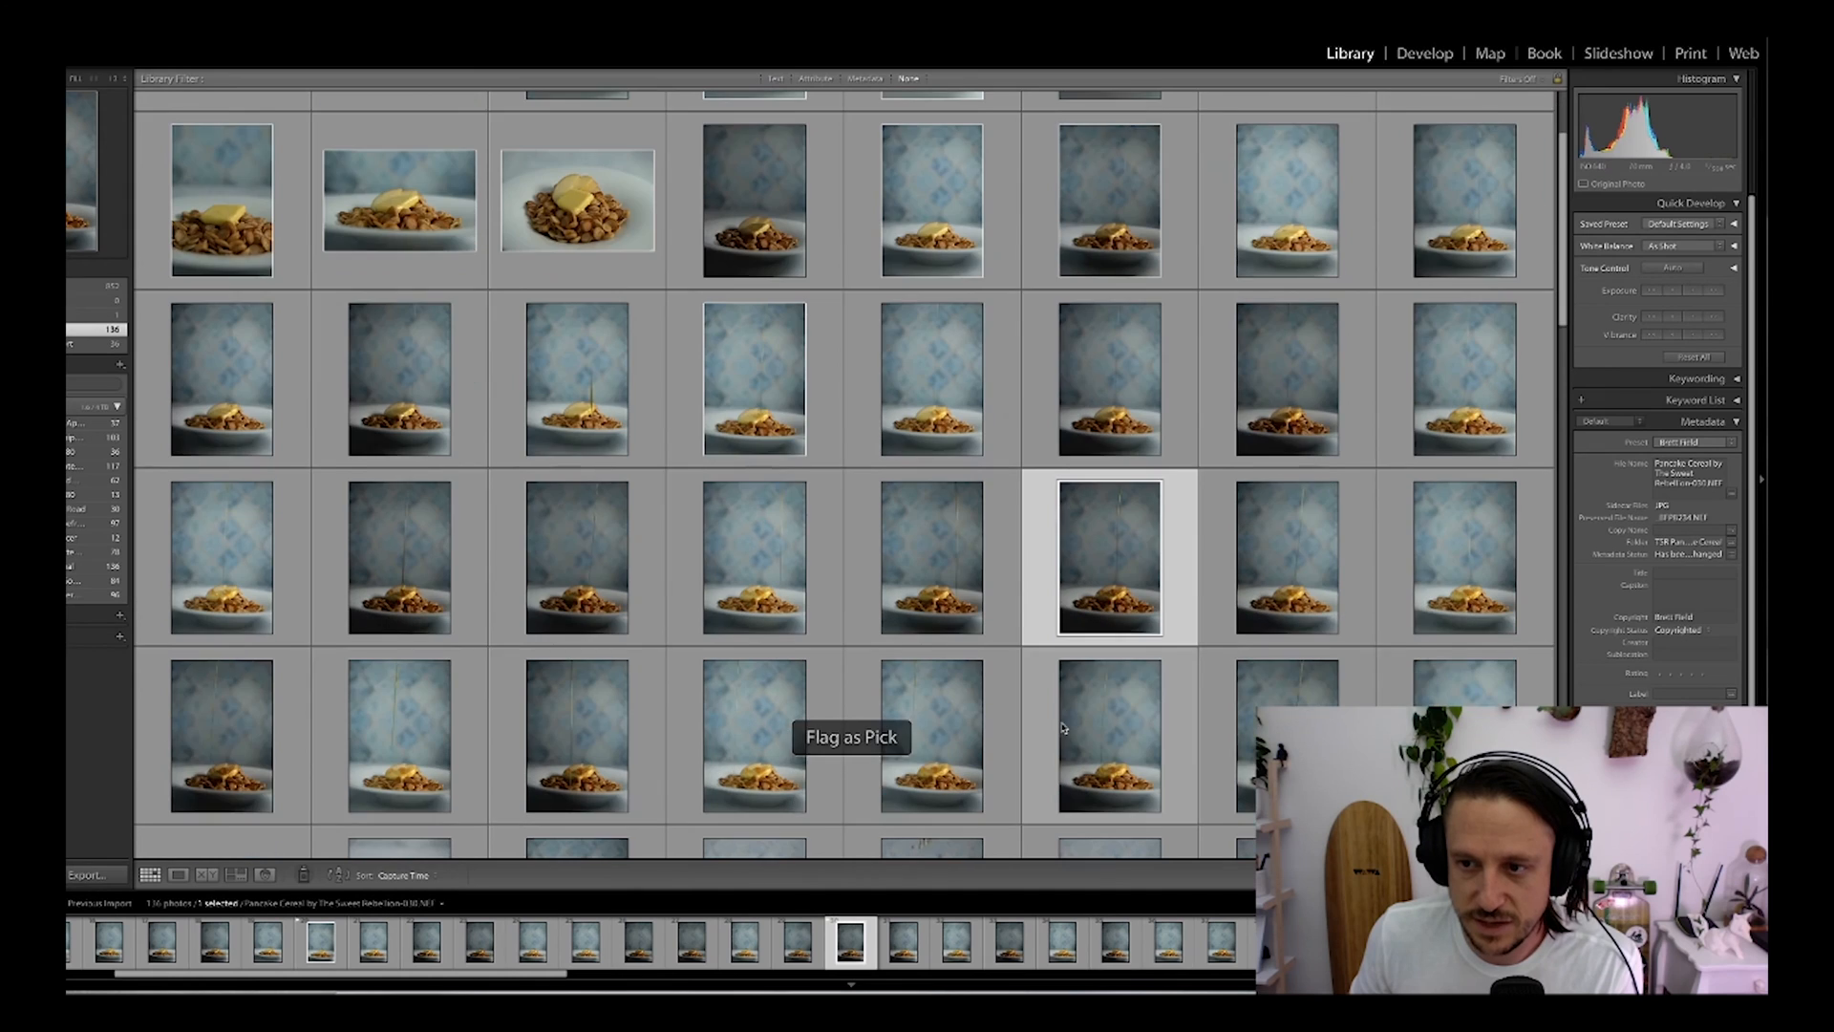
pyautogui.scroll(-1, 1063, 728)
pyautogui.click(1217, 650)
pyautogui.press('p')
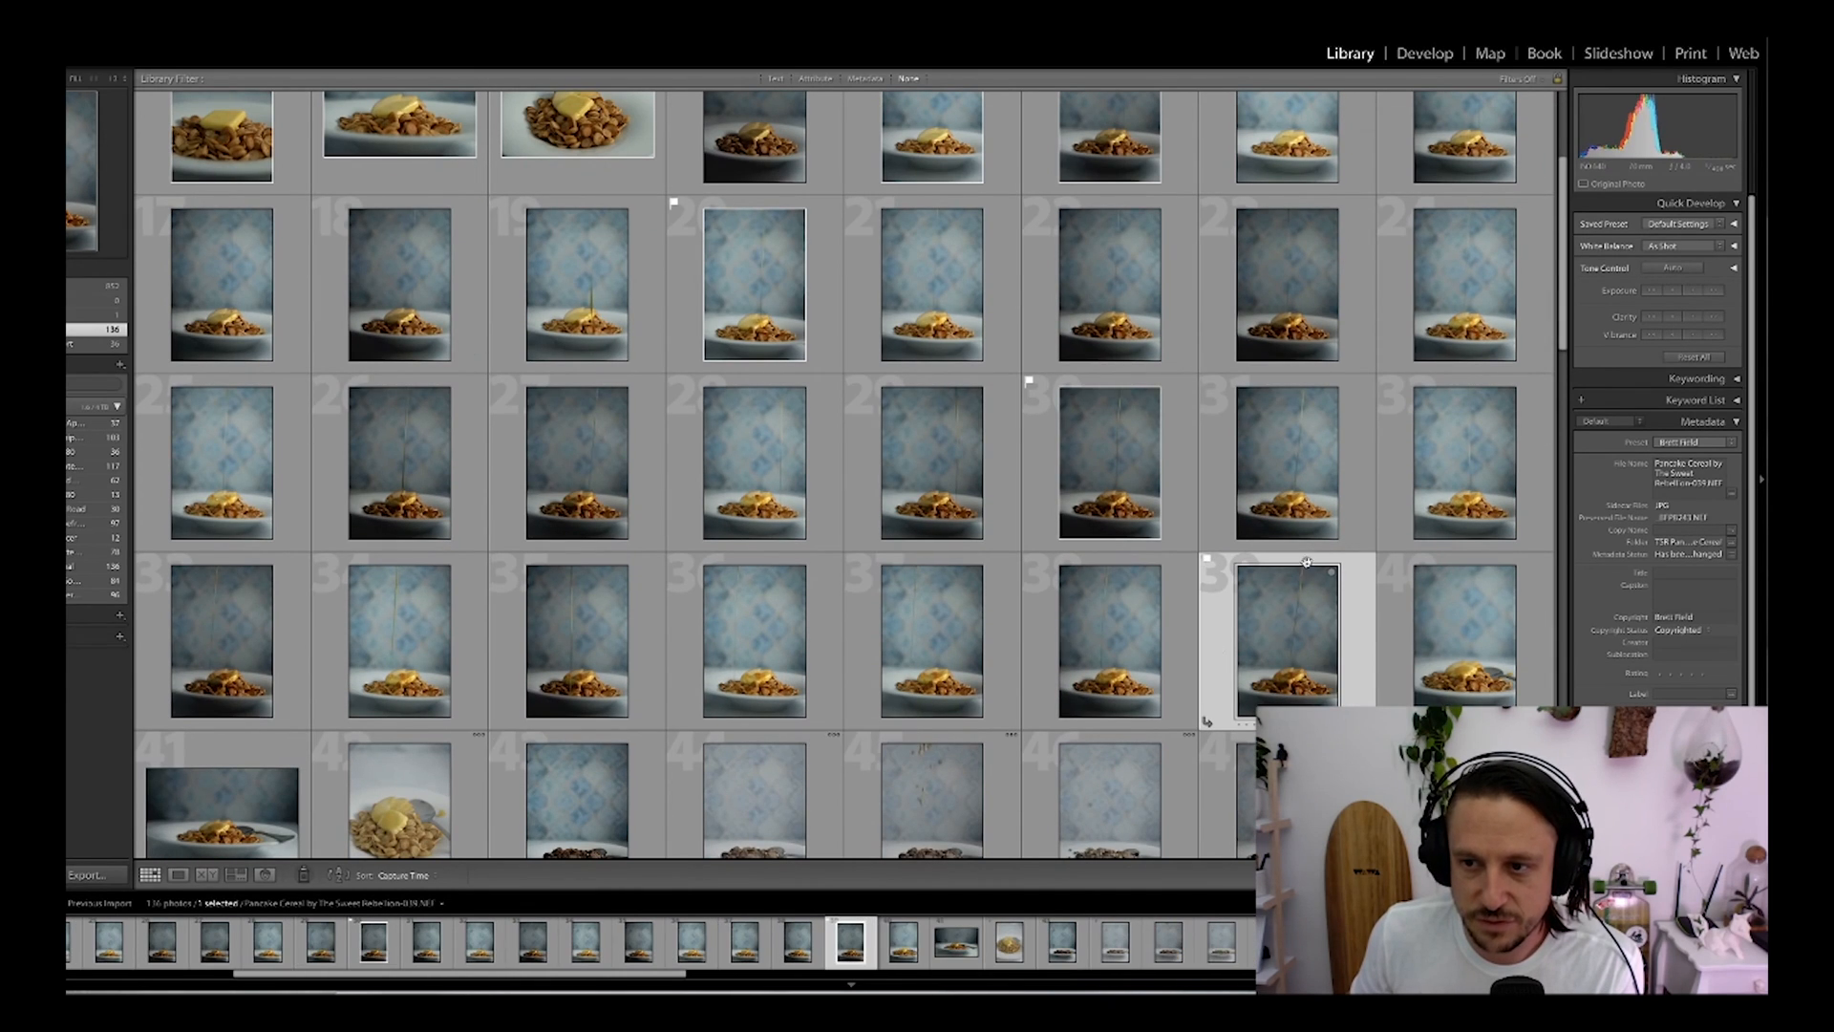
pyautogui.click(1390, 480)
pyautogui.press('p')
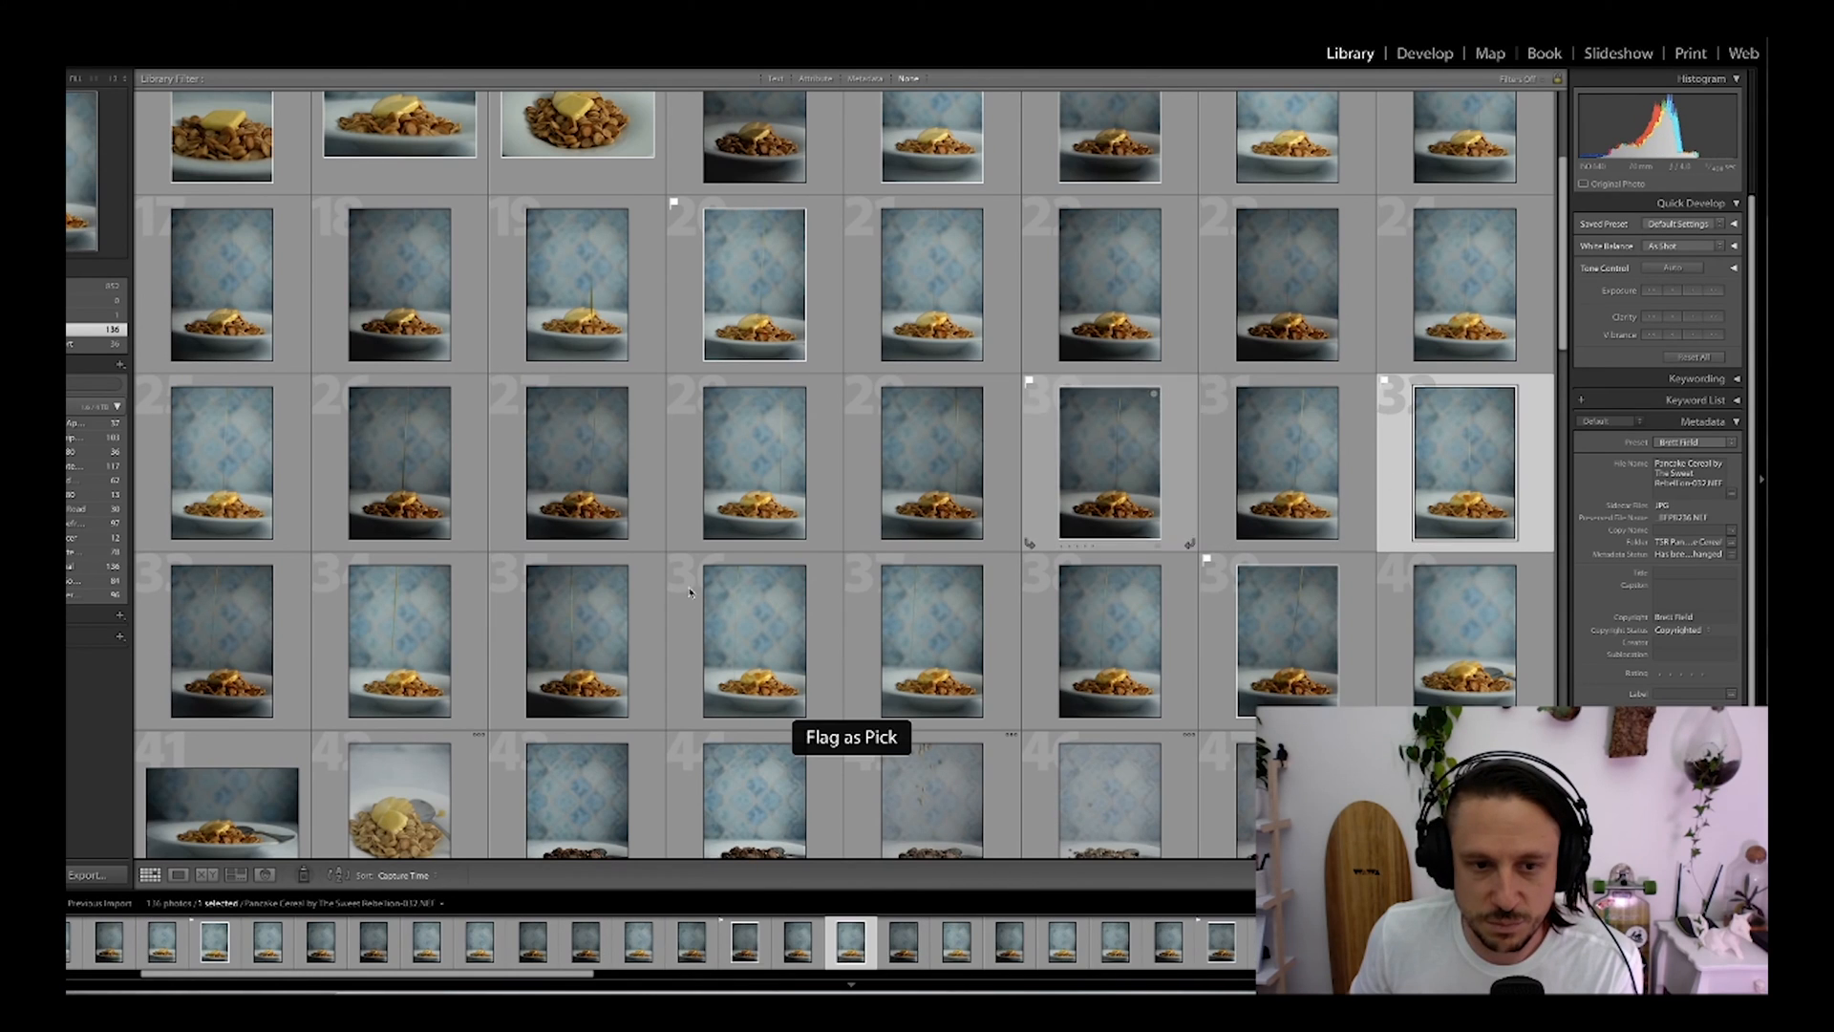
# Step: Flag photos 41 and 42, the buttered cereal shots with a spoon, as picks
pyautogui.scroll(-3, 461, 676)
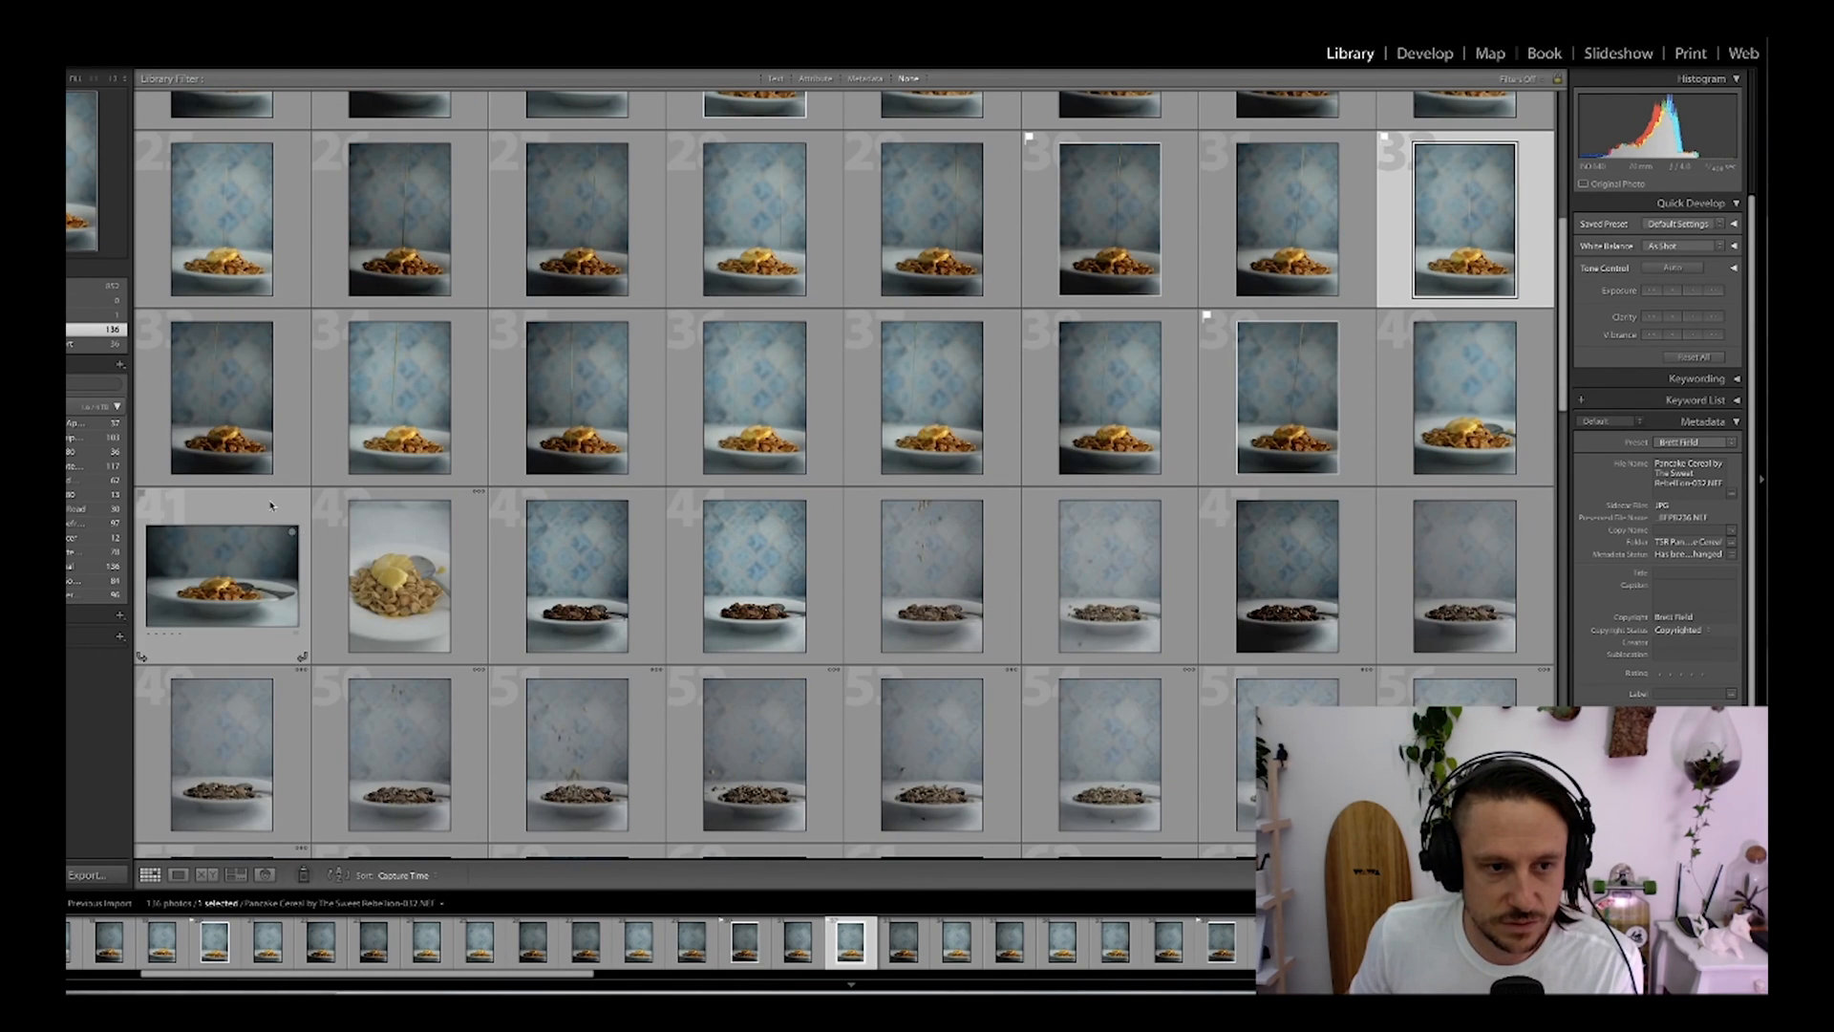
pyautogui.click(265, 512)
pyautogui.press('p')
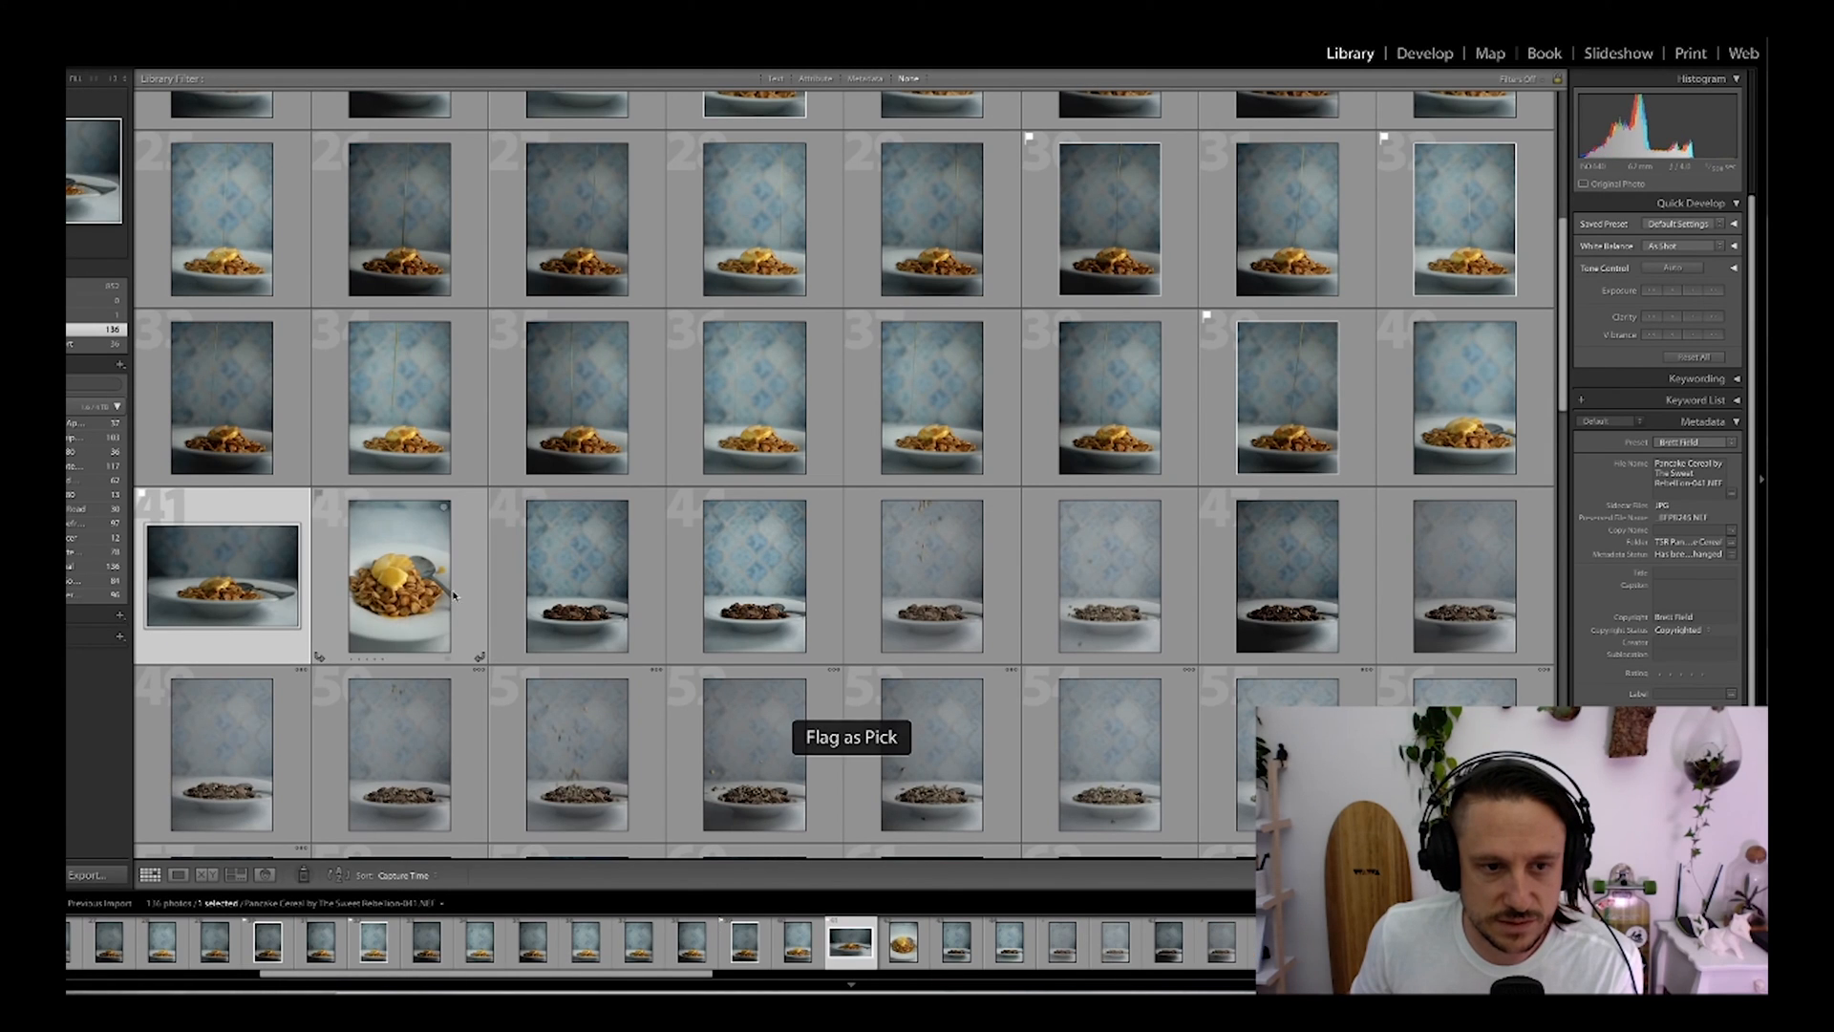
pyautogui.click(457, 598)
pyautogui.press('p')
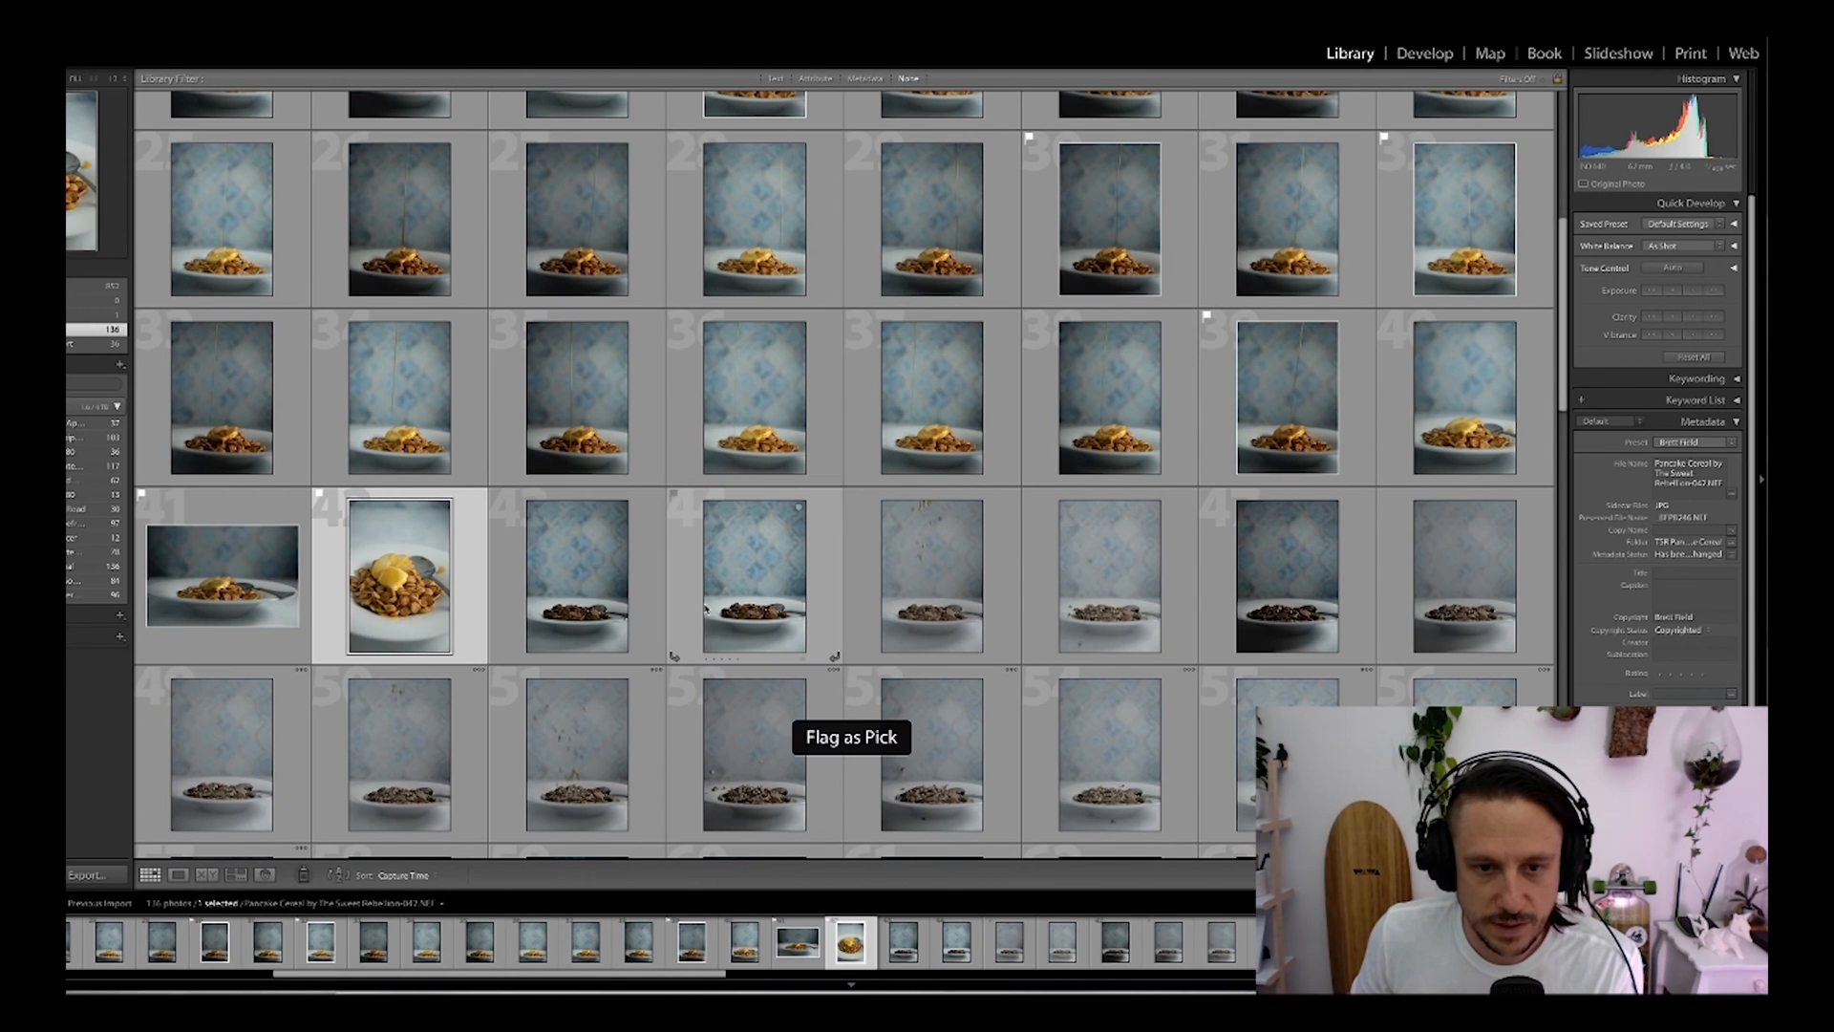
# Step: Flag the dark cereal photos 43, 45 and 47 as picks
pyautogui.press('Right')
pyautogui.press('p')
pyautogui.click(920, 605)
pyautogui.press('p')
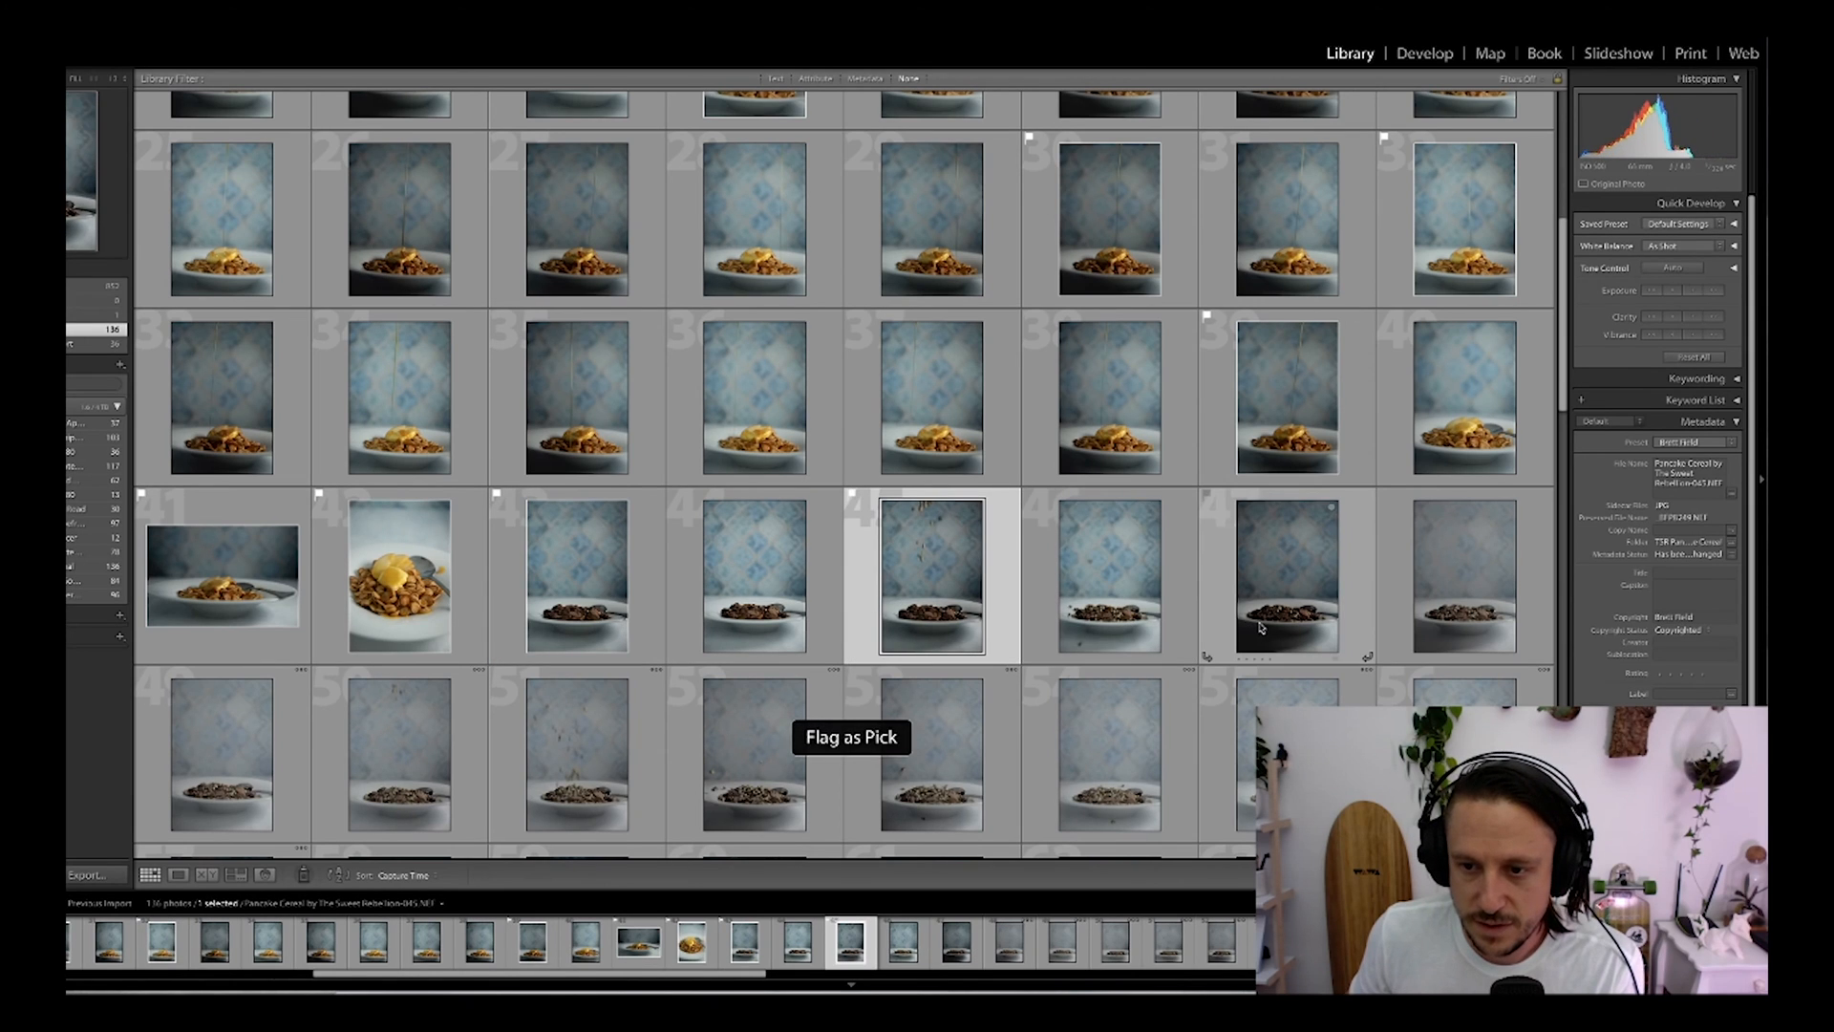
pyautogui.click(1357, 629)
pyautogui.press('p')
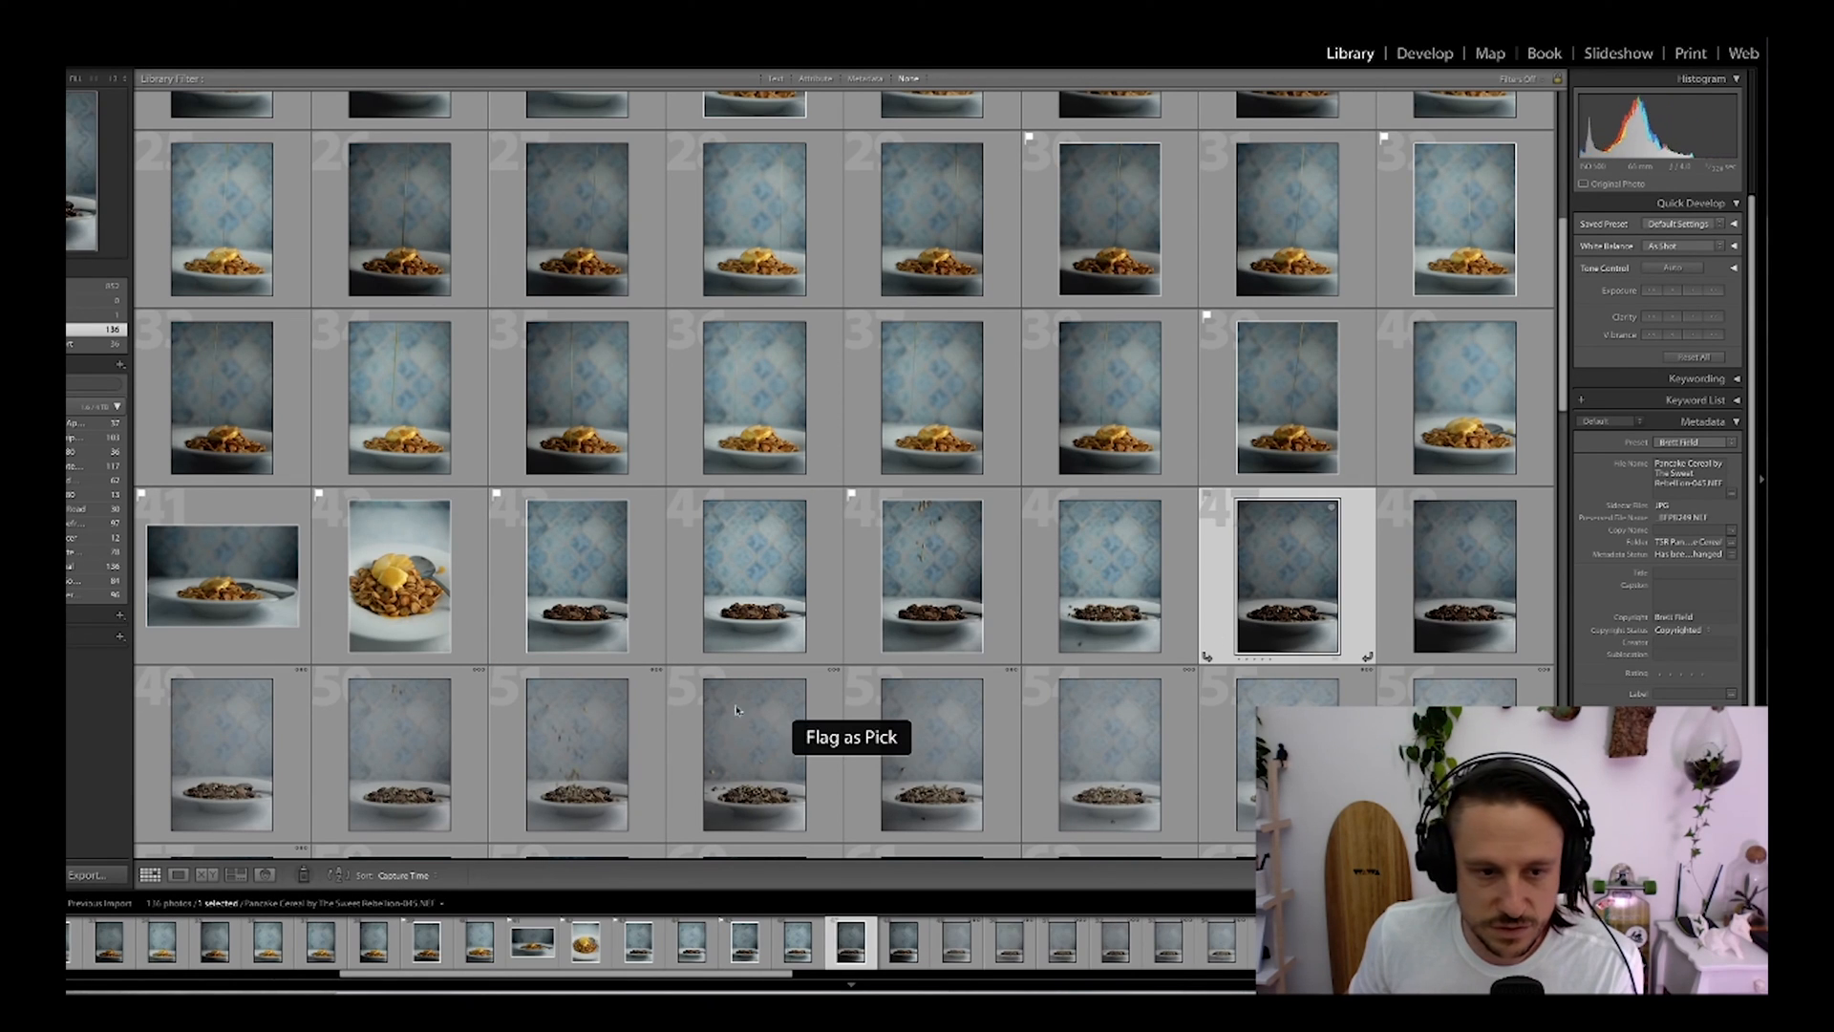
# Step: Flag the dark cereal photos 51, 52 and 53 as picks
pyautogui.click(511, 781)
pyautogui.press('p')
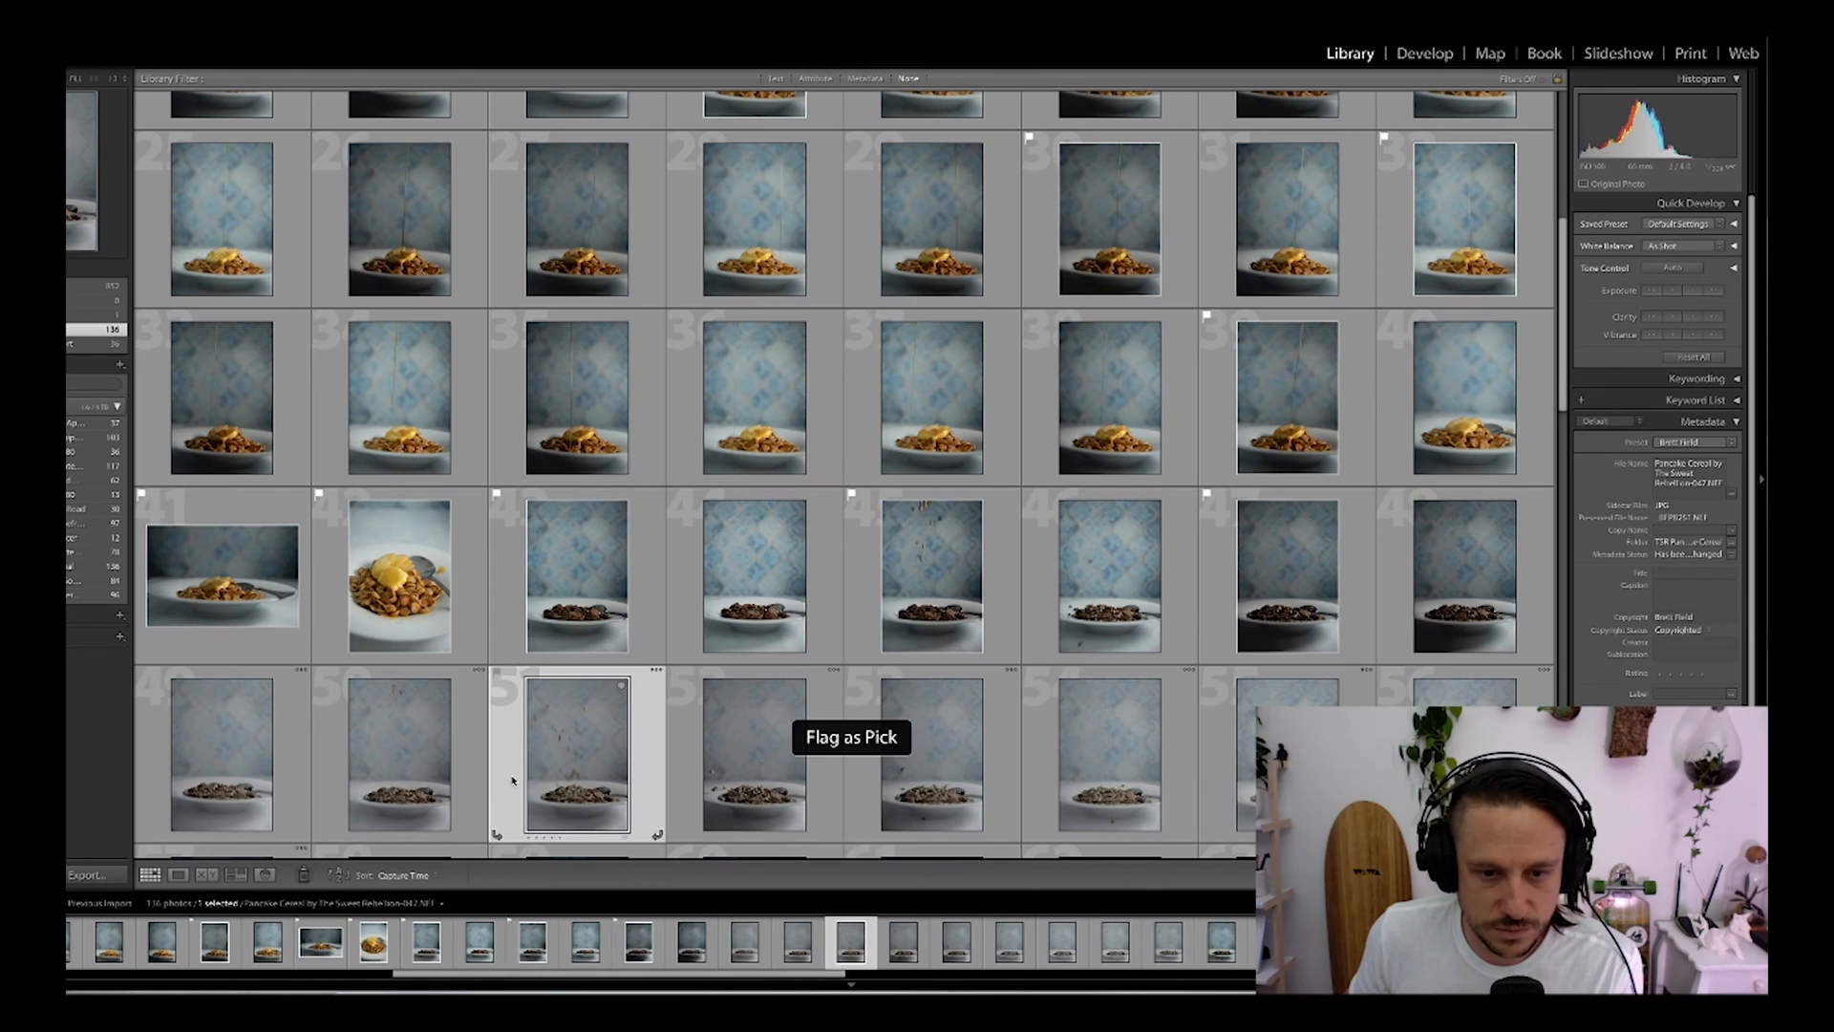
pyautogui.click(696, 786)
pyautogui.press('p')
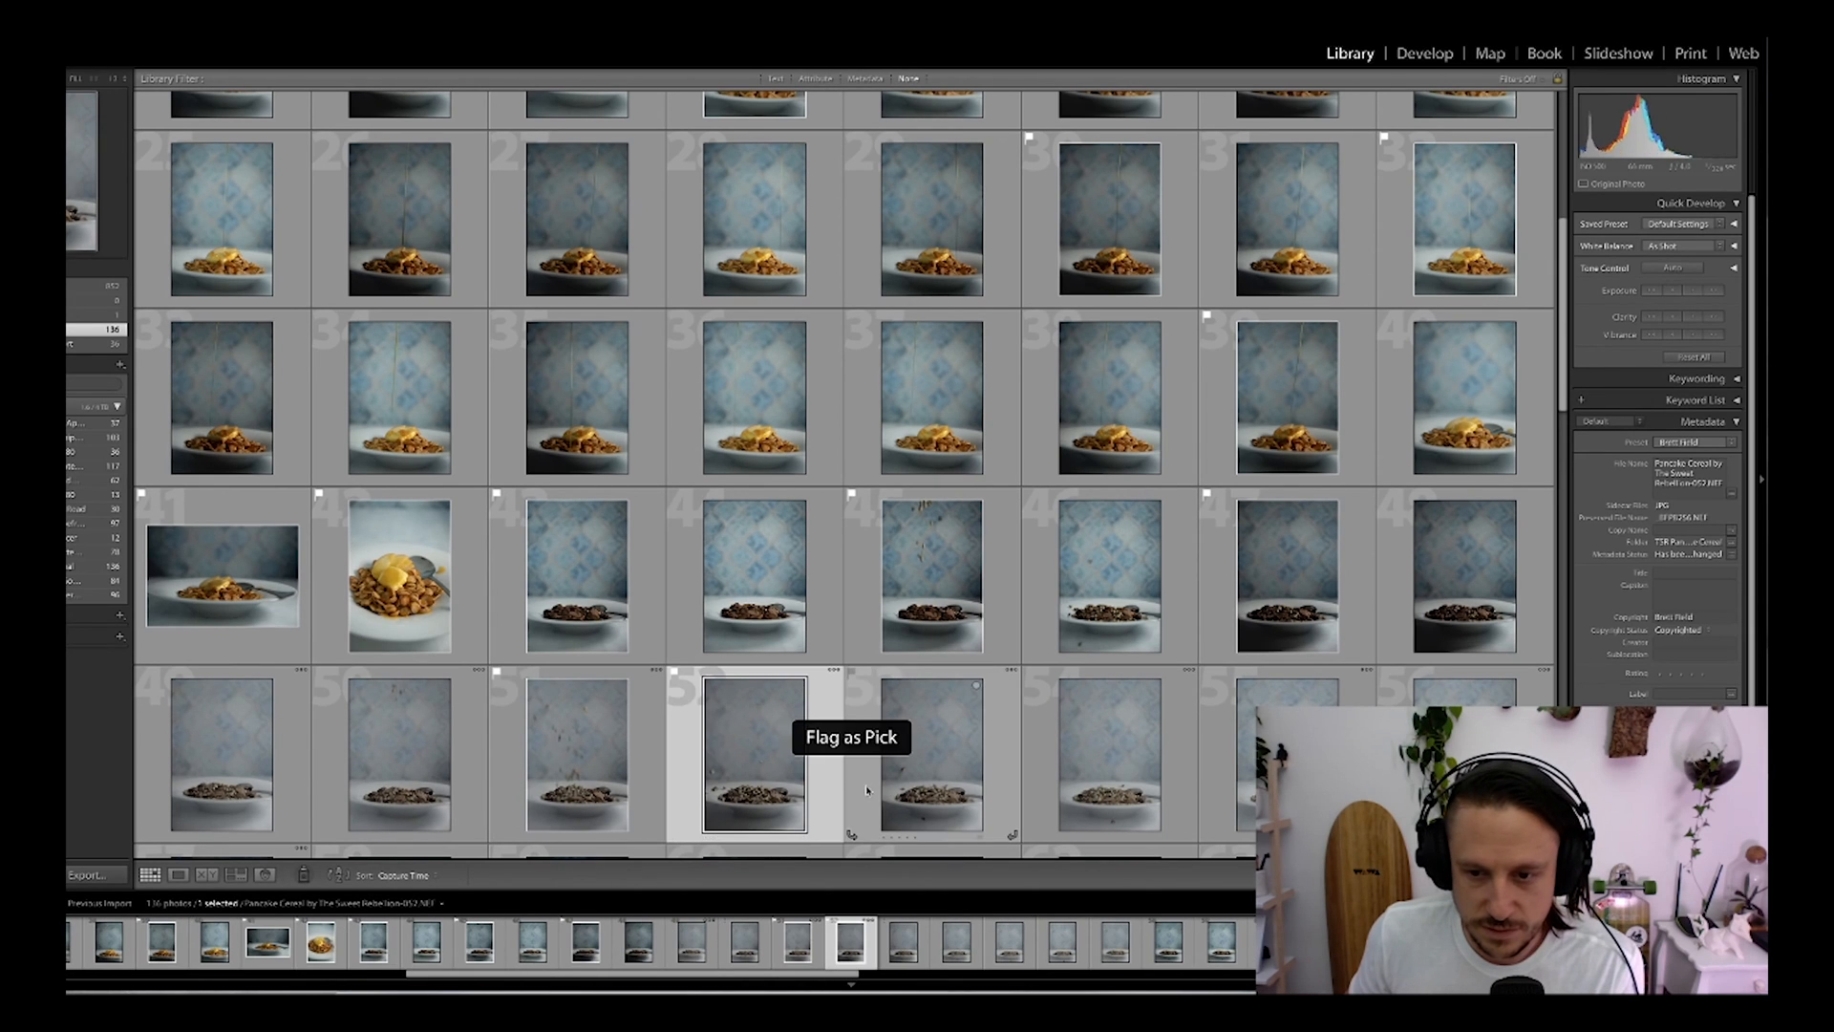
pyautogui.click(868, 789)
# Step: Flag the falling dark cereal photos 60, 61, 62 and 63 as picks
pyautogui.scroll(-5, 867, 789)
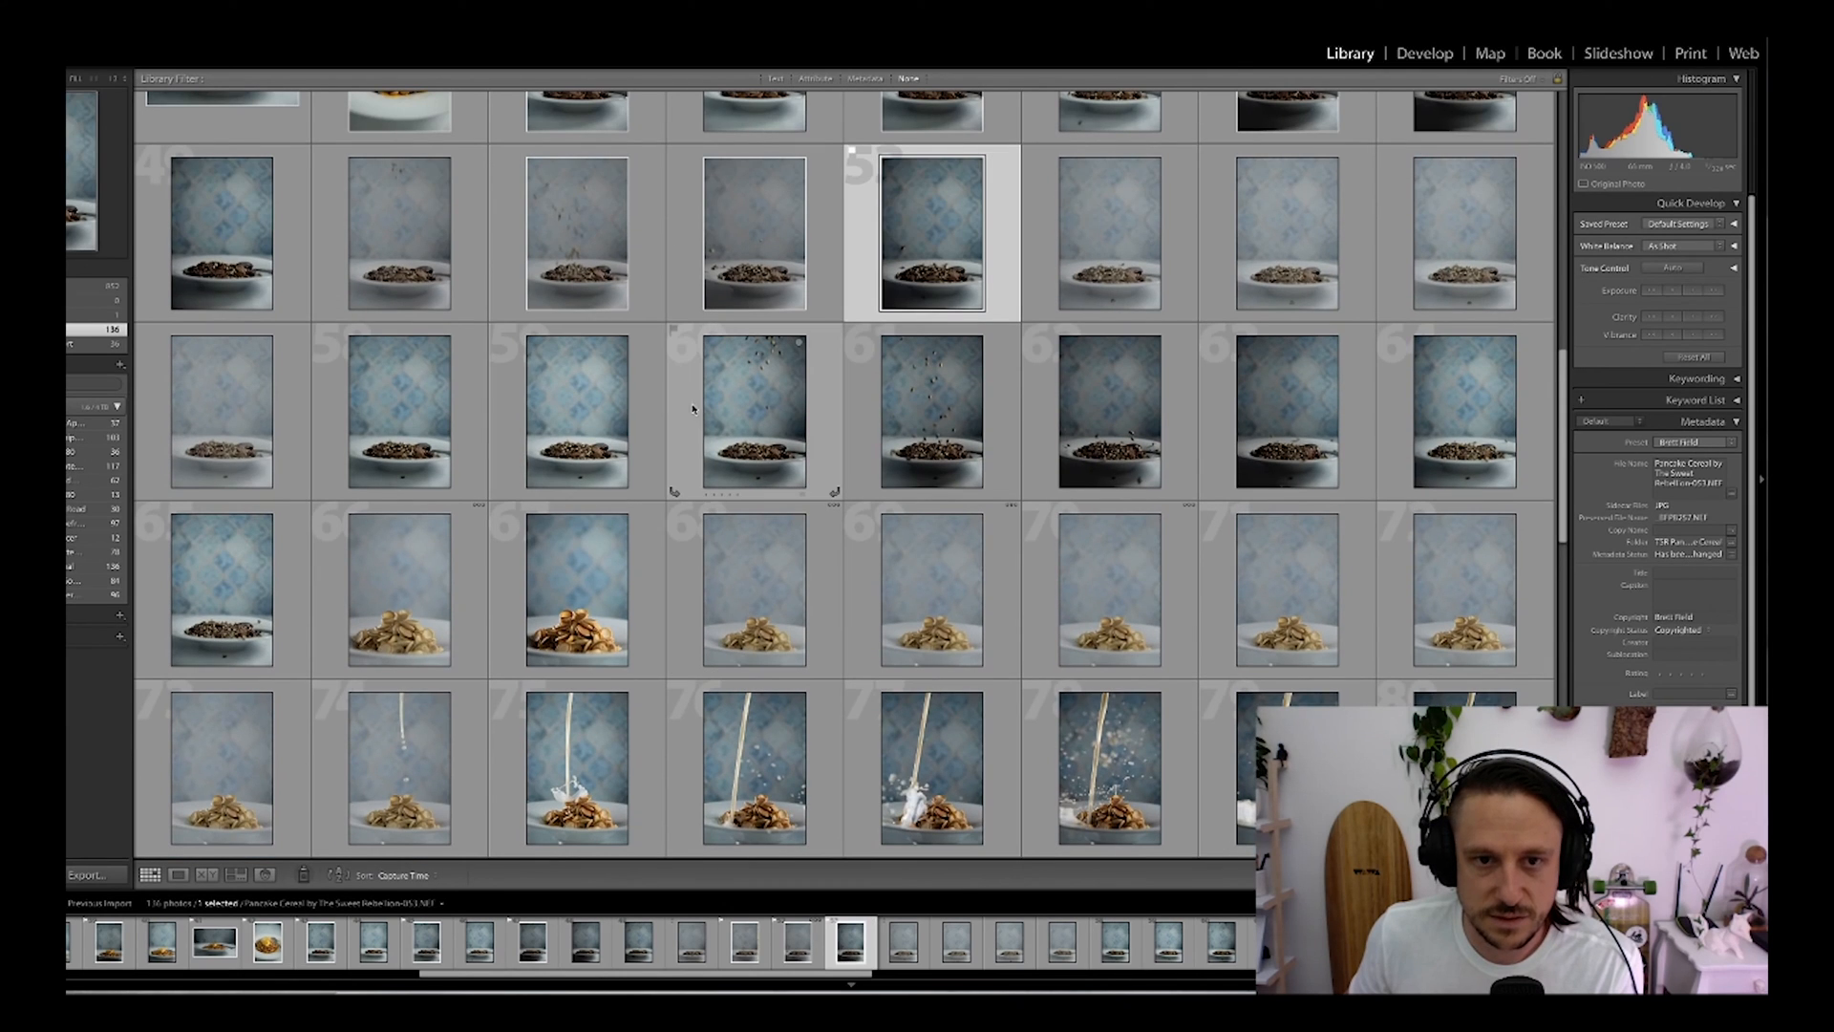
pyautogui.click(679, 413)
pyautogui.press('p')
pyautogui.click(861, 424)
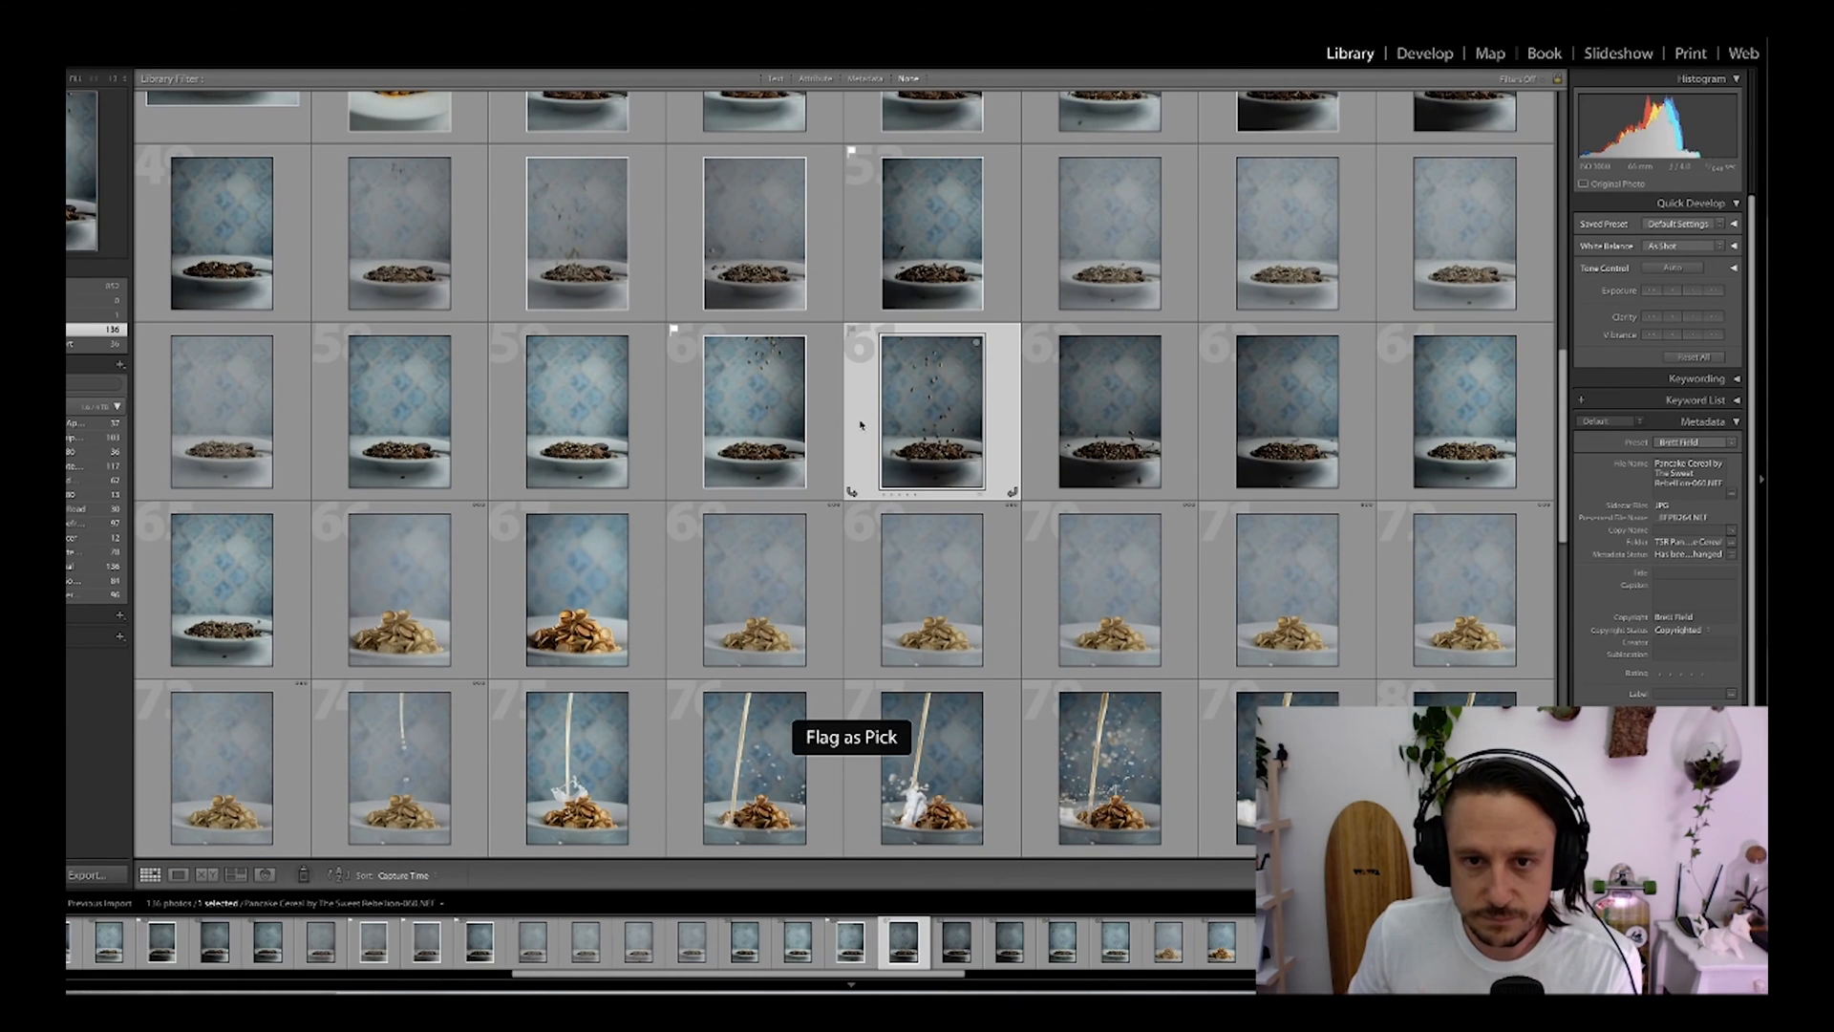
pyautogui.press('p')
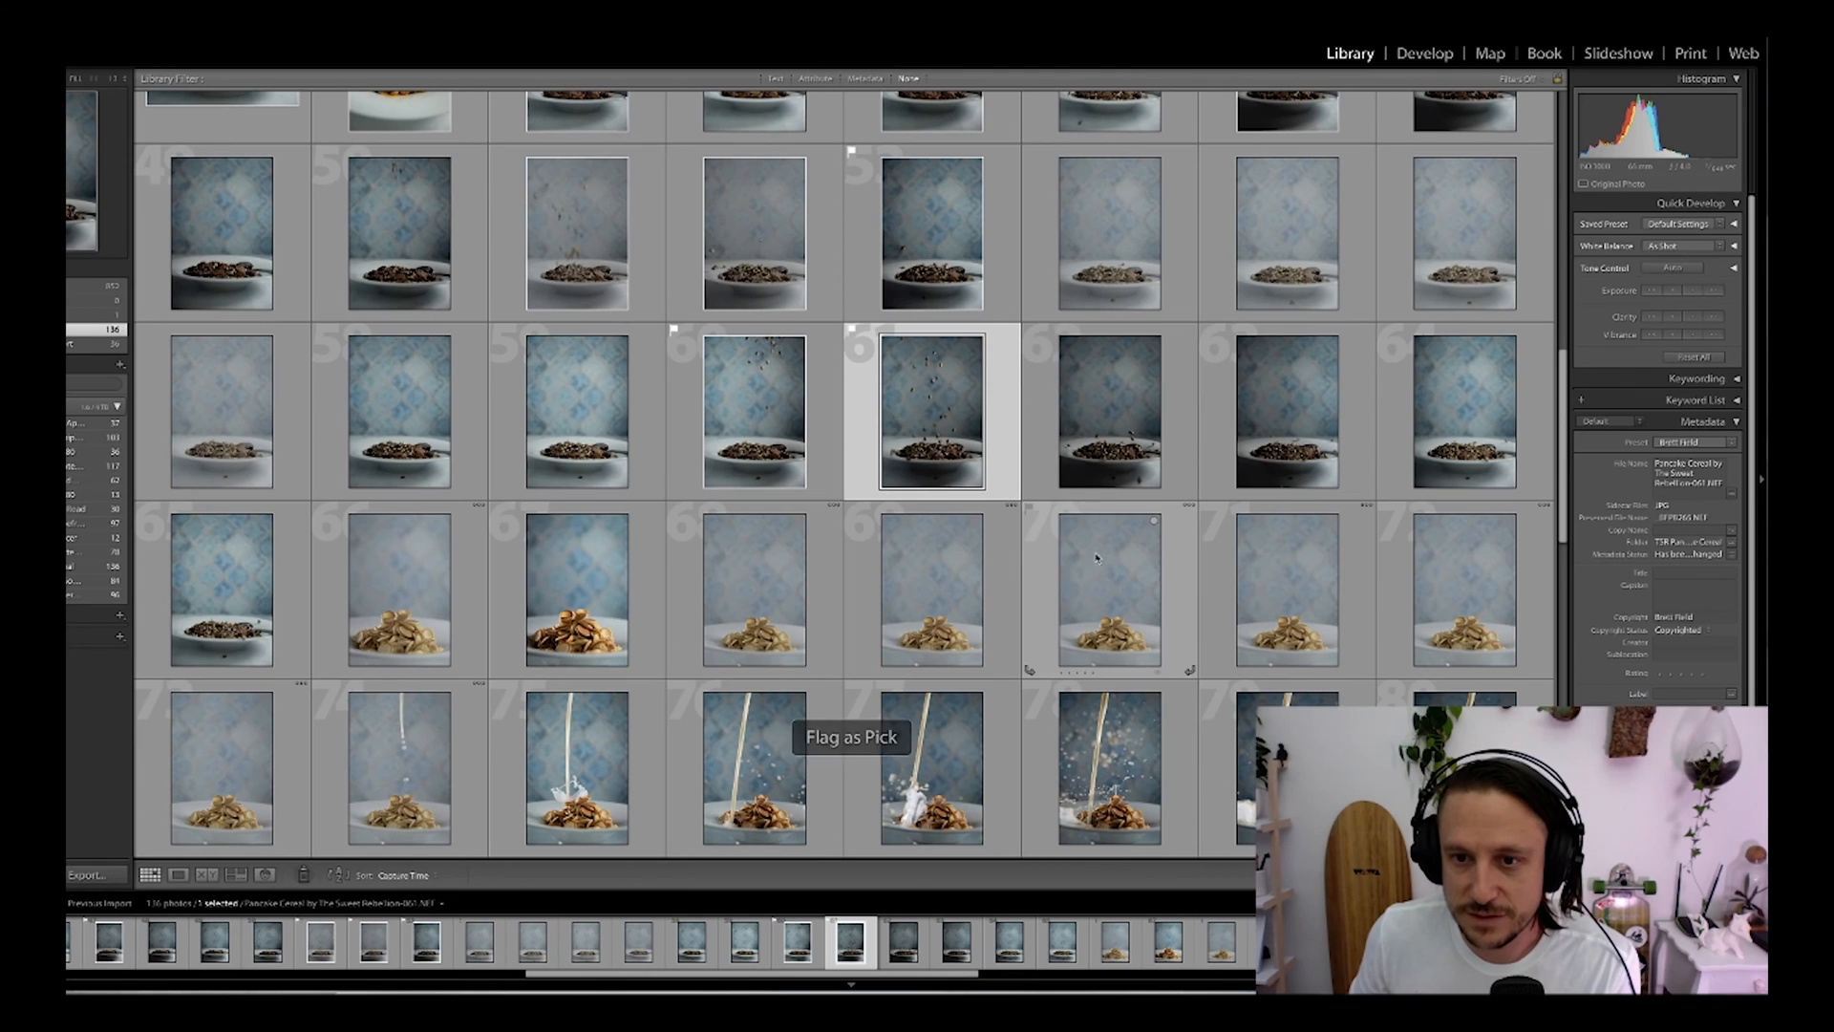
pyautogui.click(1167, 466)
pyautogui.press('p')
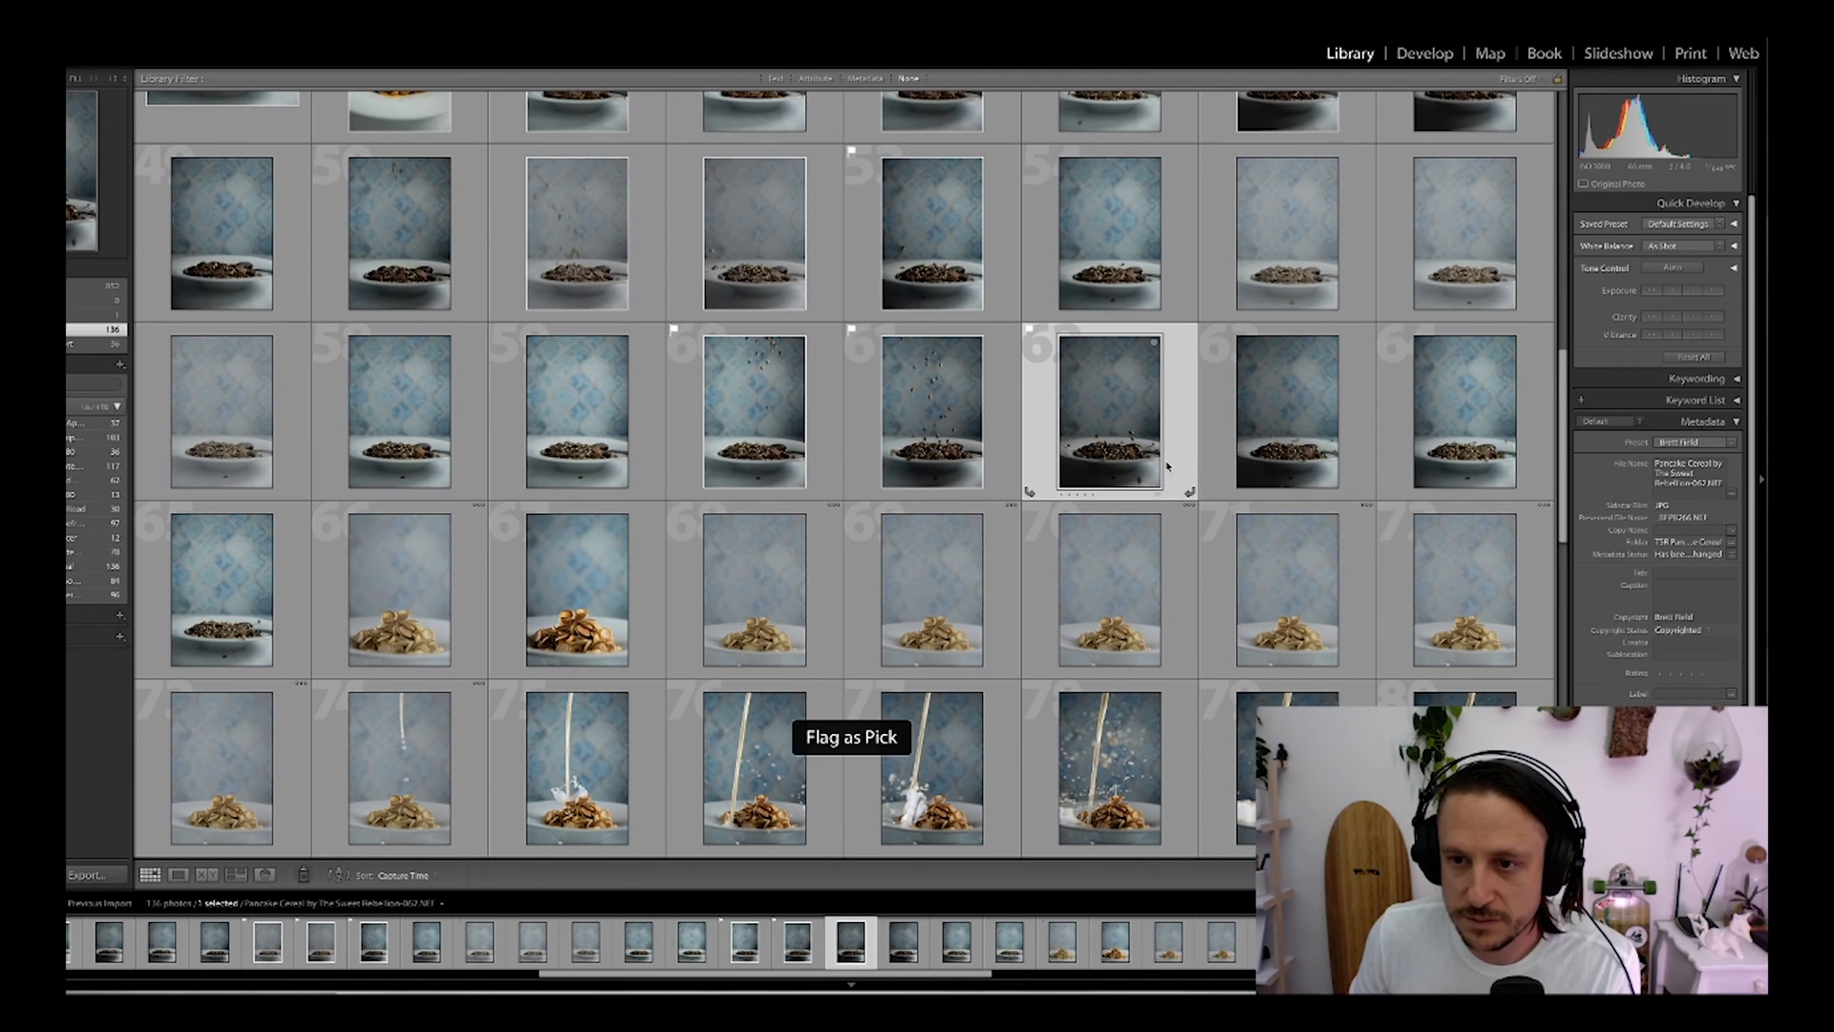
pyautogui.click(1342, 464)
pyautogui.press('p')
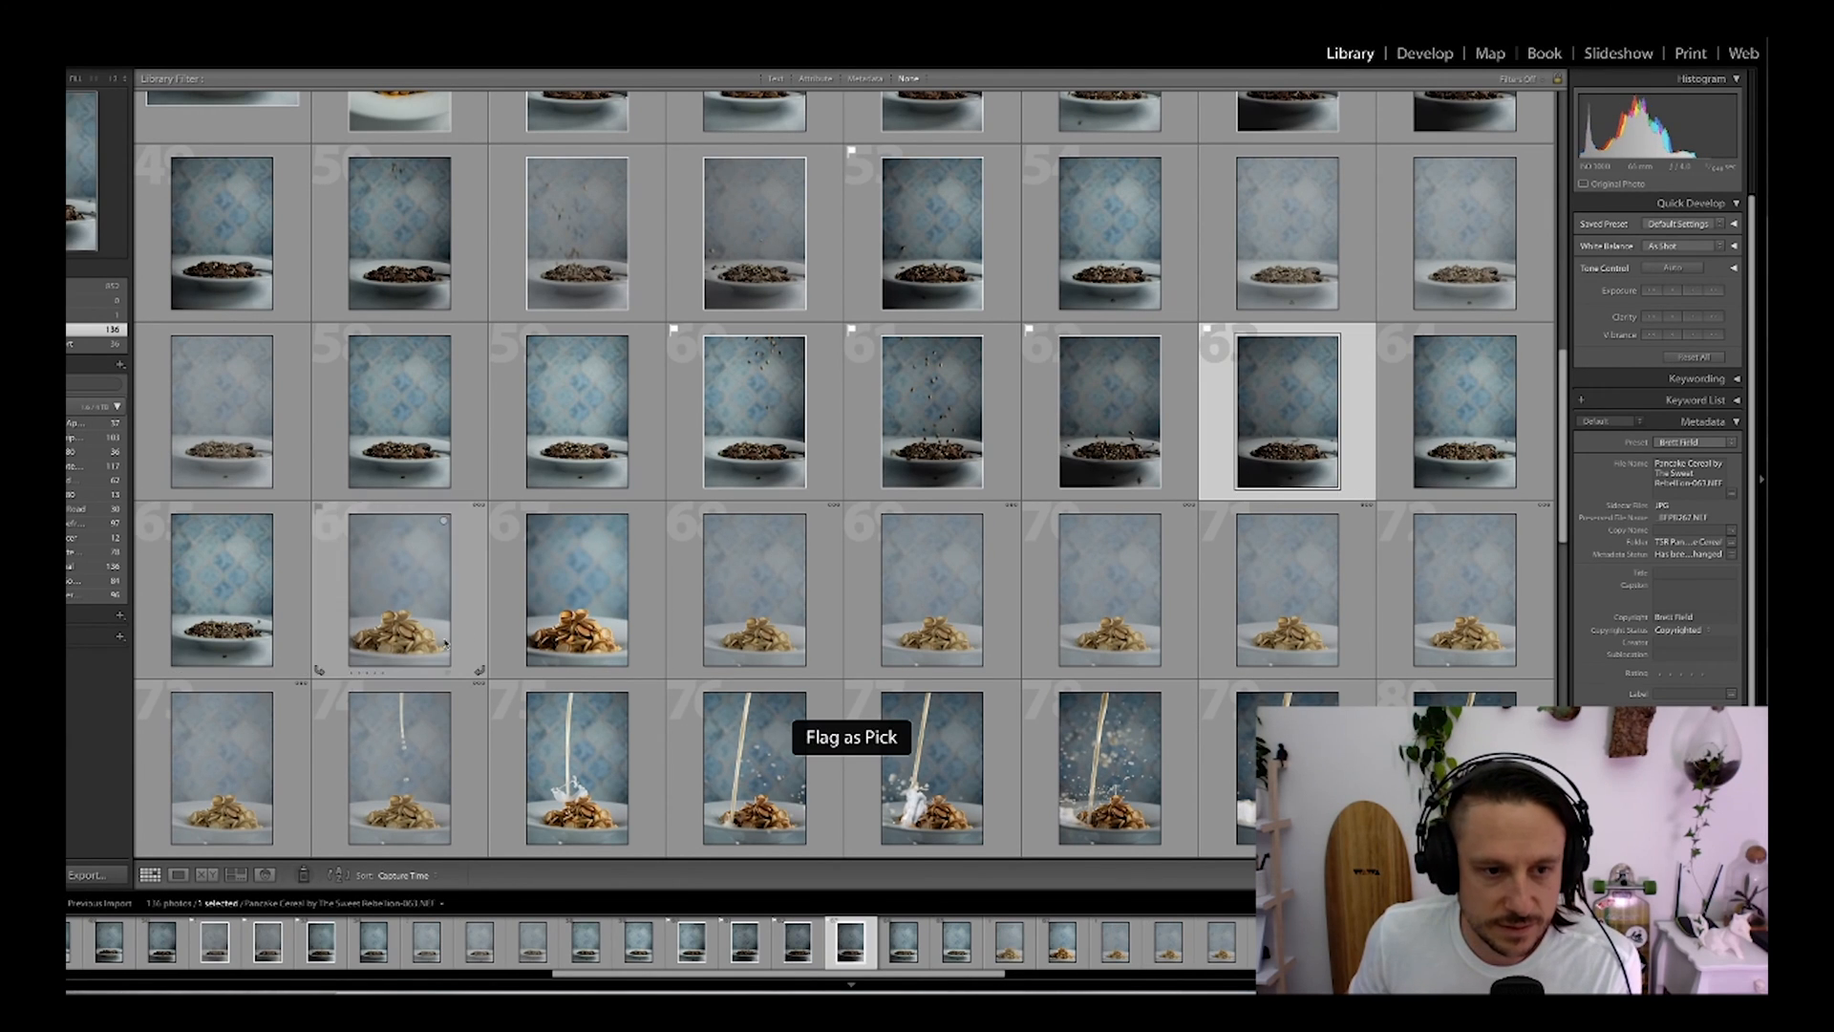
# Step: Flag photo 67, the golden cereal heap without milk, as a pick
pyautogui.click(473, 625)
pyautogui.click(504, 630)
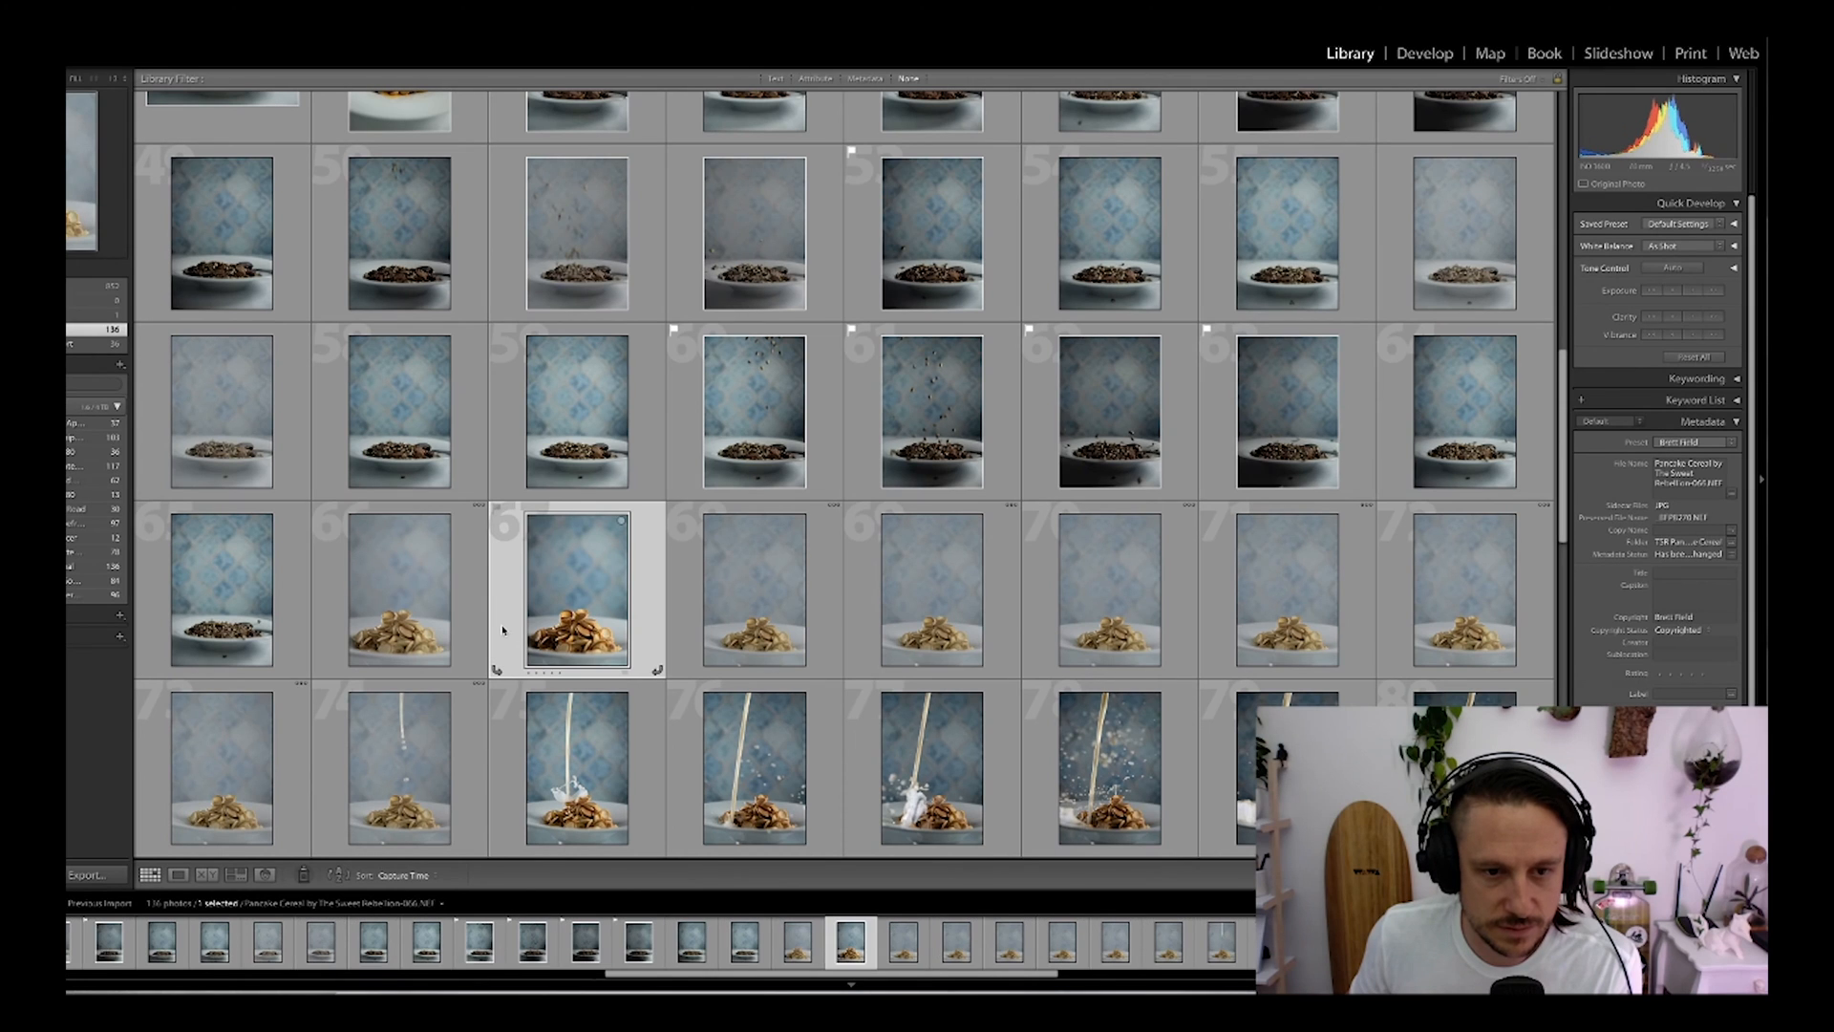
pyautogui.press('p')
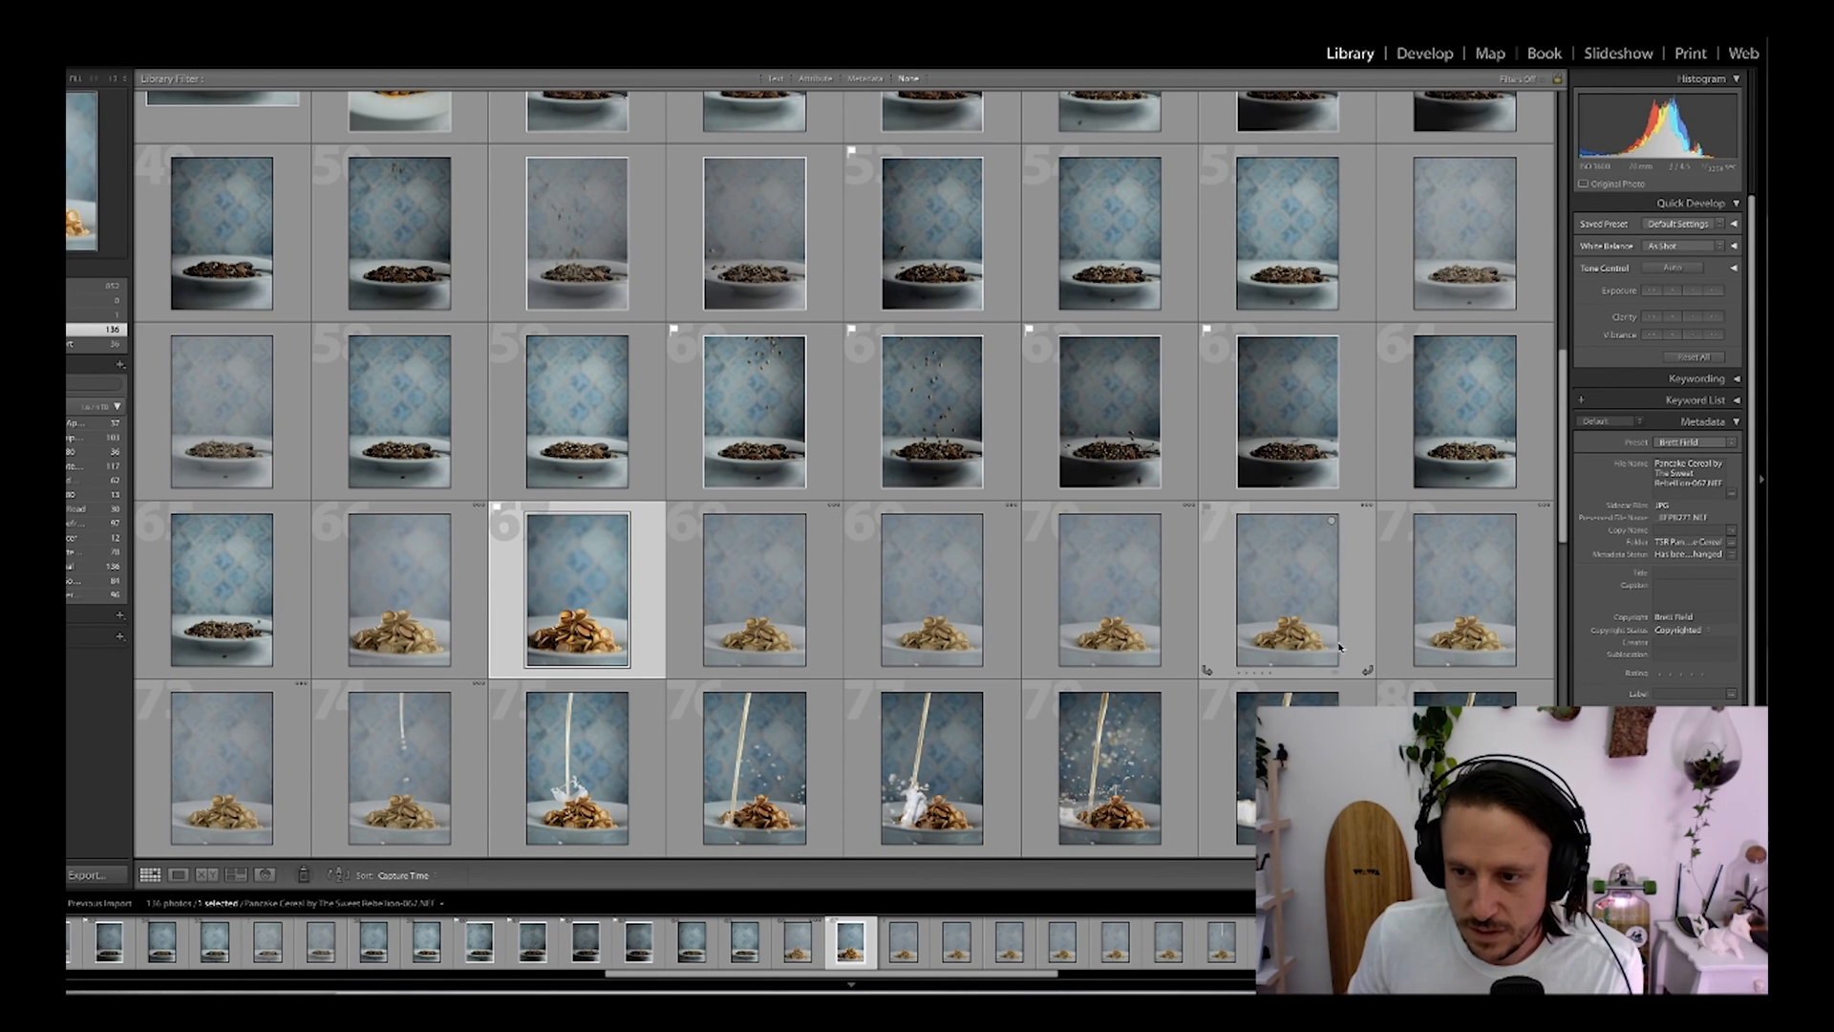
# Step: Flag the milk-pour photos 75, 77 and 78 as picks
pyautogui.scroll(-2, 1041, 642)
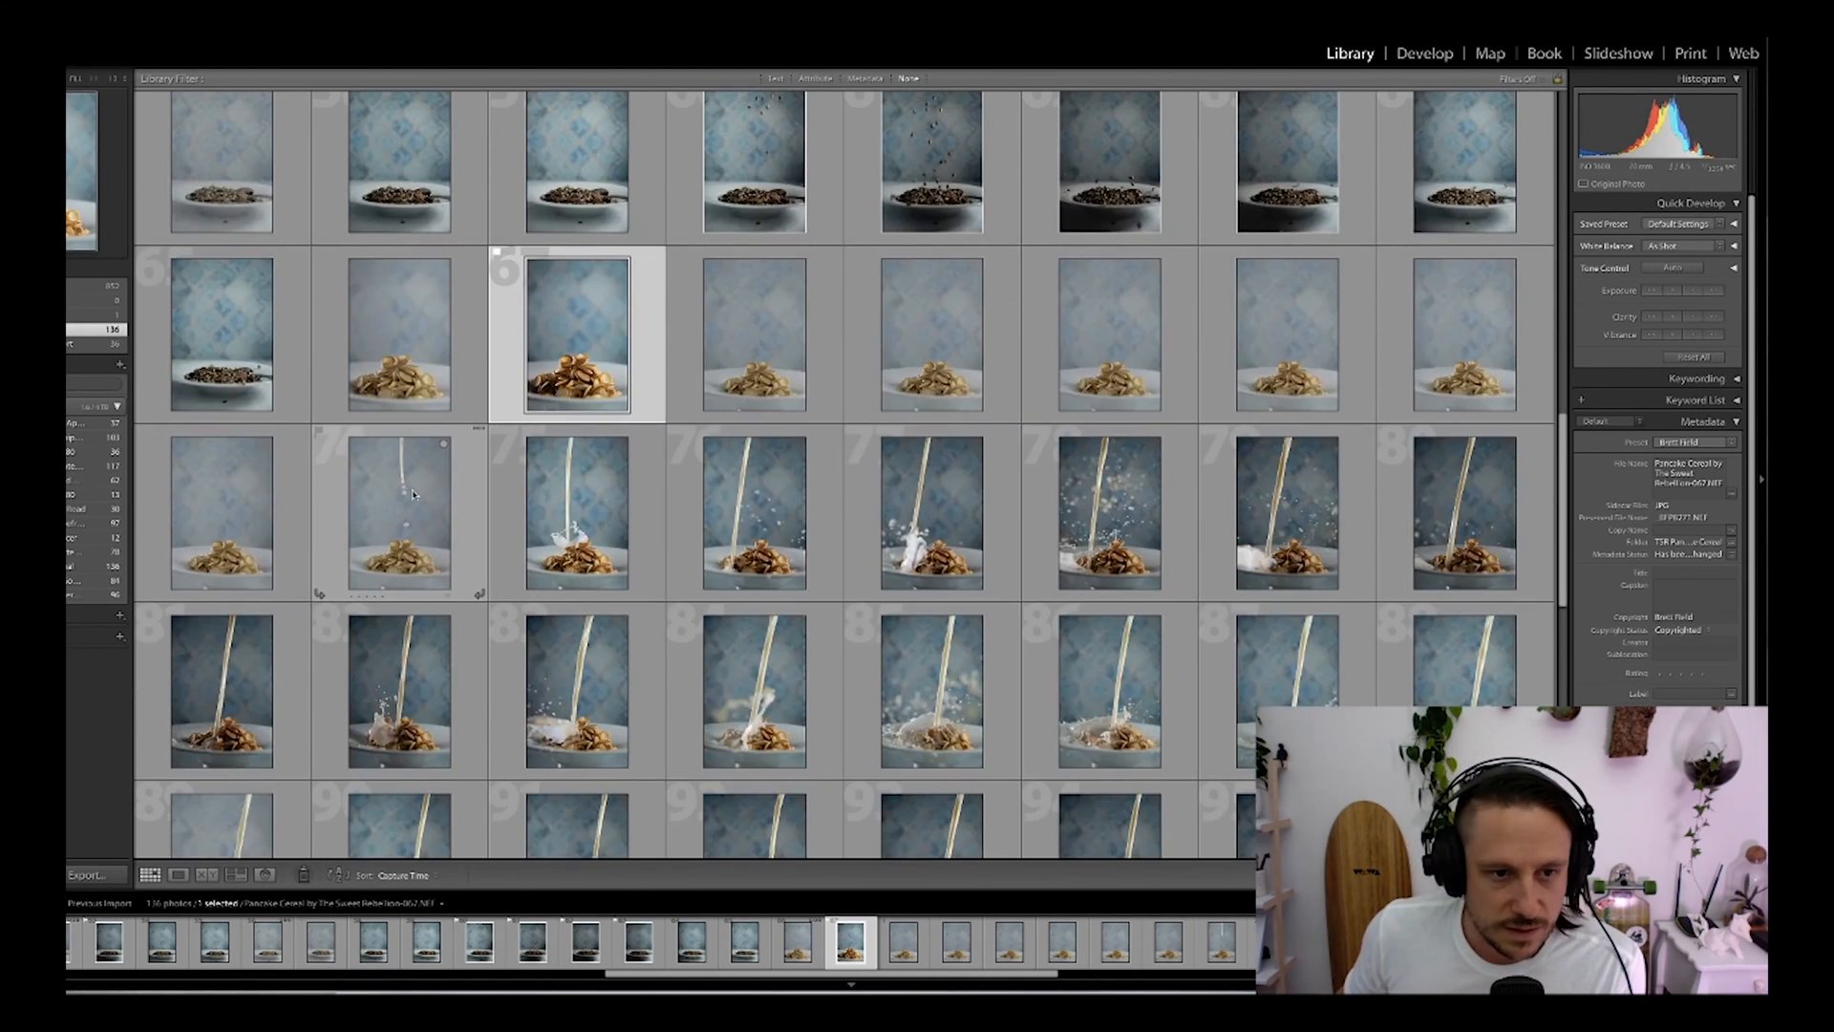
pyautogui.click(648, 498)
pyautogui.press('p')
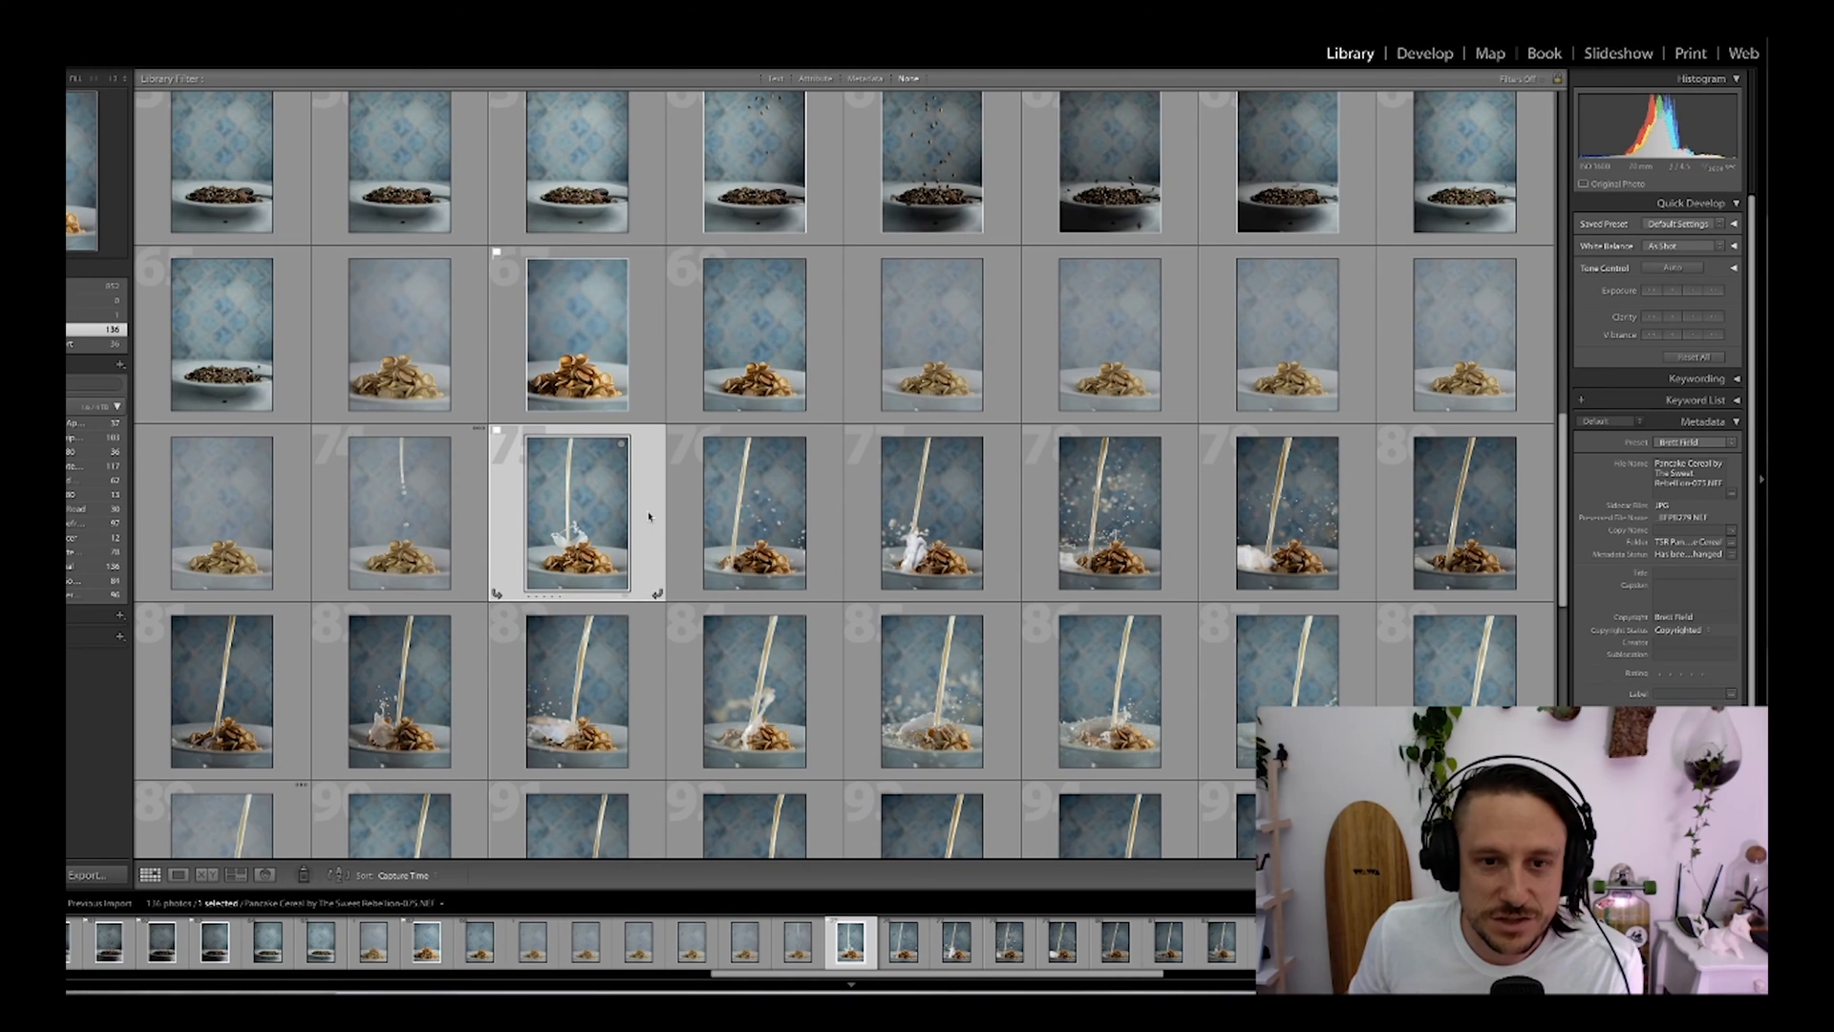
pyautogui.click(1001, 571)
pyautogui.press('p')
pyautogui.click(1044, 572)
pyautogui.press('p')
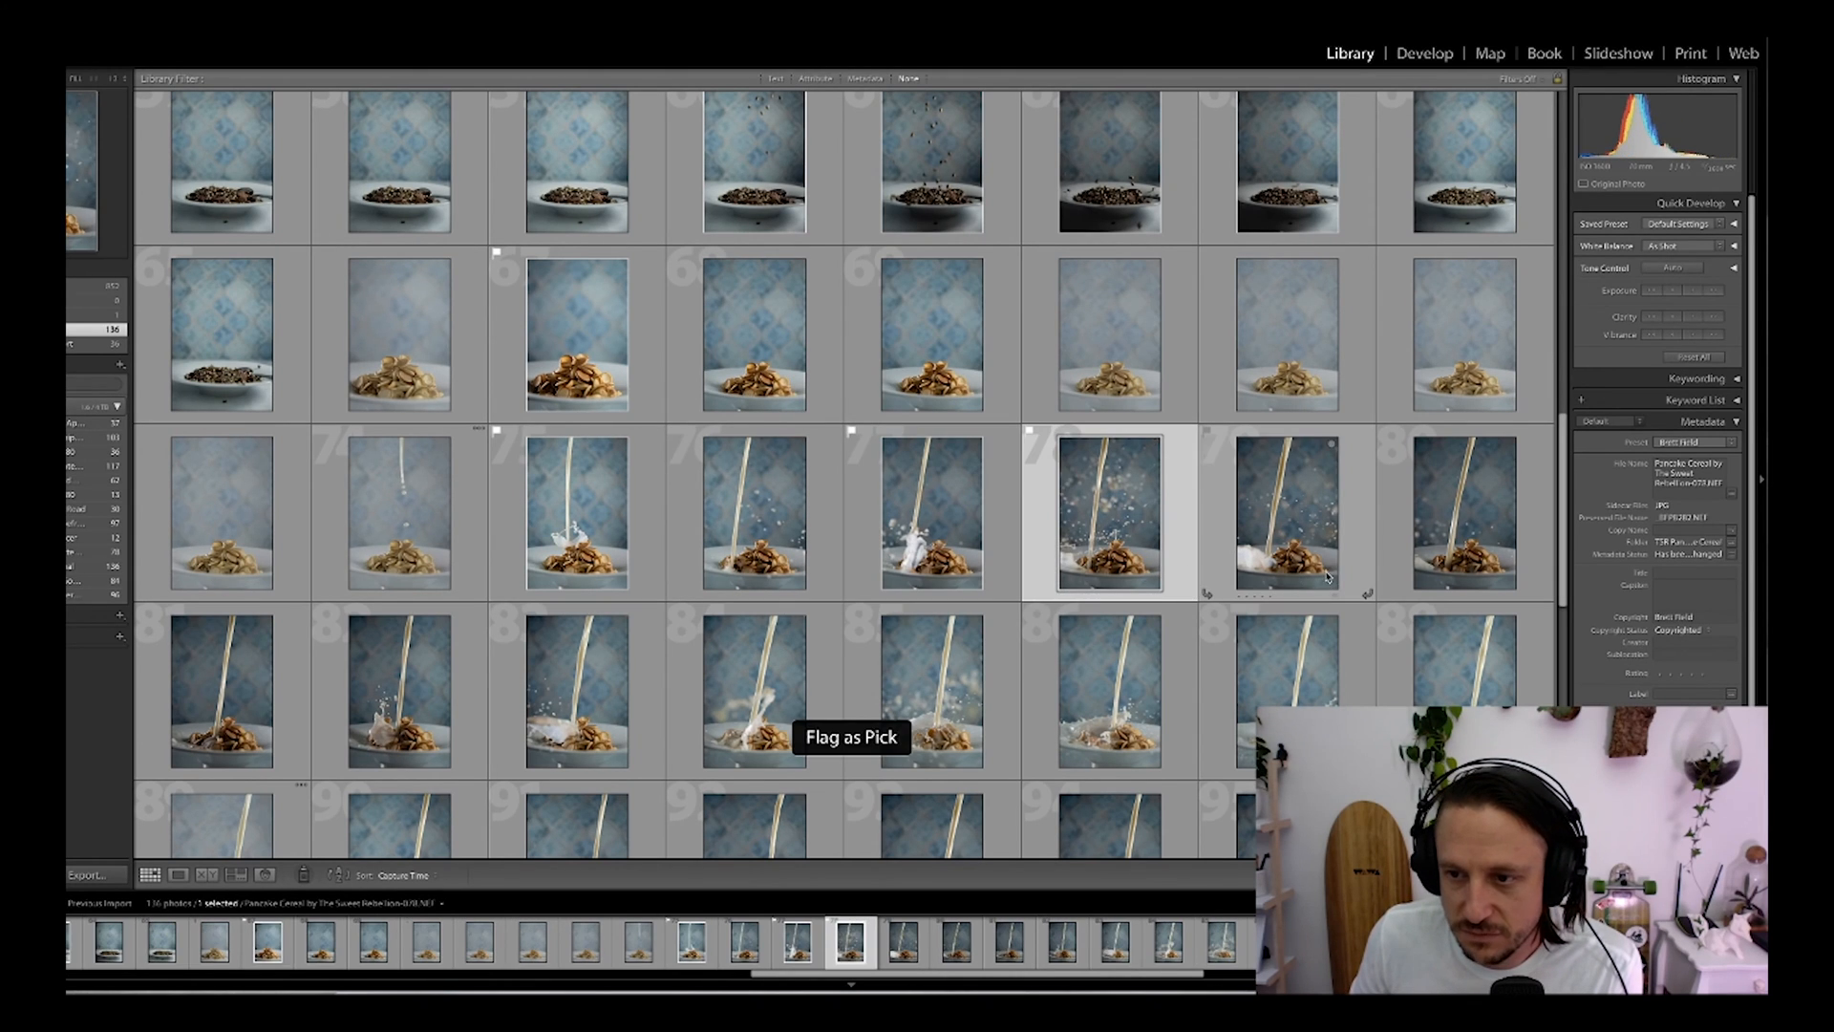
# Step: Flag the milk-splash photos 82, 84 and 85 as picks
pyautogui.click(465, 703)
pyautogui.press('p')
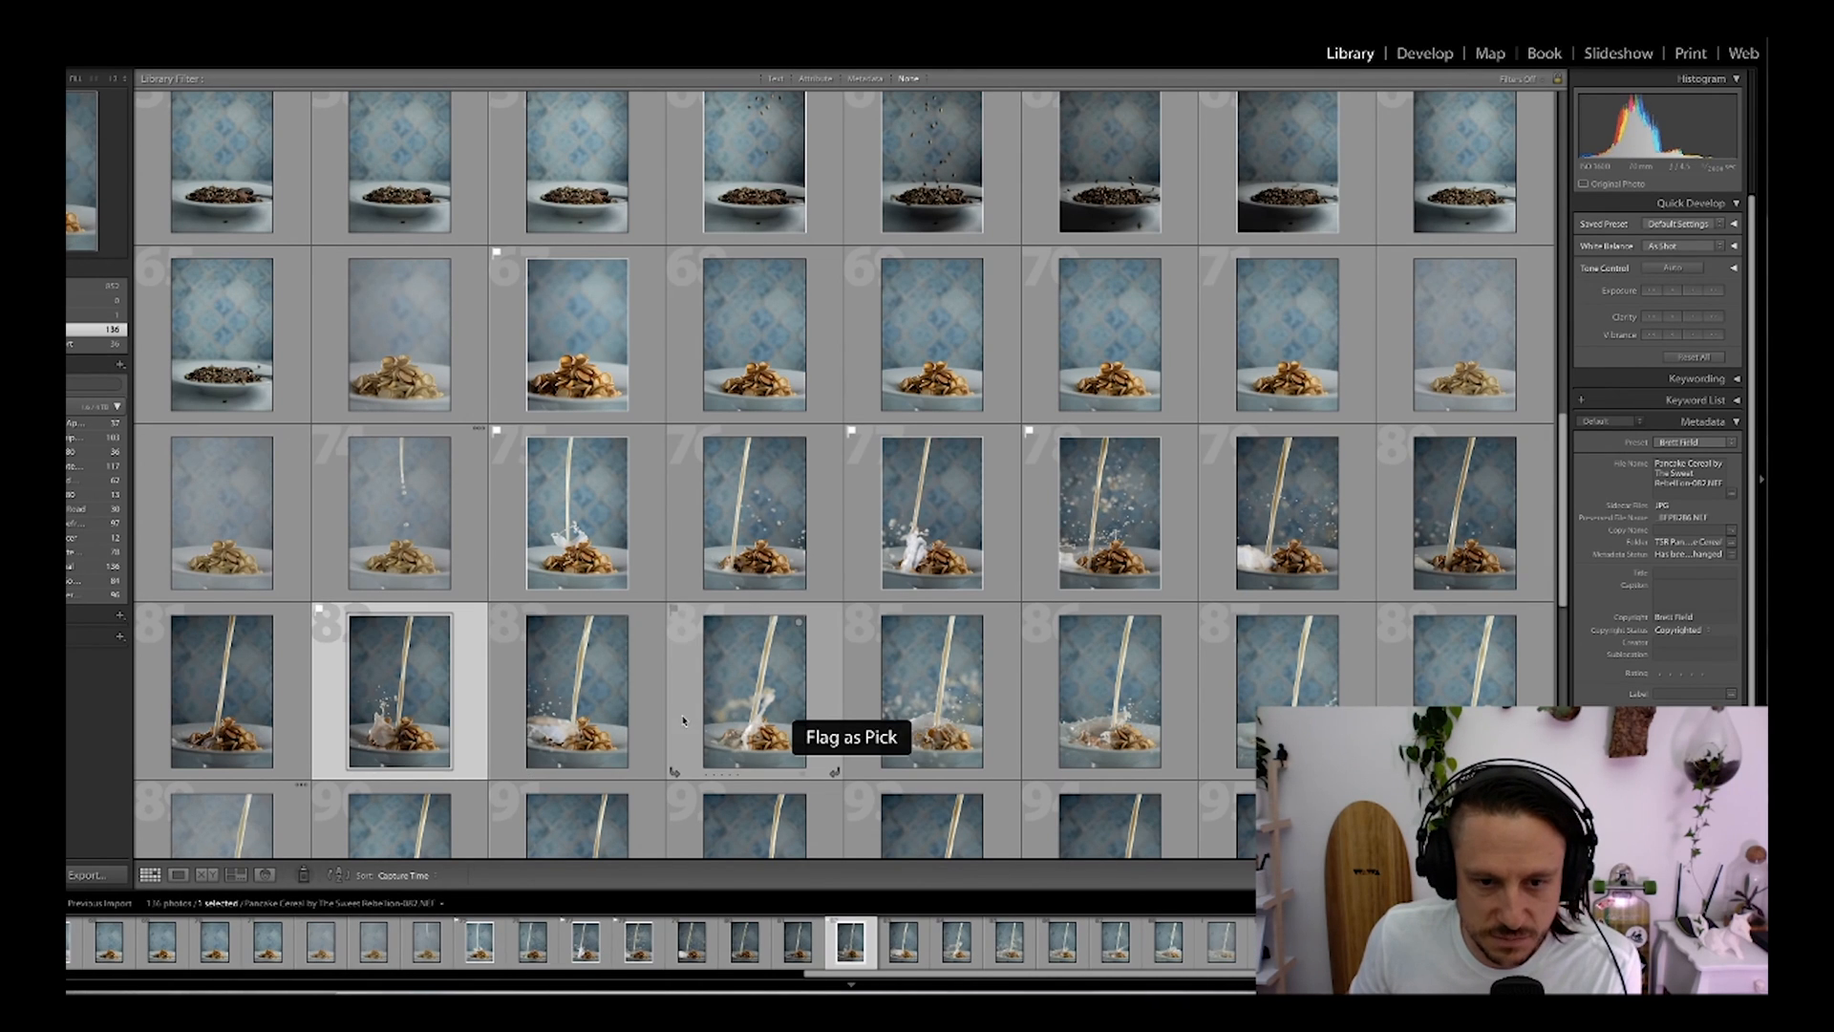
pyautogui.click(690, 719)
pyautogui.press('p')
pyautogui.click(862, 716)
pyautogui.press('p')
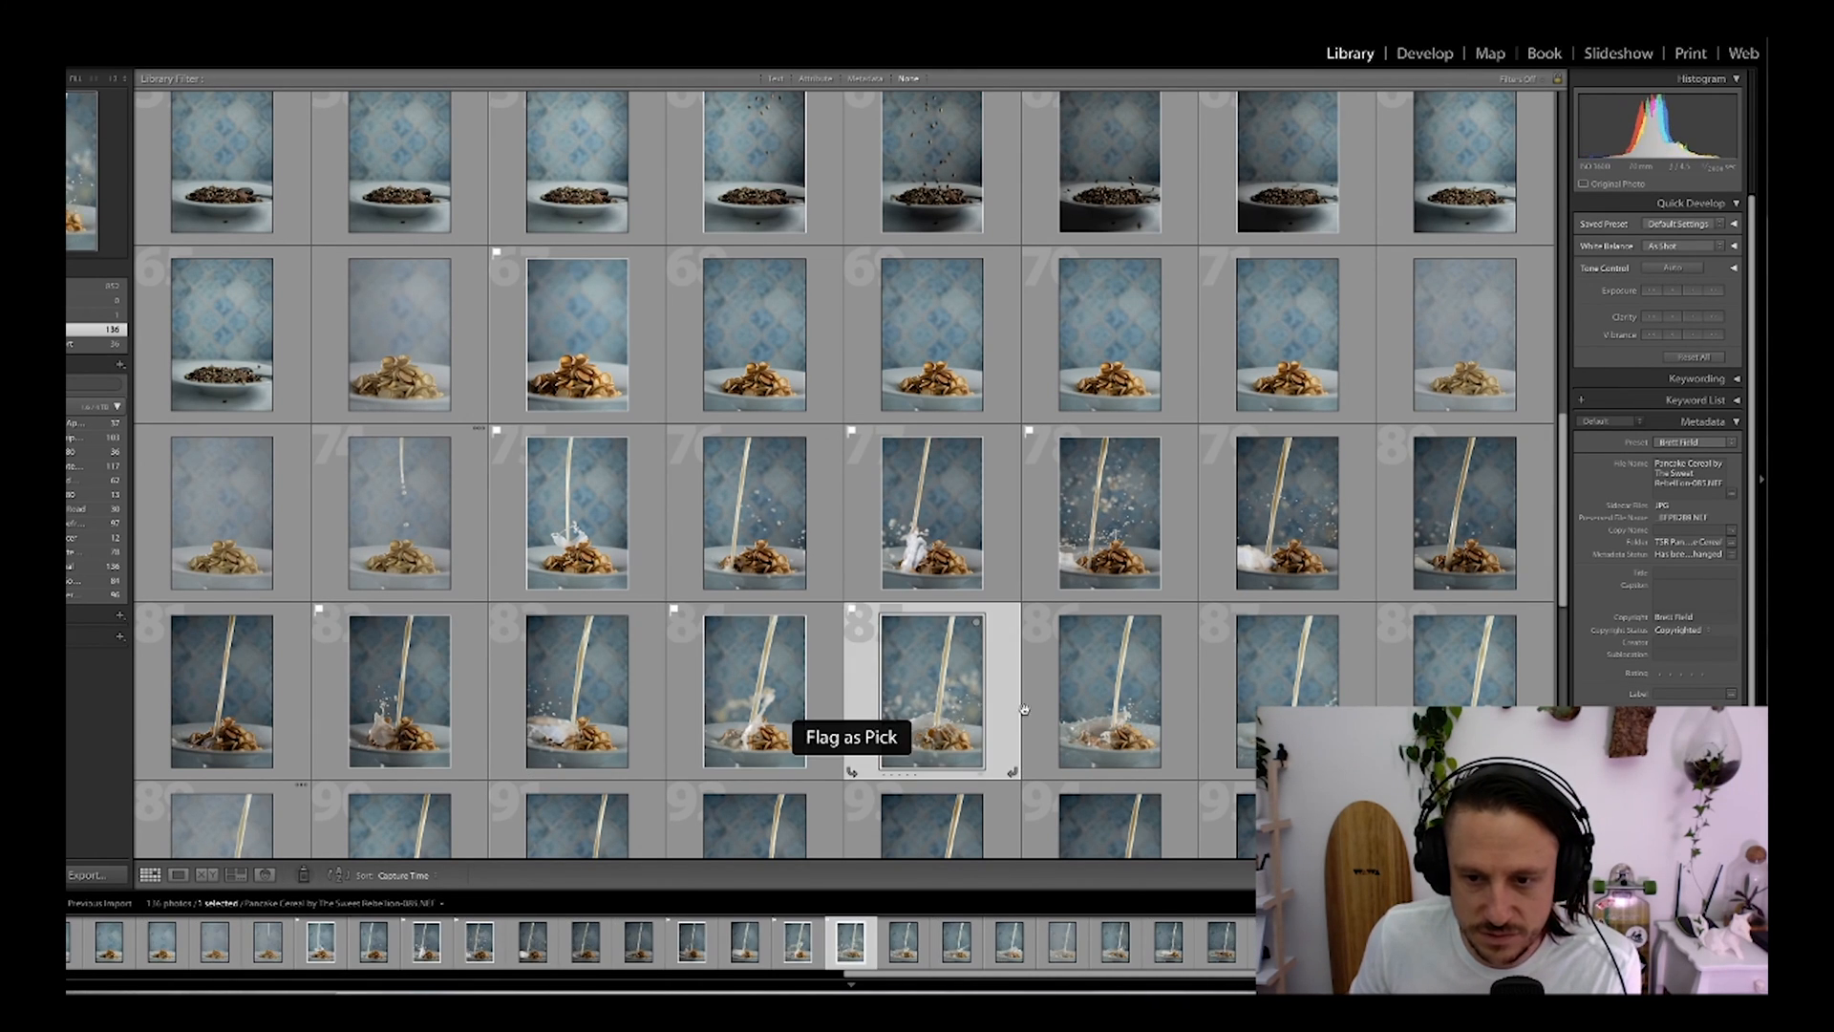
# Step: Flag the milk-splash photos 86, 87 and 88 as picks
pyautogui.click(1190, 715)
pyautogui.press('p')
pyautogui.click(1211, 712)
pyautogui.press('p')
pyautogui.click(1405, 704)
# Step: Flag the milk-pour photos 89, 90, 91 and 93 as picks
pyautogui.scroll(-5, 1405, 704)
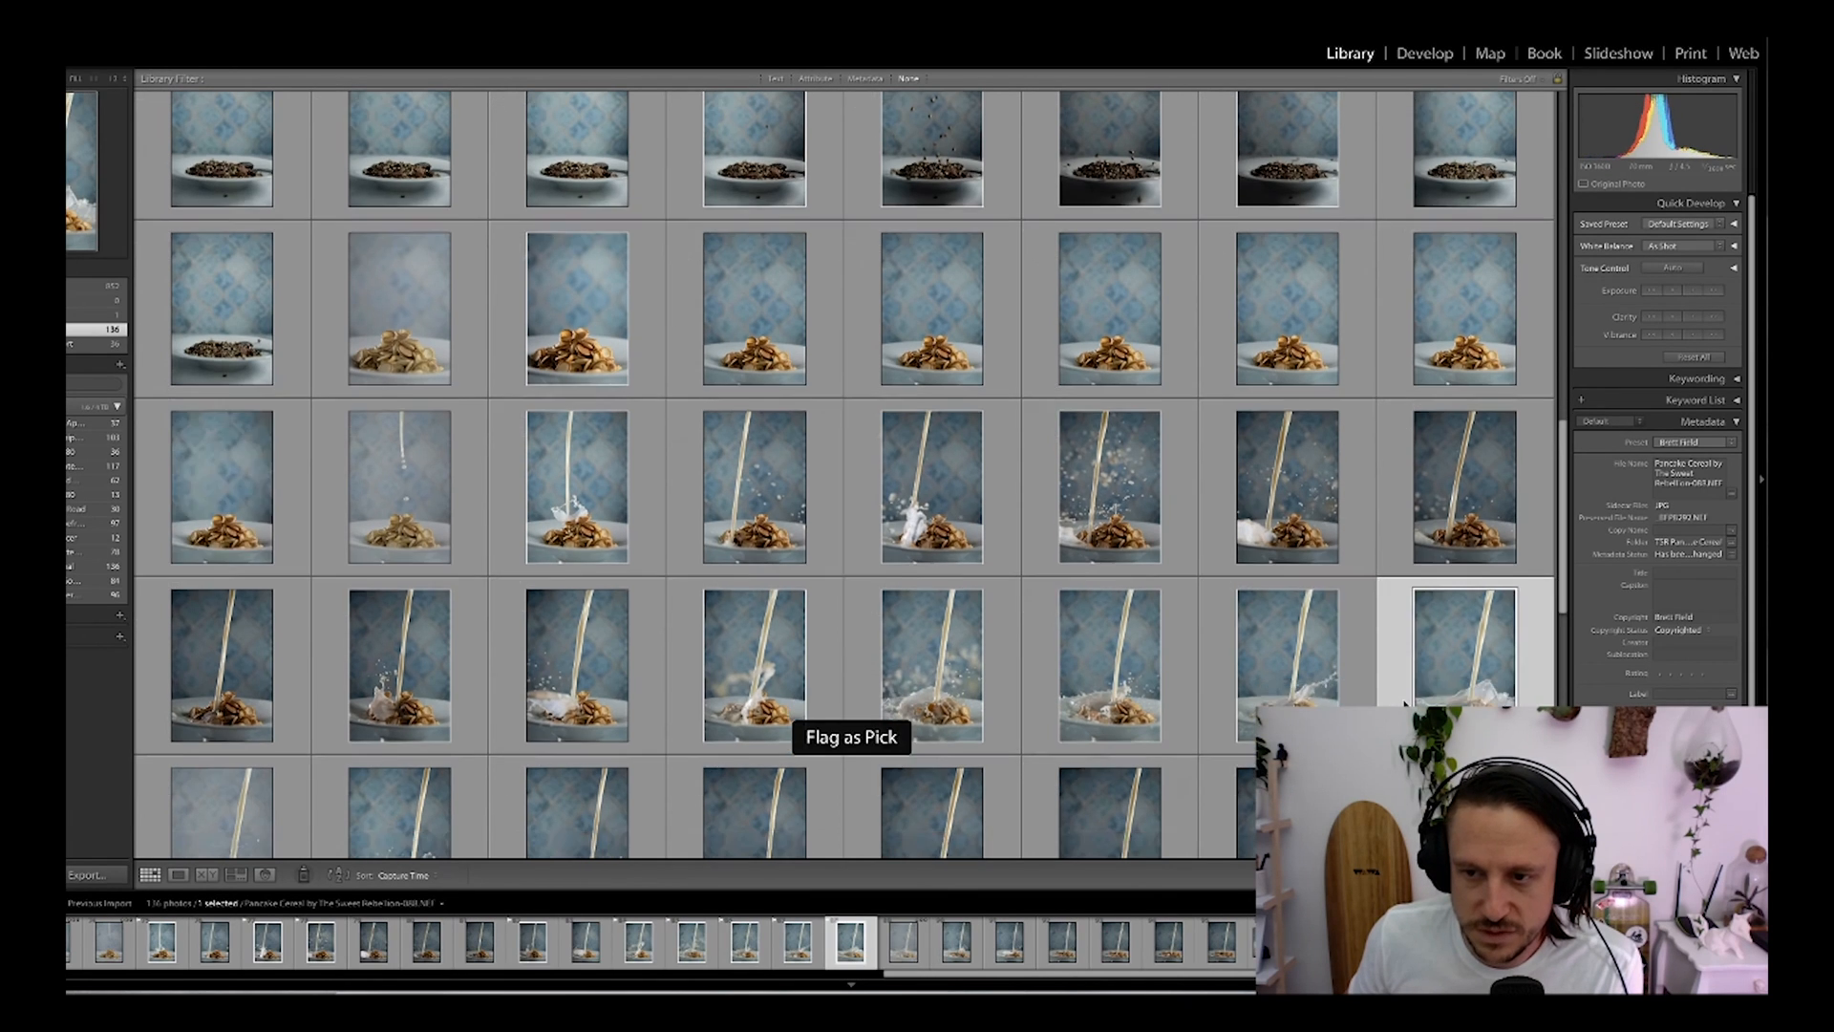
pyautogui.scroll(1, 1405, 704)
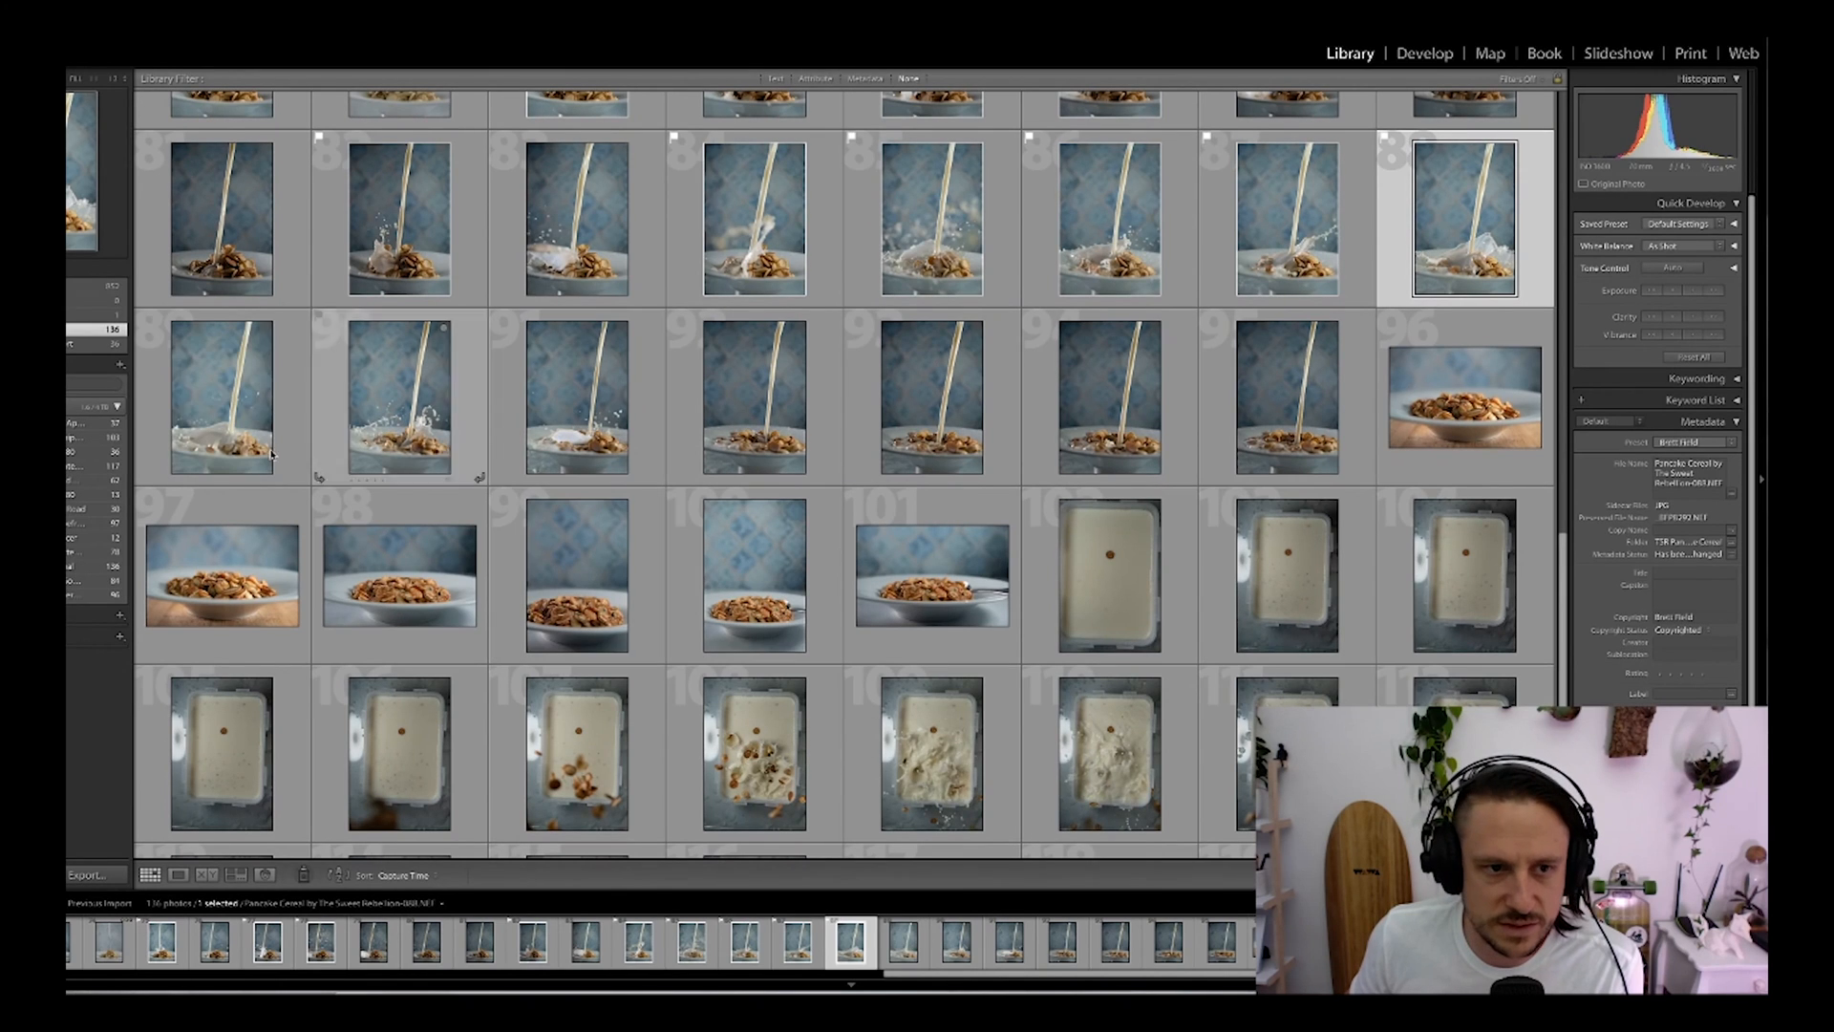
pyautogui.click(299, 440)
pyautogui.press('p')
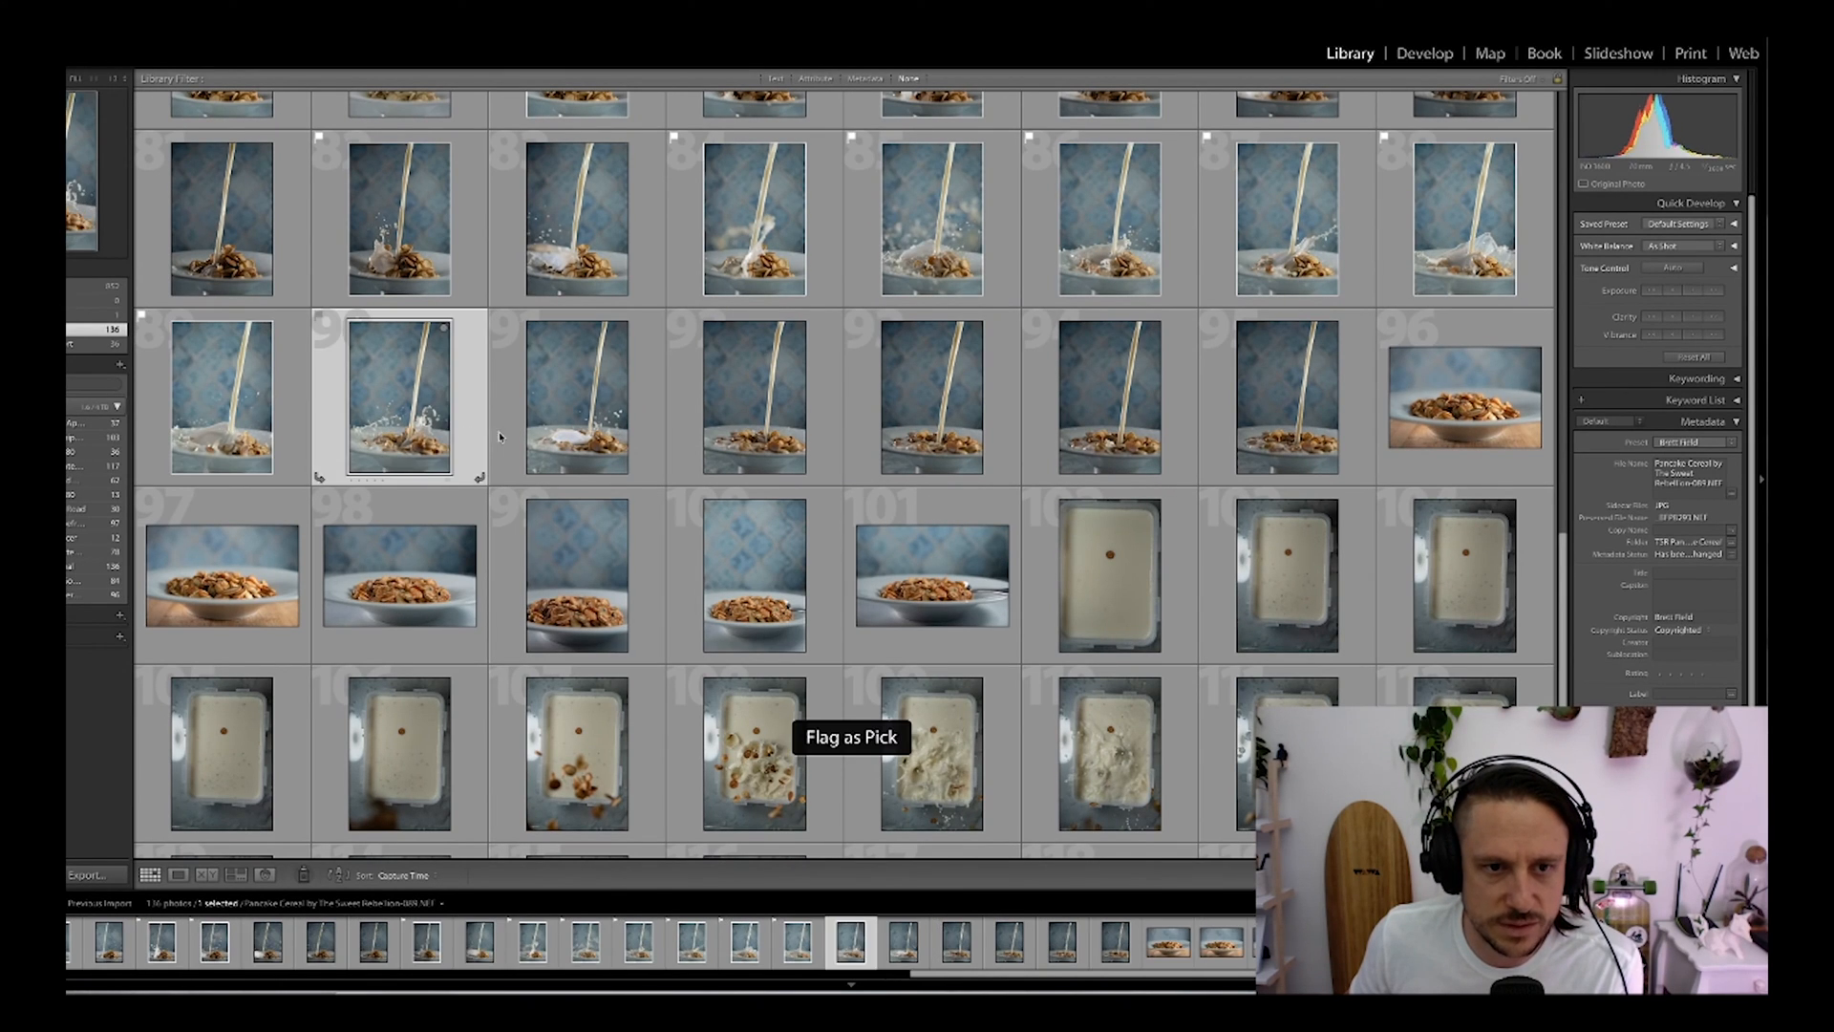
pyautogui.press('p')
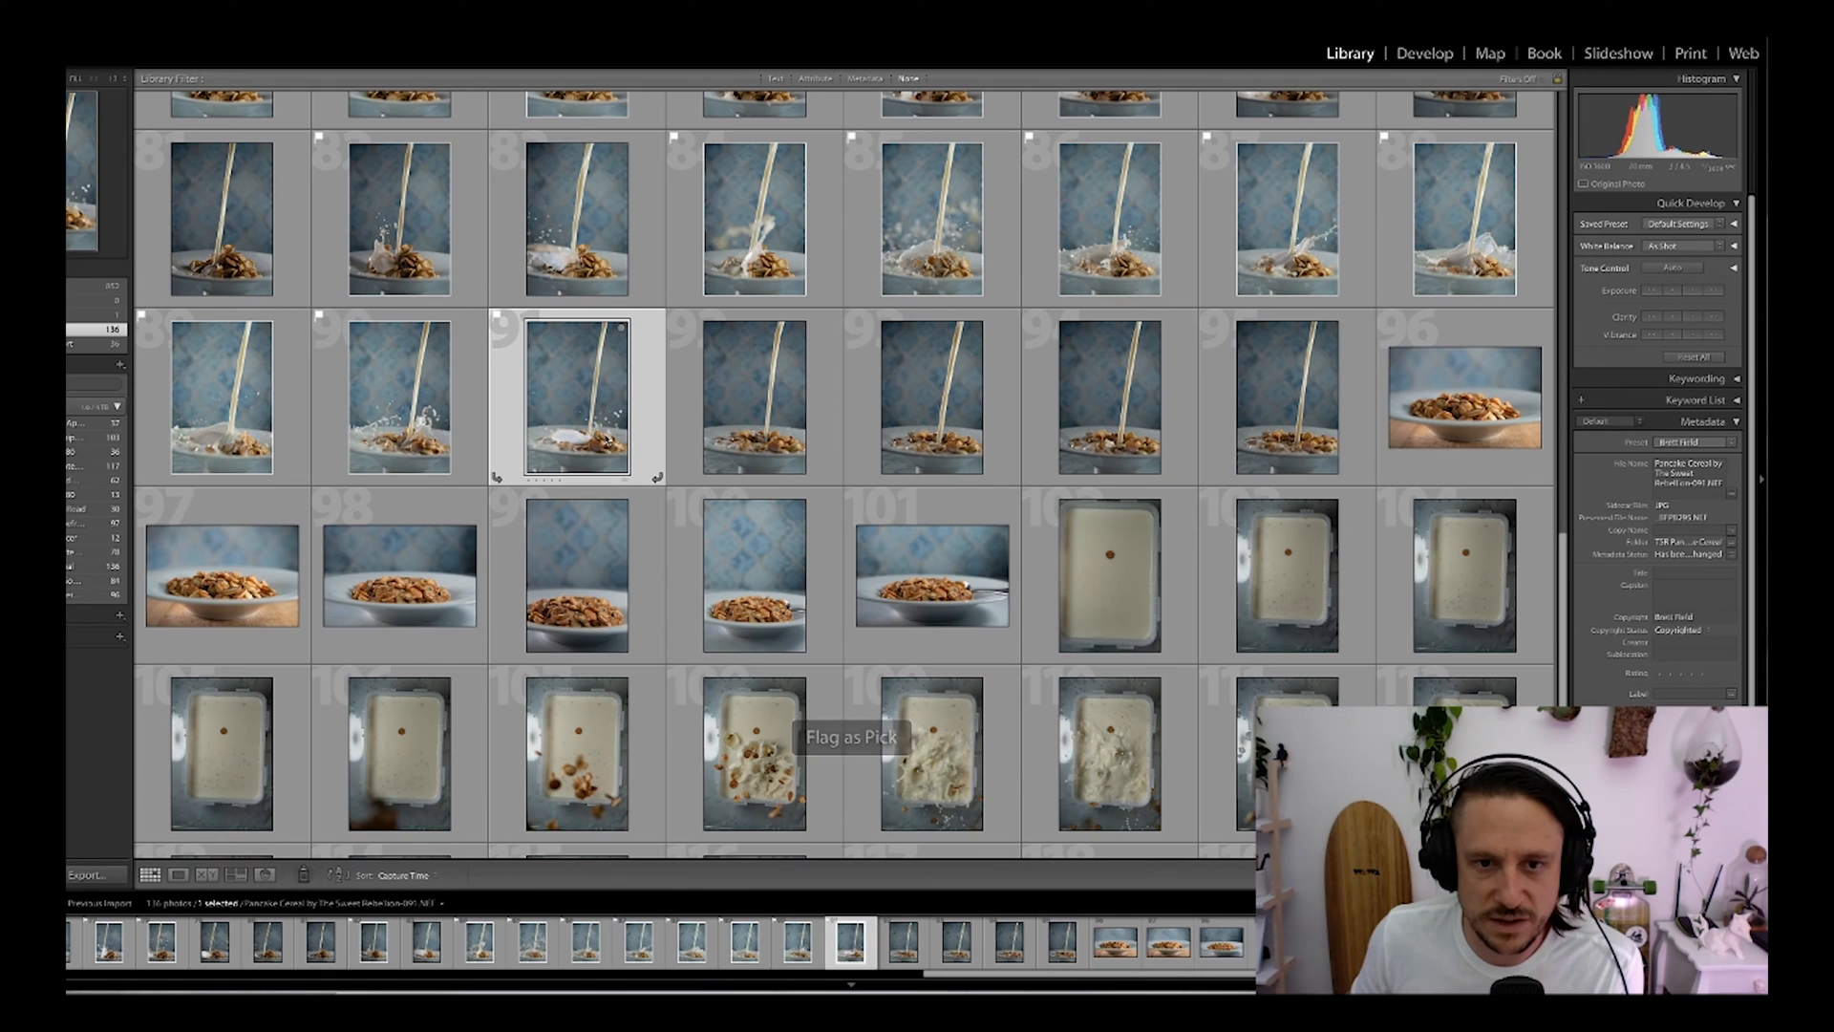
pyautogui.click(1003, 423)
pyautogui.press('p')
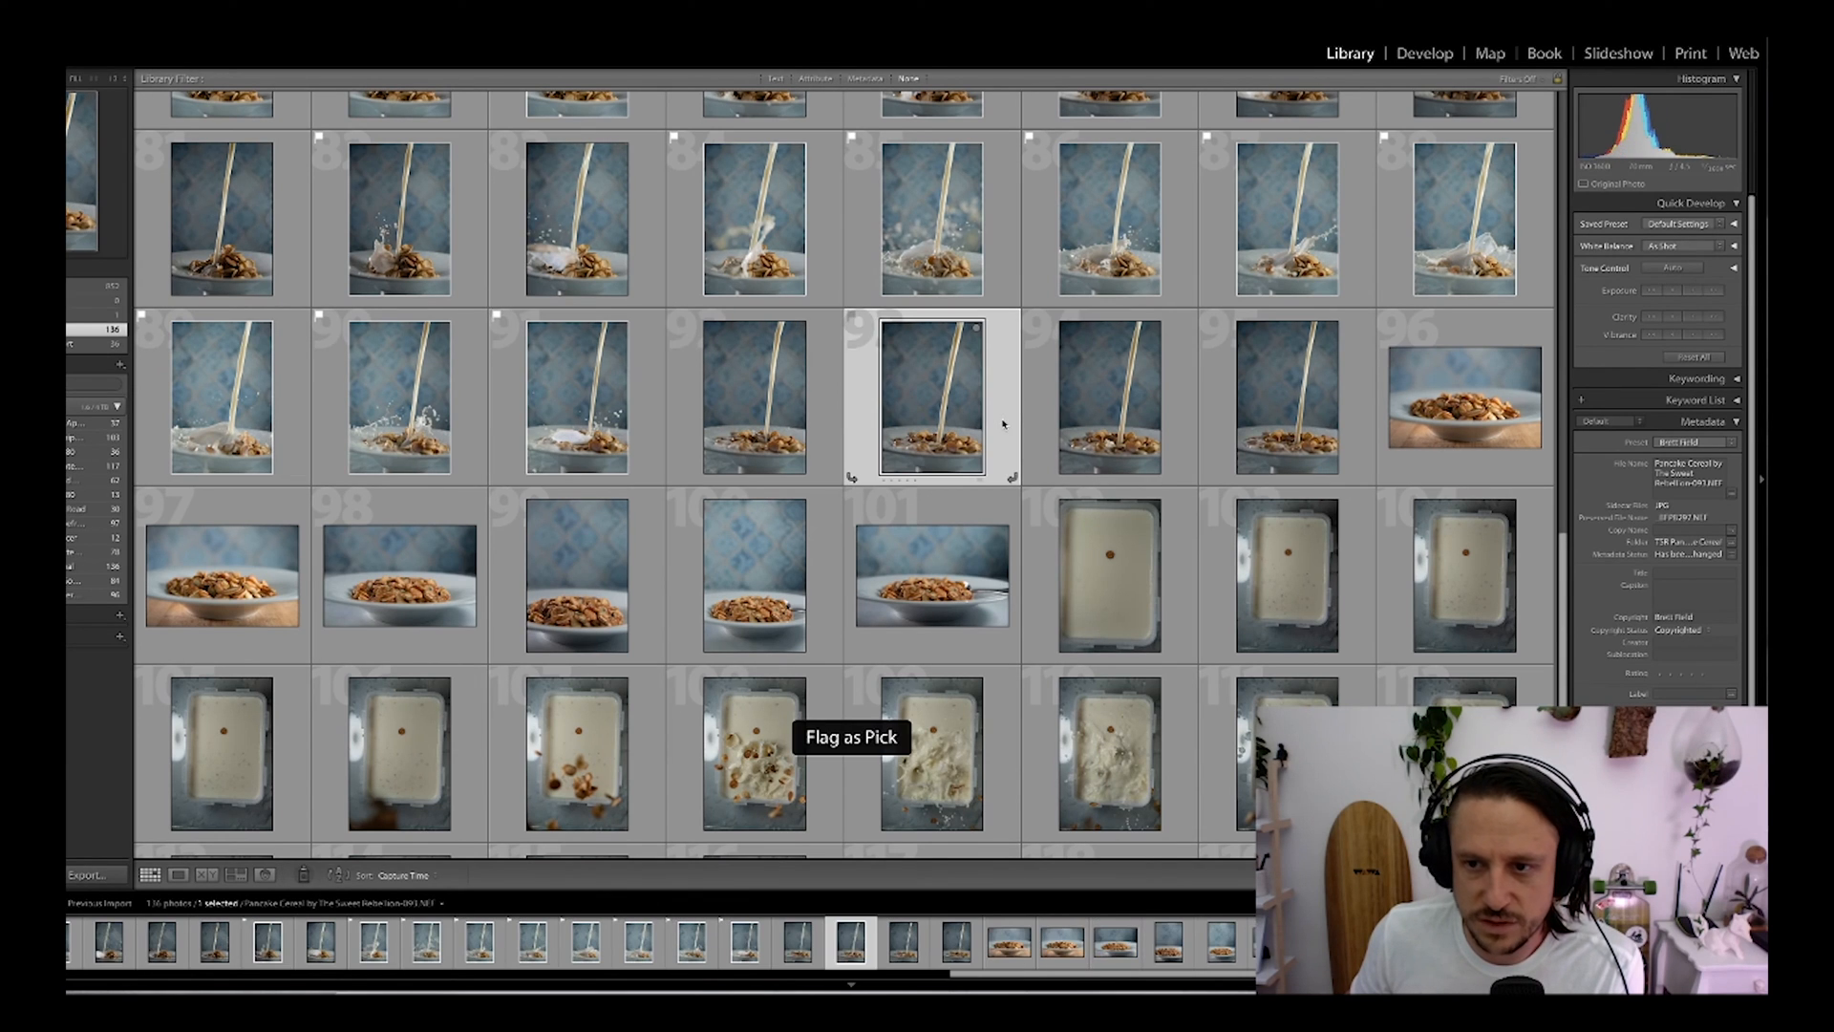
# Step: Flag the cereal bowl photos 96, 98, 100 and 101 as picks
pyautogui.click(1412, 469)
pyautogui.press('p')
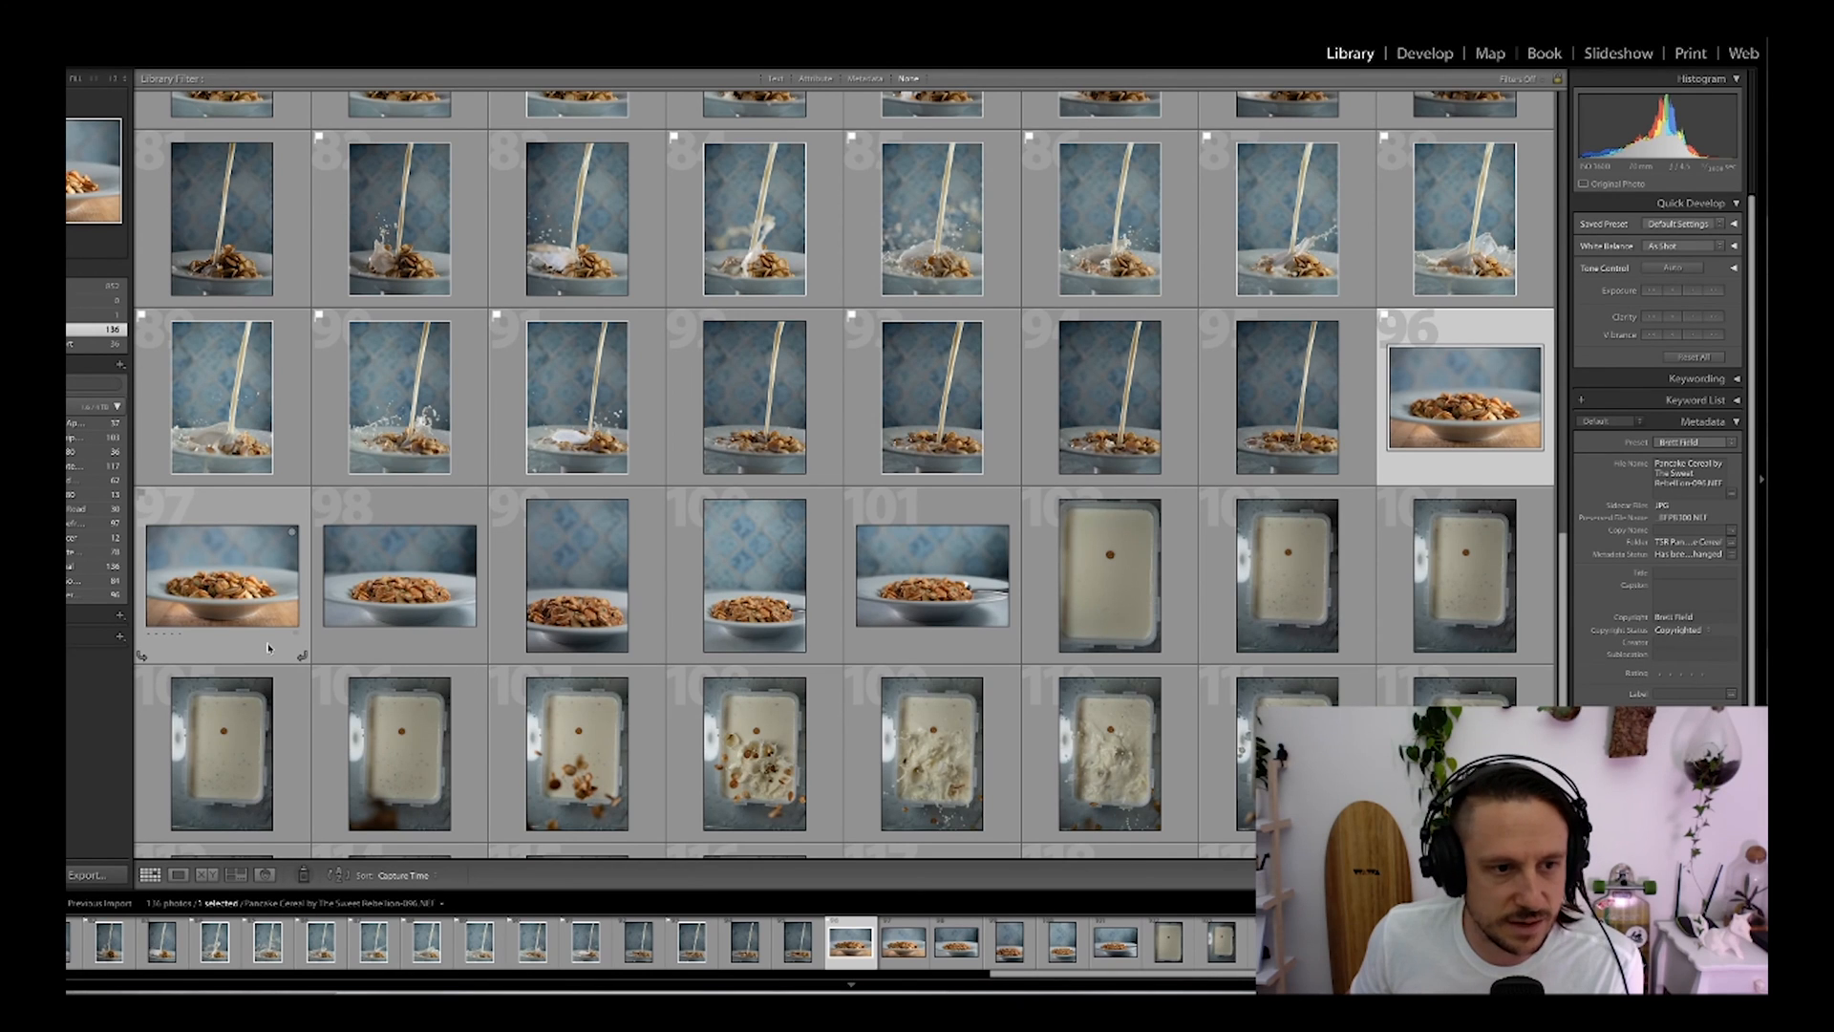
pyautogui.click(421, 650)
pyautogui.press('p')
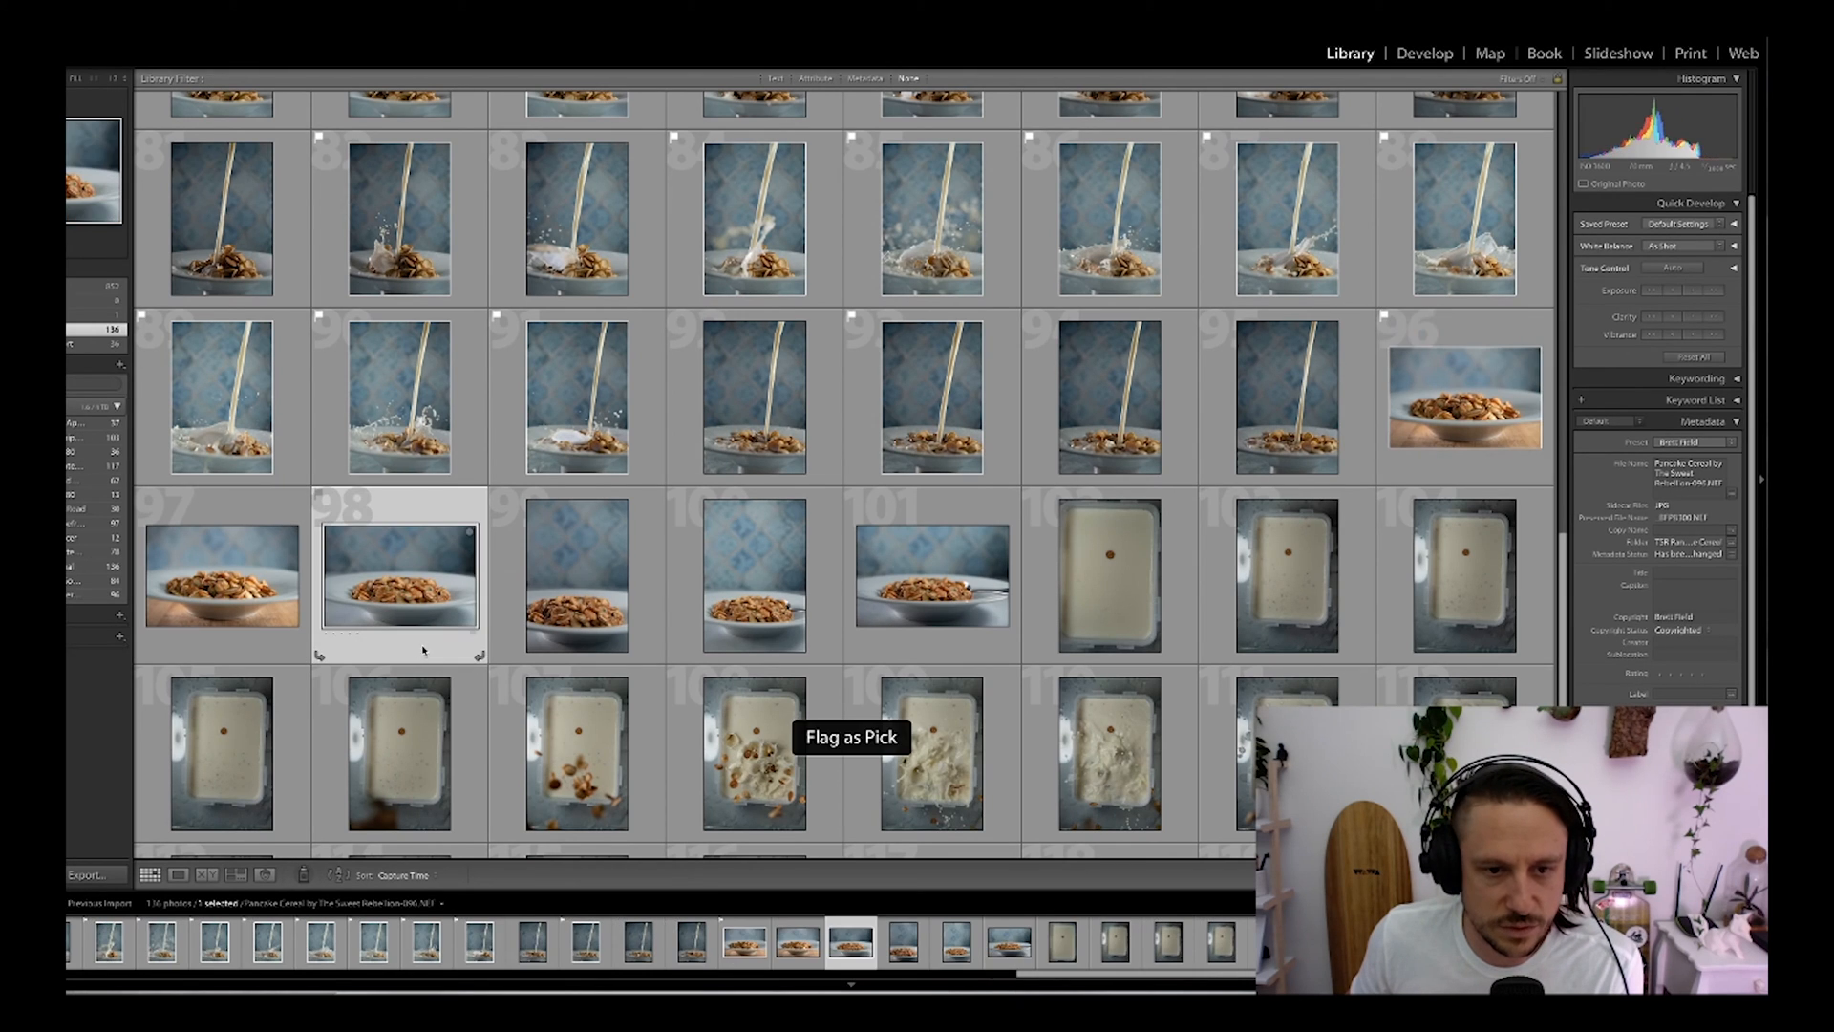
pyautogui.click(693, 637)
pyautogui.press('p')
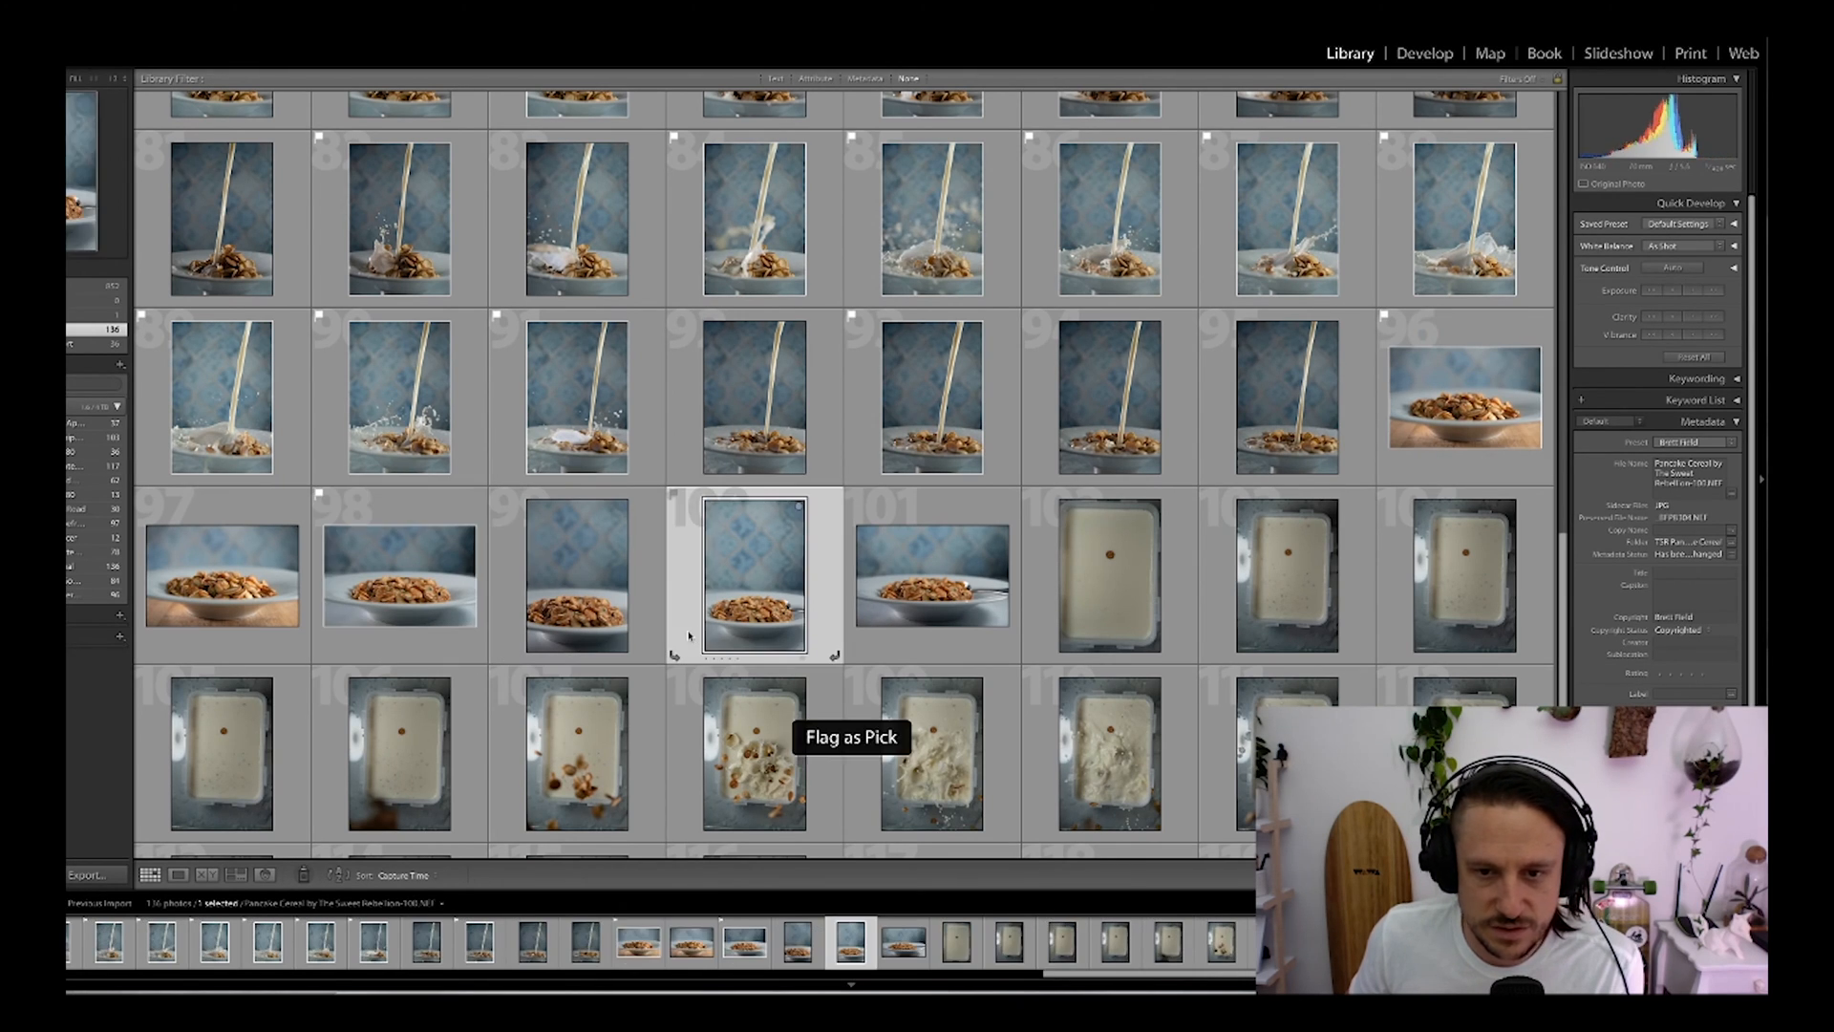
pyautogui.click(984, 653)
pyautogui.press('p')
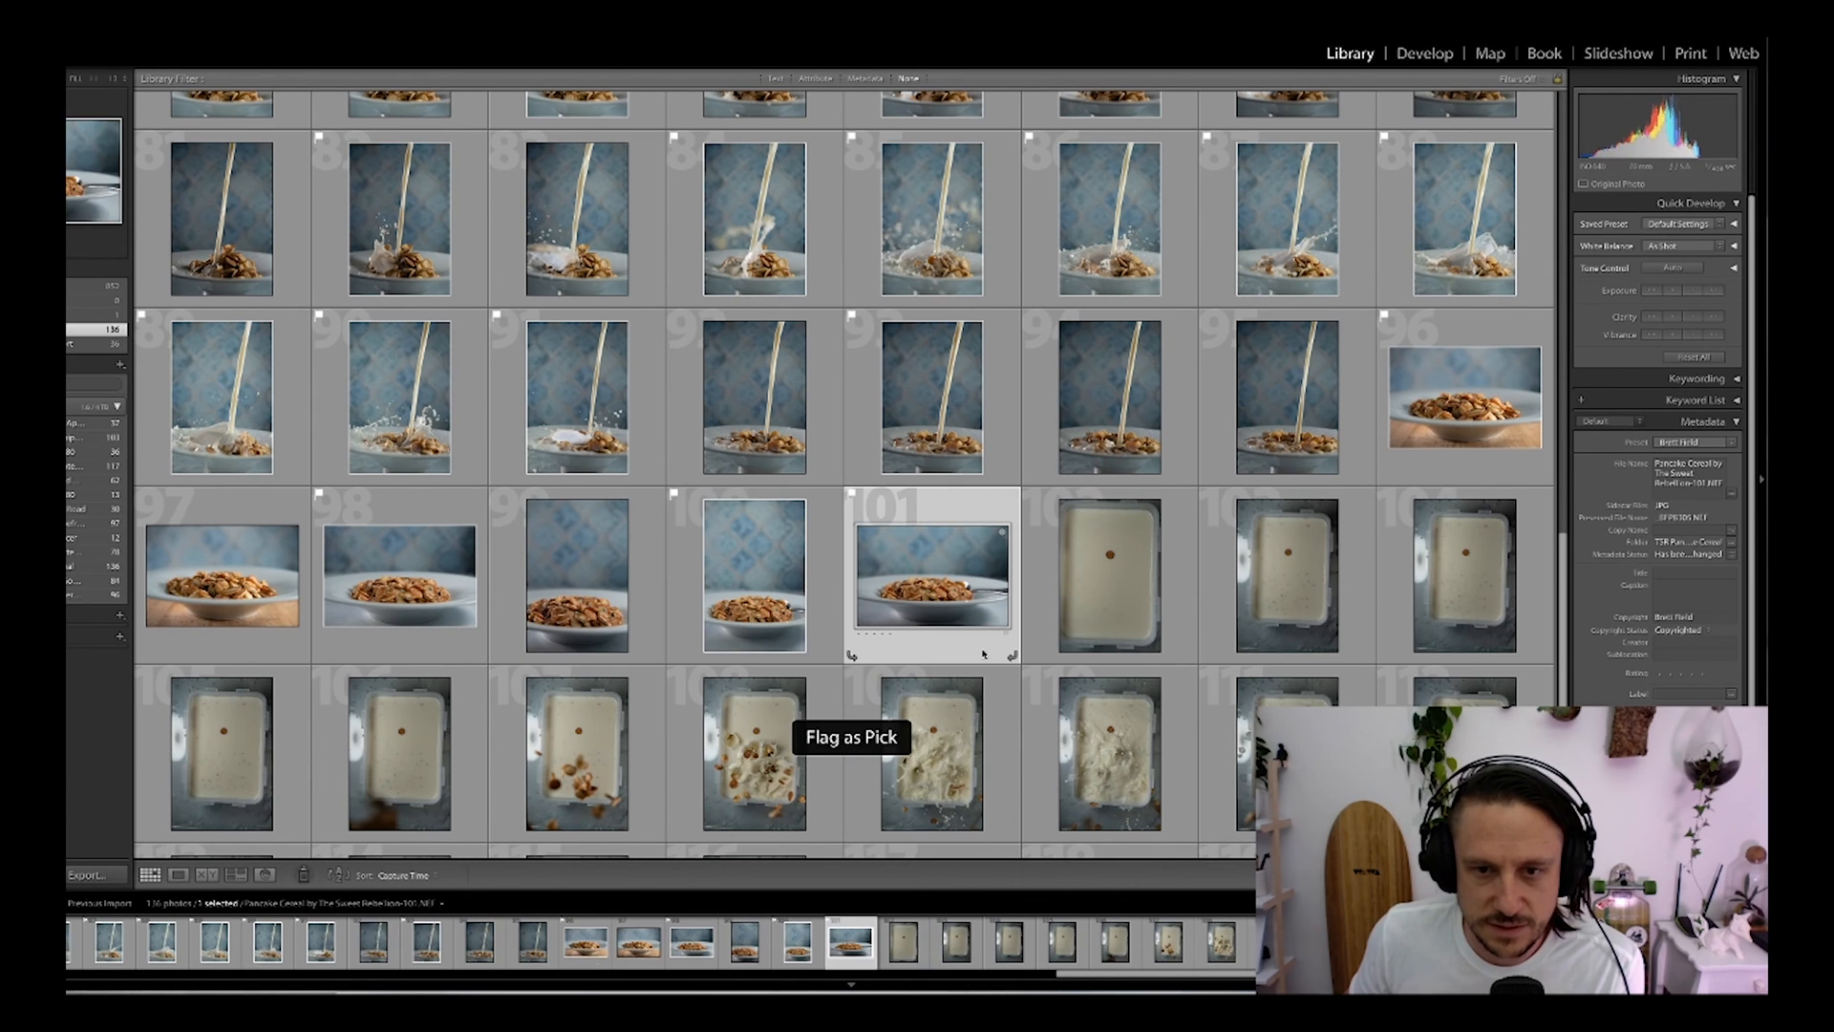
# Step: Flag the overhead milk-tray splash photos 108, 119 and 120 as picks
pyautogui.scroll(-5, 984, 654)
pyautogui.scroll(2, 983, 653)
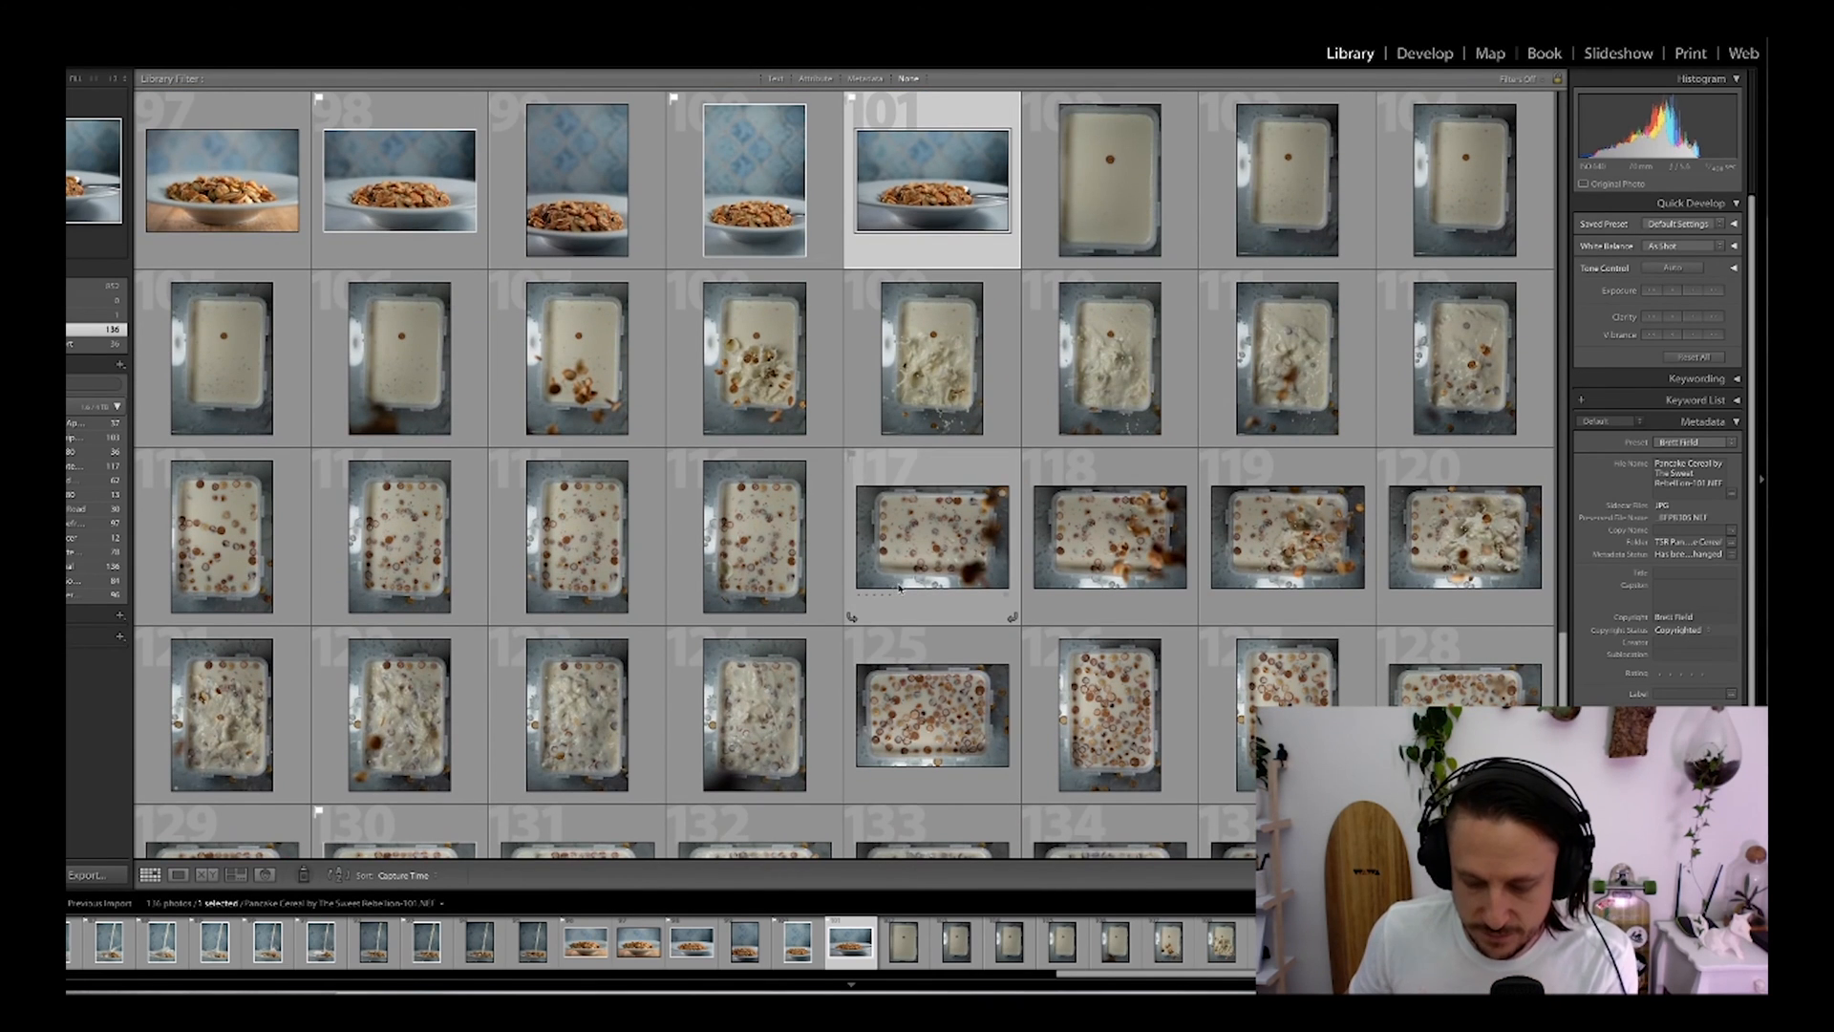
pyautogui.click(693, 395)
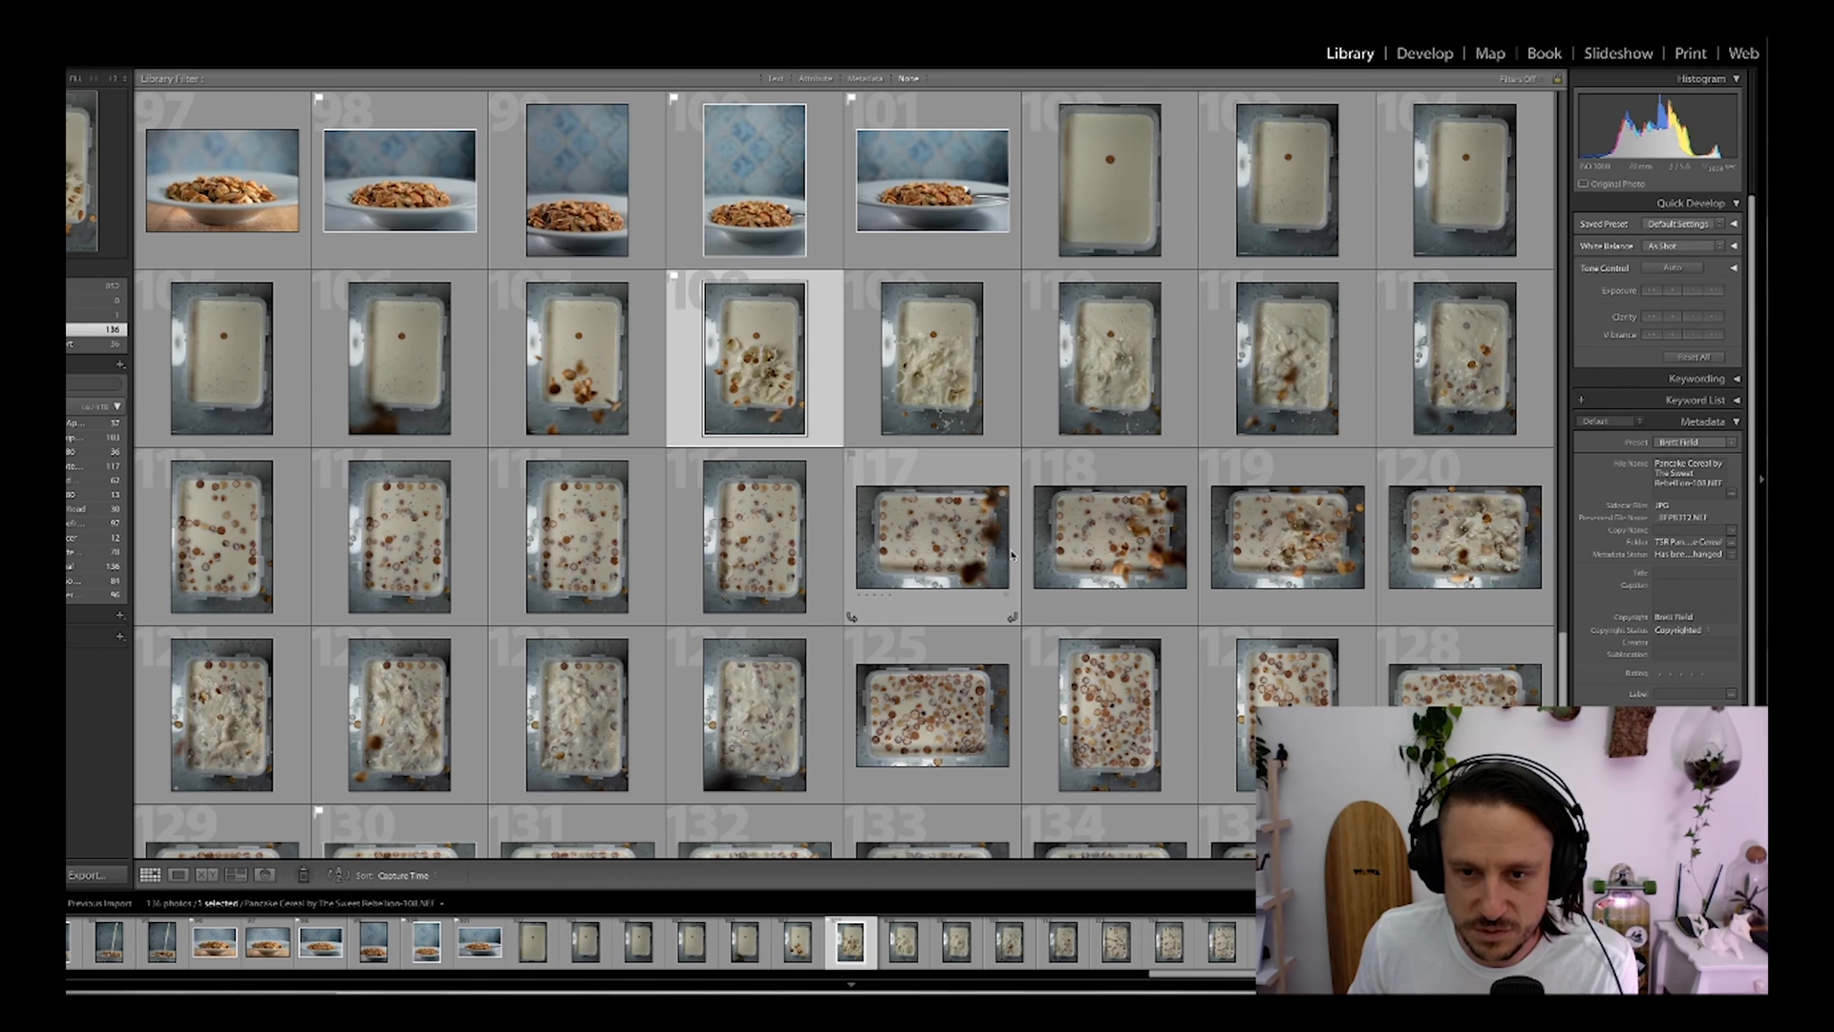
pyautogui.click(1262, 606)
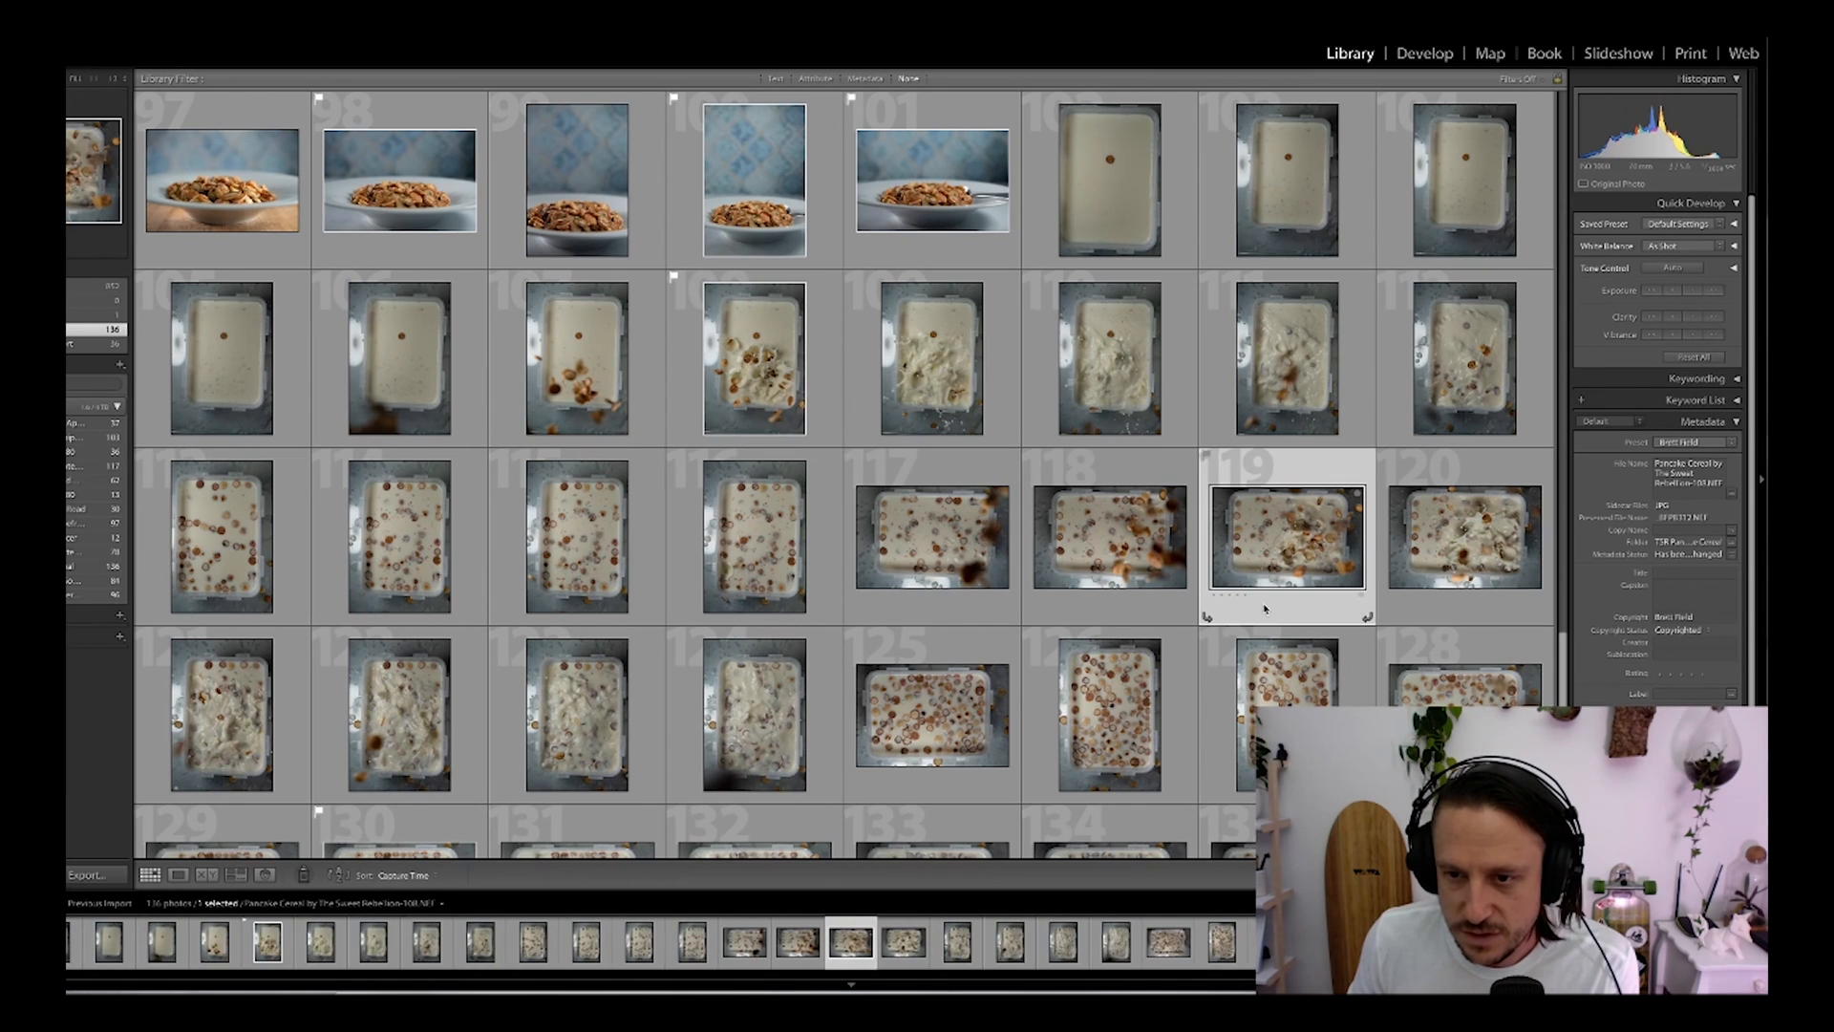
pyautogui.click(1472, 618)
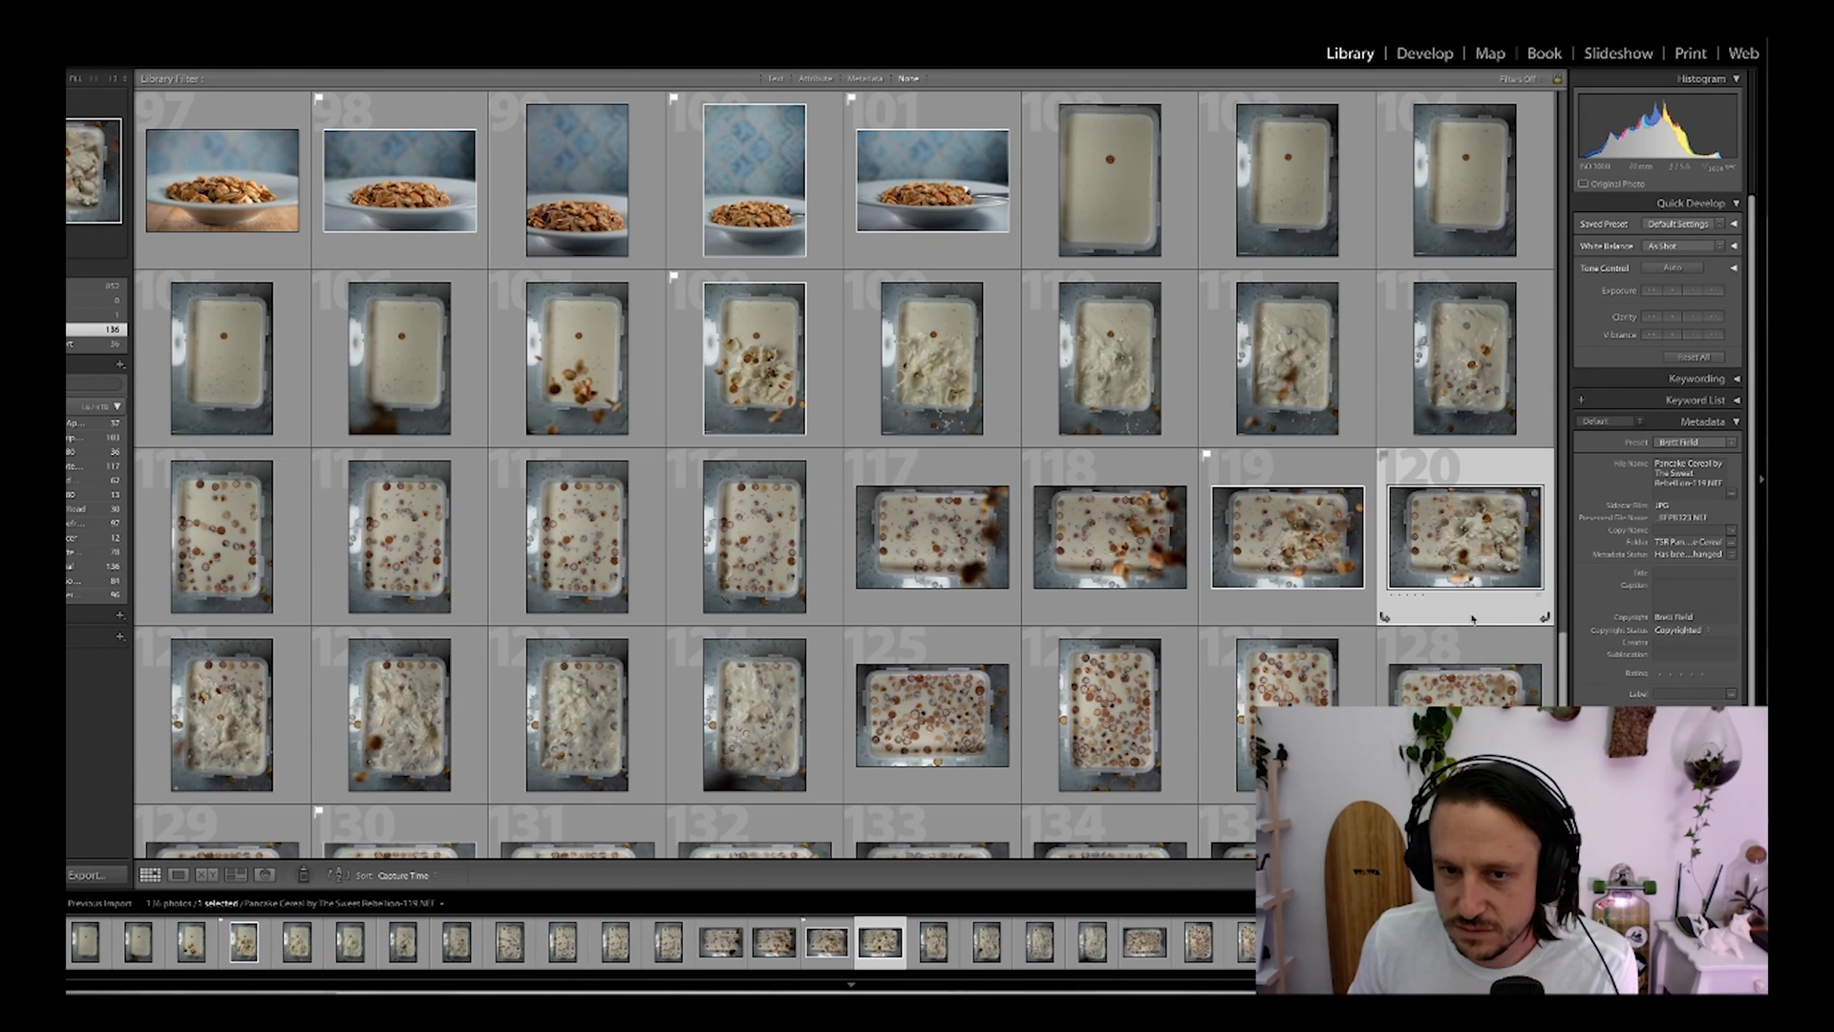
pyautogui.press('p')
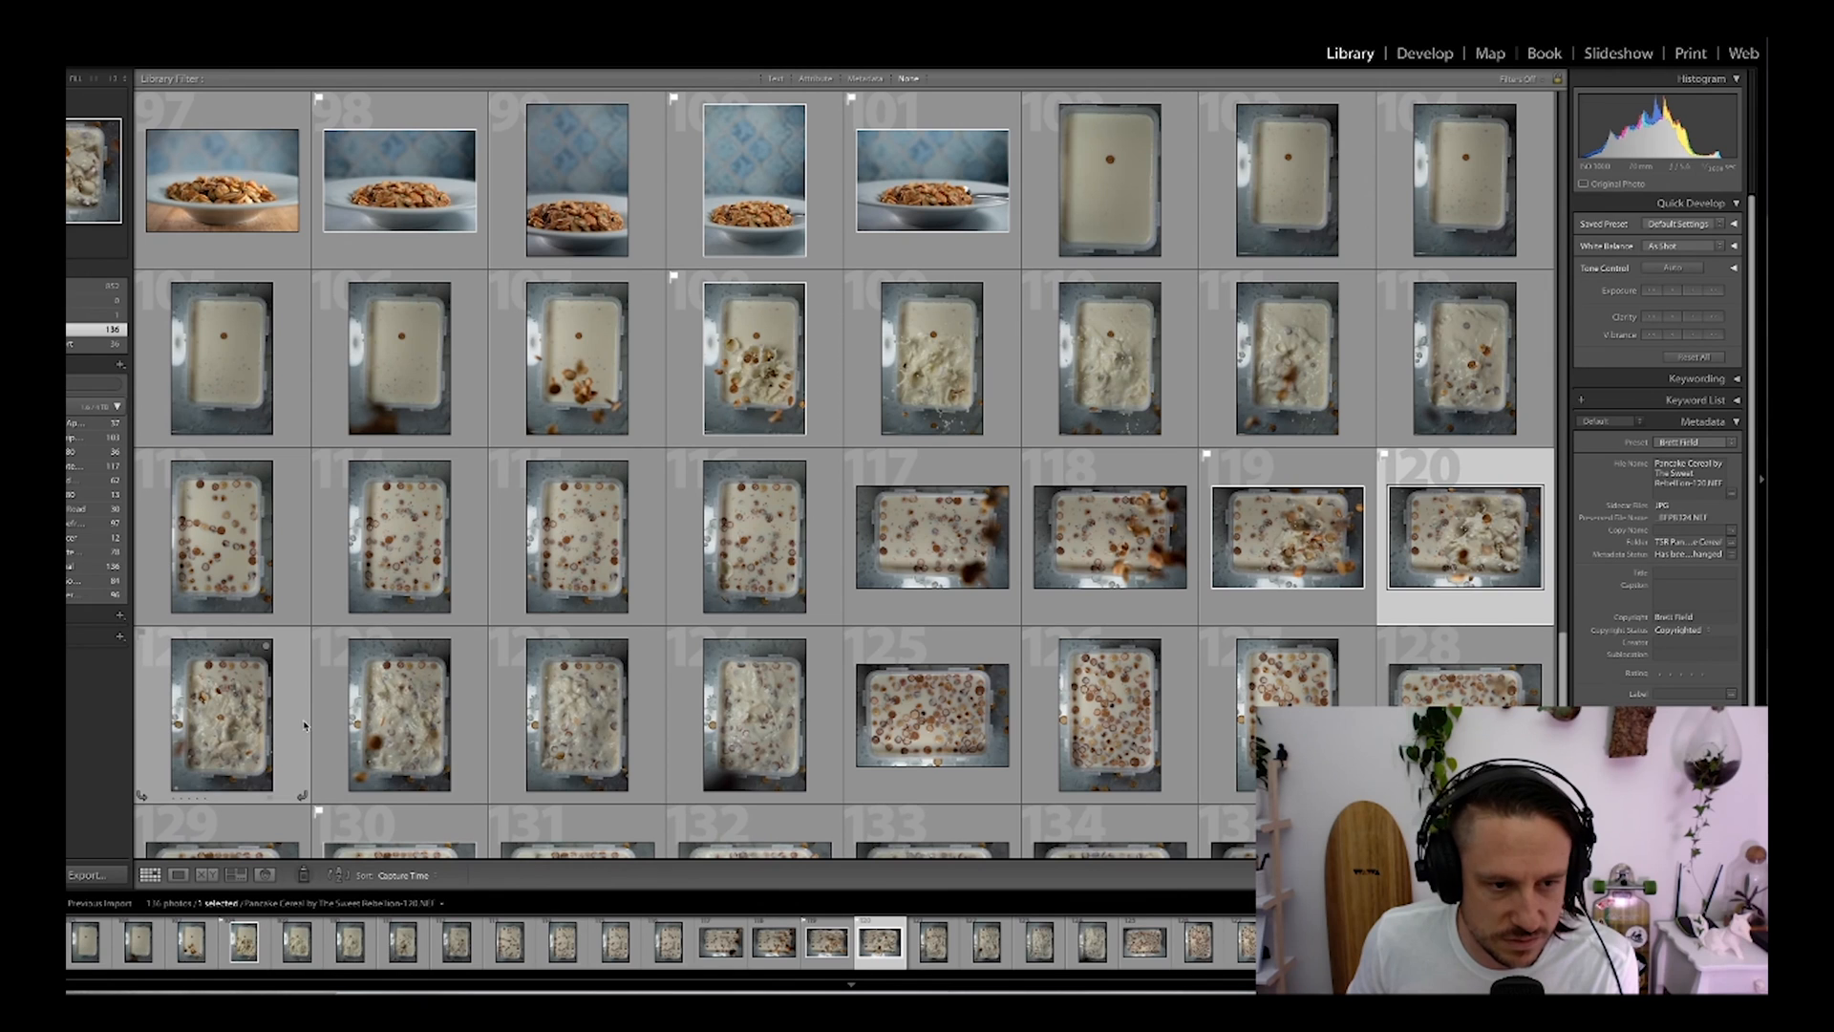
# Step: Flag the overhead milk-tray splash photos 121 and 131 as picks
pyautogui.scroll(-2, 789, 733)
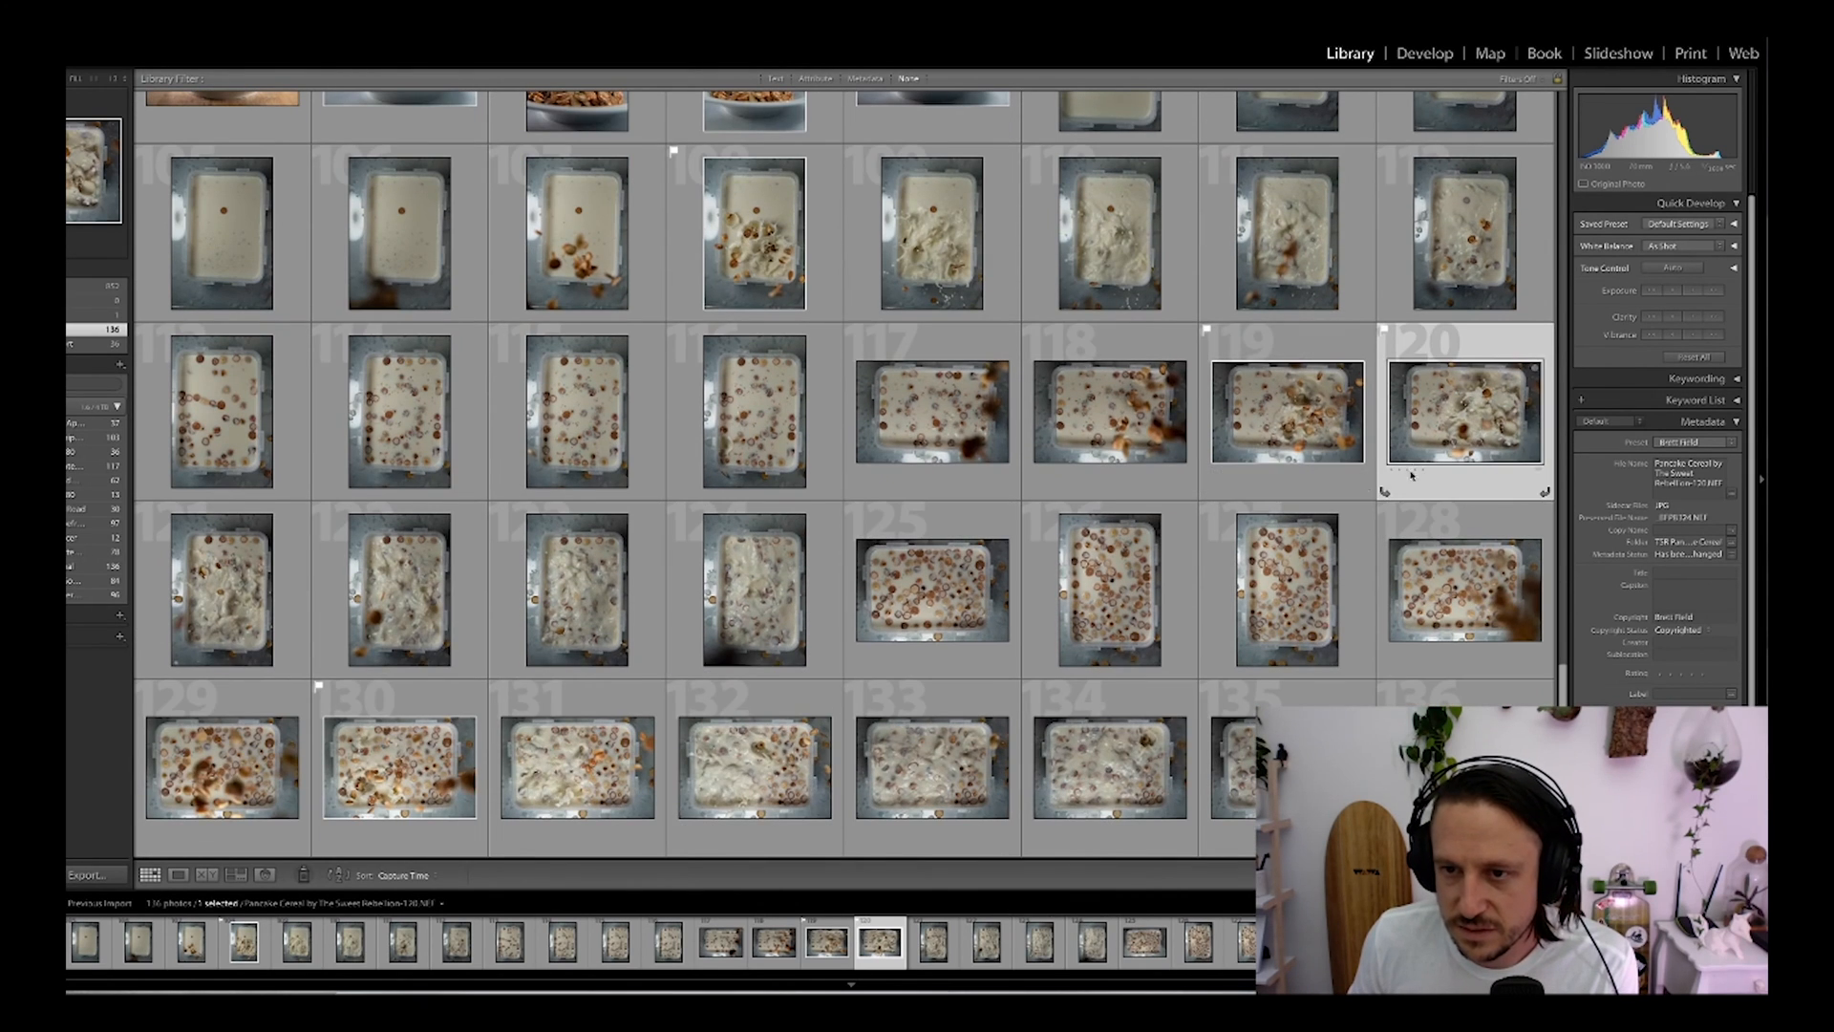
pyautogui.click(1291, 478)
pyautogui.press('Right')
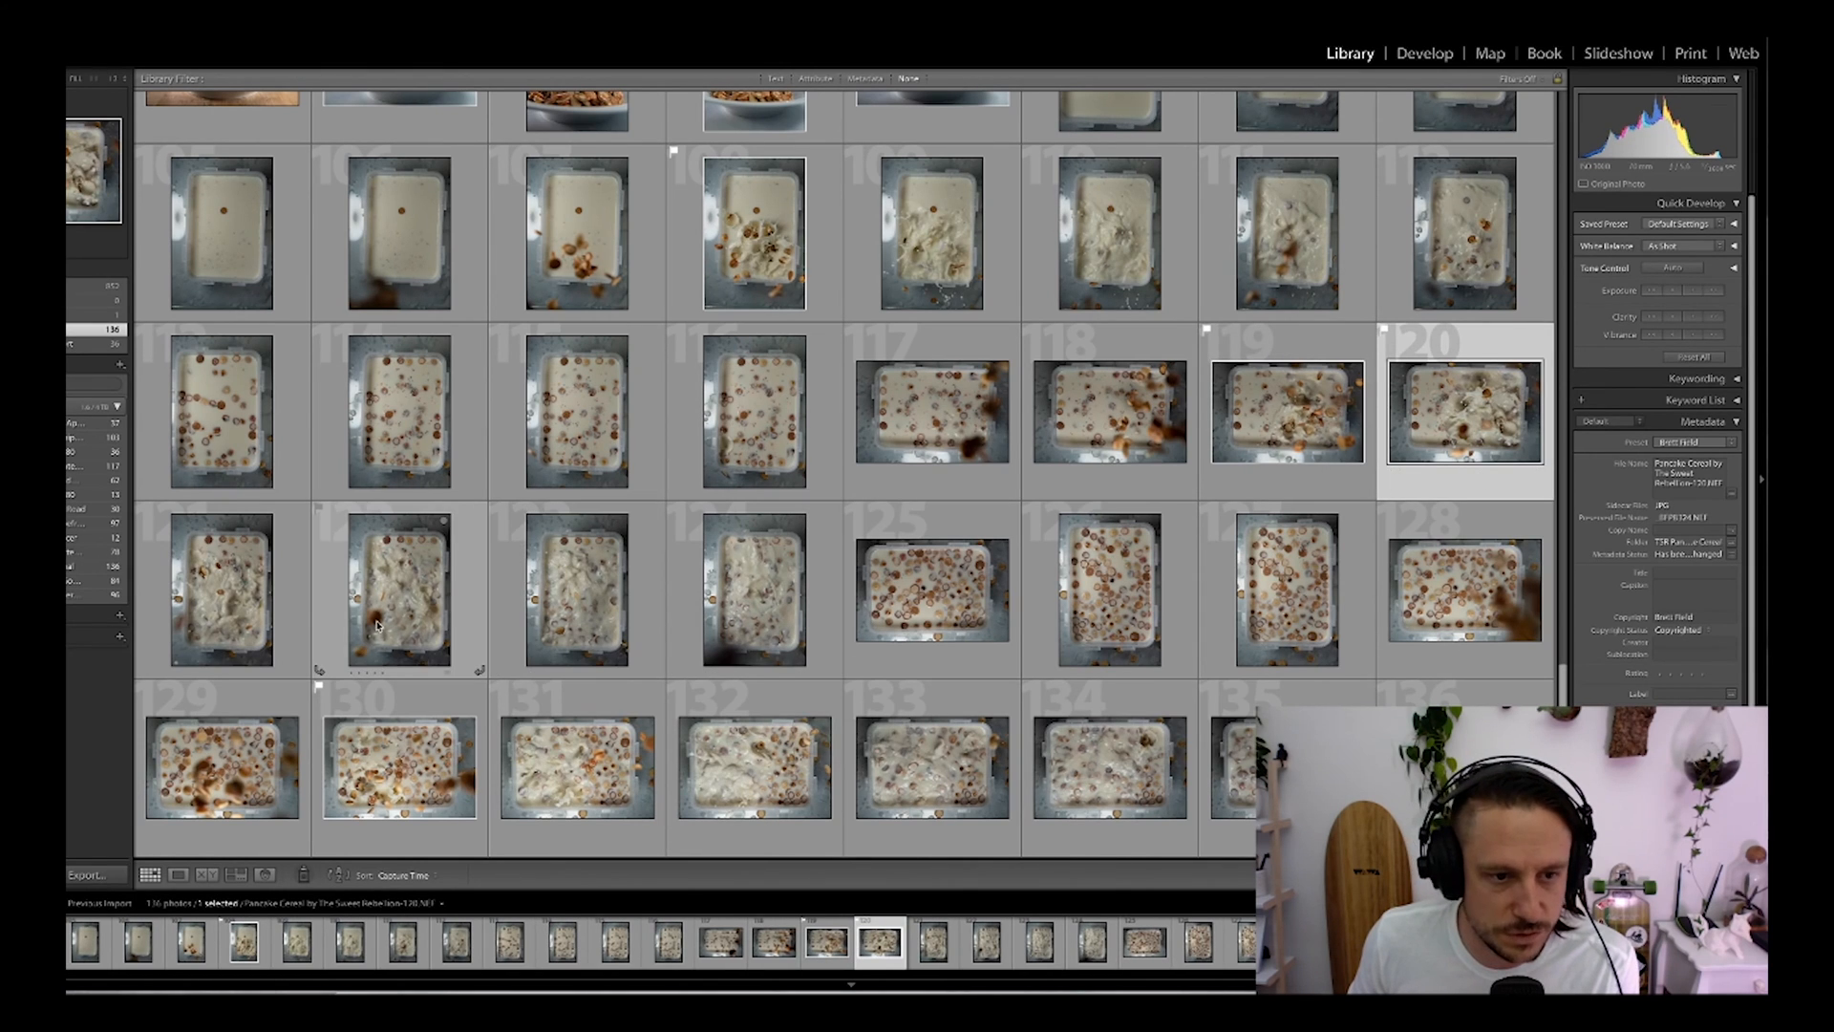
pyautogui.click(293, 631)
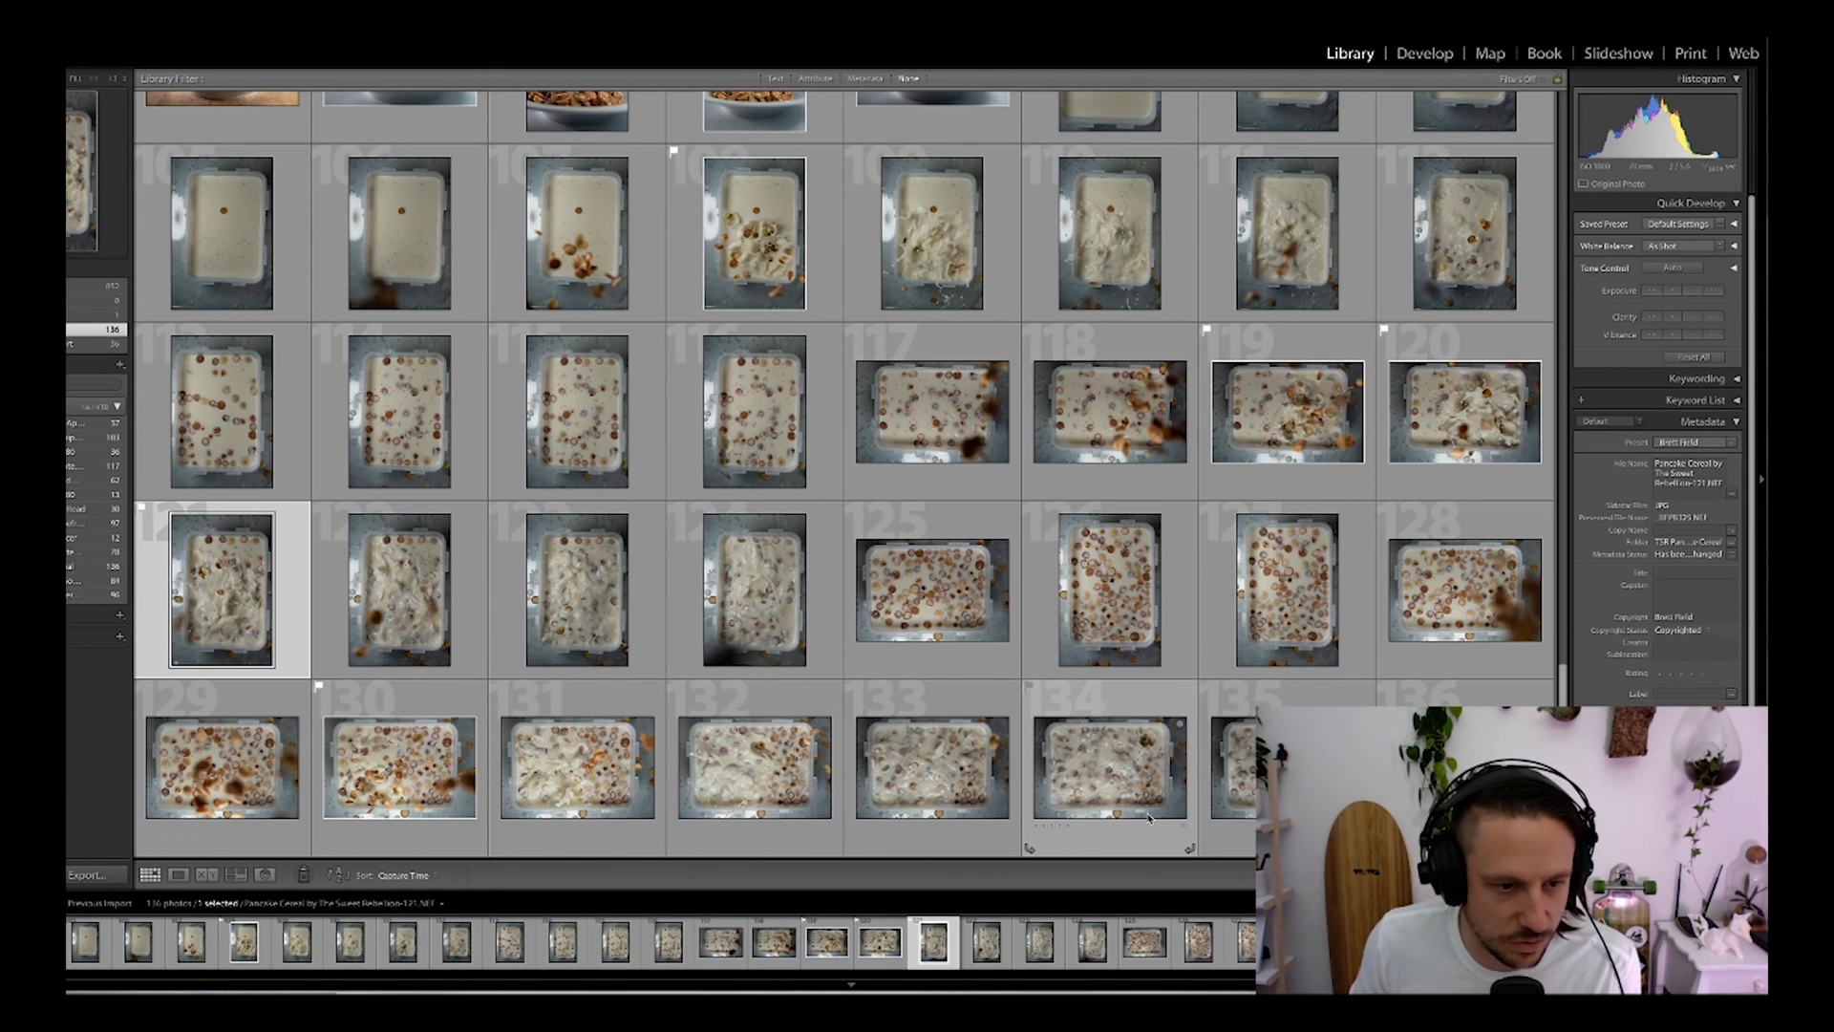
pyautogui.click(456, 846)
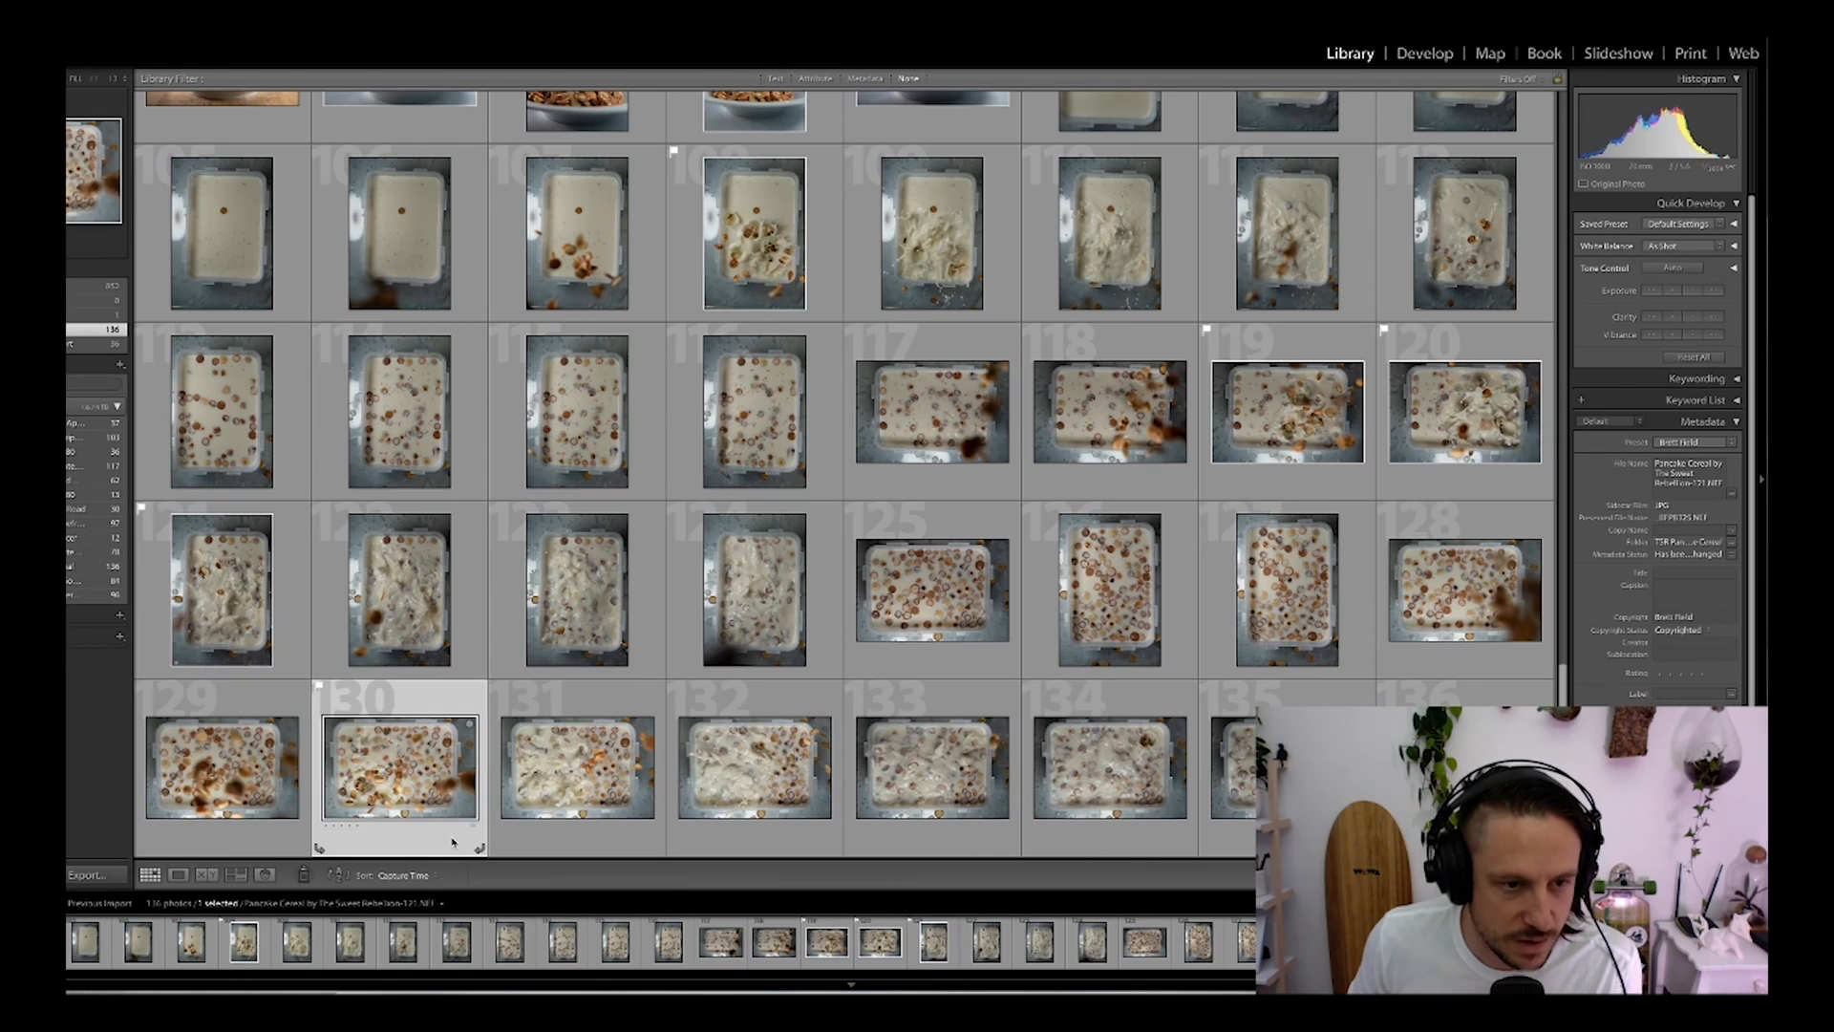
pyautogui.click(593, 837)
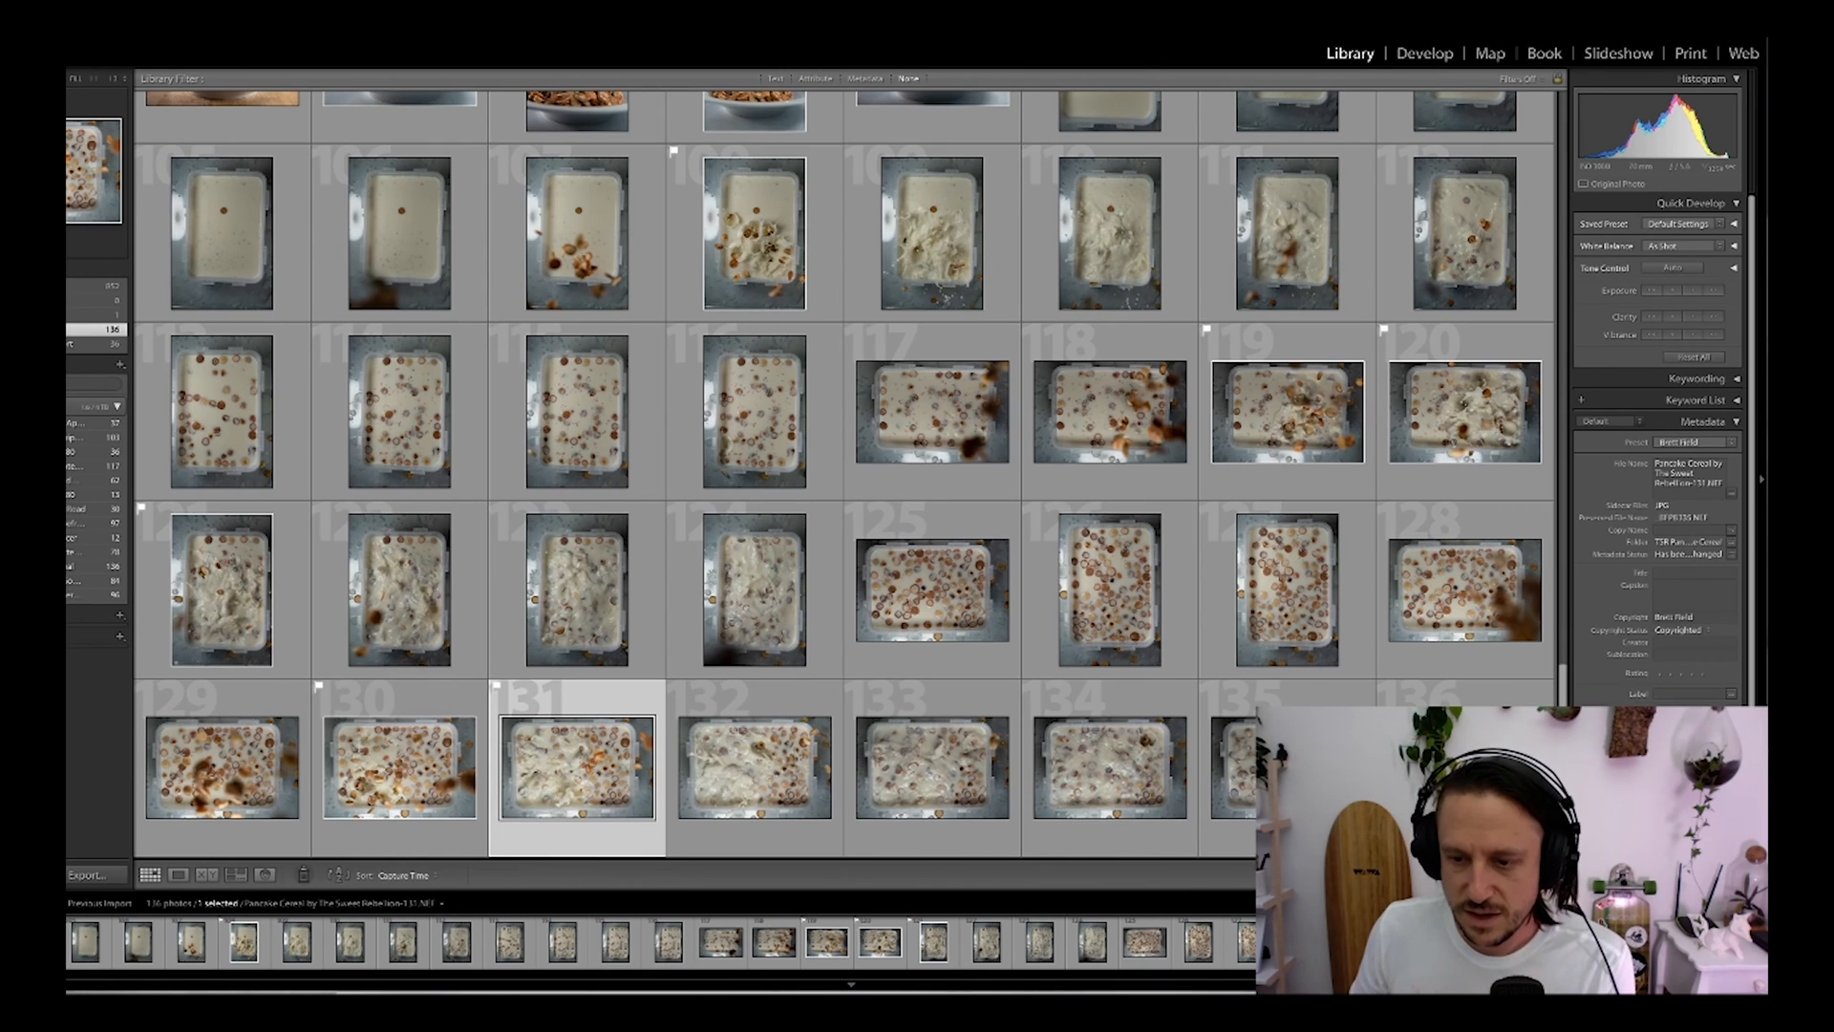
# Step: Filter the library to flagged photos and open the first one, the plain cereal bowl, in the Develop module
pyautogui.click(1108, 97)
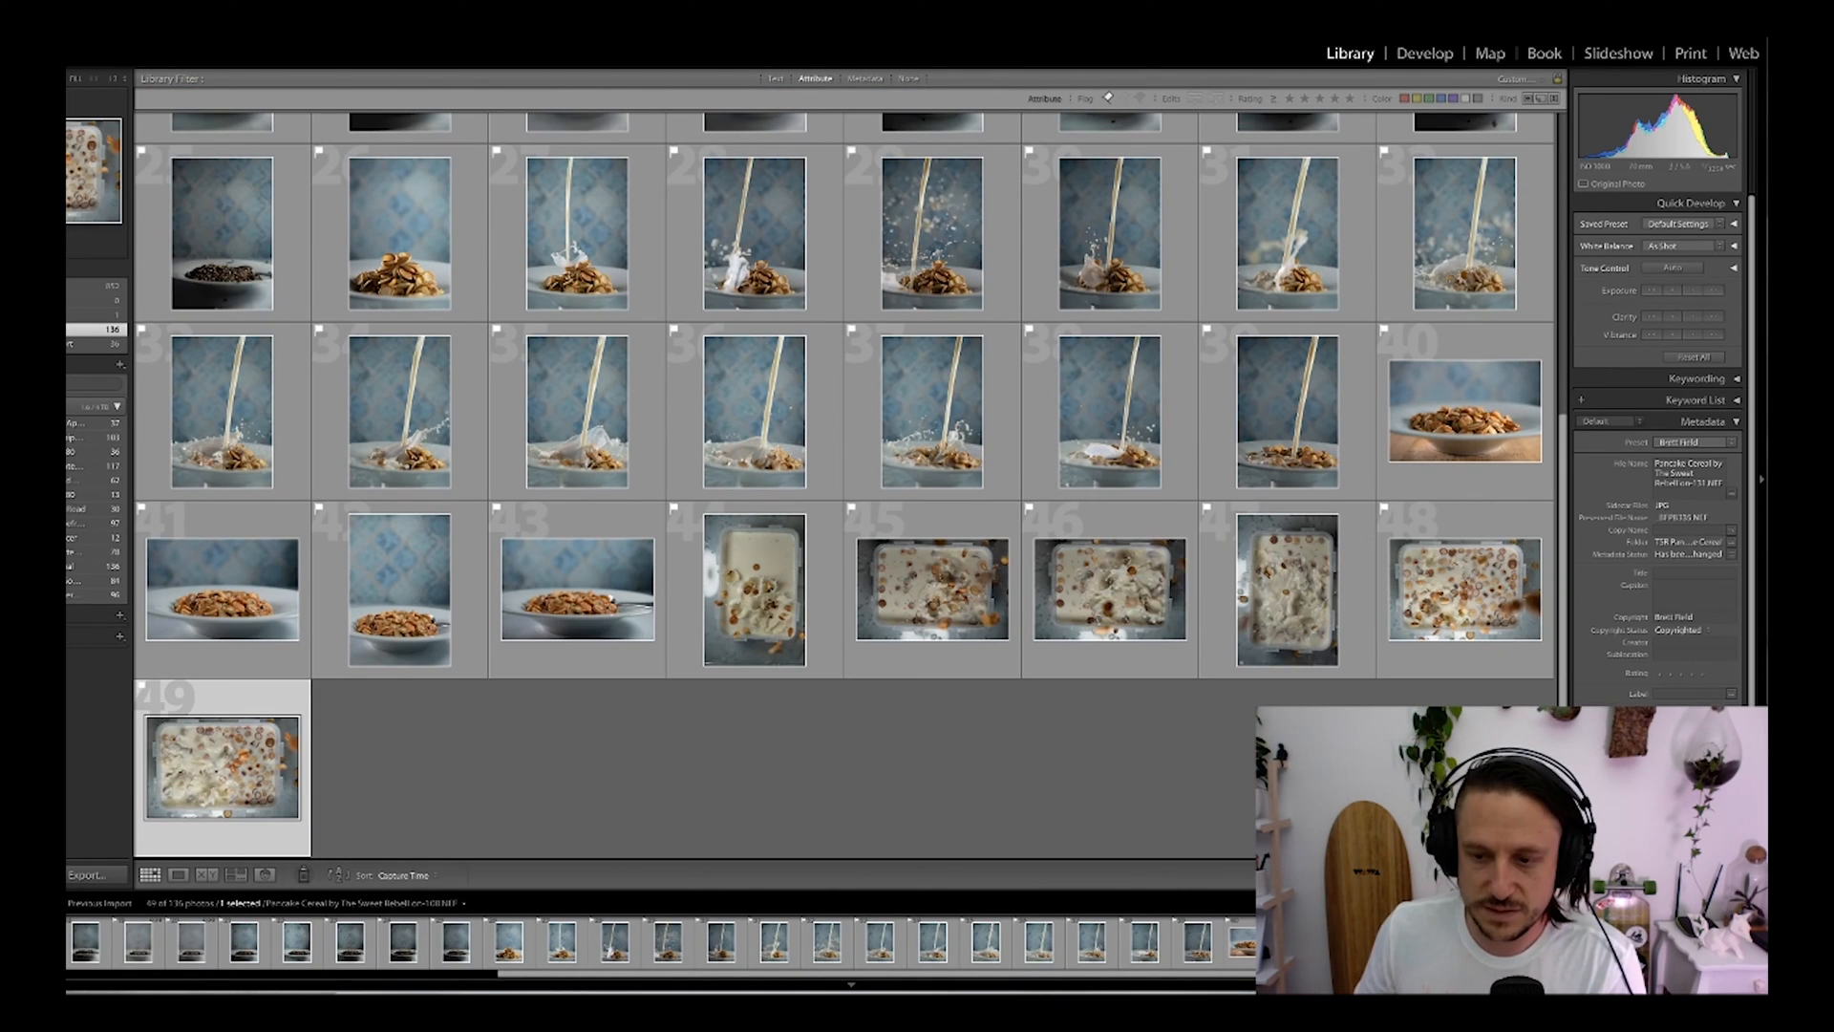
pyautogui.scroll(5, 916, 599)
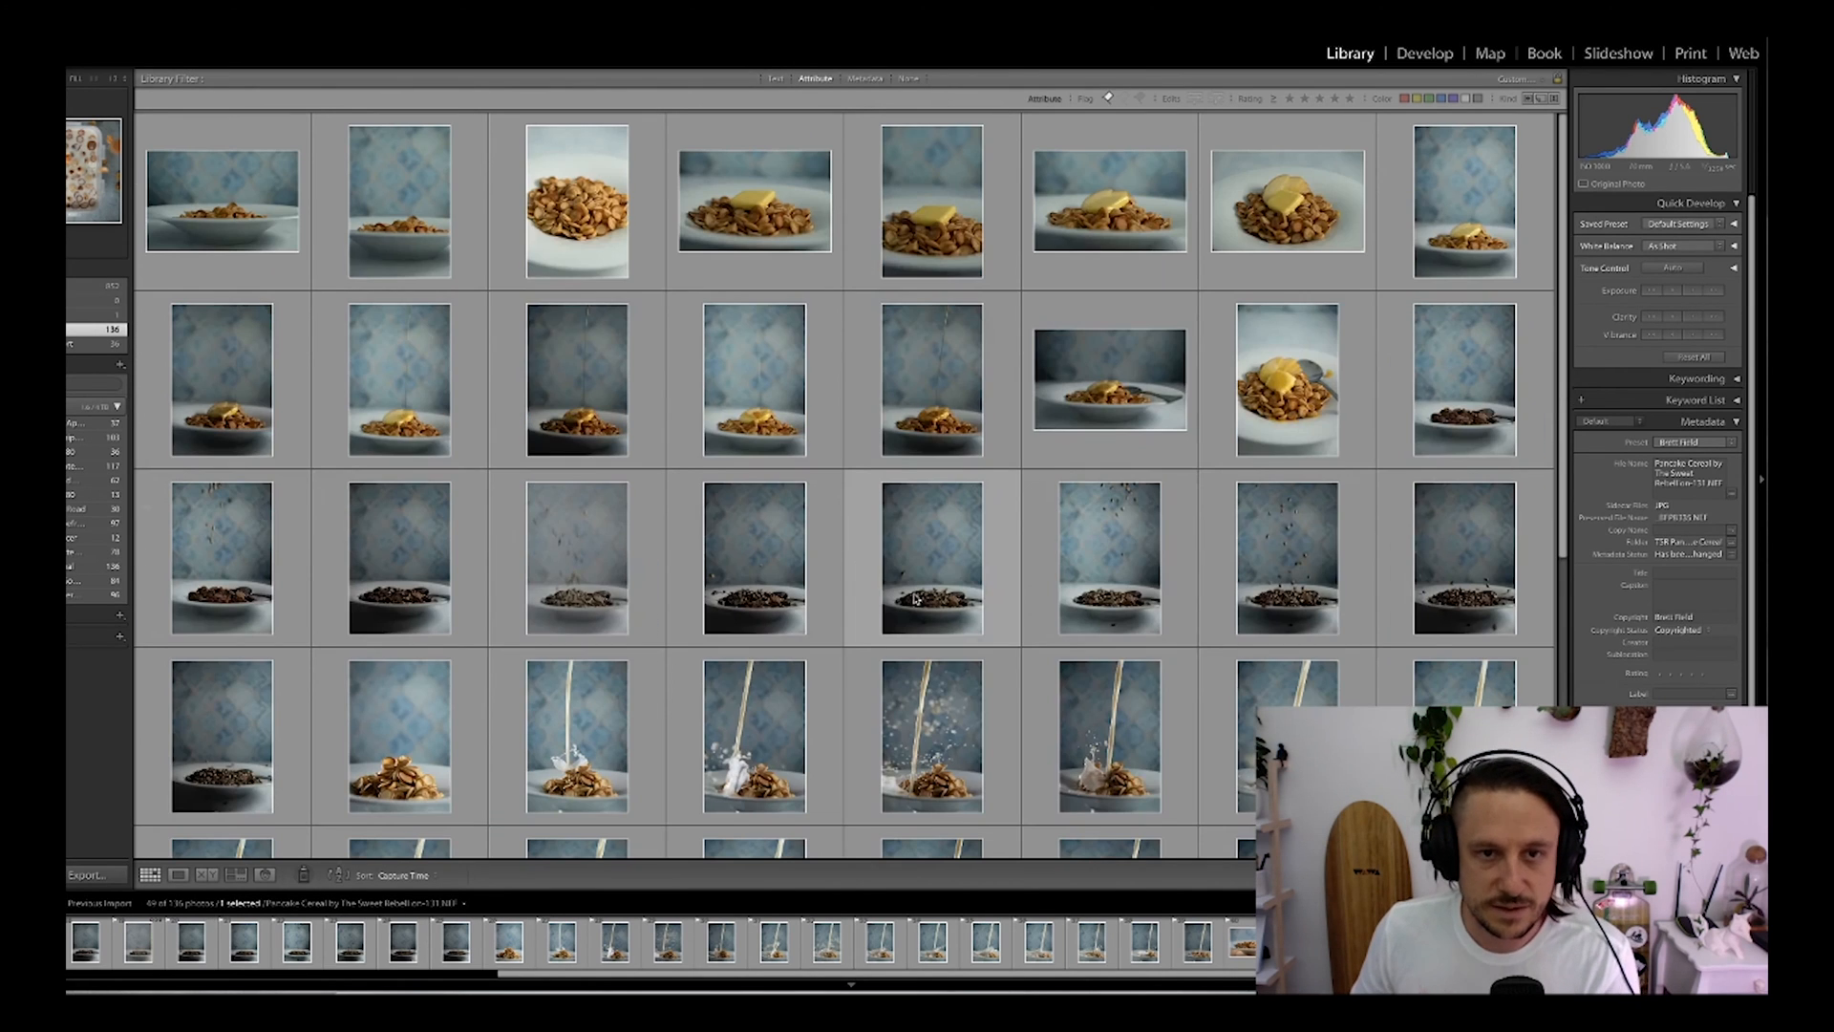
pyautogui.doubleClick(224, 275)
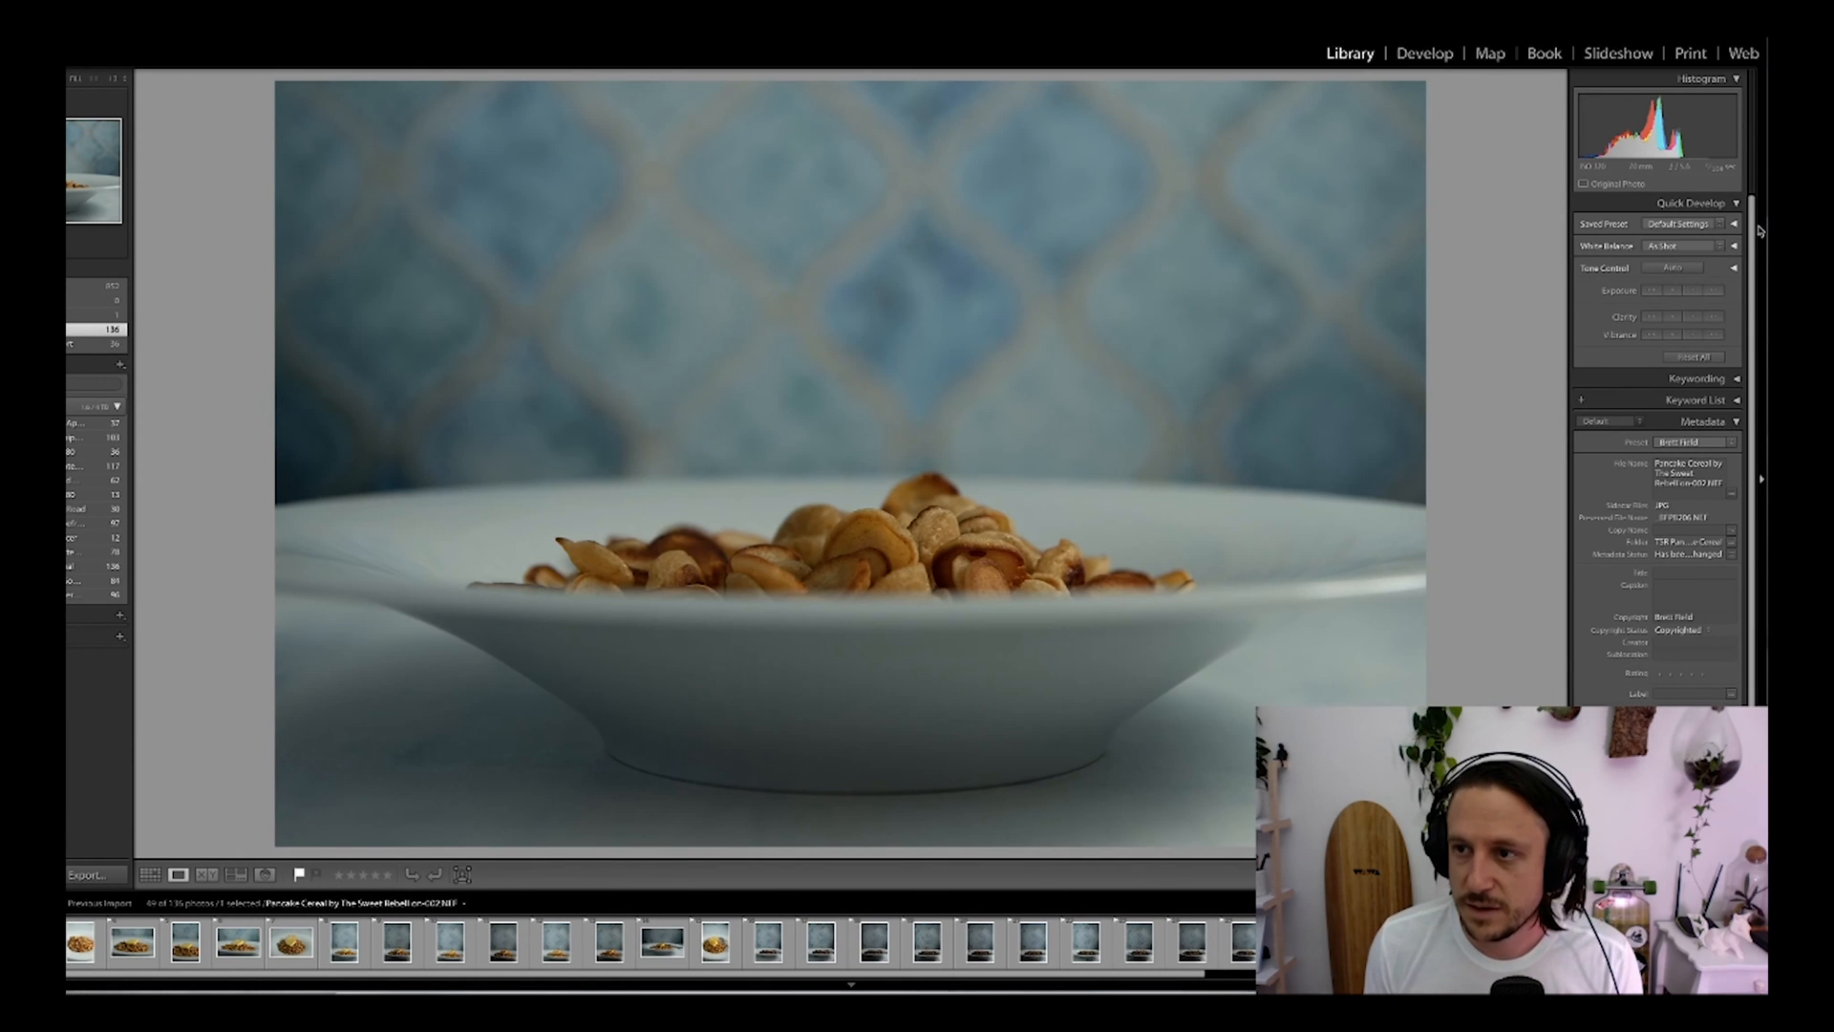
pyautogui.click(1424, 54)
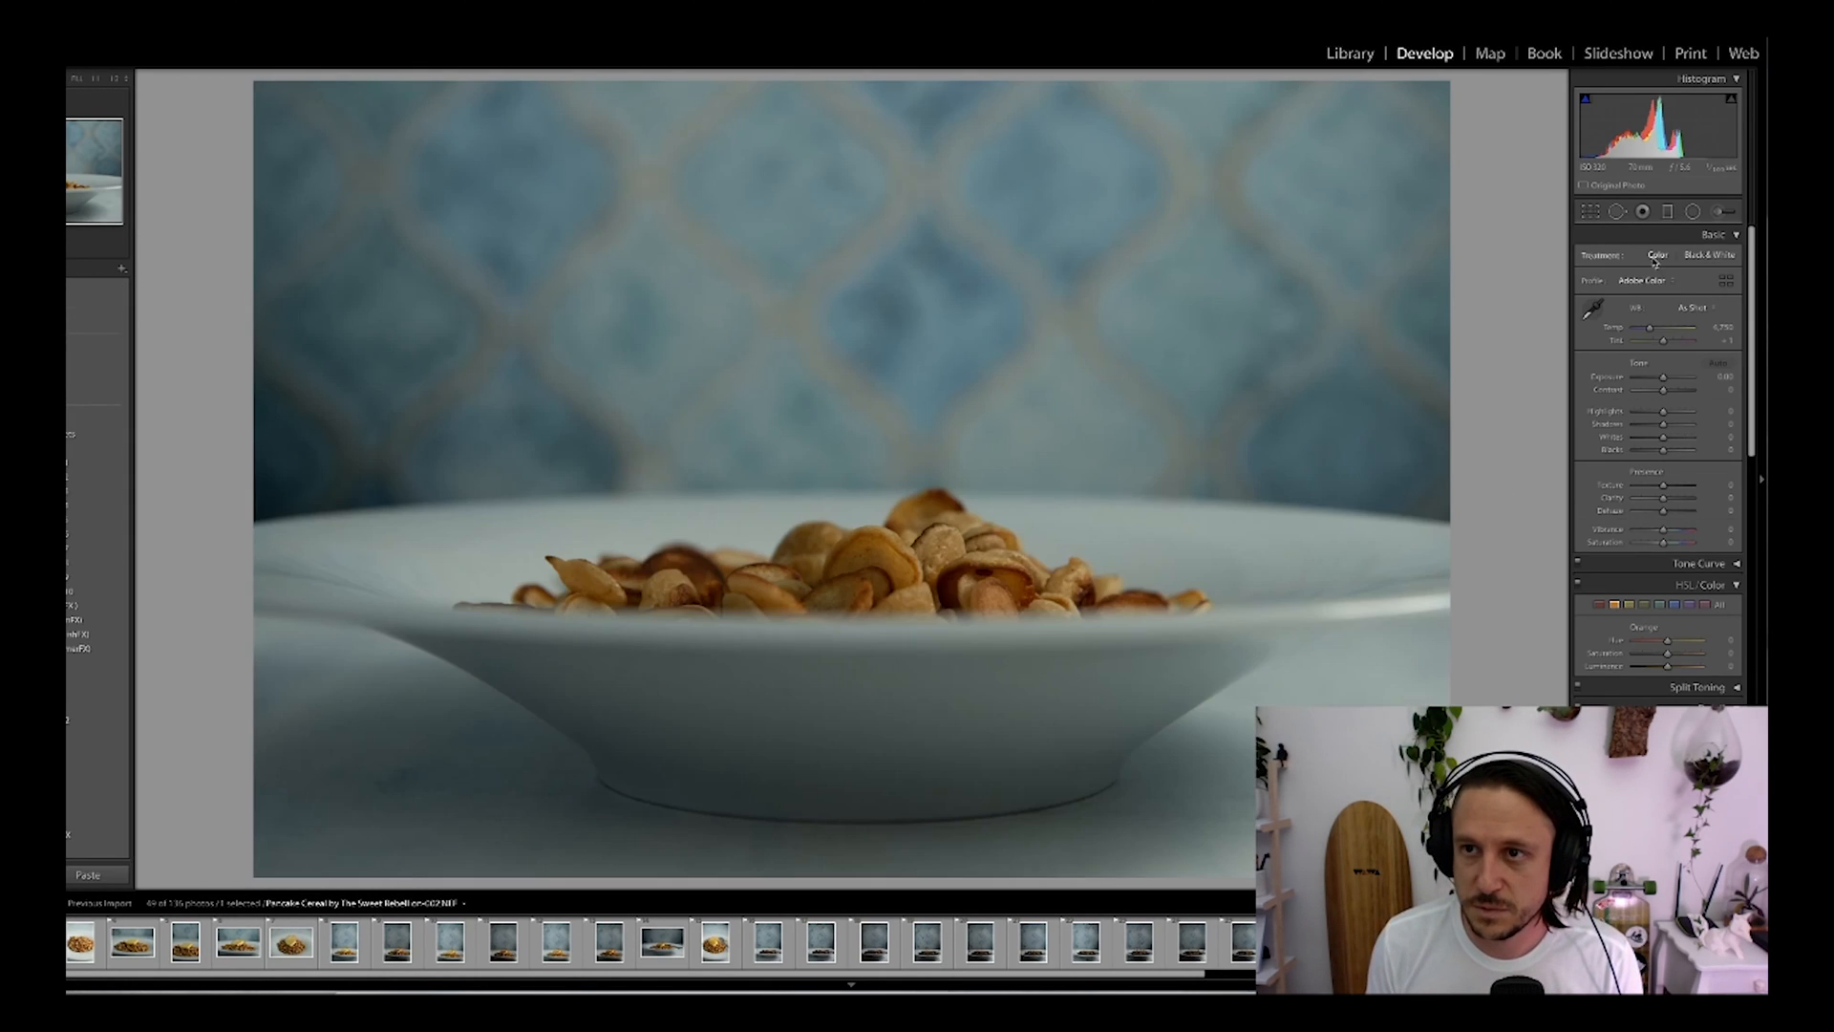
# Step: Set the bowl photo's exposure to +1.45, contrast to +4, shadows to +80 and whites to +42, and lower the blacks
pyautogui.moveTo(1665, 381); pyautogui.dragTo(1672, 381)
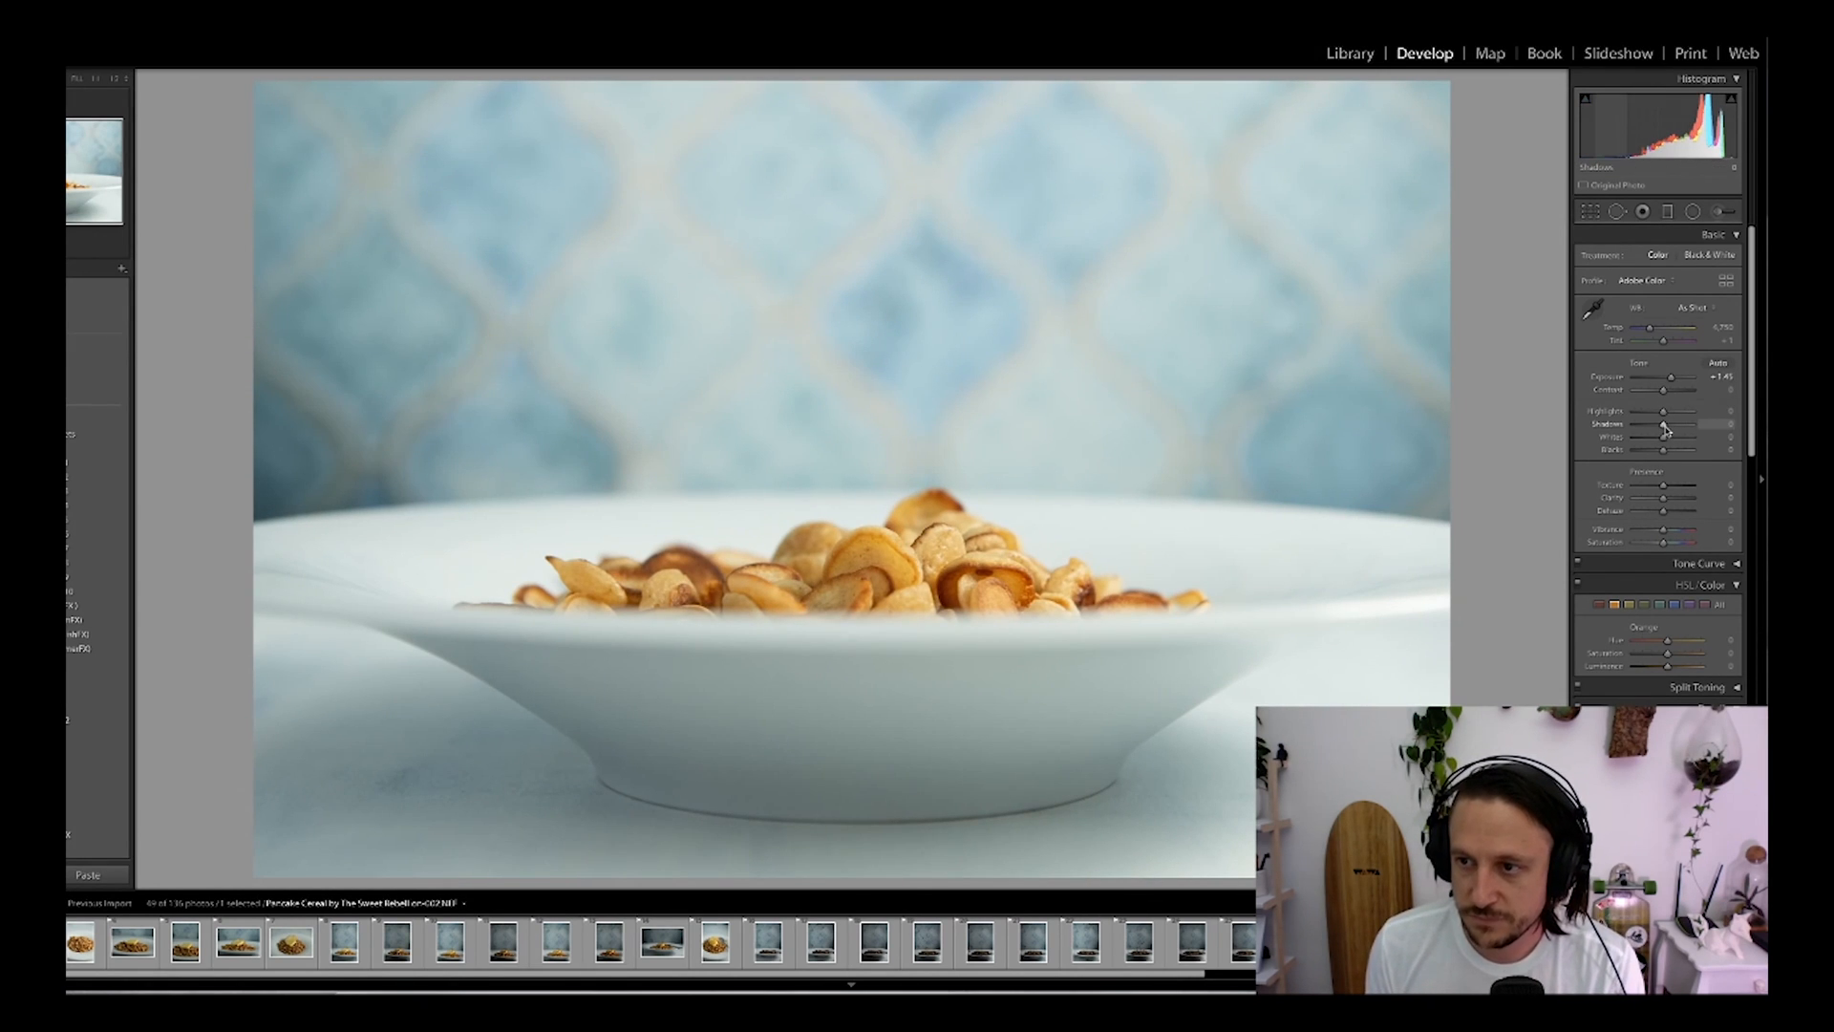
pyautogui.moveTo(1673, 429)
pyautogui.mouseDown()
pyautogui.moveTo(1689, 431)
pyautogui.moveTo(1676, 442)
pyautogui.mouseUp()
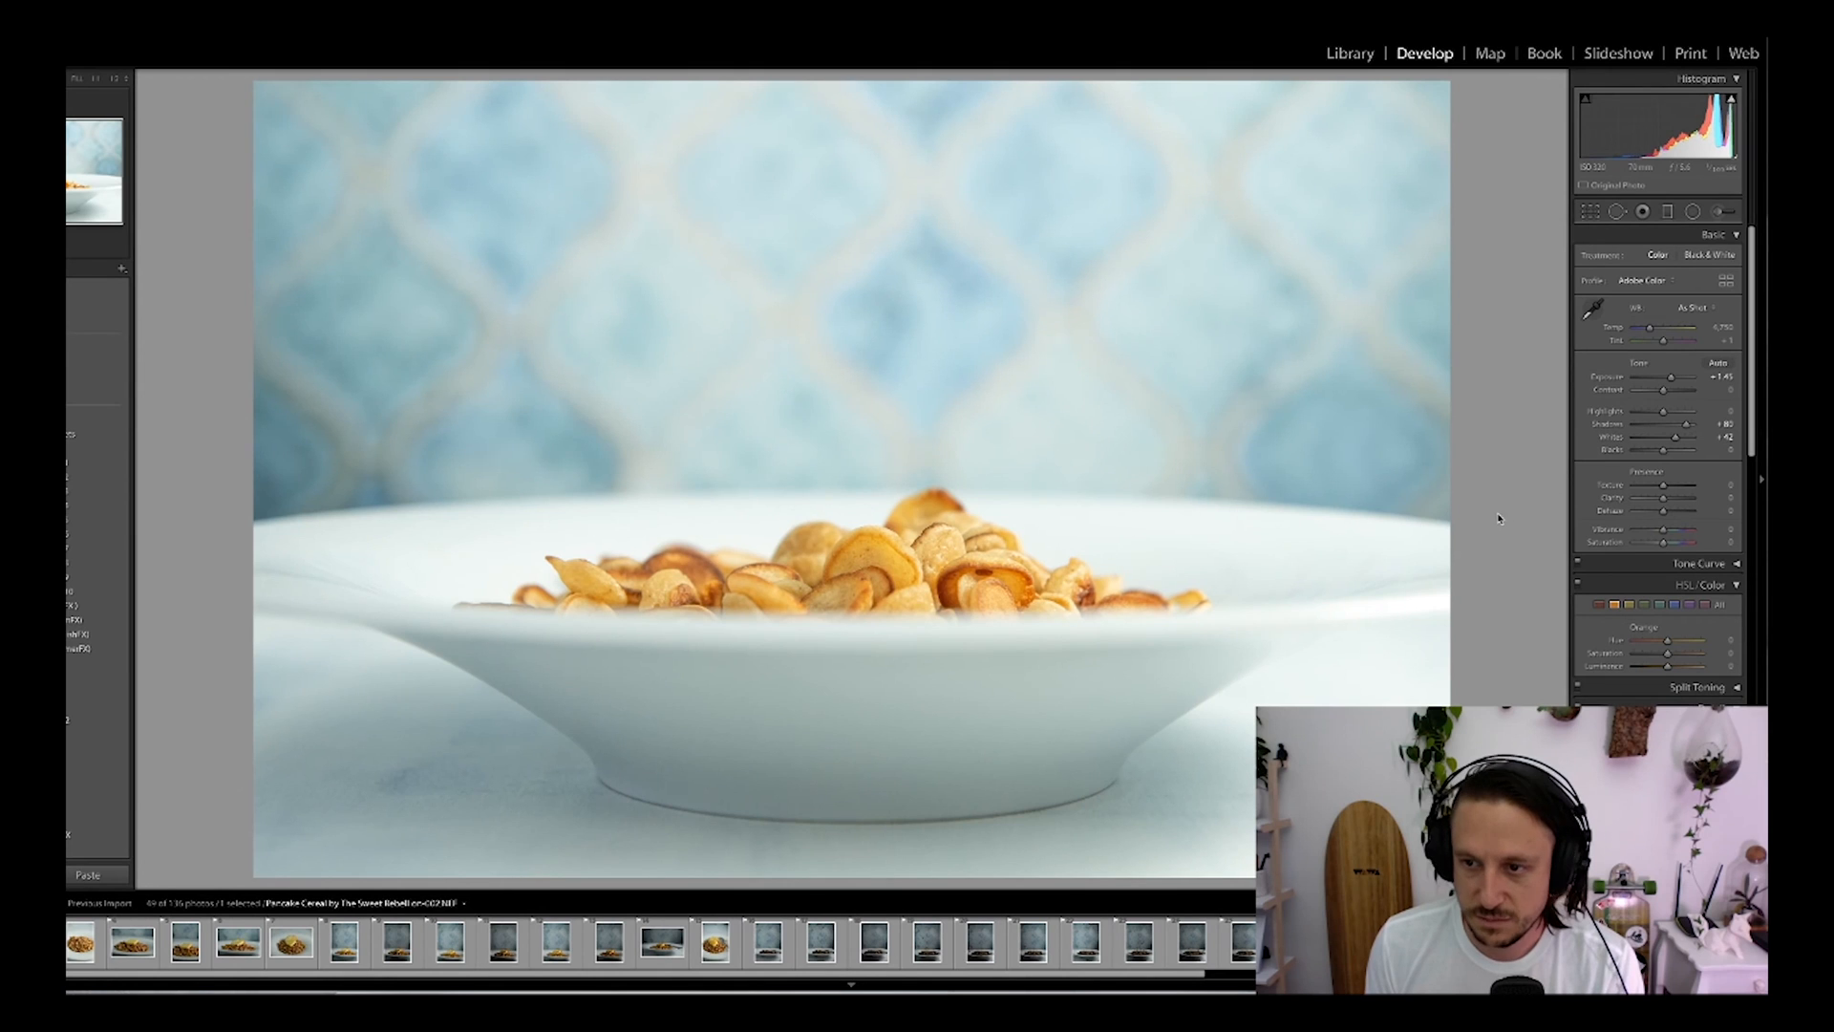
pyautogui.moveTo(1661, 453); pyautogui.dragTo(1657, 456)
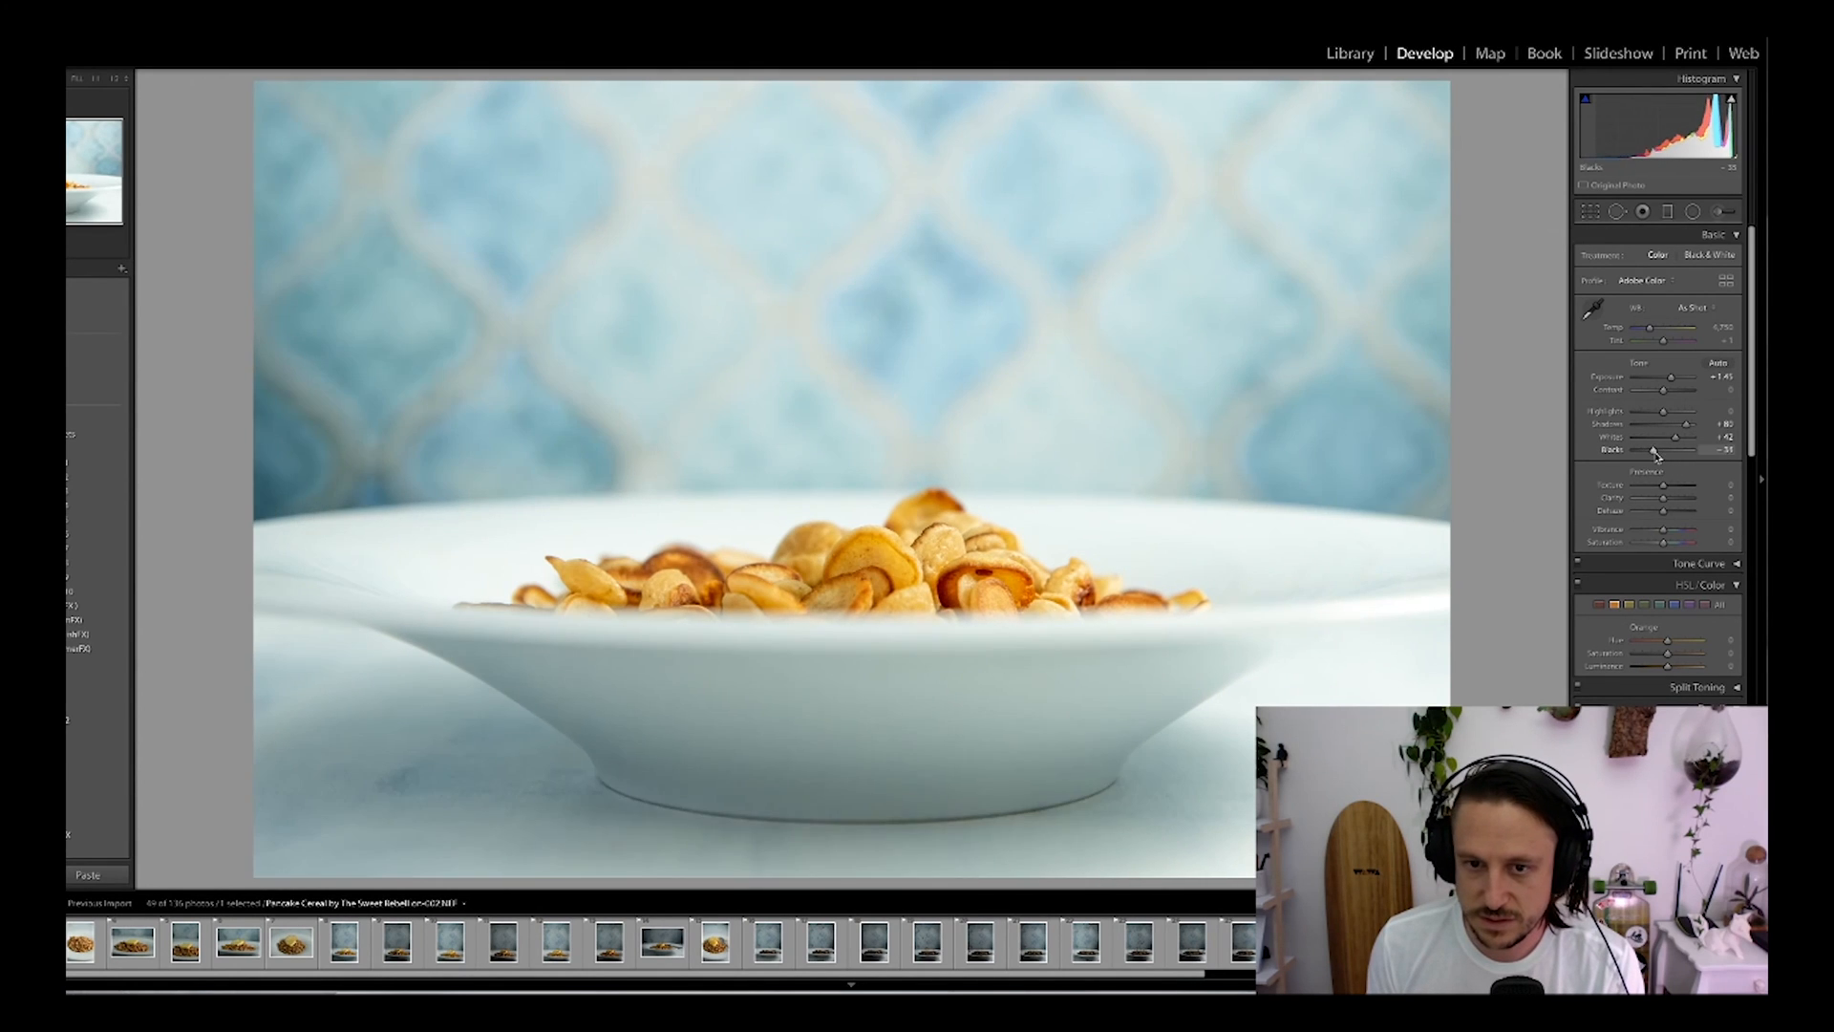
pyautogui.moveTo(1663, 391); pyautogui.dragTo(1666, 395)
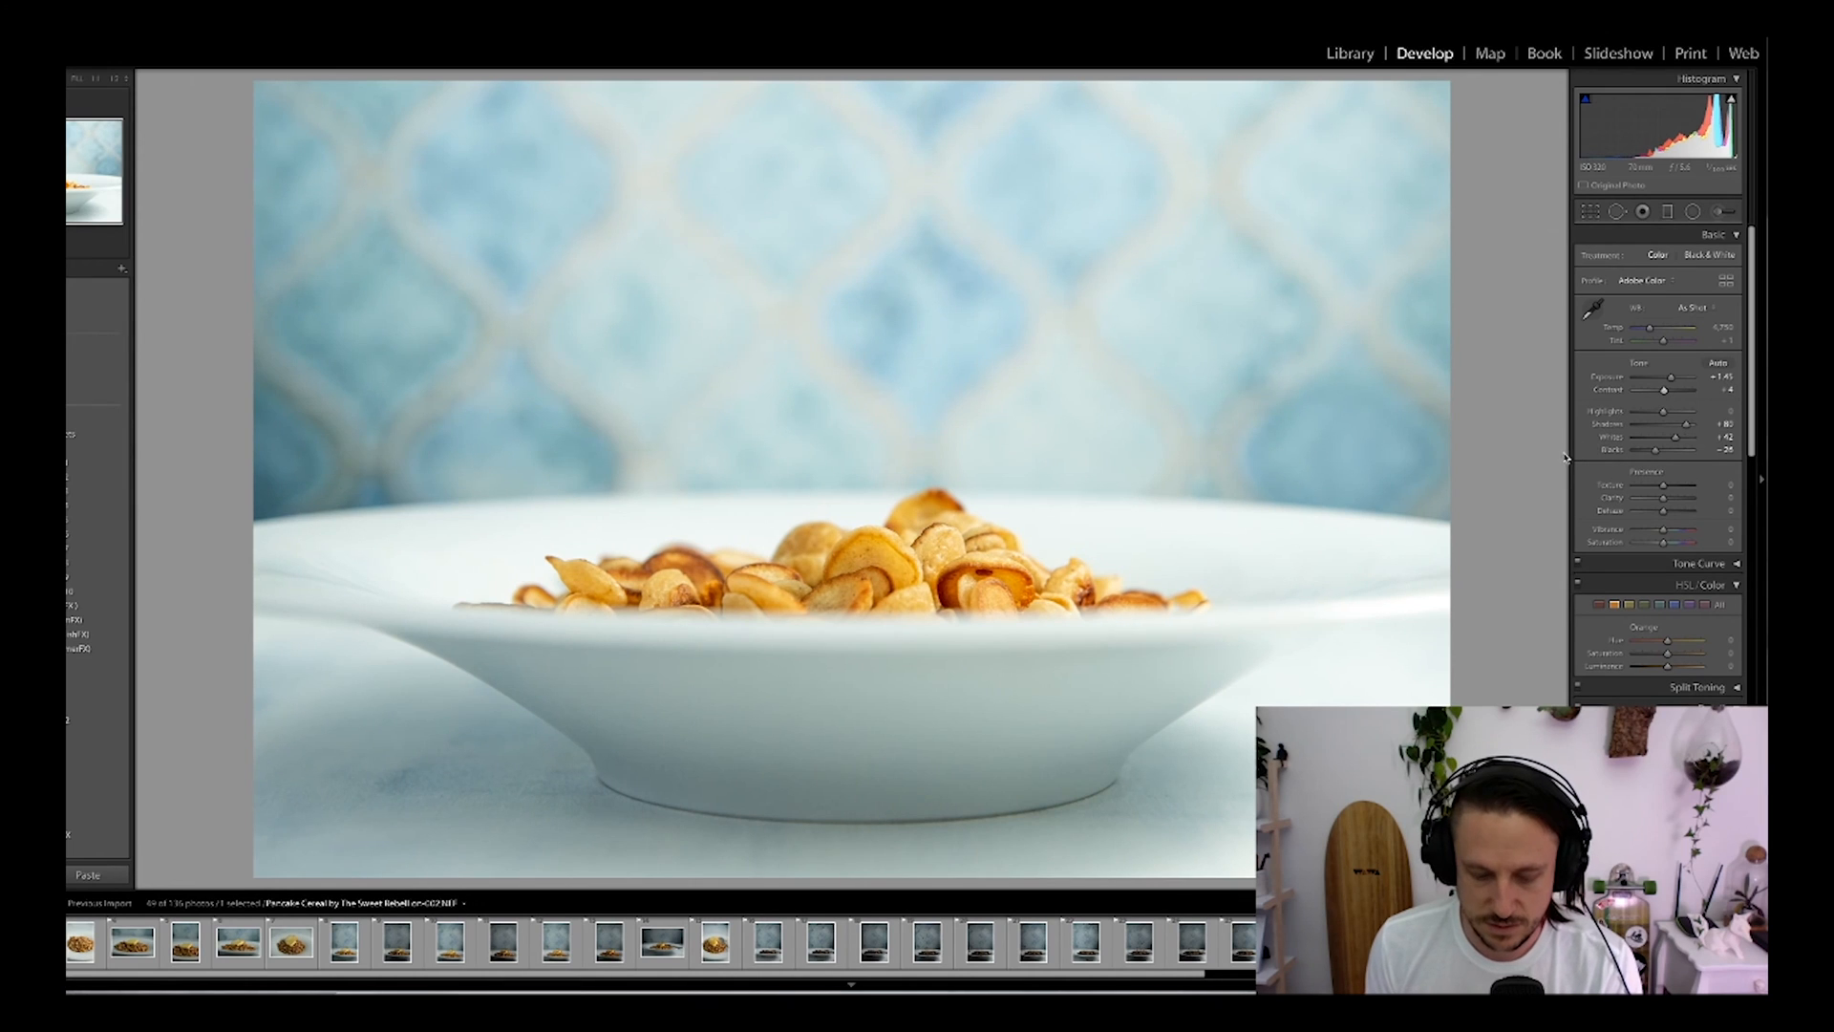
# Step: Raise the bowl photo's texture, set vibrance to +12, saturation to -10 and highlights to +15, and deepen its blue tones
pyautogui.moveTo(1665, 488); pyautogui.dragTo(1669, 489)
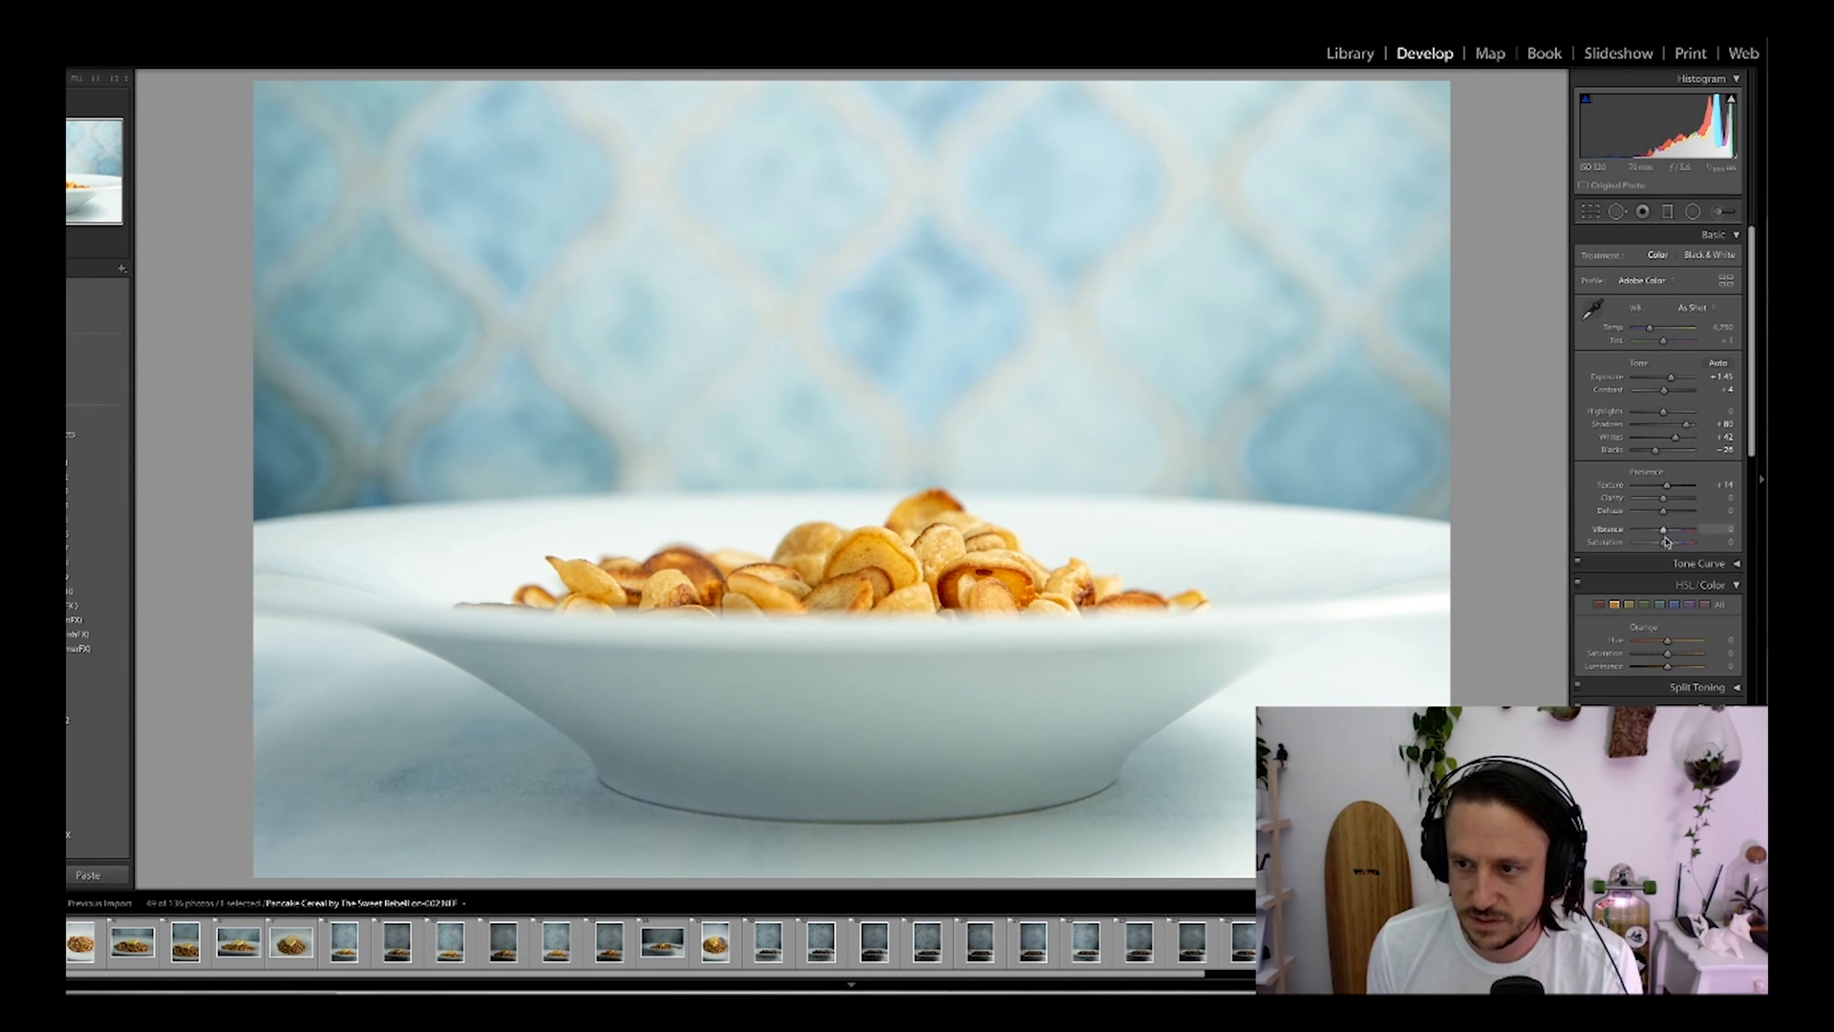
pyautogui.moveTo(1663, 529); pyautogui.dragTo(1667, 529)
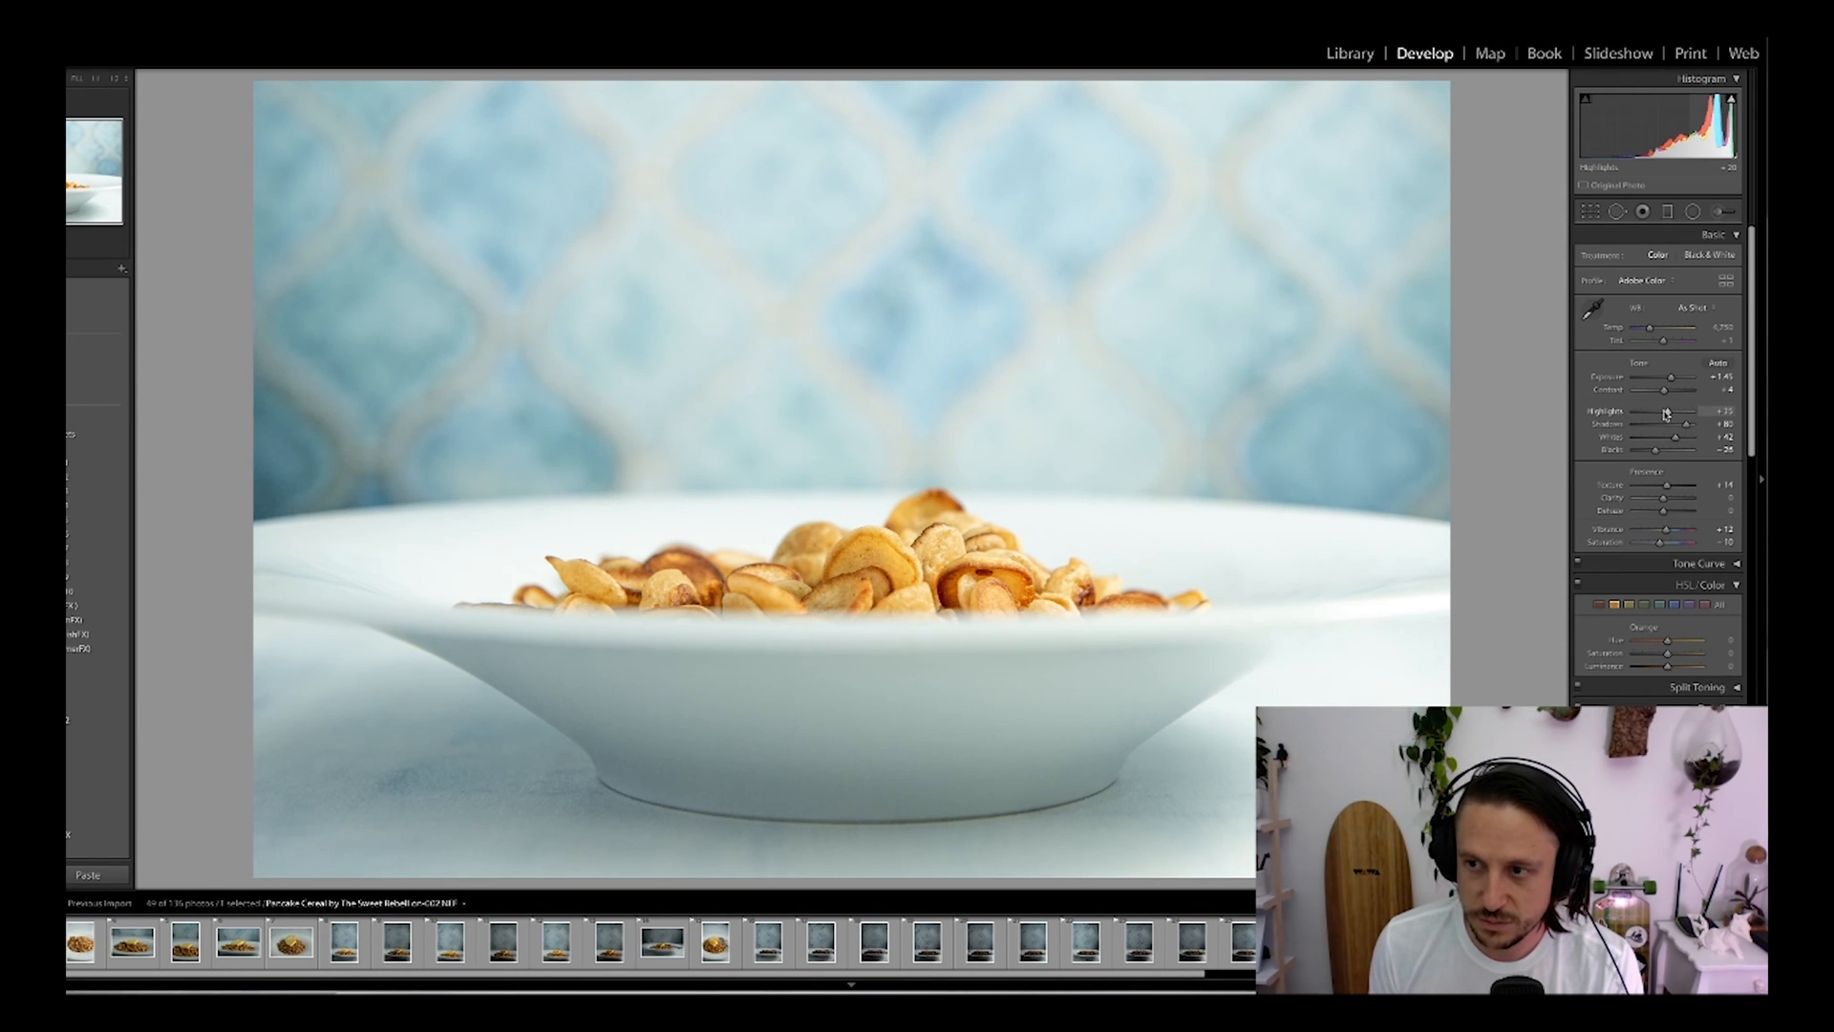
pyautogui.moveTo(1665, 413); pyautogui.dragTo(1667, 414)
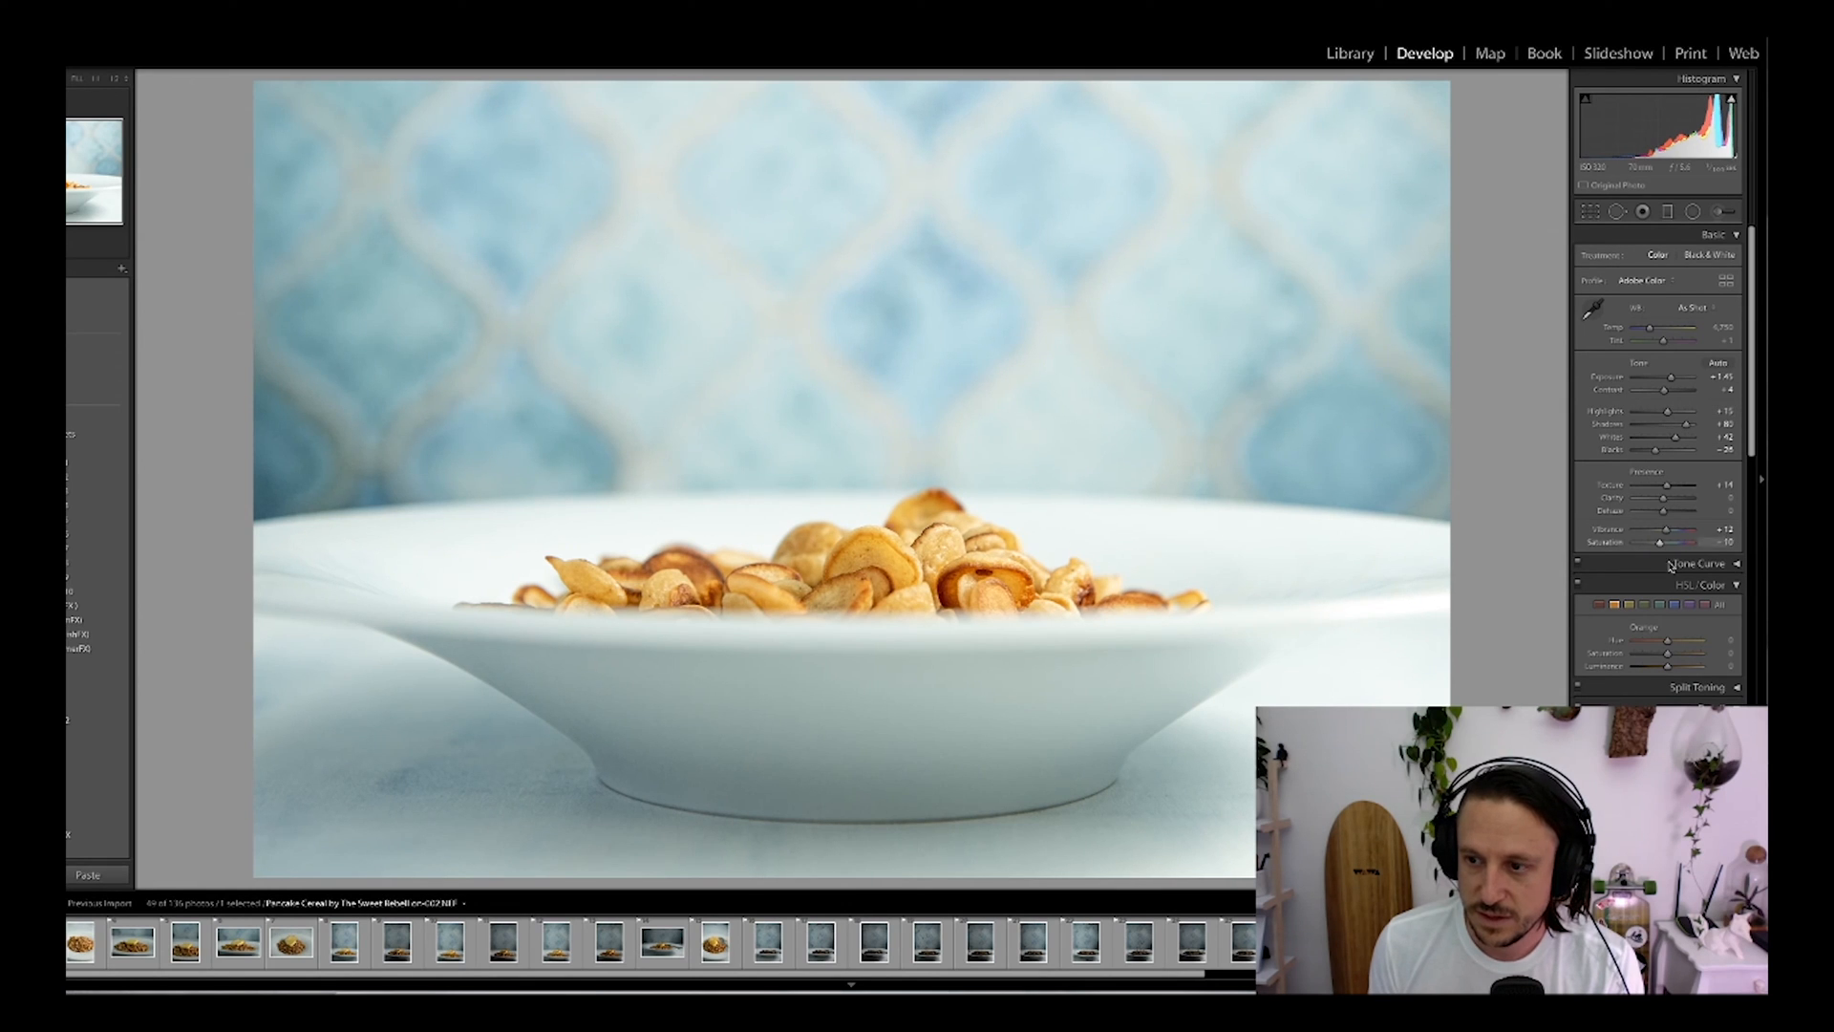
pyautogui.moveTo(1752, 421); pyautogui.dragTo(1752, 807)
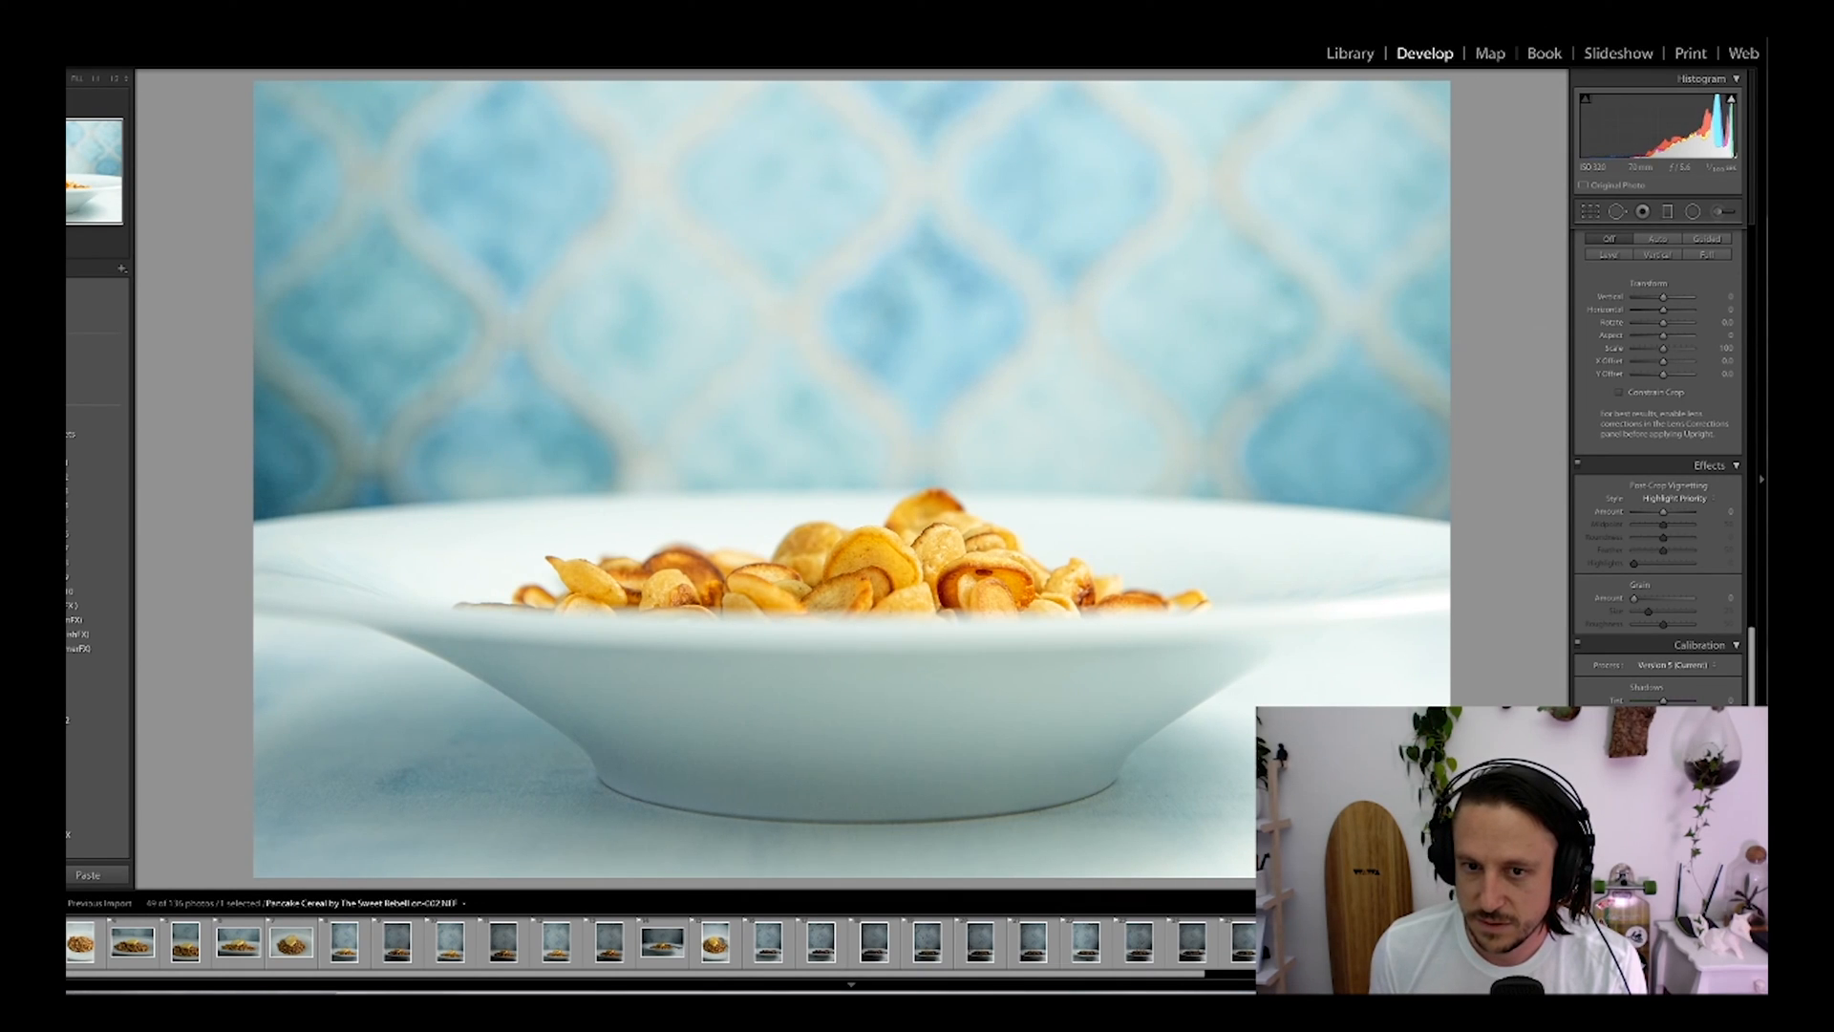
pyautogui.scroll(10, 1658, 430)
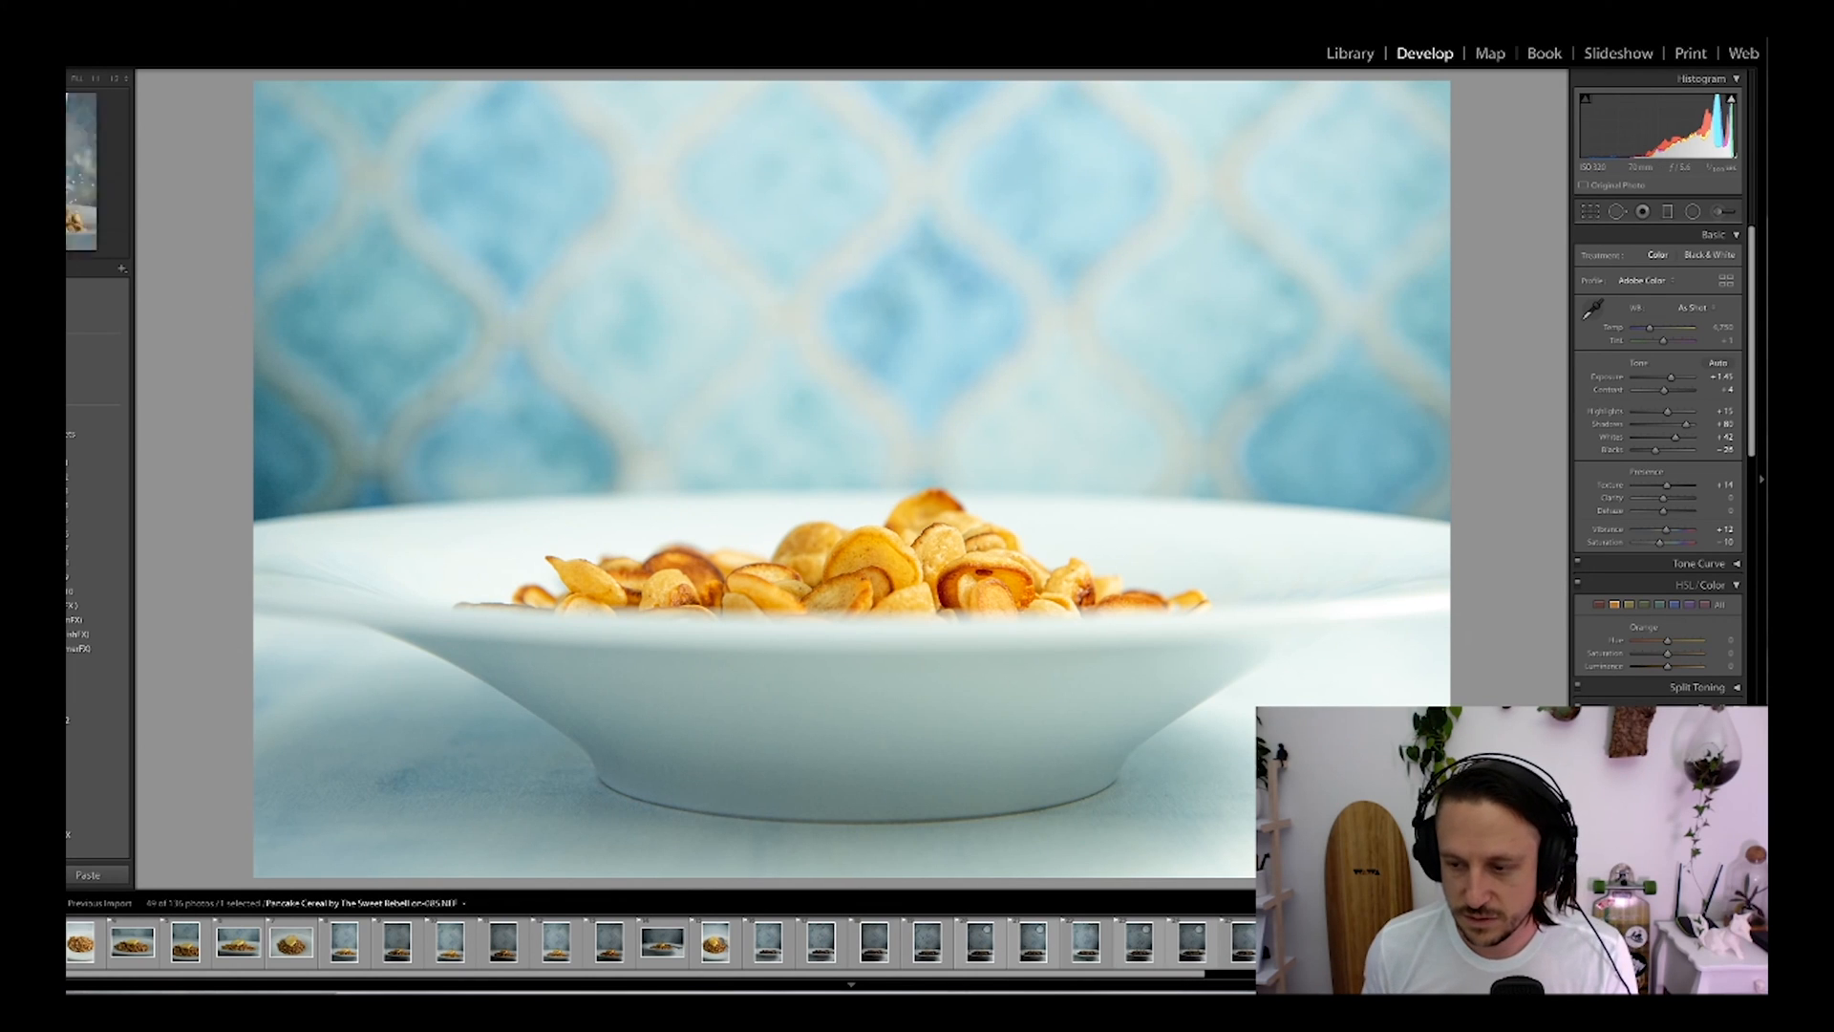
# Step: Select the flagged photos for syncing with Treatment & Profile, White Balance, Basic Tone, Tone Curve, Texture, Clarity, Dehaze and Sharpening included, but not Calibration
pyautogui.moveTo(1174, 974); pyautogui.dragTo(1656, 974)
pyautogui.hotkey('ctrl', 'a')
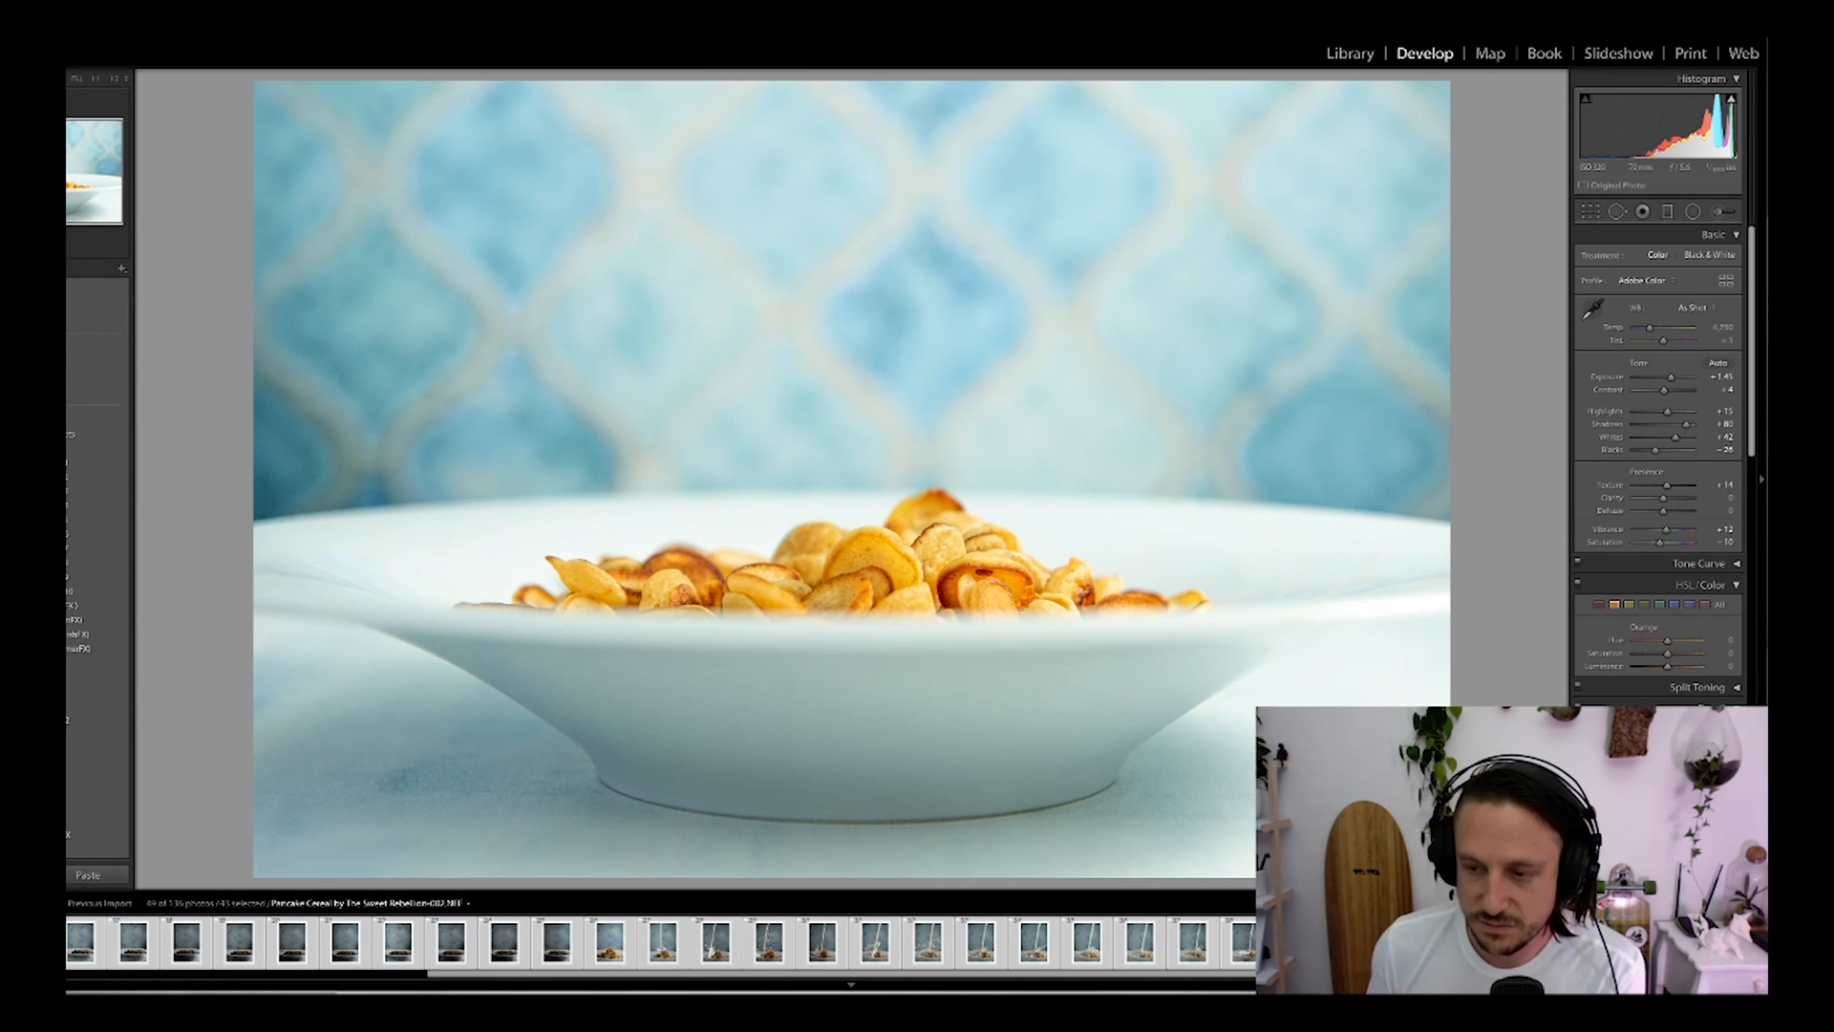
pyautogui.hotkey('ctrl', 'shift', 's')
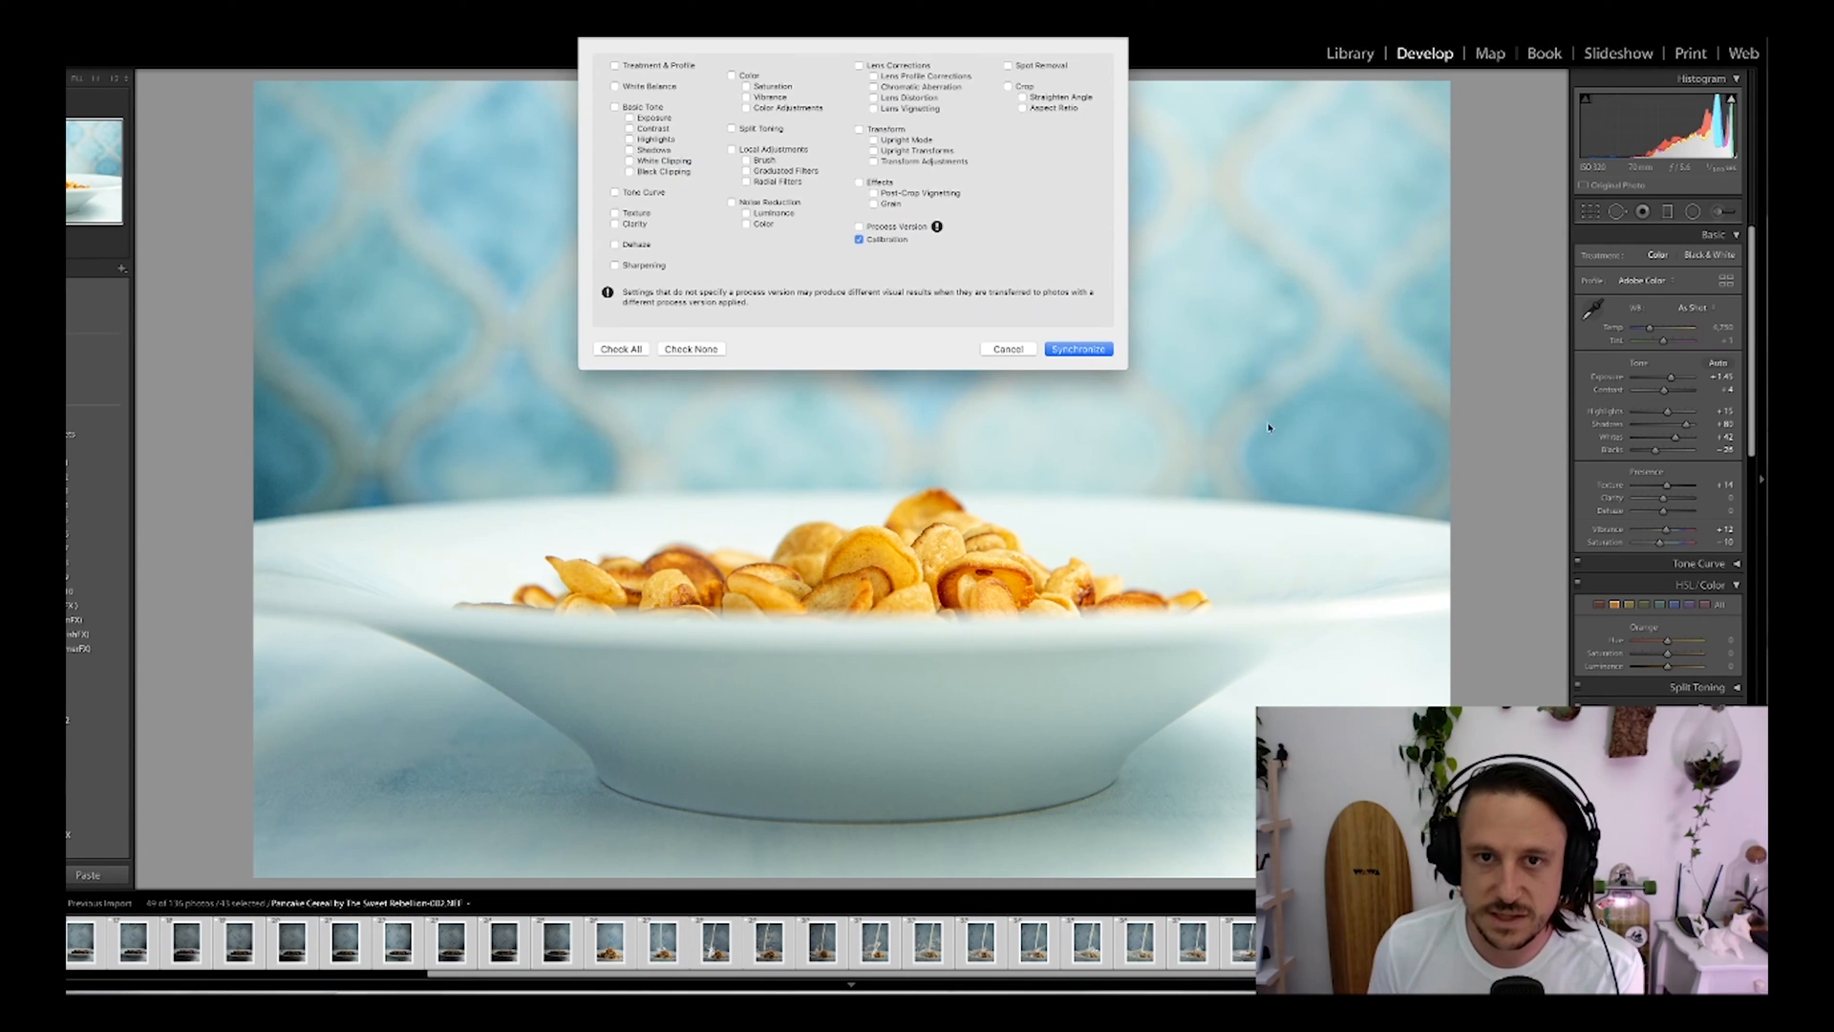
pyautogui.click(860, 239)
pyautogui.click(860, 239)
pyautogui.click(614, 65)
pyautogui.click(615, 86)
pyautogui.click(615, 107)
pyautogui.click(615, 192)
pyautogui.click(614, 212)
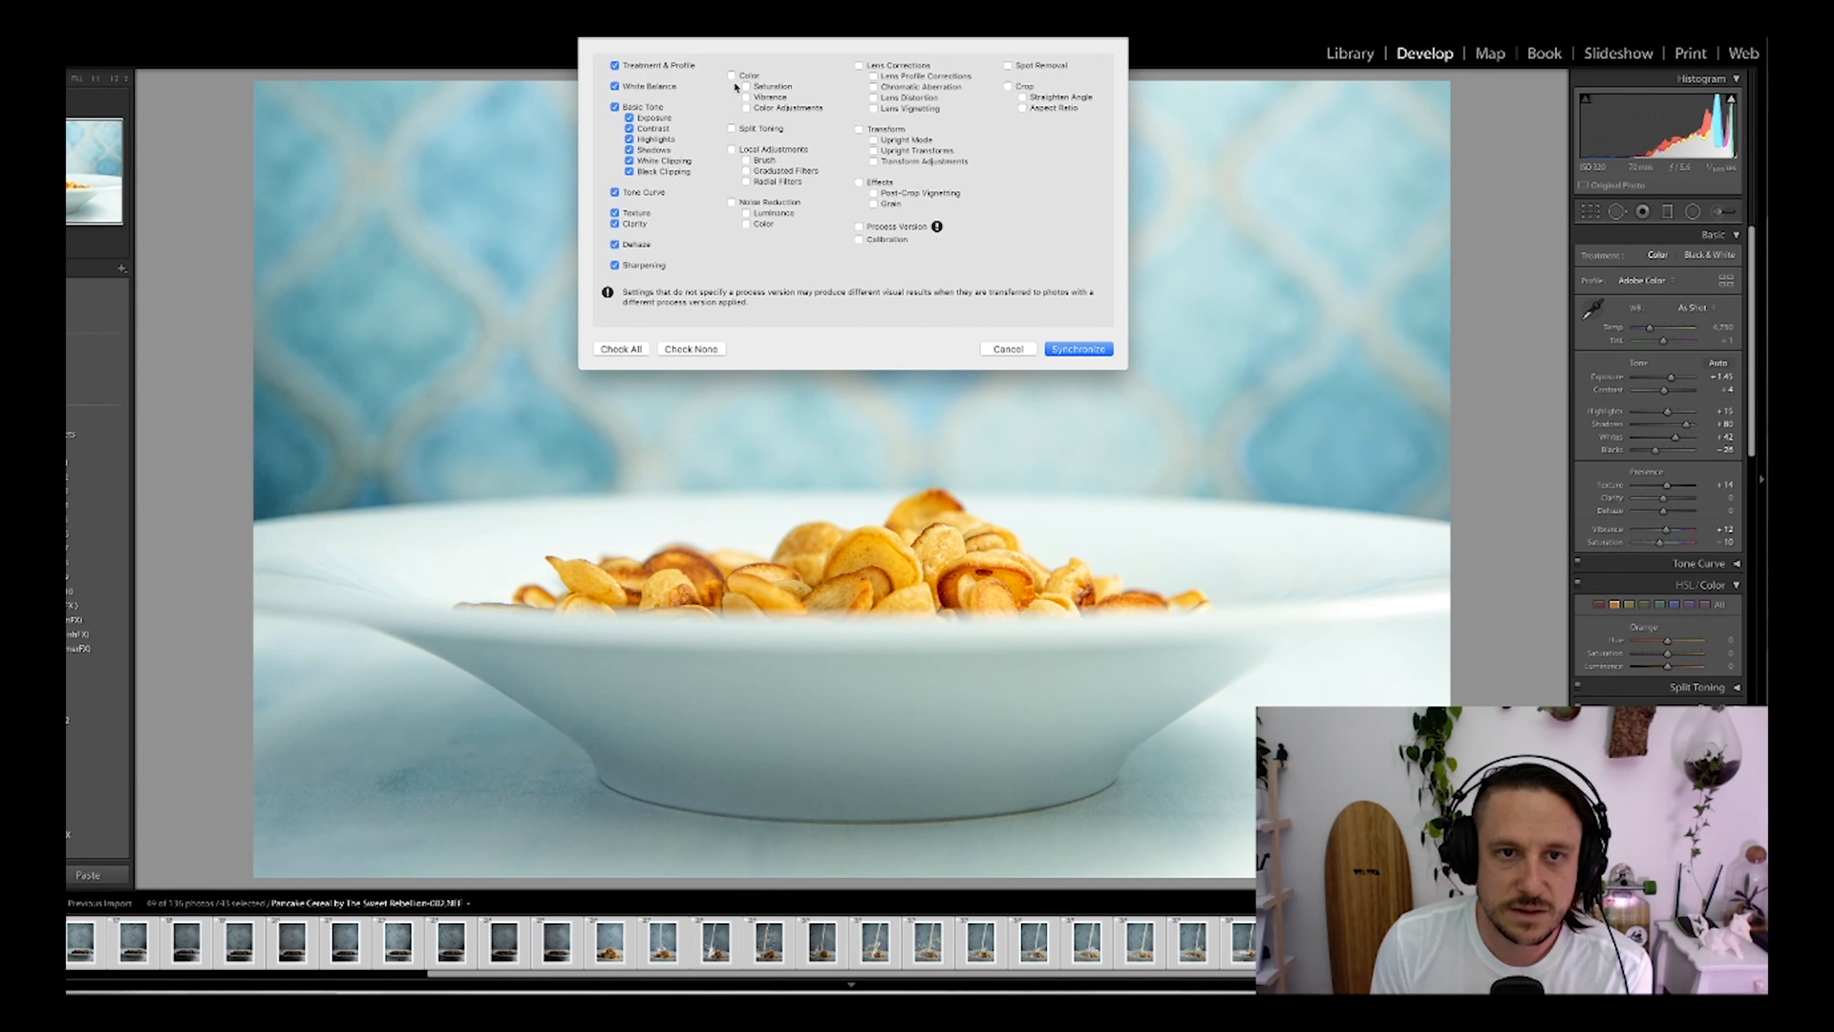
# Step: Include Color, Split Toning, Noise Reduction, Process Version, Effects and Lens Corrections, leave out Local Adjustments, and synchronize the settings to the selected photos
pyautogui.click(731, 75)
pyautogui.click(732, 149)
pyautogui.click(732, 201)
pyautogui.click(731, 149)
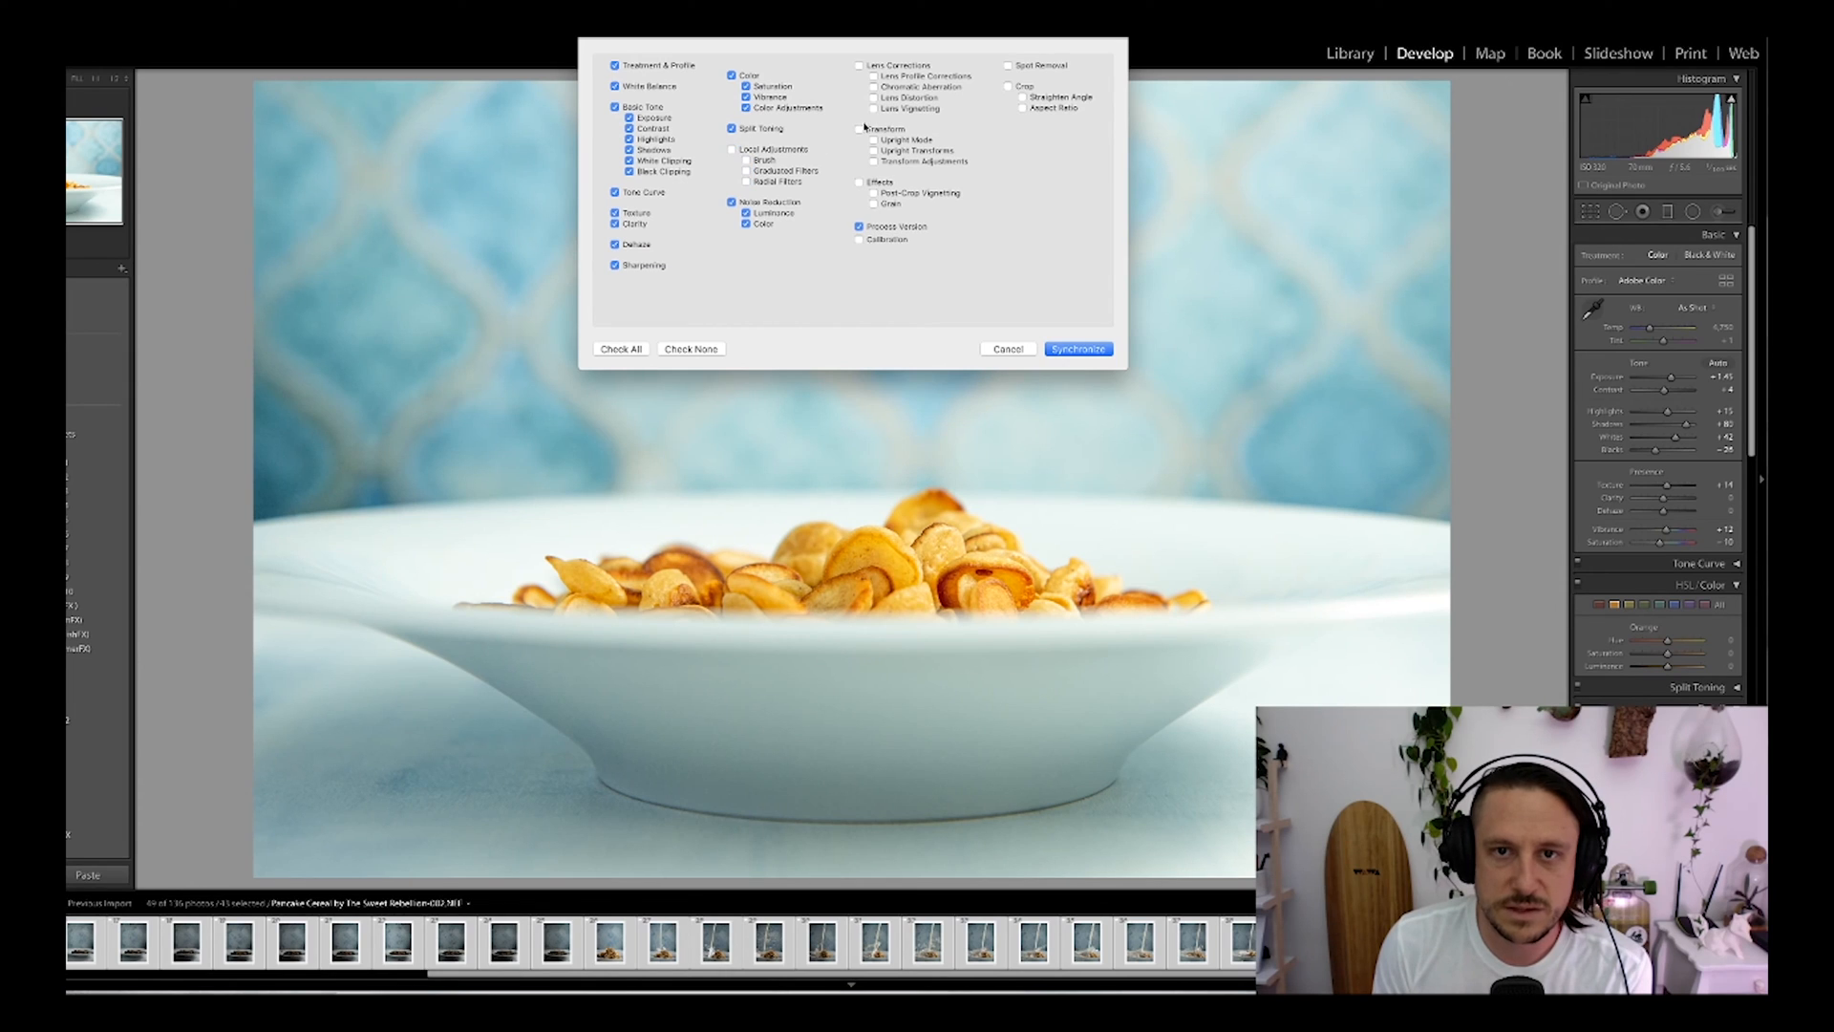
pyautogui.click(860, 182)
pyautogui.click(891, 67)
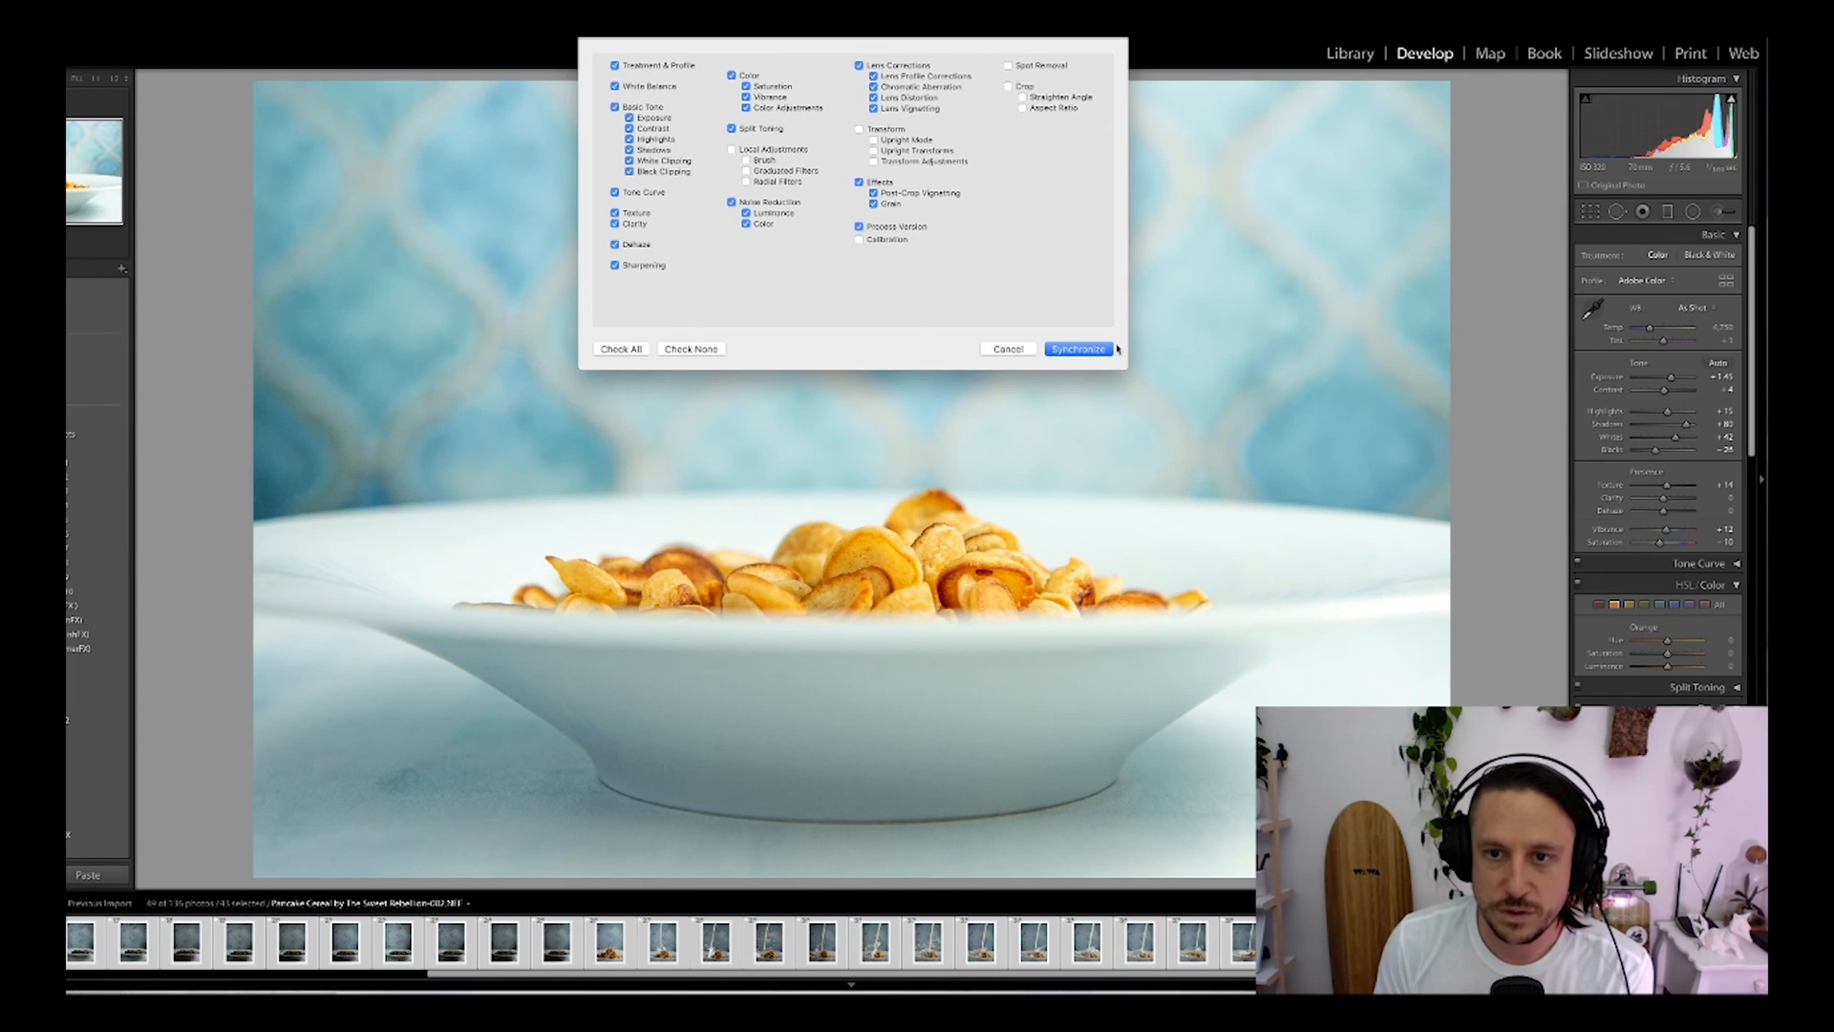
pyautogui.click(1079, 349)
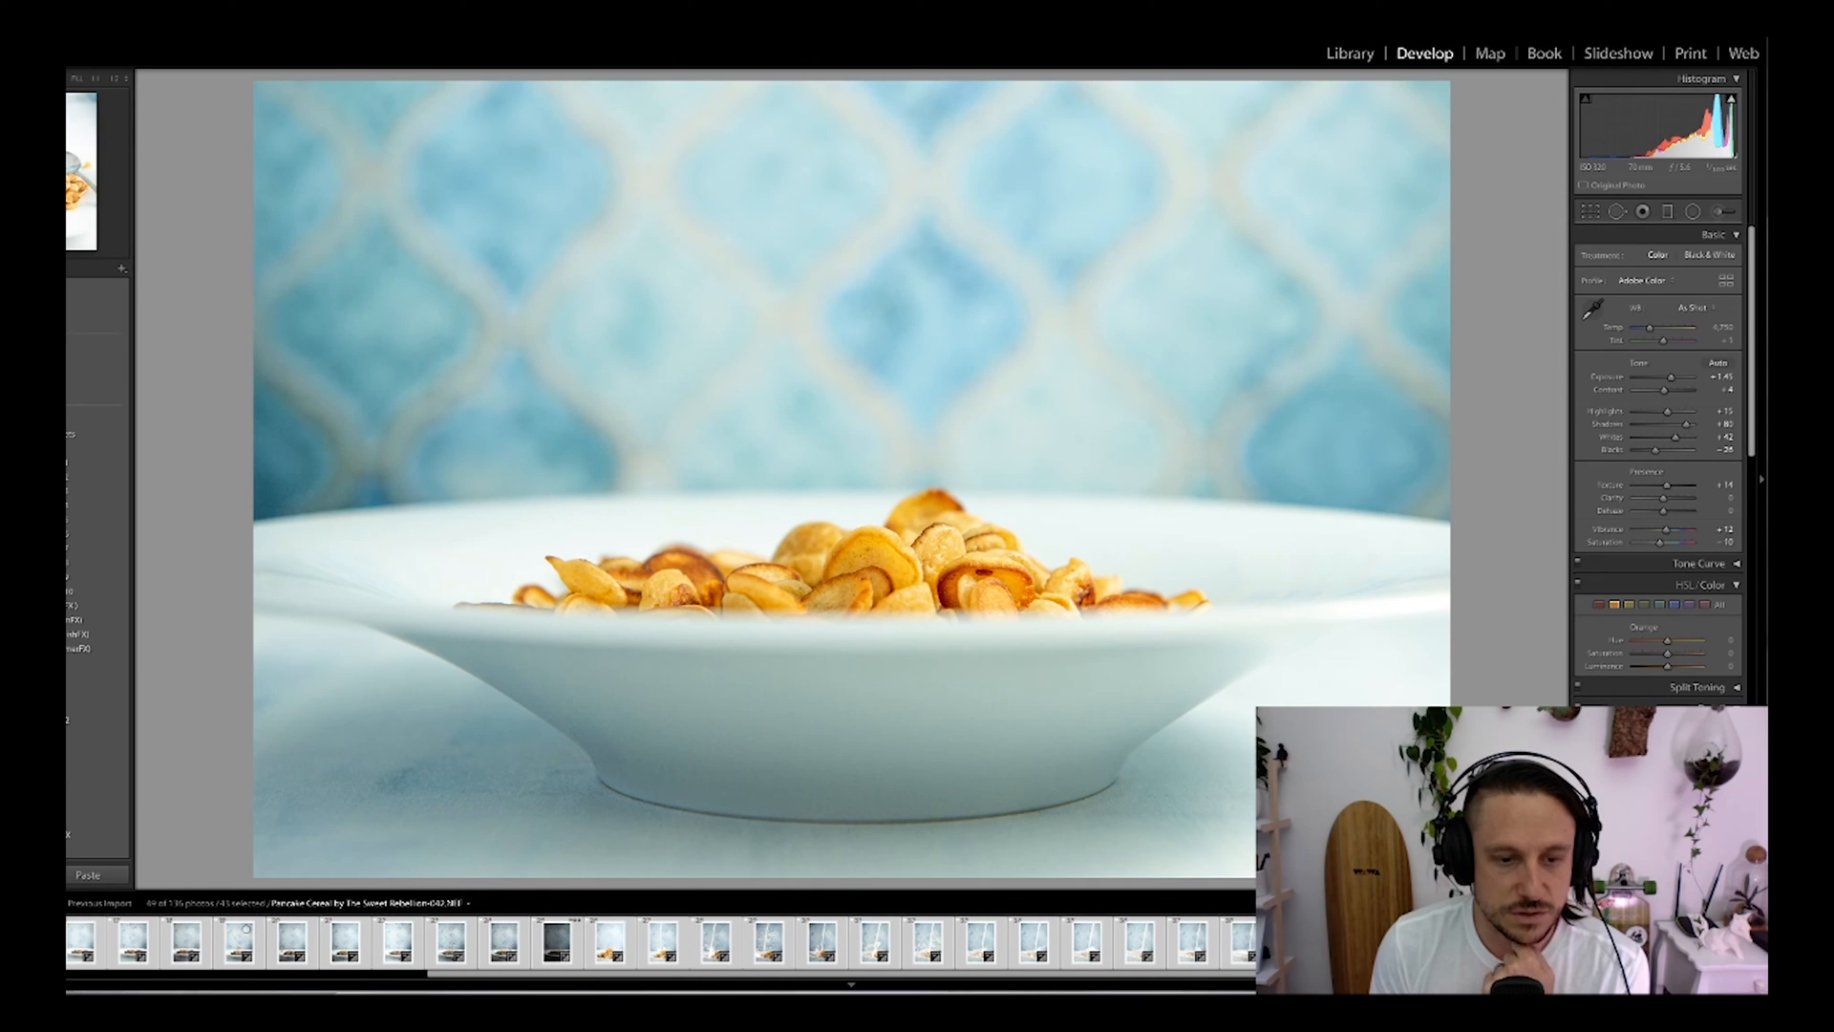
# Step: Open the overexposed cereal photo with butter and a spoon, and reset its exposure to 0
pyautogui.click(1457, 941)
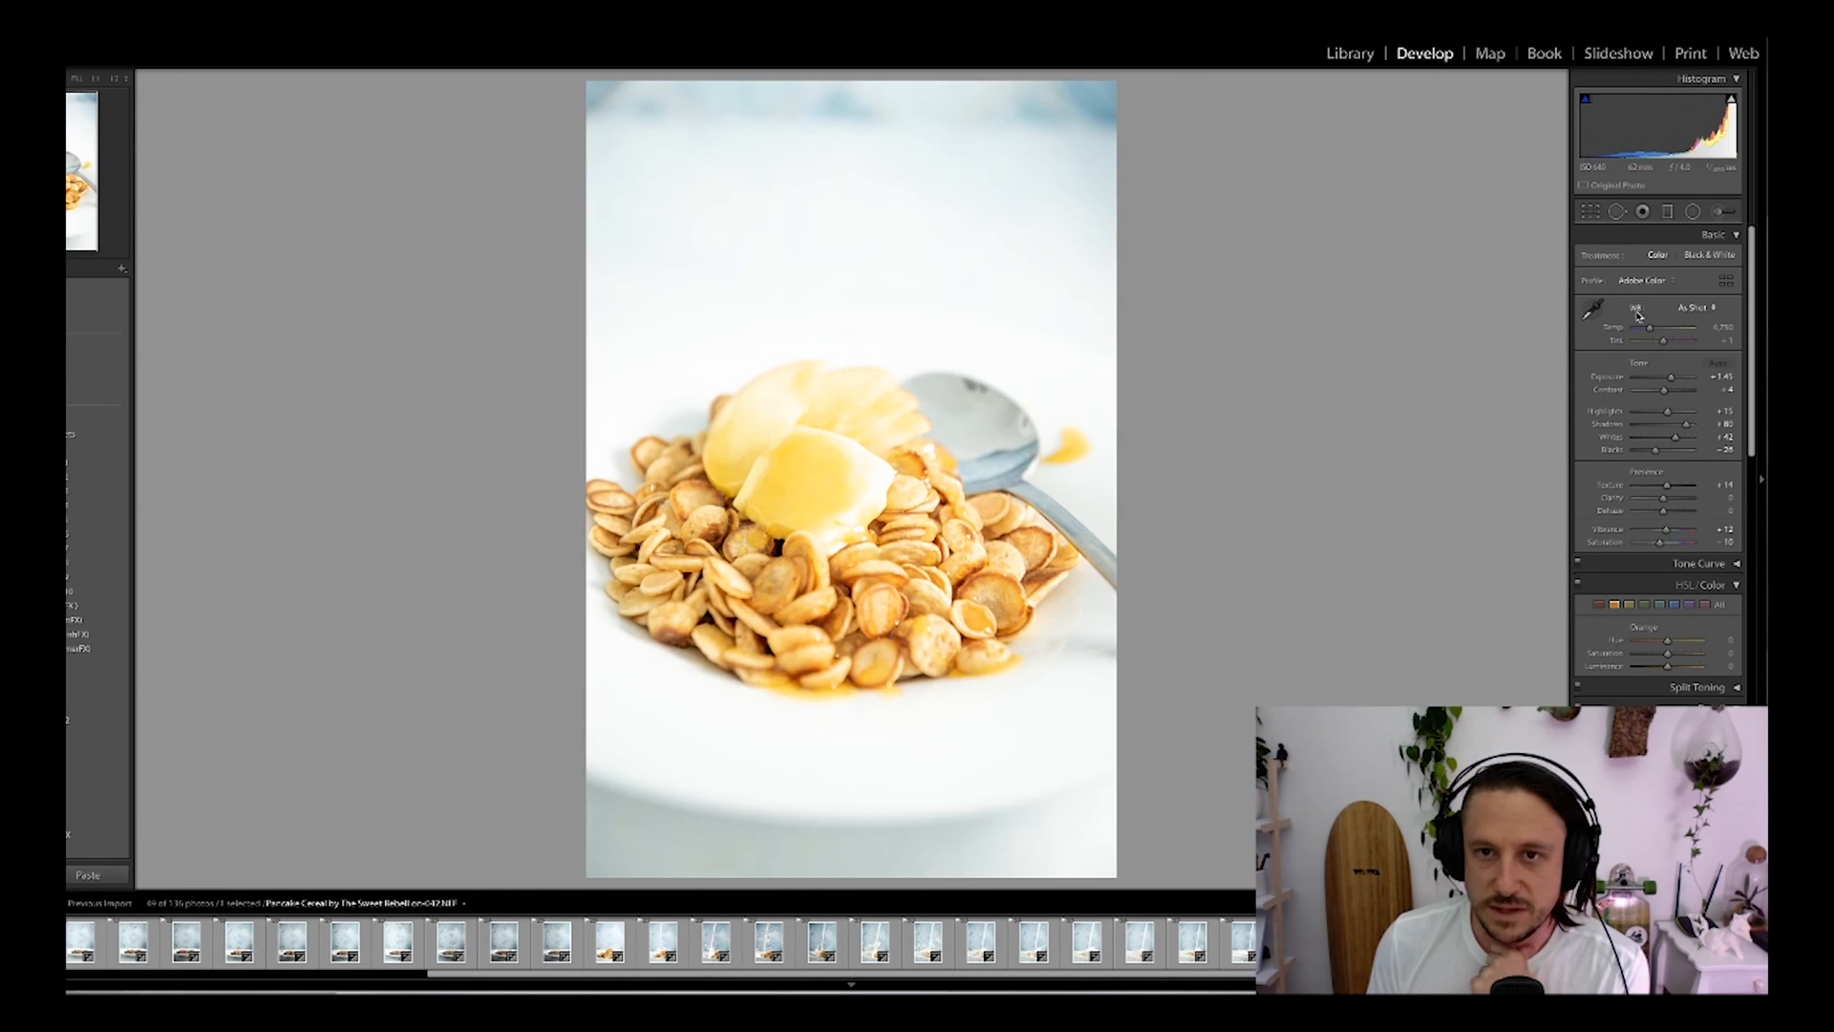
pyautogui.doubleClick(1615, 380)
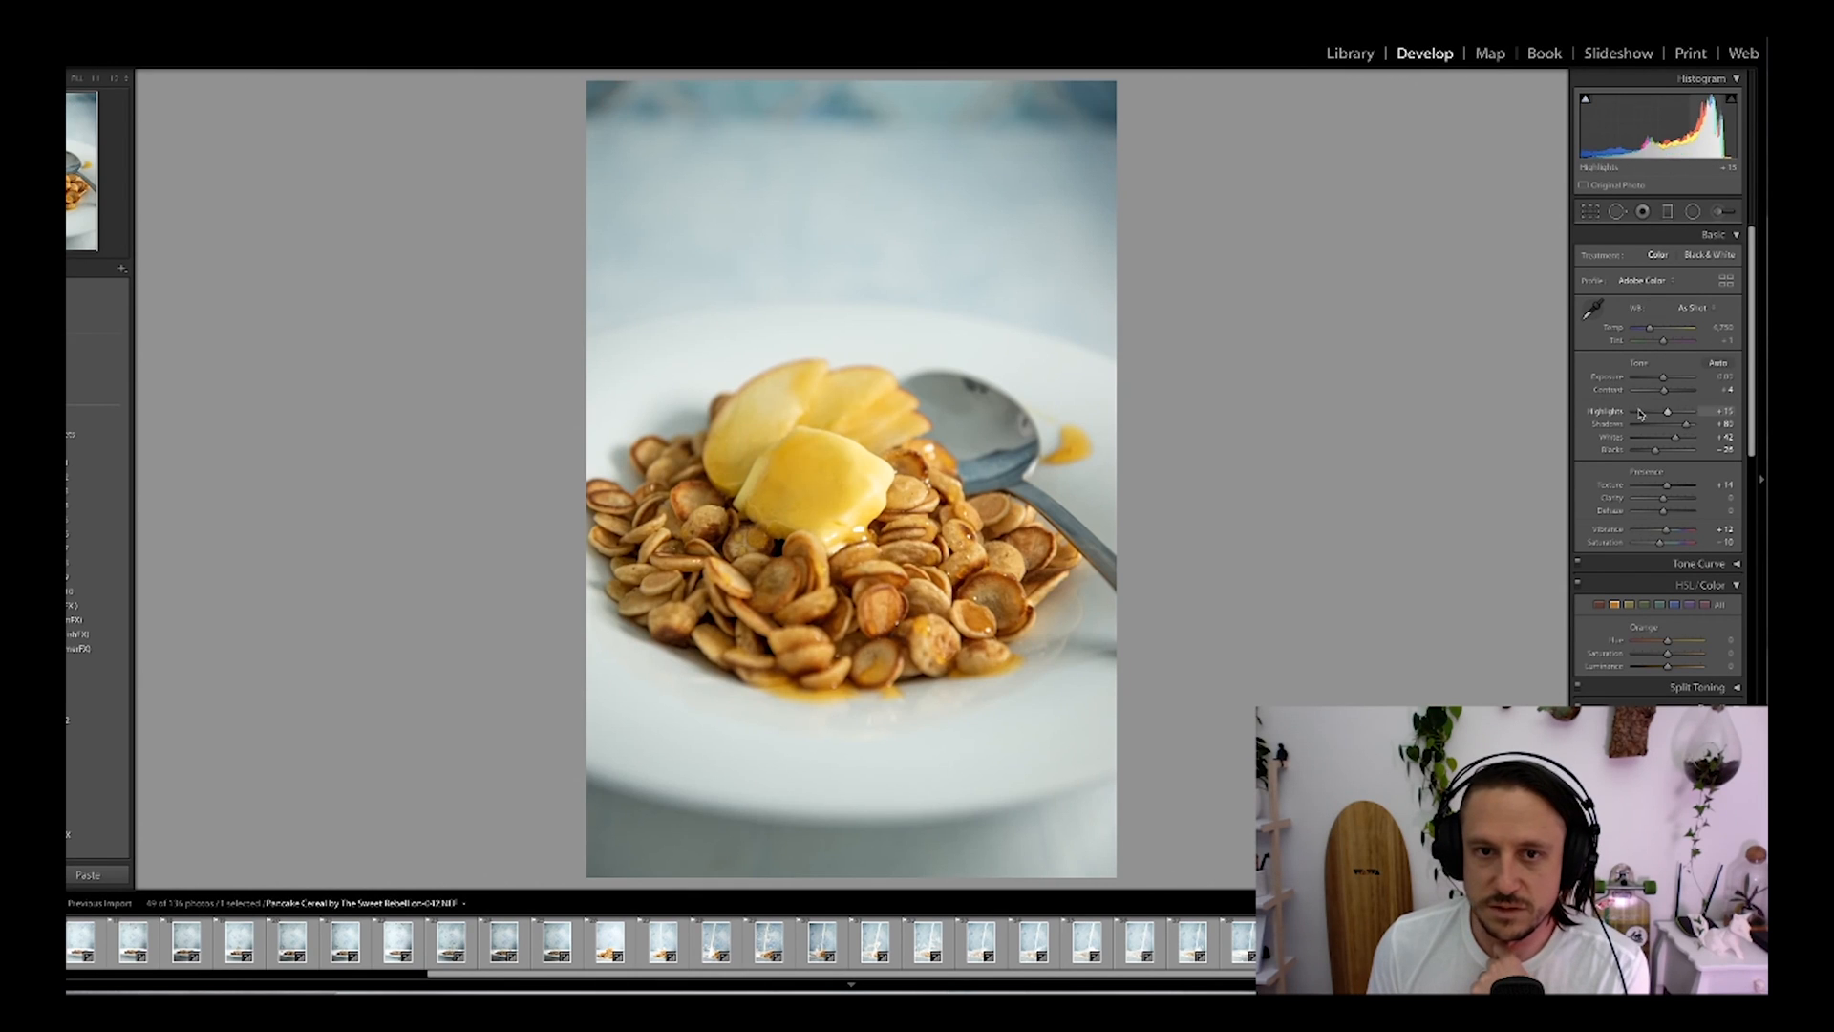
# Step: On the butter-and-spoon photo, set exposure to +0.40, shadows to +100, whites to +62 and texture to +23, and lower the highlights
pyautogui.moveTo(1663, 379)
pyautogui.mouseDown()
pyautogui.moveTo(1683, 437)
pyautogui.moveTo(1653, 414)
pyautogui.mouseUp()
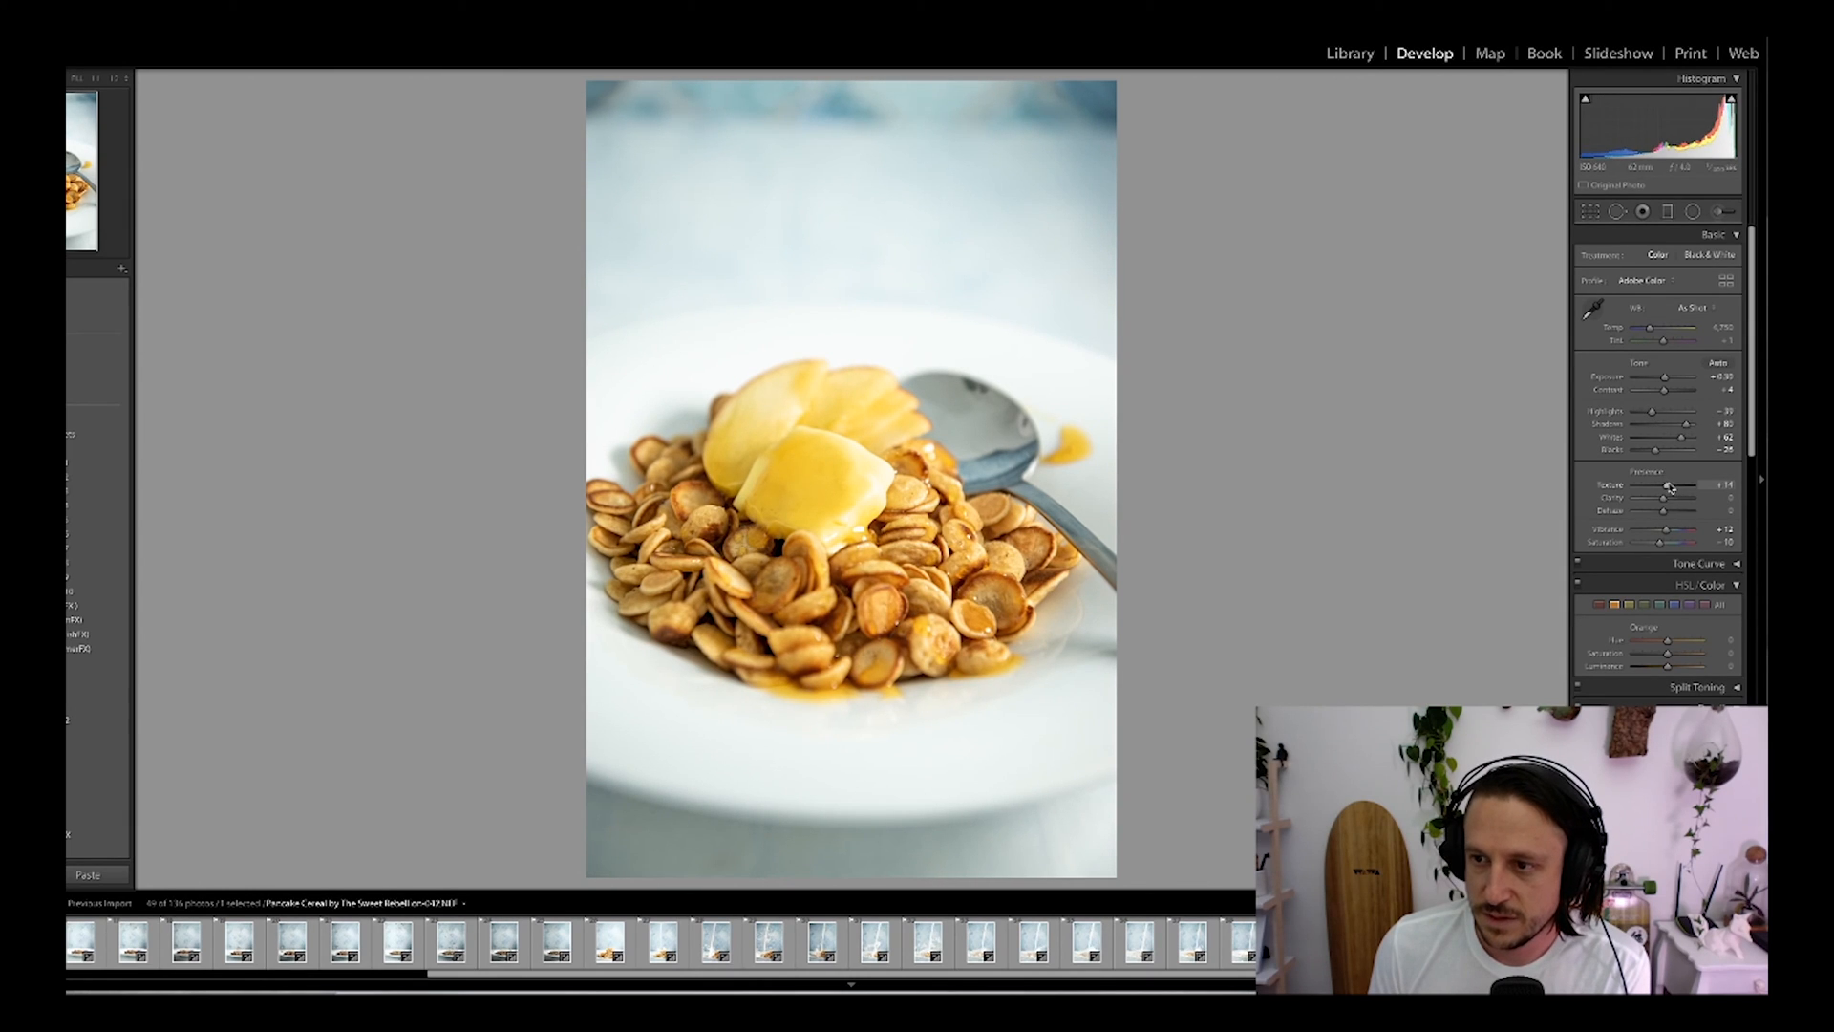
pyautogui.moveTo(1669, 488); pyautogui.dragTo(1667, 382)
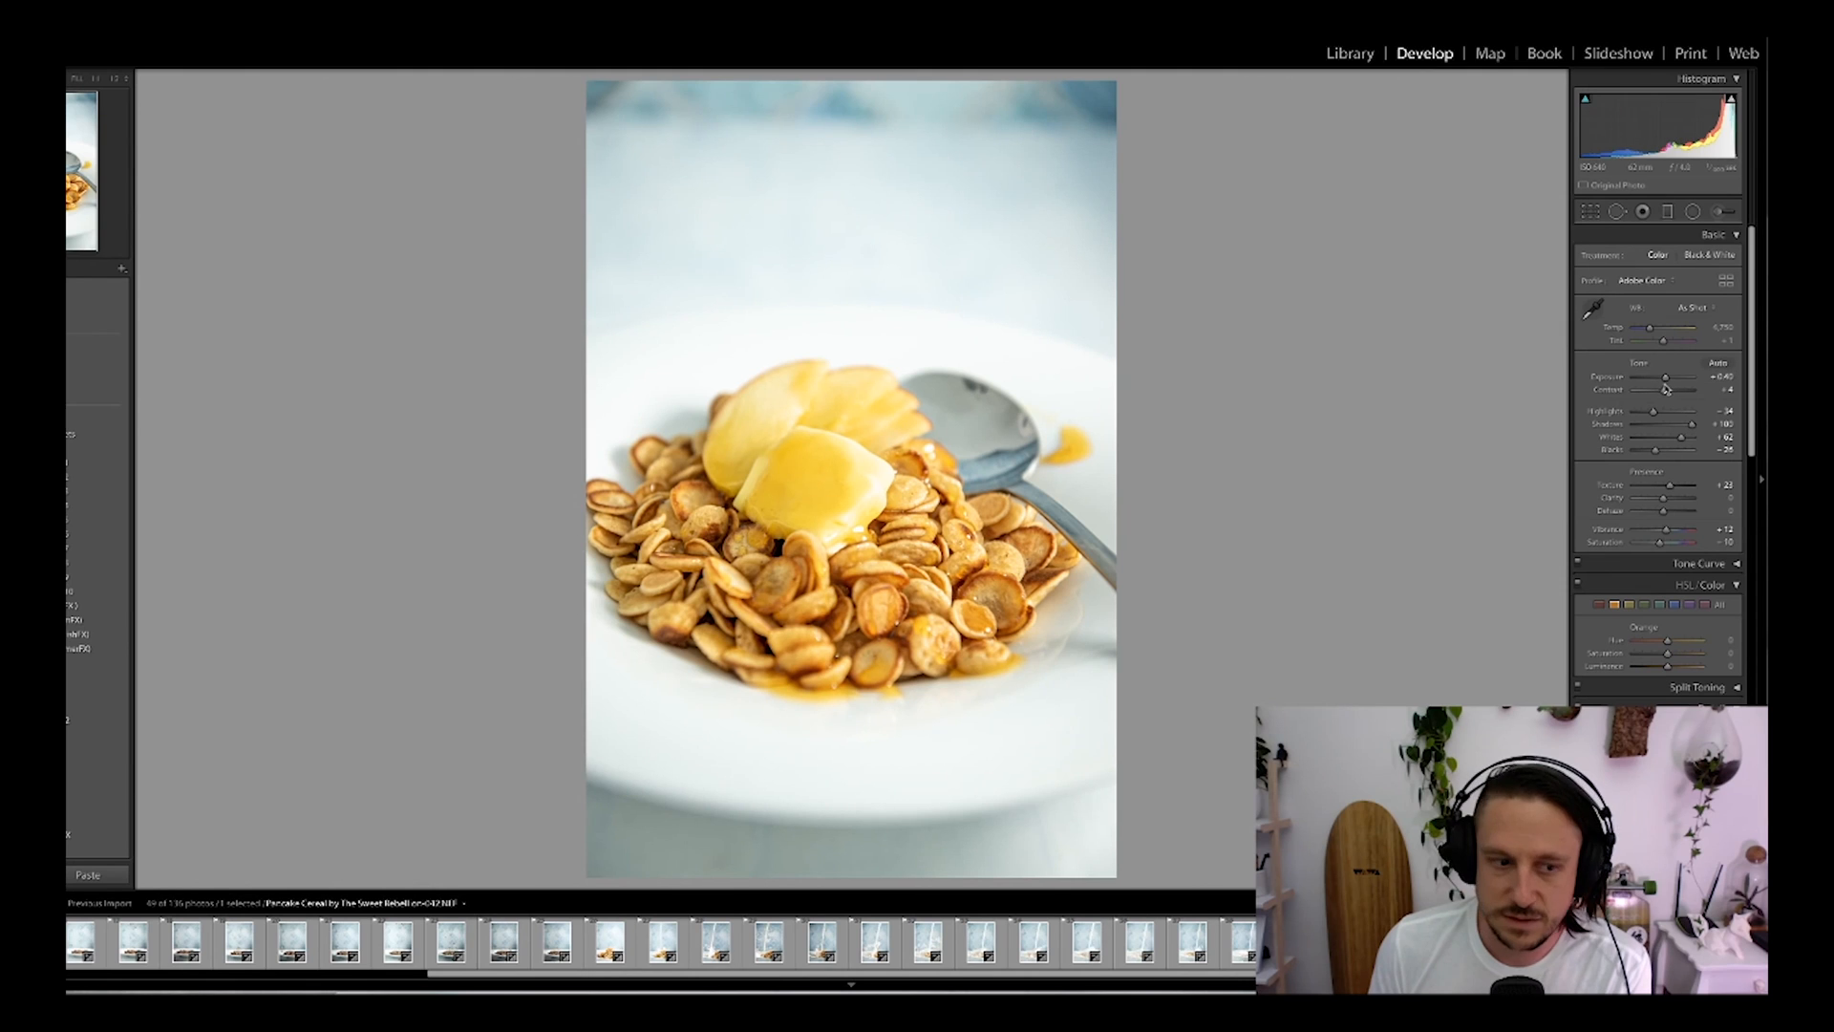
# Step: Open the overexposed close-up of plain cereal without butter, set its exposure to +0.20 and lower its highlights
pyautogui.press('Right')
pyautogui.press('Right')
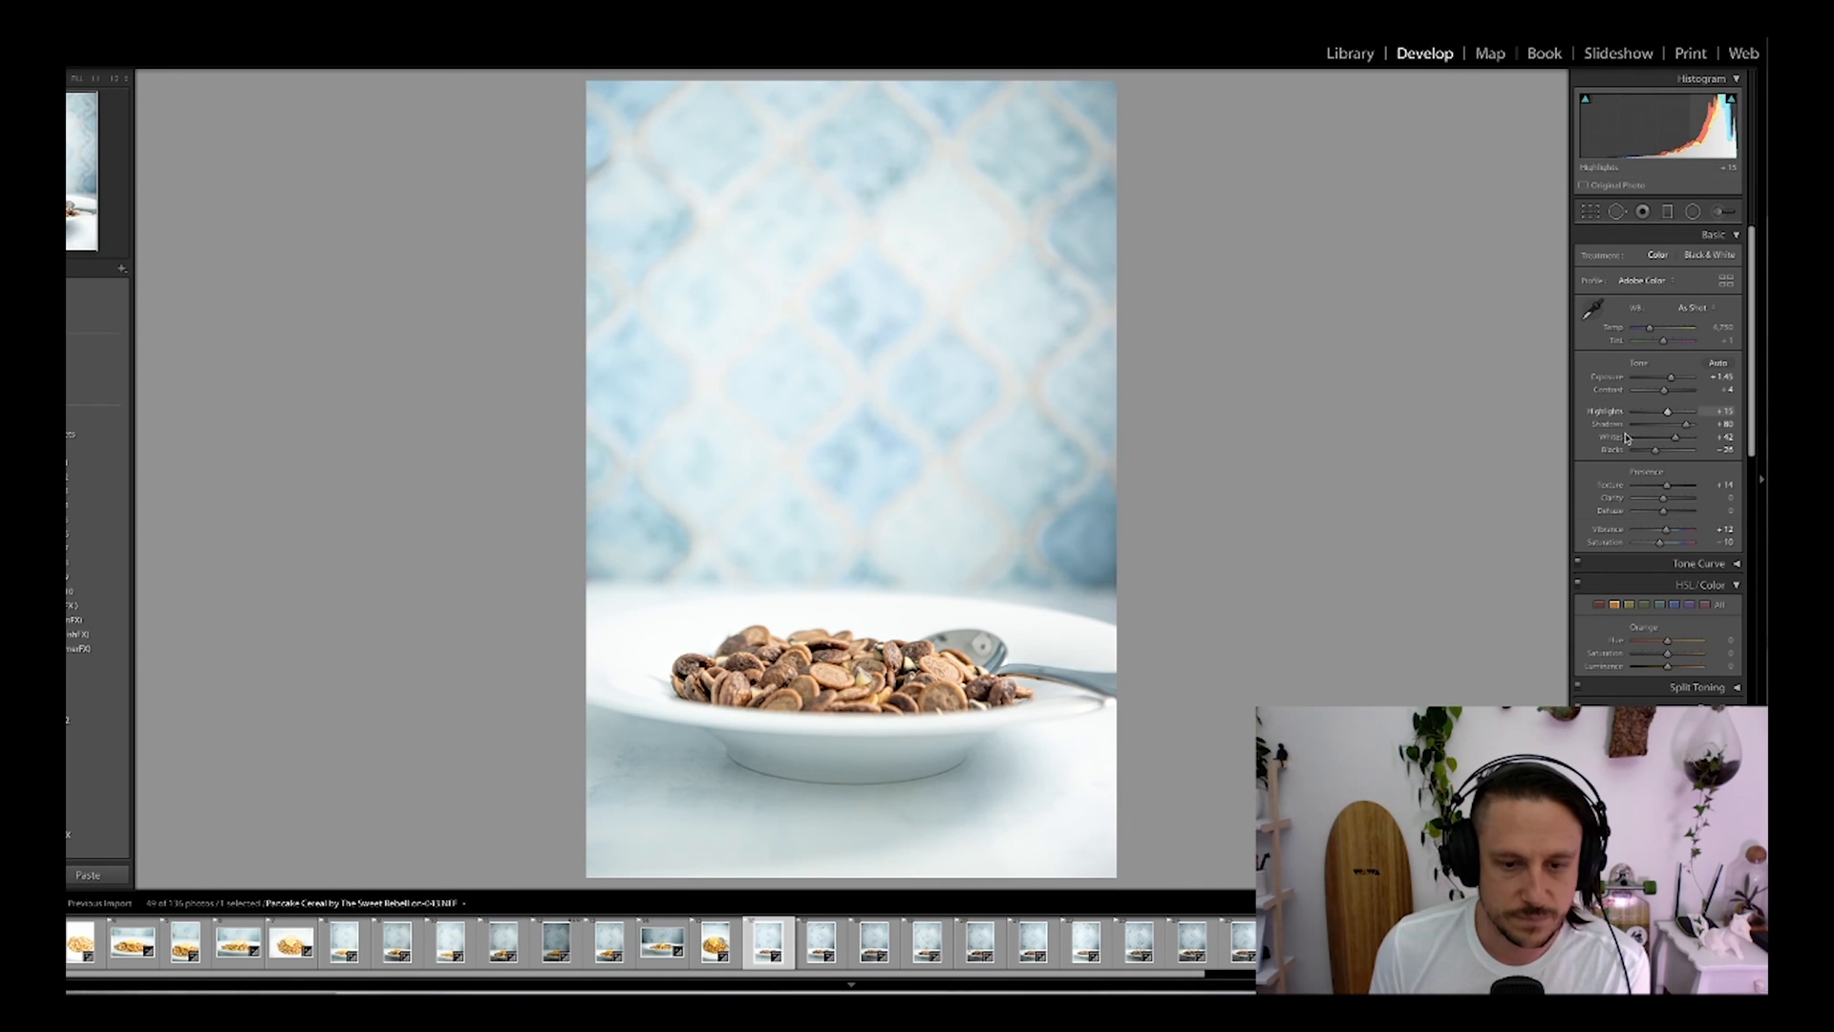
pyautogui.click(87, 943)
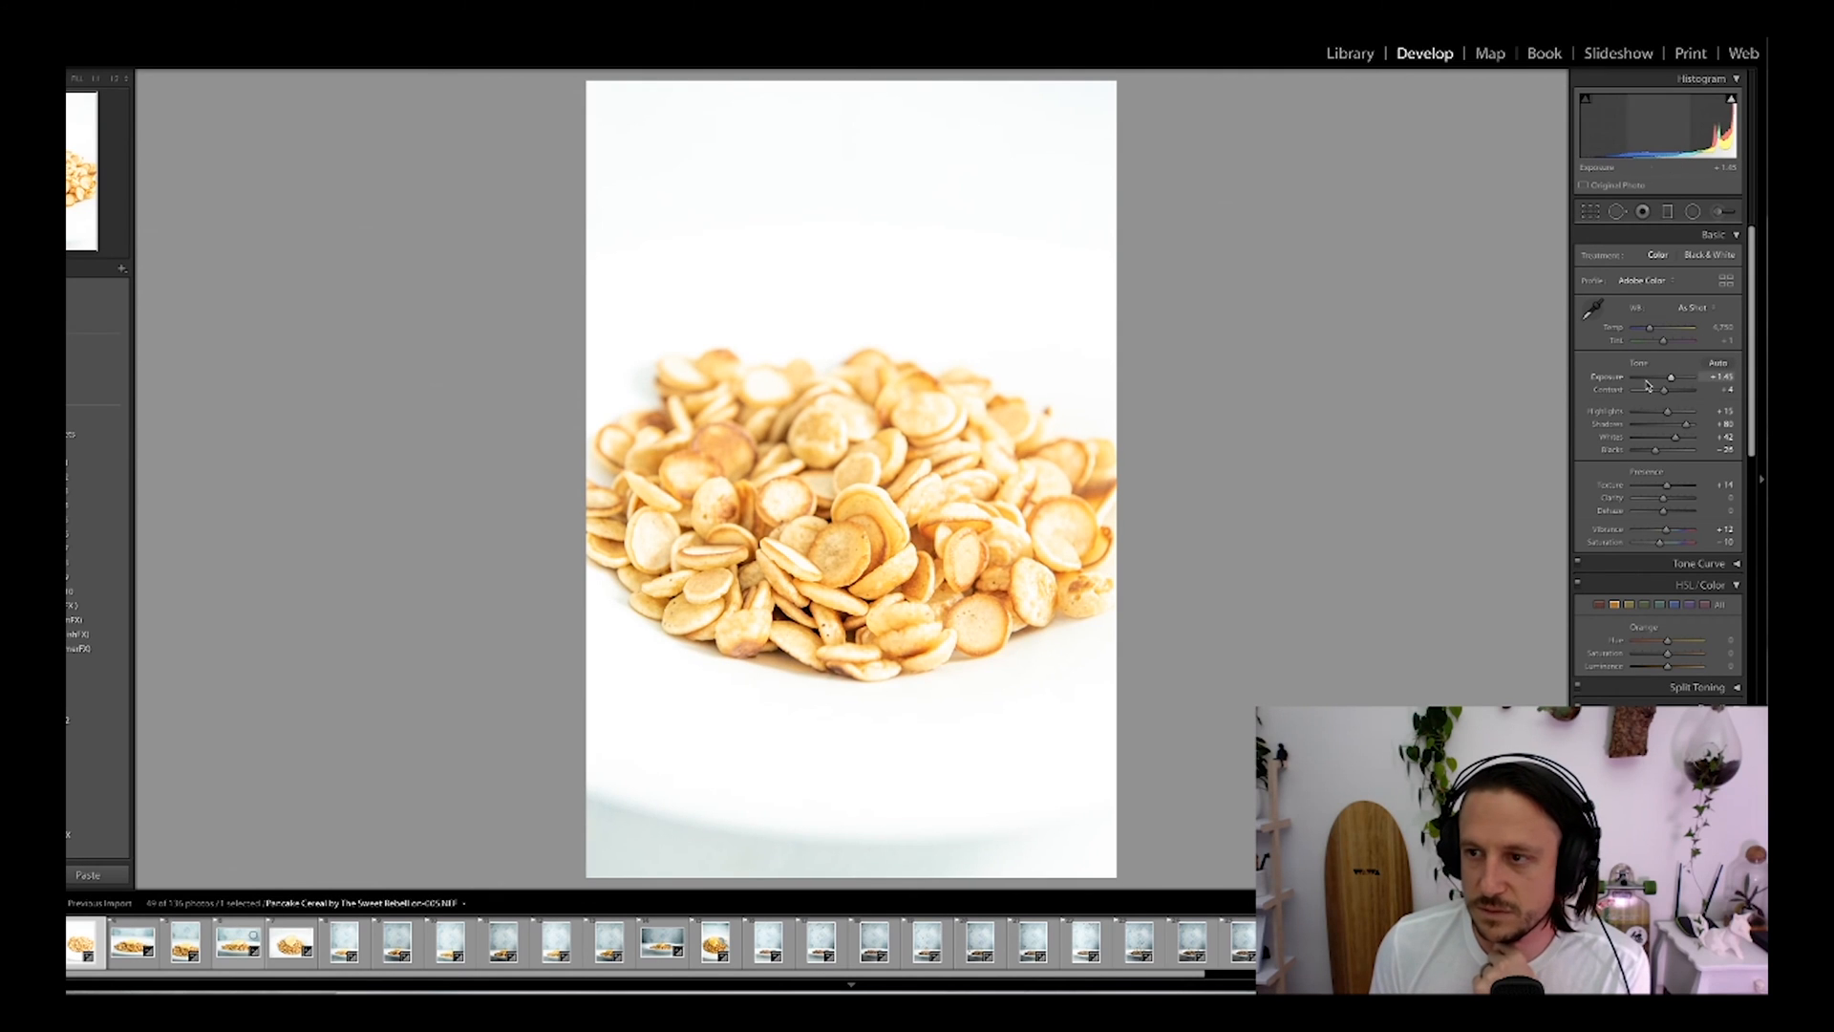
pyautogui.doubleClick(1612, 378)
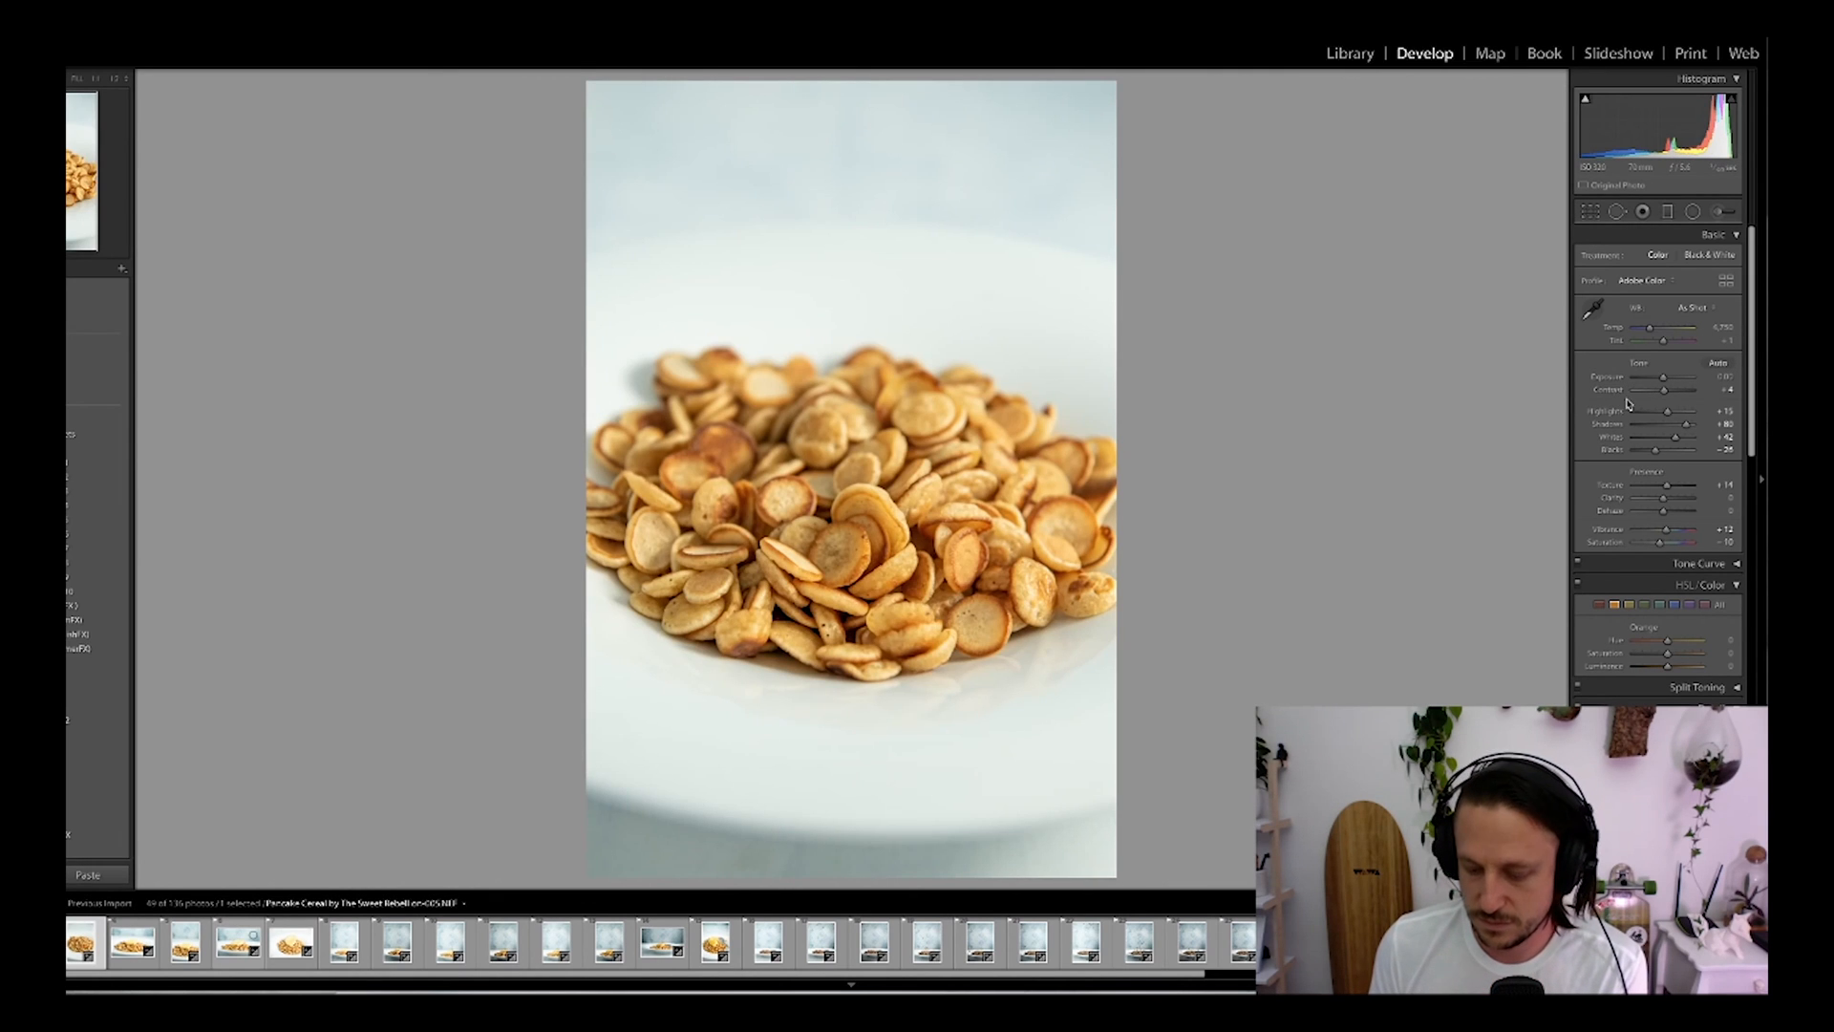
pyautogui.moveTo(1662, 379); pyautogui.dragTo(1652, 412)
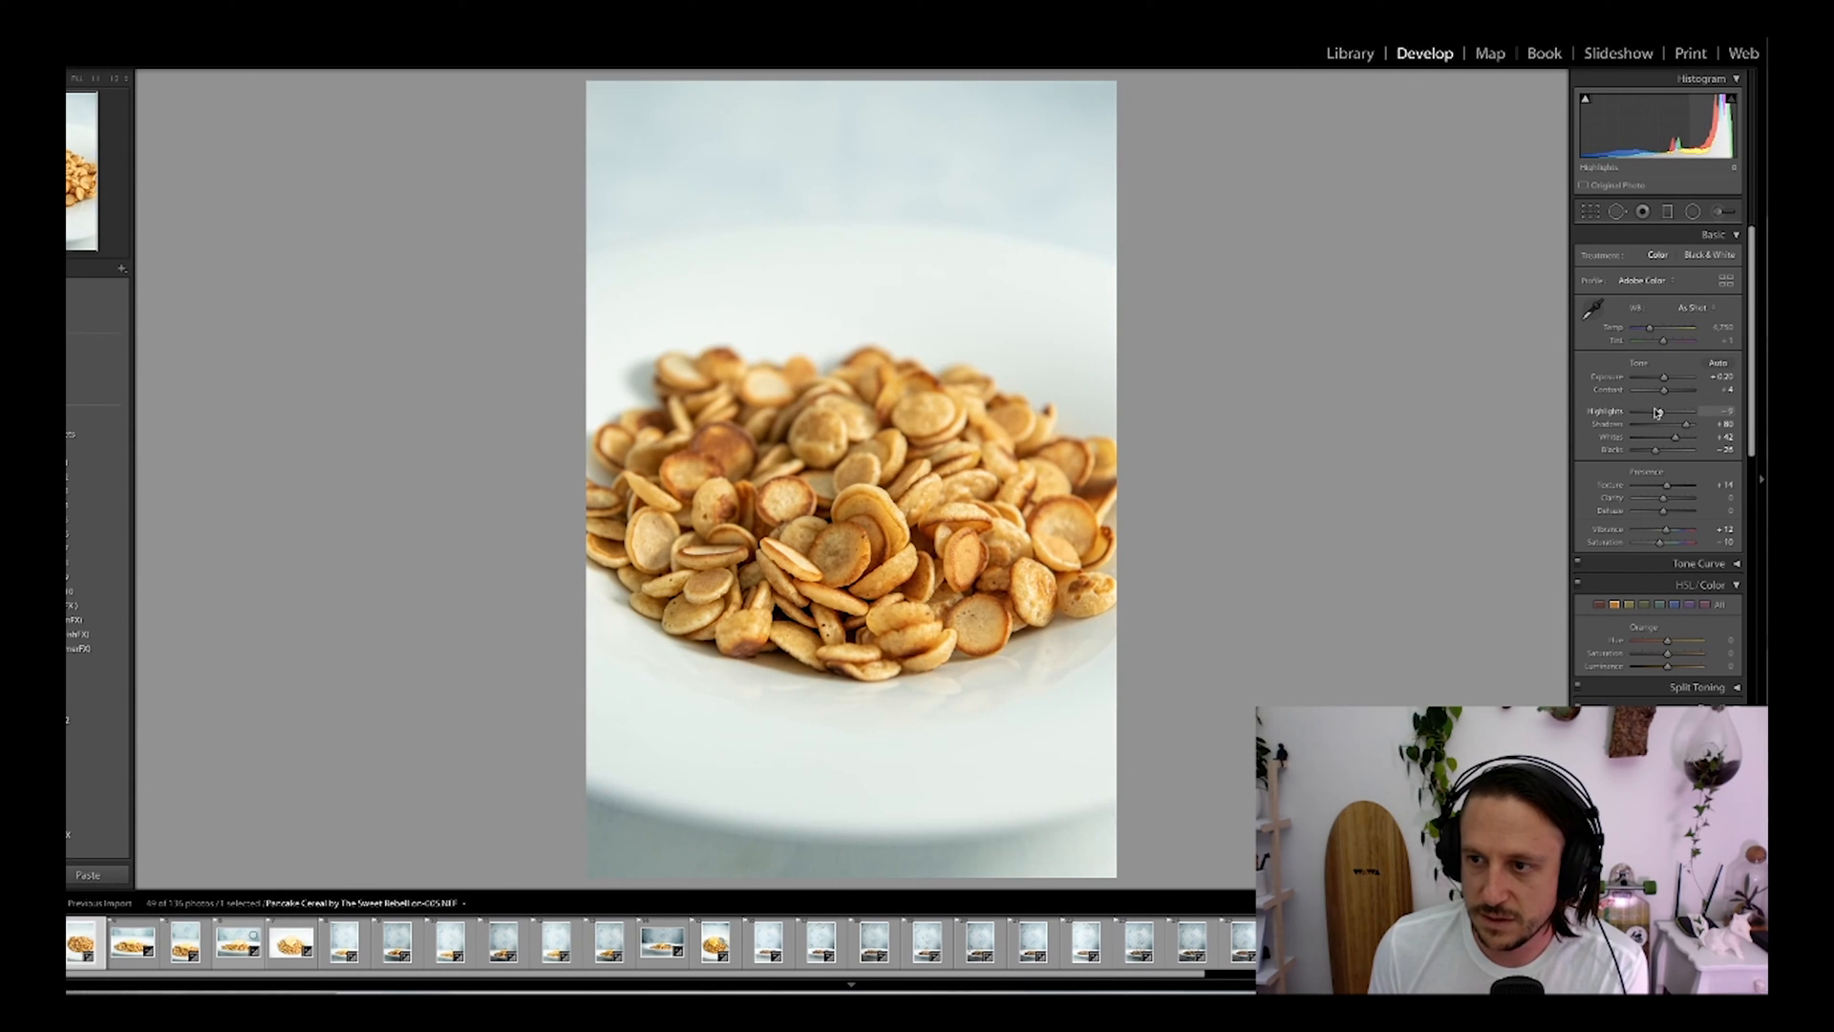
# Step: Select neighbouring photos with the landscape tiled-background bowl photo as source and synchronize its settings to them, with Calibration included
pyautogui.scroll(-10, 1661, 411)
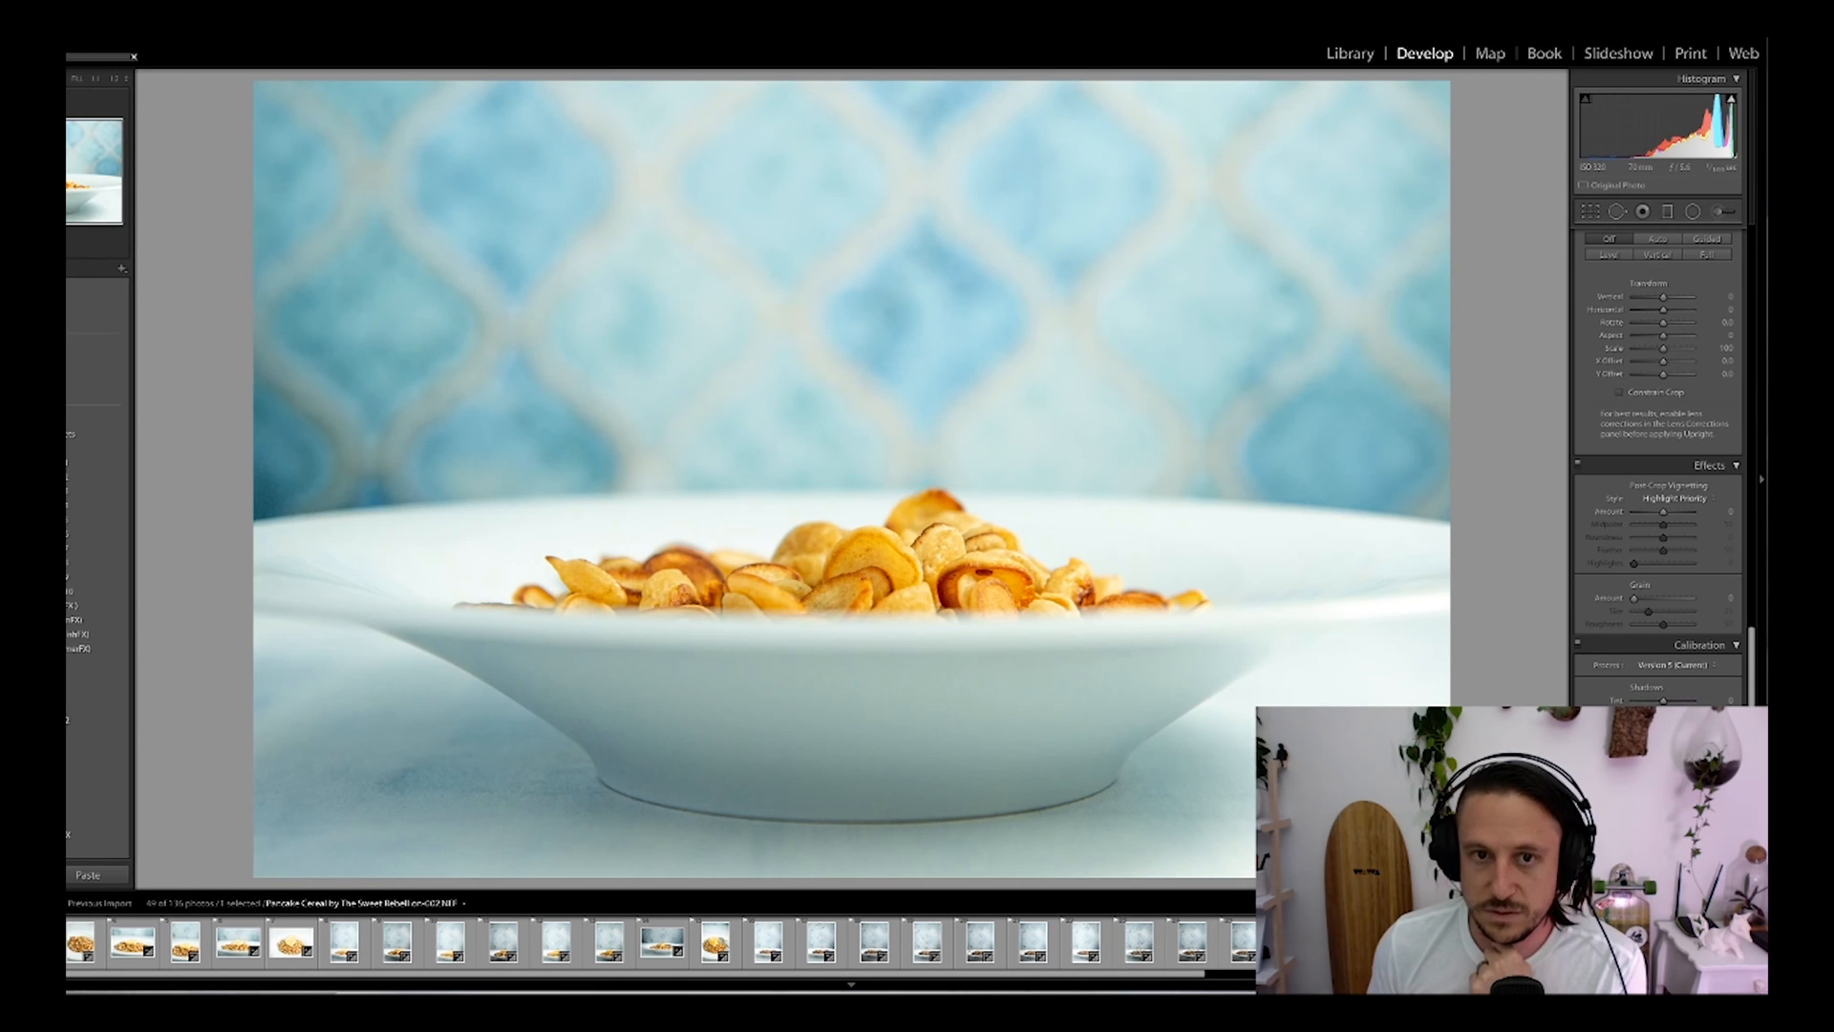
pyautogui.hotkey('ctrl', 'z')
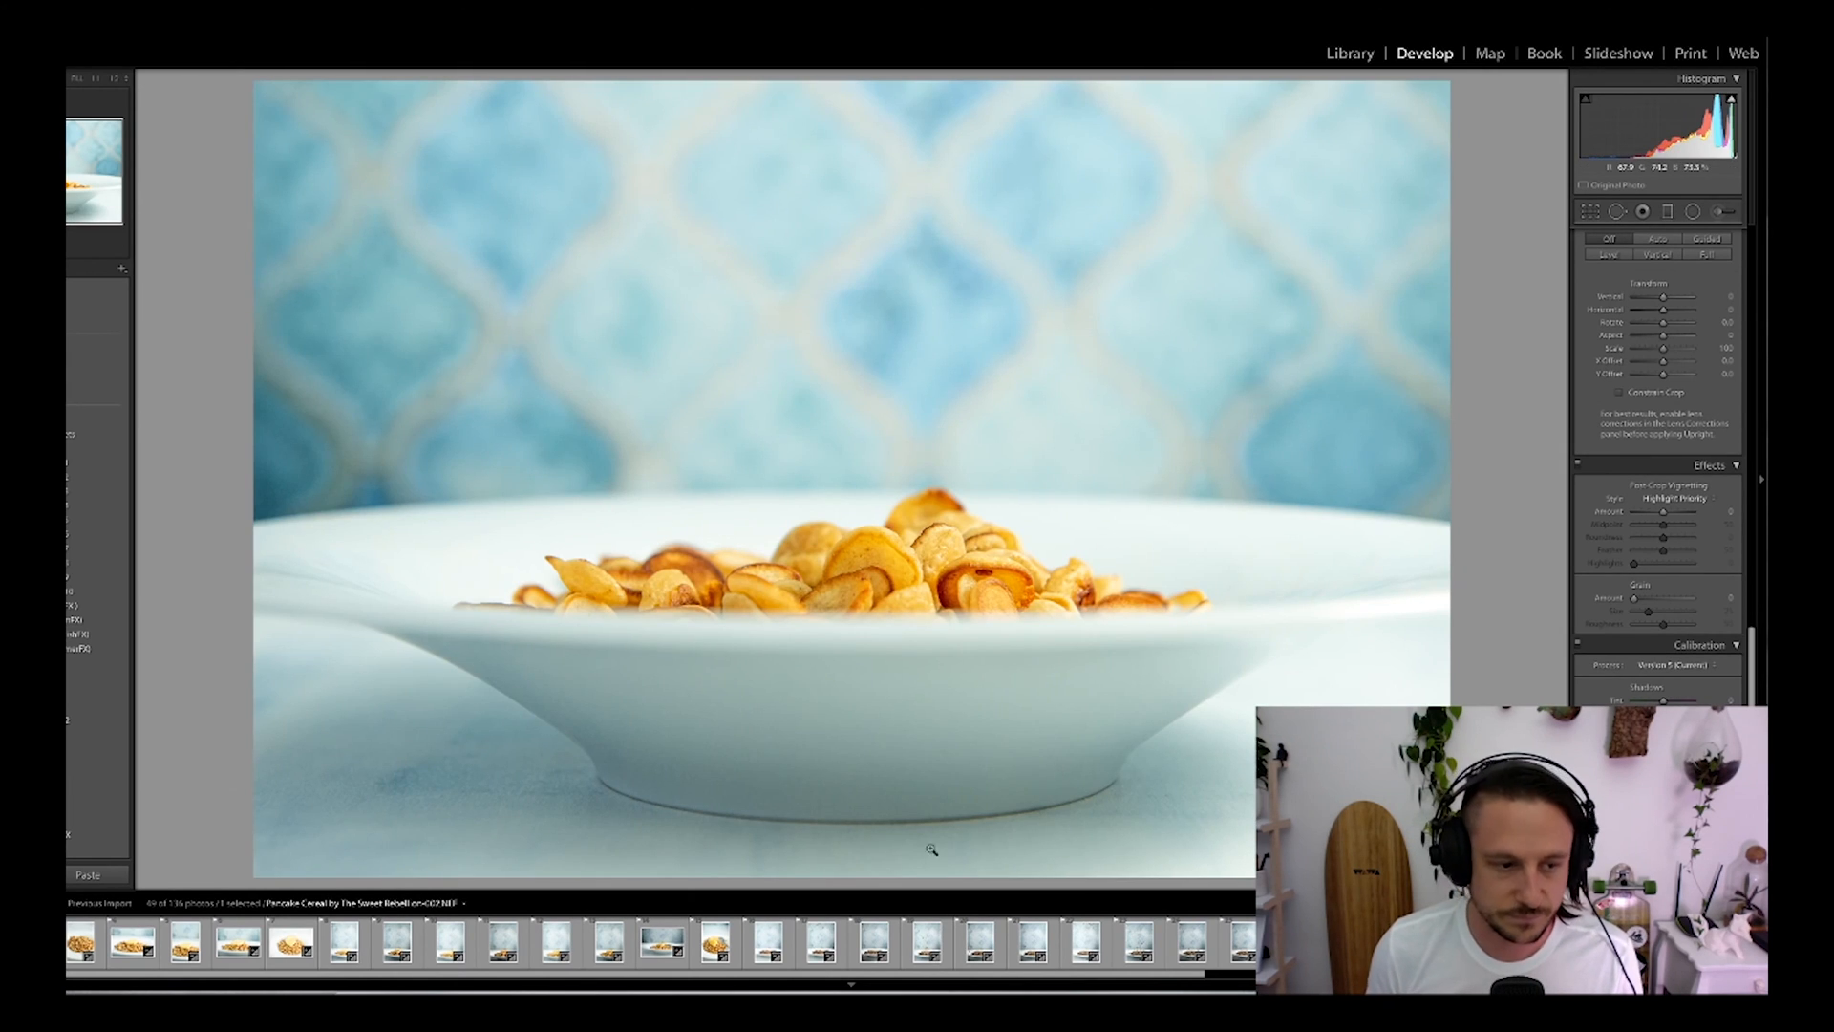
pyautogui.keyDown('shift'); pyautogui.click(131, 969); pyautogui.keyUp('shift')
pyautogui.click(131, 968)
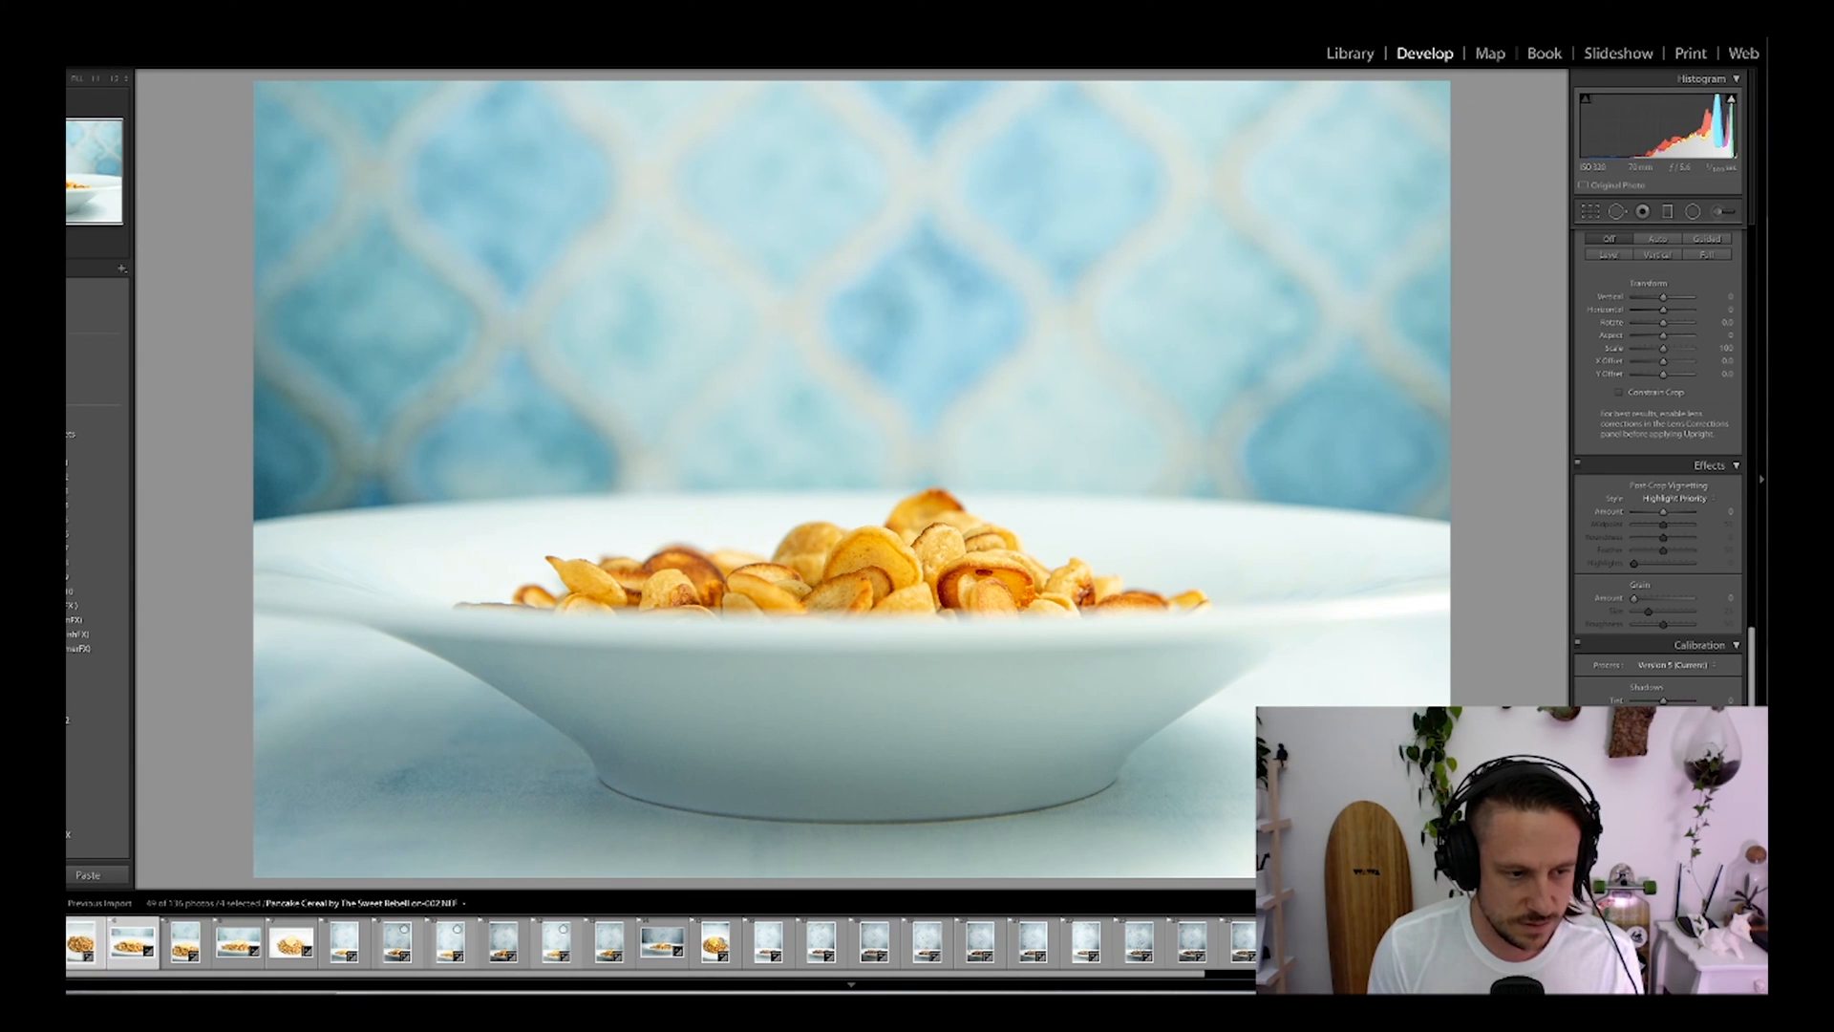
pyautogui.keyDown('ctrl'); pyautogui.click(134, 963); pyautogui.keyUp('ctrl')
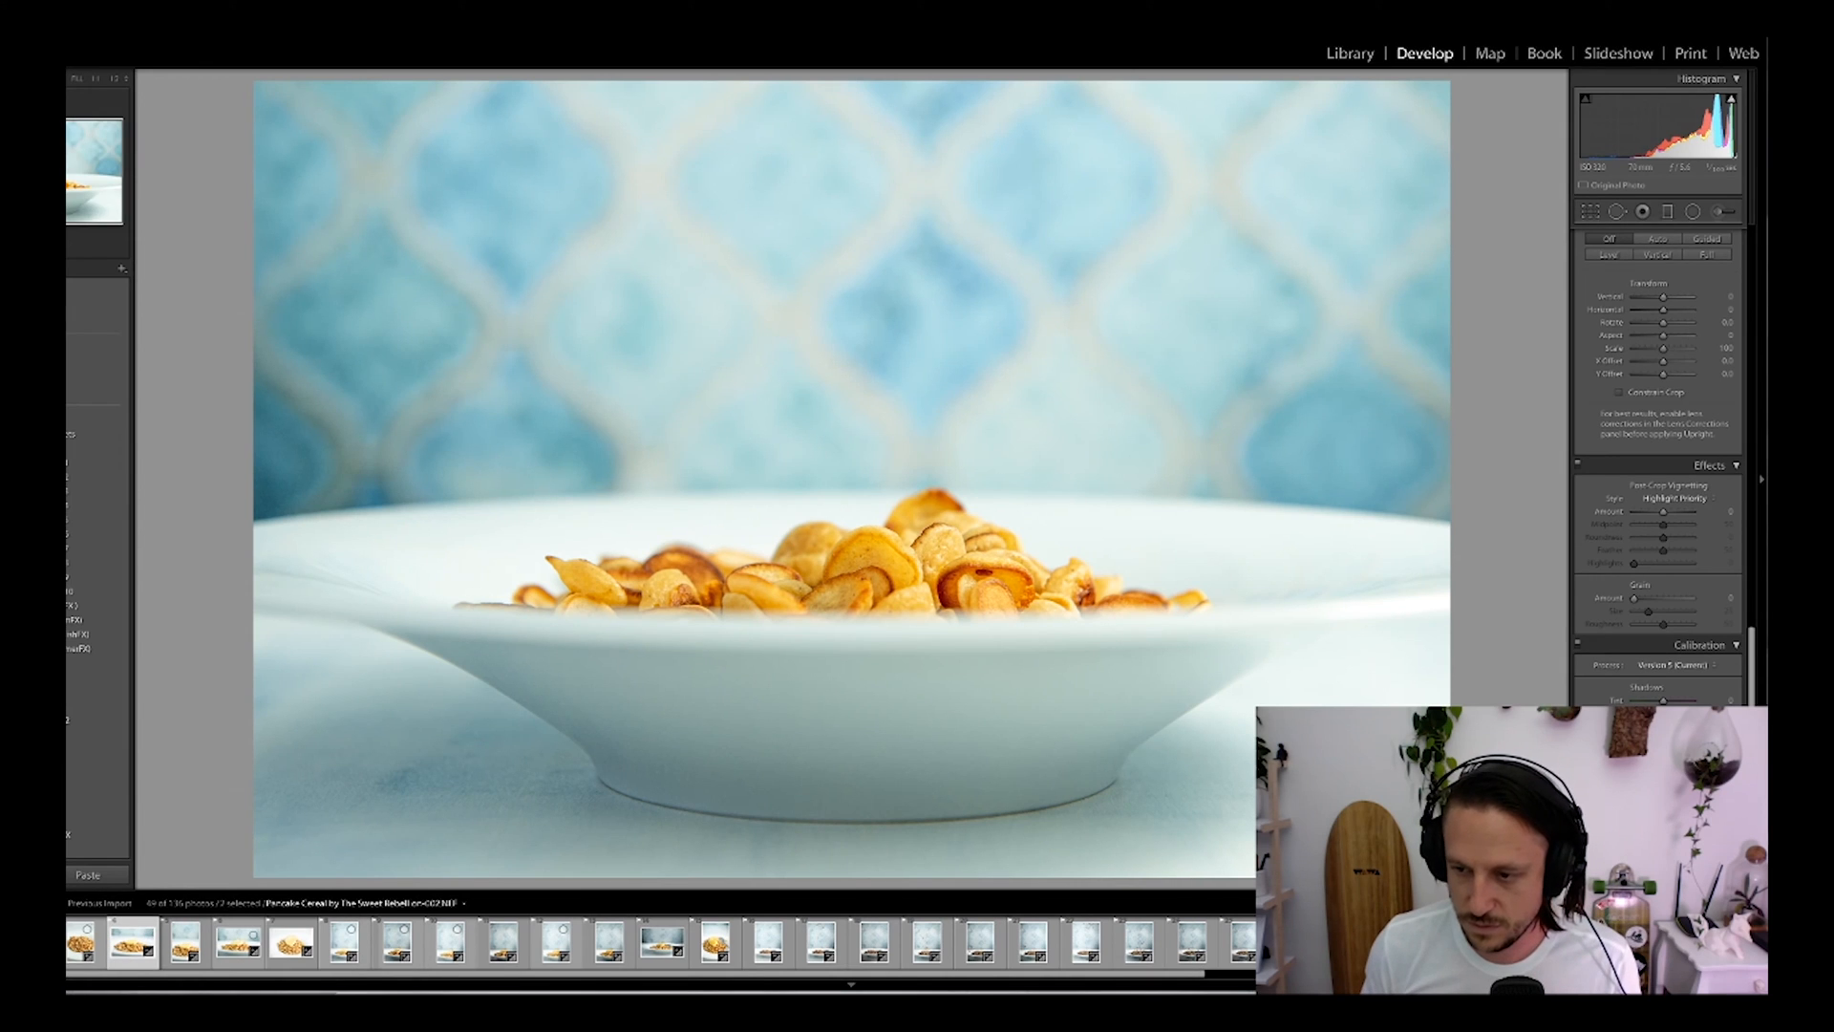
pyautogui.press('super+shift+s')
pyautogui.click(858, 240)
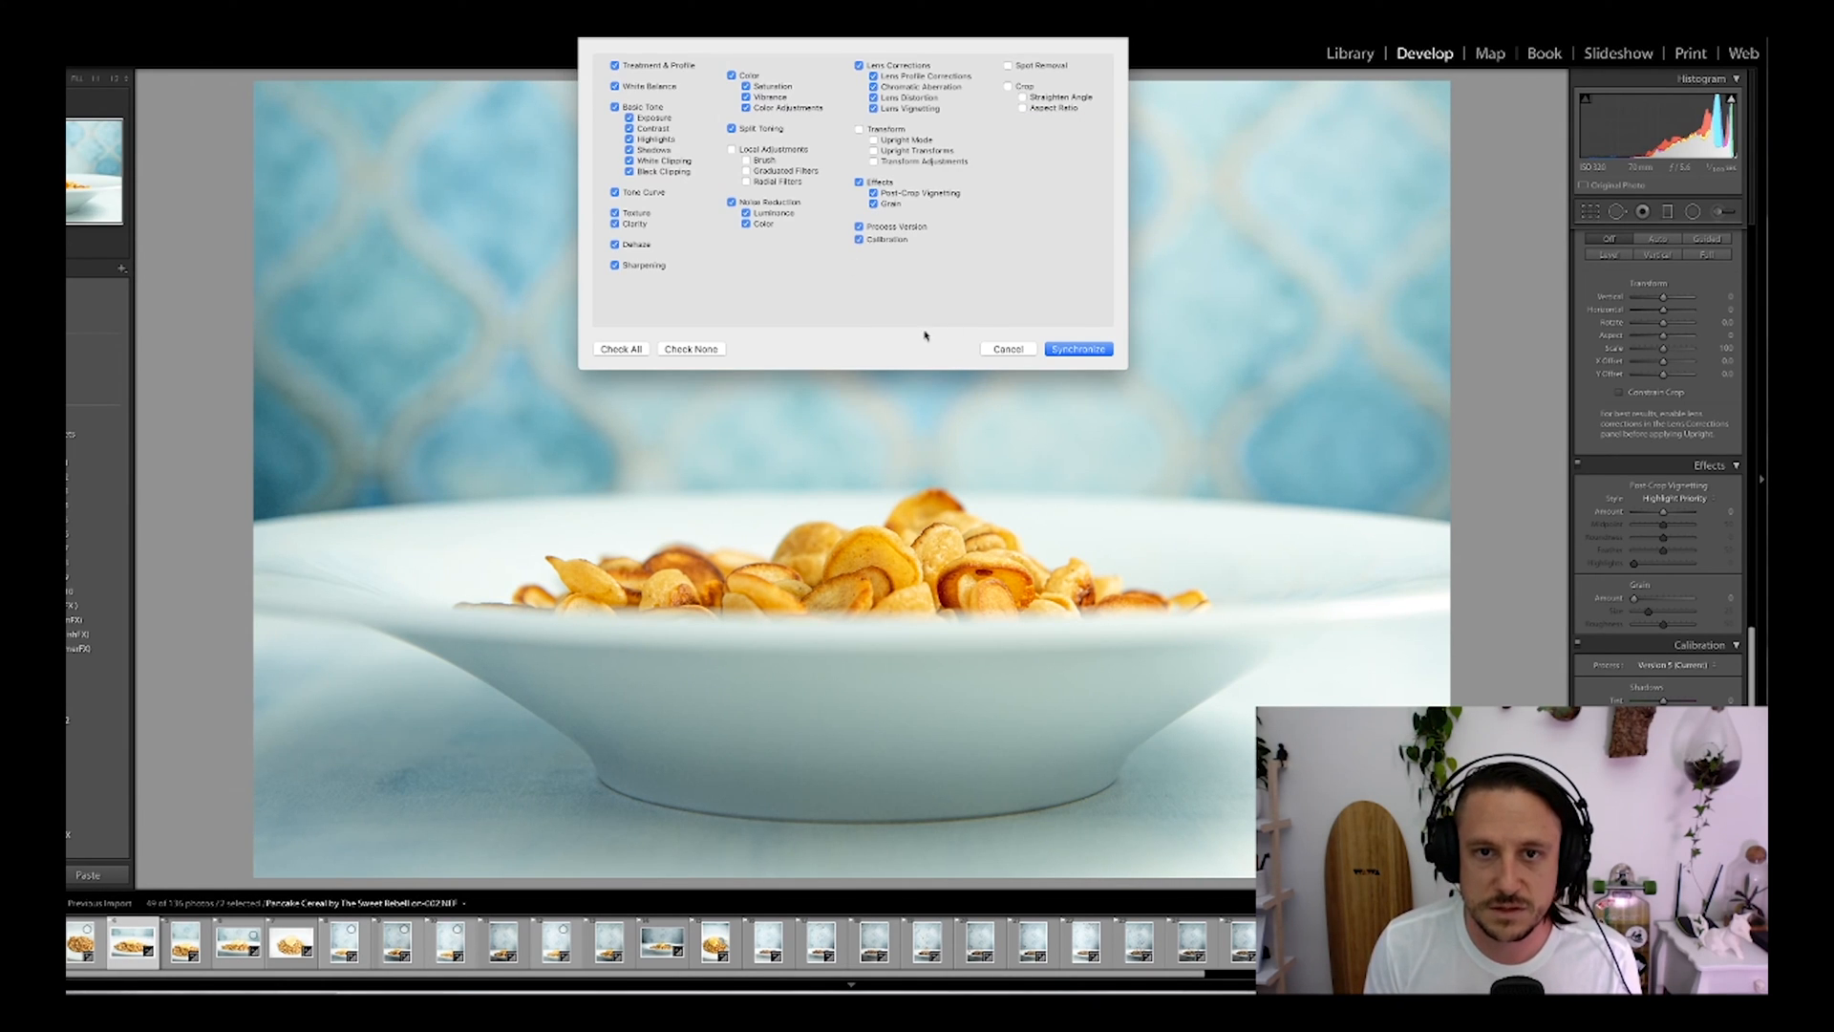
pyautogui.click(1077, 349)
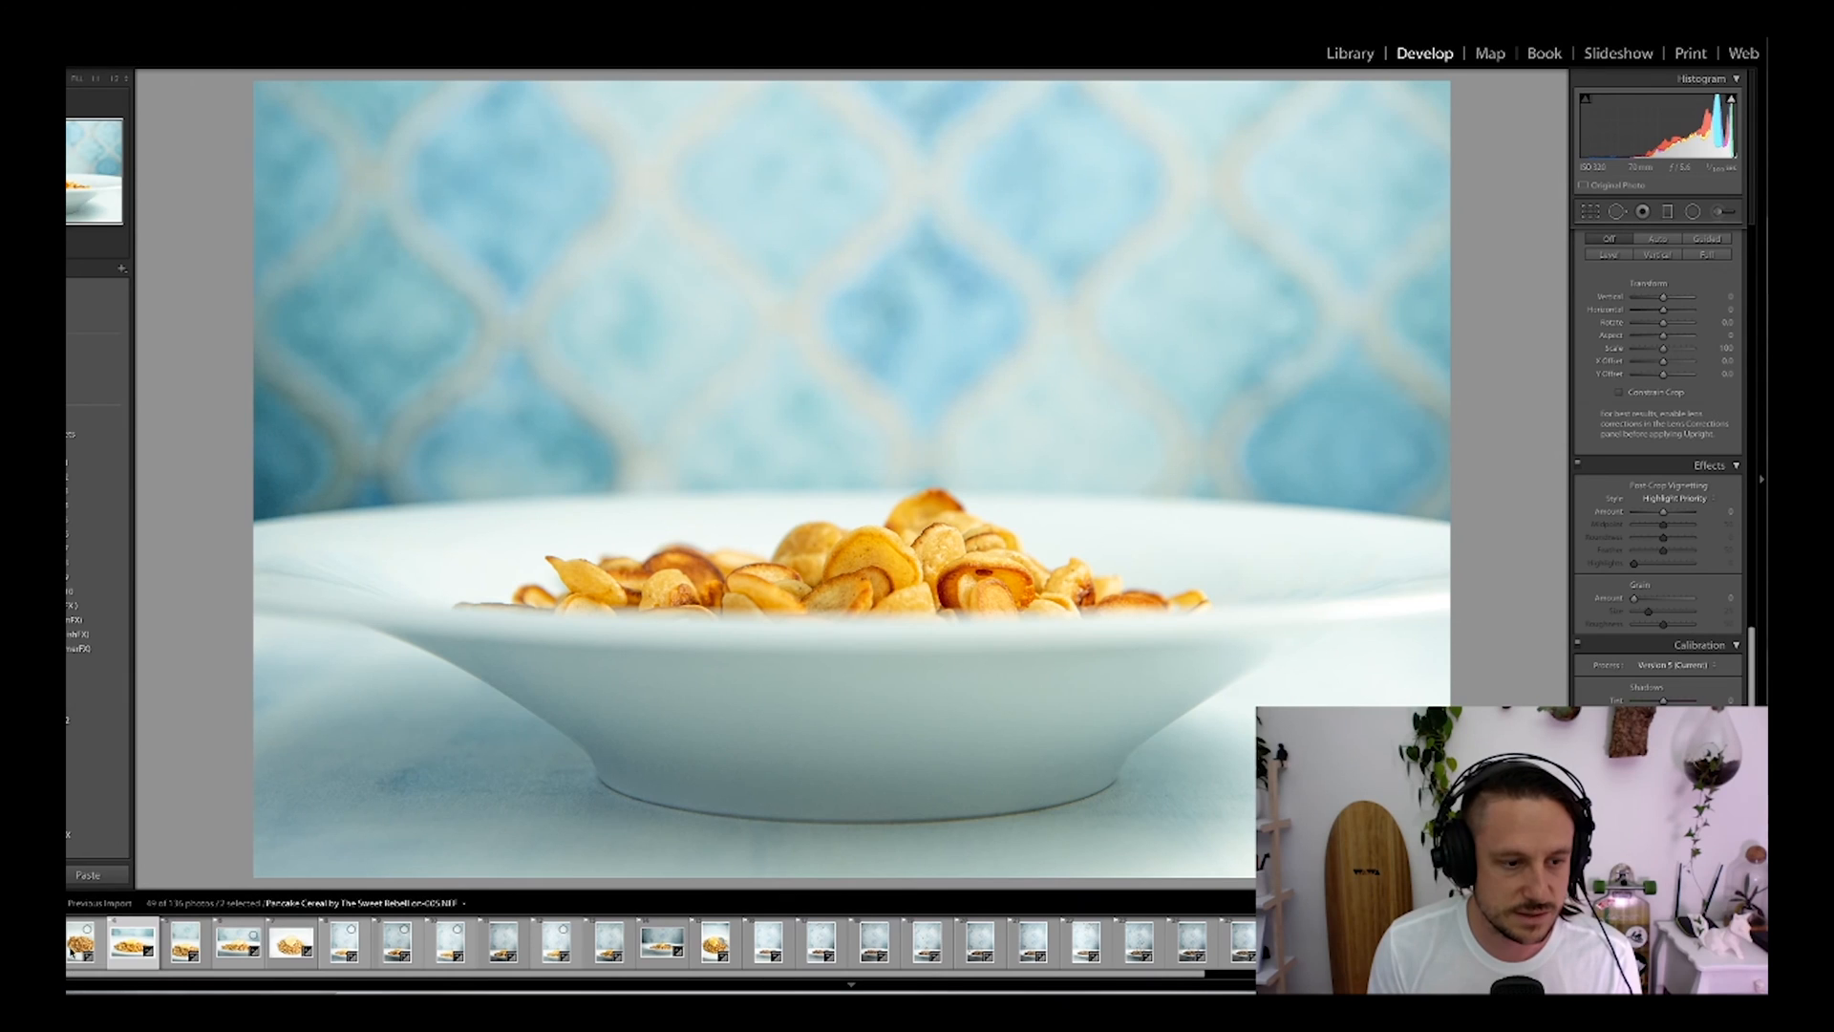
# Step: Open the landscape photo of cereal topped with butter, straighten it to an angle of -1.21 and tighten the crop slightly
pyautogui.press('Right')
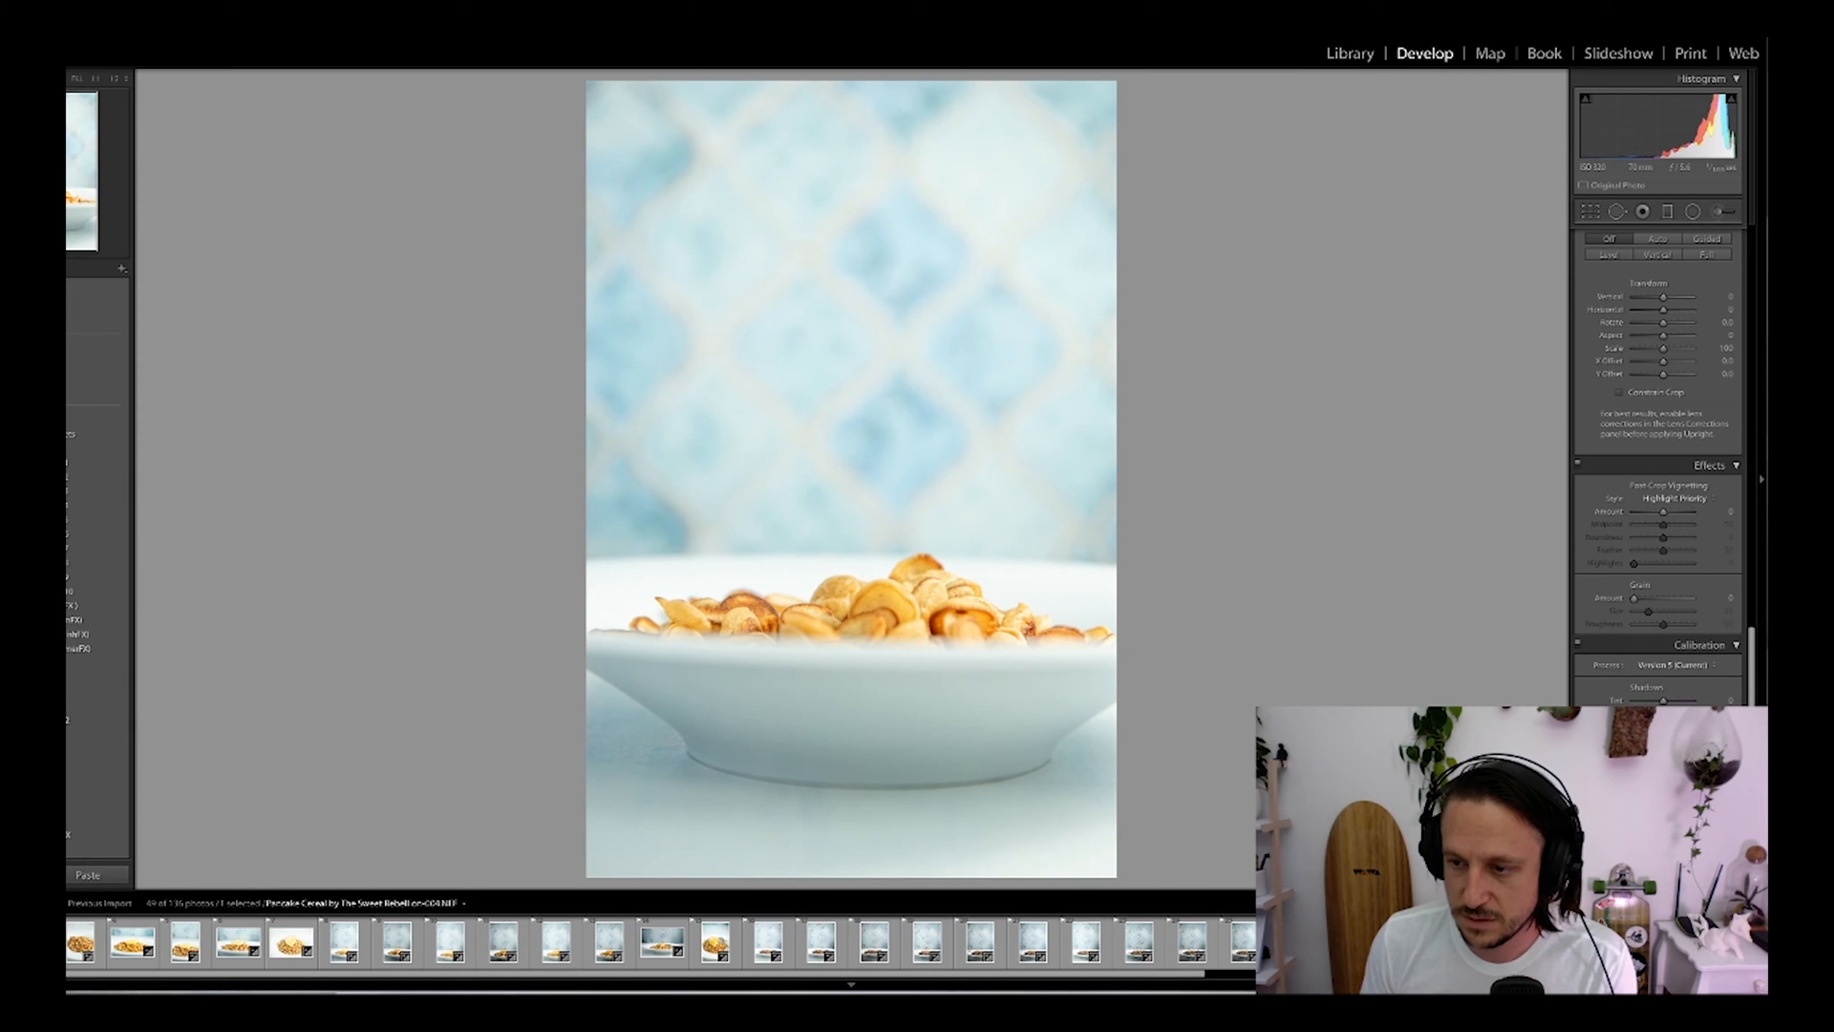
pyautogui.press('Right')
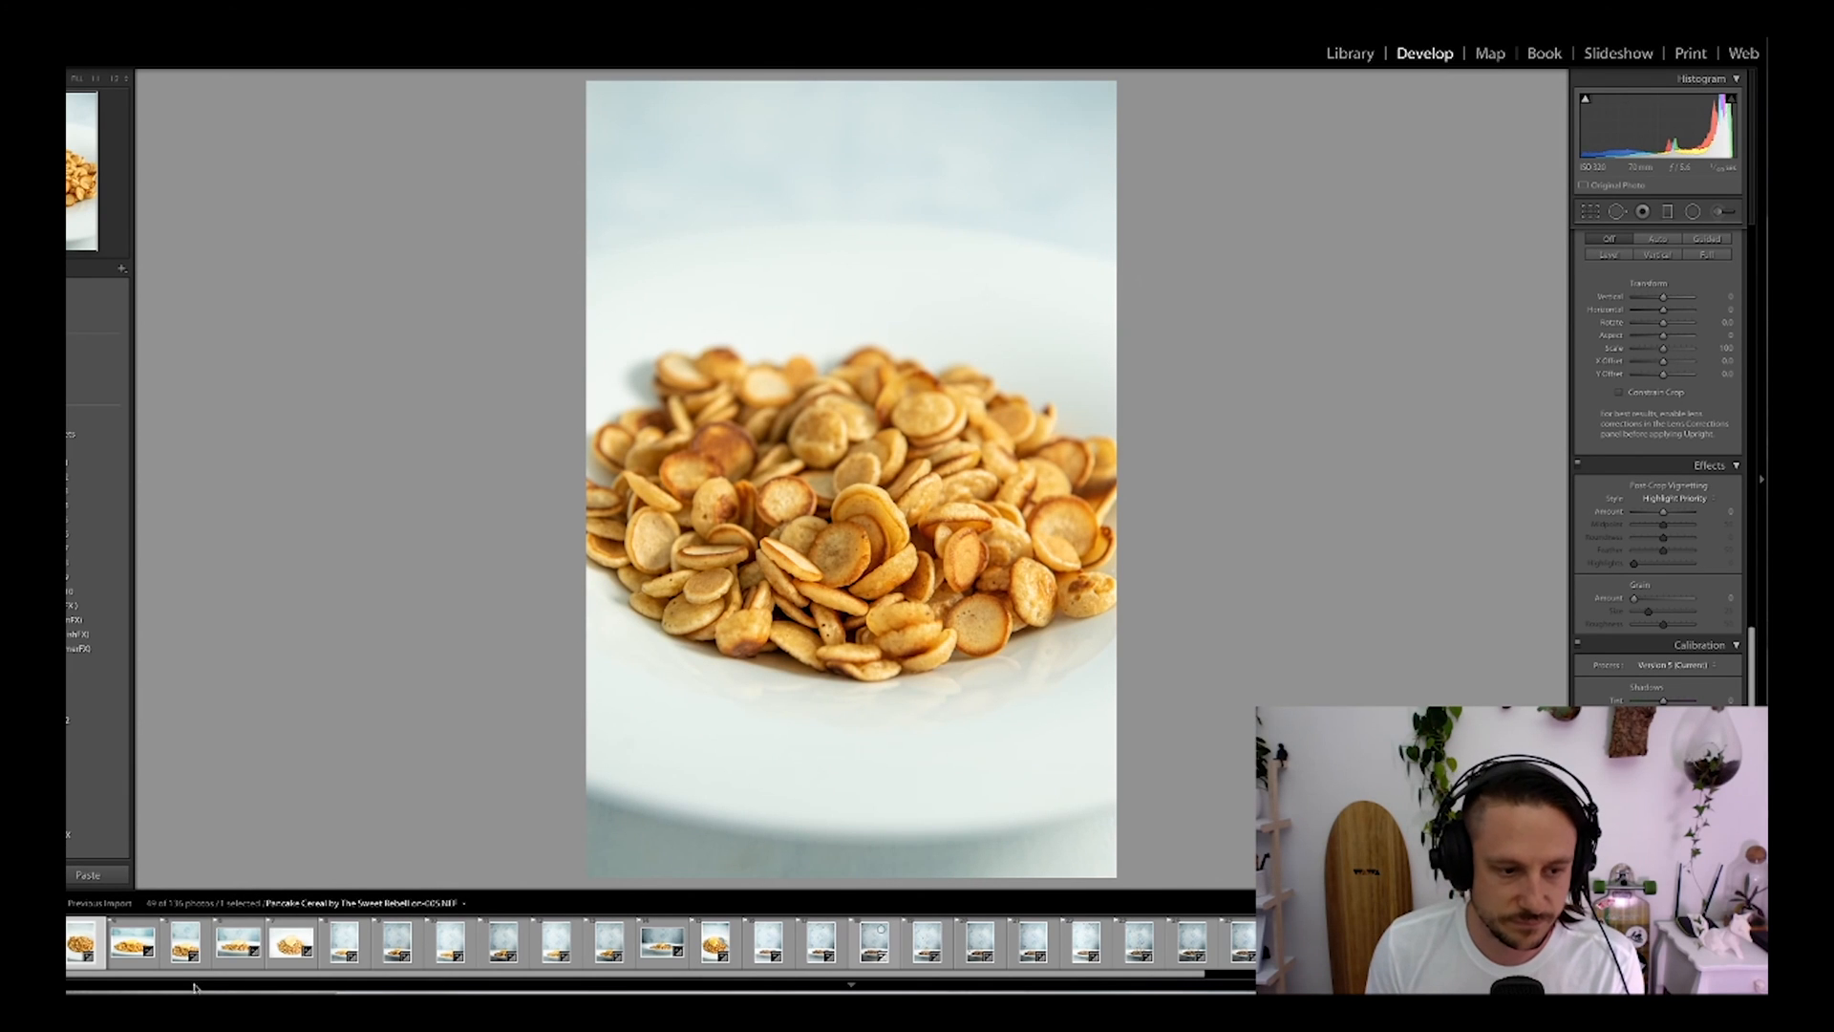
pyautogui.press('Right')
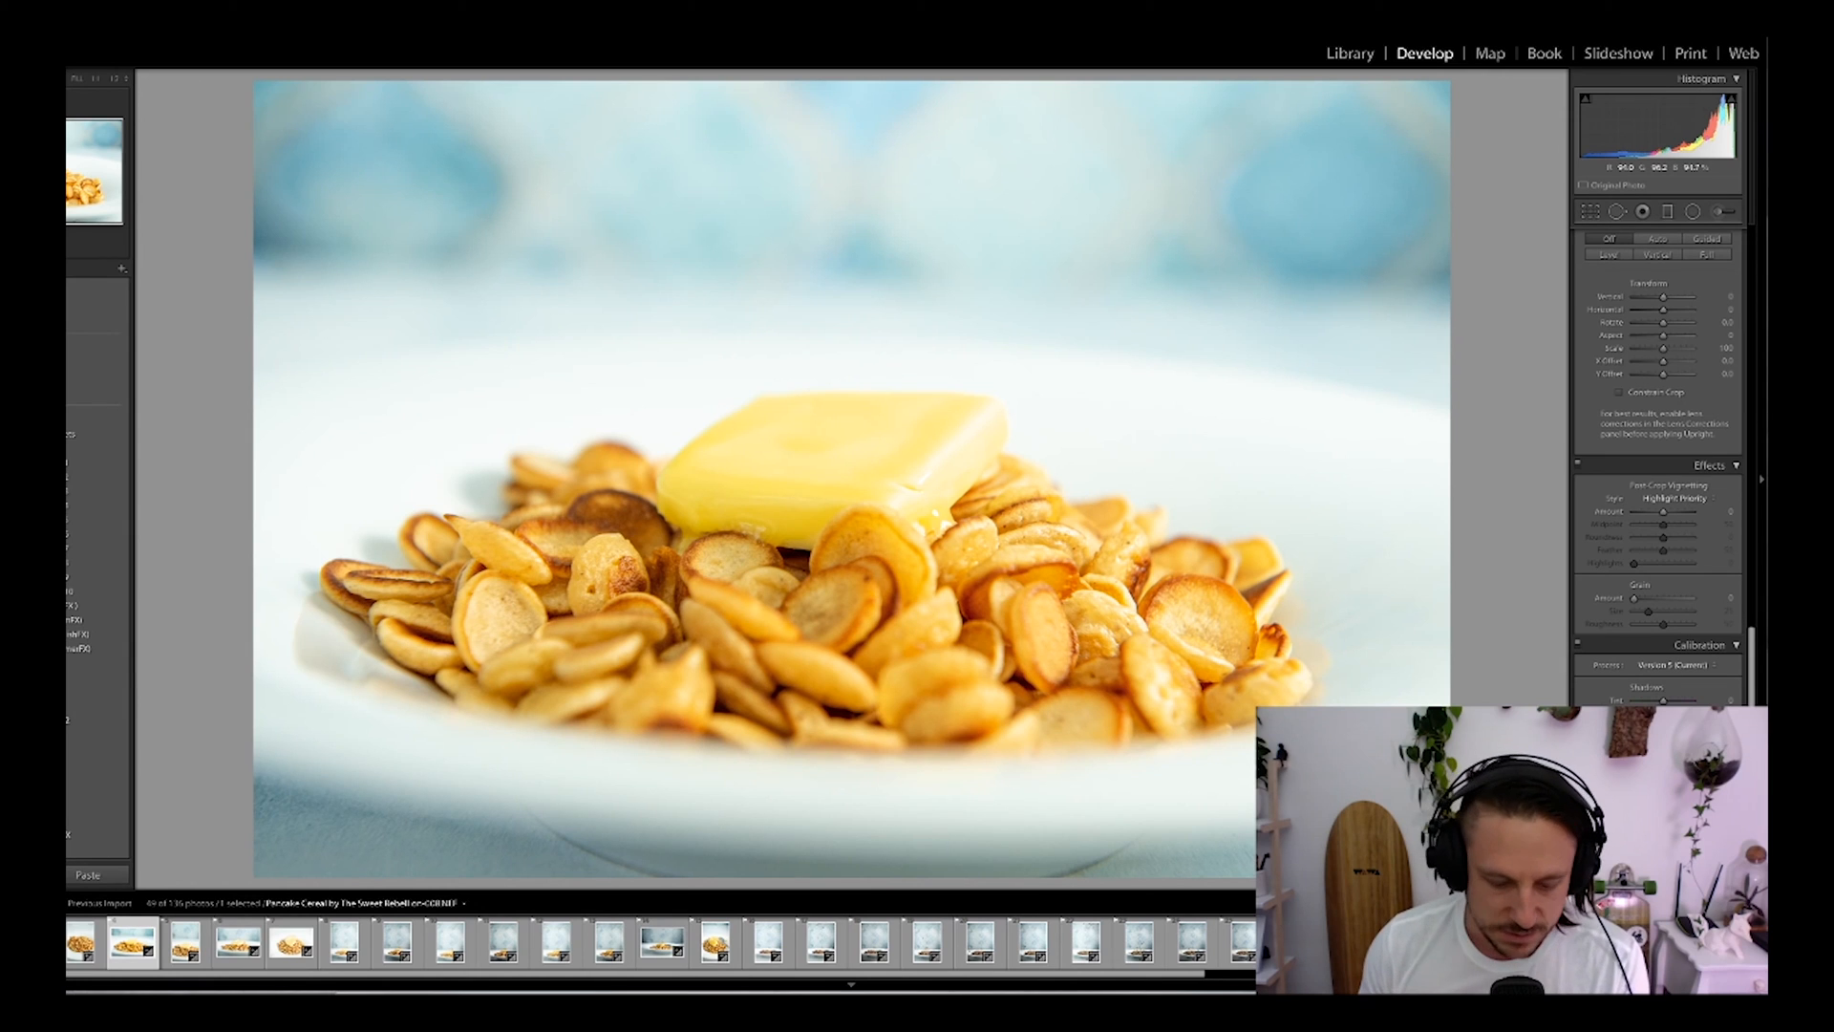
pyautogui.press('r')
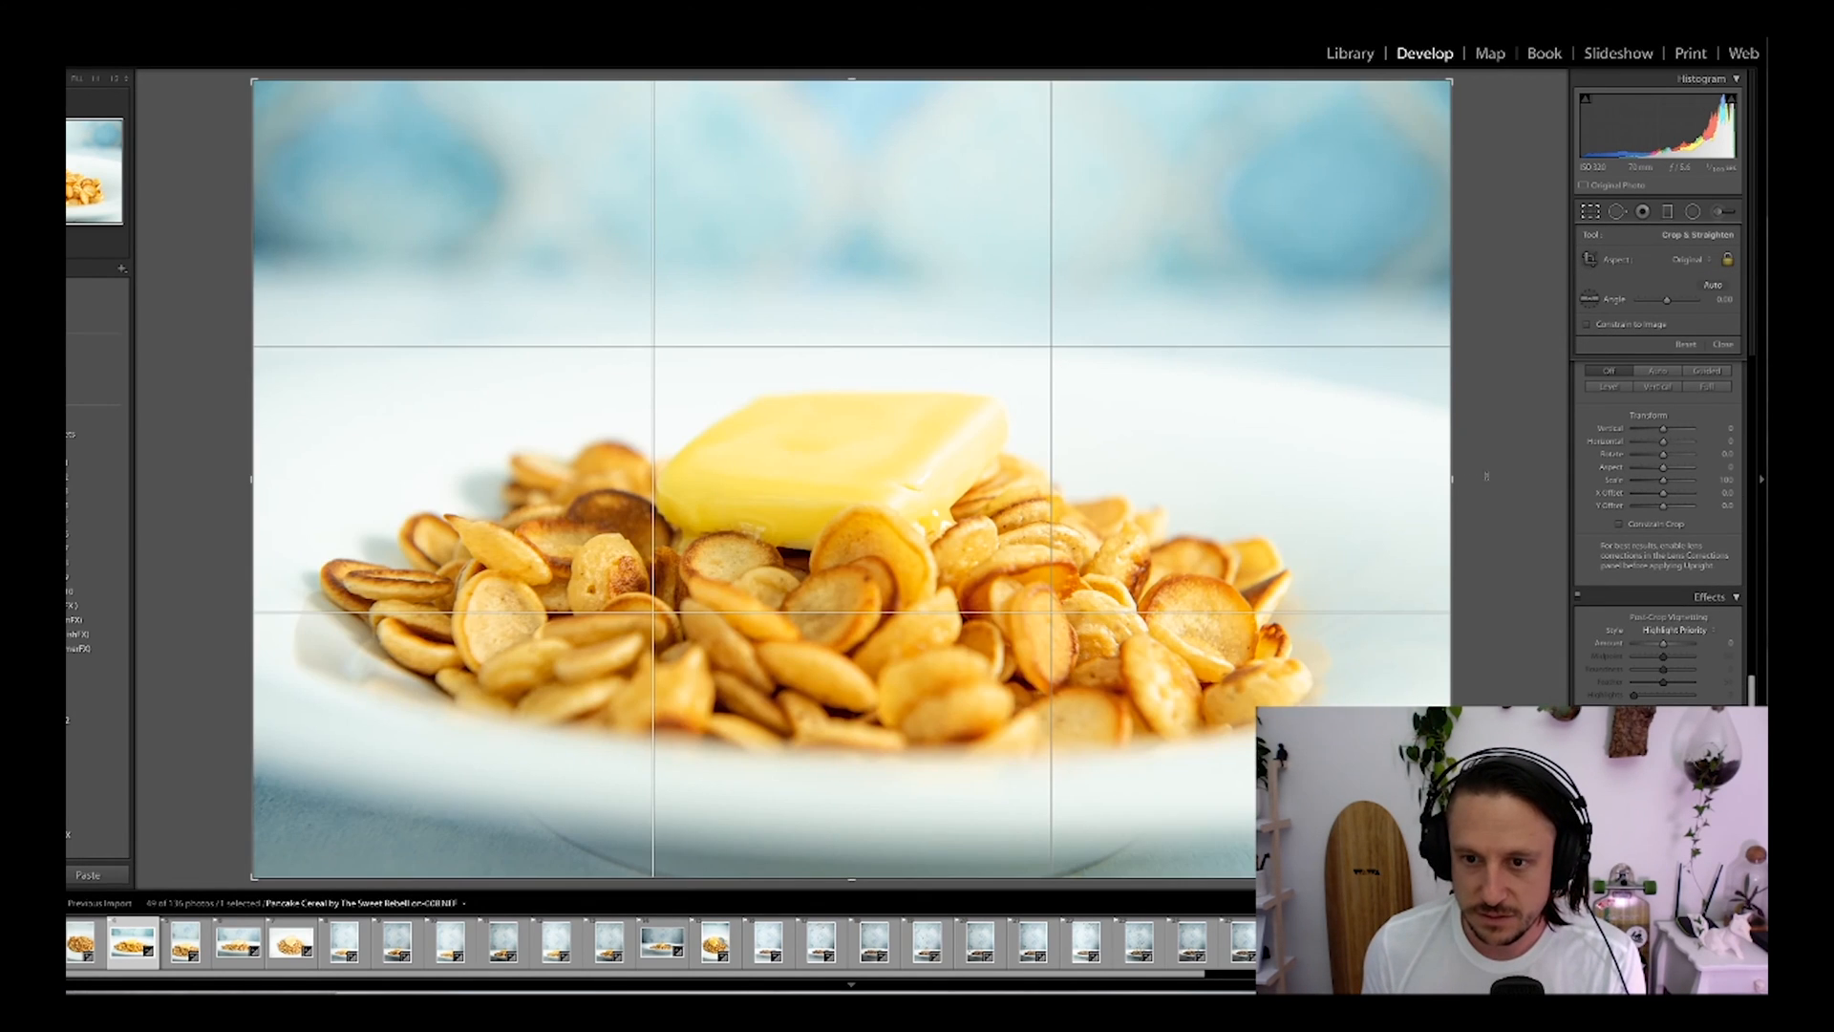
pyautogui.moveTo(1487, 476); pyautogui.dragTo(1497, 479)
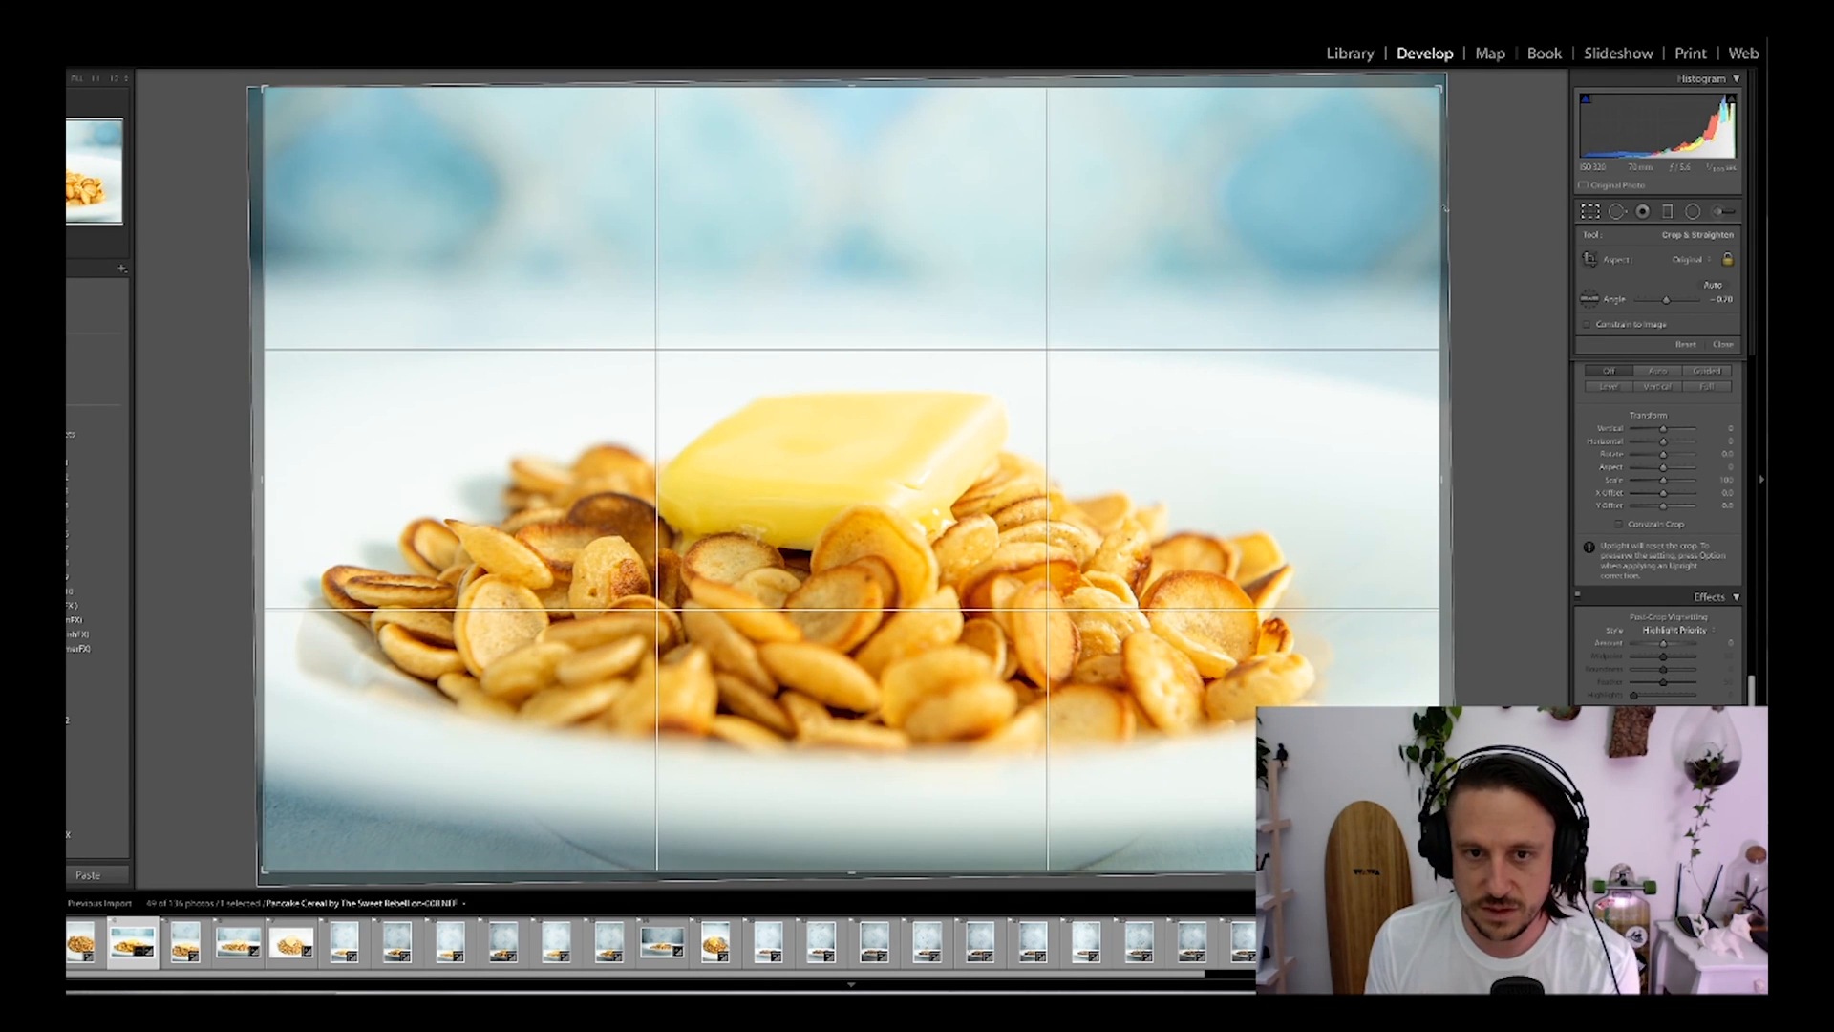
pyautogui.press('Return')
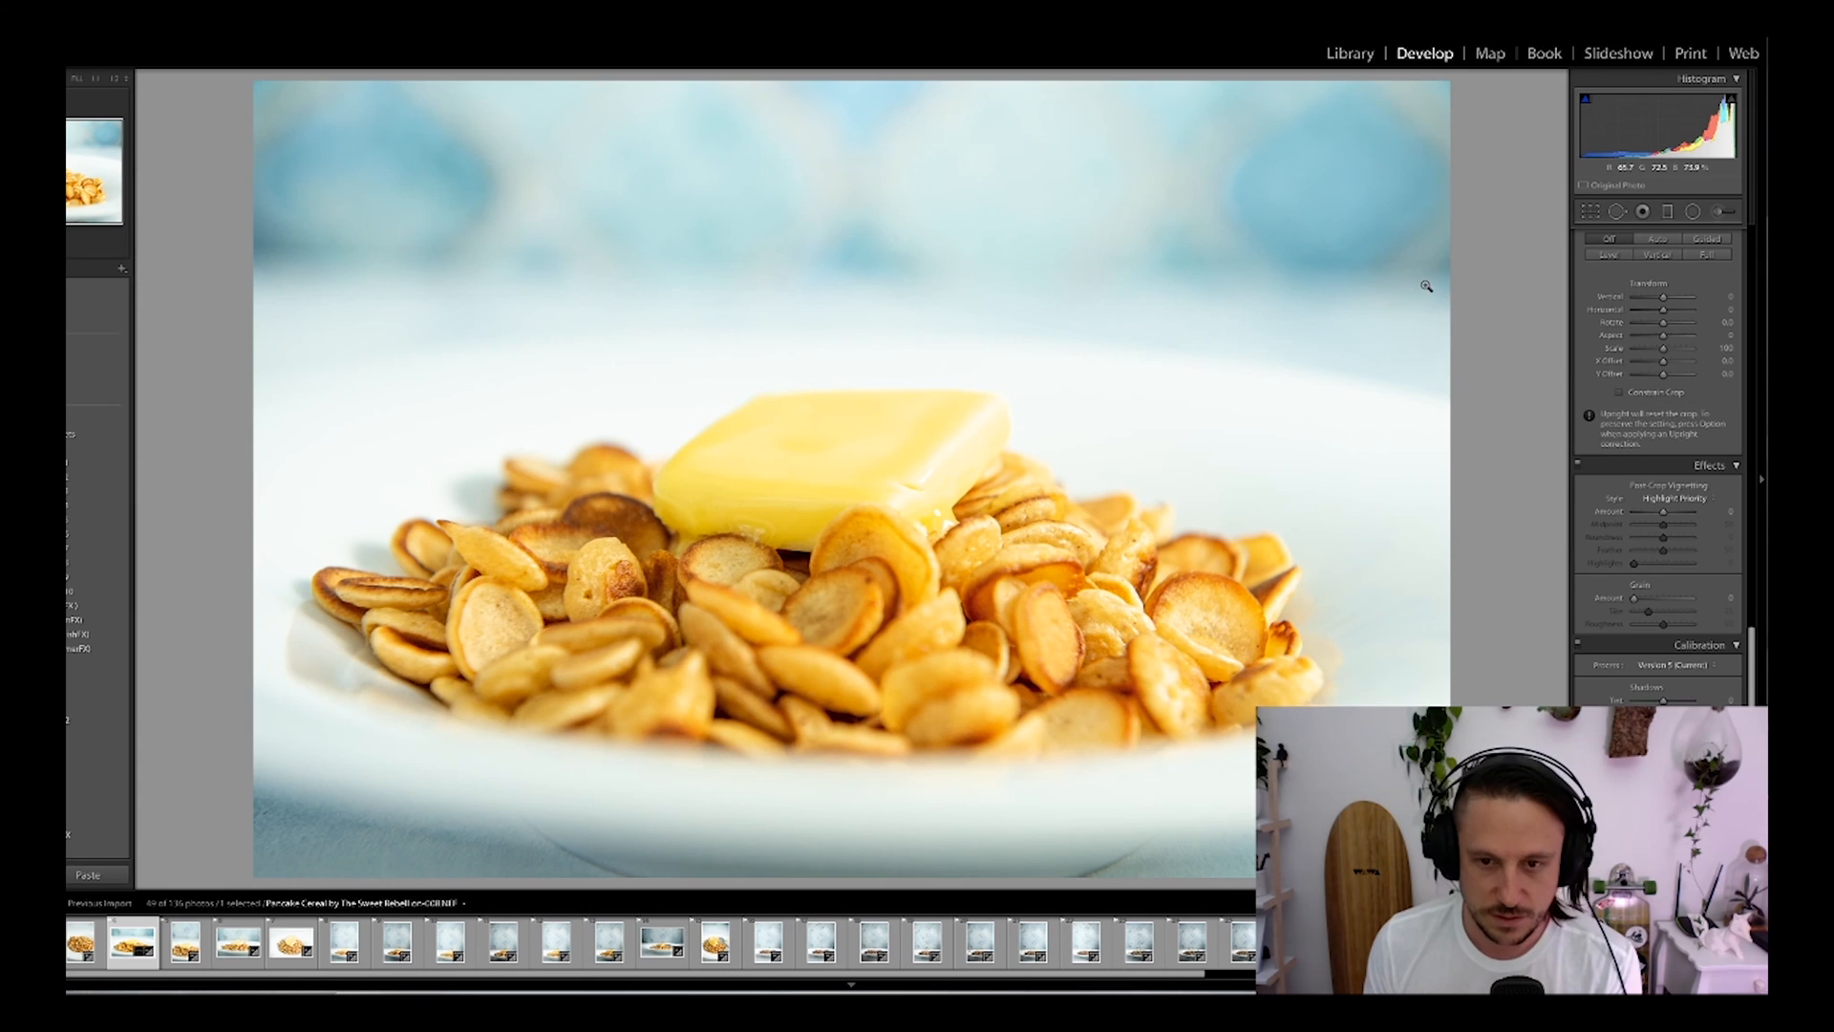
pyautogui.press('r')
pyautogui.moveTo(1467, 243); pyautogui.dragTo(1481, 221)
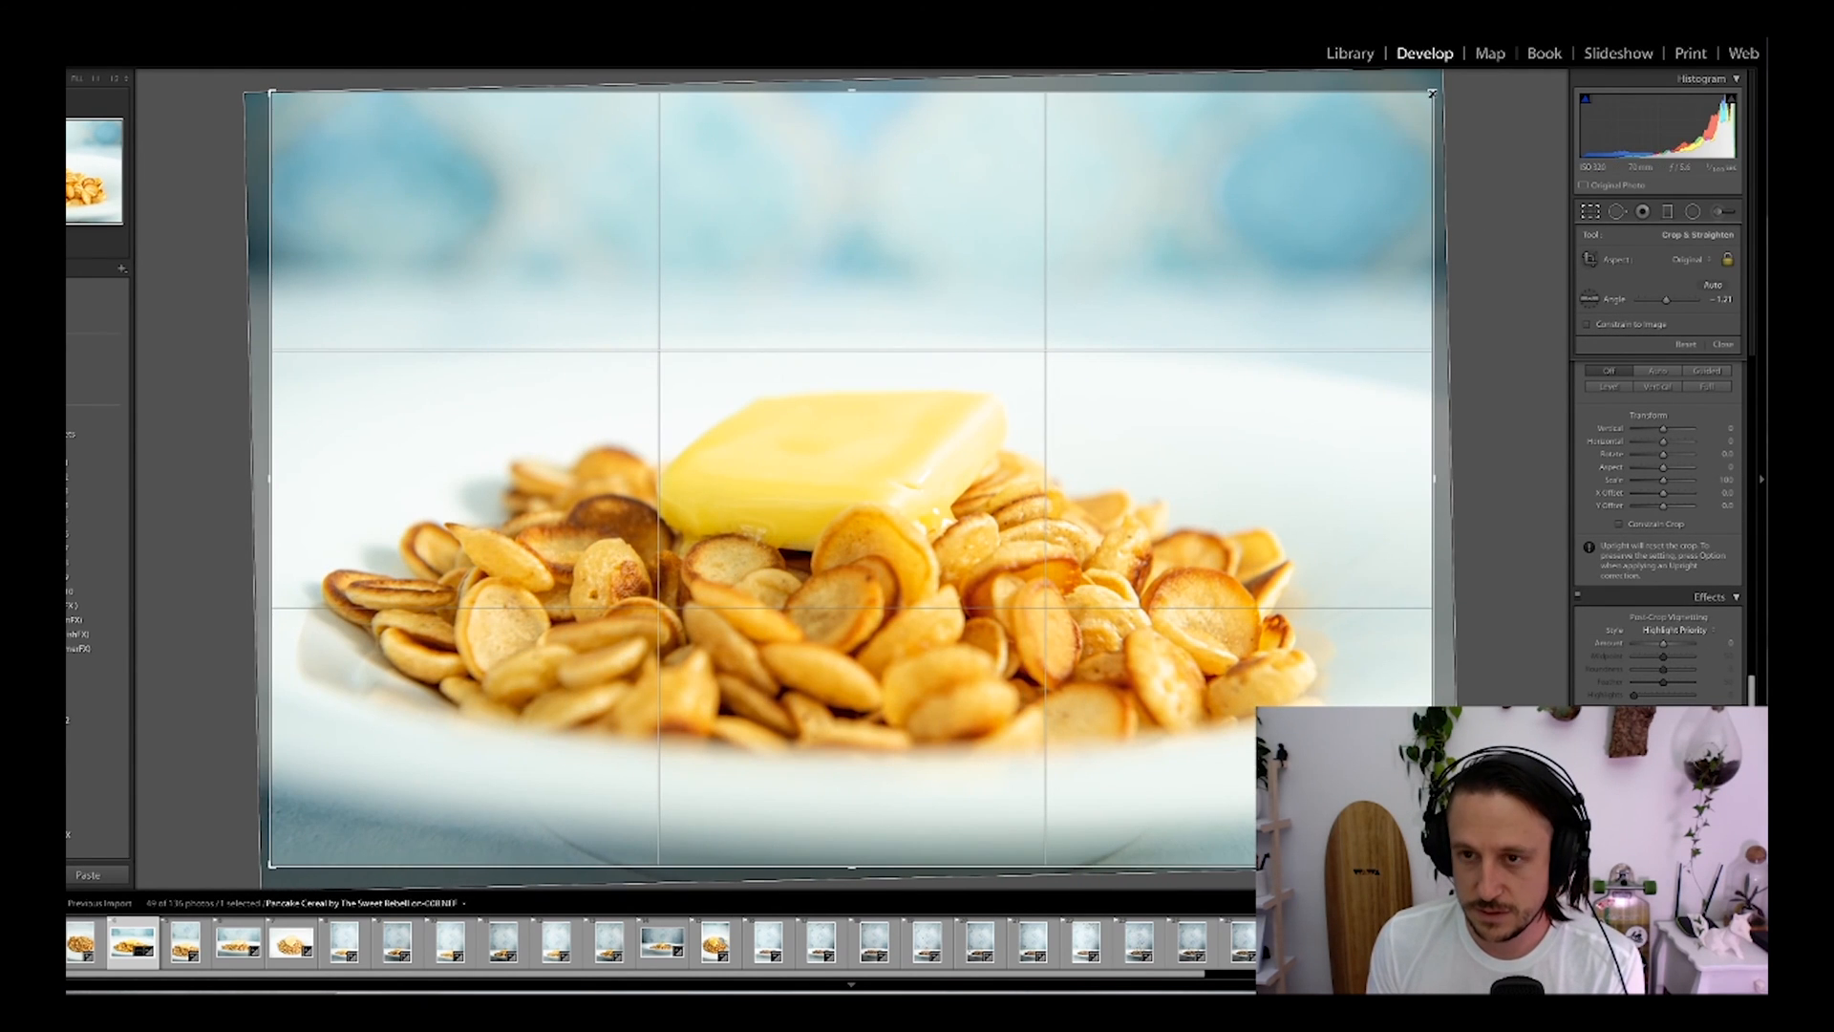
pyautogui.moveTo(1432, 93); pyautogui.dragTo(1422, 99)
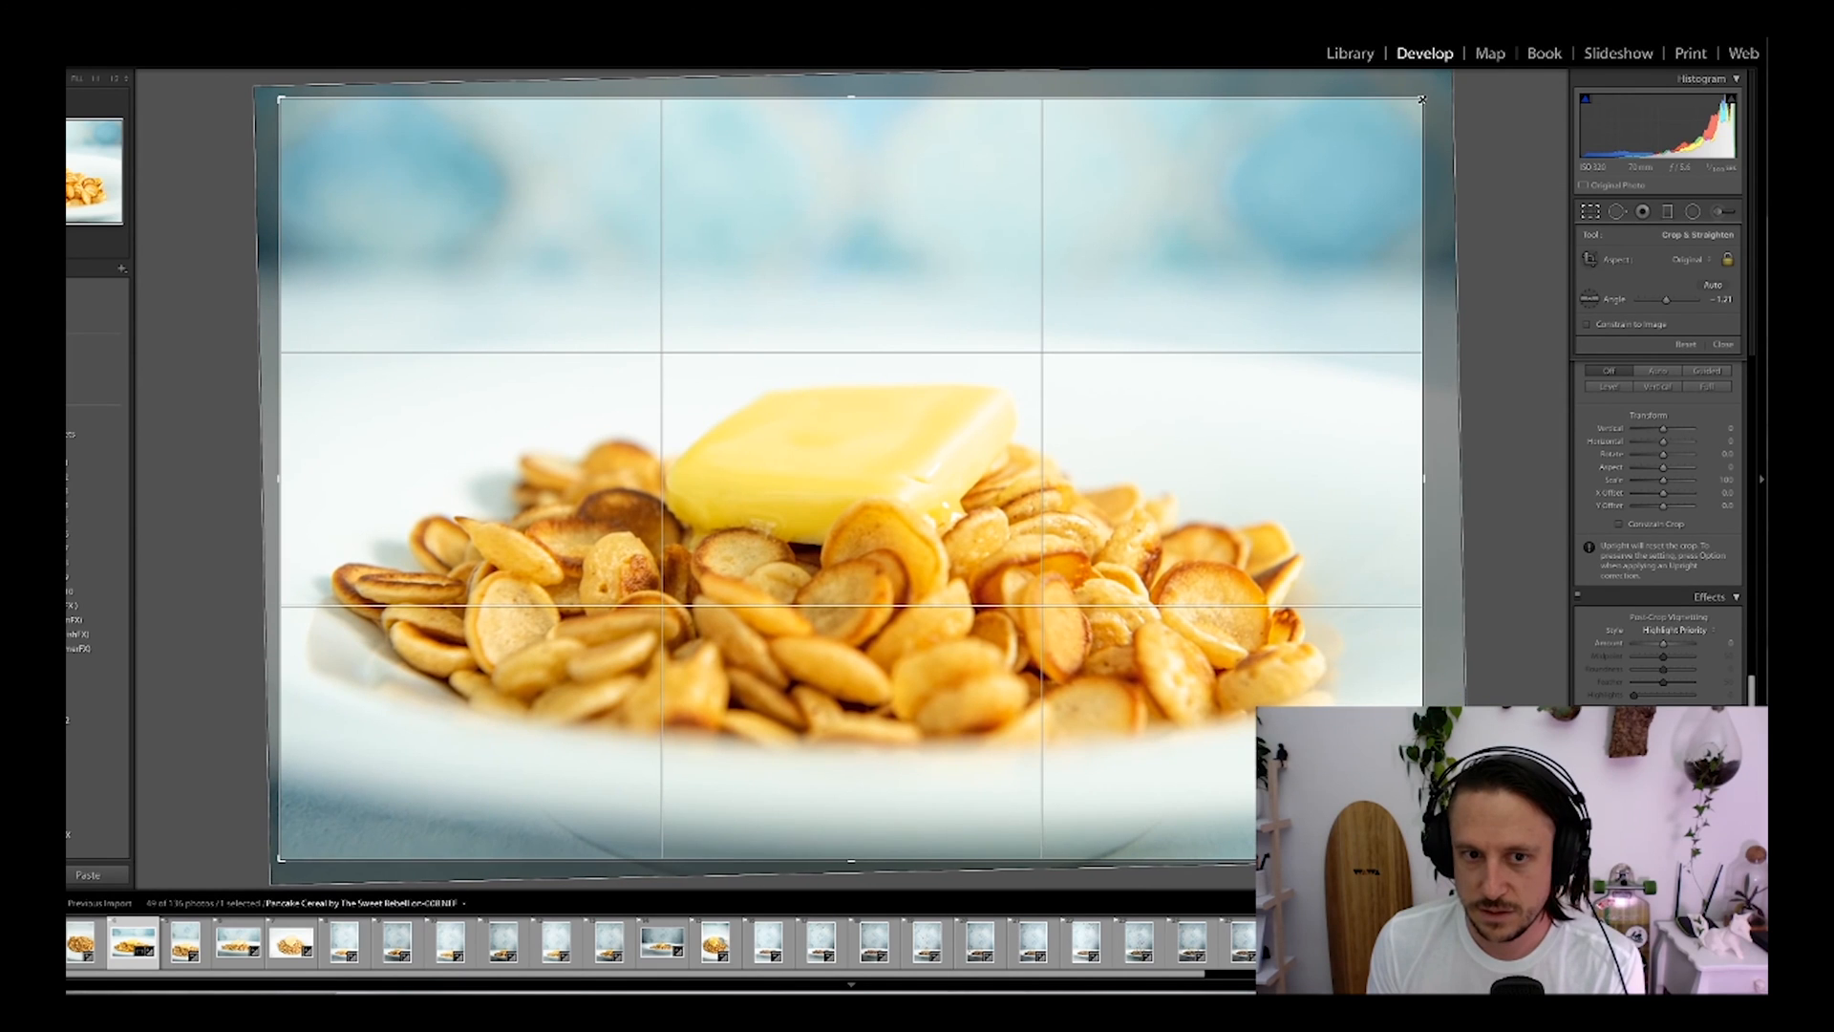
pyautogui.press('Return')
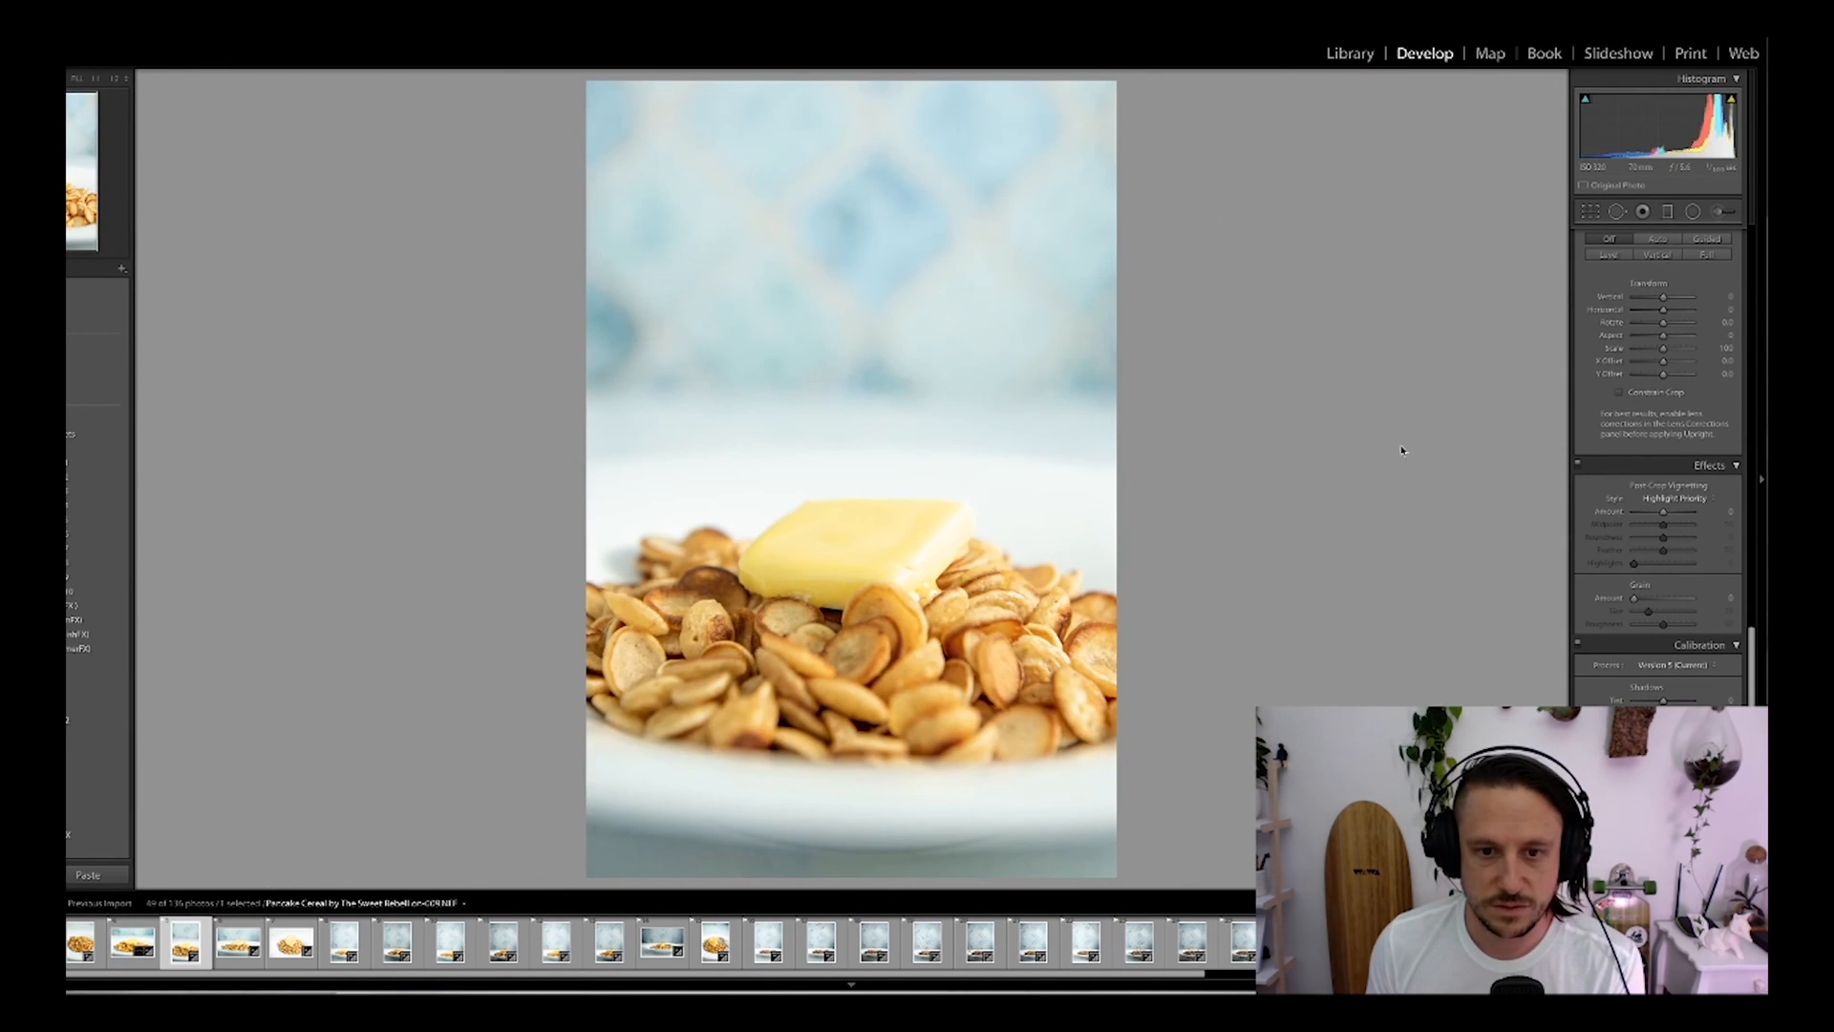
# Step: Return to the landscape butter photo, extend the selection through the rest of the filmstrip and synchronize its settings to those photos
pyautogui.press('Left')
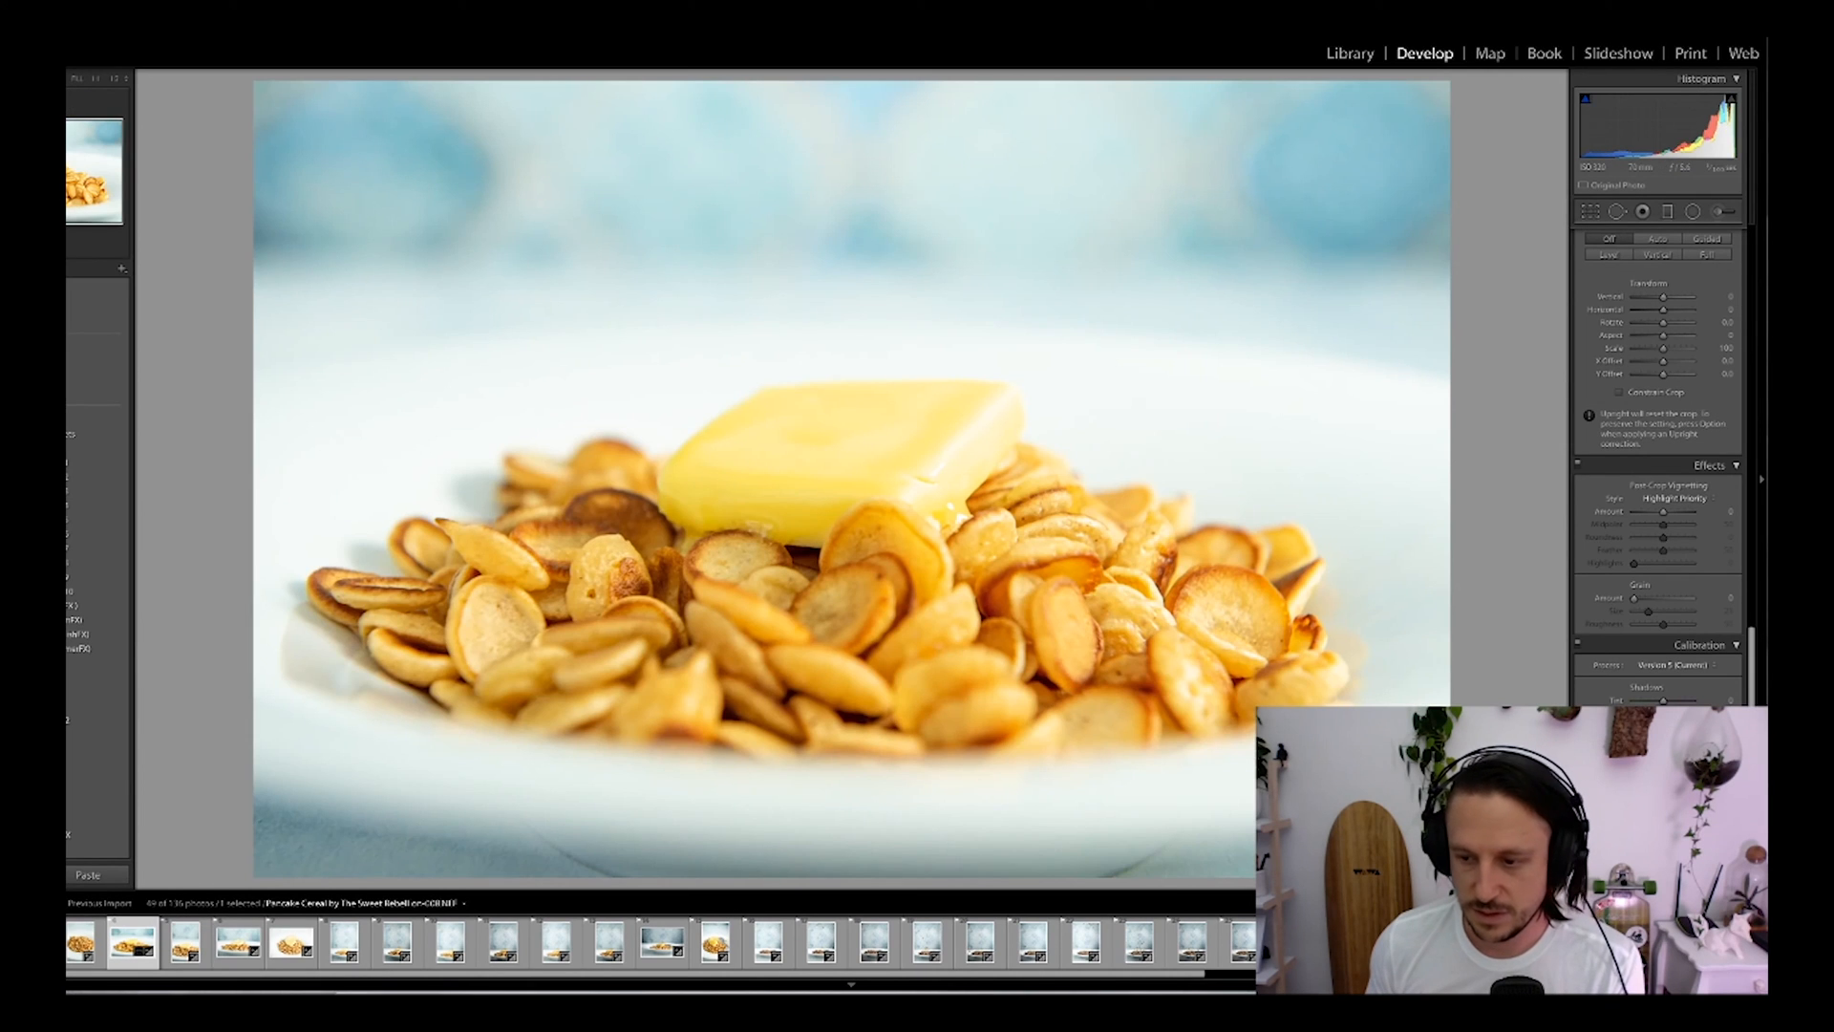
pyautogui.moveTo(1145, 974); pyautogui.dragTo(1363, 974)
pyautogui.hscroll(2, 1687, 943)
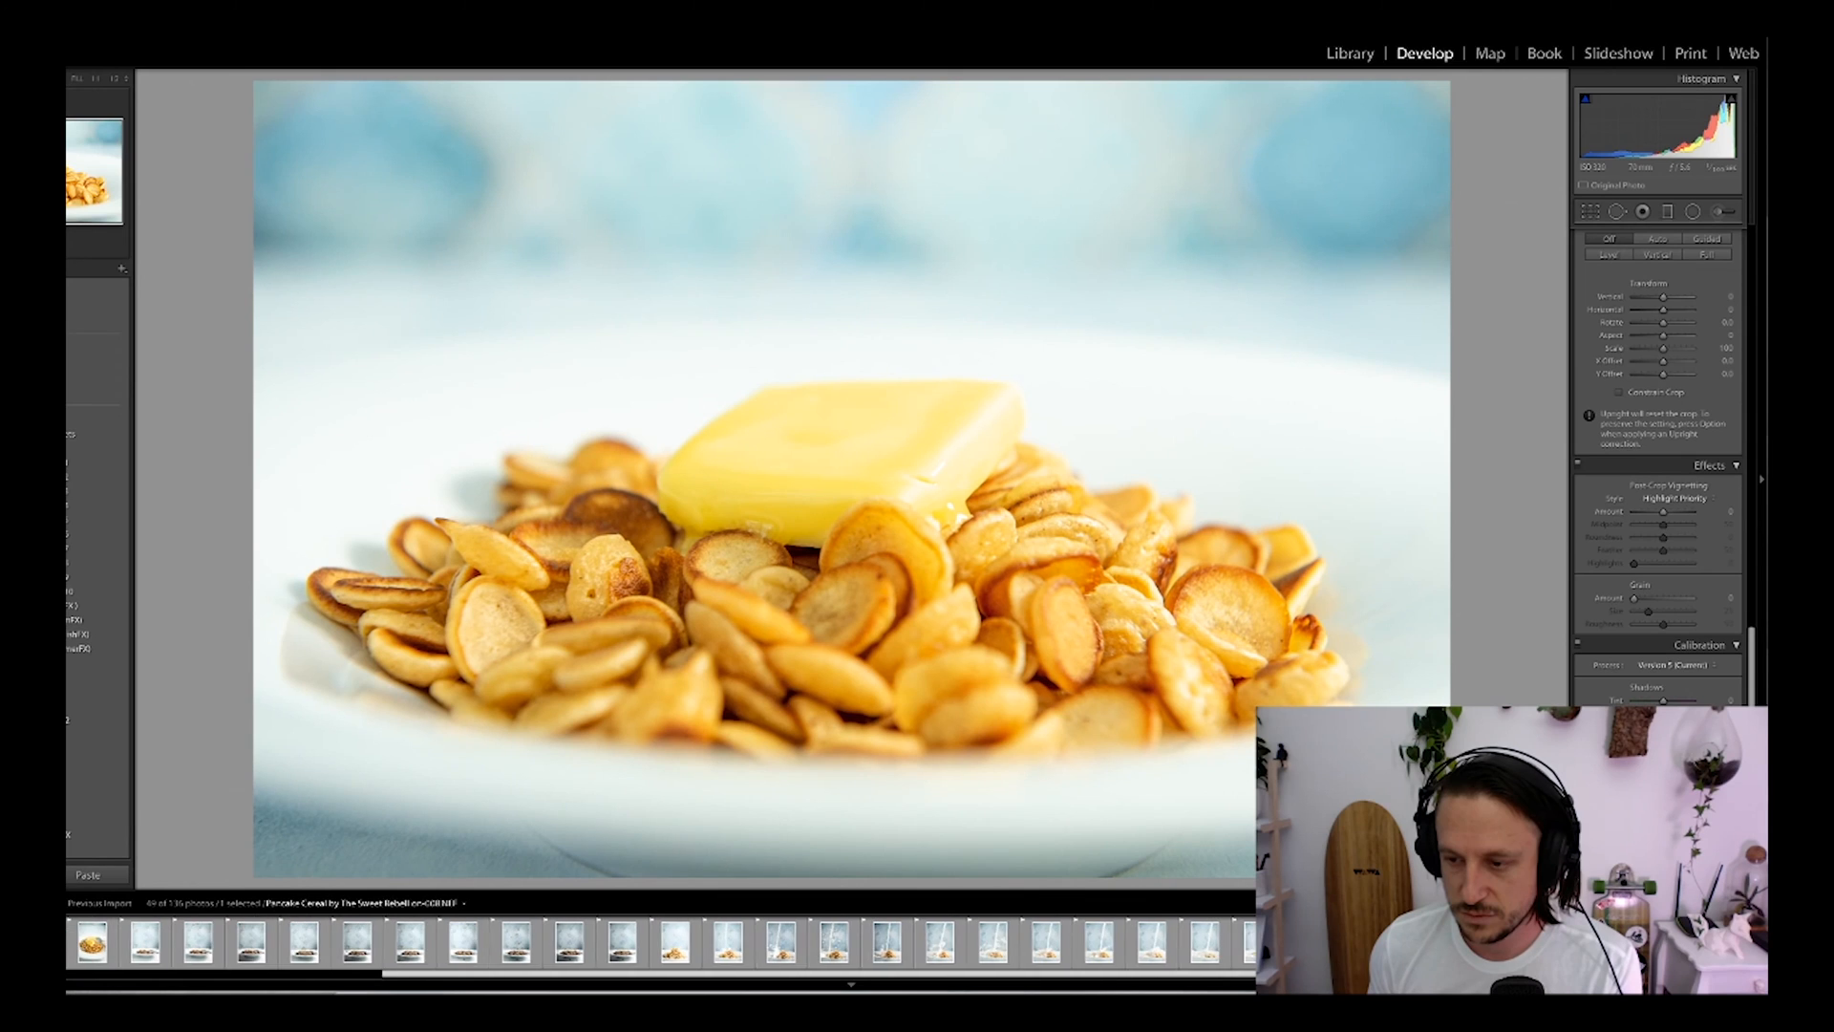
pyautogui.keyDown('shift'); pyautogui.click(1687, 943); pyautogui.keyUp('shift')
pyautogui.press('super+shift+s')
pyautogui.press('Return')
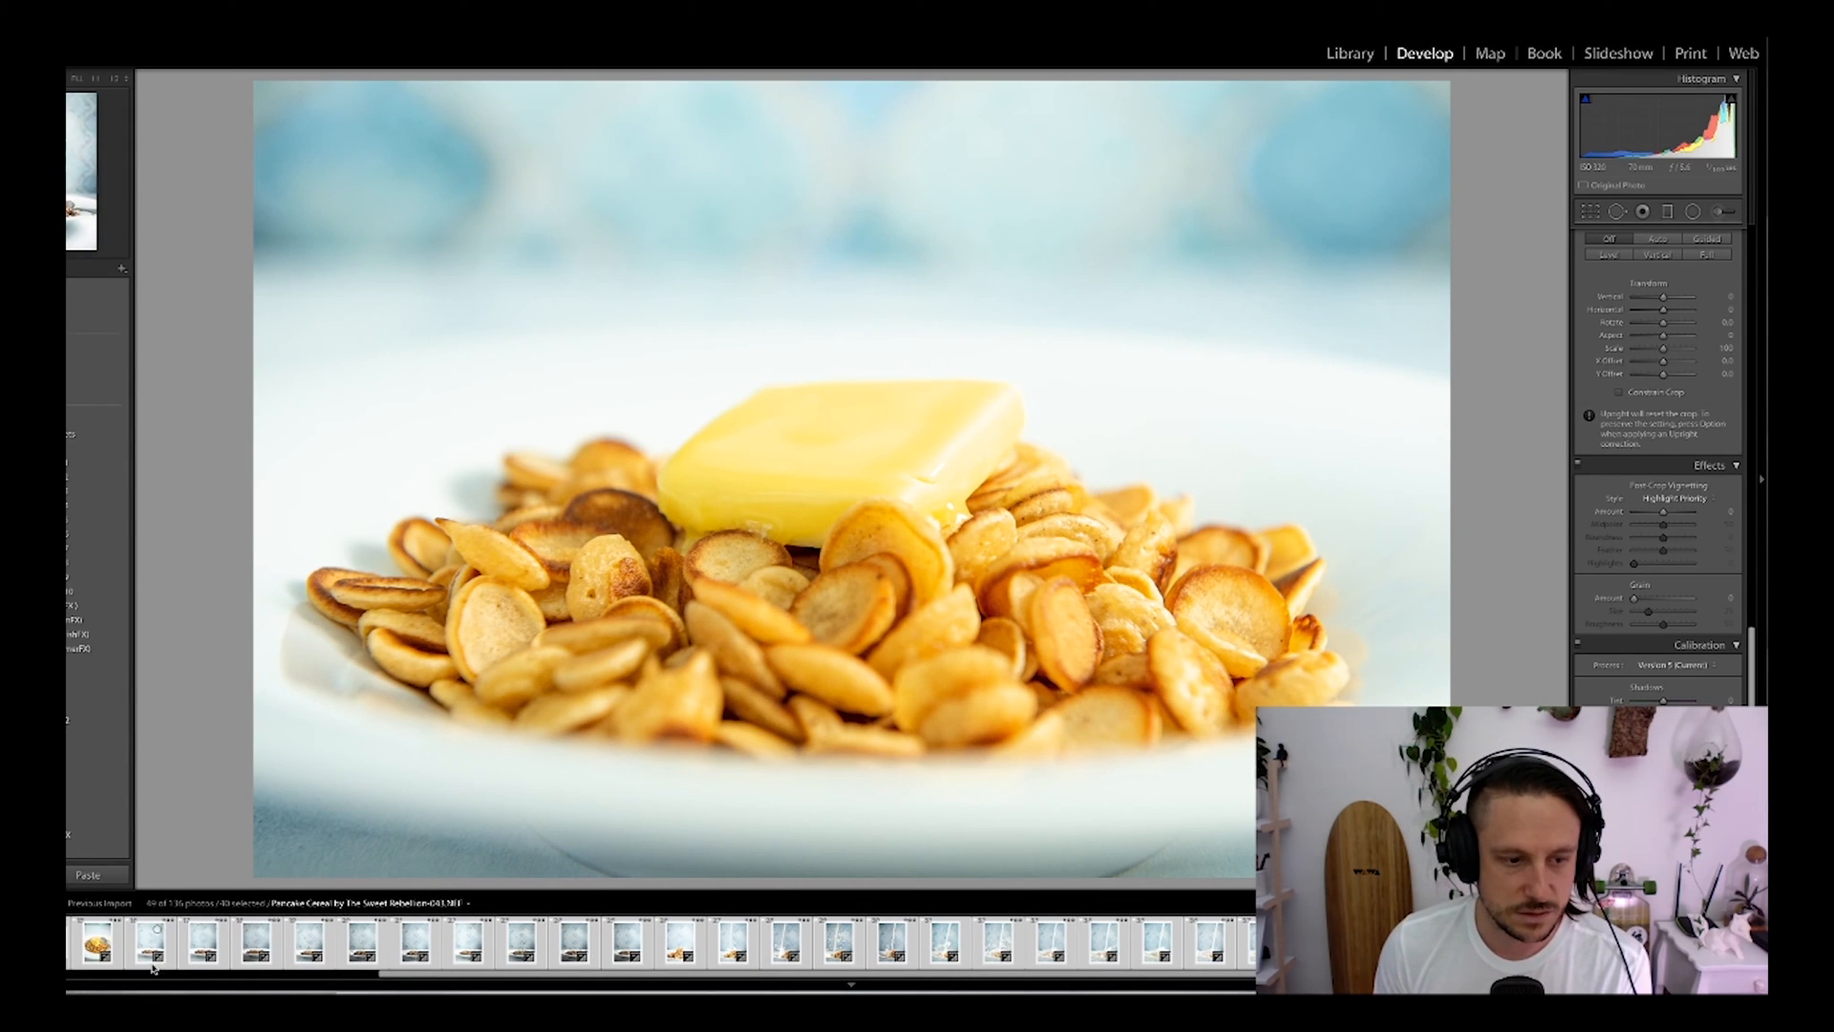
# Step: On the portrait tiled-background photo of the bowl with a spoon, set contrast to +9, vibrance to +17 and saturation to +5
pyautogui.click(172, 949)
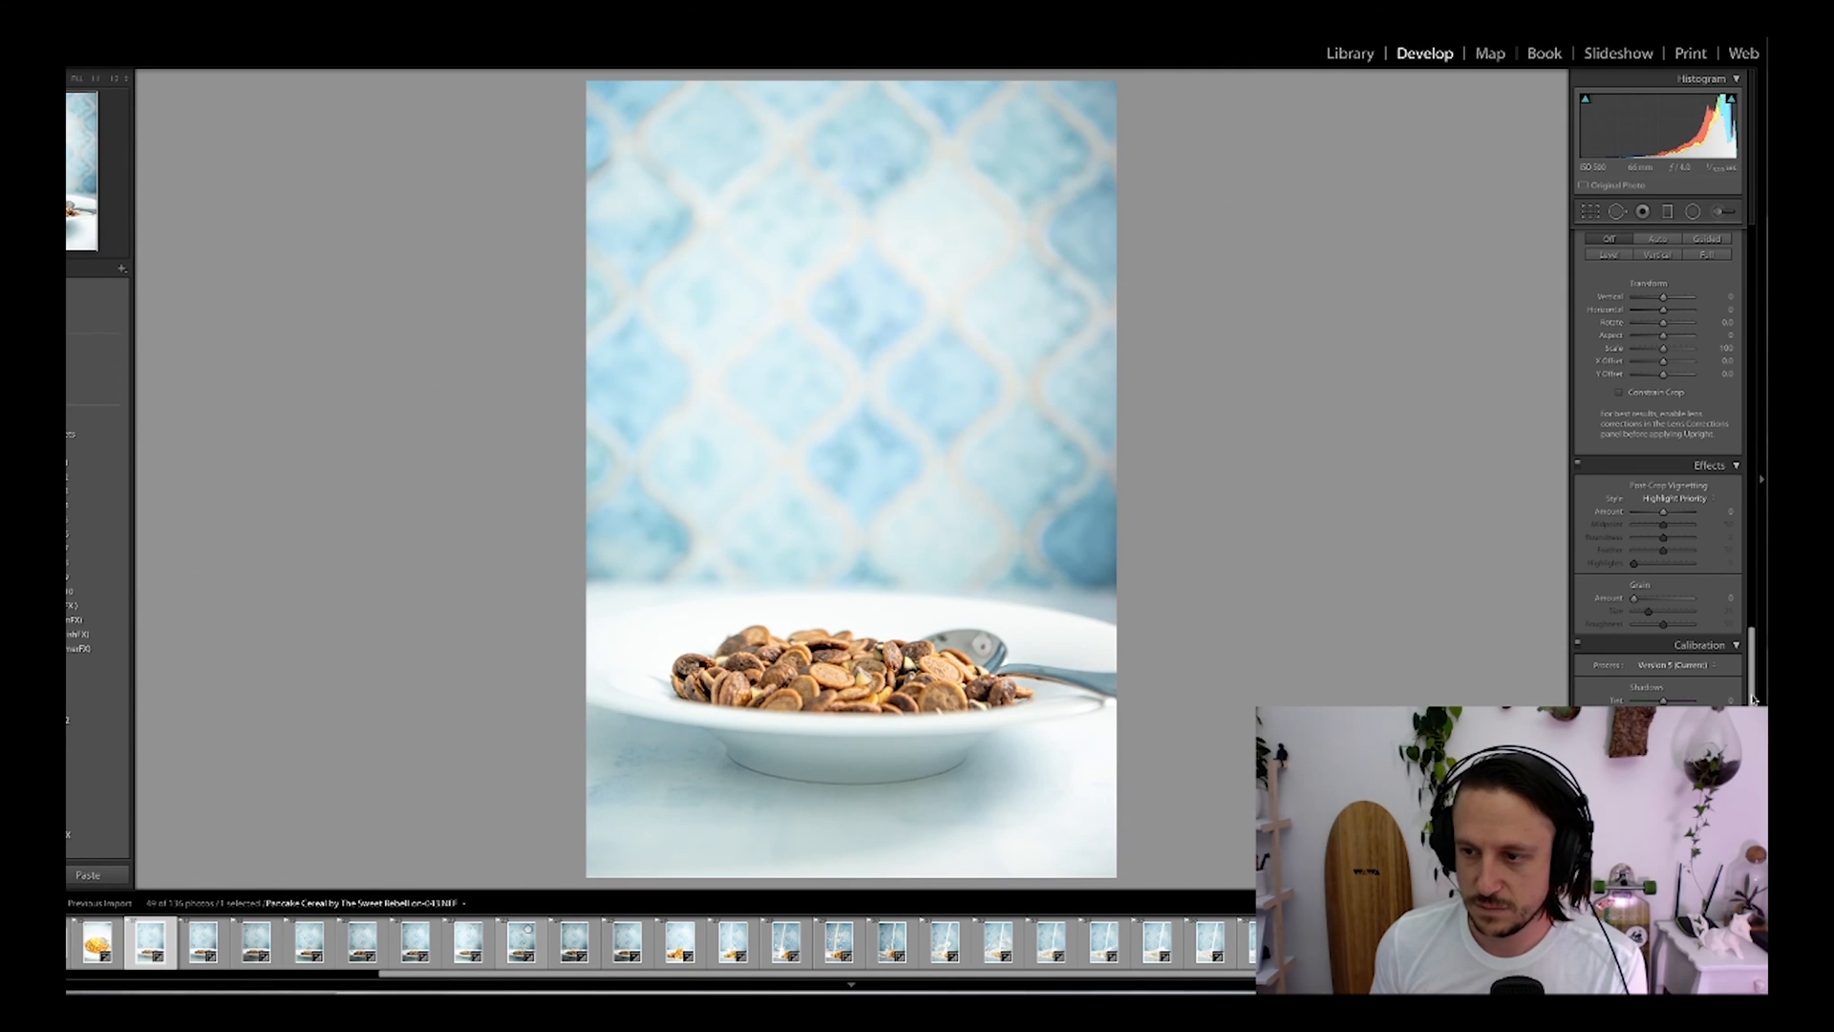
pyautogui.scroll(15, 1751, 700)
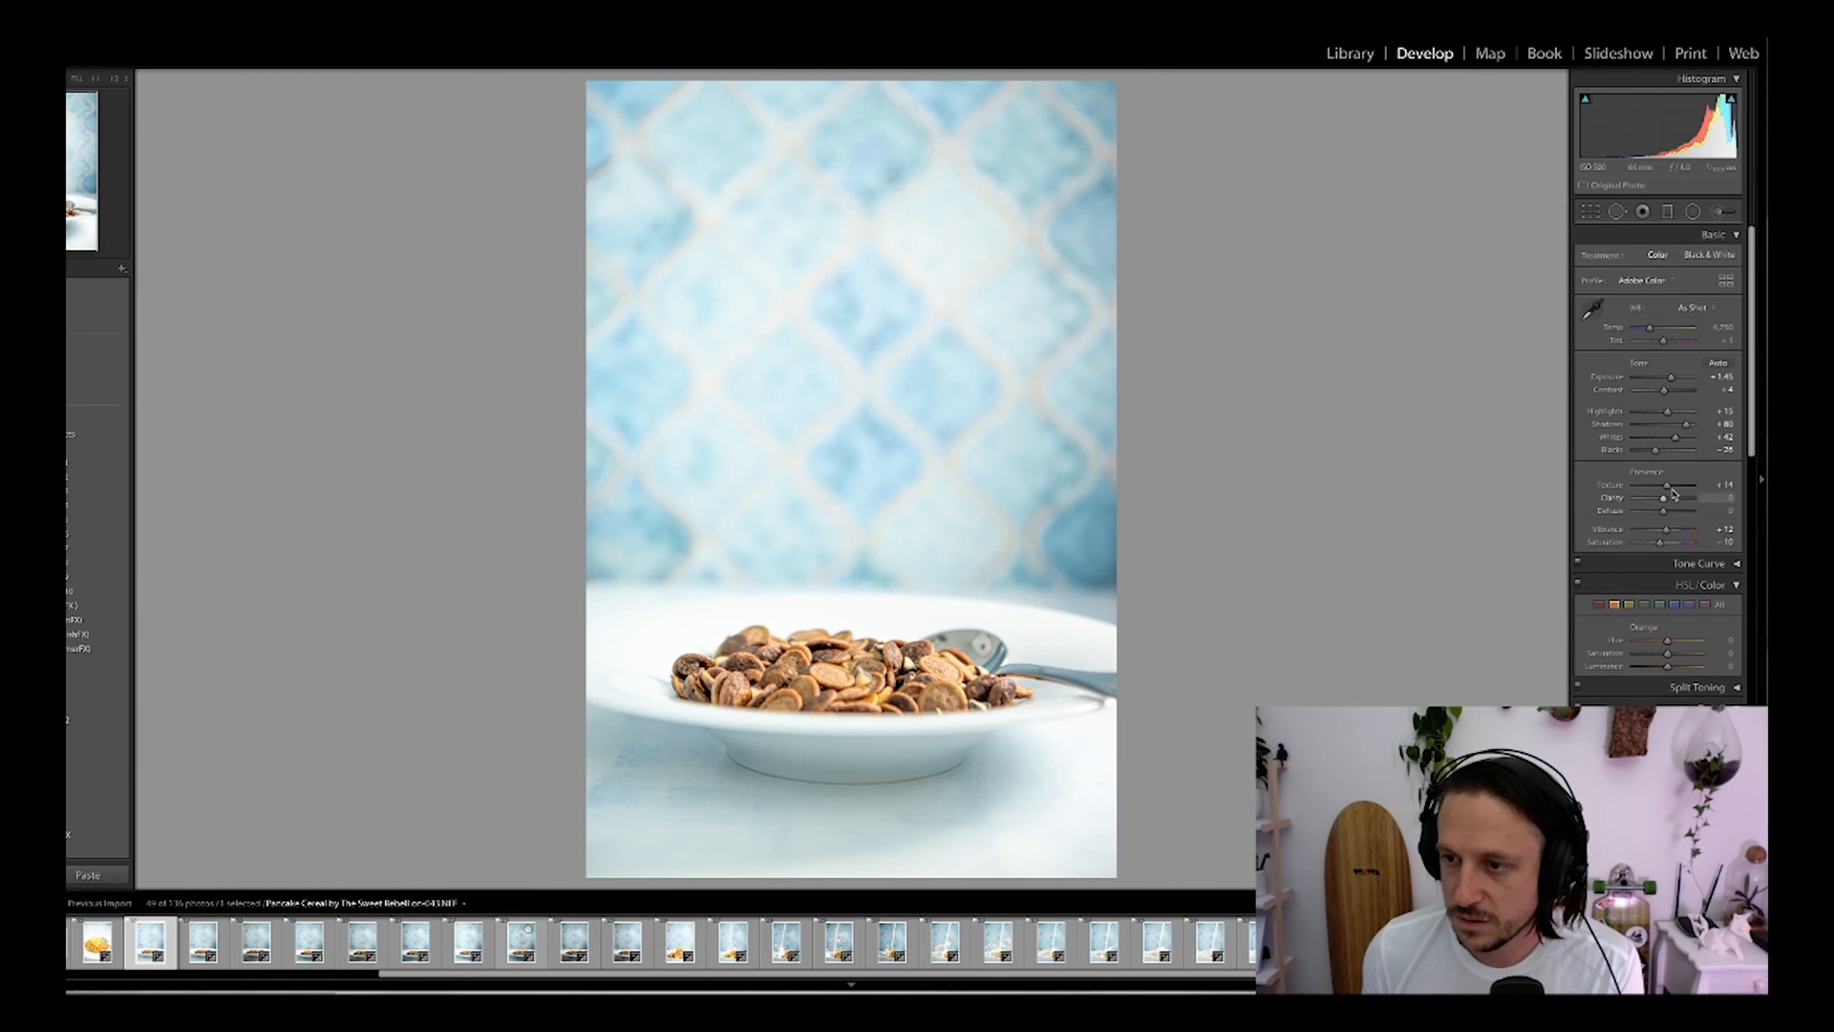
pyautogui.moveTo(1661, 545); pyautogui.dragTo(1665, 545)
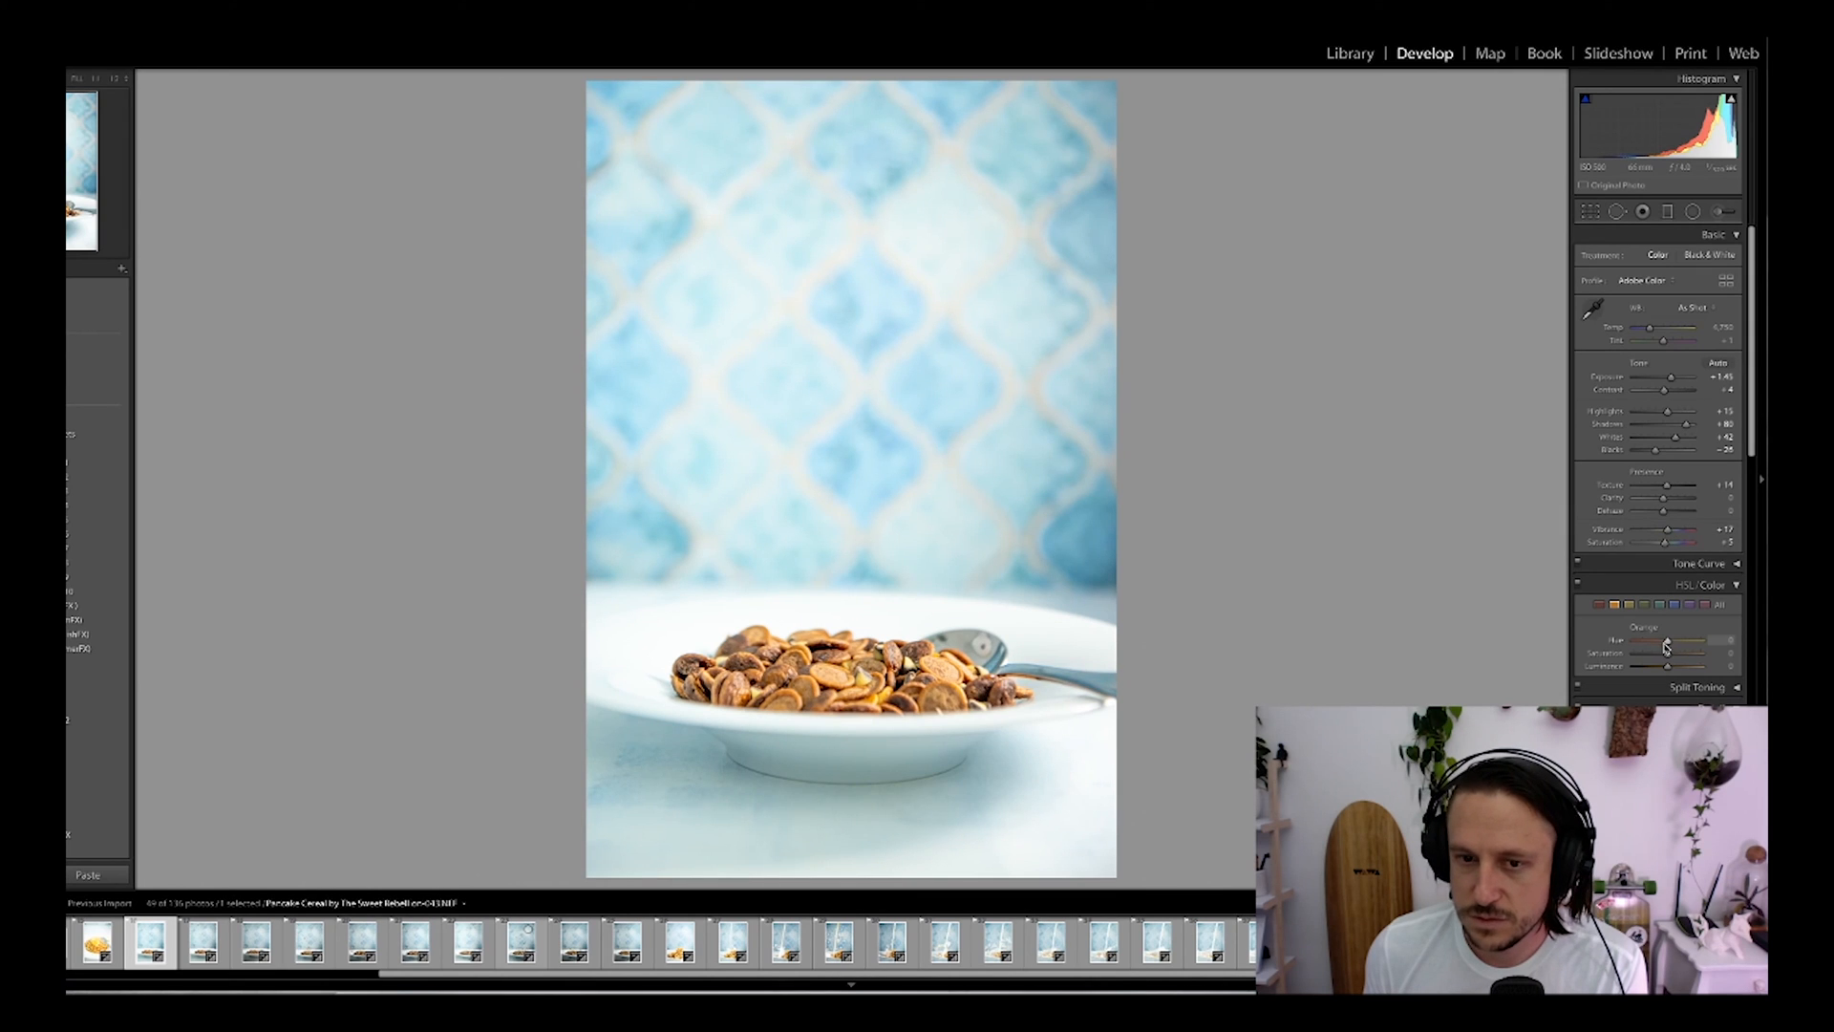
pyautogui.scroll(-15, 1629, 611)
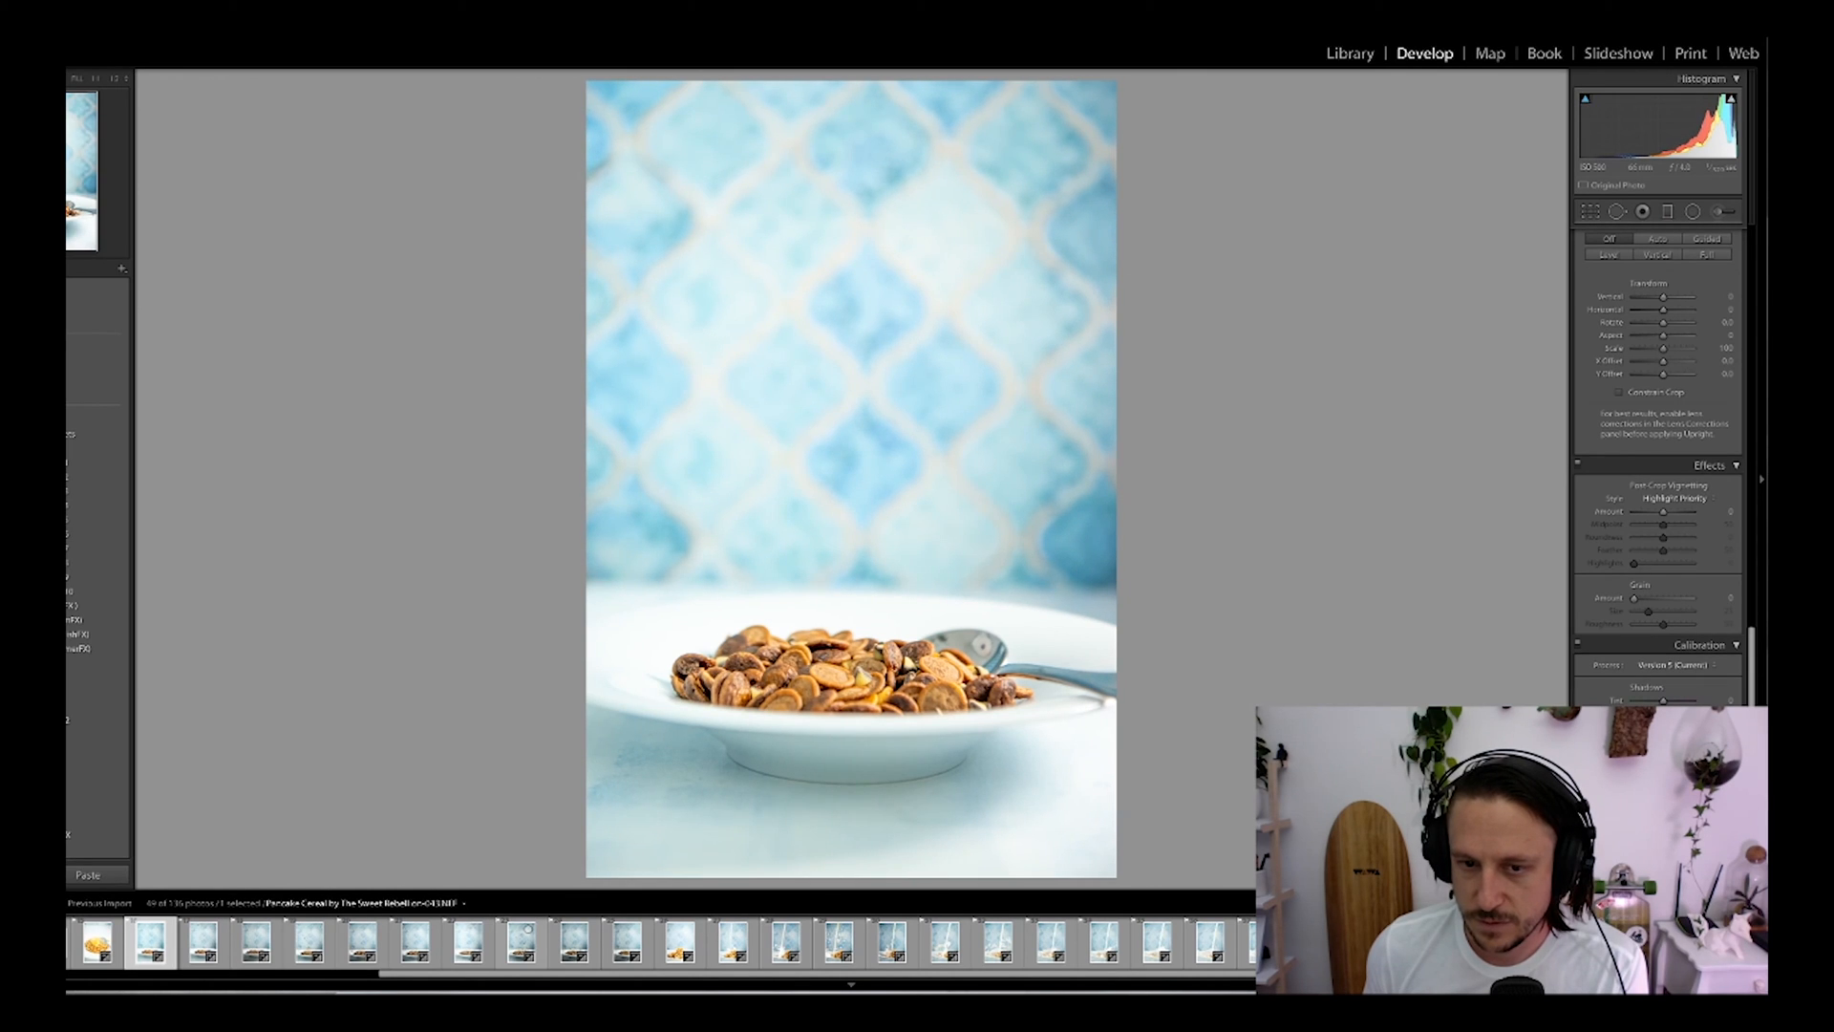
pyautogui.scroll(12, 1657, 480)
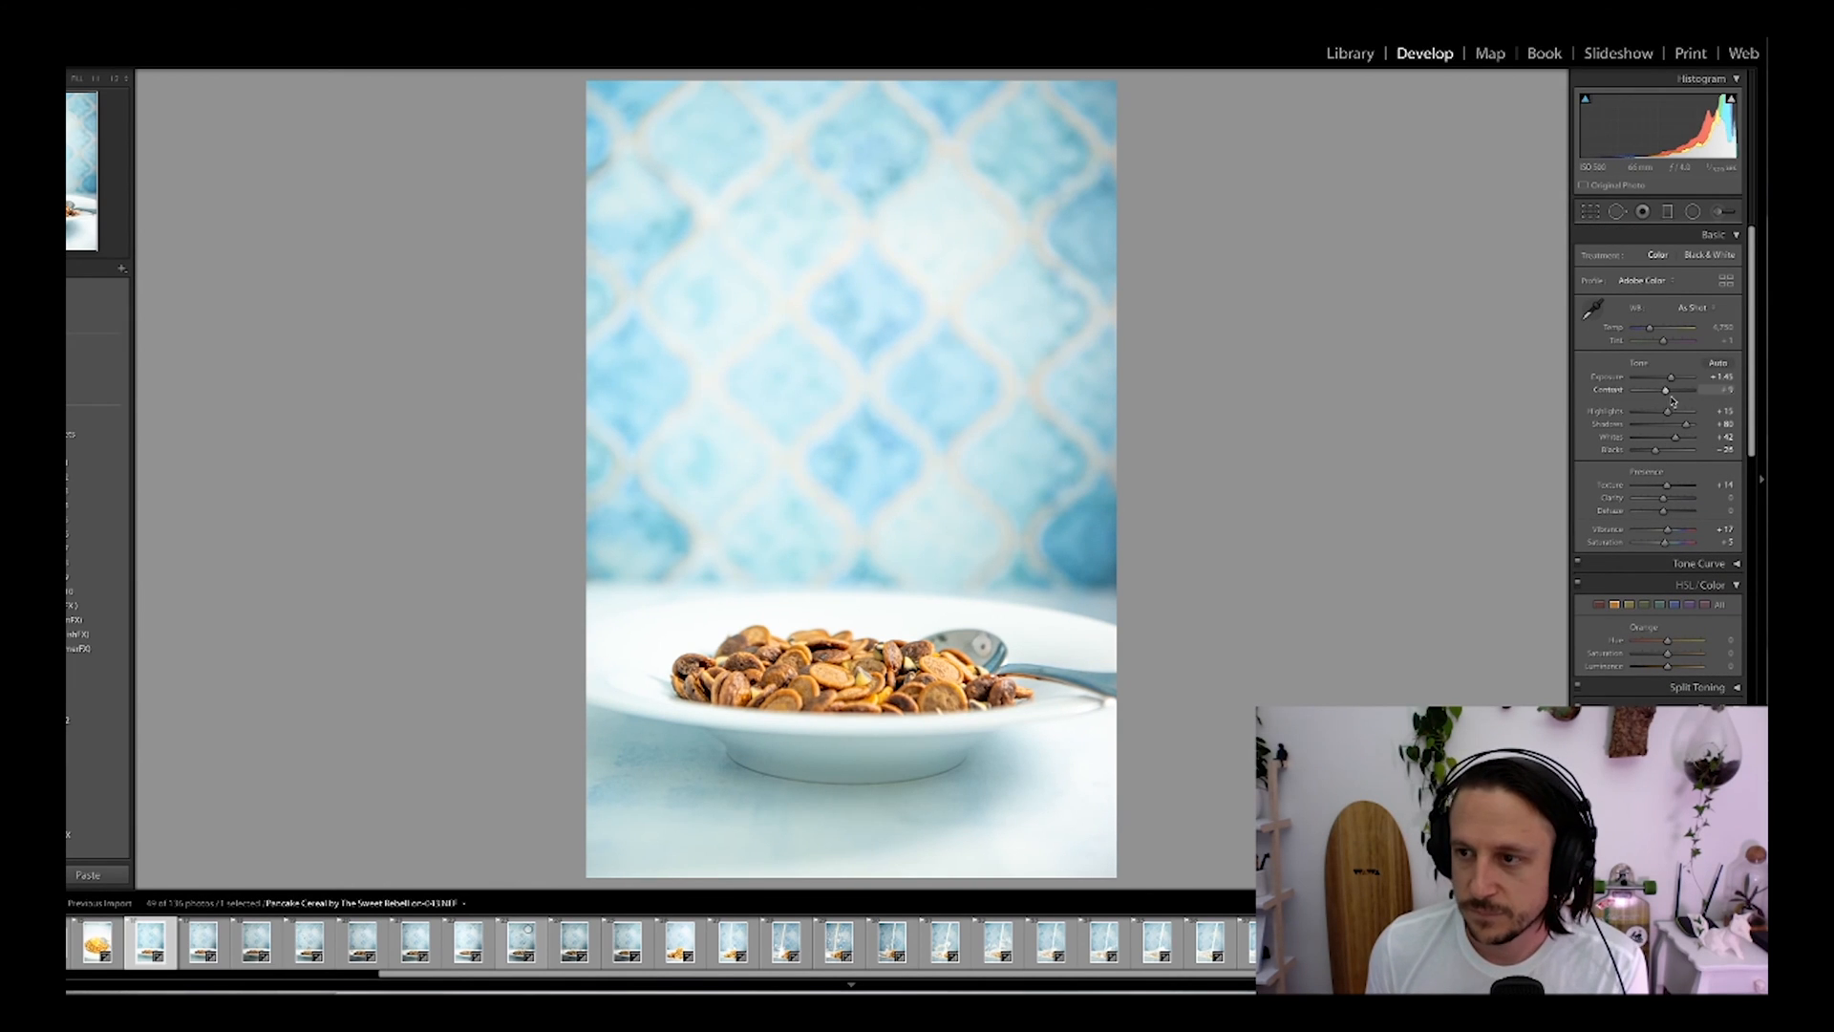
# Step: Straighten the portrait bowl-and-spoon photo with a slight counterclockwise rotation of its crop
pyautogui.press('r')
pyautogui.moveTo(1172, 498); pyautogui.dragTo(1185, 475)
pyautogui.press('Return')
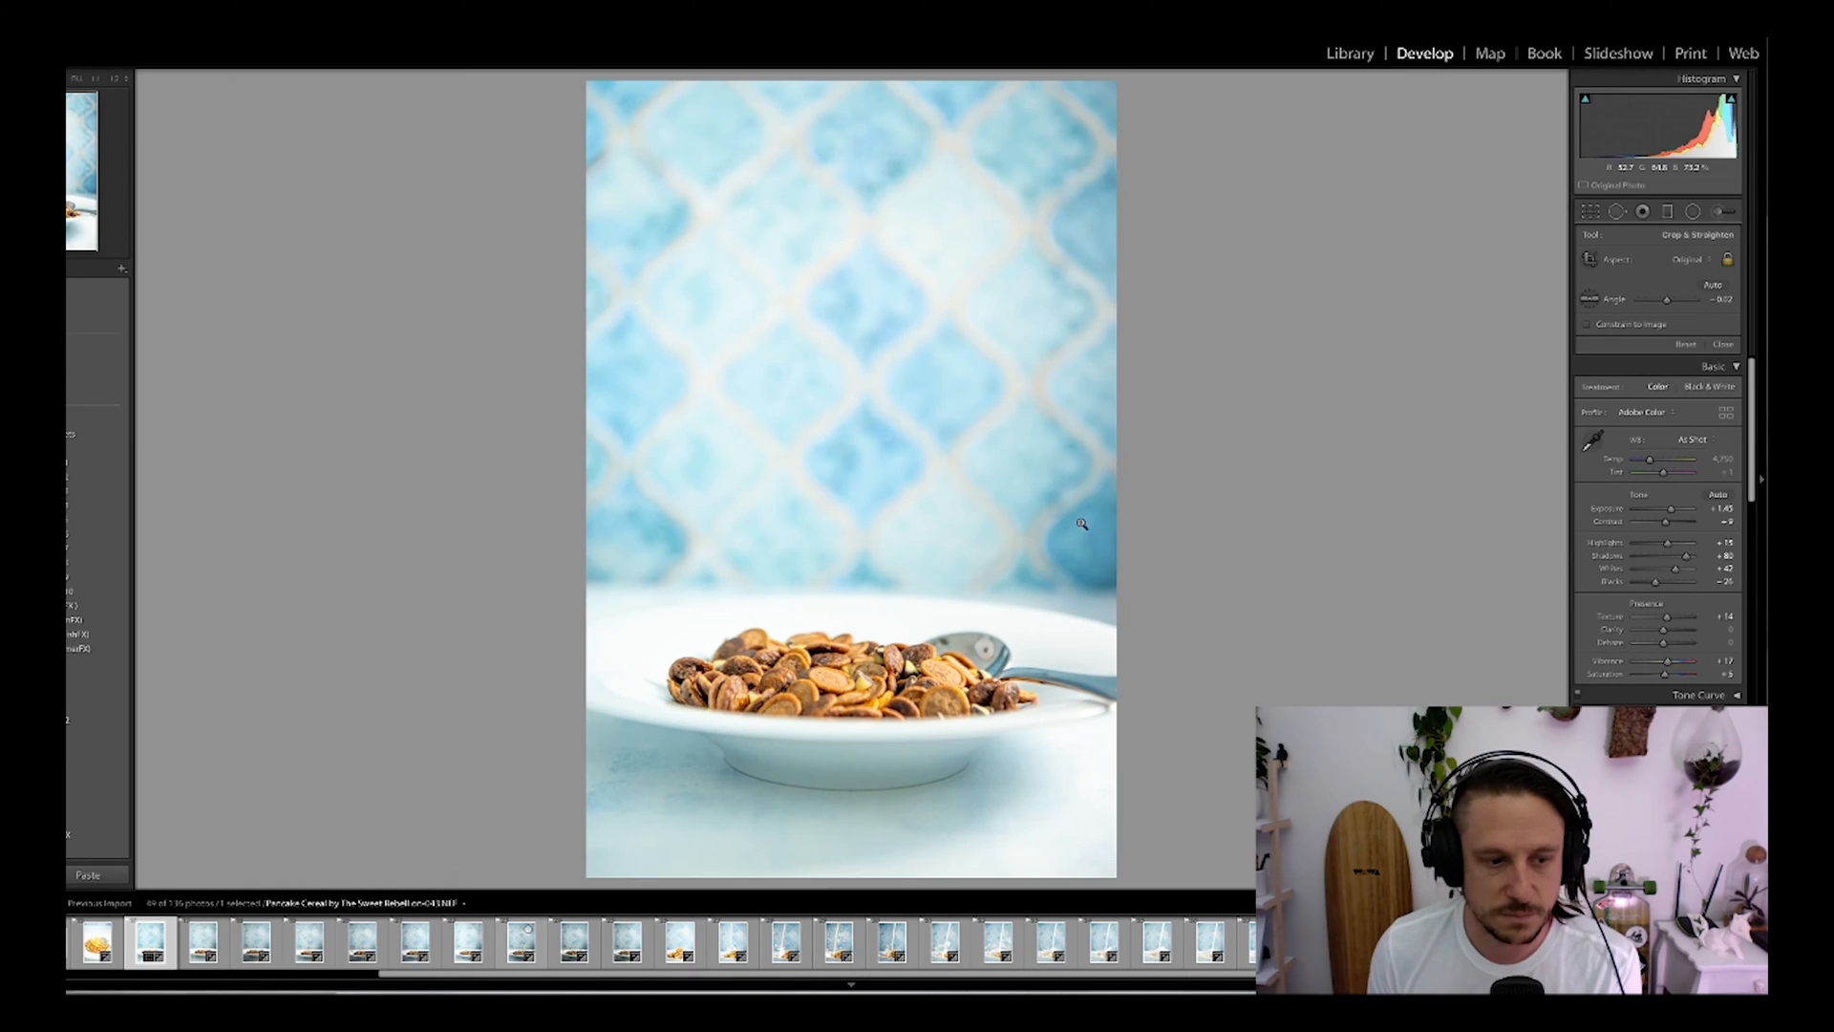
# Step: Review the falling-cereal and portrait butter photos, and open the landscape cereal photo with apple slices and butter
pyautogui.press('Right')
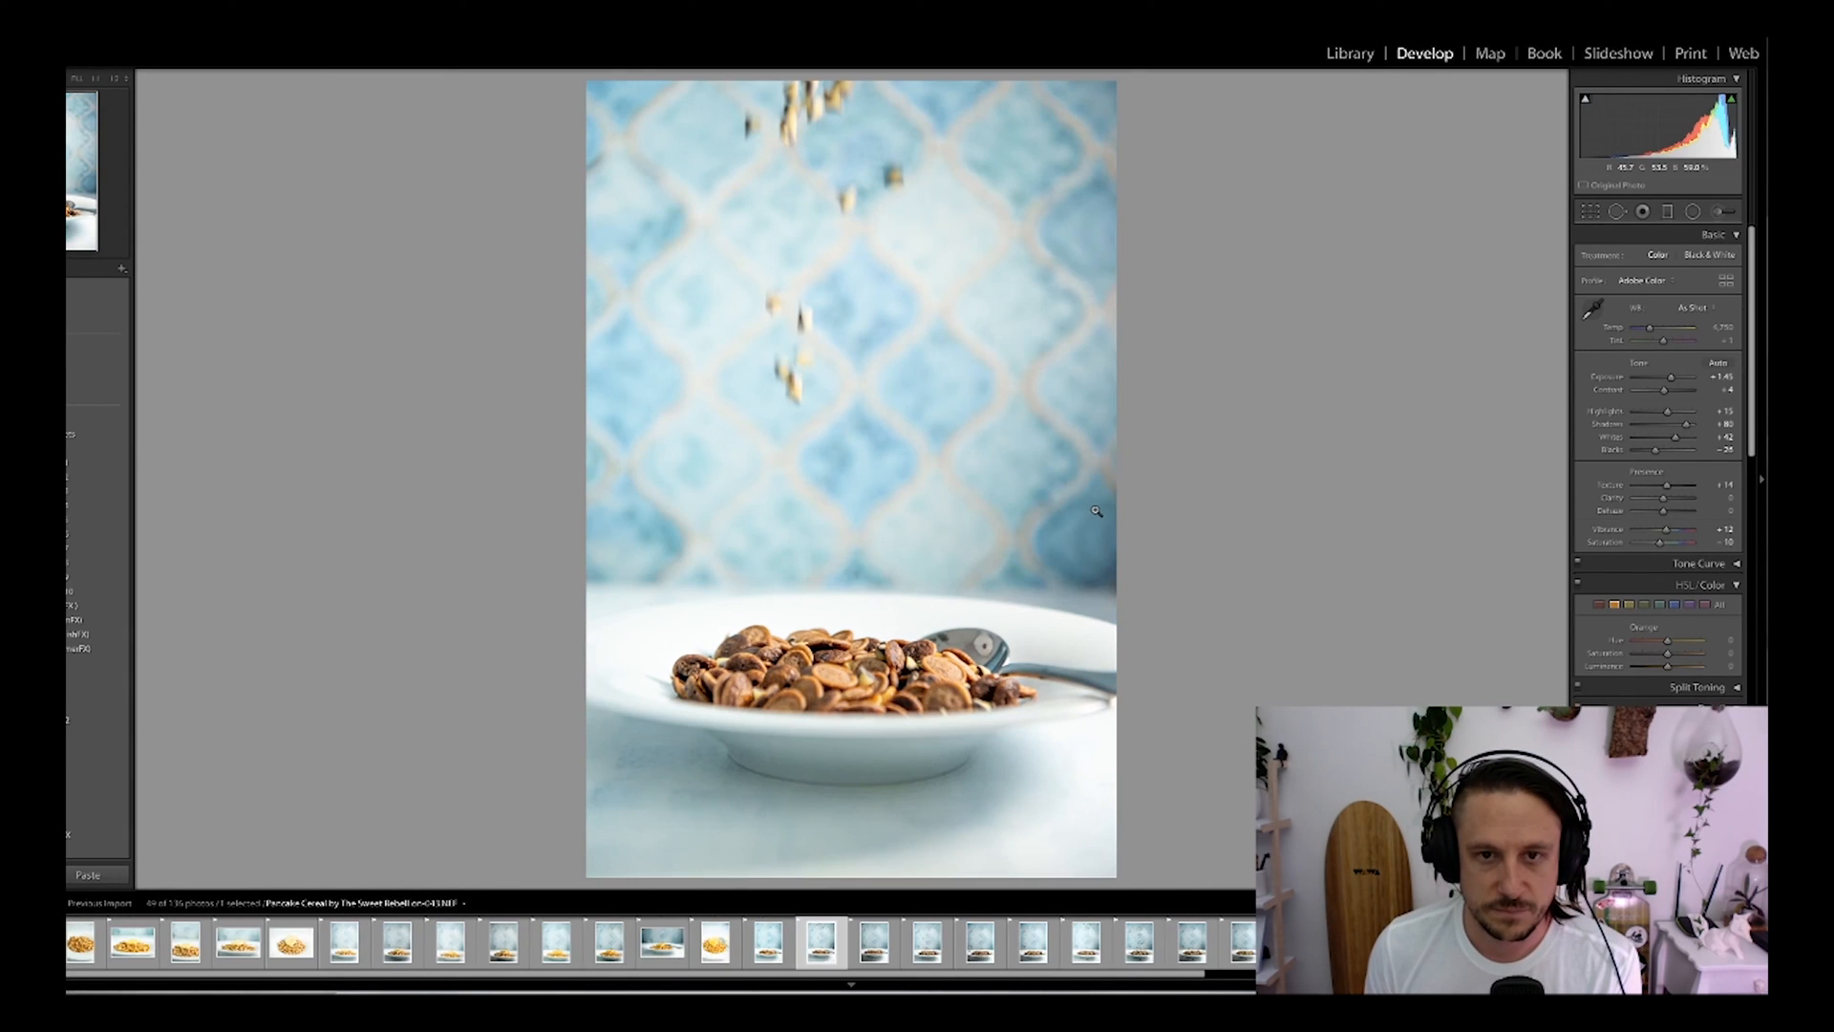
pyautogui.press('Left')
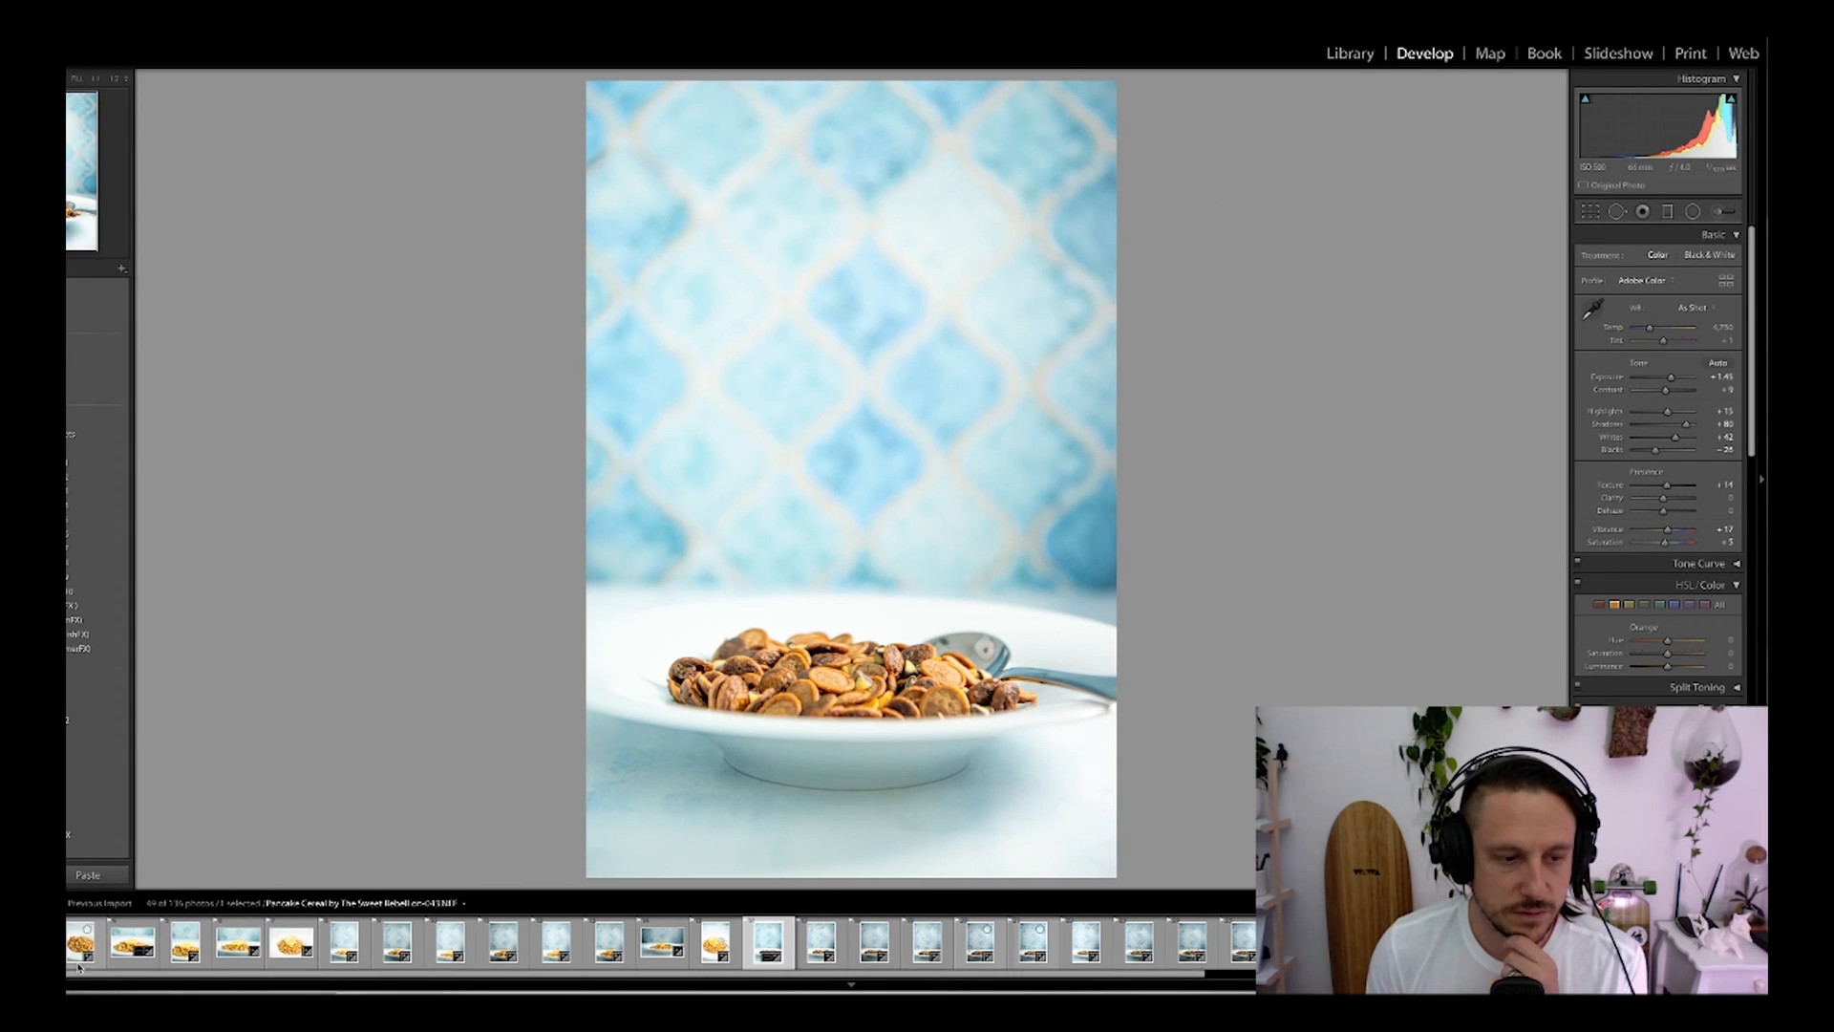
pyautogui.click(197, 955)
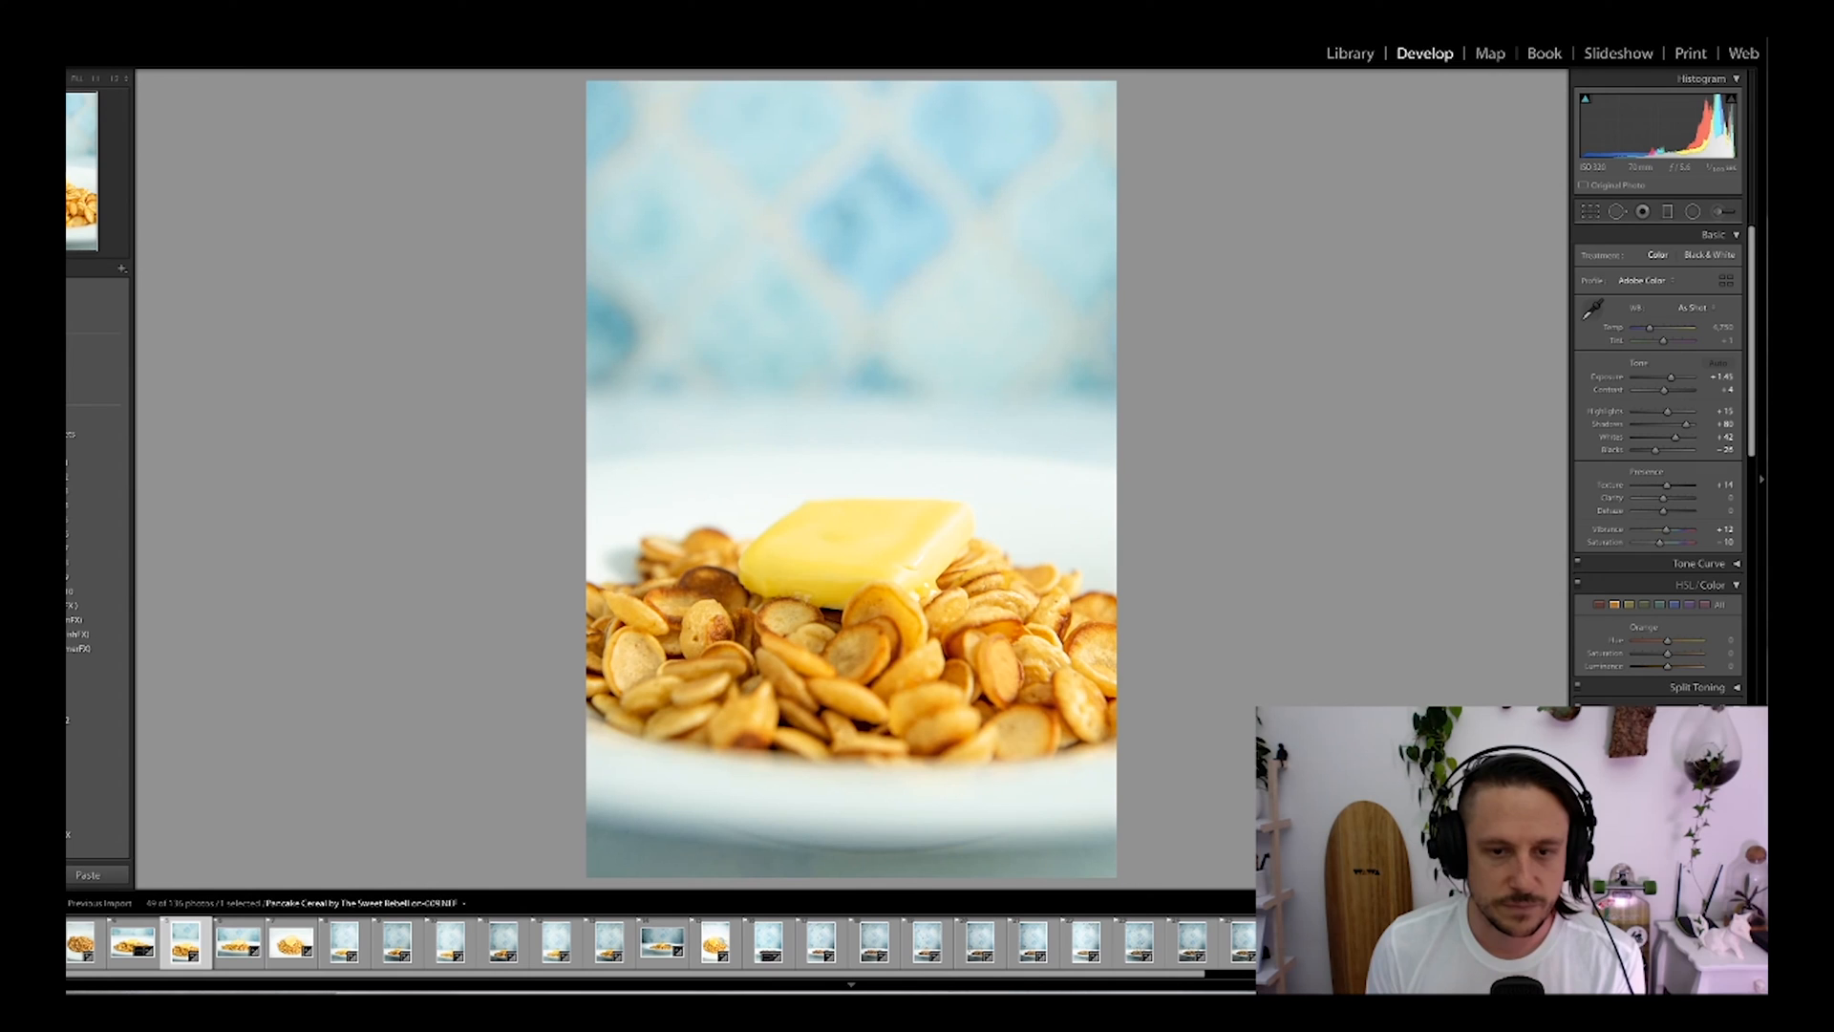
pyautogui.press('Right')
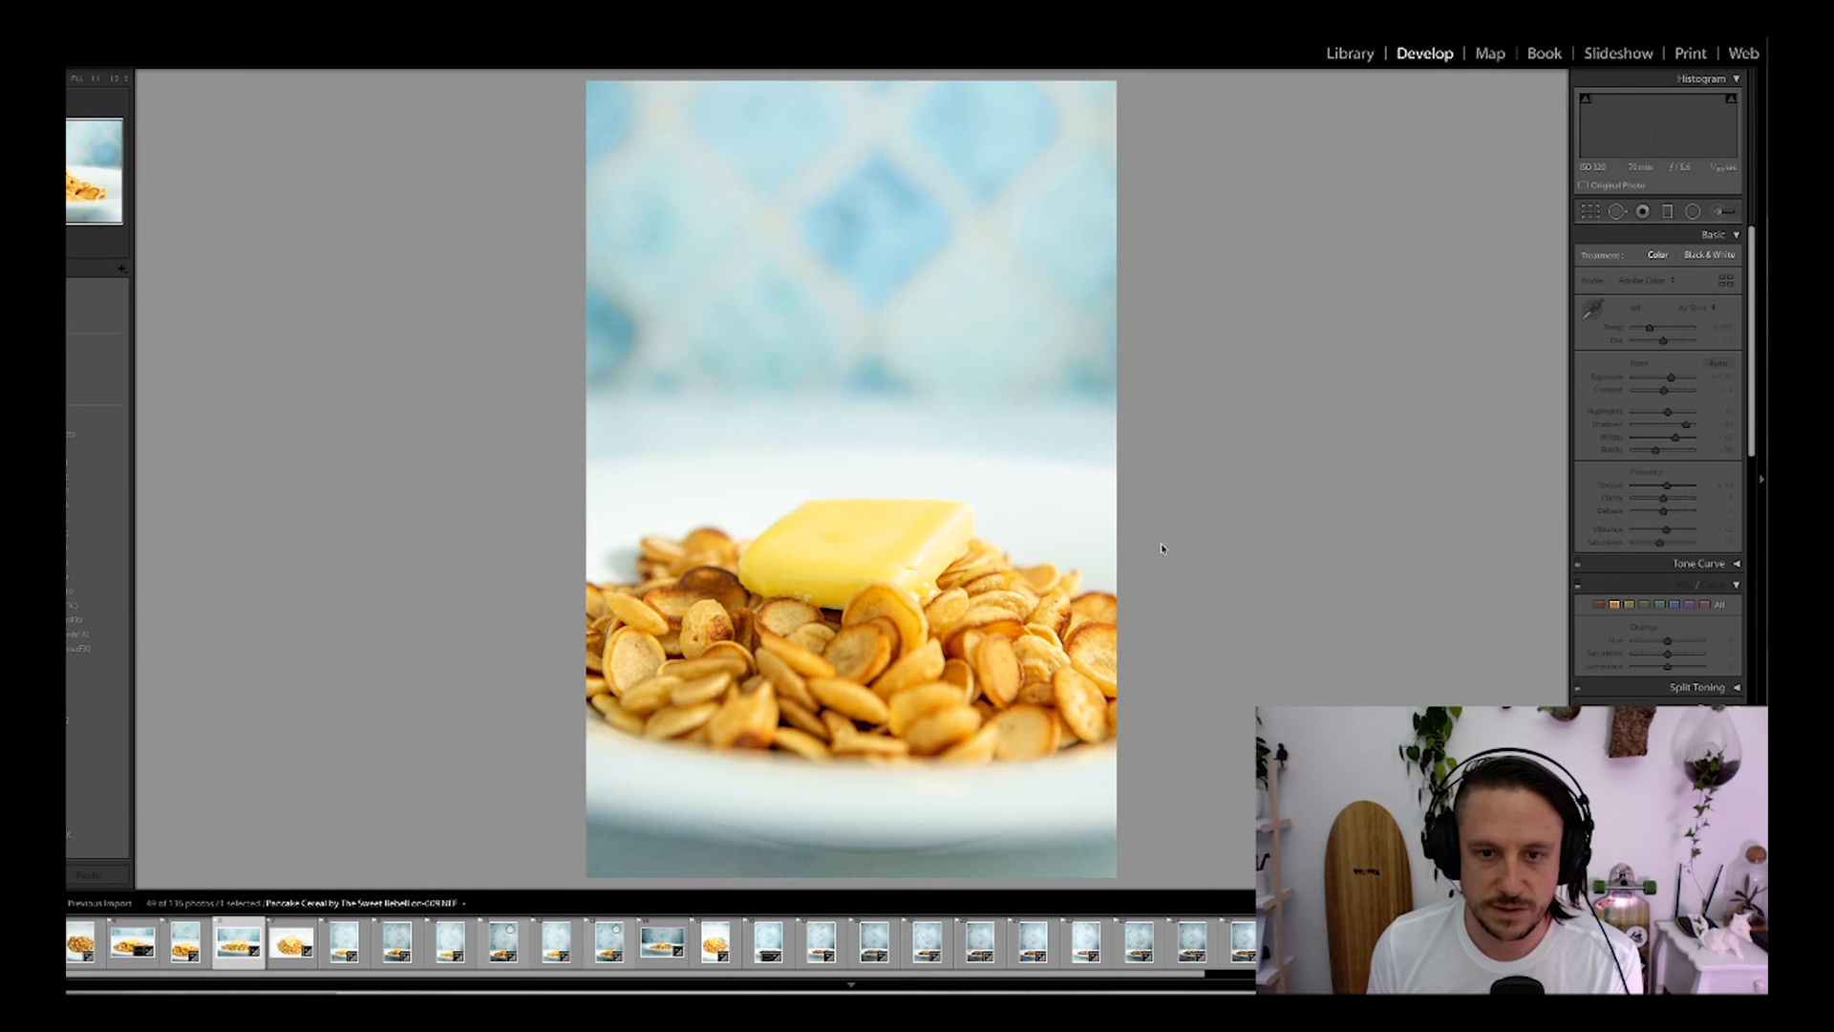
pyautogui.press('Right')
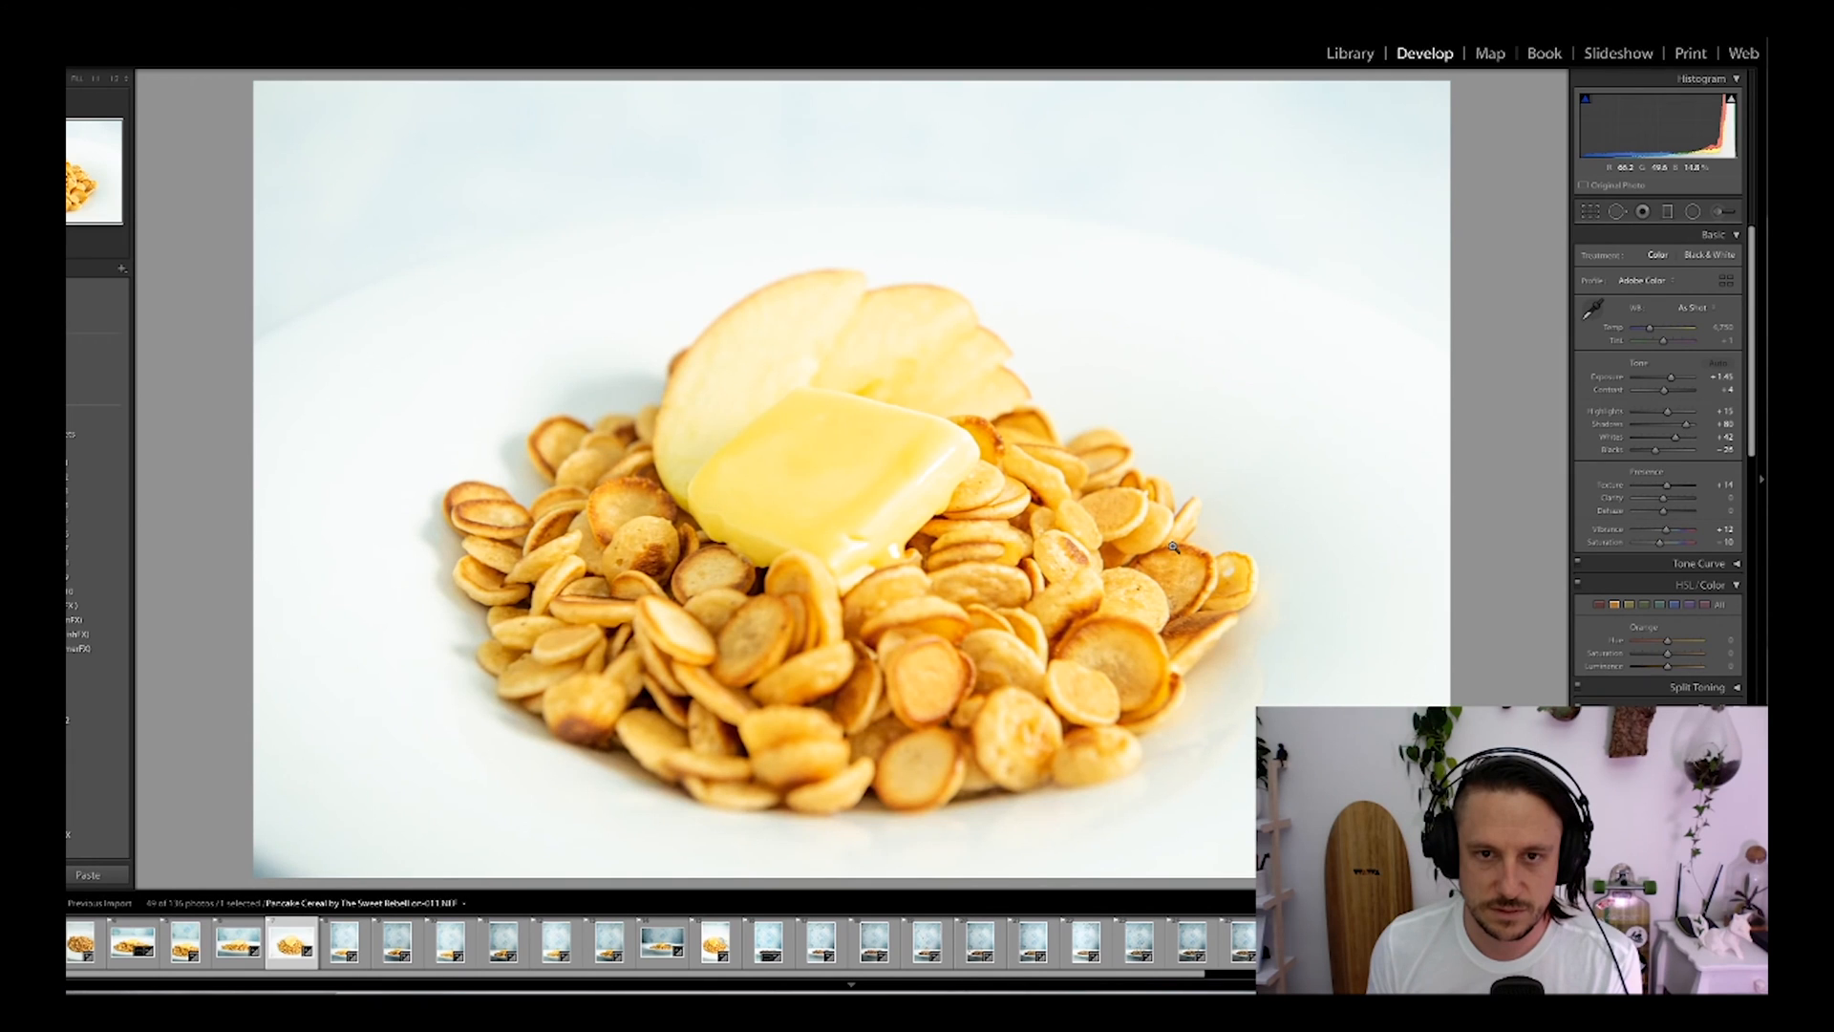
# Step: Lower the exposure of the landscape cereal photo with apple slices and butter to about +0.85, and open the next portrait photo
pyautogui.moveTo(1672, 378); pyautogui.dragTo(1669, 379)
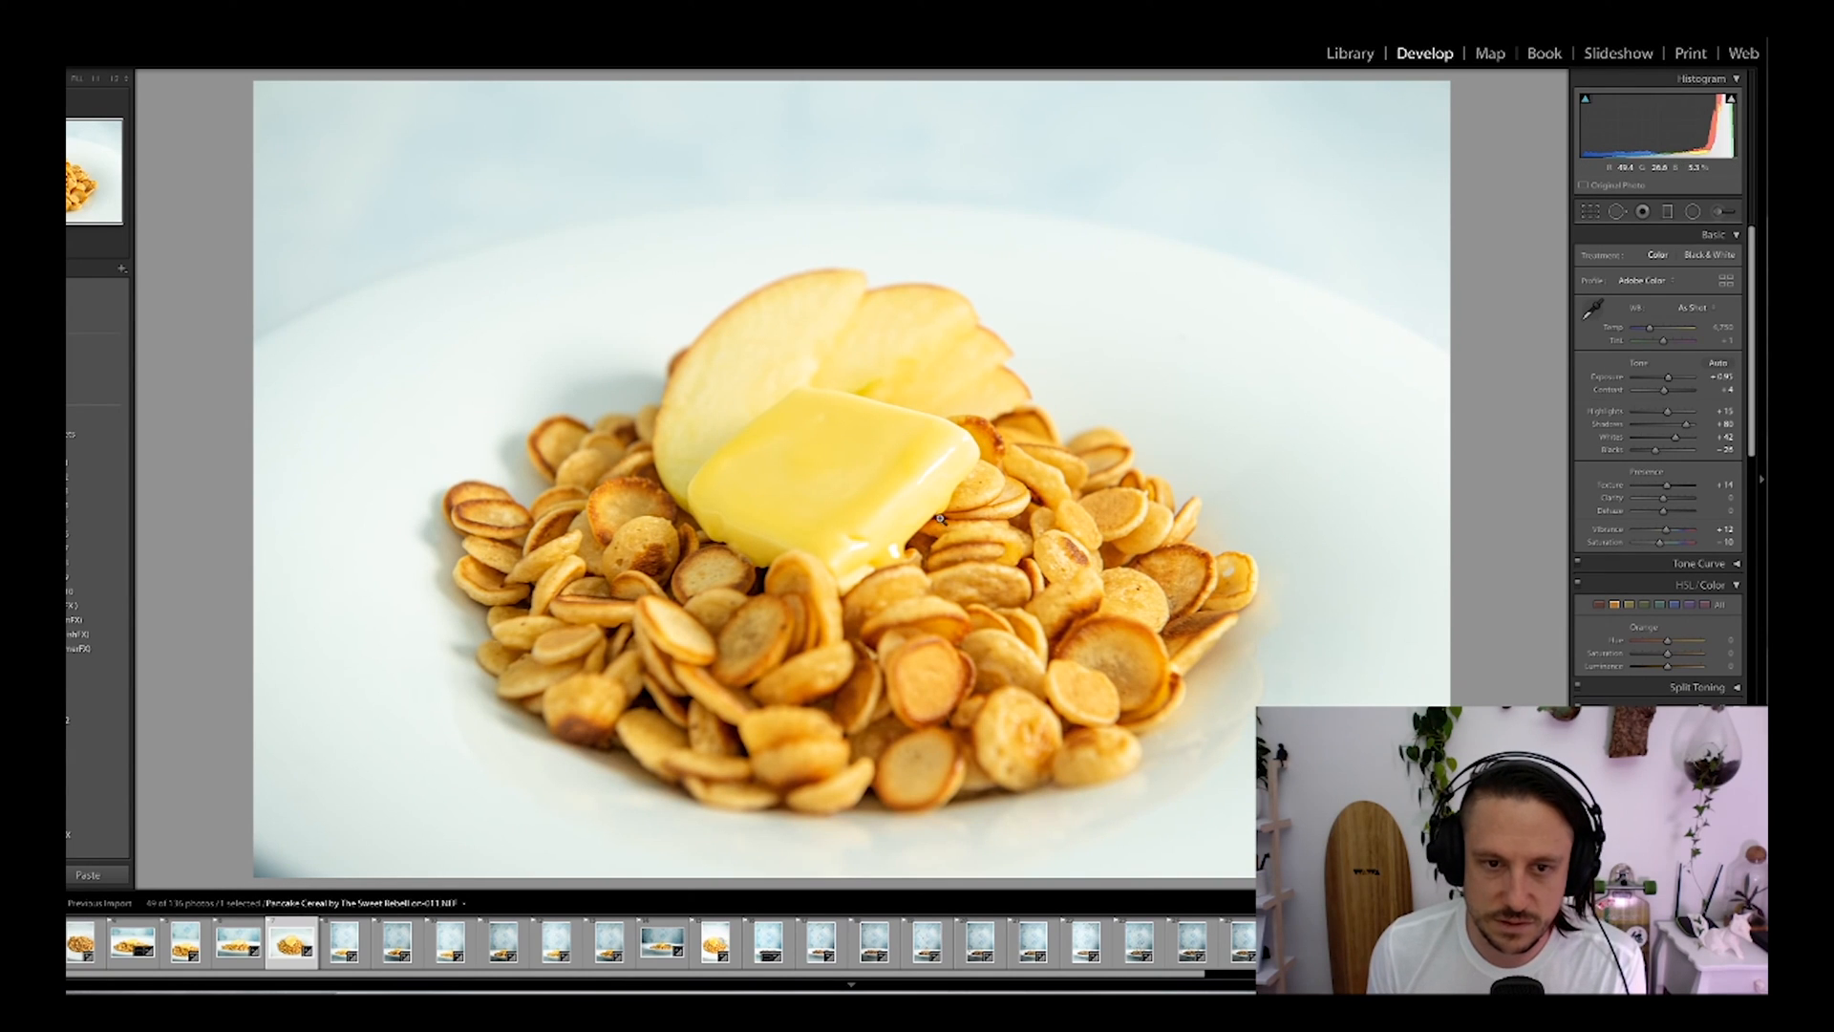
pyautogui.press('Right')
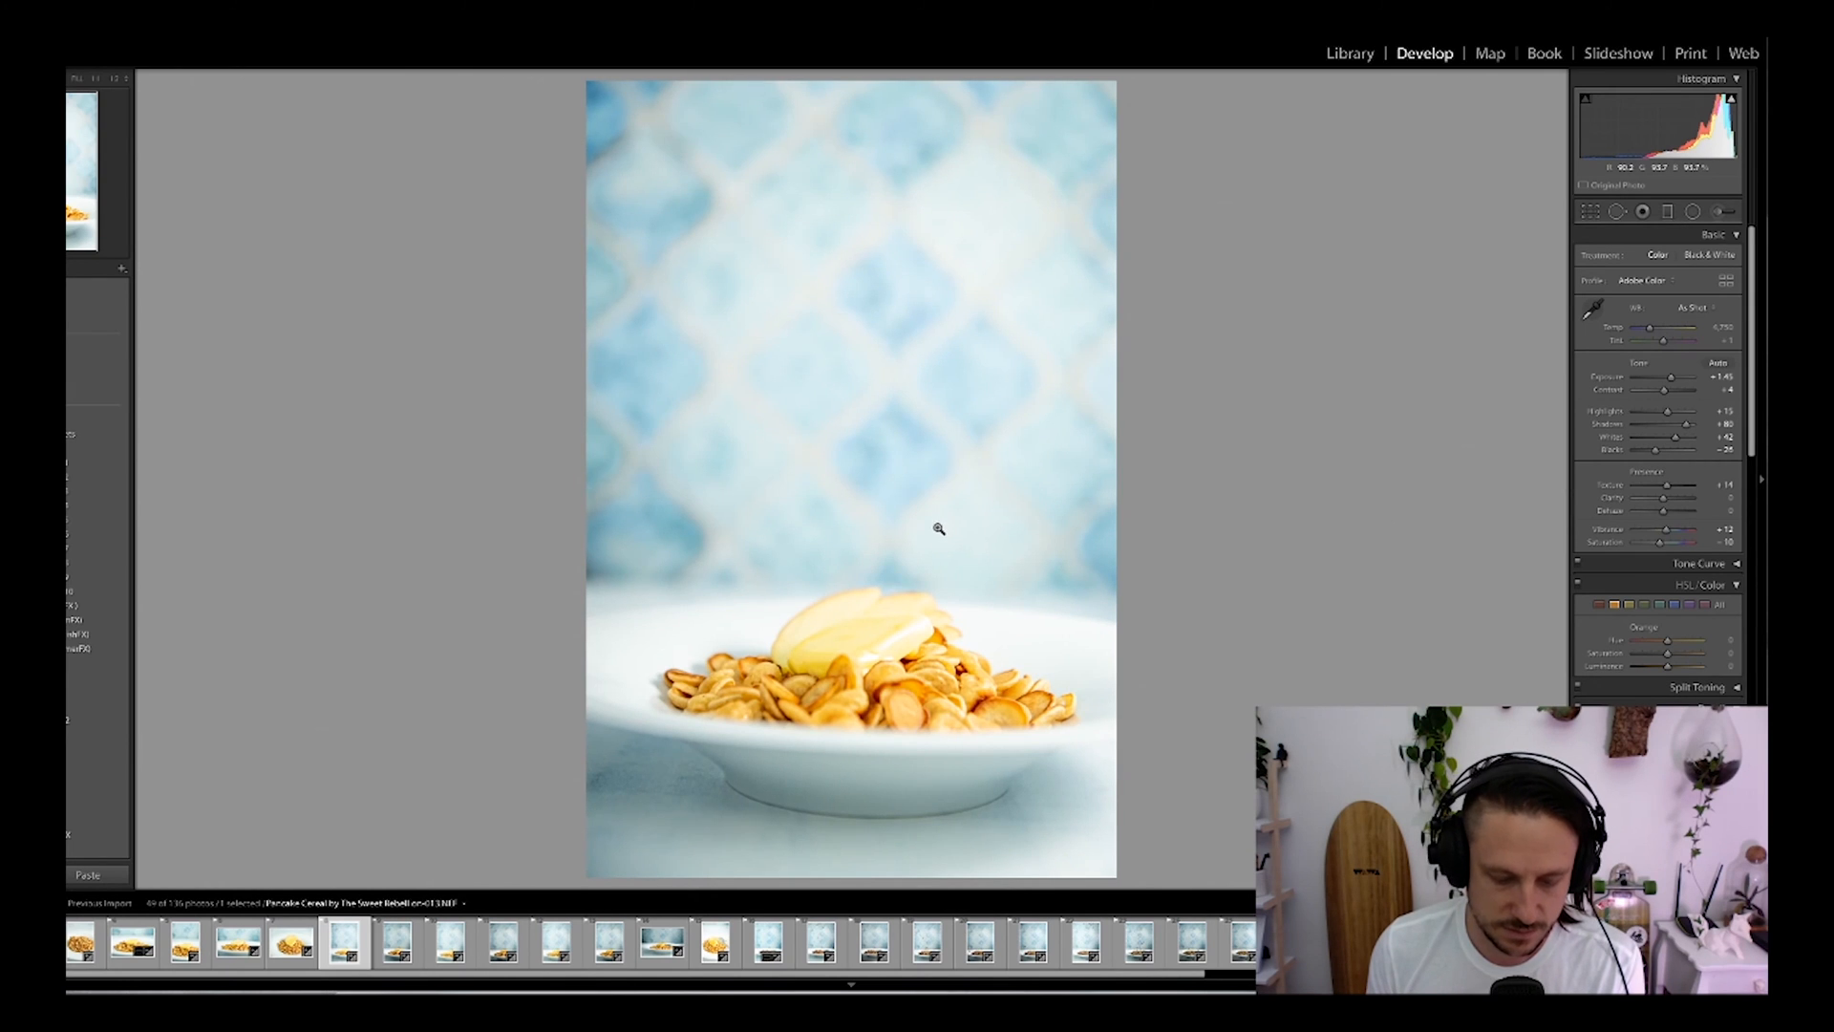
# Step: Straighten this portrait bowl photo about 1.3° counterclockwise and tighten the crop around the bowl and tiled background
pyautogui.press('r')
pyautogui.moveTo(1180, 449); pyautogui.dragTo(1182, 443)
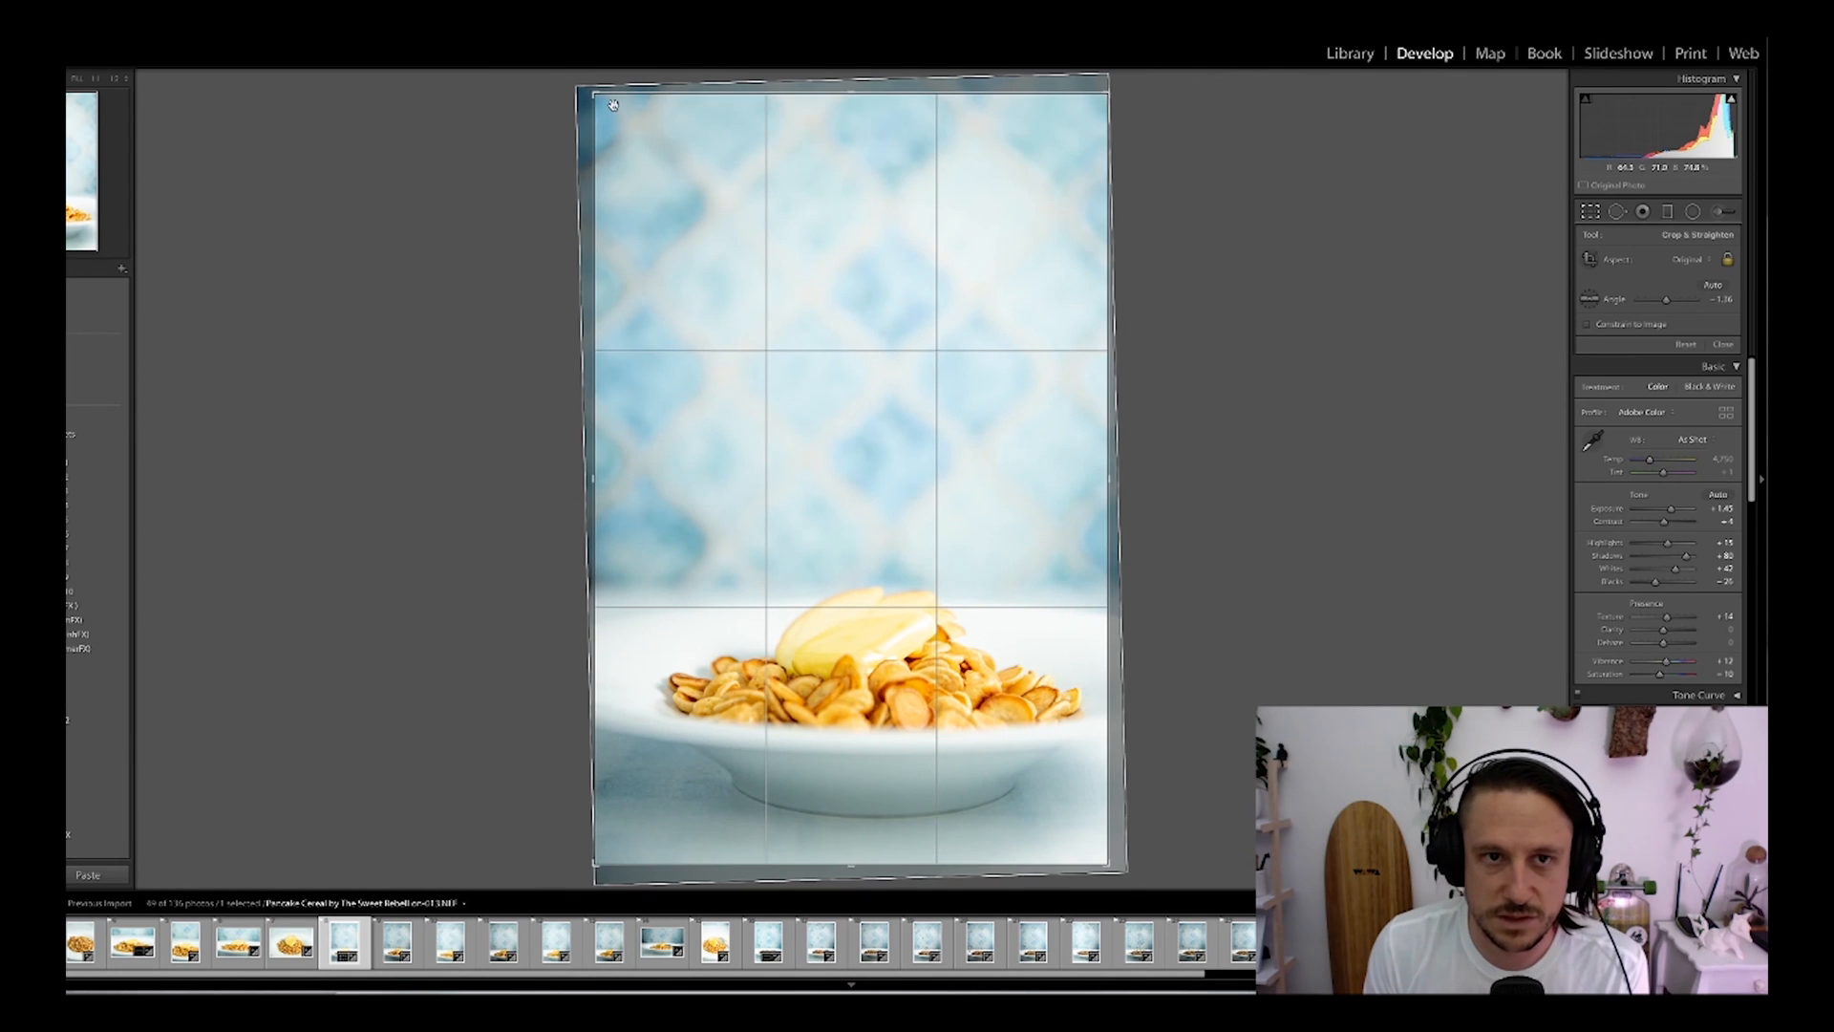
pyautogui.moveTo(595, 92); pyautogui.dragTo(618, 106)
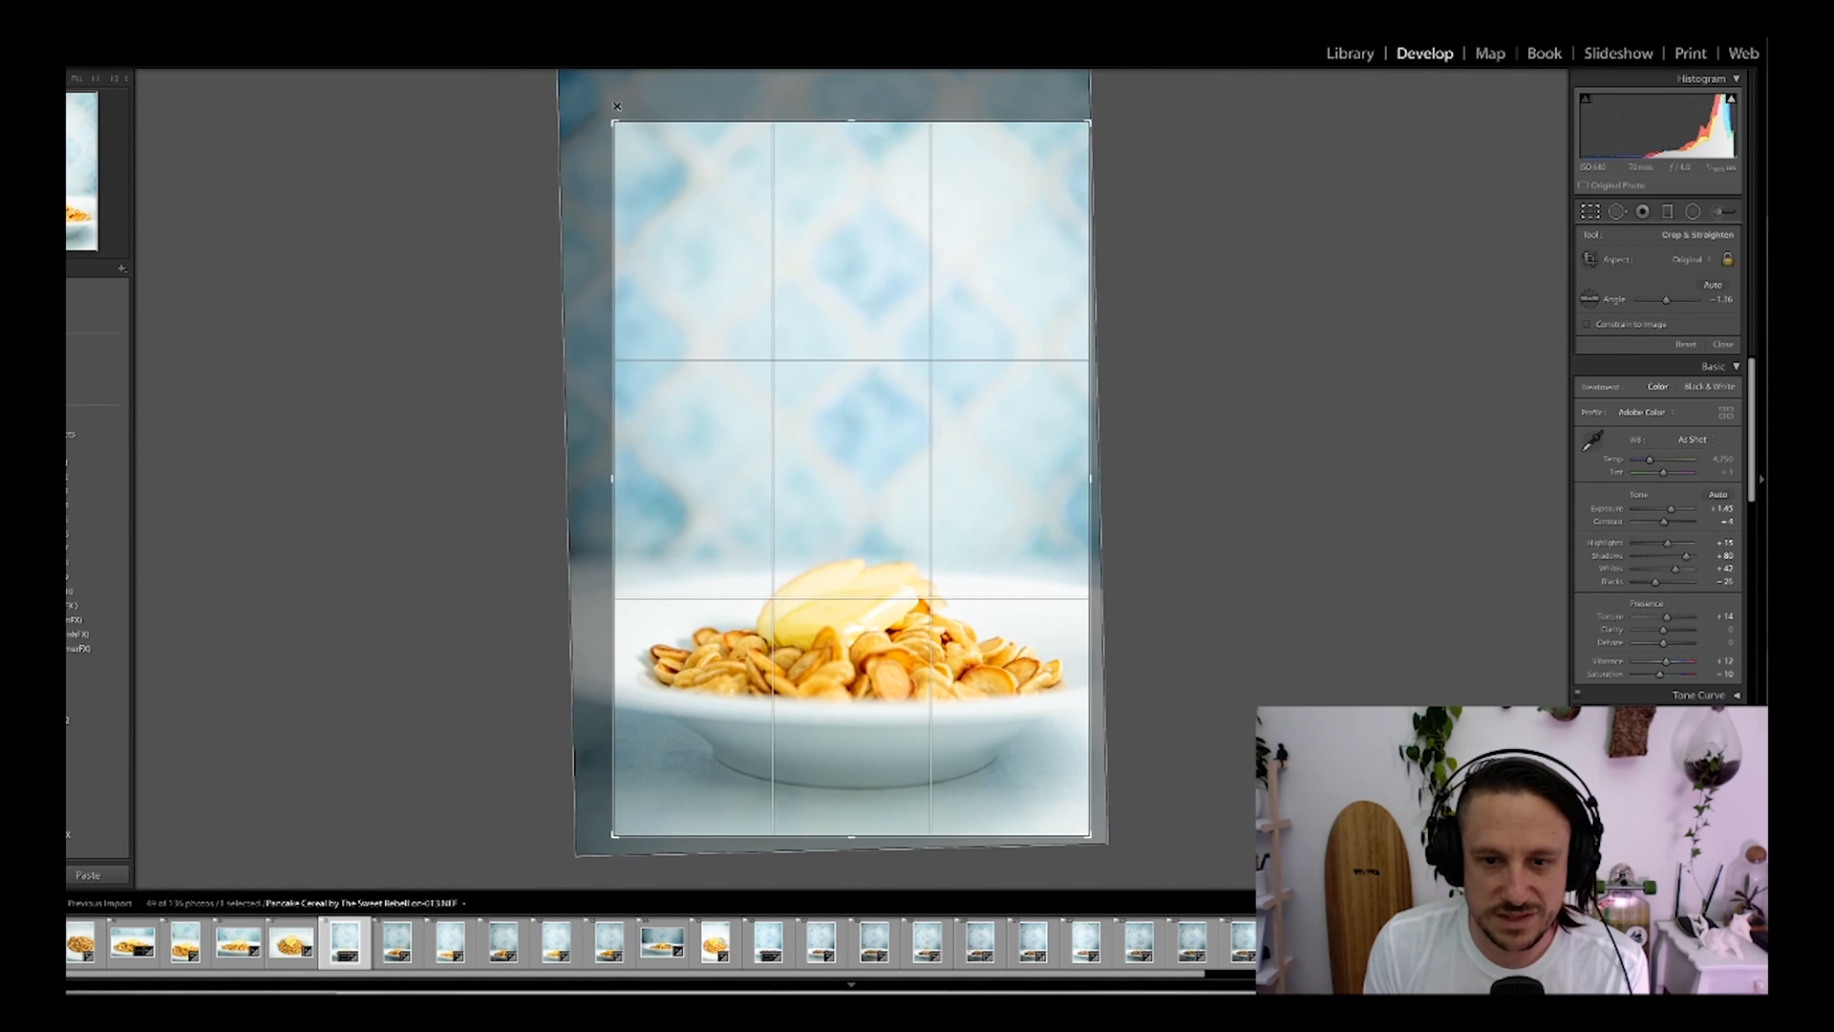
pyautogui.press('r')
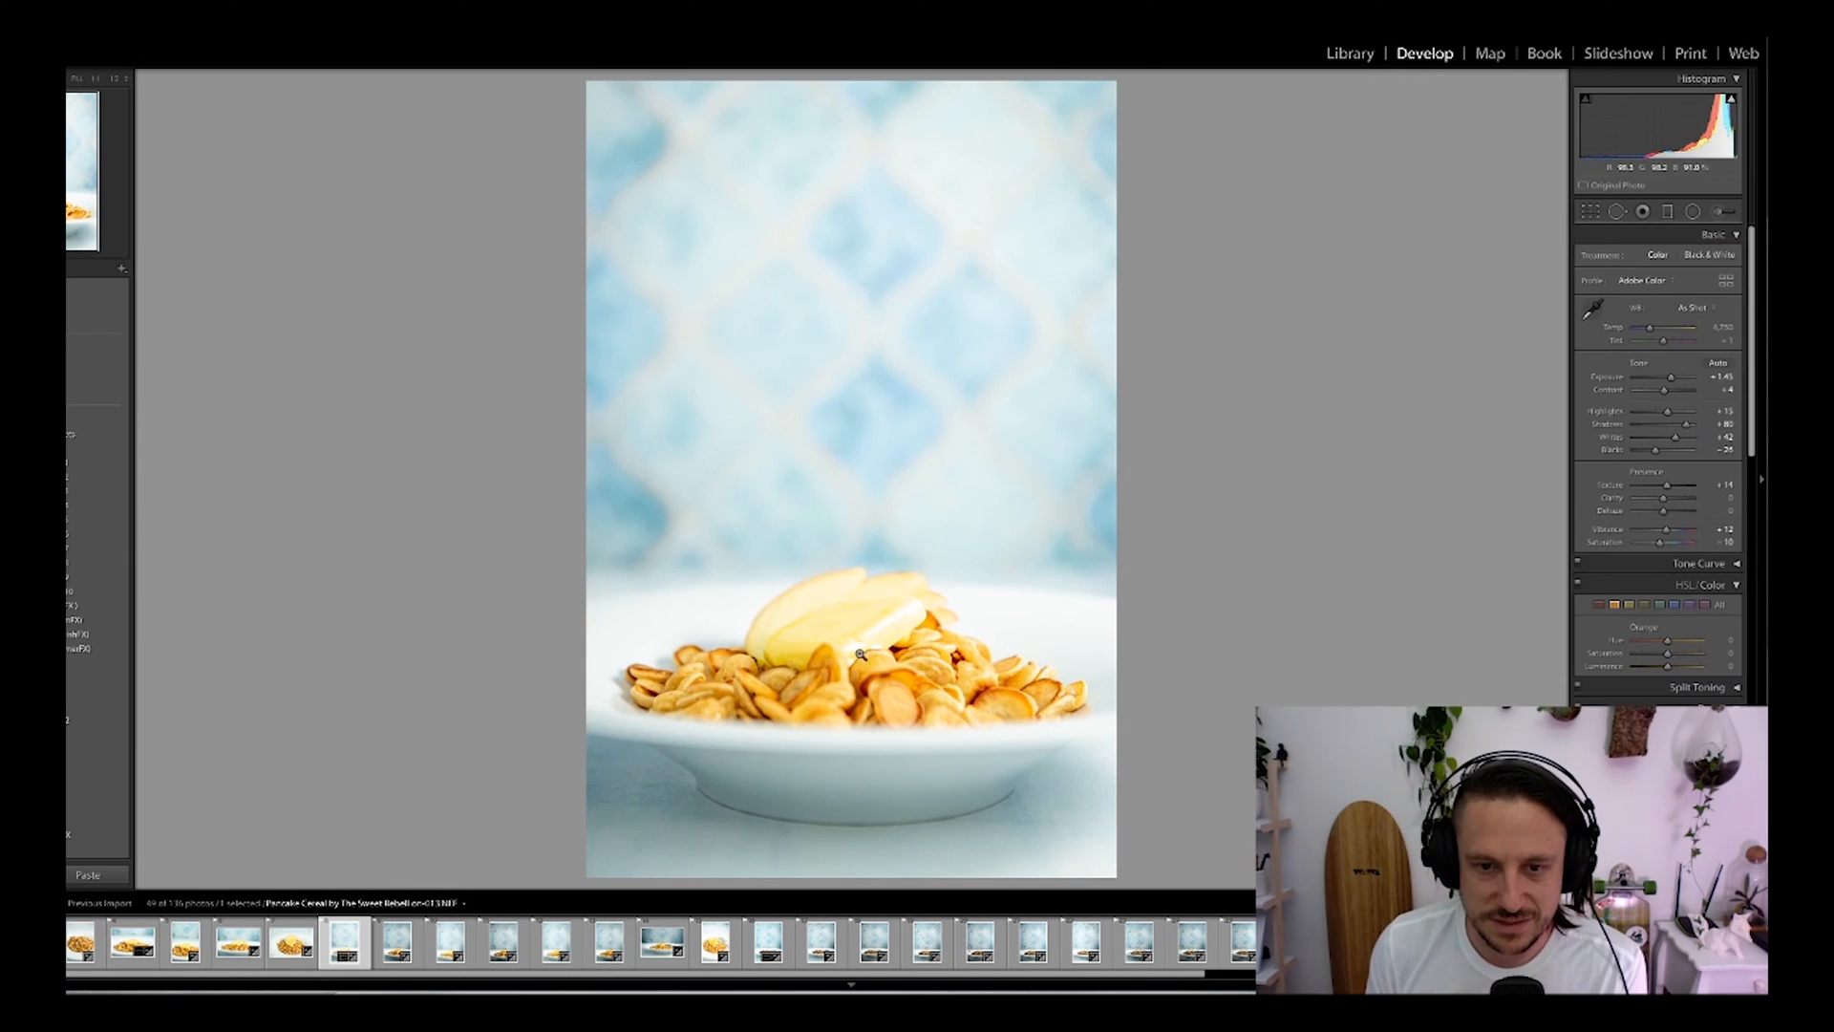
# Step: On the next portrait photo, with the thin syrup thread, rotate the crop about 1.1° counterclockwise and tighten it around the bowl
pyautogui.press('Right')
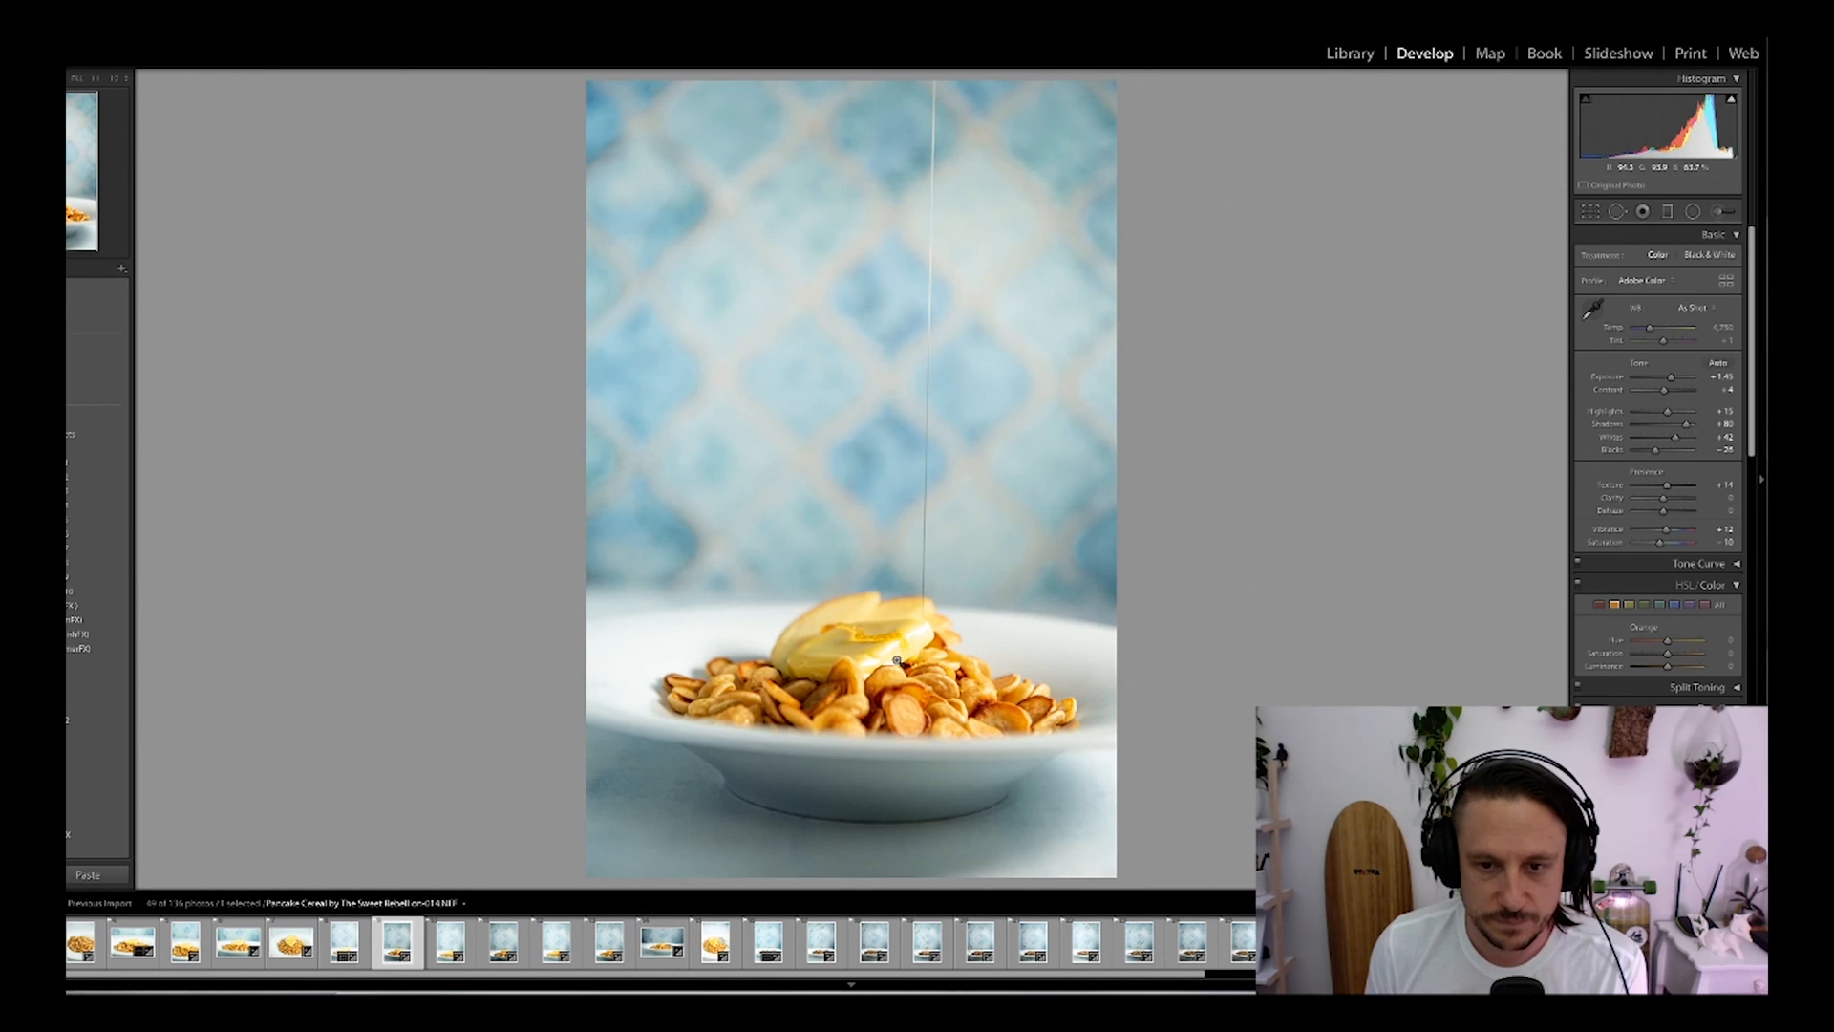
pyautogui.press('r')
pyautogui.moveTo(1172, 418); pyautogui.dragTo(1138, 430)
pyautogui.moveTo(592, 91); pyautogui.dragTo(606, 110)
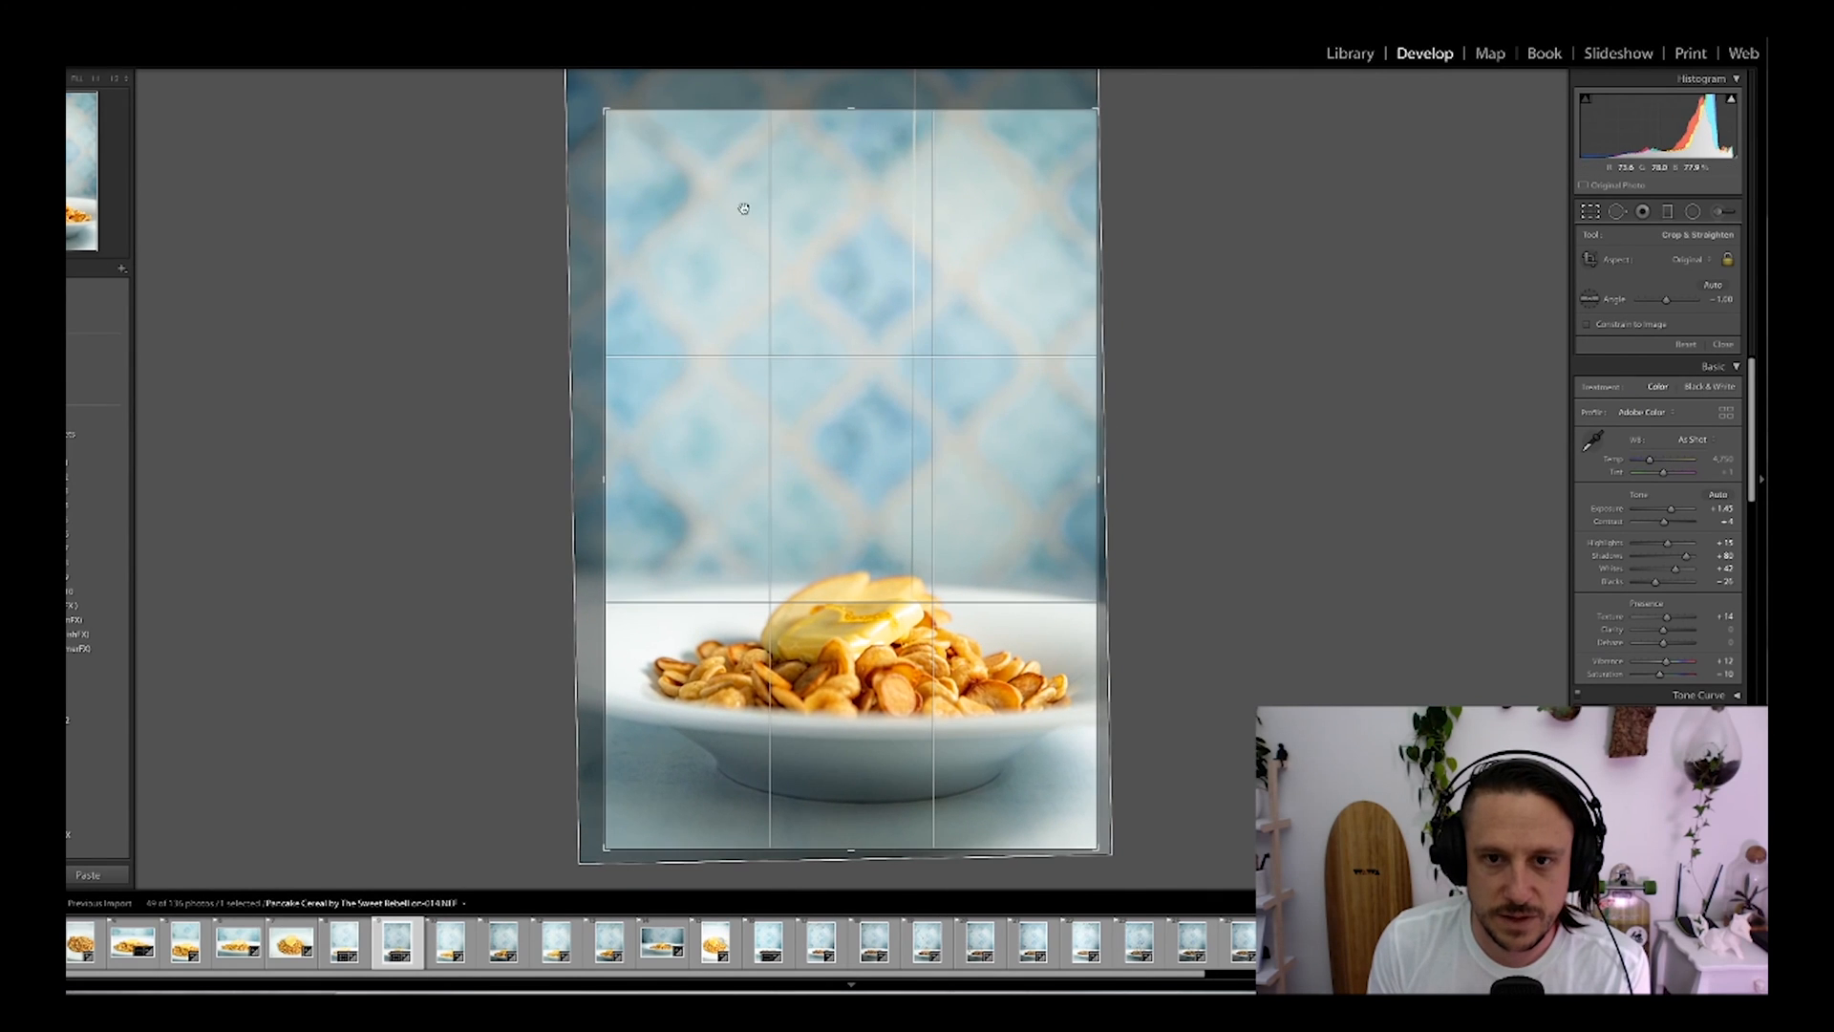
pyautogui.press('r')
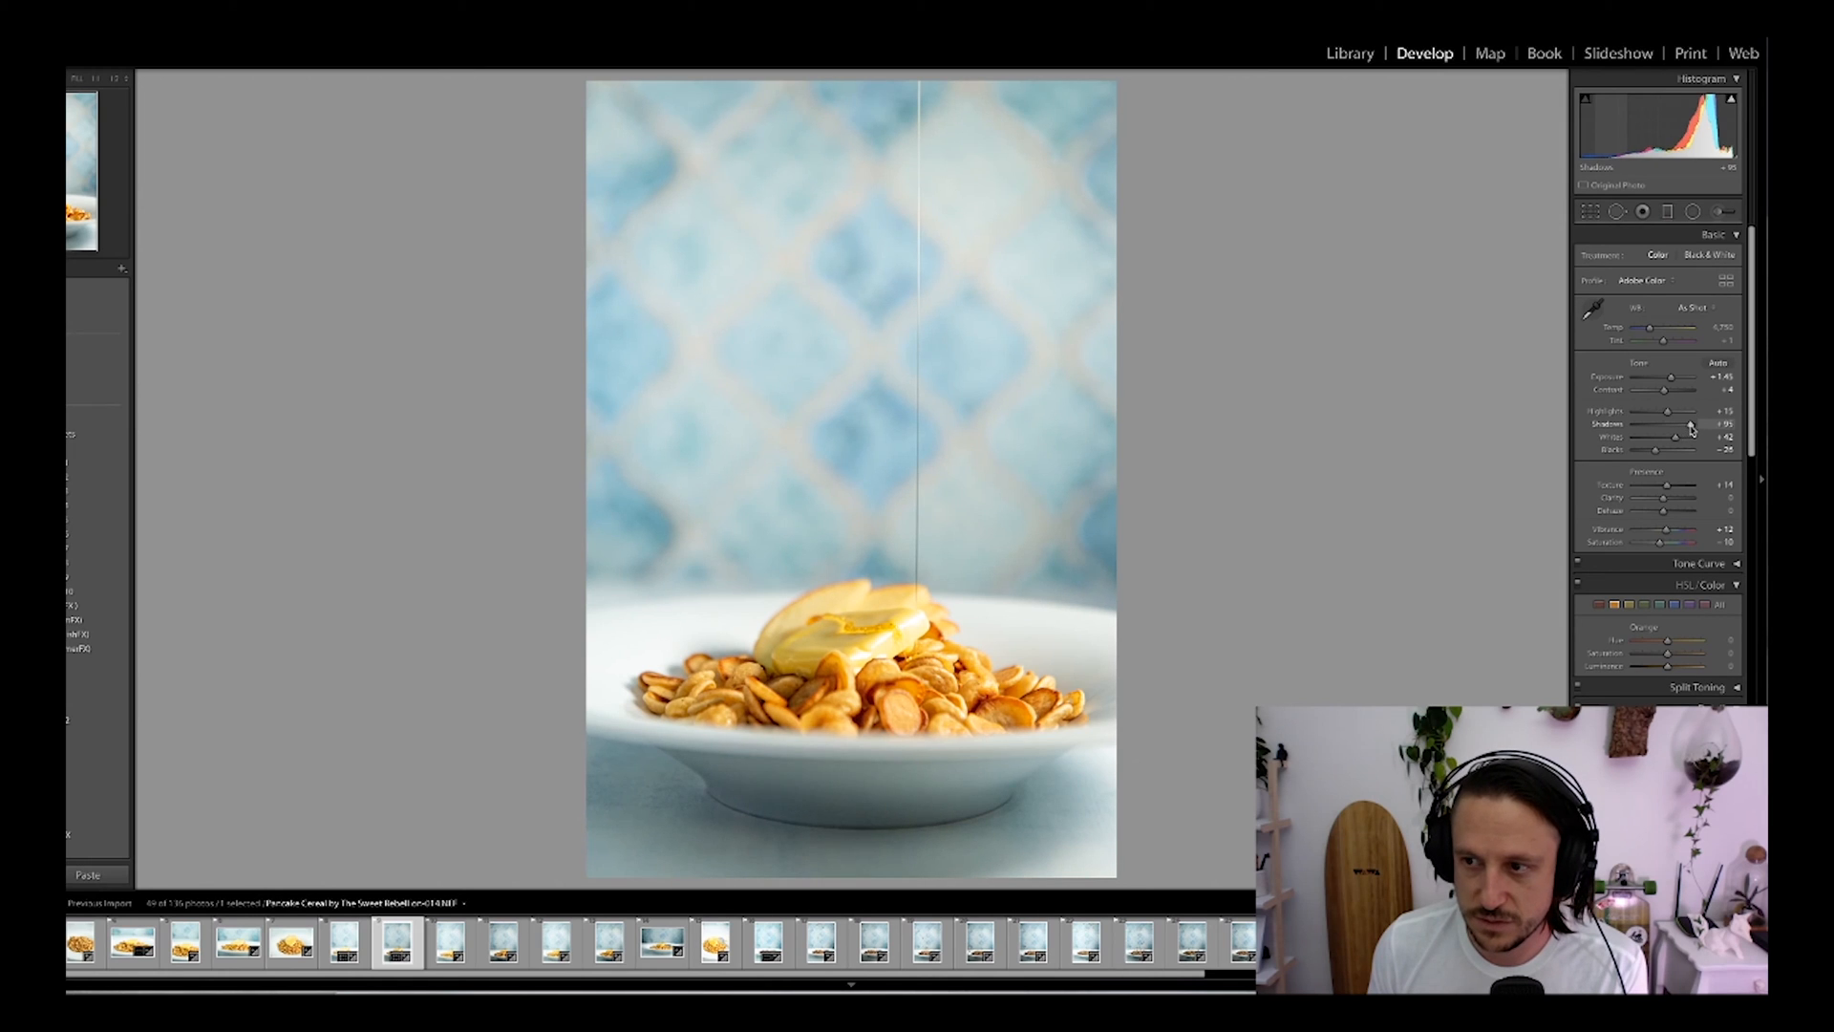
# Step: On the next portrait syrup-pouring photo, lower the highlights to about -35 and the exposure to about +1.05
pyautogui.press('Right')
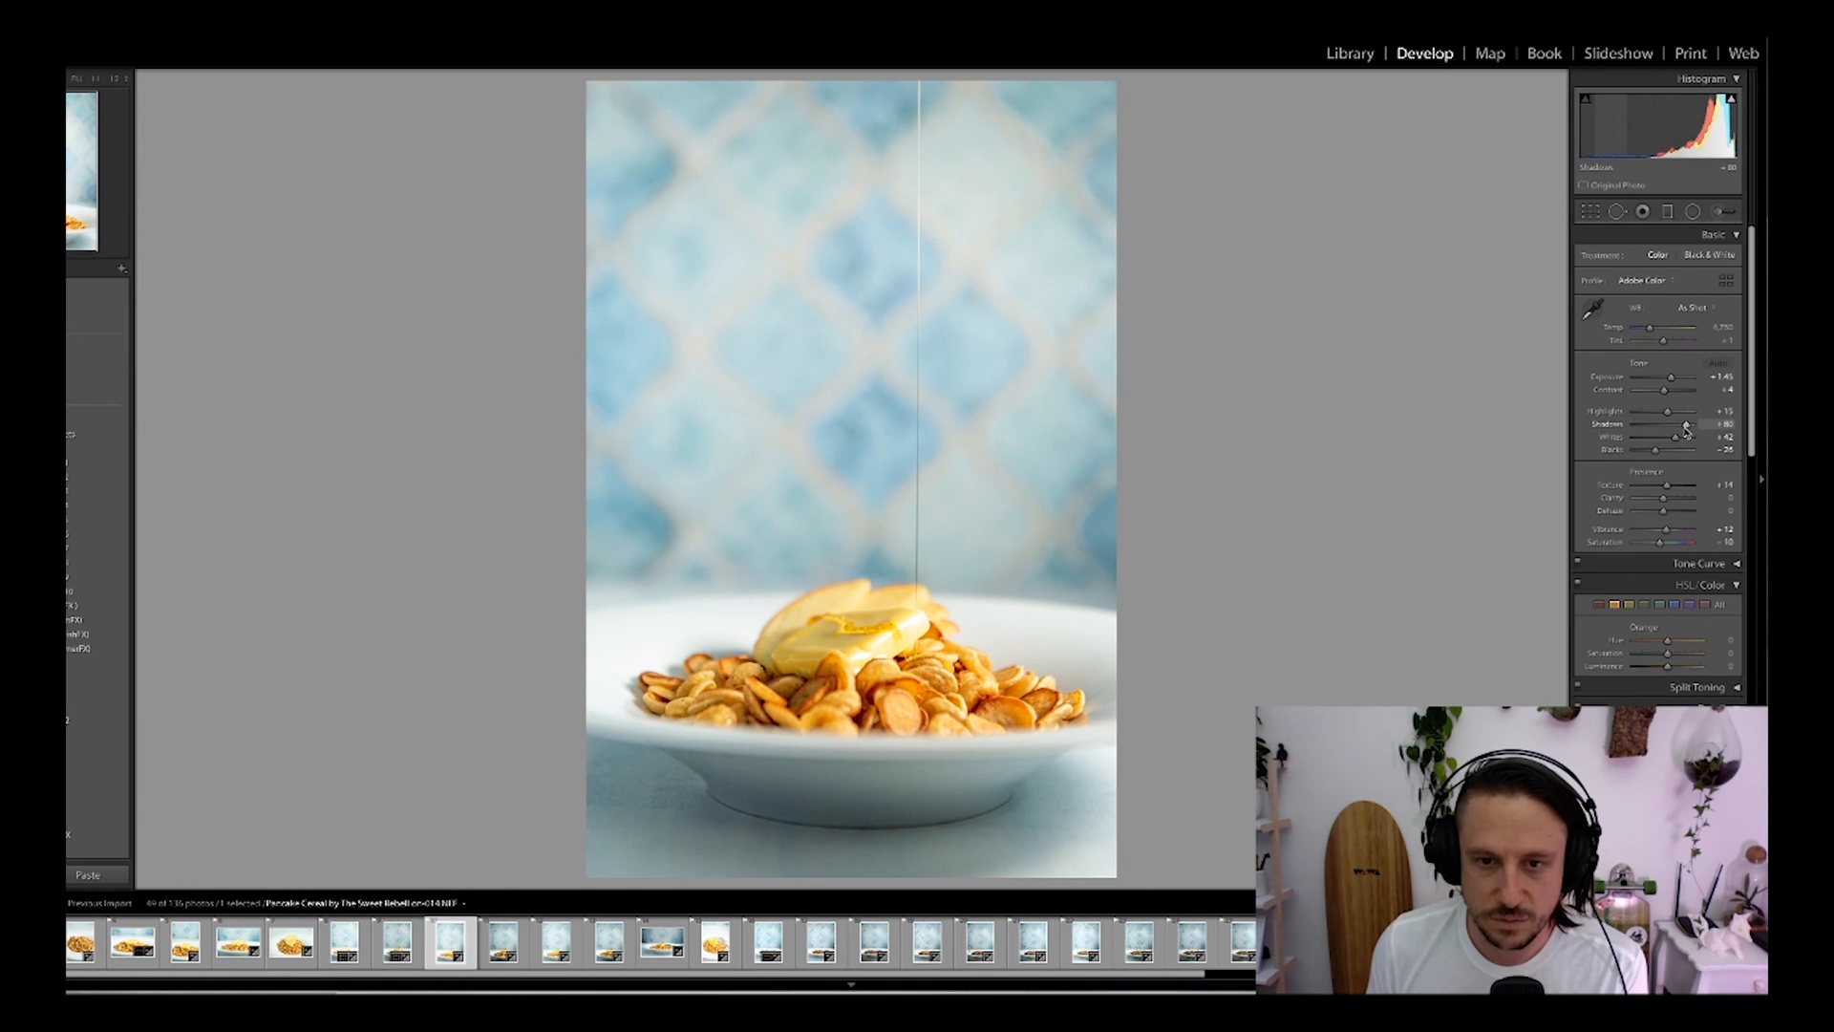
pyautogui.moveTo(1668, 411); pyautogui.dragTo(1655, 412)
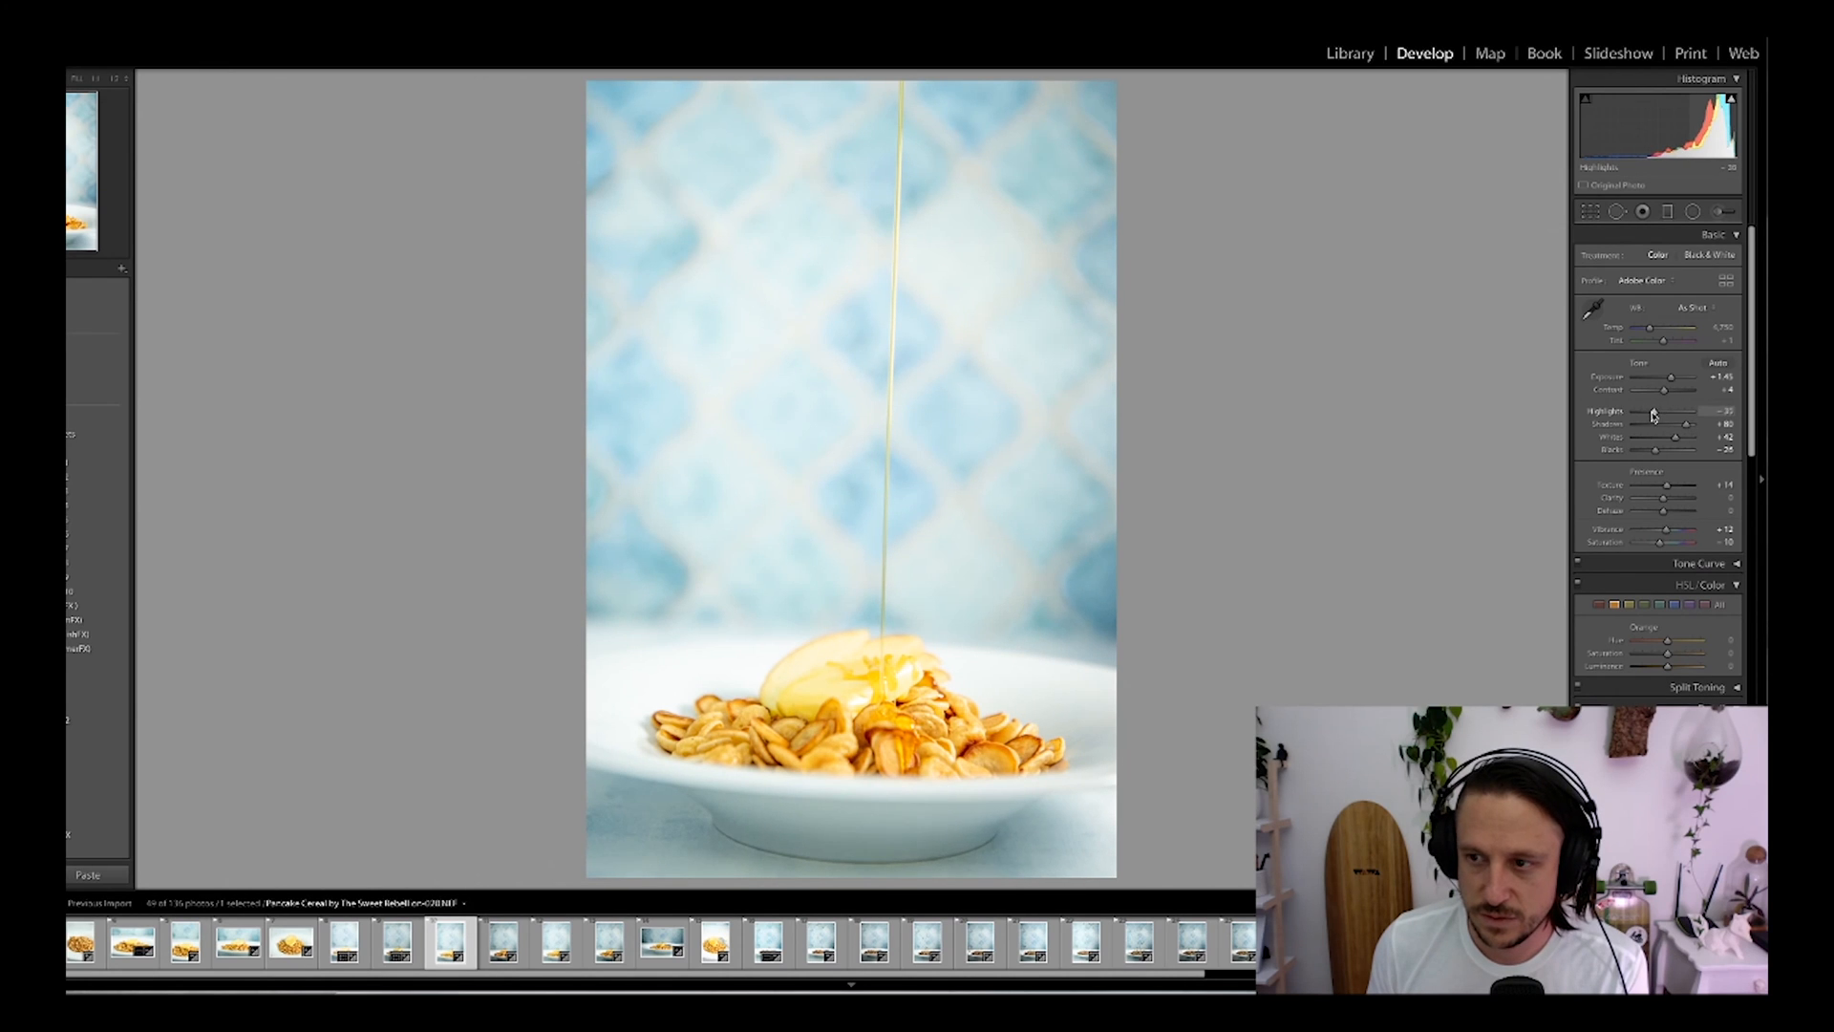
pyautogui.moveTo(1671, 377); pyautogui.dragTo(1668, 380)
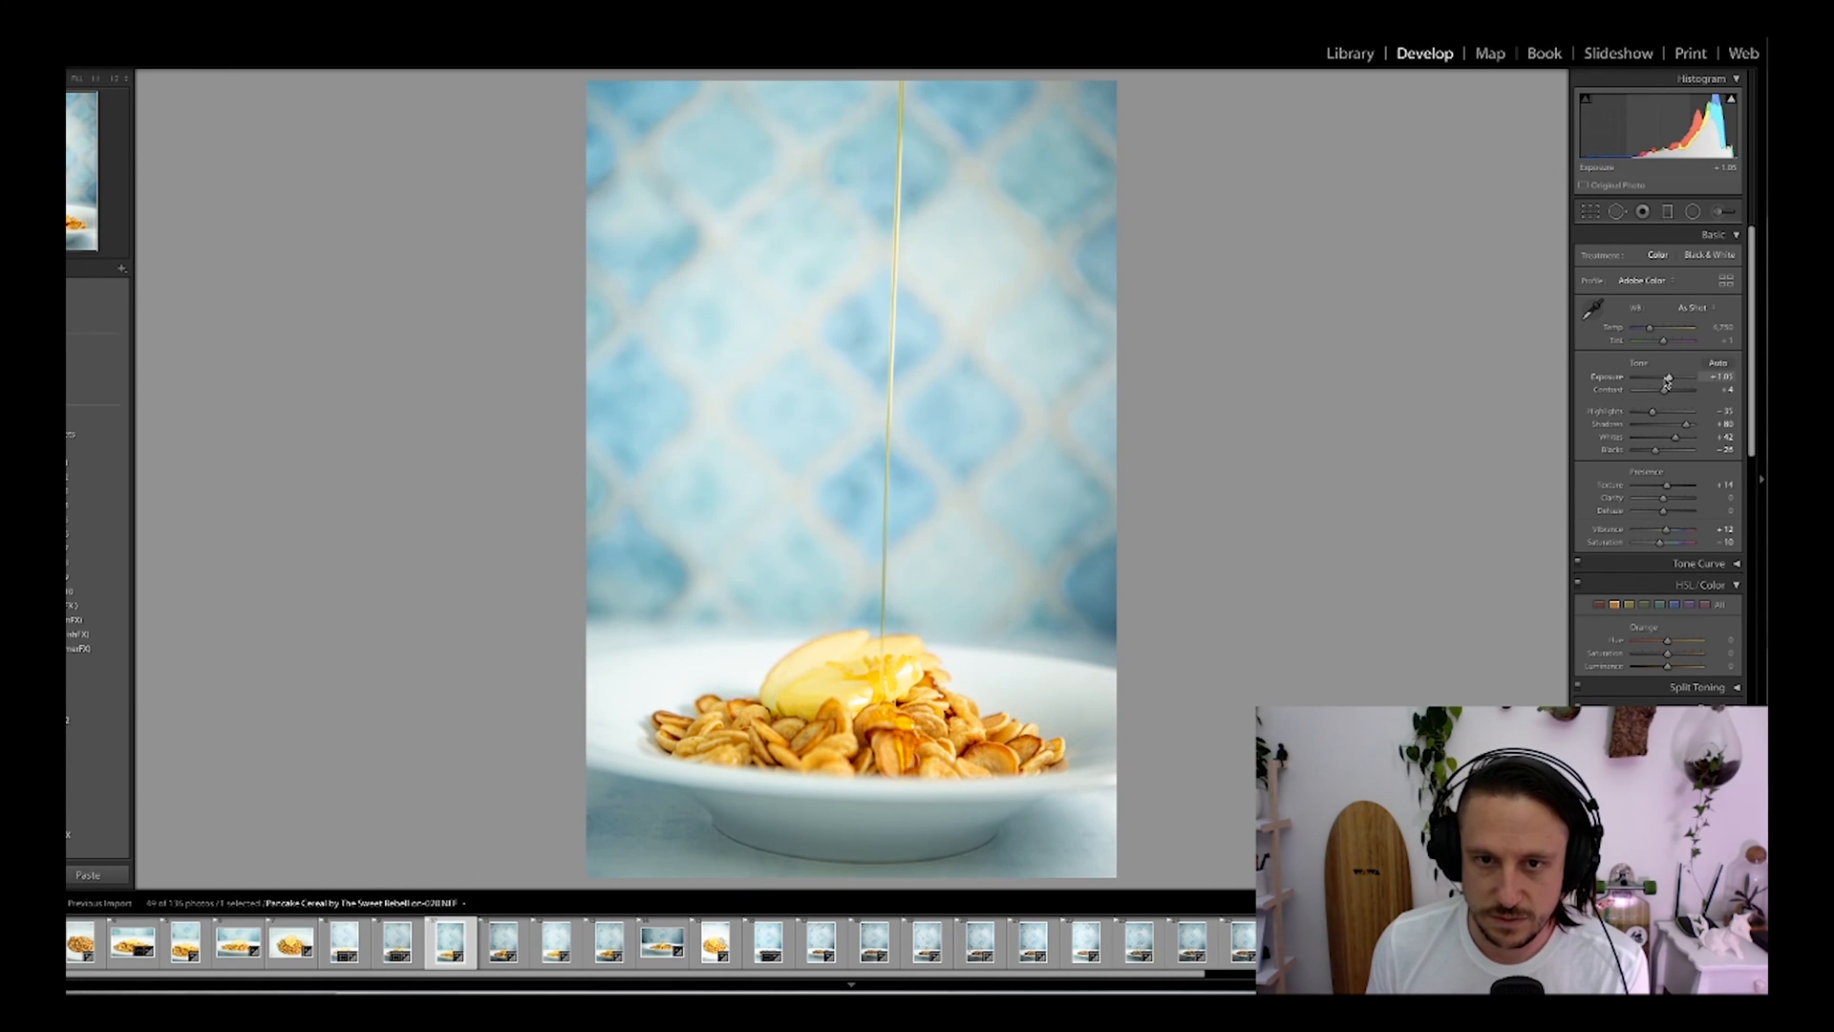
# Step: Straighten the syrup-pouring photo about 1.7° counterclockwise and crop it slightly tighter around the bowl
pyautogui.press('r')
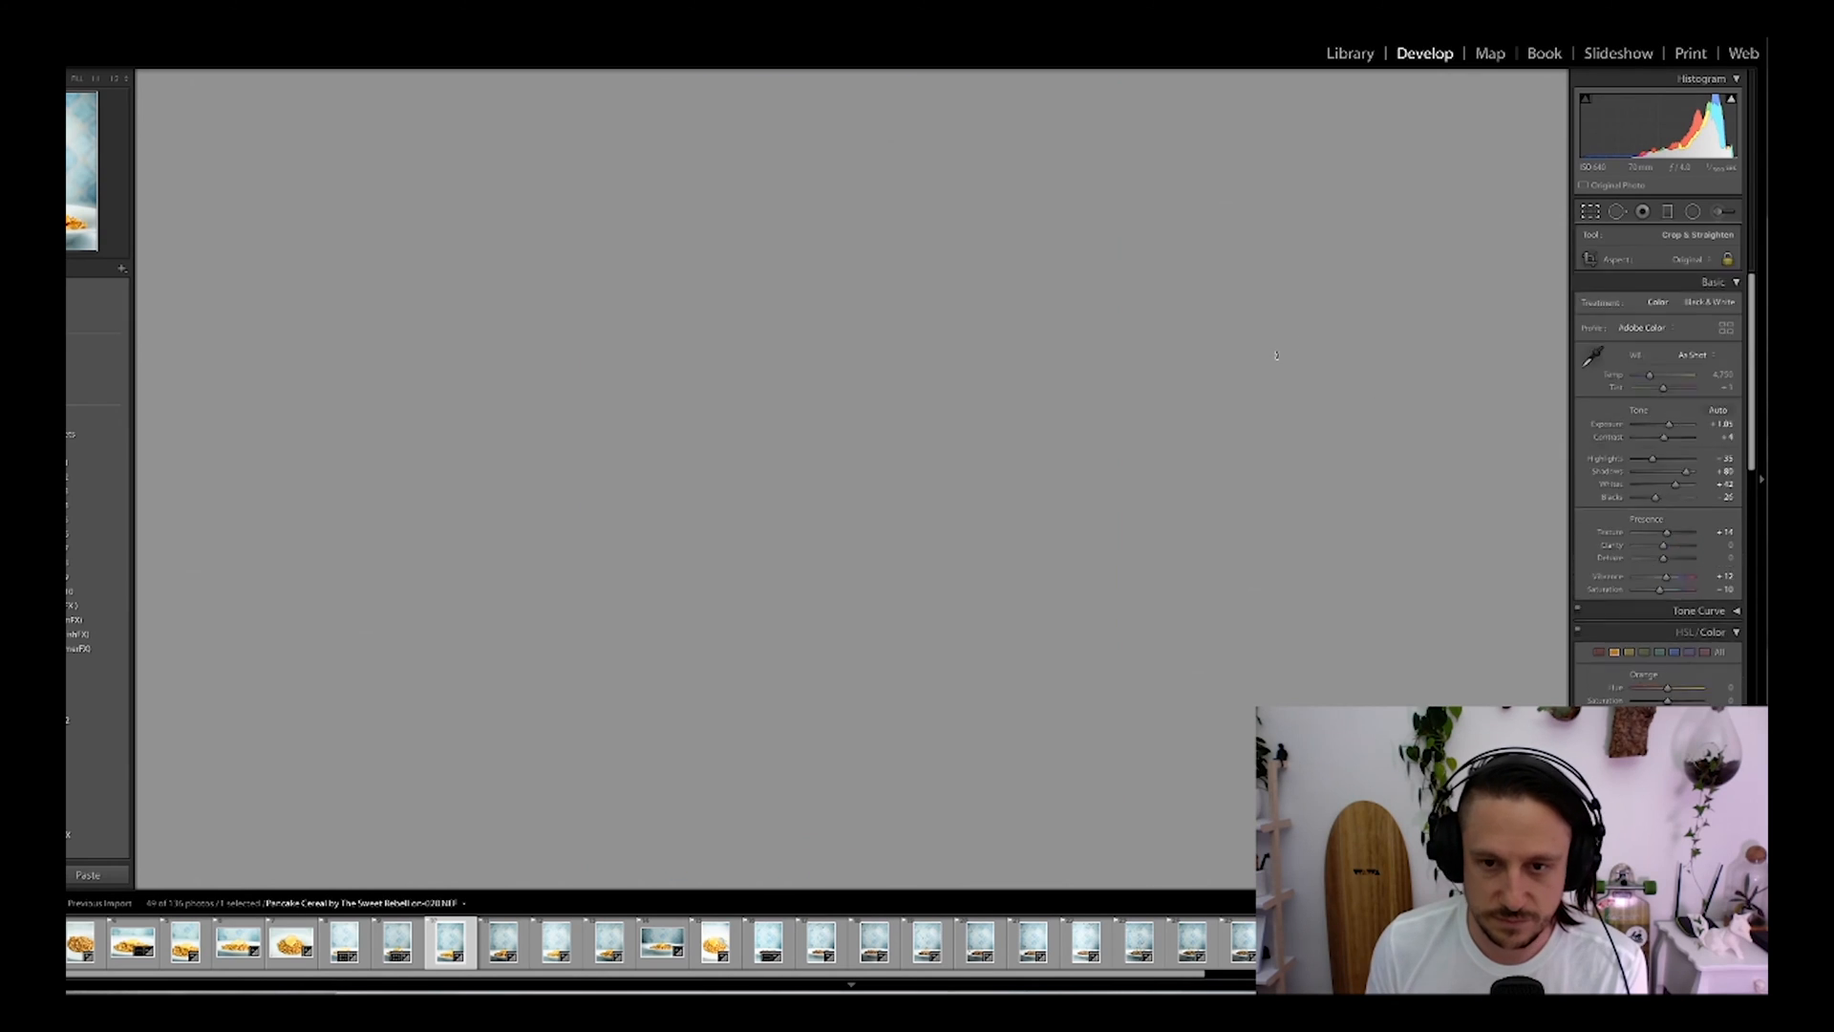
pyautogui.moveTo(1237, 413); pyautogui.dragTo(1242, 400)
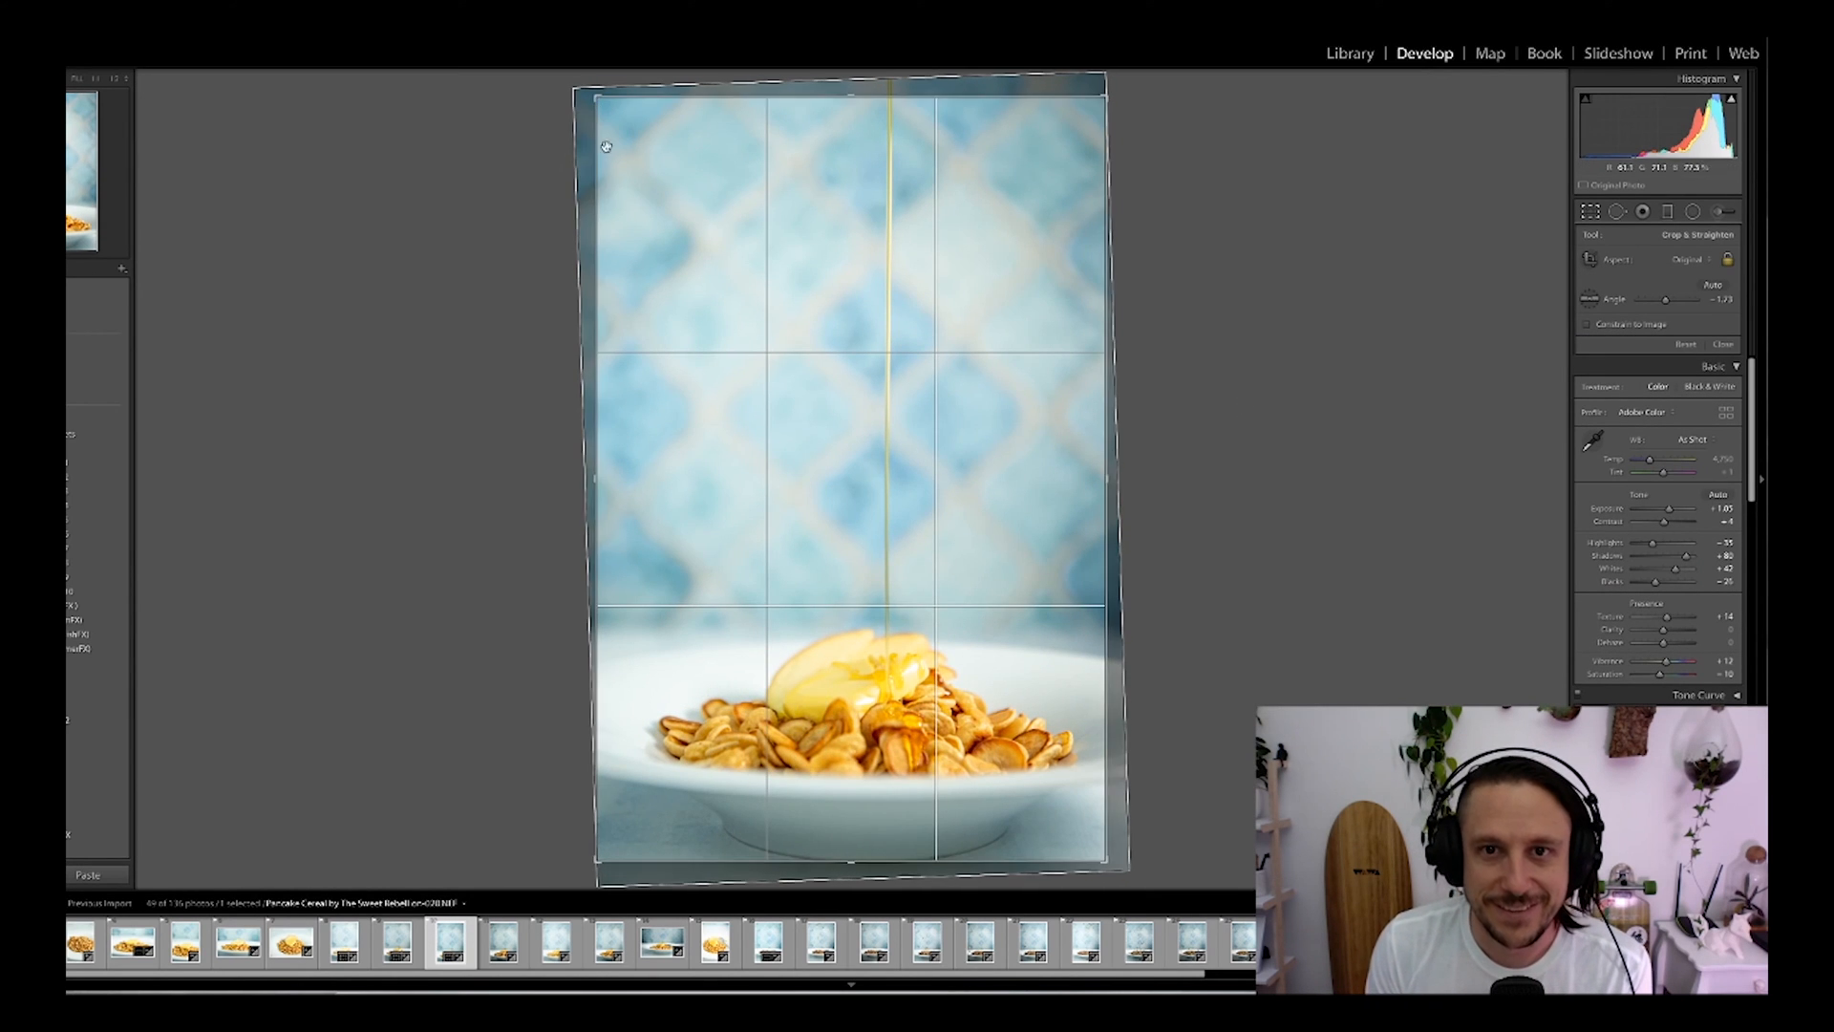
pyautogui.moveTo(524, 181); pyautogui.dragTo(520, 176)
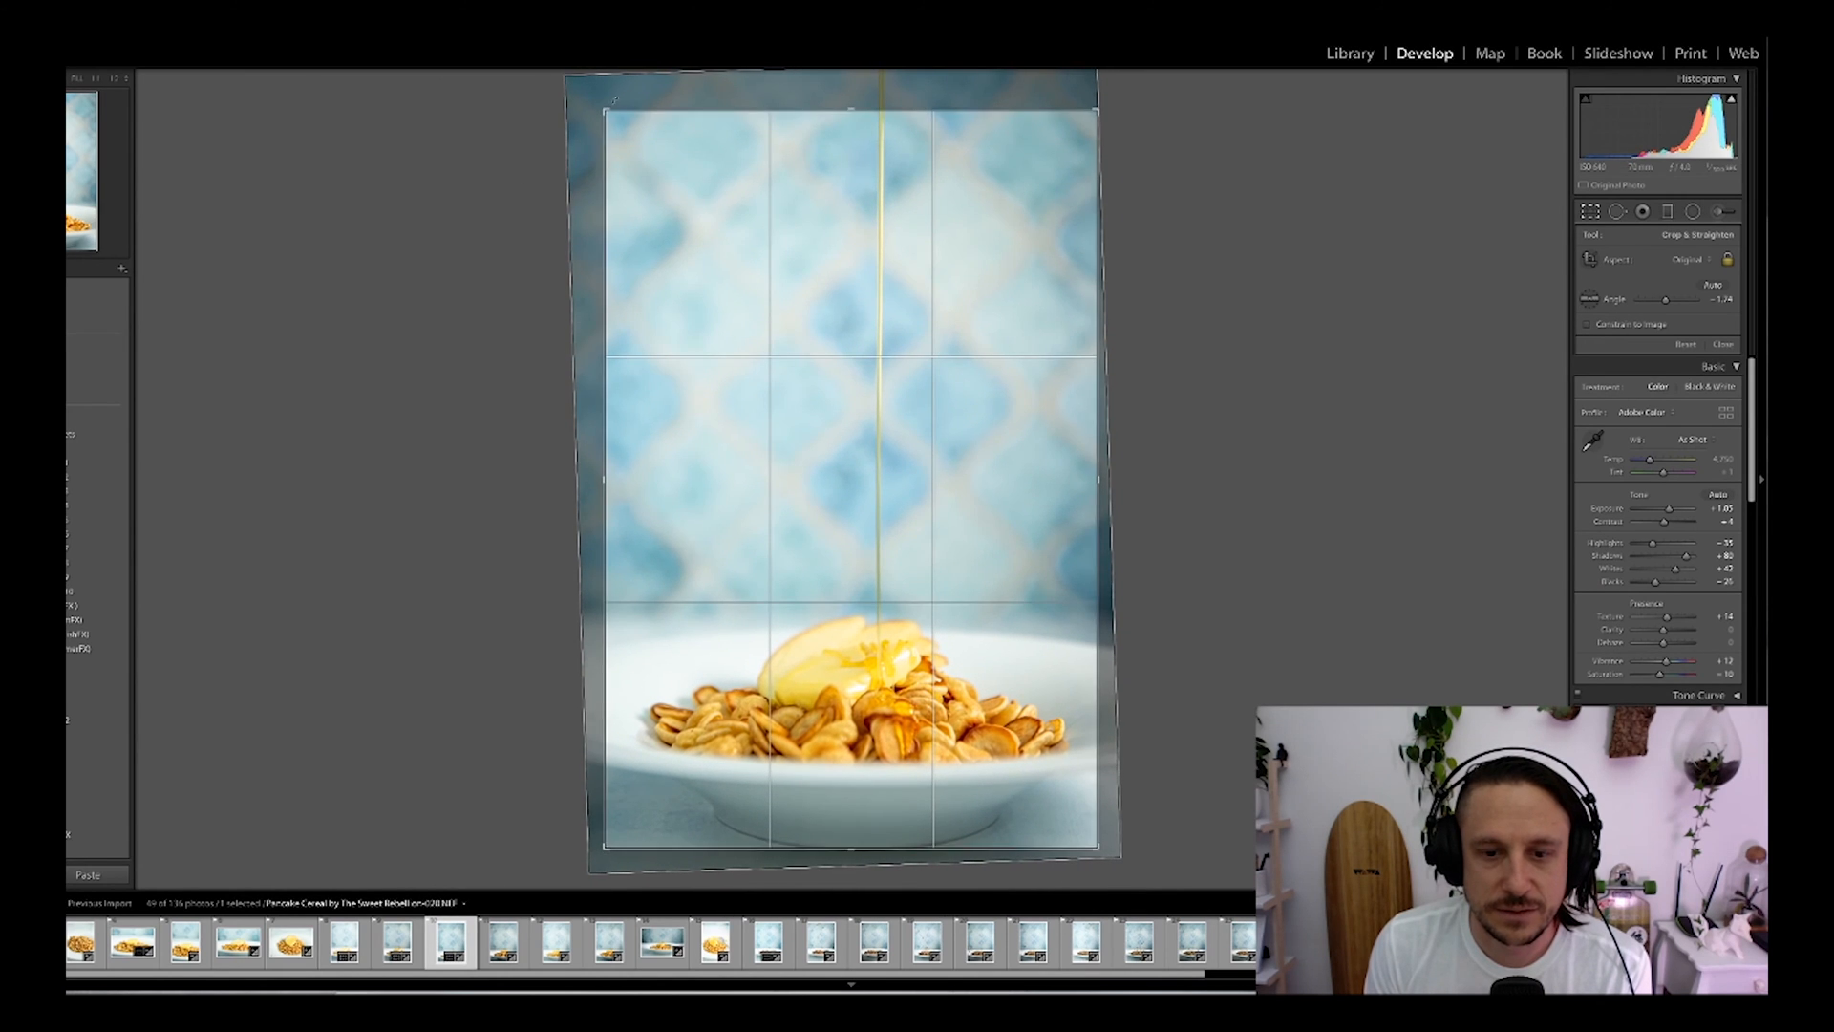
pyautogui.press('Return')
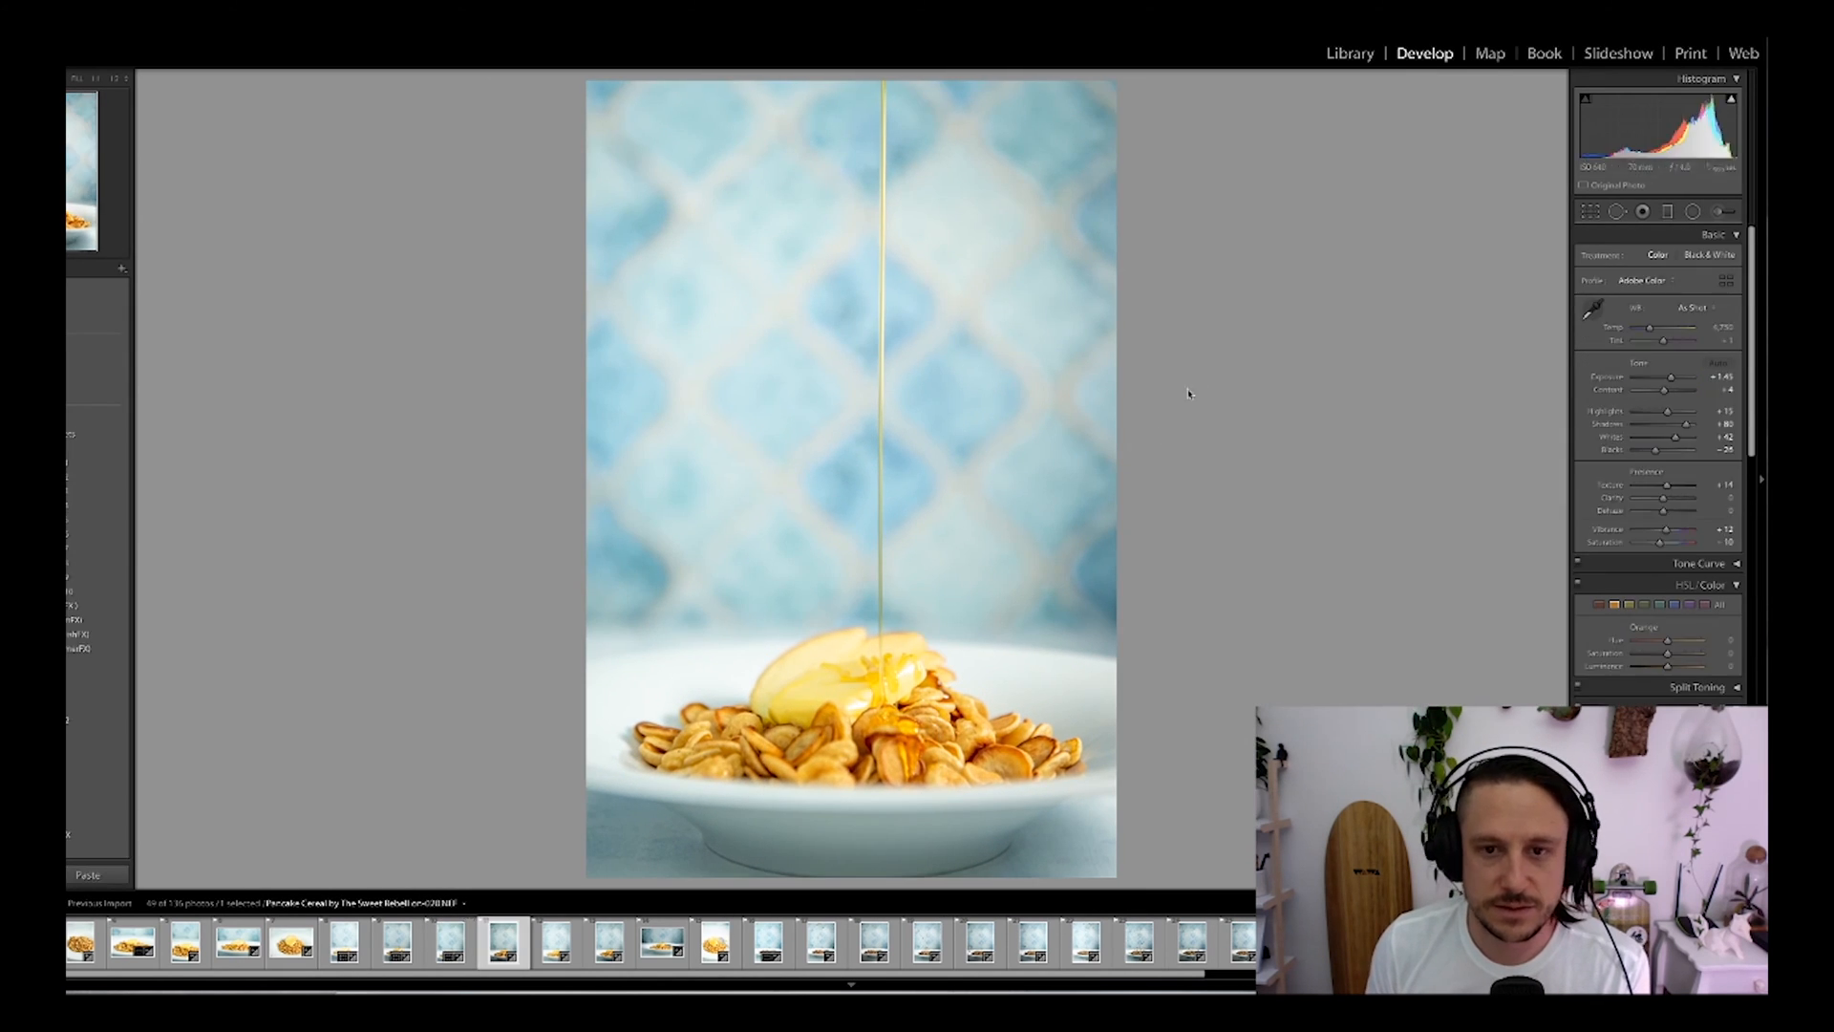
# Step: On the next, darker syrup-pouring photo, tighten the crop with about 1.8° counterclockwise straightening and raise the exposure slightly
pyautogui.press('Right')
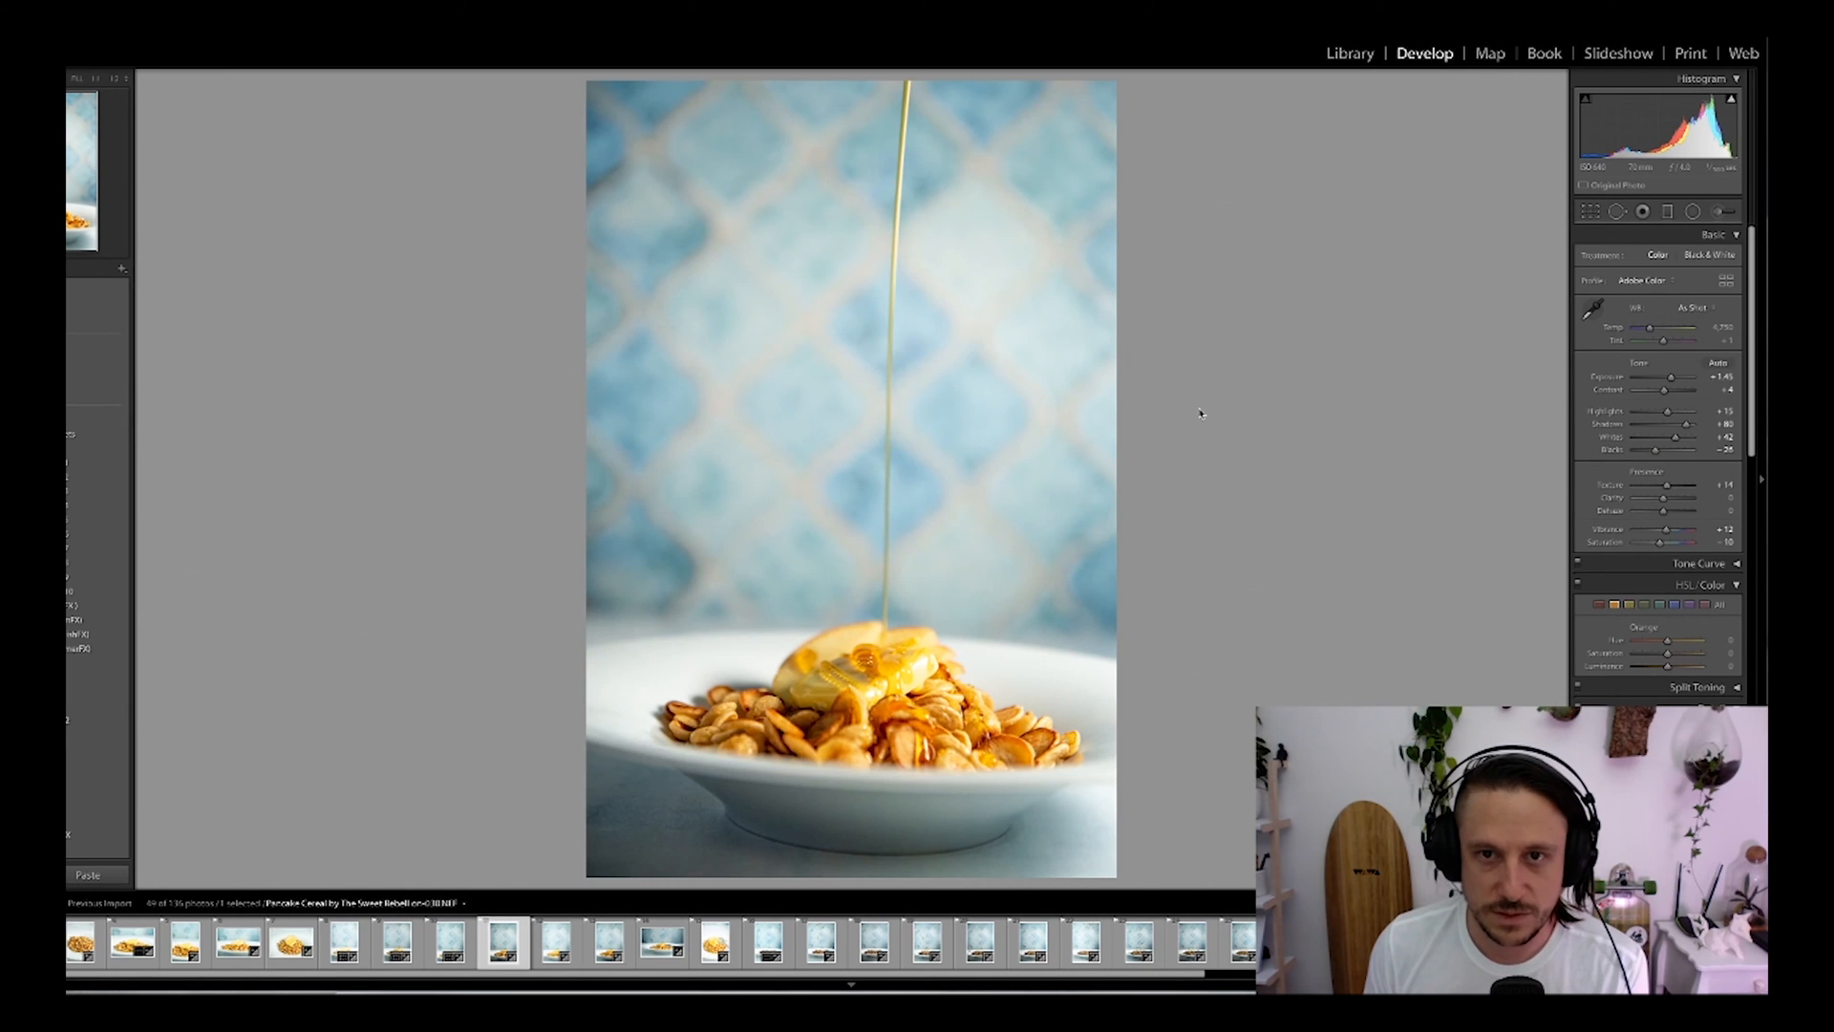
pyautogui.press('r')
pyautogui.moveTo(1202, 411); pyautogui.dragTo(1209, 403)
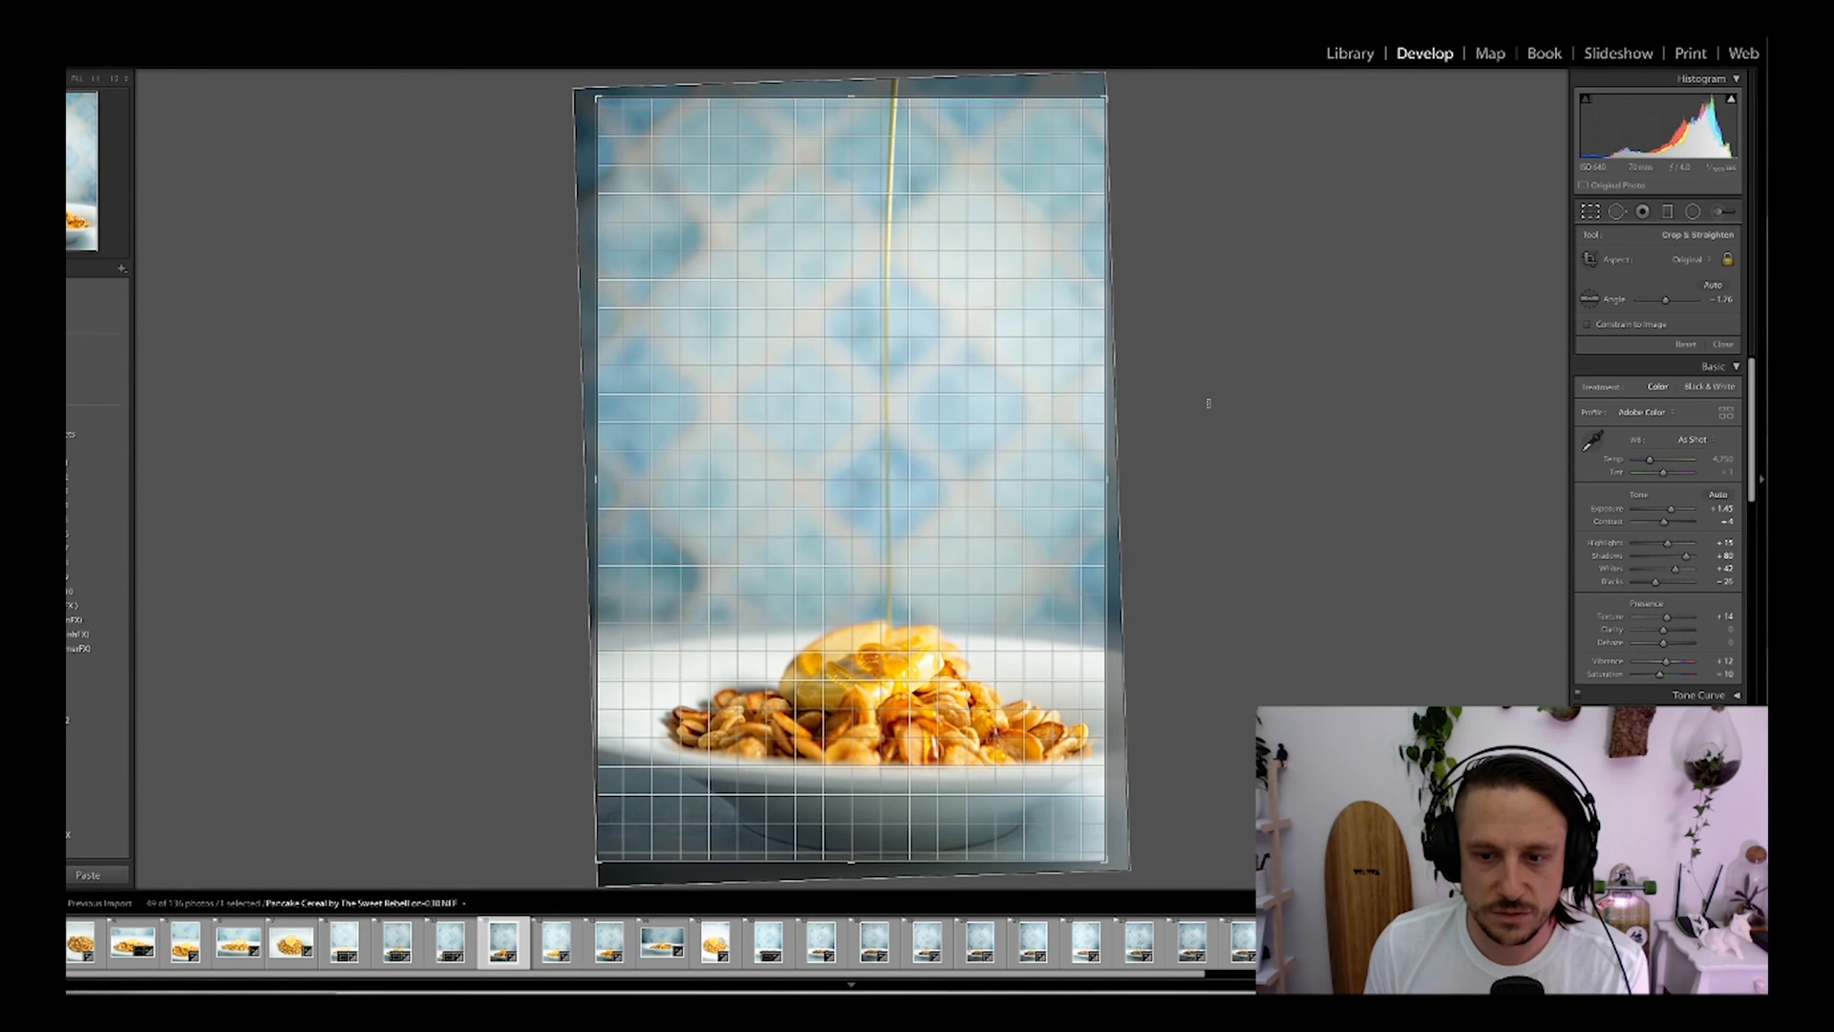
pyautogui.moveTo(596, 97); pyautogui.dragTo(633, 152)
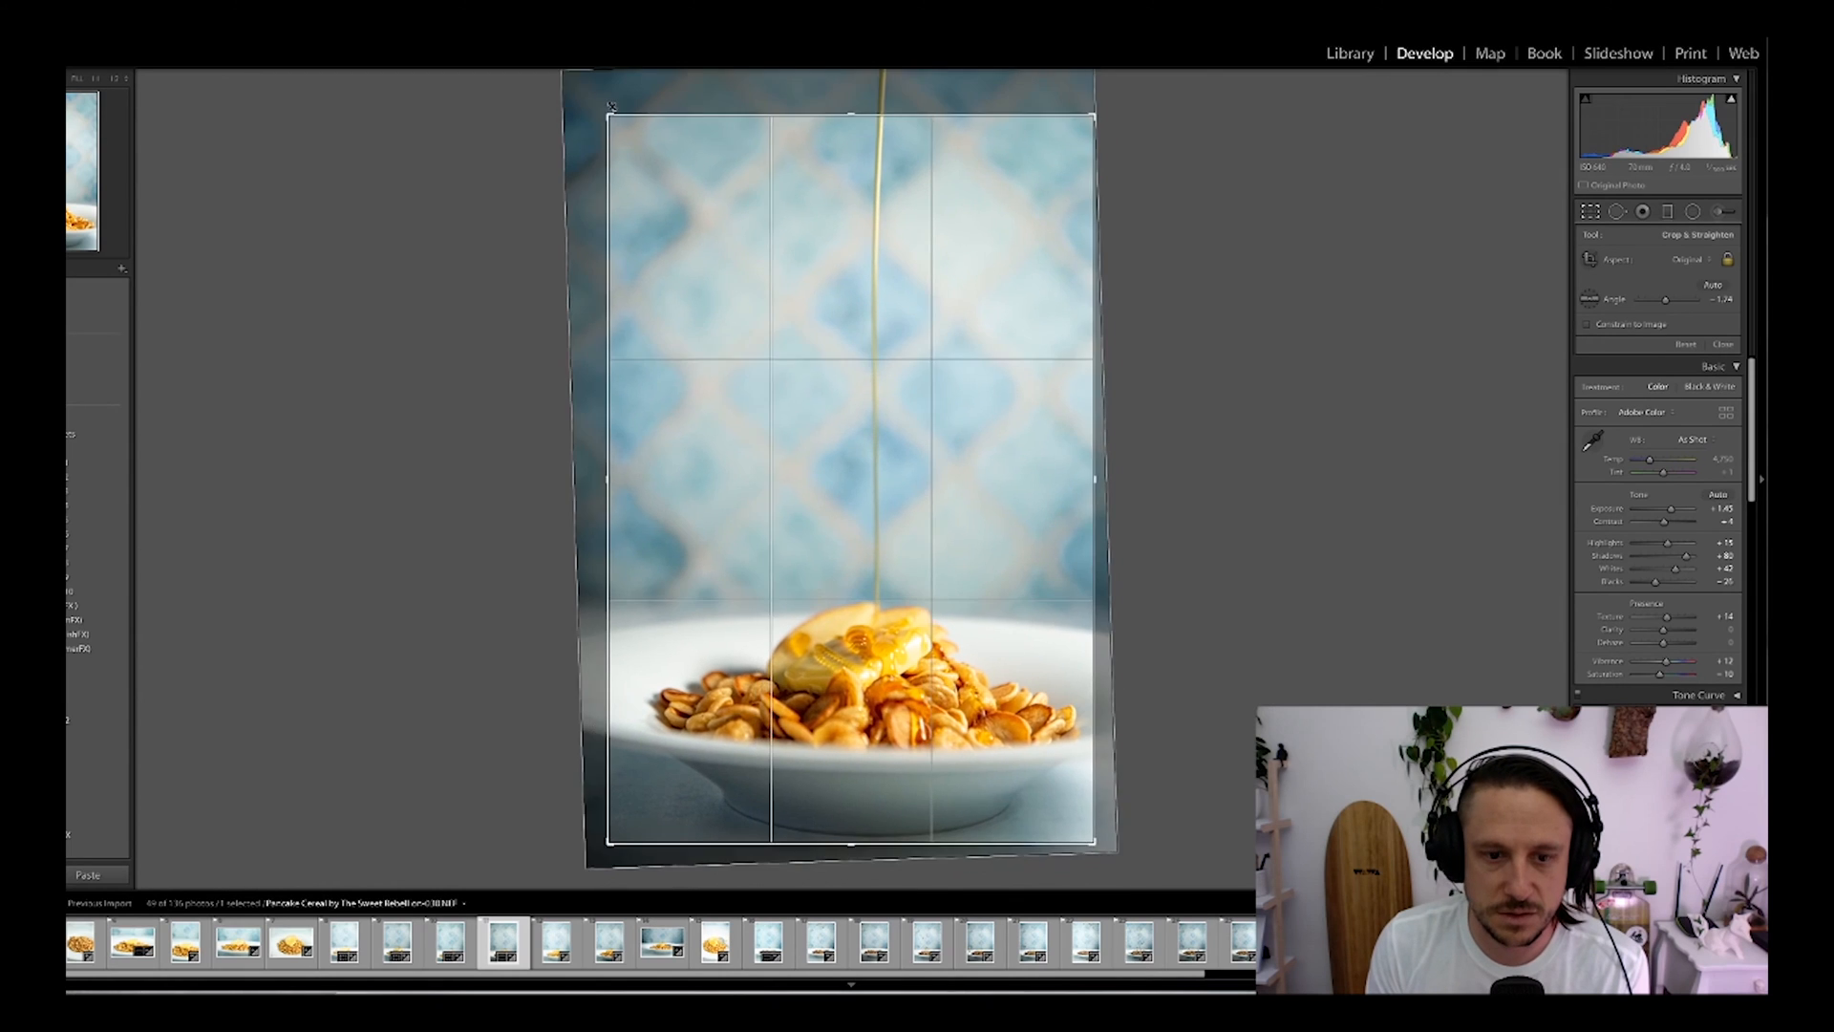
pyautogui.moveTo(1205, 347); pyautogui.dragTo(1208, 342)
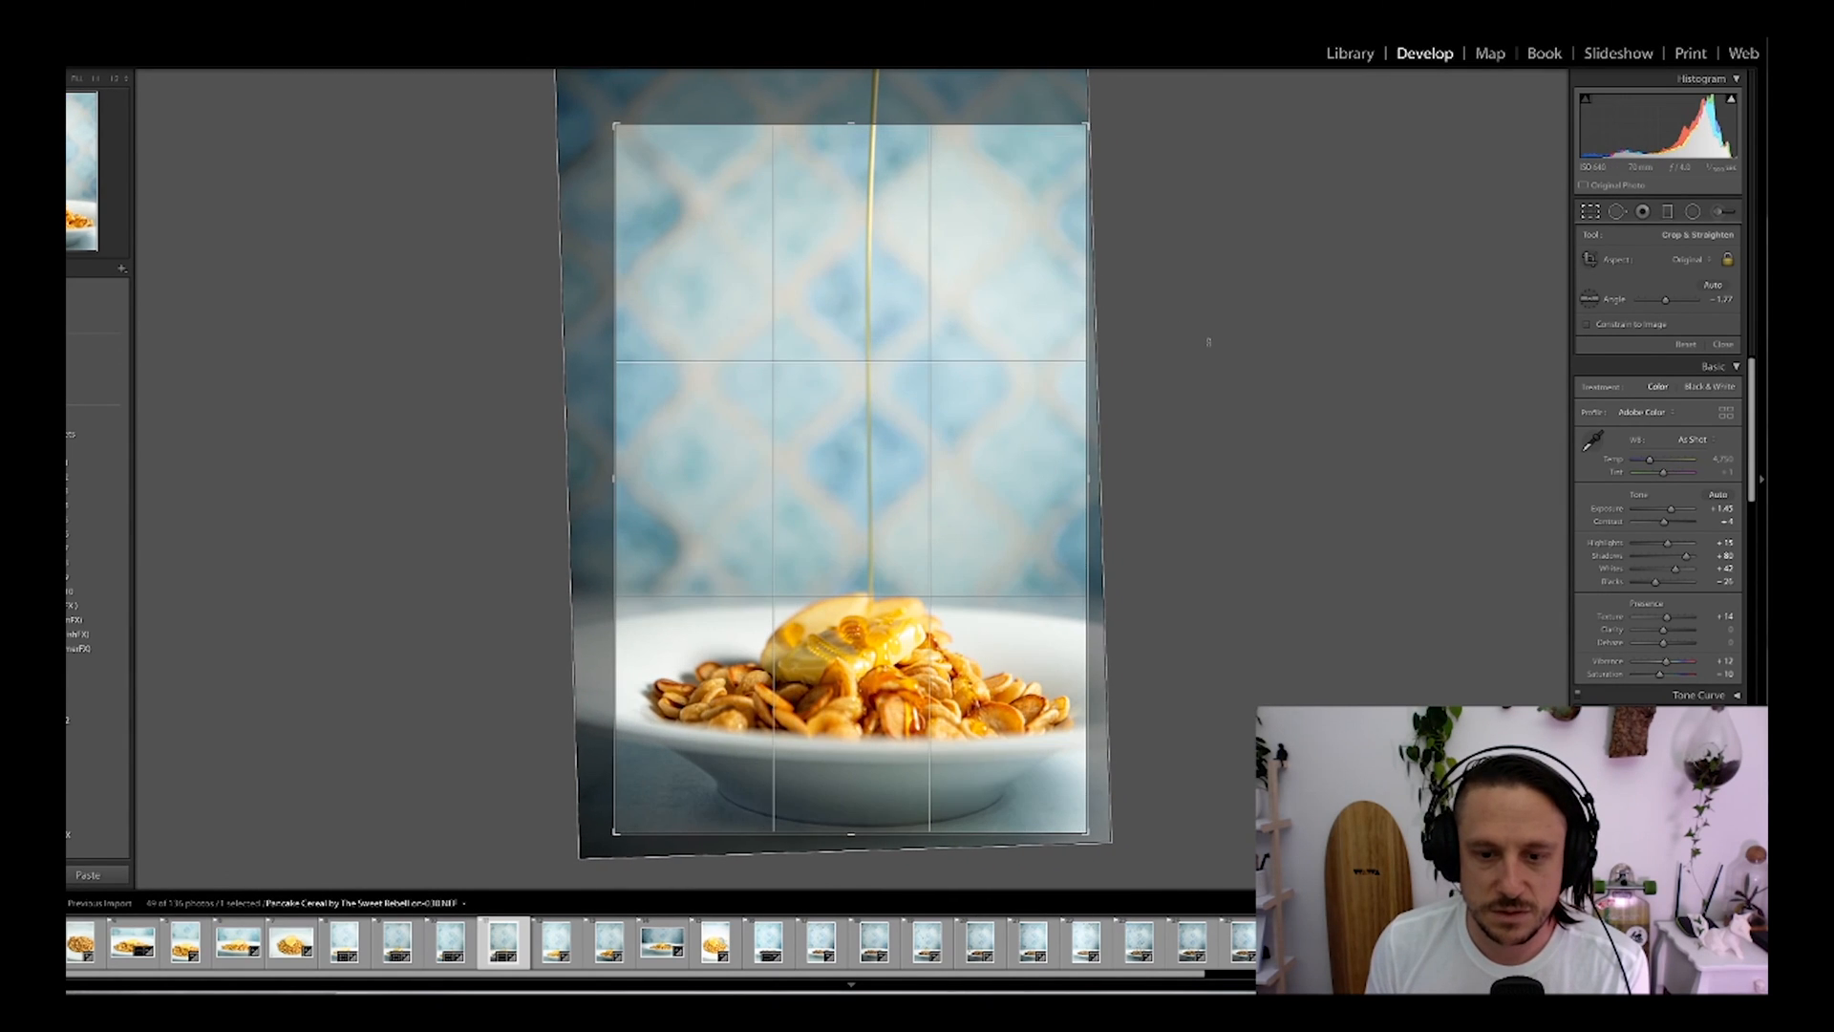
pyautogui.press('Return')
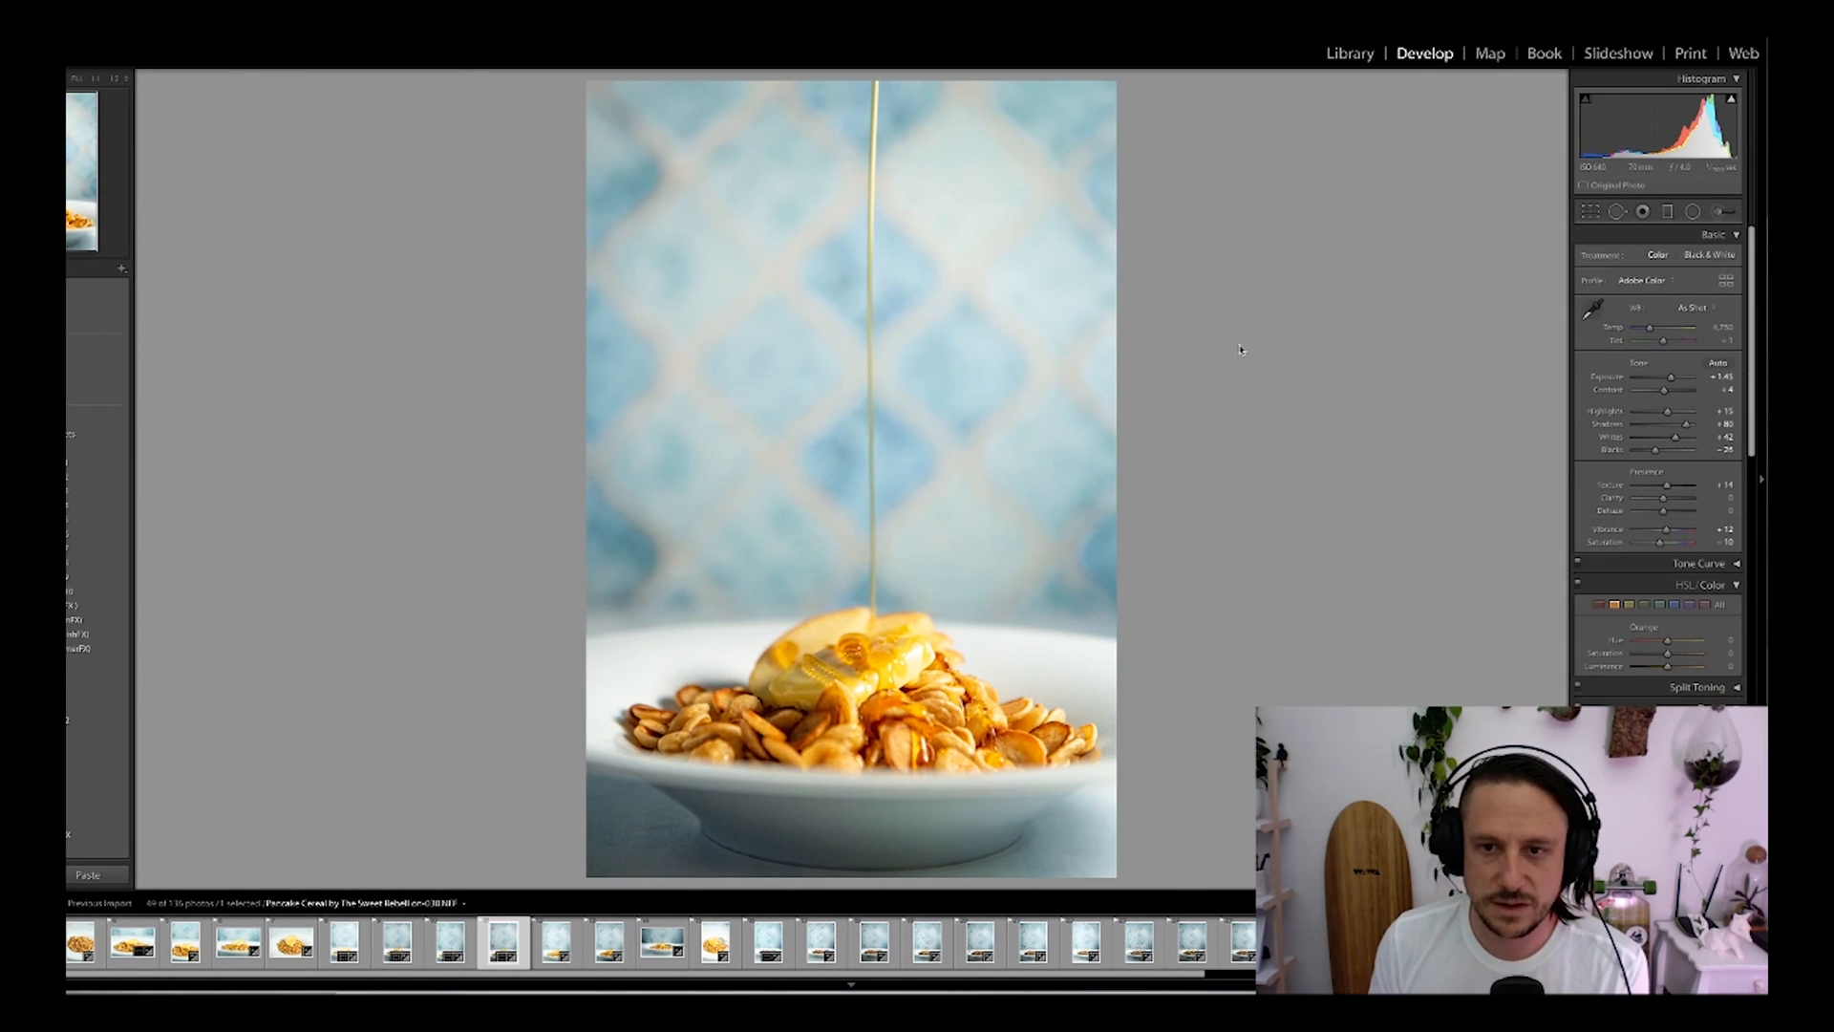
pyautogui.moveTo(1671, 377); pyautogui.dragTo(1672, 382)
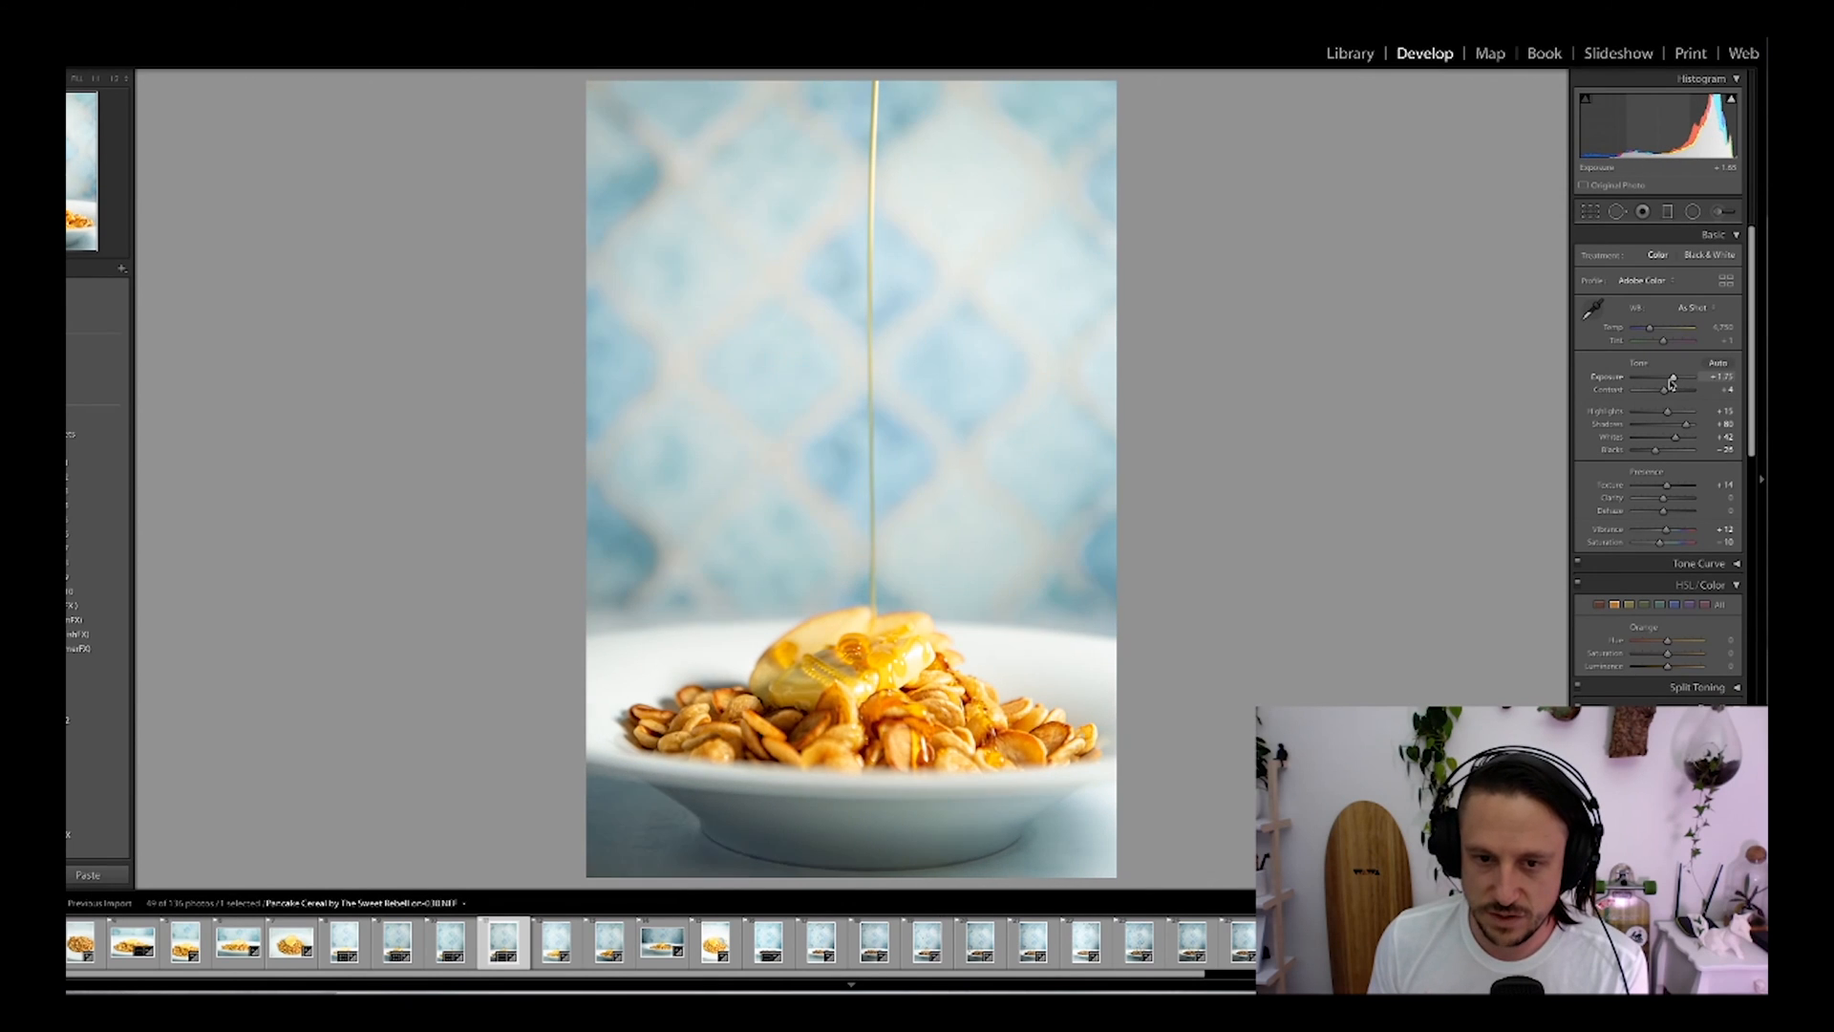
# Step: On the next portrait photo with the faint syrup stream, lower the exposure to about +0.85 and reset the highlights to 0
pyautogui.press('Right')
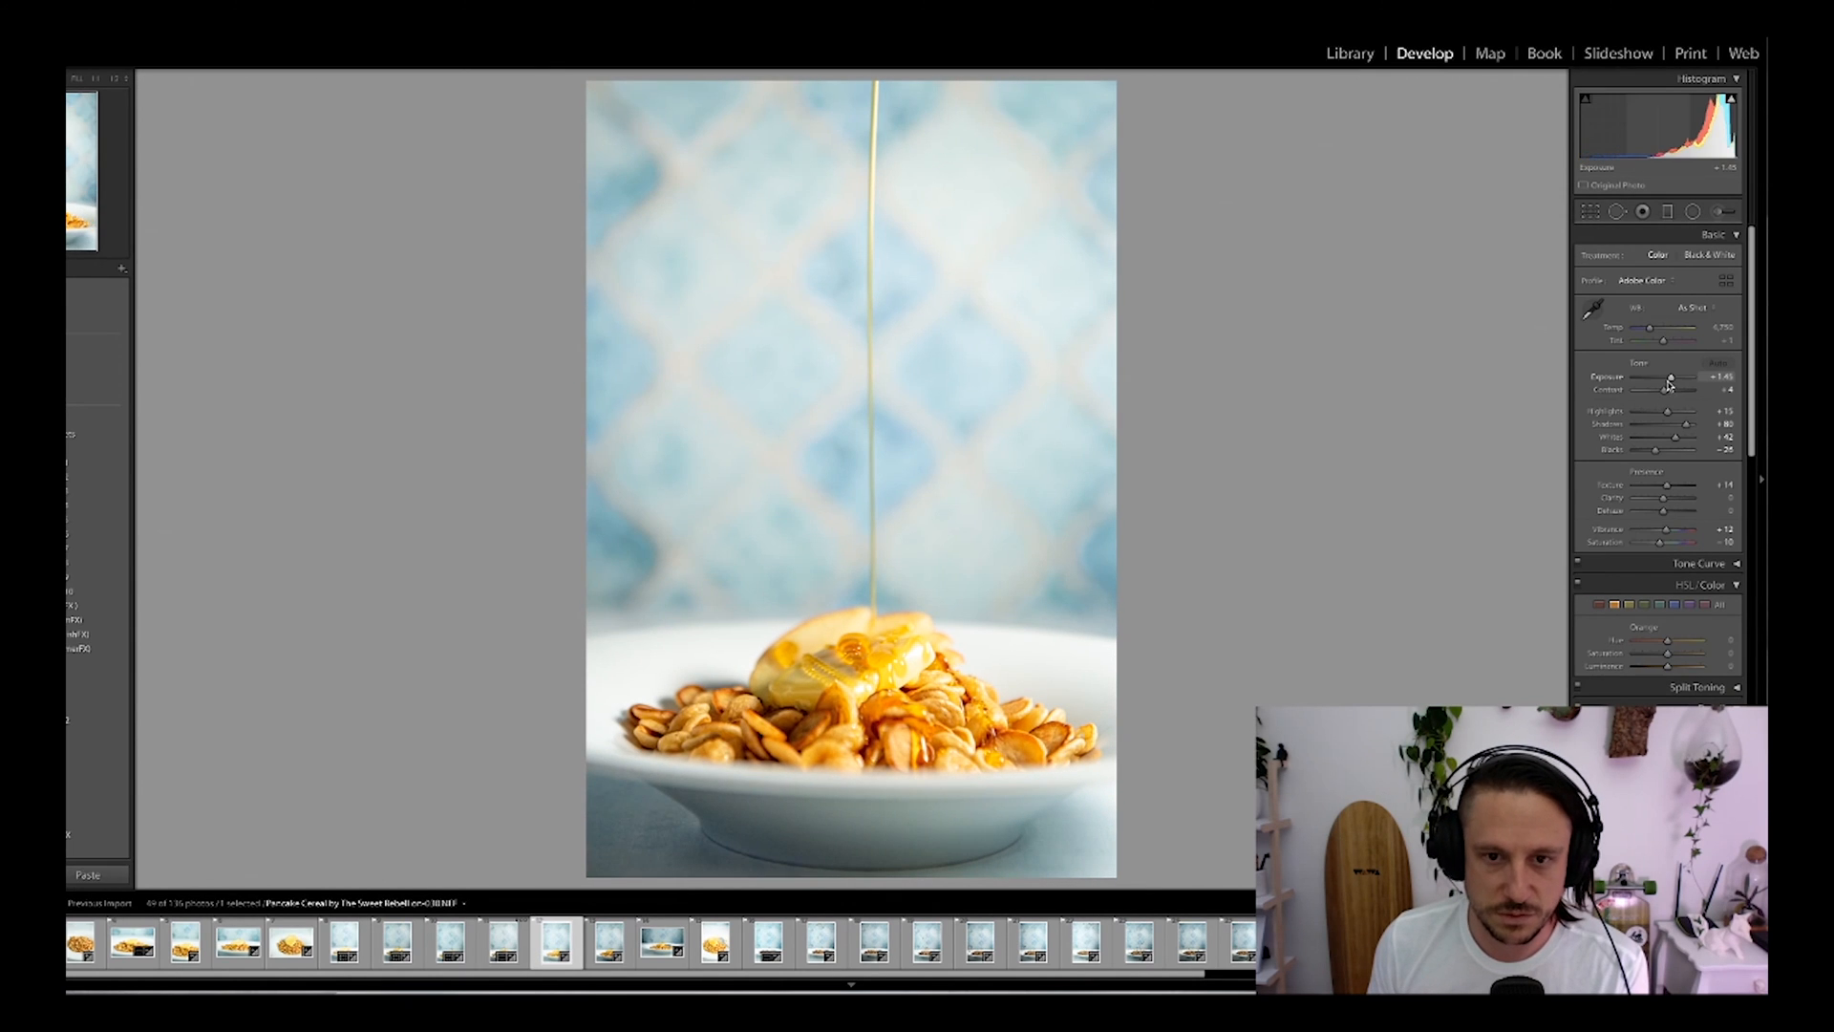
pyautogui.moveTo(1665, 387); pyautogui.dragTo(1659, 411)
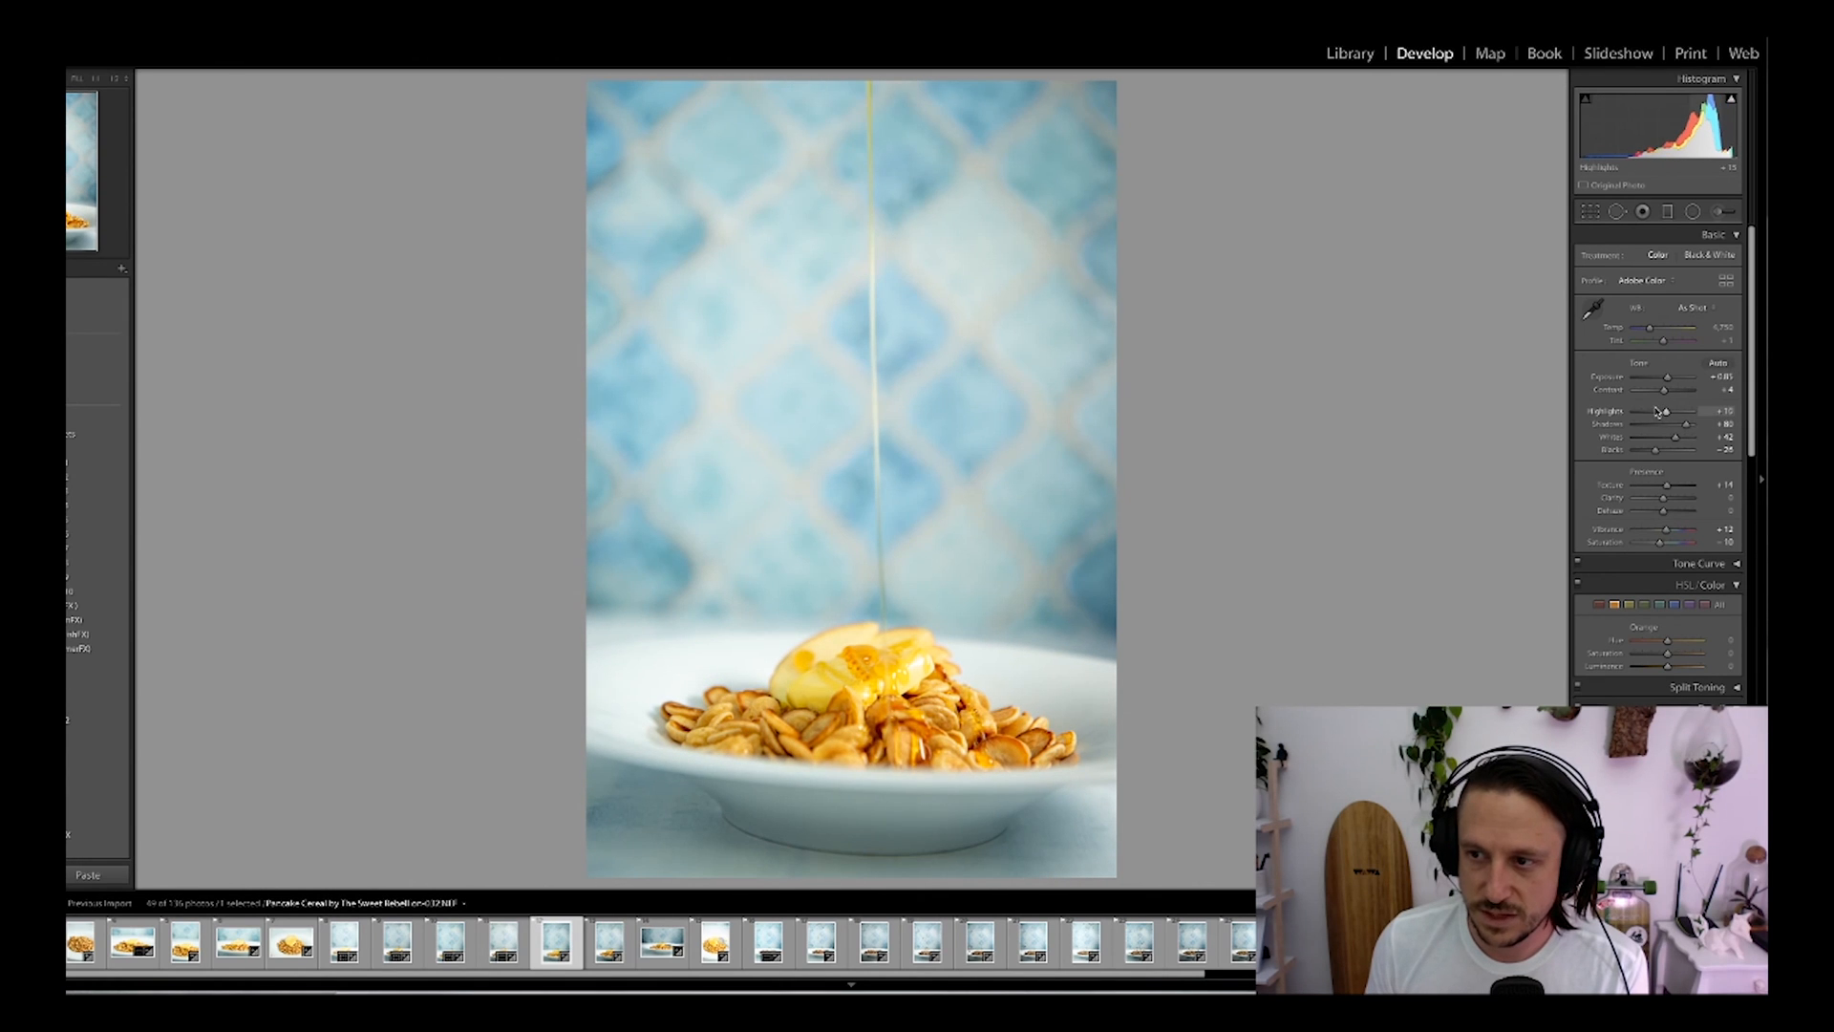
pyautogui.doubleClick(1596, 414)
# Step: Straighten the faint-syrup-stream photo about 1.8° counterclockwise and tighten its crop around the bowl
pyautogui.press('r')
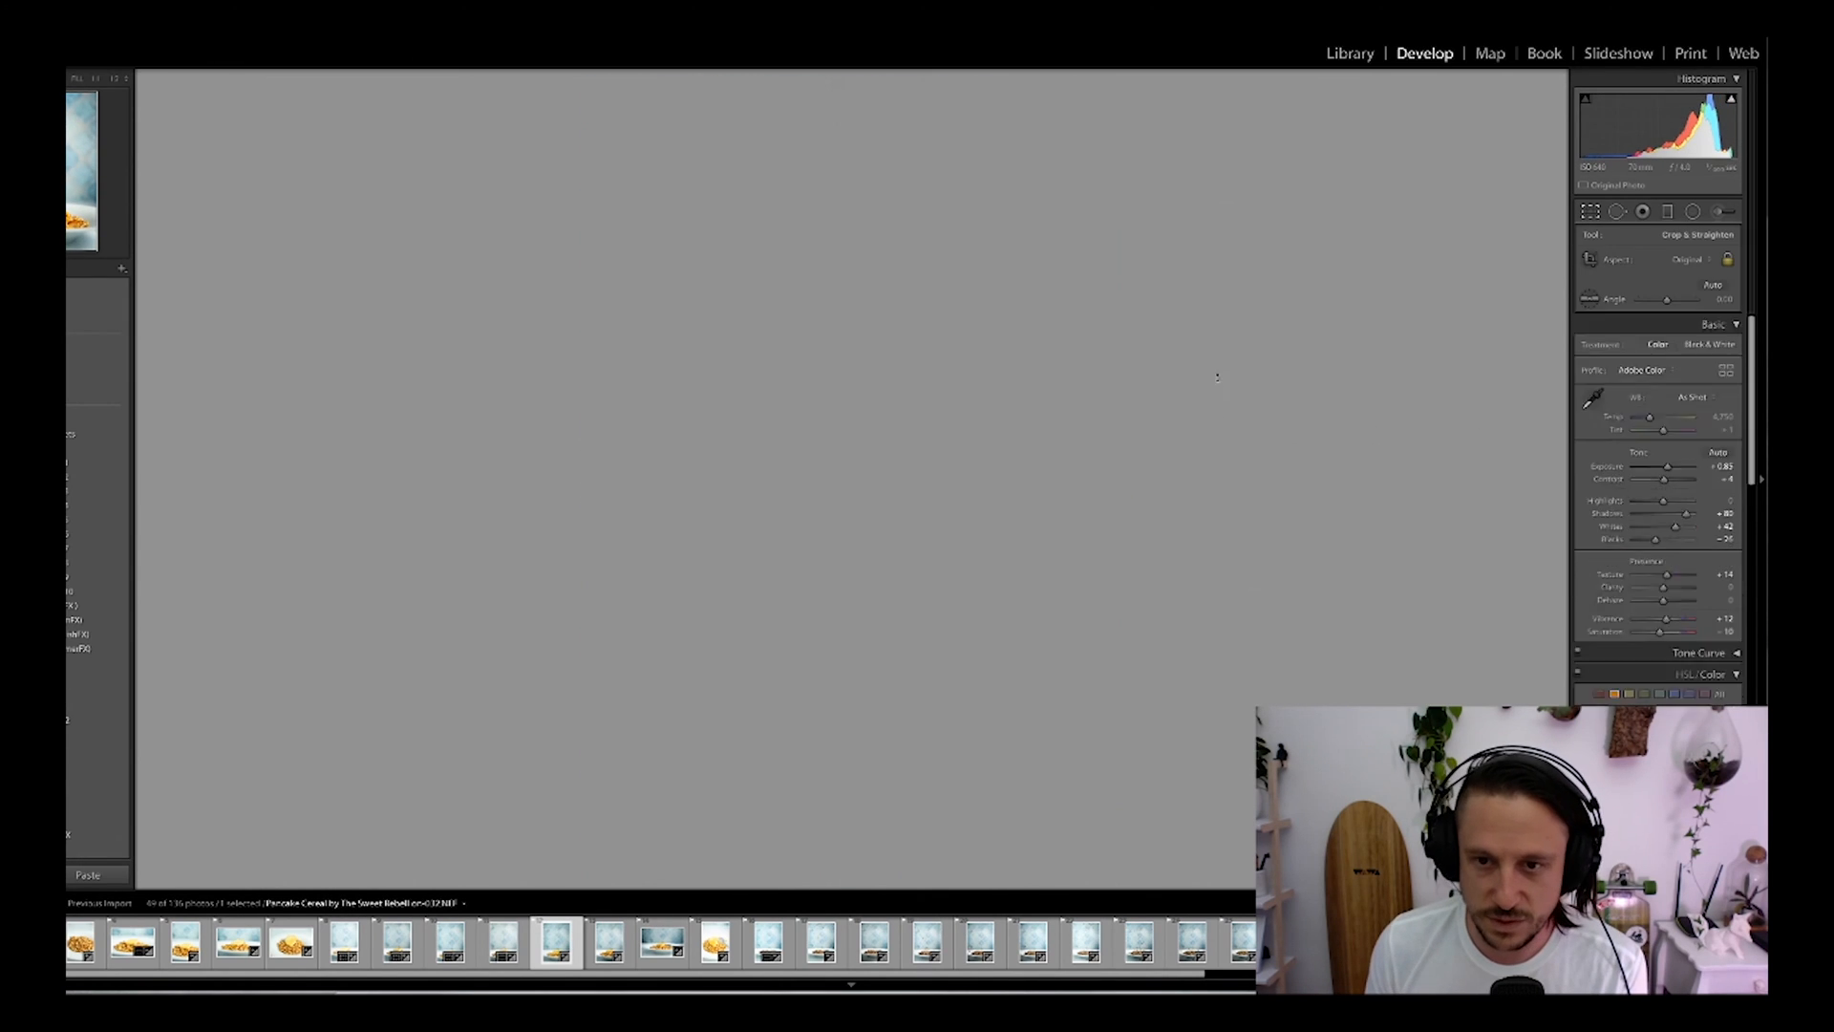
pyautogui.moveTo(1222, 425); pyautogui.dragTo(1212, 376)
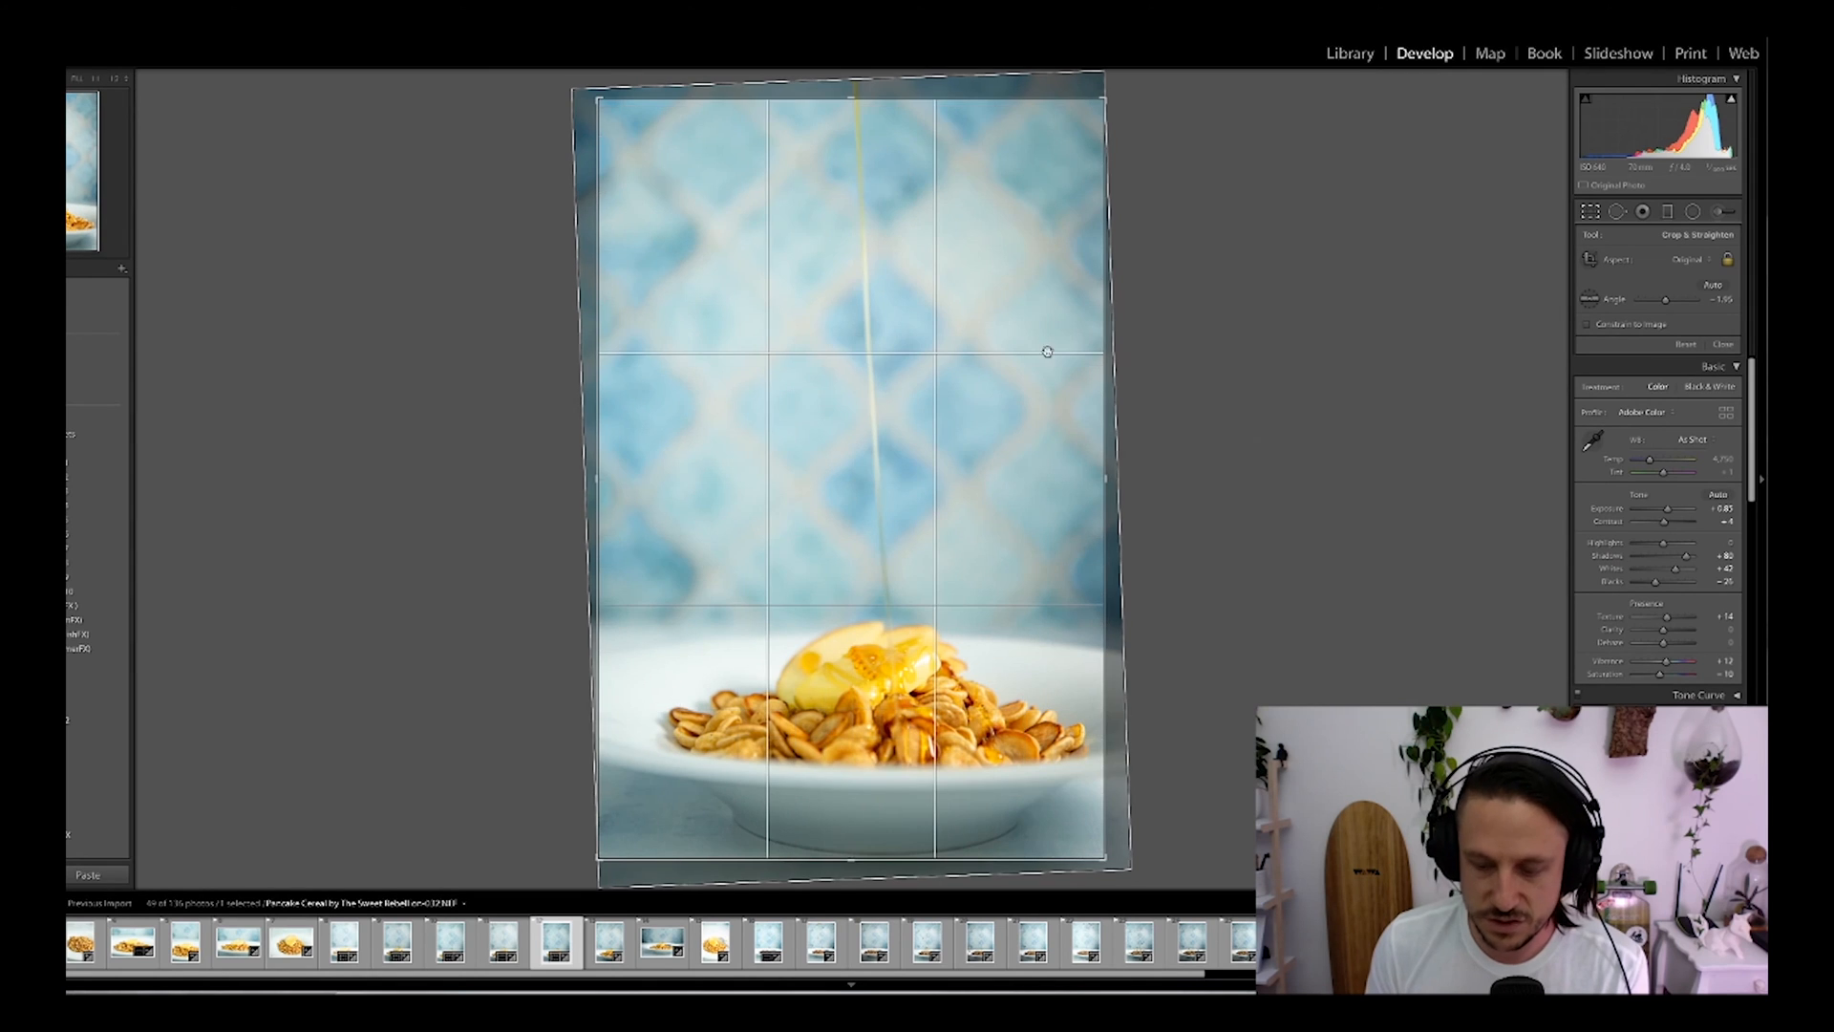
pyautogui.moveTo(599, 98); pyautogui.dragTo(618, 109)
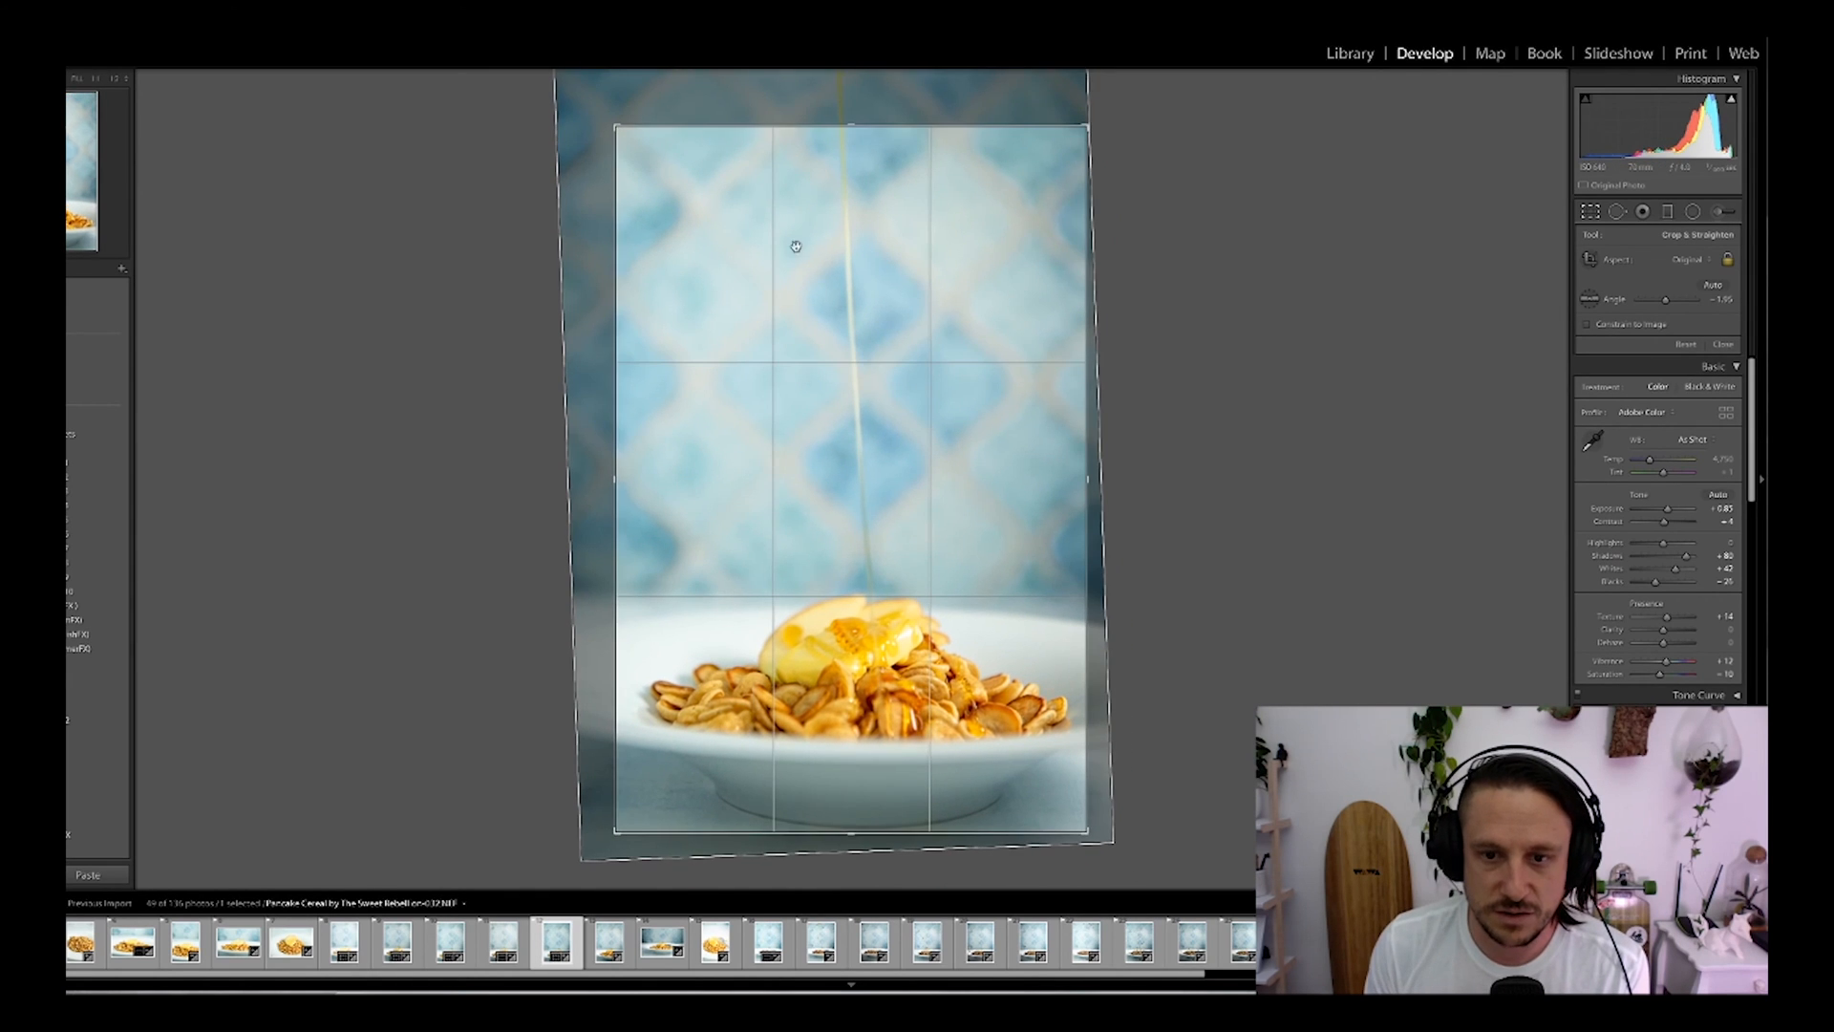
pyautogui.press('r')
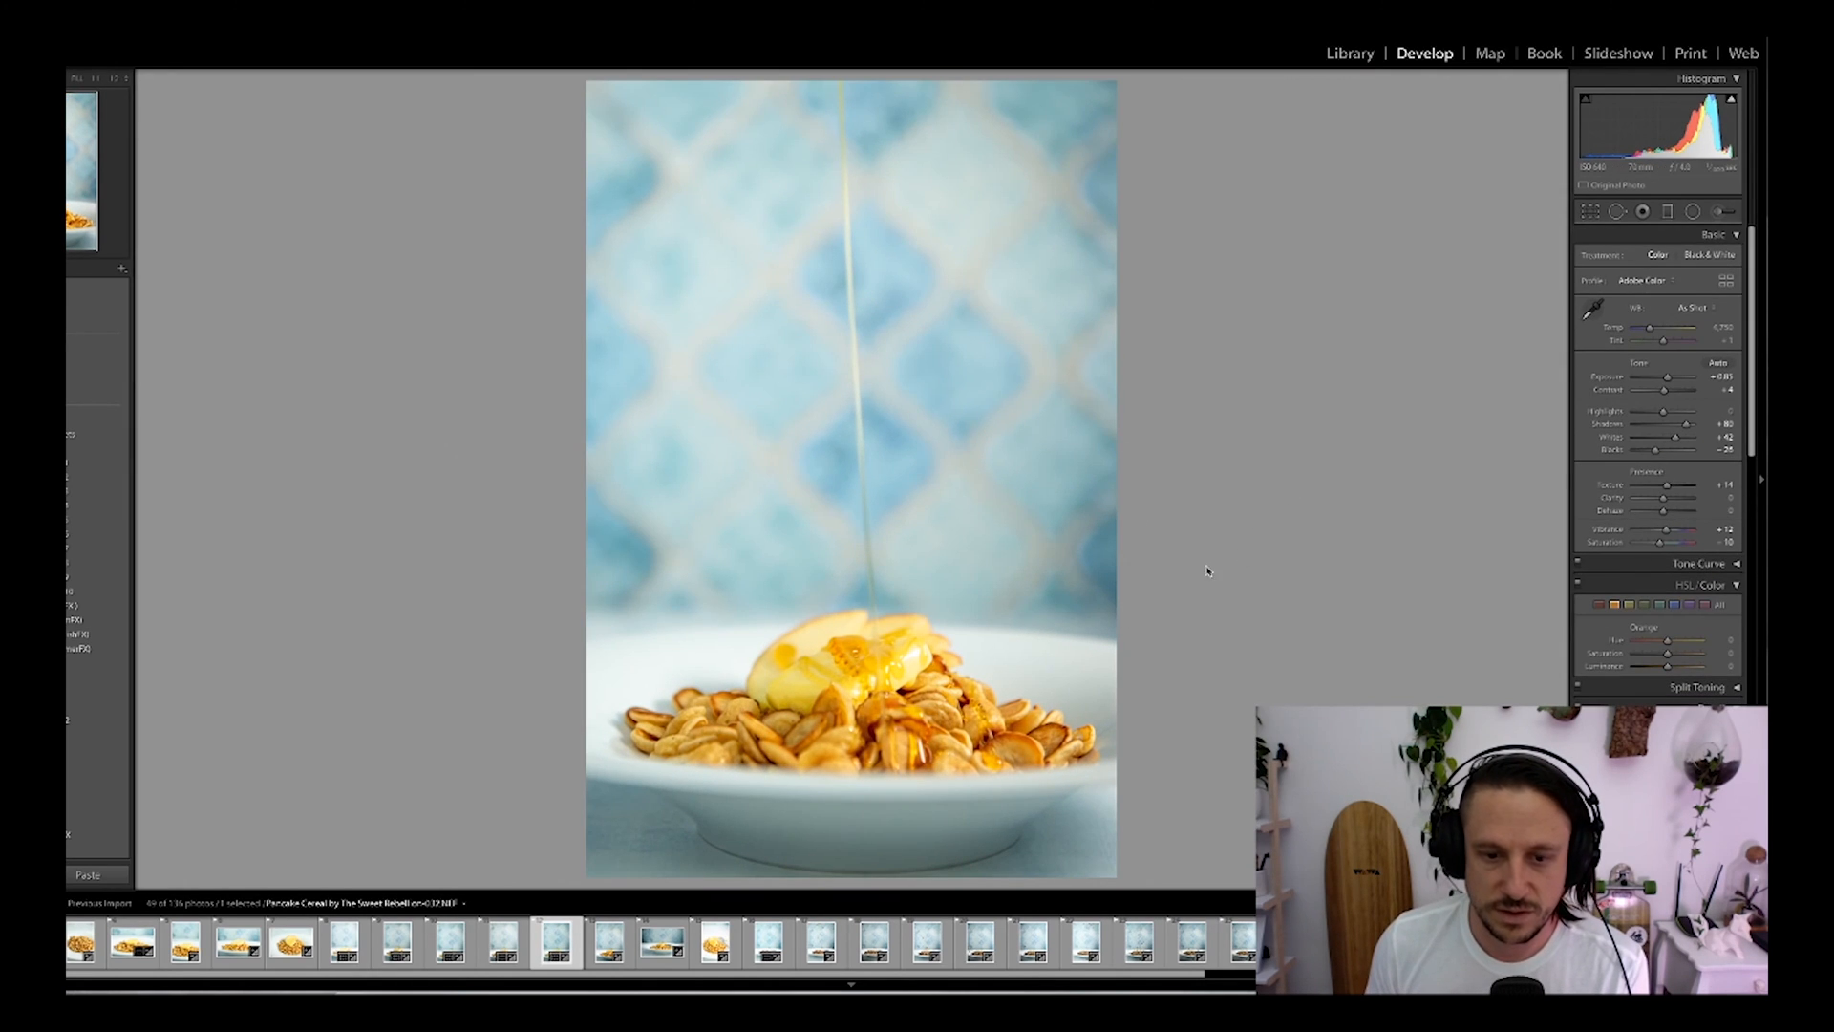
# Step: On the next portrait photo, with the slanted syrup stream, tighten the crop around the bowl and straighten it about 1.4° counterclockwise
pyautogui.press('Right')
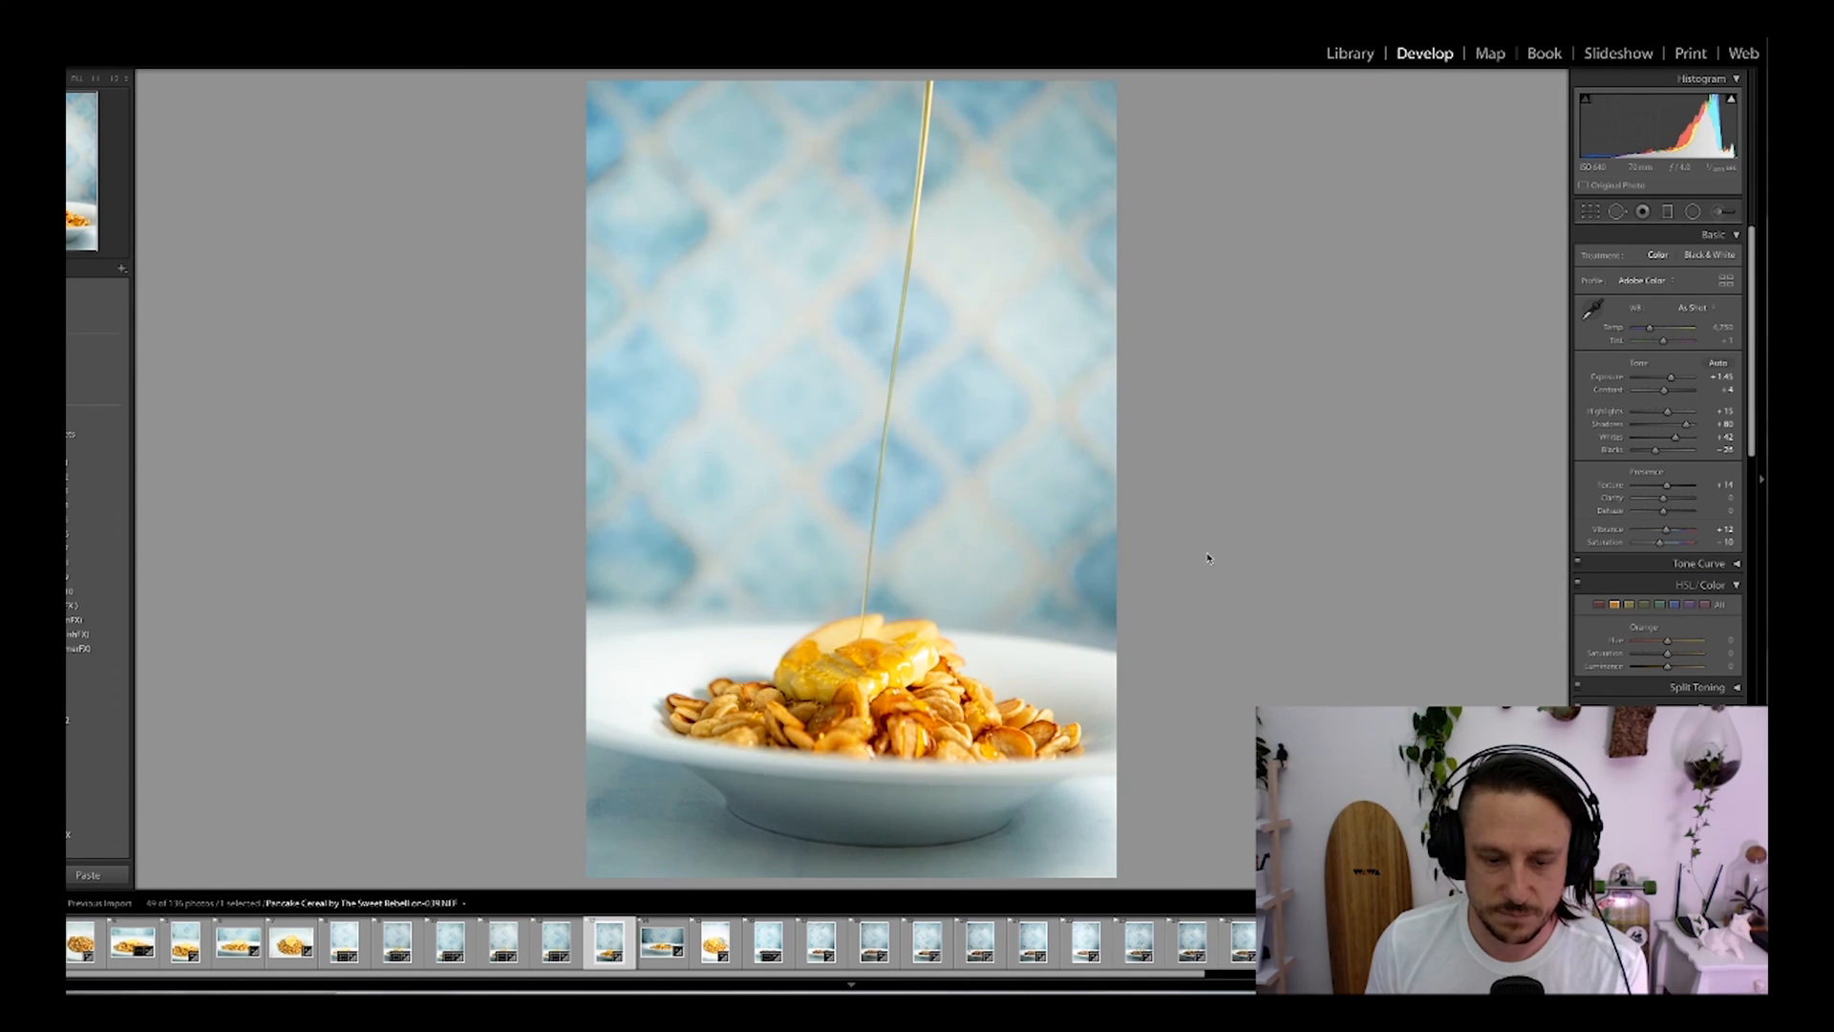
pyautogui.press('r')
pyautogui.moveTo(1227, 360)
pyautogui.mouseDown()
pyautogui.moveTo(1220, 319)
pyautogui.moveTo(1222, 355)
pyautogui.mouseUp()
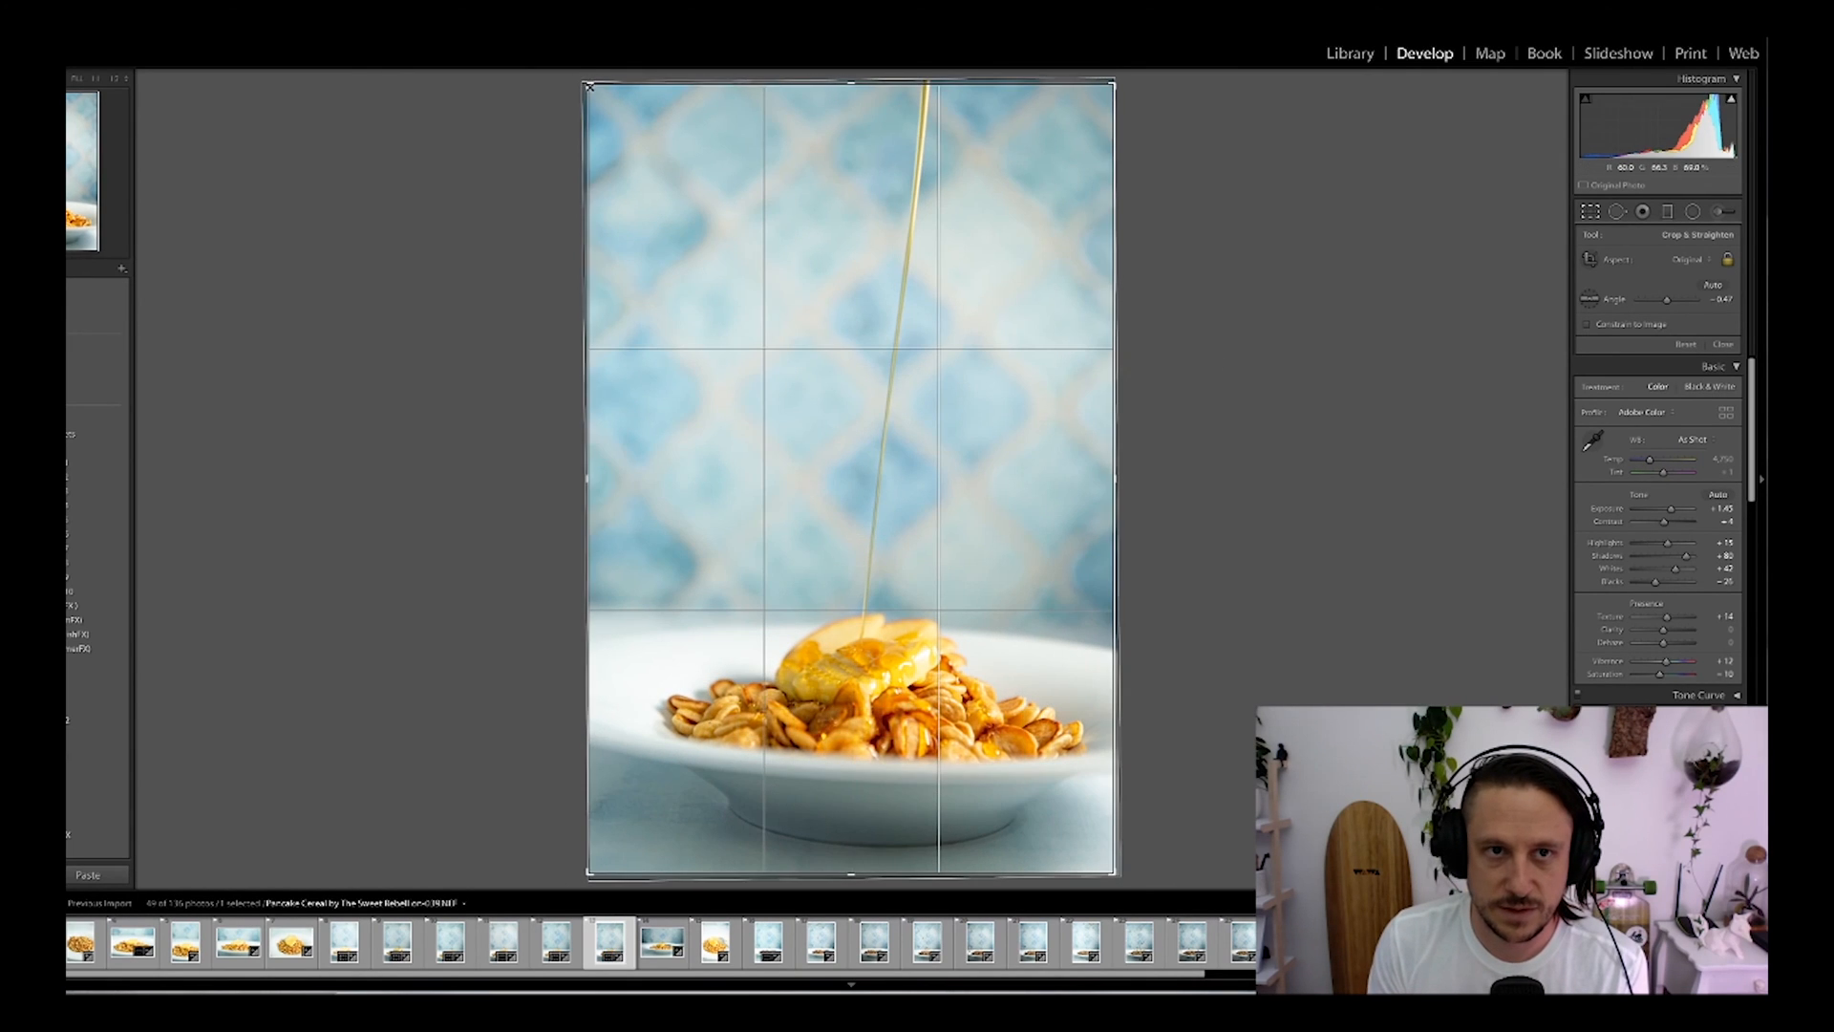
pyautogui.moveTo(589, 87); pyautogui.dragTo(626, 139)
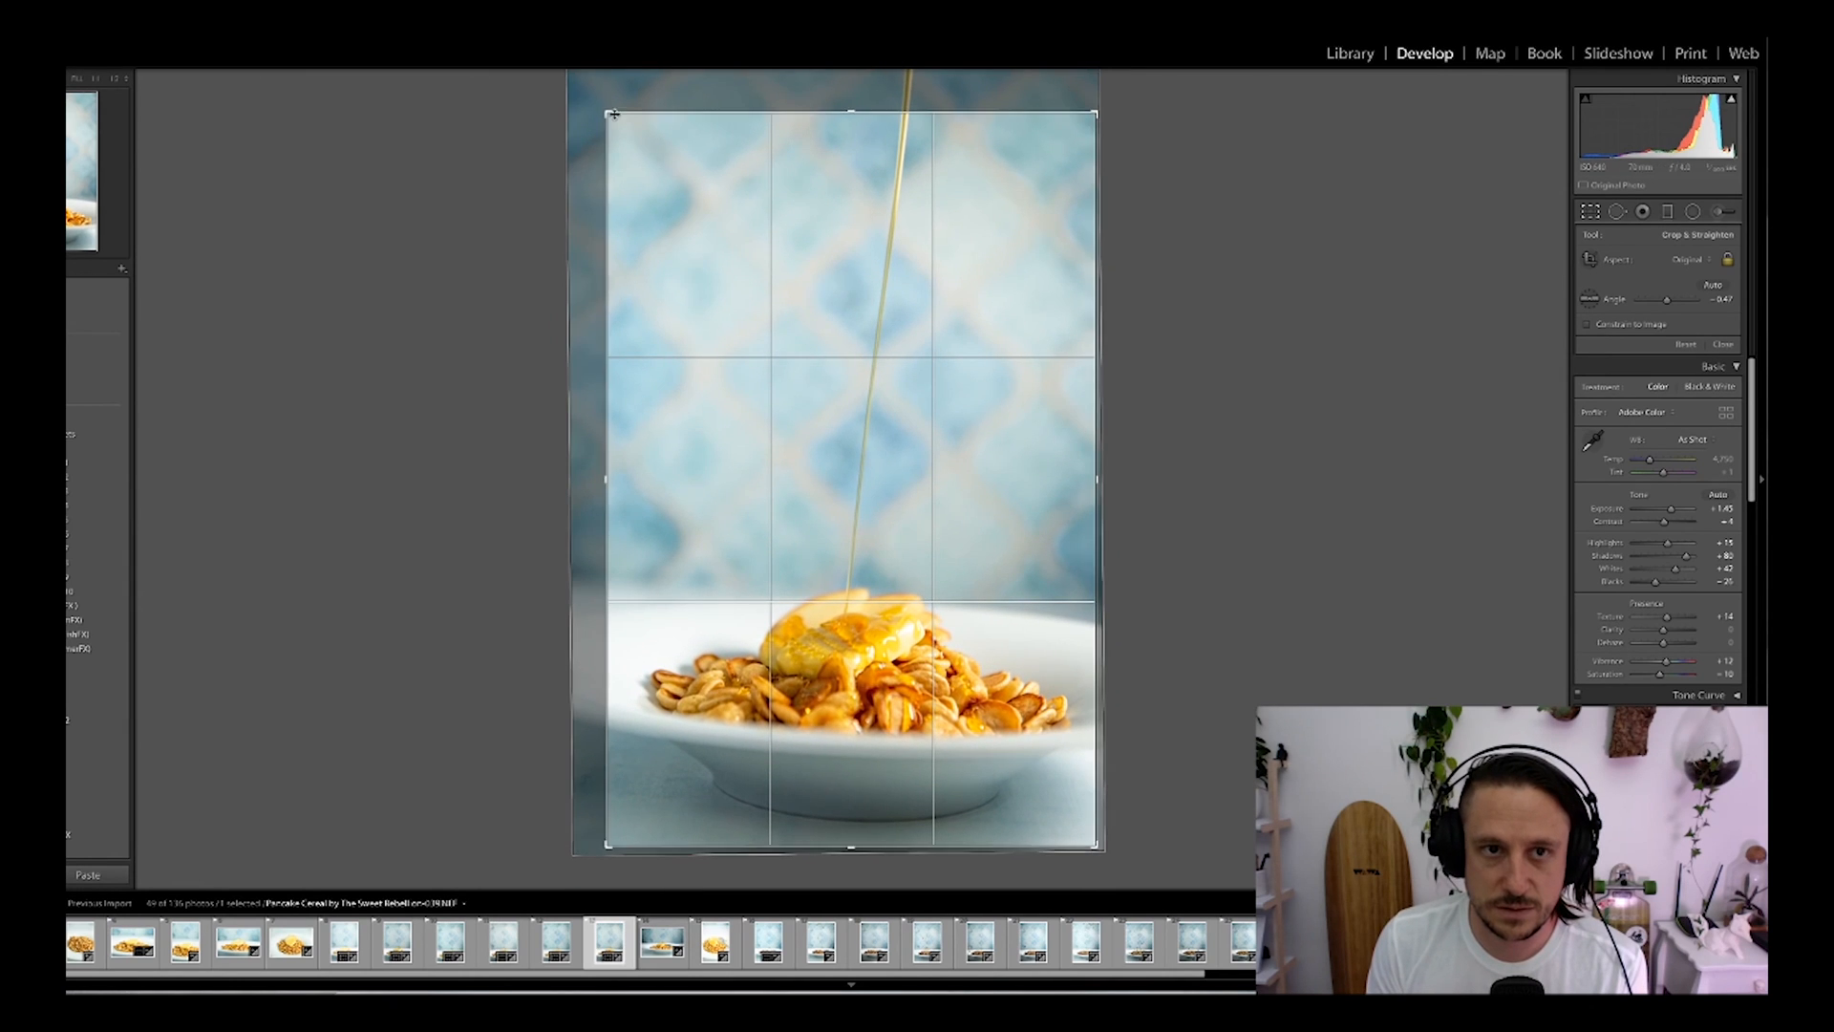
pyautogui.moveTo(531, 86); pyautogui.dragTo(616, 120)
pyautogui.moveTo(1252, 278)
pyautogui.mouseDown()
pyautogui.moveTo(1220, 295)
pyautogui.moveTo(1232, 284)
pyautogui.mouseUp()
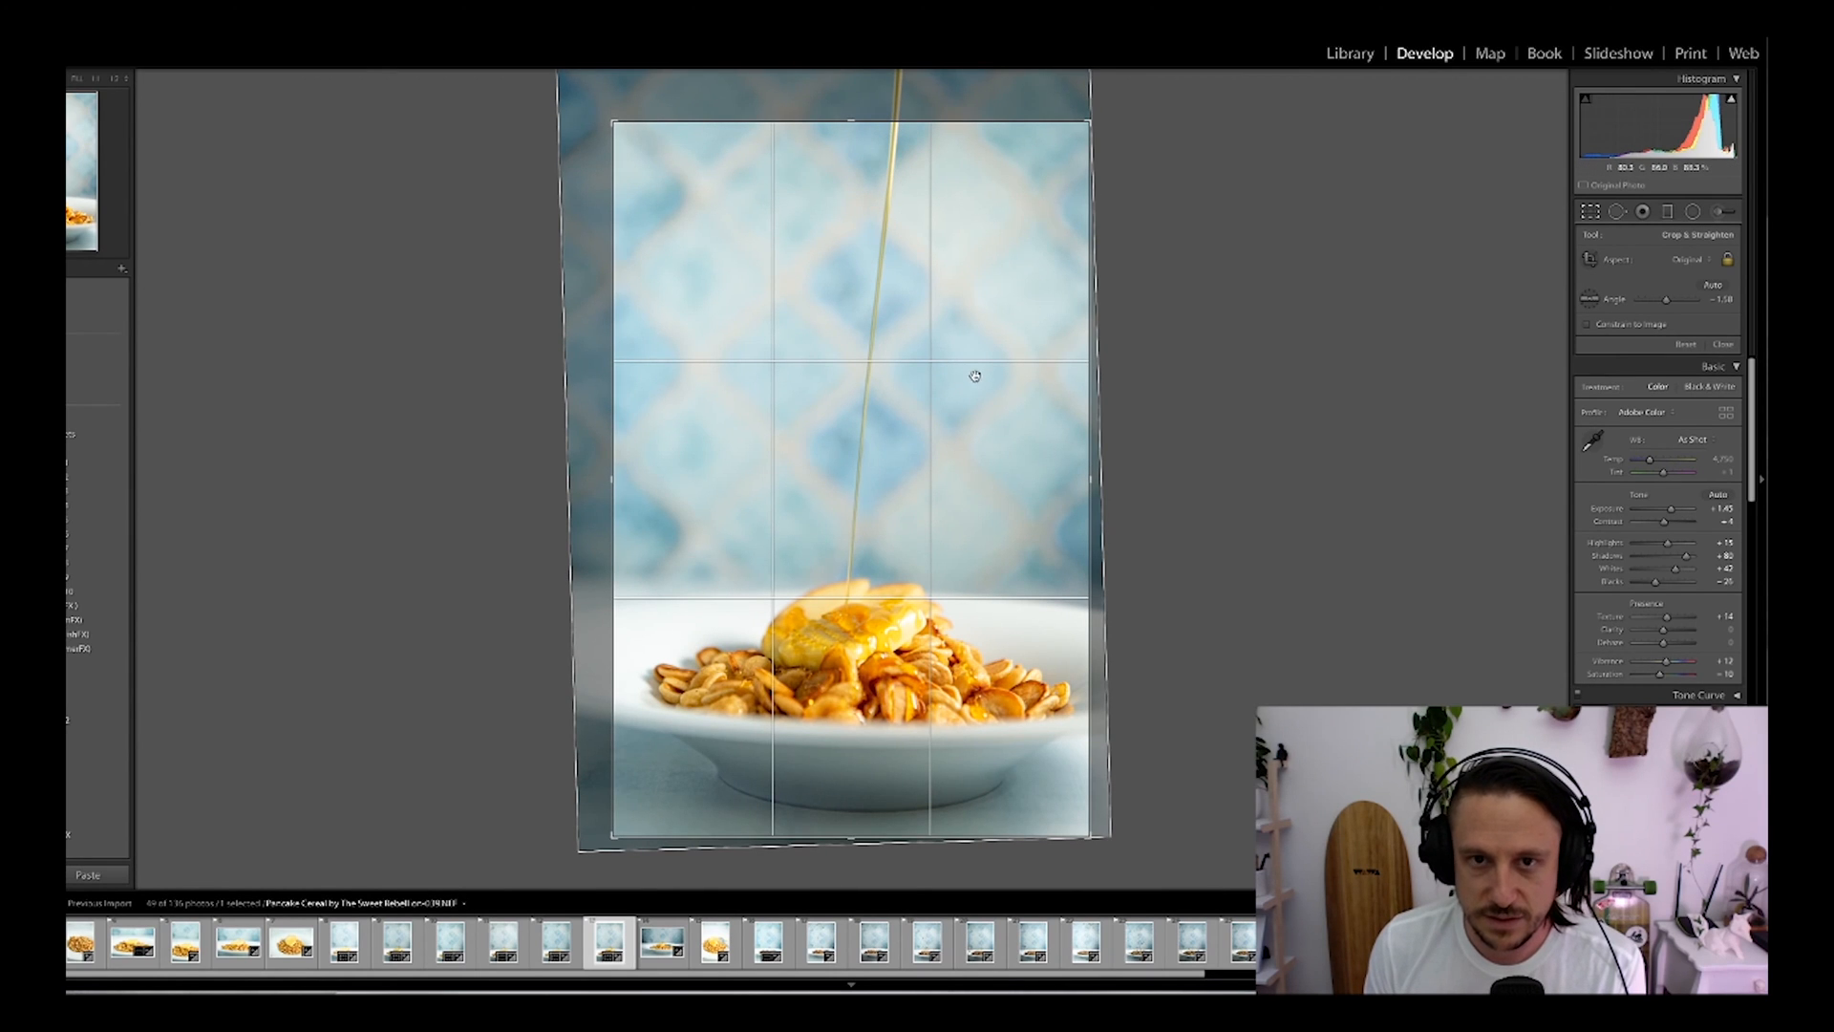
pyautogui.press('Return')
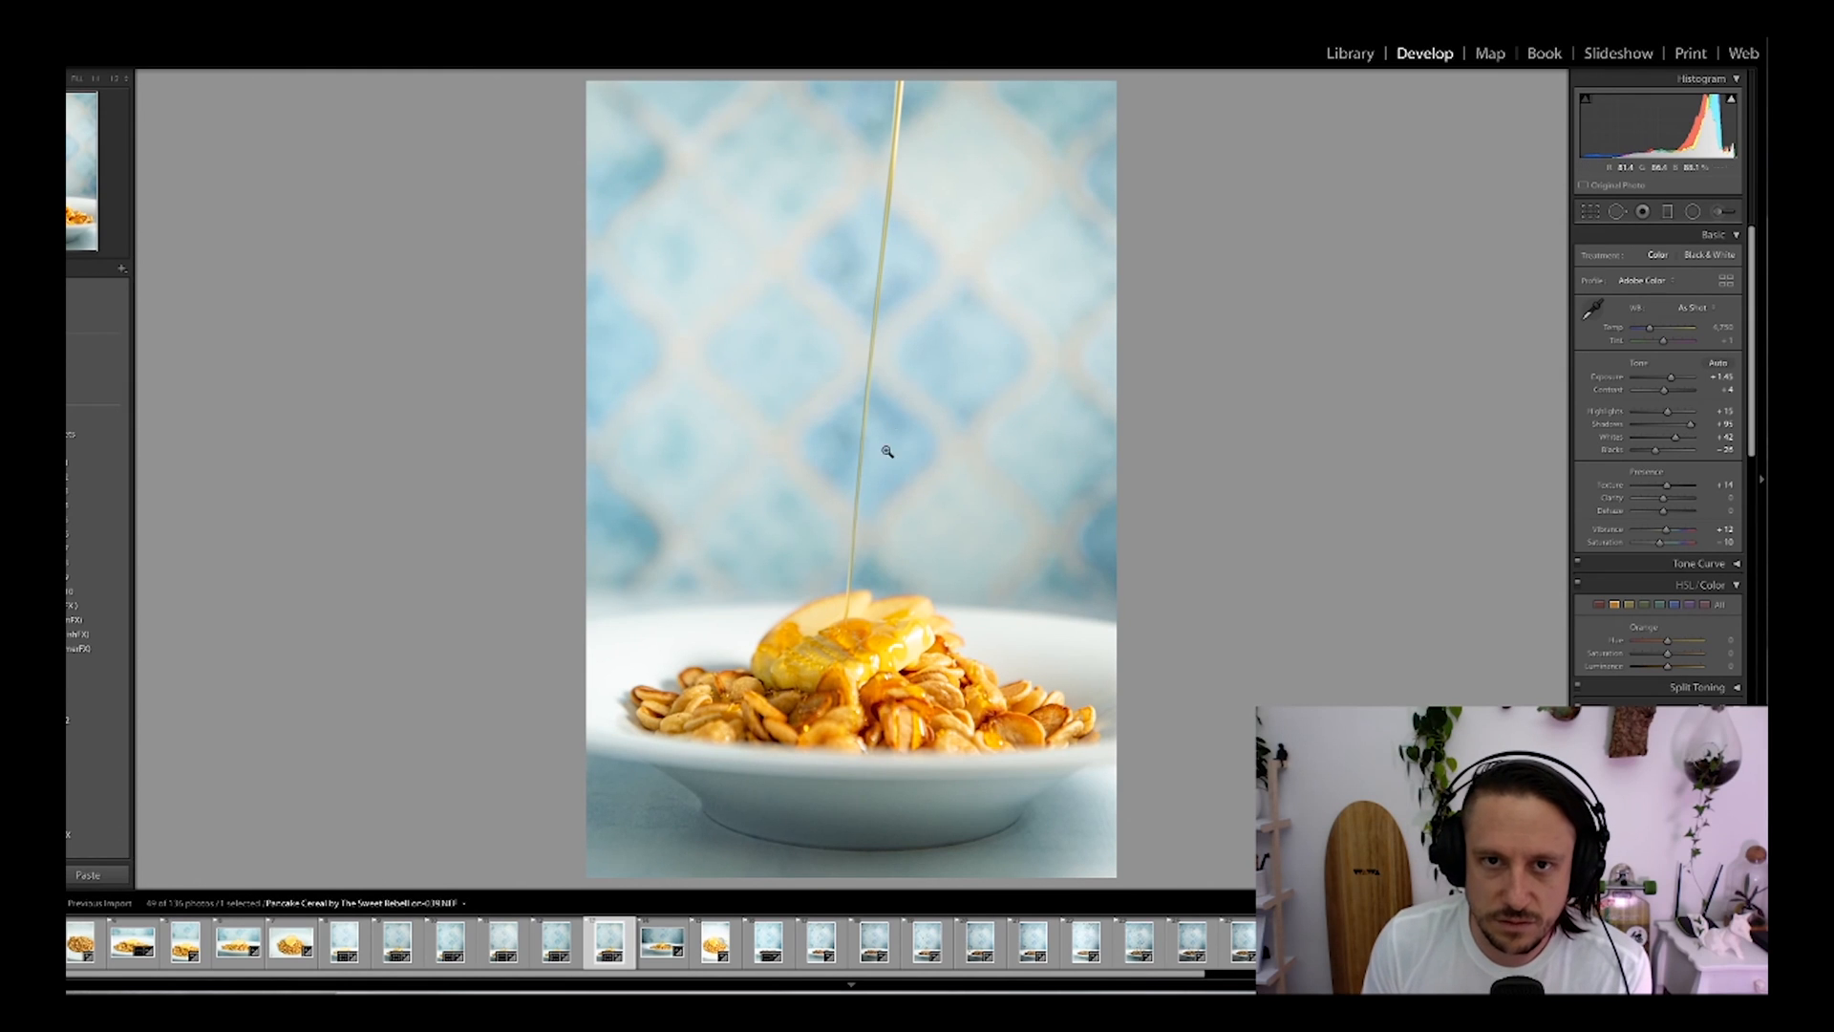
# Step: On the landscape tiled-background photo of the bowl with a spoon, raise the exposure to about +1.65 and lower the contrast slightly
pyautogui.press('Right')
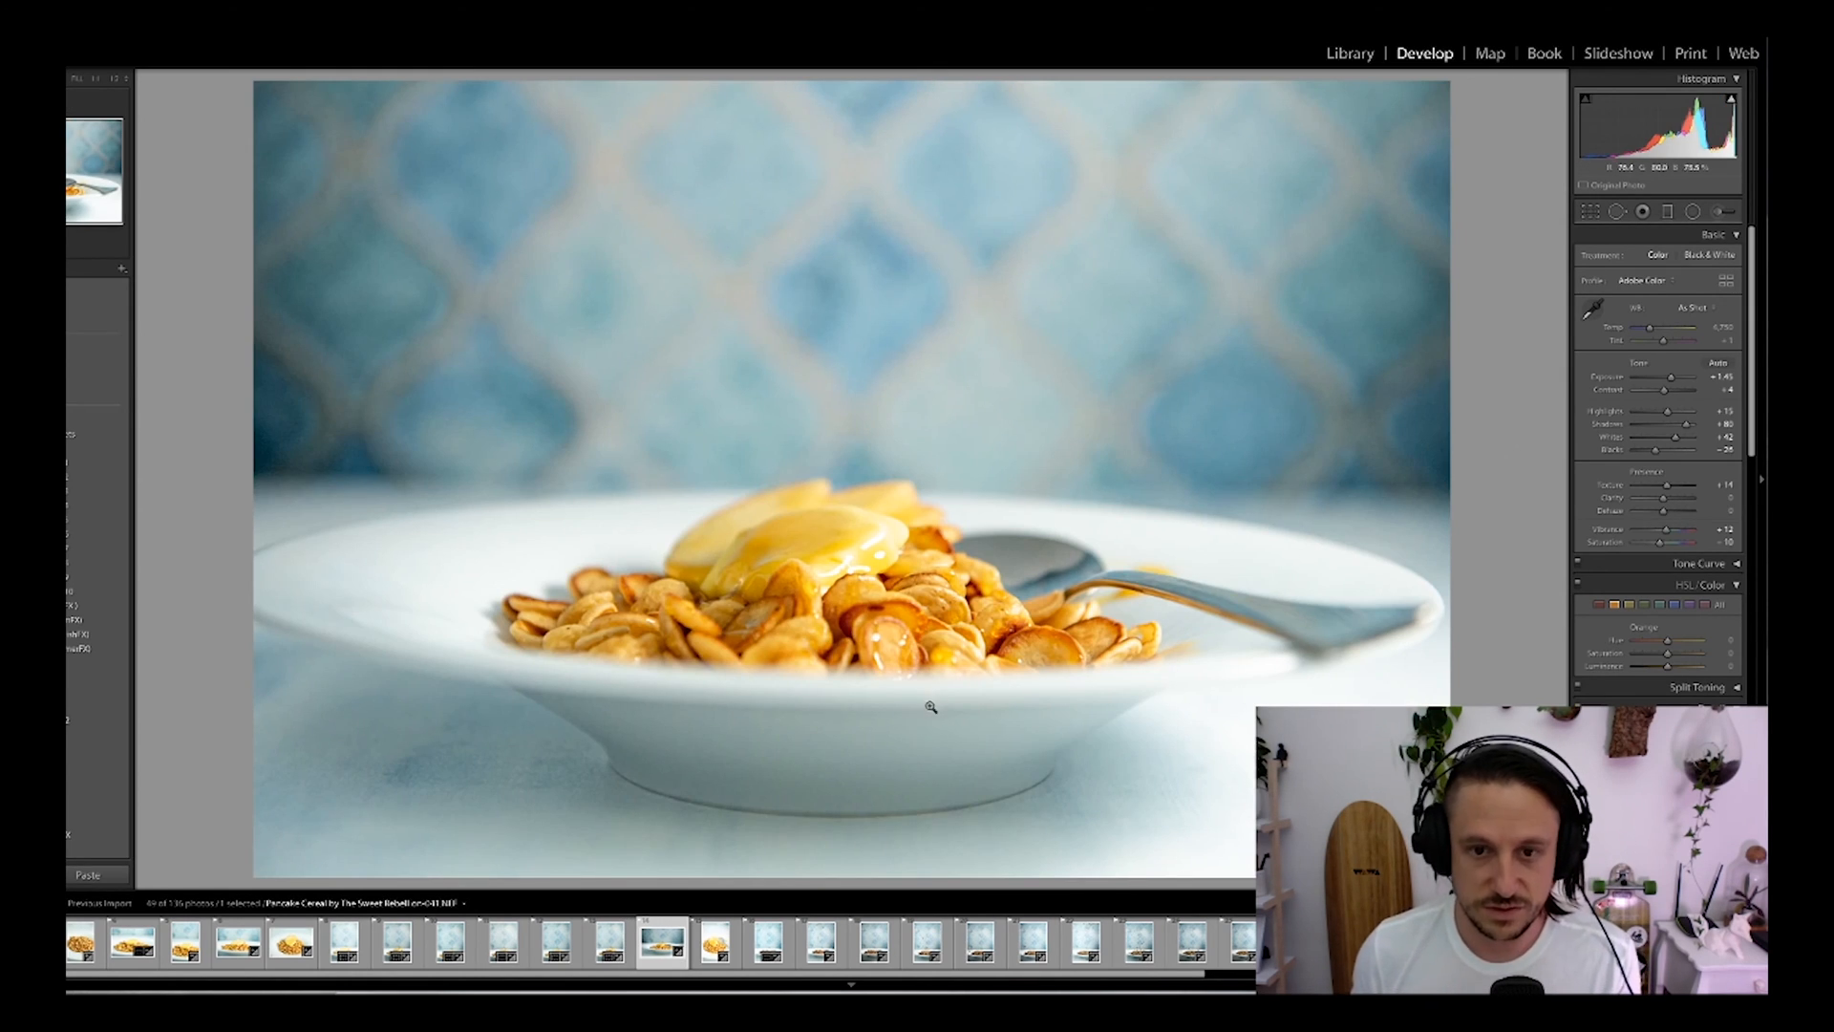
pyautogui.moveTo(1670, 380); pyautogui.dragTo(1663, 391)
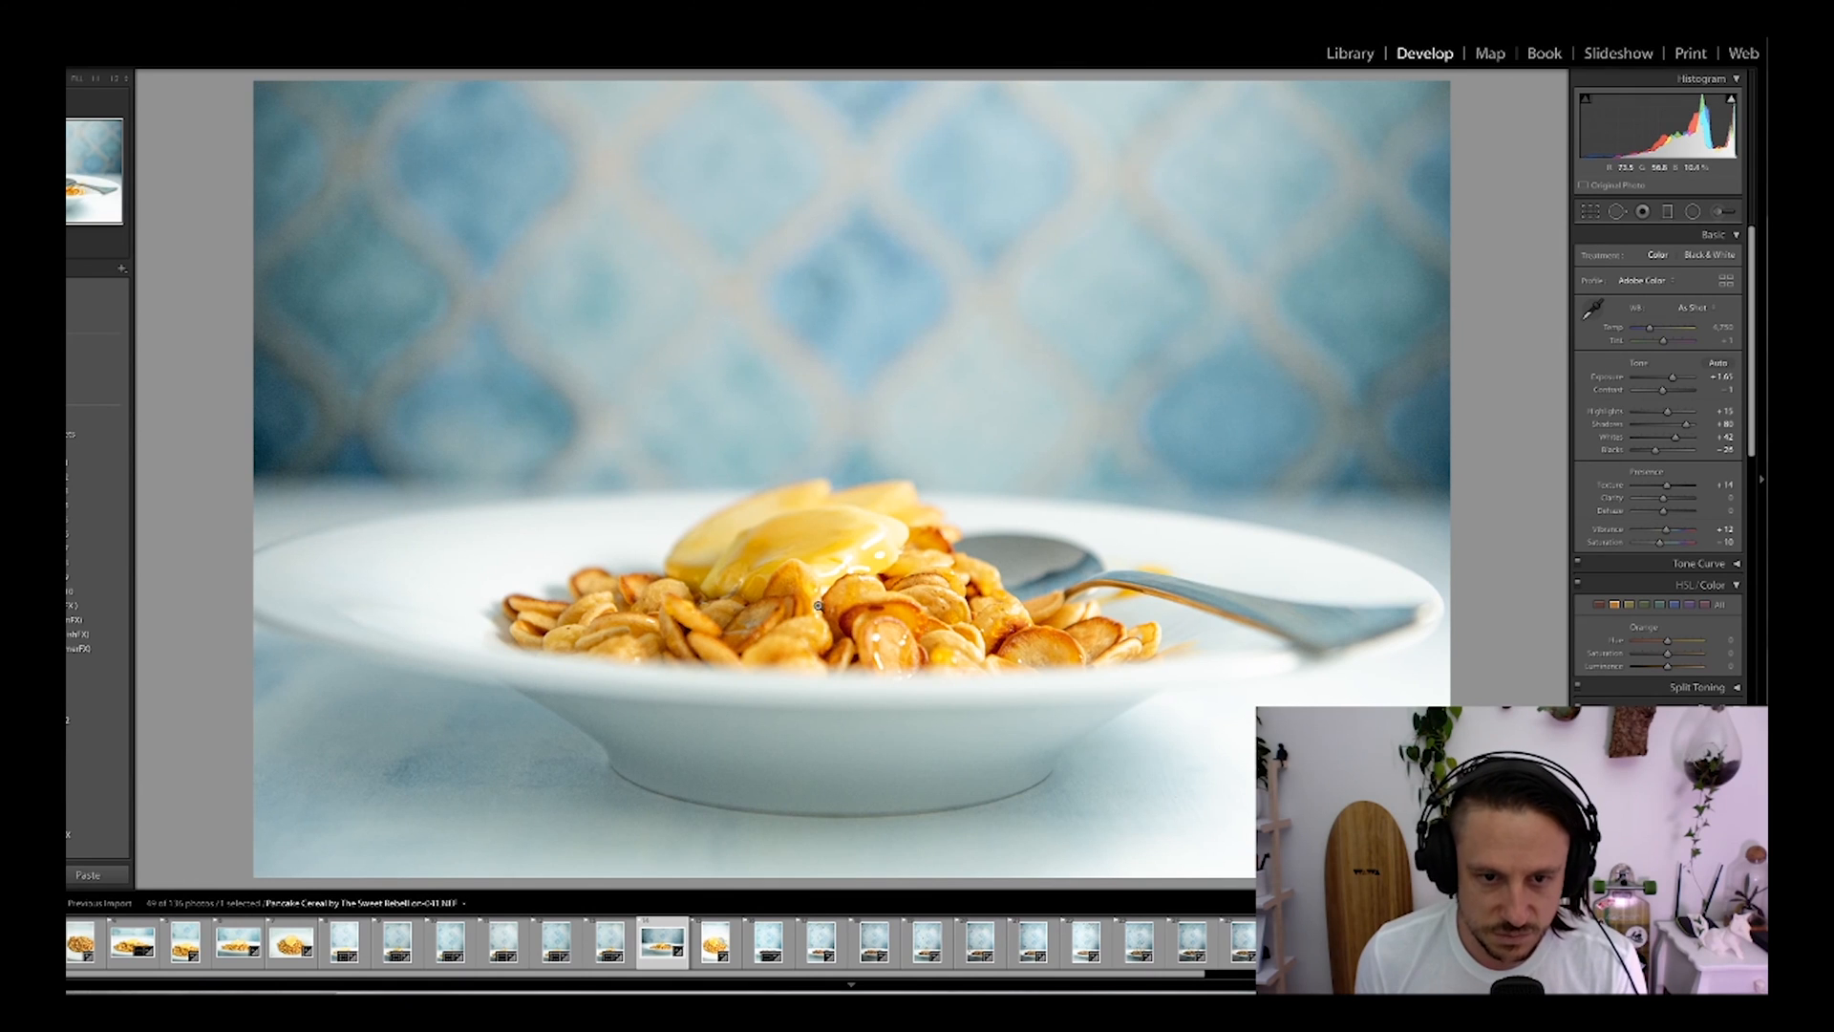
# Step: Open the next portrait photo, the higher-angle bowl with butter and a spoon, and lower its exposure
pyautogui.press('Right')
pyautogui.press('Down')
pyautogui.press('Down')
pyautogui.press('Down')
pyautogui.press('Down')
pyautogui.press('Down')
pyautogui.press('Down')
pyautogui.press('Down')
pyautogui.press('Down')
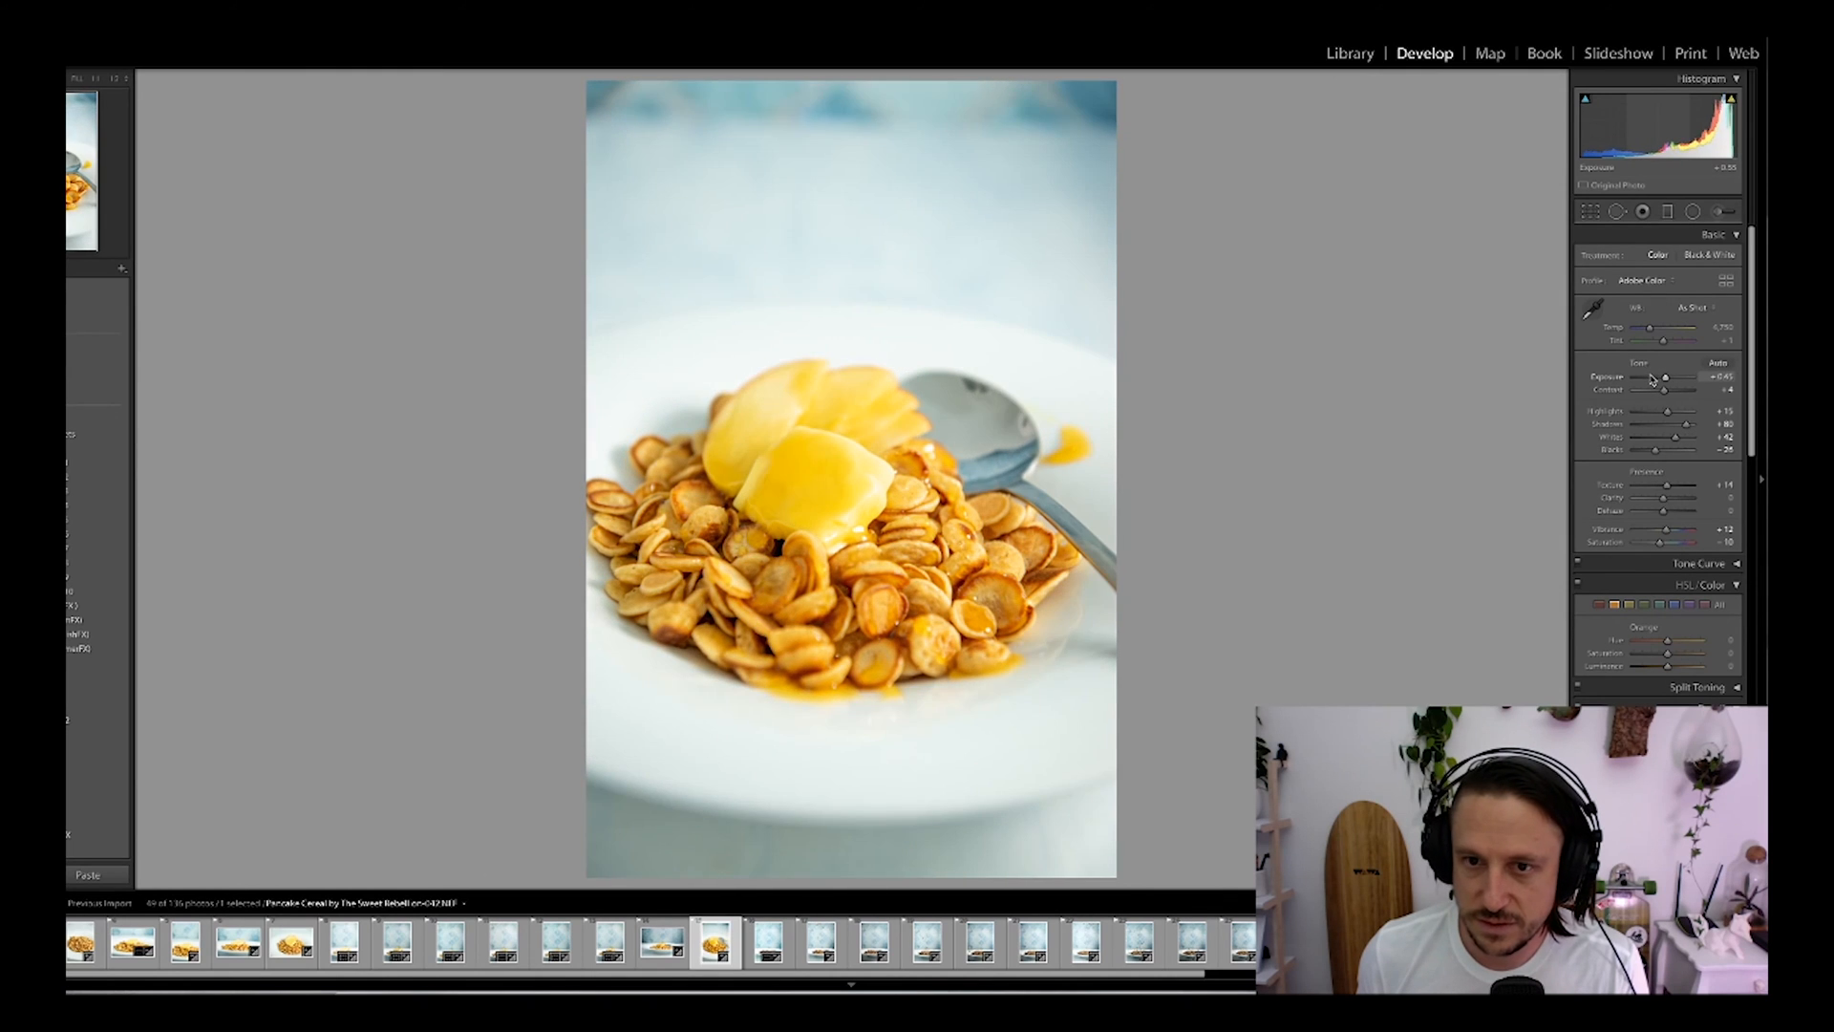
# Step: Lower the exposure of the buttered cereal photo to about -0.05 and raise its shadows to +100
pyautogui.press('Down')
pyautogui.press('Down')
pyautogui.press('Down')
pyautogui.press('Down')
pyautogui.press('Down')
pyautogui.press('Down')
pyautogui.press('Down')
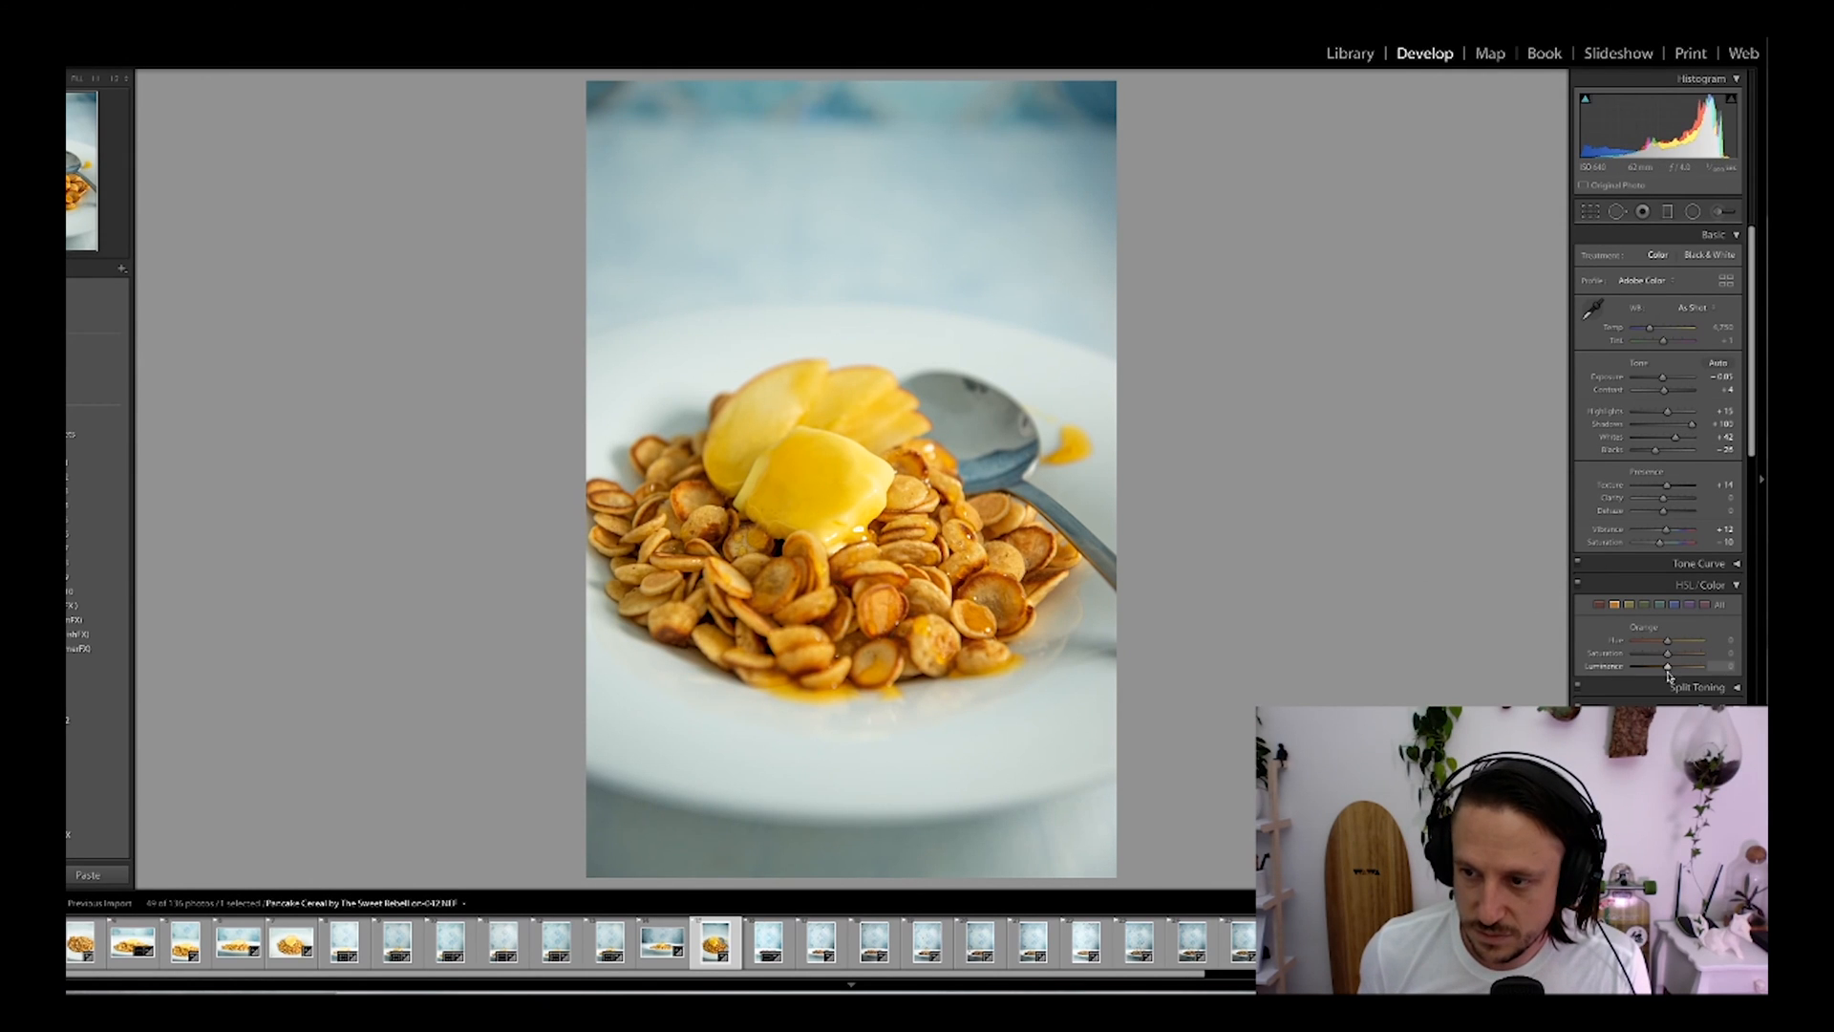
# Step: Try raising the orange luminance to +27 with a slightly lower orange saturation, and undo both changes
pyautogui.moveTo(1669, 669); pyautogui.dragTo(1680, 667)
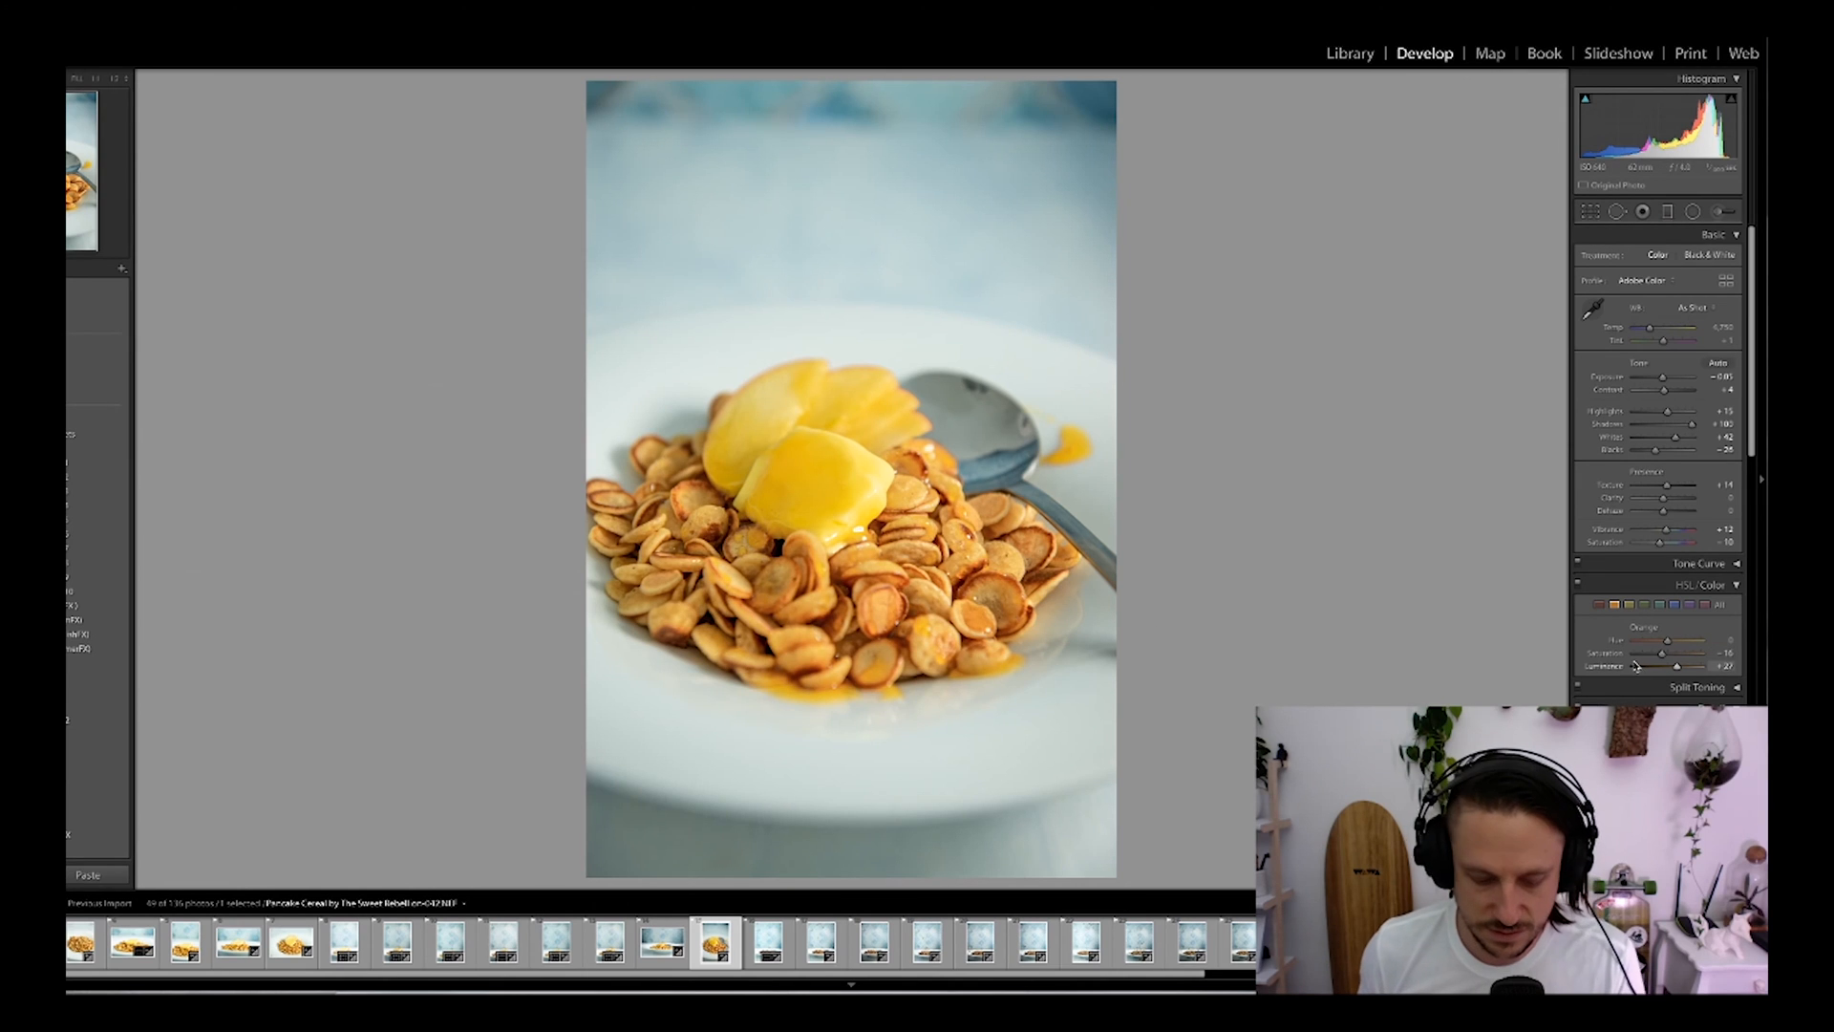
pyautogui.hotkey('ctrl', 'z')
pyautogui.hotkey('ctrl', 'z')
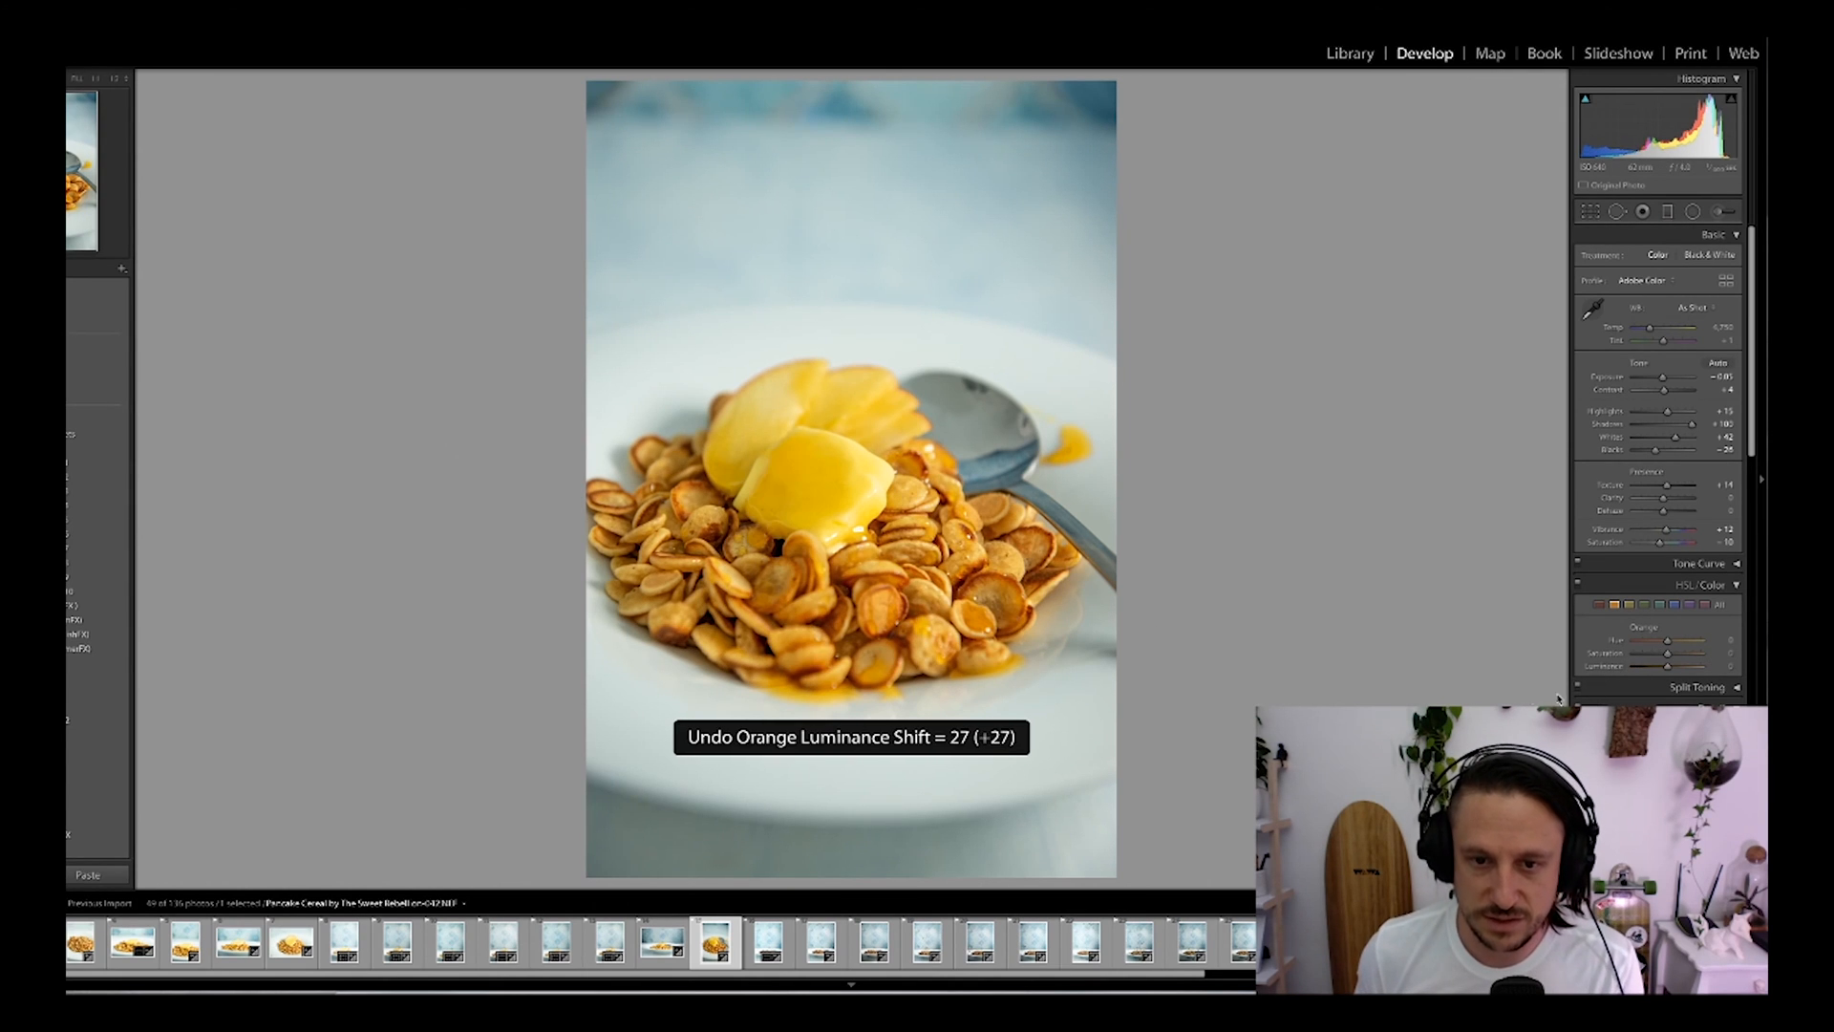
# Step: Open the next portrait photo, the dark cereal bowl without falling chips, and straighten it about 0.5° counterclockwise
pyautogui.press('Right')
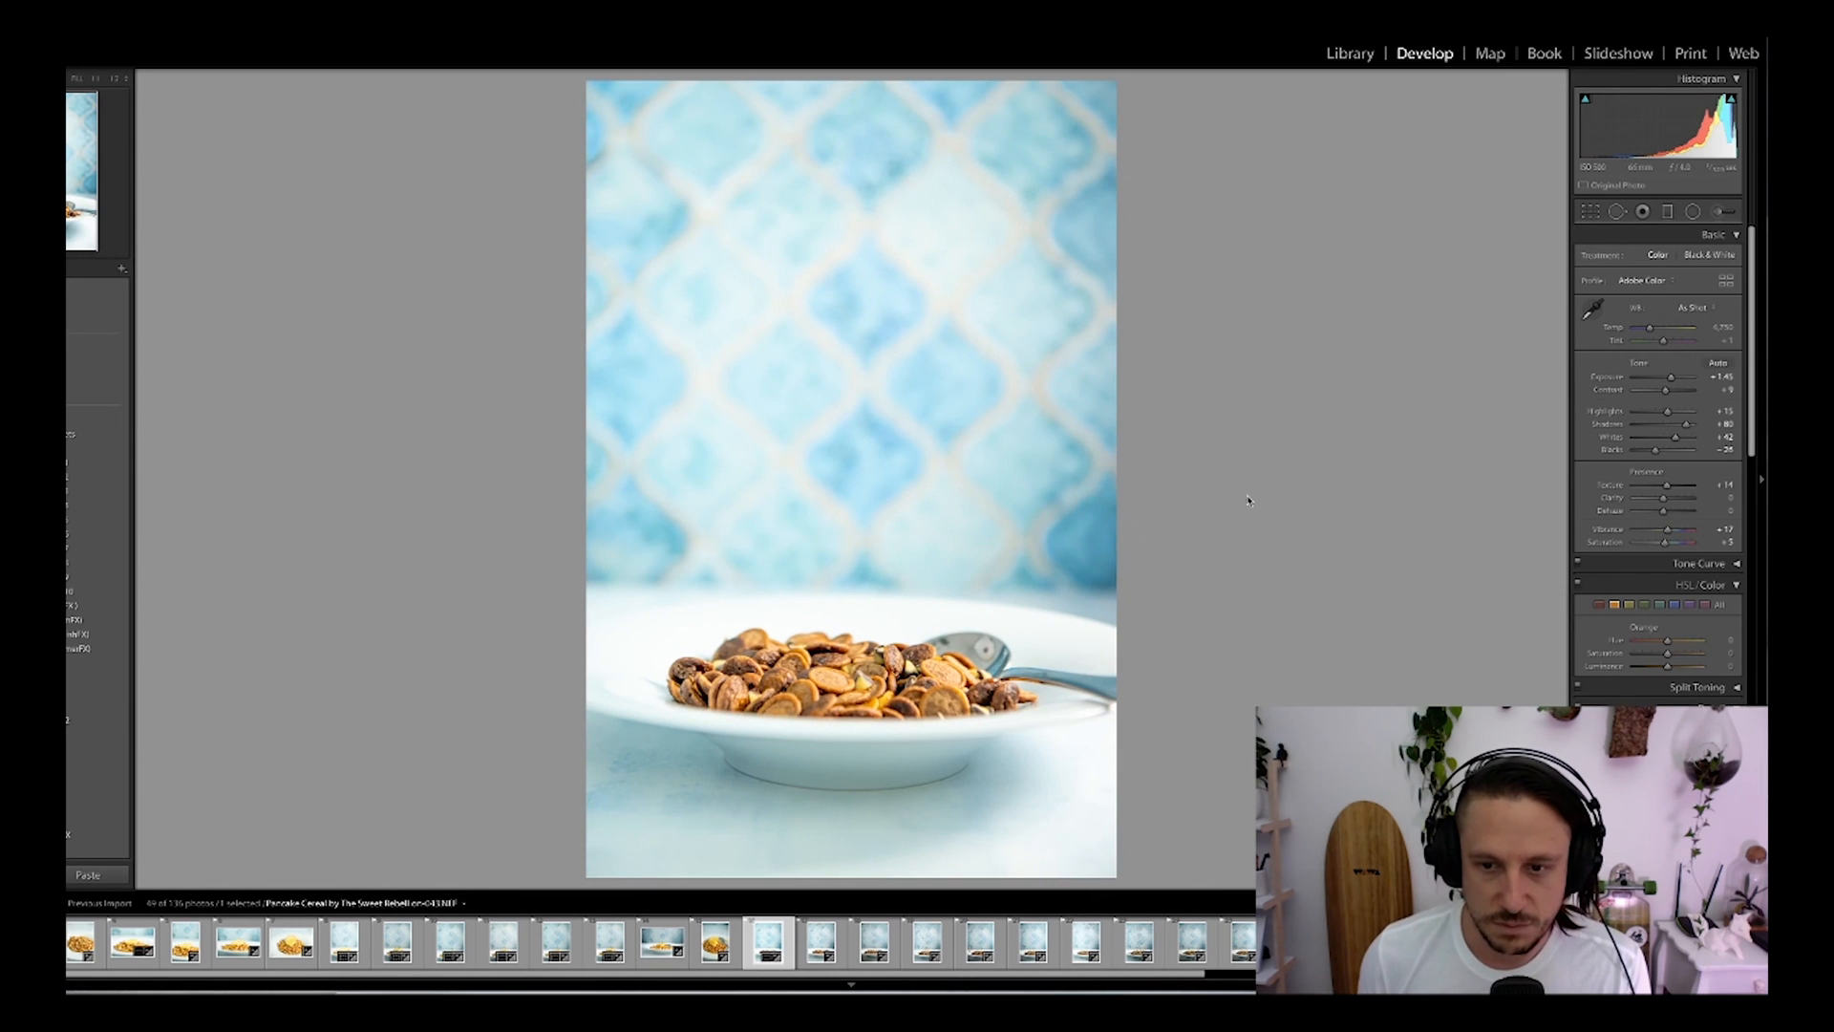
pyautogui.press('r')
pyautogui.moveTo(1257, 494); pyautogui.dragTo(1233, 483)
pyautogui.press('Return')
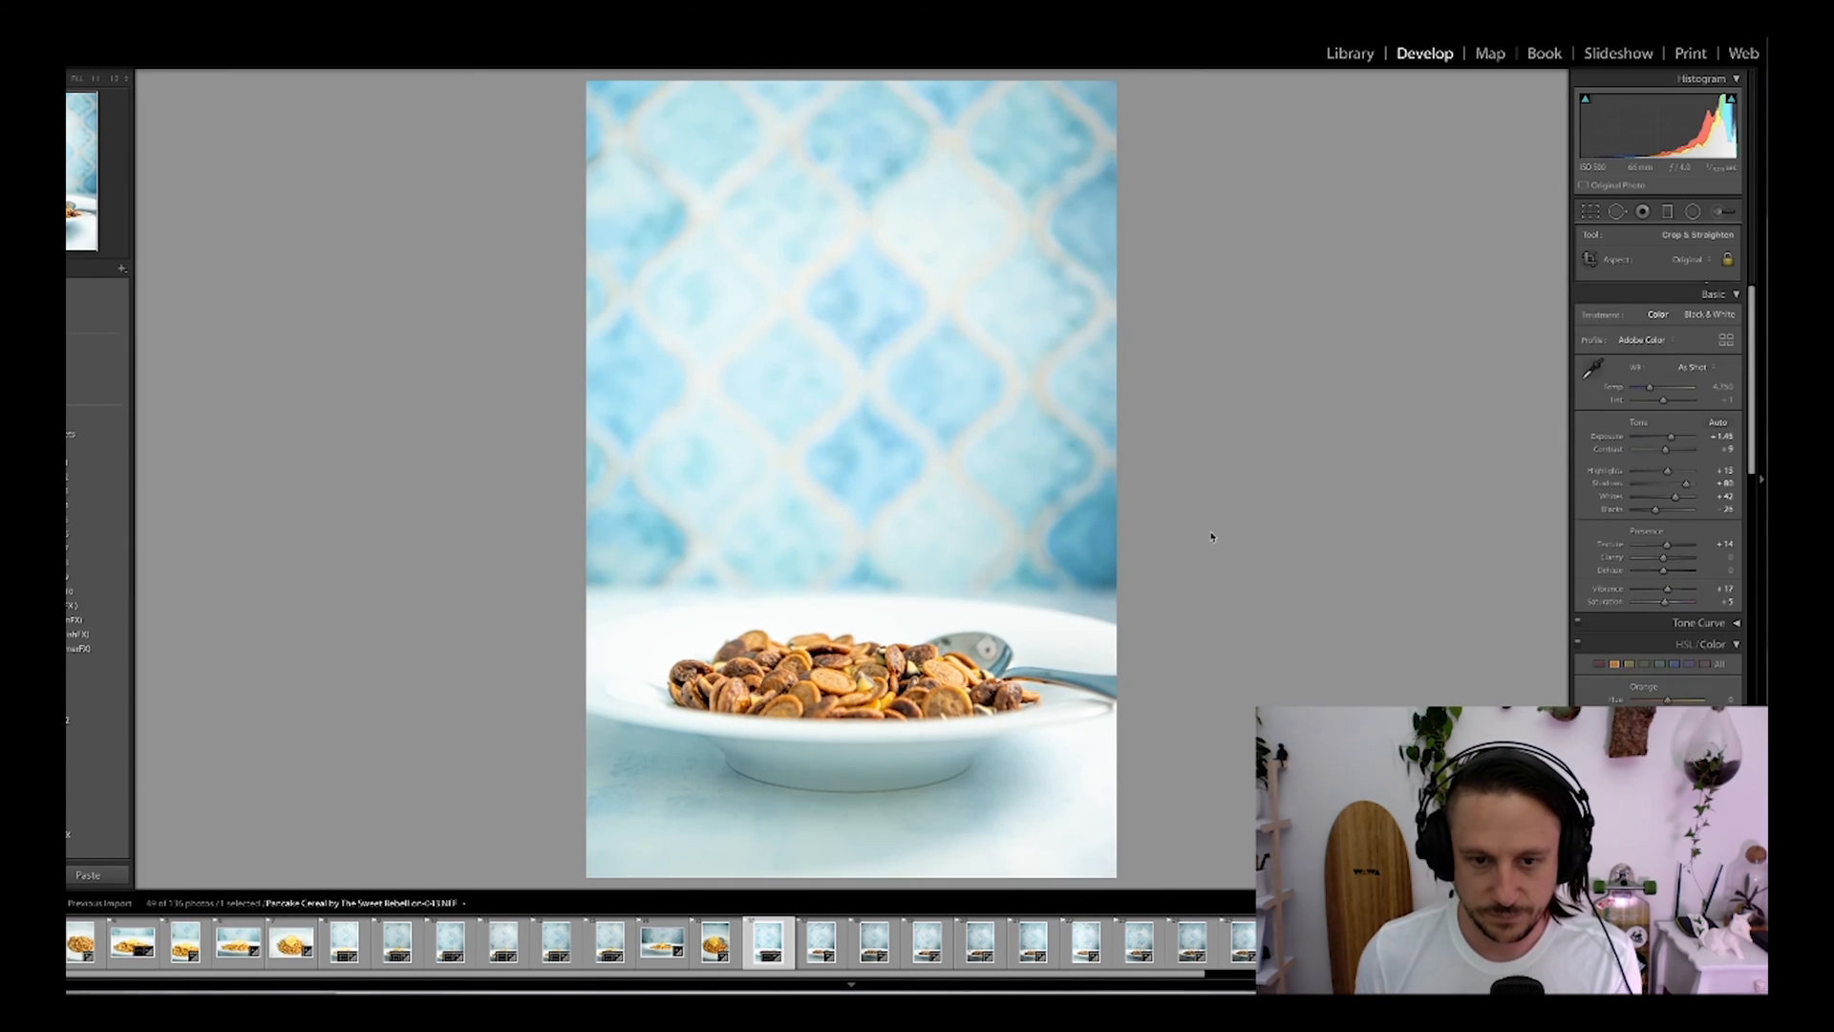
# Step: Compare the crop framing of the first falling-chips photo with that of the preceding bowl photo
pyautogui.press('Right')
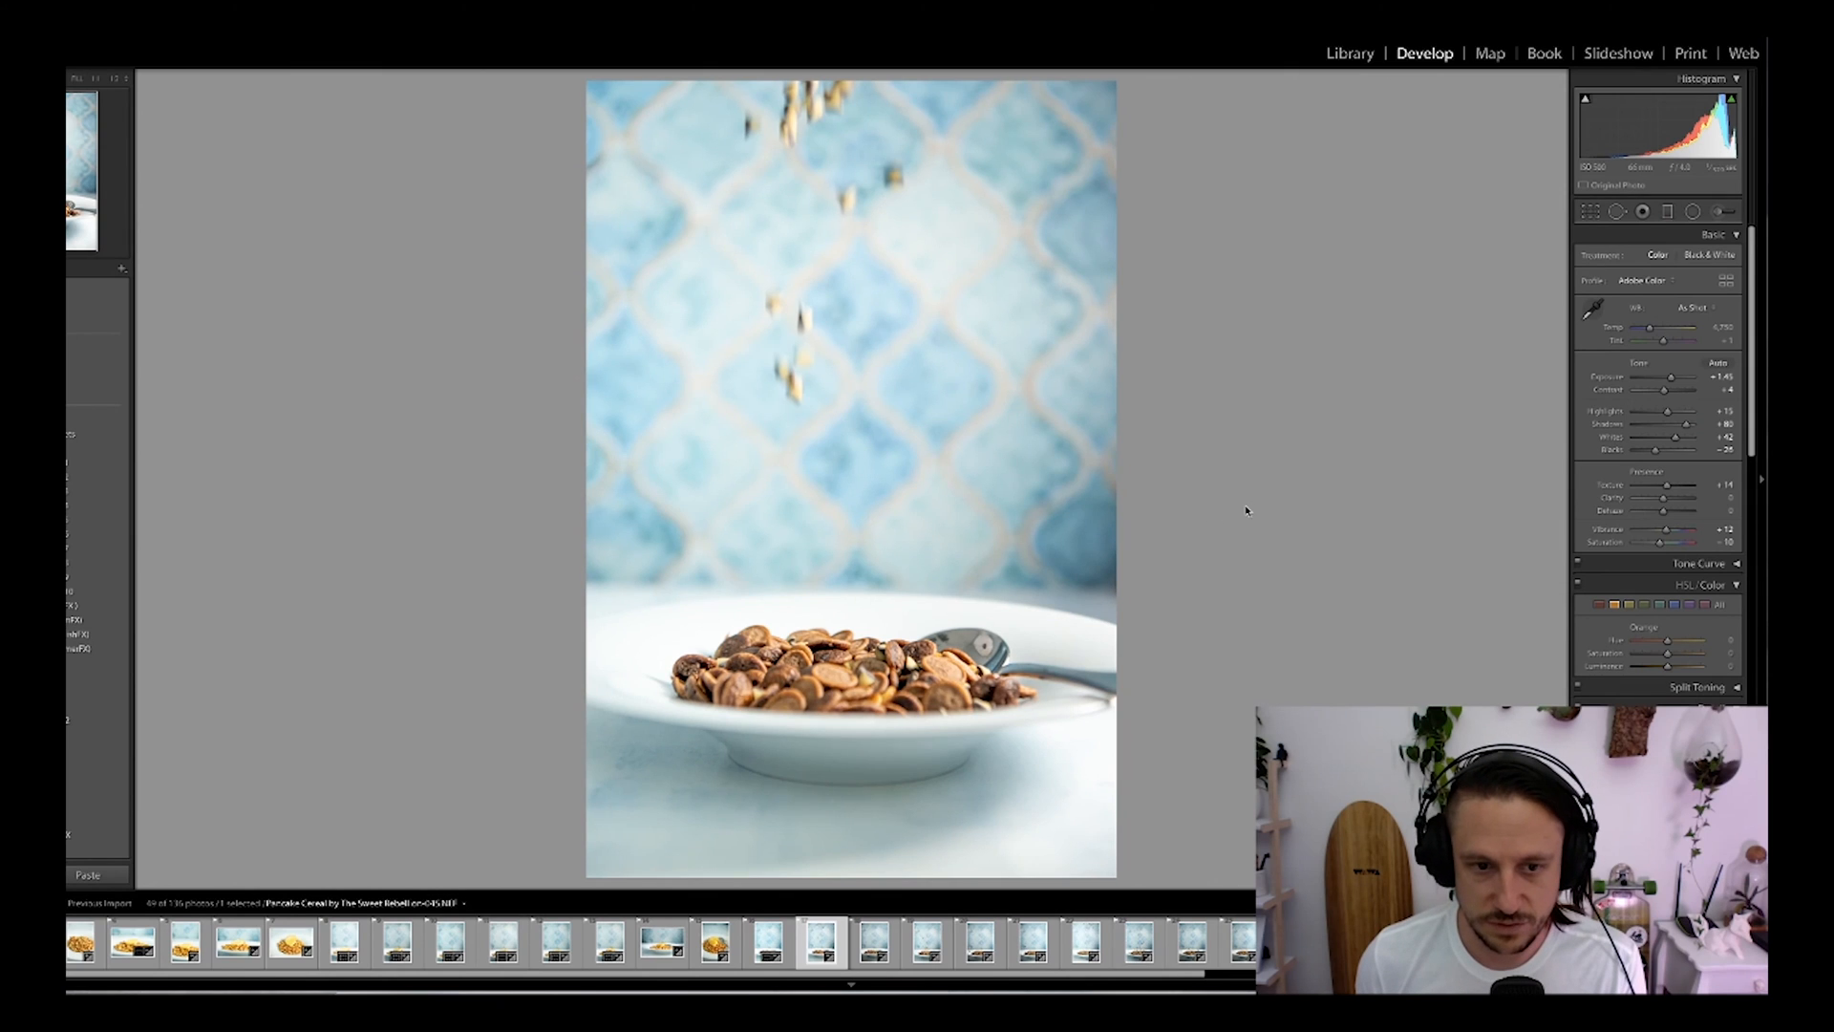
pyautogui.press('r')
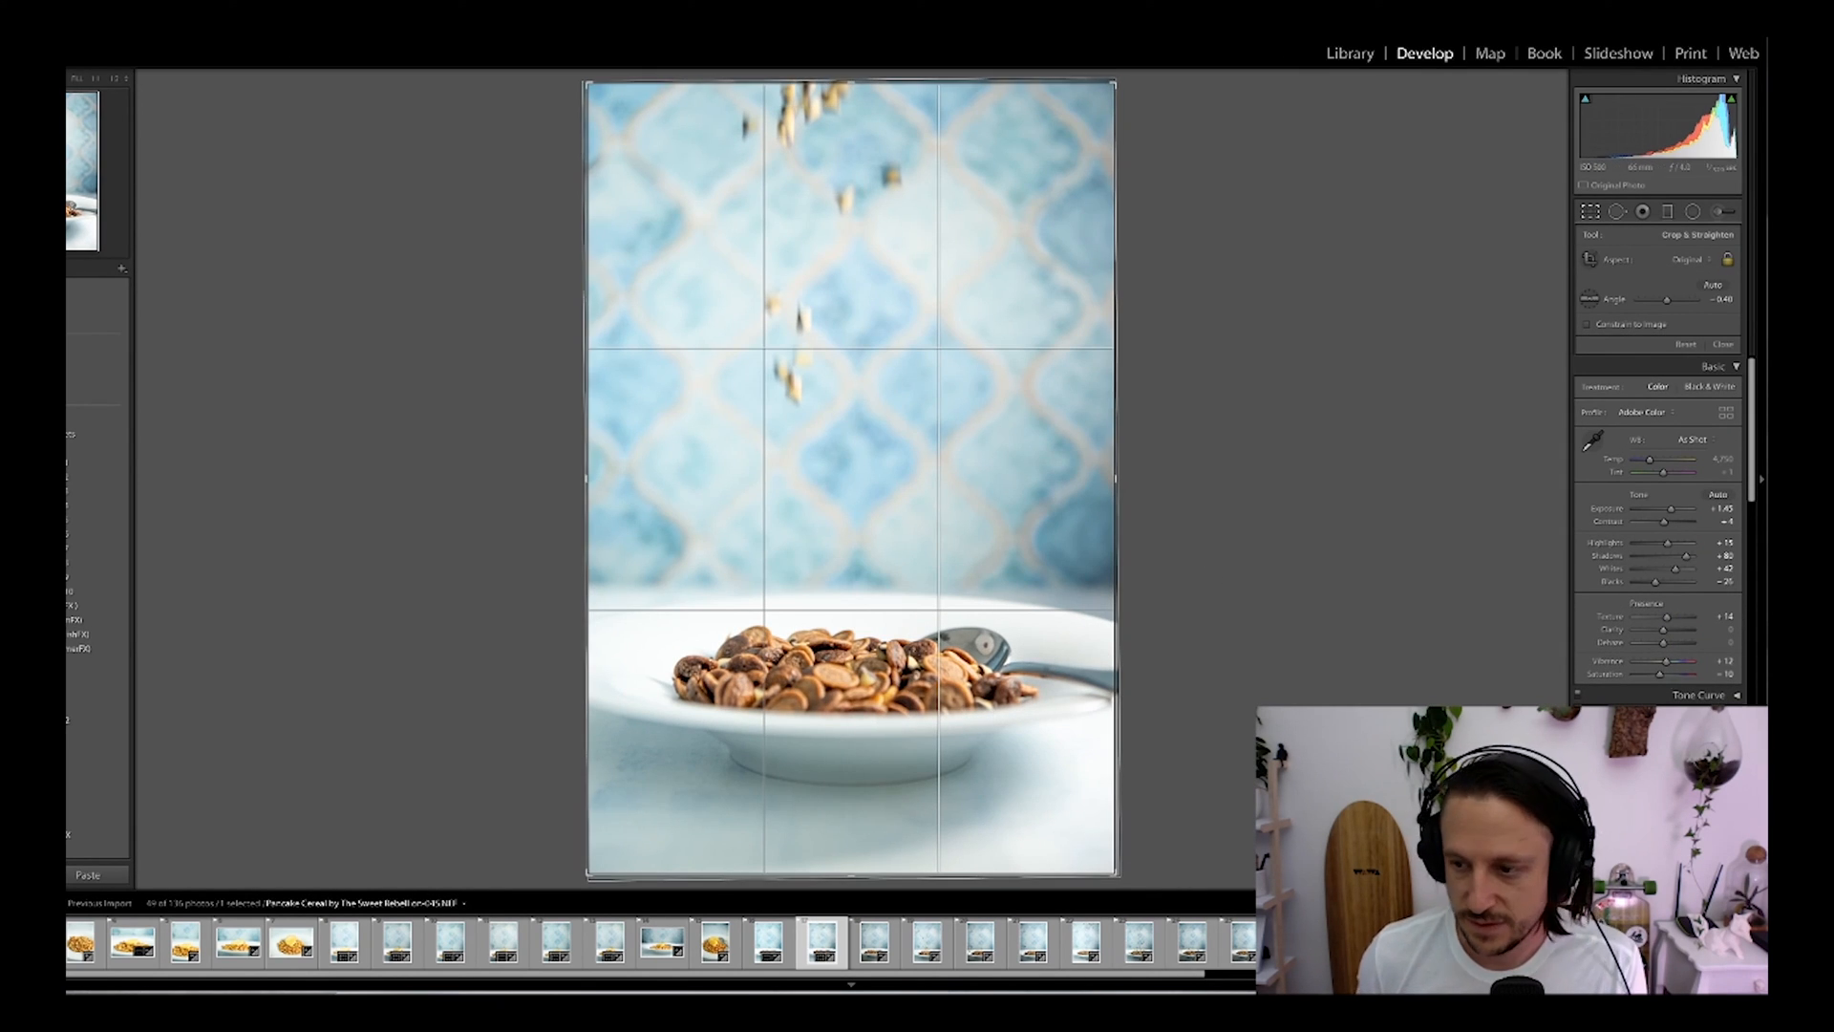
pyautogui.click(769, 942)
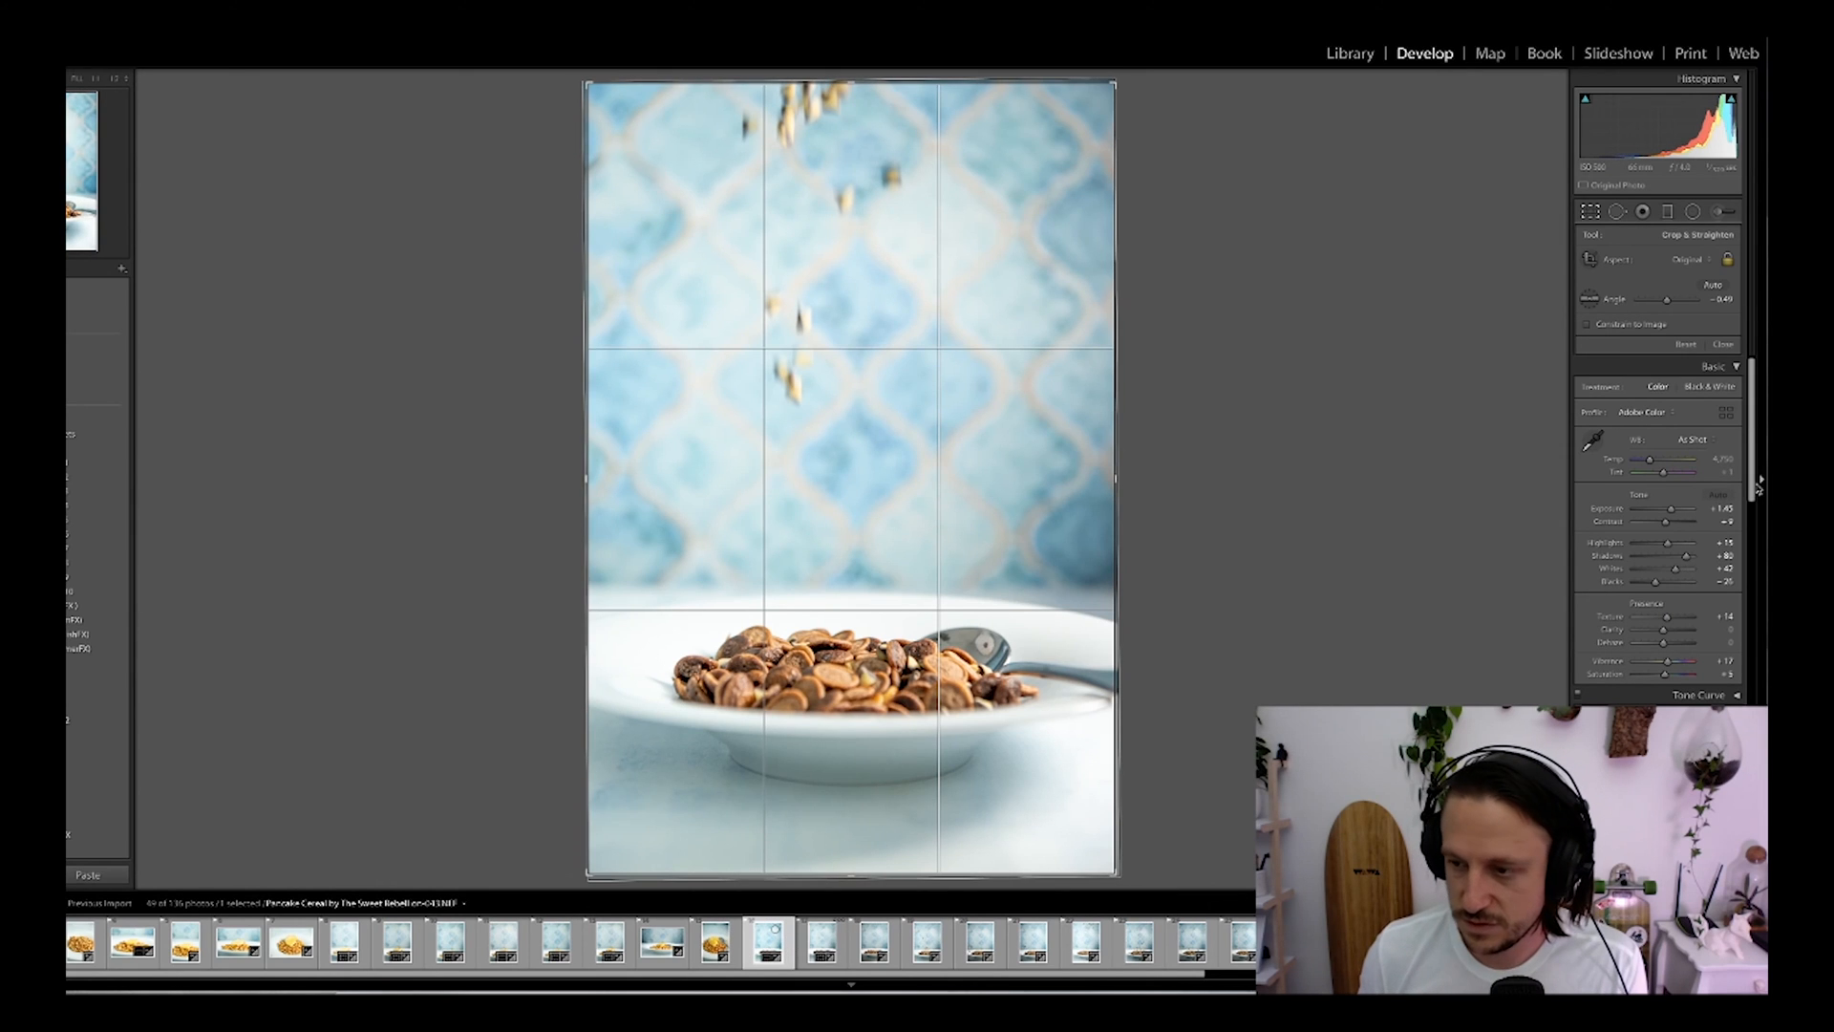
pyautogui.scroll(-10, 1752, 427)
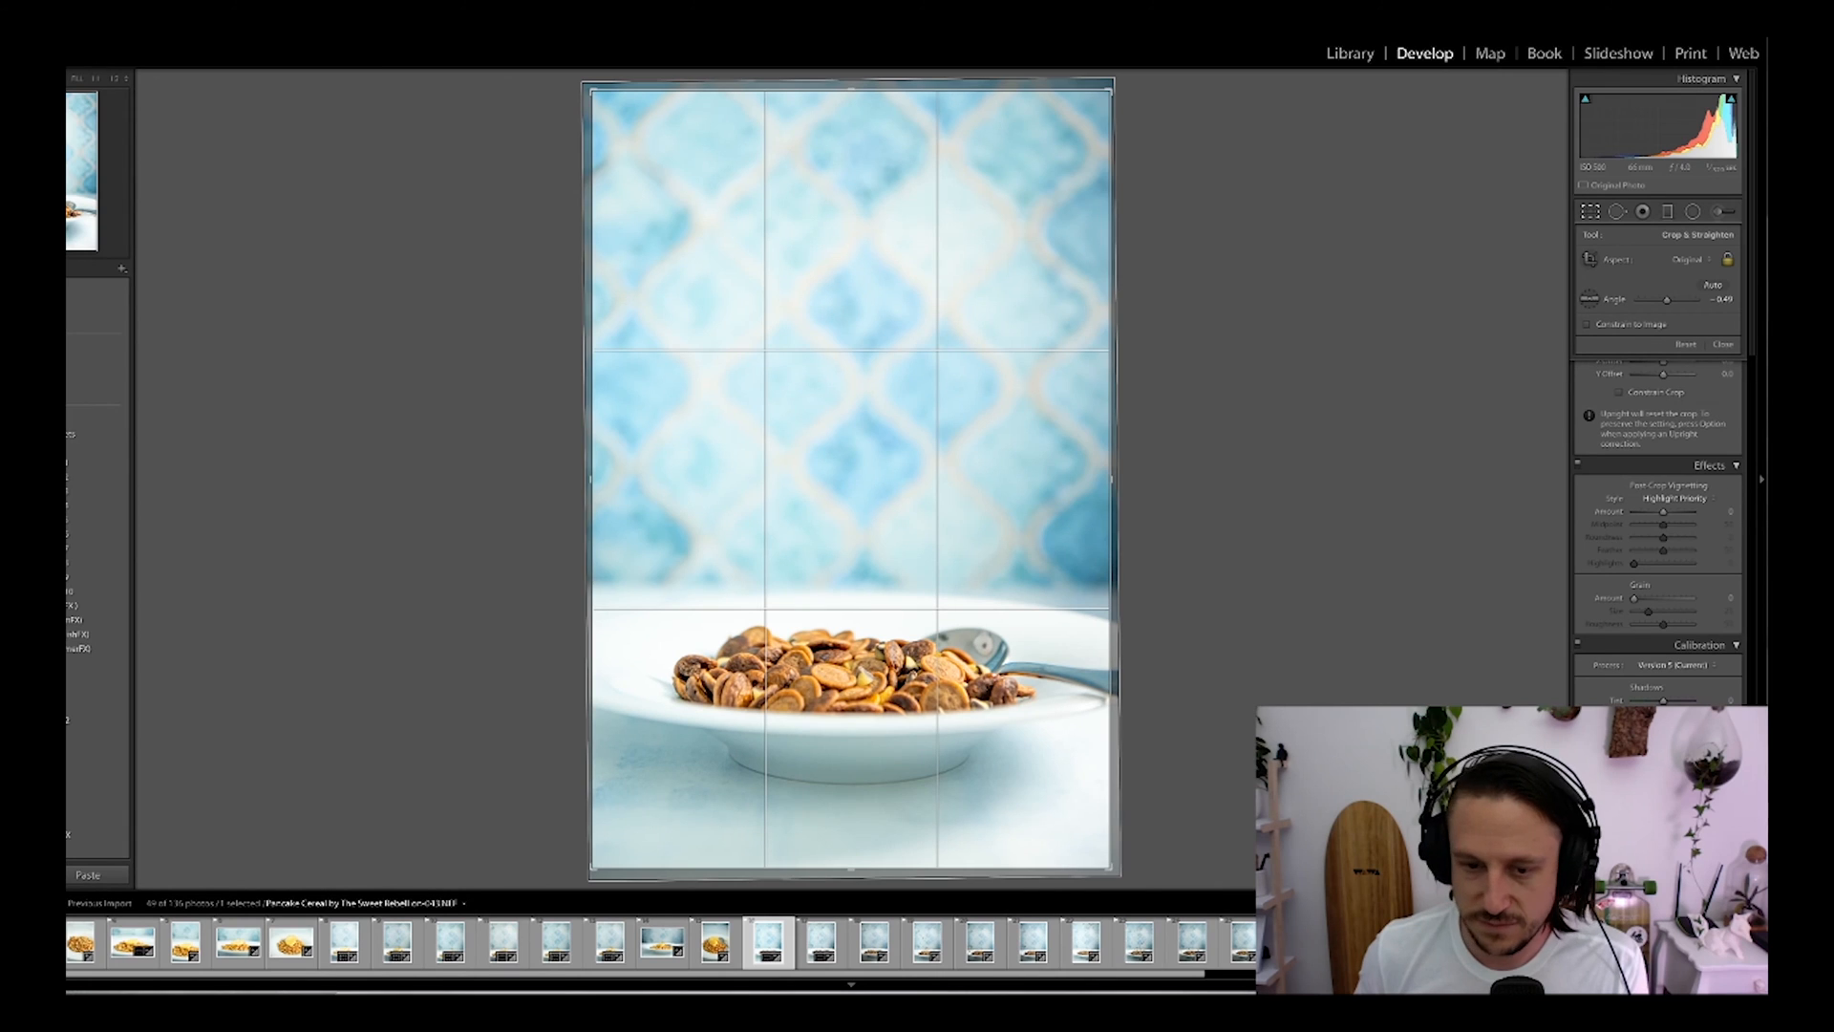
pyautogui.click(822, 941)
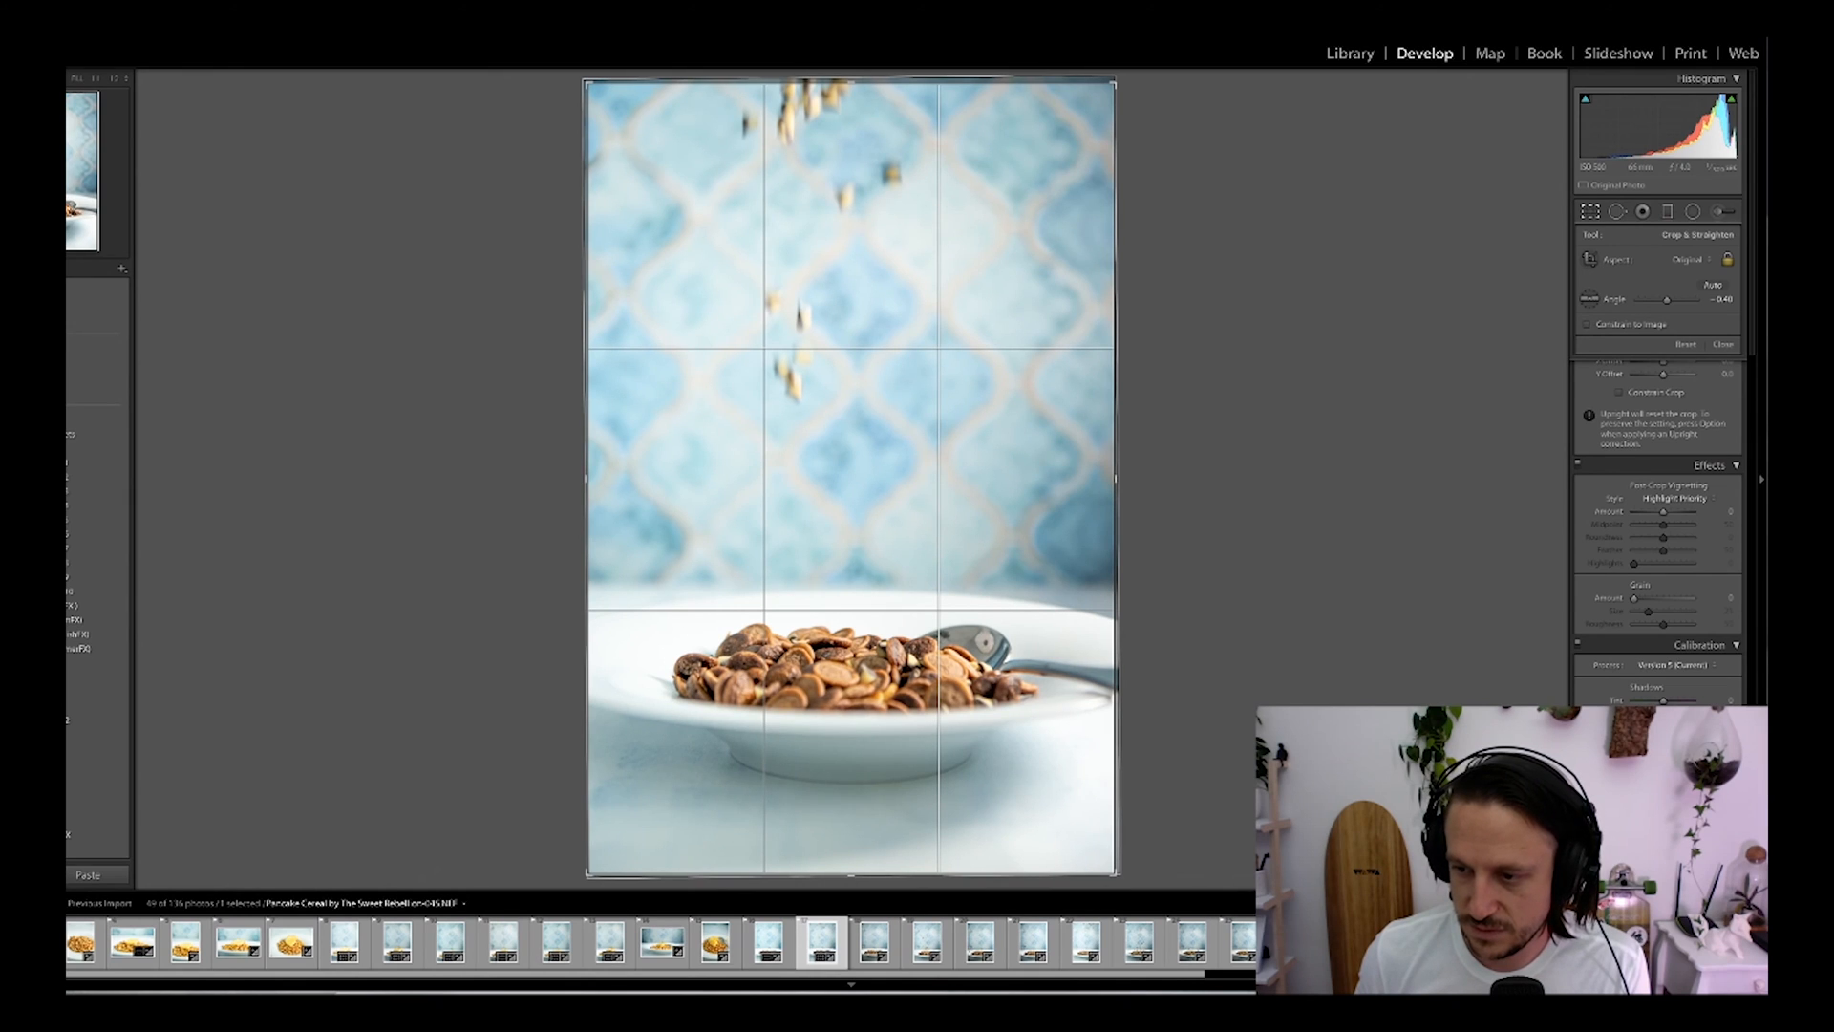
pyautogui.press('r')
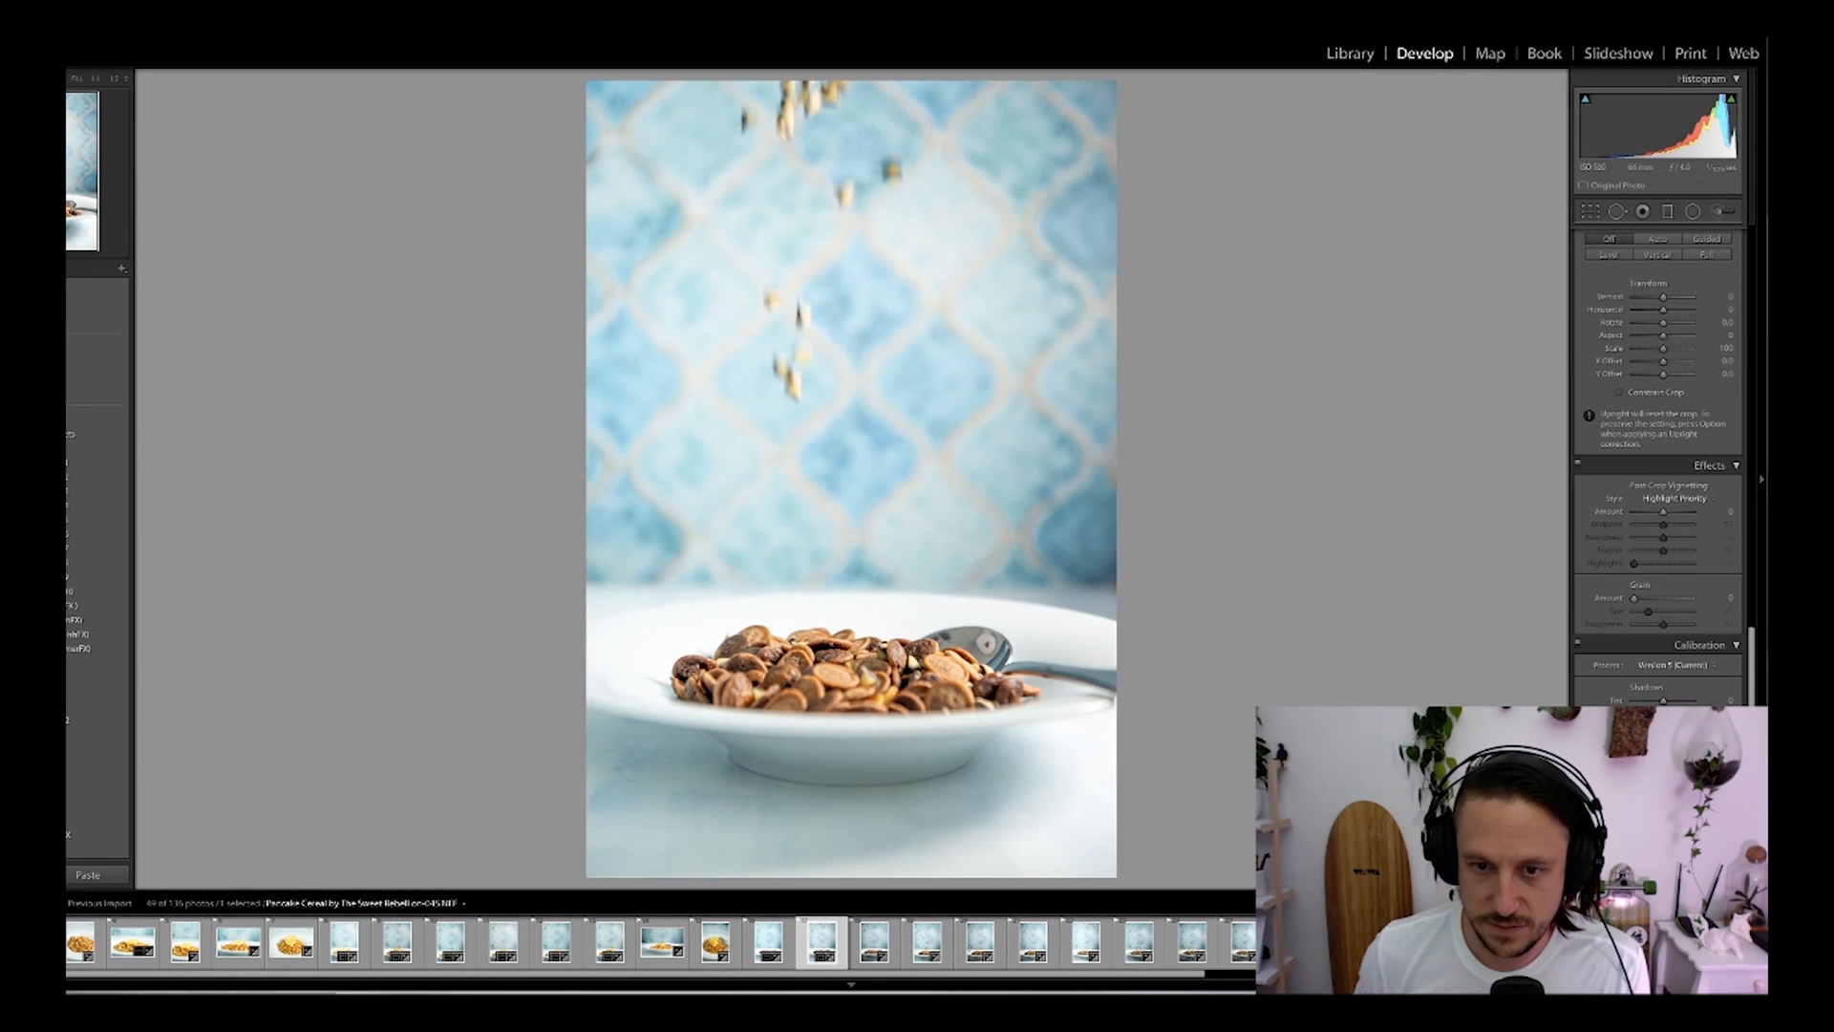
# Step: On the first falling-chips photo, set vibrance to +17 and saturation to 0, and straighten it about 0.9° counterclockwise
pyautogui.scroll(15, 1664, 497)
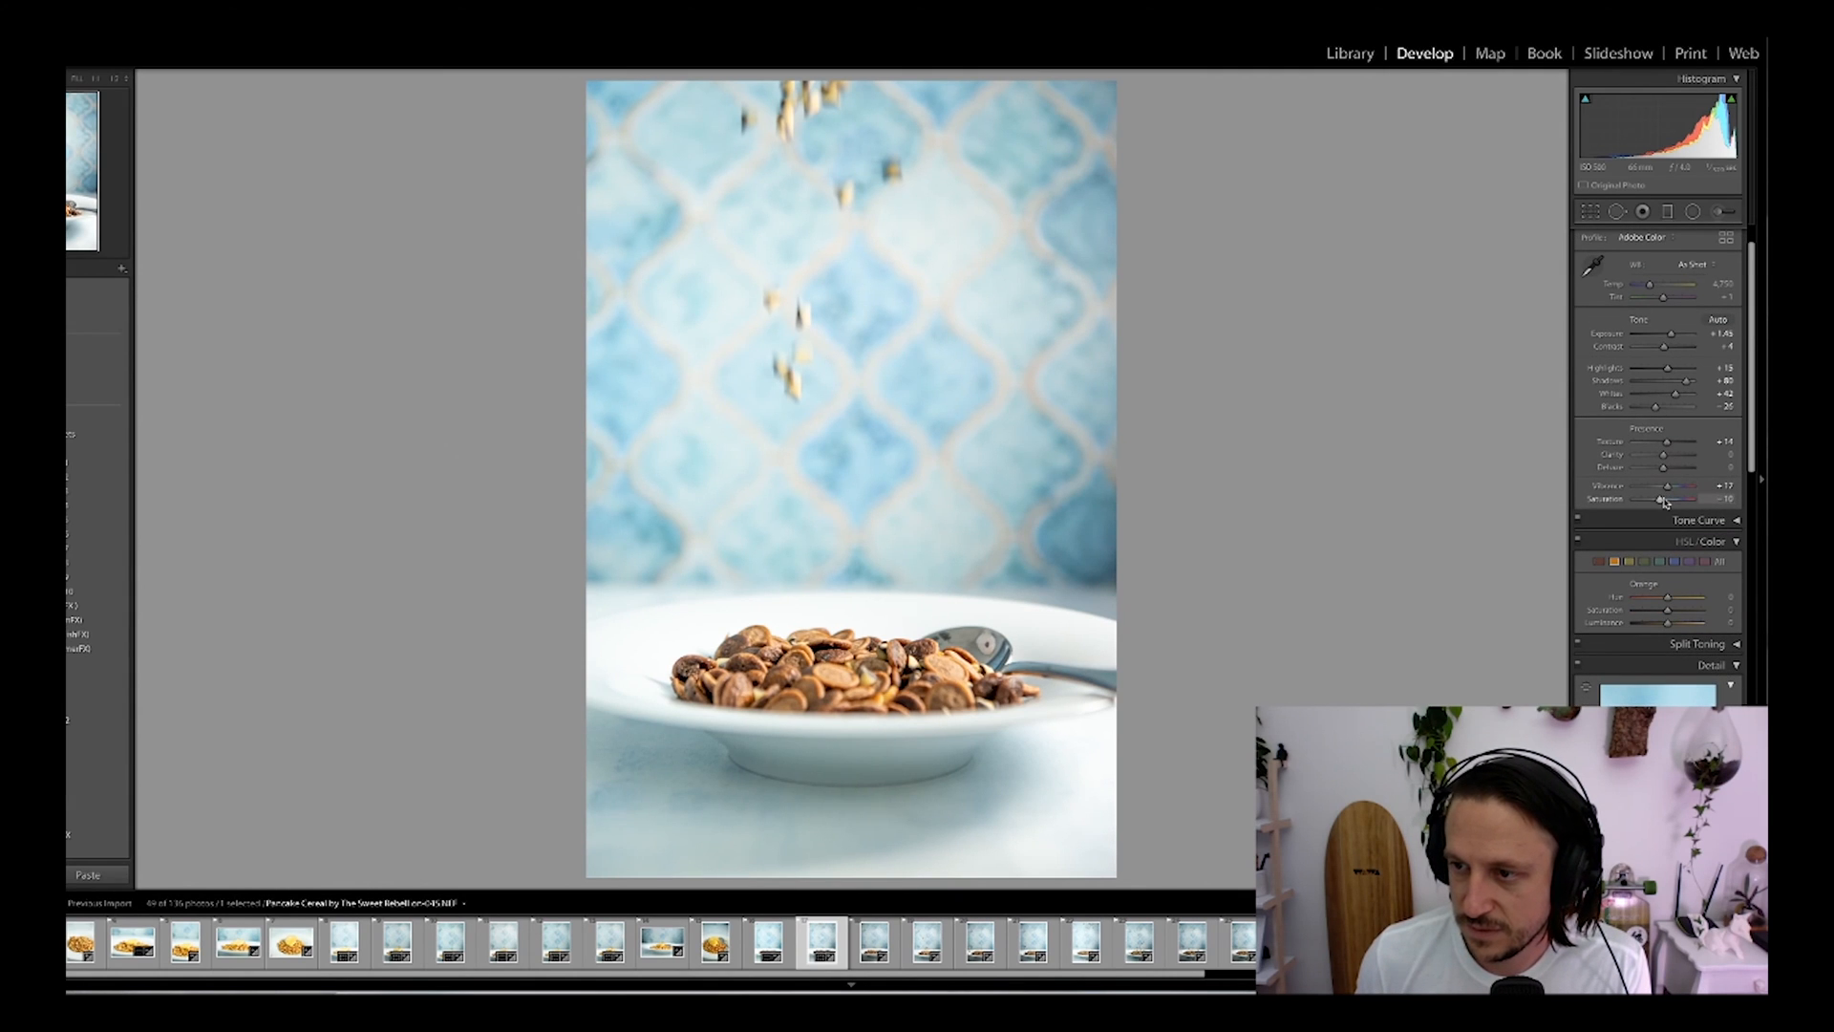
pyautogui.moveTo(1663, 505); pyautogui.dragTo(1665, 504)
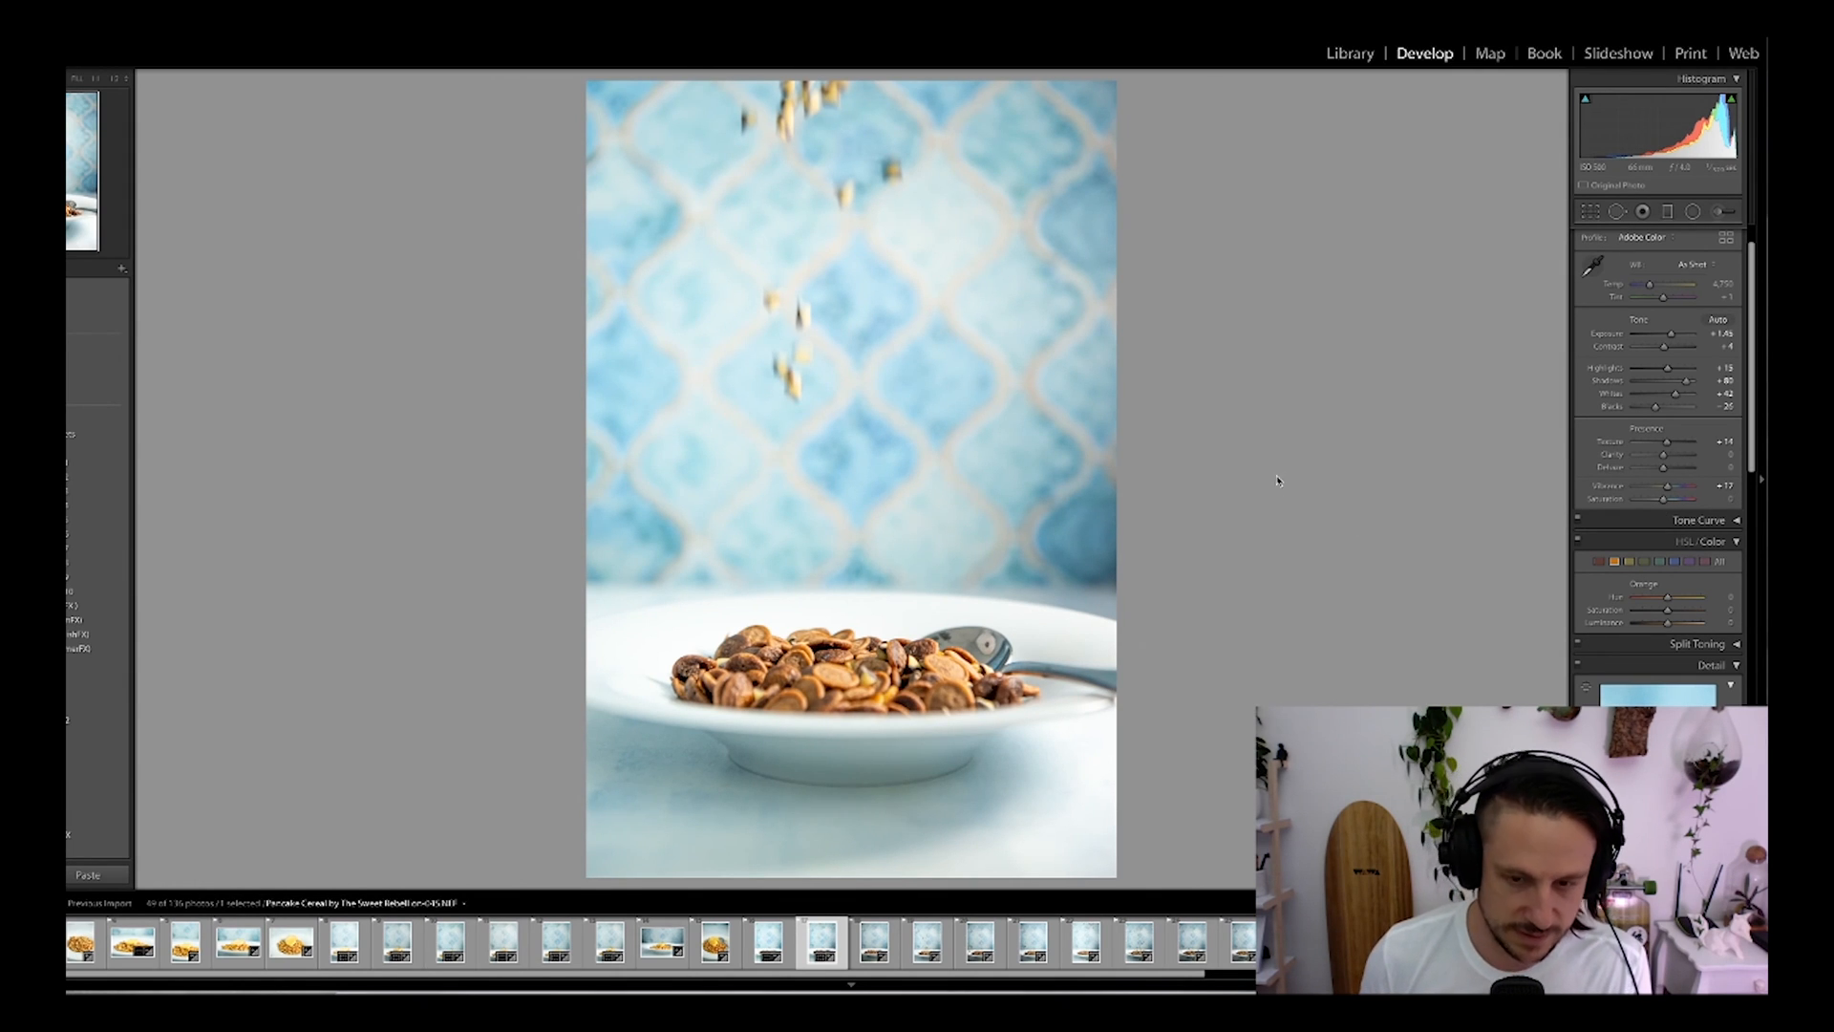
pyautogui.press('r')
pyautogui.moveTo(1227, 449); pyautogui.dragTo(1223, 469)
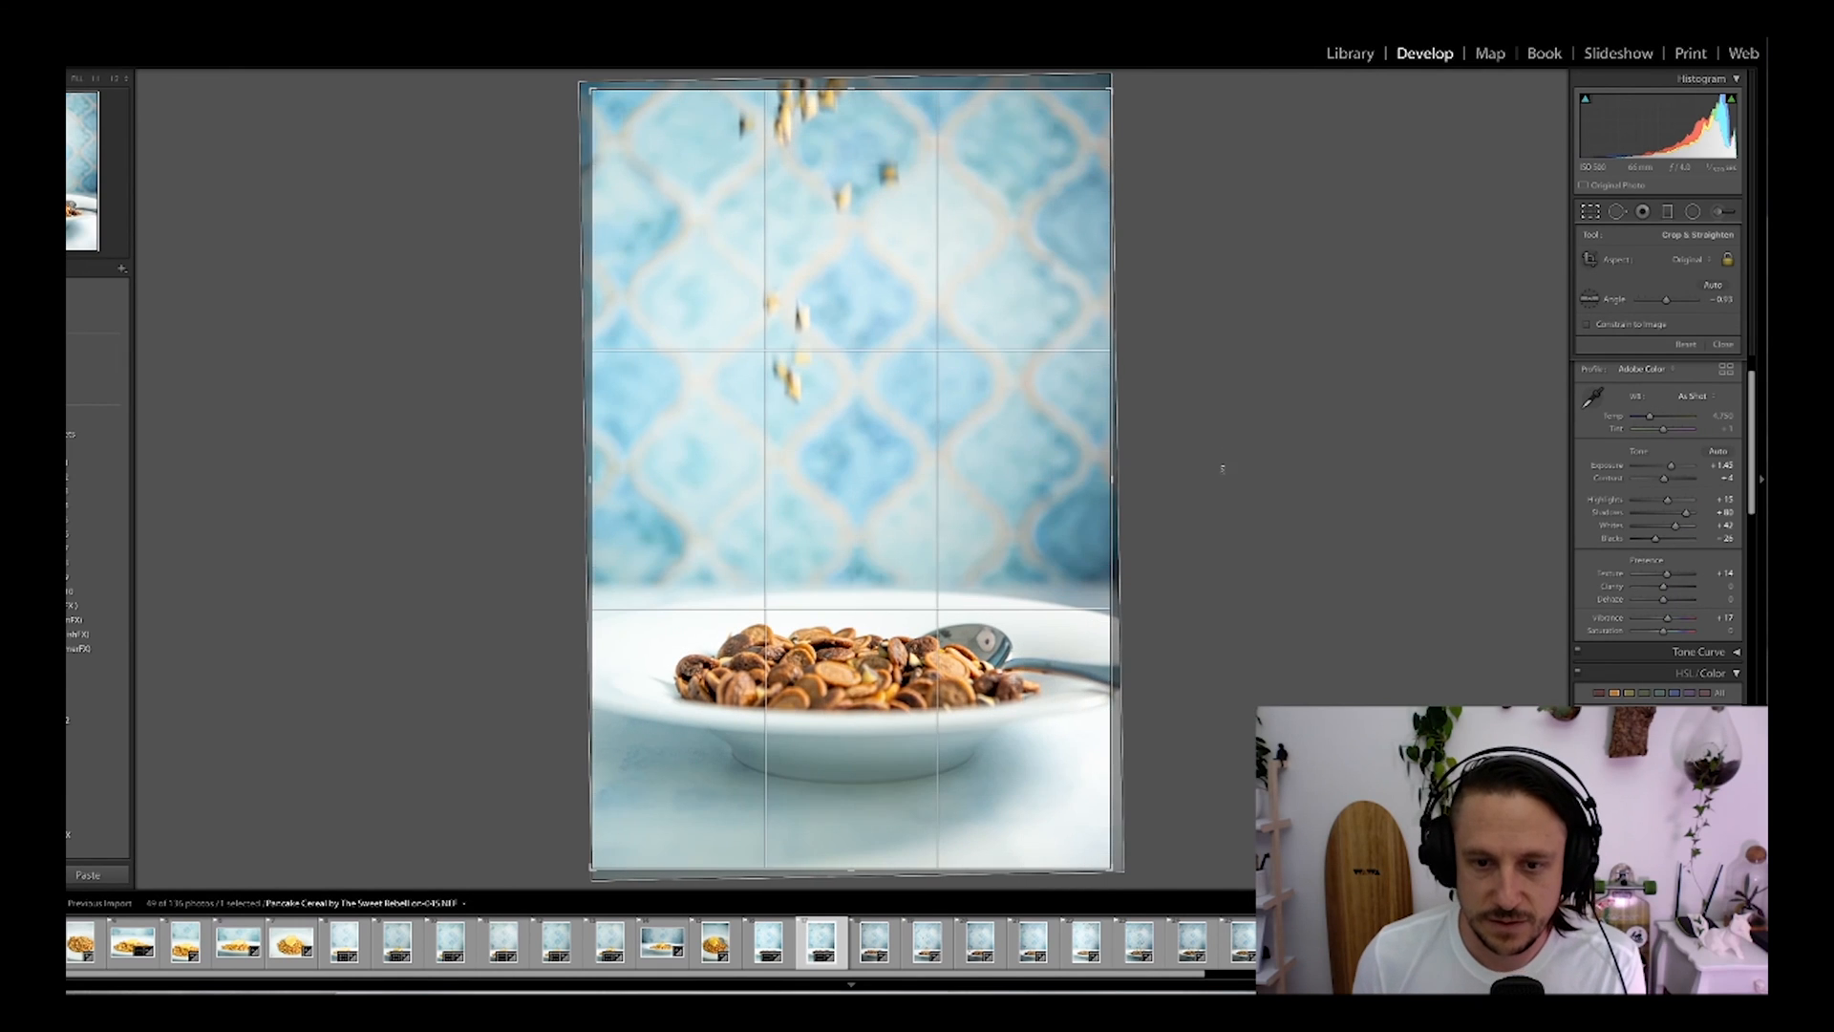
pyautogui.press('r')
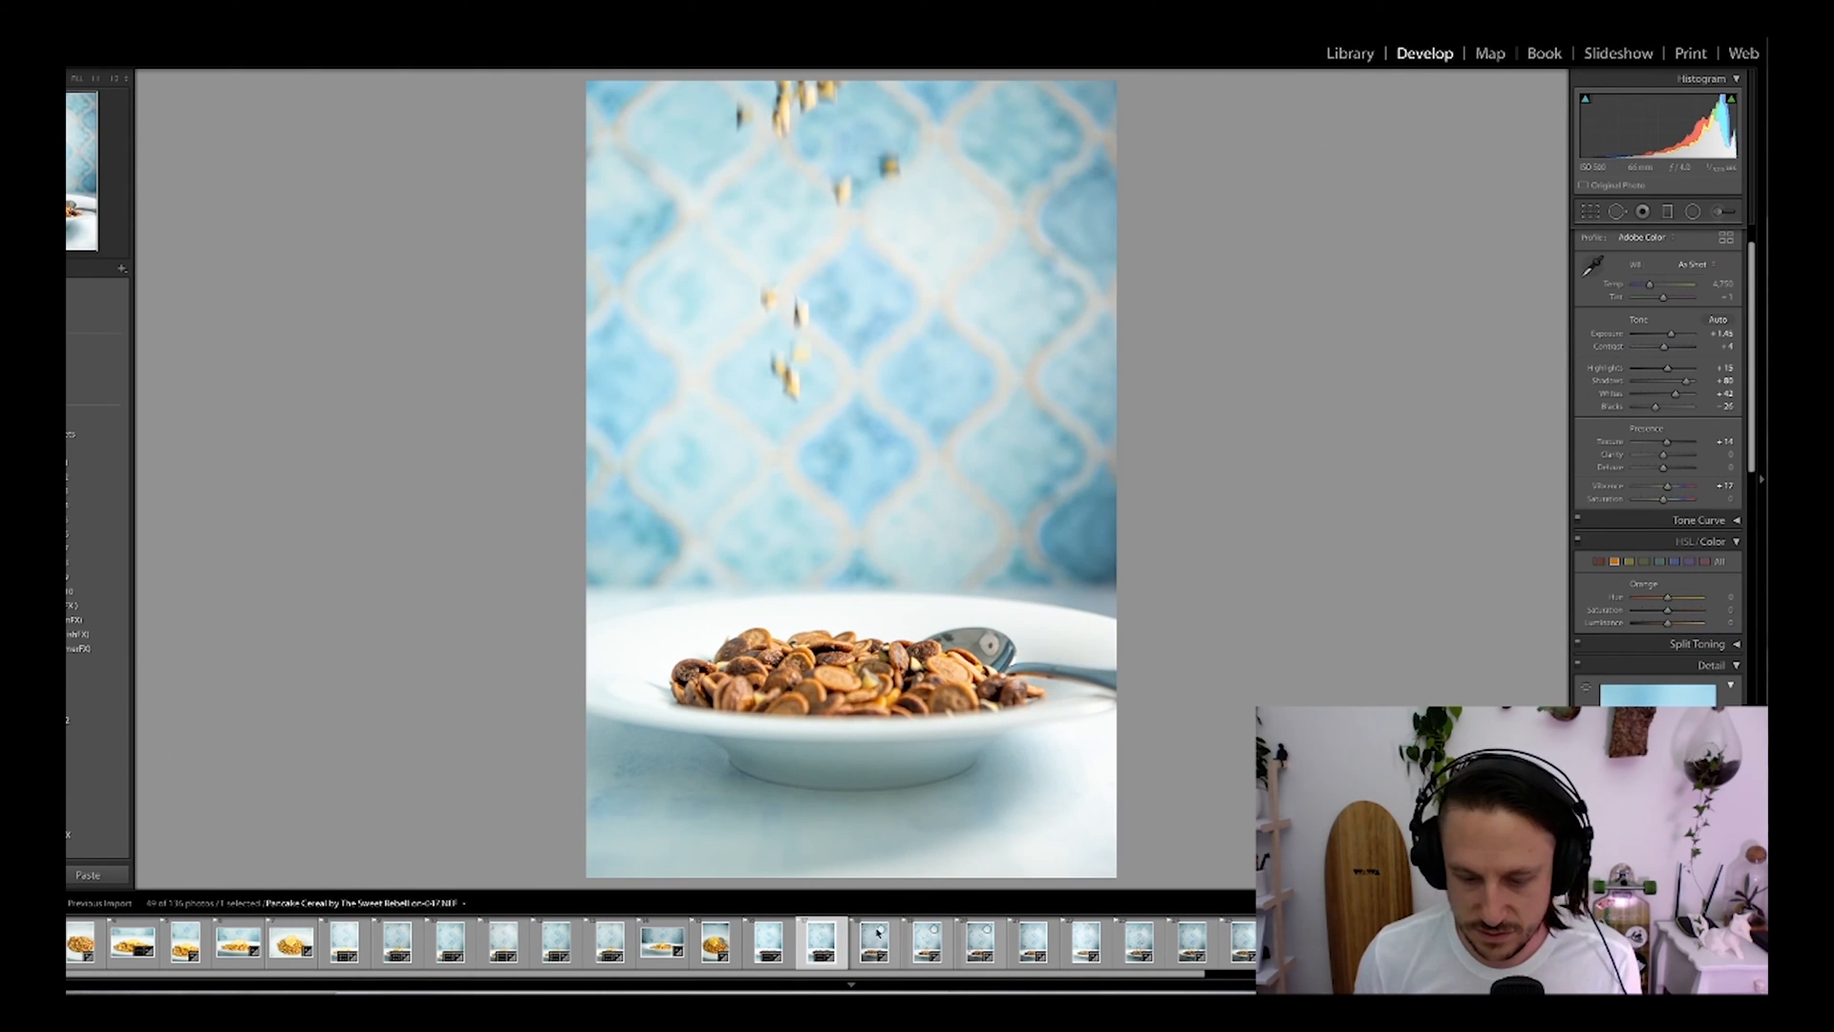
# Step: Select the nine photos starting from the first falling-chips photo and synchronize its settings to them, leaving out crop, transform, local adjustments and spot removal
pyautogui.keyDown('shift'); pyautogui.click(1243, 939); pyautogui.keyUp('shift')
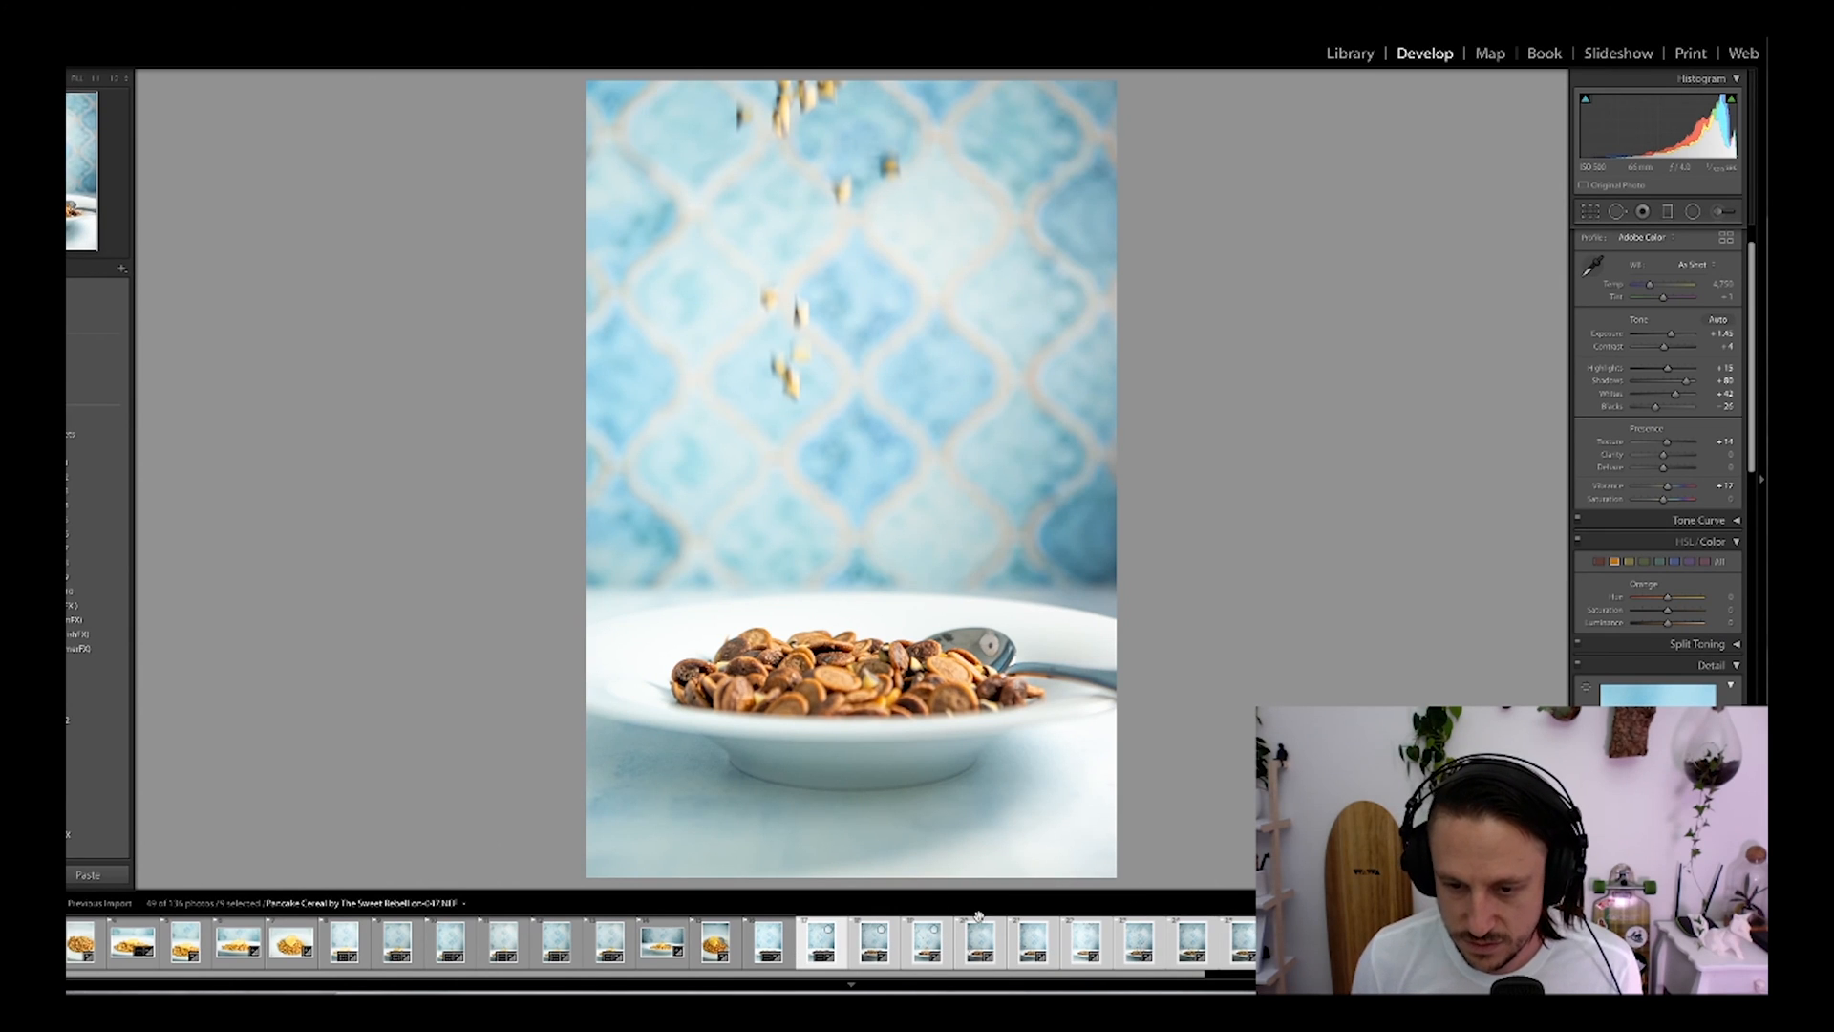
pyautogui.press('super+shift+s')
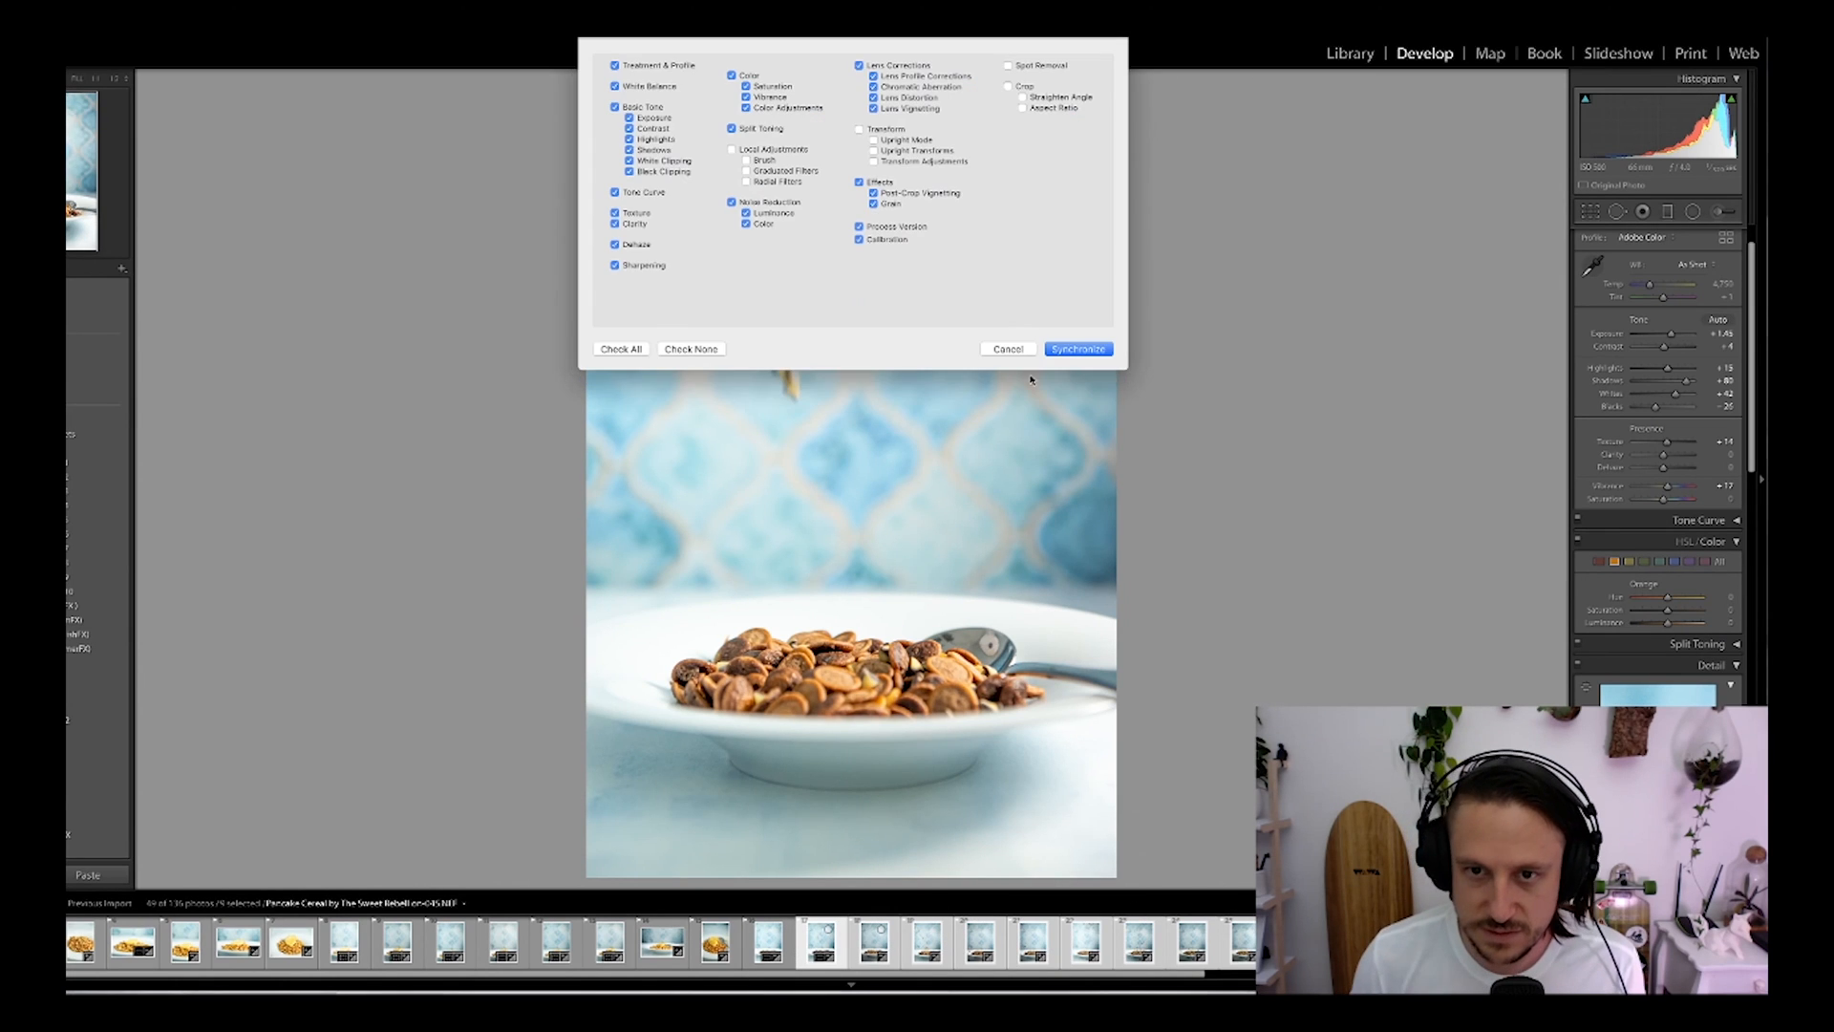
pyautogui.click(1071, 351)
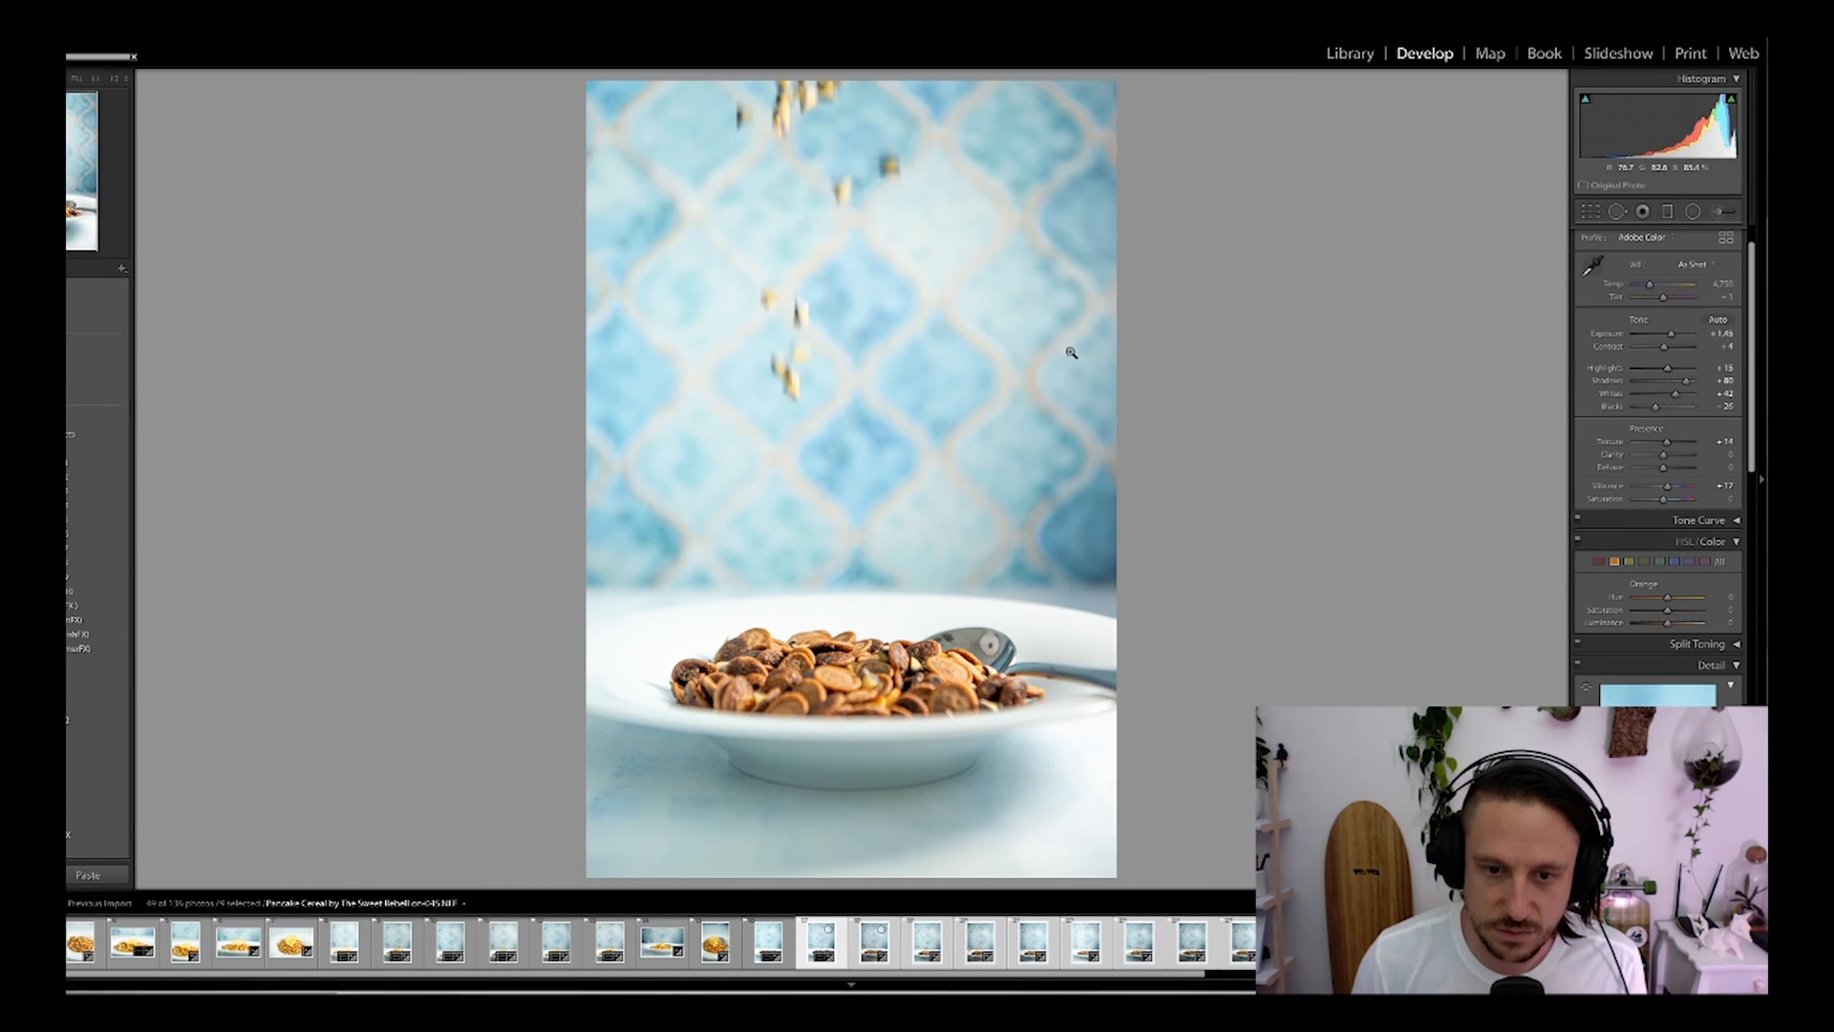
# Step: Open the second photo of the synced series, the bowl without falling chips, and raise its exposure slightly
pyautogui.click(855, 946)
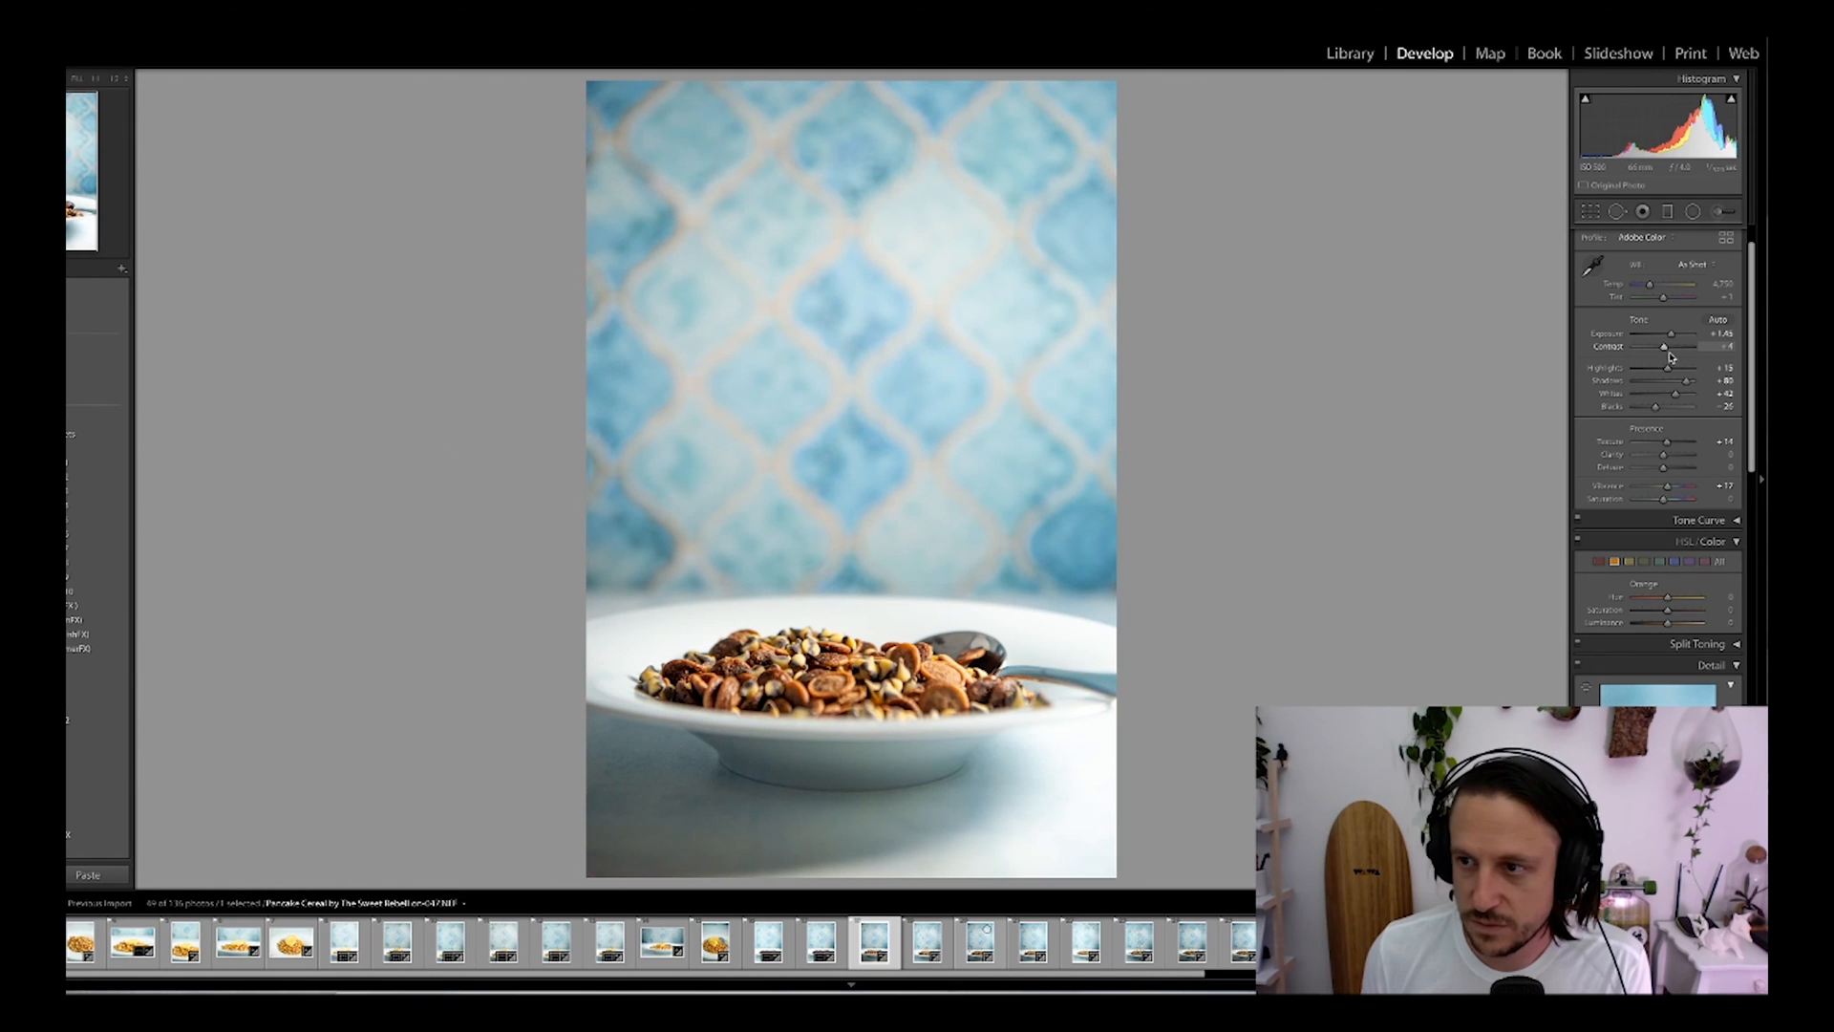
pyautogui.moveTo(1670, 334); pyautogui.dragTo(1671, 340)
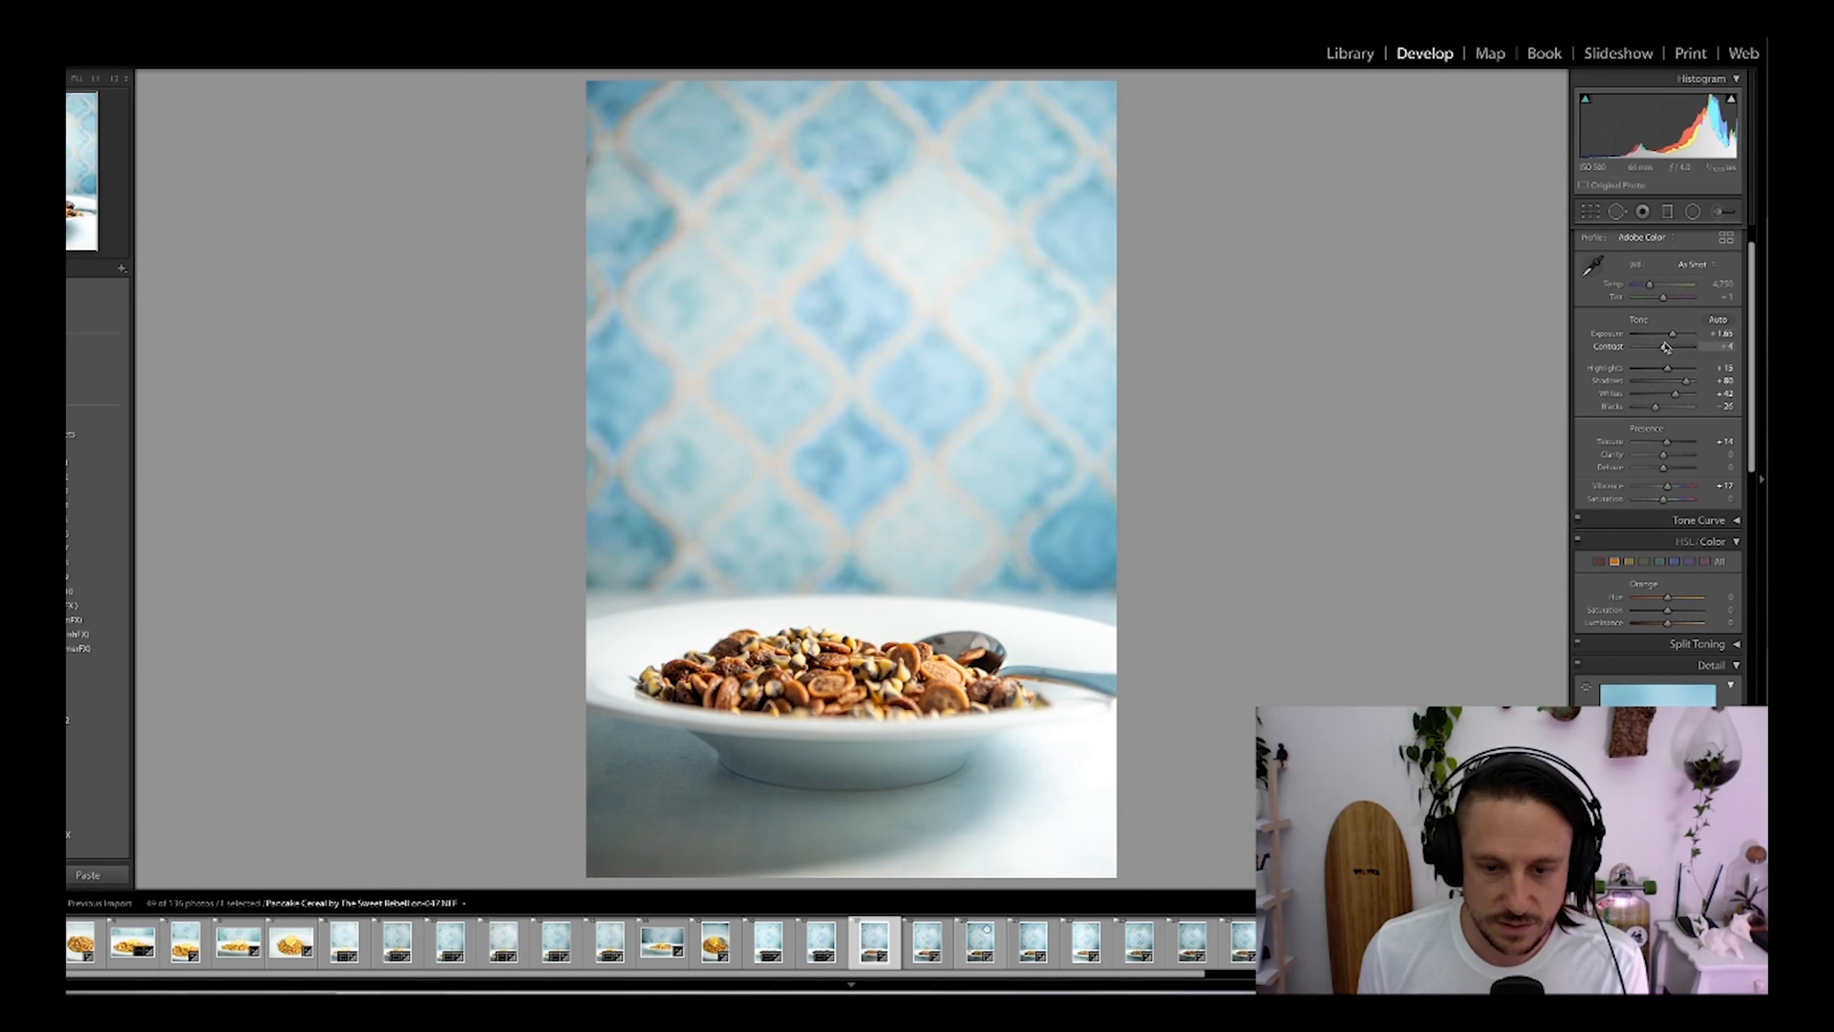
# Step: Compare the following chip-drop shots and unflag two: the one with a single low chip and the one with chips clustered near the upper edge
pyautogui.press('Right')
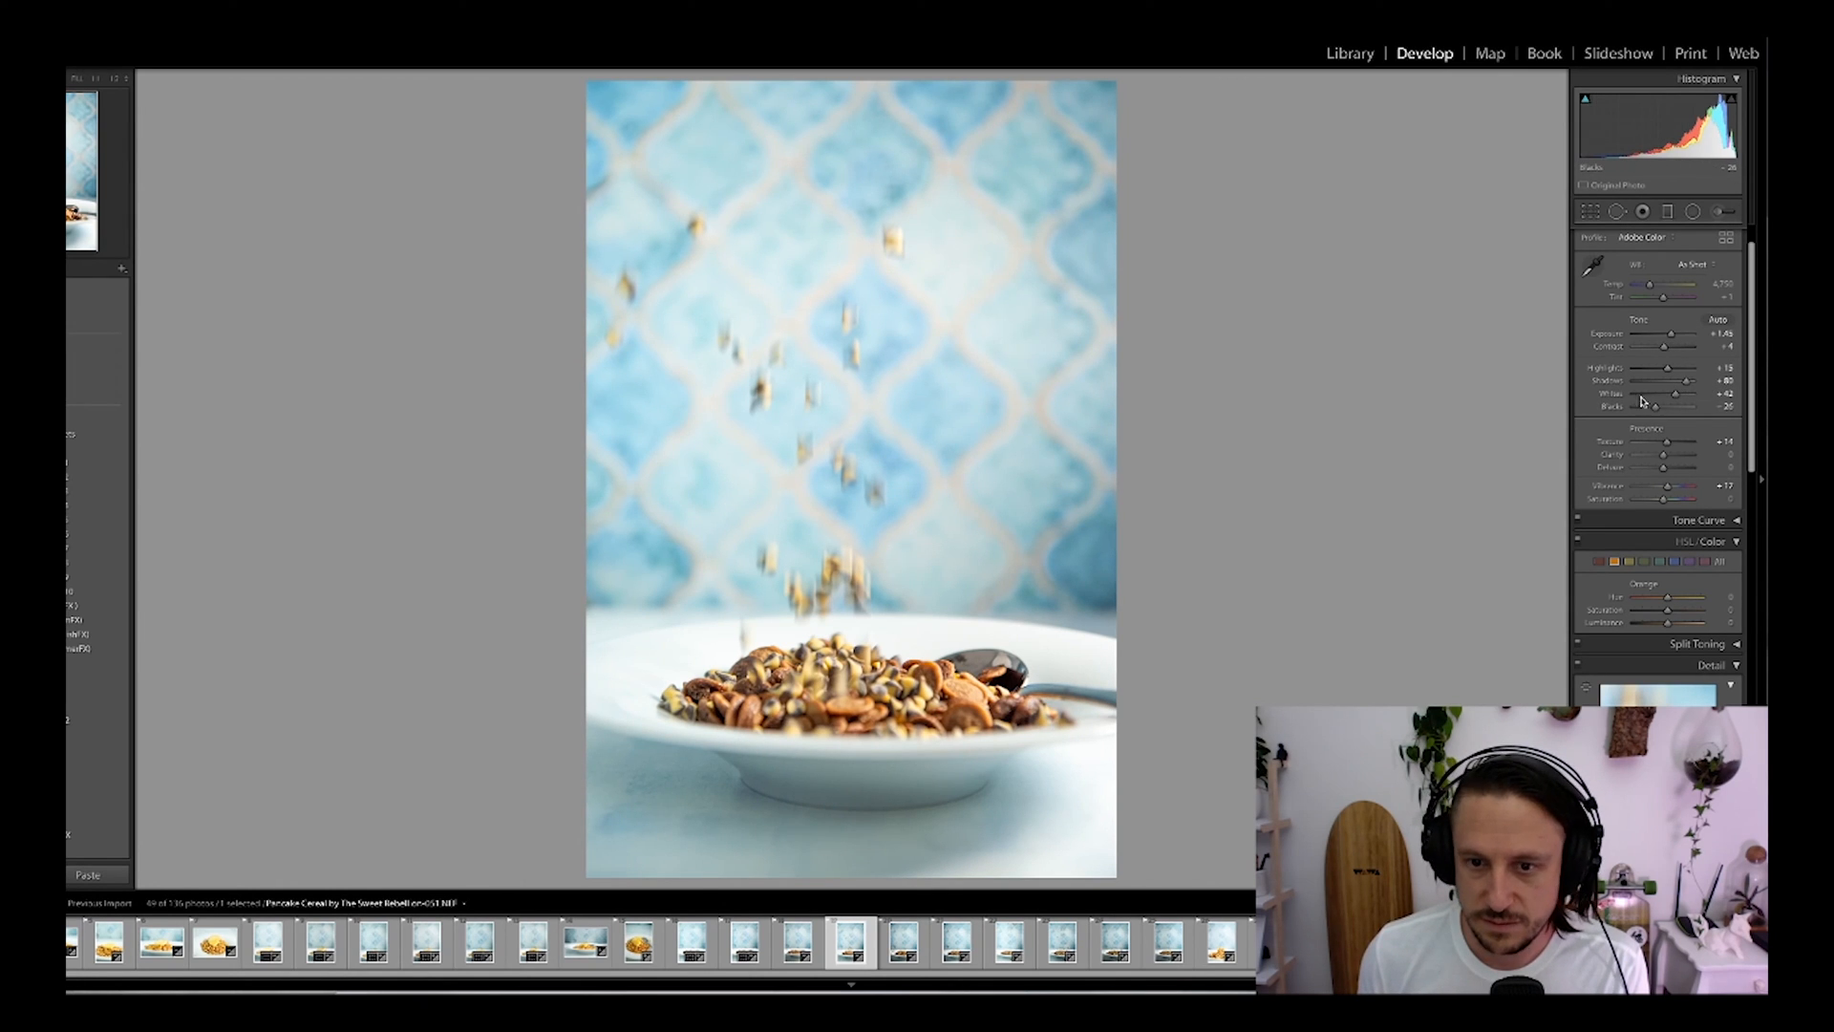
pyautogui.press('Right')
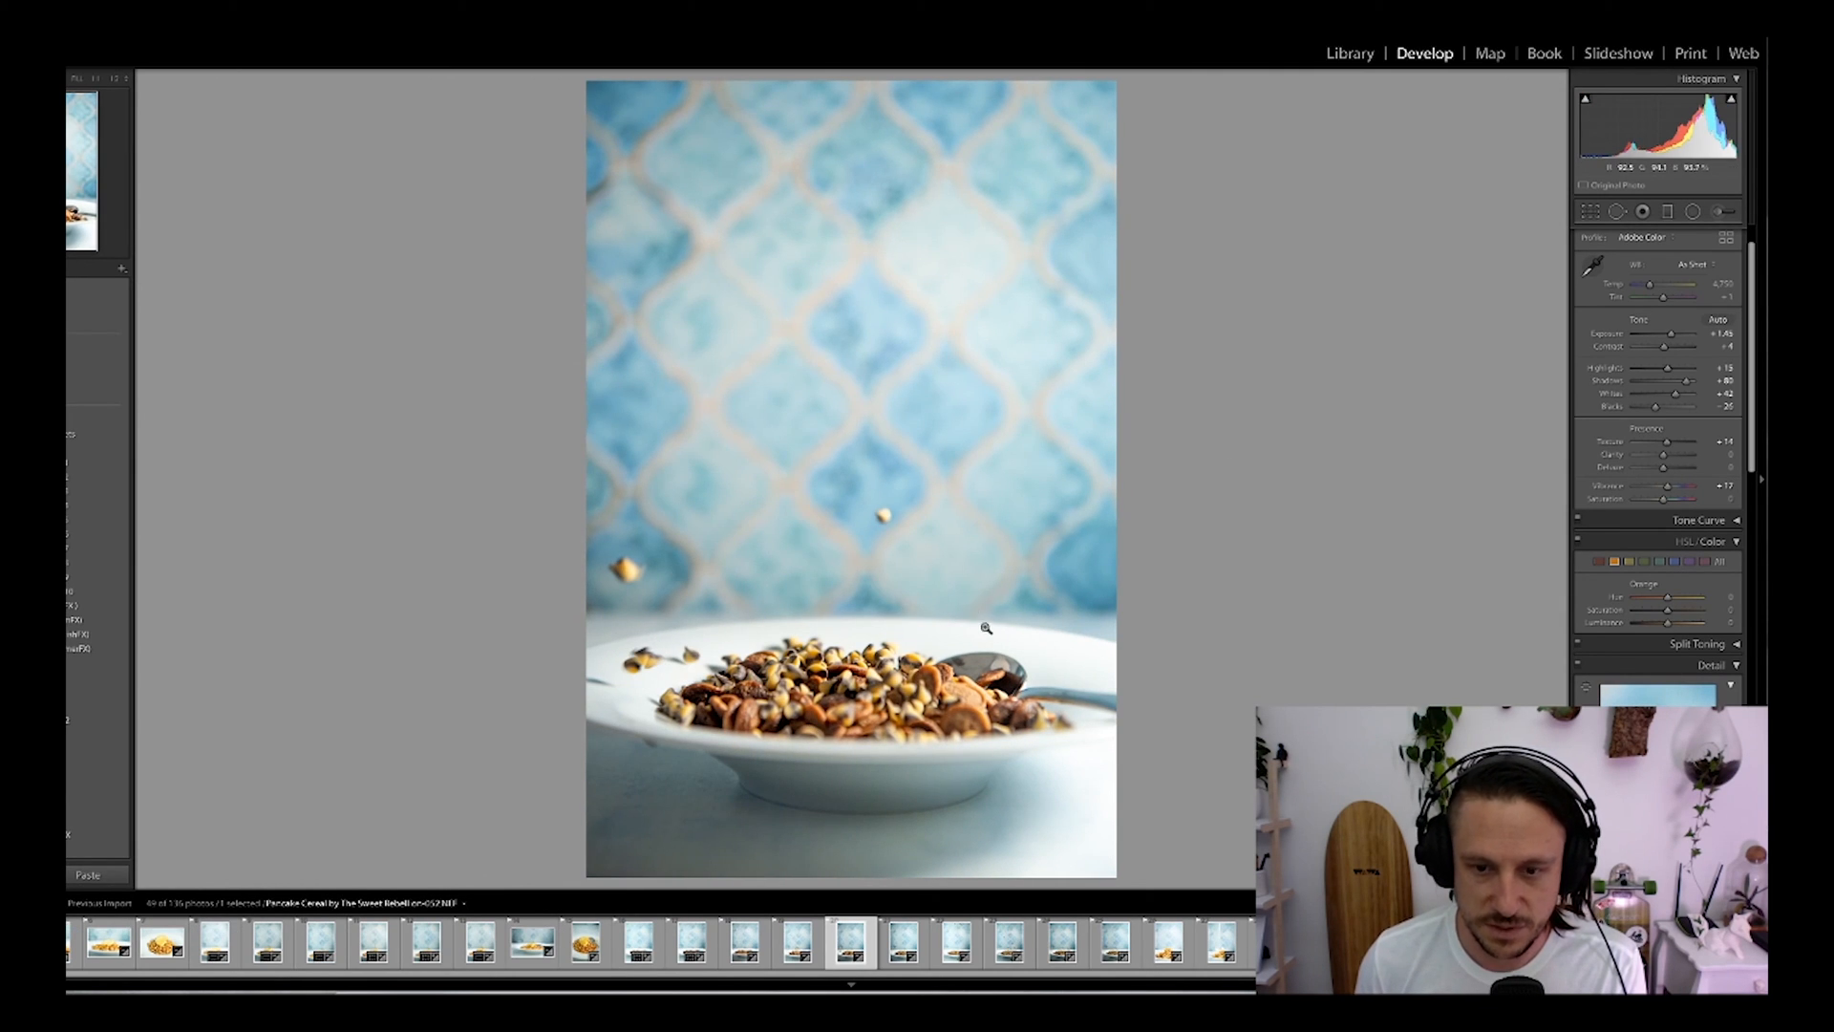
pyautogui.press('Right')
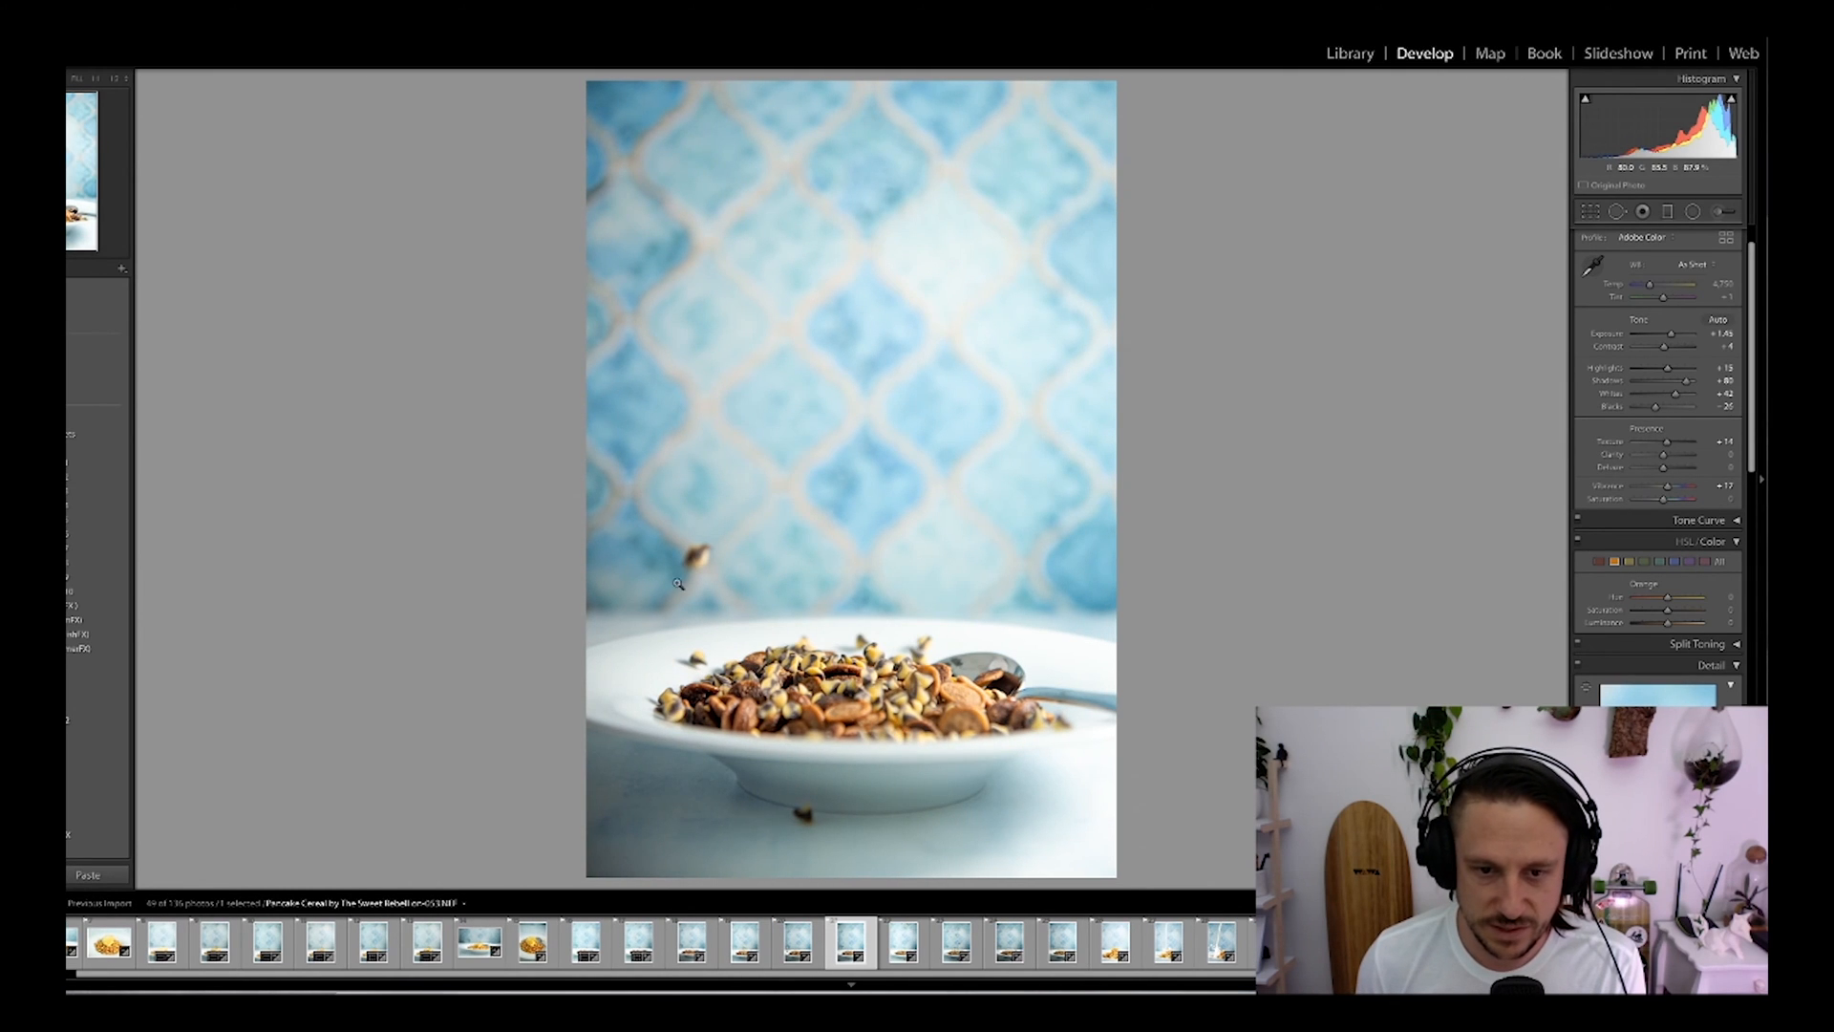
pyautogui.press('Left')
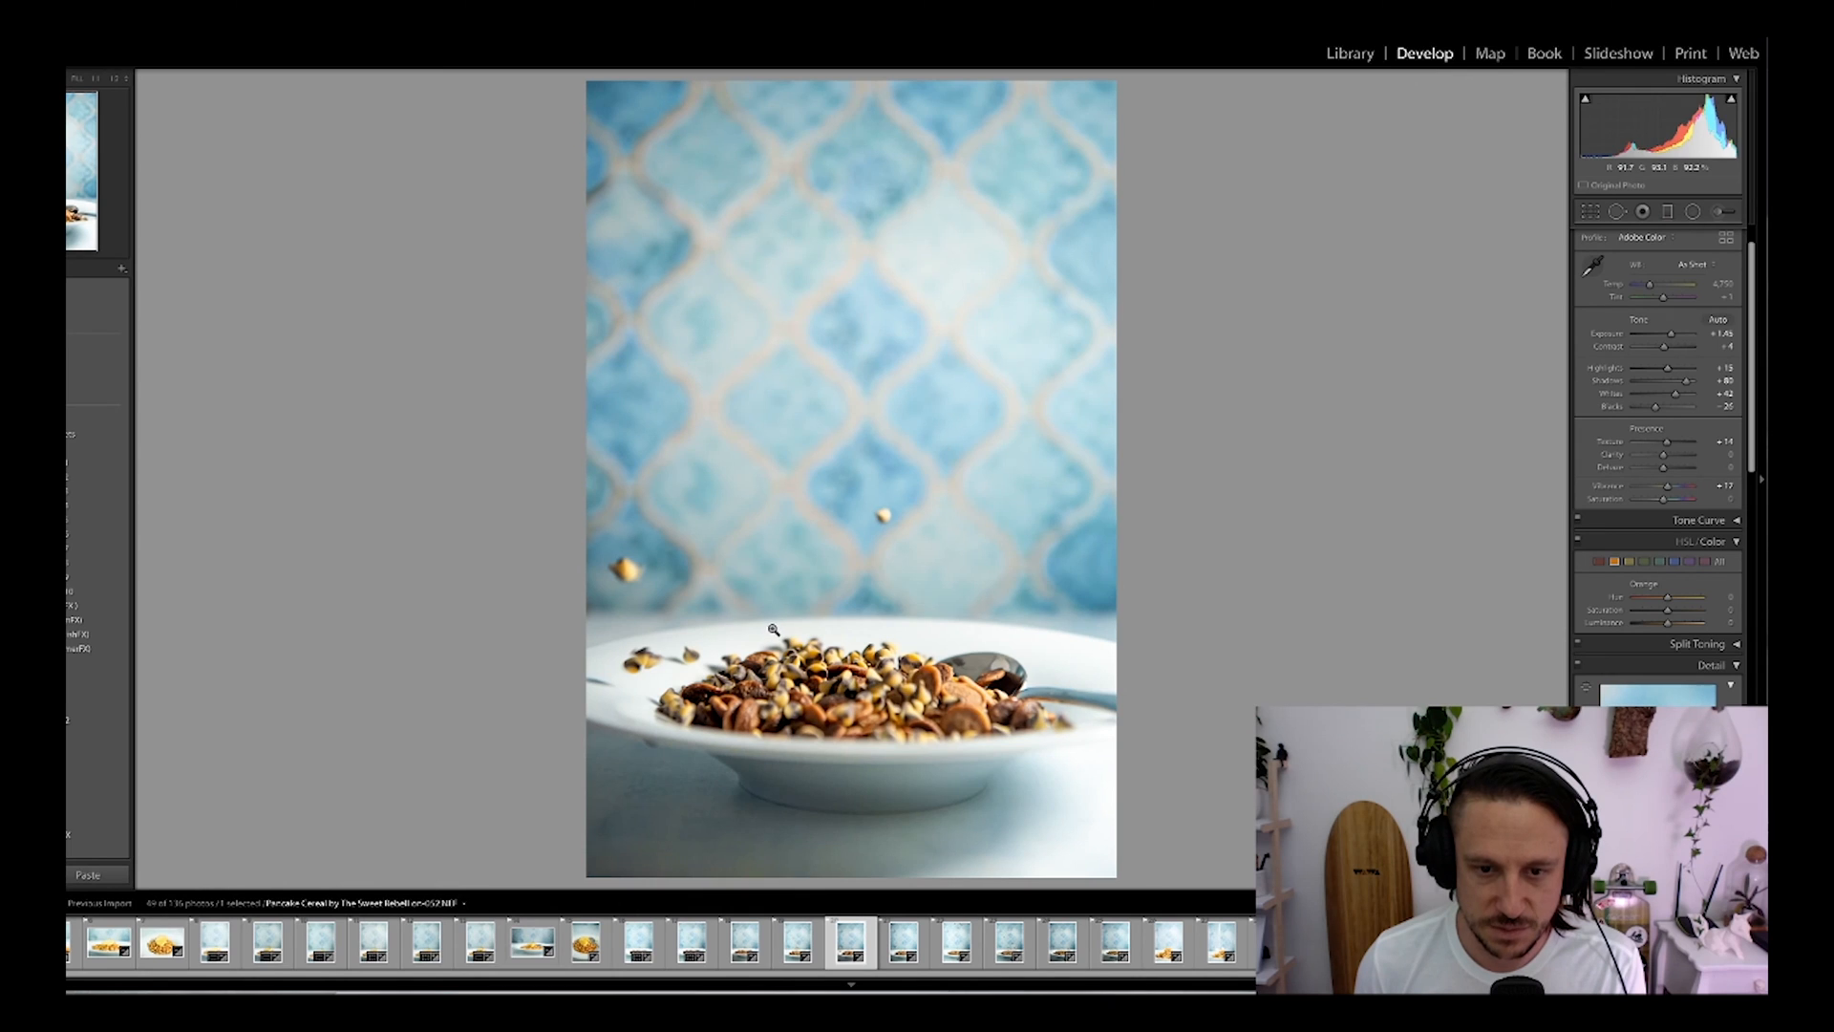
pyautogui.press('Left')
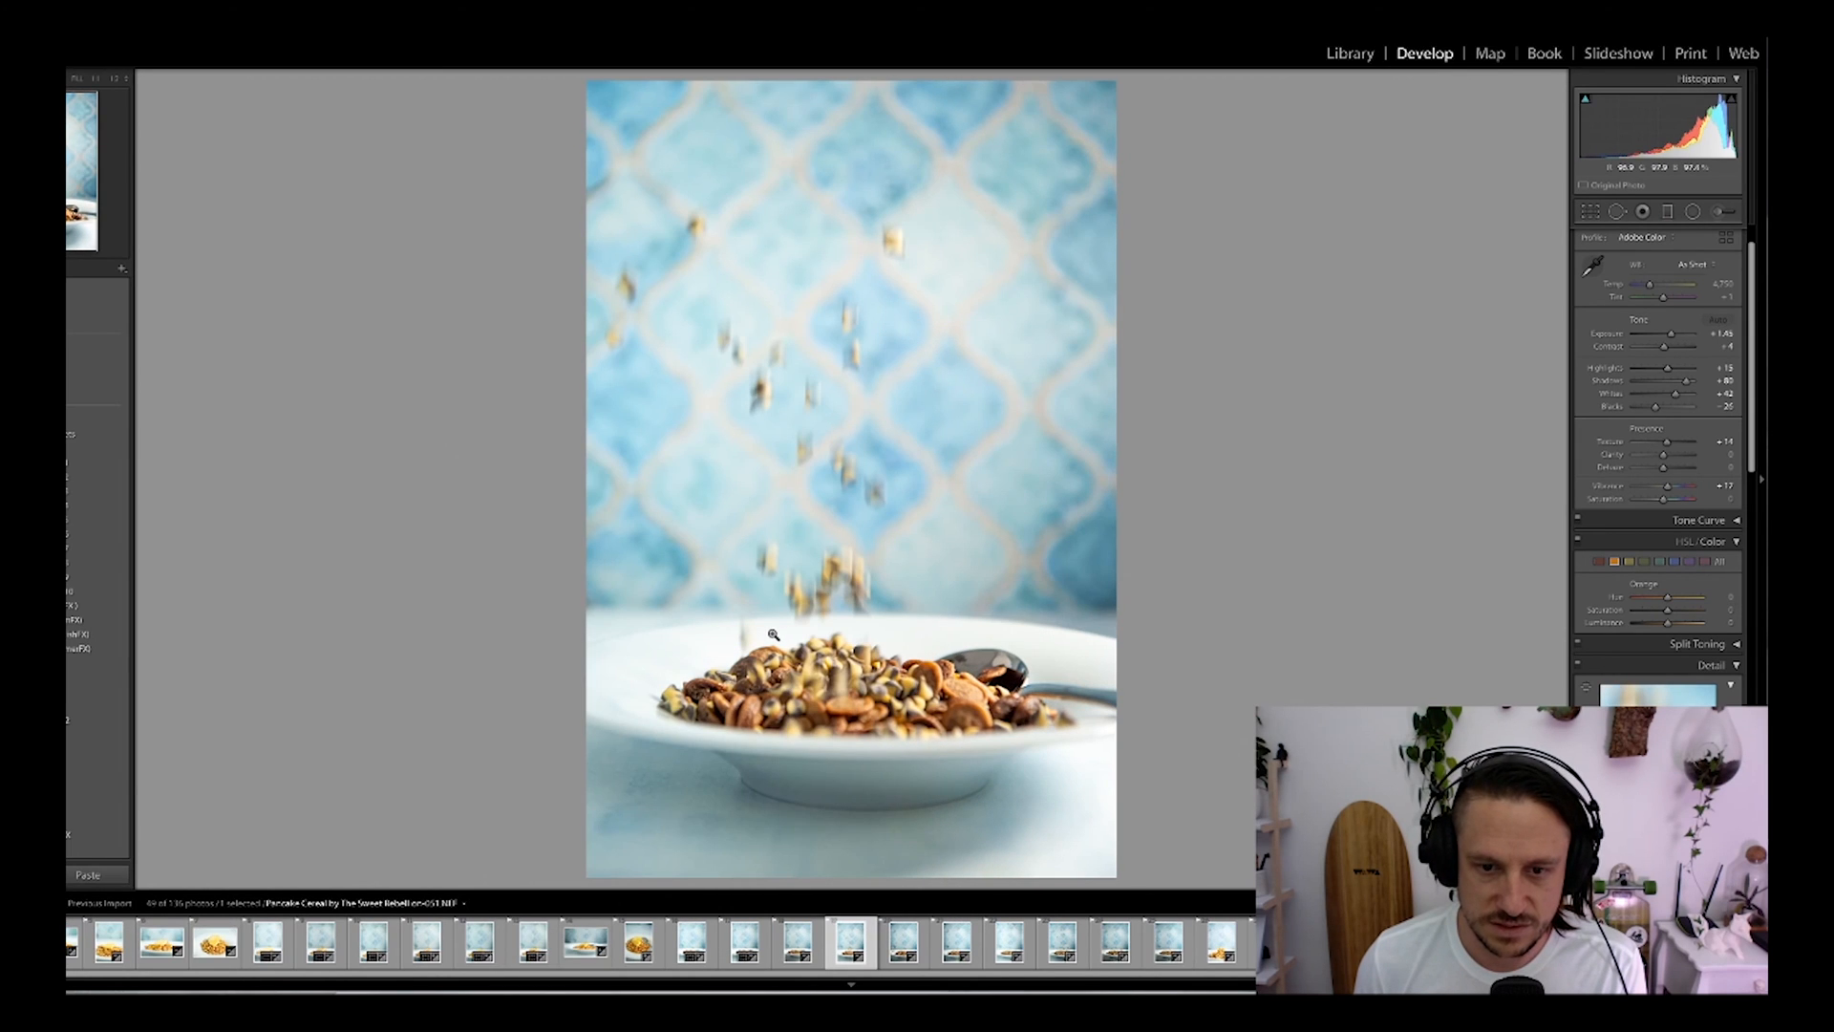
pyautogui.press('Right')
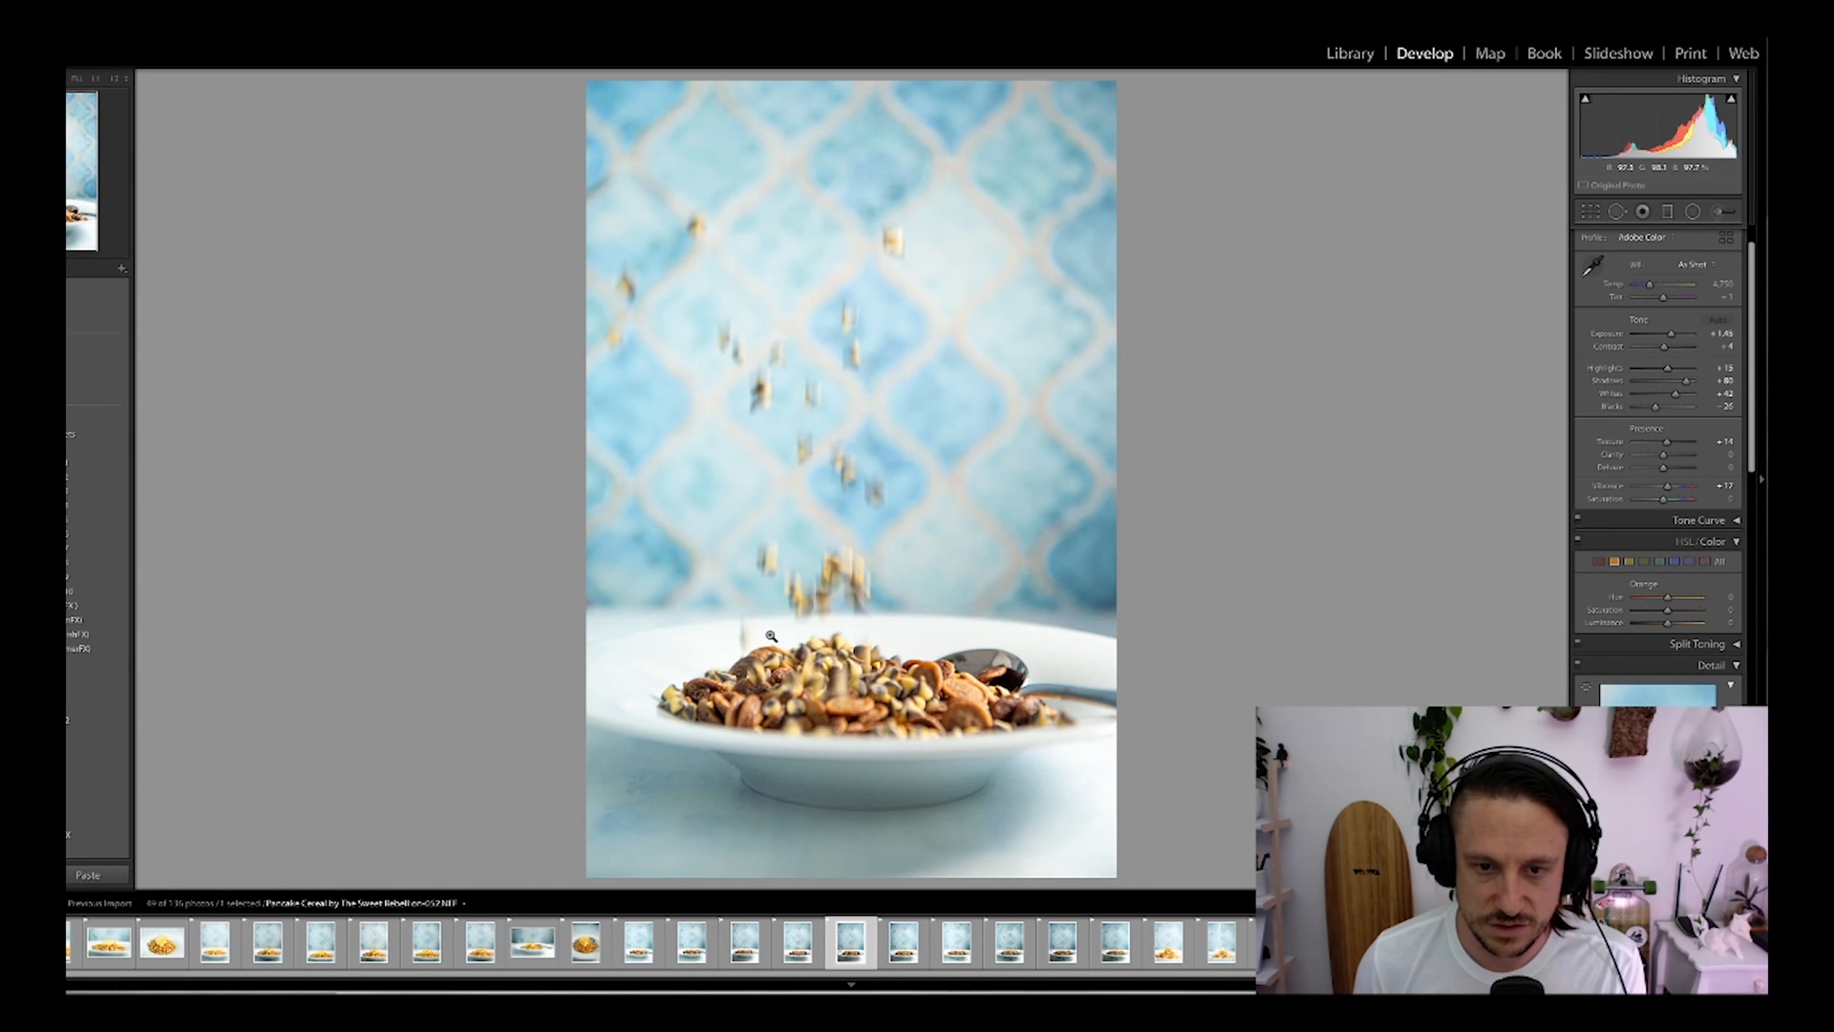
pyautogui.press('Right')
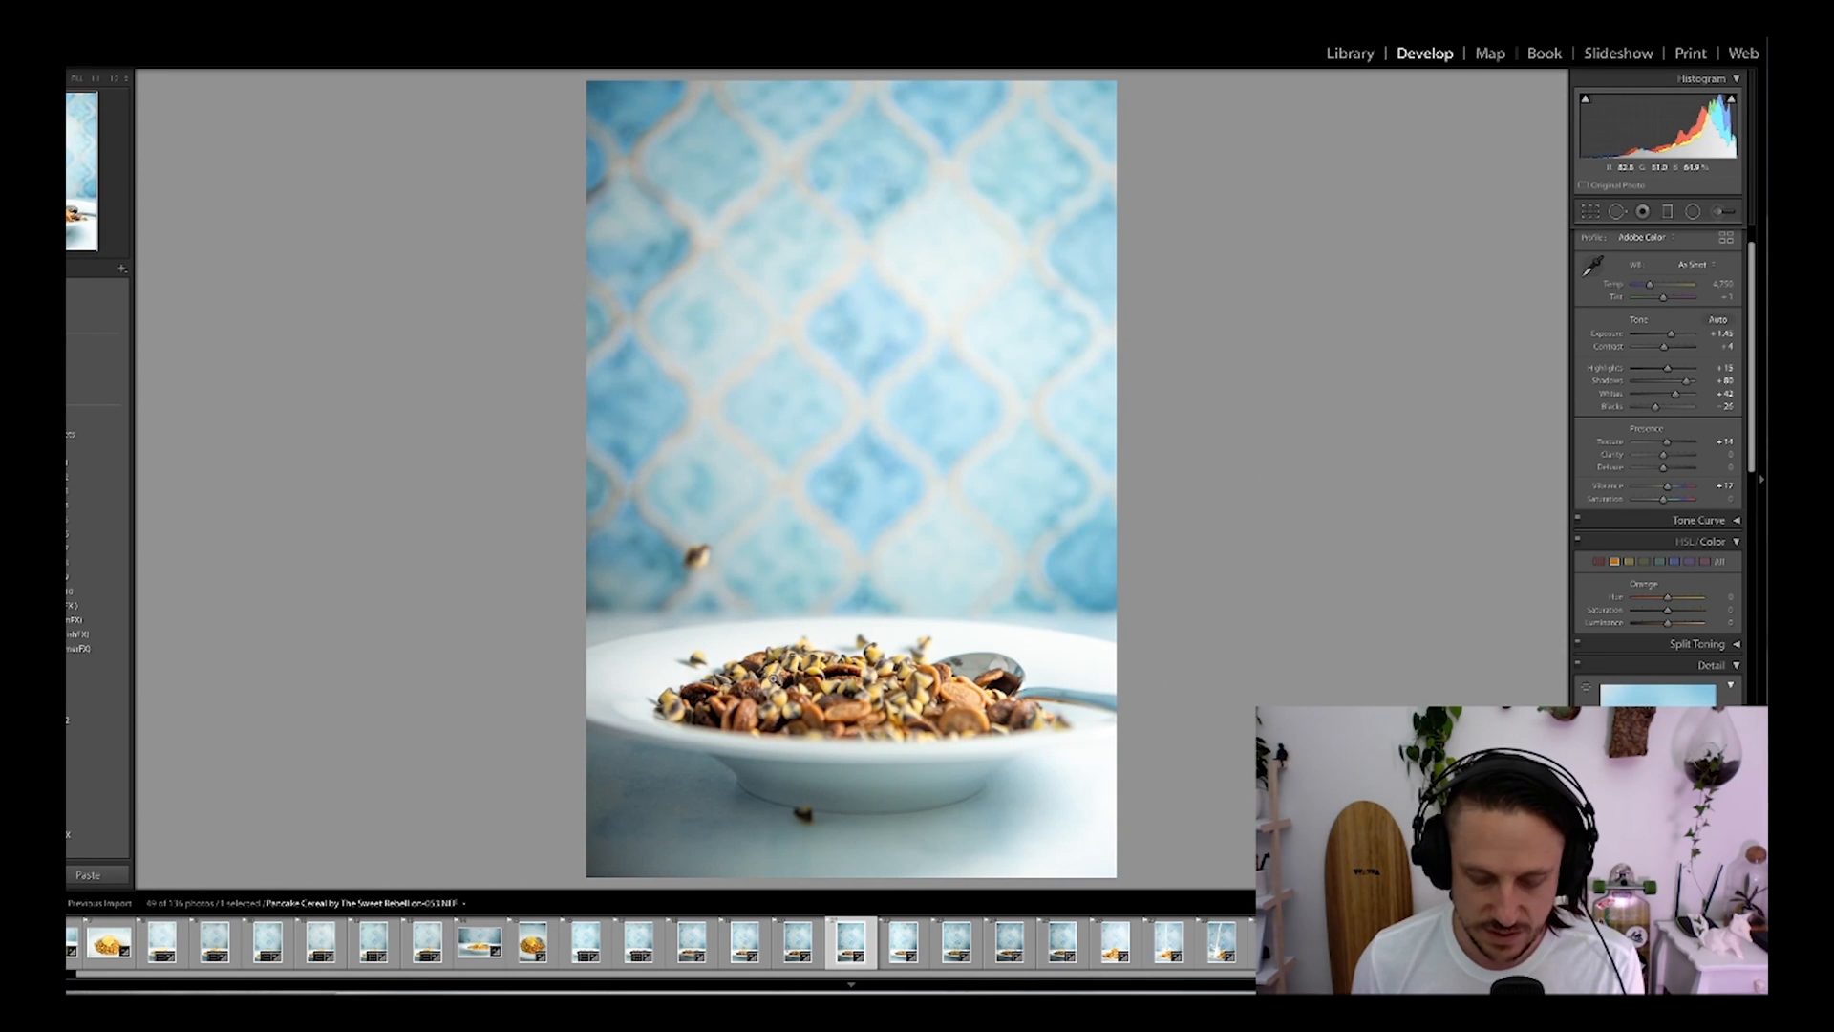
pyautogui.press('u')
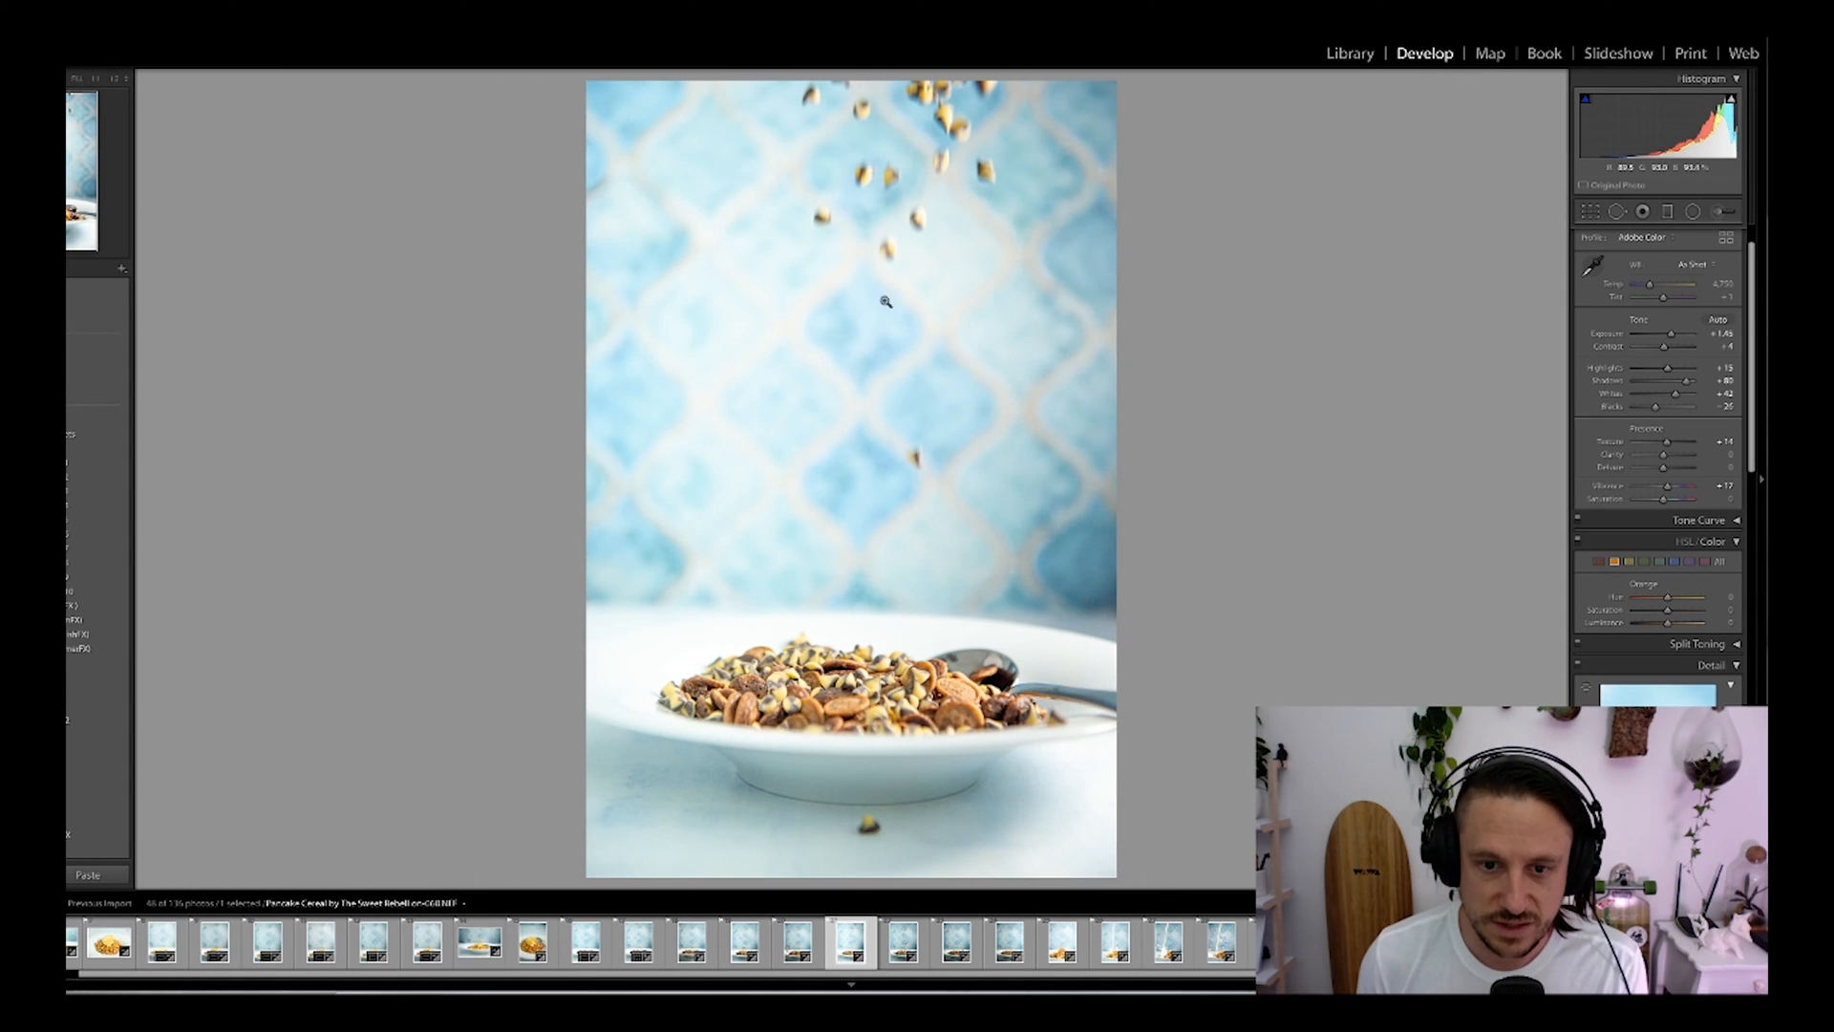
pyautogui.press('u')
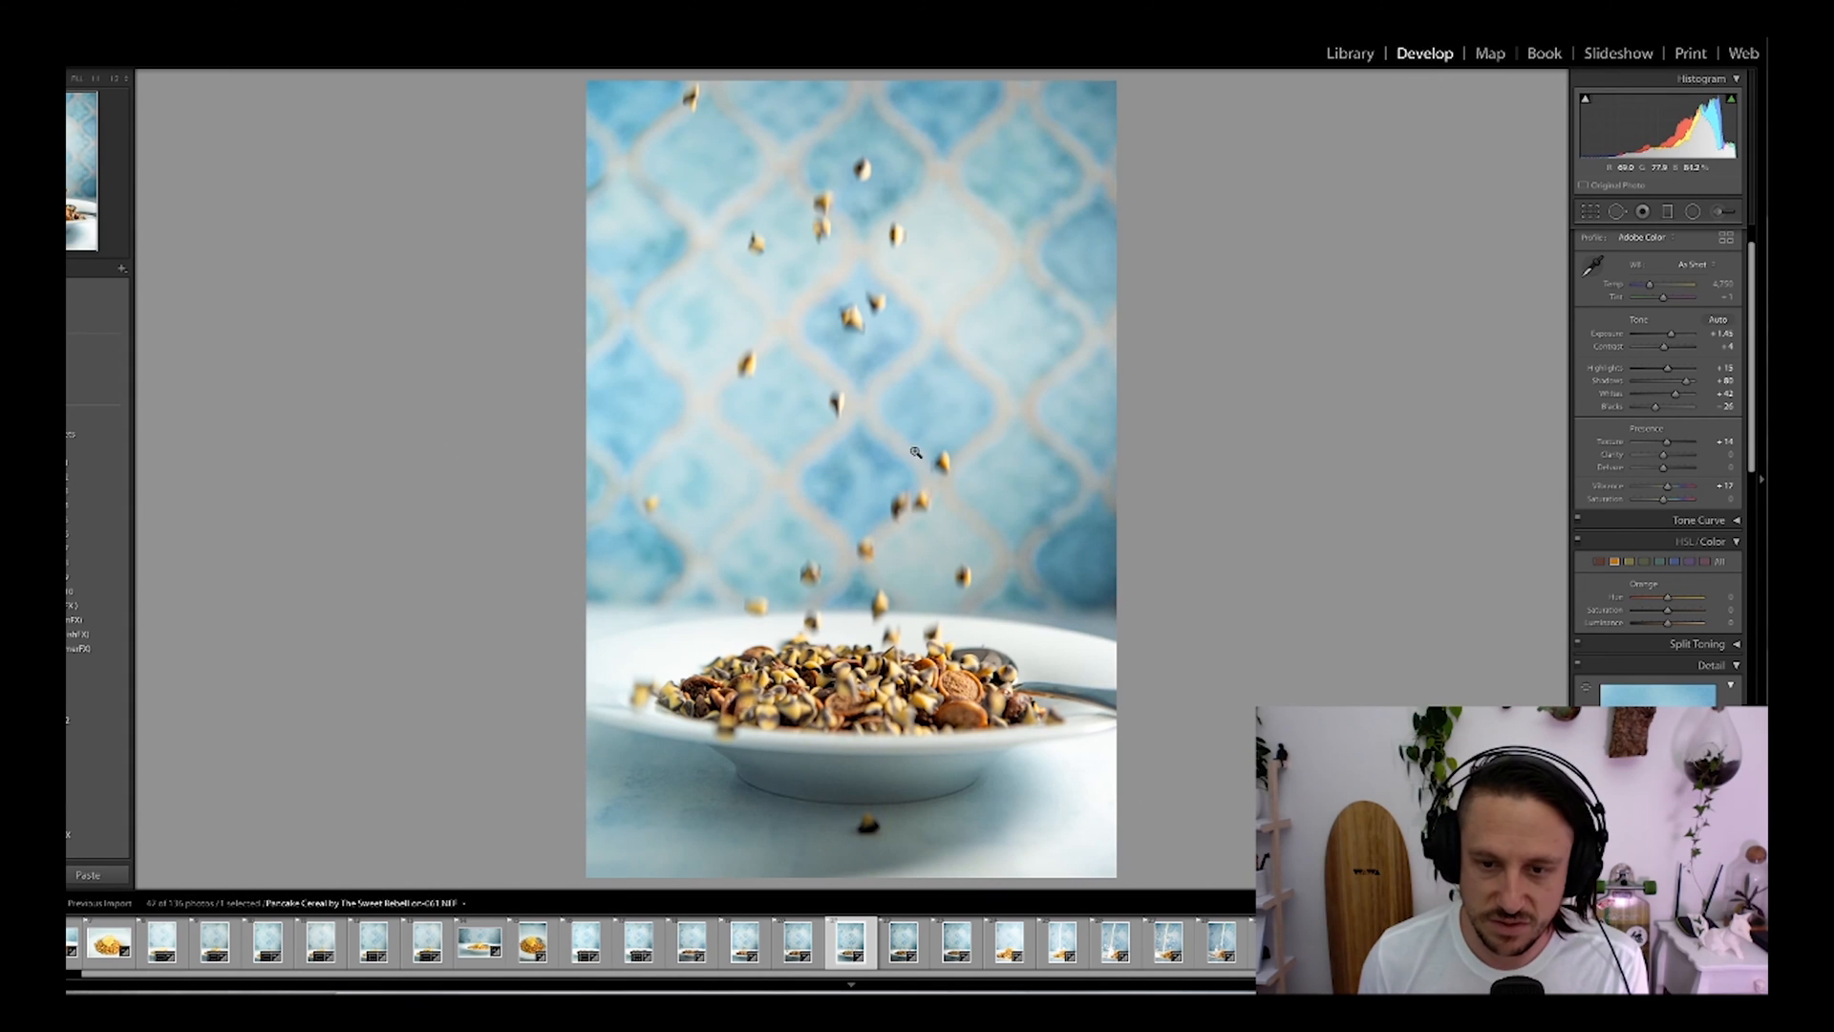
# Step: On the photo with chips scattered over the full height, raise the exposure to about +1.75 and the vibrance to about +22
pyautogui.moveTo(1671, 336); pyautogui.dragTo(1673, 336)
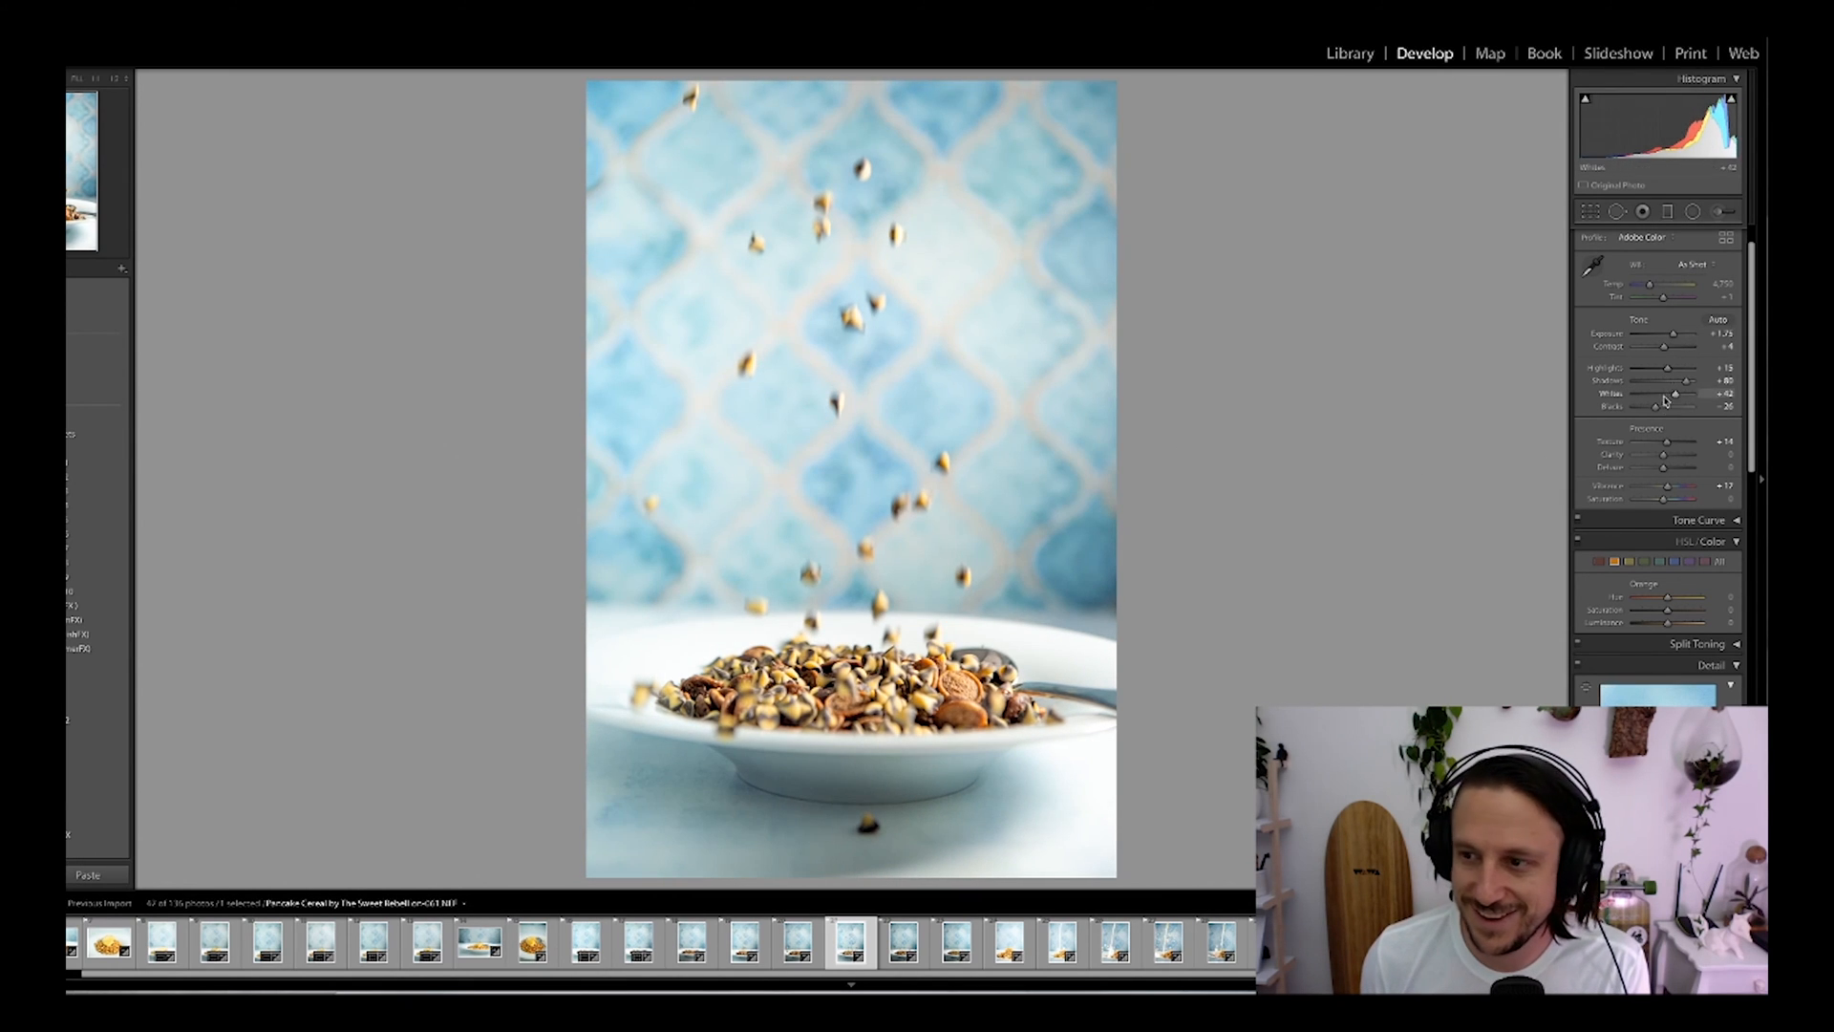
pyautogui.moveTo(1666, 487); pyautogui.dragTo(1669, 489)
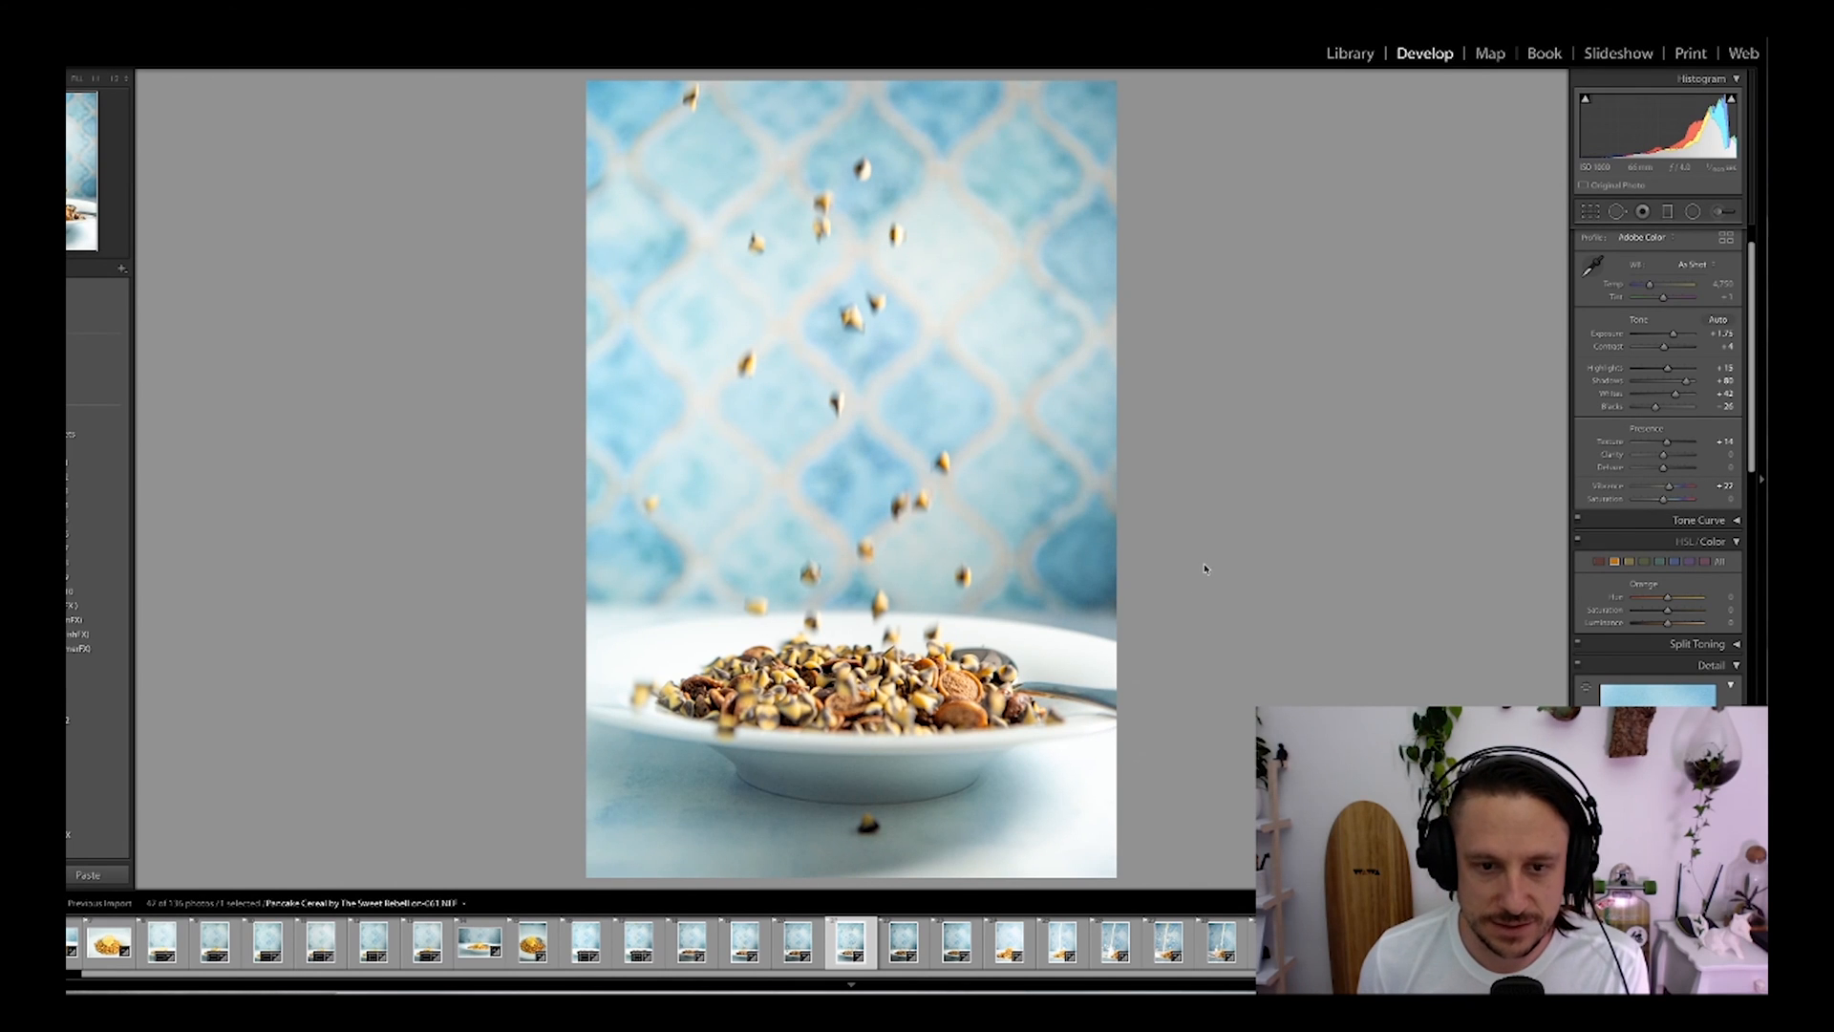
# Step: Set the next chip photo's exposure to about +1.85 and contrast to +14, and unflag the similar shot after it
pyautogui.press('Right')
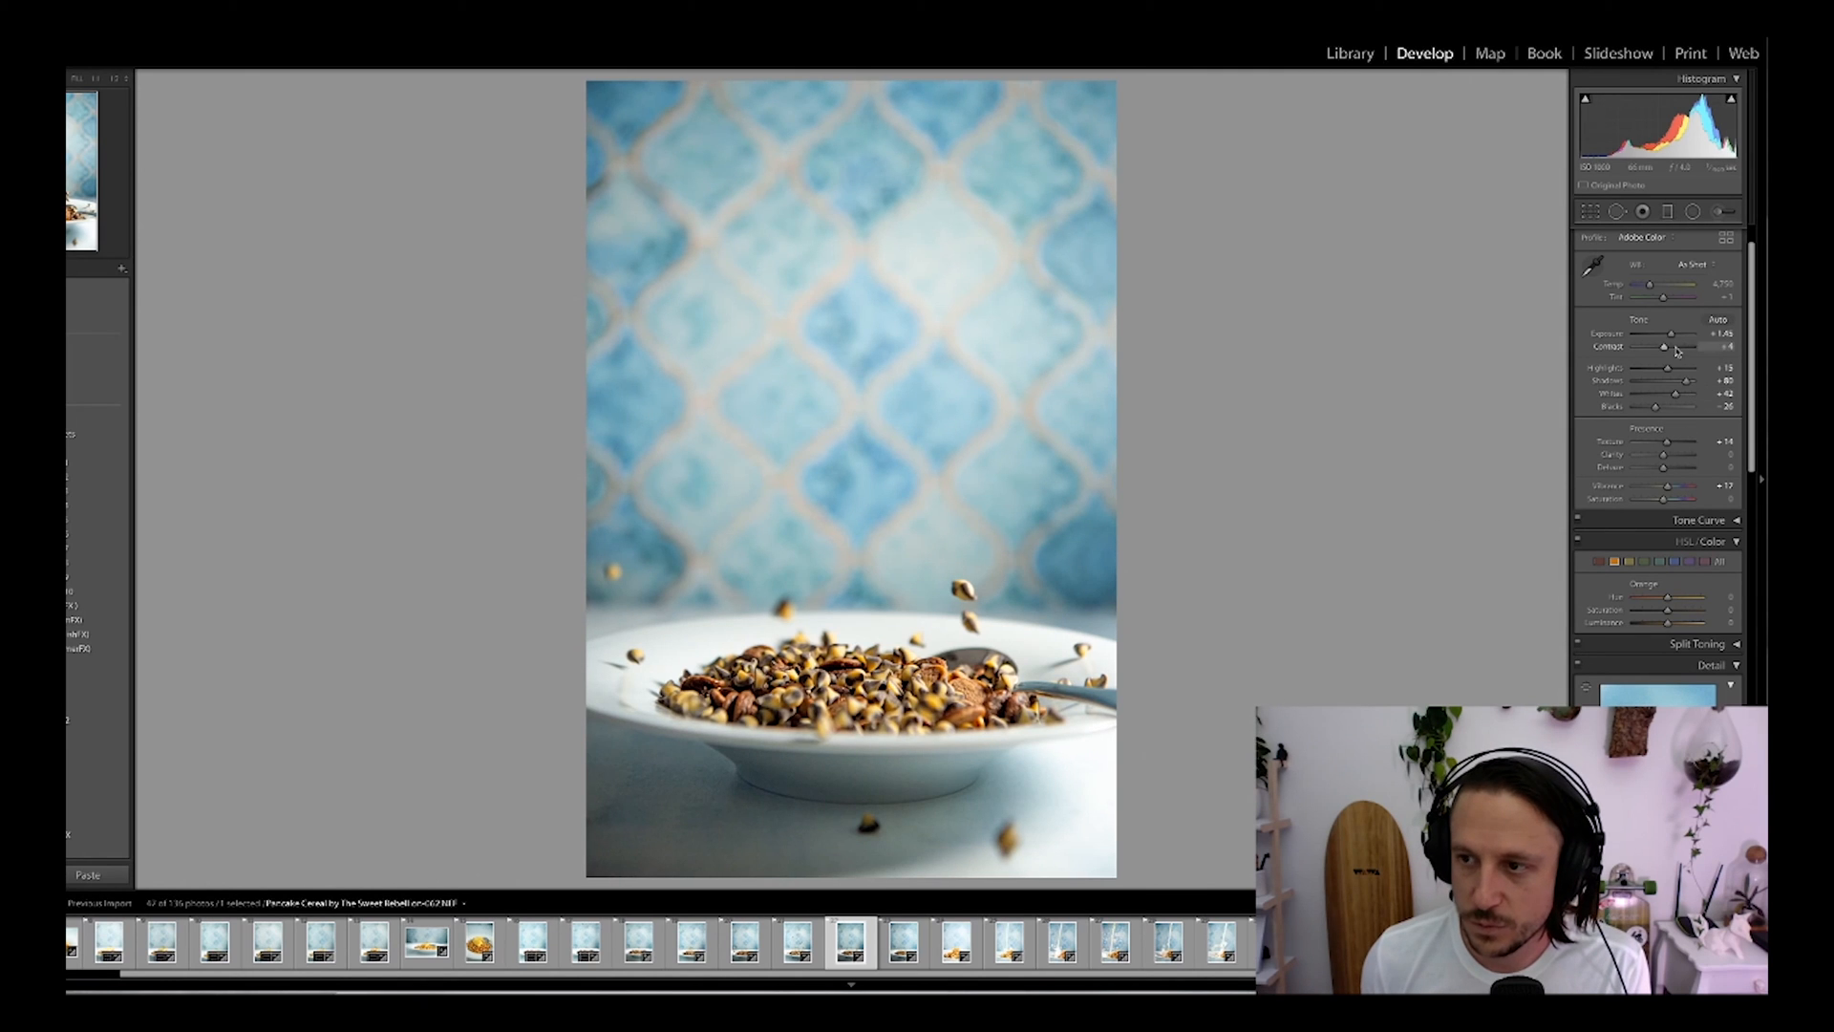
pyautogui.moveTo(1670, 337); pyautogui.dragTo(1666, 350)
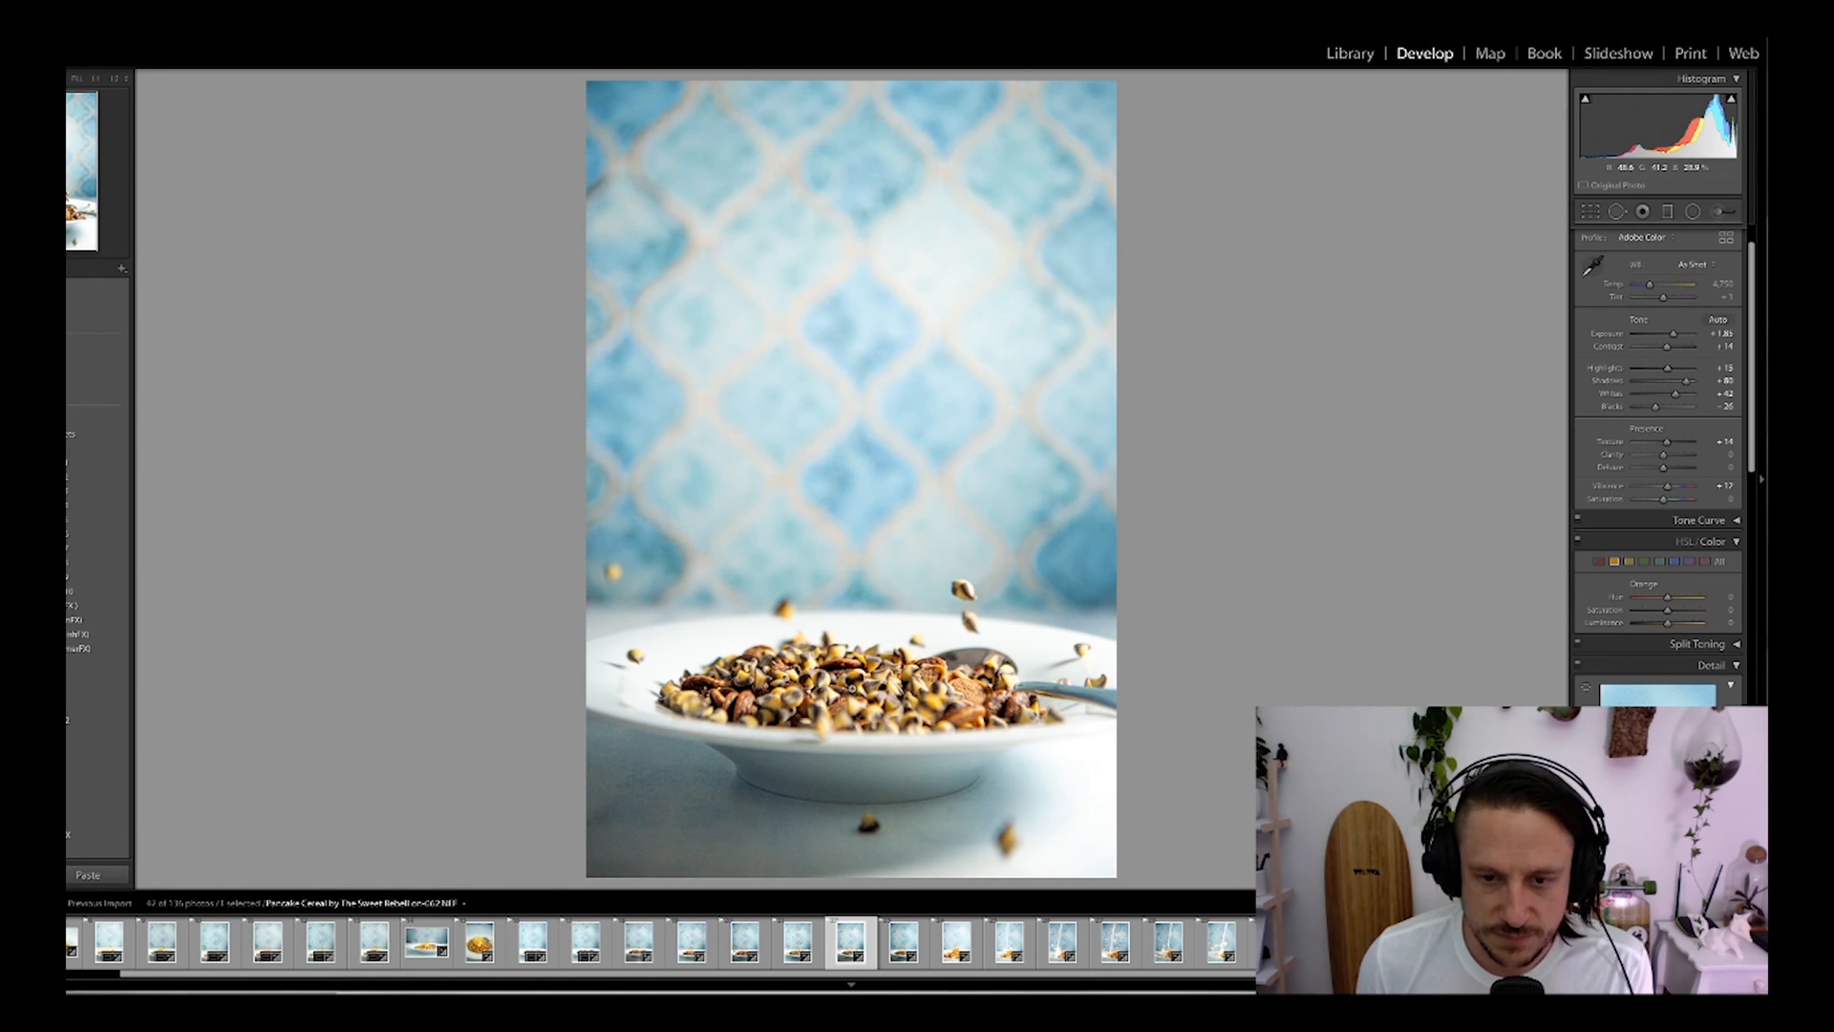
pyautogui.press('Right')
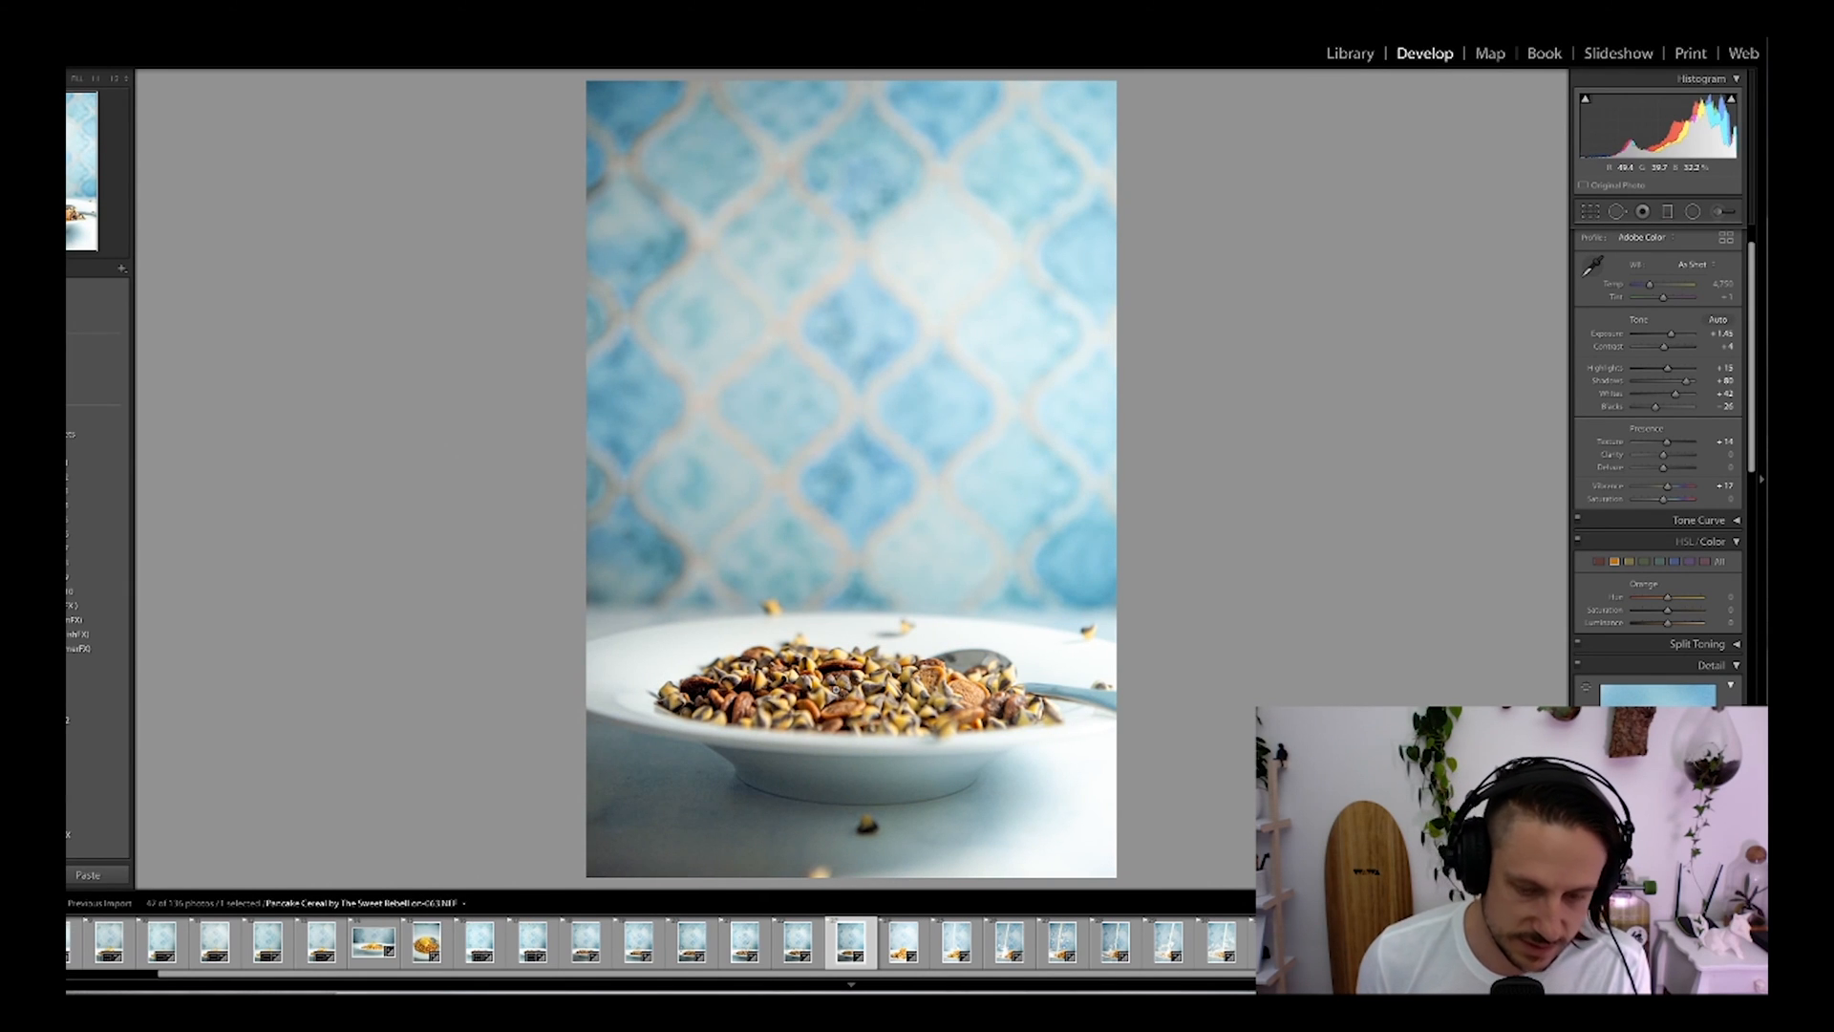
pyautogui.press('u')
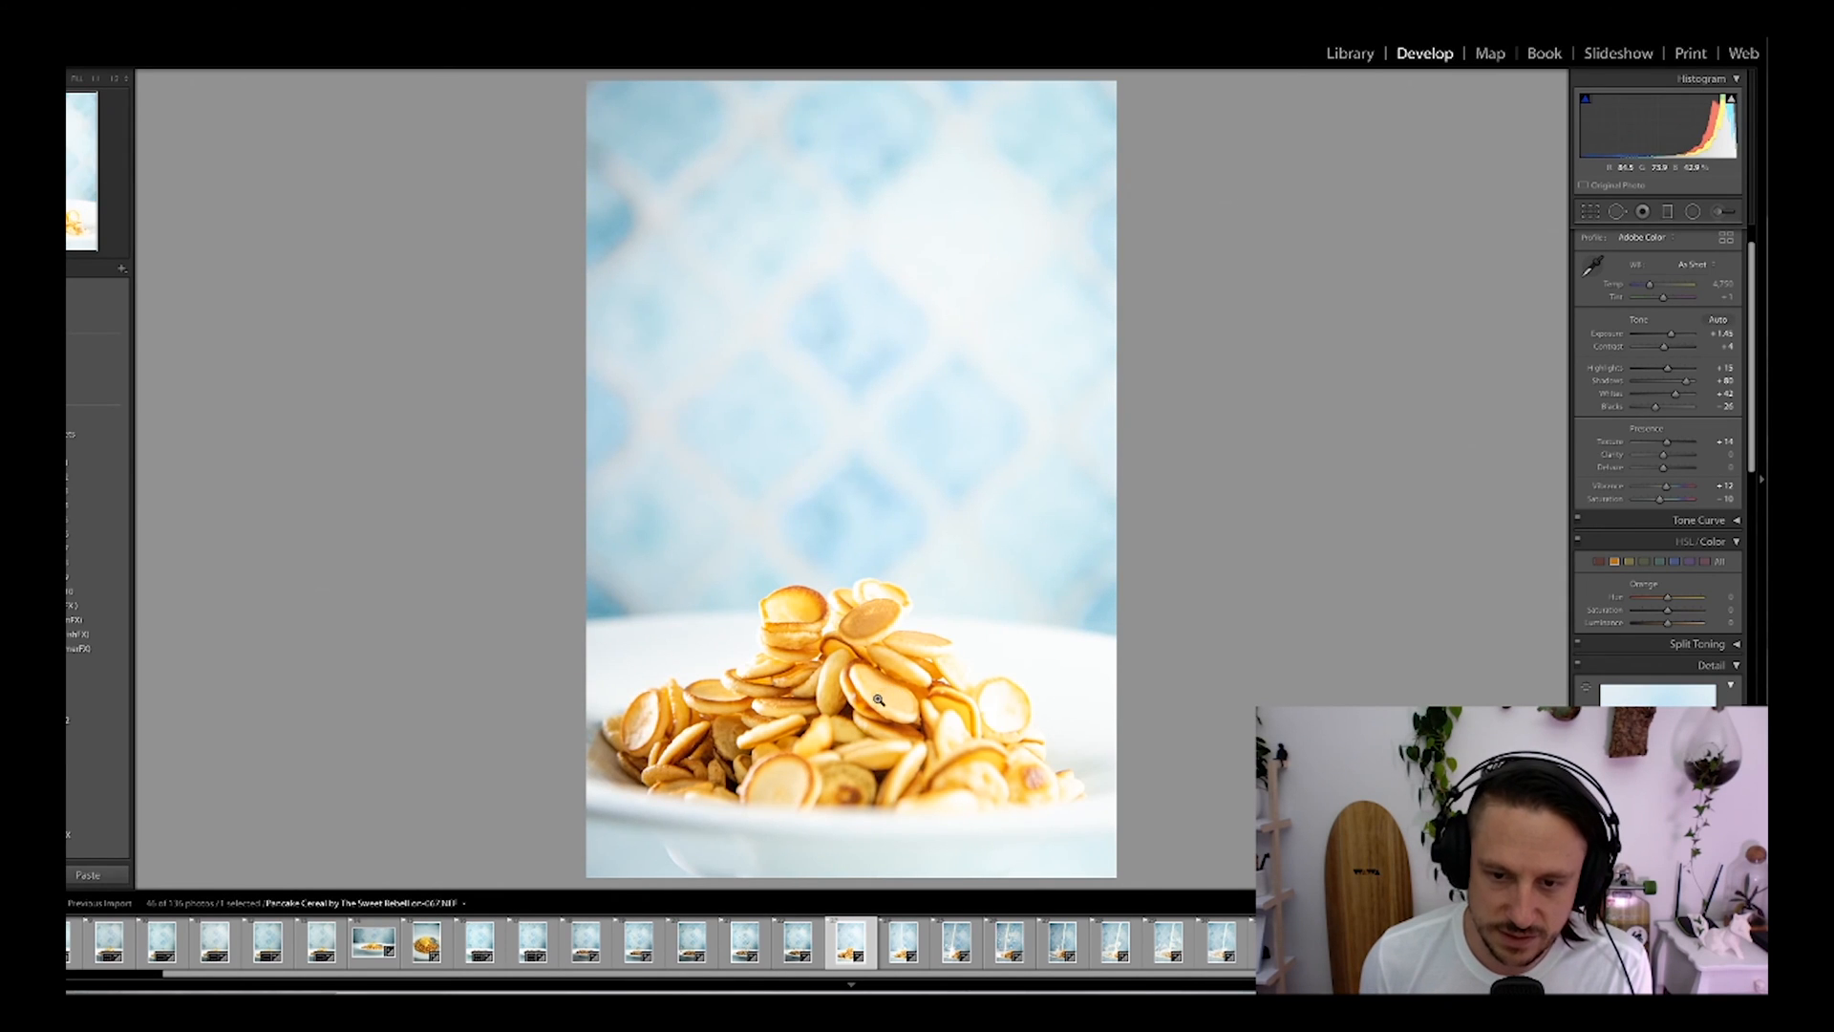
# Step: On the bowl close-up without milk, set exposure to about +0.95, highlights -14, shadows +100, whites about +46 and blacks about -33
pyautogui.moveTo(1671, 333); pyautogui.dragTo(1667, 337)
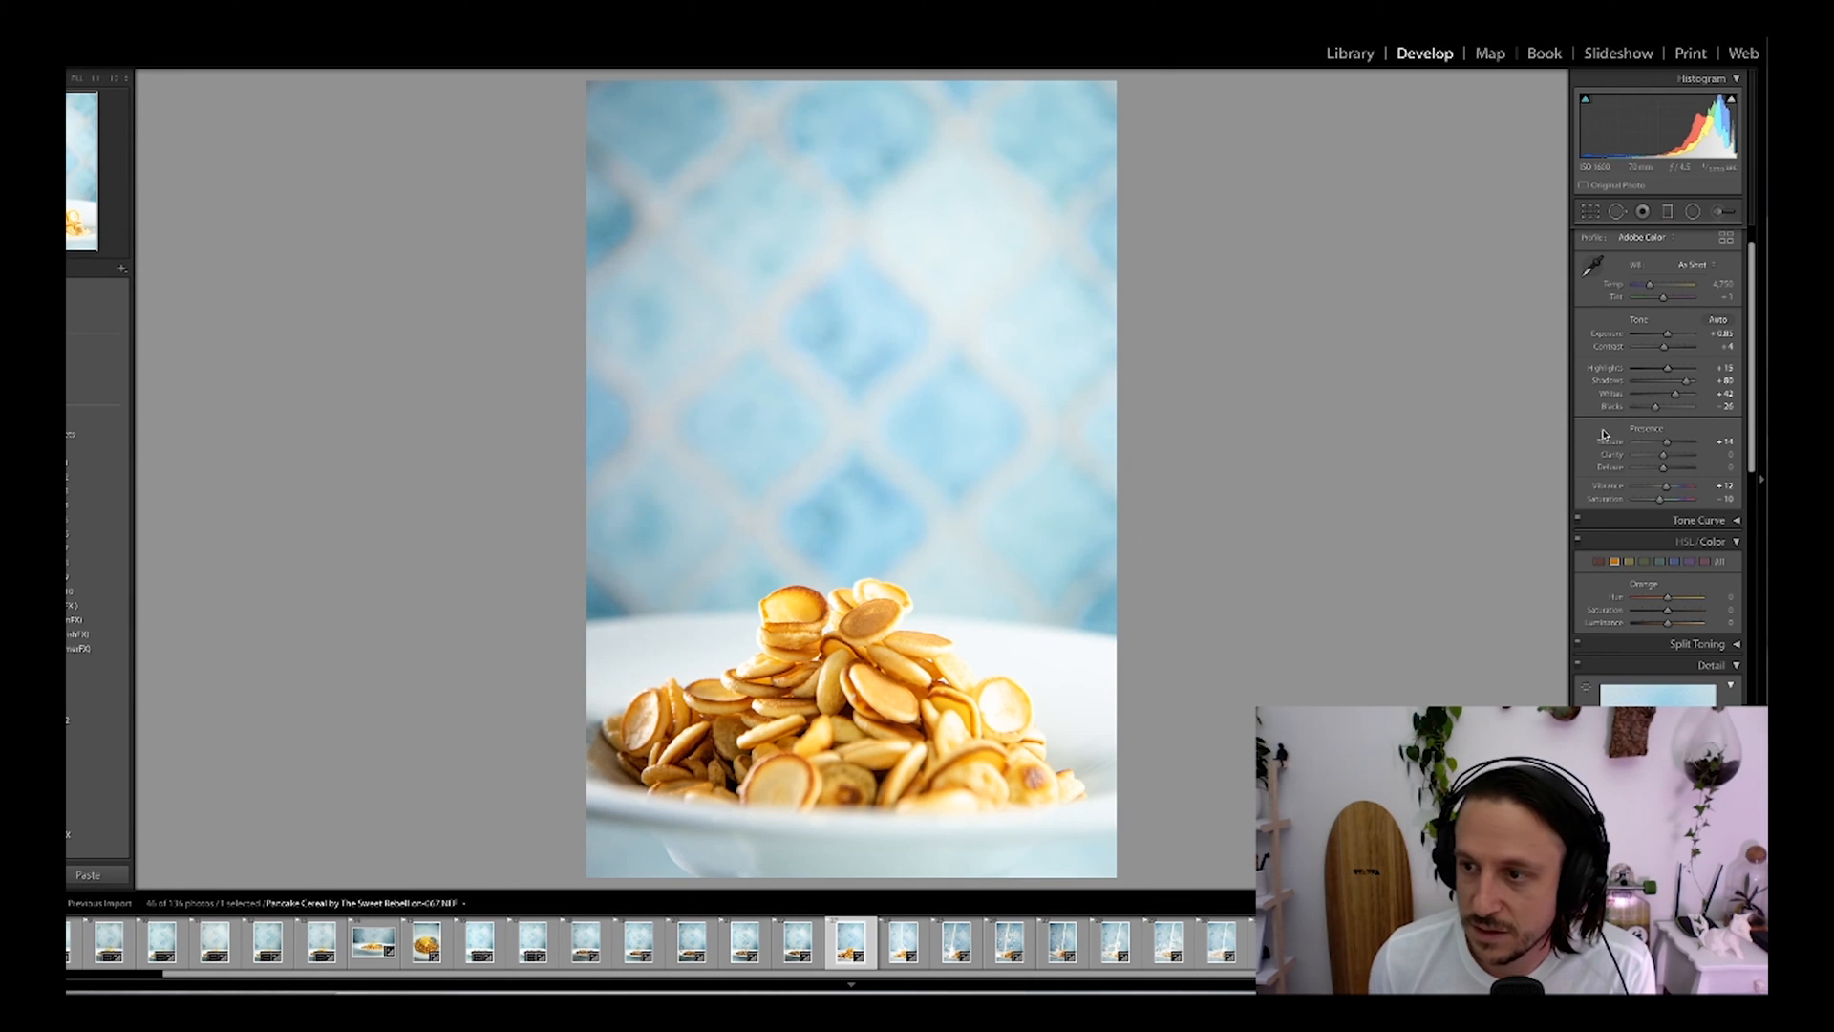
pyautogui.moveTo(1751, 465); pyautogui.dragTo(1751, 851)
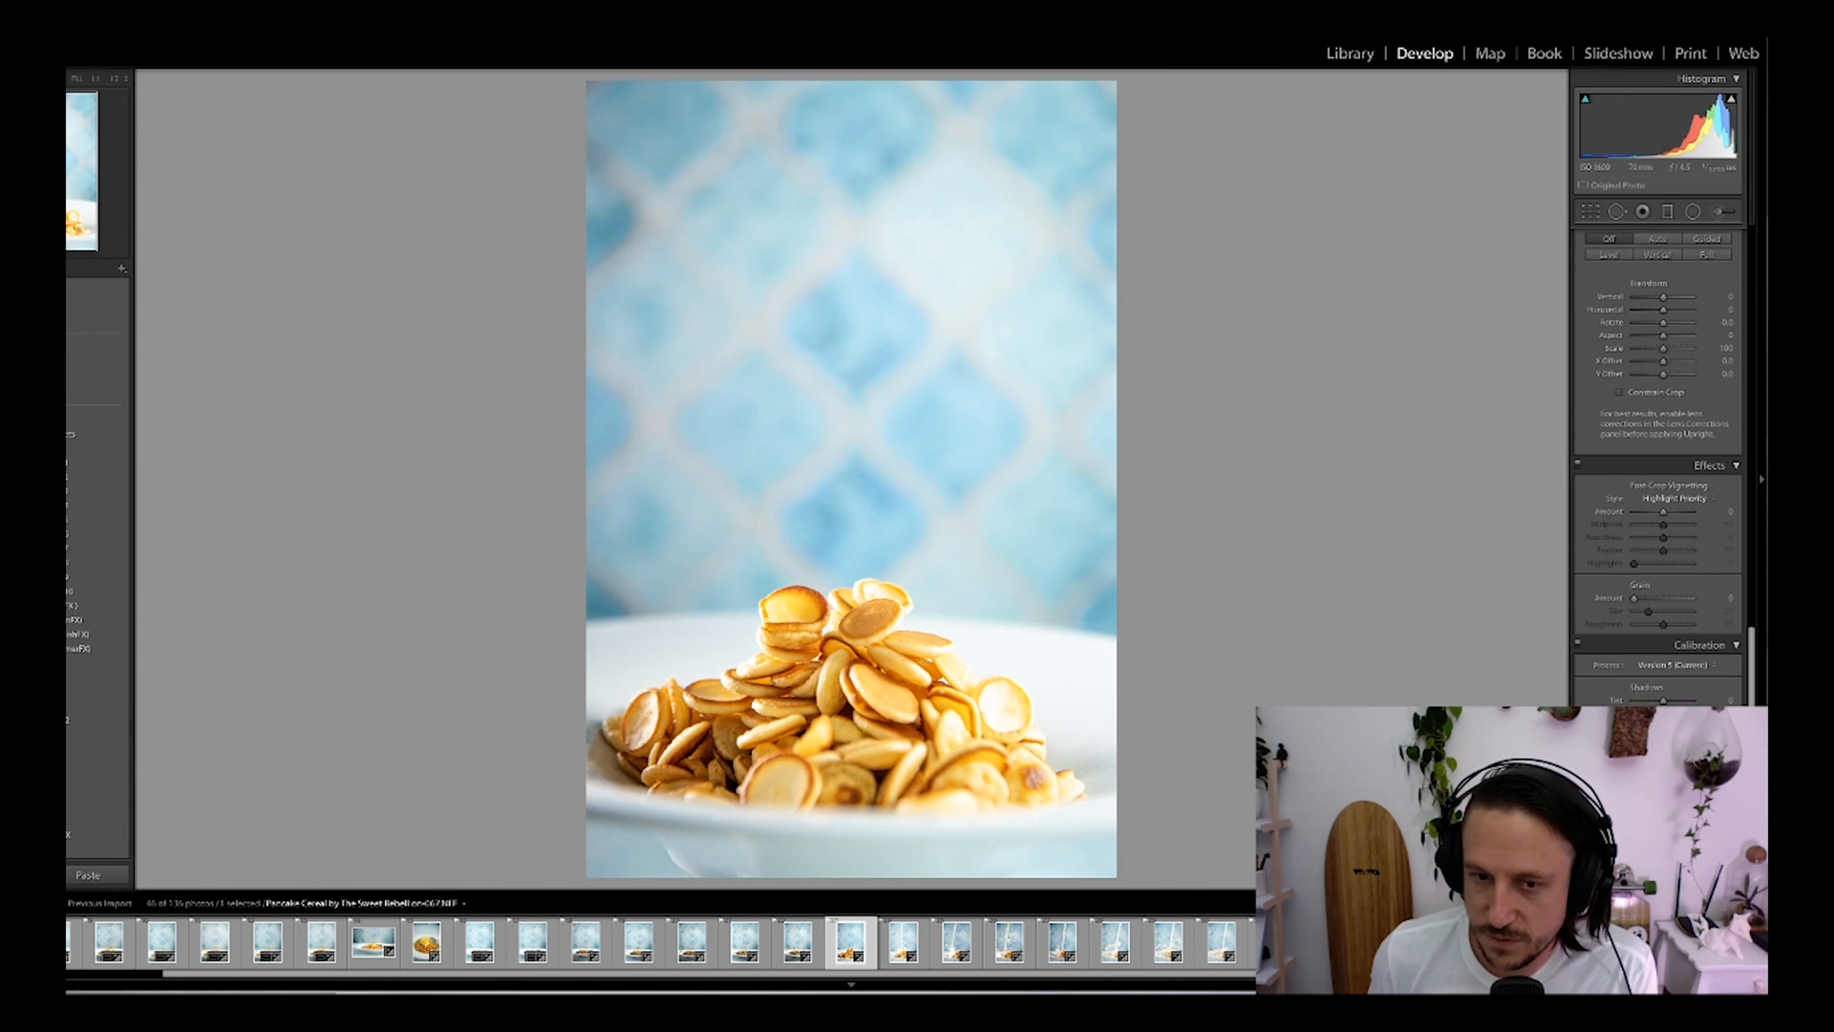
pyautogui.moveTo(1751, 850); pyautogui.dragTo(1751, 450)
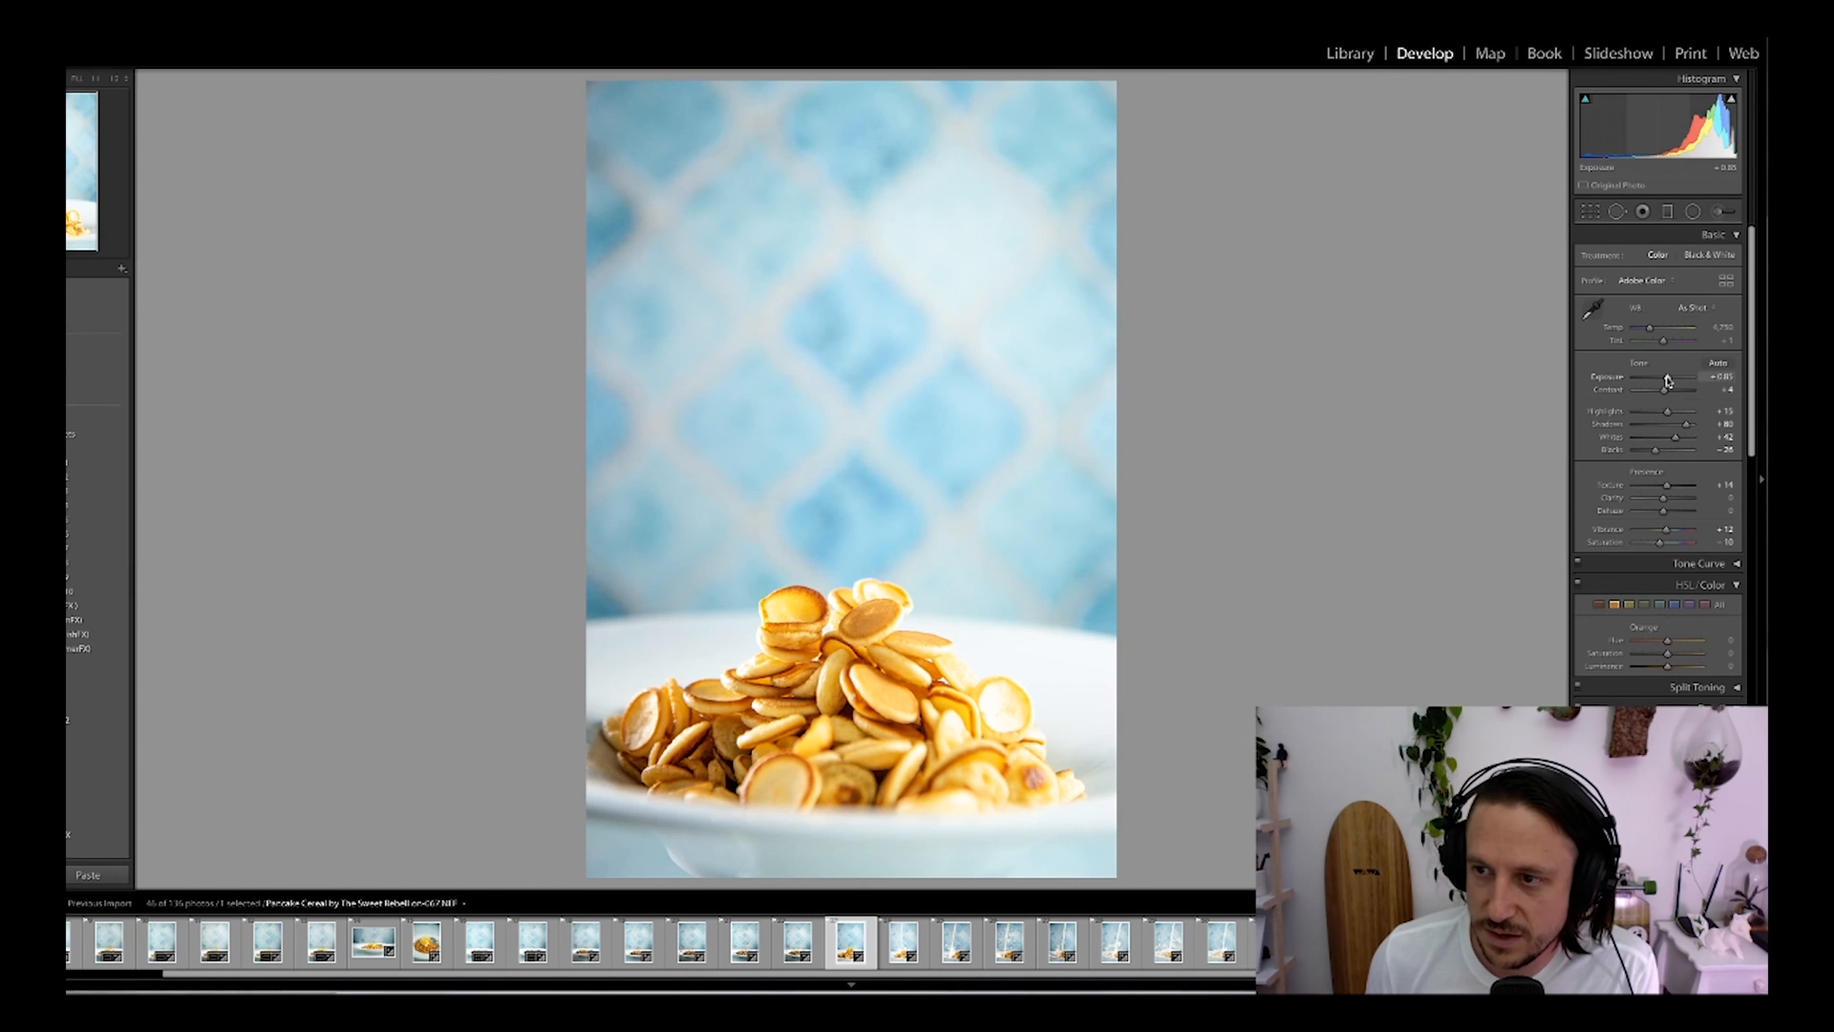
pyautogui.moveTo(1667, 382); pyautogui.dragTo(1670, 382)
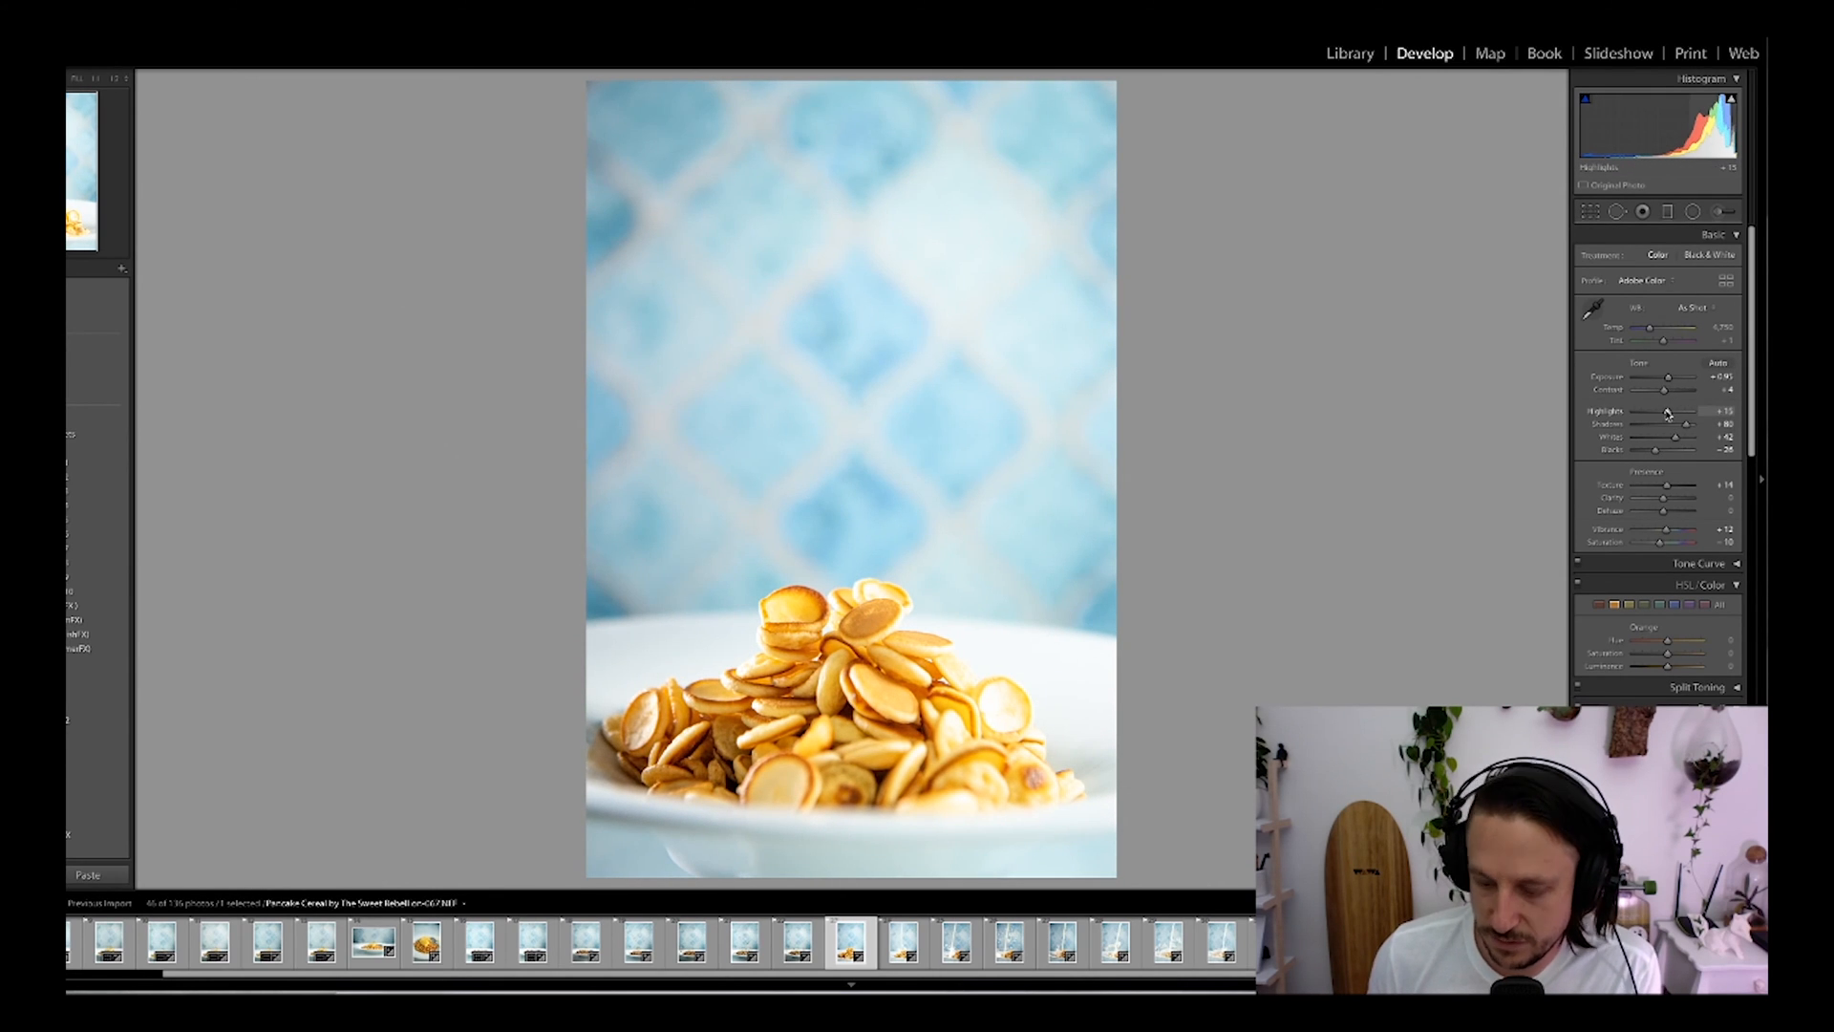
pyautogui.moveTo(1669, 413); pyautogui.dragTo(1655, 452)
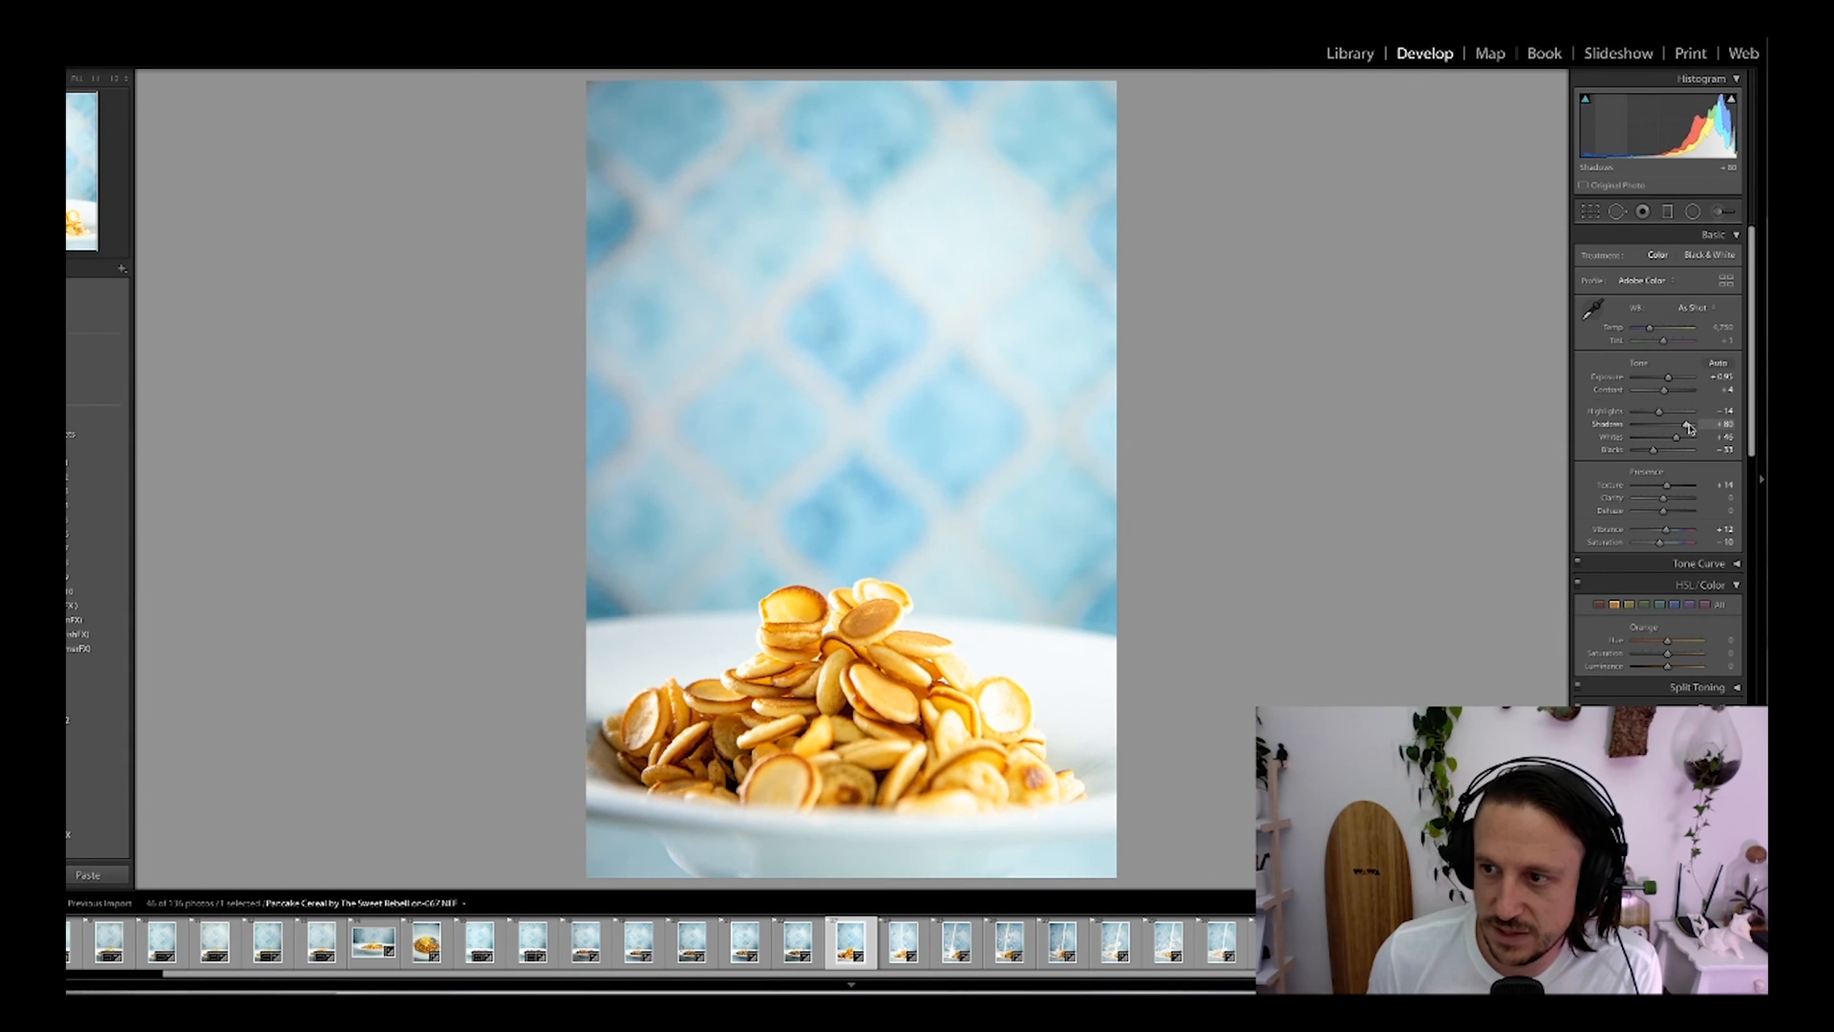
pyautogui.moveTo(1689, 427); pyautogui.dragTo(1691, 427)
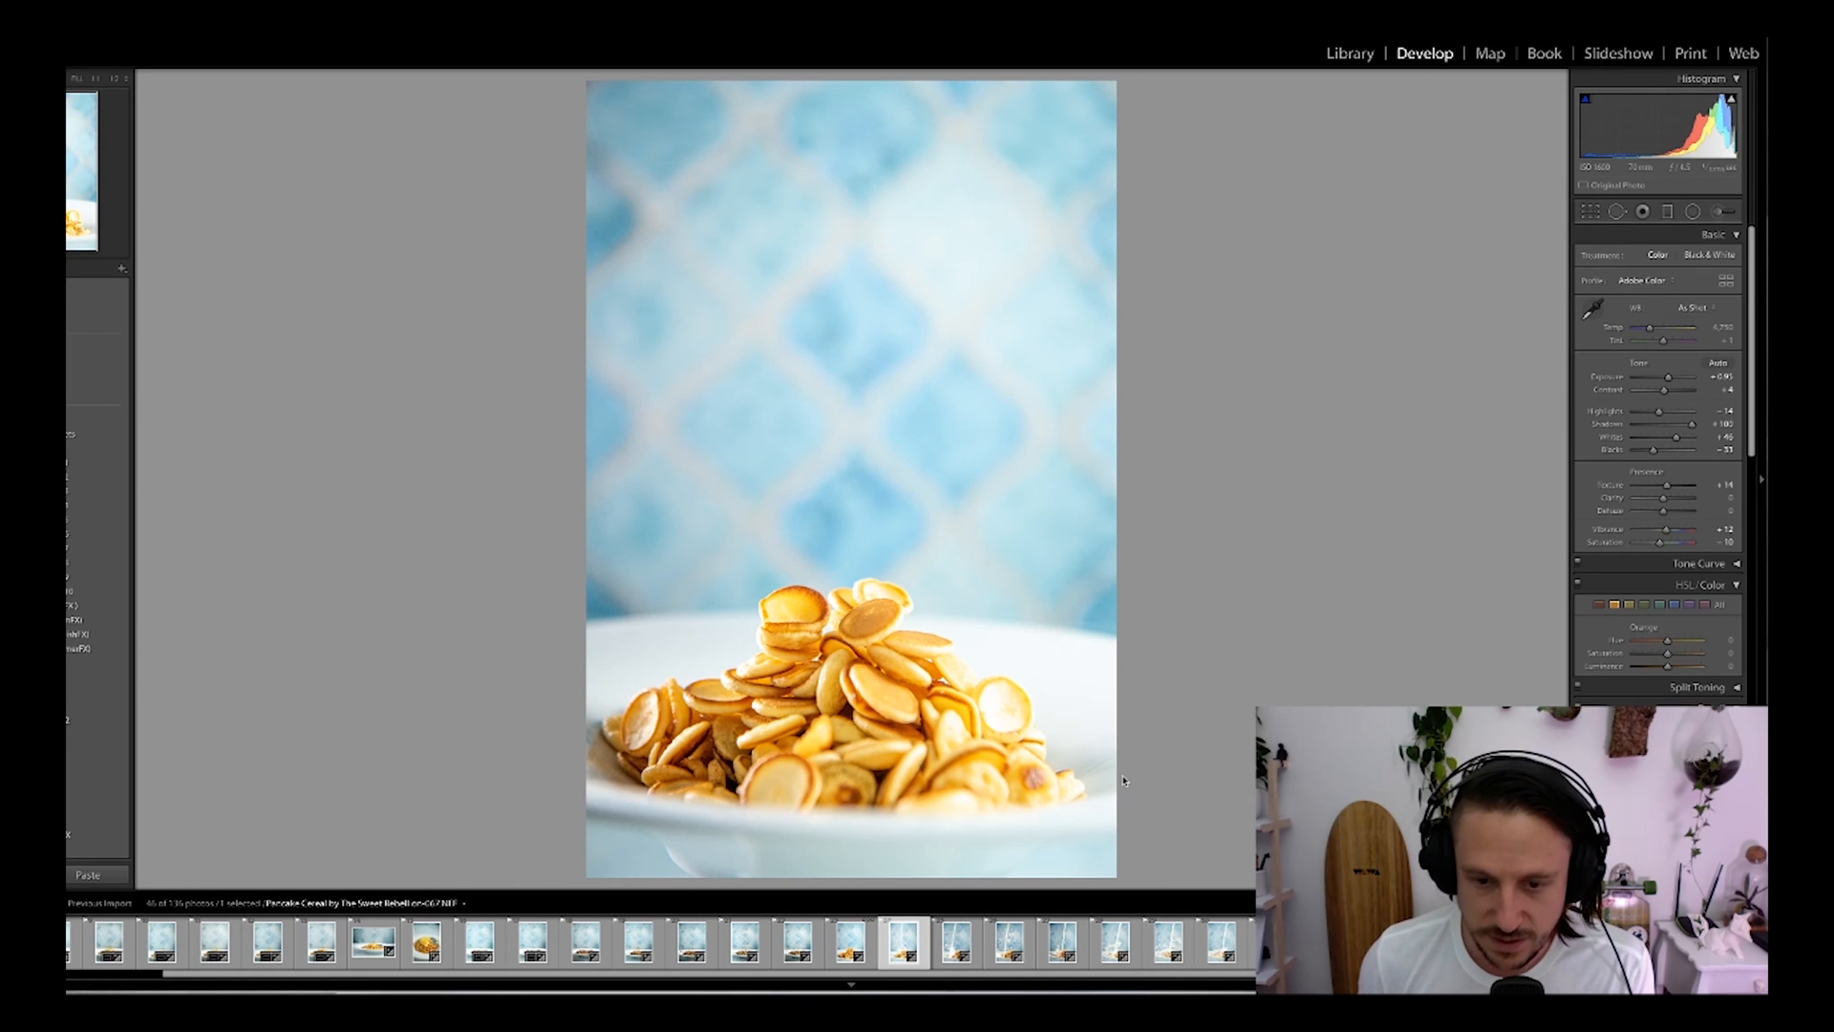
# Step: Compare the bowl close-up with the first milk-pour photo and apply the close-up's develop settings to the milk-pour photo
pyautogui.press('Right')
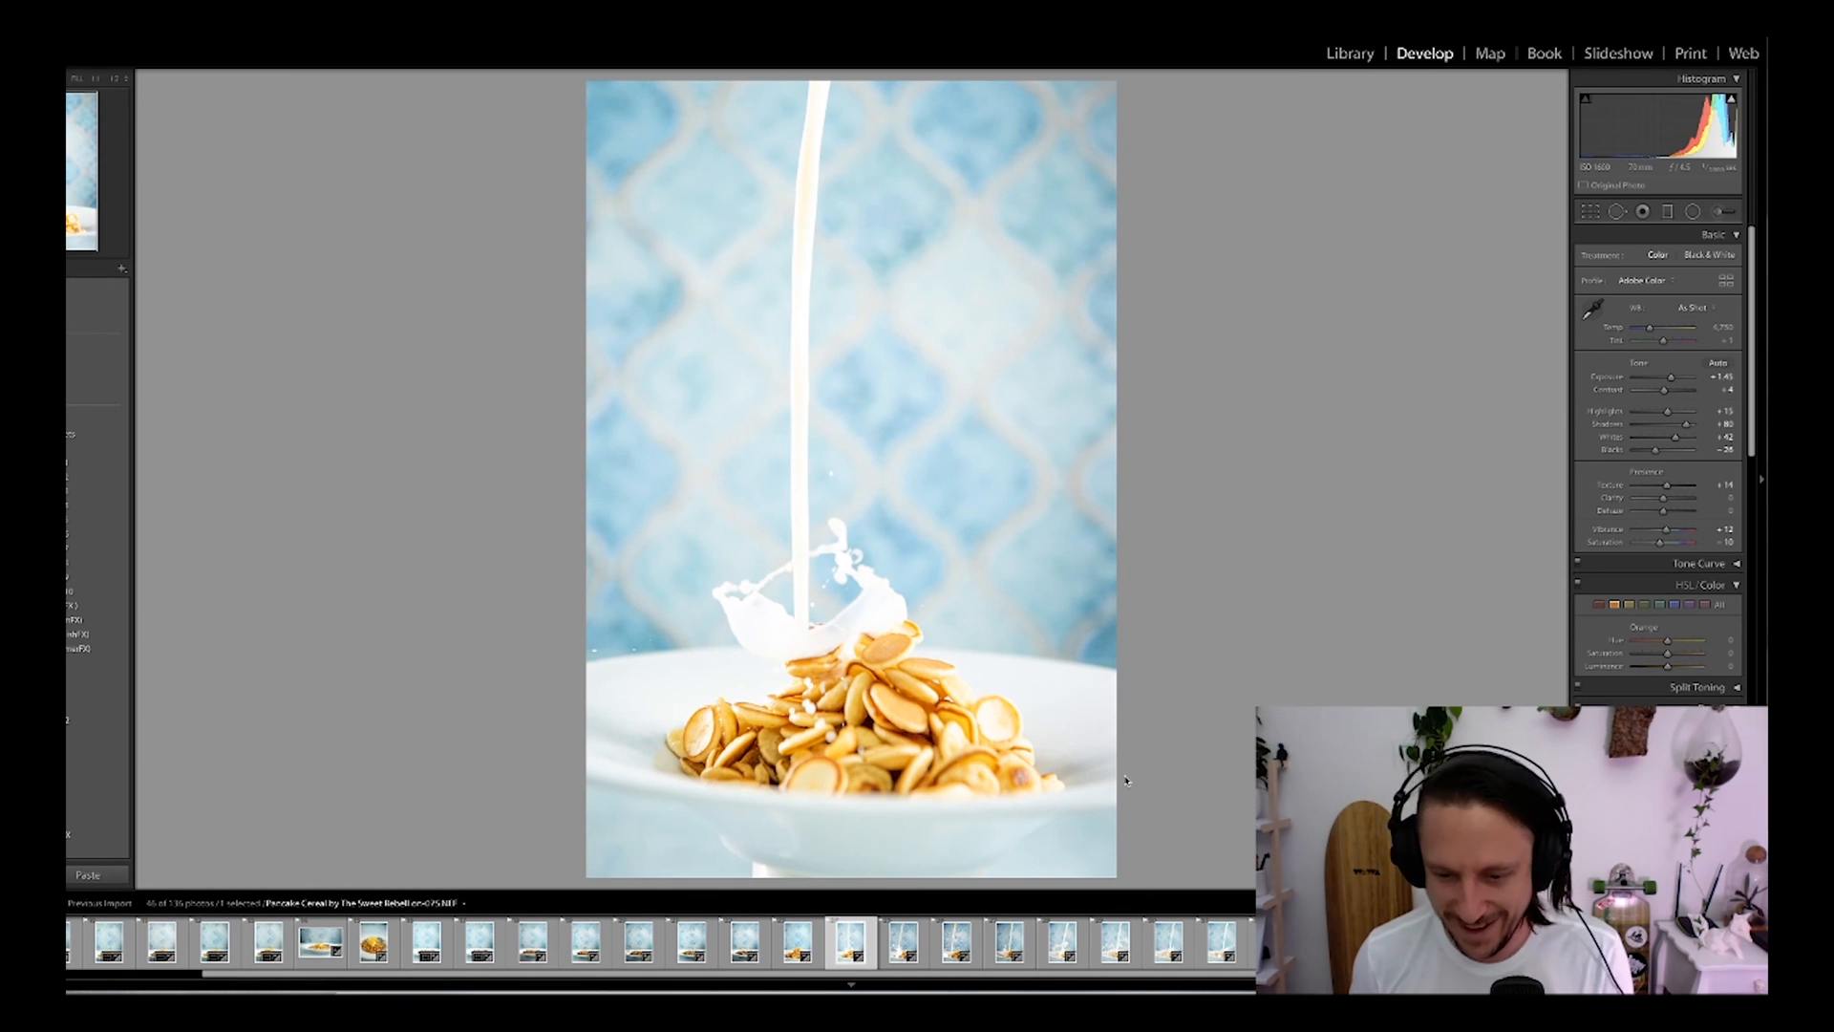
pyautogui.hotkey('shift', 'Left')
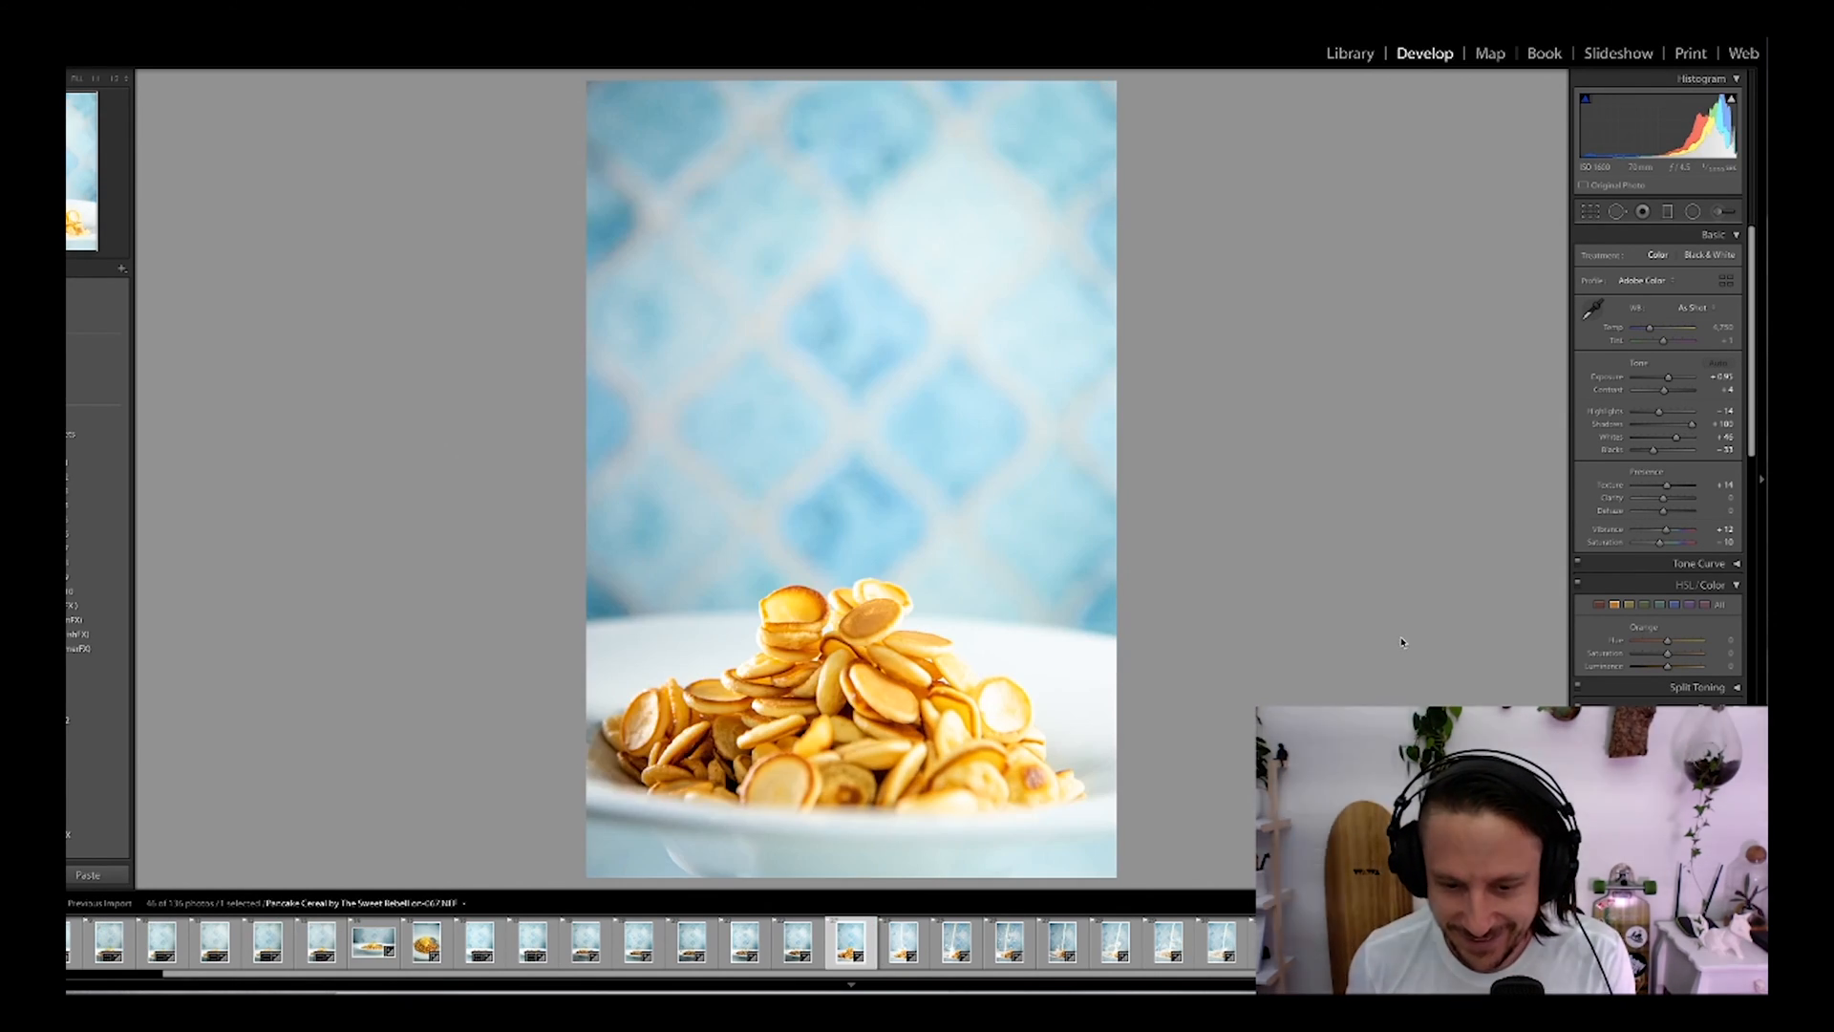
pyautogui.click(923, 941)
pyautogui.click(923, 941)
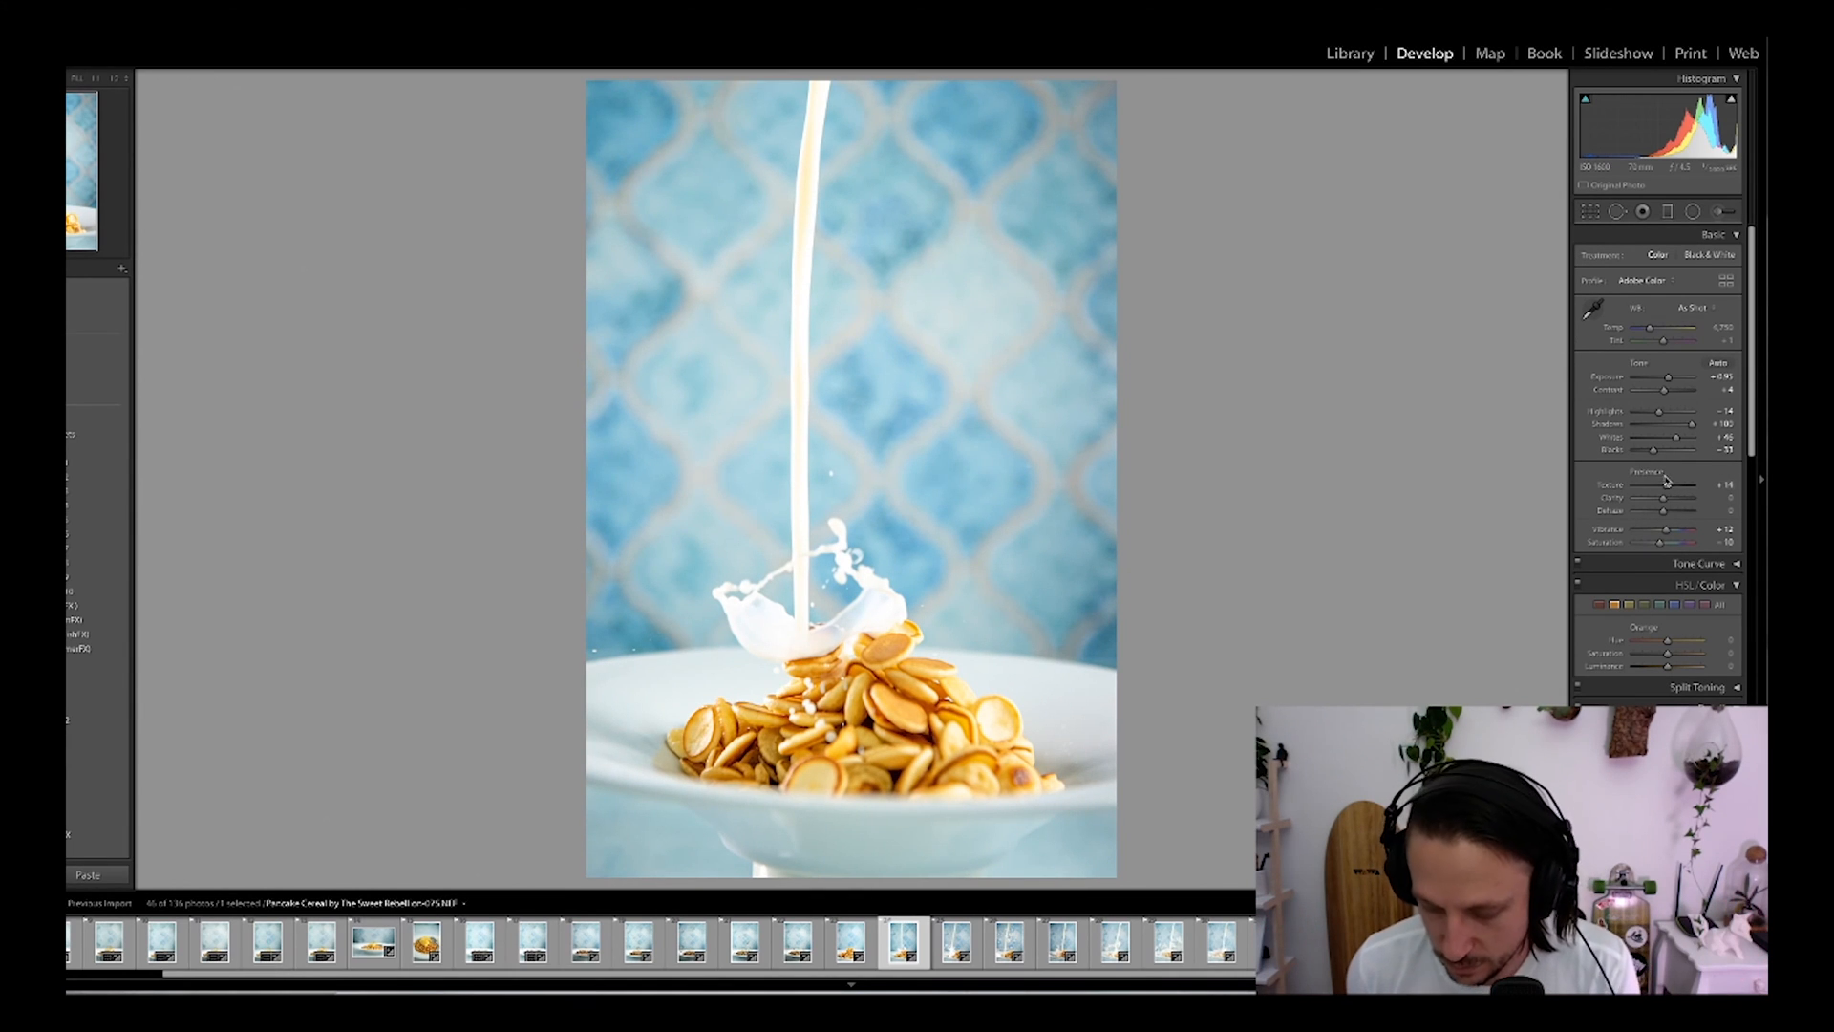
# Step: Raise the first milk-pour photo's texture to about +24 and clarity to about +15
pyautogui.press('Up')
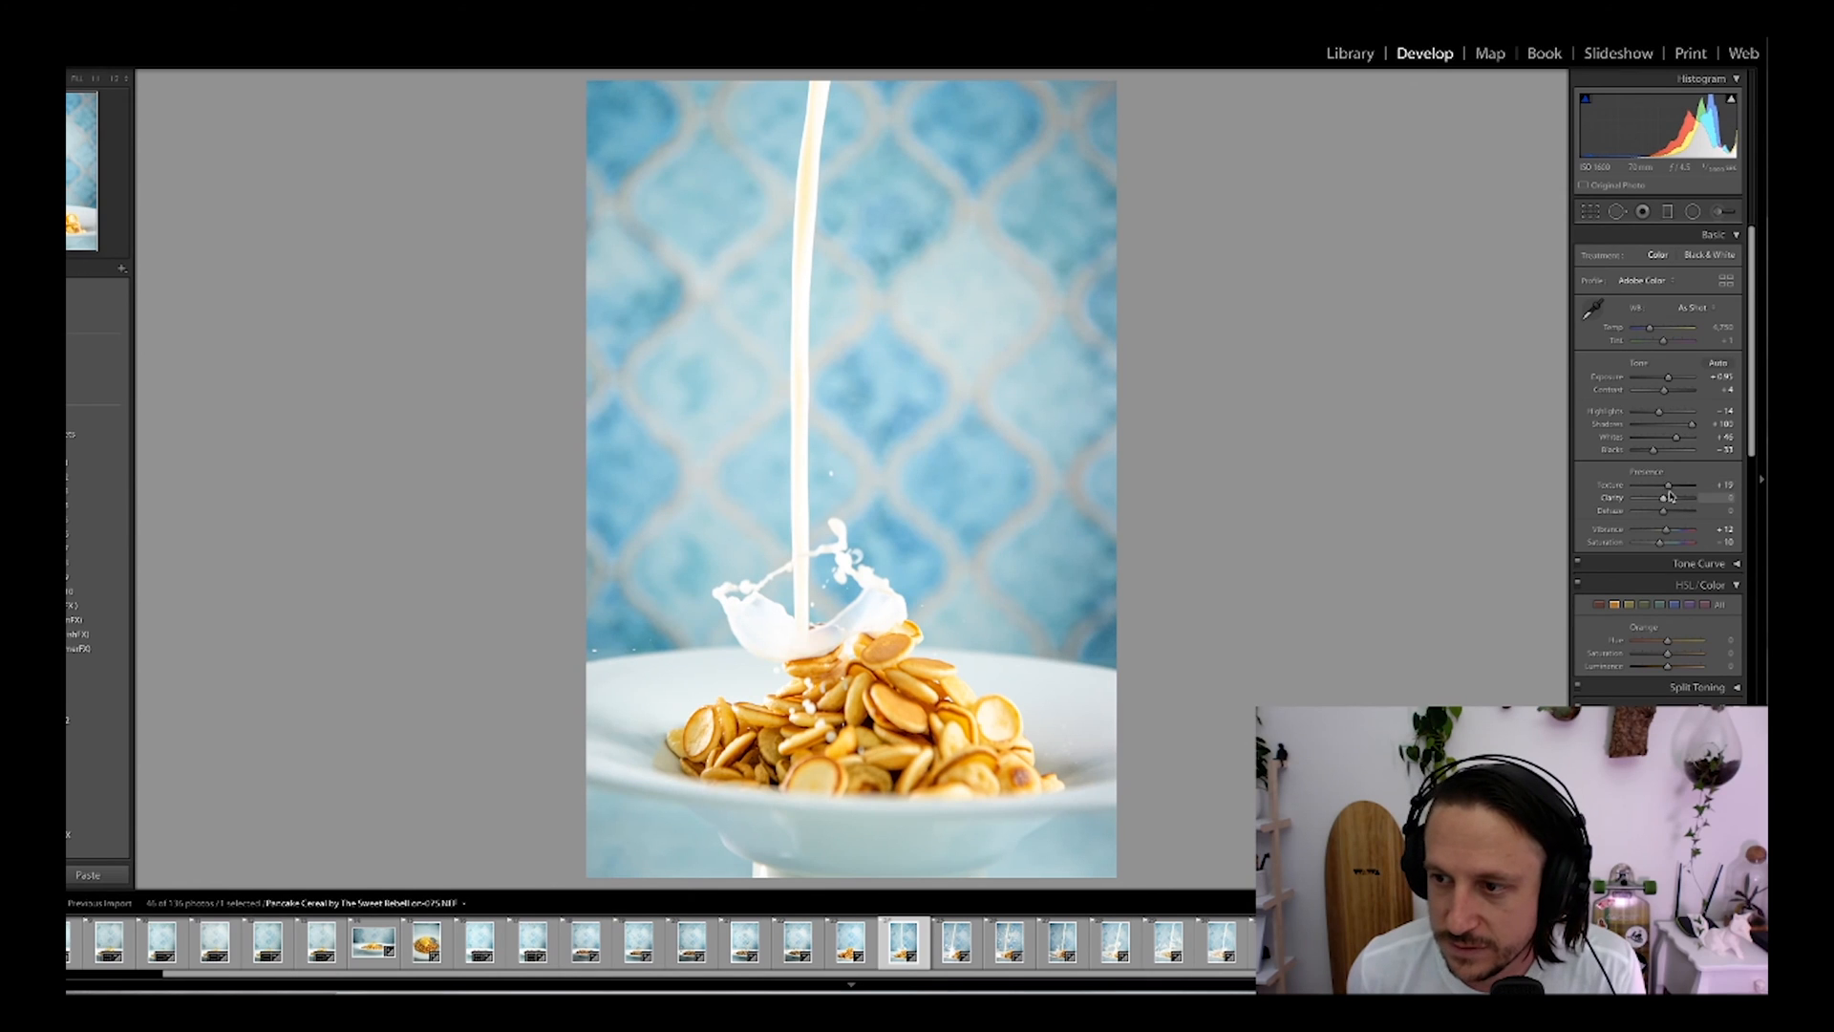
pyautogui.press('Up')
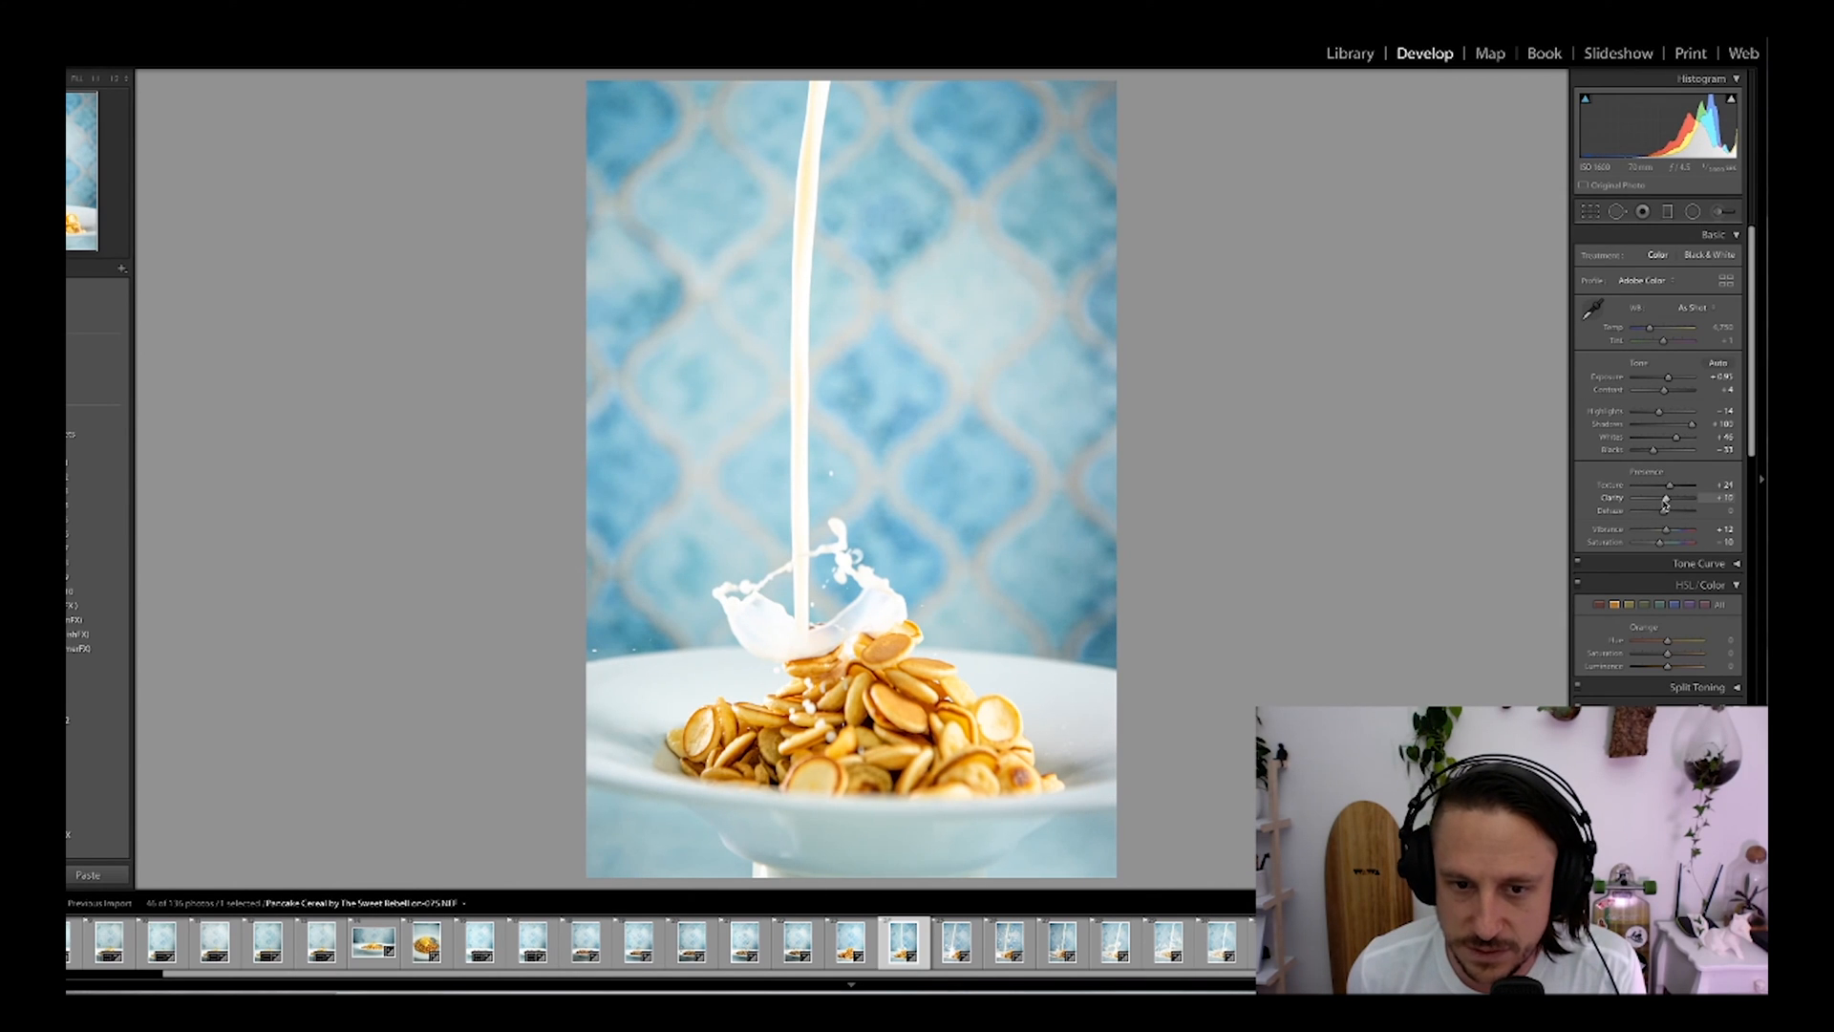
pyautogui.press('Up')
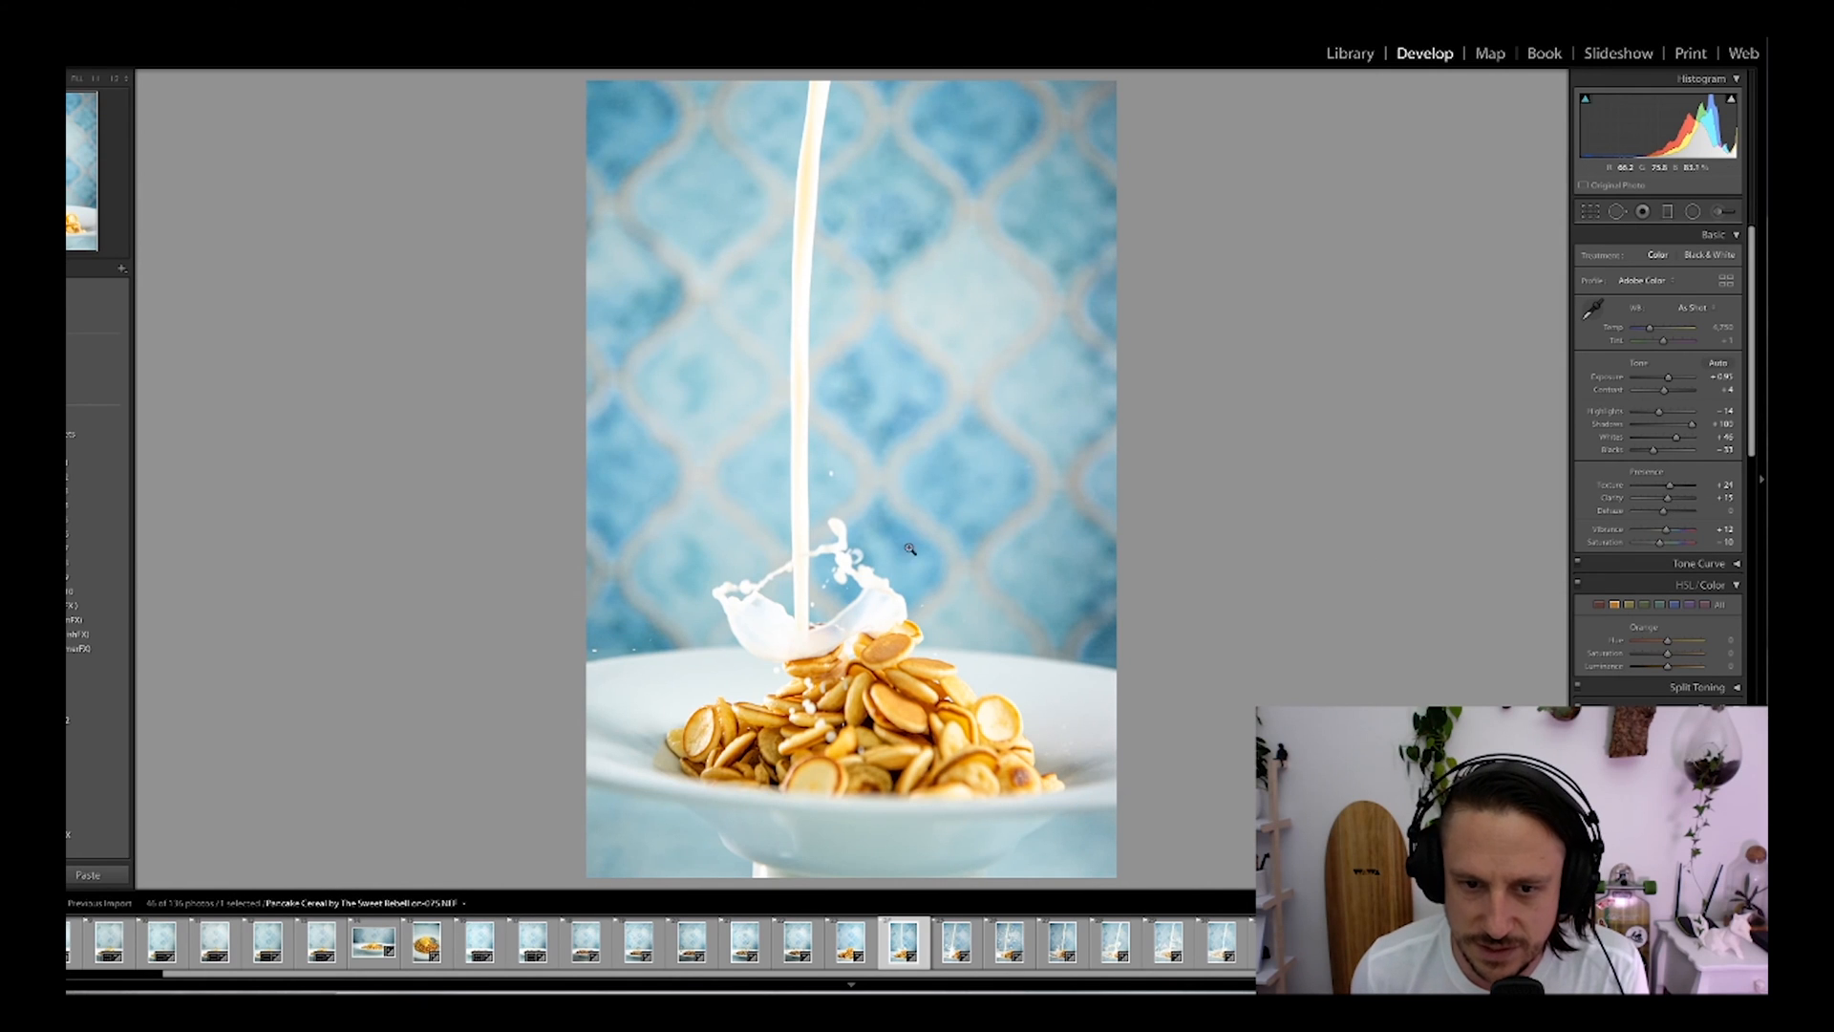
# Step: Lower the milk-pour photo's highlights to about -41 and blacks to about -43, and sync its settings to the rest of the milk-pour series
pyautogui.moveTo(1660, 415); pyautogui.dragTo(1652, 418)
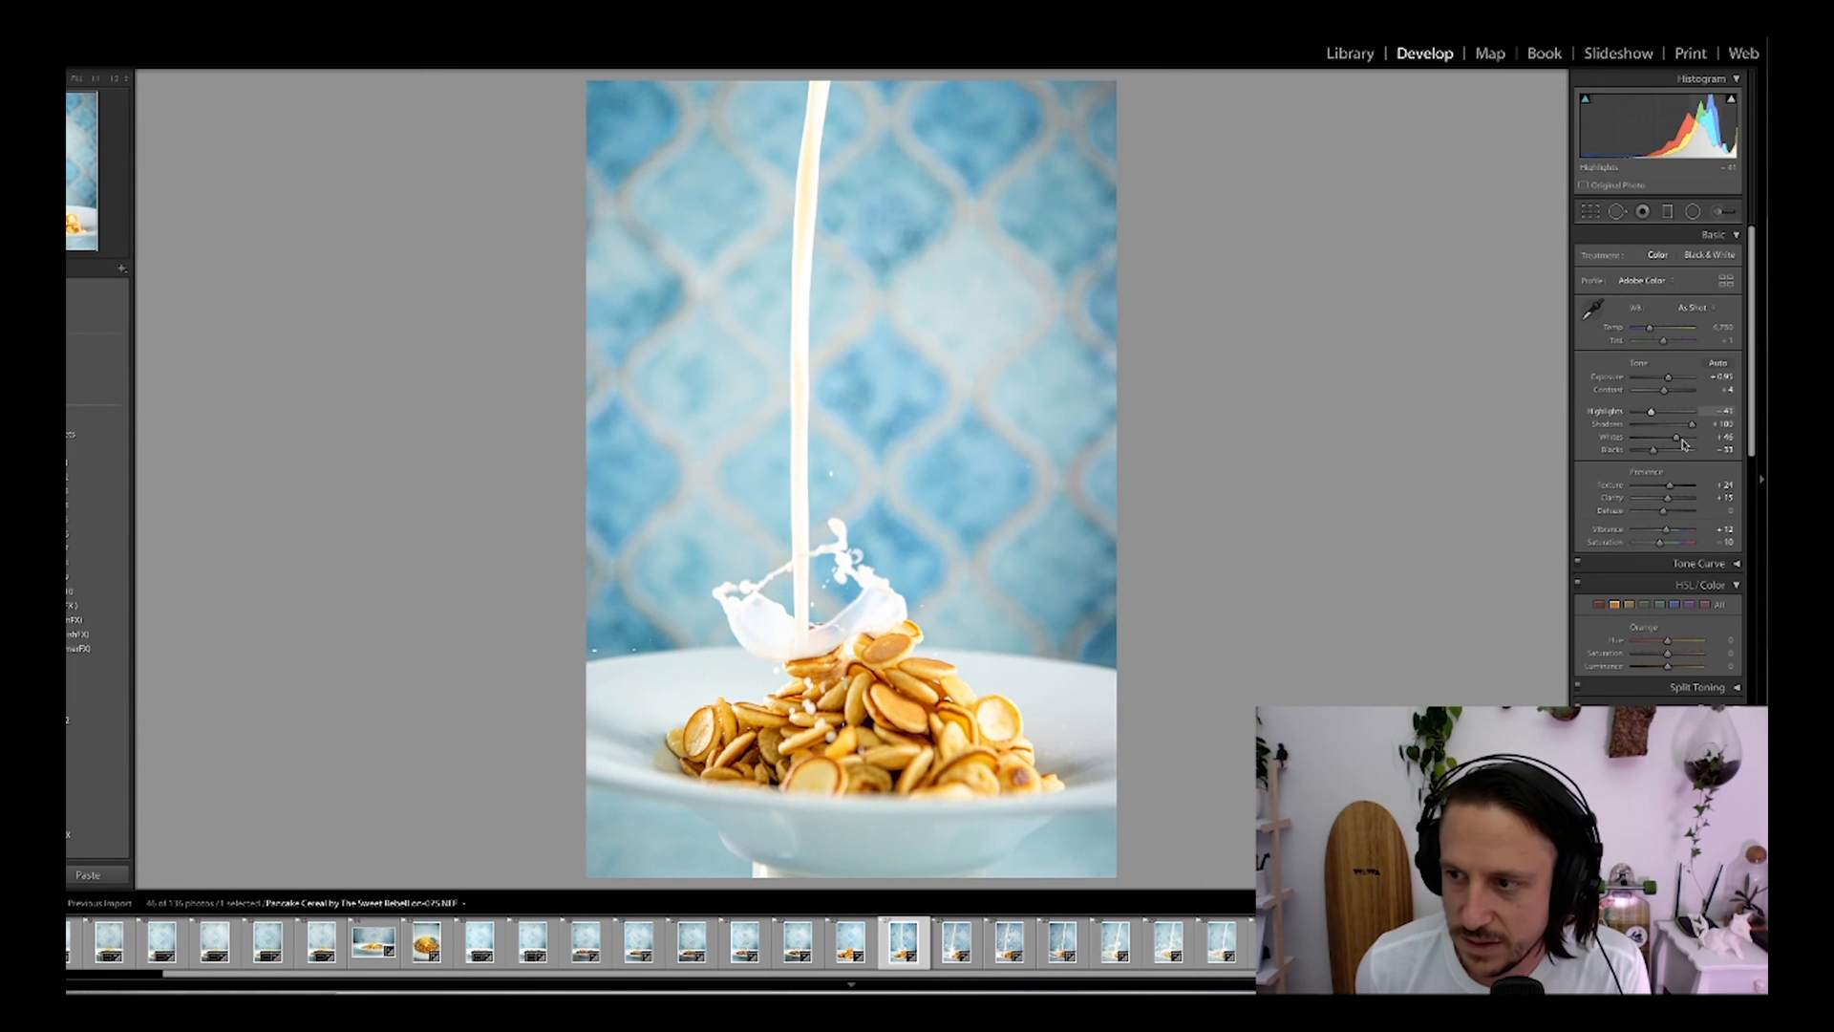
pyautogui.moveTo(1677, 441); pyautogui.dragTo(1674, 445)
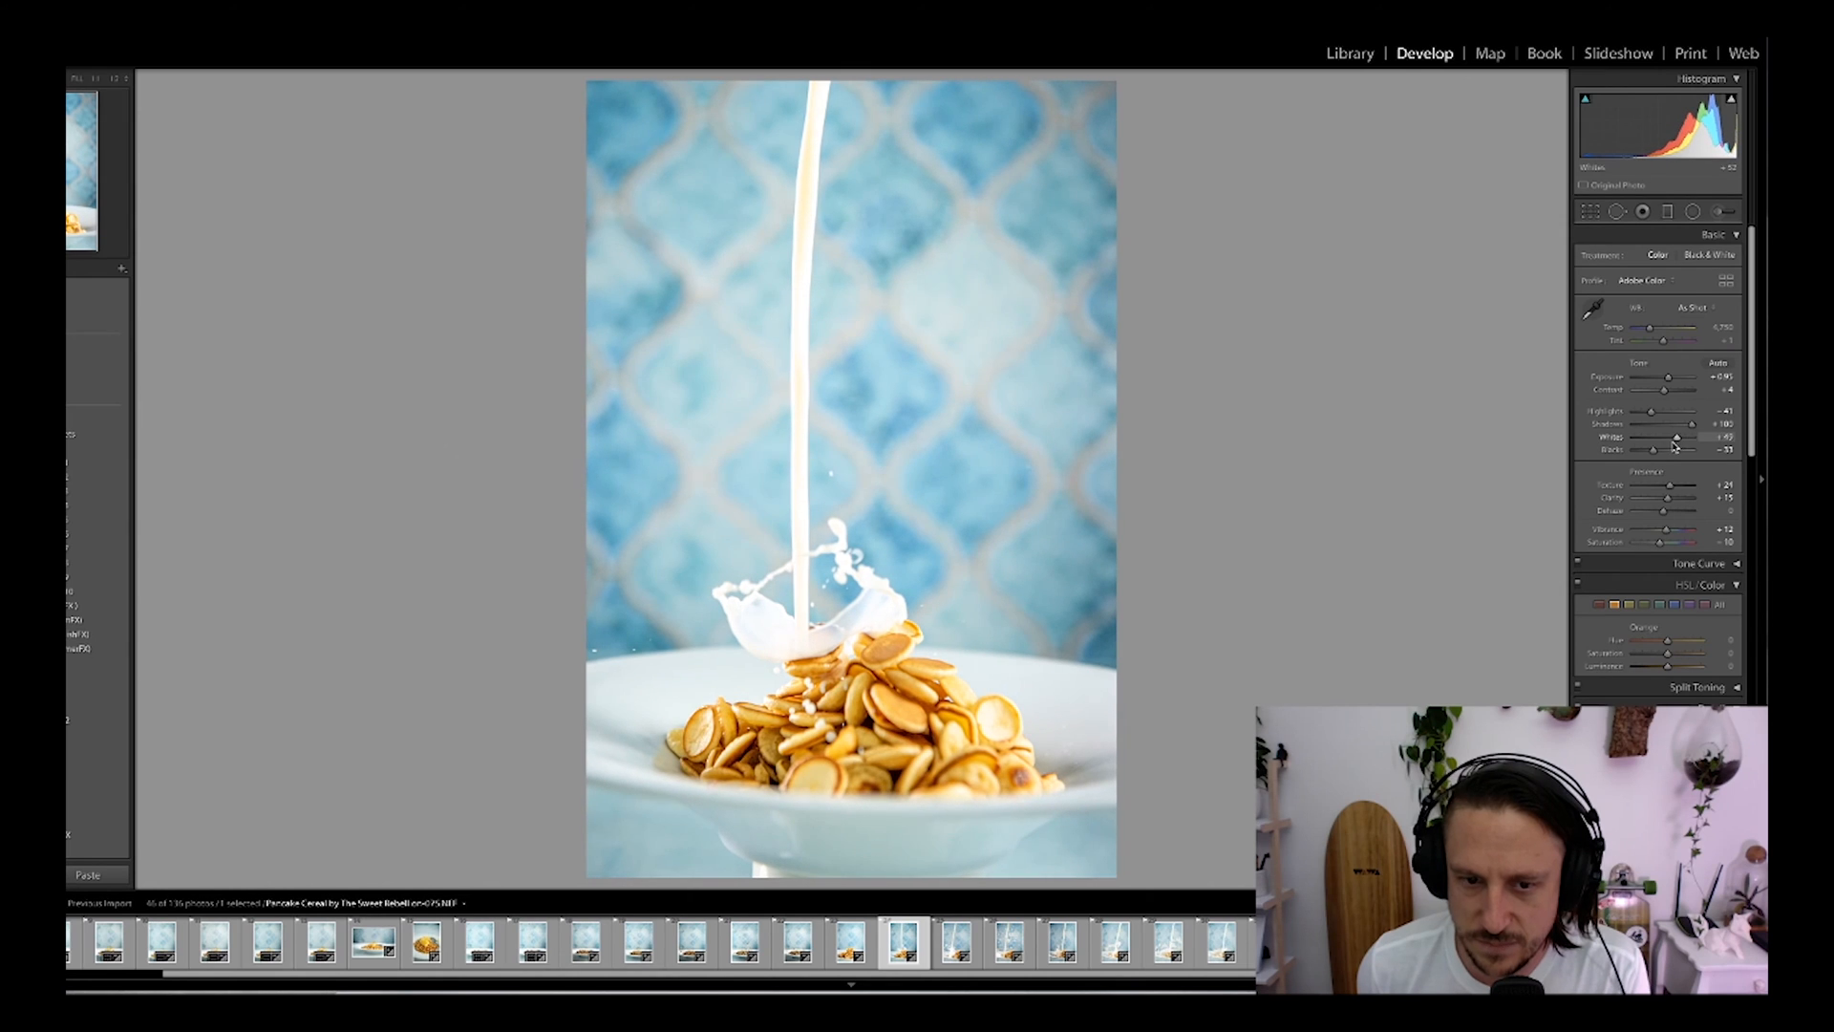
pyautogui.hotkey('ctrl', 'z')
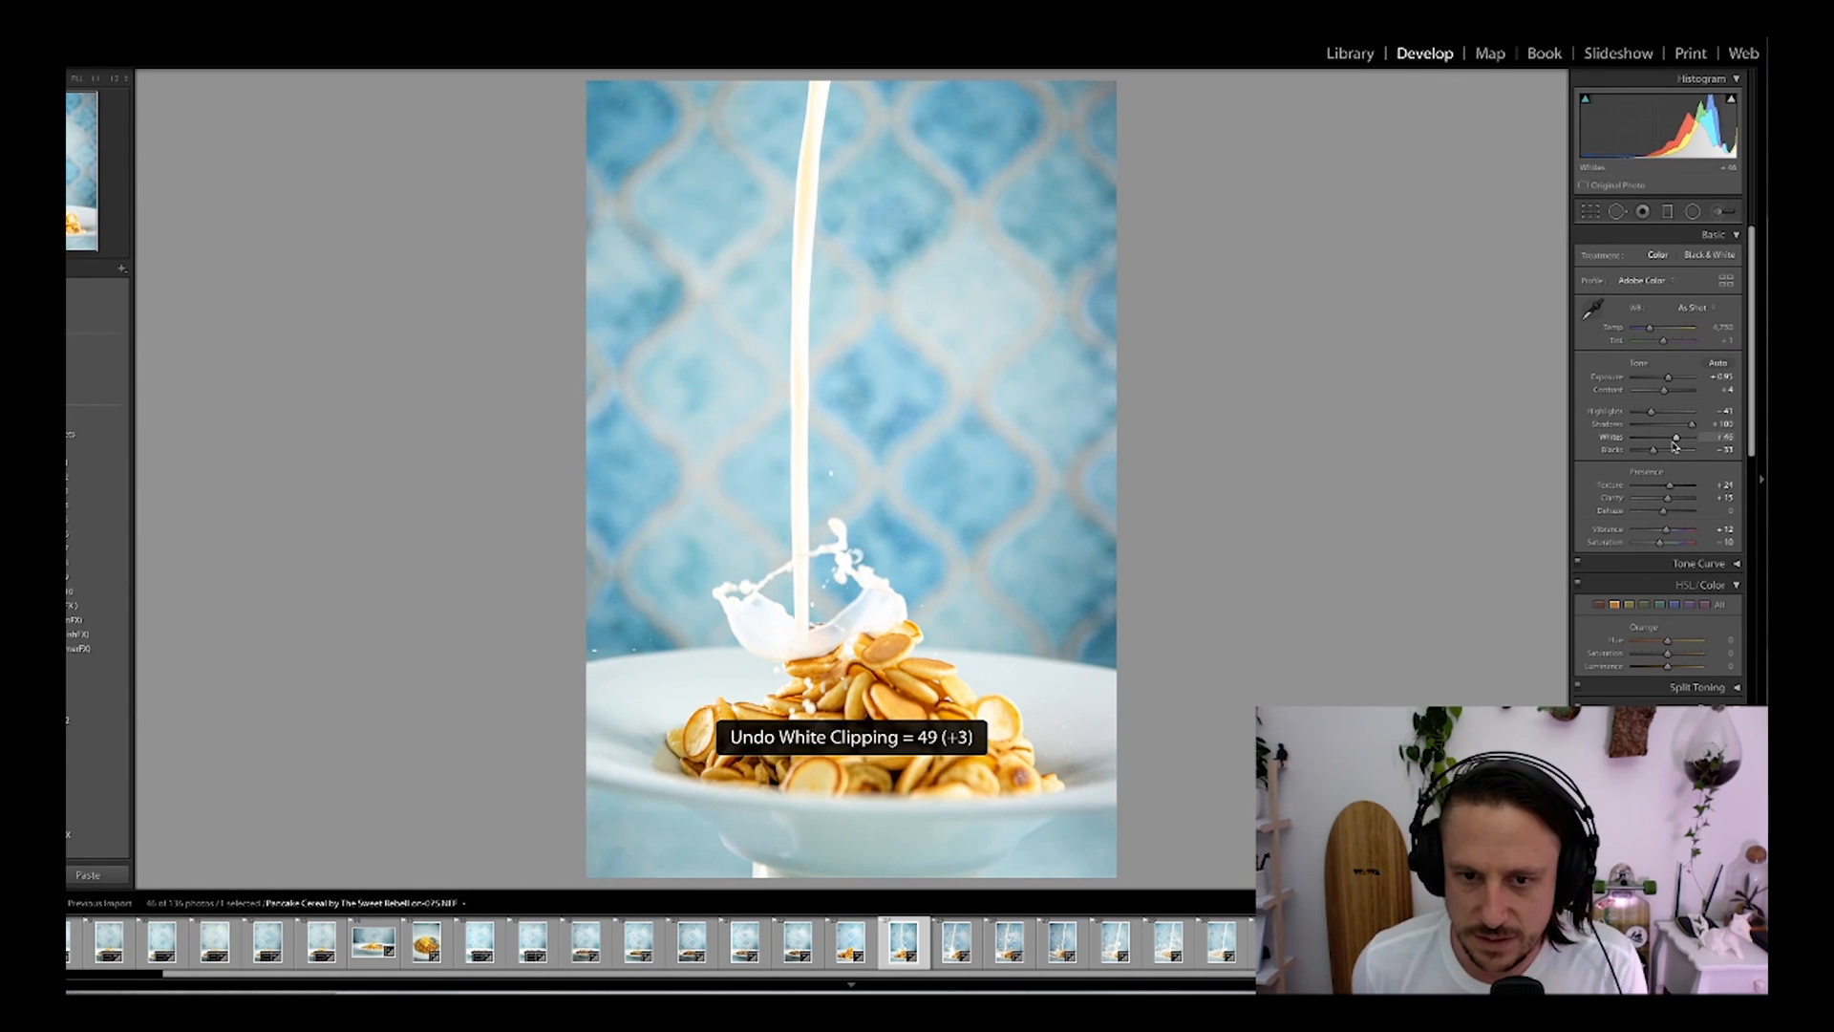
pyautogui.moveTo(1656, 455); pyautogui.dragTo(1648, 453)
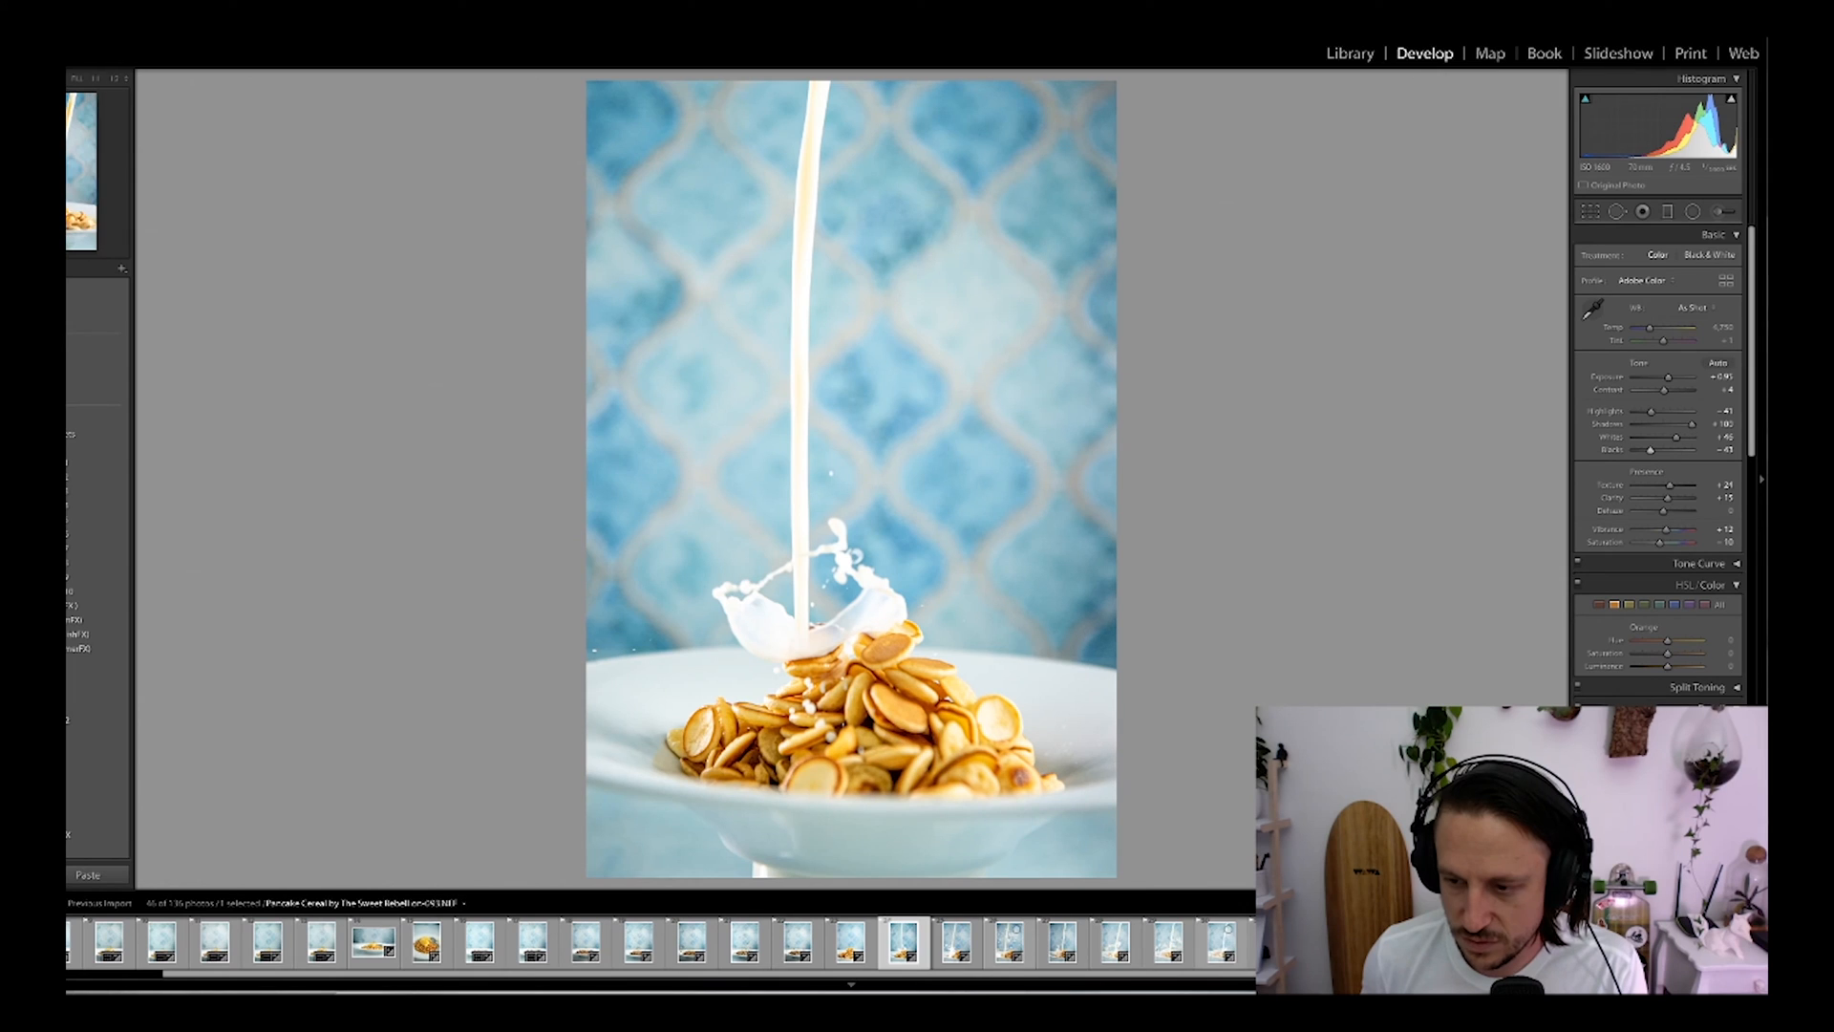
pyautogui.keyDown('shift'); pyautogui.click(1539, 944); pyautogui.keyUp('shift')
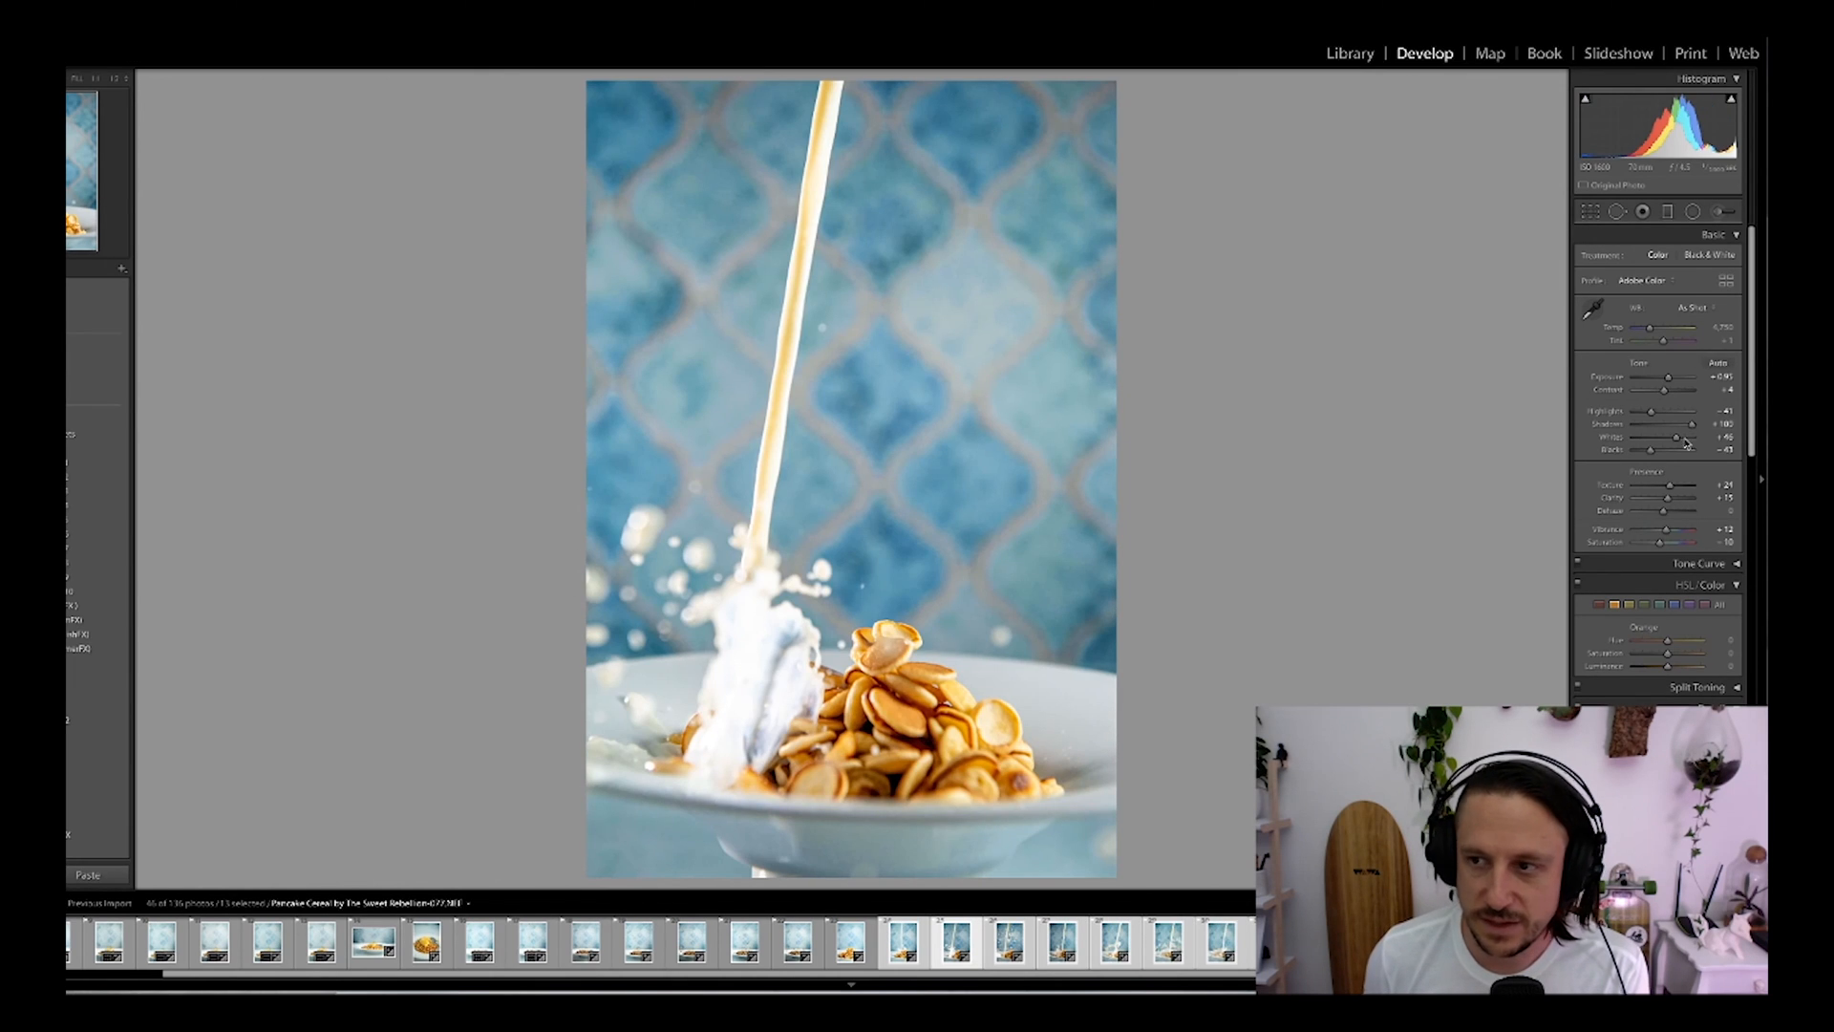
# Step: On the second milk-pour photo, raise the exposure to about +1.25 and rotate the crop slightly to straighten it
pyautogui.moveTo(1668, 380); pyautogui.dragTo(1670, 385)
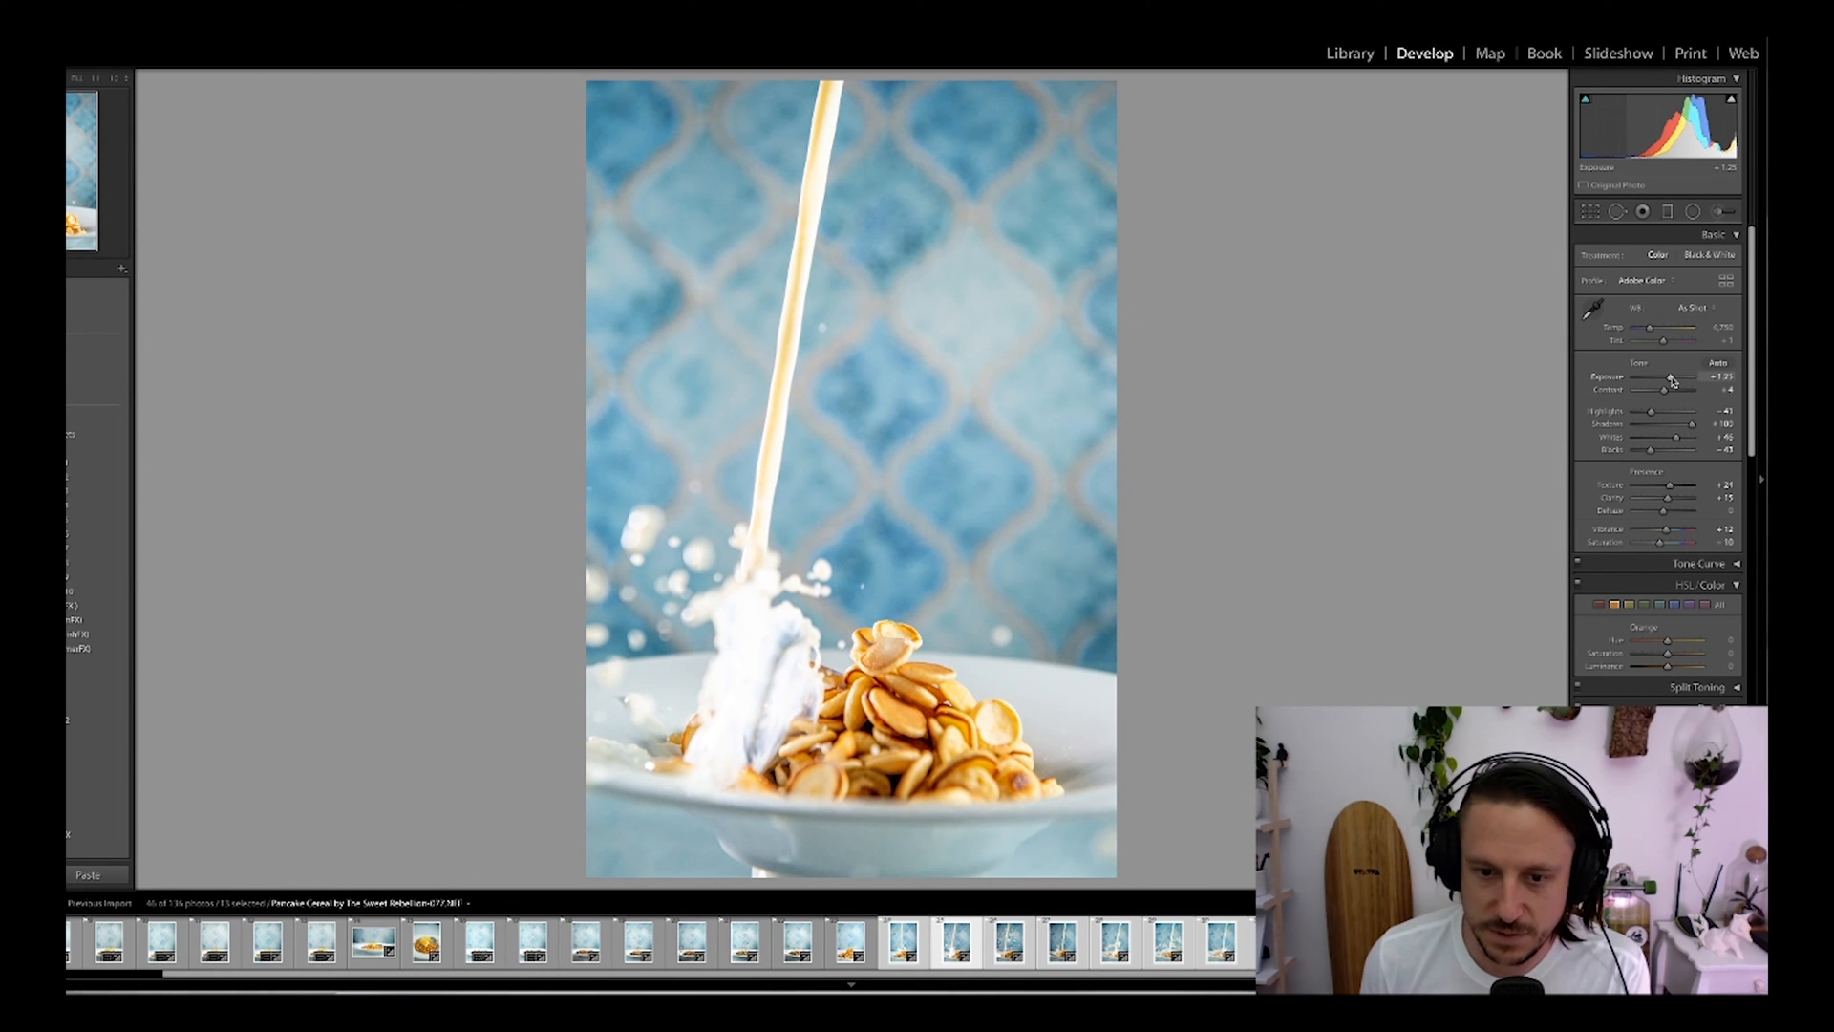
pyautogui.press('r')
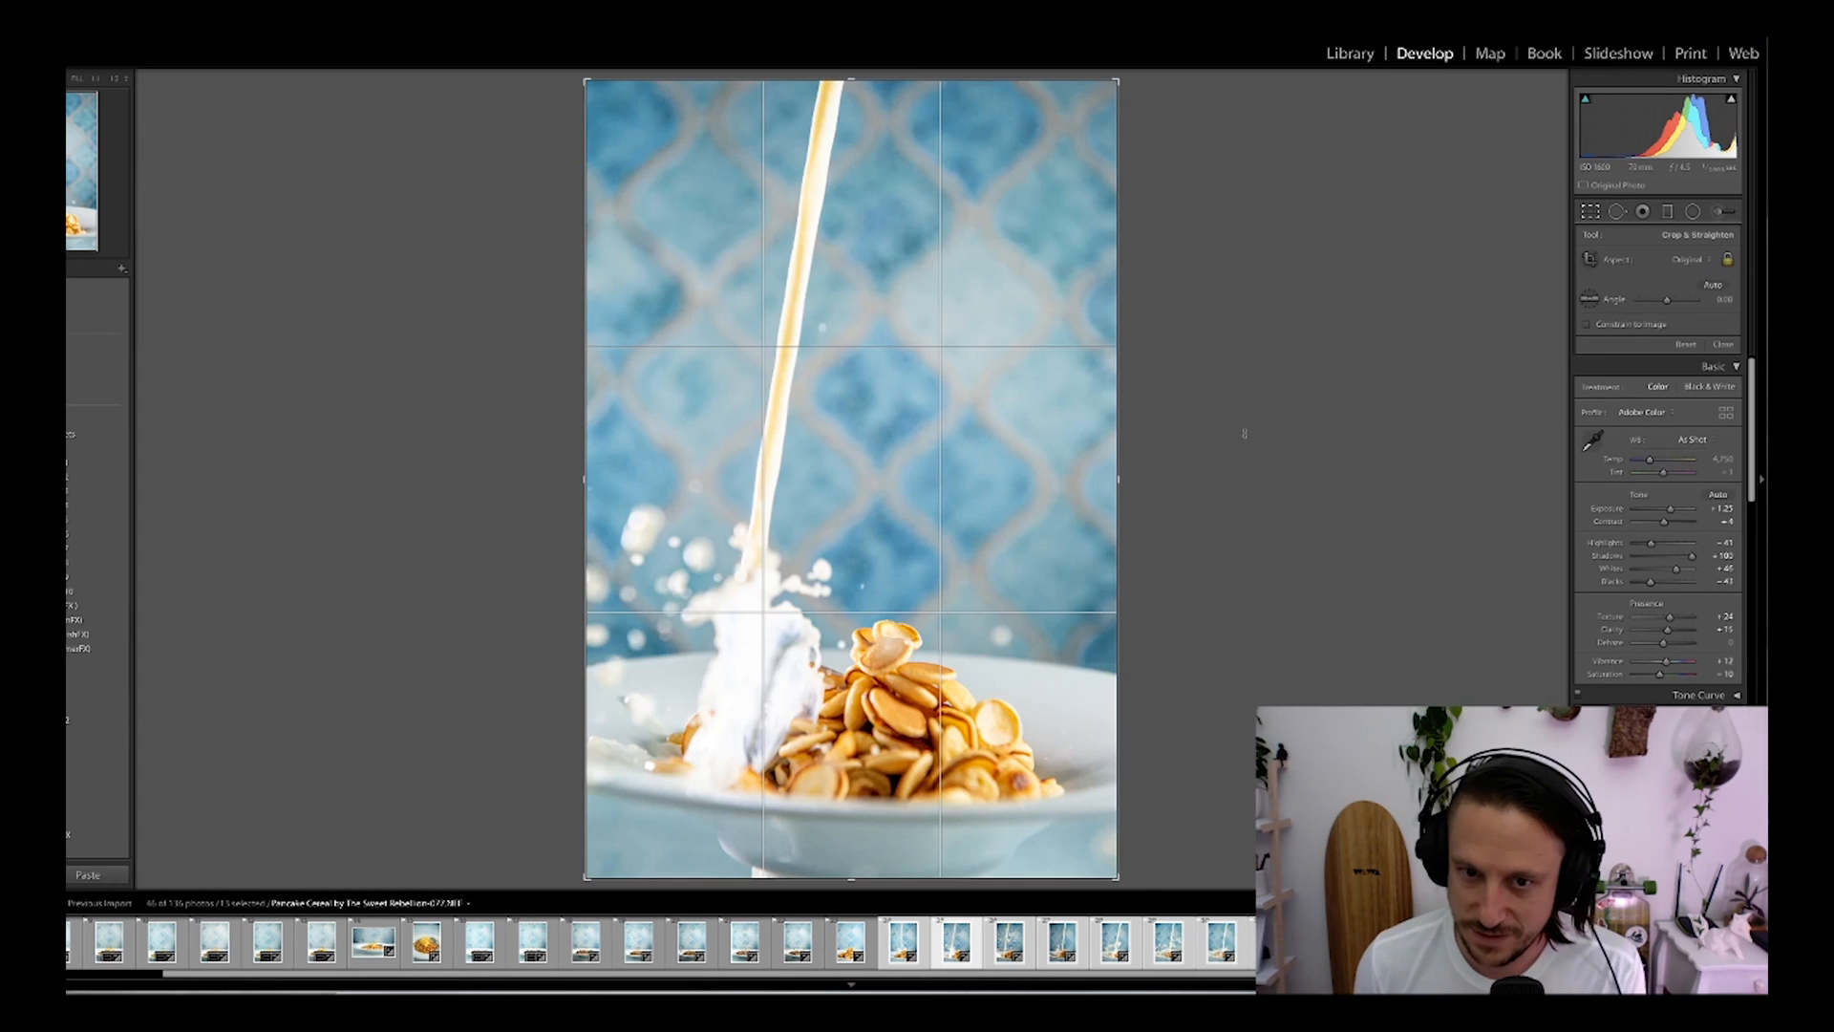
pyautogui.moveTo(1262, 425); pyautogui.dragTo(1257, 431)
pyautogui.press('Return')
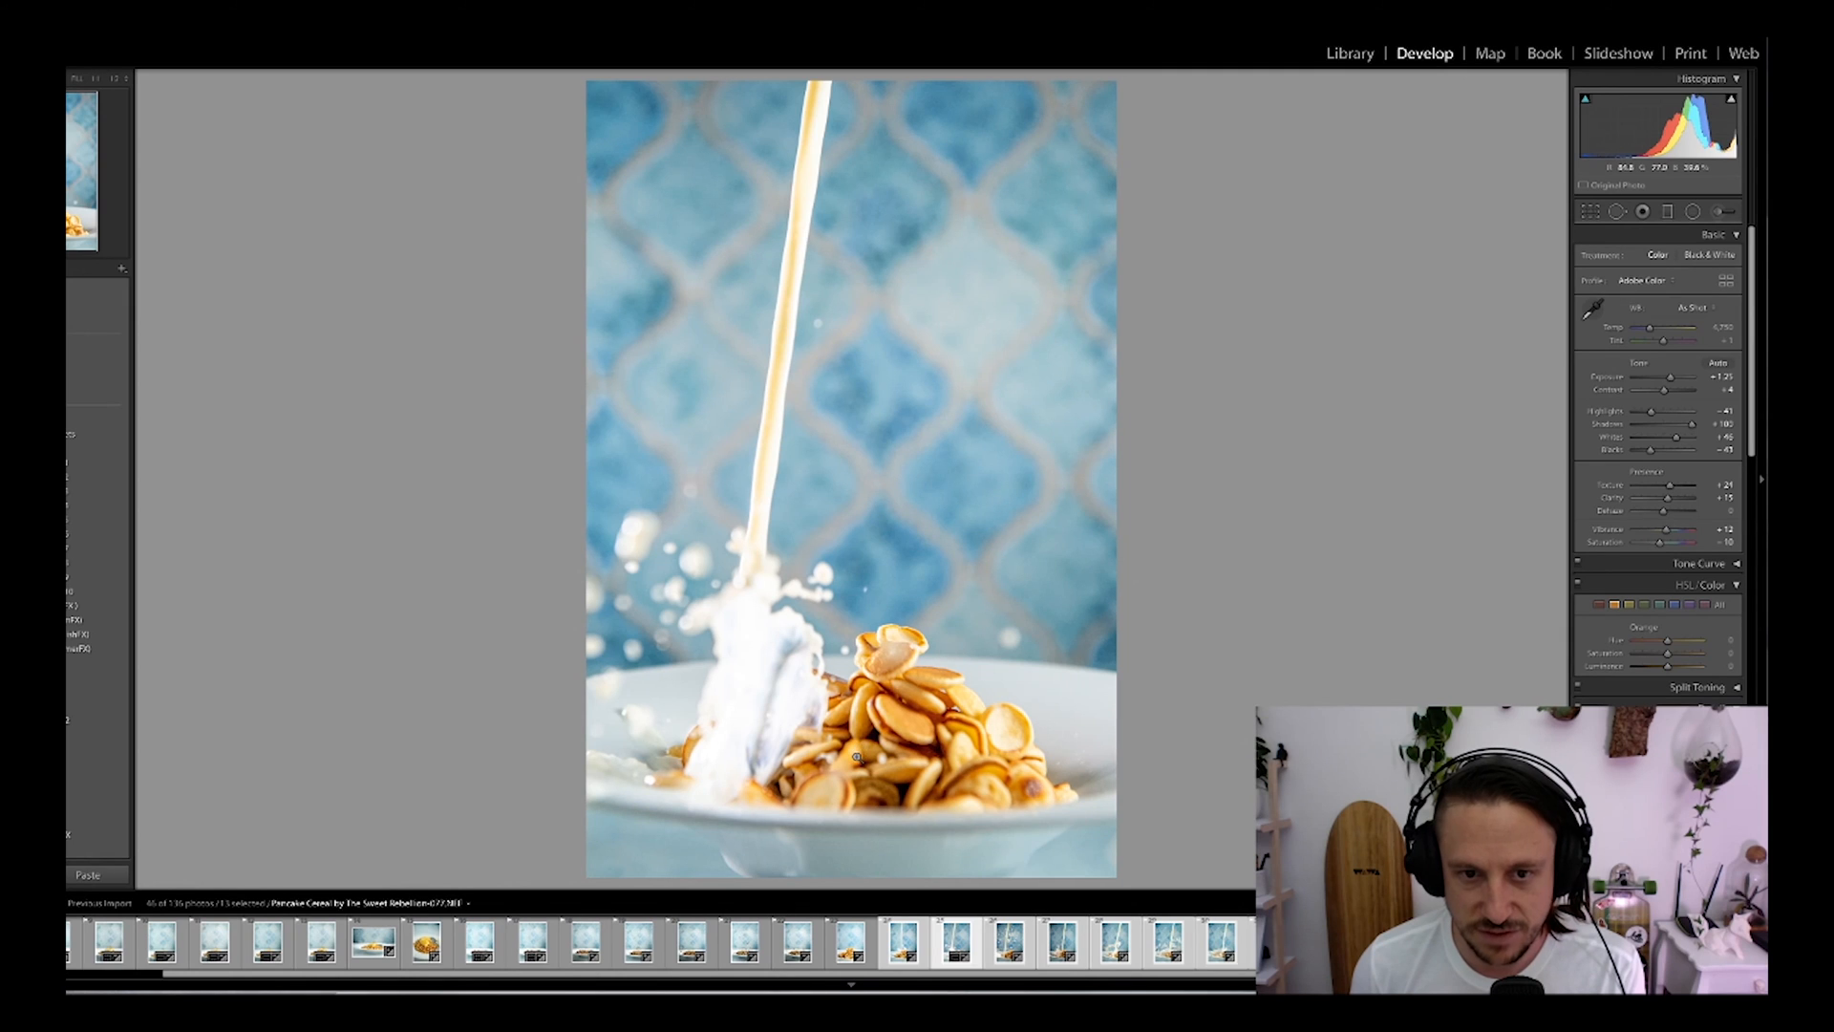
# Step: On the photo with milk droplets scattered over the backdrop, set exposure to about +1.45, contrast to about +19 and highlights to about -11
pyautogui.press('Right')
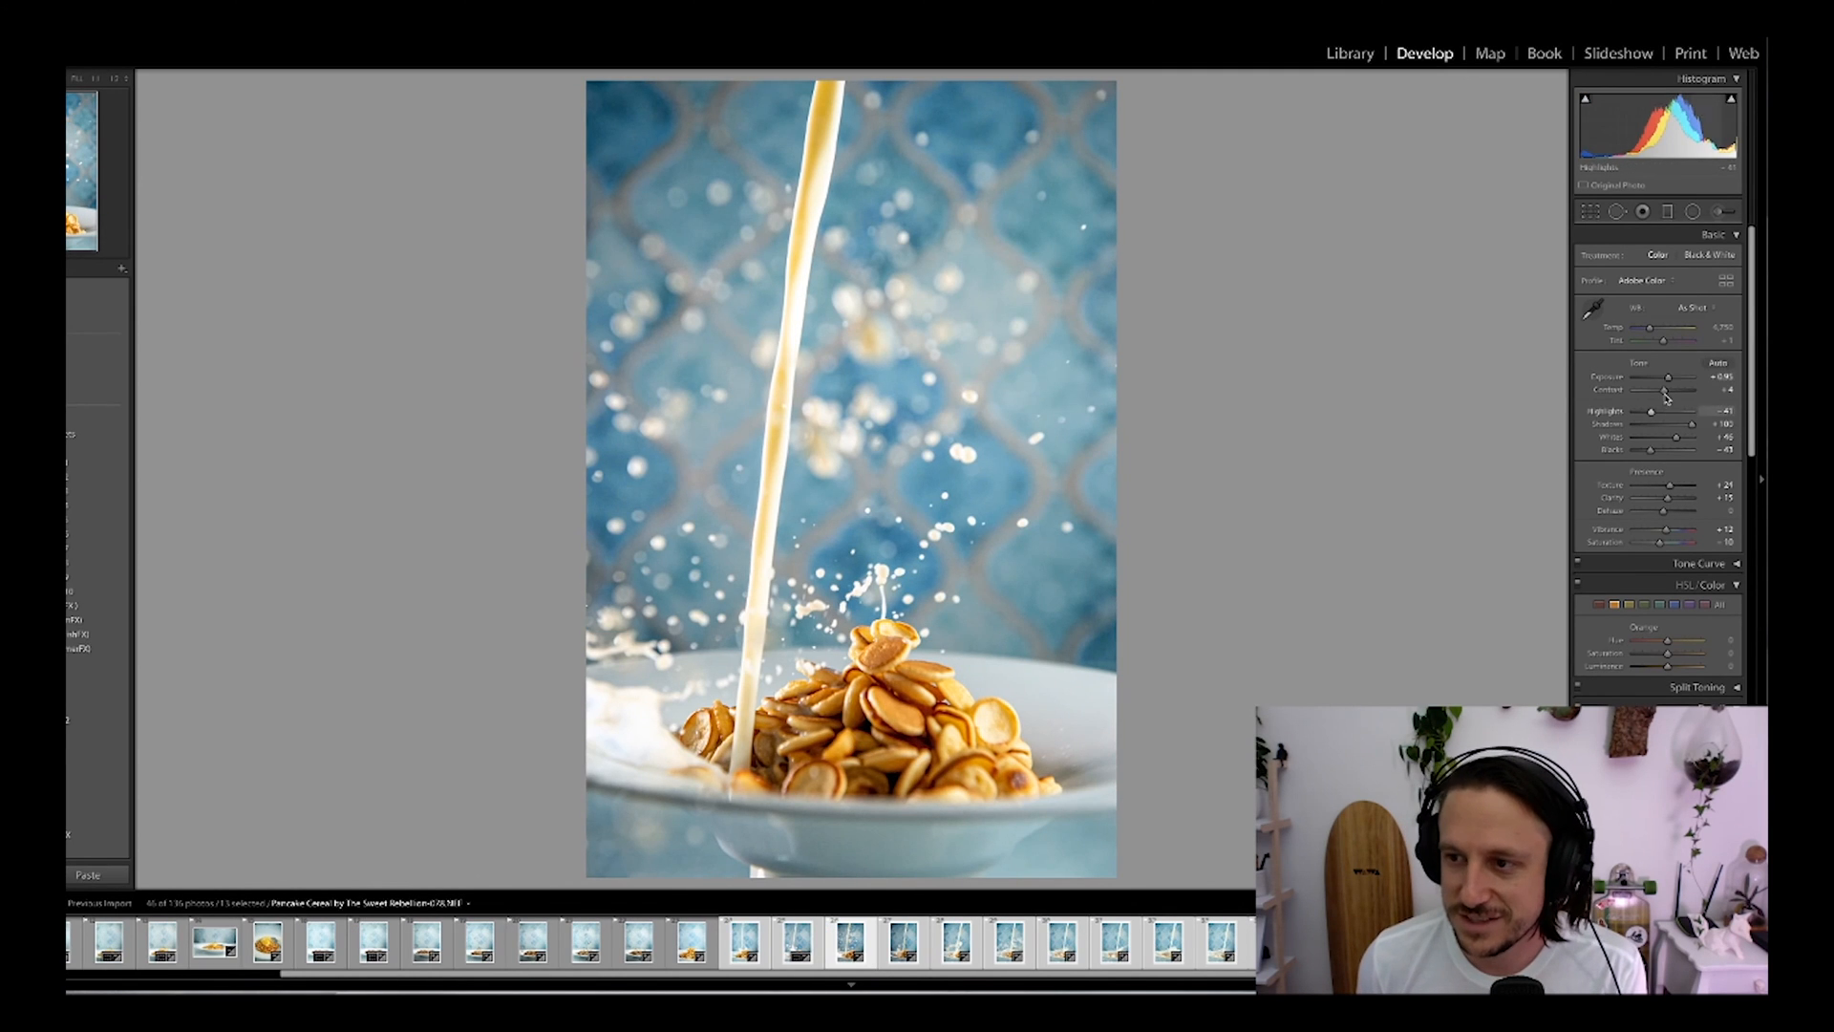
pyautogui.moveTo(1669, 380)
pyautogui.mouseDown()
pyautogui.moveTo(1658, 413)
pyautogui.moveTo(1667, 391)
pyautogui.mouseUp()
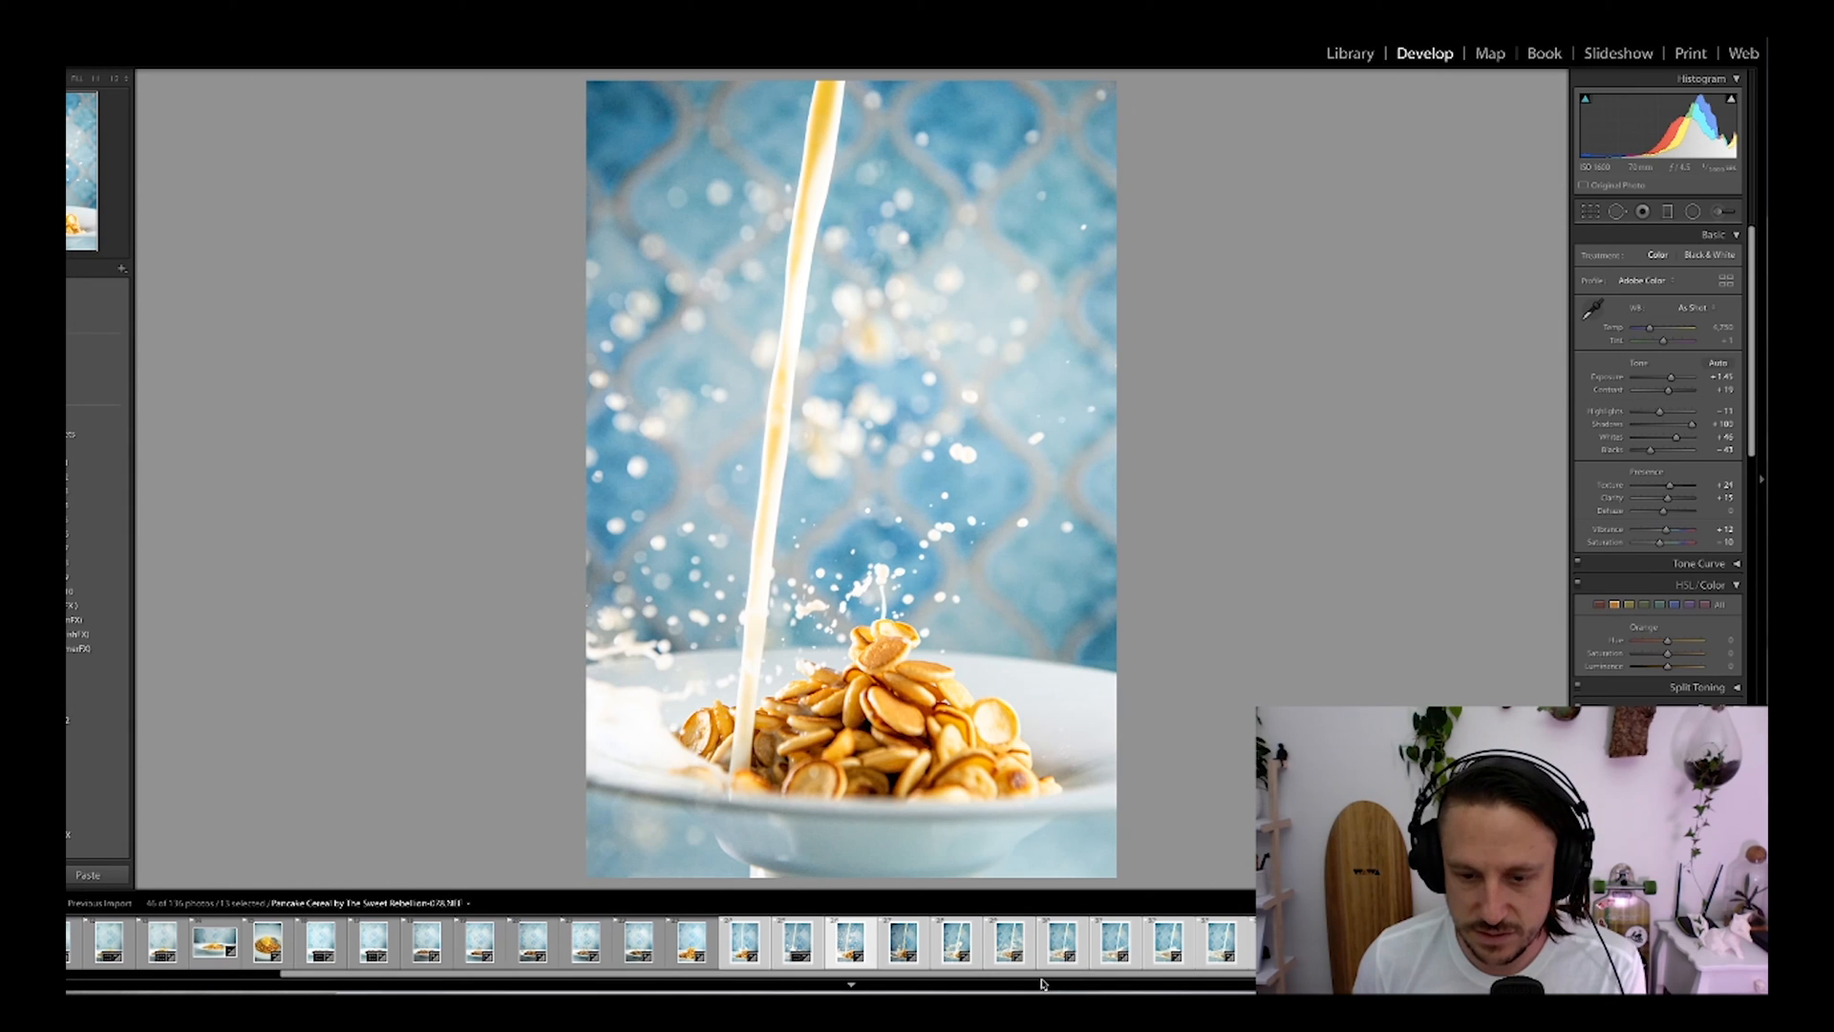
# Step: On the following photo with the low milk splash beside the chips, set exposure to about +1.65 and whites to about +51
pyautogui.click(928, 952)
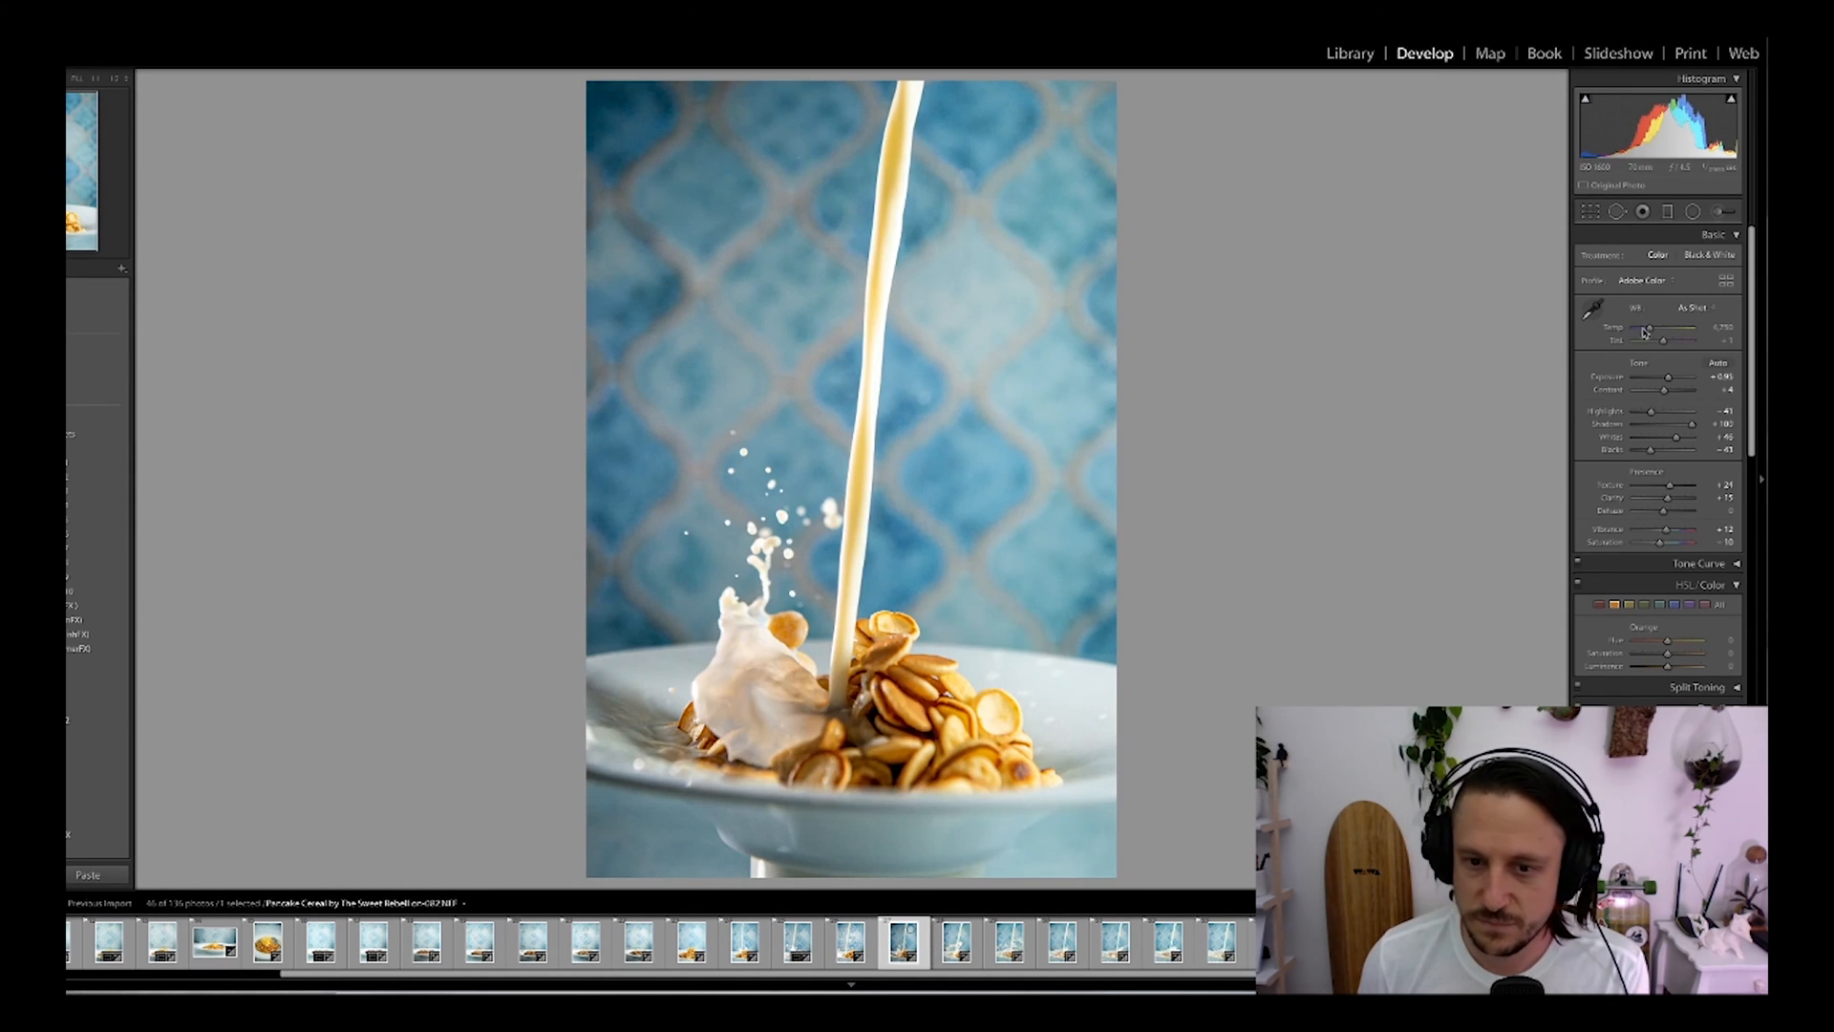
pyautogui.moveTo(1667, 377); pyautogui.dragTo(1676, 440)
pyautogui.press('Right')
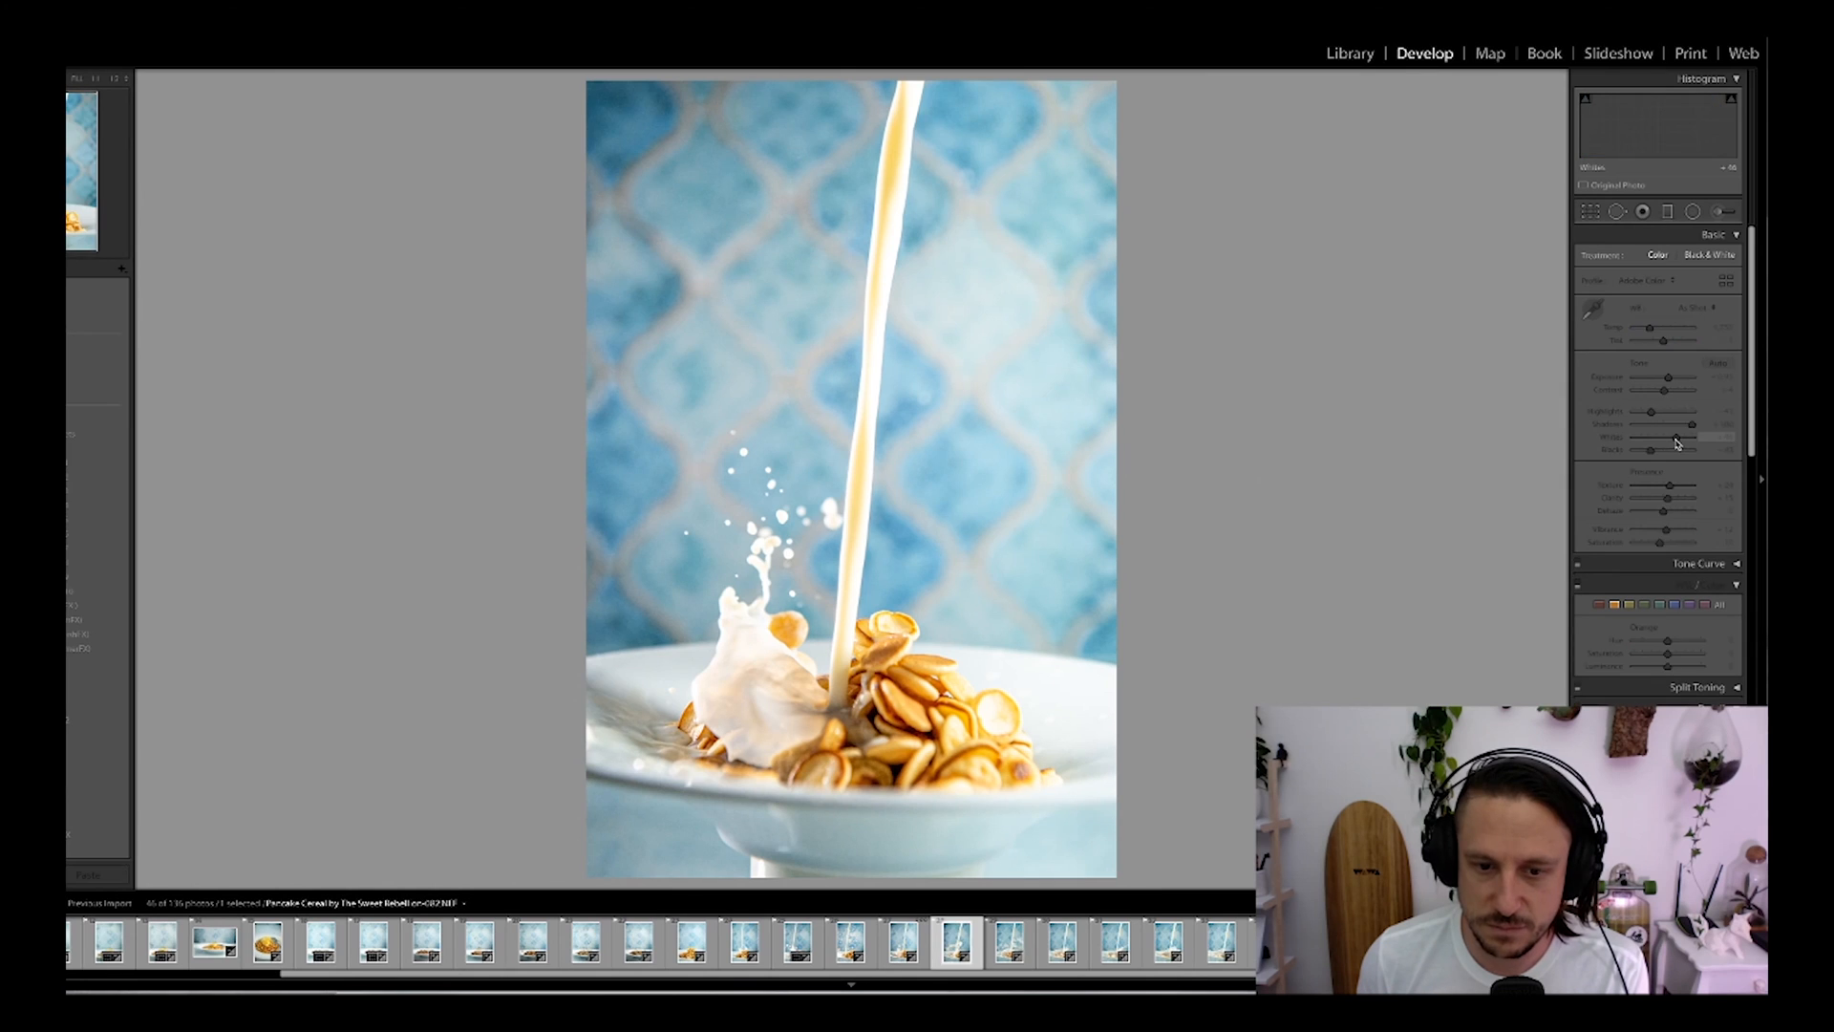
pyautogui.press('Left')
# Step: Return to the scattered-droplets photo, crop it slightly tighter to remove the bowl's foot, and straighten it
pyautogui.click(777, 958)
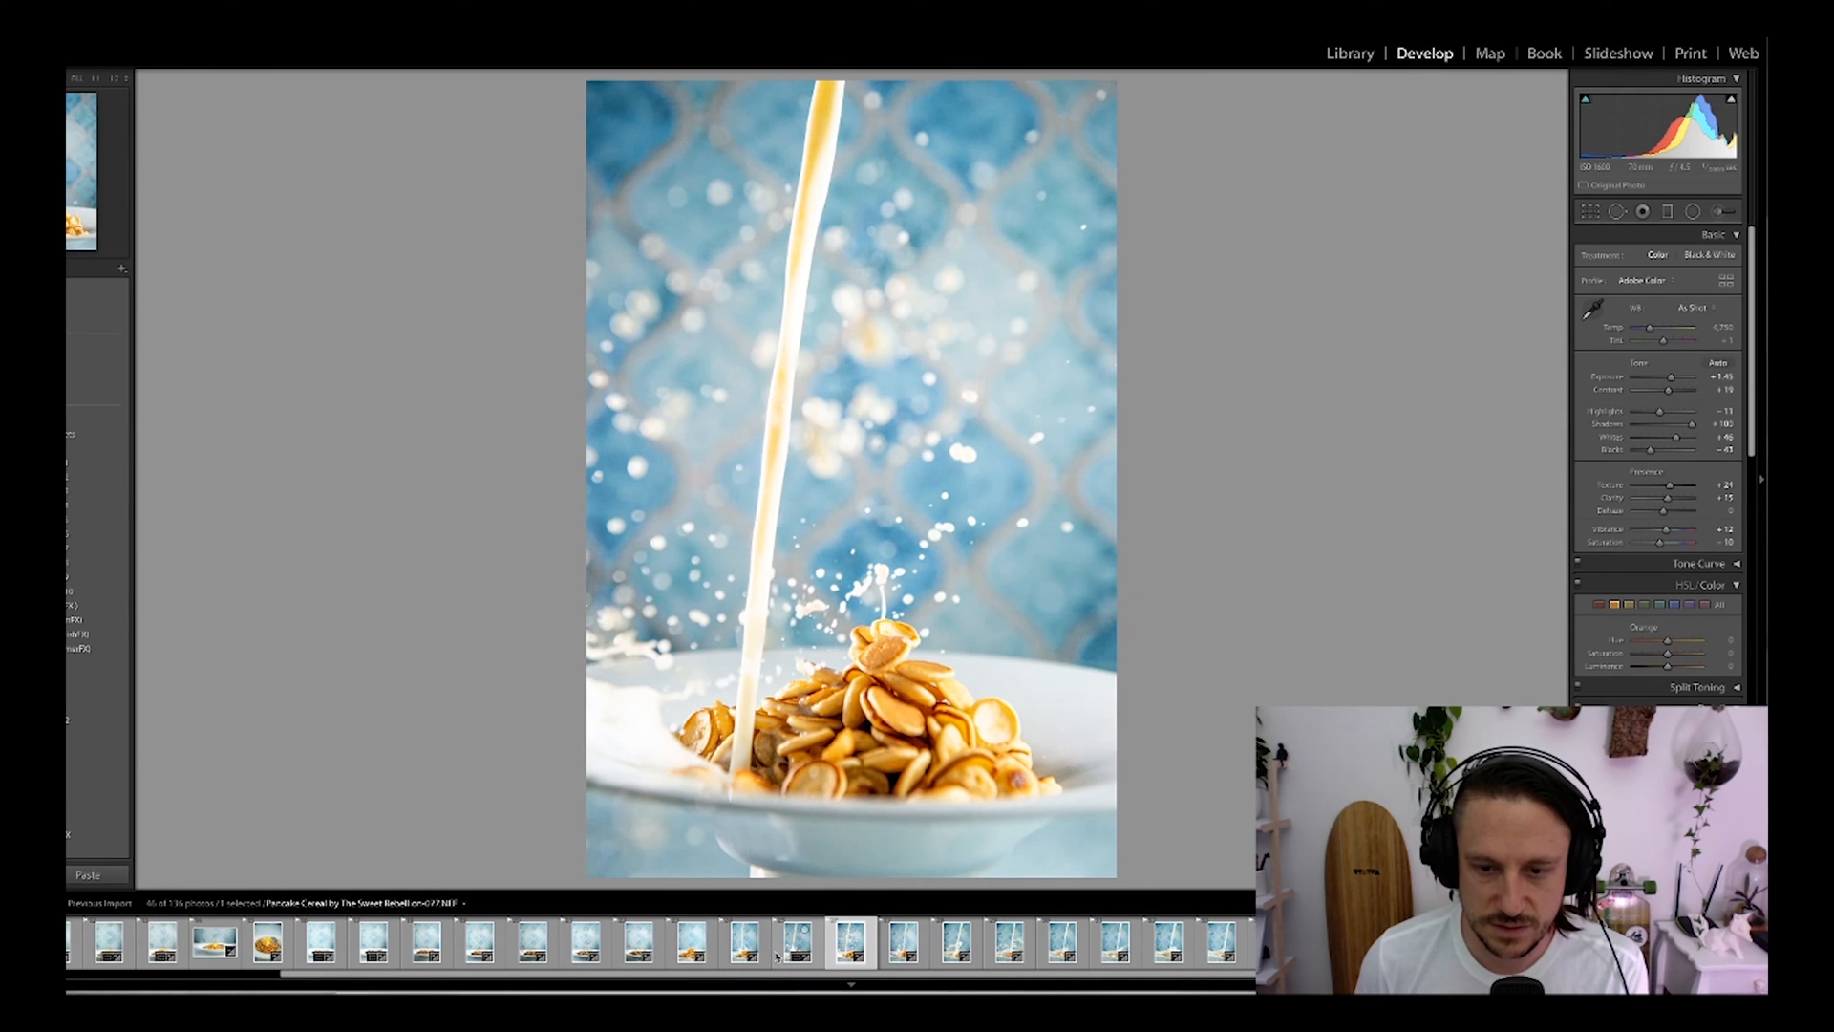
pyautogui.press('r')
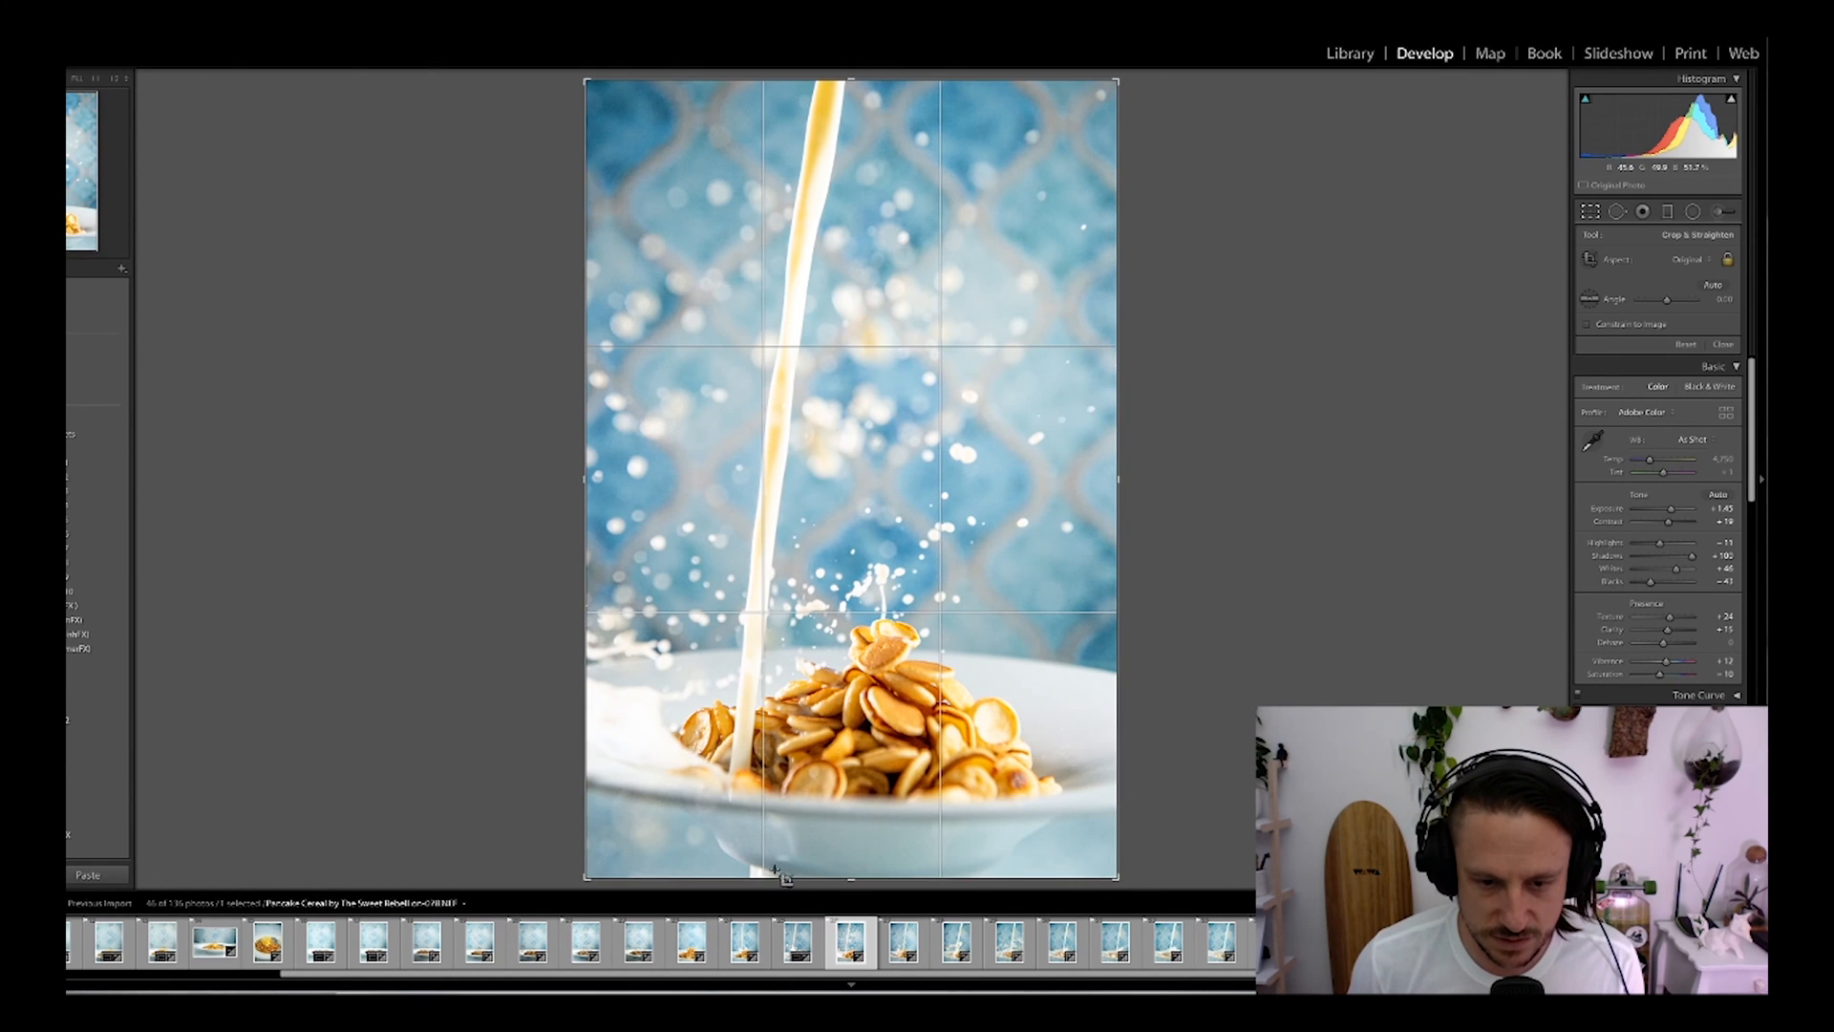
pyautogui.moveTo(848, 879); pyautogui.dragTo(847, 873)
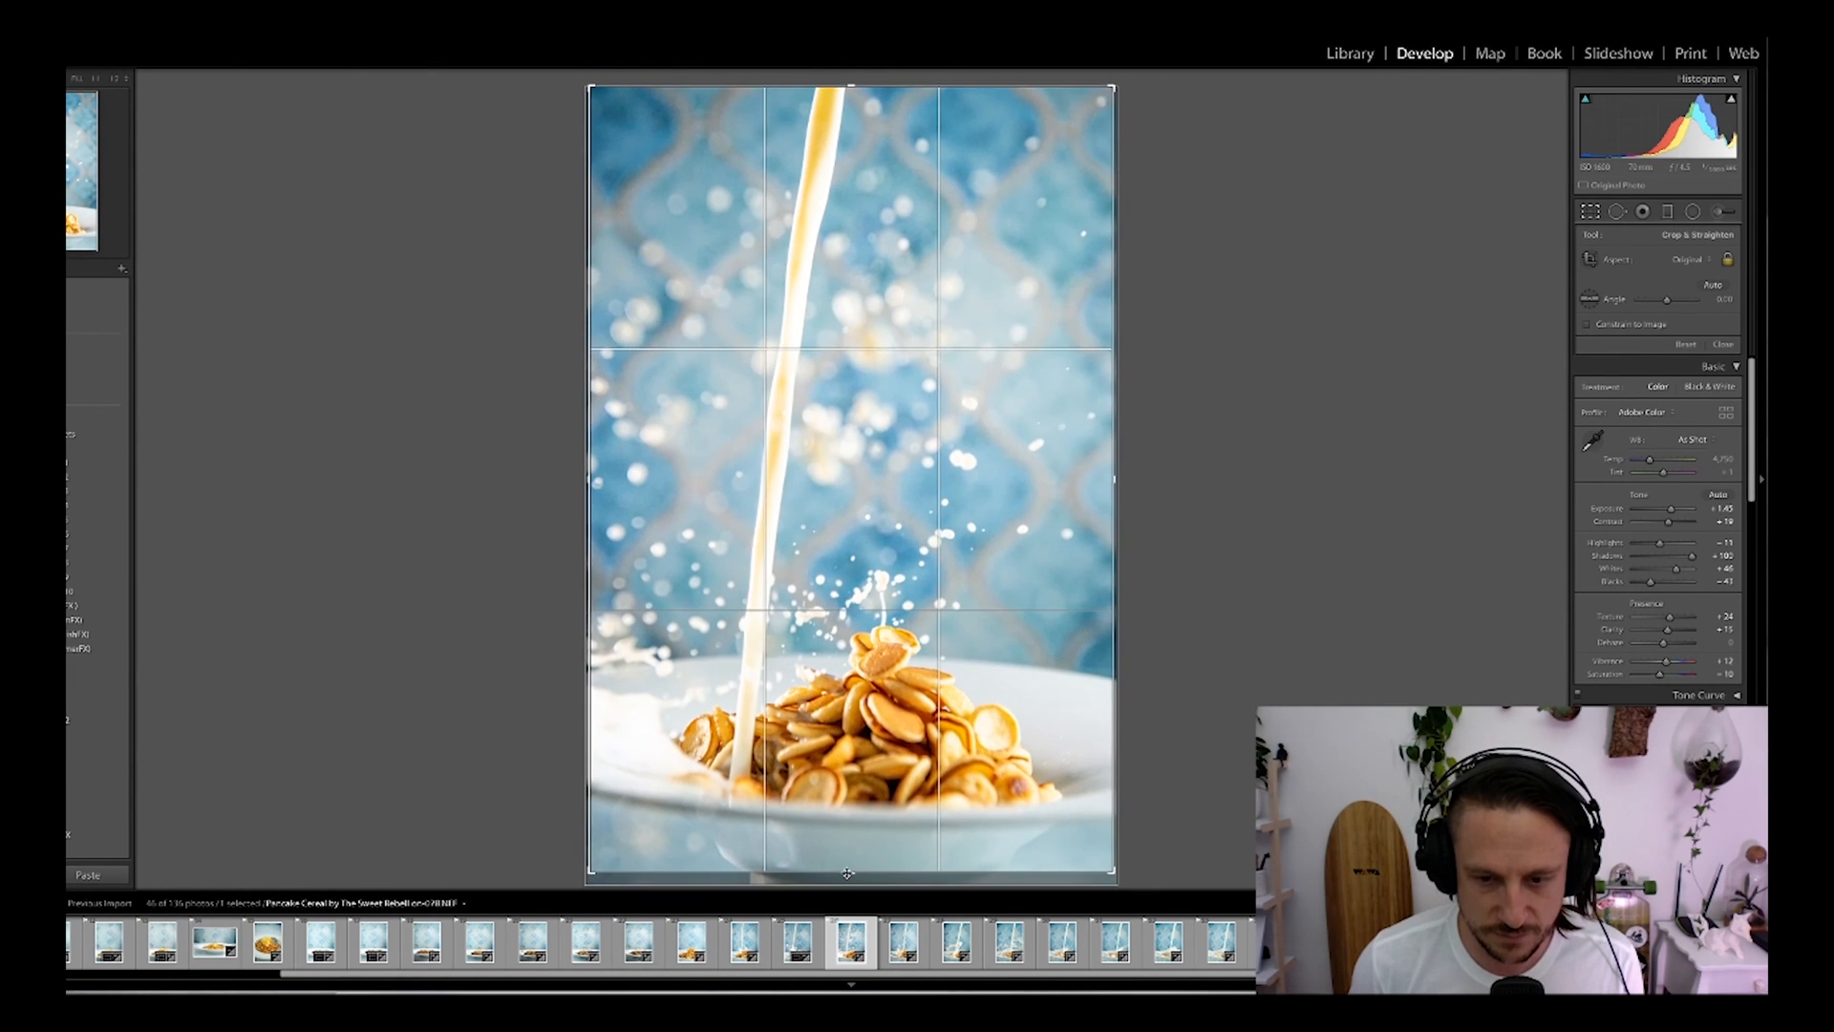
pyautogui.moveTo(1178, 633); pyautogui.dragTo(1185, 641)
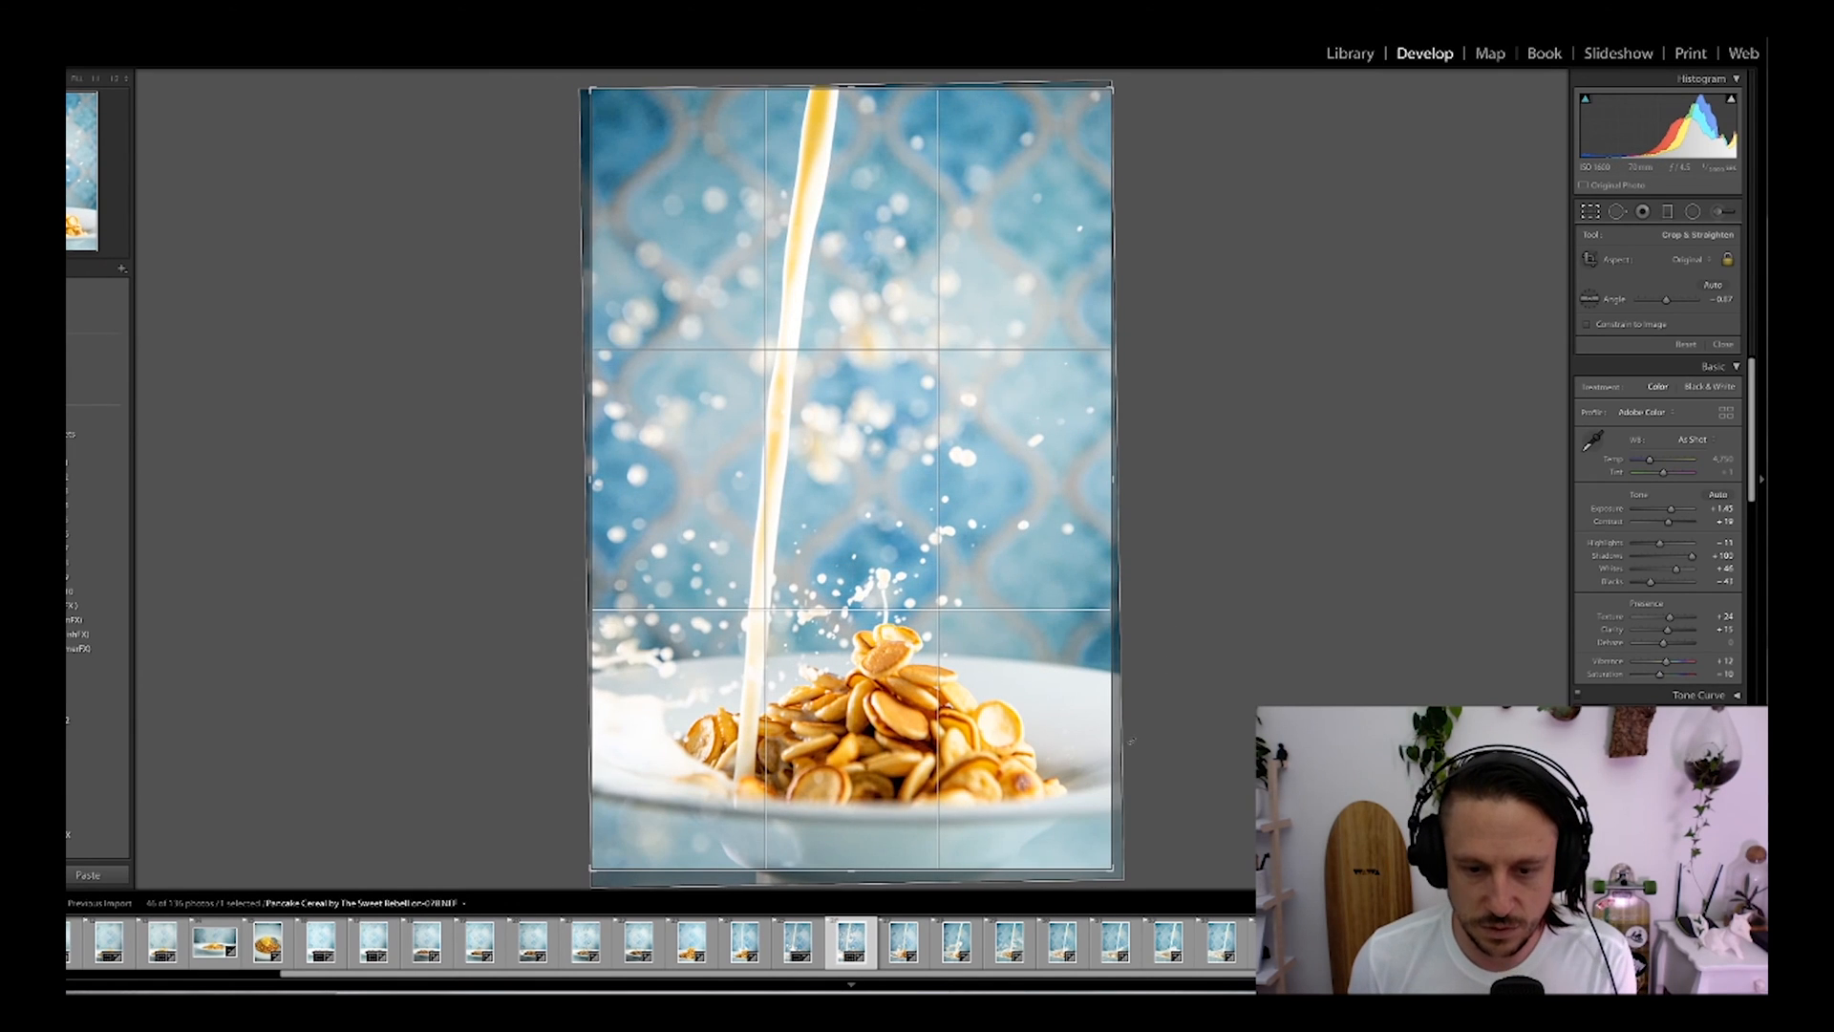
pyautogui.press('Return')
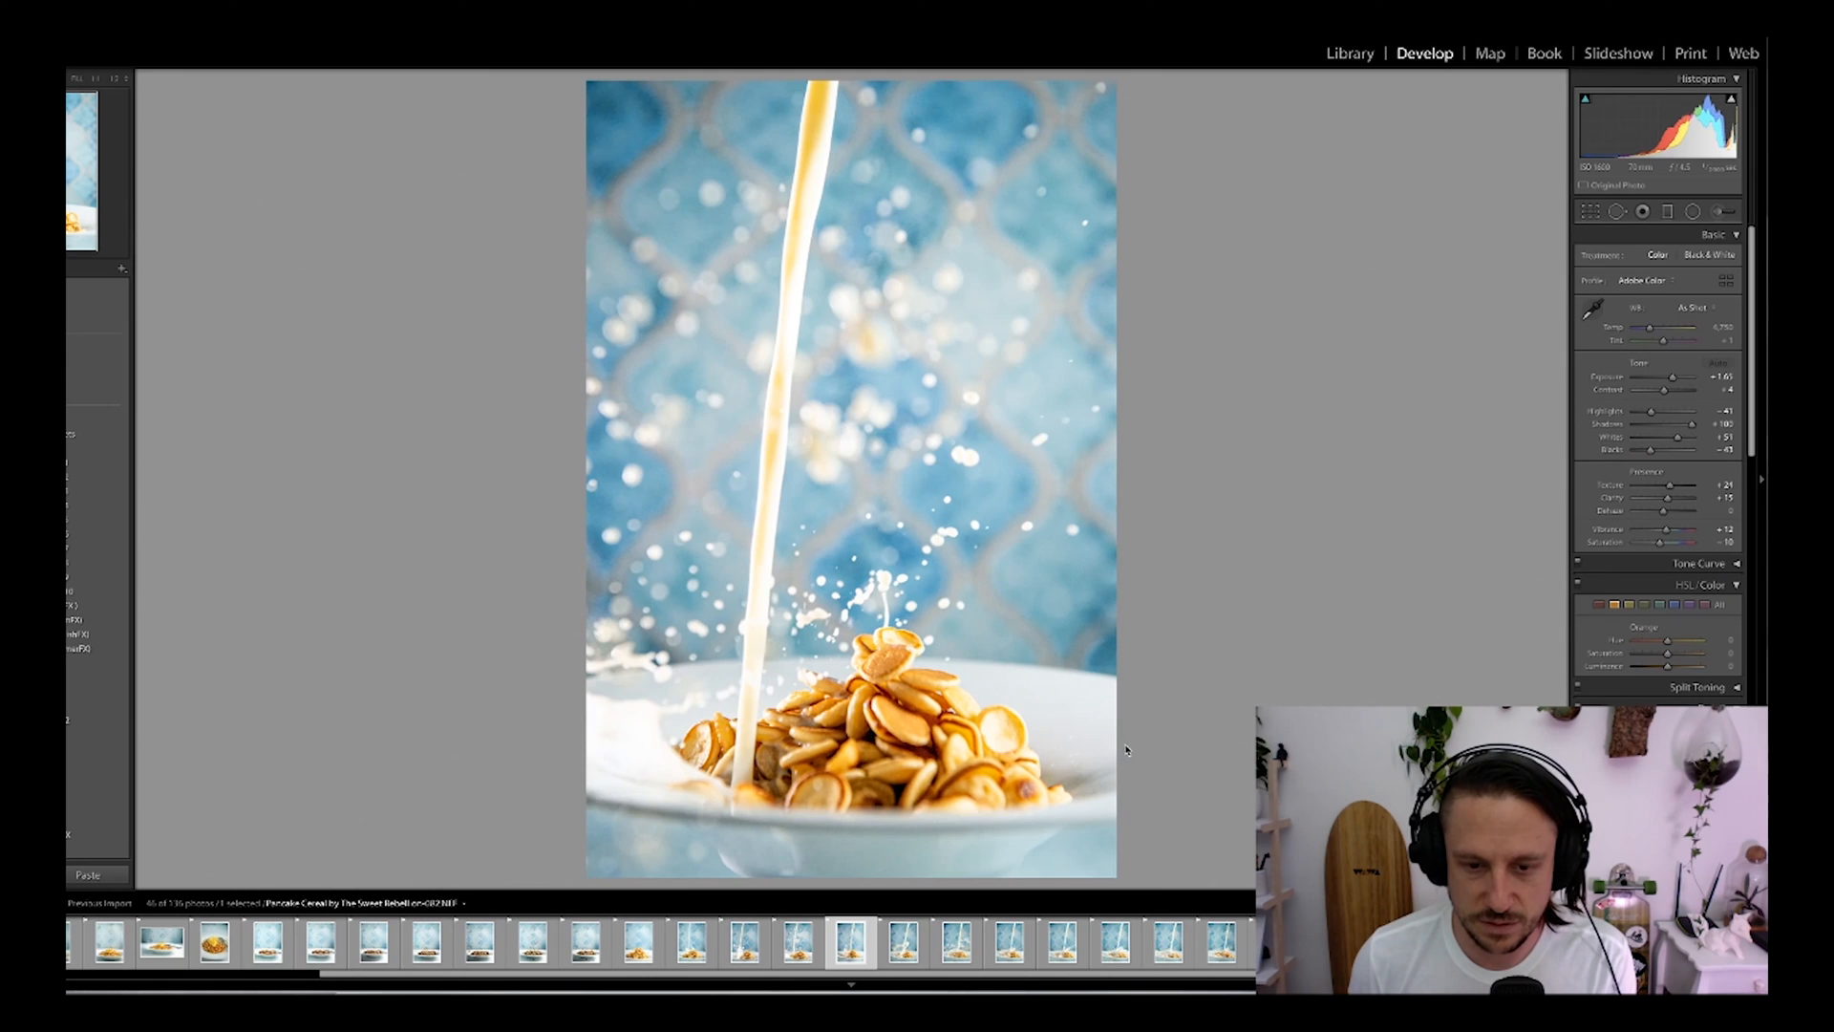
# Step: Rotate the crop of the low-splash photo to level the bowl
pyautogui.press('Right')
pyautogui.press('r')
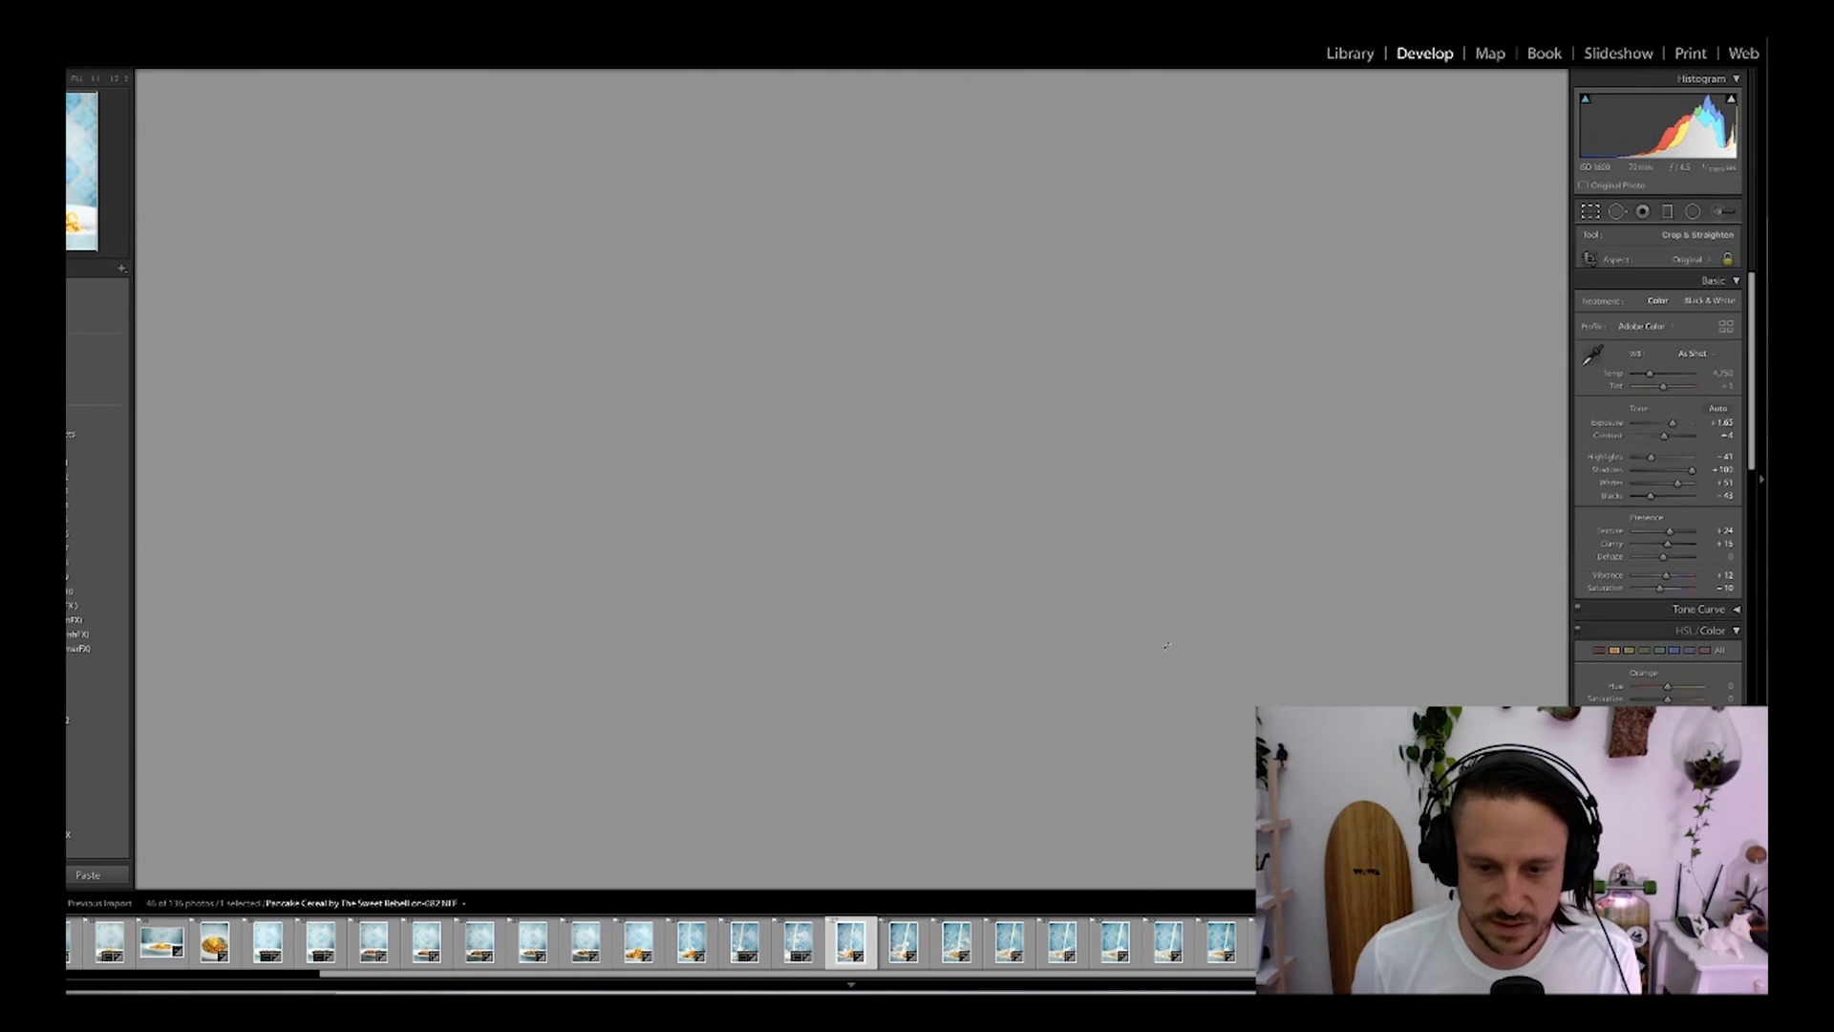
pyautogui.moveTo(1166, 626); pyautogui.dragTo(1197, 617)
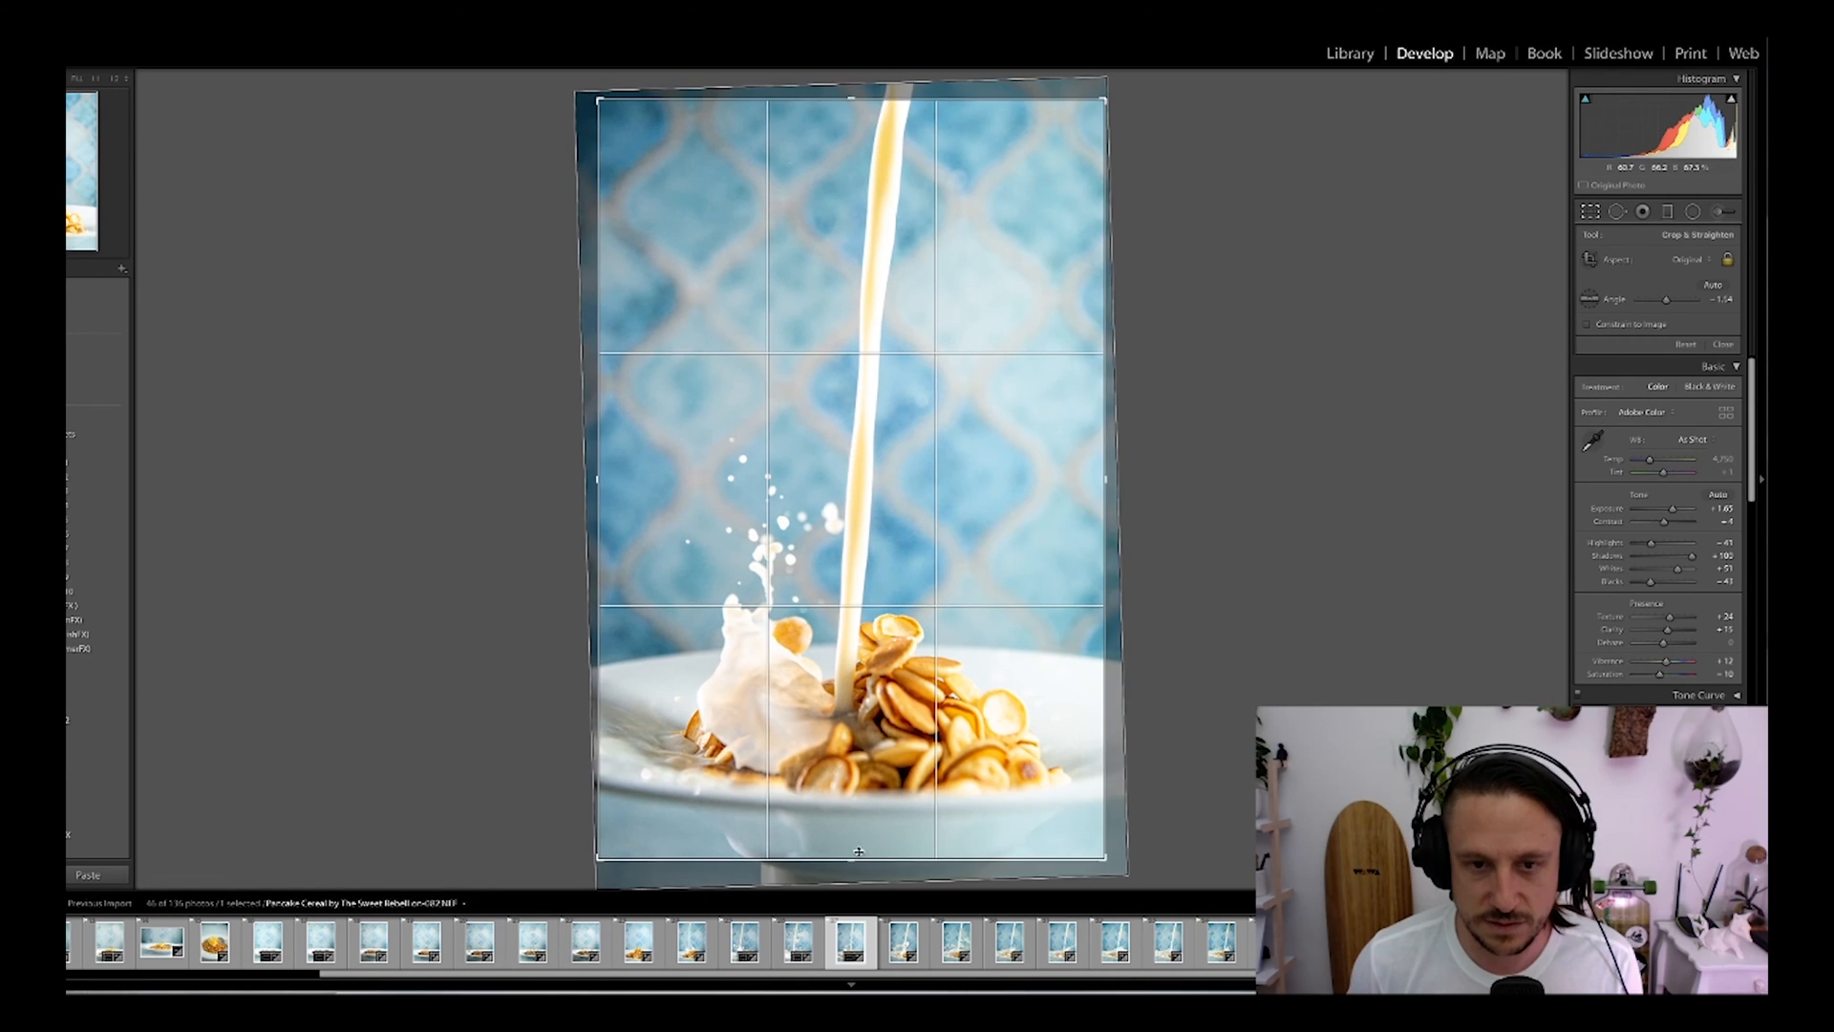
pyautogui.press('r')
# Step: On the photo after the low-splash shot, trim the bowl's foot out of the crop and straighten it to about -0.58°
pyautogui.click(748, 953)
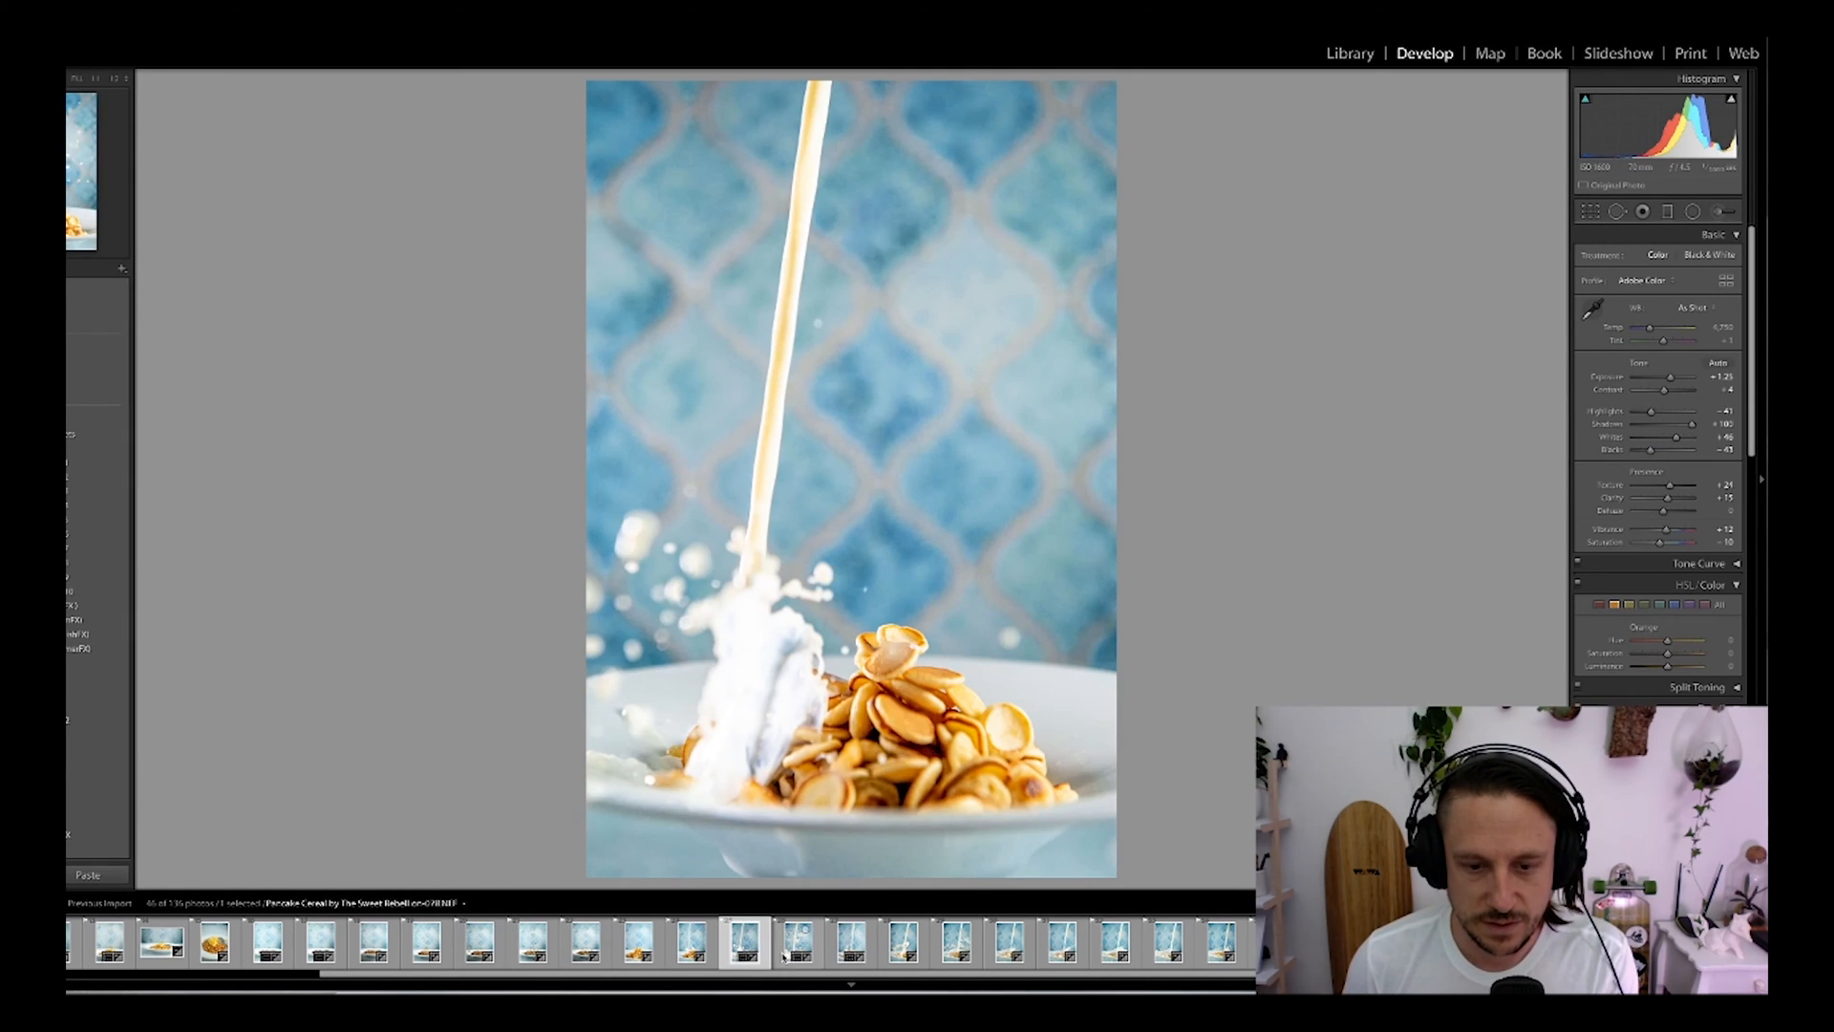
pyautogui.click(784, 957)
pyautogui.click(922, 946)
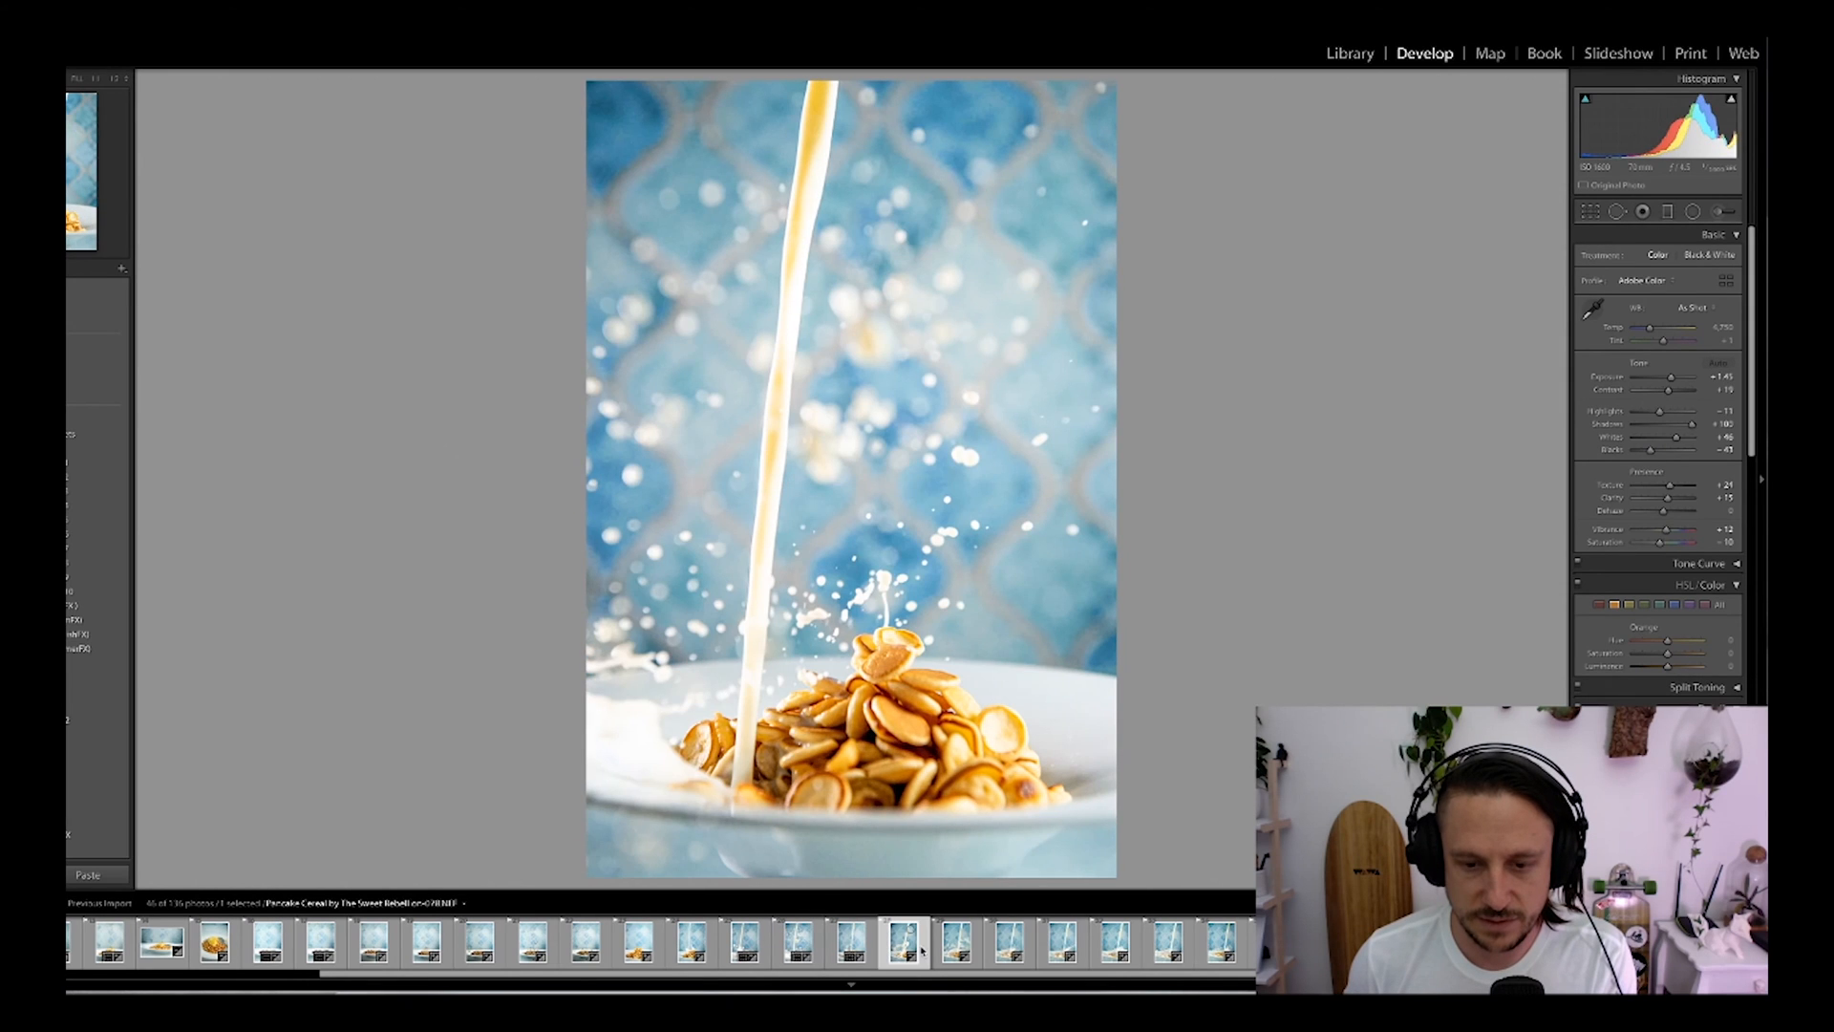
pyautogui.press('r')
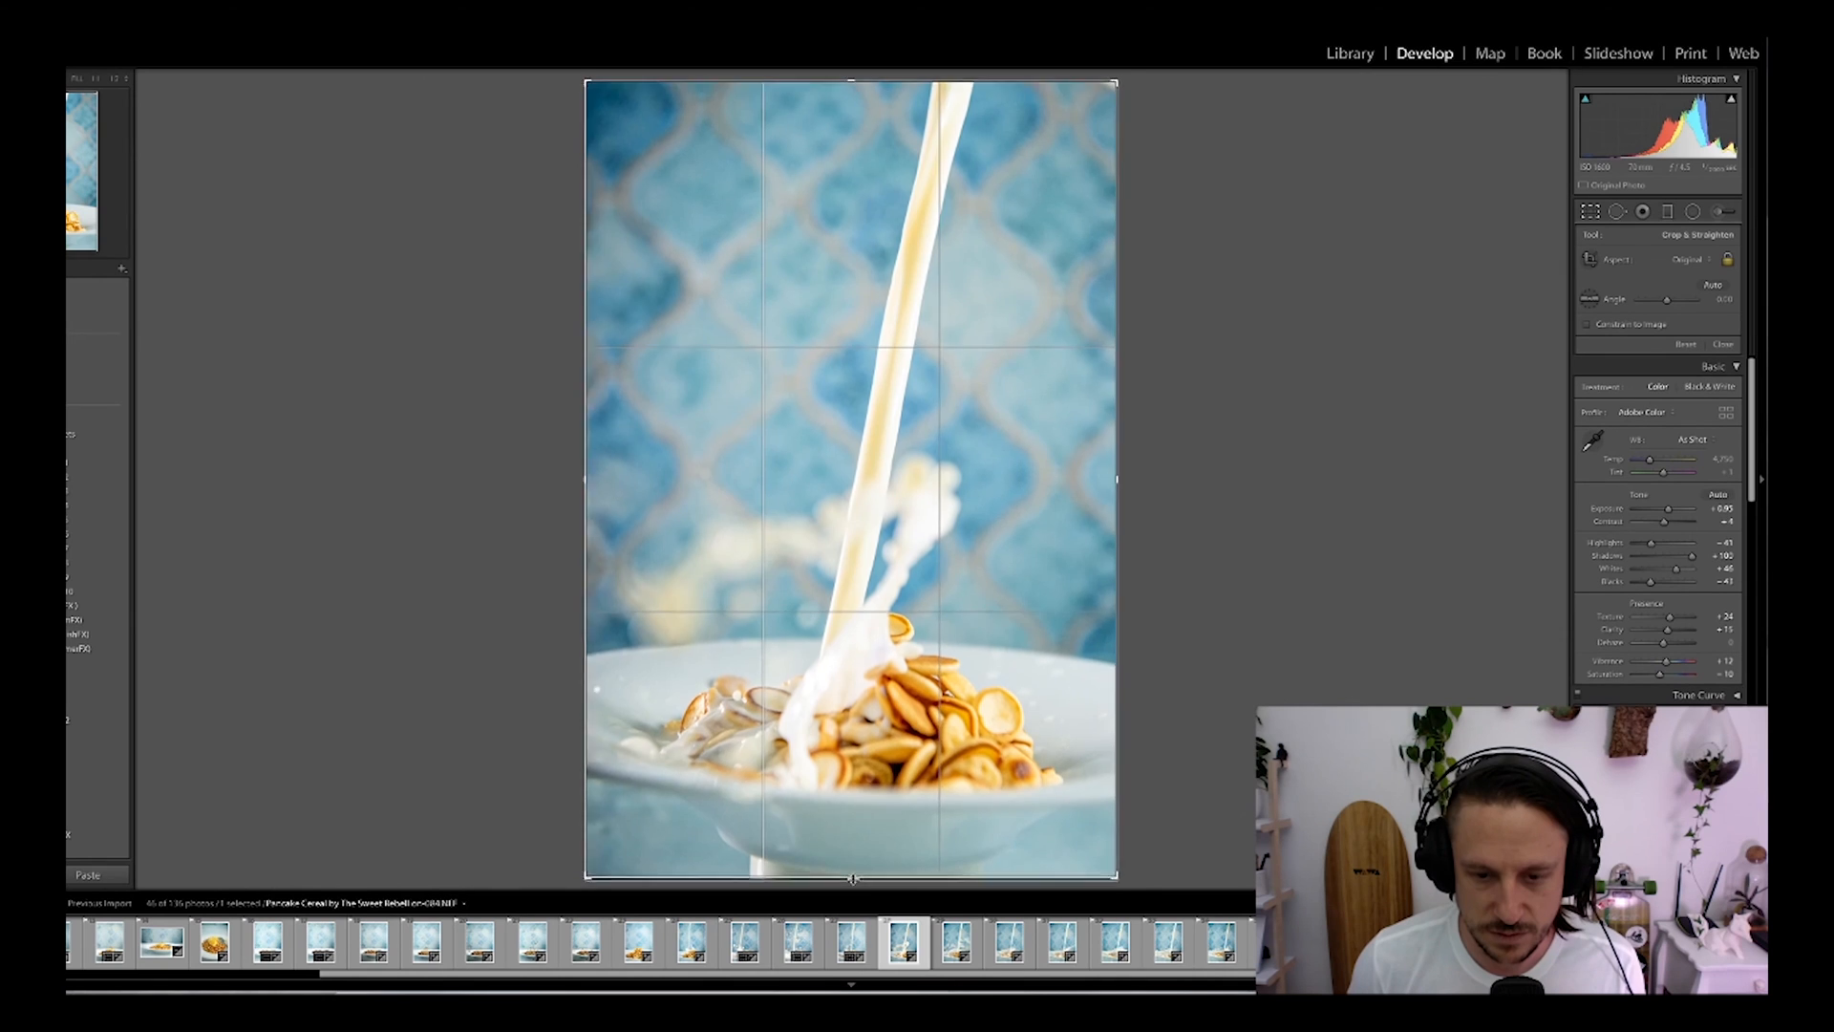
pyautogui.moveTo(853, 877); pyautogui.dragTo(851, 865)
pyautogui.moveTo(1171, 745); pyautogui.dragTo(1158, 784)
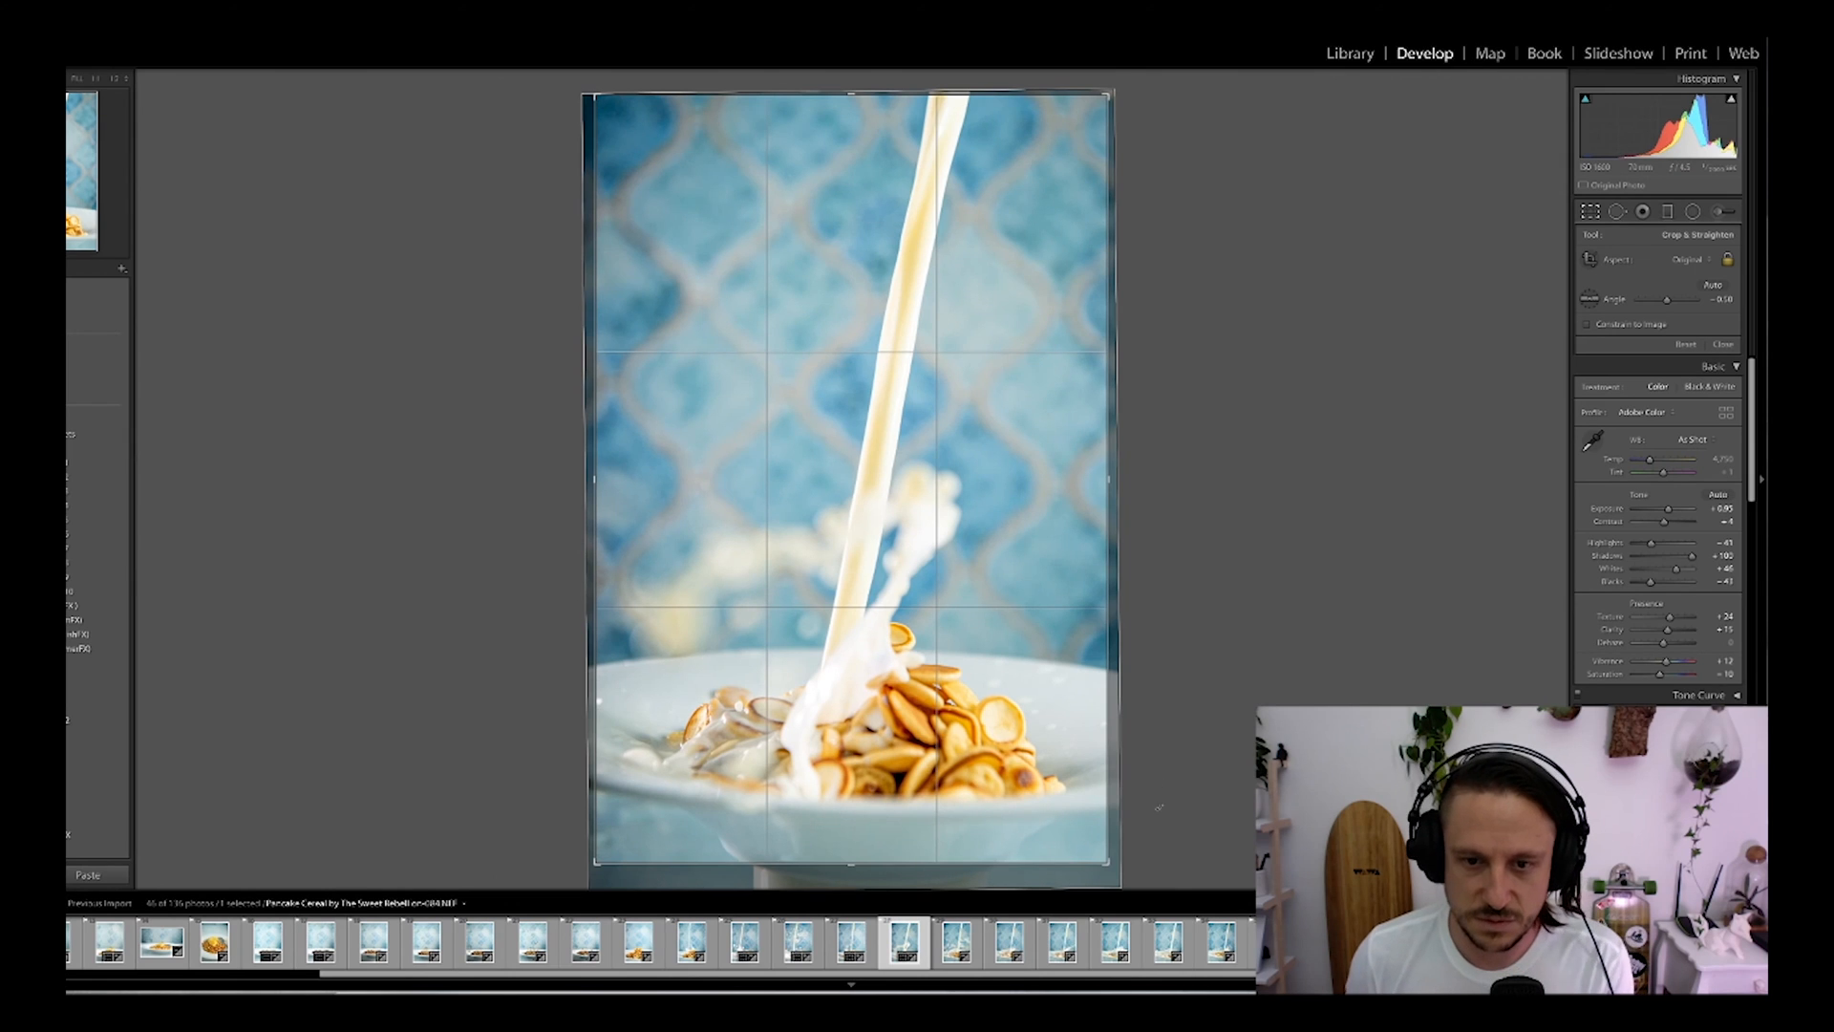
pyautogui.press('Return')
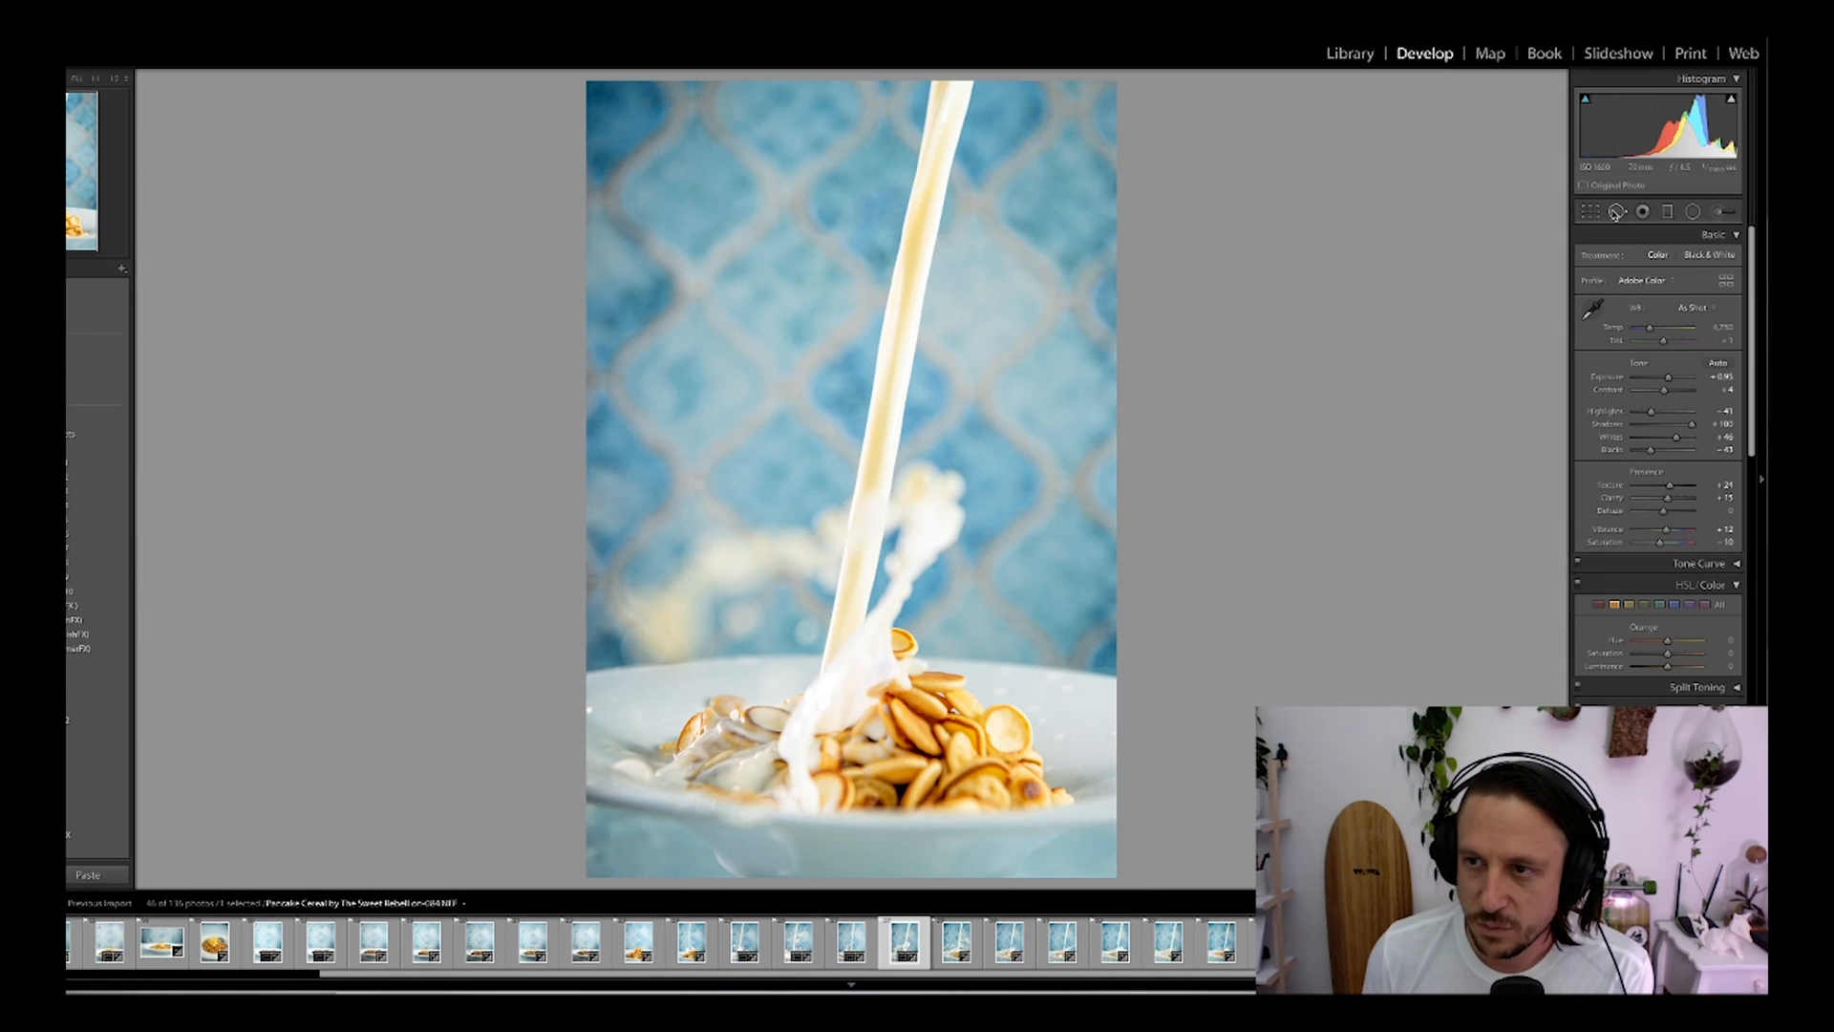
# Step: Heal the small spot at the left edge of the bowl's rim with spot removal
pyautogui.click(1617, 212)
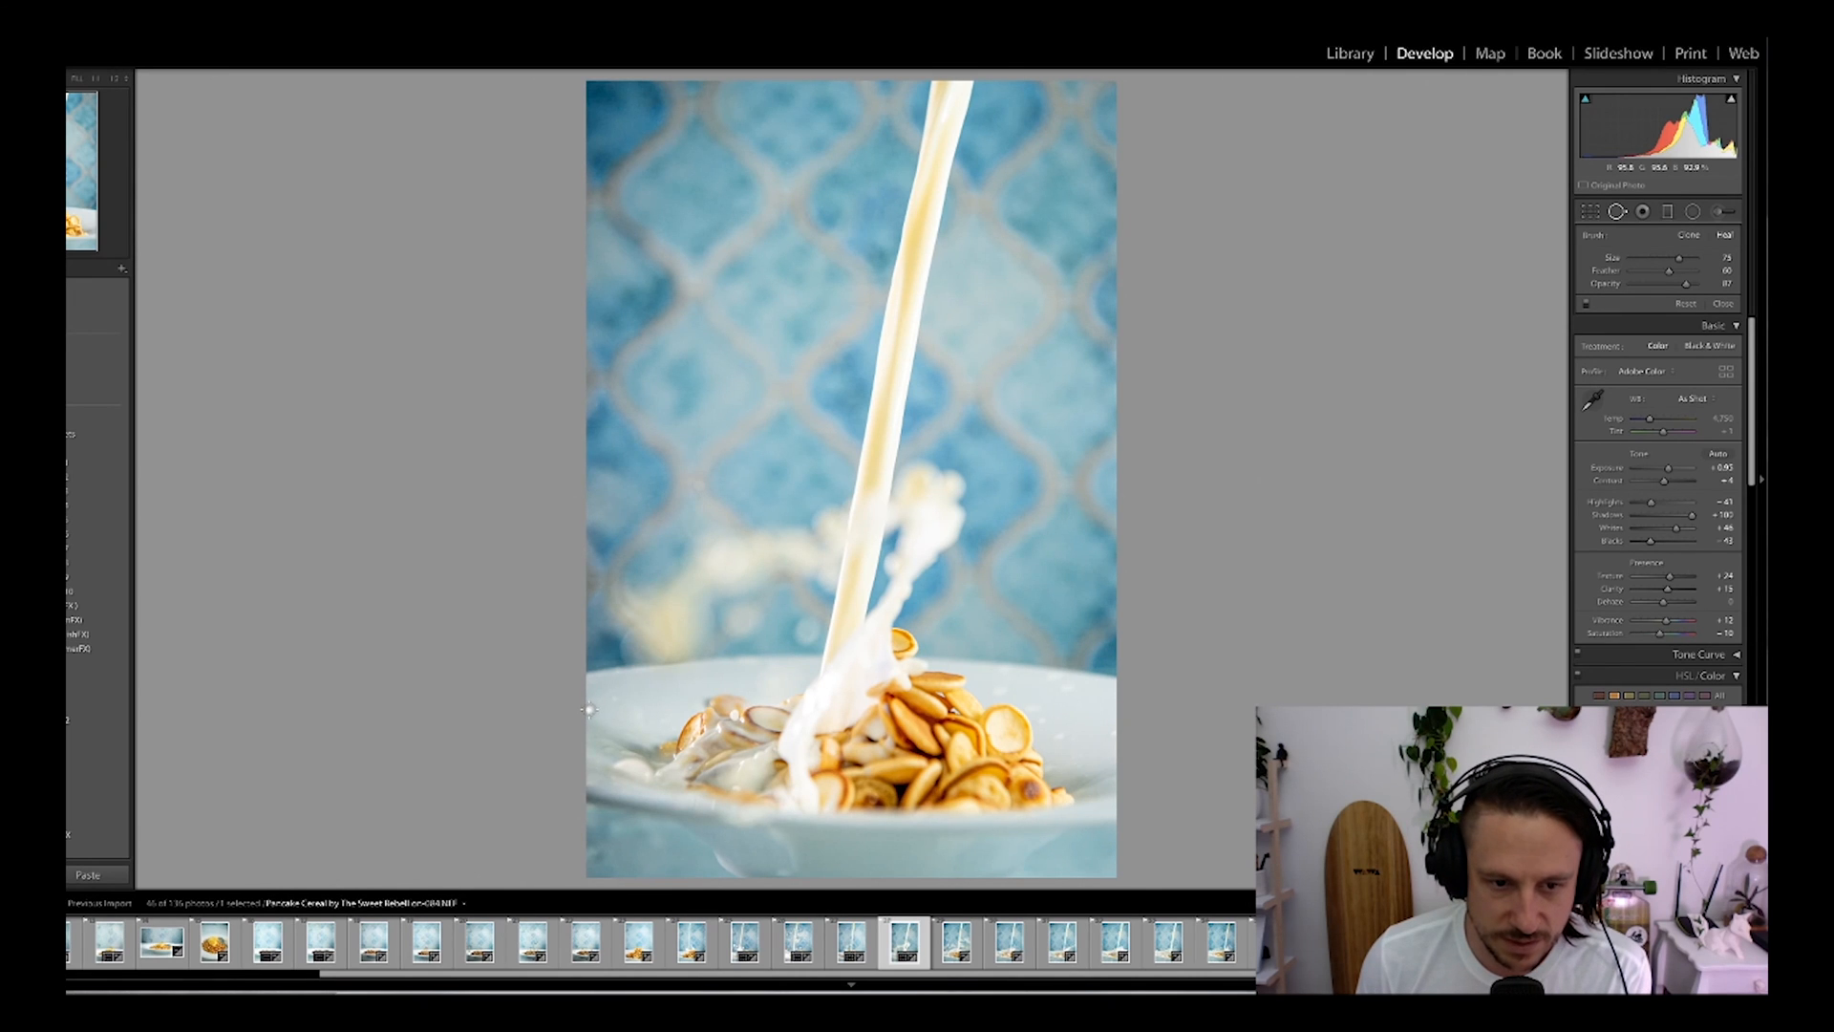
pyautogui.click(589, 710)
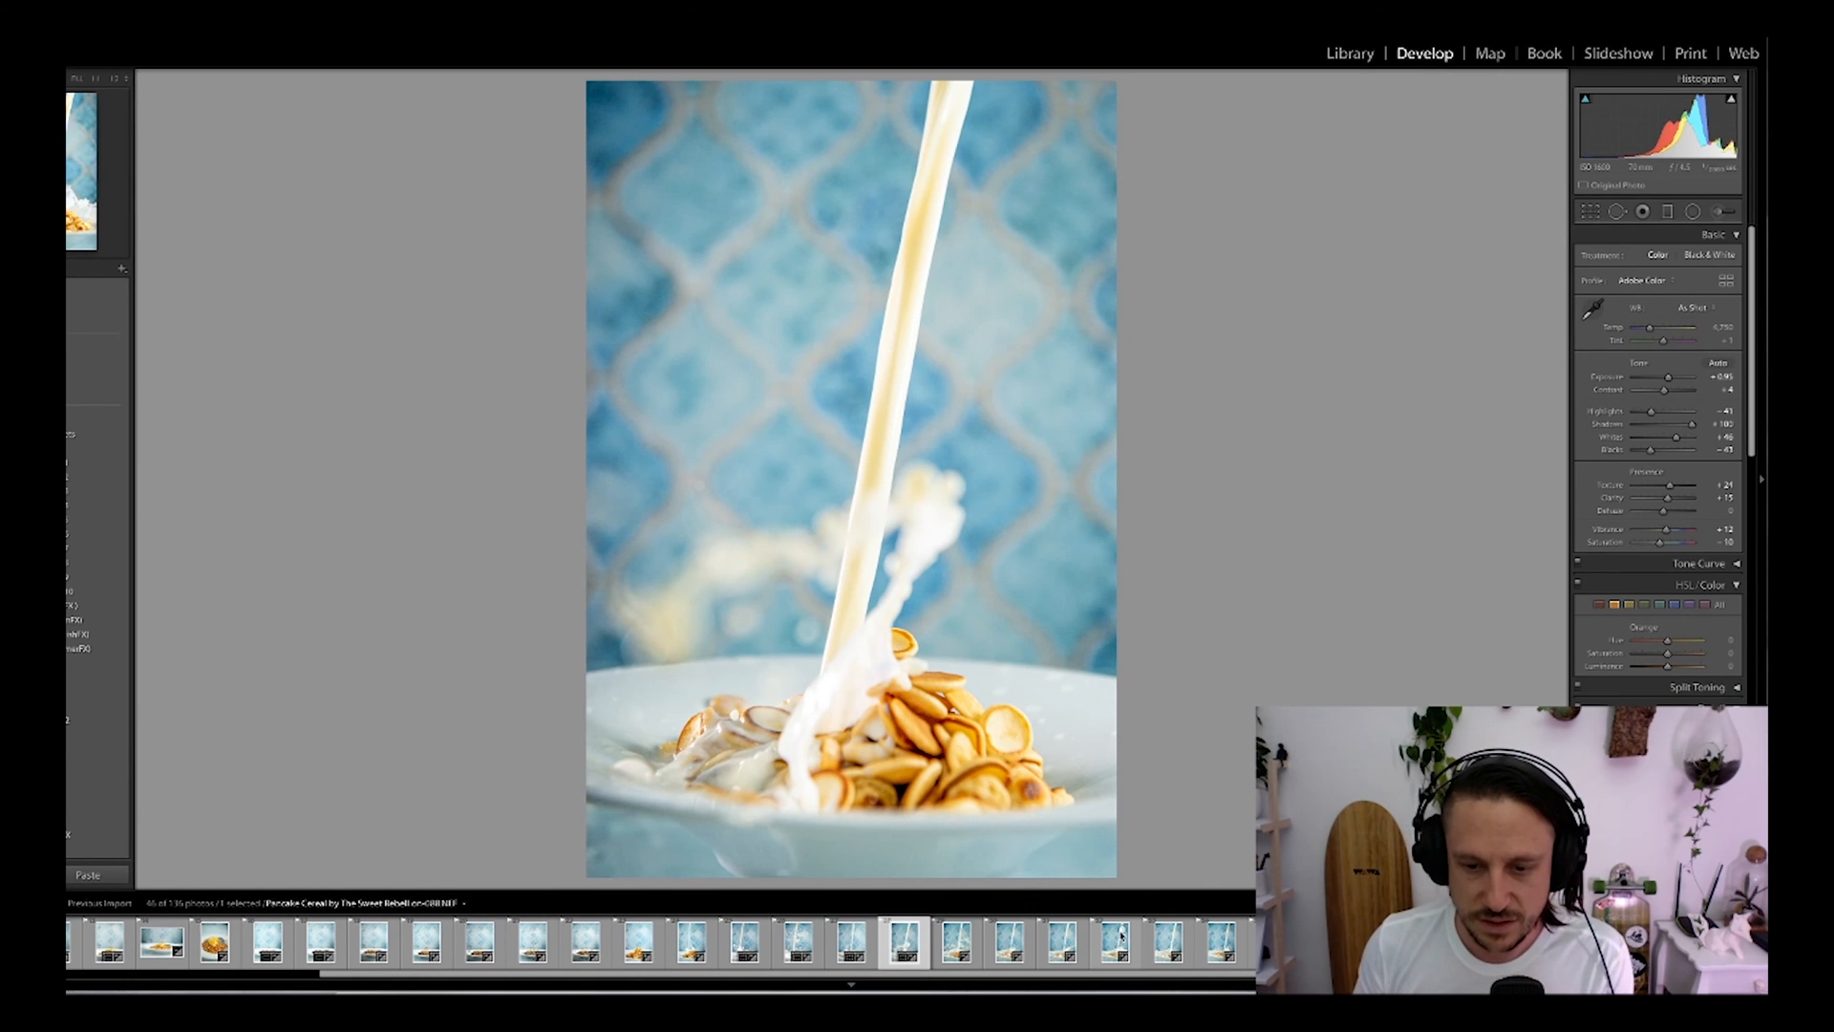
# Step: On the photo with blurred droplets behind the pour, straighten and tighten the crop, then set exposure to about +1.15 and whites to about +56
pyautogui.press('Right')
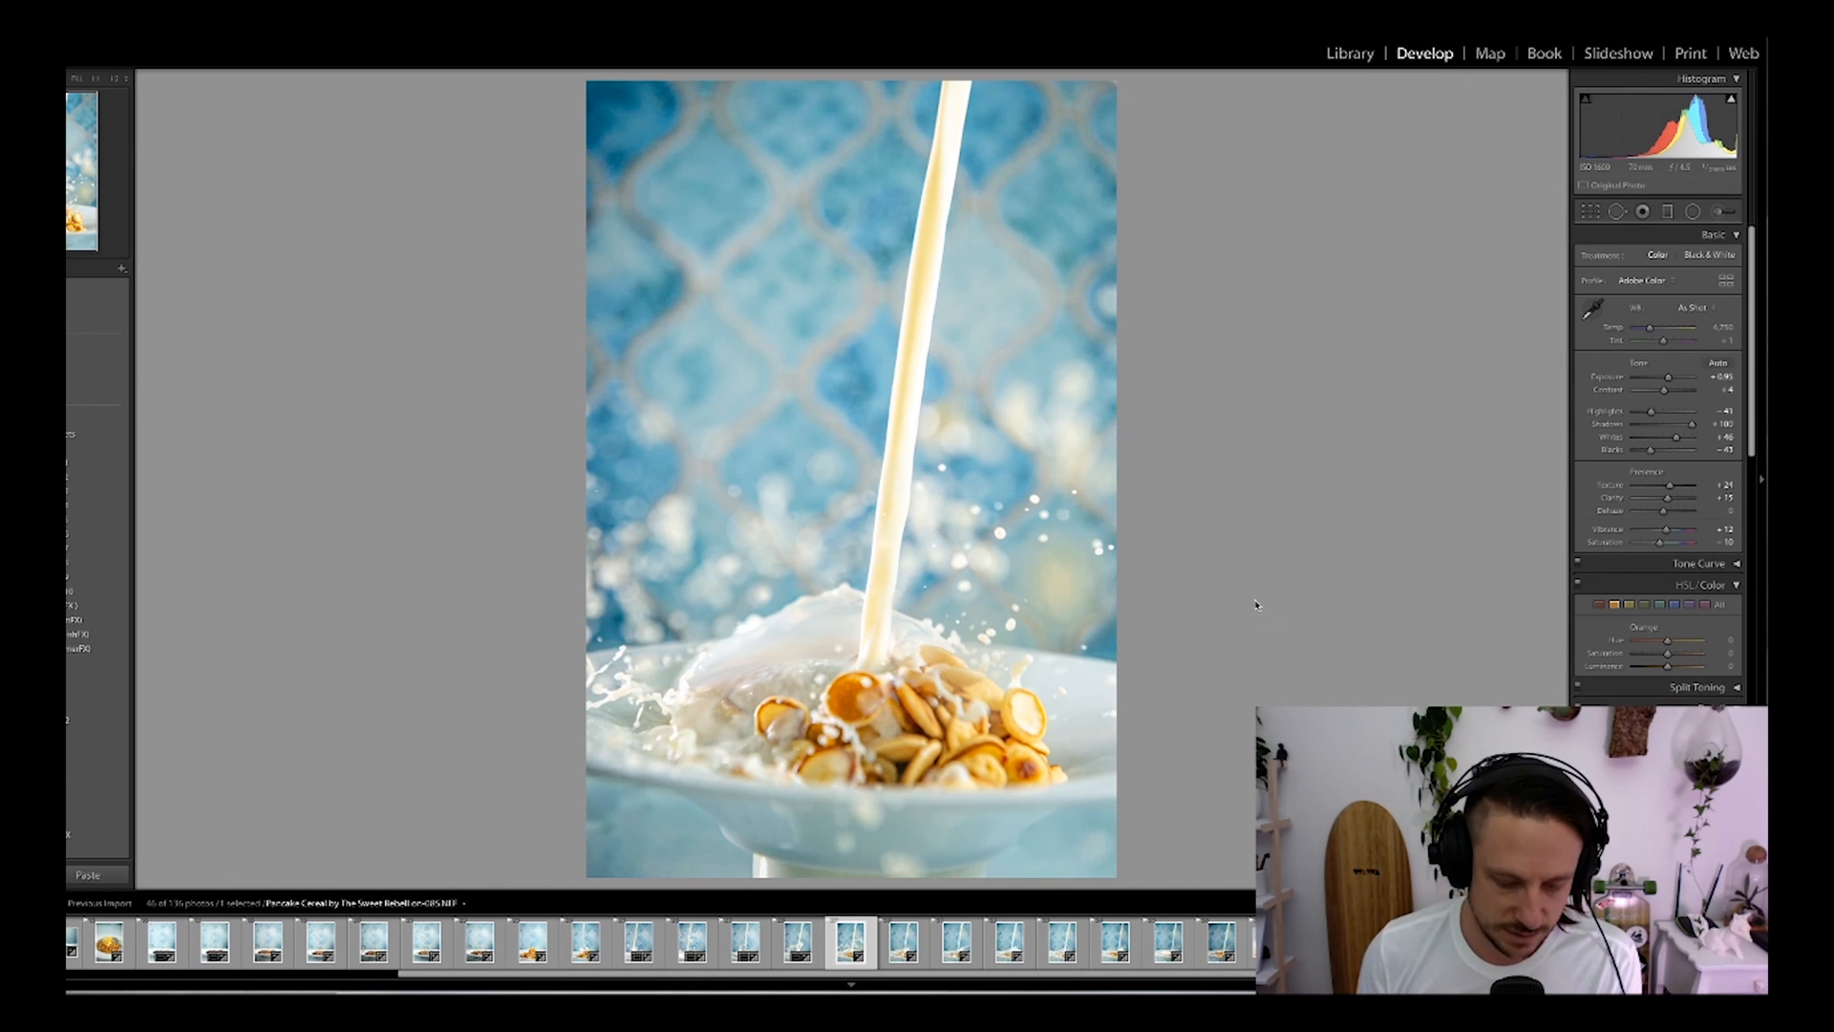
pyautogui.press('r')
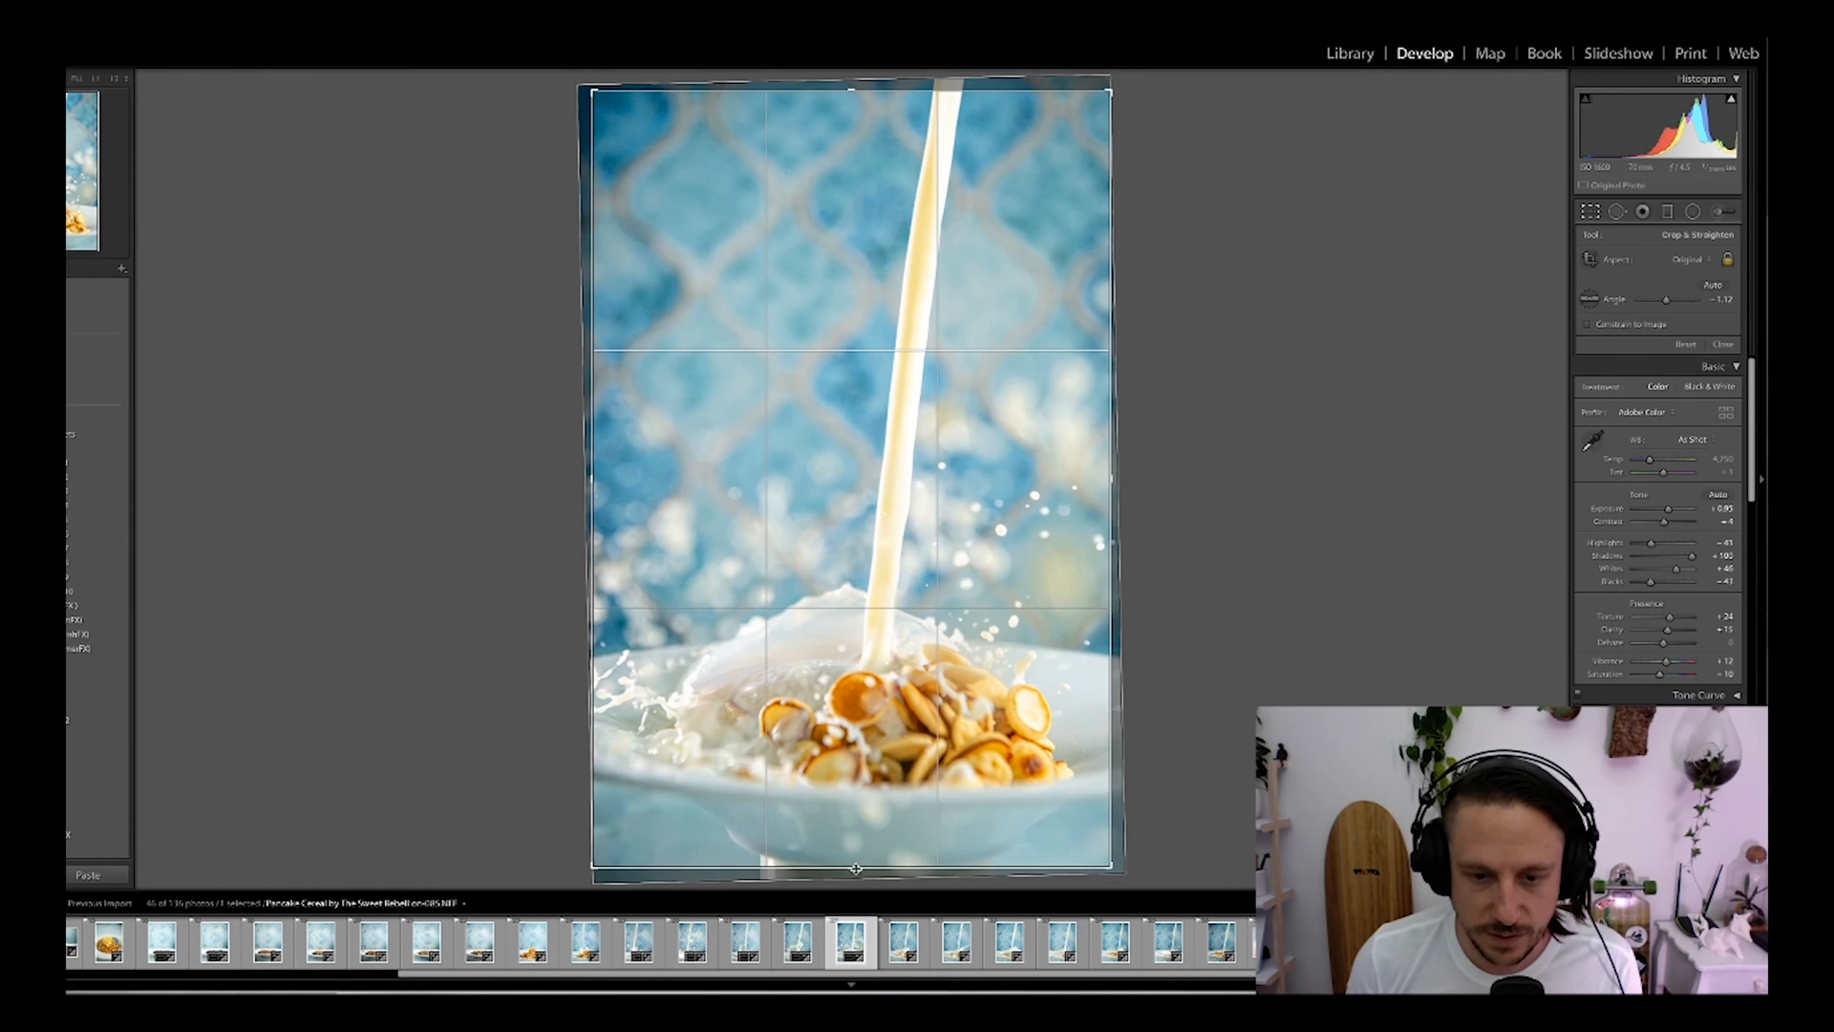
pyautogui.moveTo(853, 869); pyautogui.dragTo(853, 863)
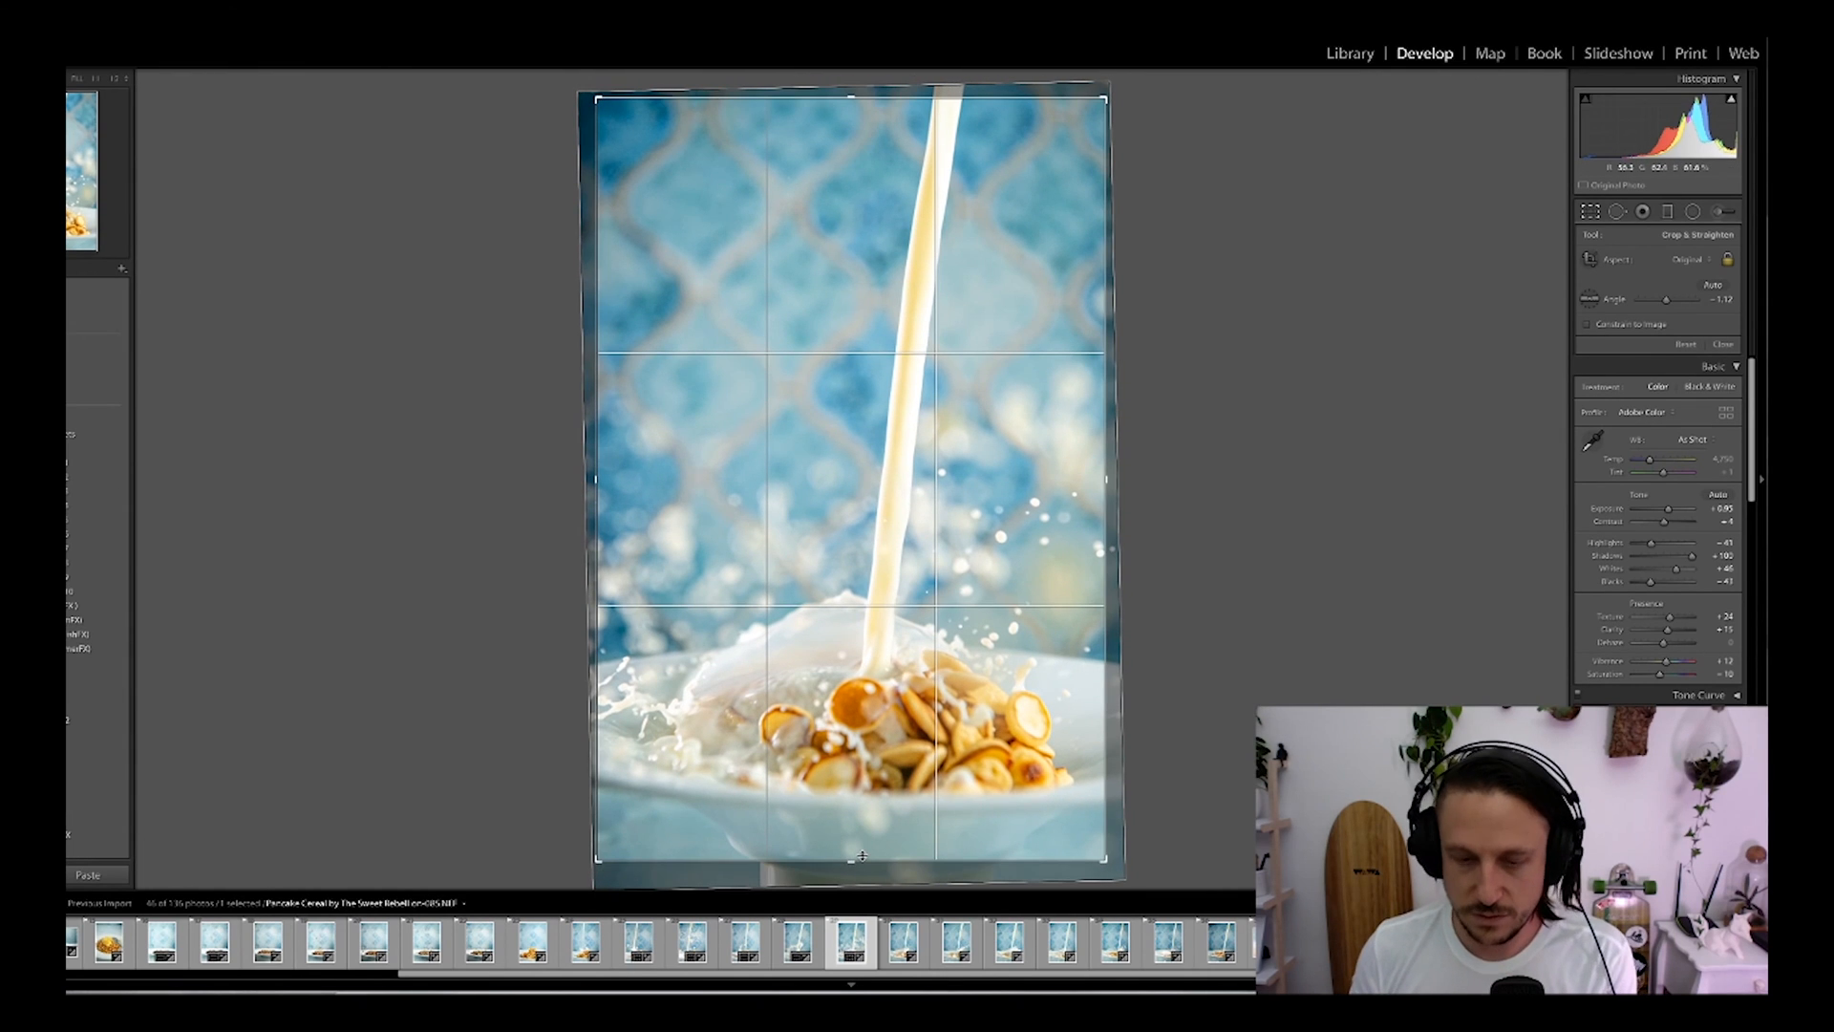
pyautogui.press('Return')
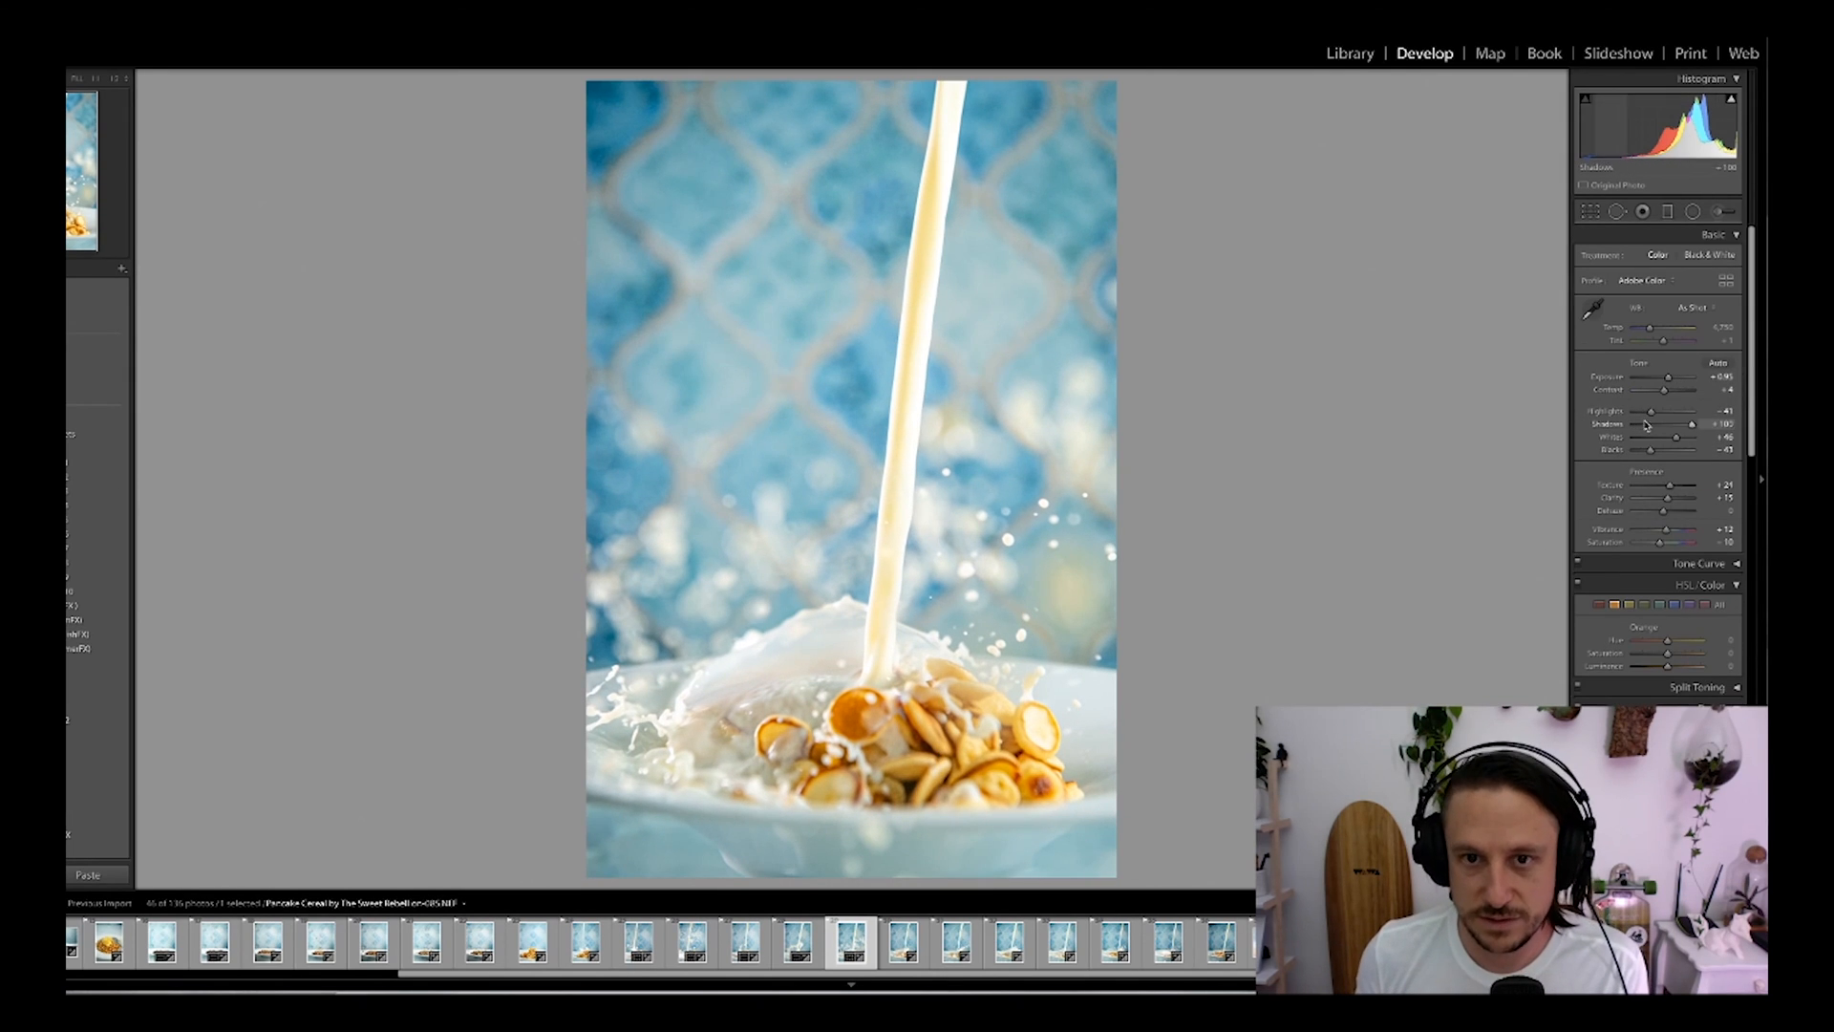
pyautogui.moveTo(1667, 378); pyautogui.dragTo(1677, 443)
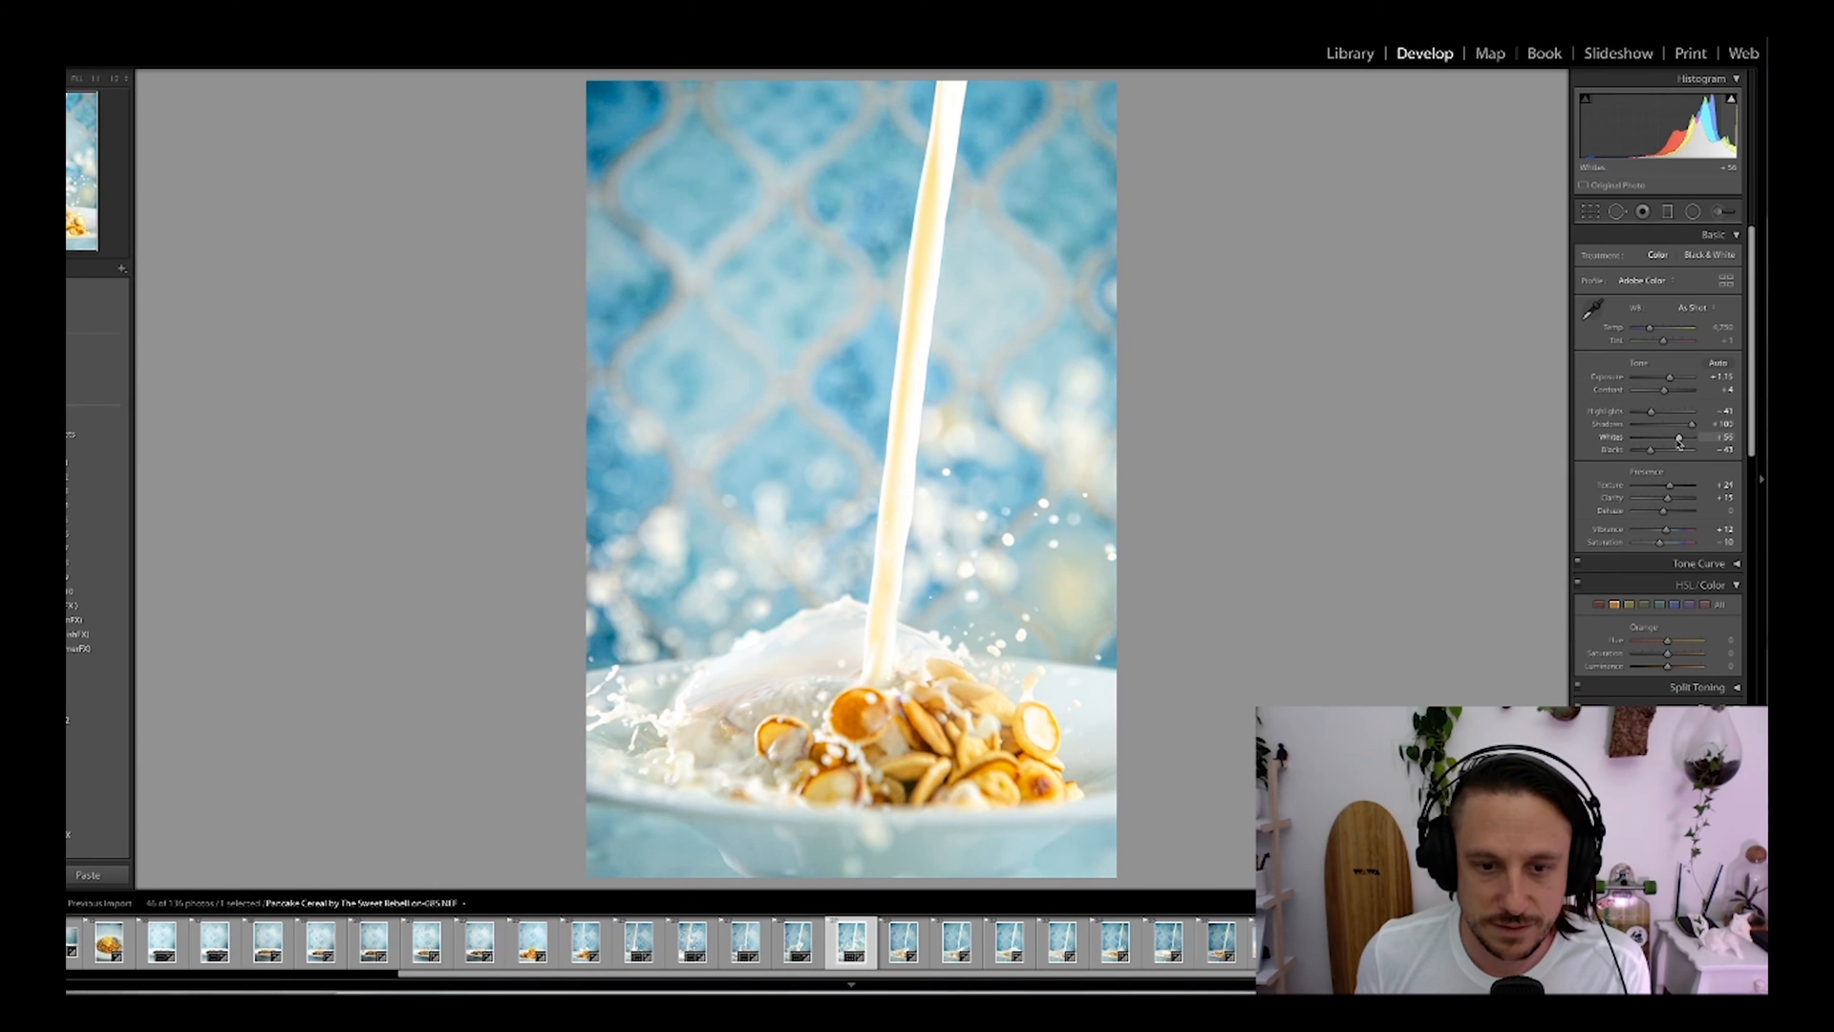
# Step: On the following photo with the wave-shaped splash, level the bowl and crop tighter to remove its foot
pyautogui.press('Right')
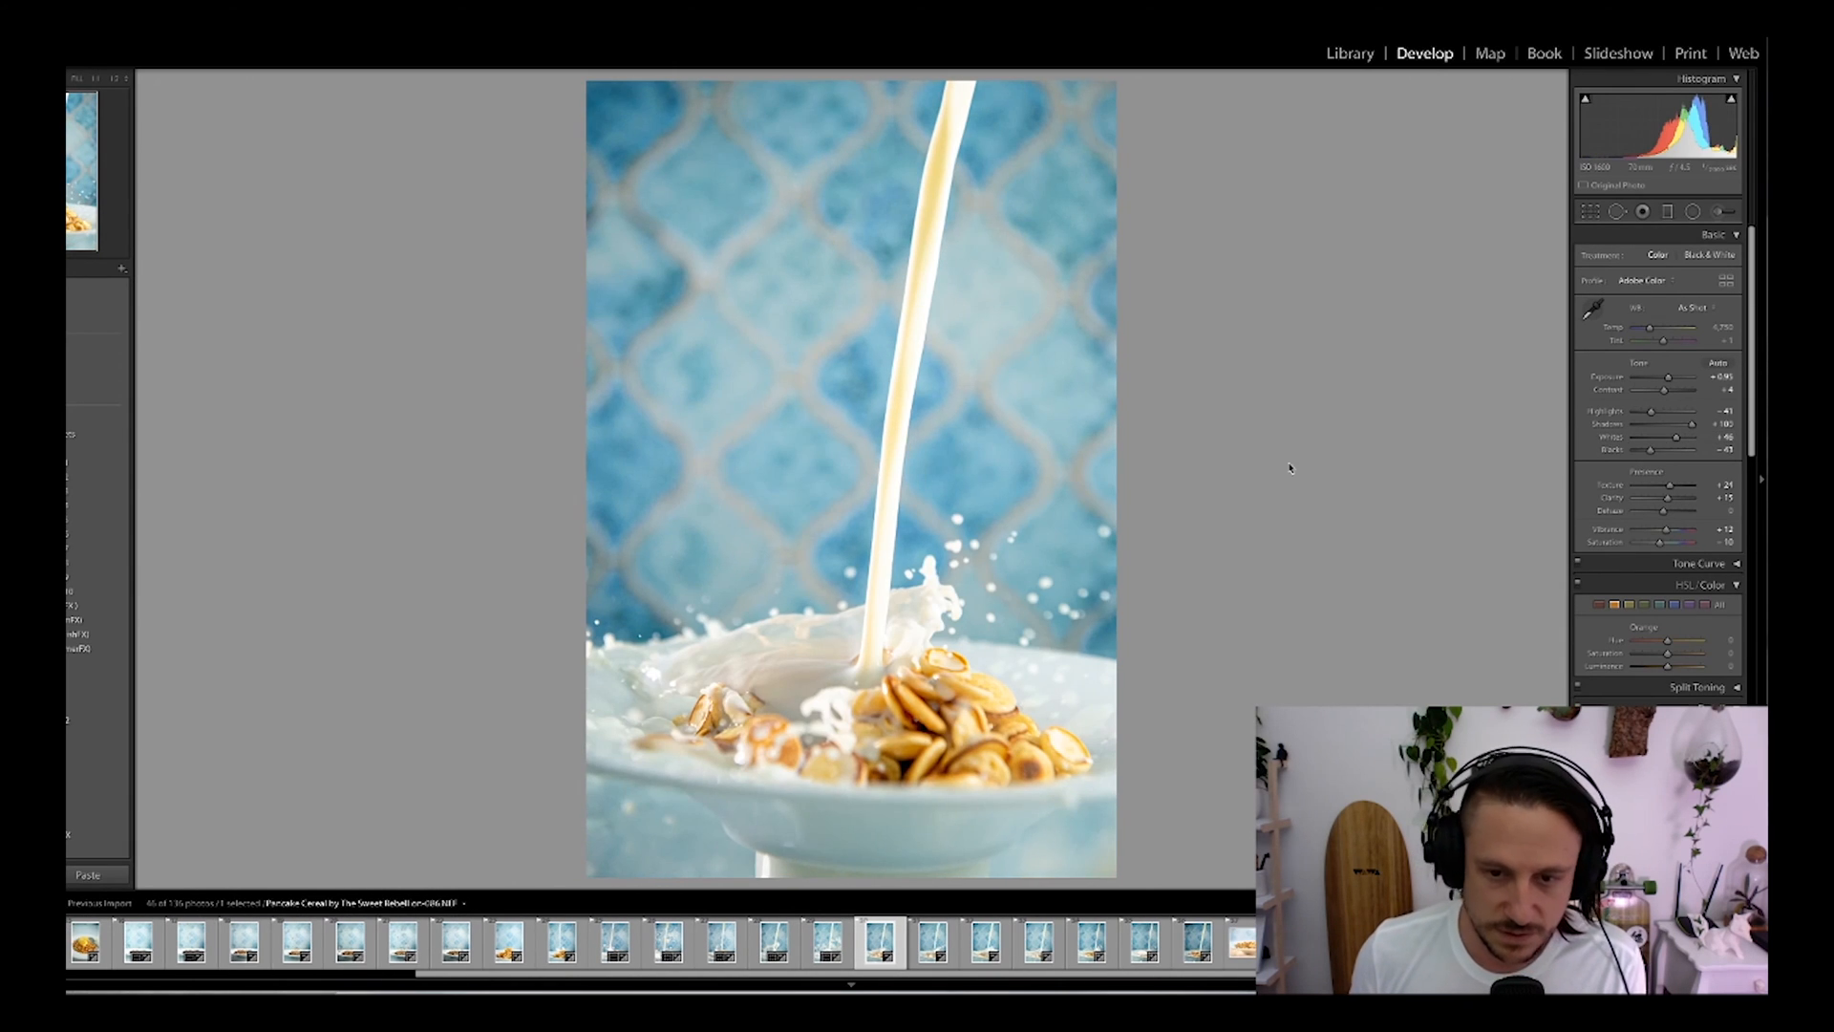
pyautogui.press('r')
pyautogui.moveTo(1169, 497); pyautogui.dragTo(1168, 489)
pyautogui.moveTo(854, 847); pyautogui.dragTo(851, 860)
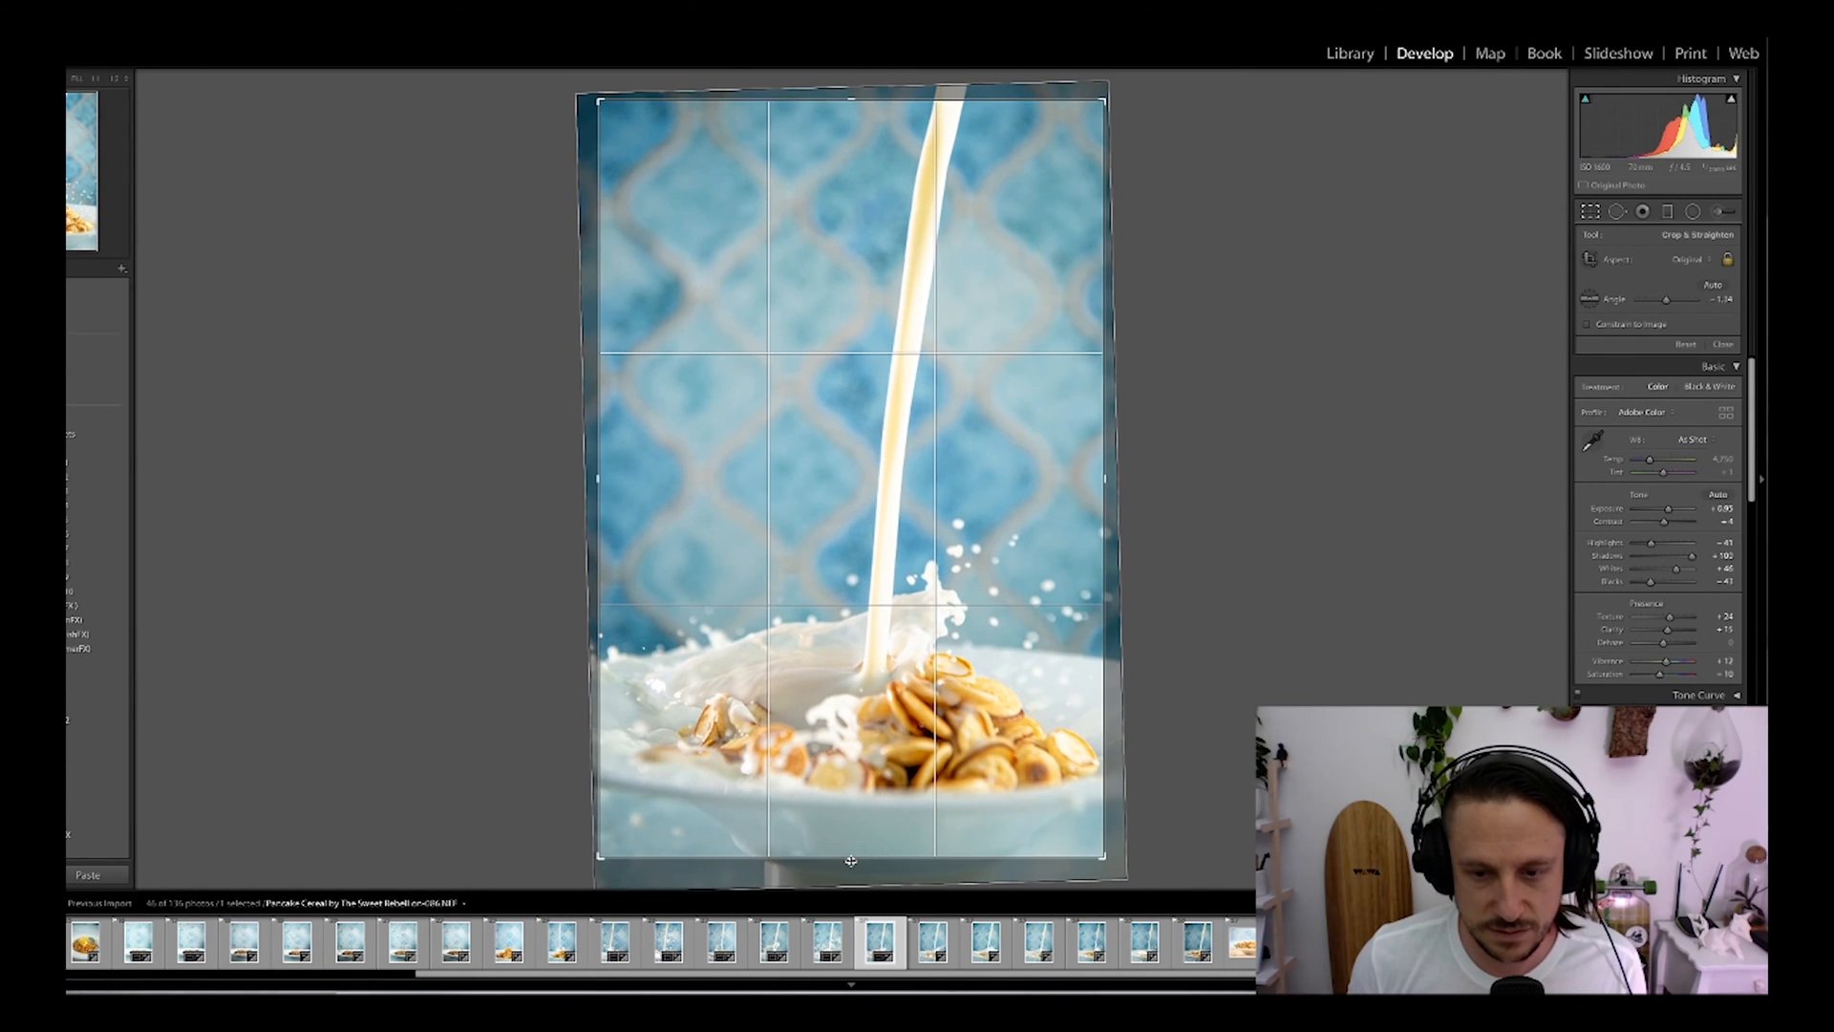
pyautogui.moveTo(1240, 577); pyautogui.dragTo(1238, 591)
pyautogui.press('Return')
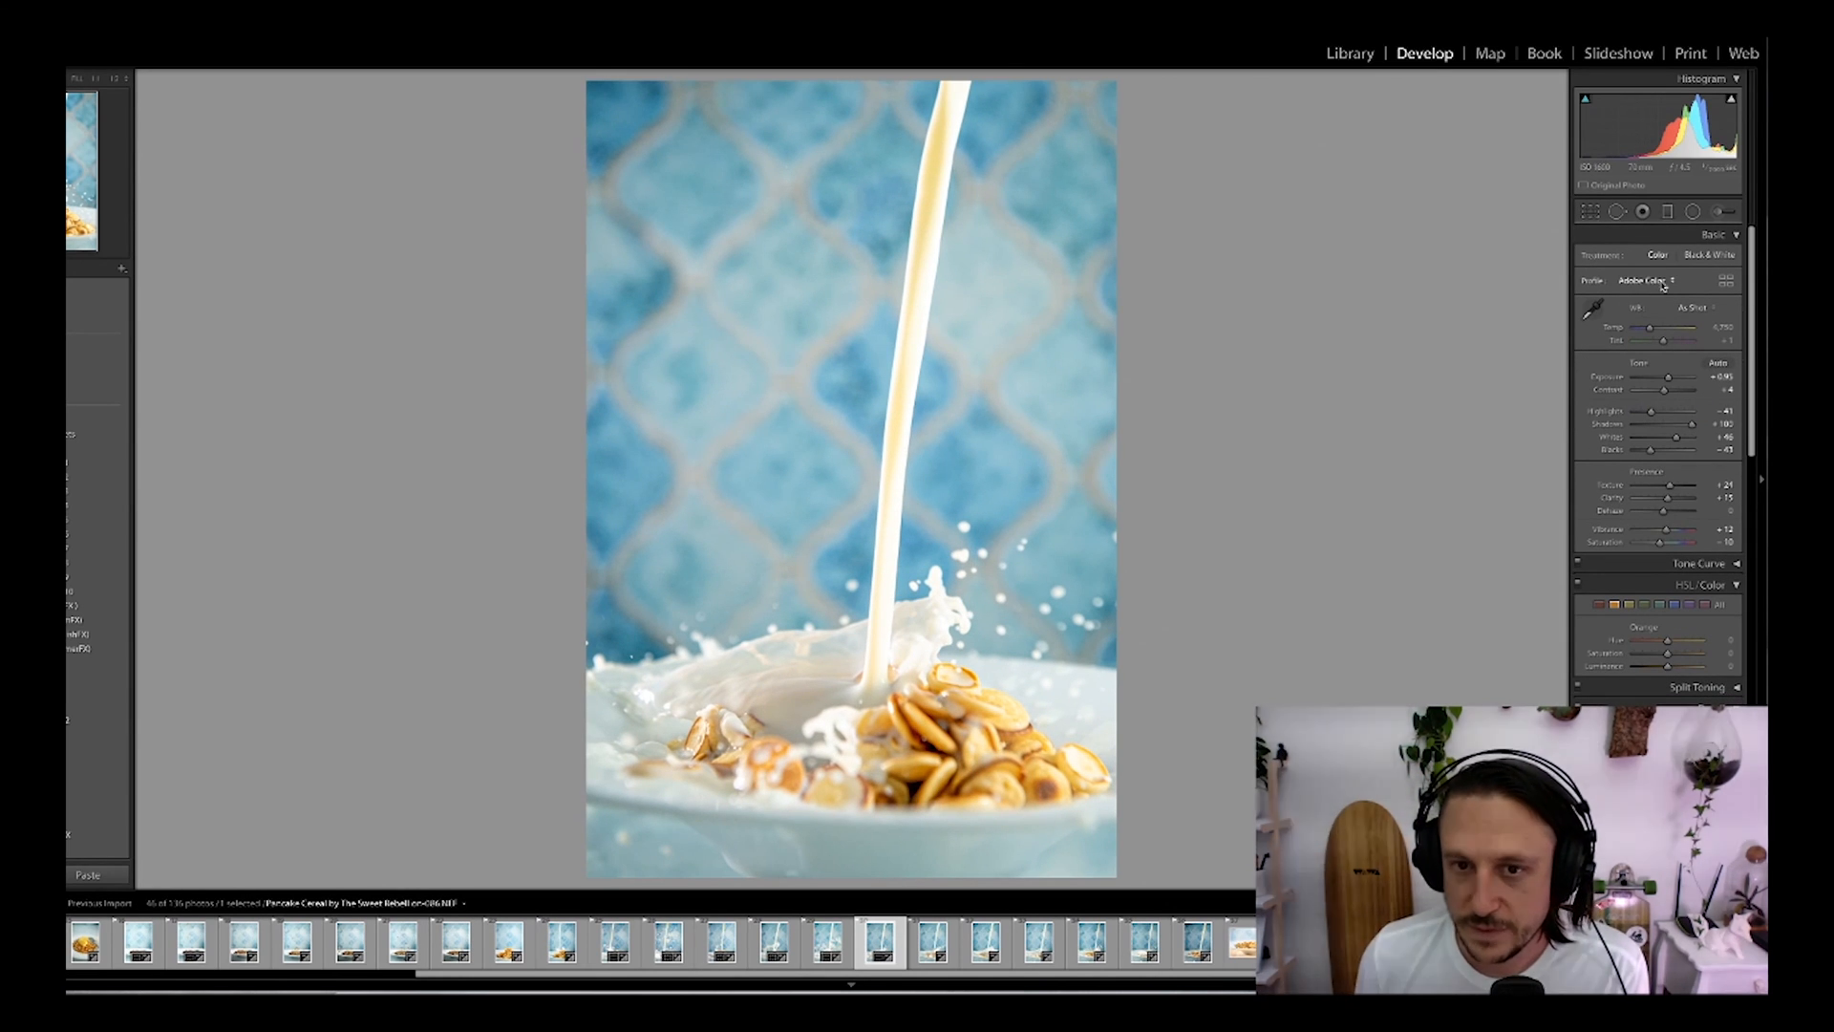
# Step: Raise this photo's exposure to about +1.15 and fine-tune its highlights and texture
pyautogui.moveTo(1663, 380); pyautogui.dragTo(1671, 383)
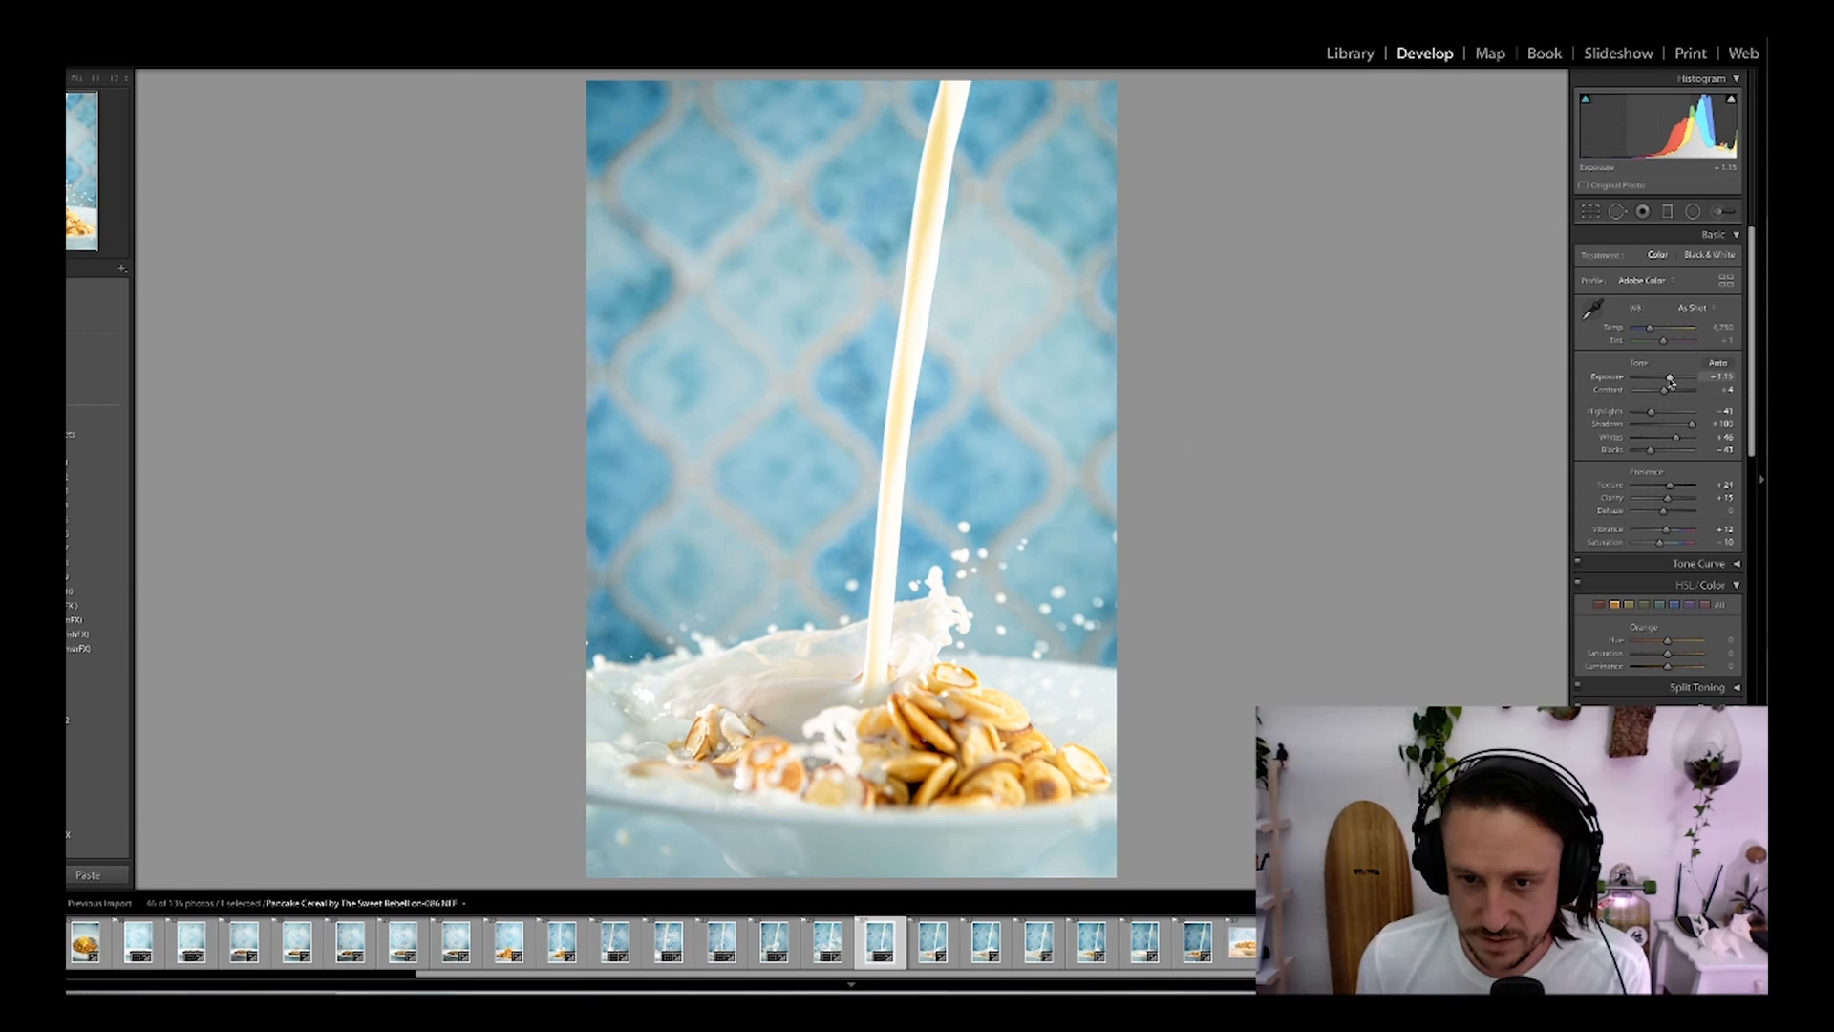
pyautogui.moveTo(1651, 414)
pyautogui.mouseDown()
pyautogui.moveTo(1678, 438)
pyautogui.moveTo(1667, 392)
pyautogui.mouseUp()
pyautogui.moveTo(1669, 485); pyautogui.dragTo(1672, 485)
# Step: On the photo with the diagonal splash, tighten the crop at about -0.65° and reposition it, then set exposure to about +1.05 and whites to about +56
pyautogui.press('Right')
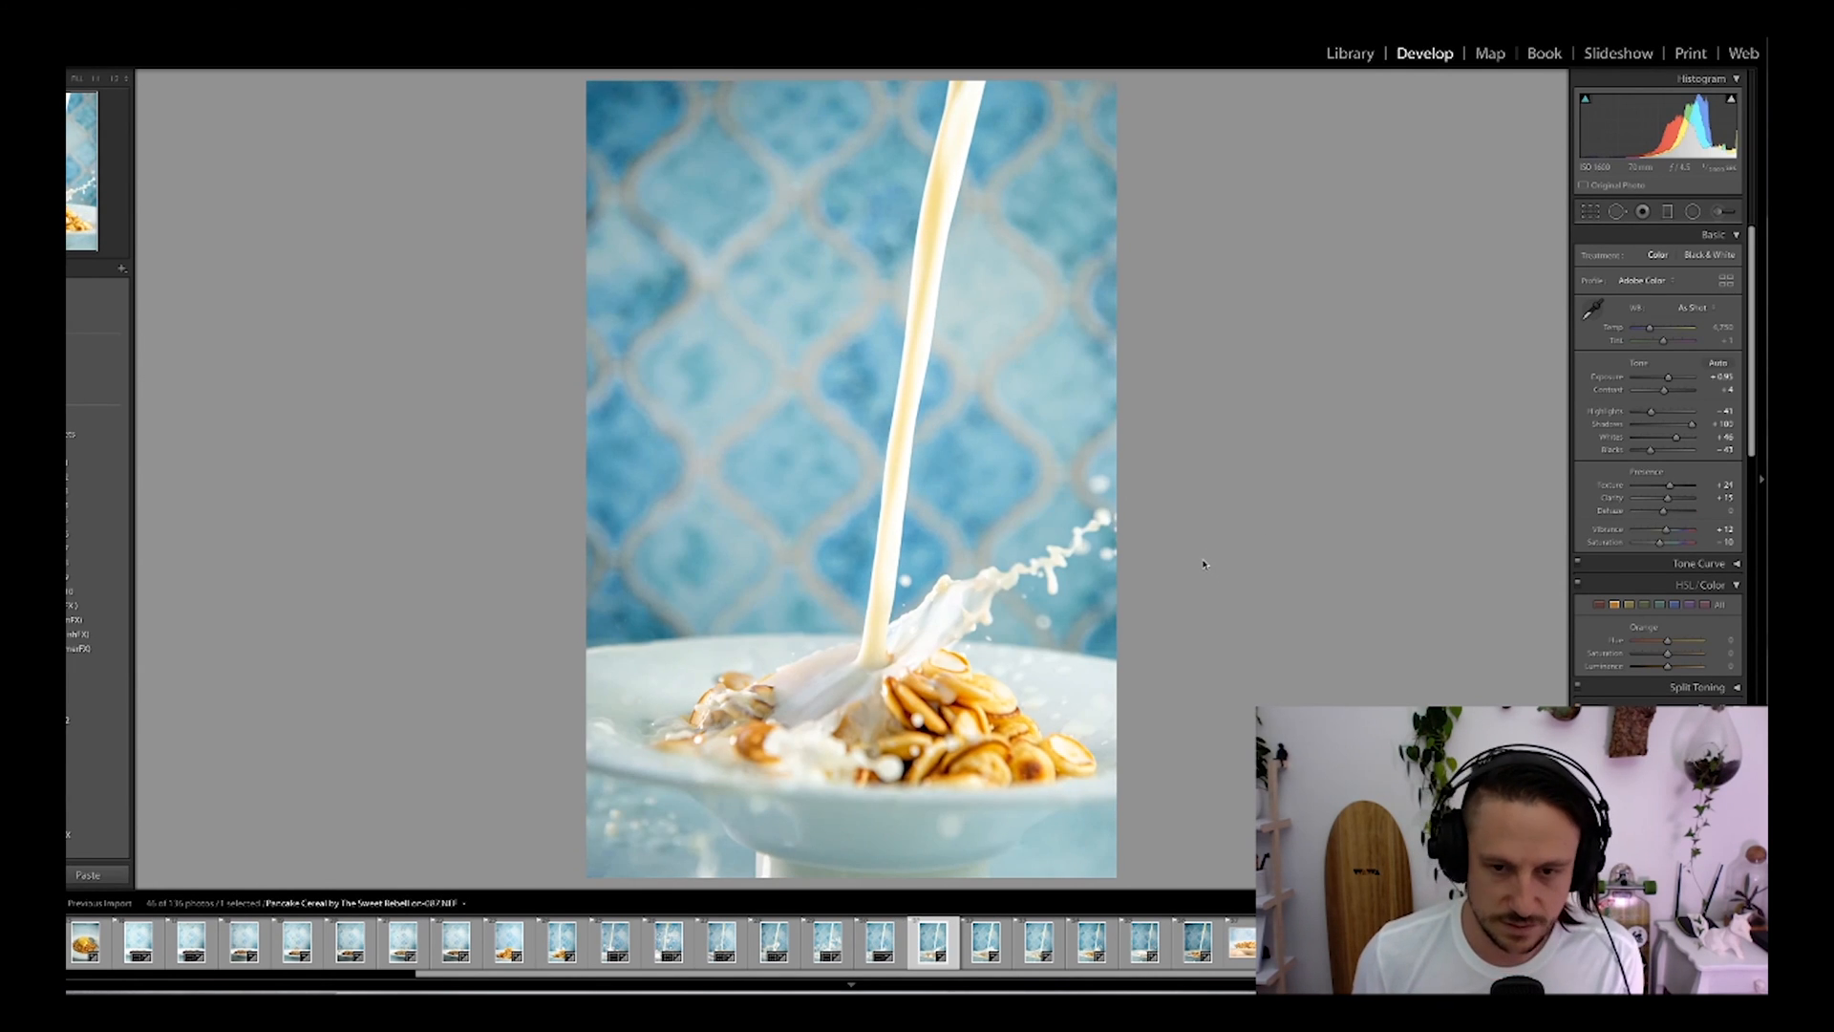
pyautogui.press('r')
pyautogui.moveTo(1183, 586); pyautogui.dragTo(1186, 574)
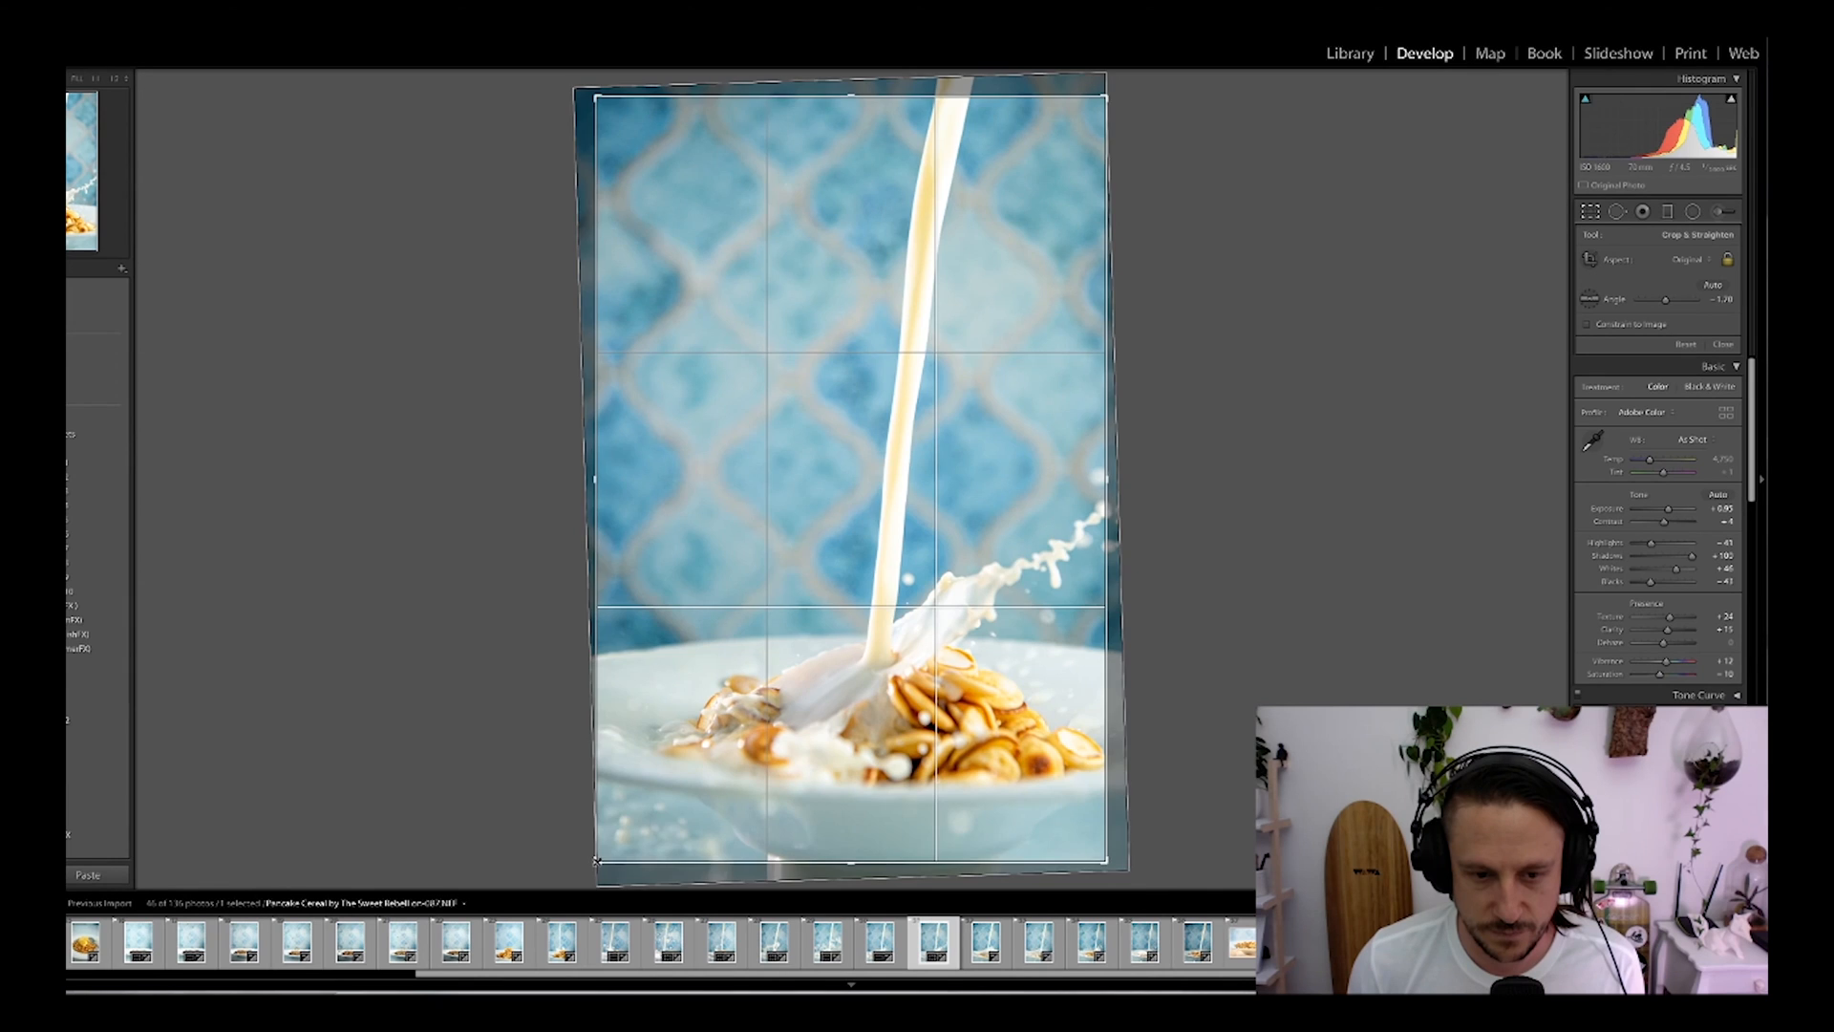
pyautogui.moveTo(596, 861); pyautogui.dragTo(608, 845)
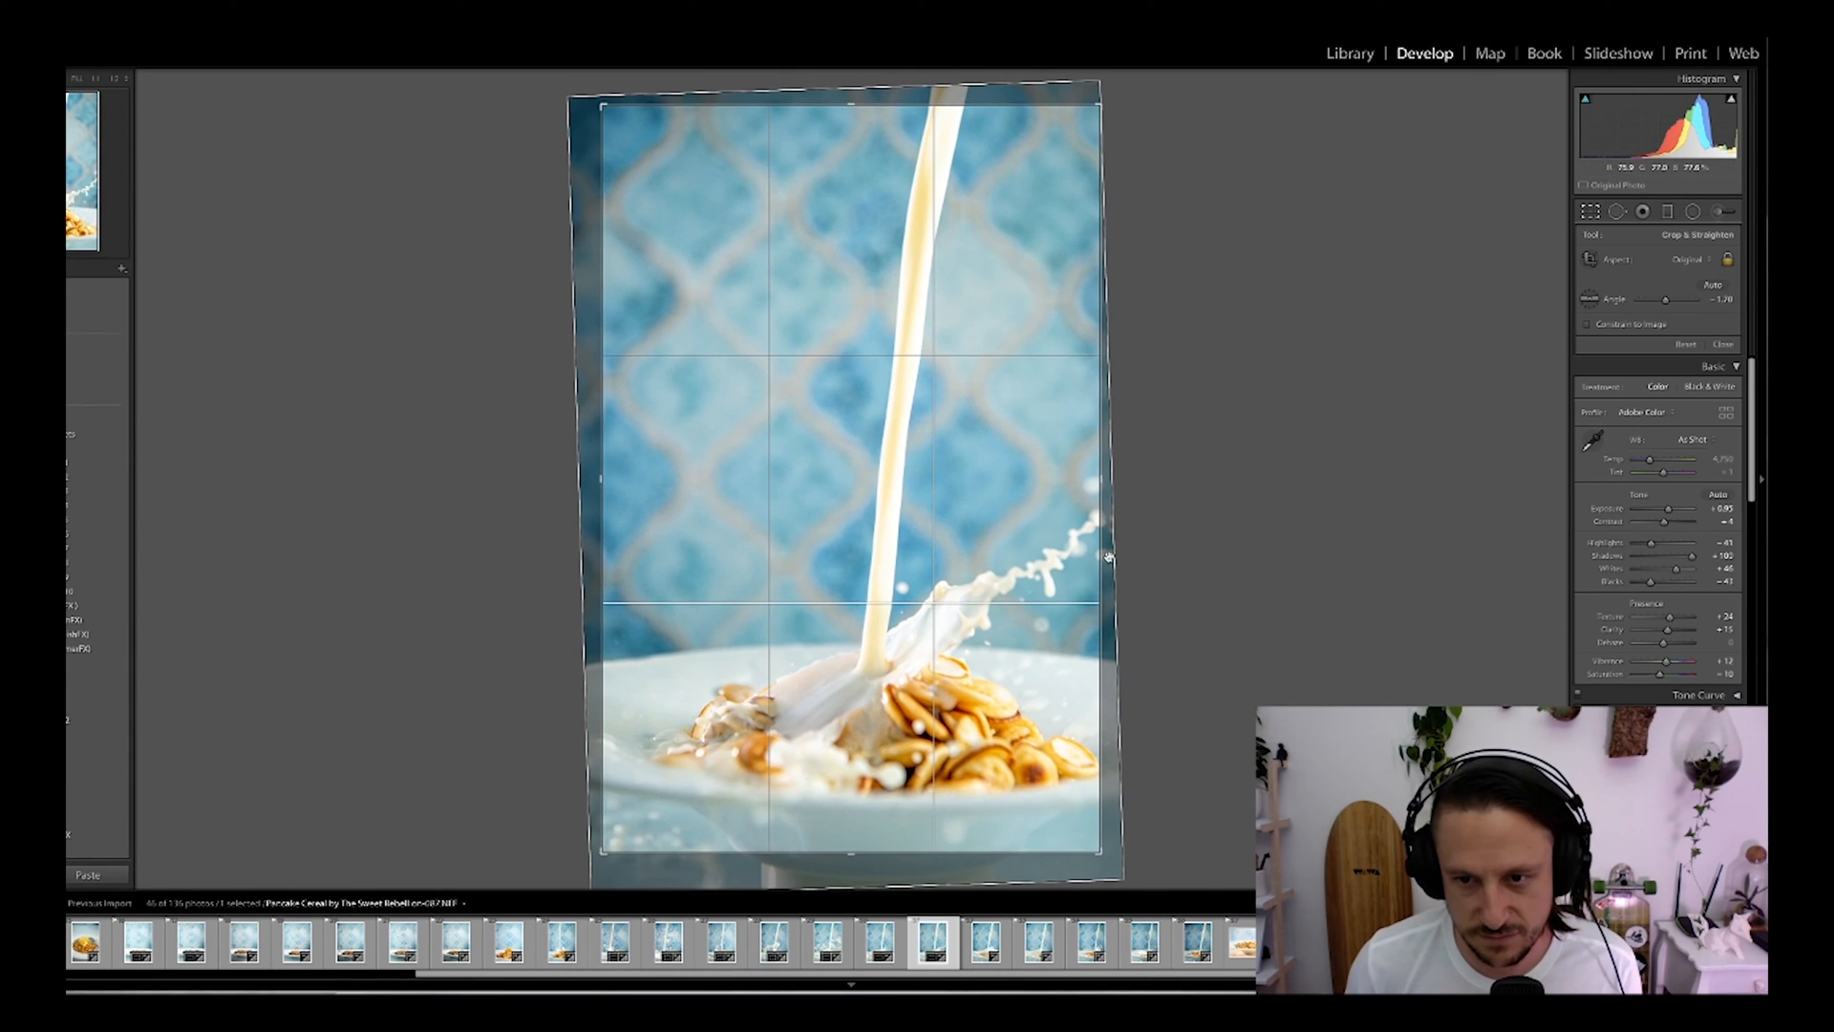
pyautogui.moveTo(1204, 637); pyautogui.dragTo(1199, 641)
pyautogui.moveTo(537, 546); pyautogui.dragTo(534, 551)
pyautogui.moveTo(736, 526); pyautogui.dragTo(715, 527)
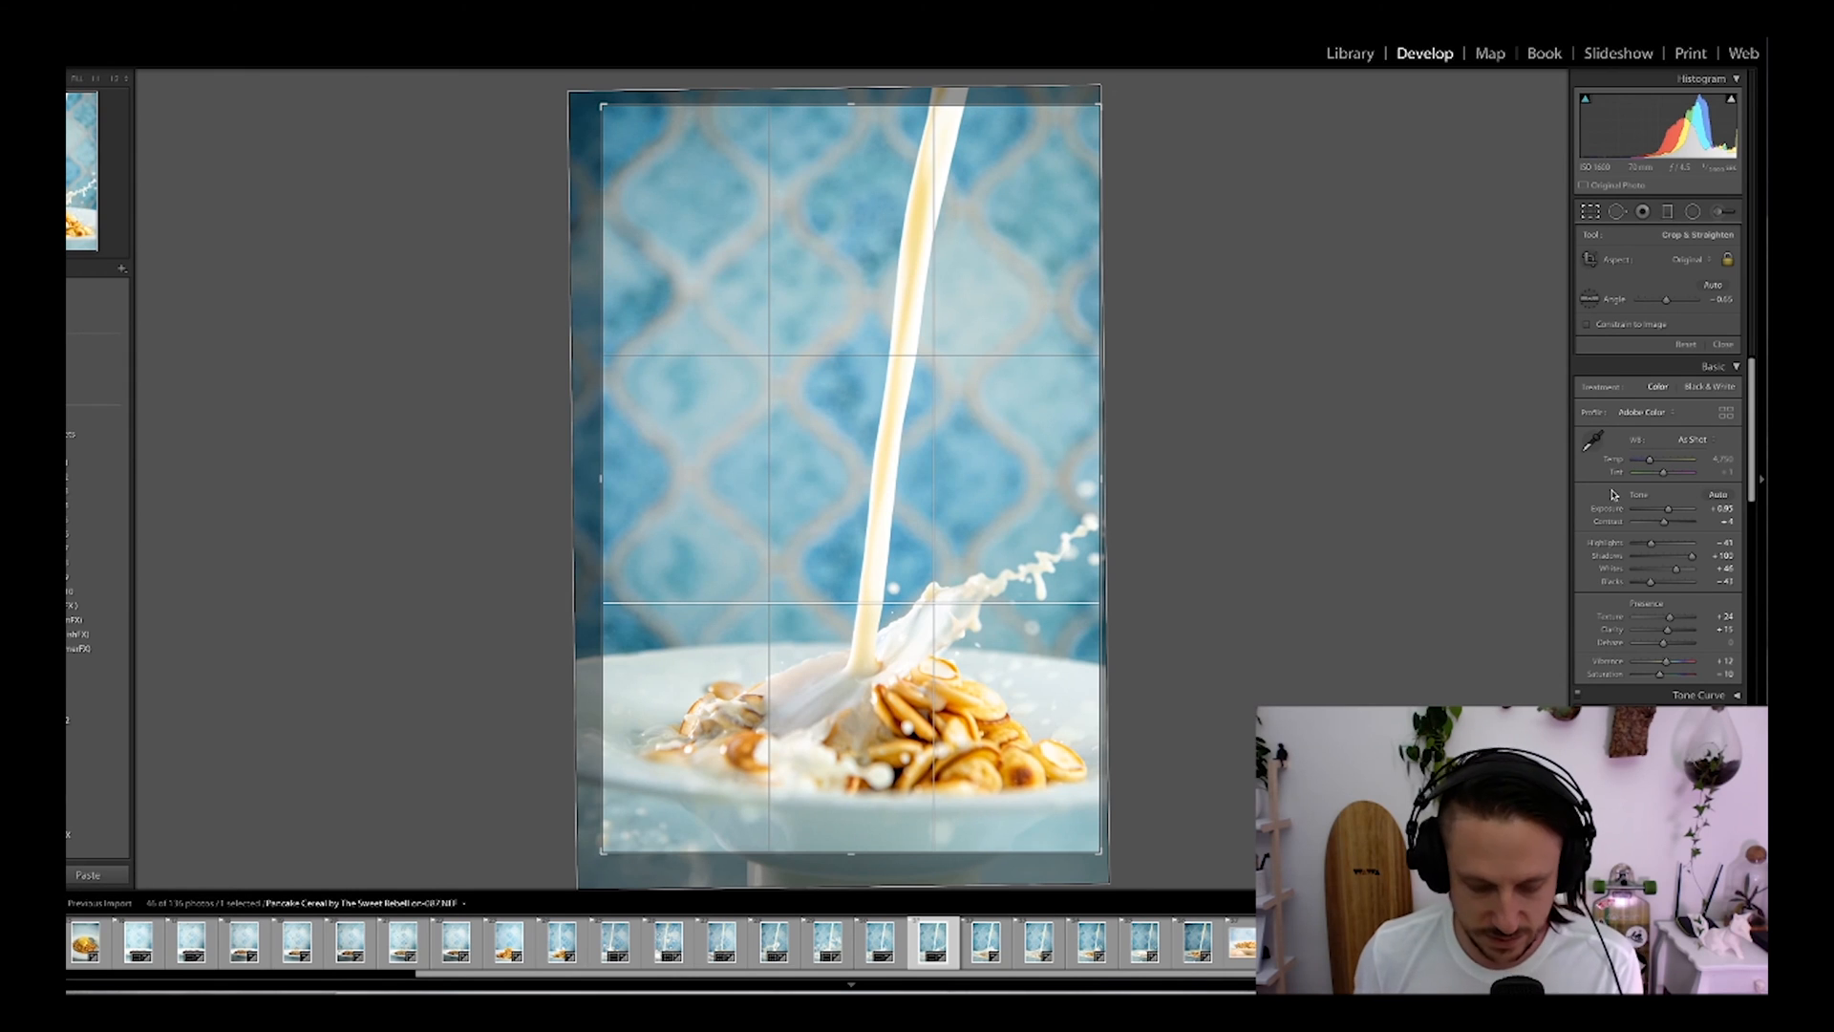
pyautogui.press('r')
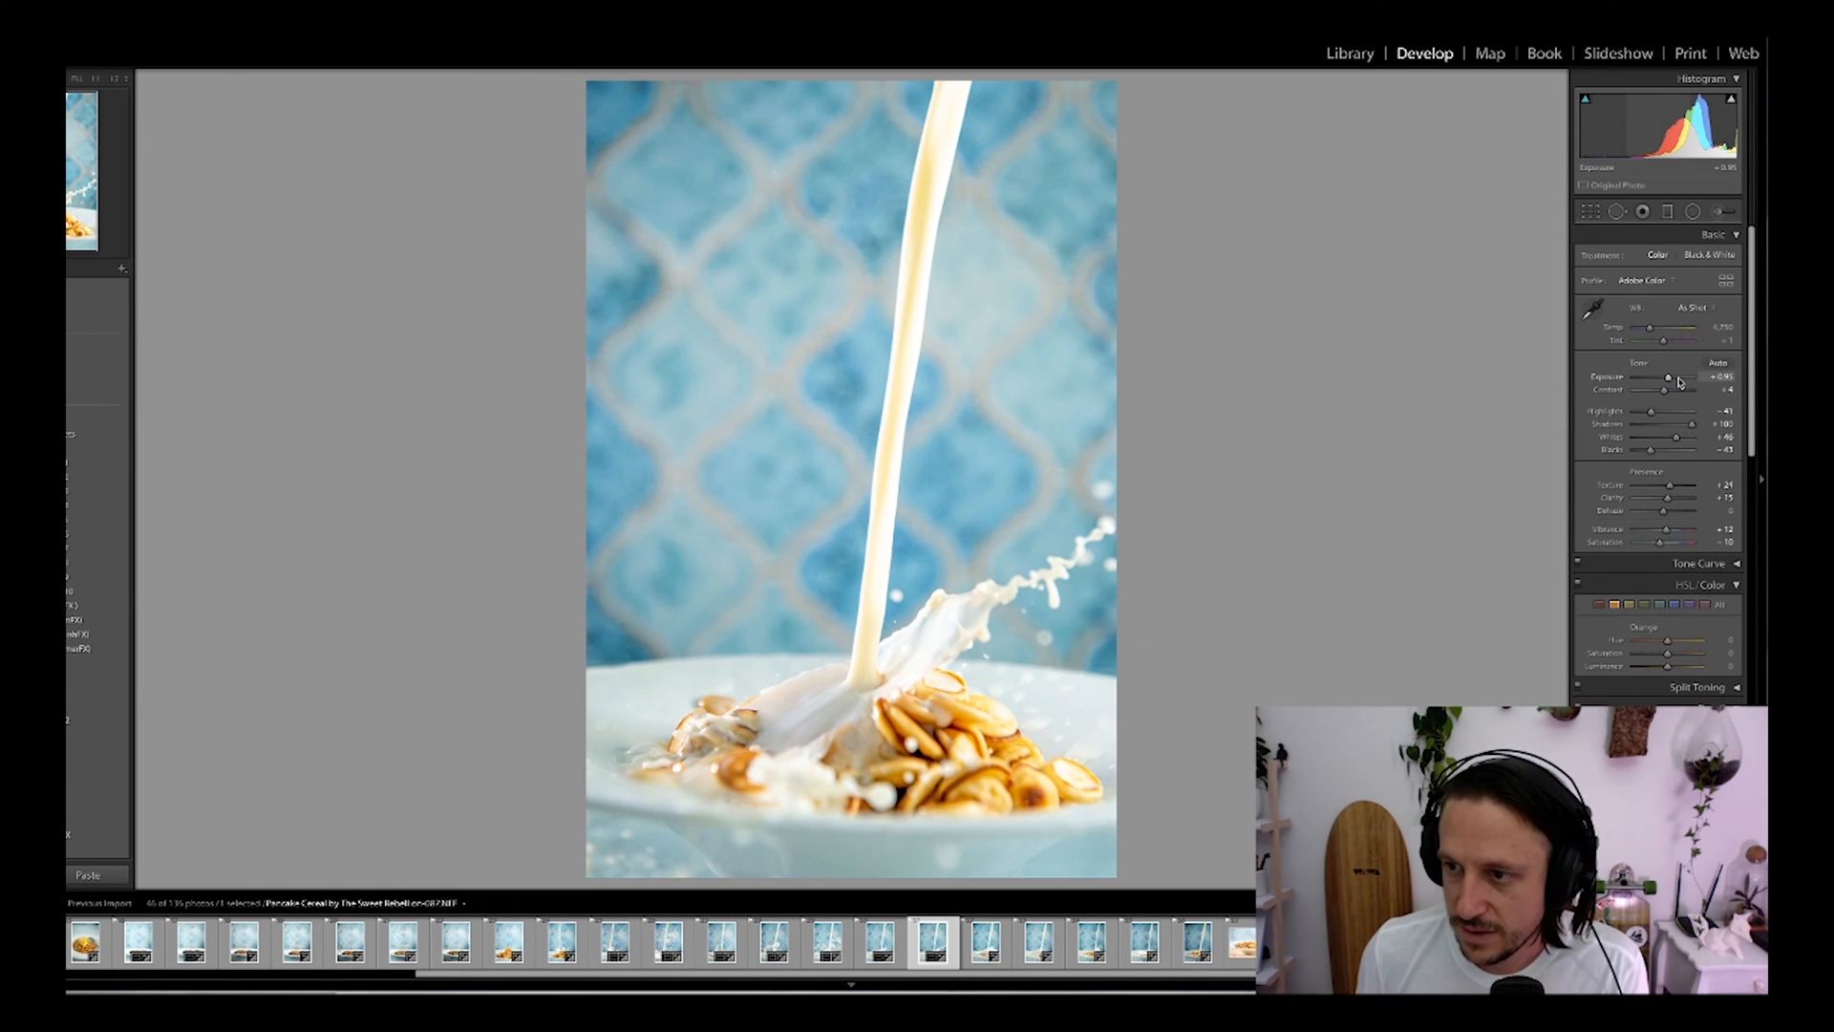
pyautogui.moveTo(1669, 379); pyautogui.dragTo(1677, 436)
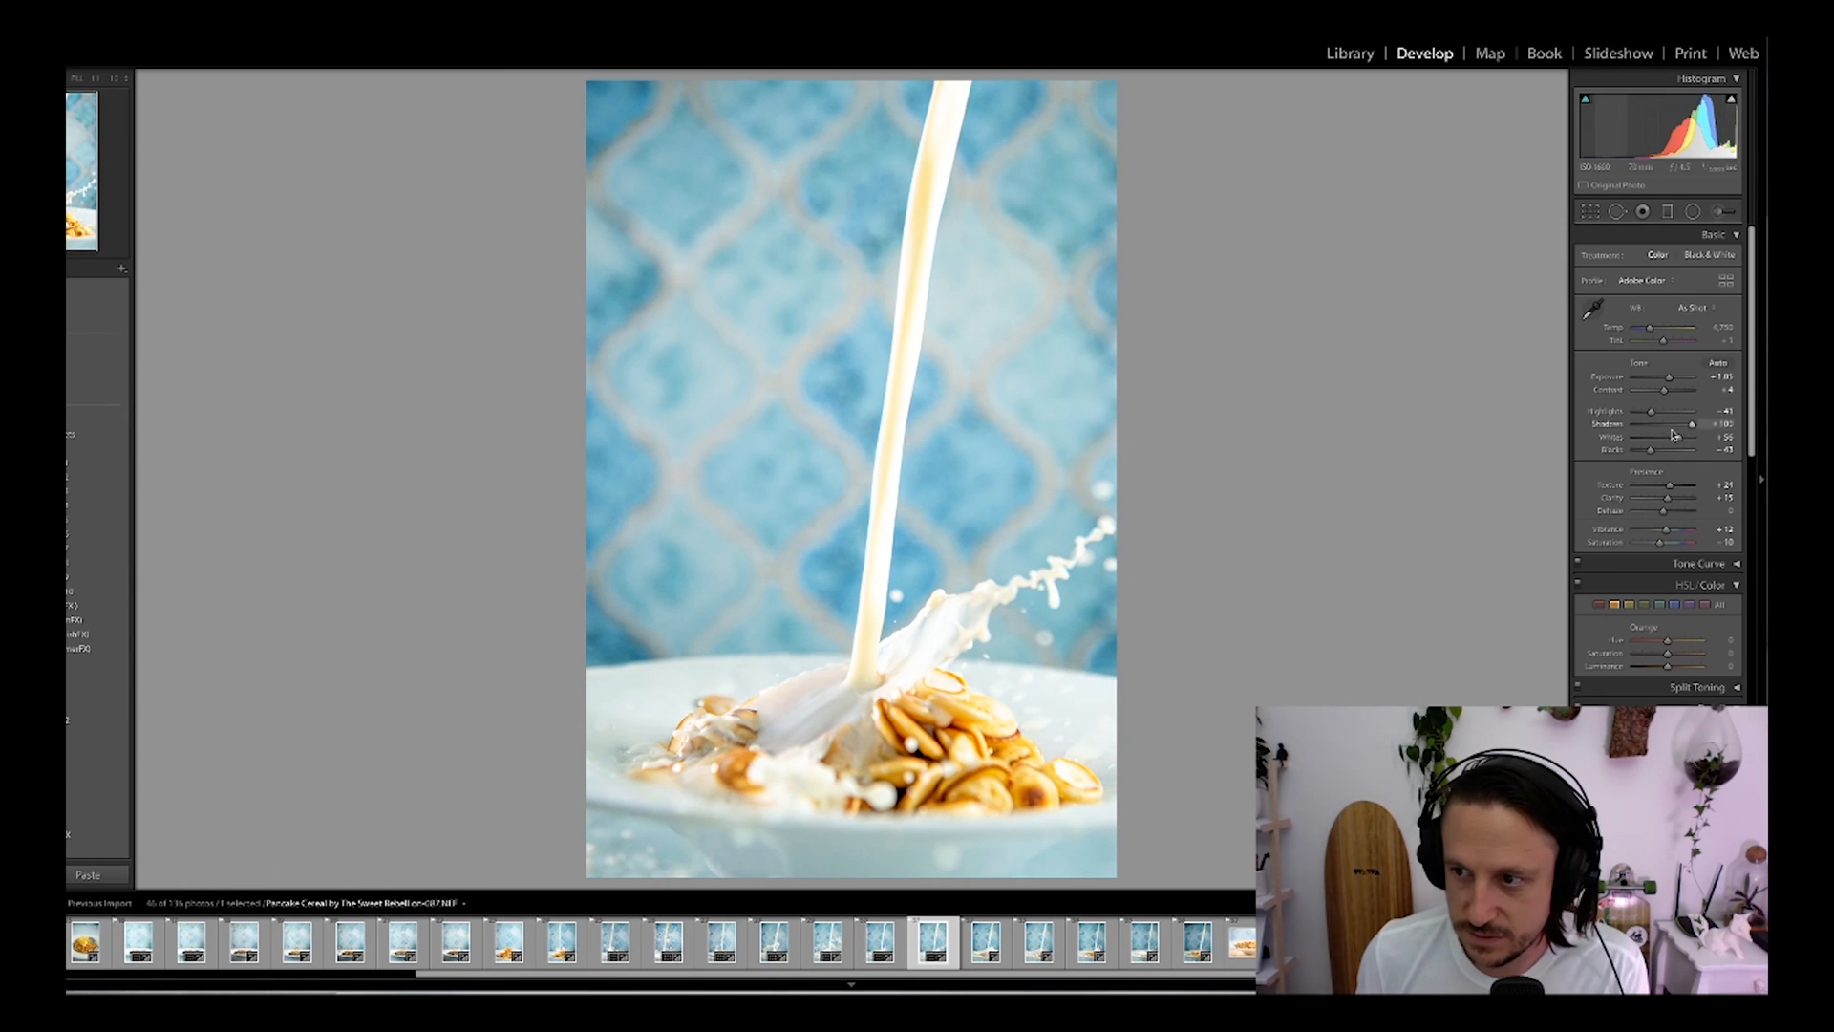
# Step: On the photo with the tall milk sheet, crop tighter and straighten the bowl, then set highlights to about -51 and whites to about +61
pyautogui.press('Right')
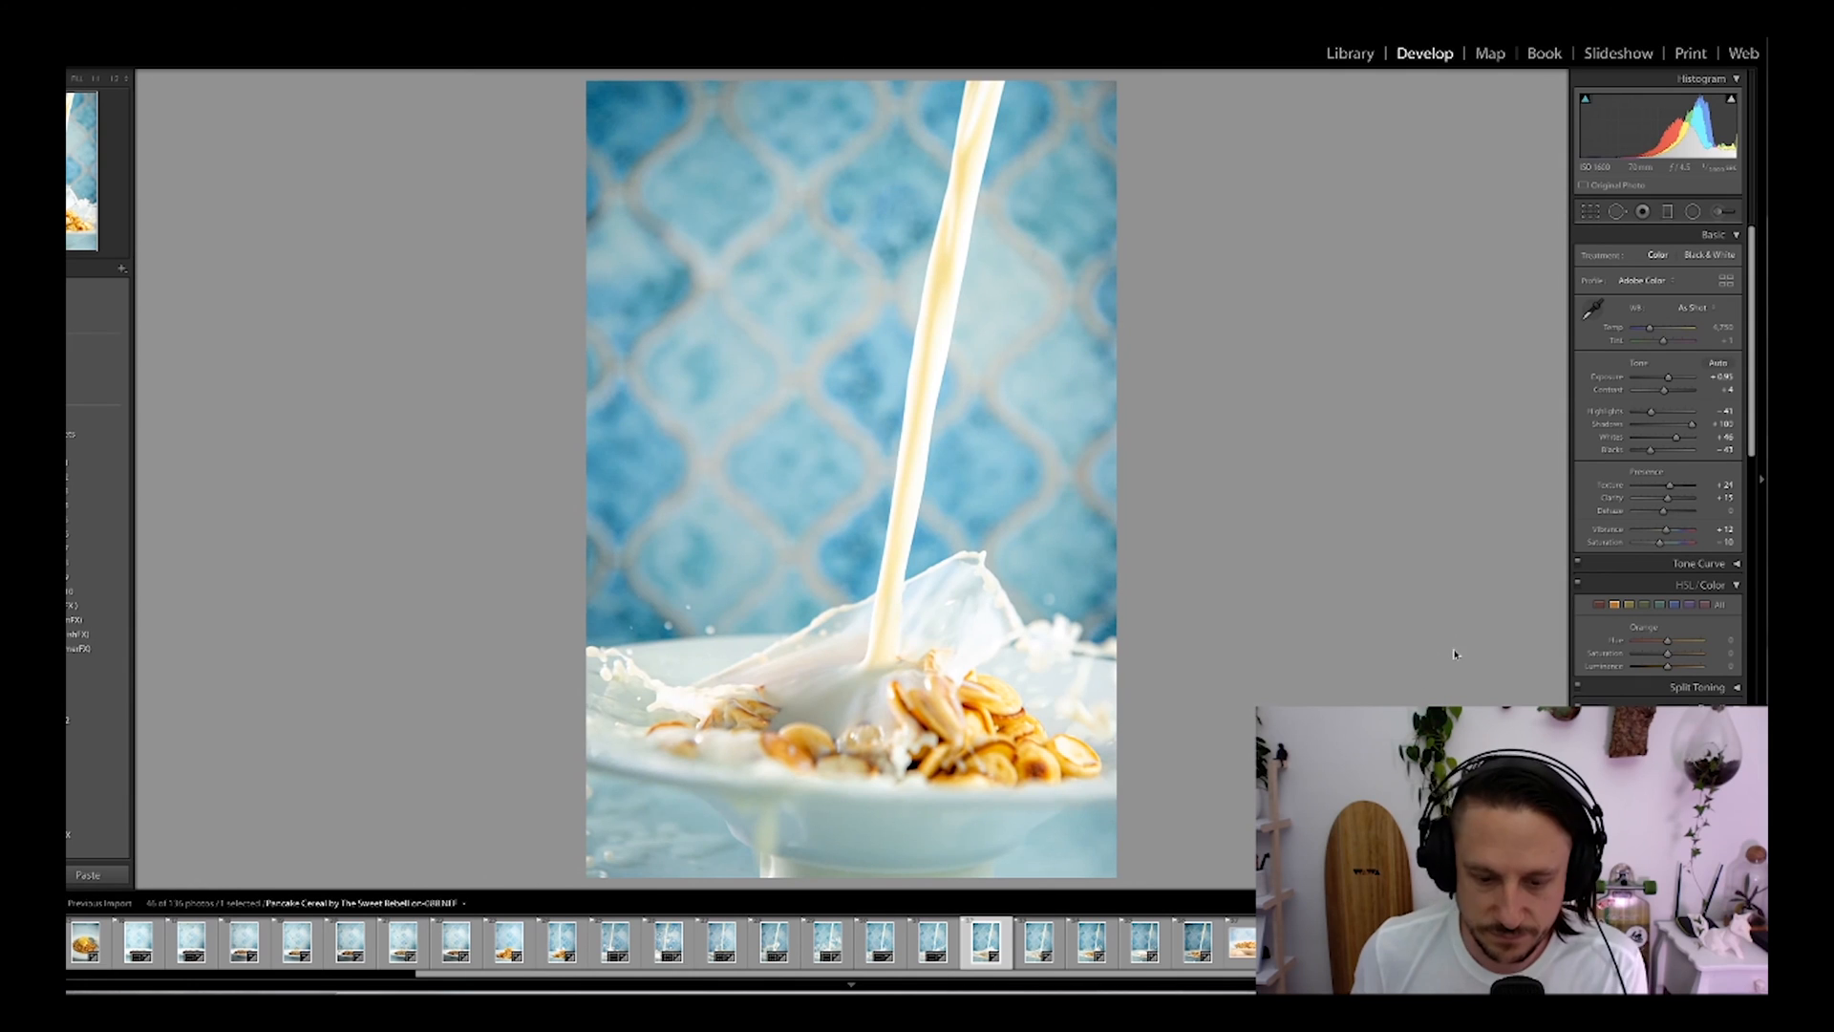
pyautogui.press('r')
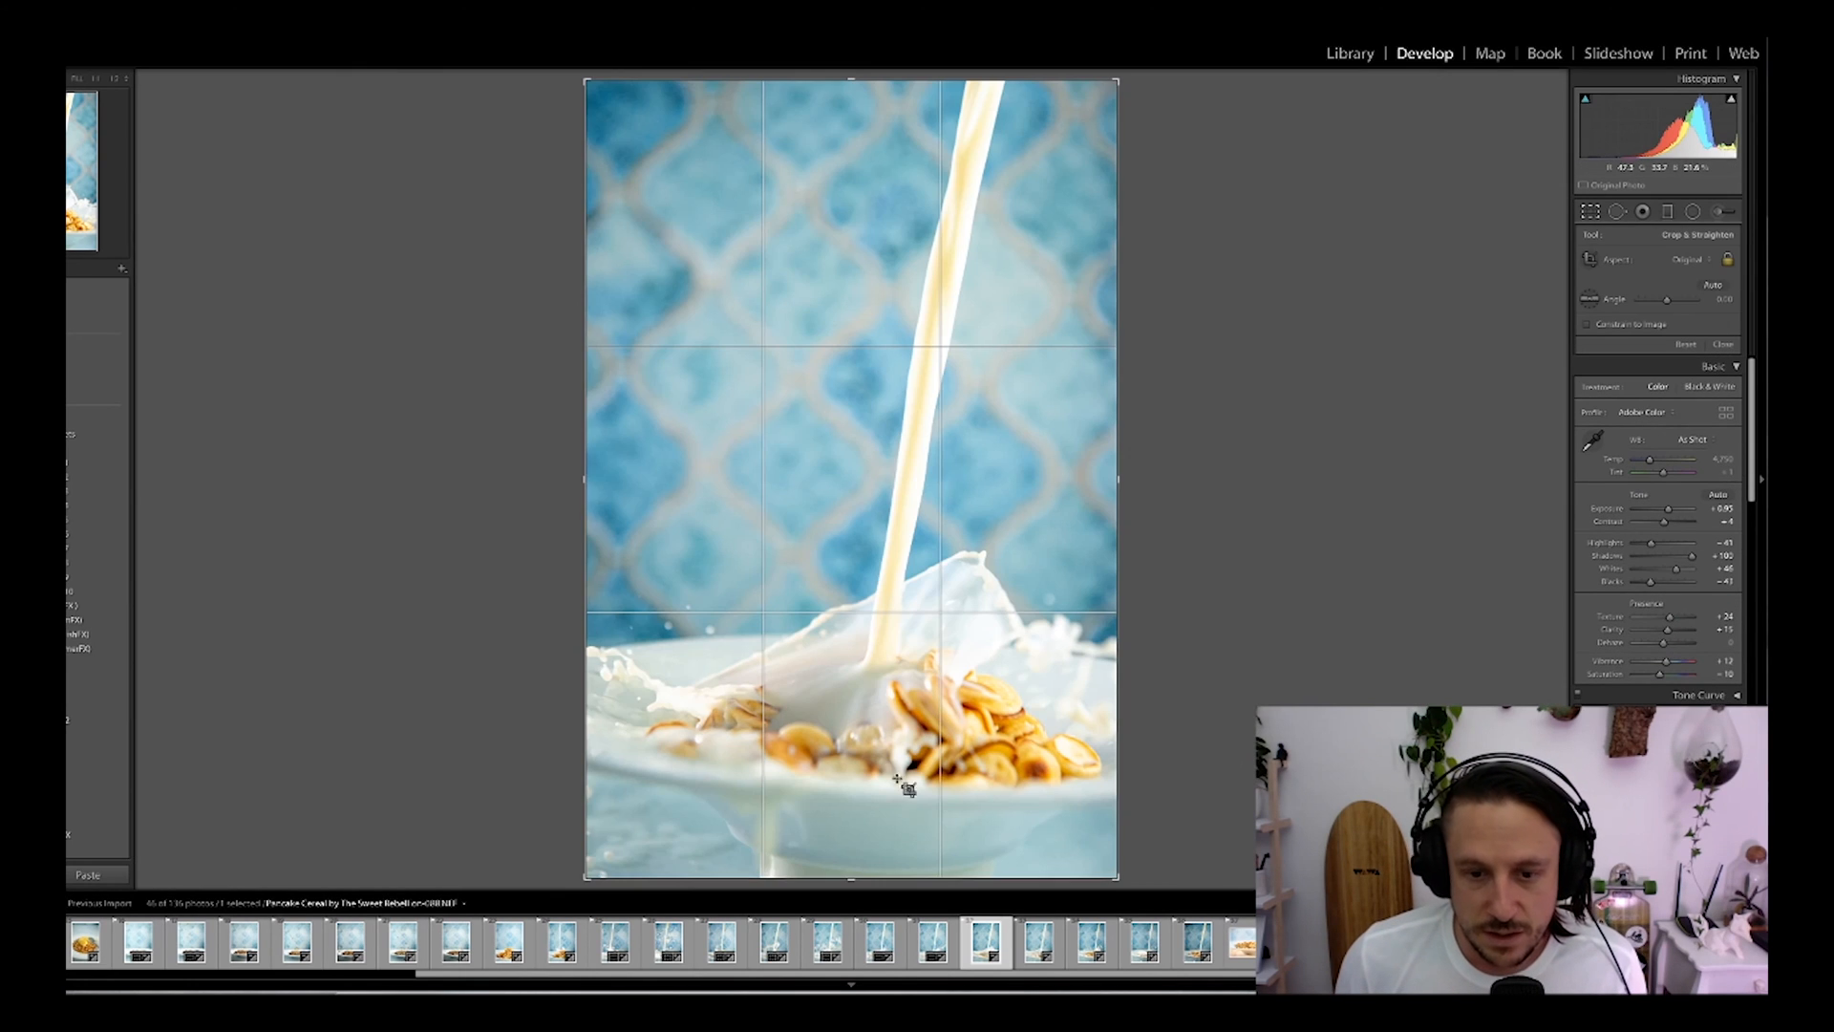
pyautogui.moveTo(852, 872); pyautogui.dragTo(852, 868)
pyautogui.moveTo(1236, 579); pyautogui.dragTo(1244, 621)
pyautogui.press('Return')
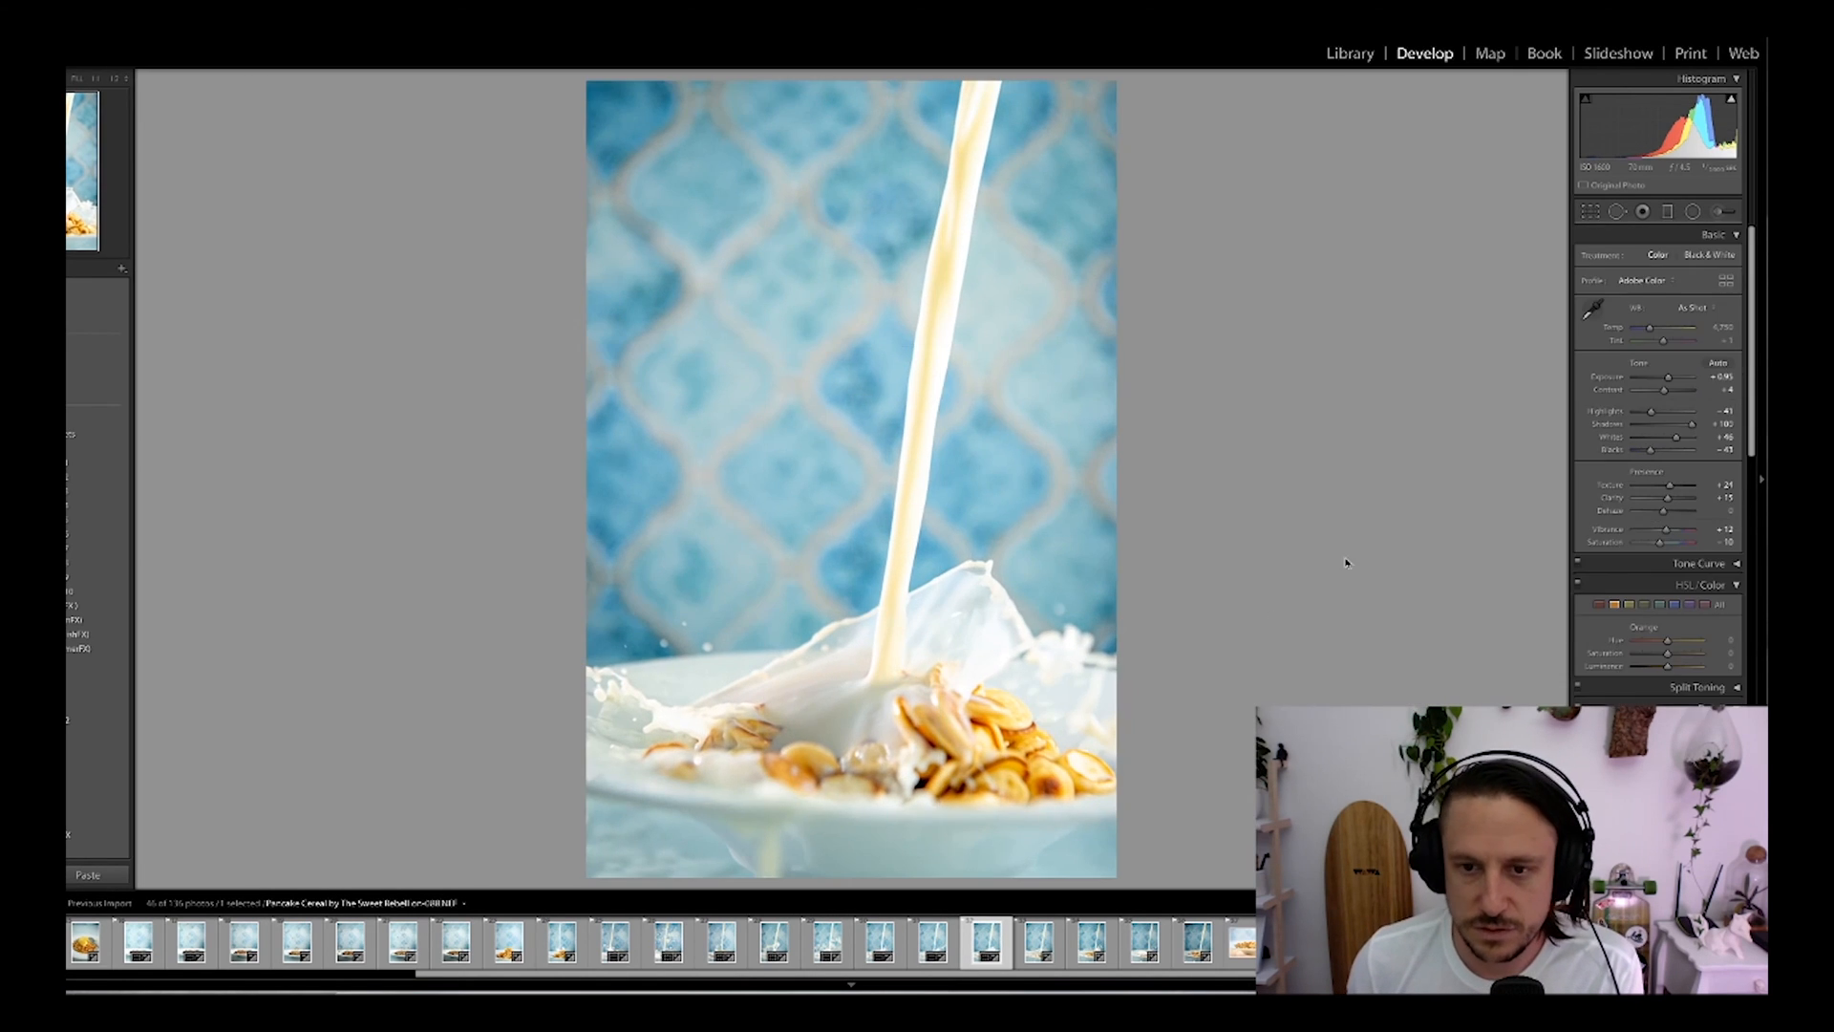
pyautogui.moveTo(1668, 379)
pyautogui.mouseDown()
pyautogui.moveTo(1682, 439)
pyautogui.moveTo(1647, 411)
pyautogui.moveTo(1668, 379)
pyautogui.mouseUp()
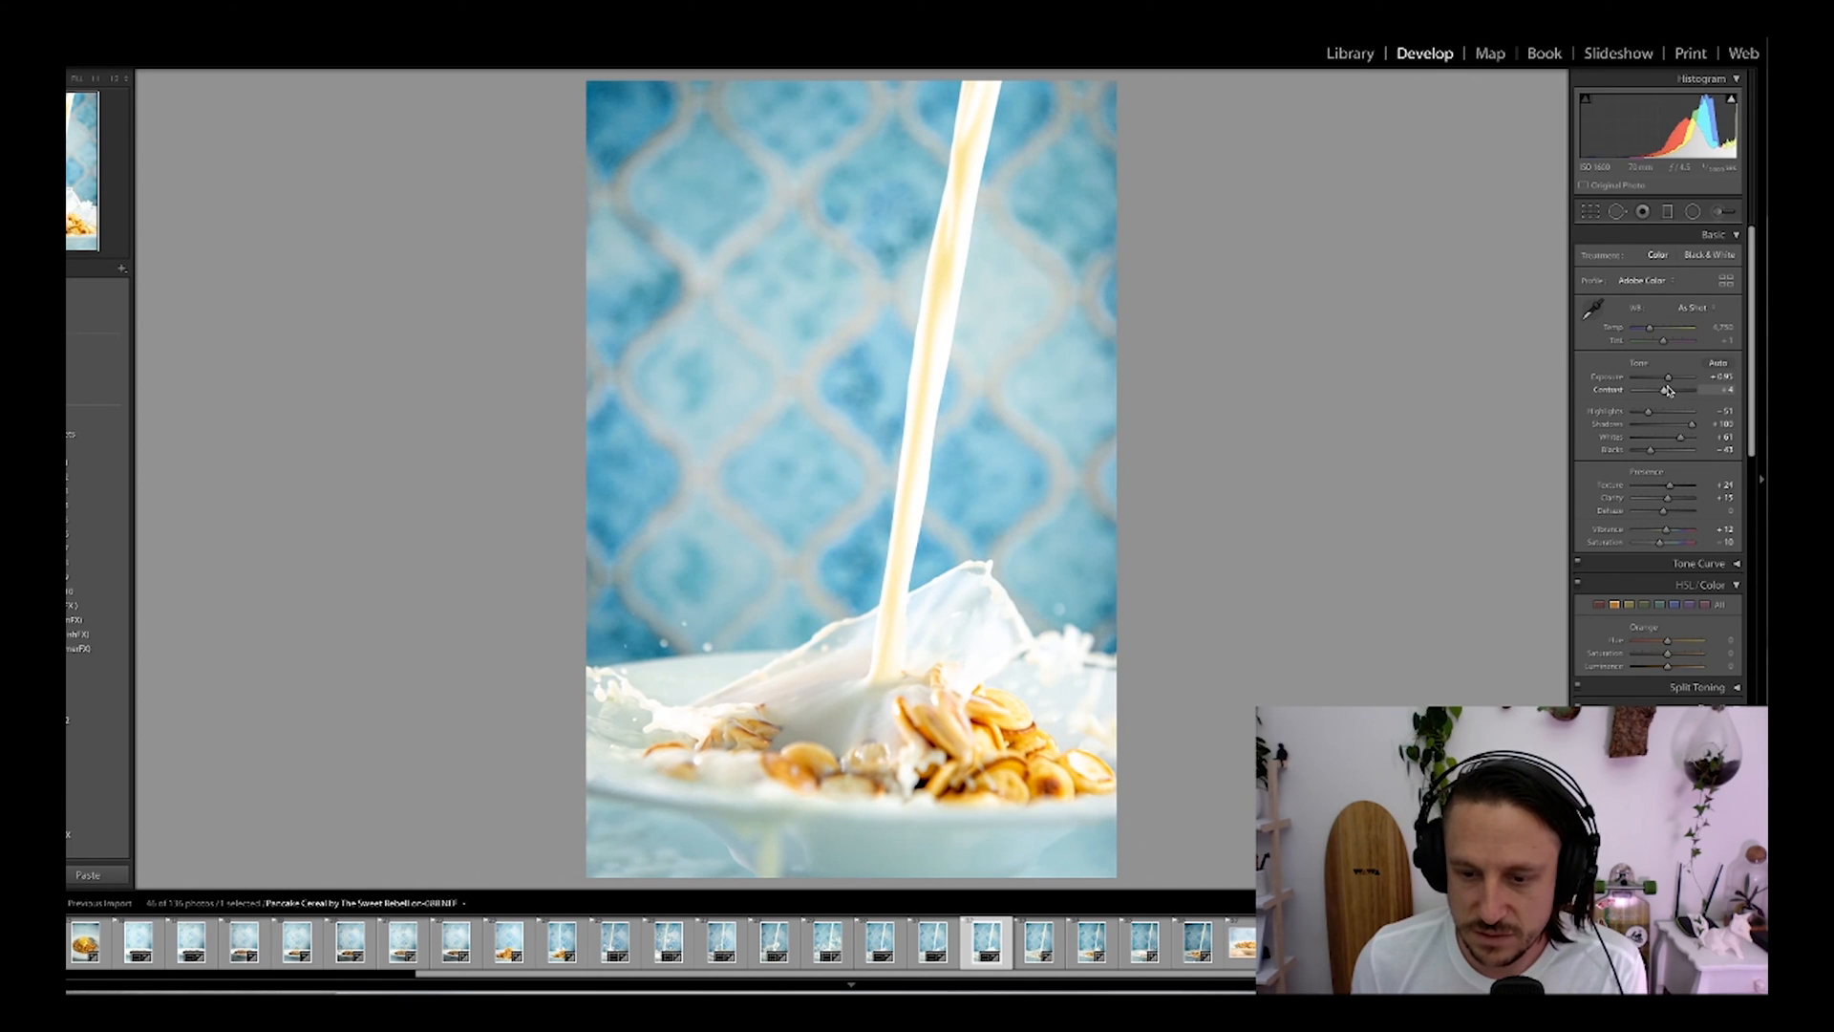
# Step: On the photo with the rounded milk dome, rotate the crop to level the bowl and set whites to about +61
pyautogui.press('Right')
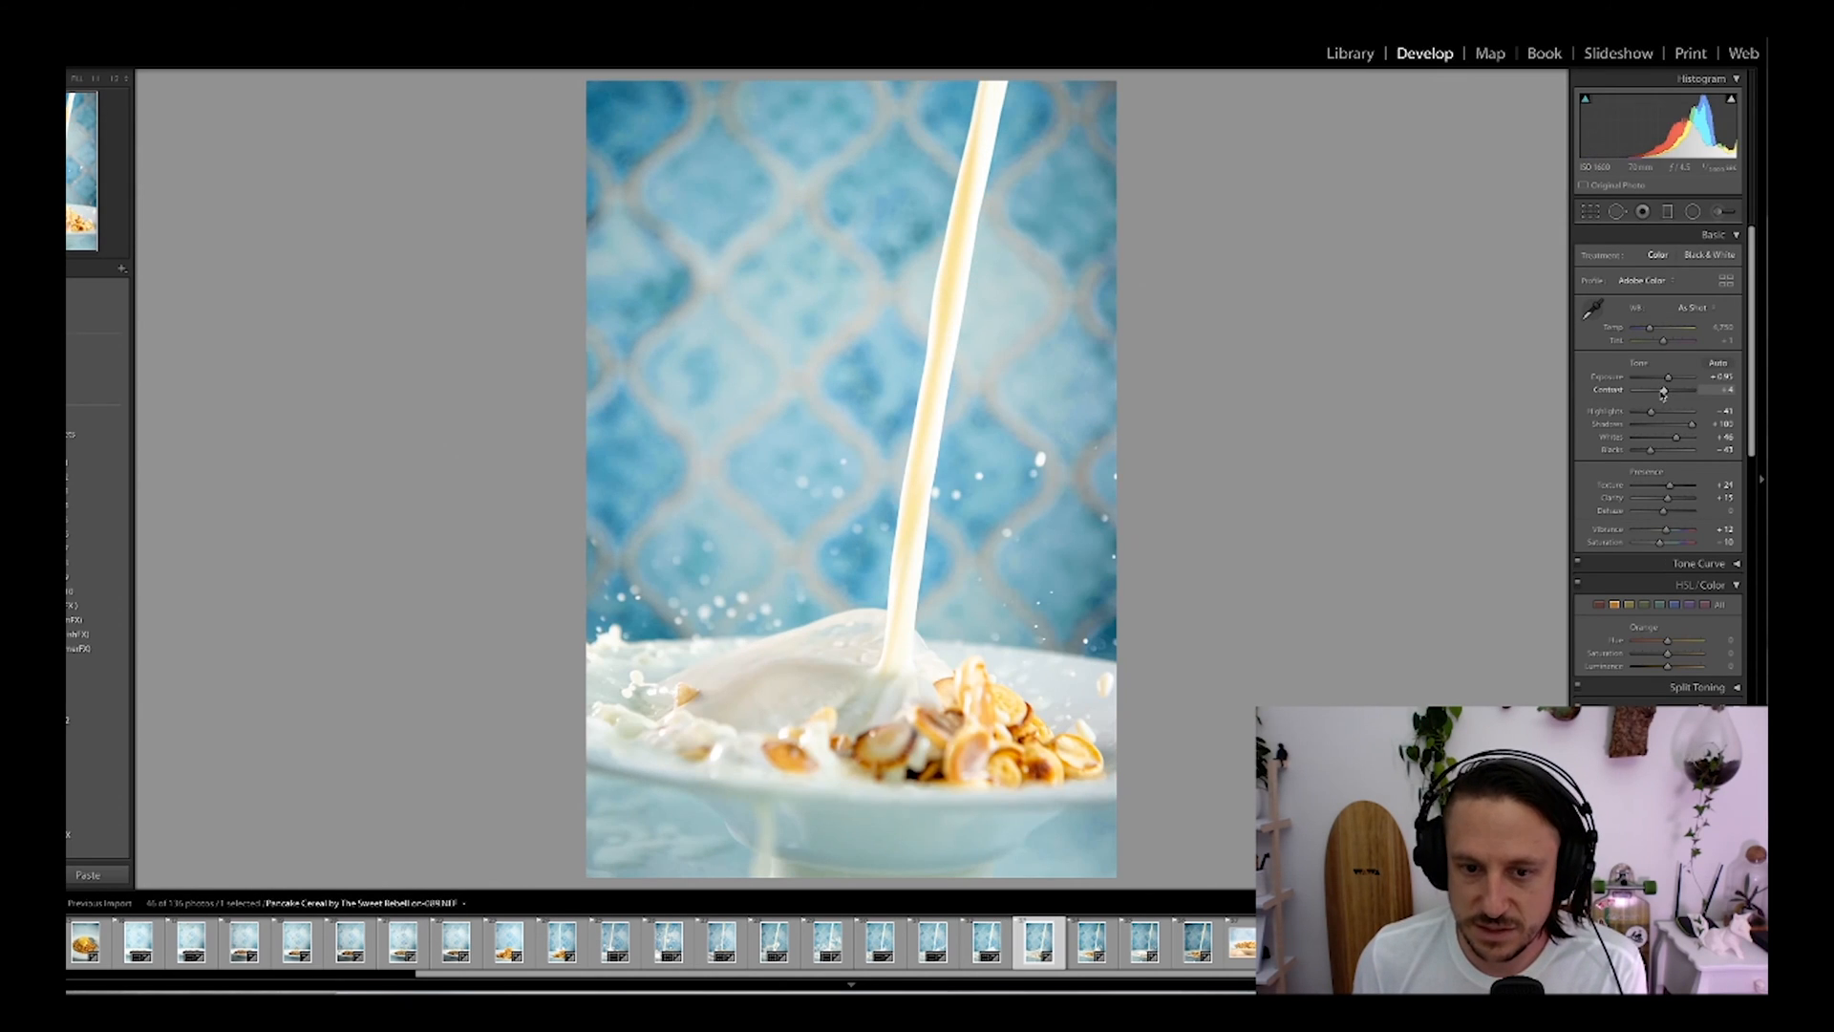
pyautogui.press('r')
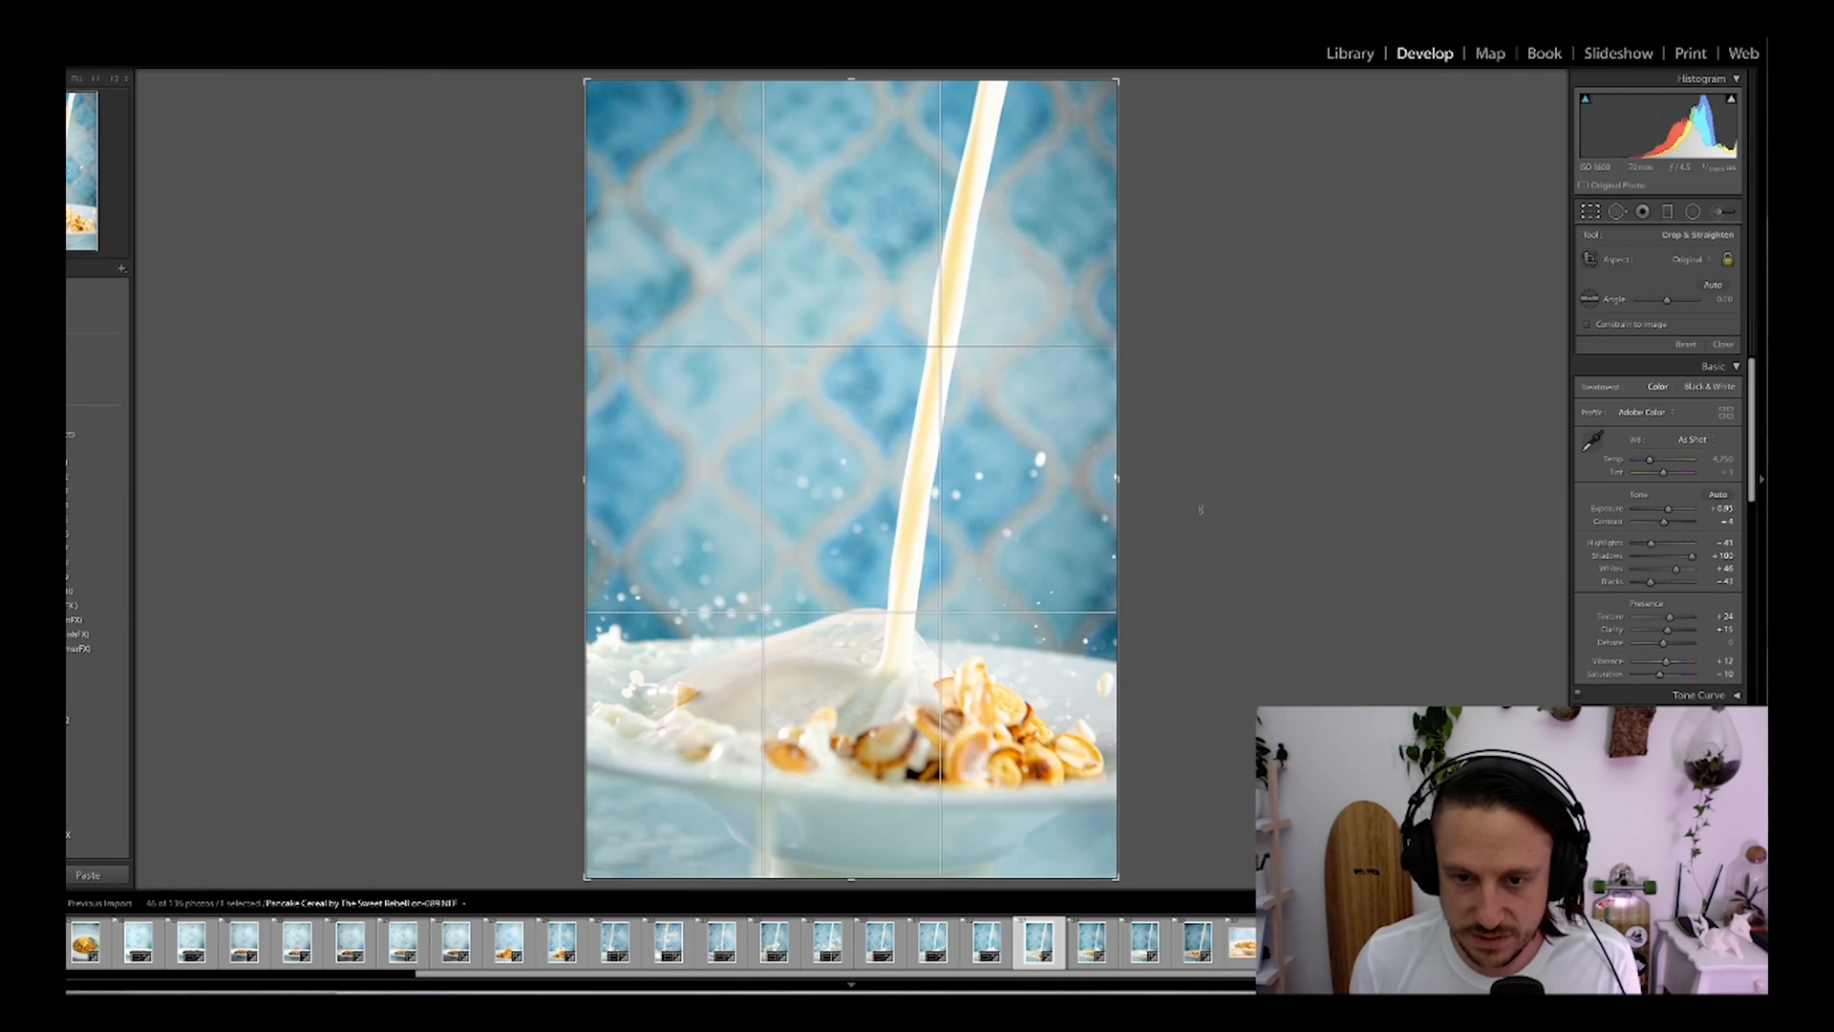
pyautogui.moveTo(1187, 511); pyautogui.dragTo(1184, 526)
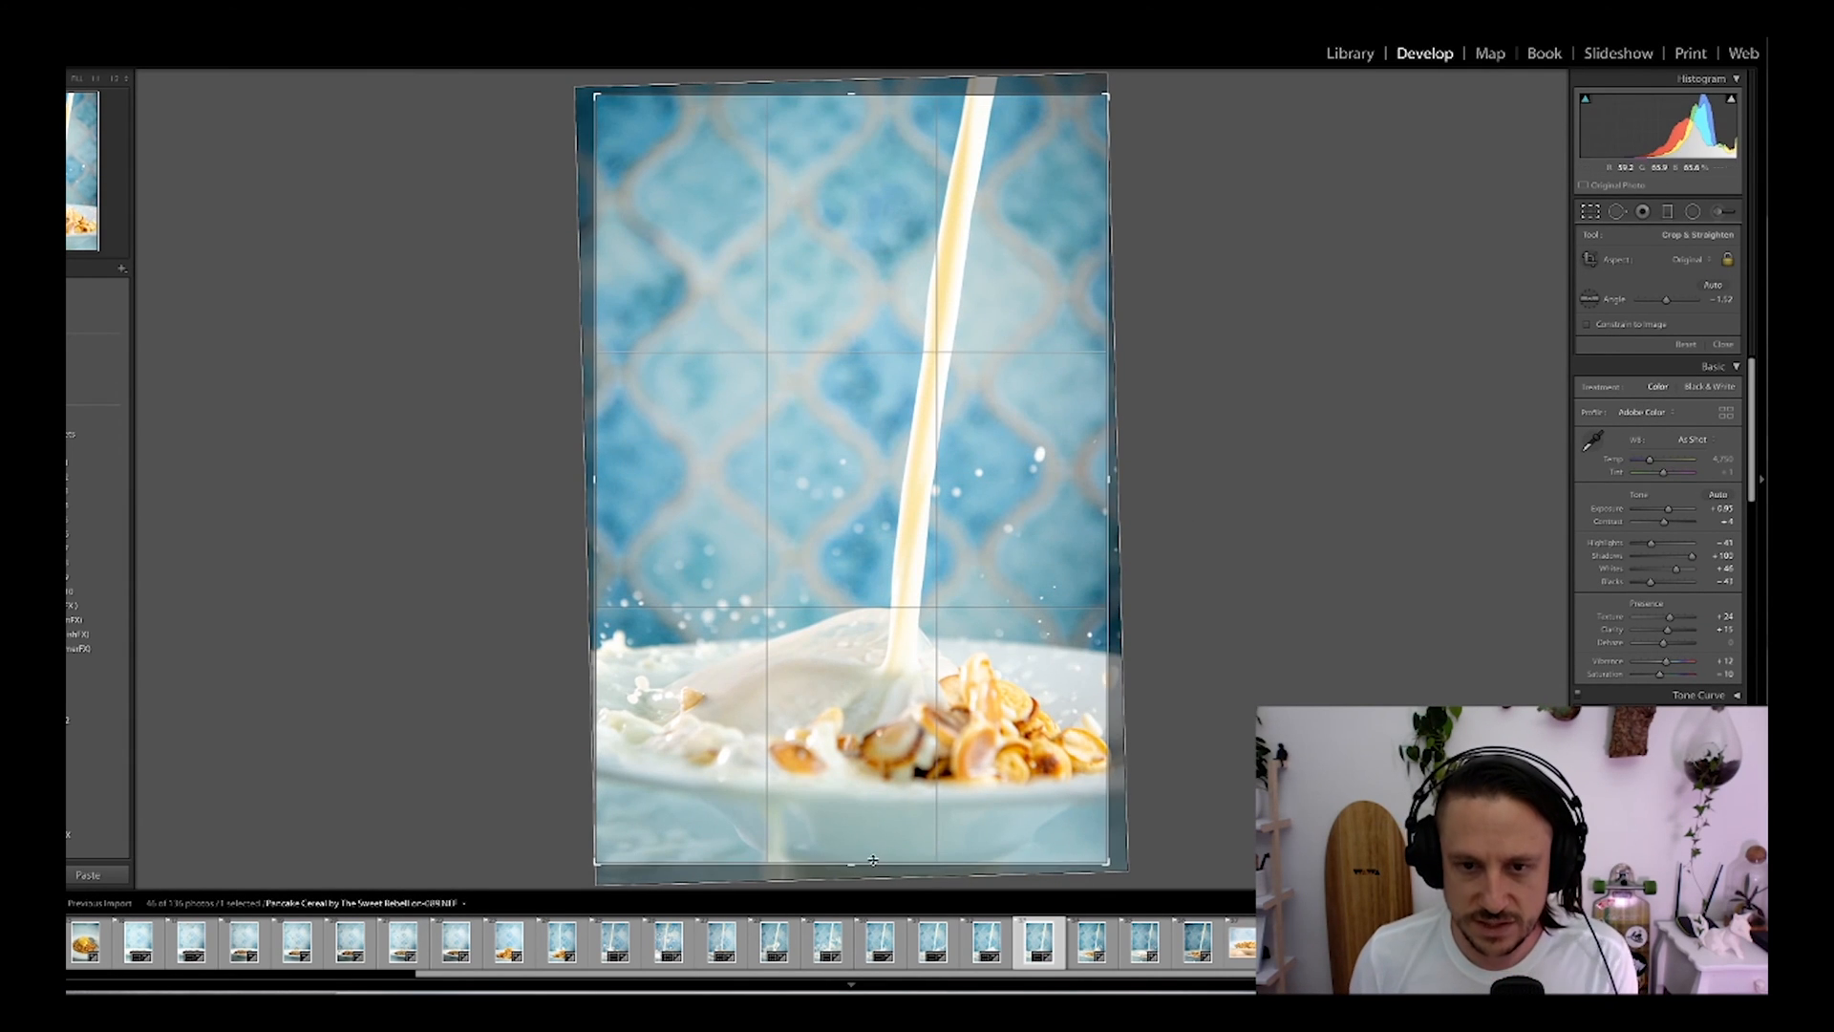
pyautogui.moveTo(1287, 520); pyautogui.dragTo(1286, 528)
pyautogui.press('Return')
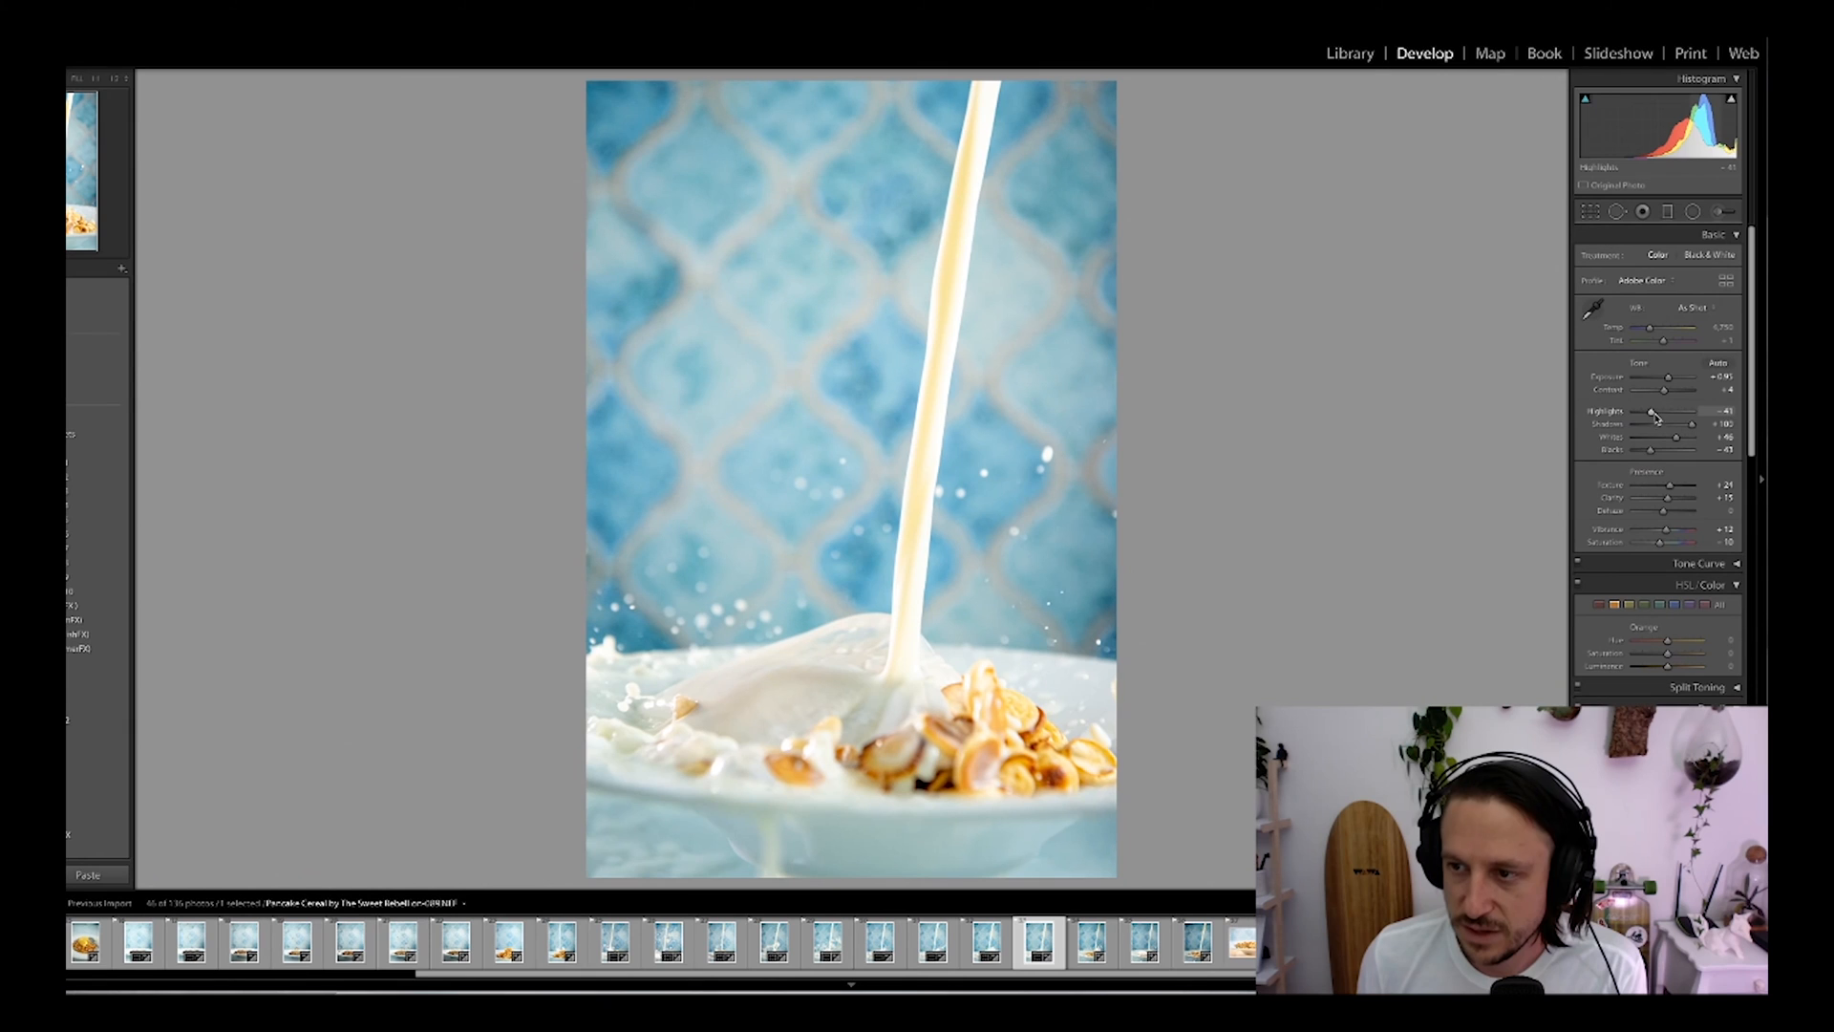
pyautogui.moveTo(1679, 441); pyautogui.dragTo(1677, 441)
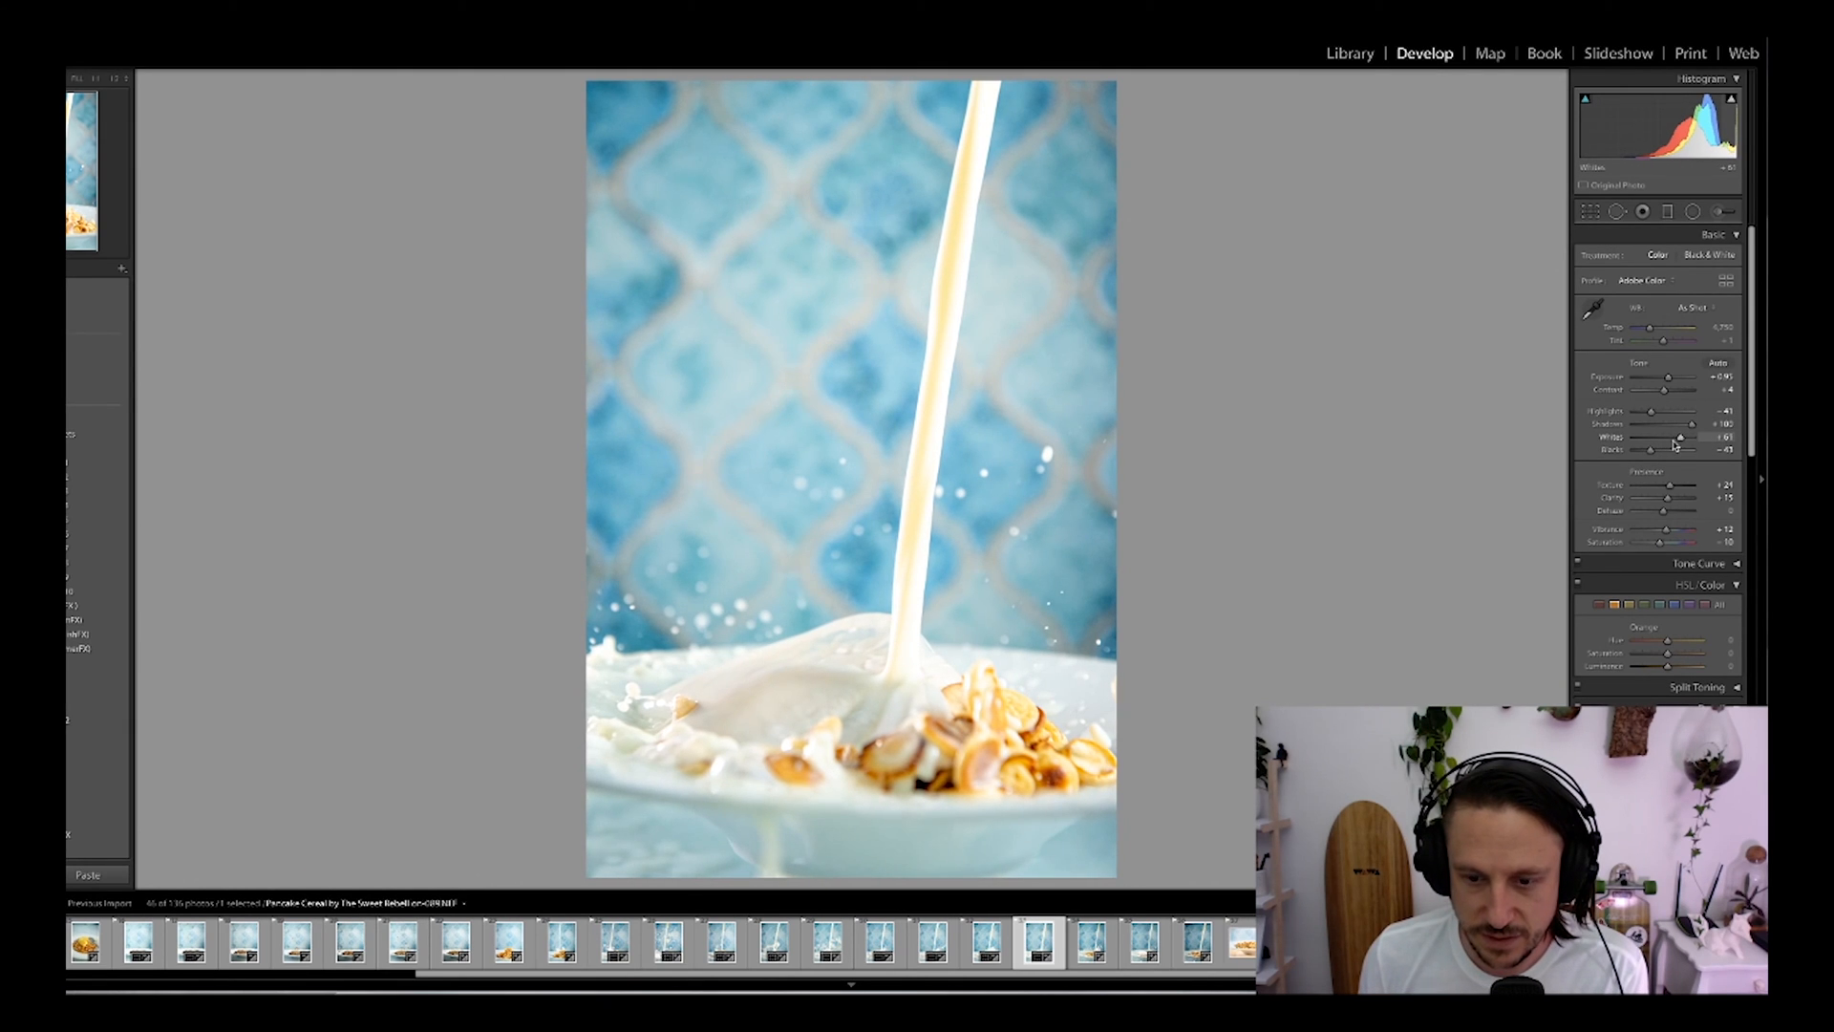
# Step: On the next photo with splashes on both sides of the pour, straighten to about -1.21° and crop tighter to remove the bowl's foot
pyautogui.press('Right')
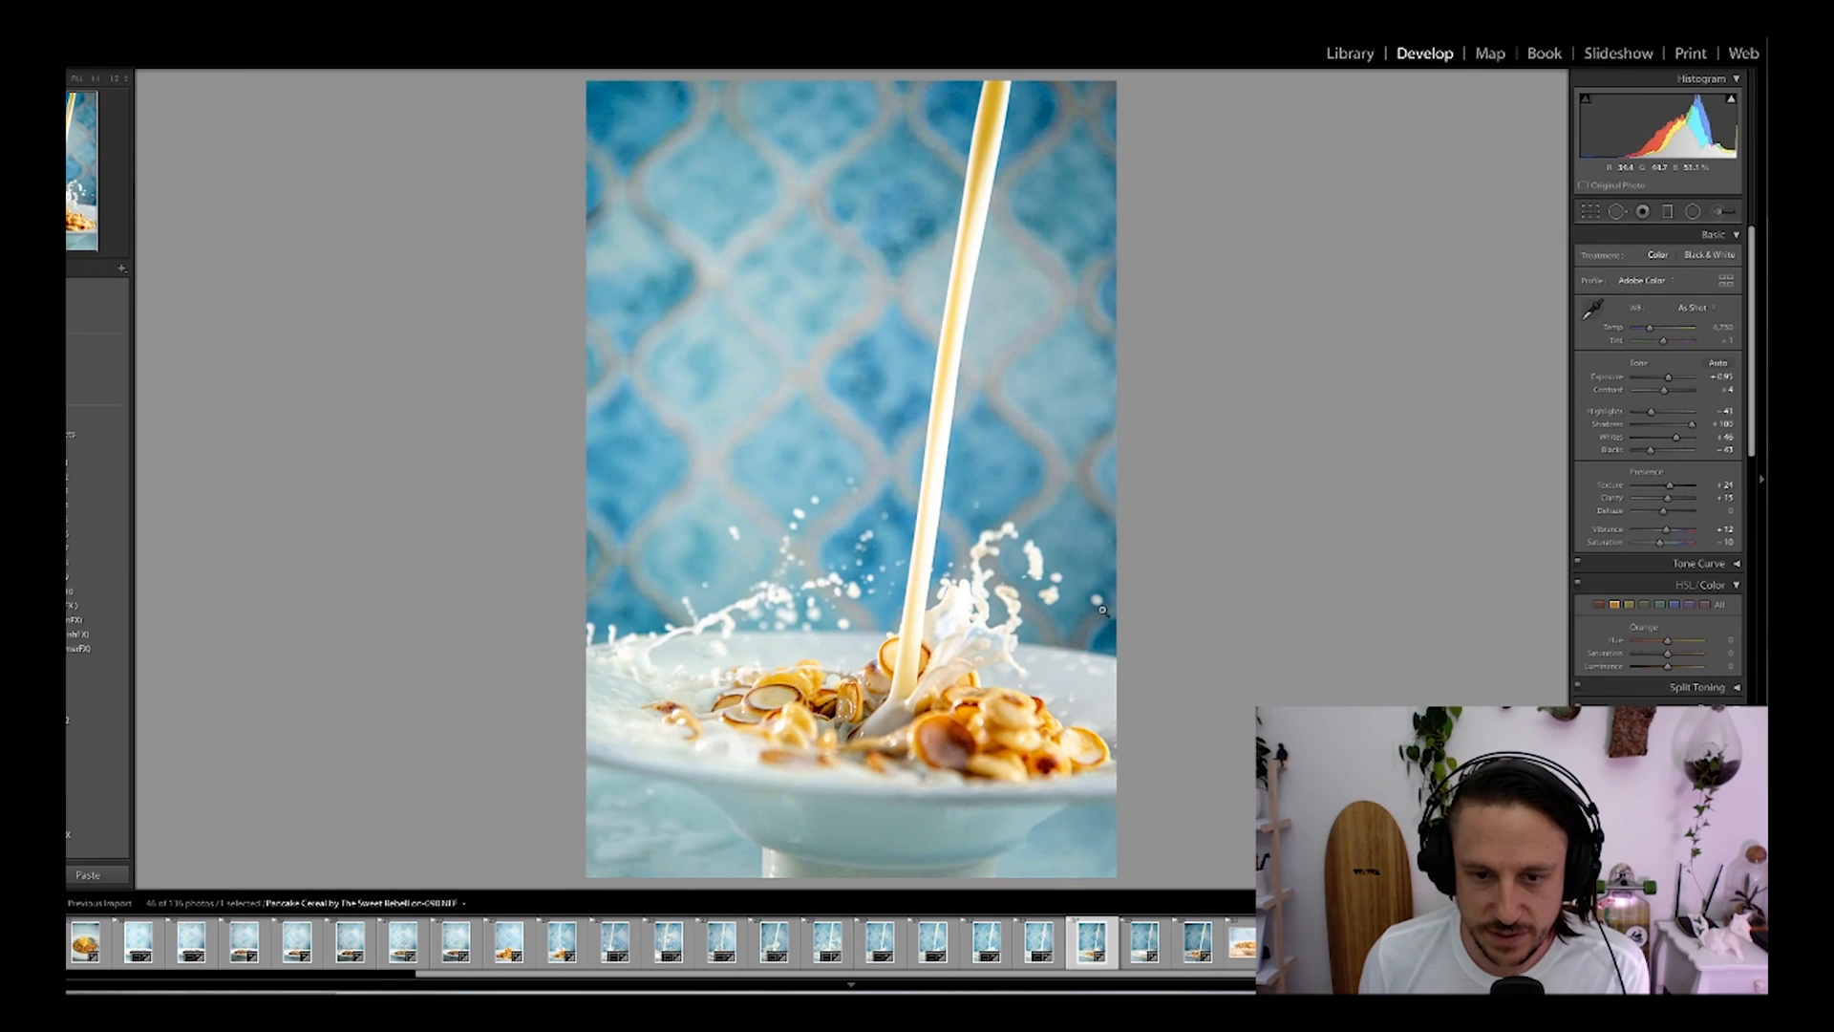
pyautogui.press('r')
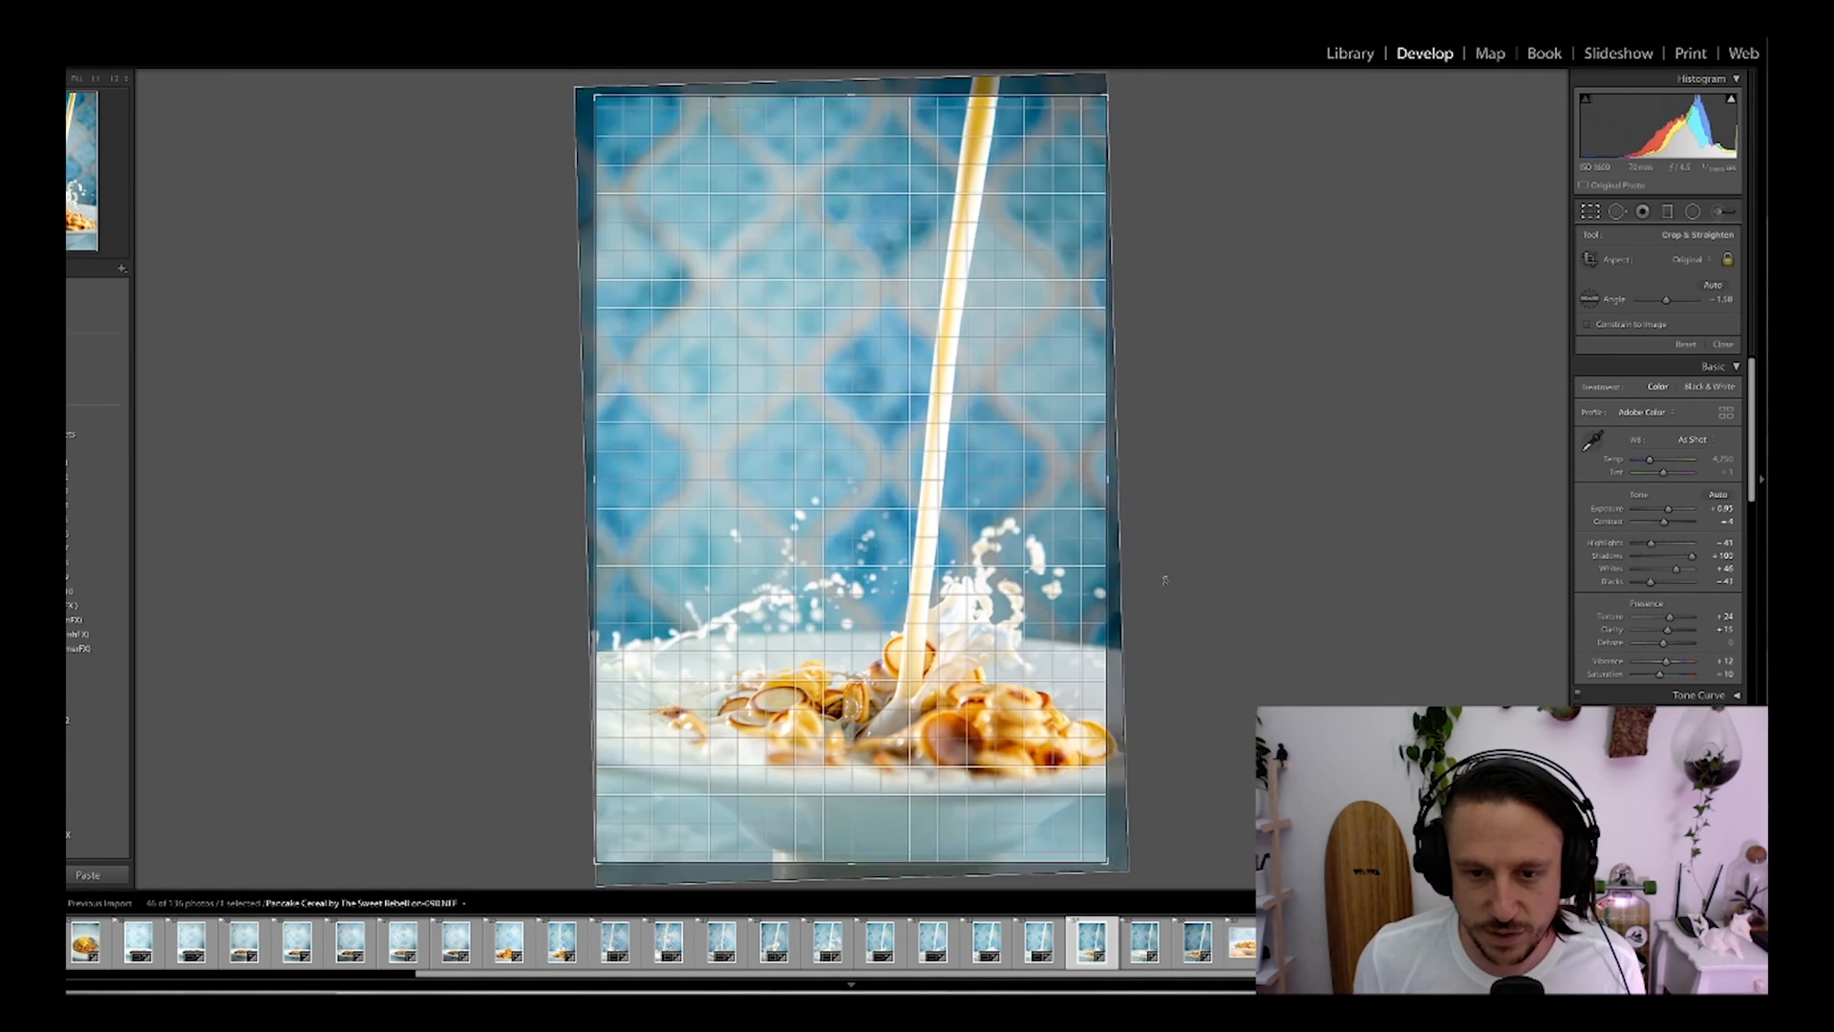
pyautogui.moveTo(593, 865); pyautogui.dragTo(604, 852)
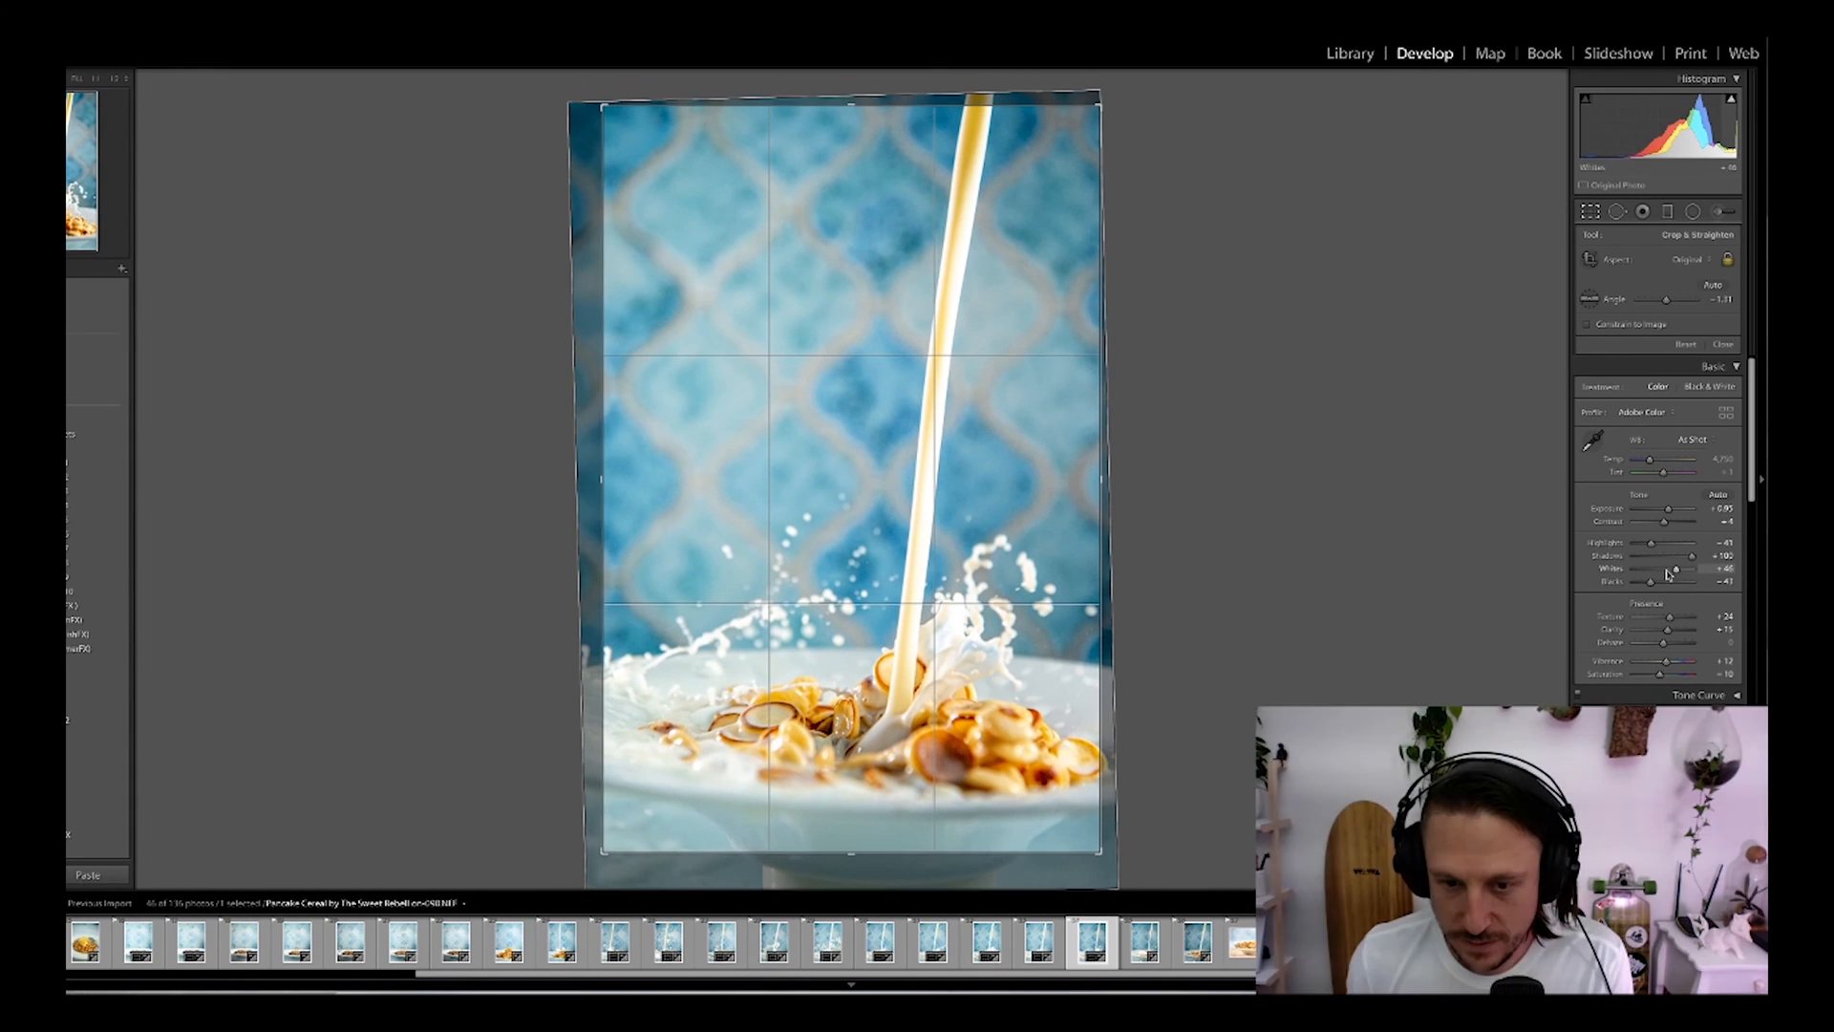
pyautogui.press('Return')
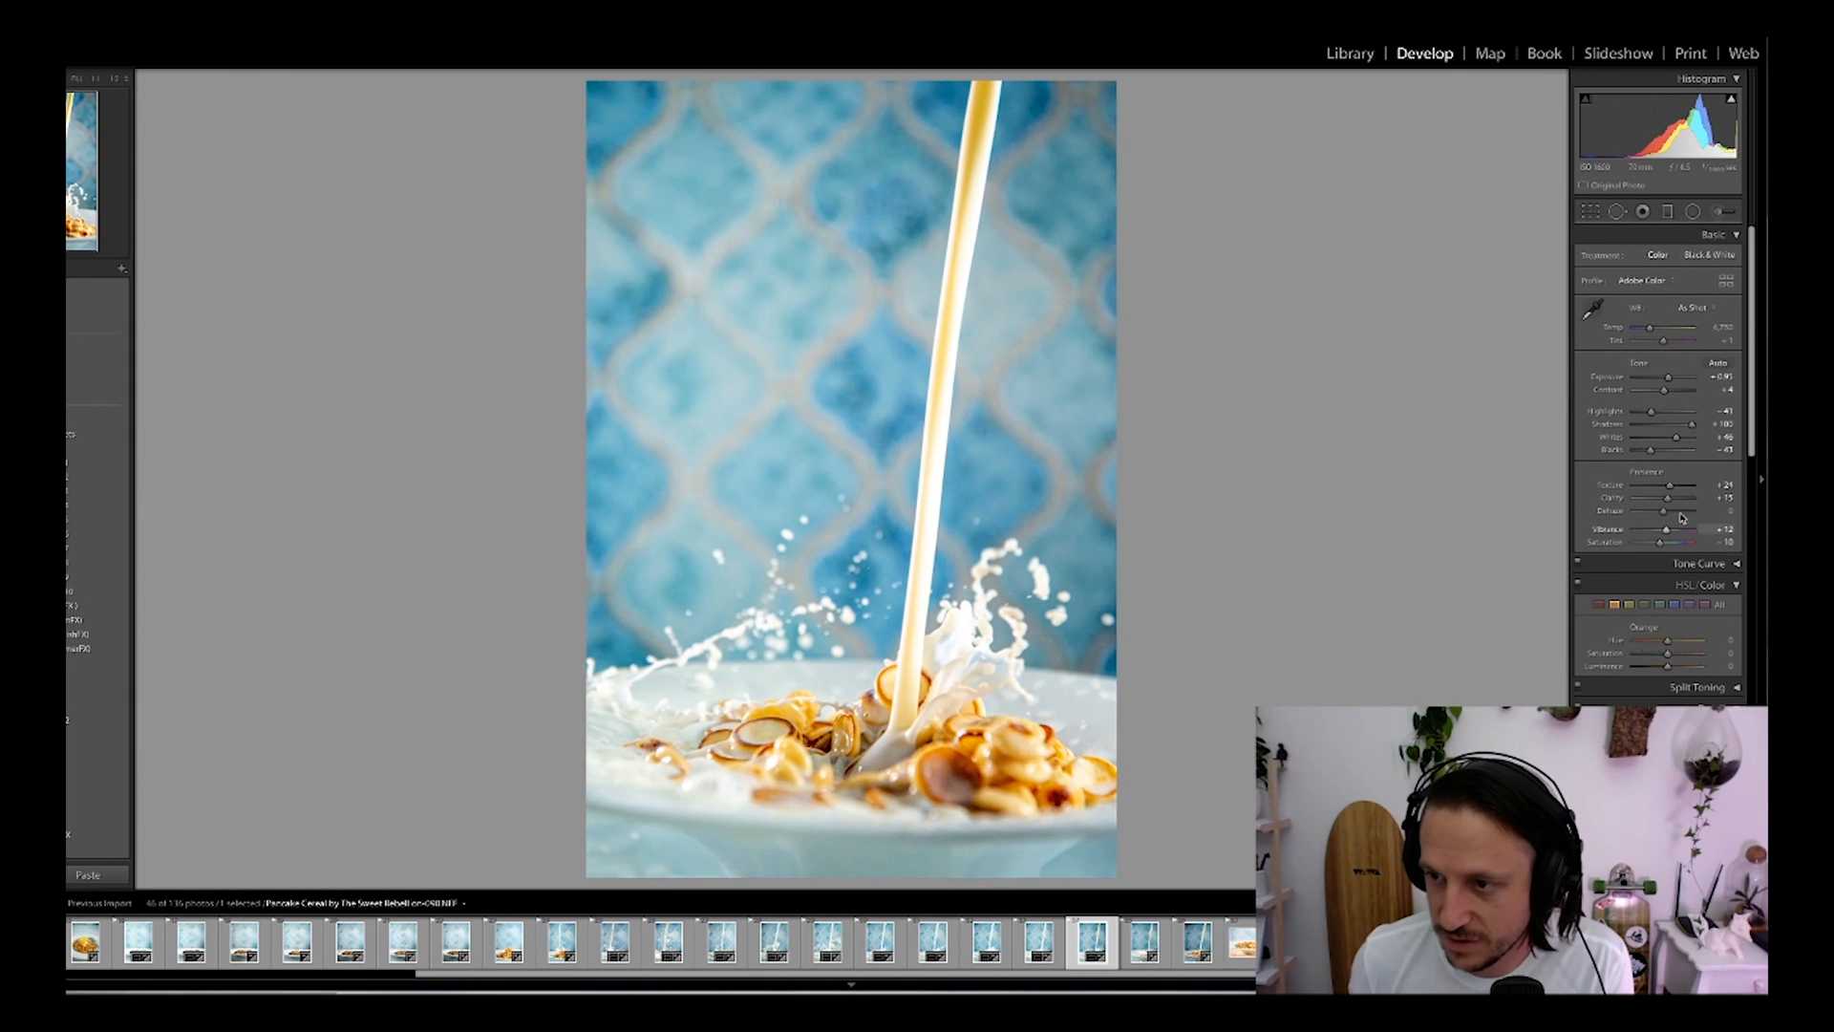
# Step: On the photo with splashes on both sides of the pour, set whites to about +61 and exposure to about +1.05
pyautogui.moveTo(1679, 441); pyautogui.dragTo(1681, 443)
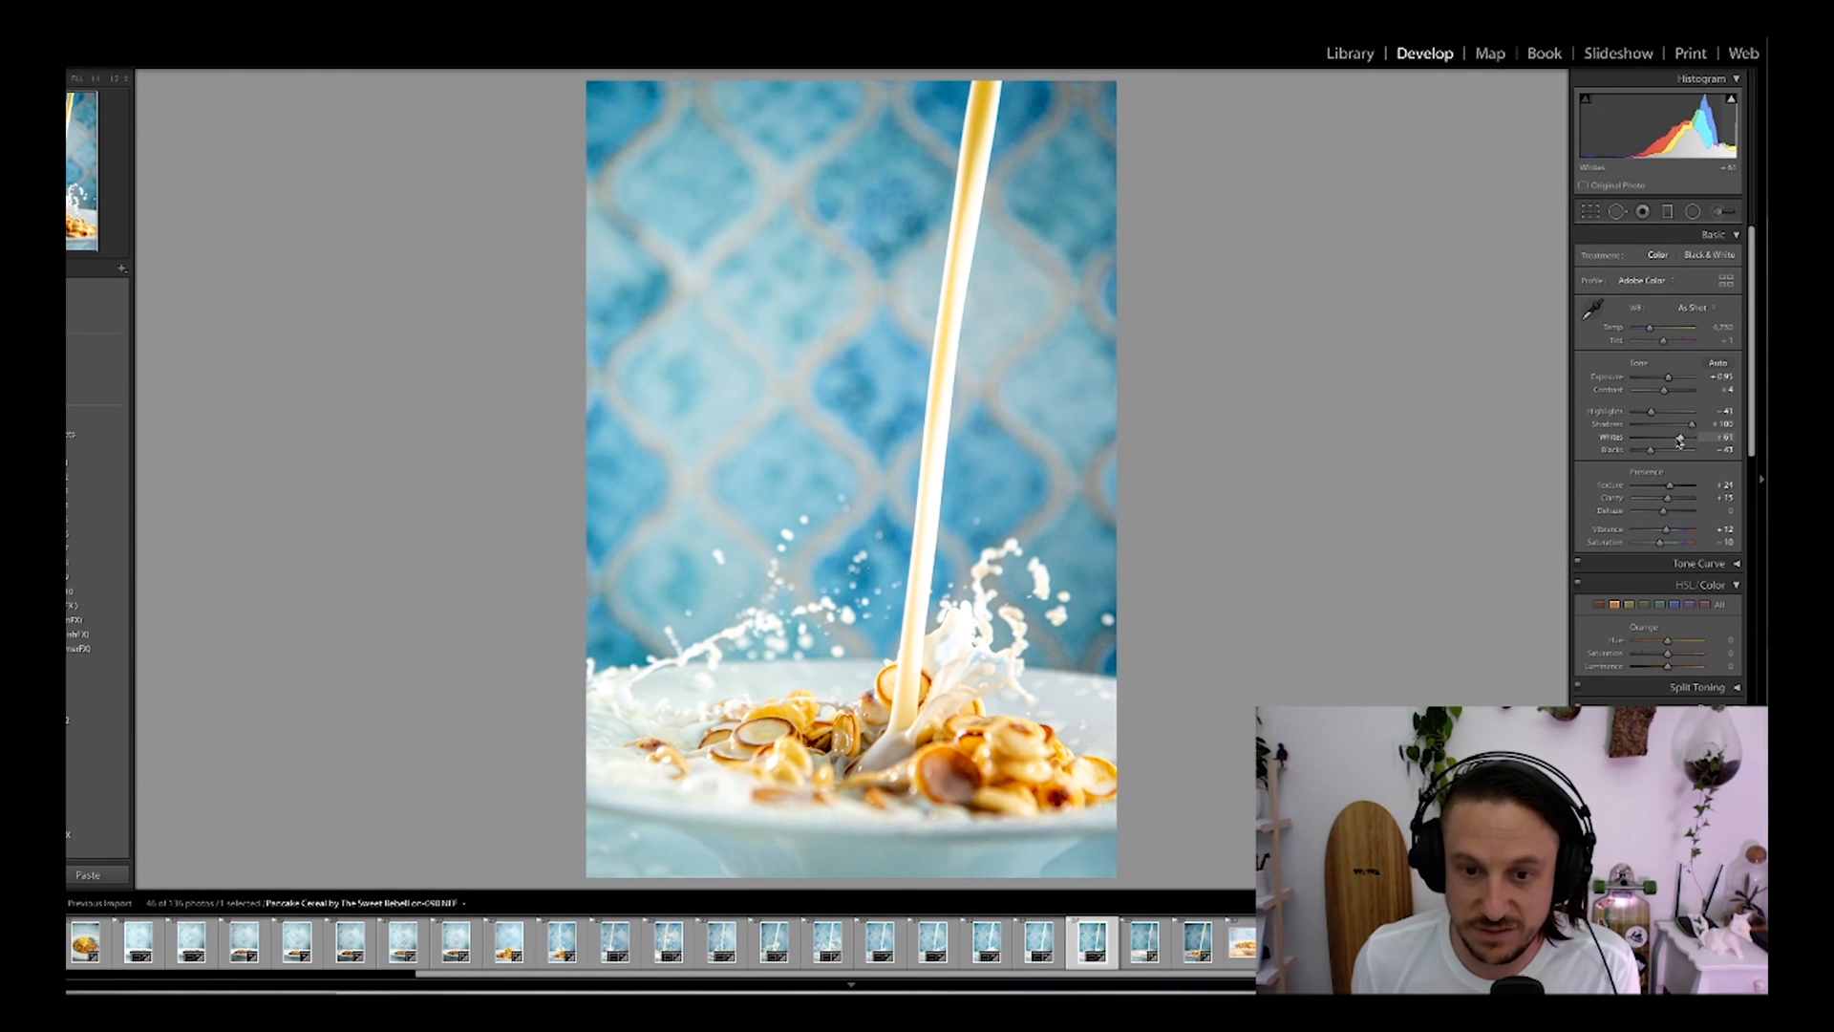
pyautogui.moveTo(1668, 379); pyautogui.dragTo(1670, 381)
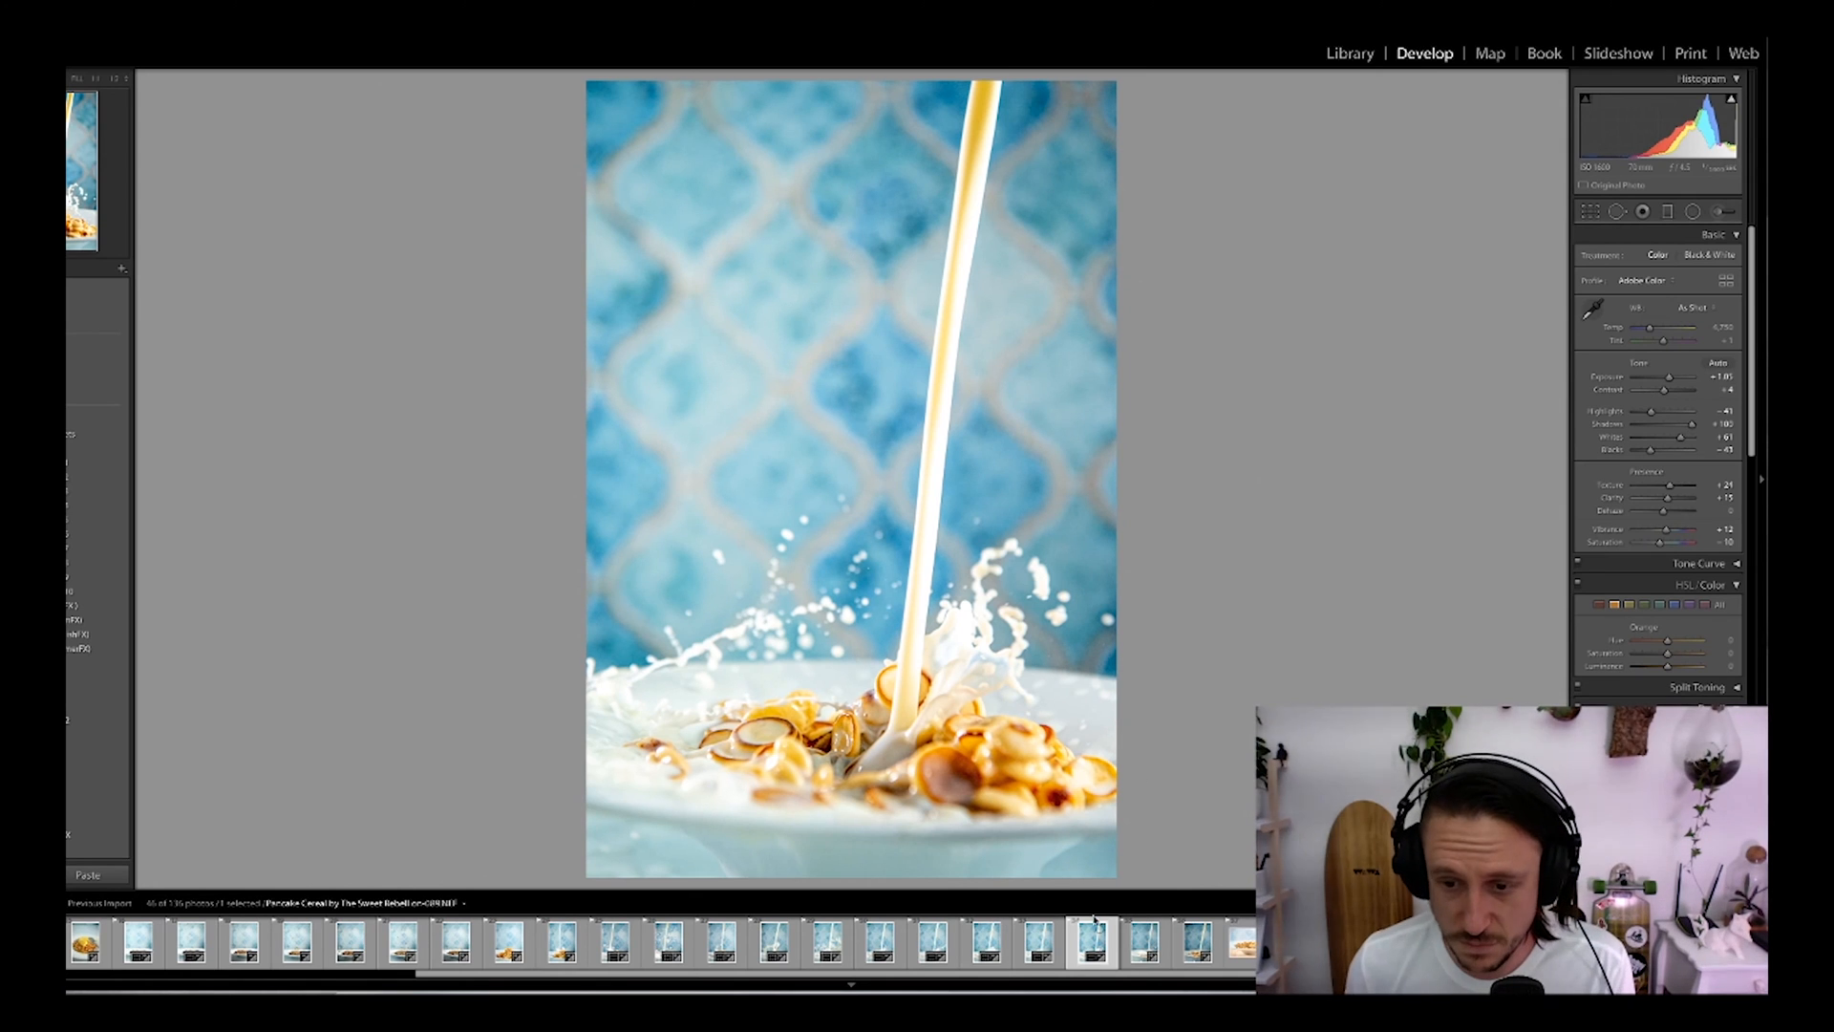
# Step: Remove the pick flag from the photo with the flat milk mound and from the following plain milk-pour photo
pyautogui.click(1143, 942)
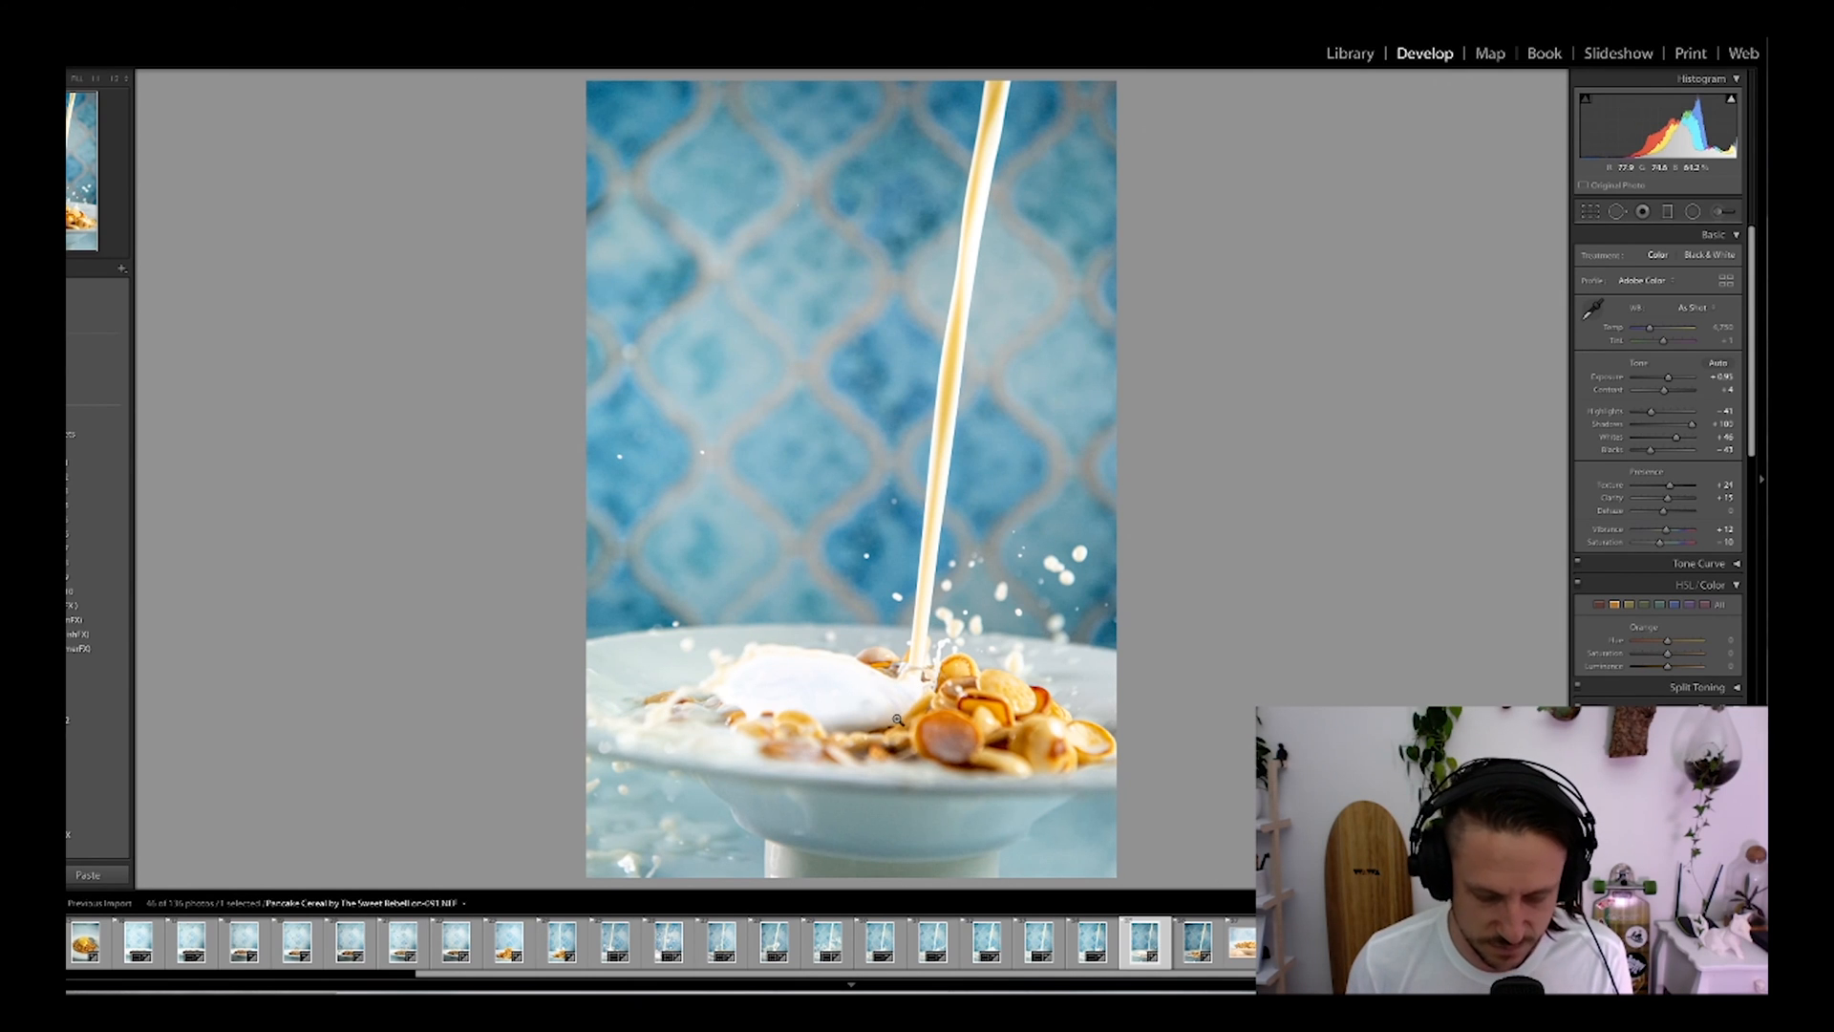
pyautogui.press('u')
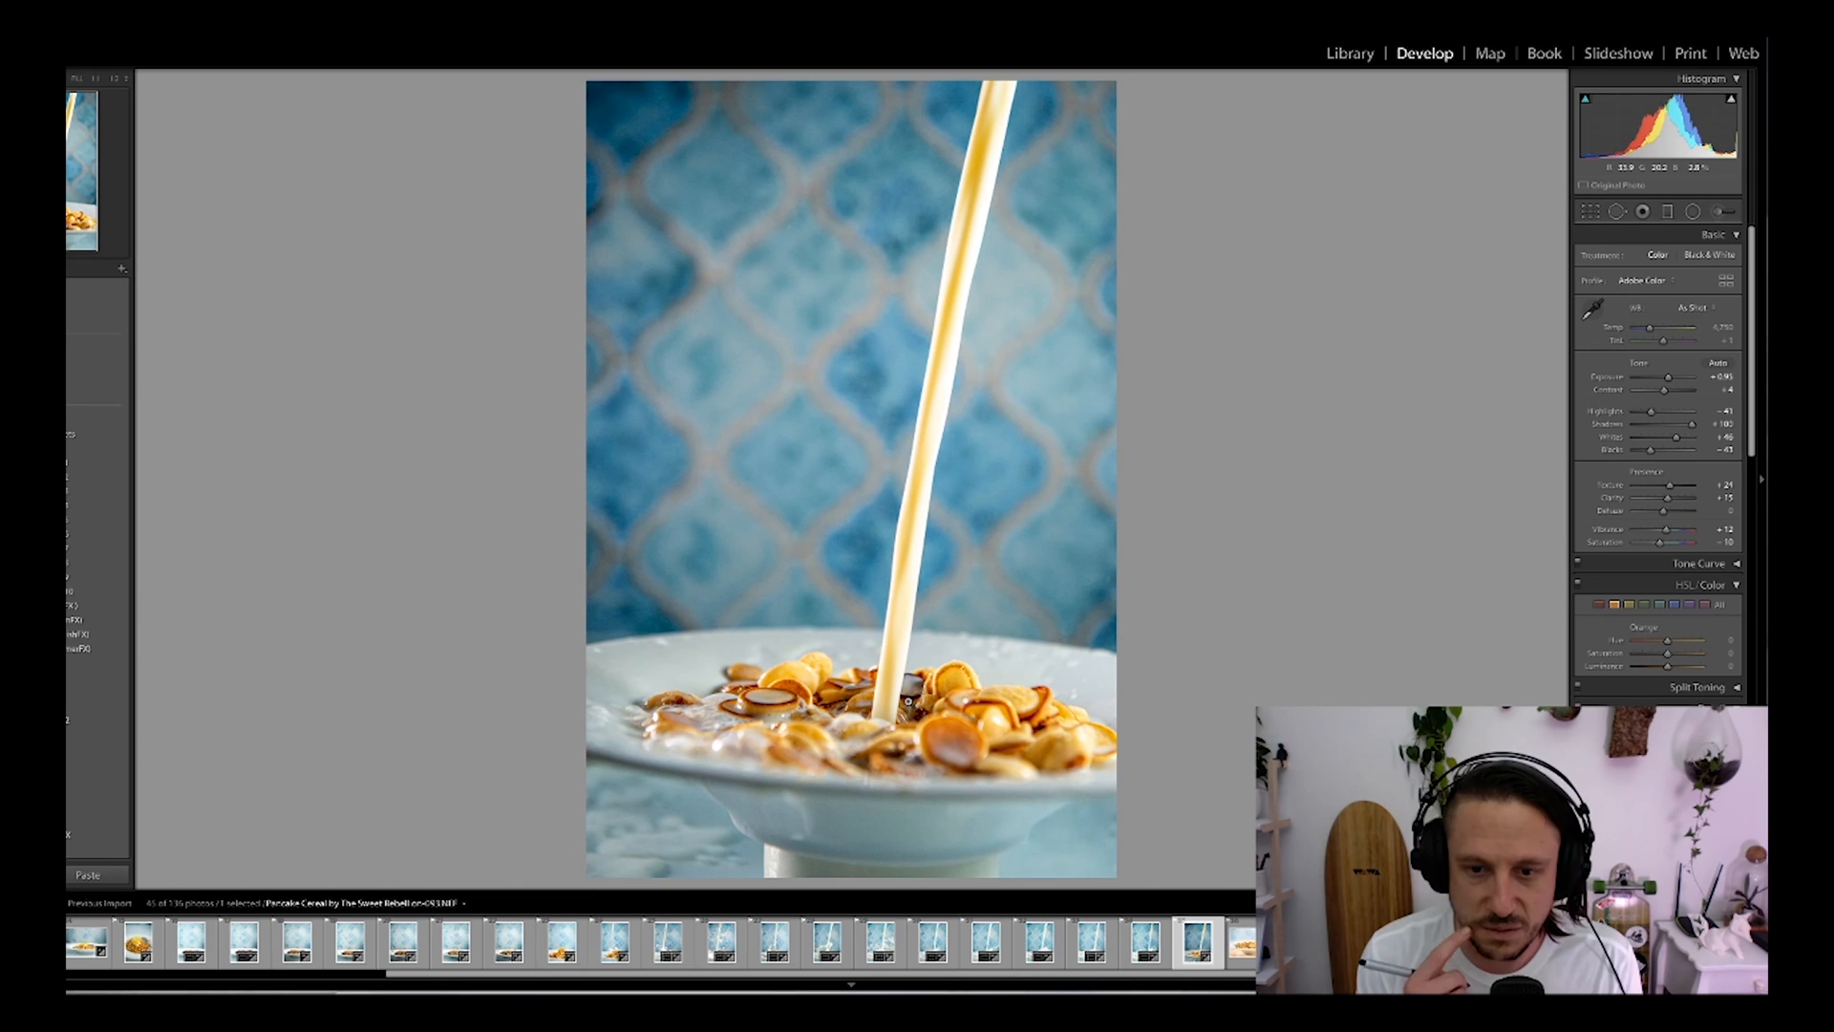
pyautogui.press('u')
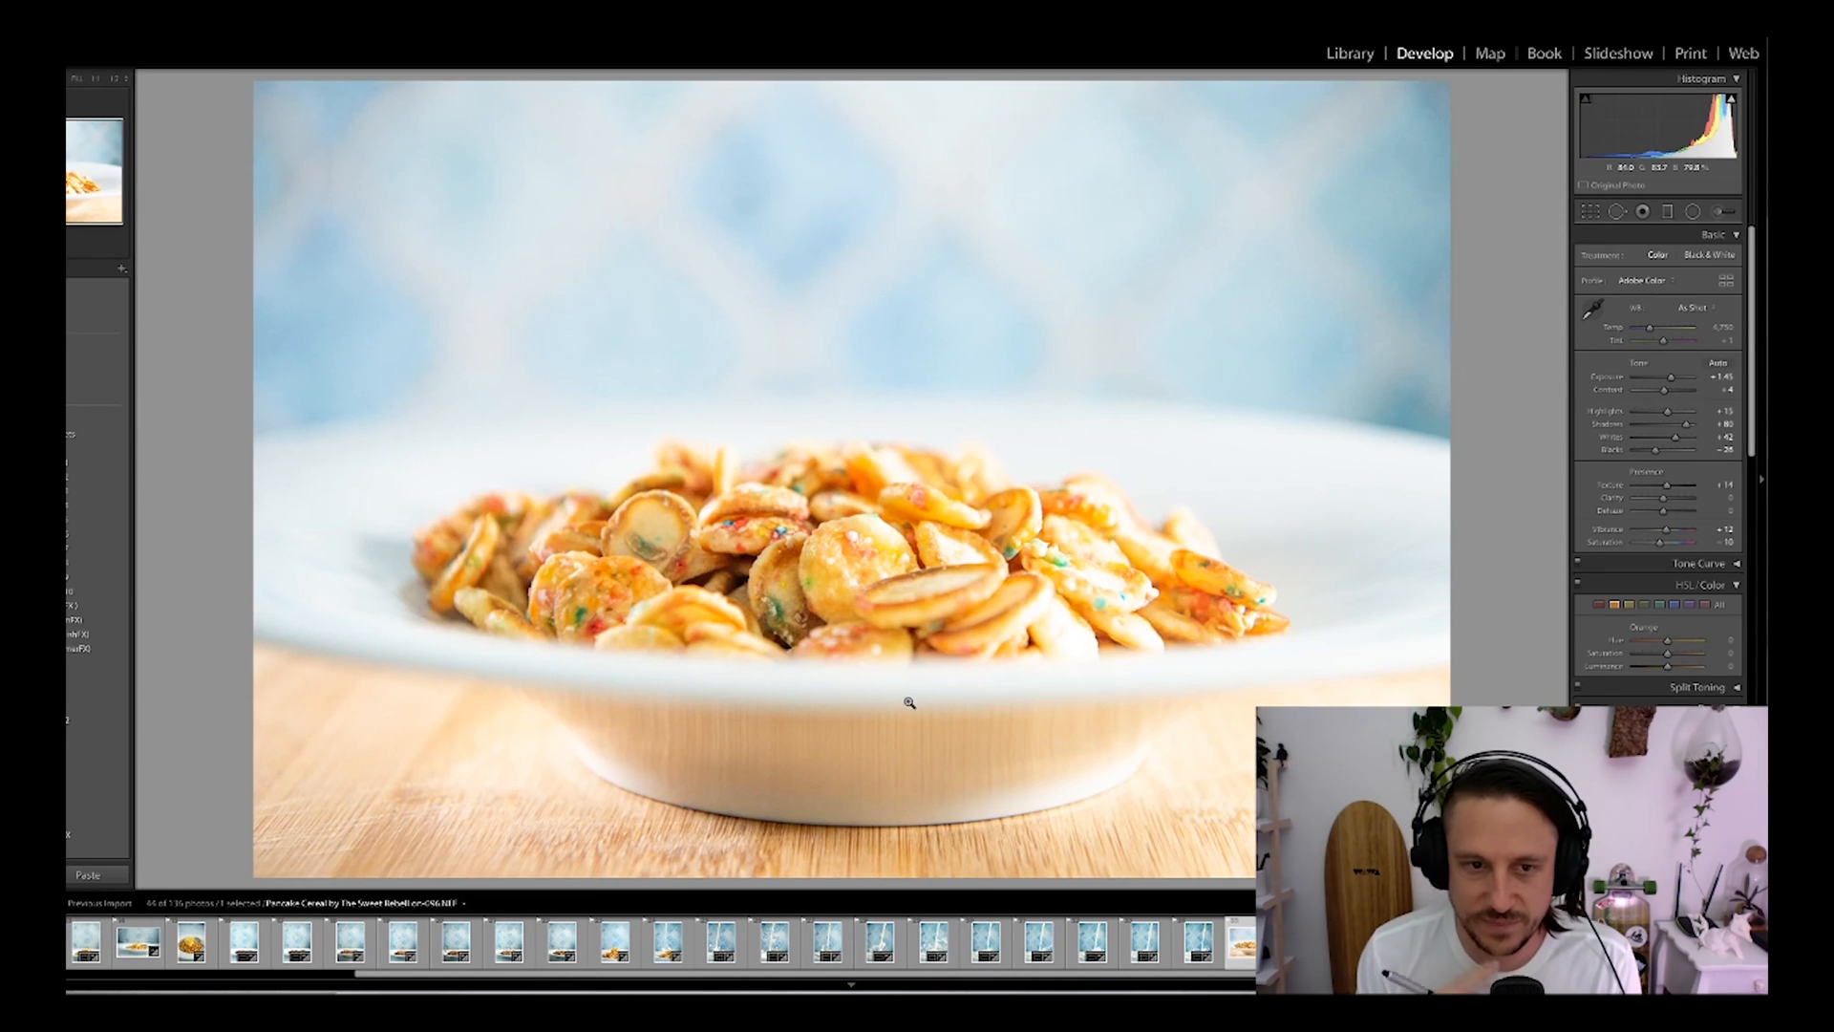
# Step: Set exposure to about +0.95 and shadows to +100 on the wooden-table bowl photo, and exposure to about +1.15 on the next bowl photo
pyautogui.moveTo(1669, 380)
pyautogui.mouseDown()
pyautogui.moveTo(1692, 429)
pyautogui.moveTo(1669, 380)
pyautogui.mouseUp()
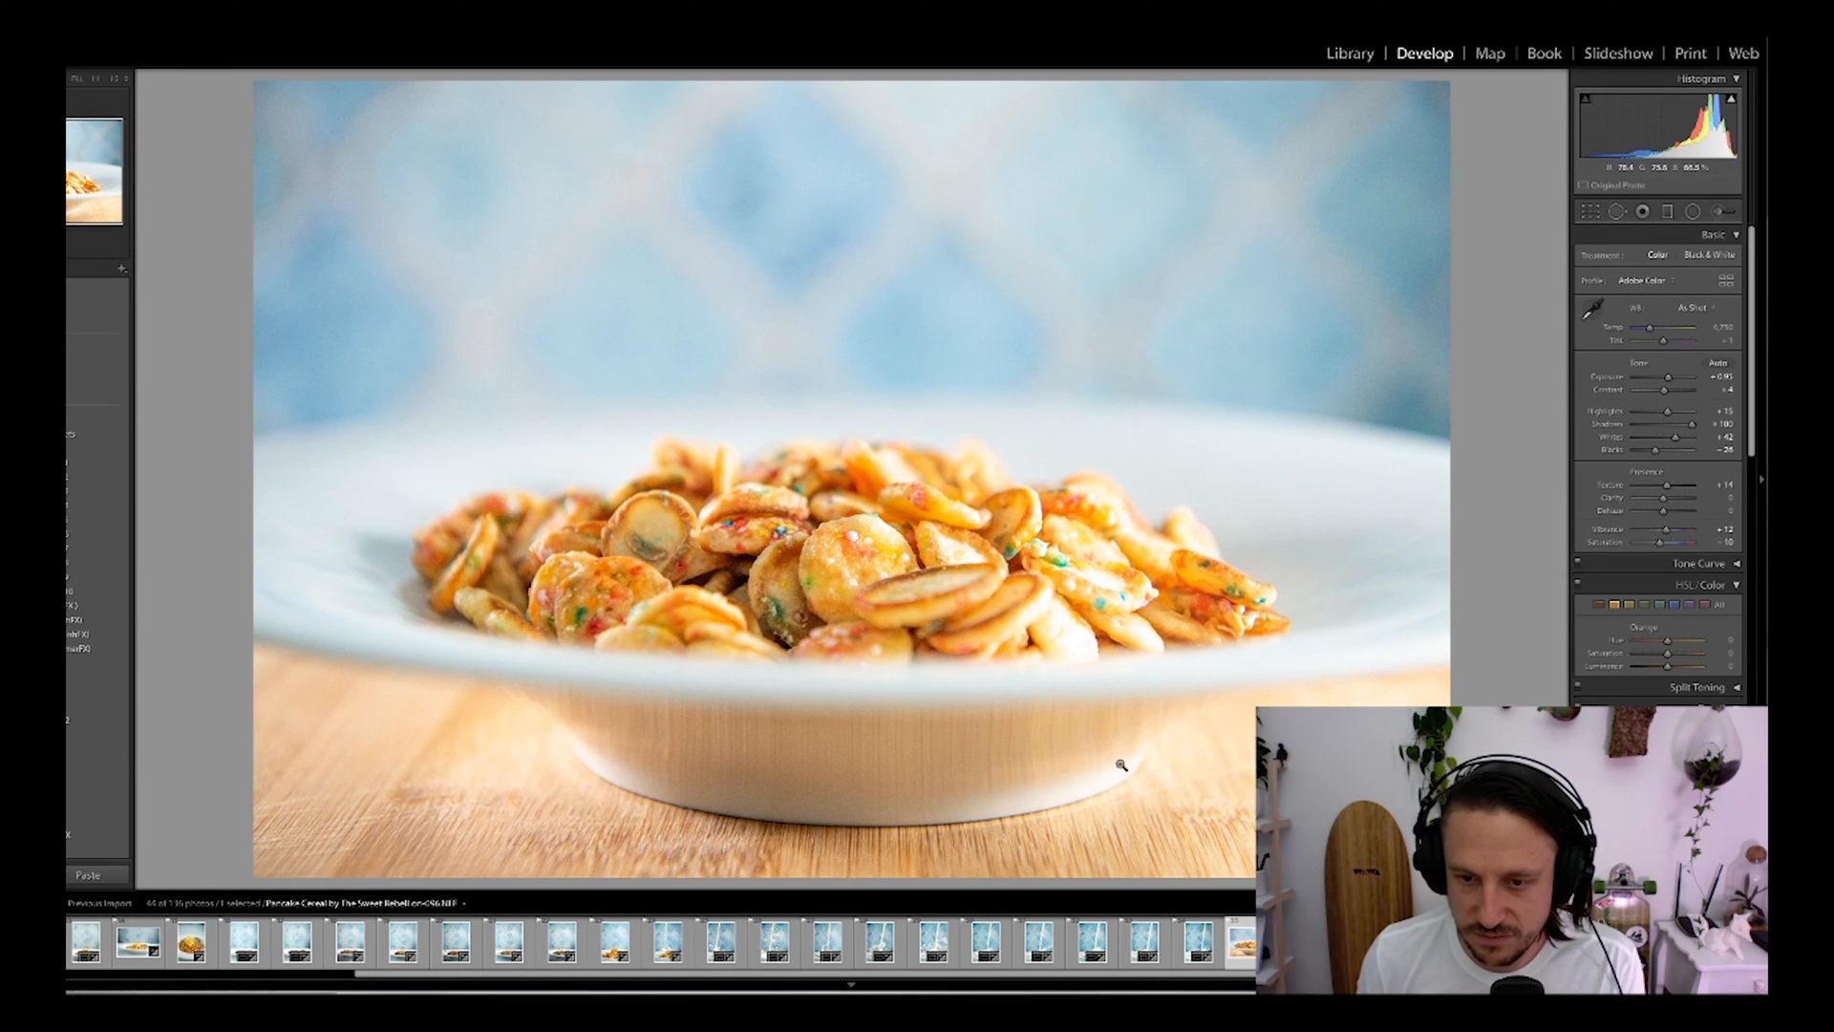
pyautogui.press('Right')
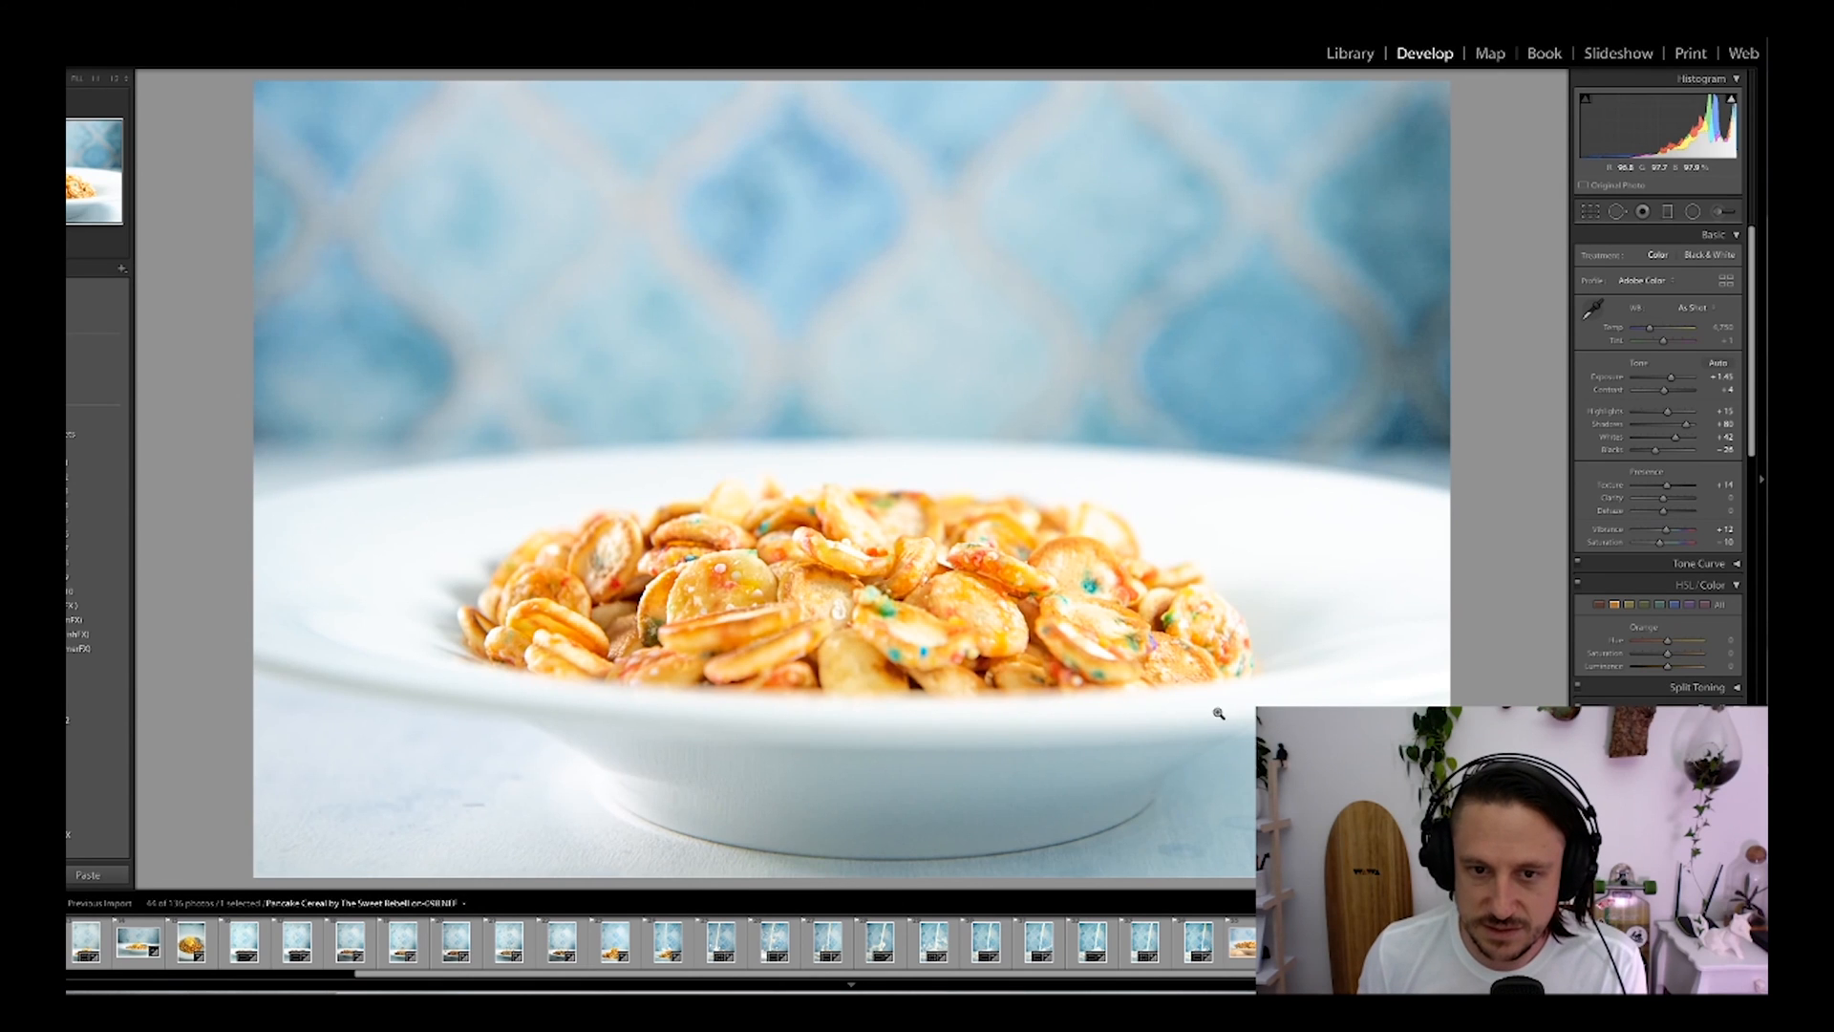
pyautogui.moveTo(1671, 378); pyautogui.dragTo(1671, 384)
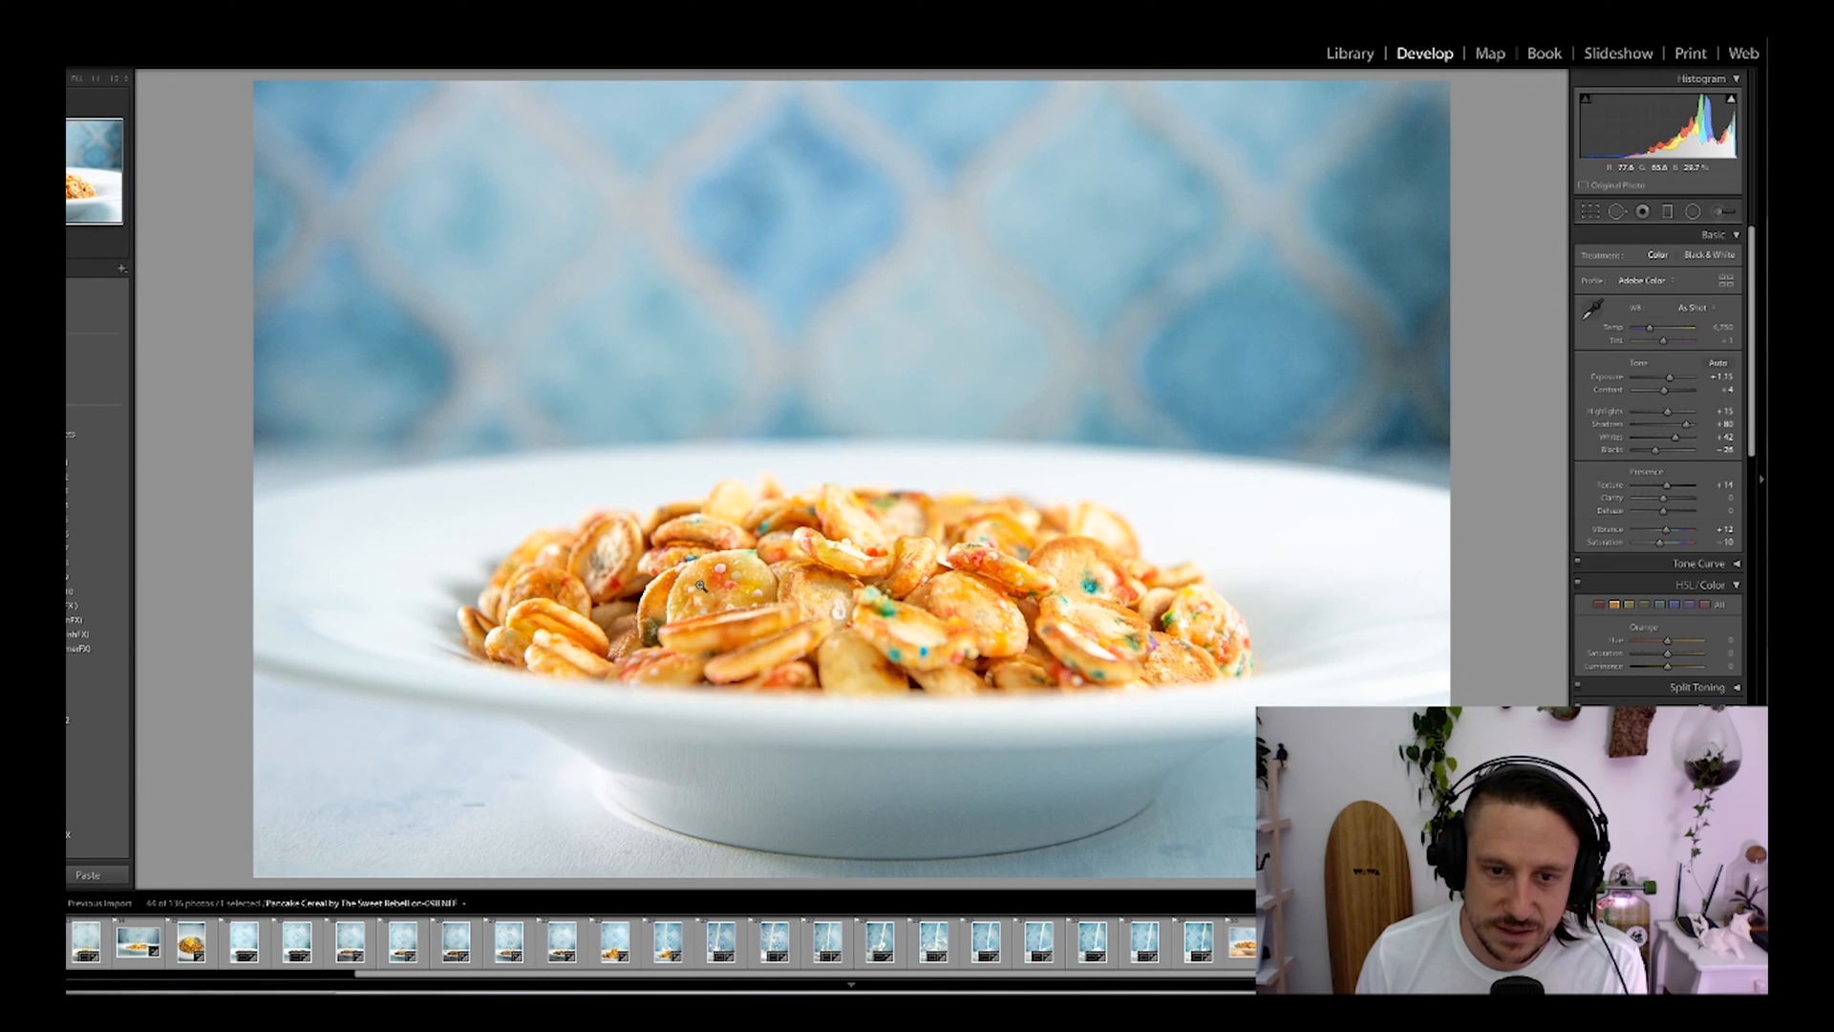
# Step: On the vertical bowl photo with the spoon, bring exposure down to about +0.95, raise whites slightly and lift exposure a little again
pyautogui.click(1240, 943)
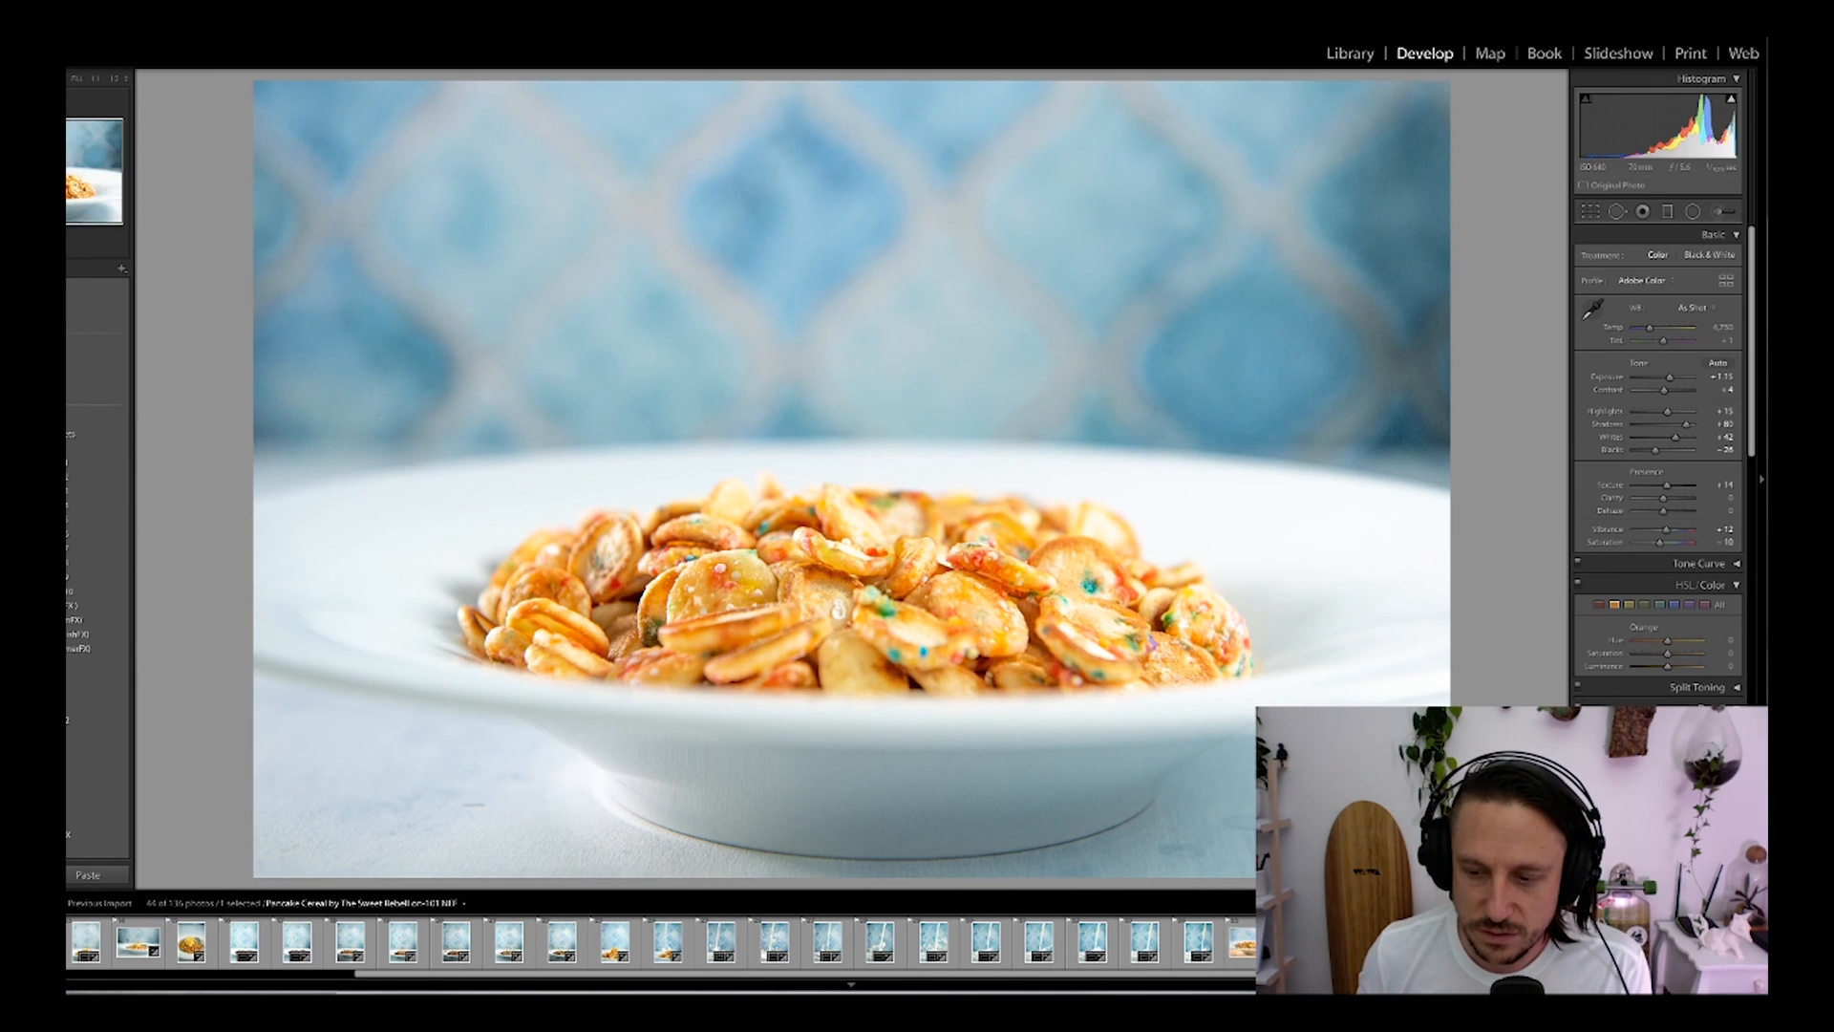
pyautogui.click(1304, 943)
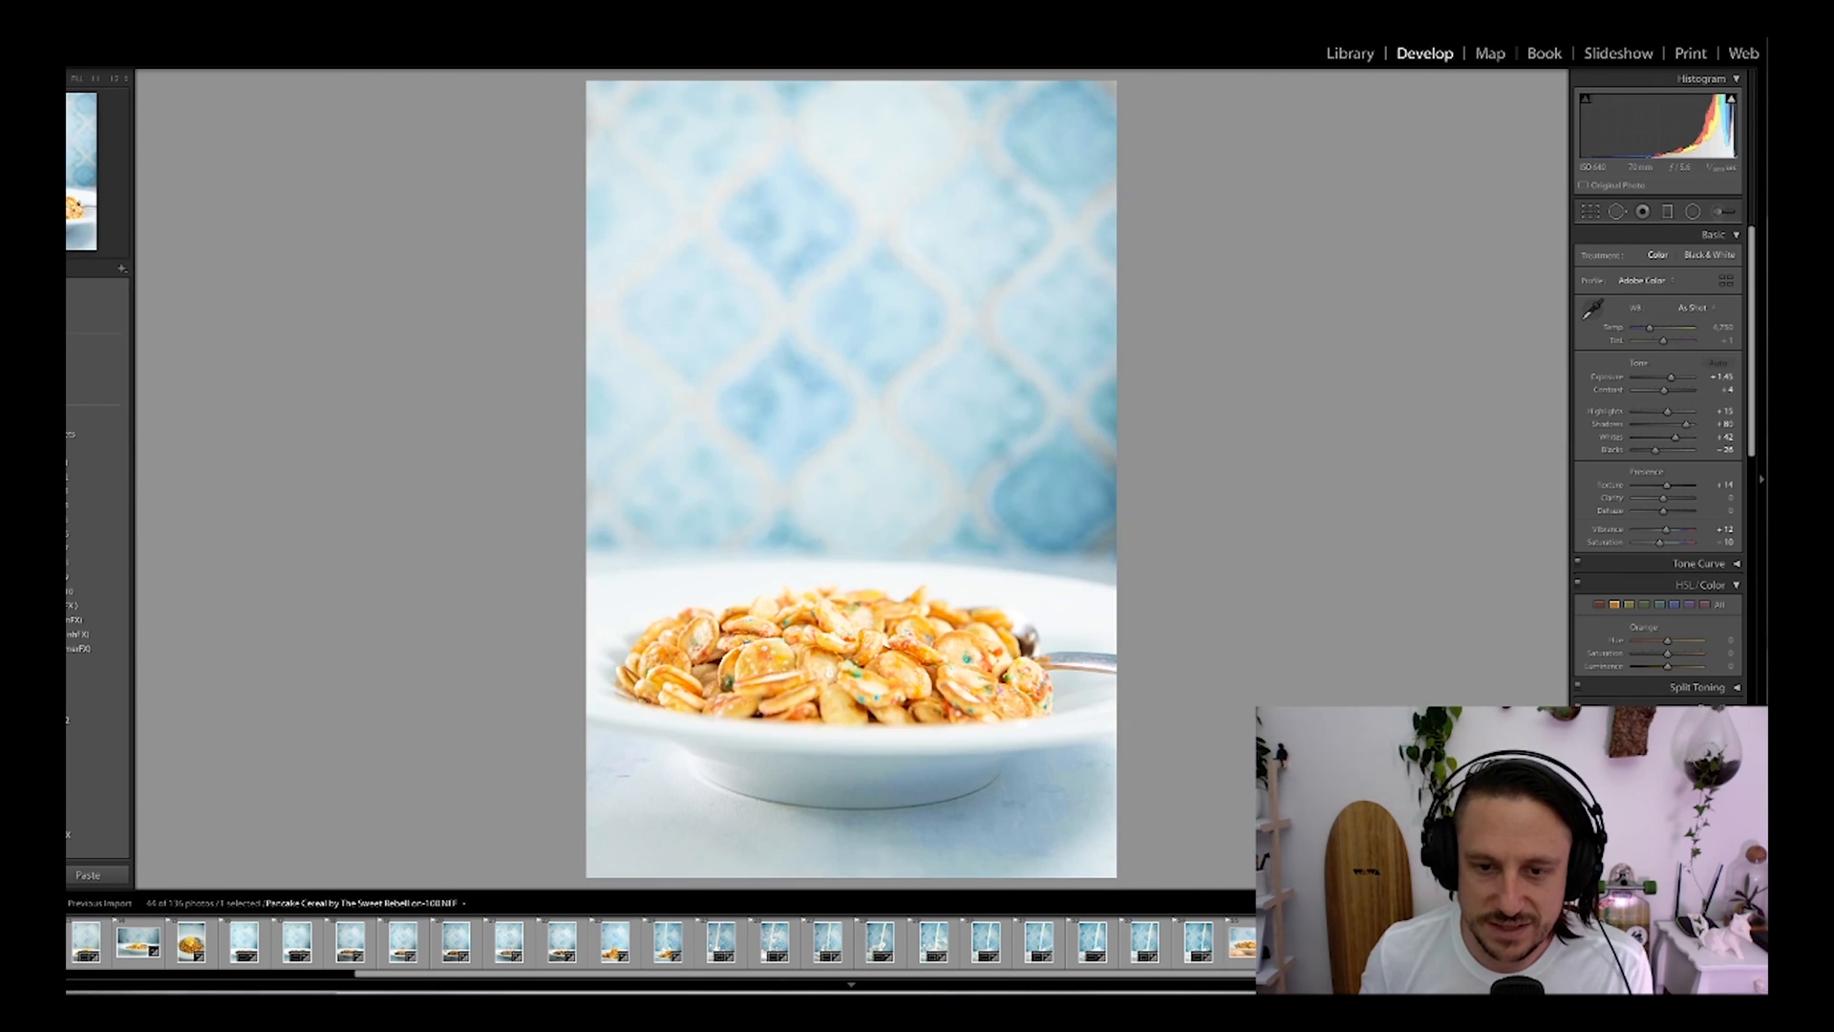
pyautogui.moveTo(1670, 378); pyautogui.dragTo(1667, 383)
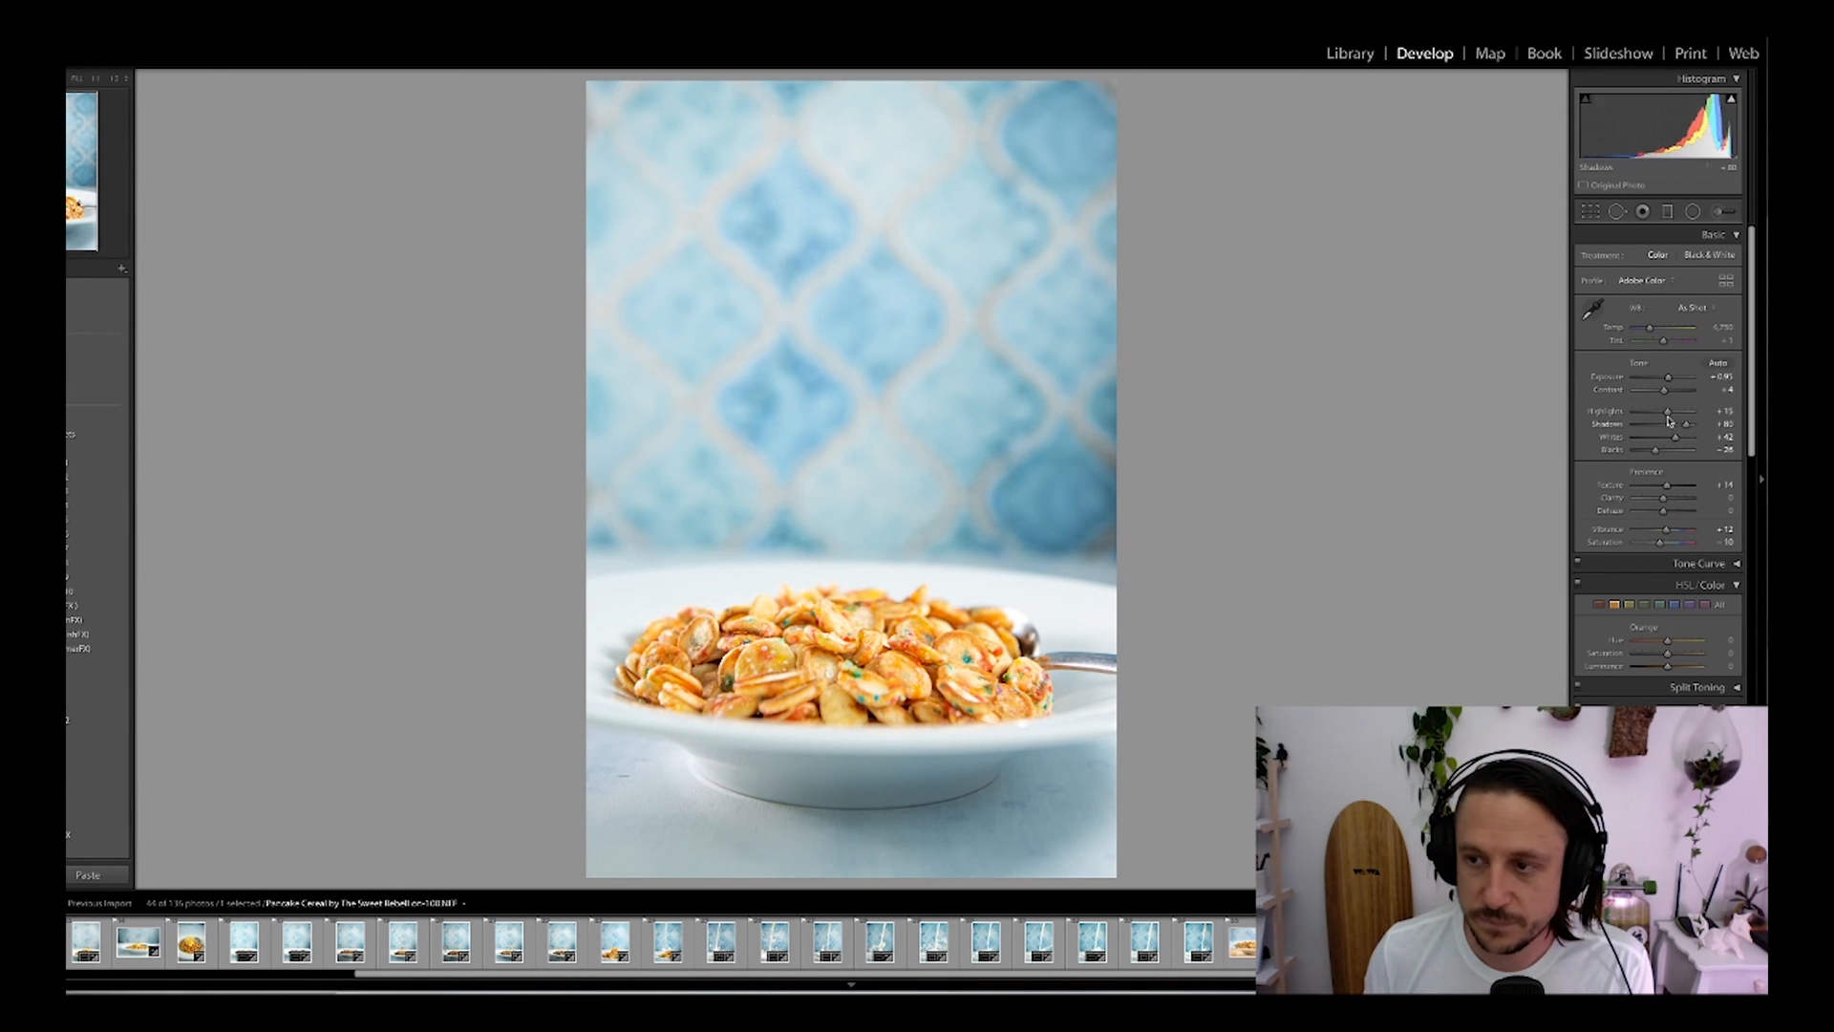
pyautogui.moveTo(1675, 438); pyautogui.dragTo(1679, 442)
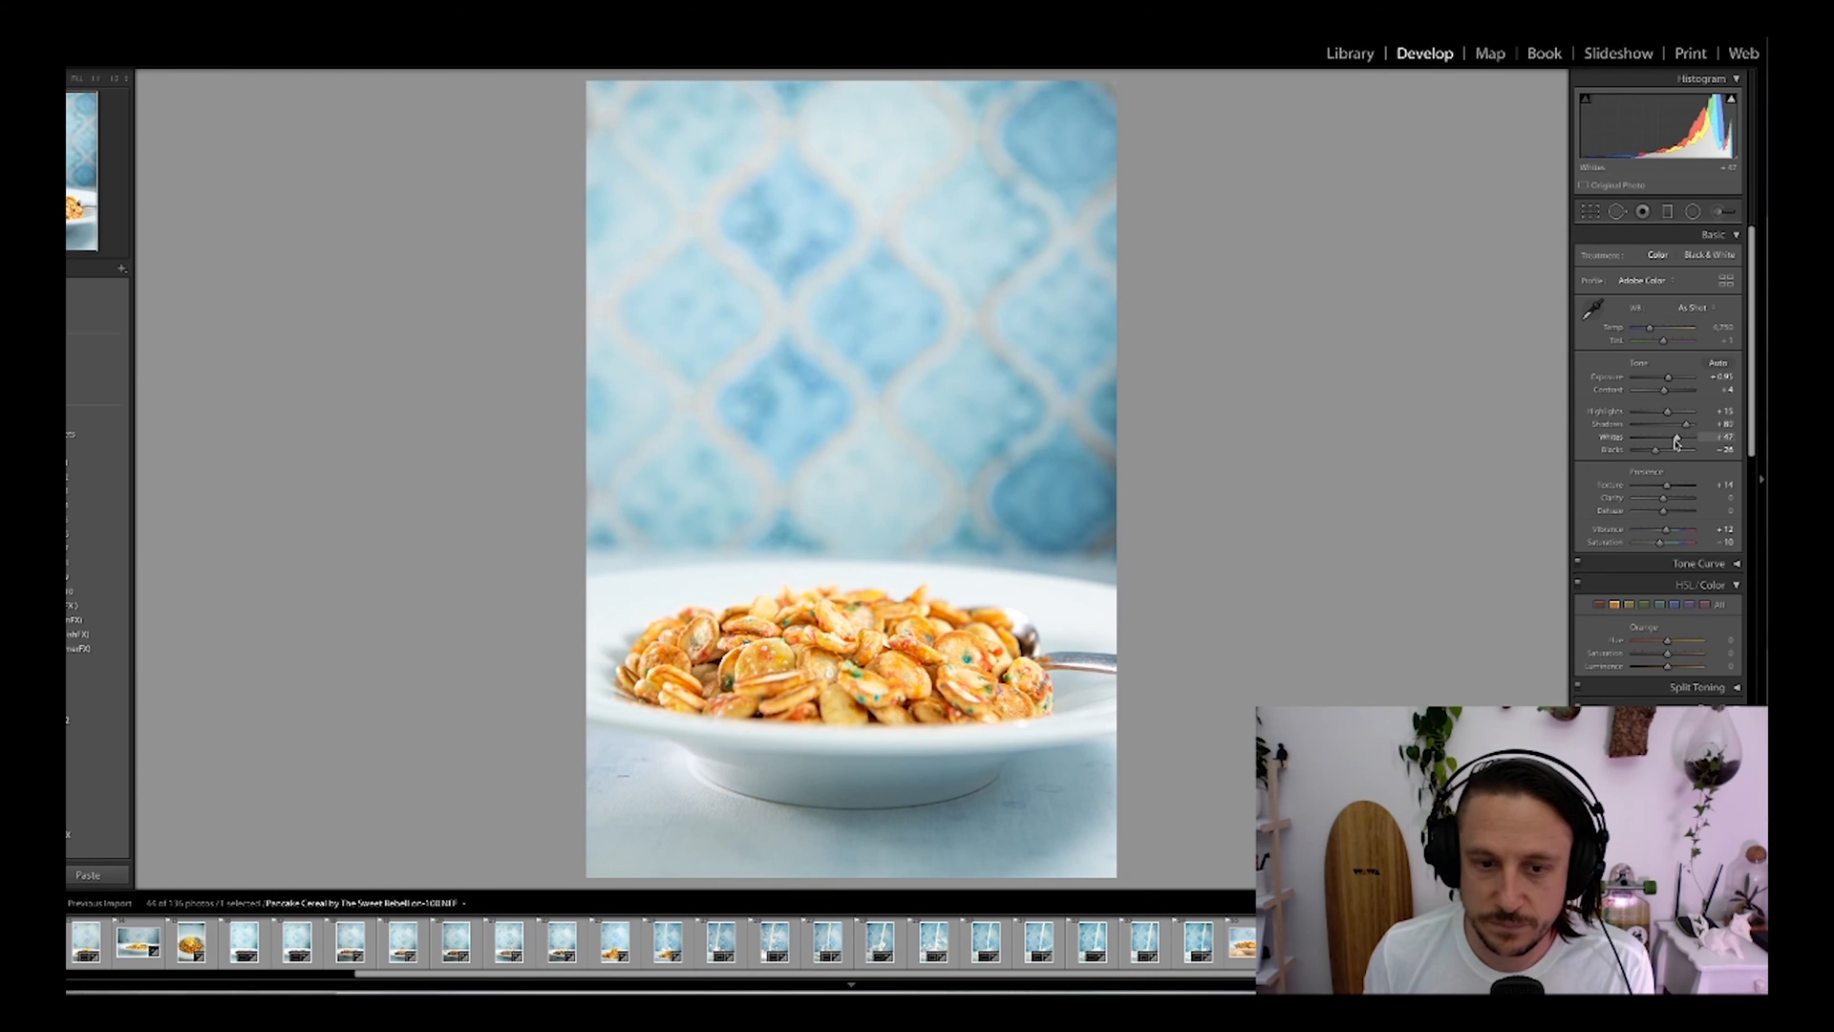
pyautogui.moveTo(1668, 381); pyautogui.dragTo(1672, 389)
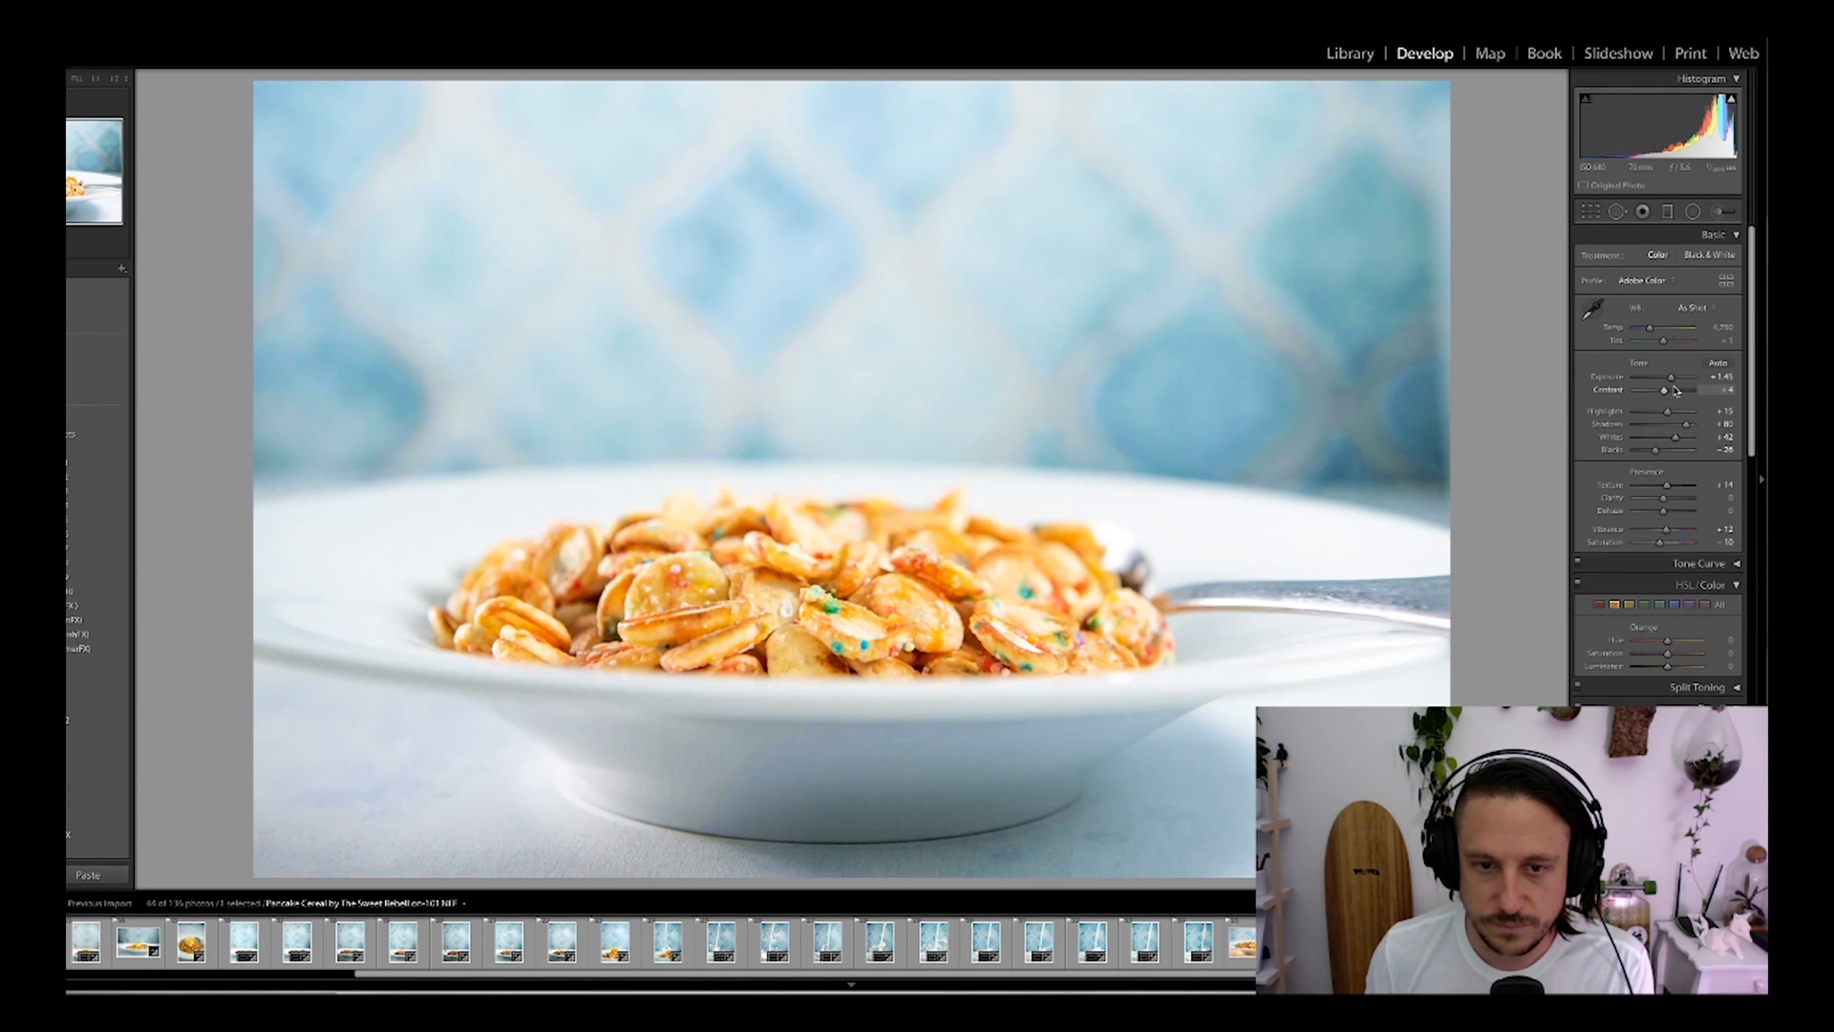
# Step: On the horizontal bowl photo with the spoon, set highlights to about -37, shadows to about +90 and exposure to about +1.55
pyautogui.moveTo(1670, 411); pyautogui.dragTo(1656, 413)
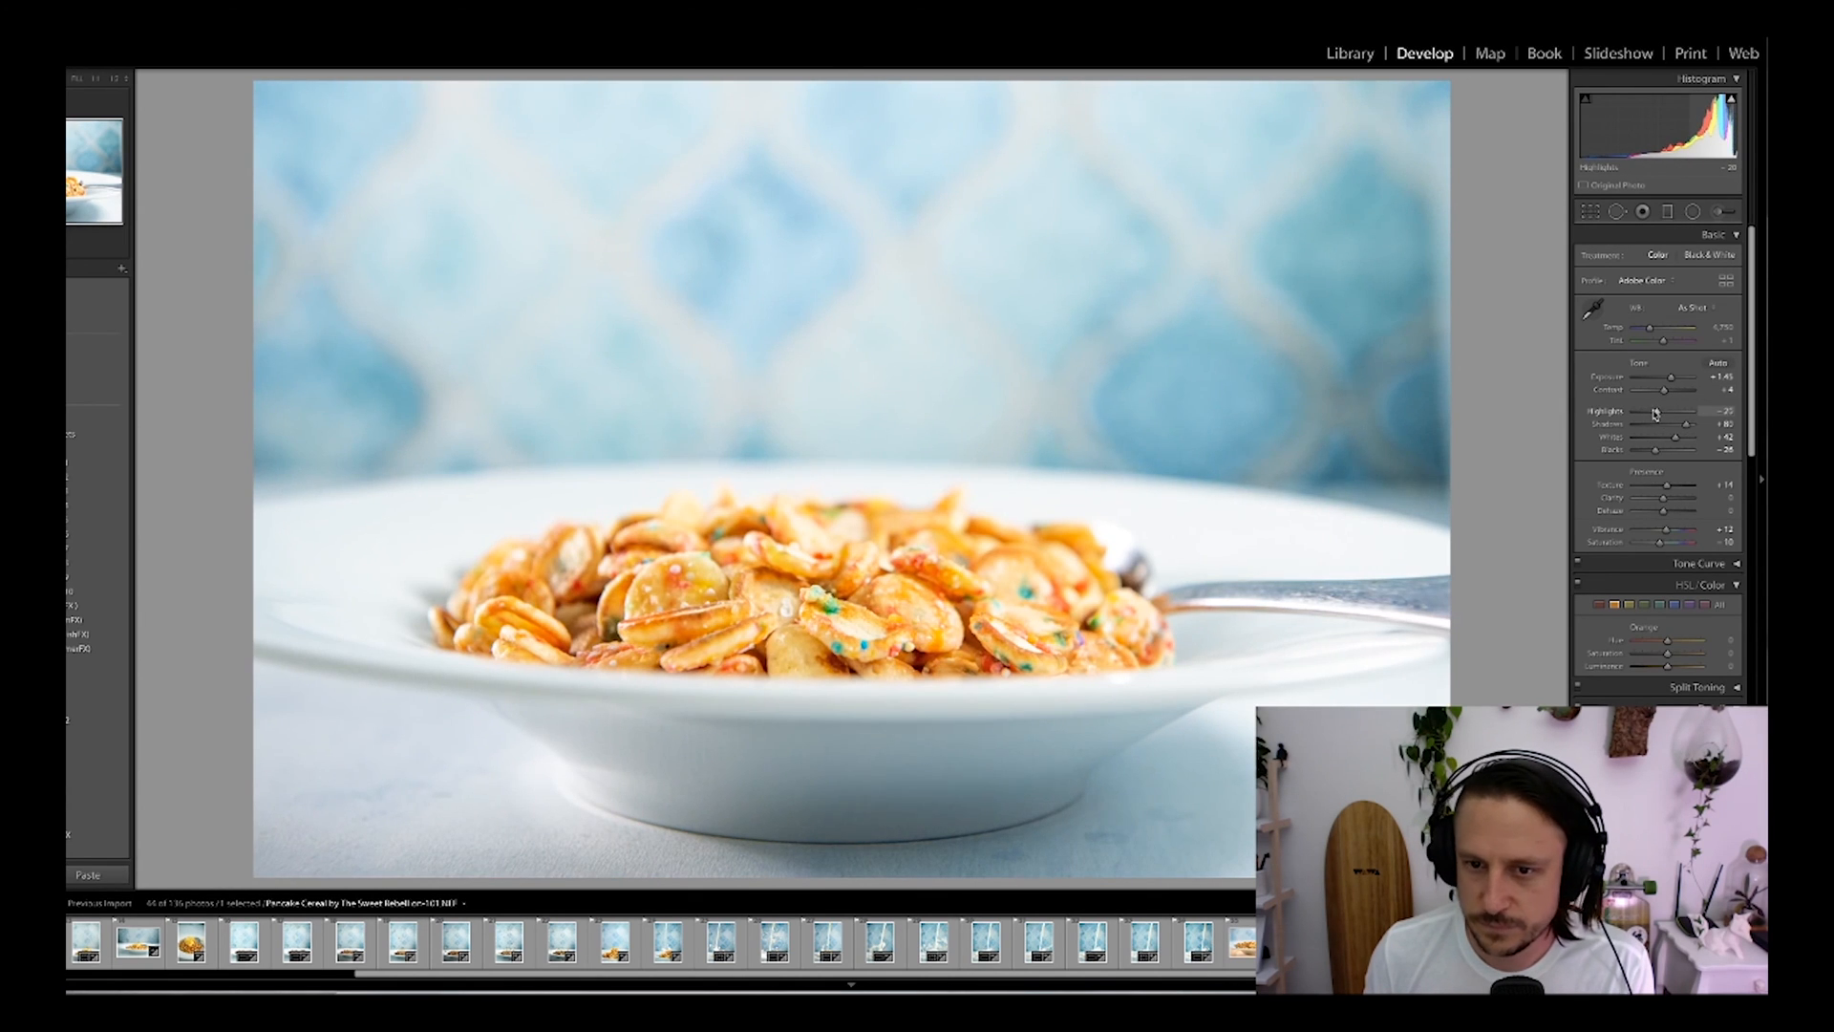
pyautogui.press('Down')
pyautogui.press('Up')
pyautogui.press('Up')
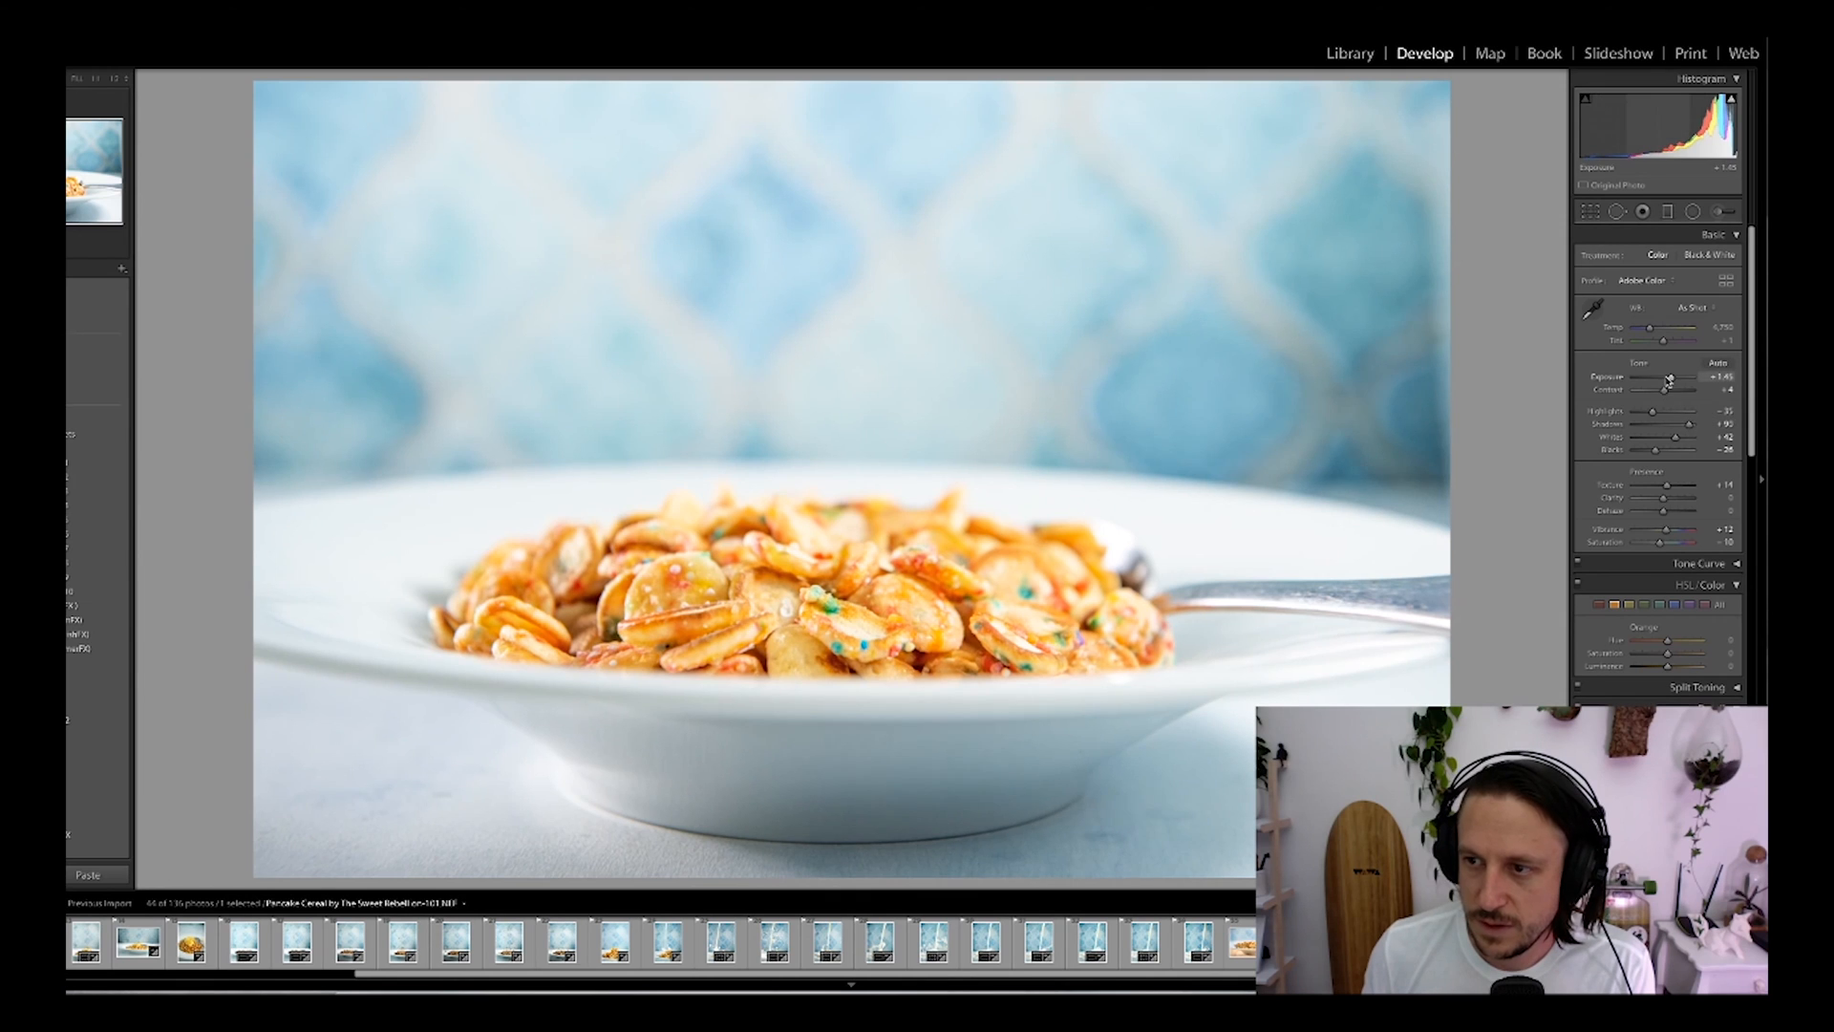
pyautogui.press('Up')
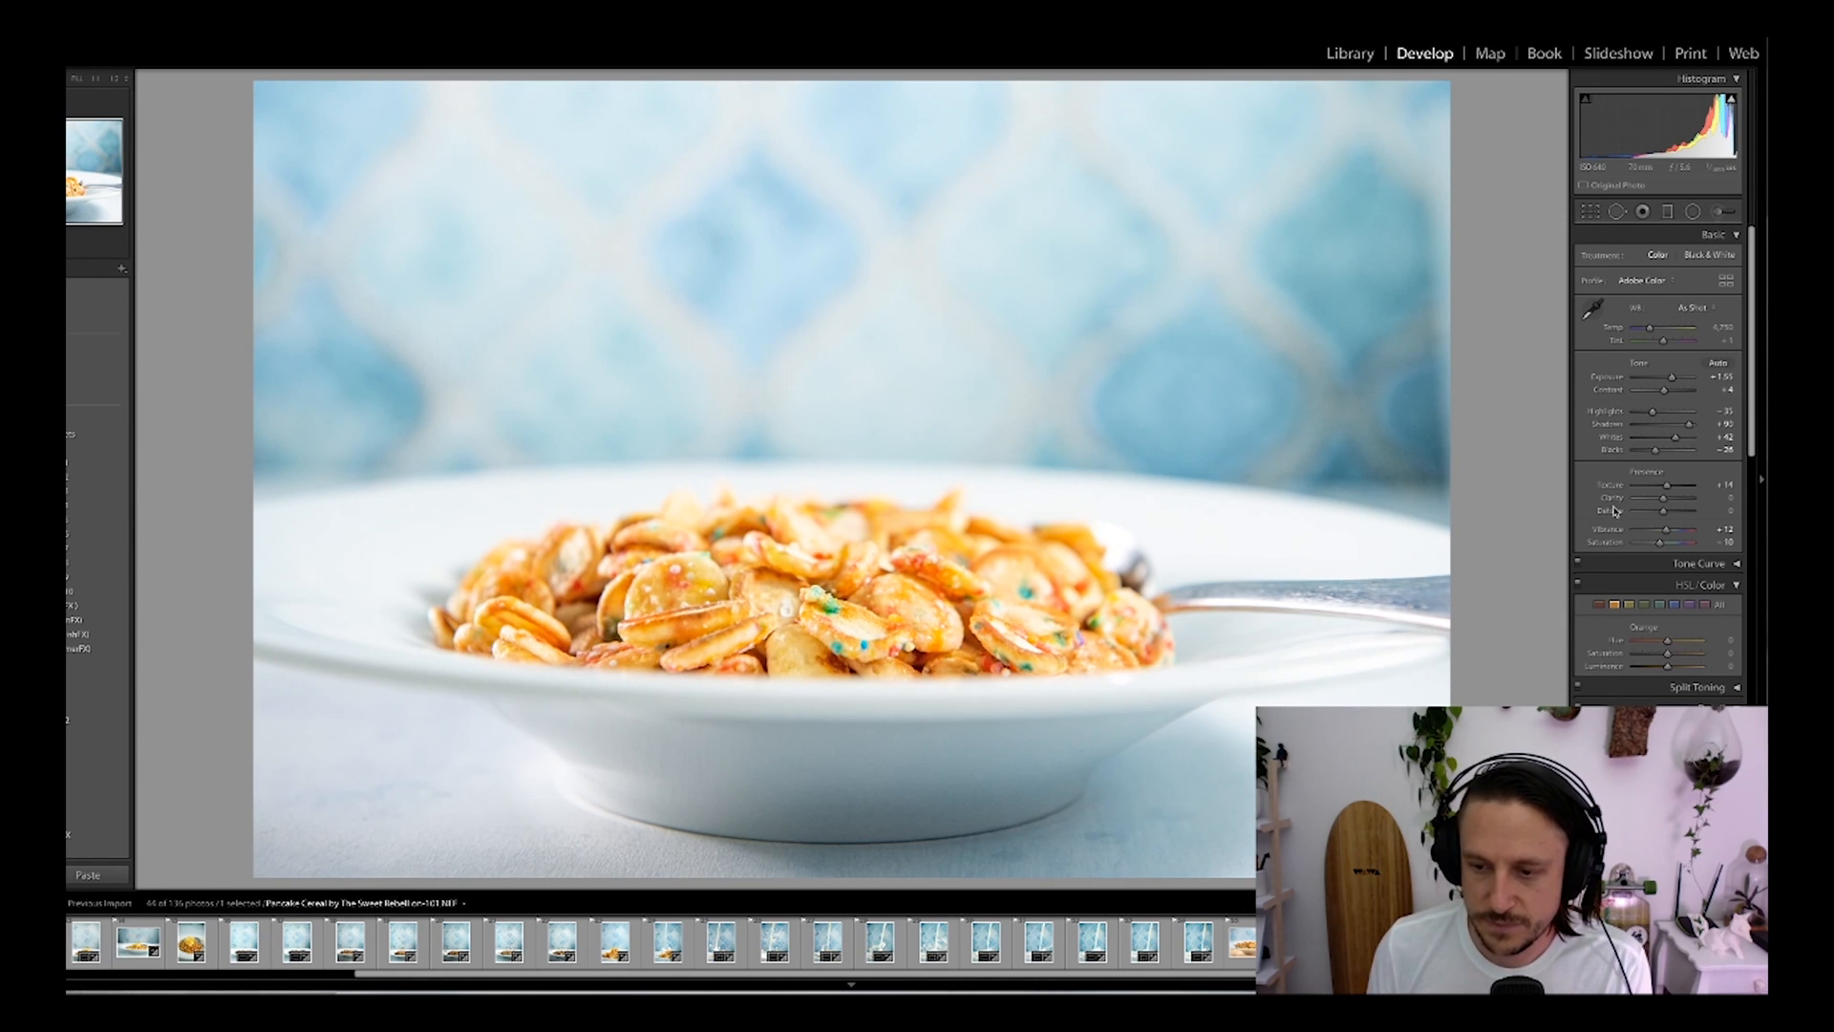
# Step: Rotate the milk container photo 180° and set exposure +1.20, contrast +21, highlights -100, shadows +91, whites +40 and blacks +79
pyautogui.press('Right')
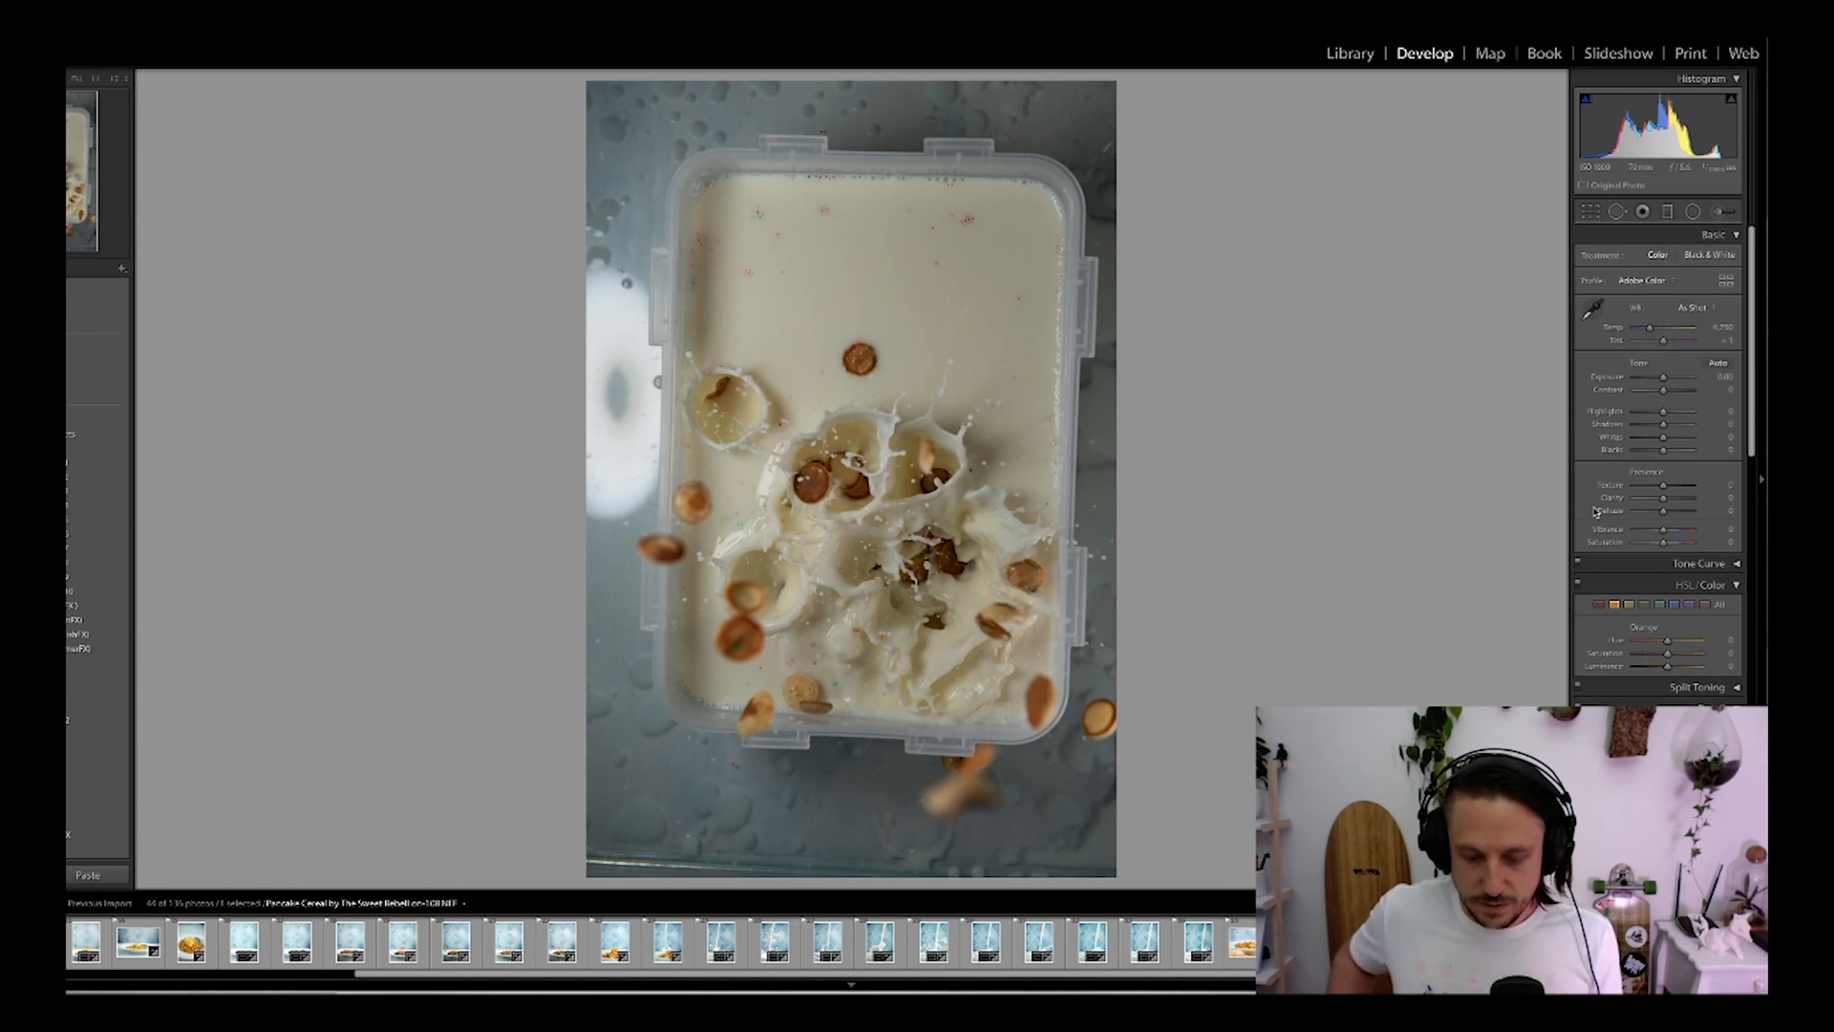
pyautogui.press('Right')
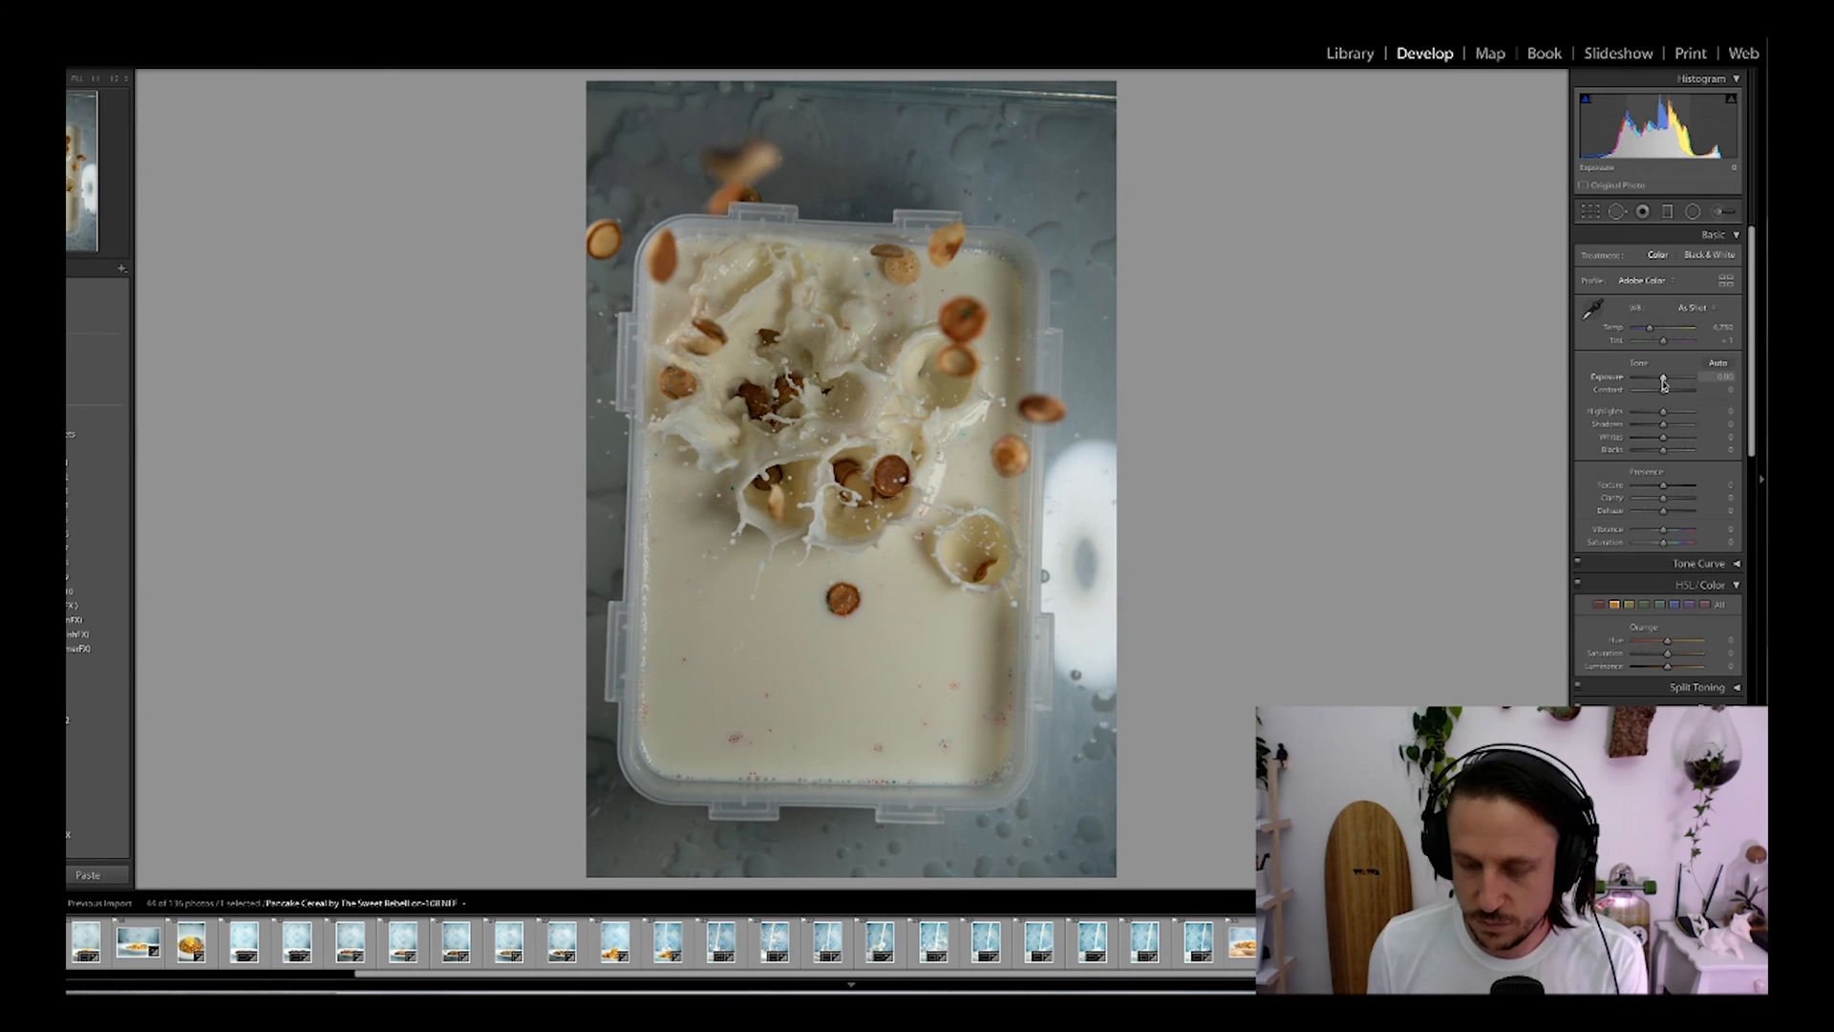
pyautogui.moveTo(1664, 383); pyautogui.dragTo(1639, 411)
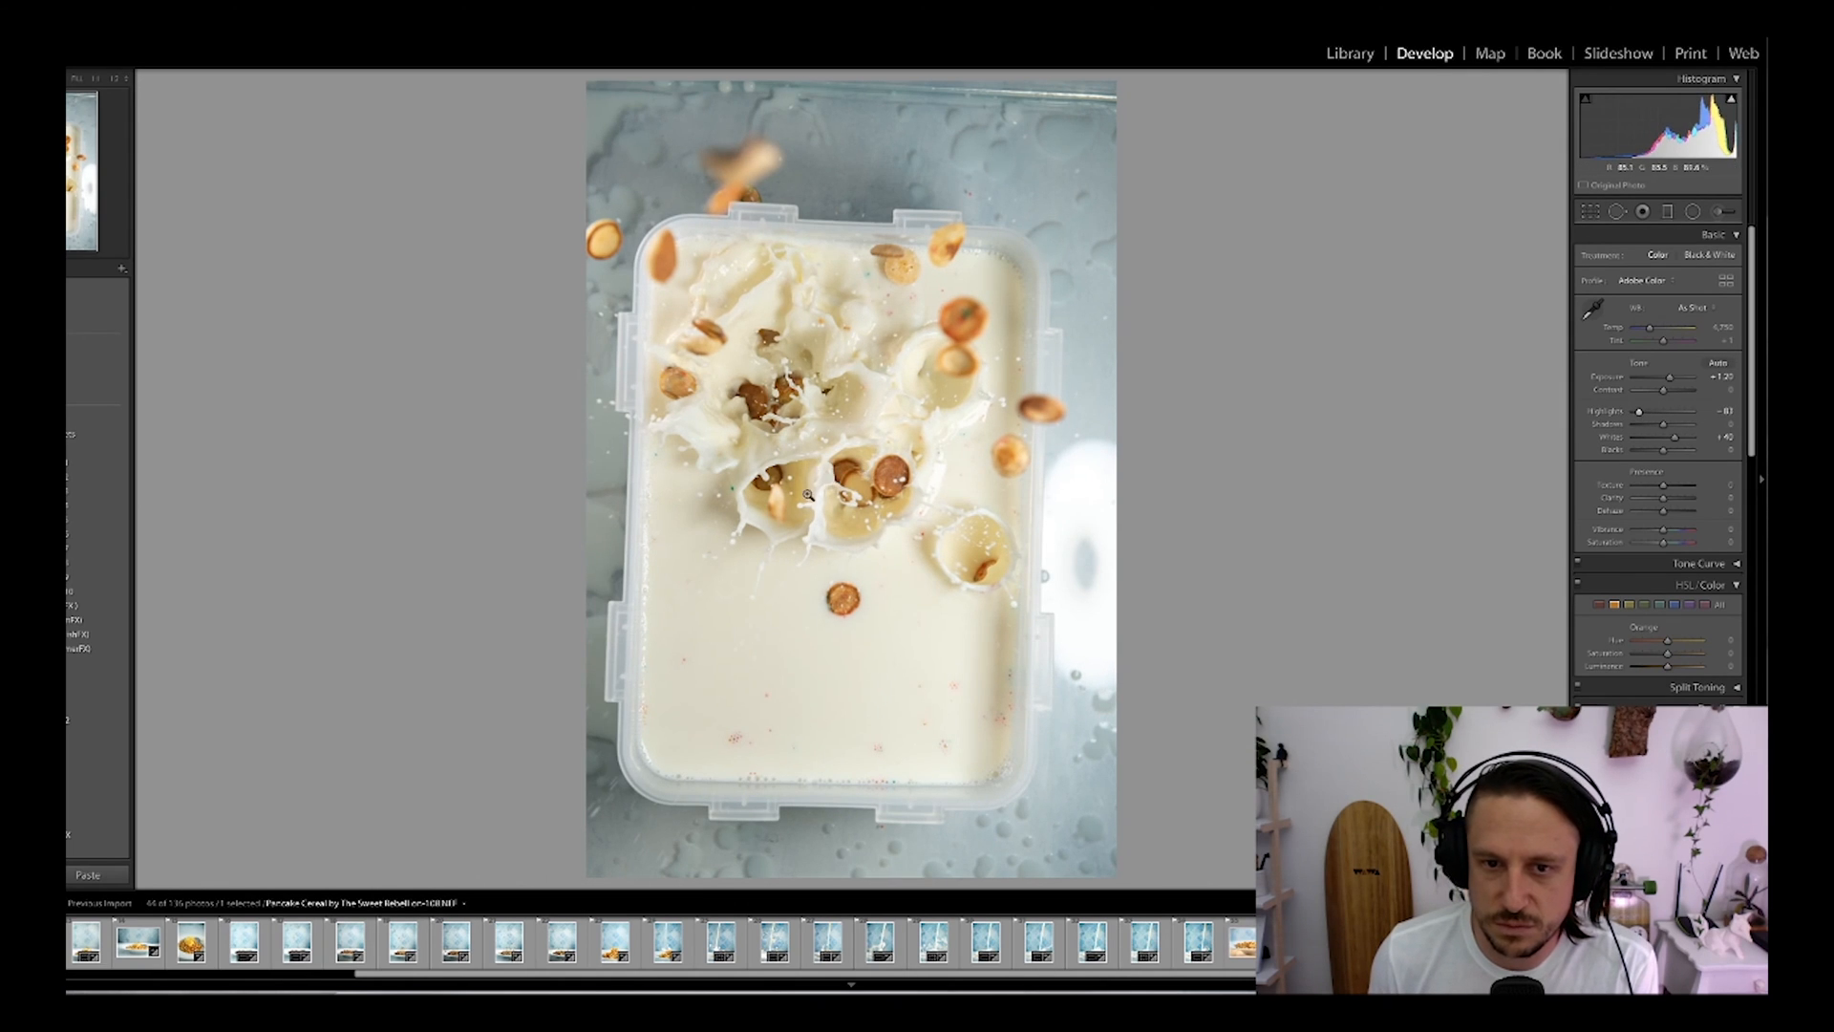
pyautogui.moveTo(1663, 427); pyautogui.dragTo(1689, 454)
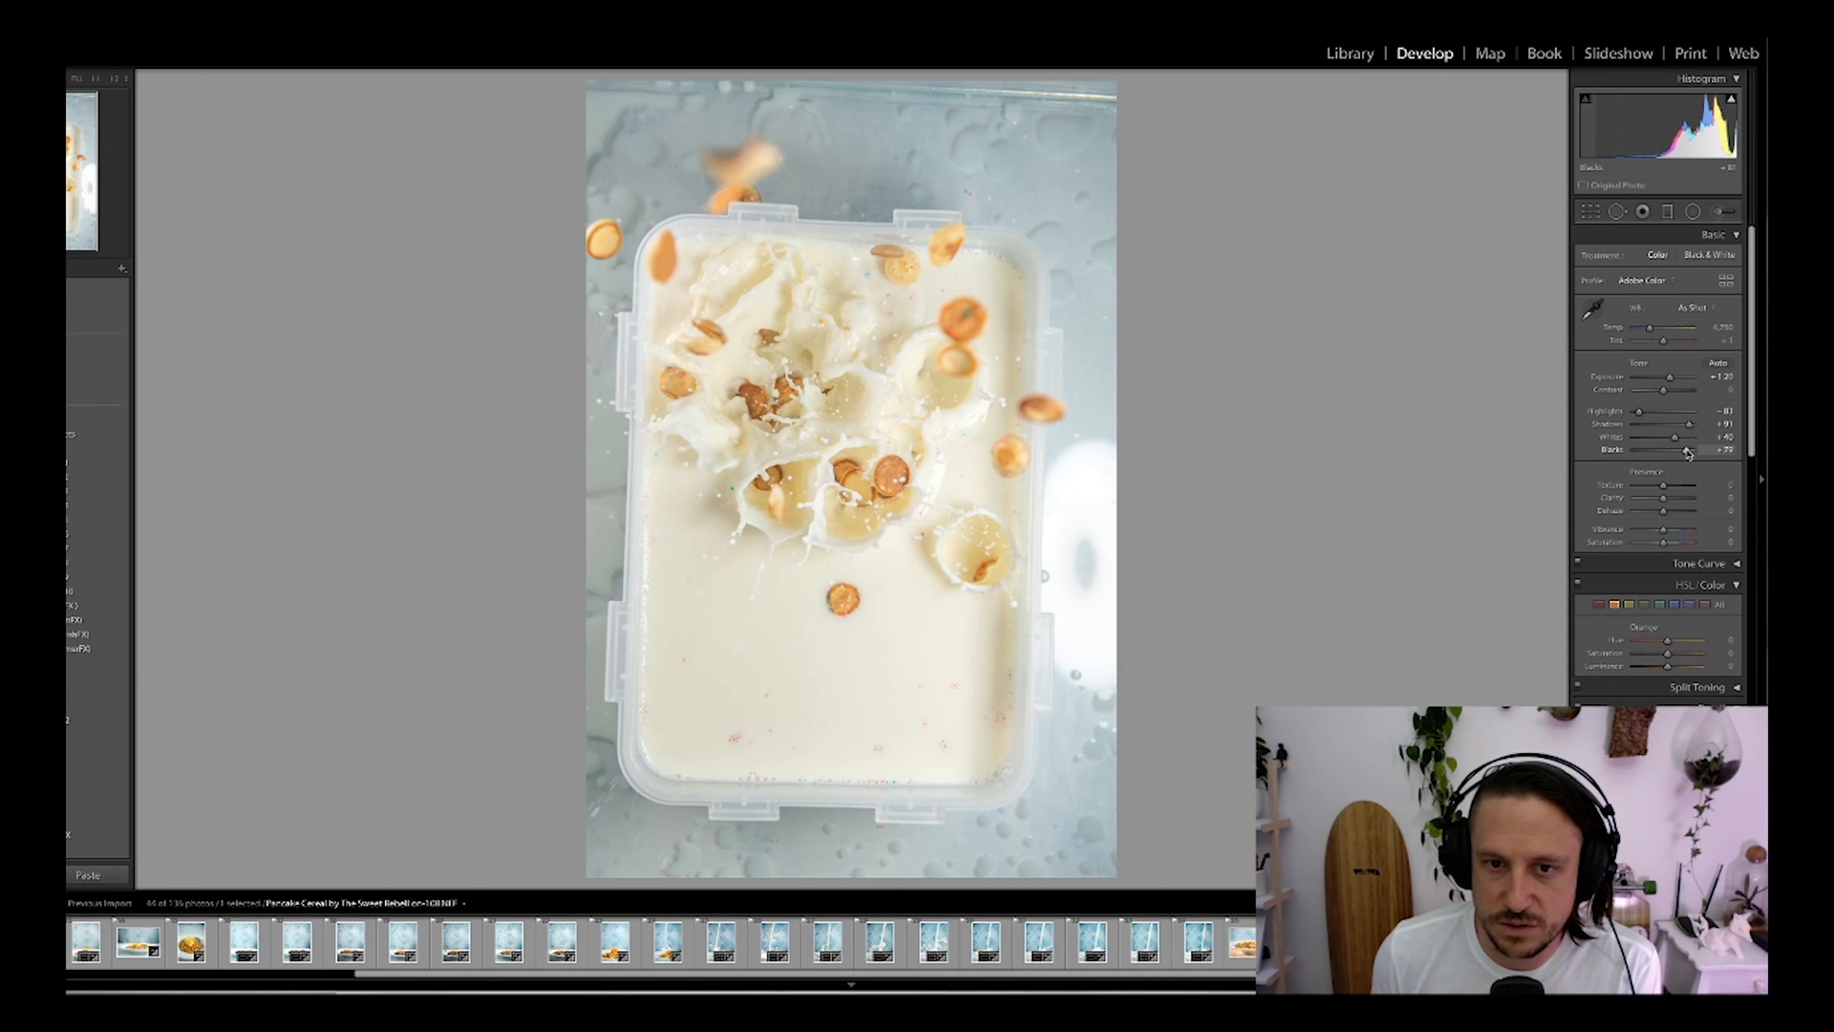
pyautogui.moveTo(1663, 390); pyautogui.dragTo(1511, 419)
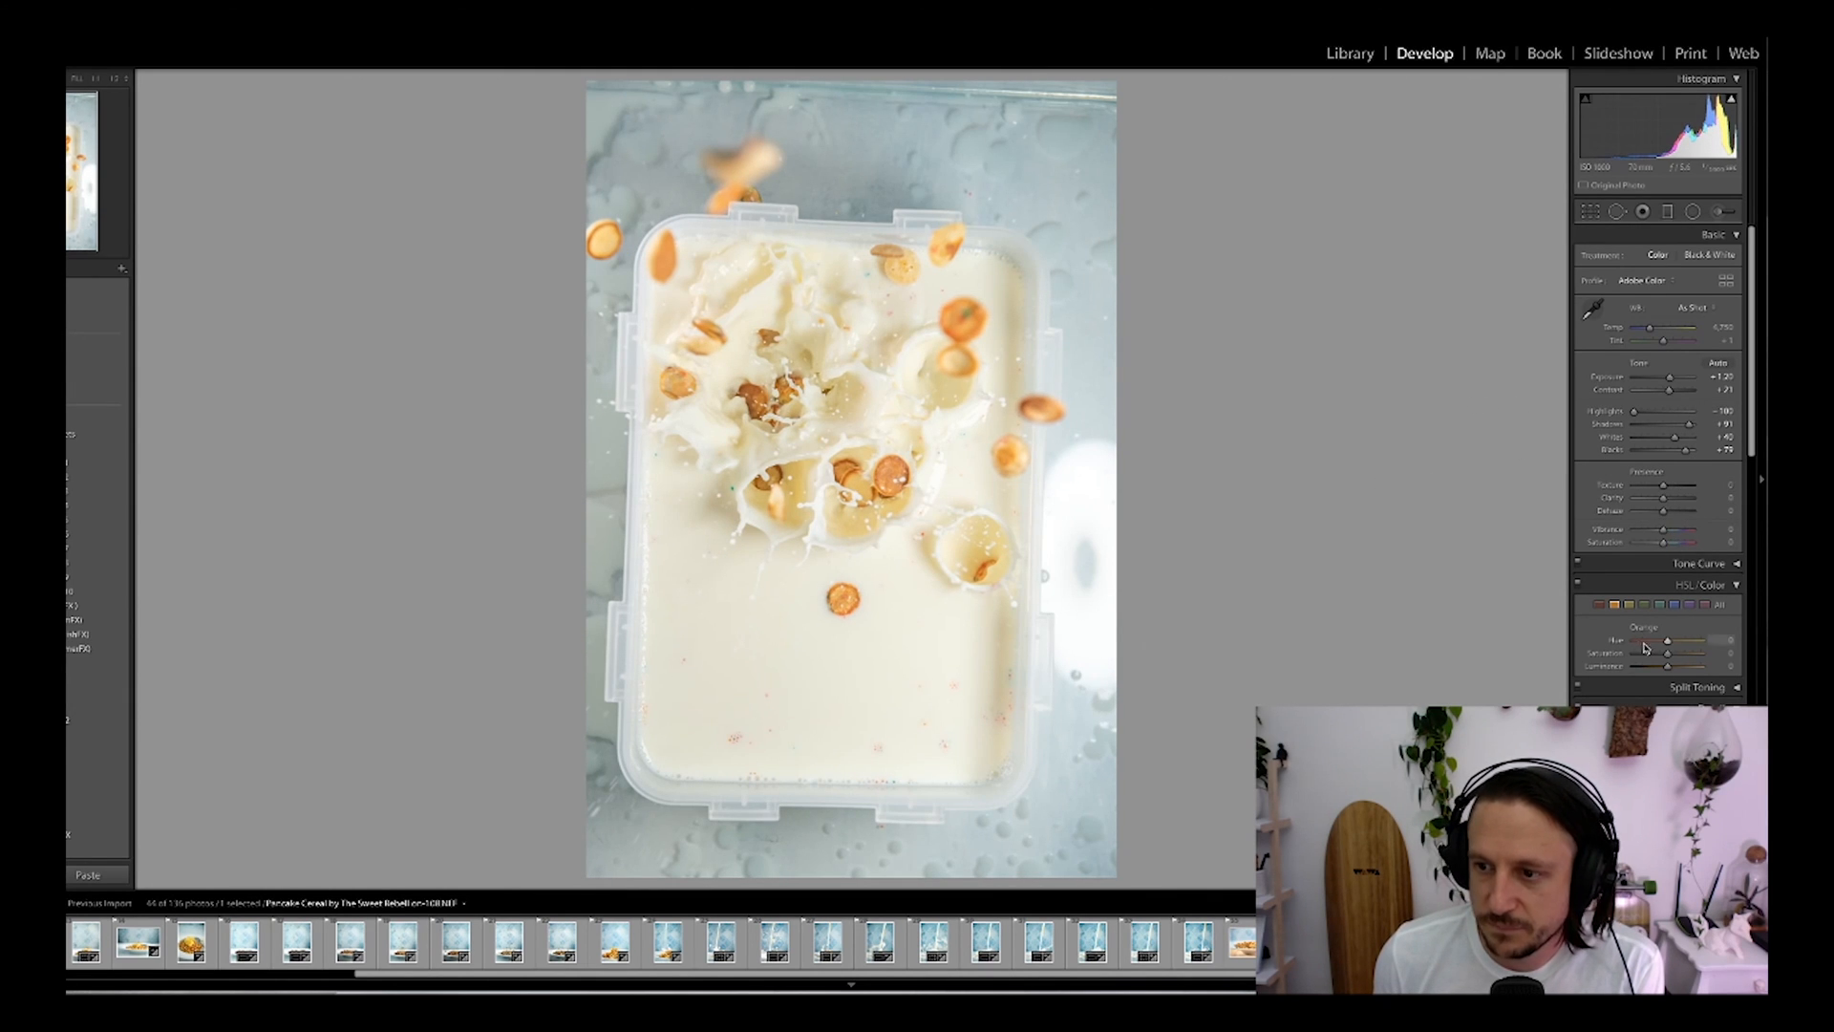
# Step: Lower the container photo's orange saturation to about -32 and enrich its colours with camera calibration, undoing the last calibration tweak
pyautogui.moveTo(1667, 657); pyautogui.dragTo(1657, 657)
pyautogui.moveTo(1752, 445); pyautogui.dragTo(1752, 850)
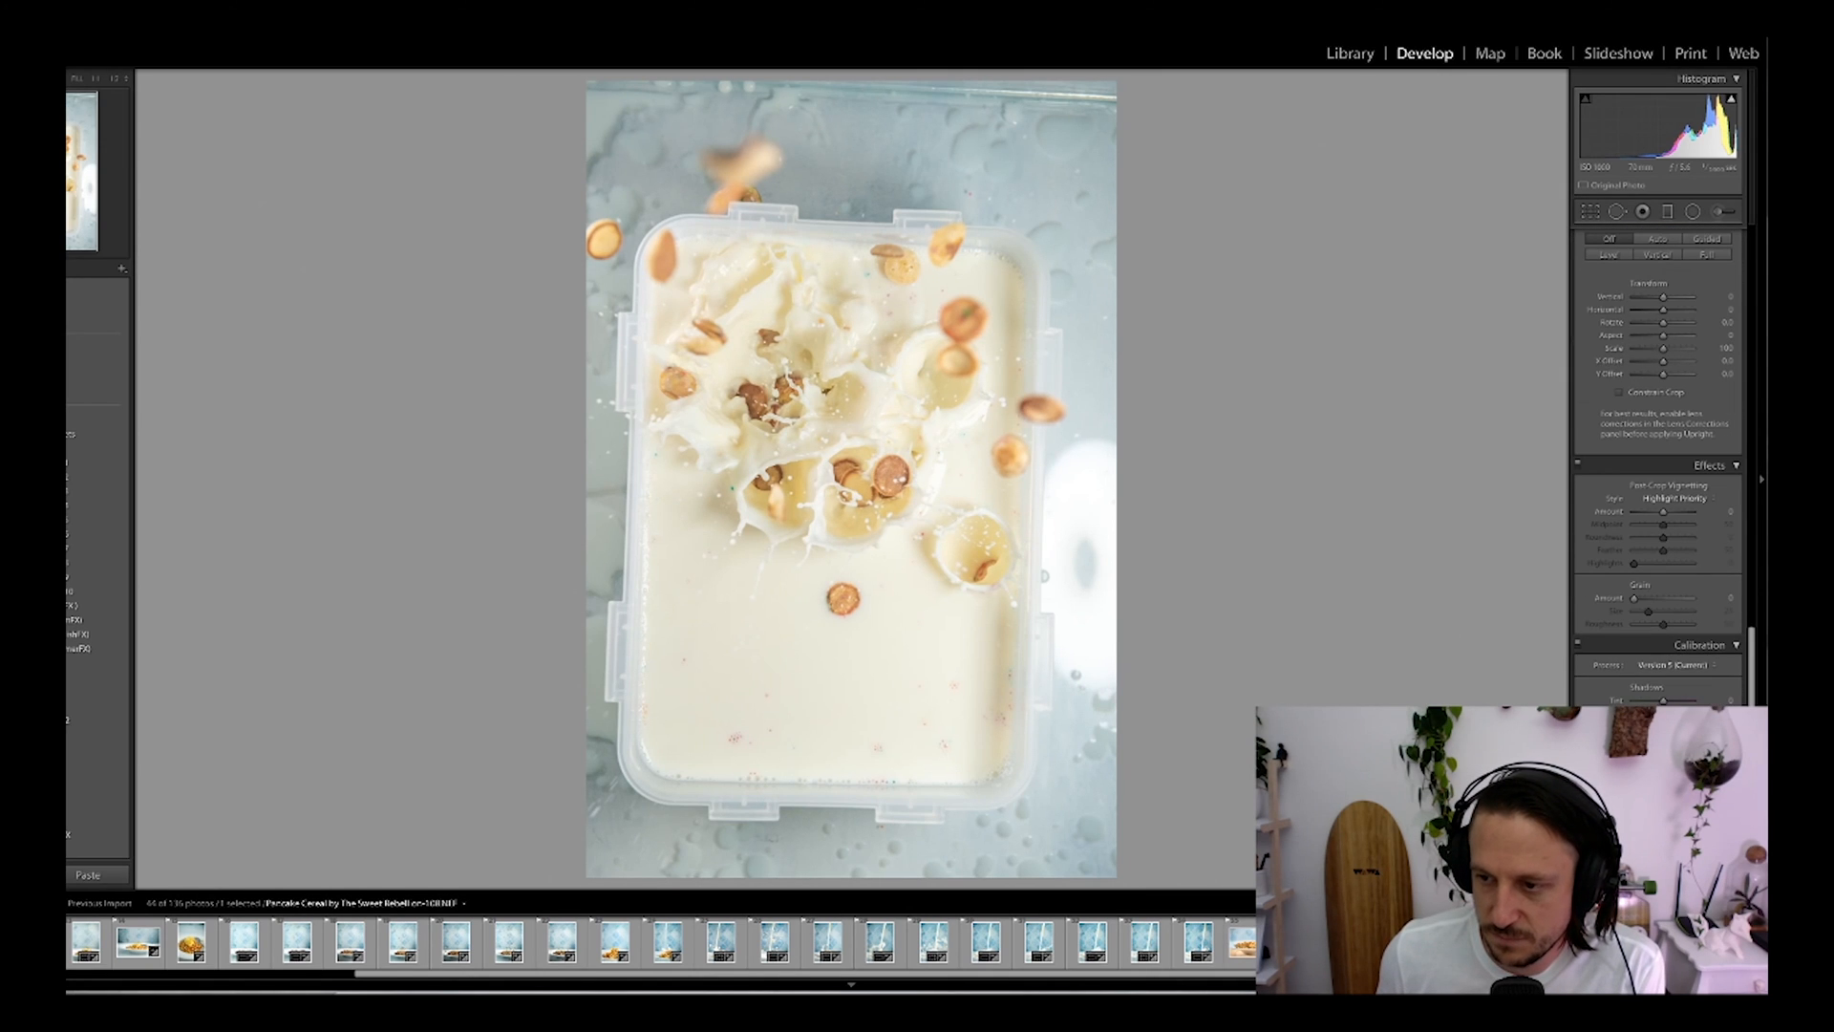
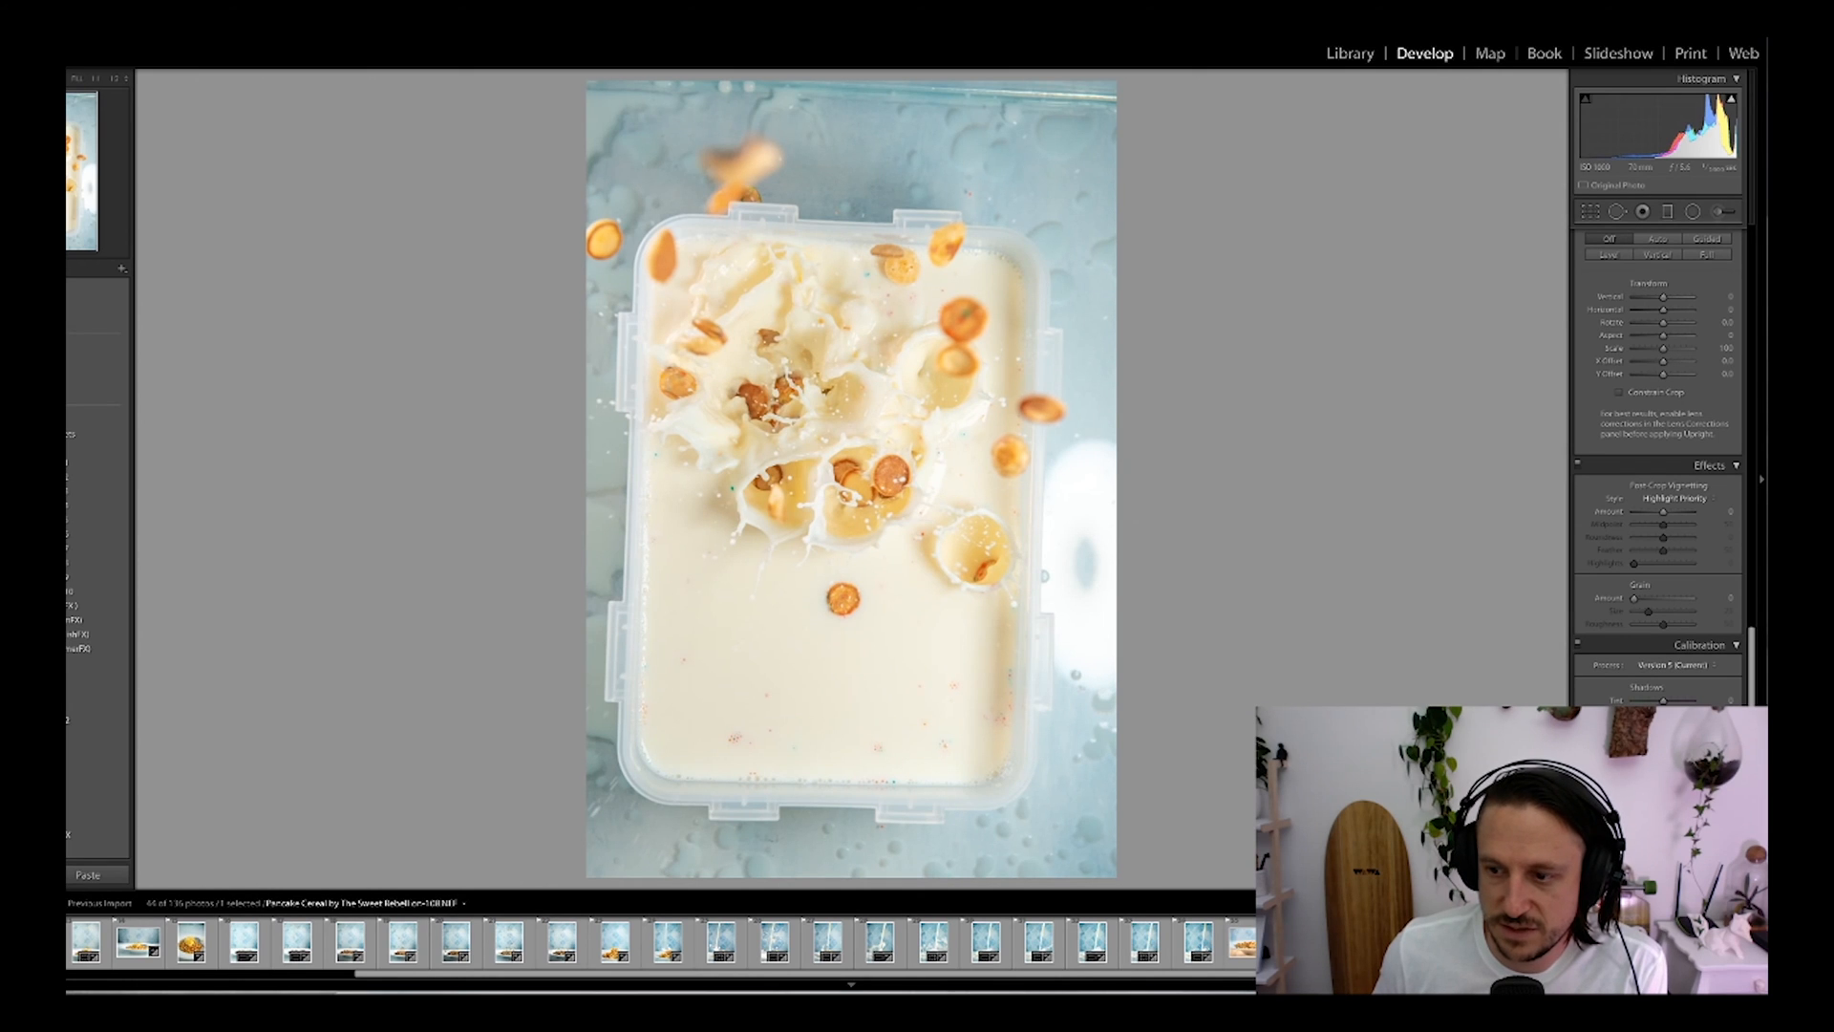
pyautogui.moveTo(1663, 828); pyautogui.dragTo(1645, 828)
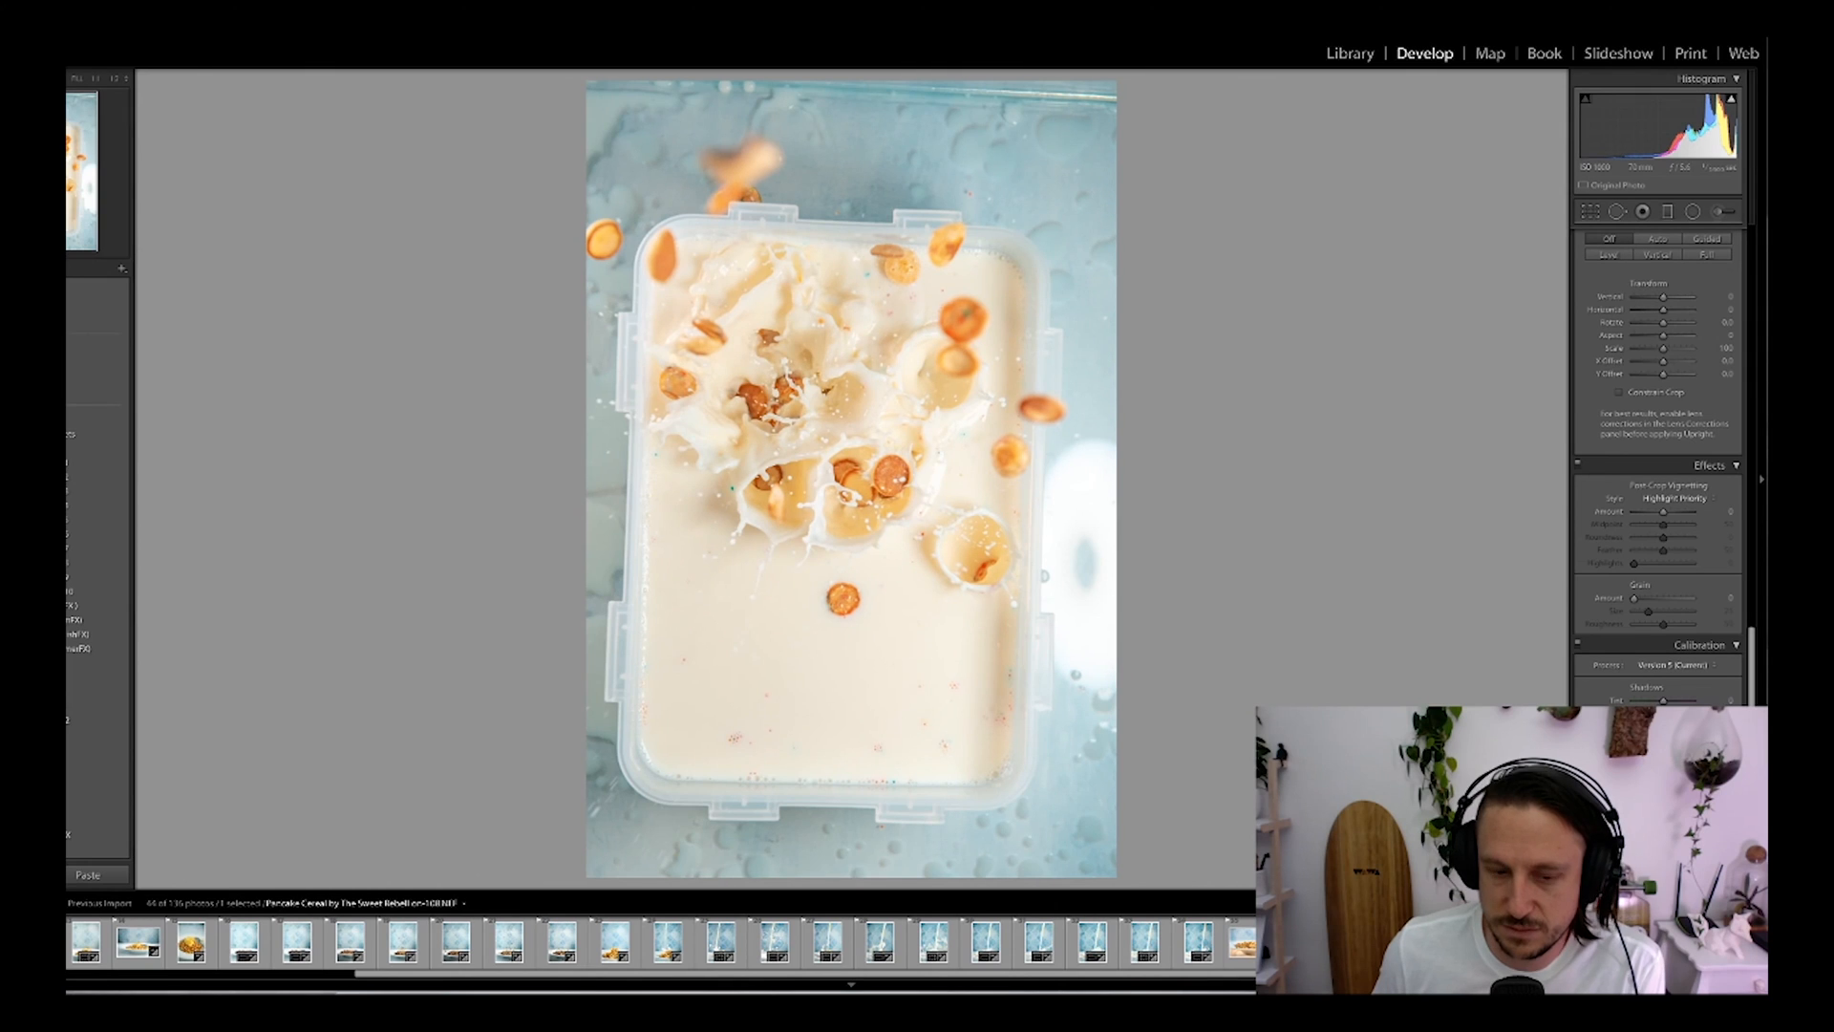
pyautogui.hotkey('ctrl', 'z')
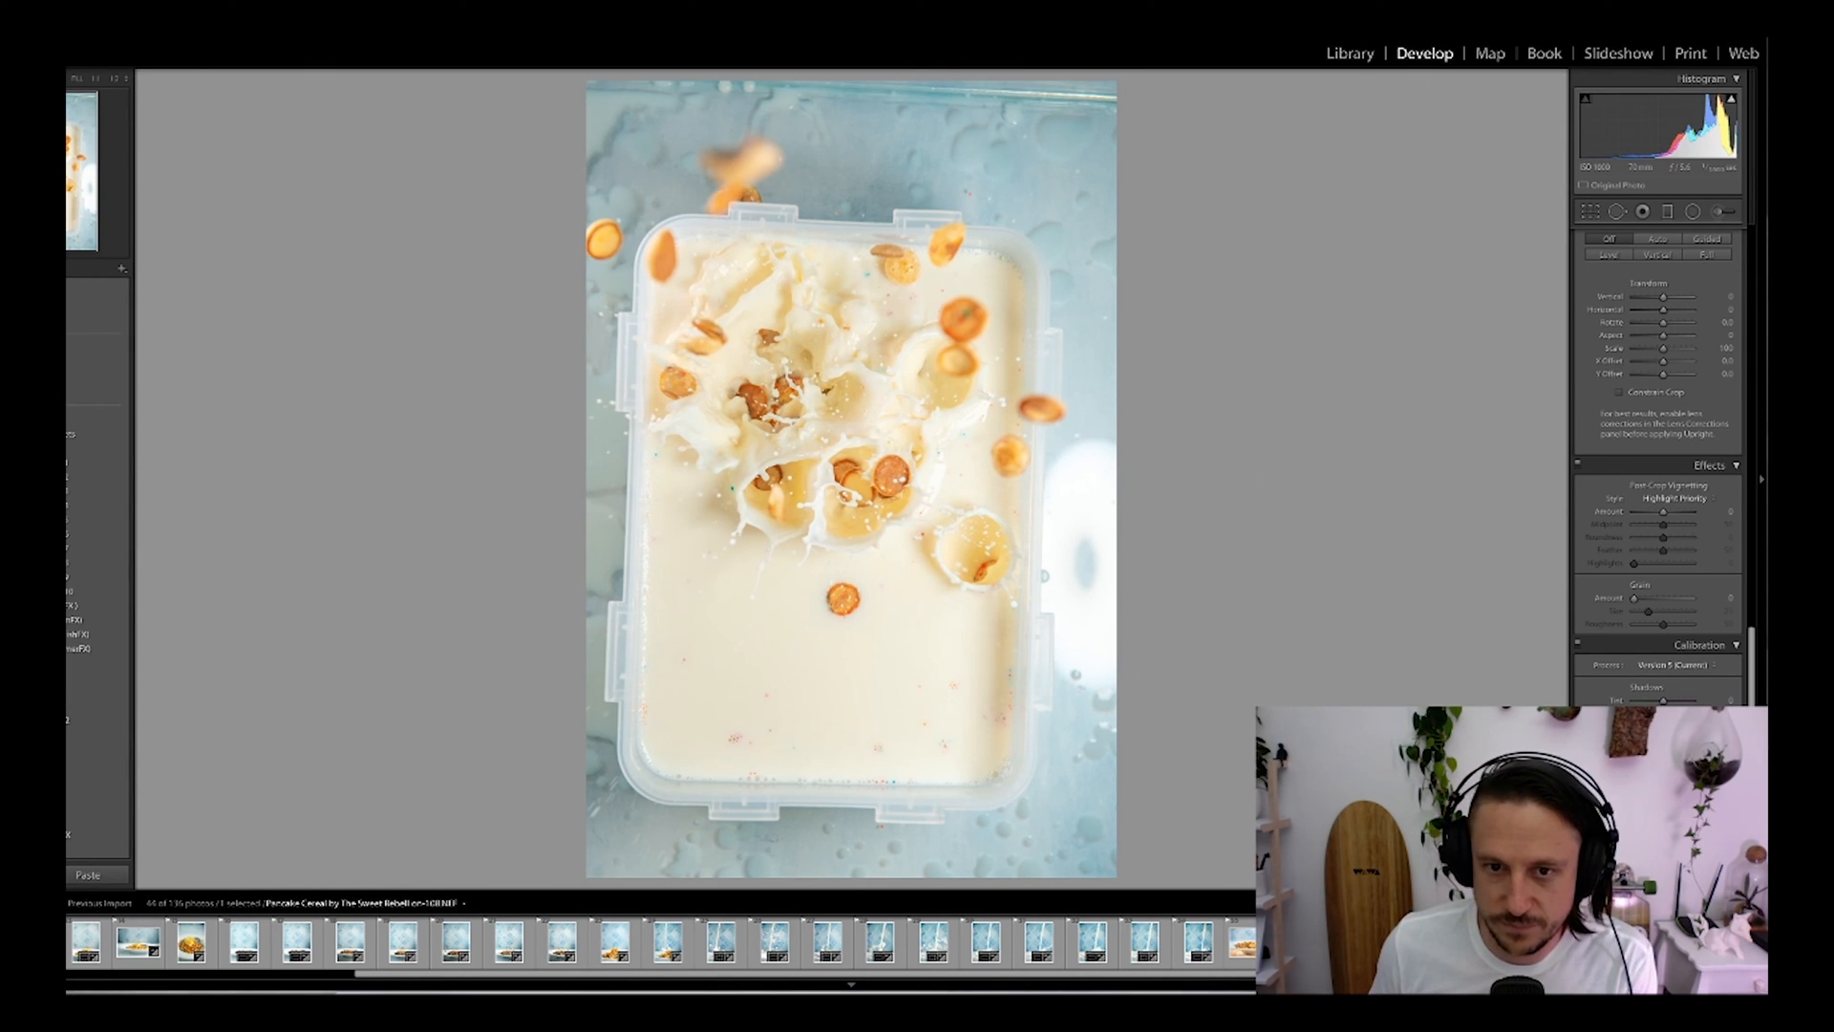
pyautogui.scroll(15, 1737, 262)
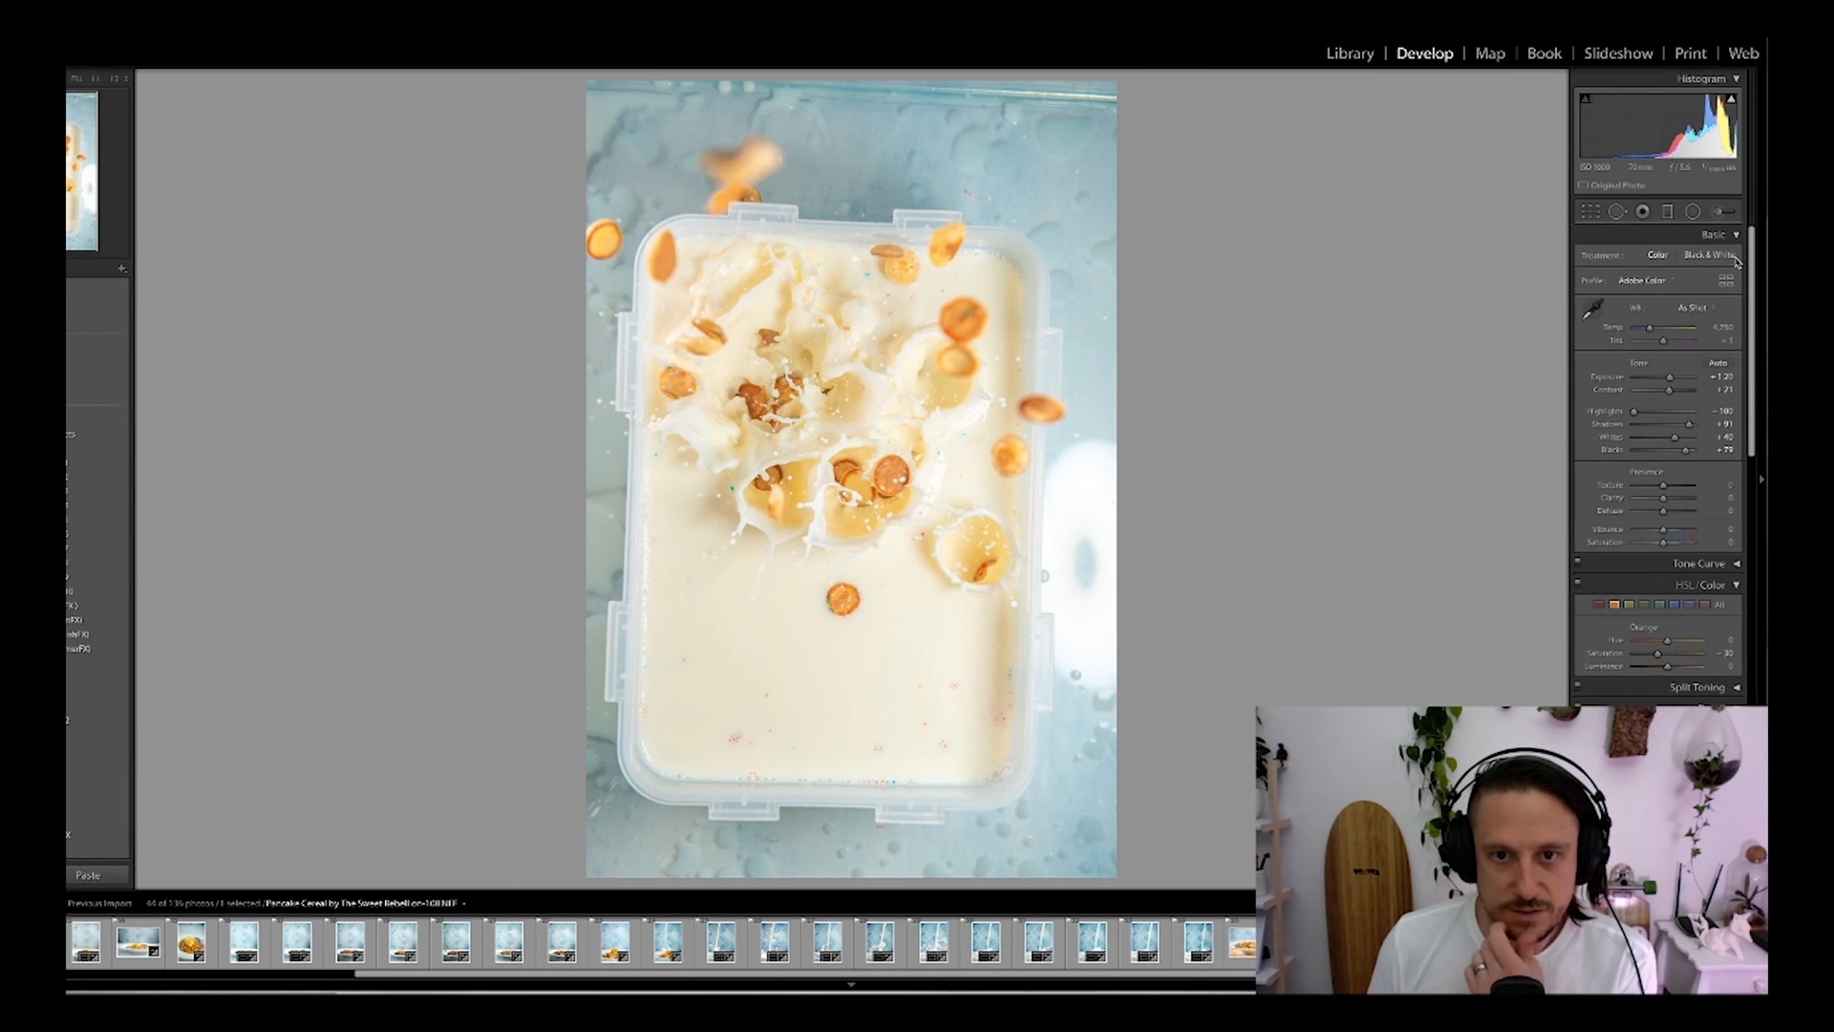
# Step: Straighten the vertical container photo by about 3° and crop it inside the rim so that only milk, splashes and cereal remain
pyautogui.press('r')
pyautogui.moveTo(1181, 477); pyautogui.dragTo(1184, 434)
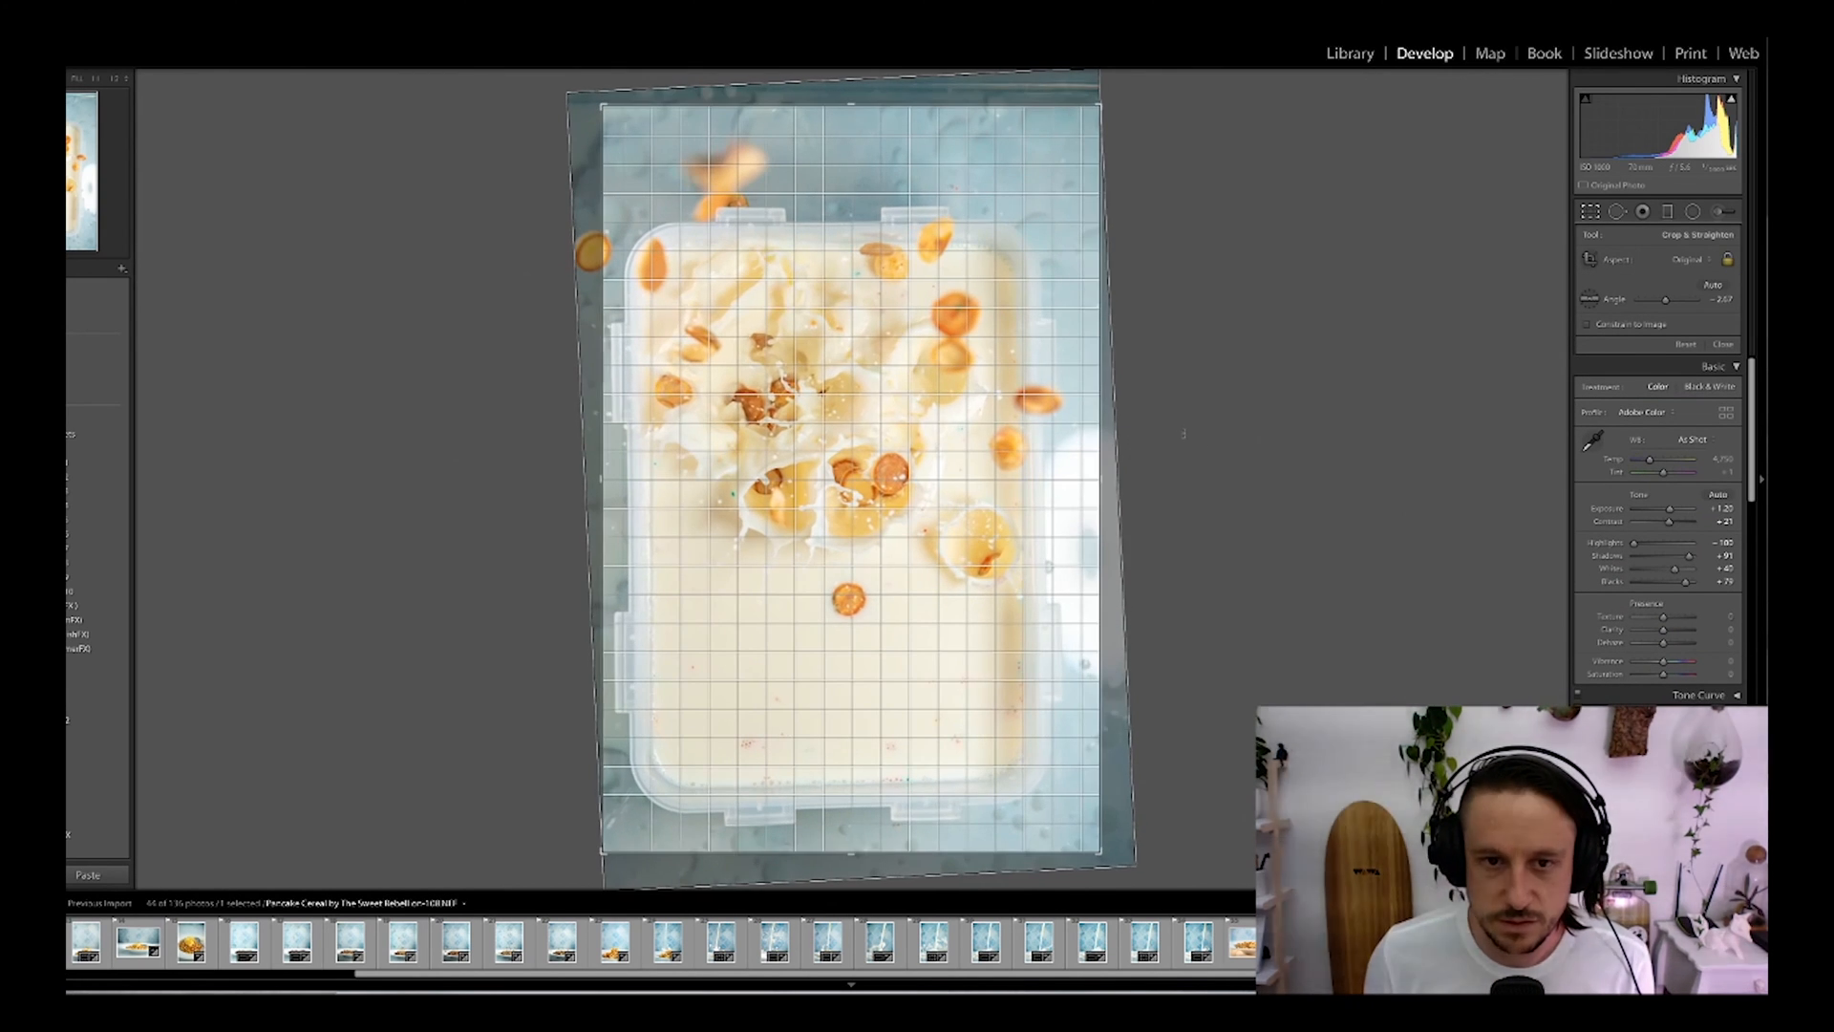
pyautogui.moveTo(1098, 850); pyautogui.dragTo(997, 677)
pyautogui.moveTo(948, 564); pyautogui.dragTo(915, 473)
pyautogui.moveTo(953, 624)
pyautogui.mouseDown()
pyautogui.moveTo(912, 623)
pyautogui.moveTo(962, 625)
pyautogui.mouseUp()
pyautogui.moveTo(1002, 705); pyautogui.dragTo(1082, 752)
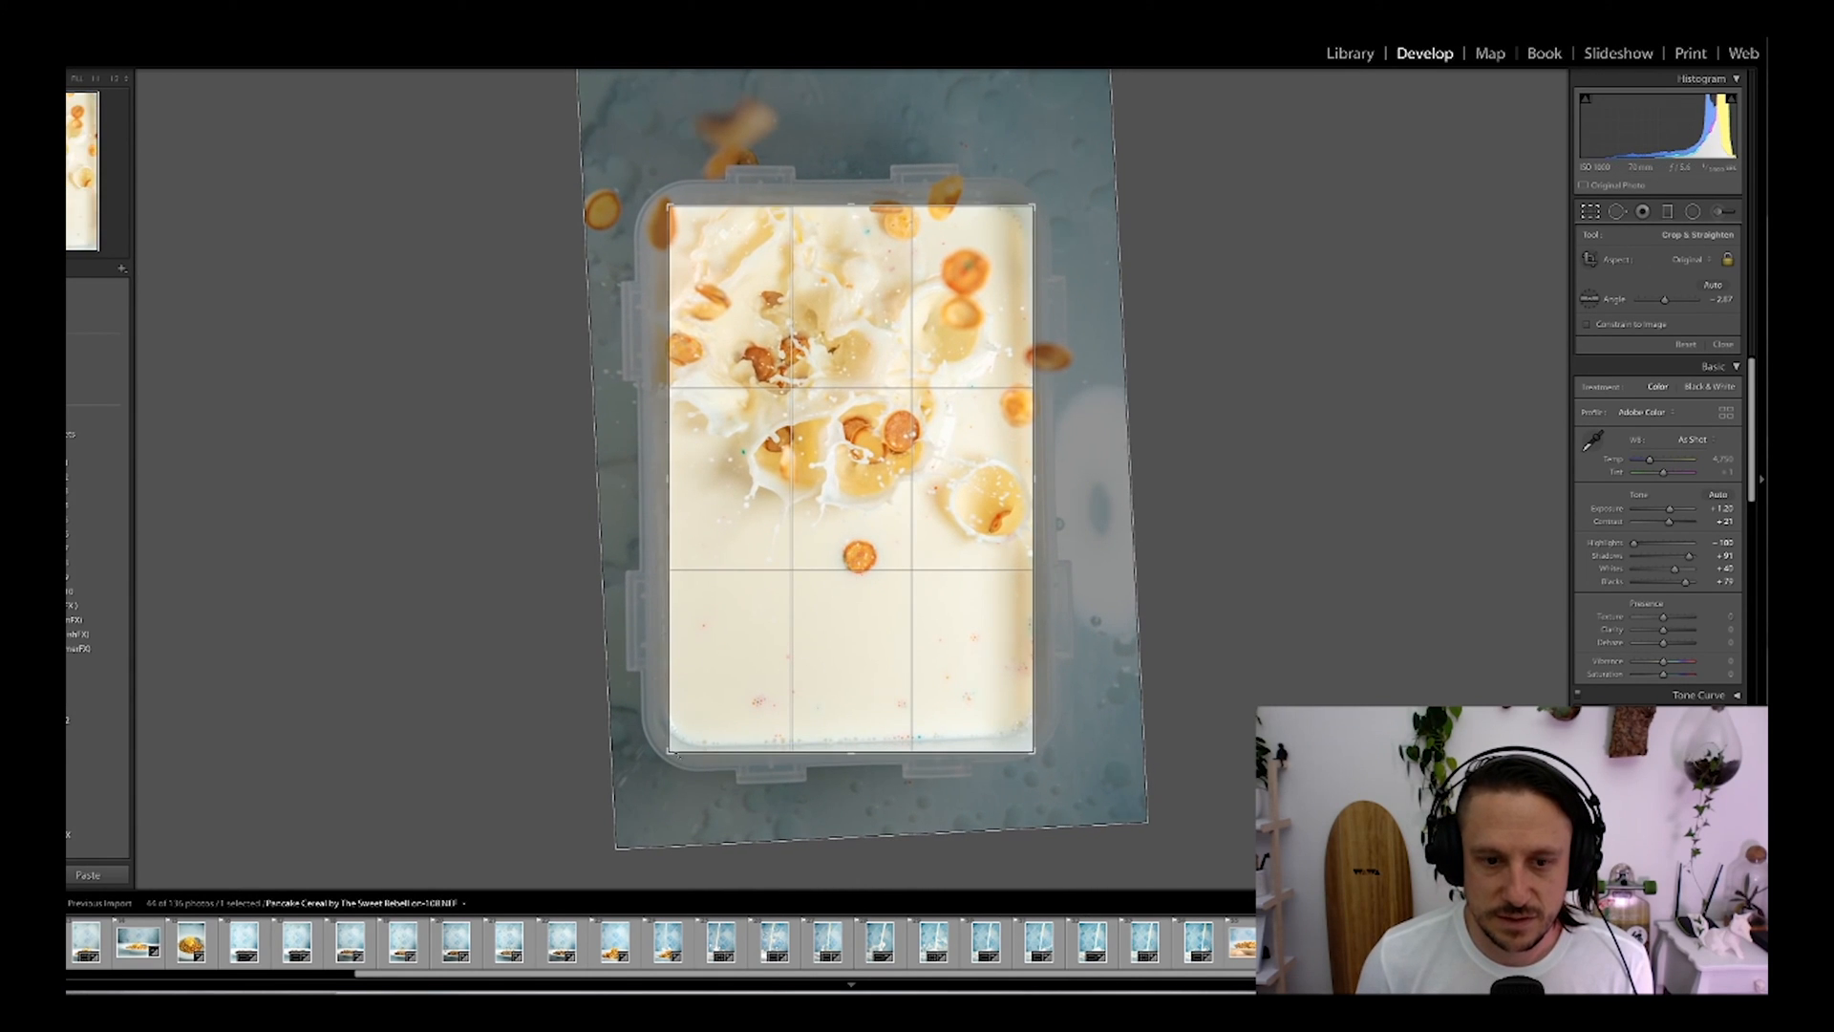
pyautogui.moveTo(671, 752); pyautogui.dragTo(684, 729)
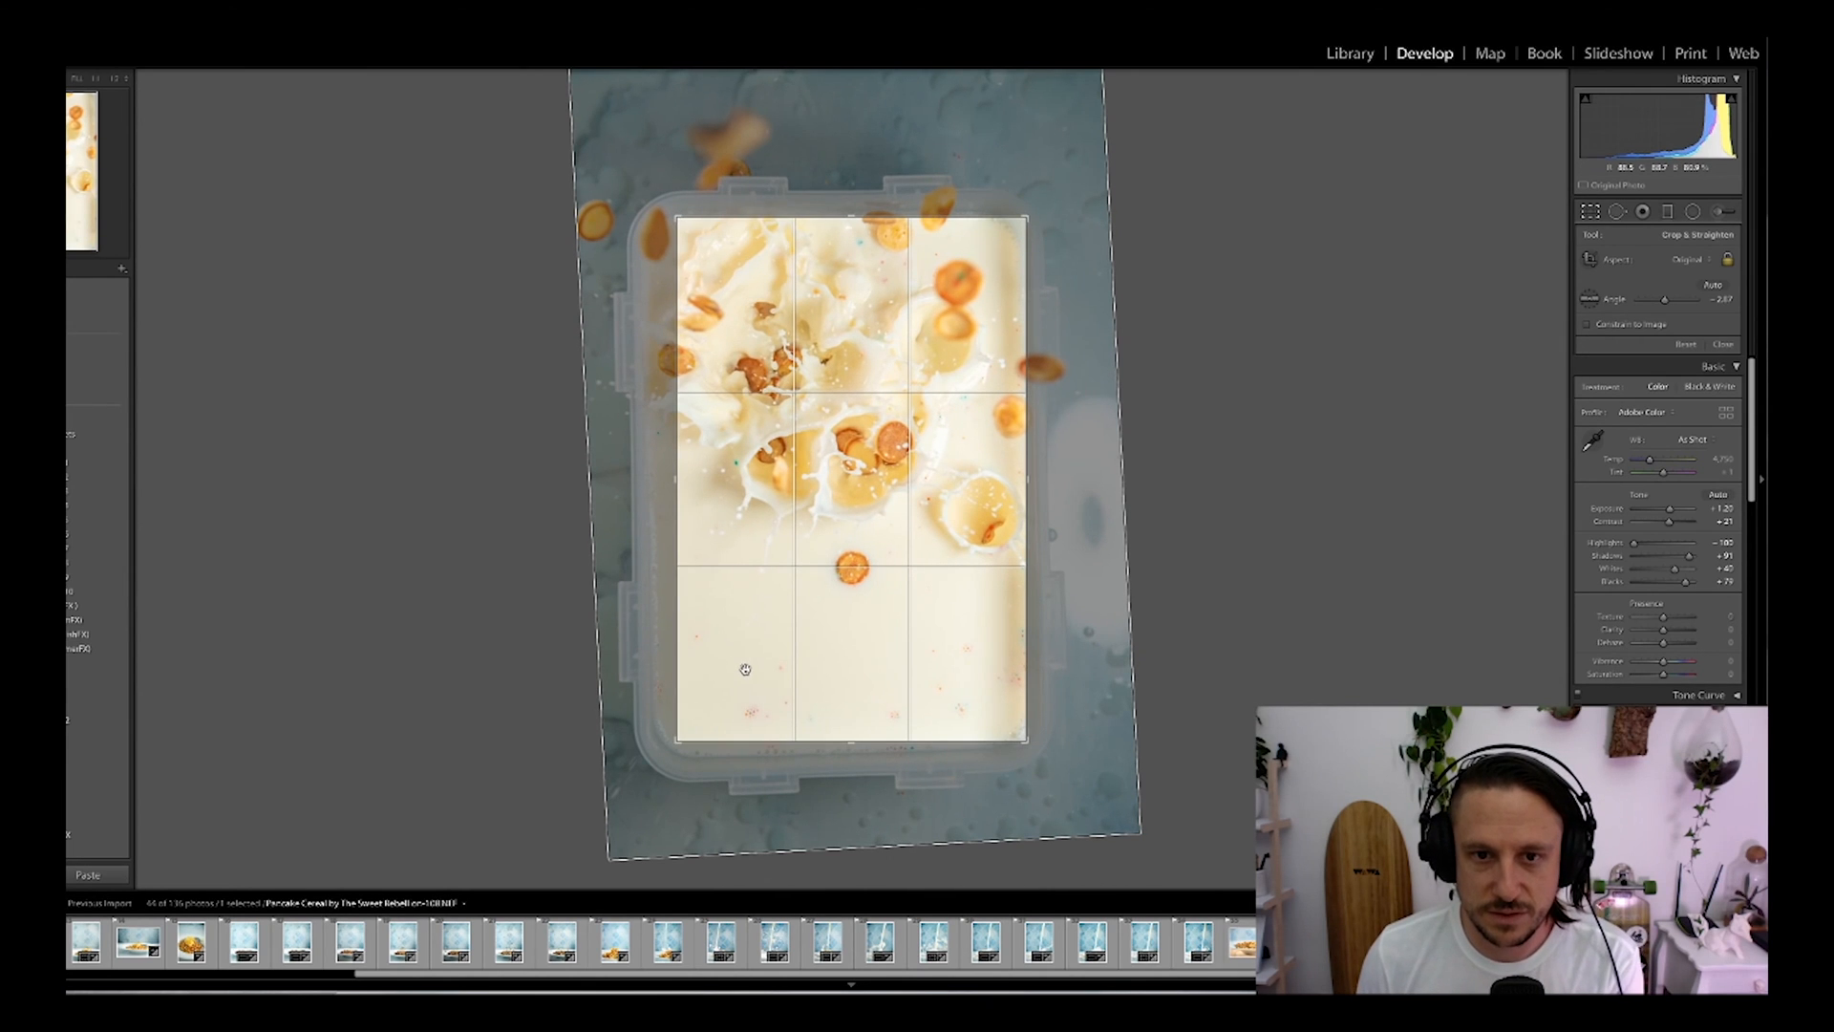
pyautogui.press('Return')
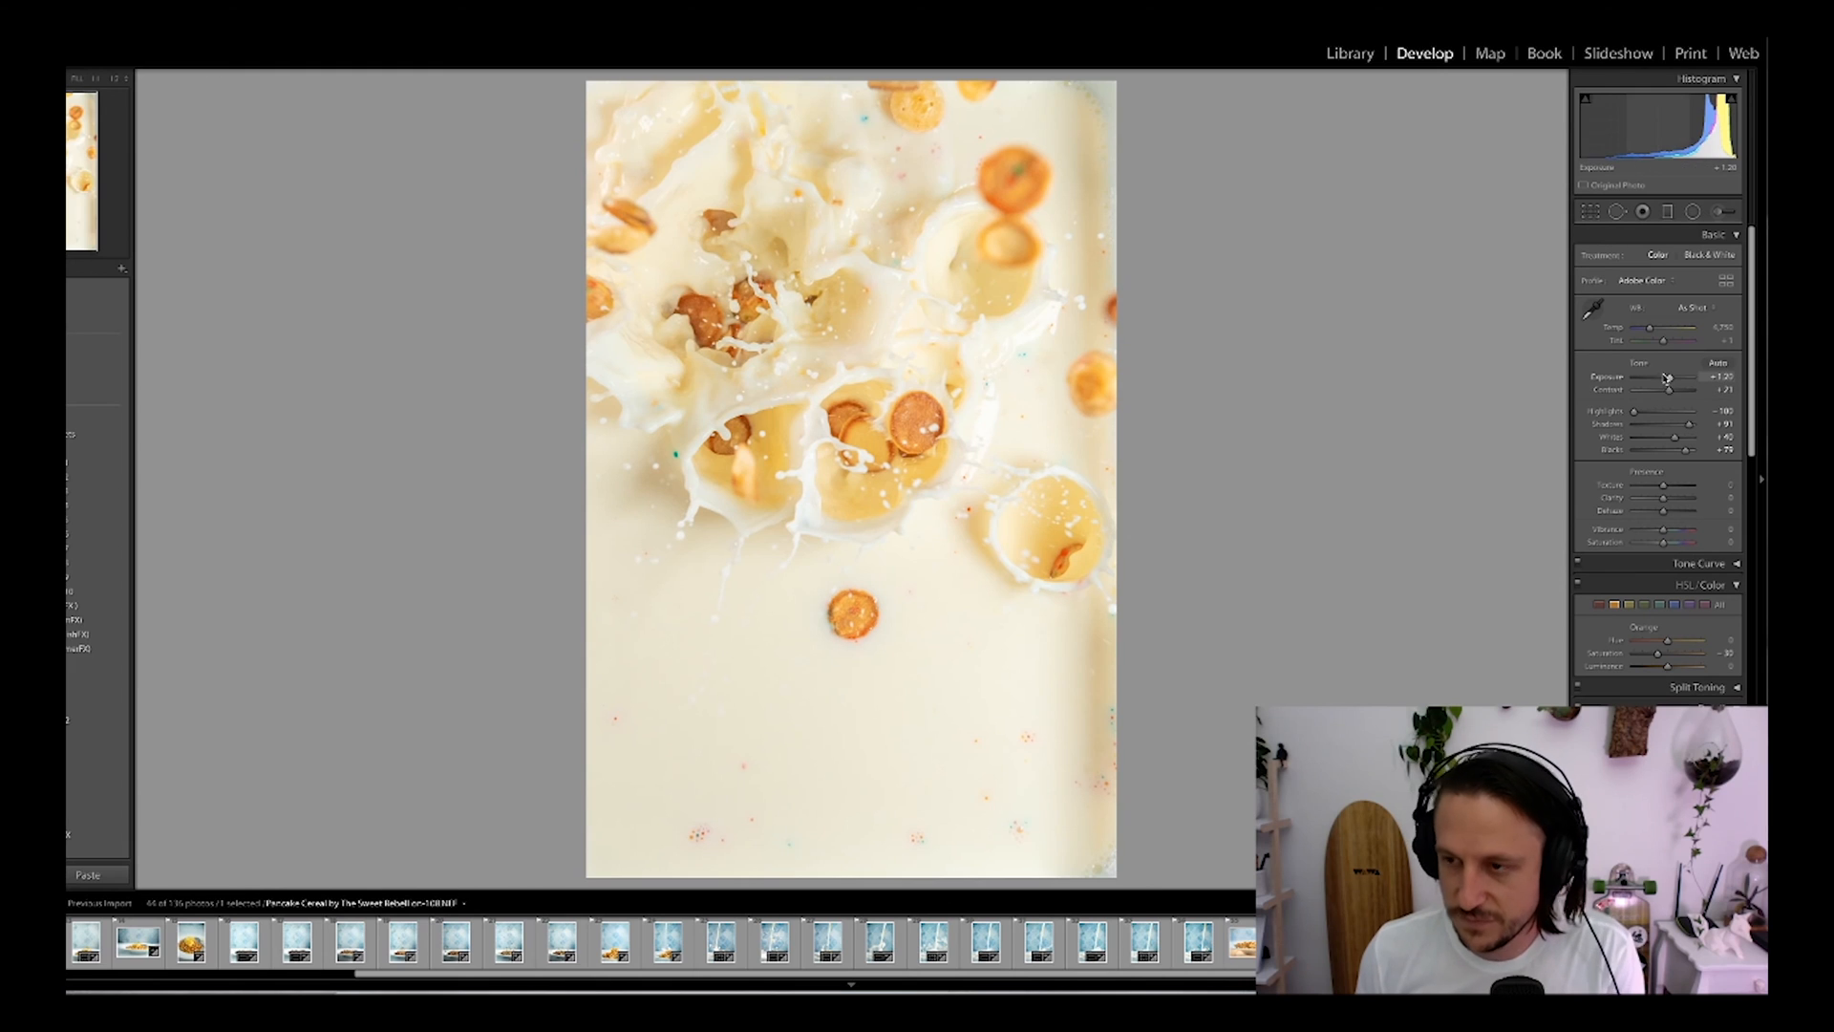
# Step: Set exposure to about +1.30 and raise whites on the cropped milk photo, and apply its tone and colour edits to the following container photos
pyautogui.moveTo(1669, 381)
pyautogui.mouseDown()
pyautogui.moveTo(1678, 440)
pyautogui.moveTo(1671, 383)
pyautogui.mouseUp()
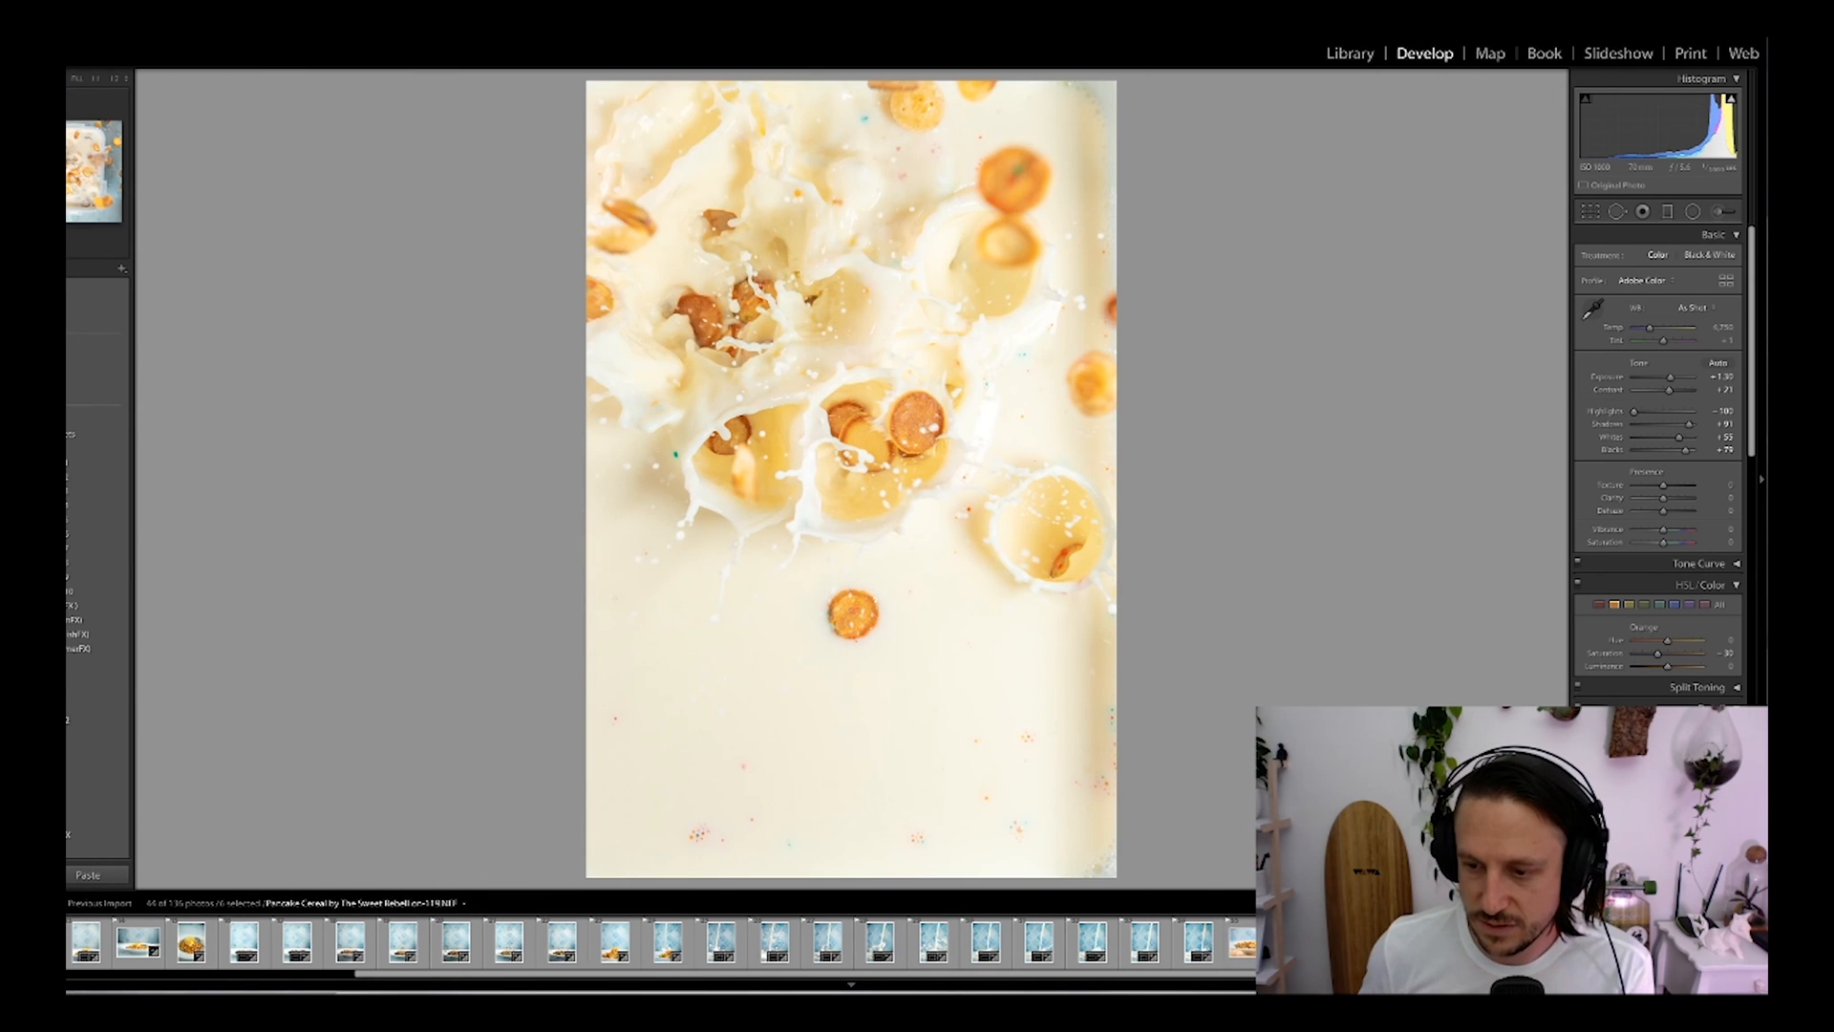
pyautogui.click(1510, 943)
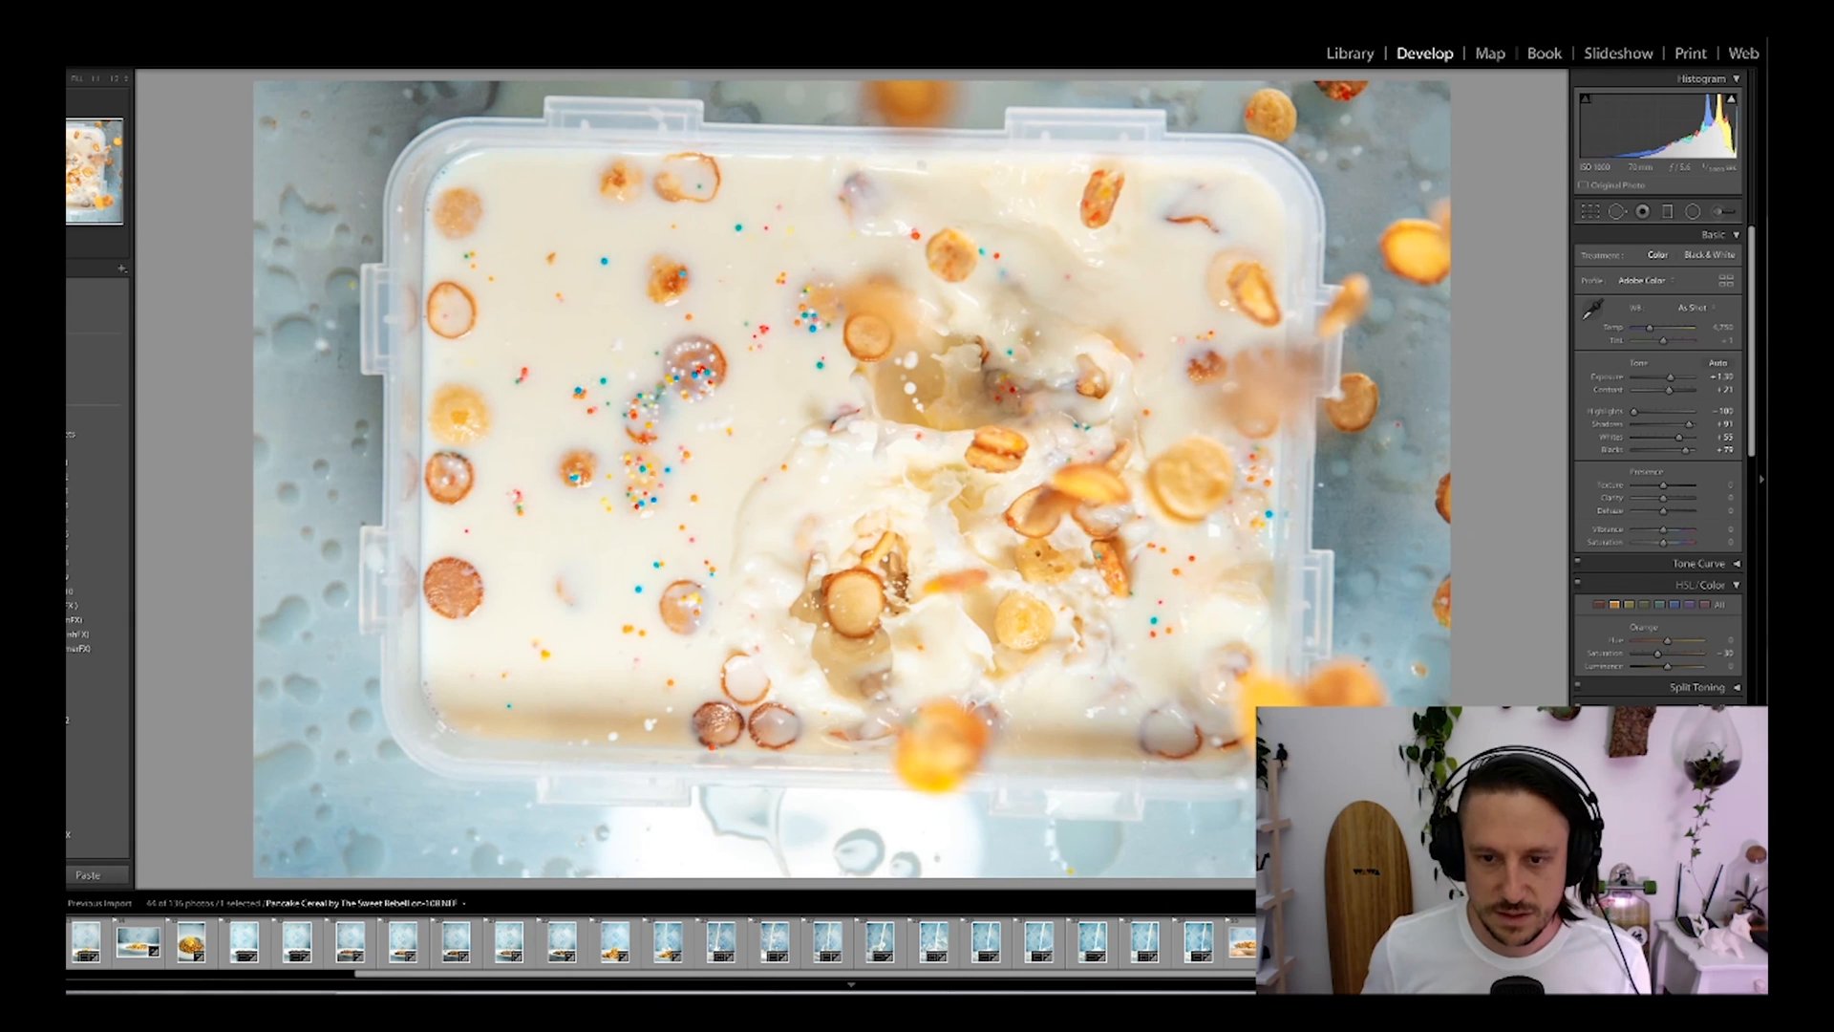
# Step: Crop the first horizontal container photo tightly inside the rim, keeping the floating cereal, sprinkles and milk splash in frame
pyautogui.press('r')
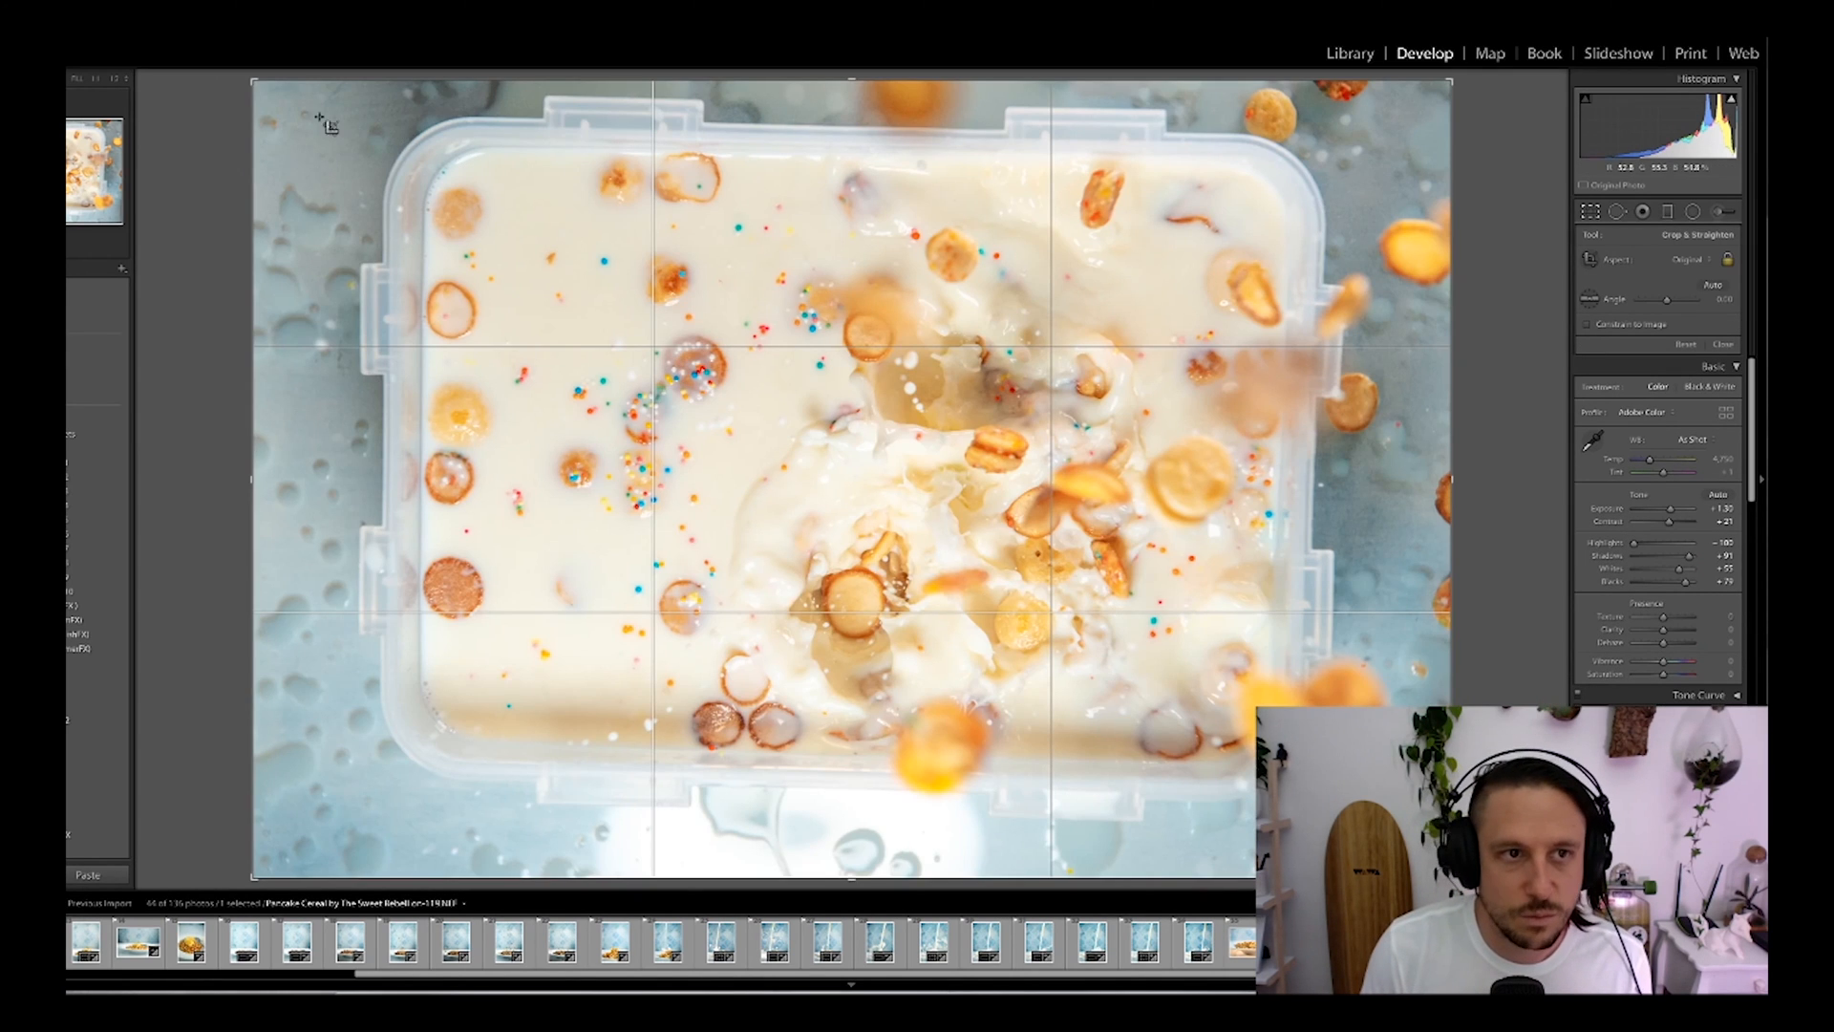
pyautogui.moveTo(254, 82); pyautogui.dragTo(351, 145)
pyautogui.moveTo(1355, 815); pyautogui.dragTo(1254, 750)
pyautogui.moveTo(837, 537); pyautogui.dragTo(815, 556)
pyautogui.press('Return')
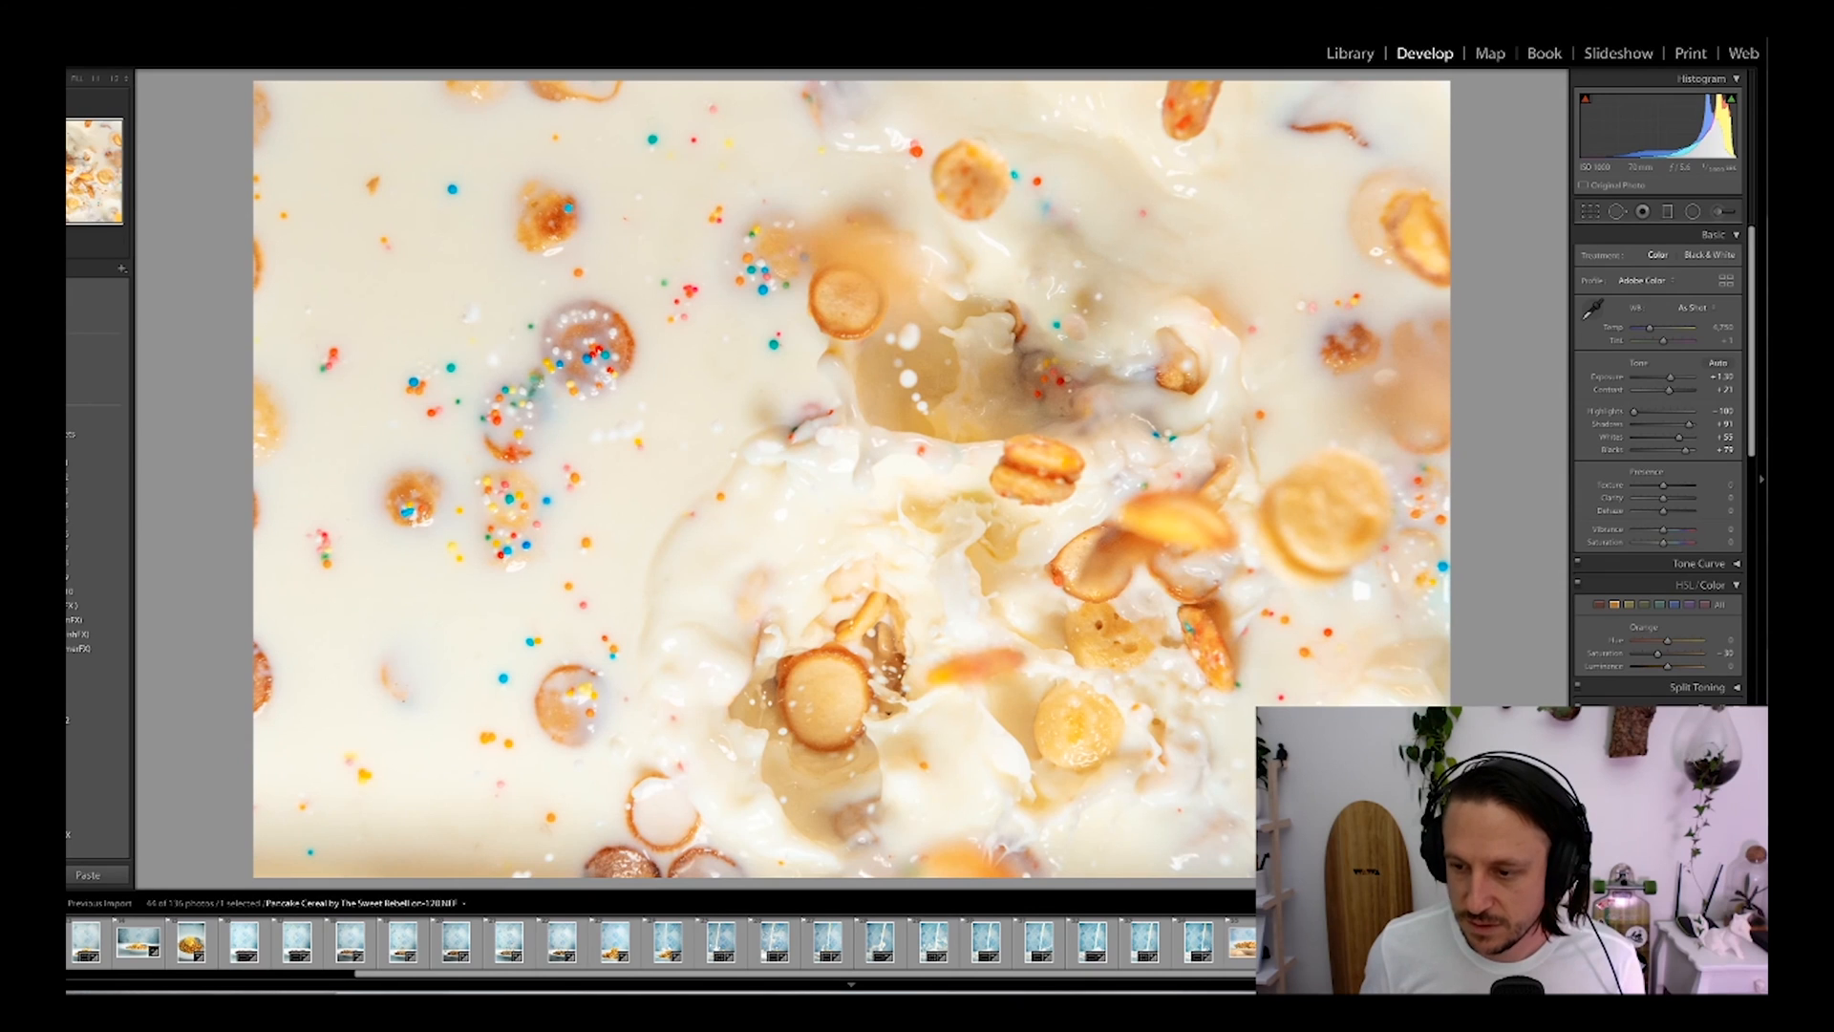
# Step: Crop the next horizontal container photo inside the rim and straighten it by about 1°, keeping only milk, cereal and sprinkles
pyautogui.press('Right')
pyautogui.press('r')
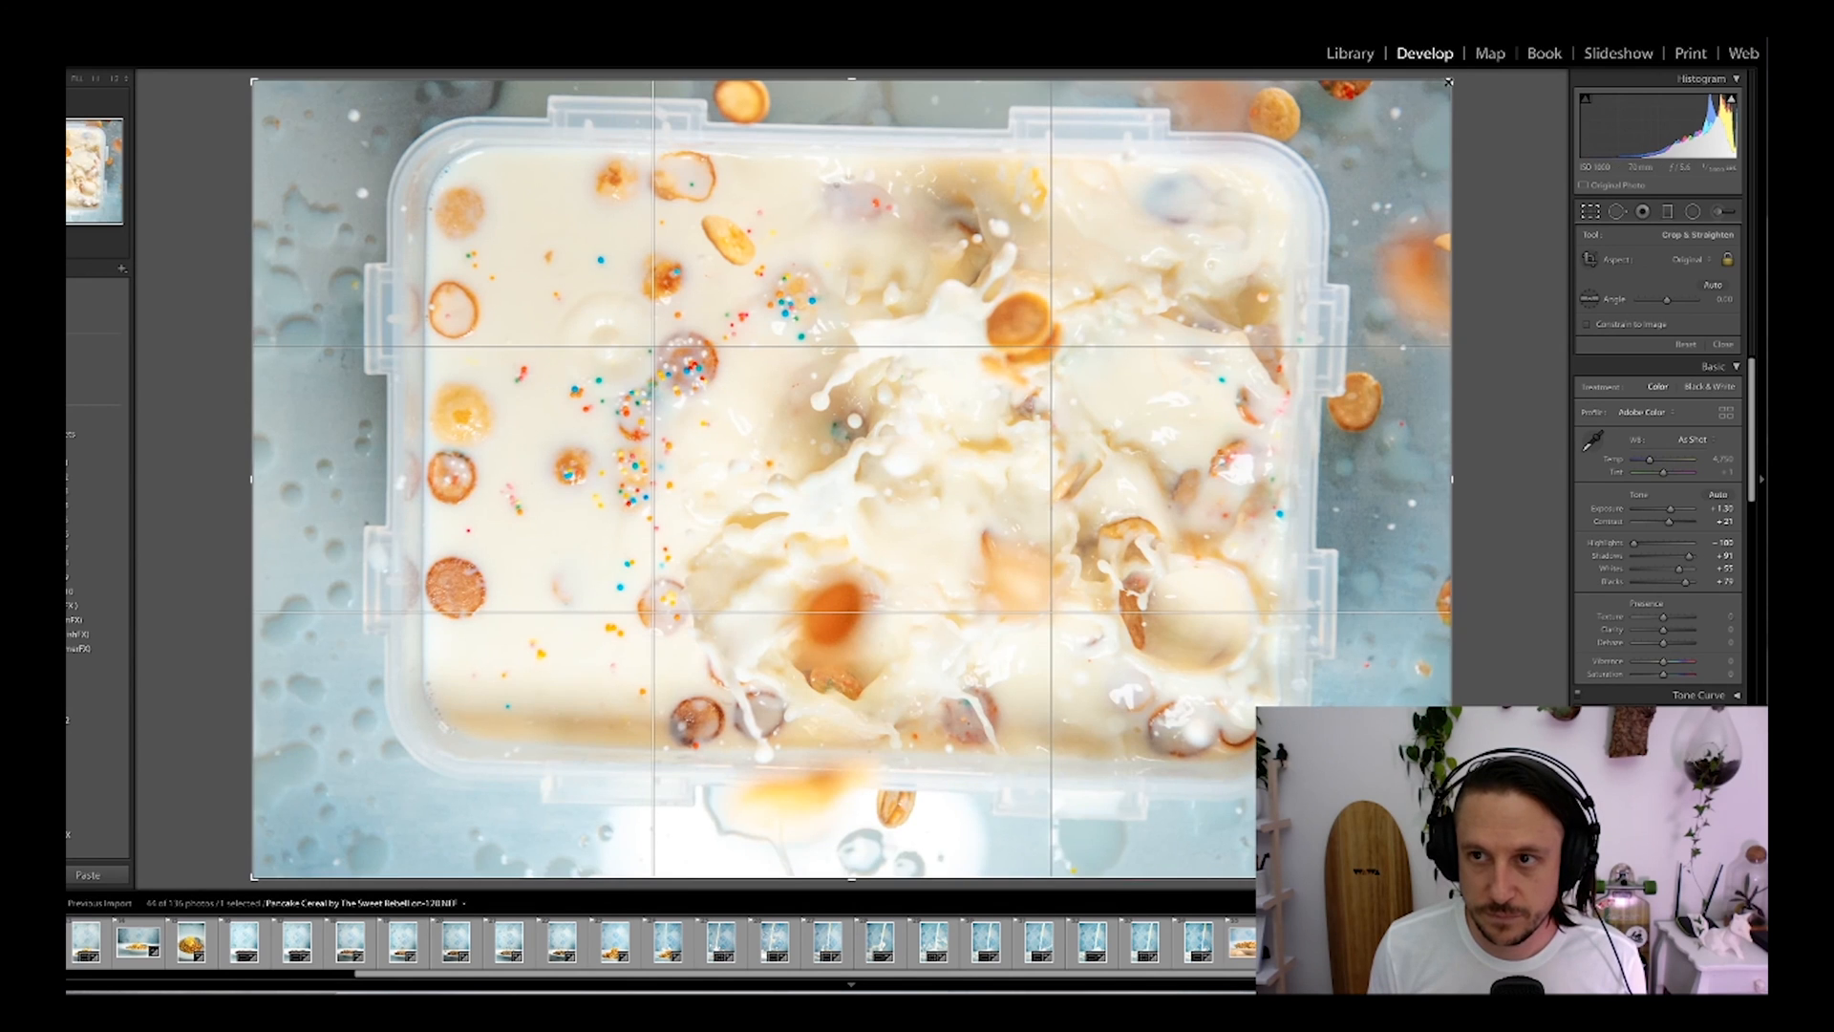
pyautogui.moveTo(1449, 82); pyautogui.dragTo(1259, 207)
pyautogui.moveTo(1069, 362); pyautogui.dragTo(1043, 385)
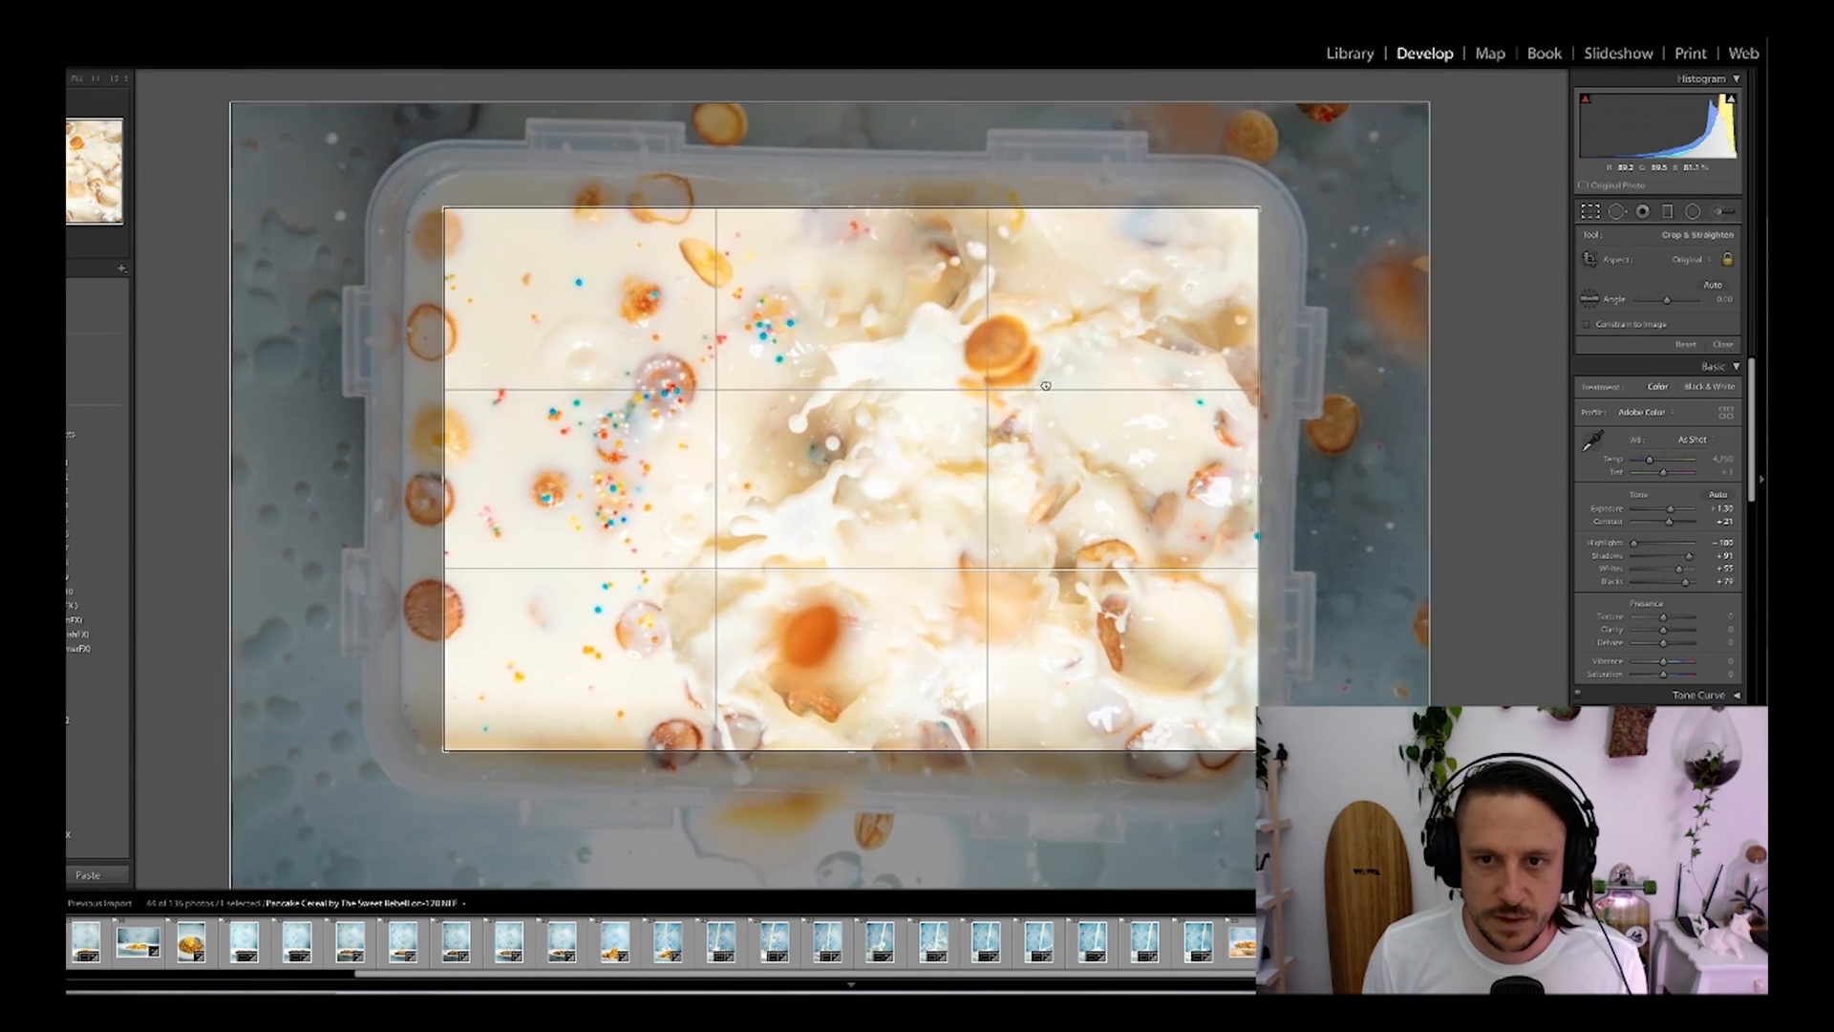
pyautogui.moveTo(1410, 401); pyautogui.dragTo(1376, 386)
pyautogui.moveTo(1161, 431); pyautogui.dragTo(1144, 445)
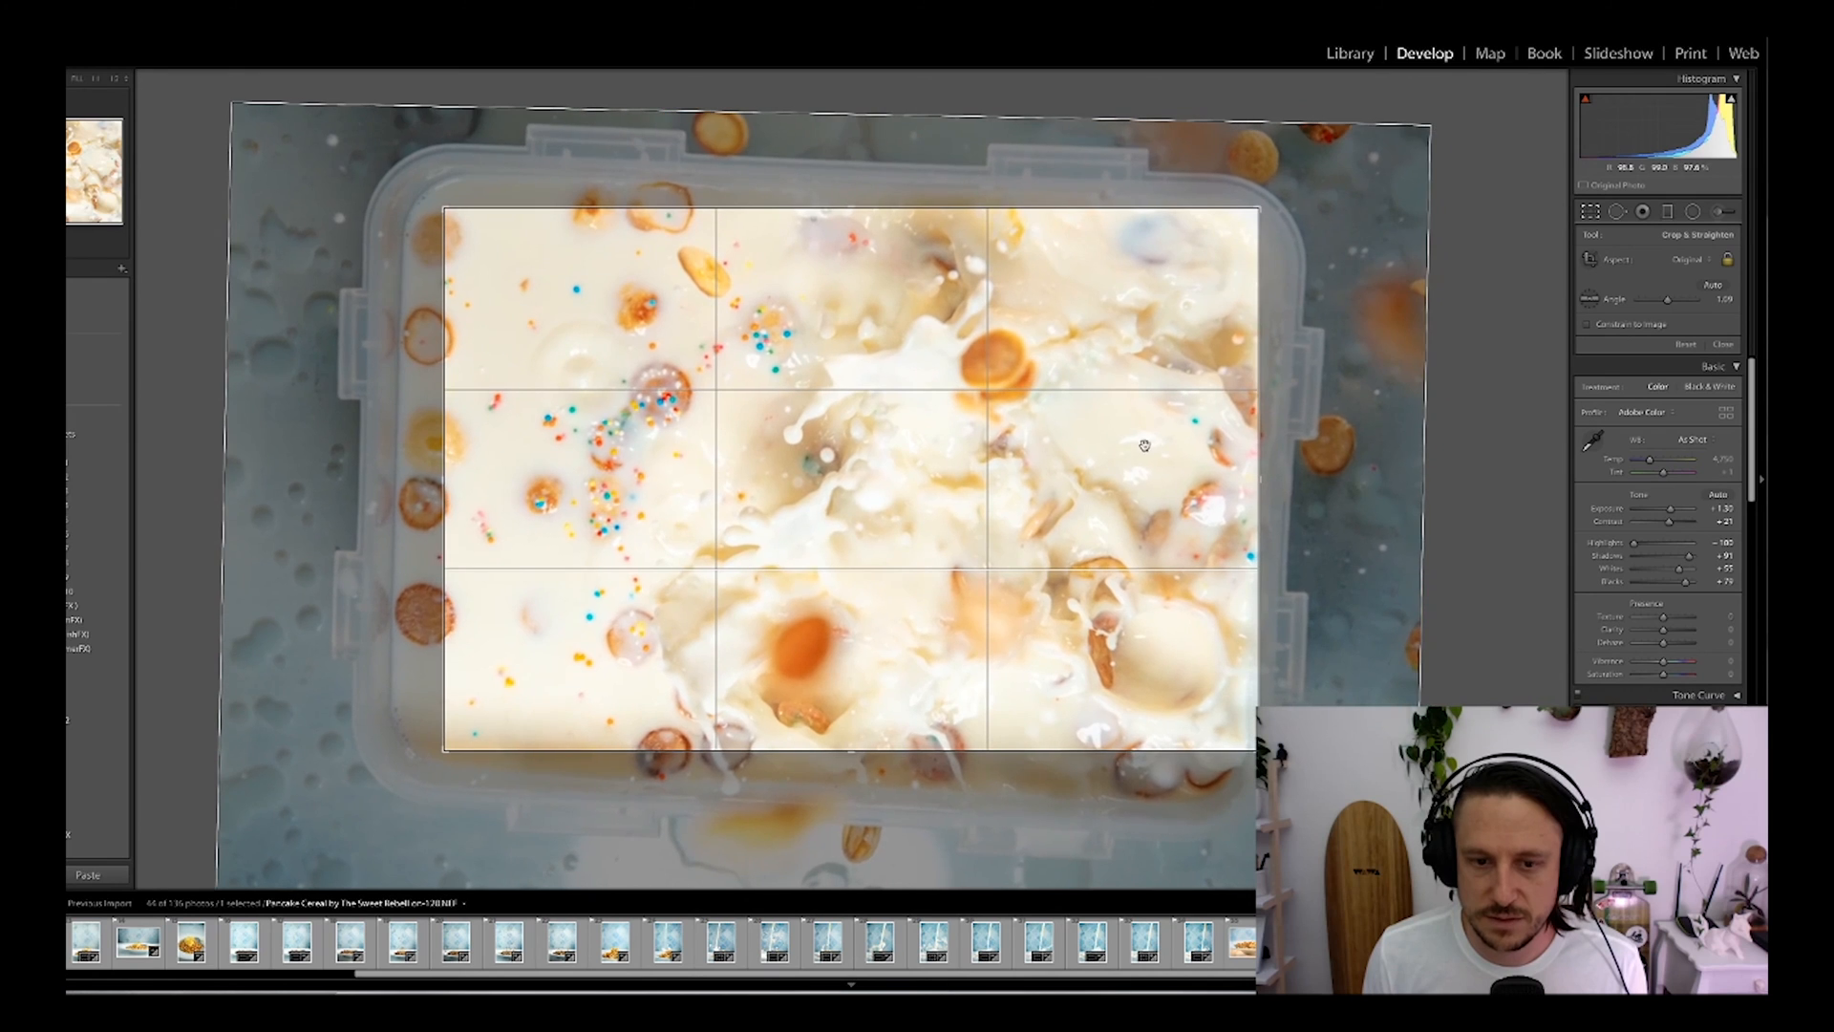
pyautogui.press('Return')
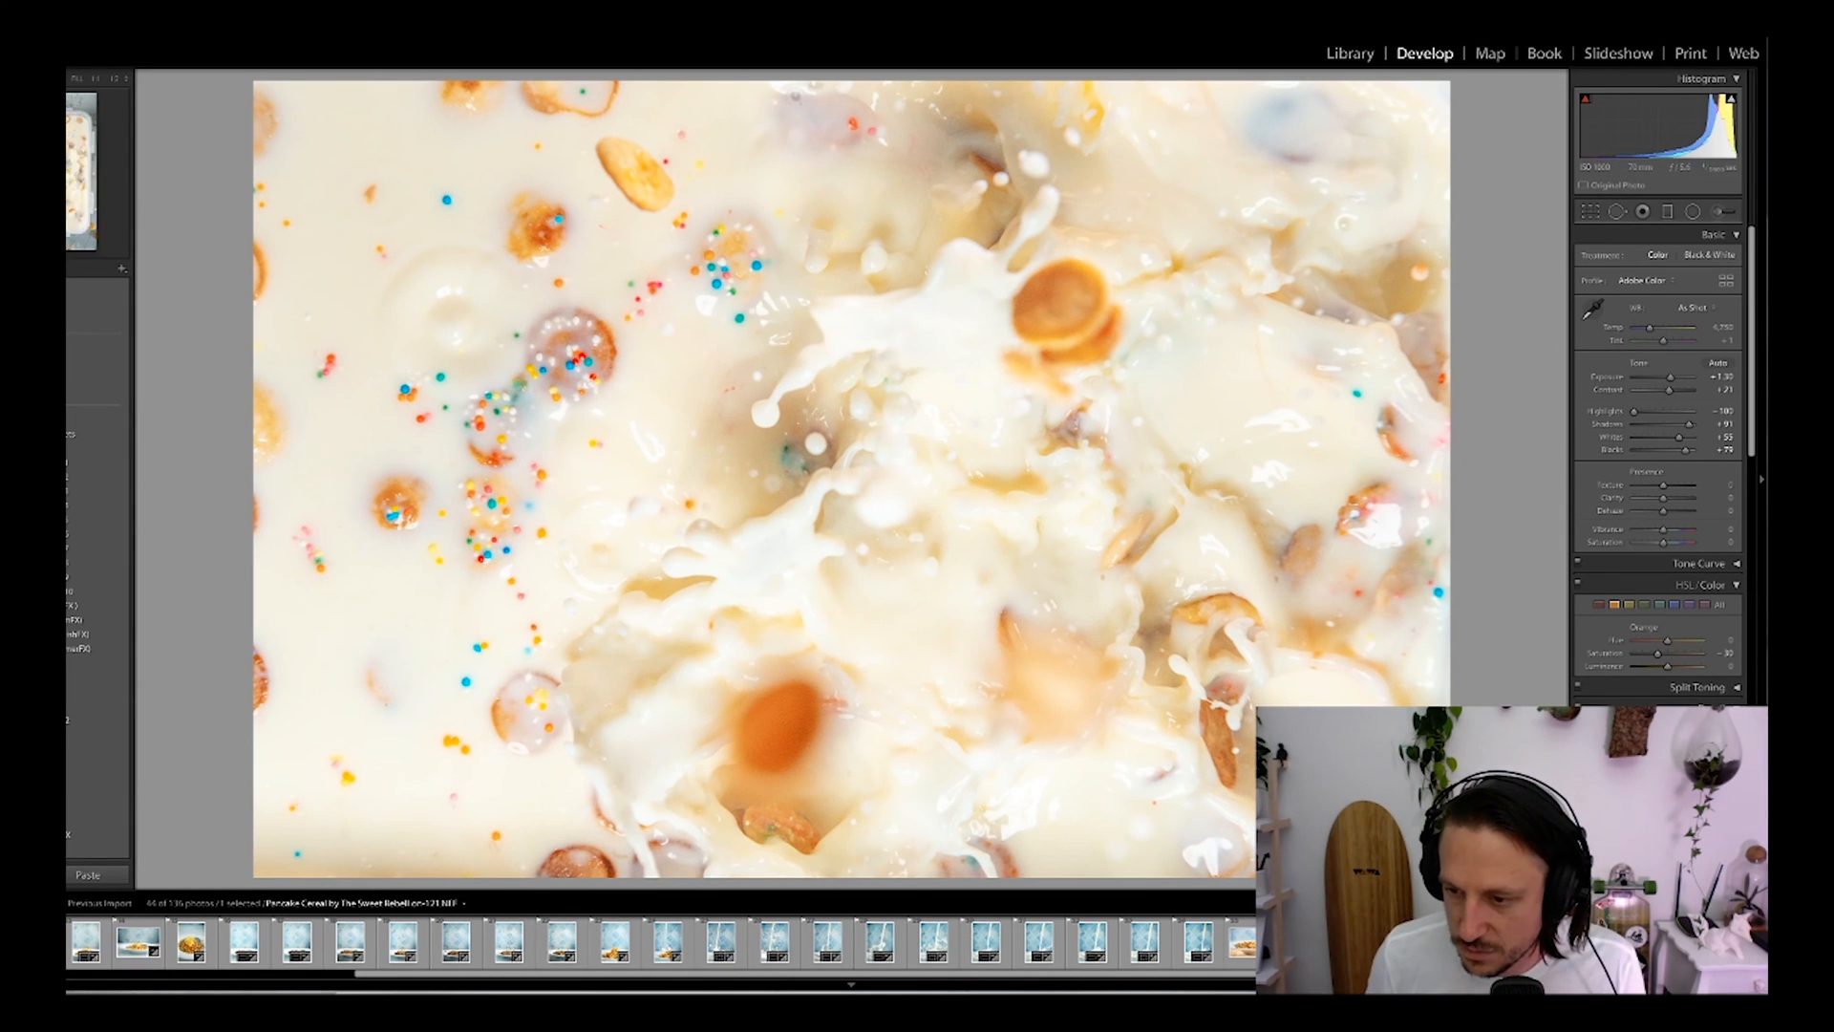
# Step: Crop the vertical container photo to its upper area of milk, sprinkles and cereal inside the rim, and remove its pick flag
pyautogui.click(1433, 942)
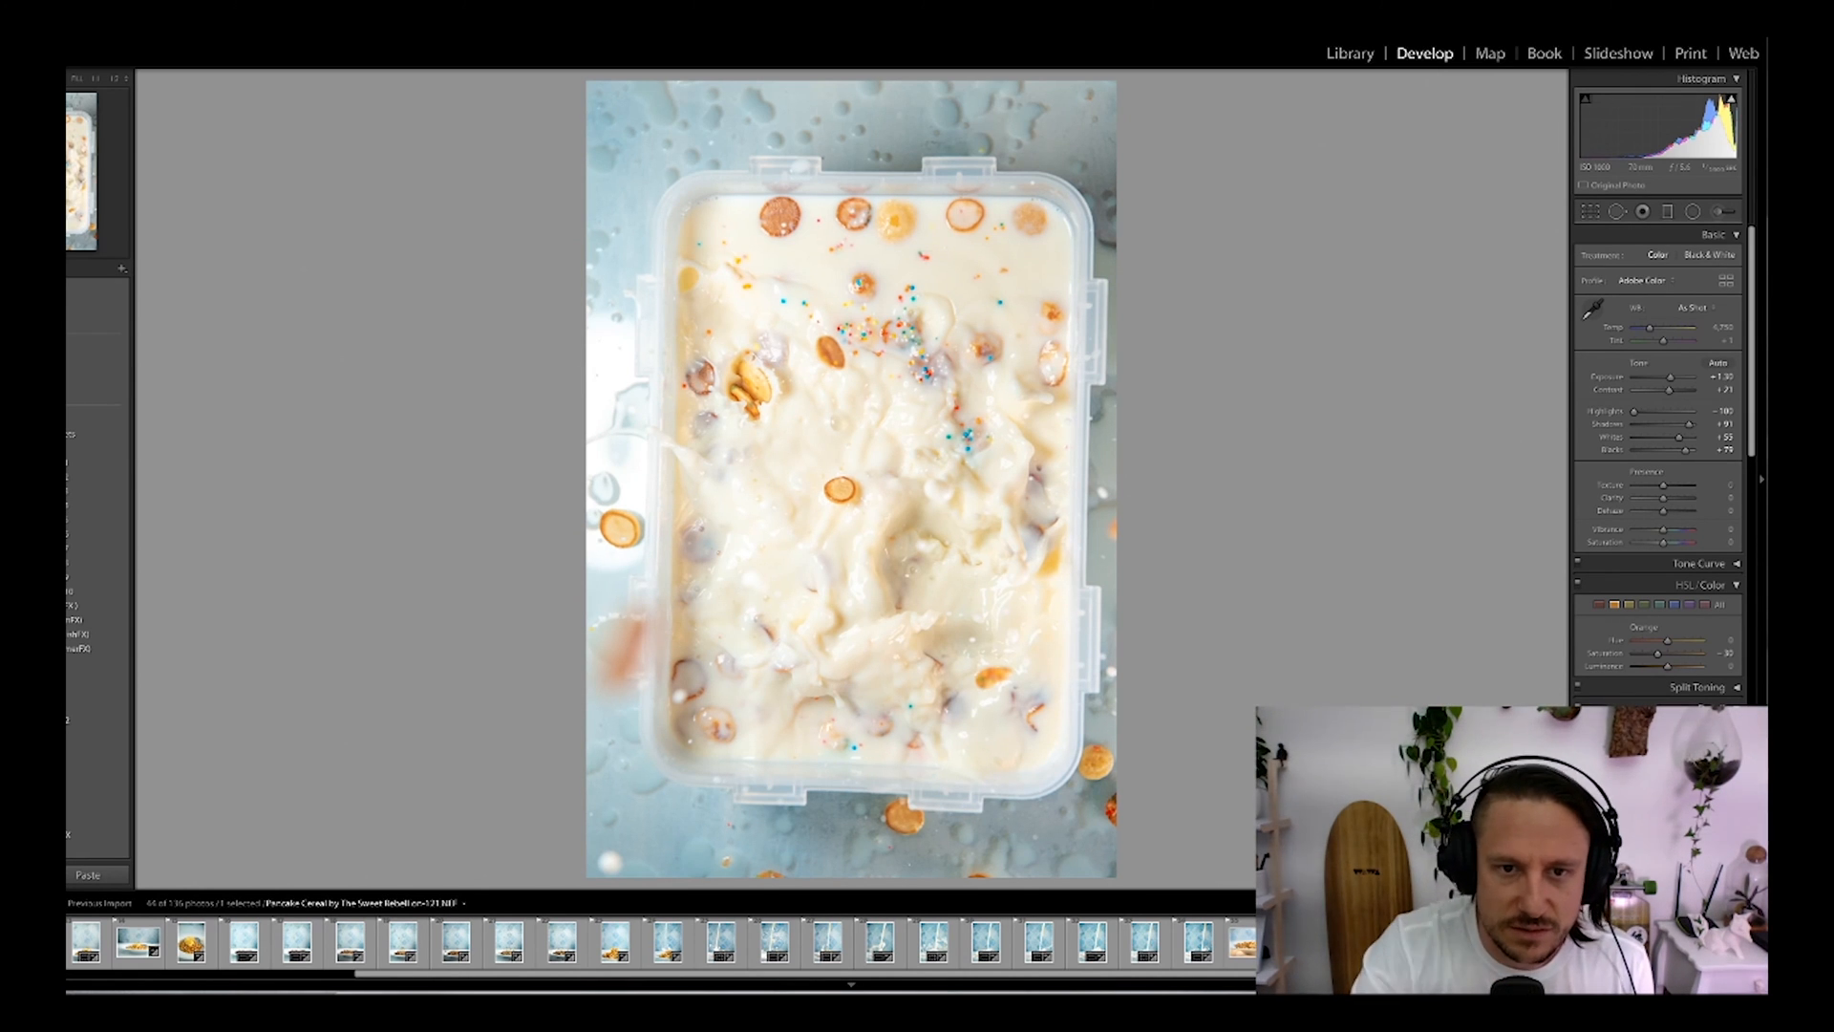
pyautogui.press('r')
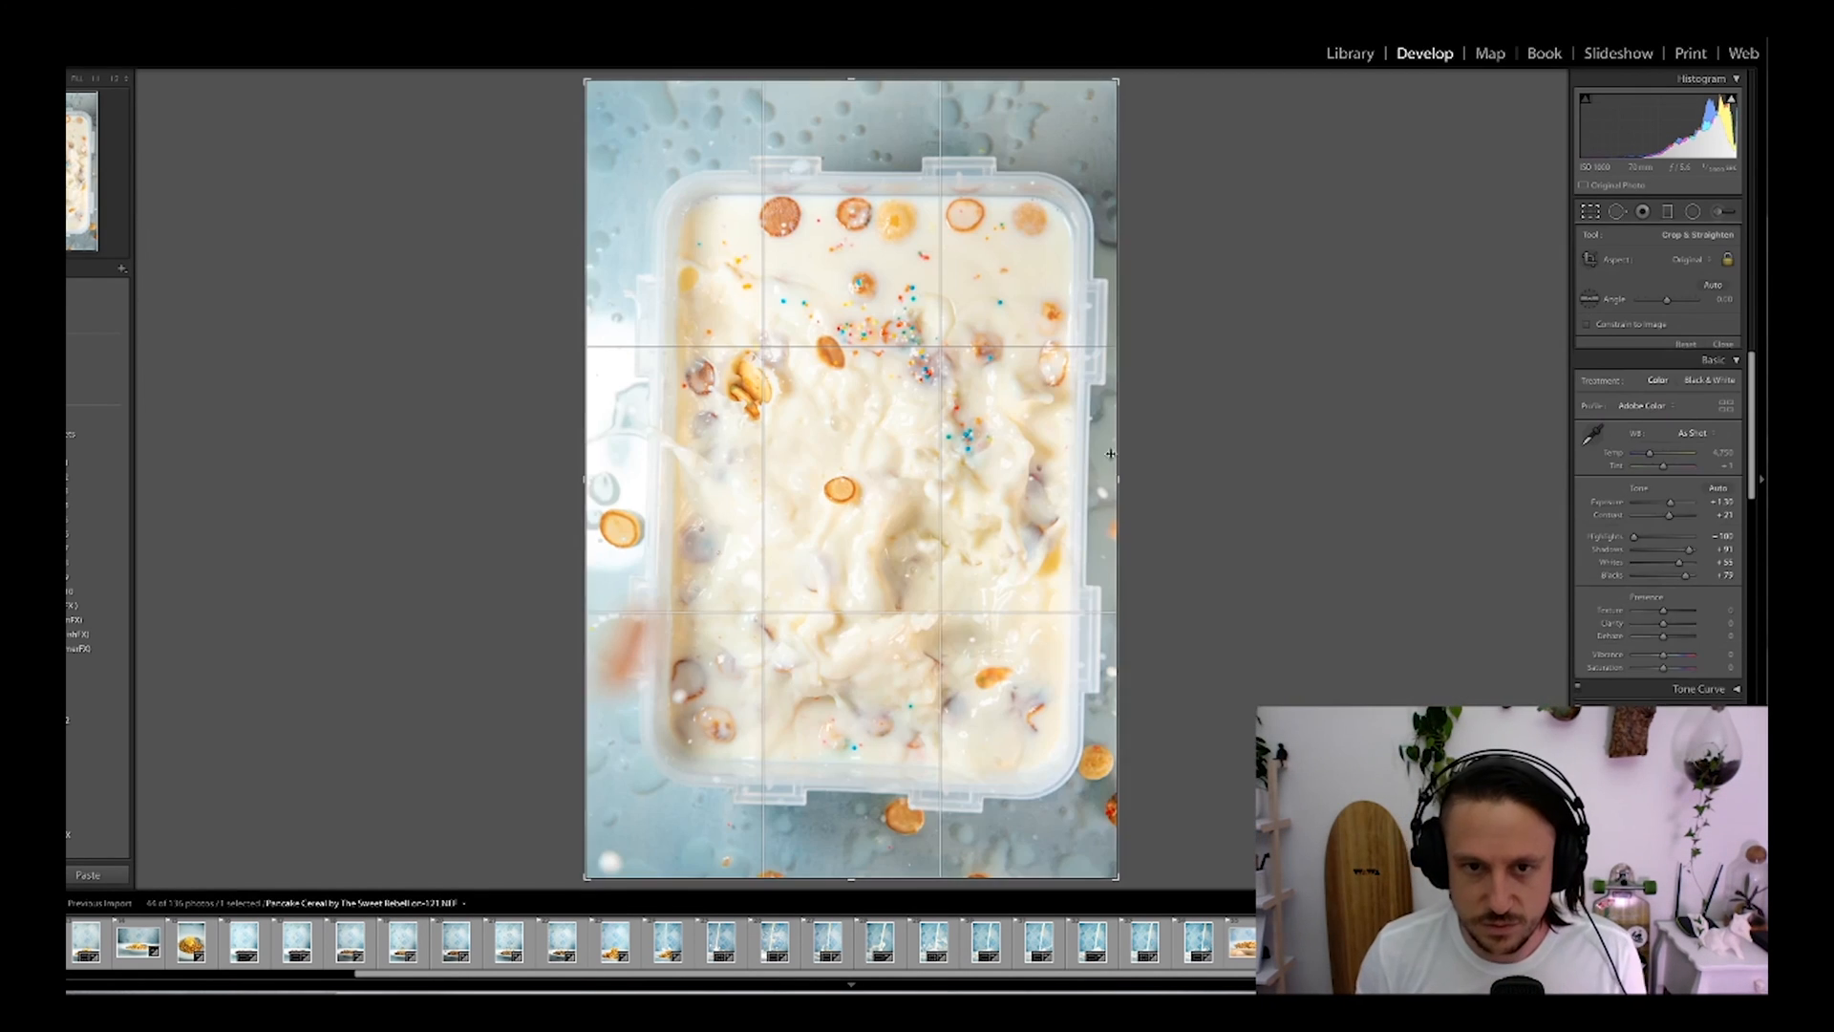
pyautogui.moveTo(1116, 80); pyautogui.dragTo(983, 281)
pyautogui.moveTo(891, 408); pyautogui.dragTo(912, 457)
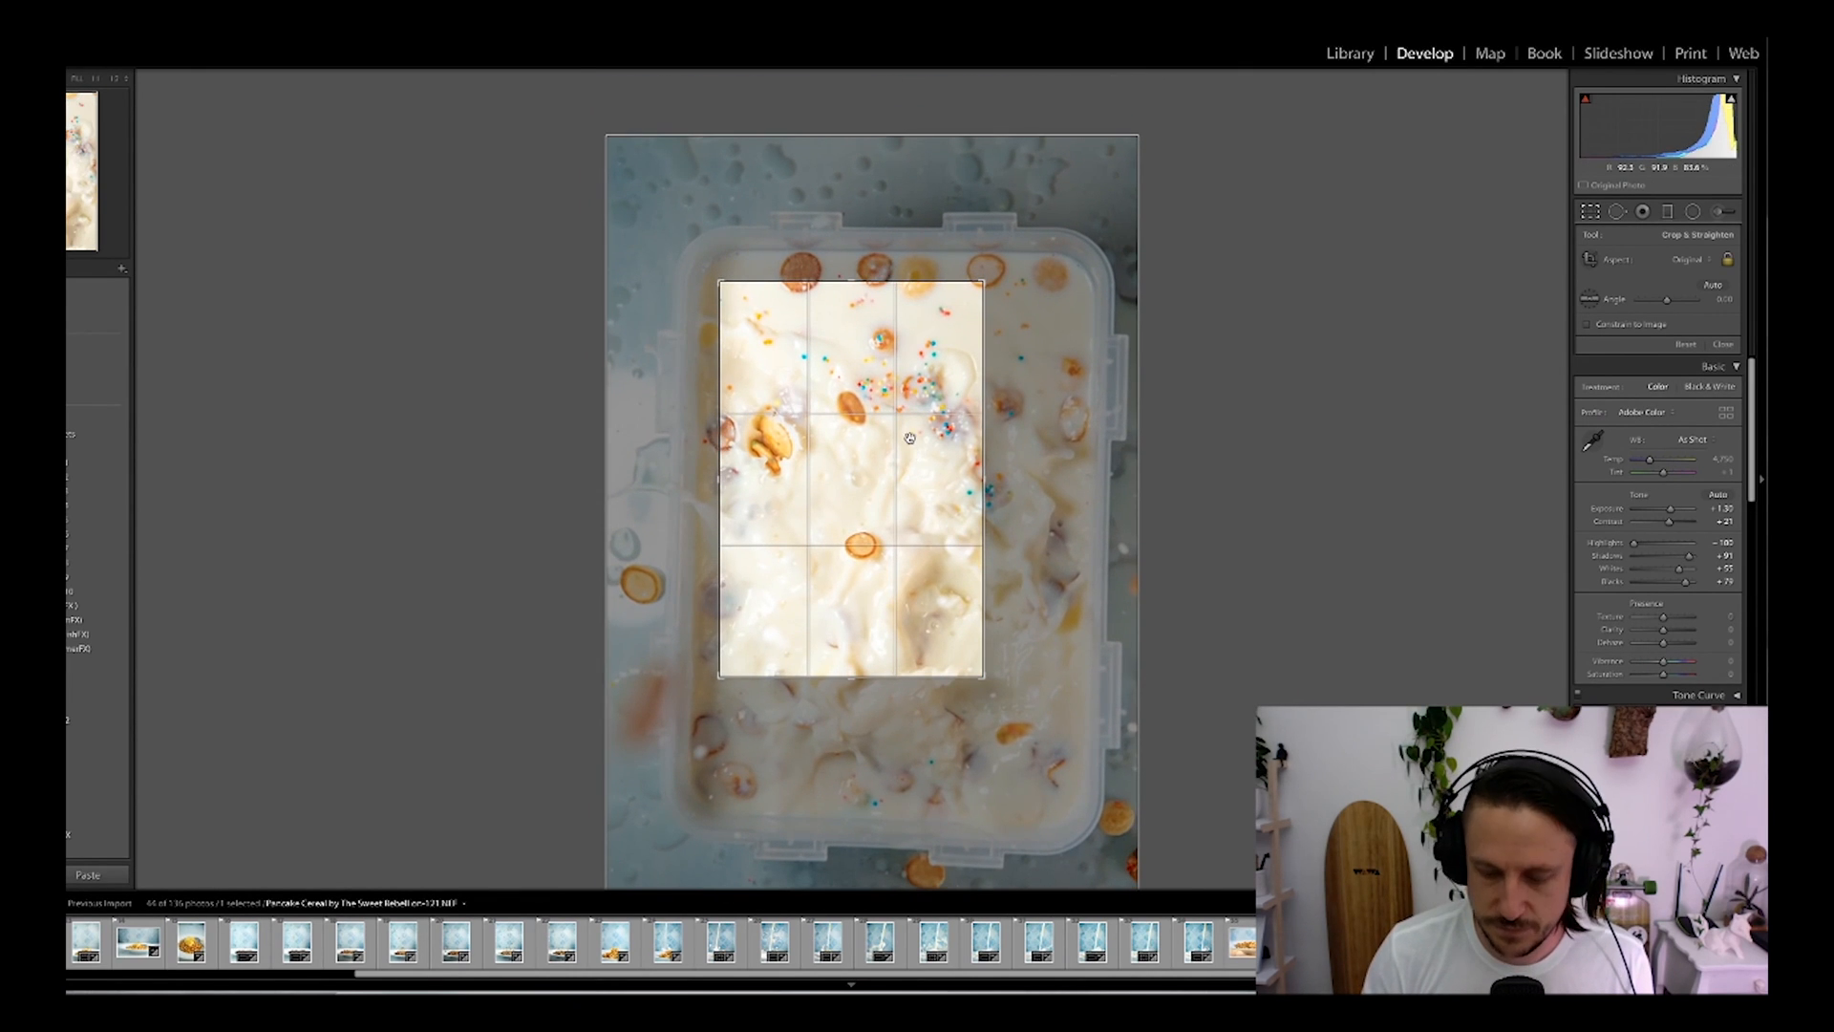
pyautogui.press('Return')
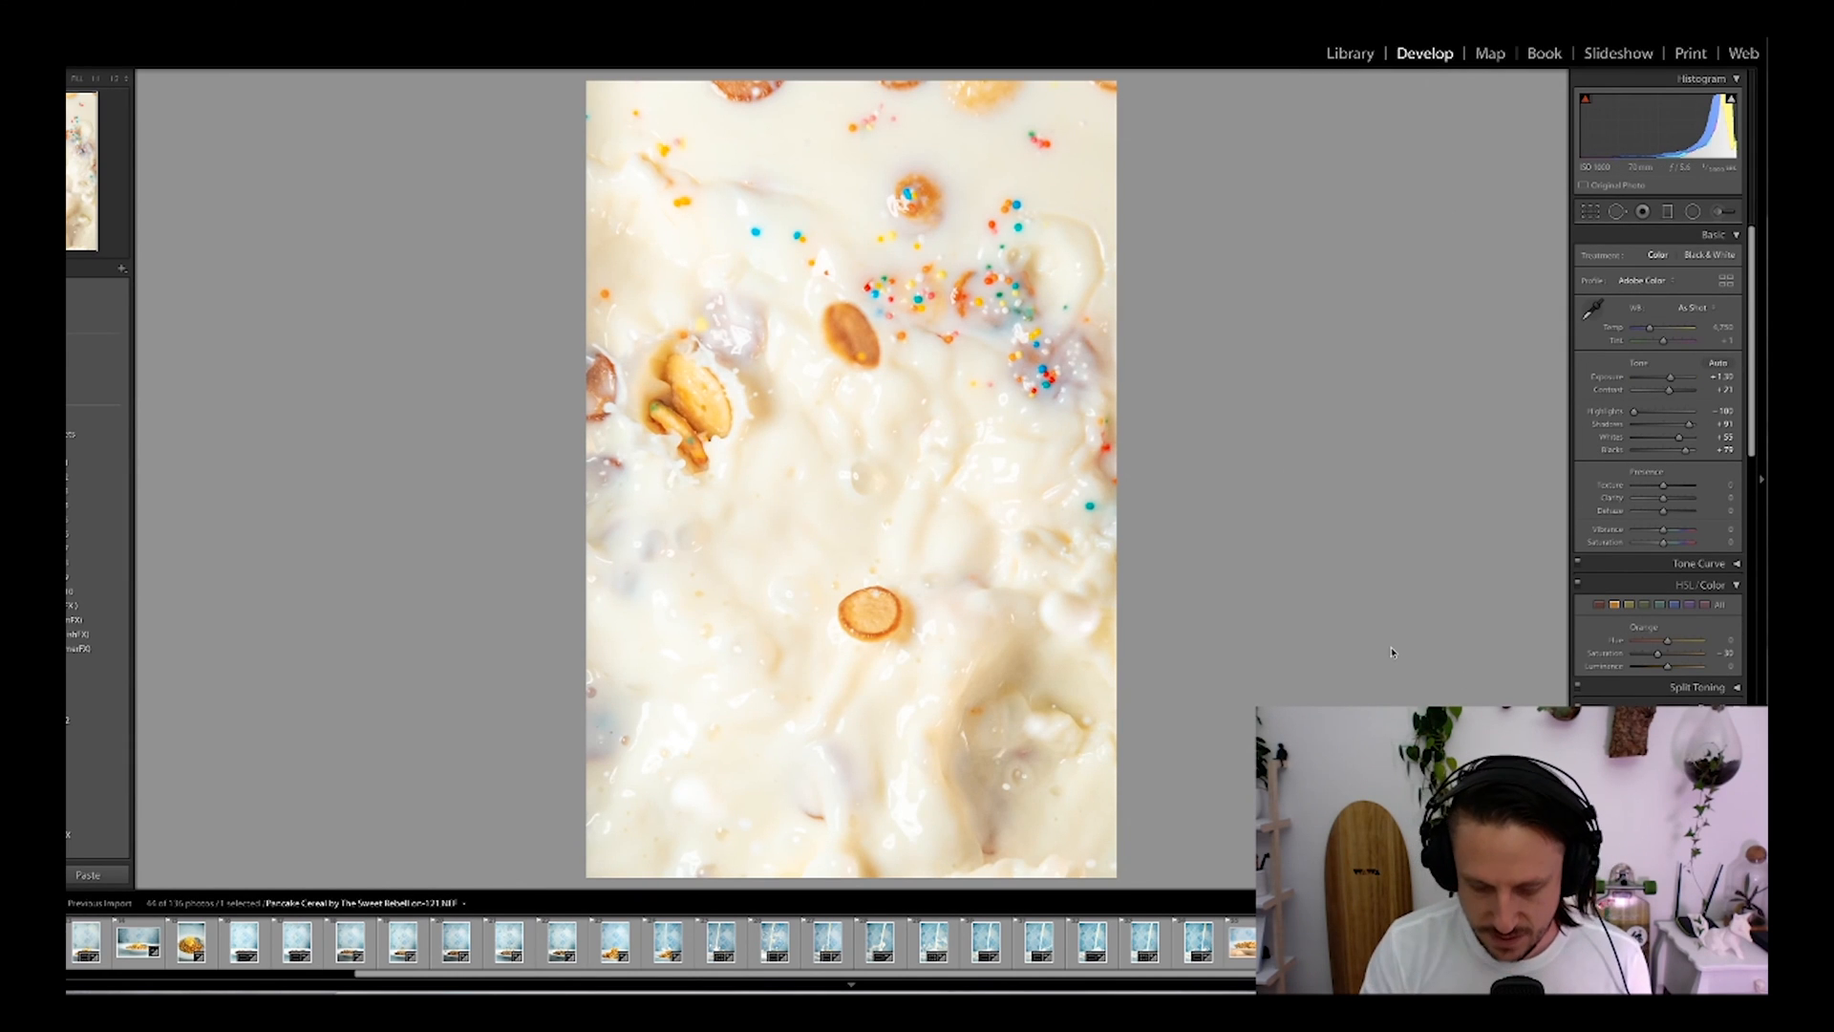
pyautogui.press('u')
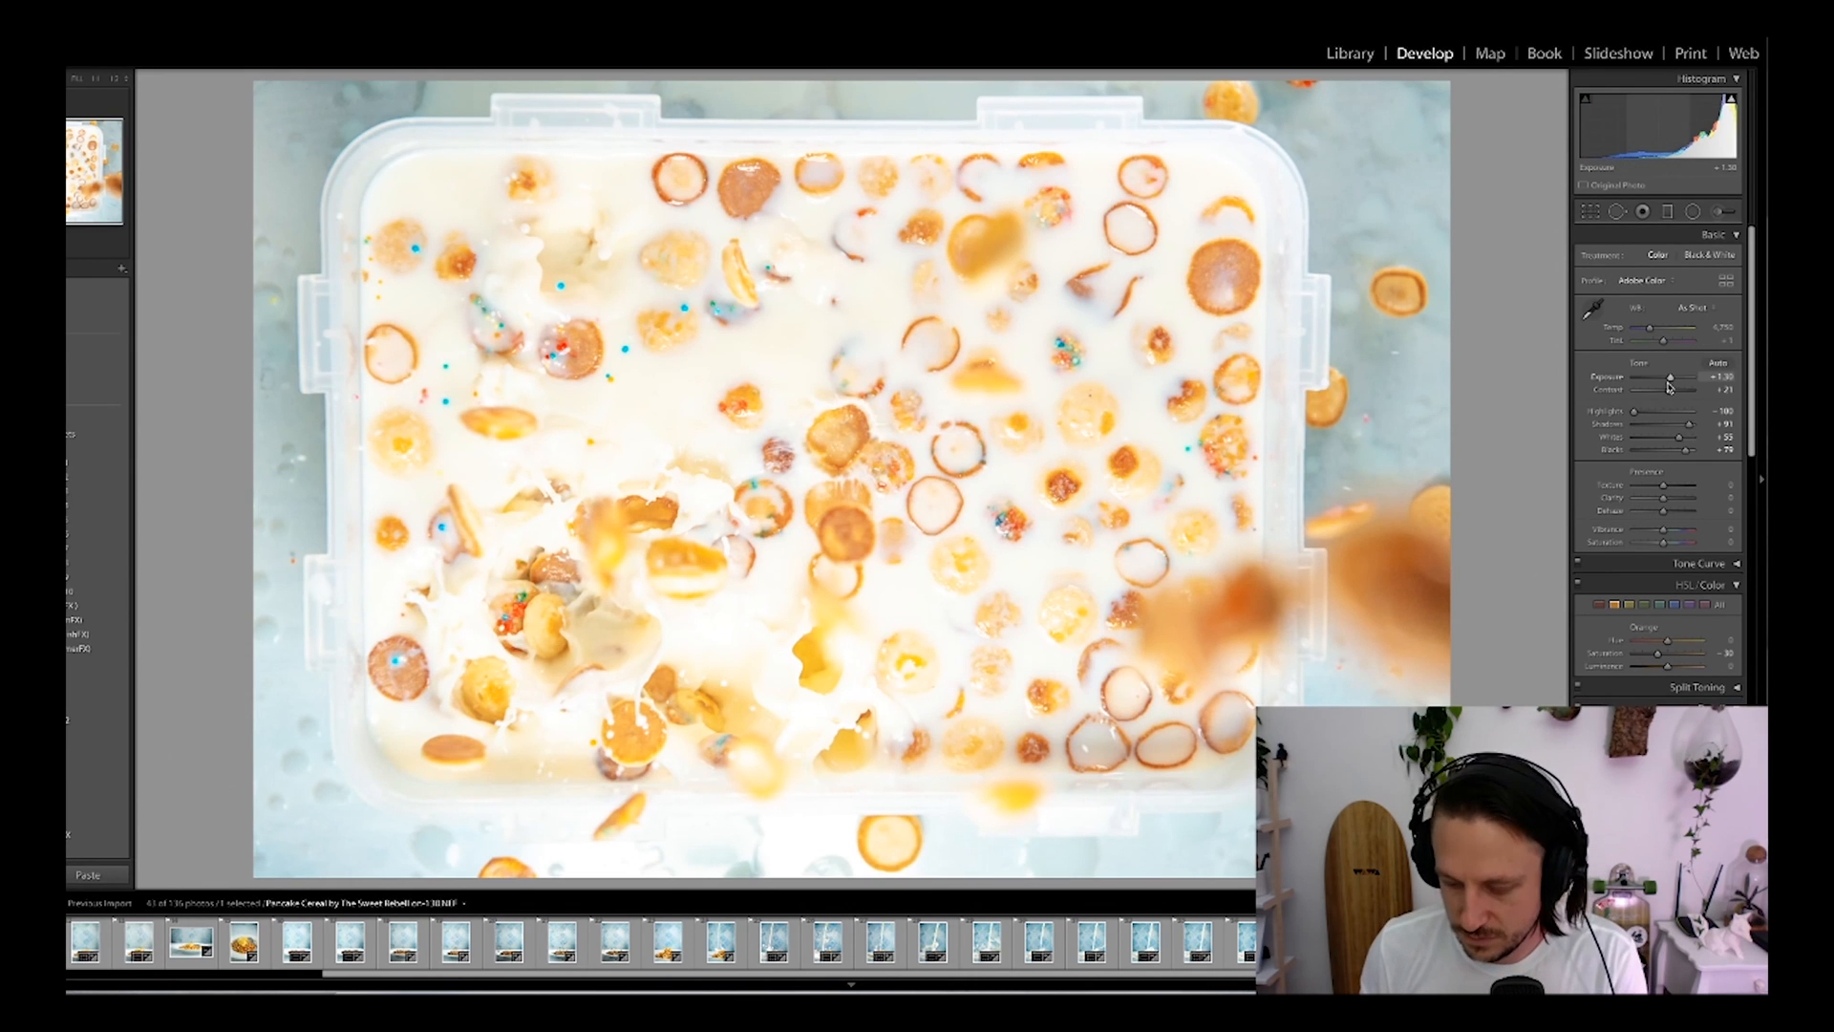
# Step: Lower the horizontal cereal container photo's exposure to about +0.45 and crop it tightly around the milk splash and floating cereal
pyautogui.moveTo(1670, 380); pyautogui.dragTo(1666, 382)
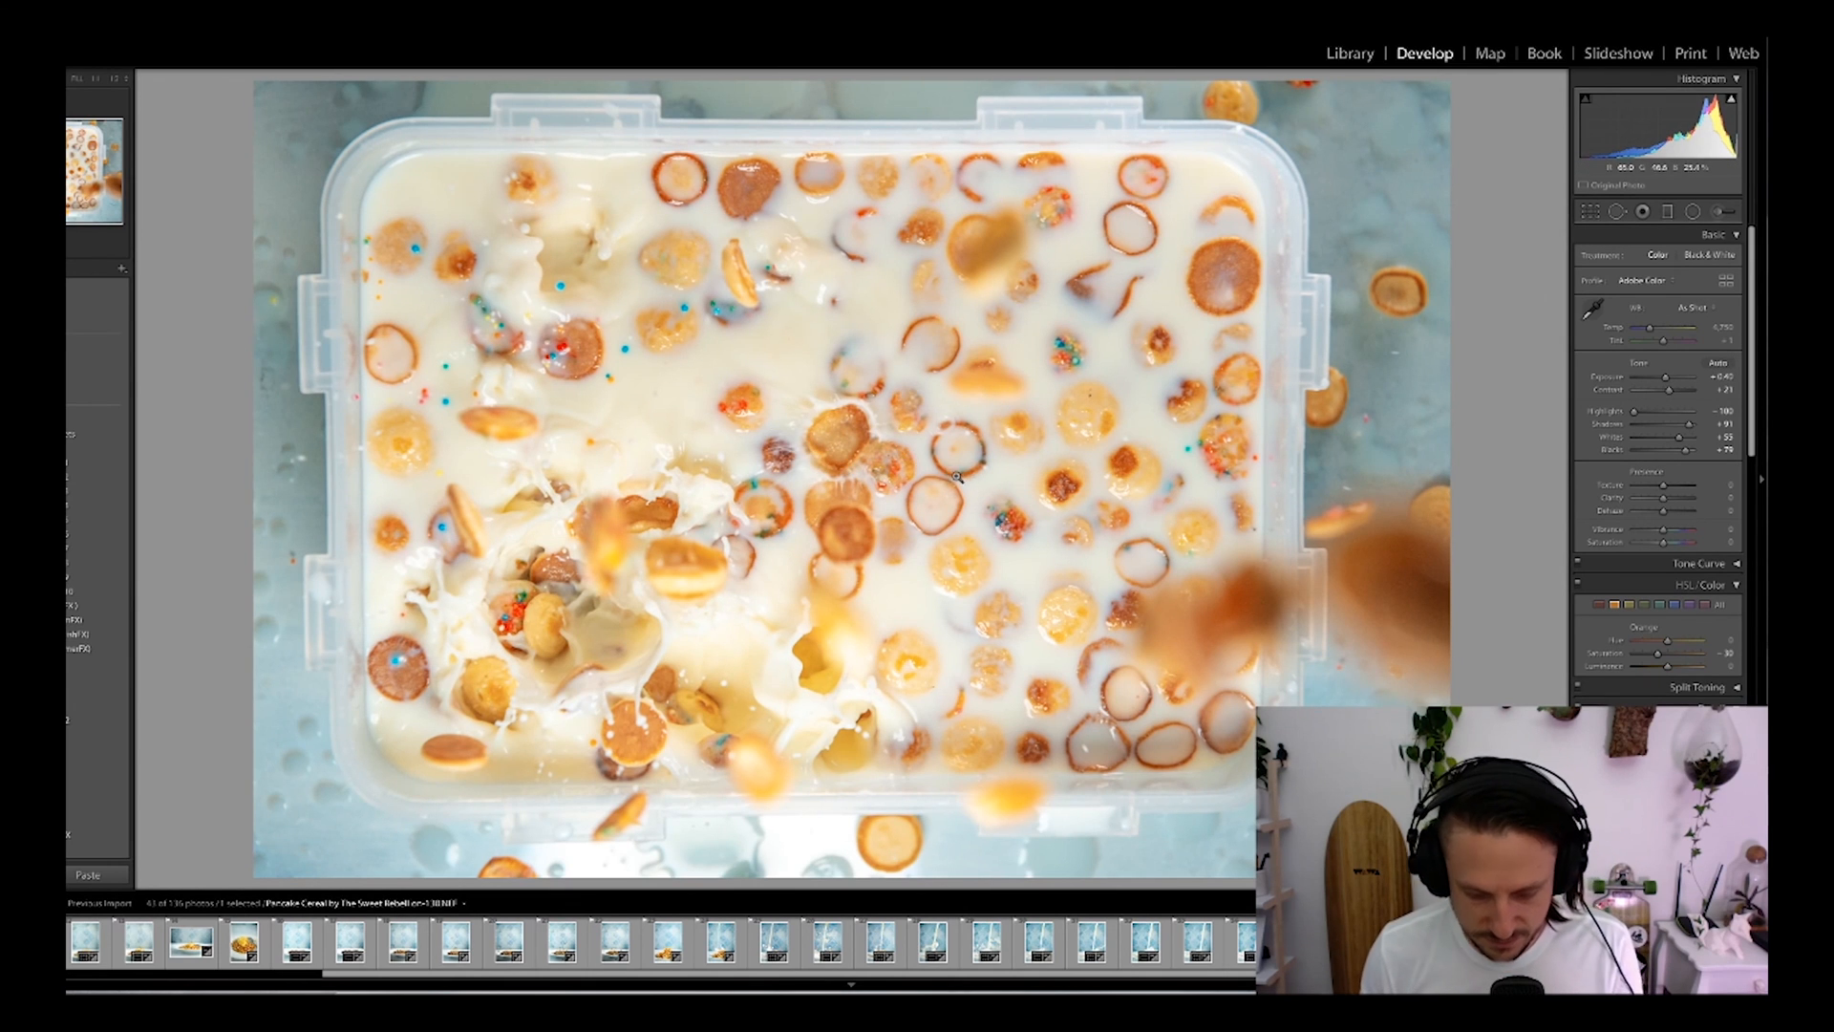
pyautogui.press('r')
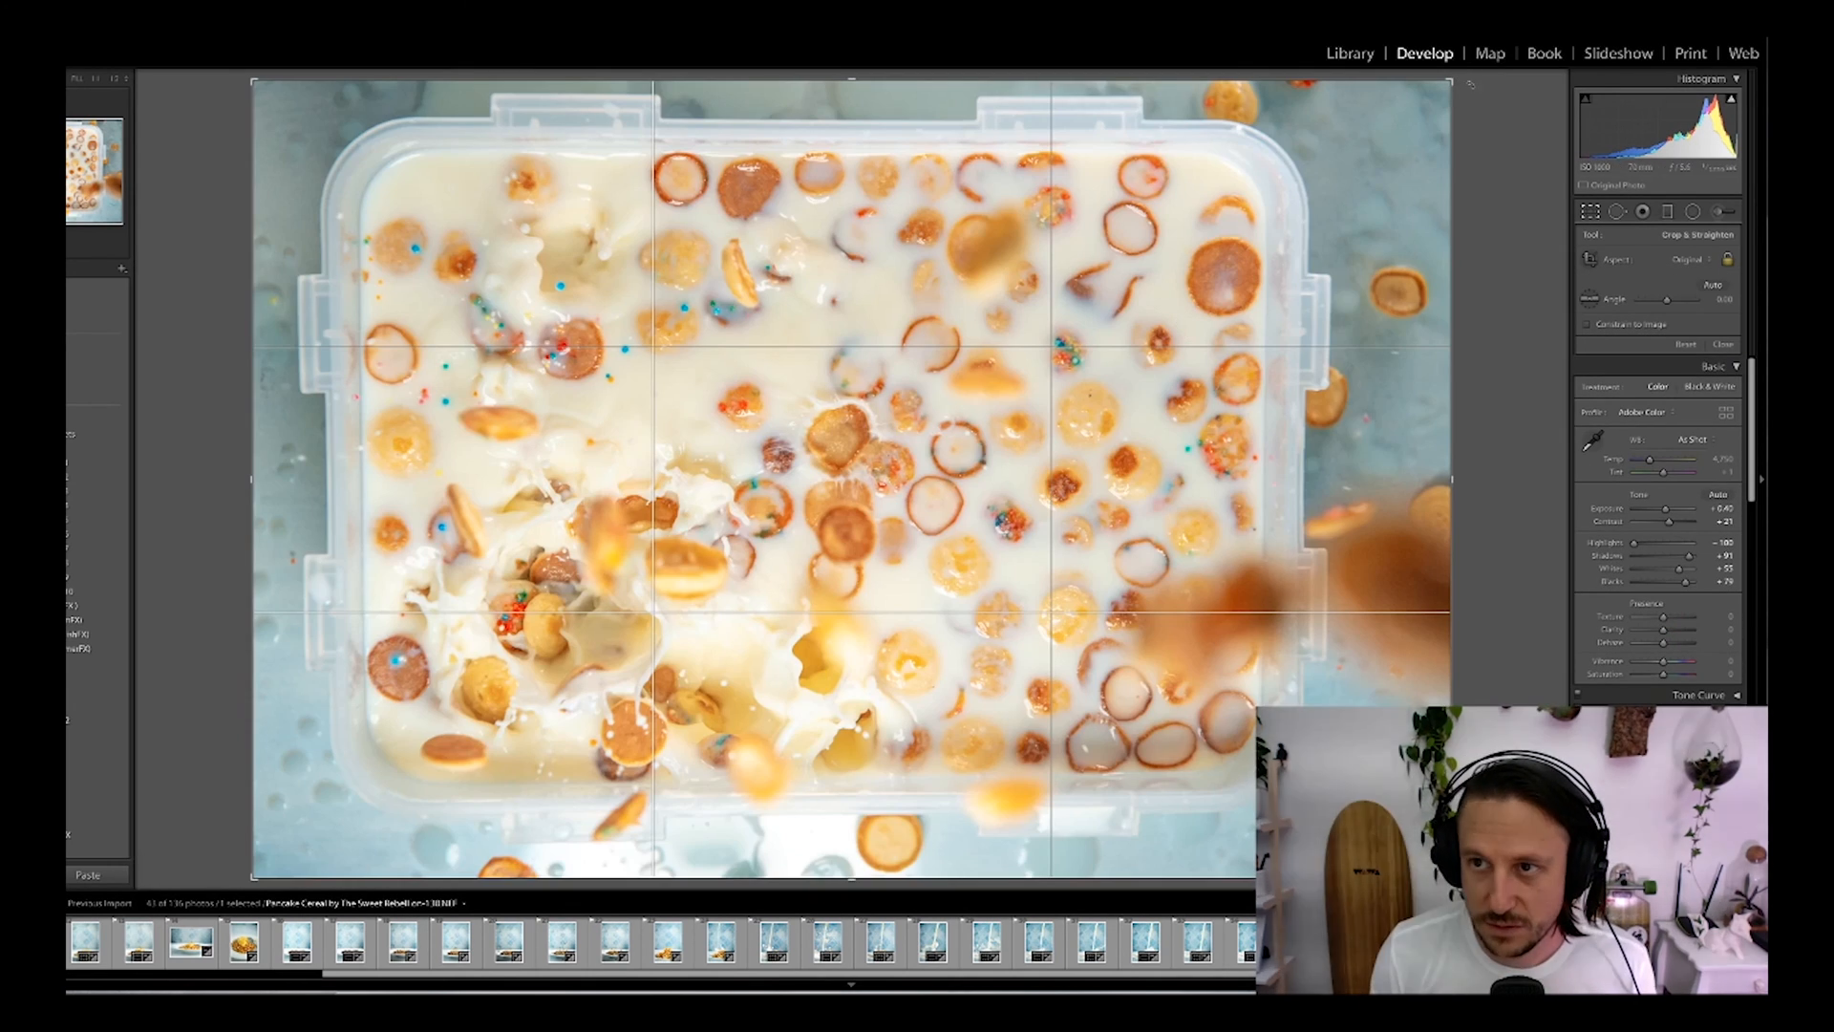
pyautogui.moveTo(1450, 81); pyautogui.dragTo(1175, 270)
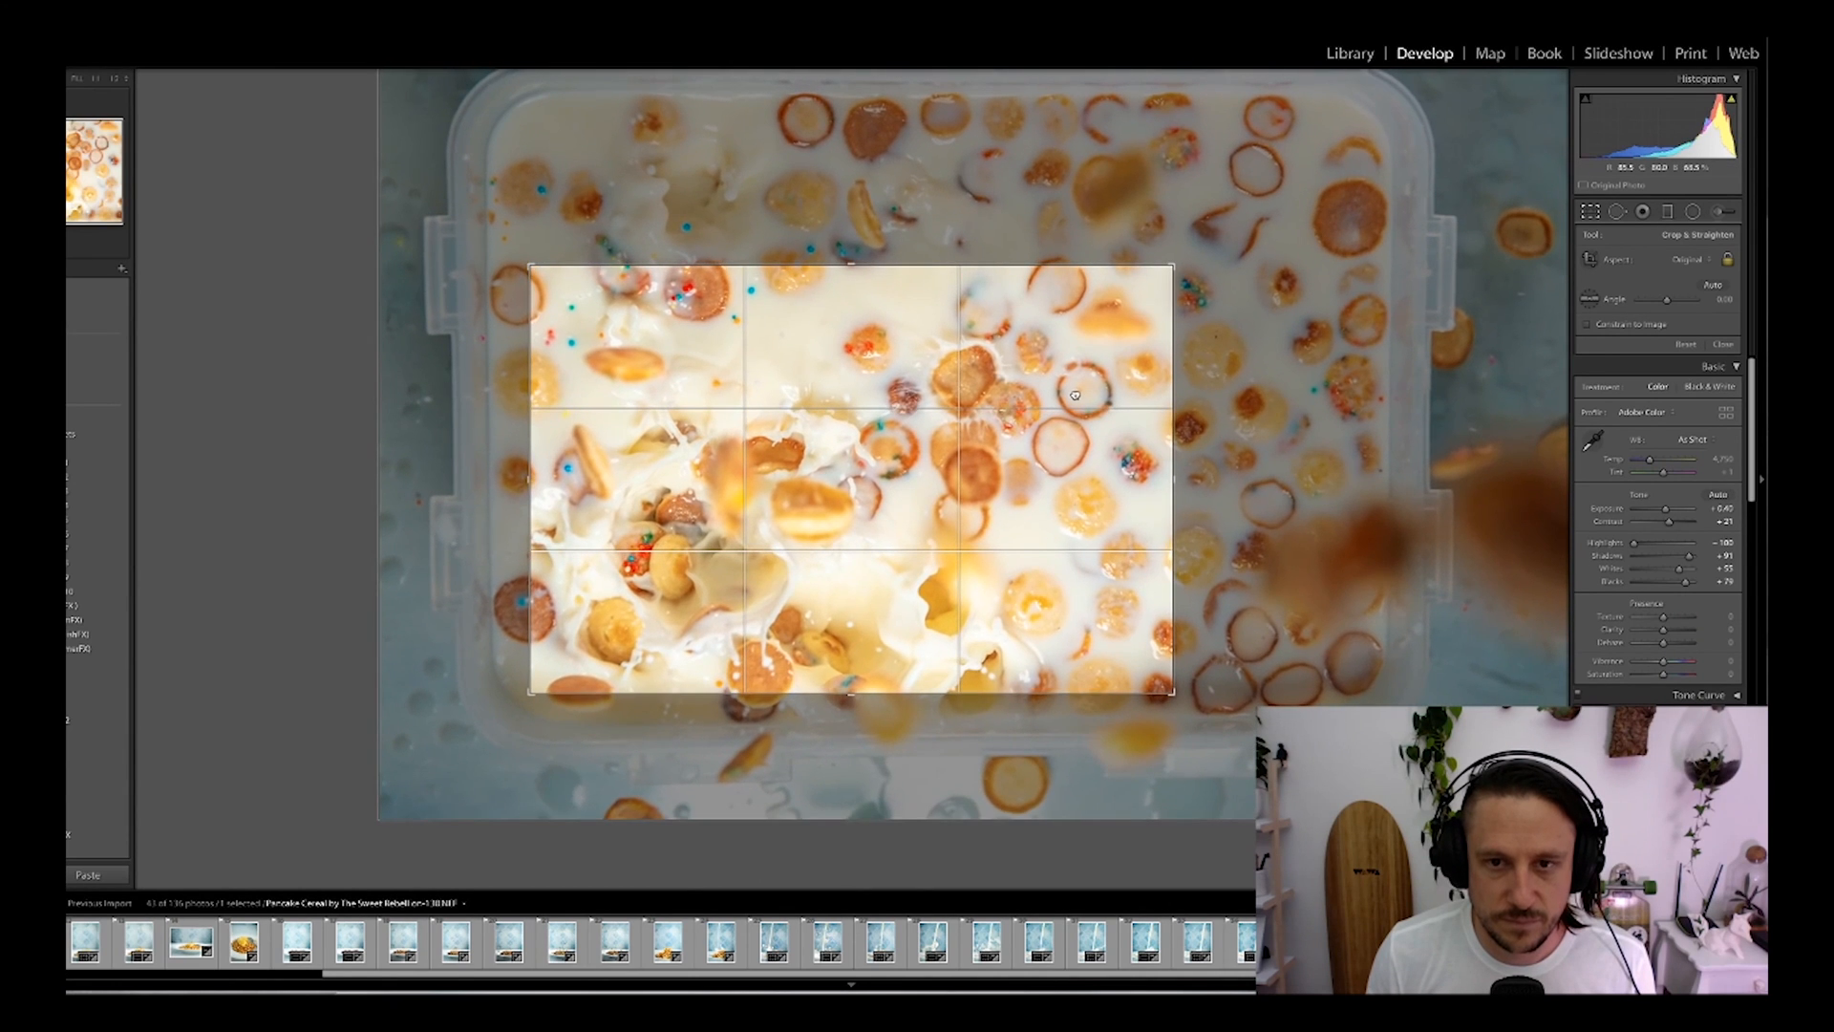
pyautogui.press('Return')
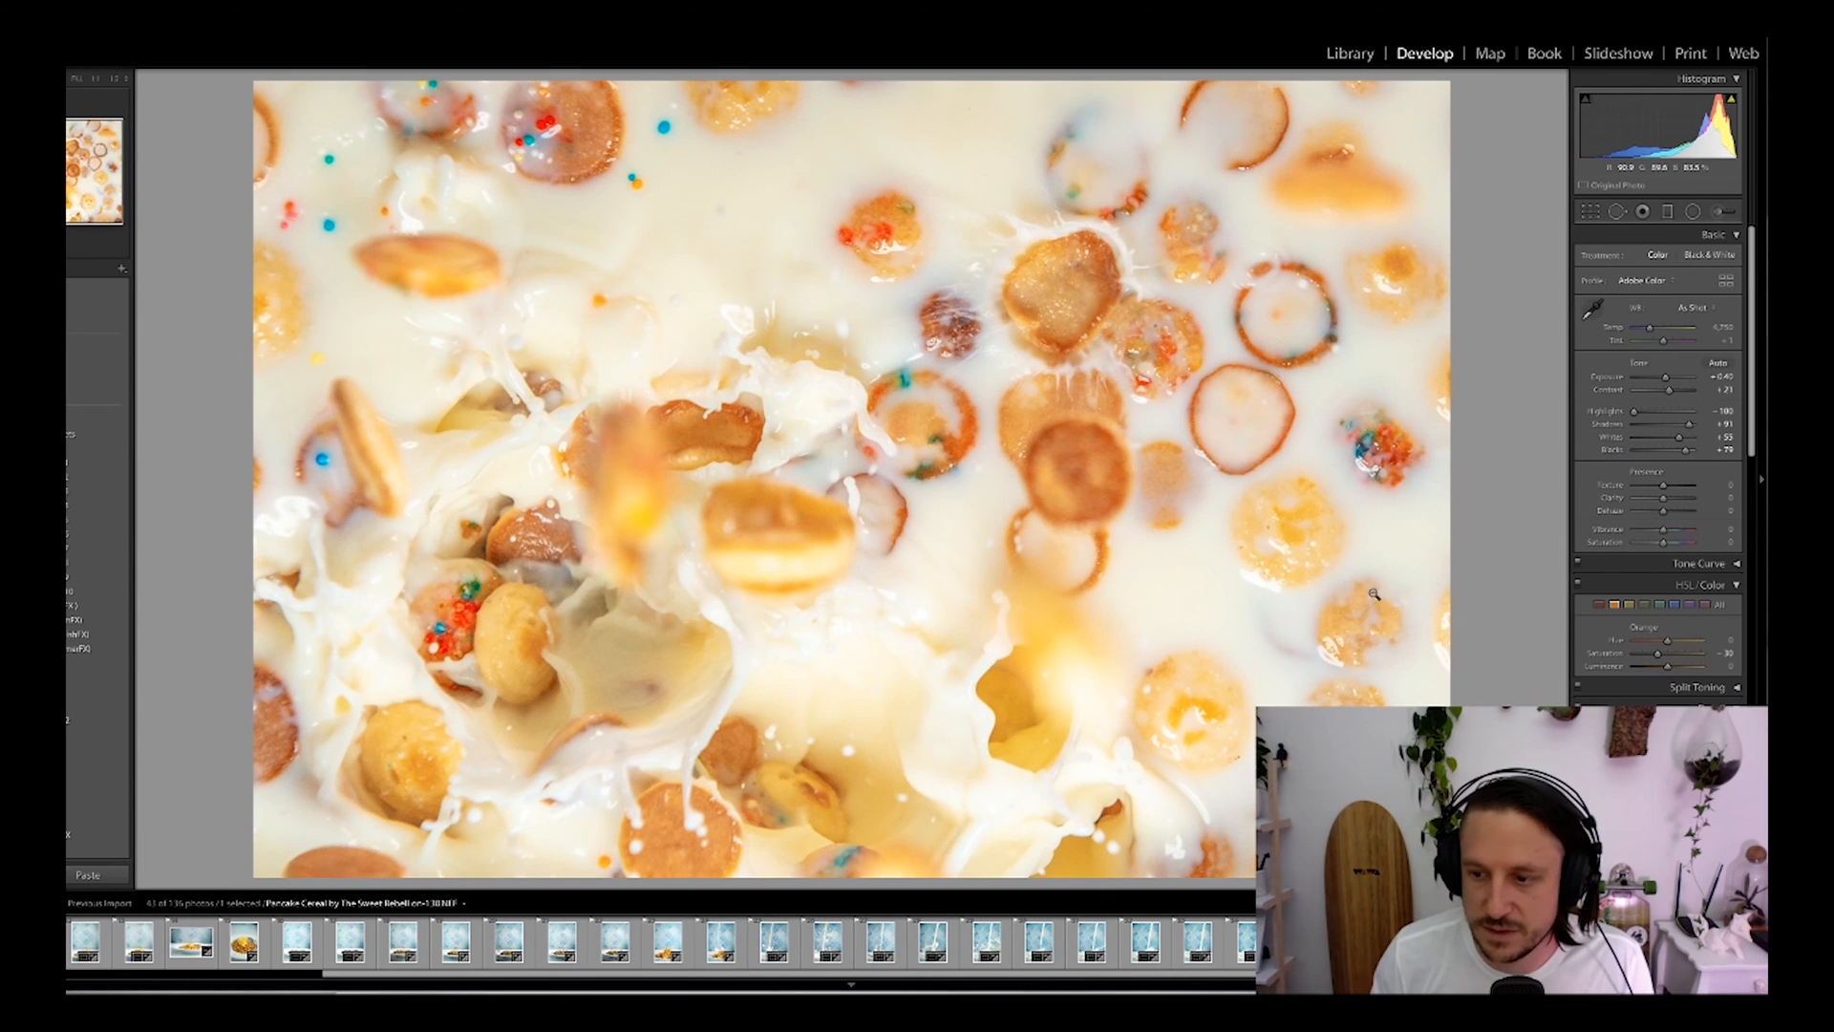
# Step: Crop the next overexposed horizontal container photo inside the rim around splash and cereal, and bring its exposure to about +0.20
pyautogui.click(1461, 942)
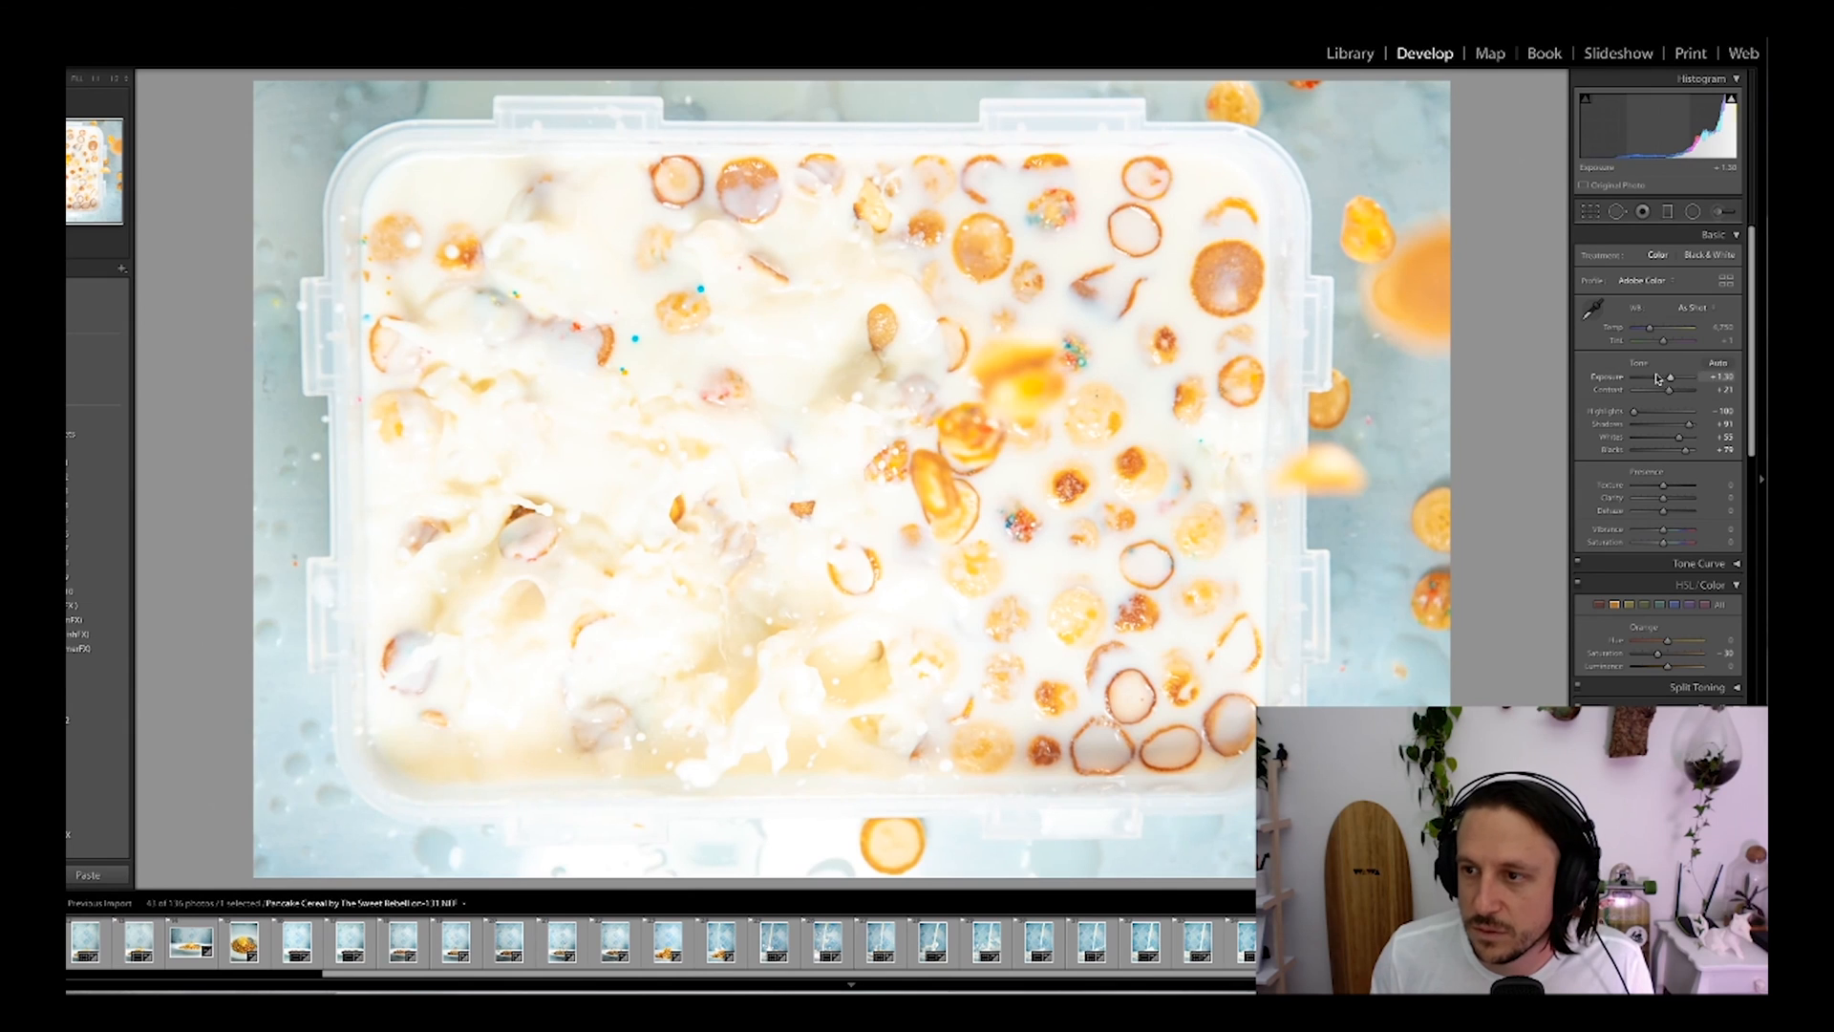
pyautogui.moveTo(1668, 380); pyautogui.dragTo(1660, 381)
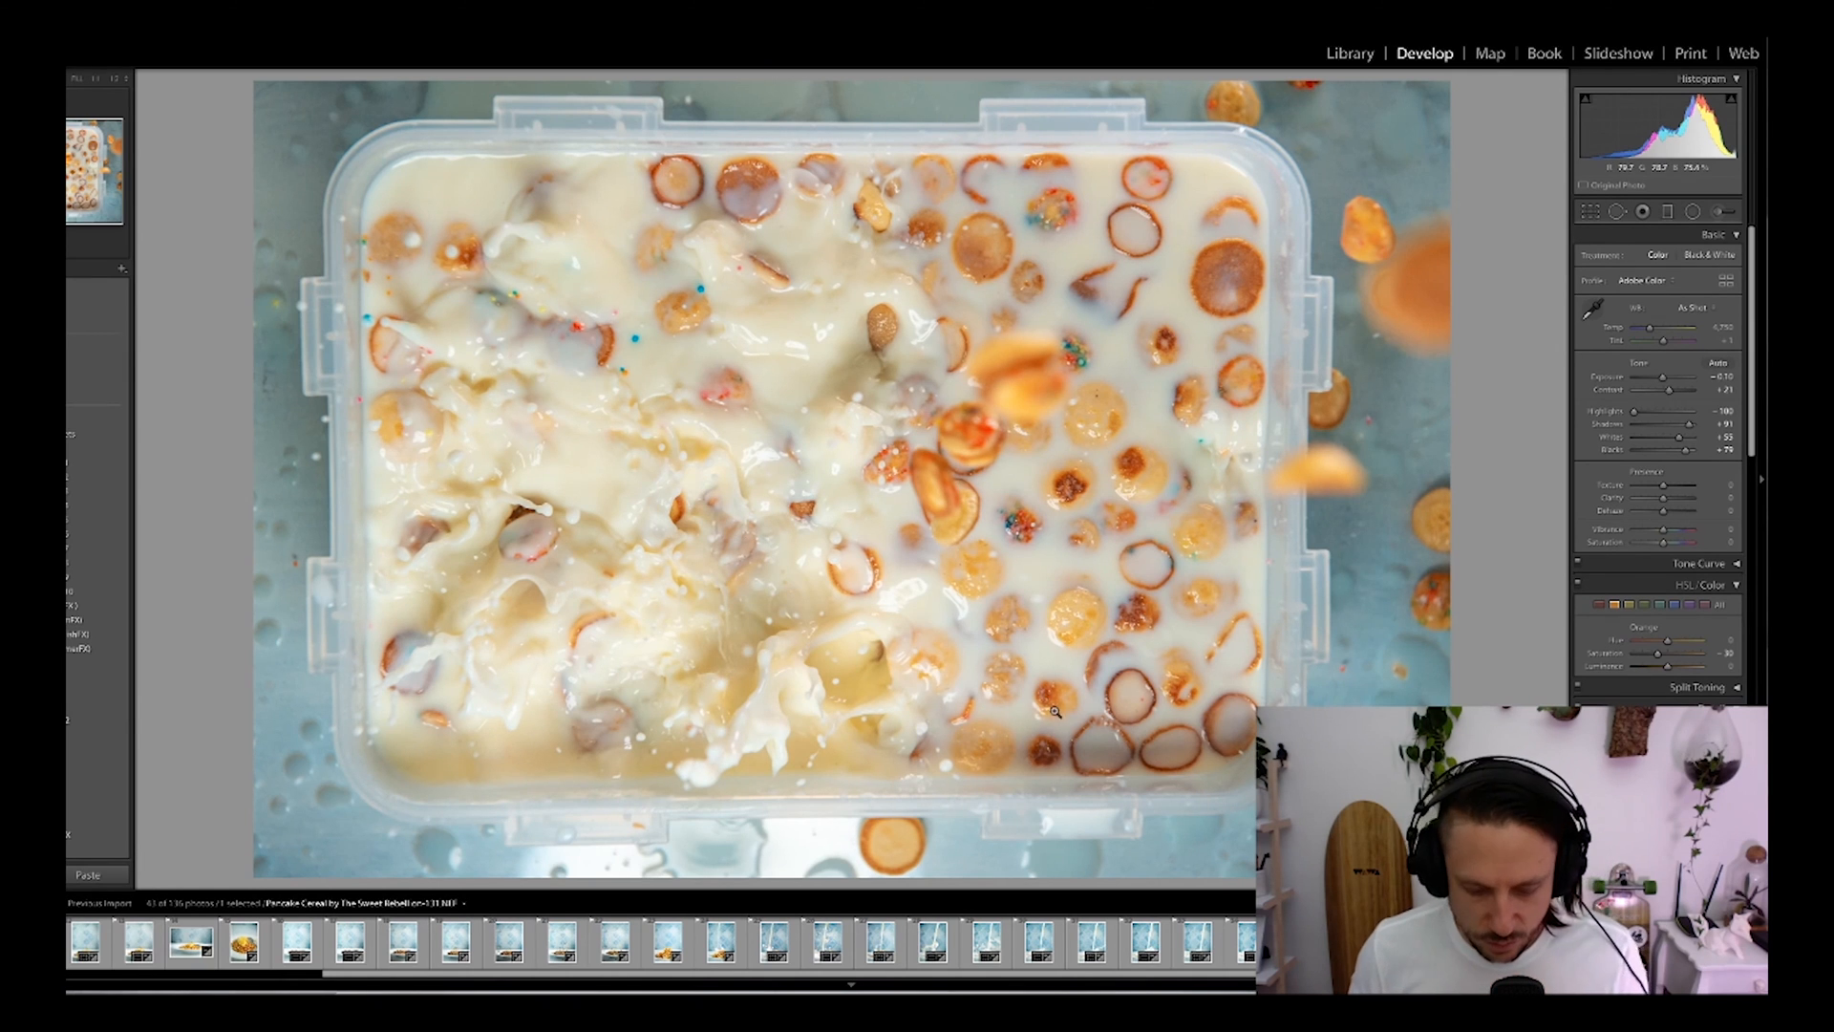
pyautogui.press('r')
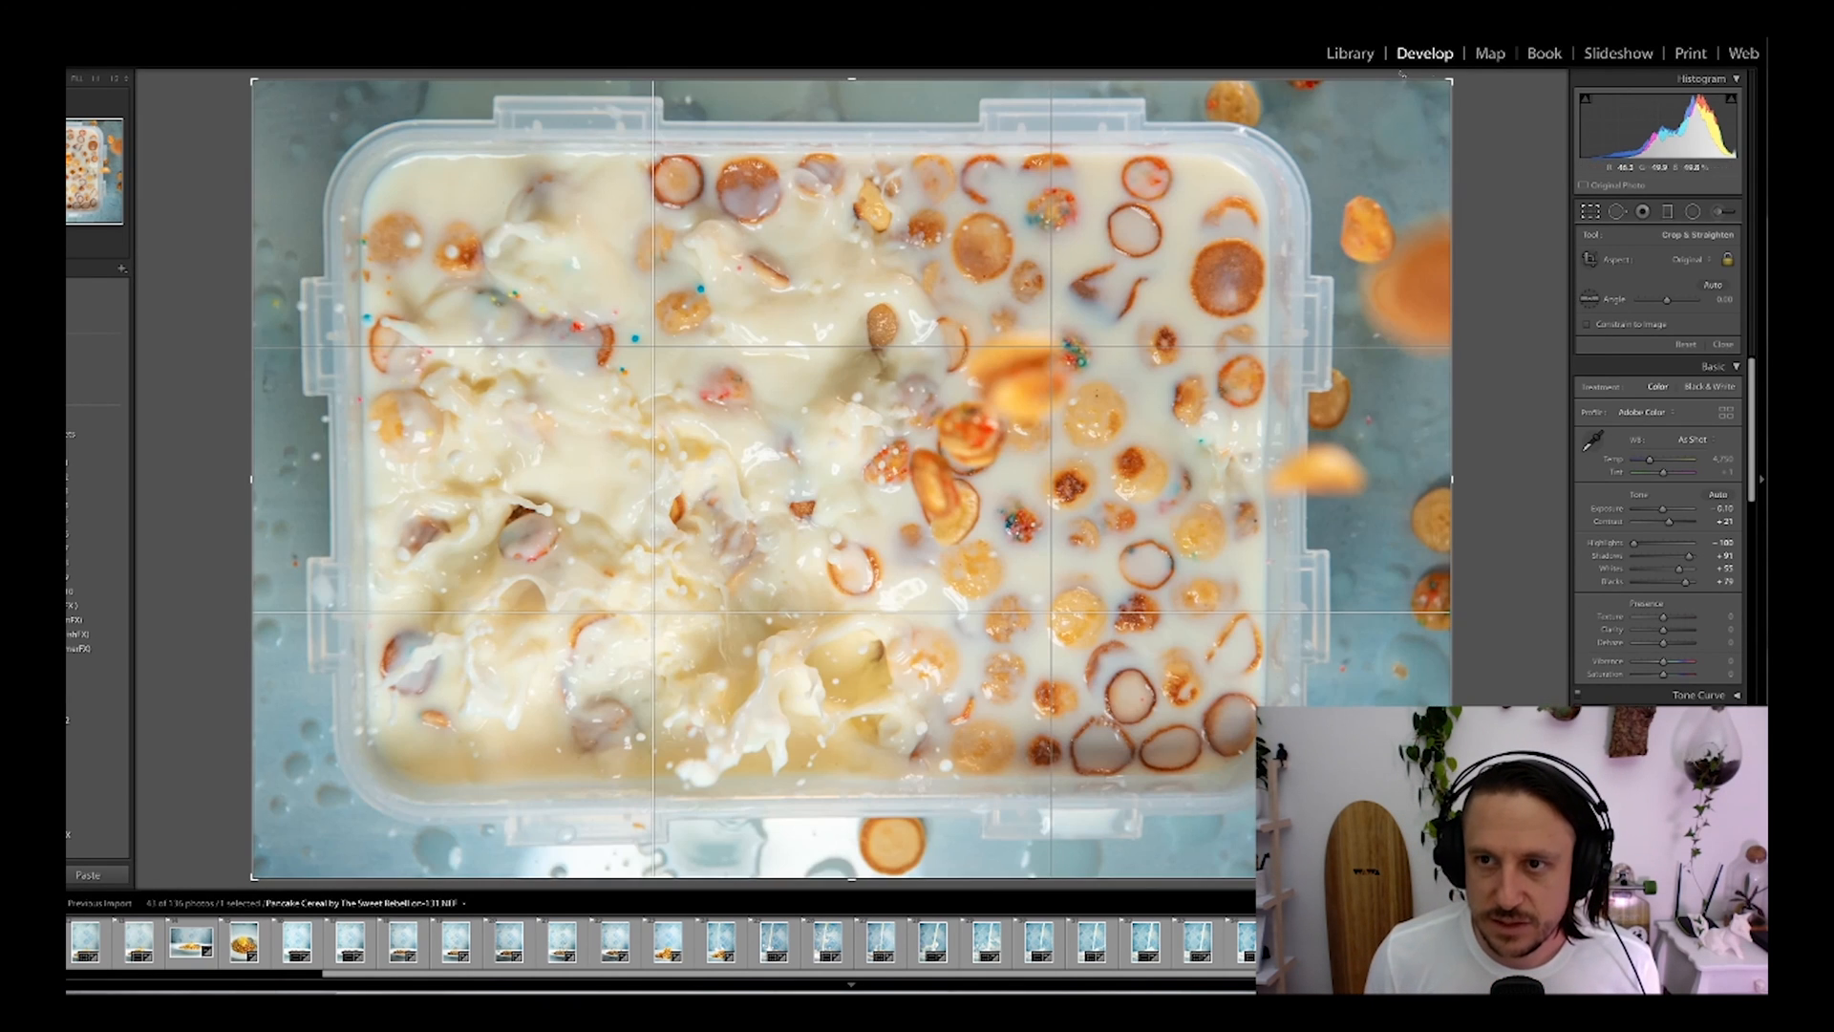
pyautogui.moveTo(1450, 82); pyautogui.dragTo(1250, 178)
pyautogui.moveTo(1157, 342); pyautogui.dragTo(1210, 308)
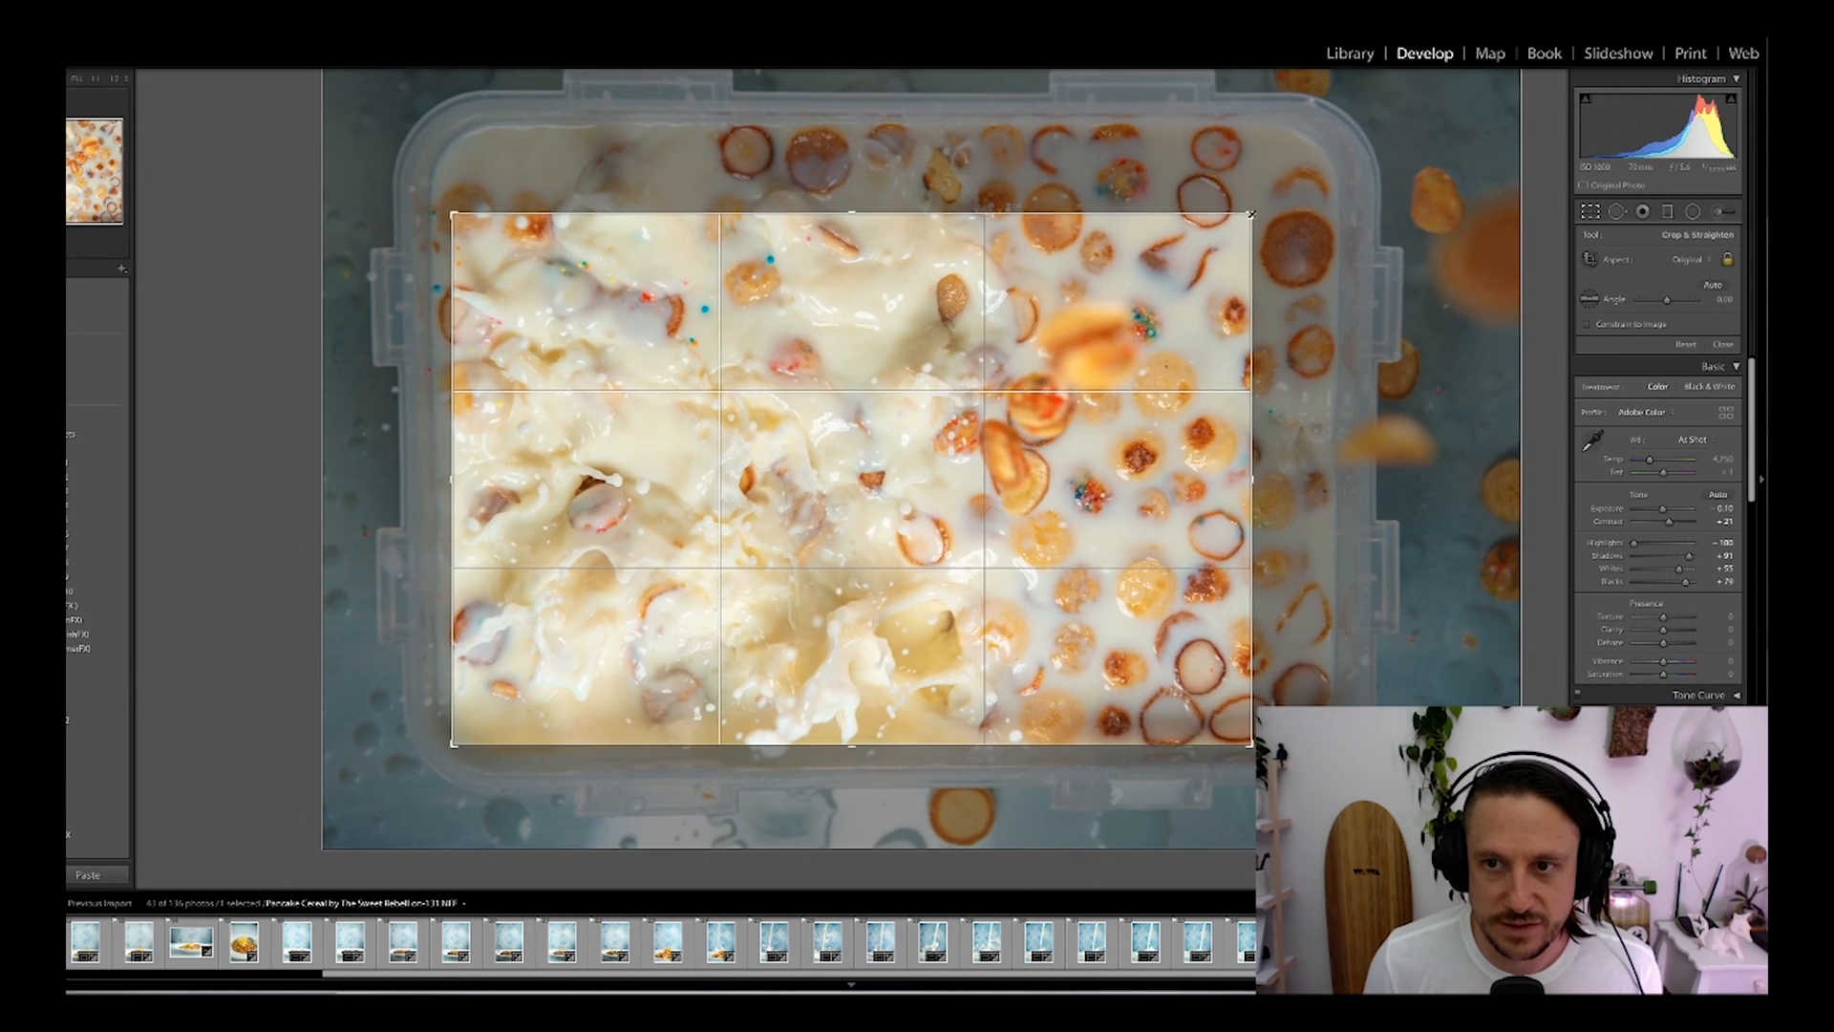
pyautogui.moveTo(1251, 212); pyautogui.dragTo(1232, 226)
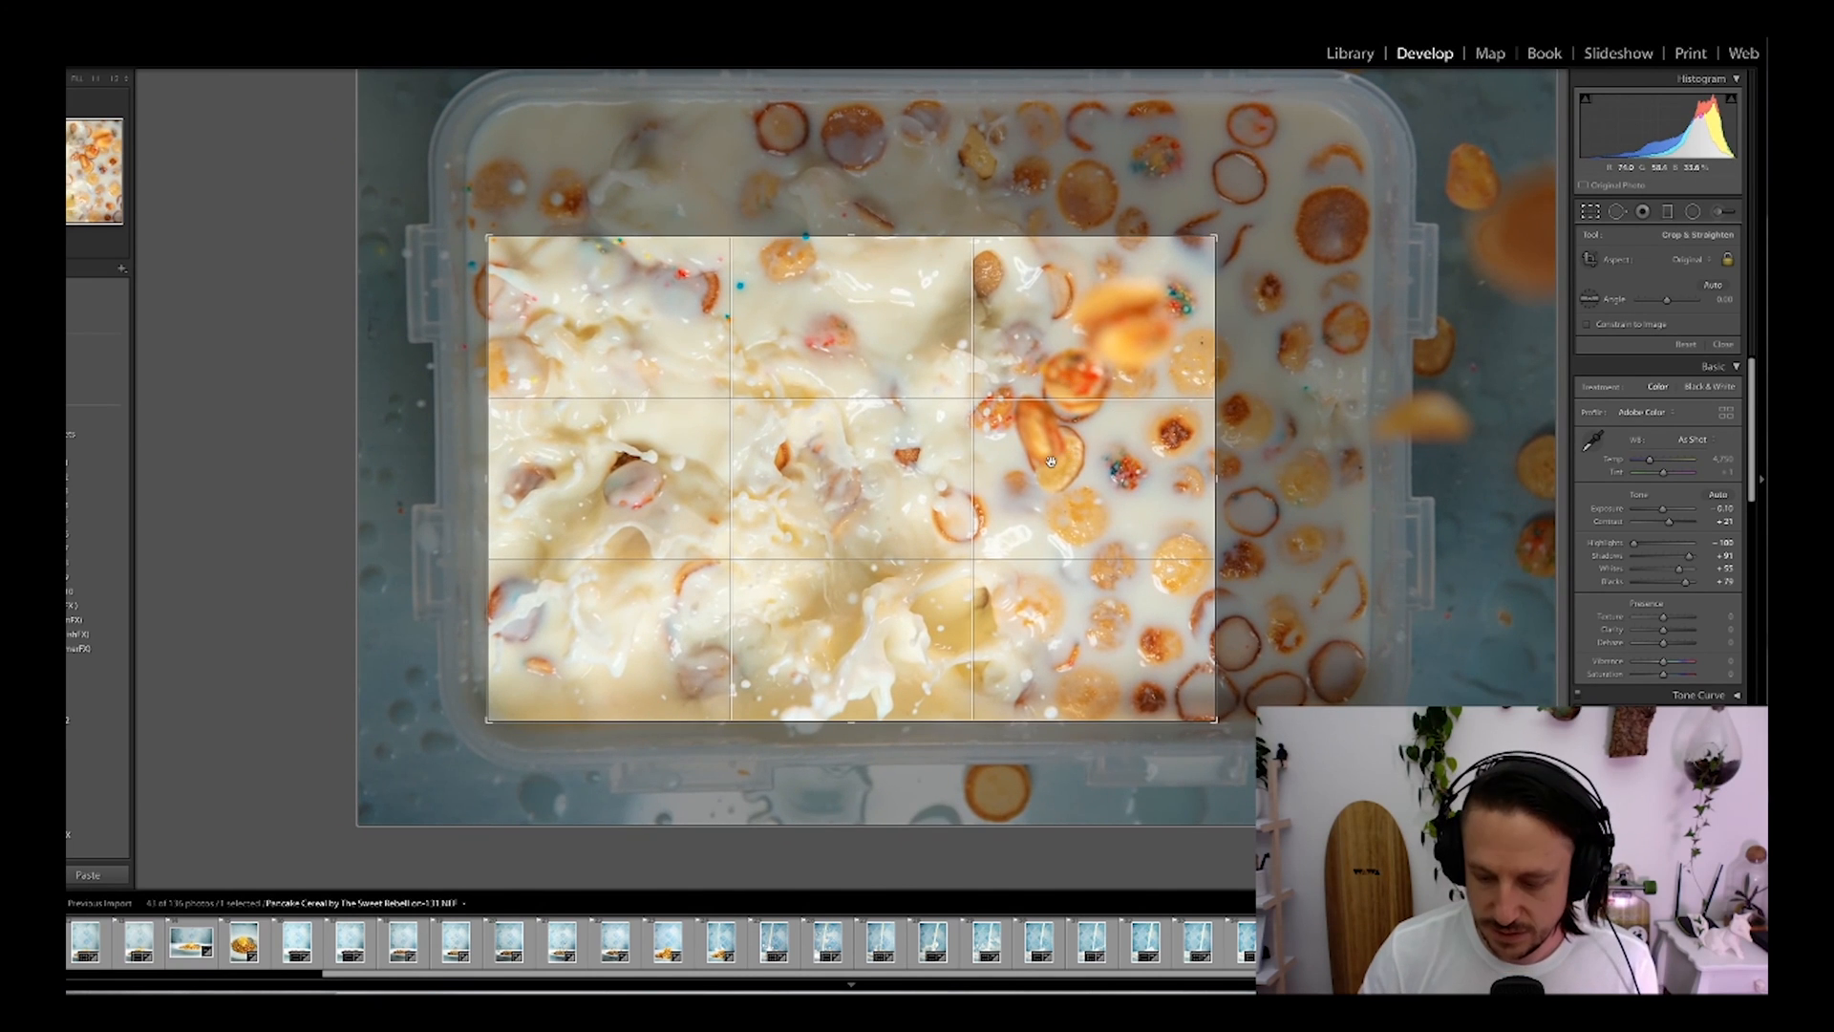
pyautogui.press('Return')
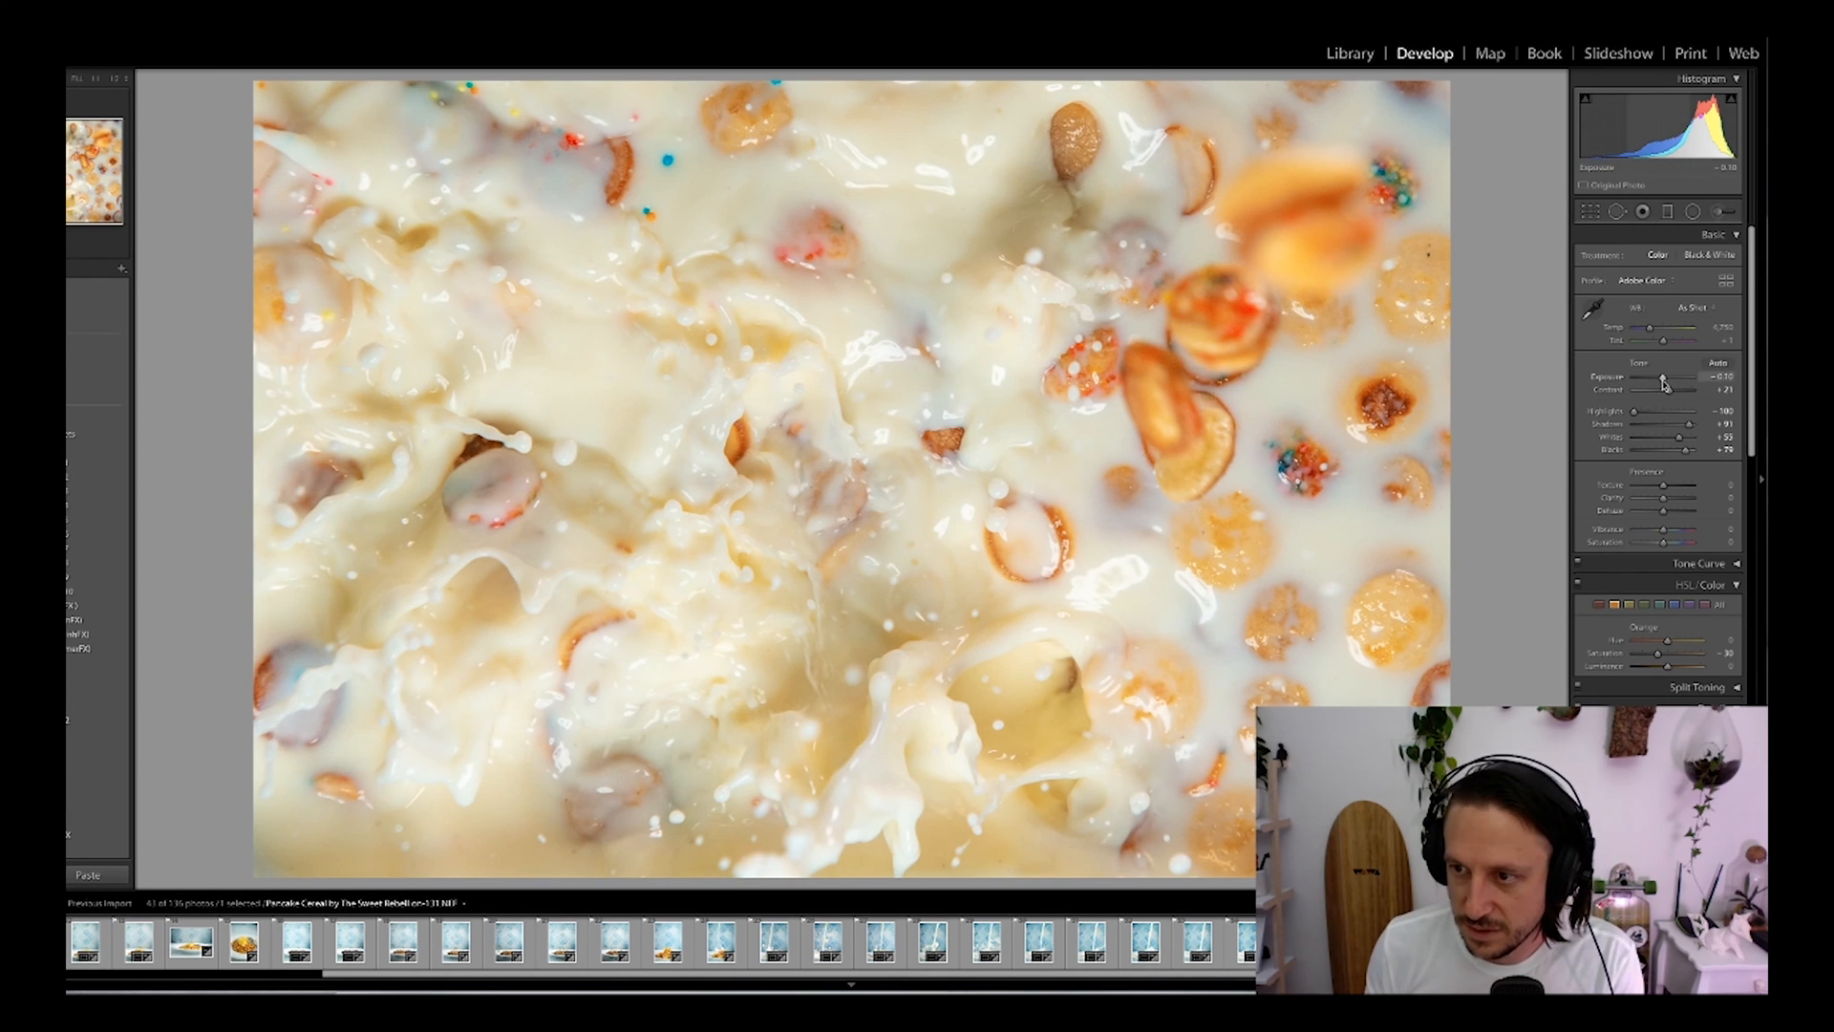
pyautogui.moveTo(1664, 380); pyautogui.dragTo(1665, 382)
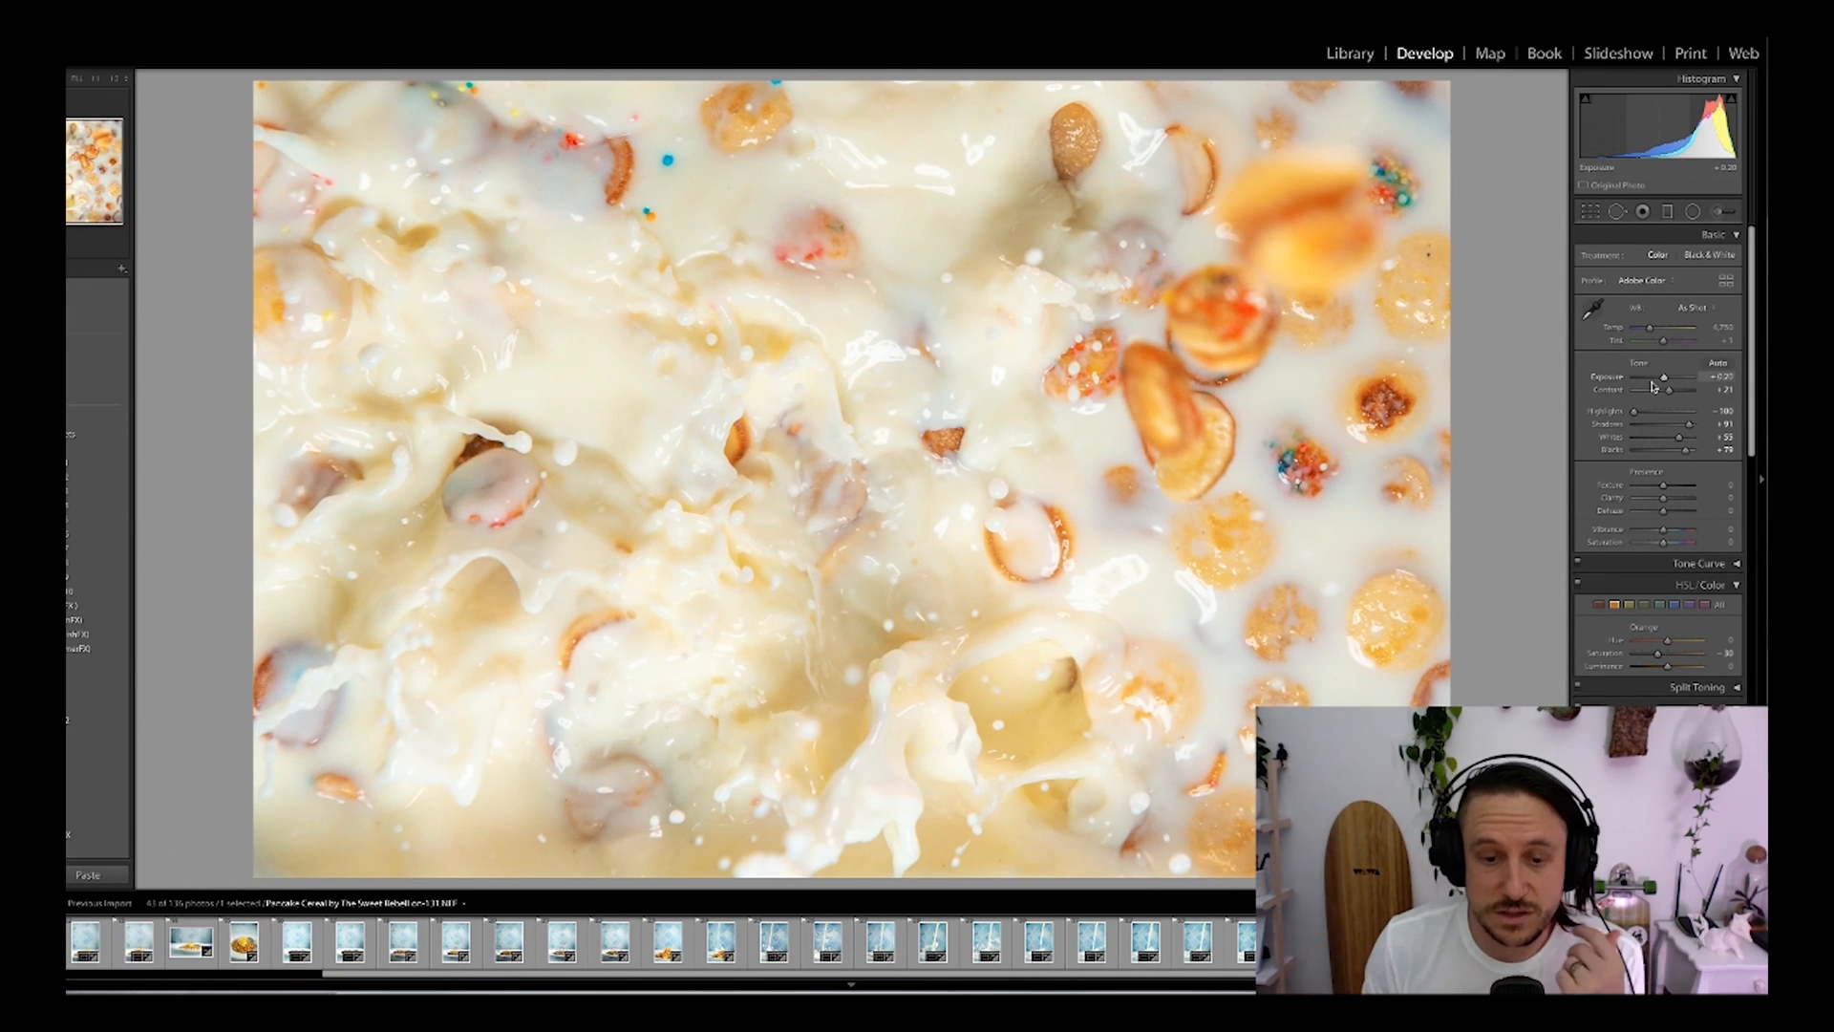
# Step: Select the cropped vertical milk-splash photo and send it to Adobe Photoshop 2020 for editing
pyautogui.click(745, 945)
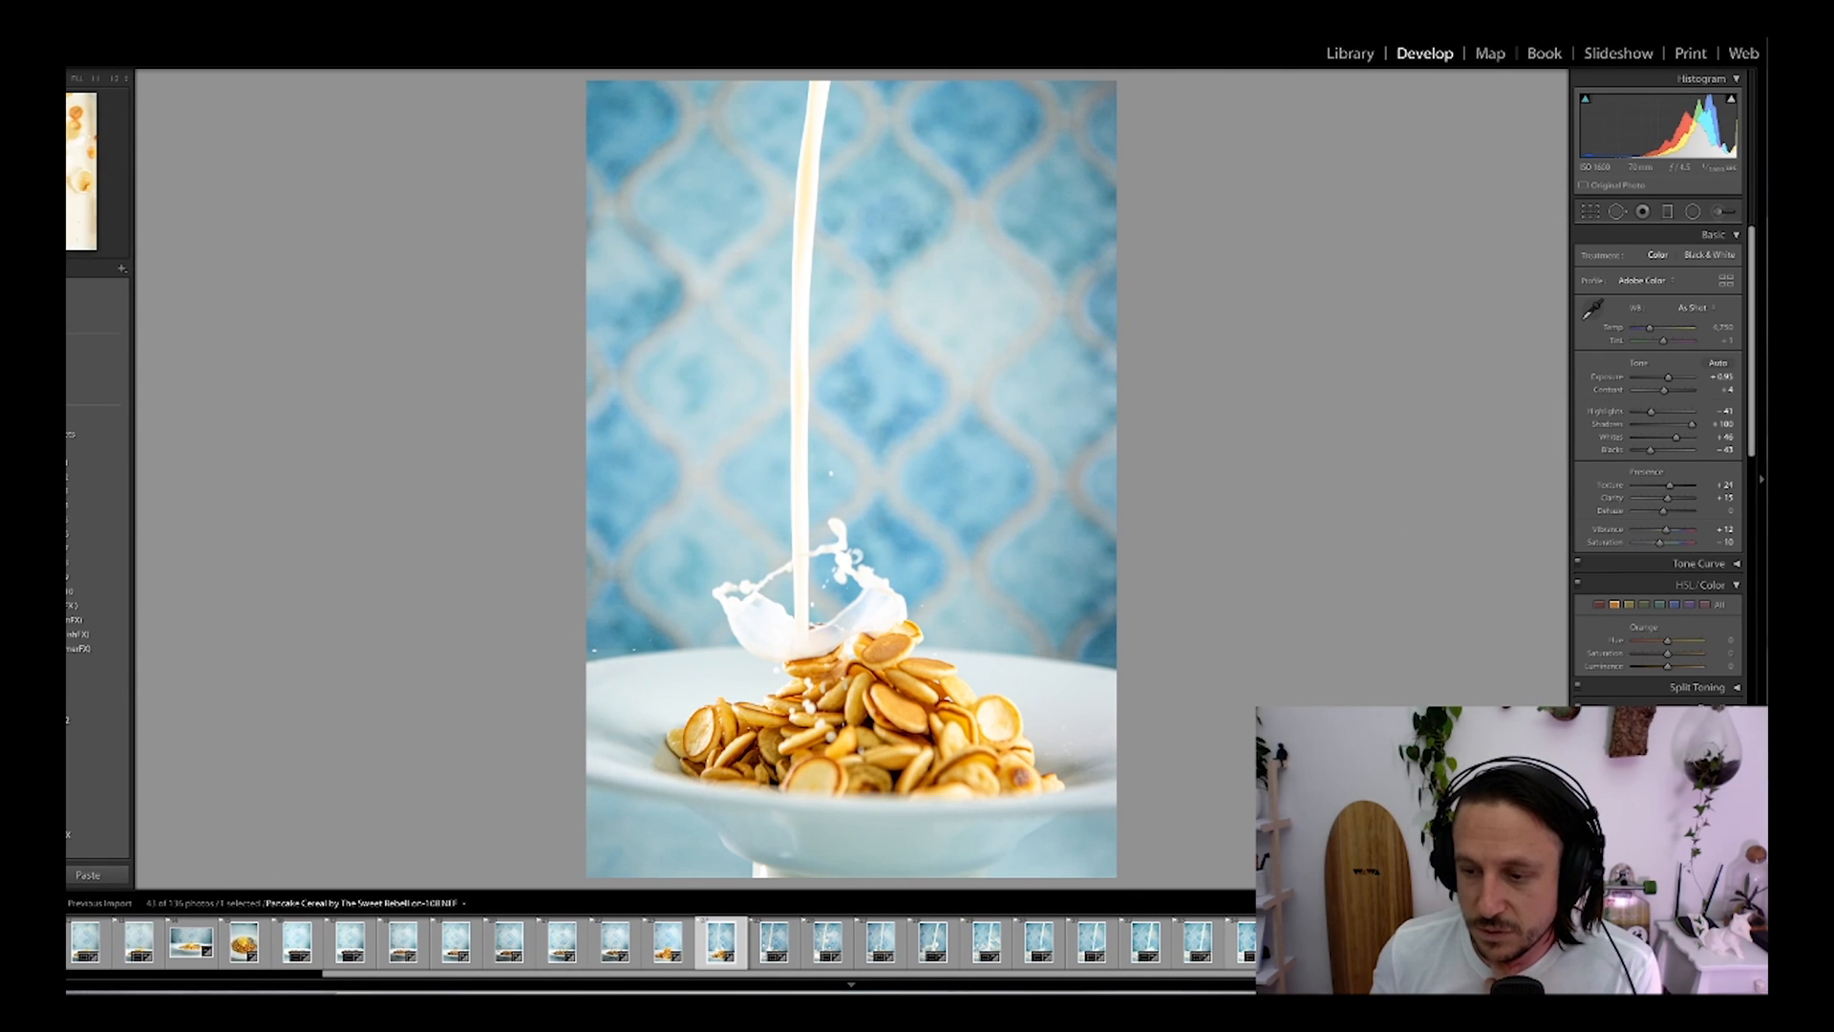
pyautogui.click(1516, 944)
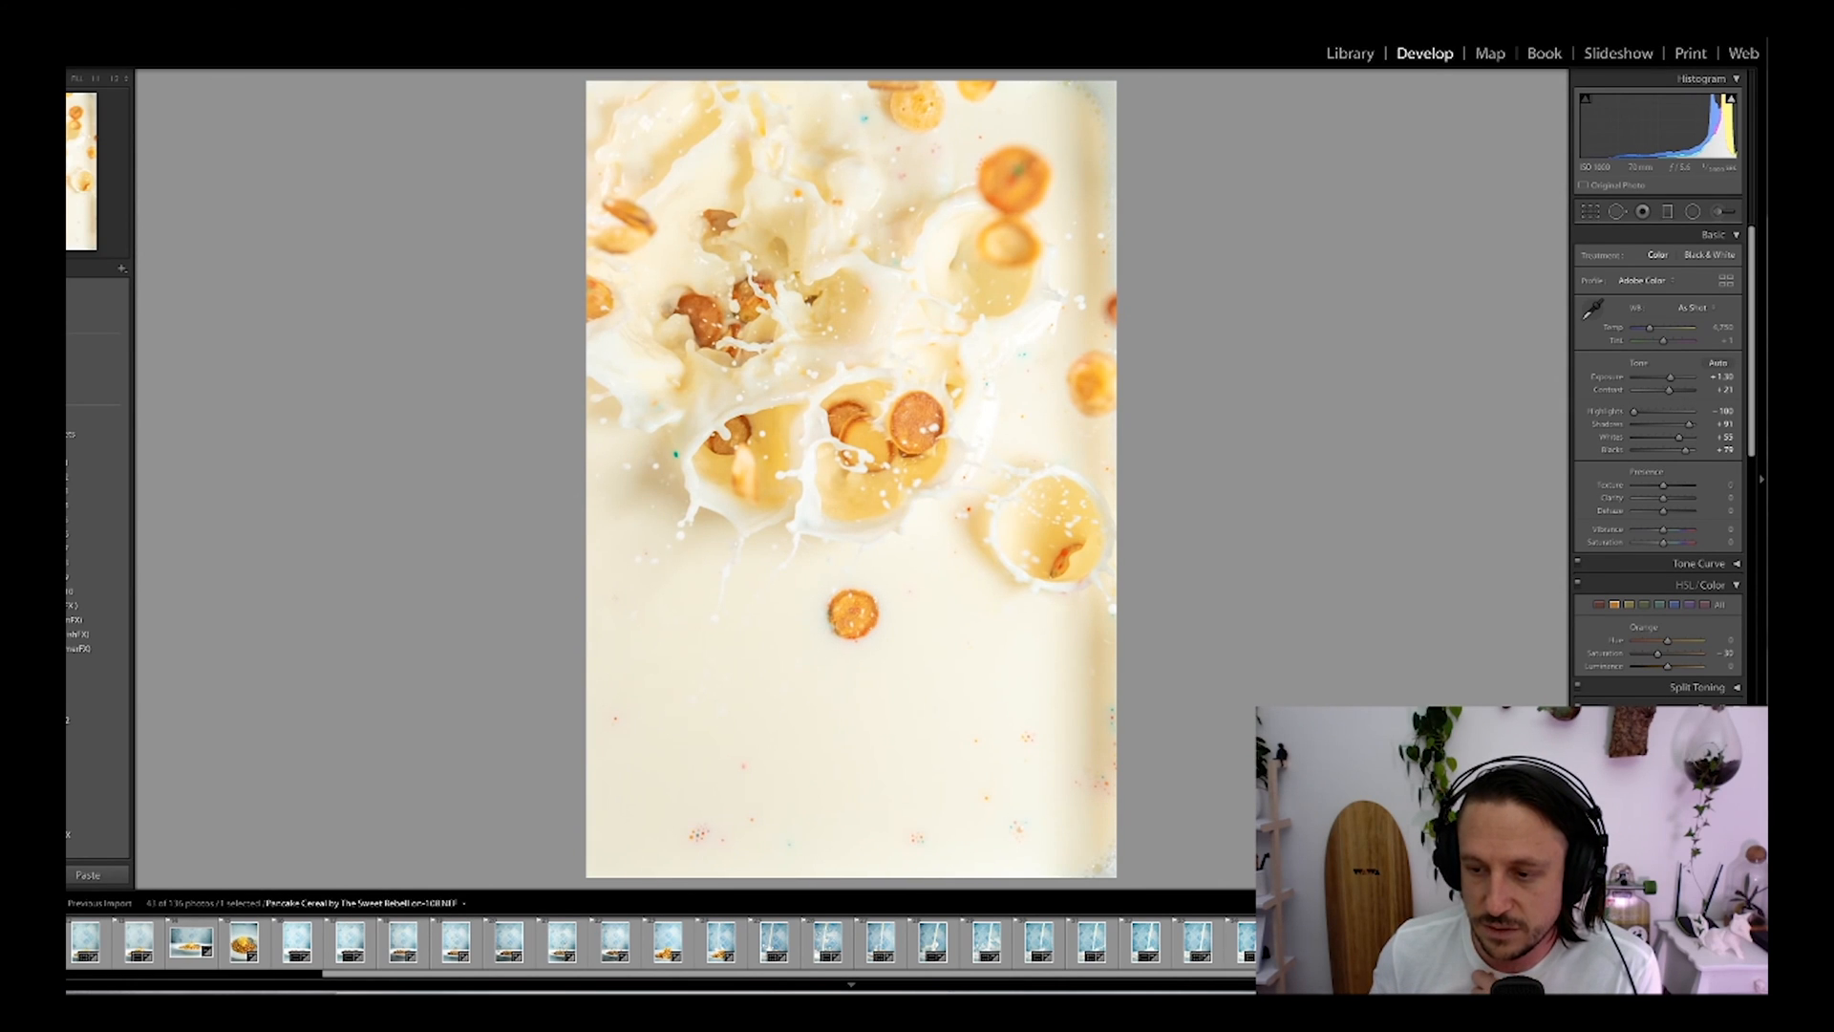
pyautogui.rightClick(1537, 553)
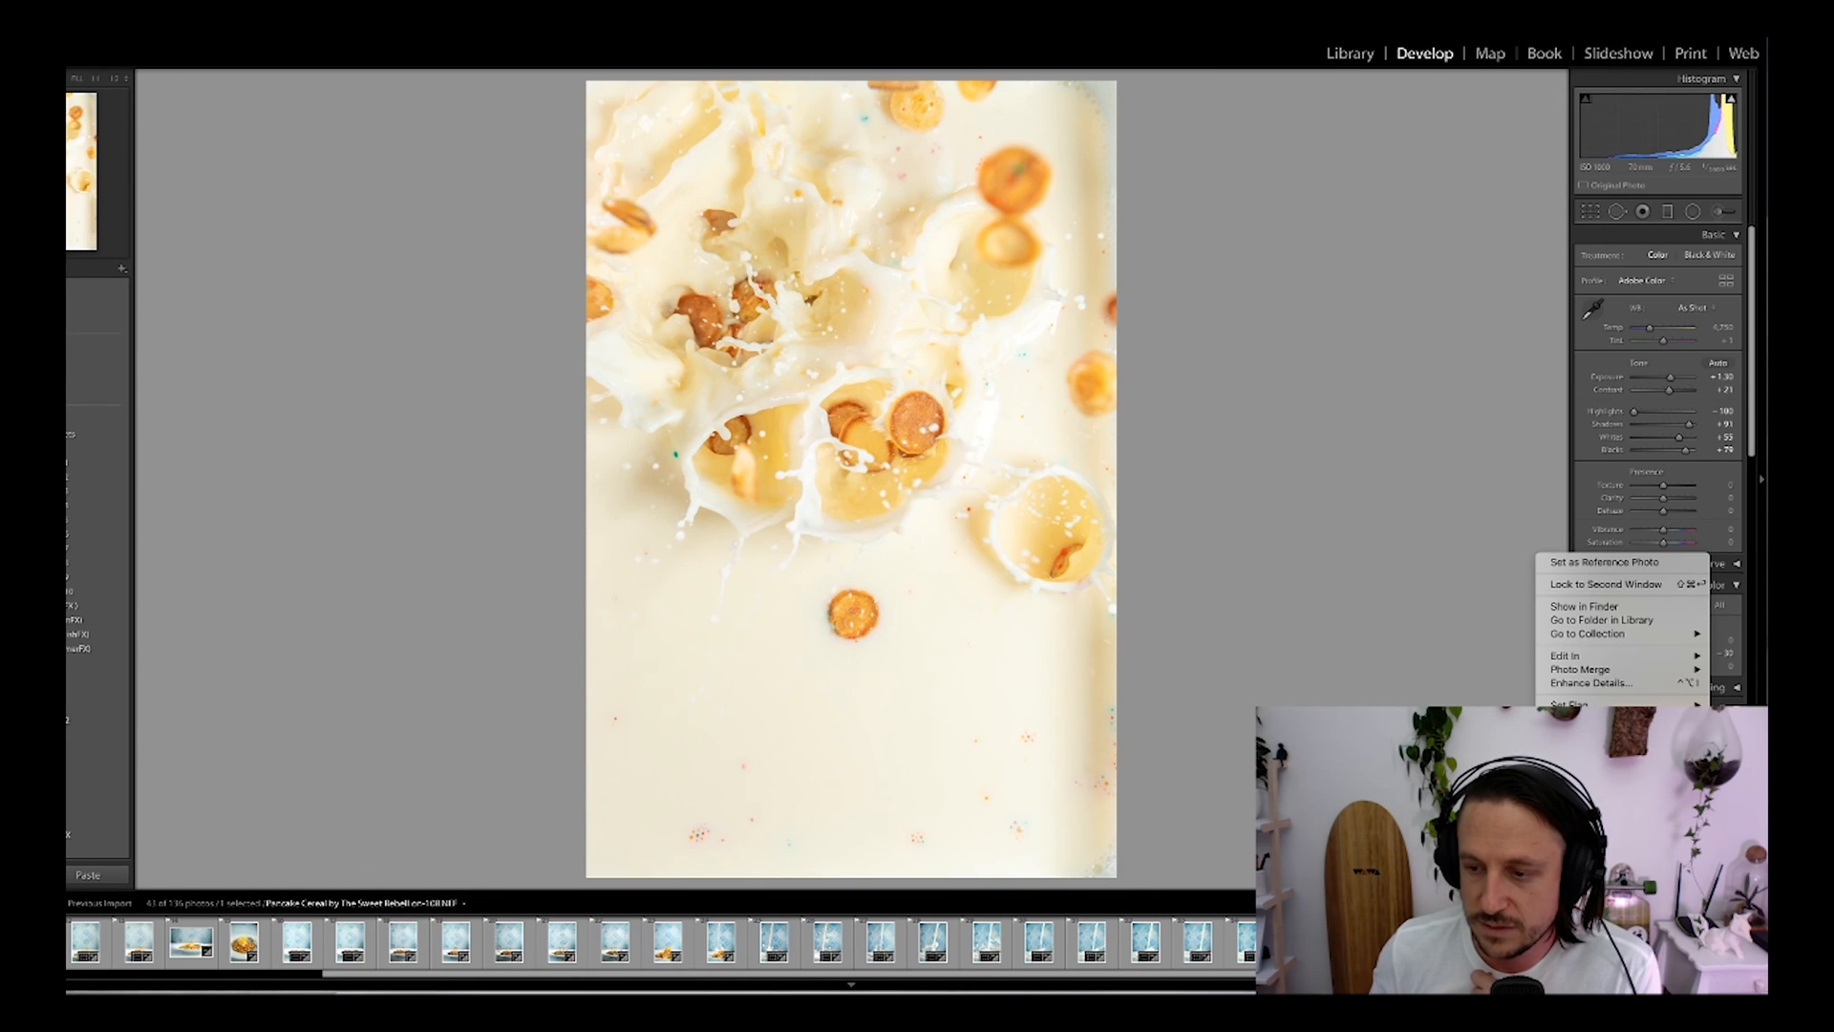
pyautogui.moveTo(1624, 657)
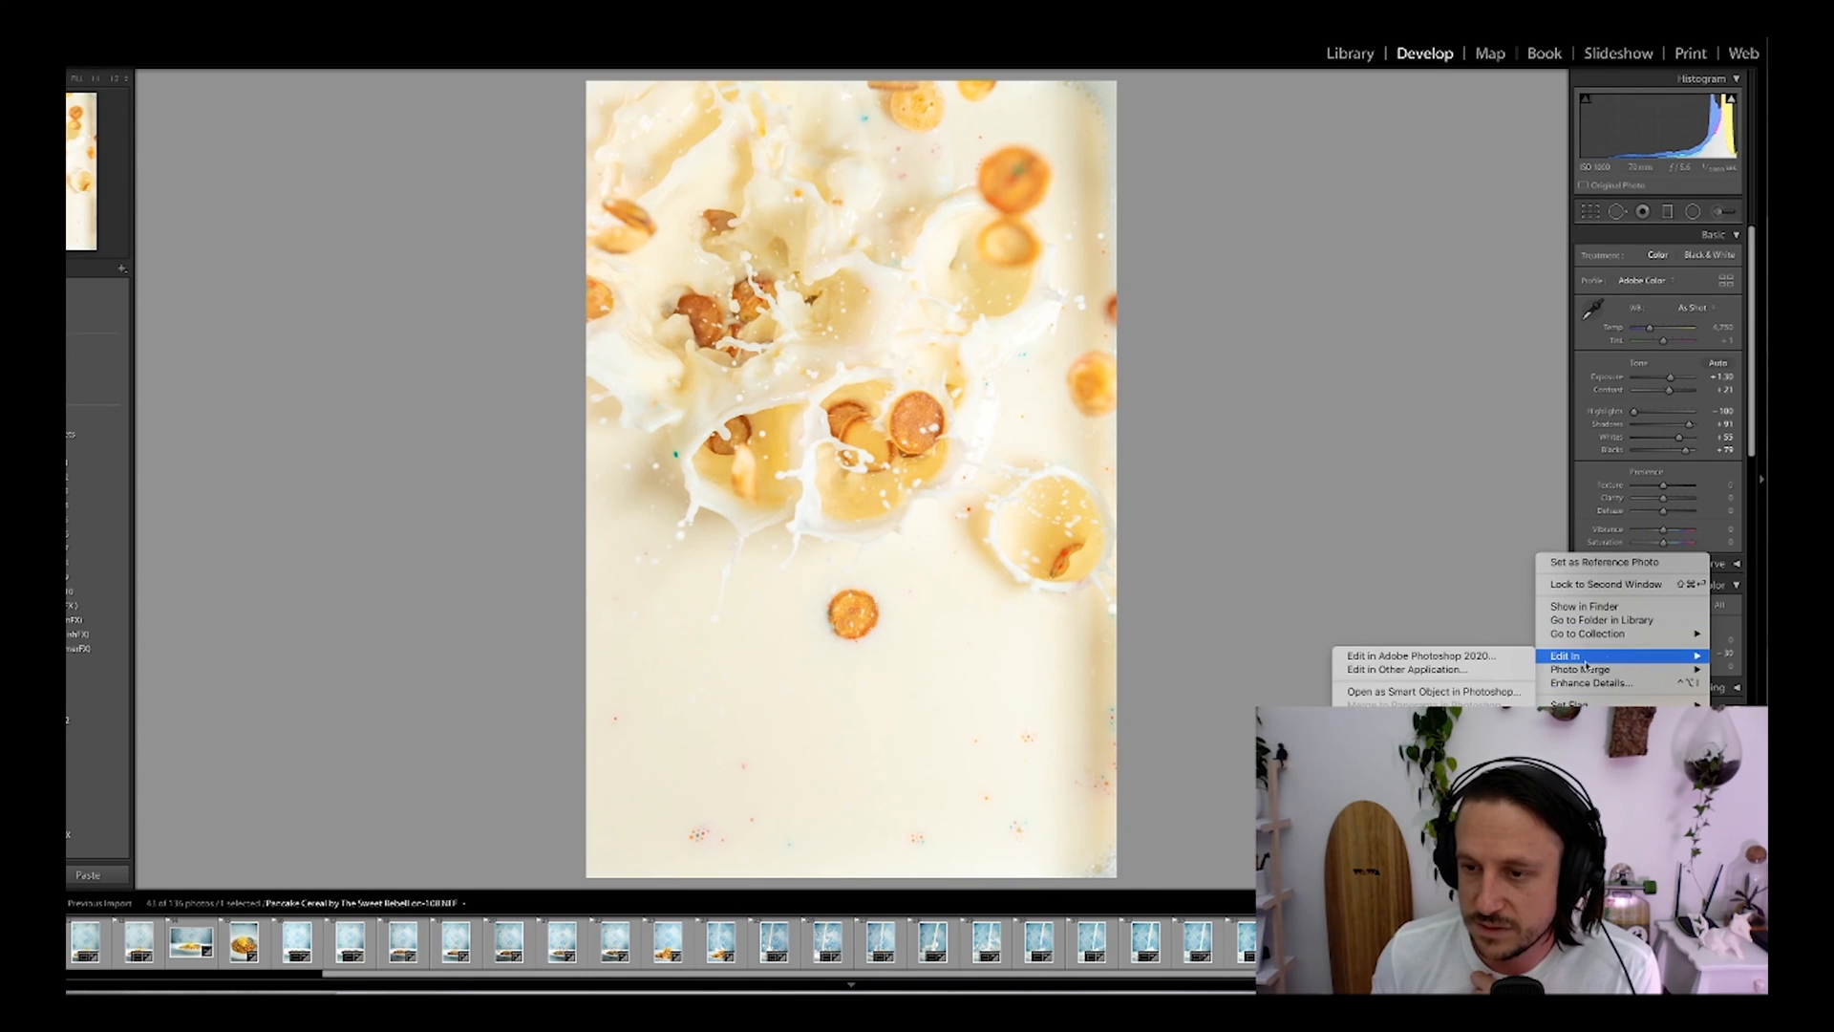
pyautogui.click(1464, 658)
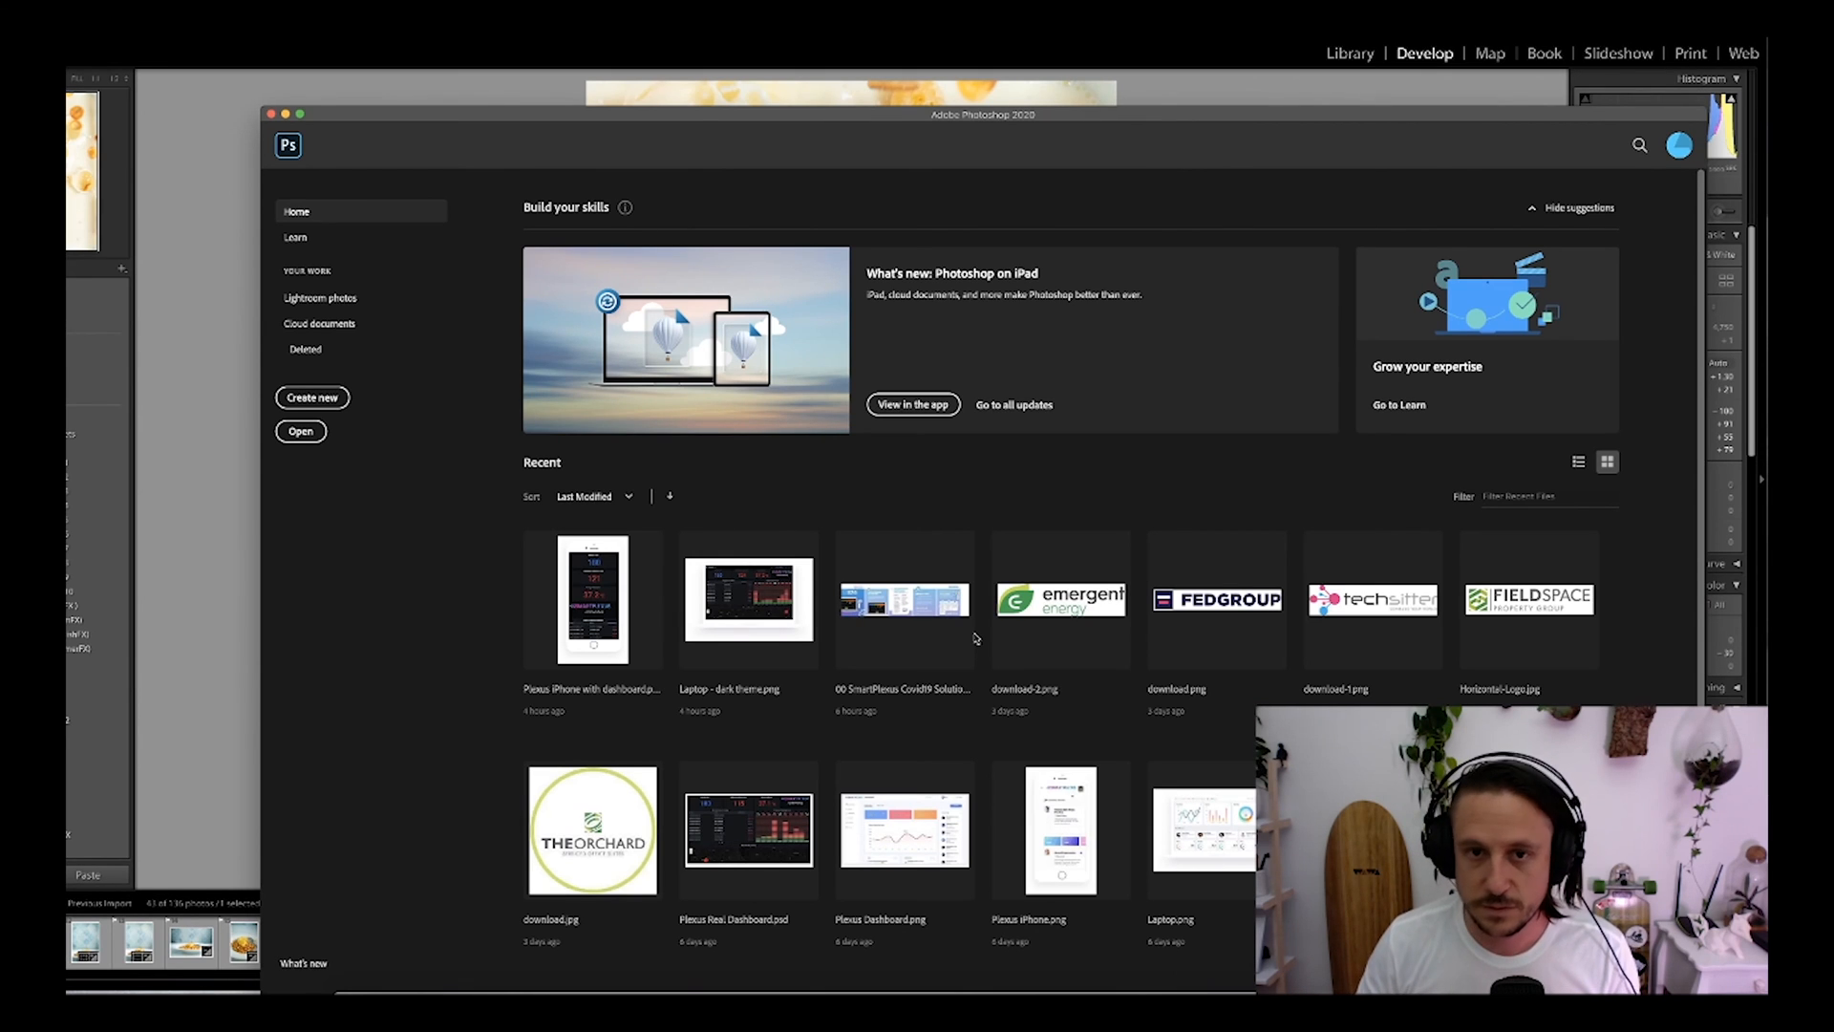
# Step: Return to Lightroom, send the same milk-splash photo to Adobe Photoshop 2020 again, and switch to Photoshop, moving its window higher
pyautogui.click(1188, 80)
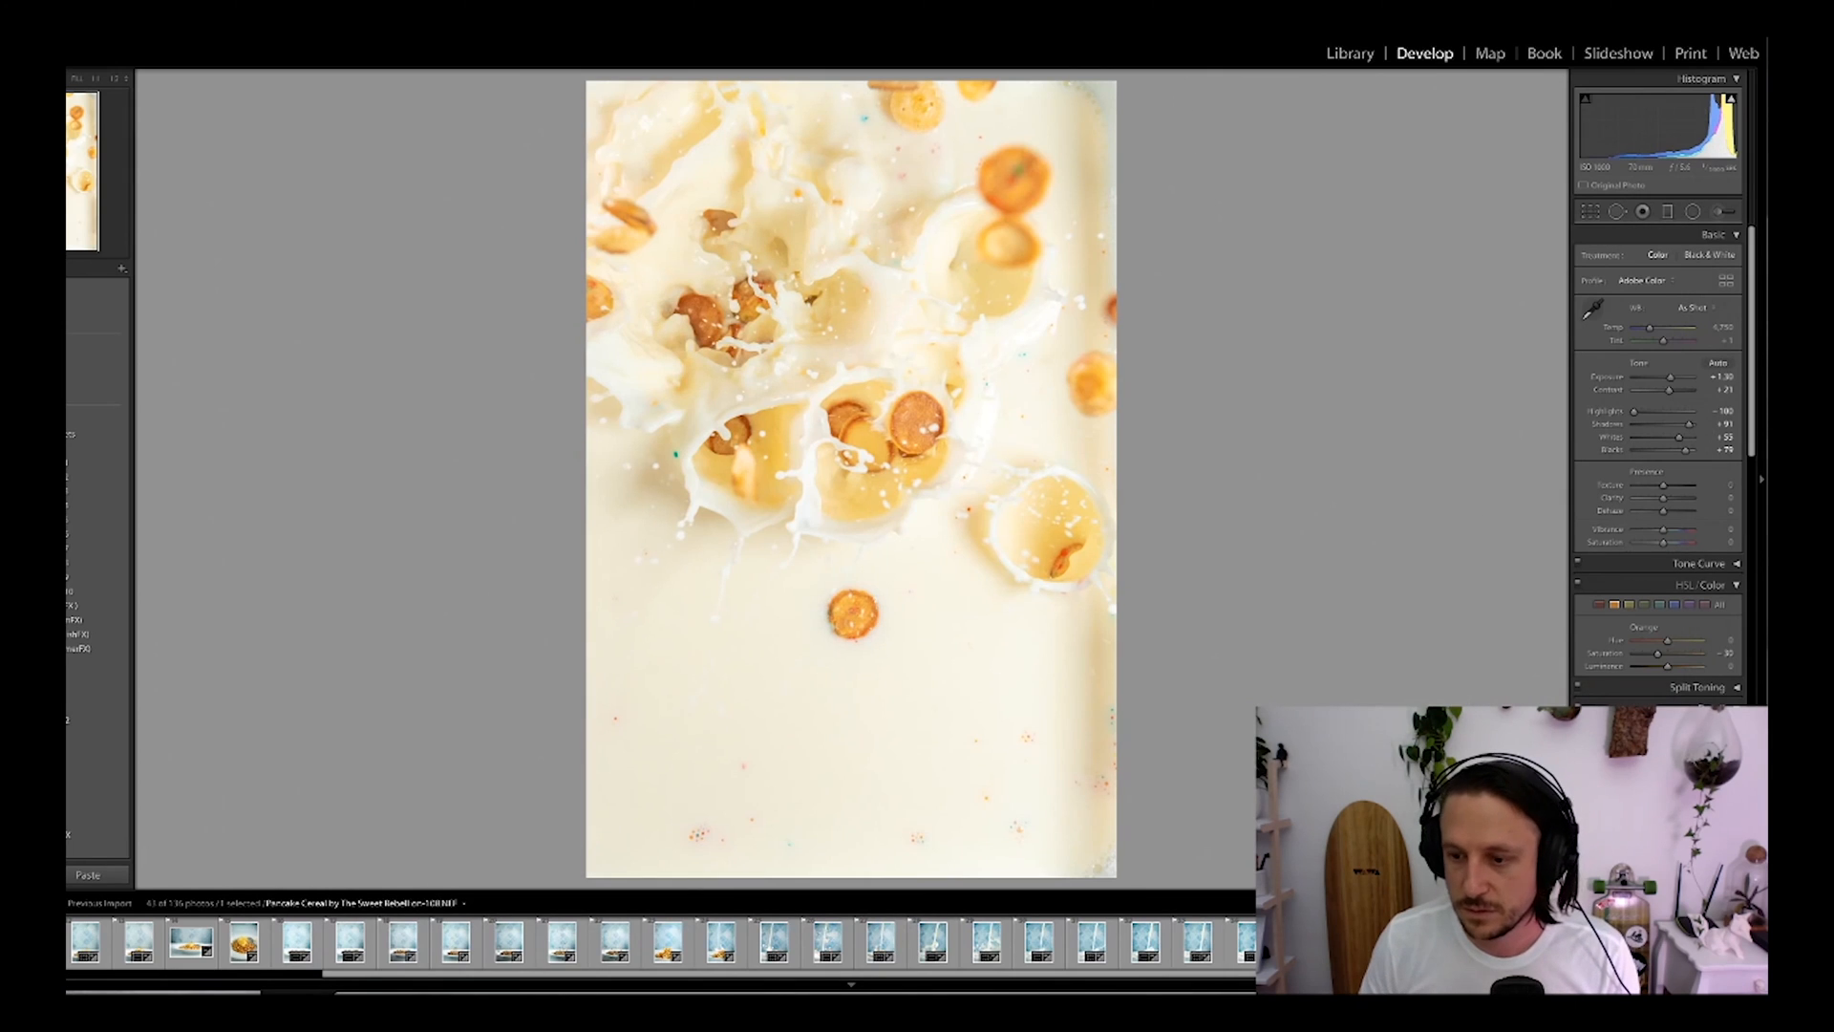
pyautogui.rightClick(1535, 941)
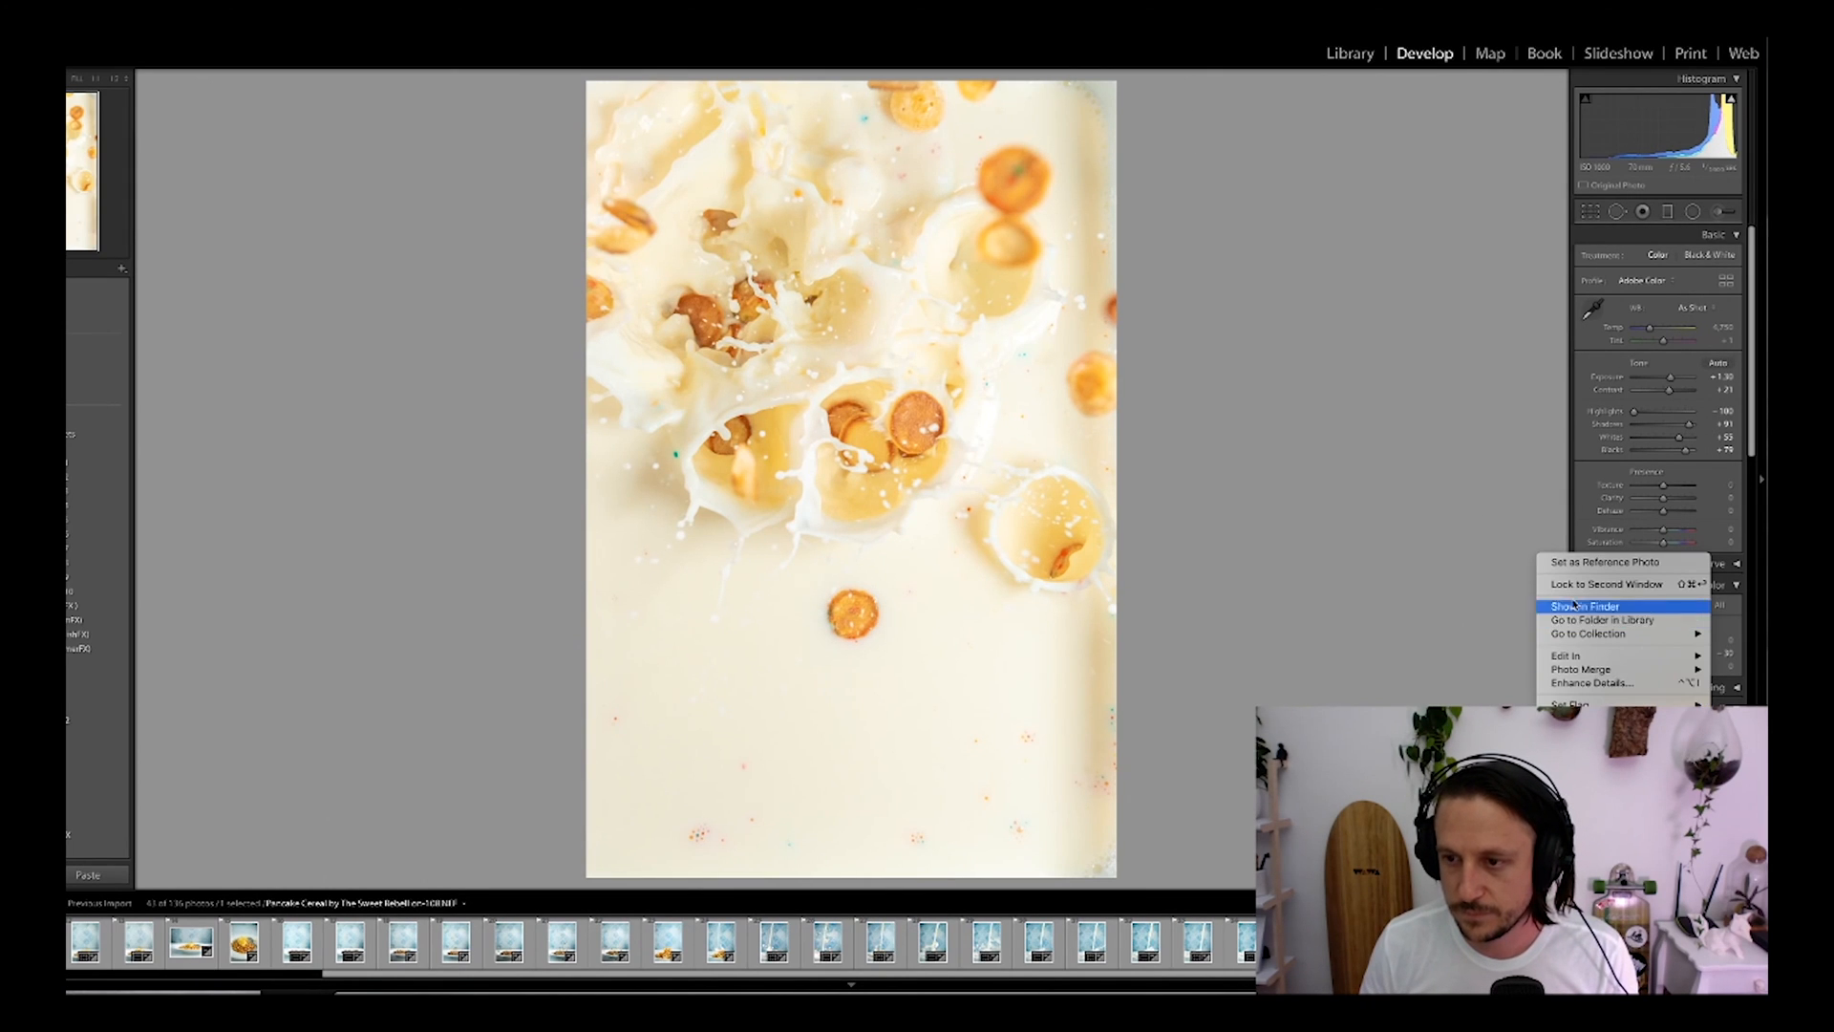
pyautogui.moveTo(1573, 706)
pyautogui.moveTo(1576, 655)
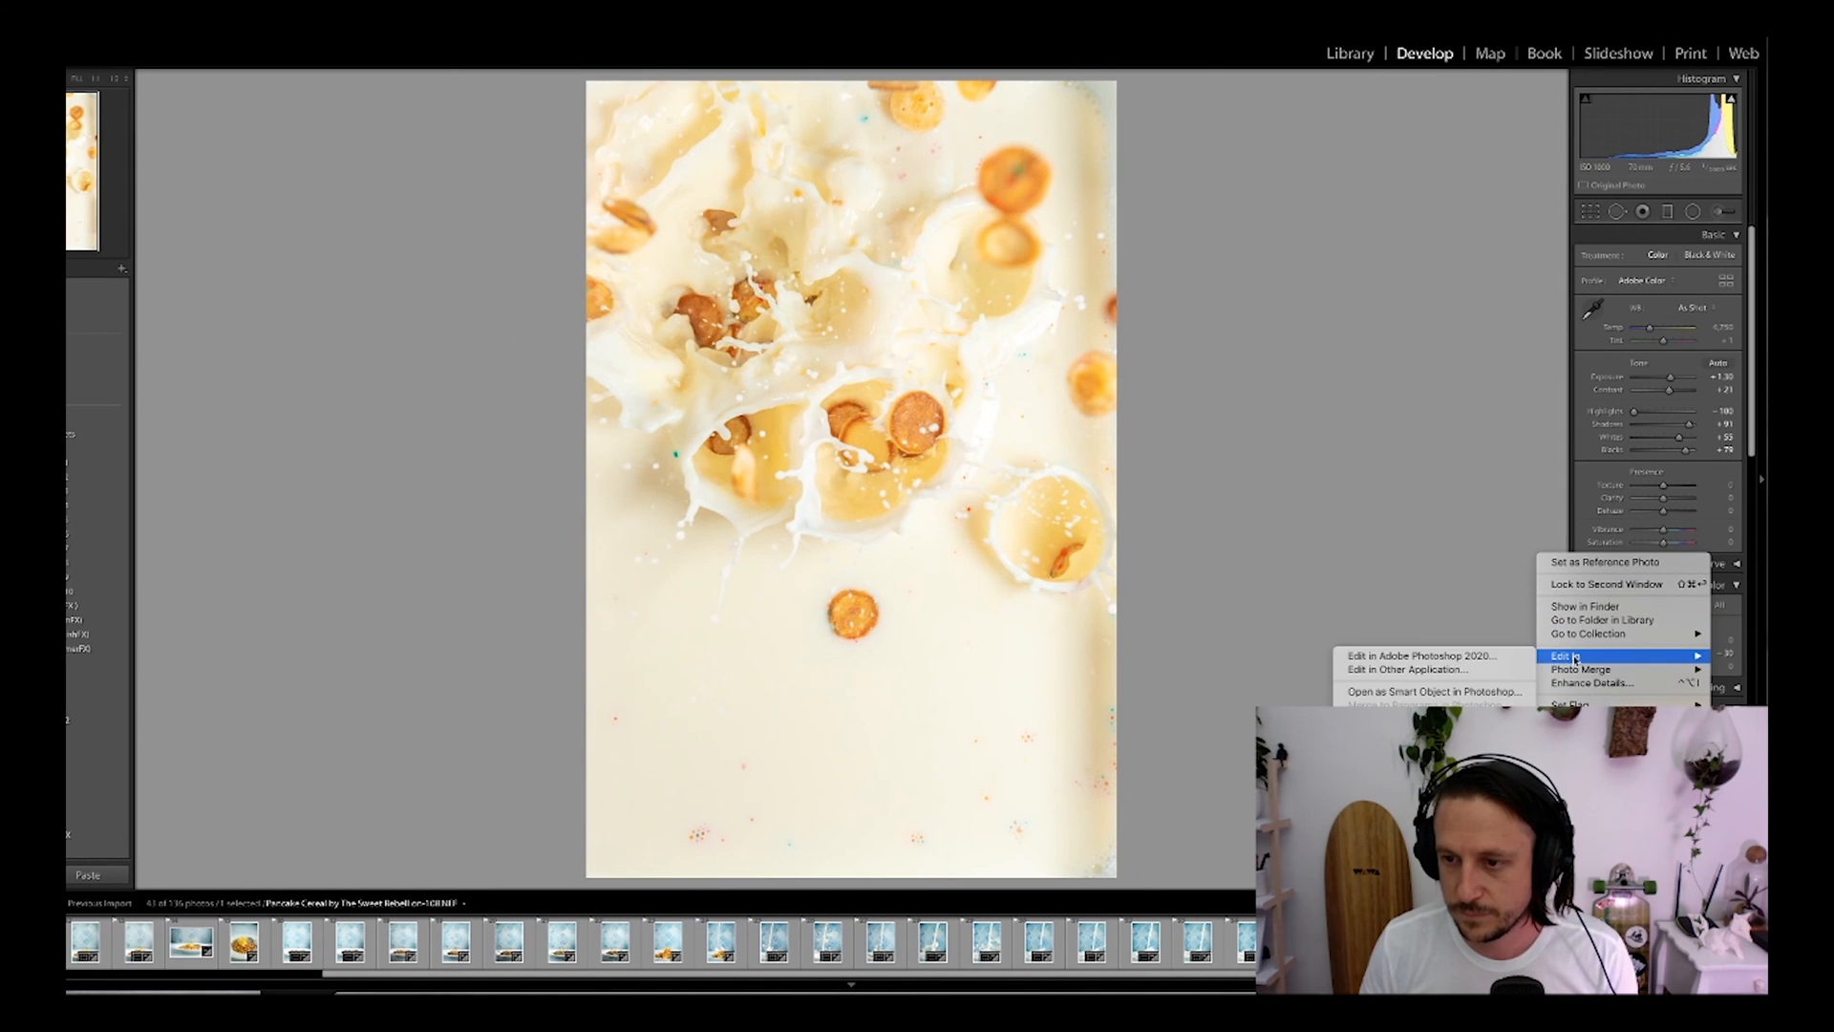
pyautogui.click(1473, 658)
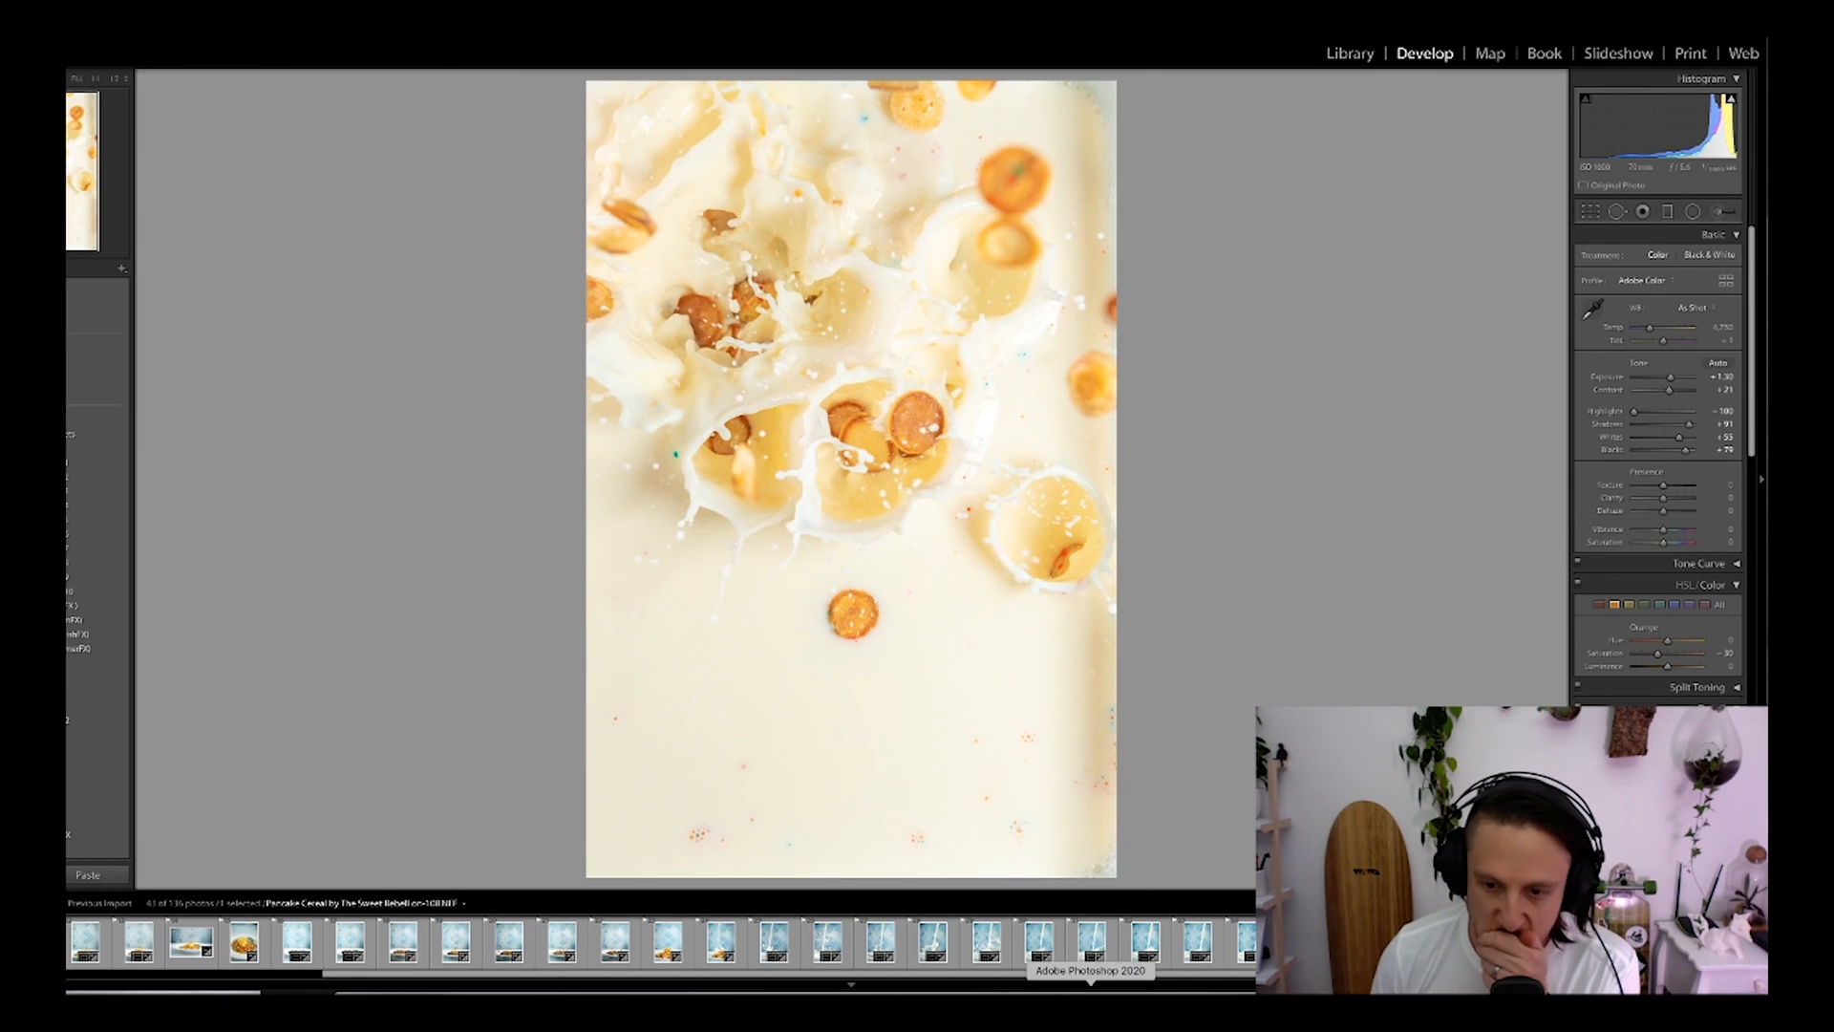
pyautogui.click(1091, 1009)
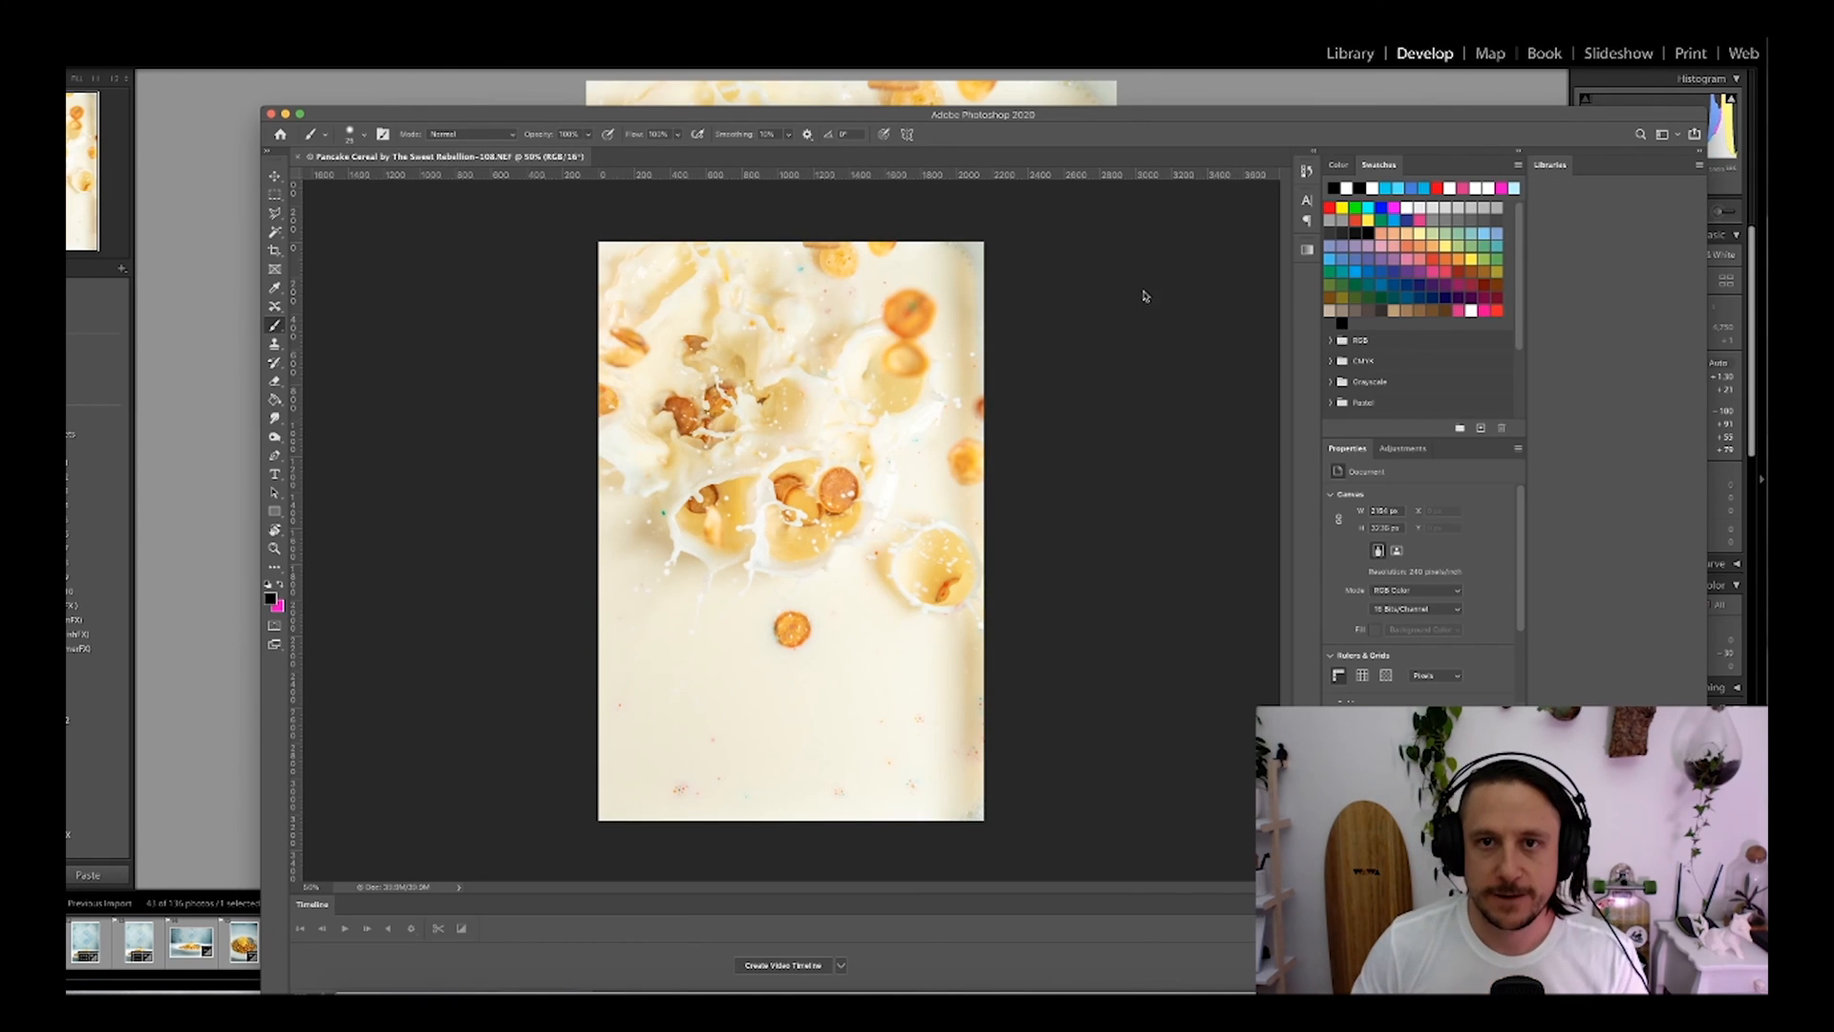
pyautogui.moveTo(1099, 120); pyautogui.dragTo(1081, 72)
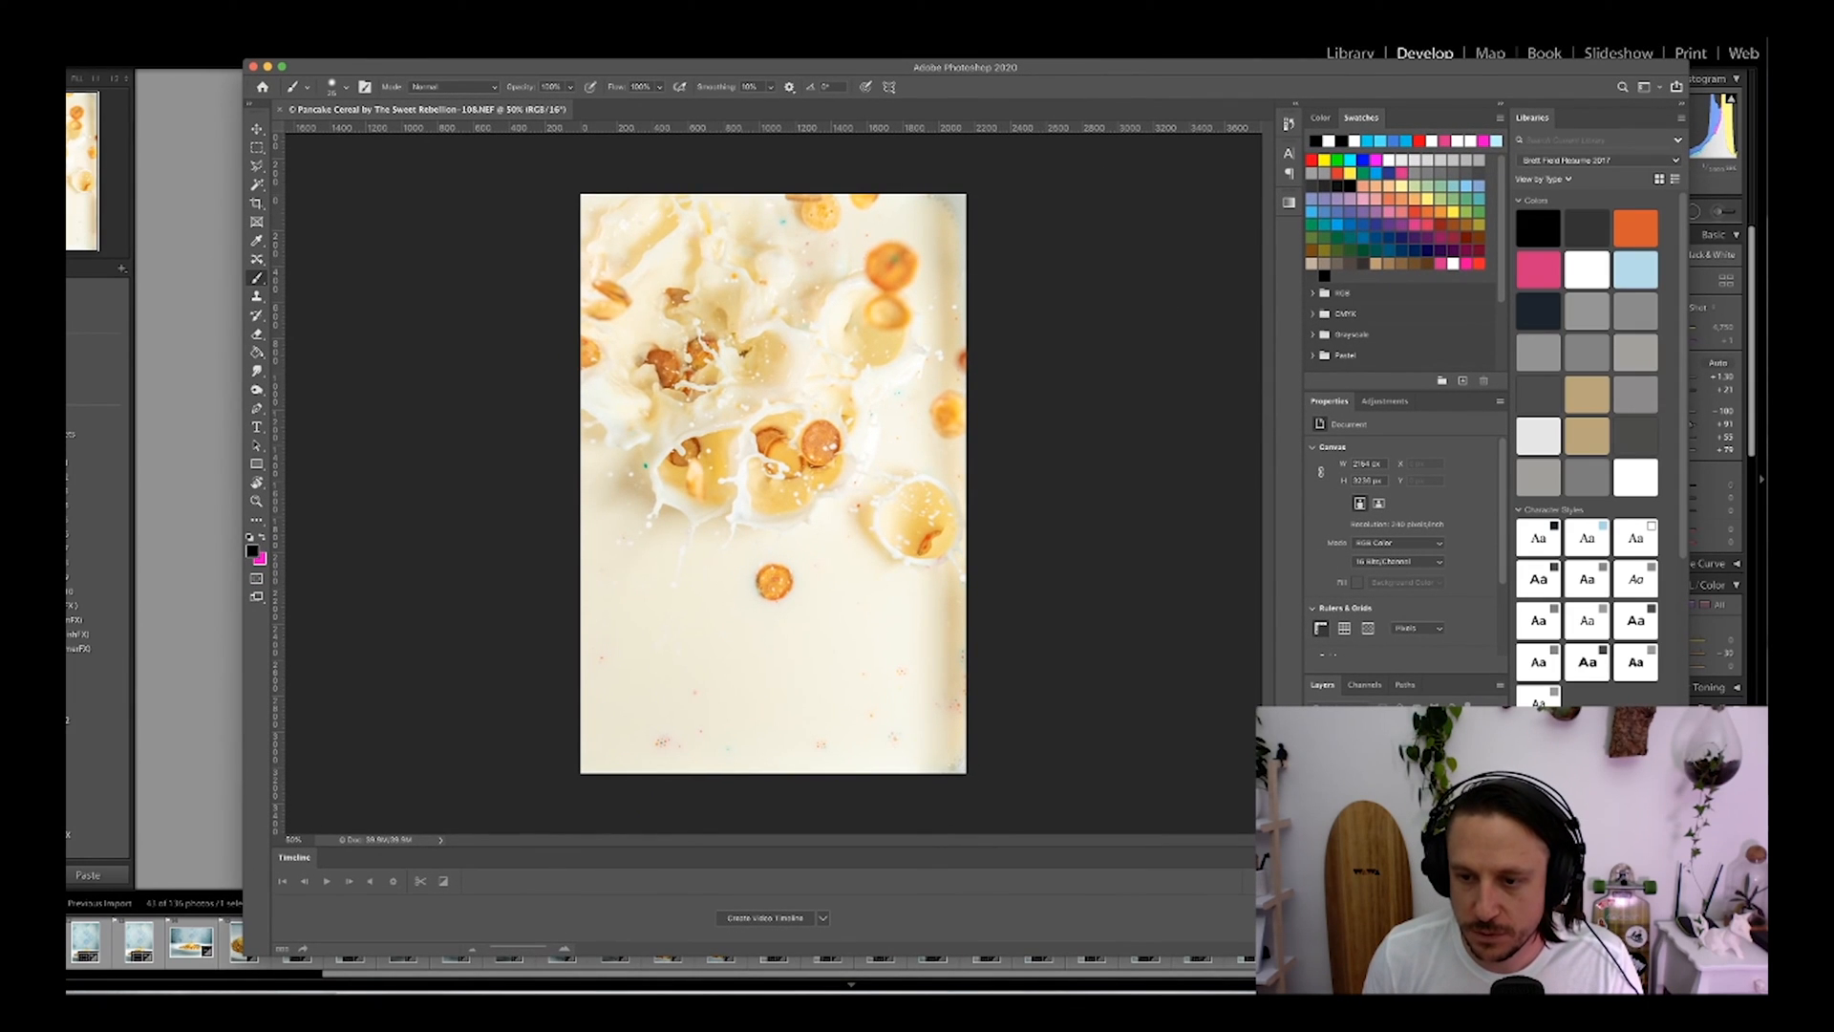
# Step: Duplicate the photo layer and add a Hue/Saturation adjustment layer with saturation about -83 and lightness about +4
pyautogui.press('super+j')
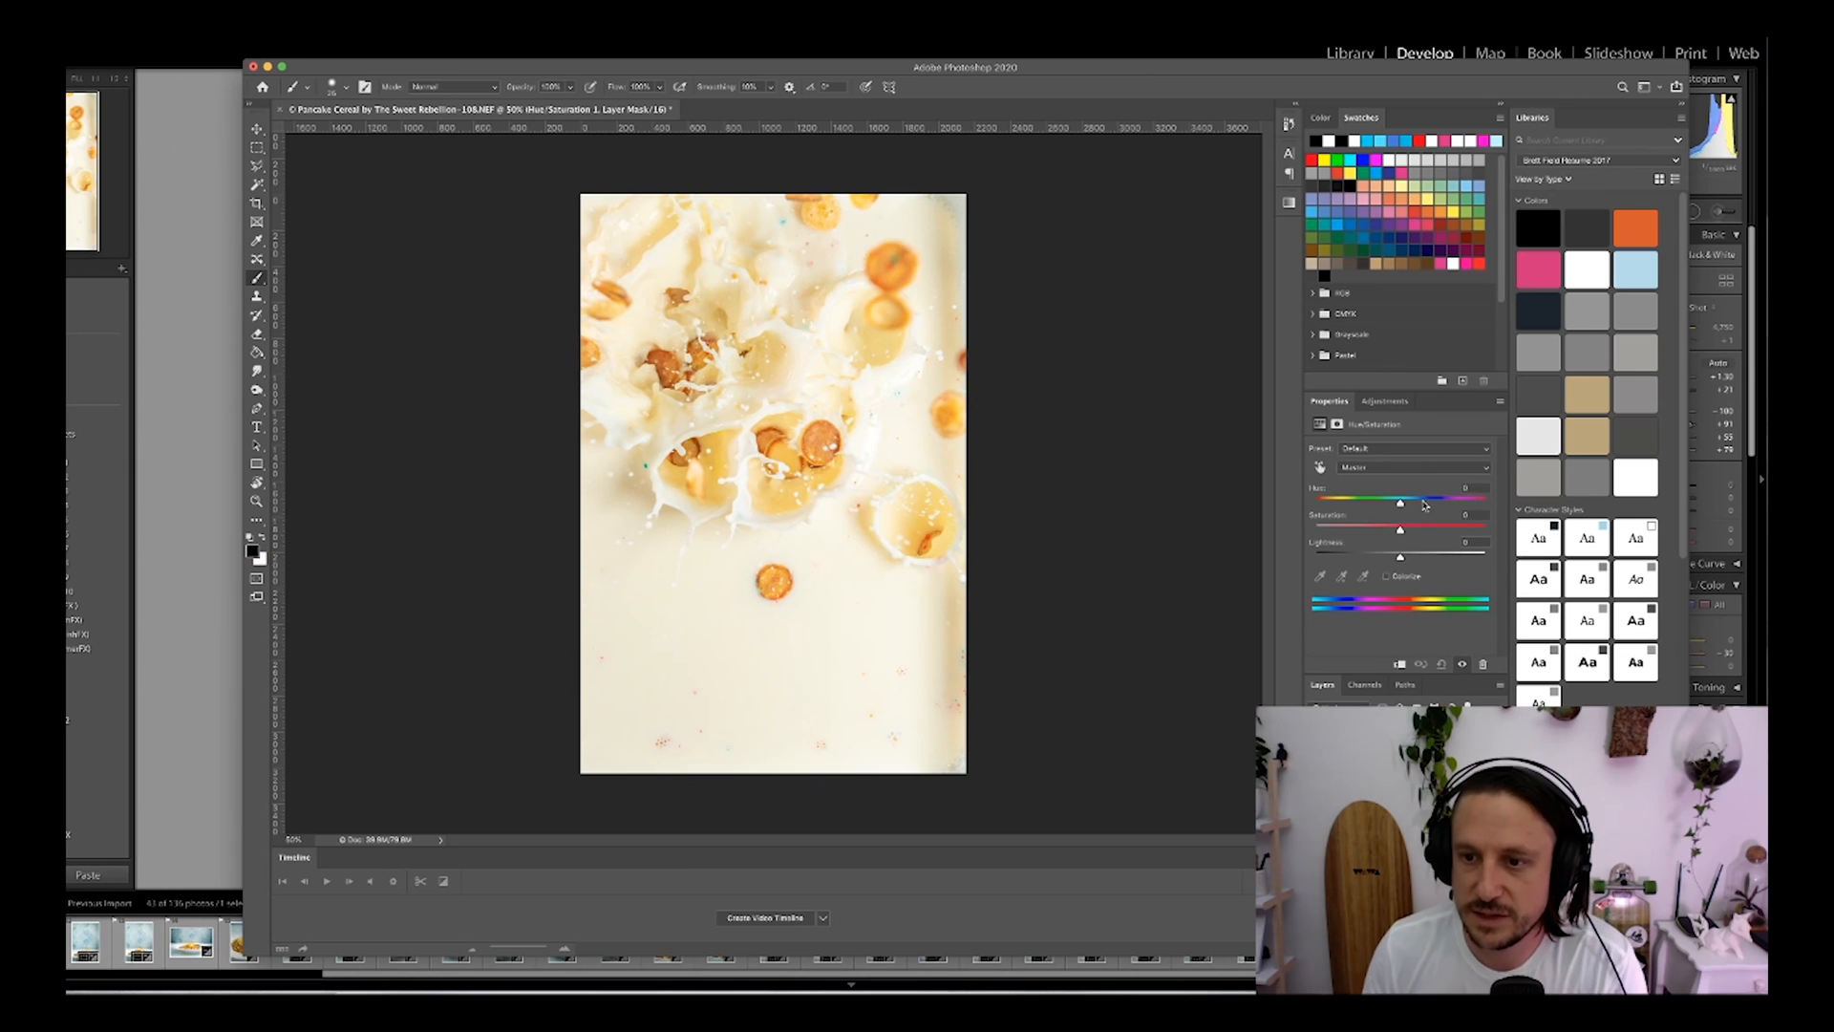
pyautogui.moveTo(1401, 559); pyautogui.dragTo(1315, 531)
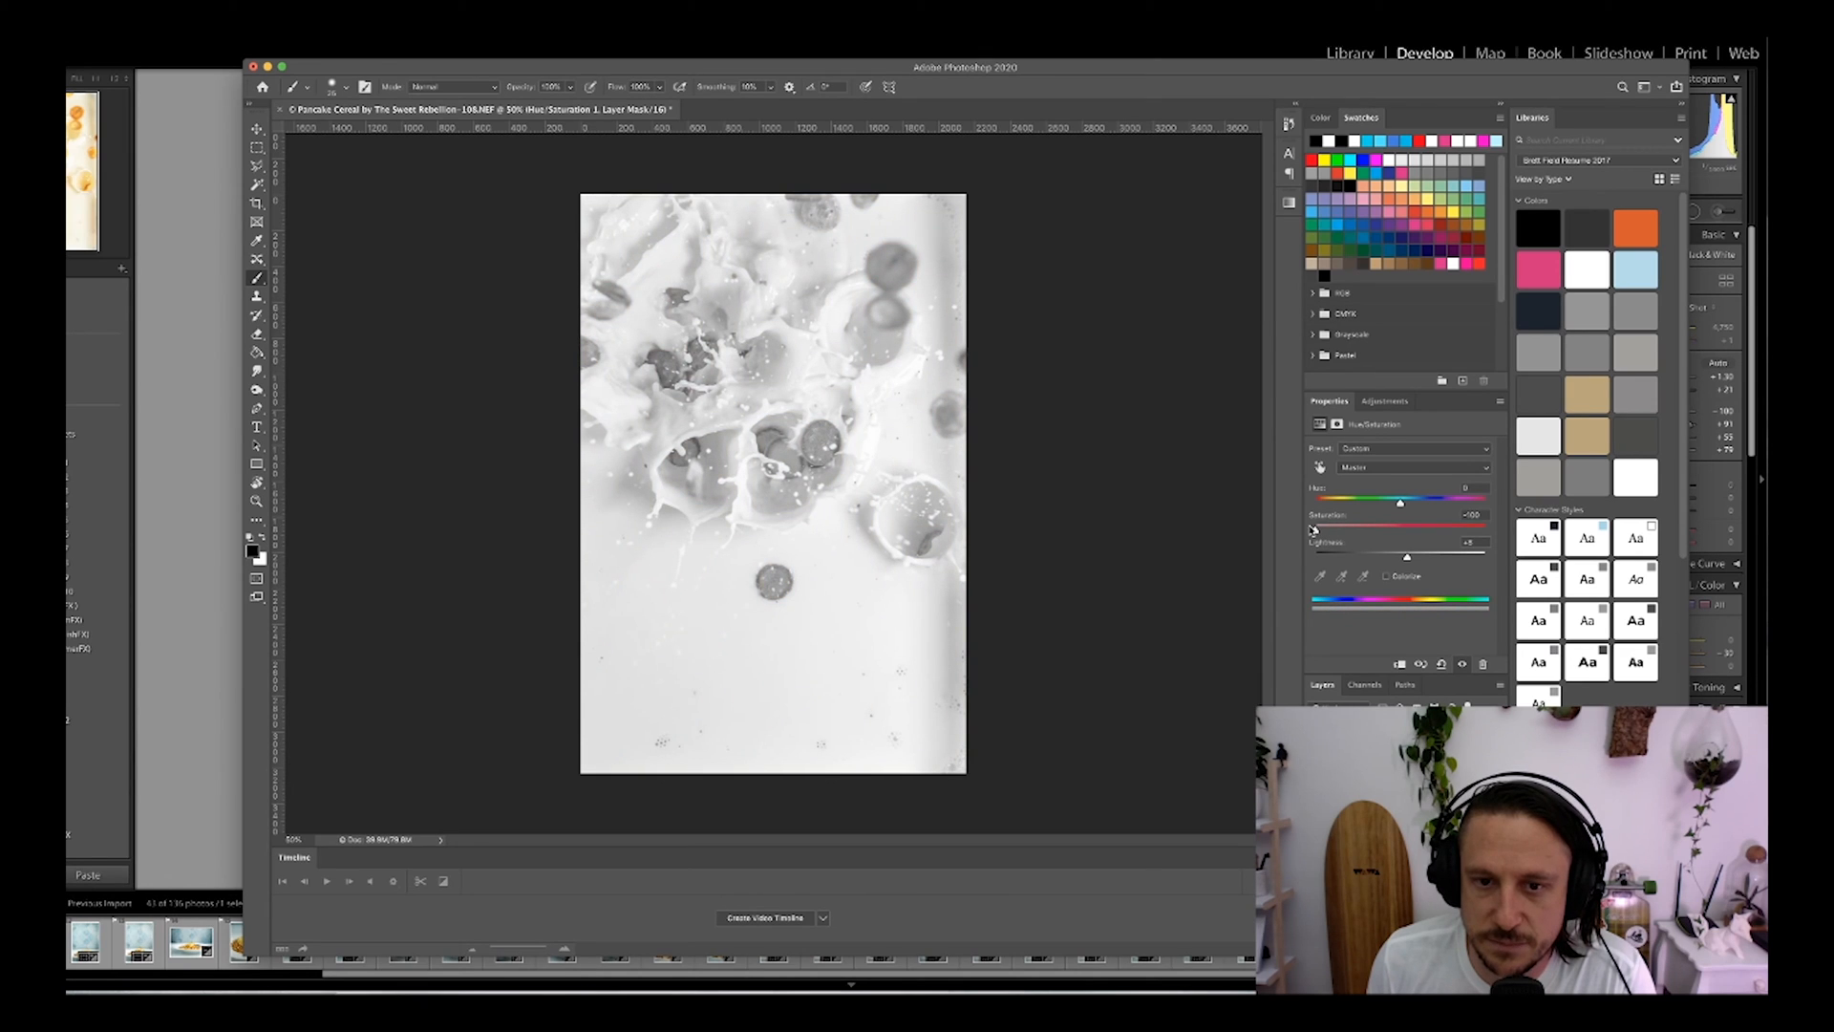
pyautogui.moveTo(1313, 530); pyautogui.dragTo(1403, 558)
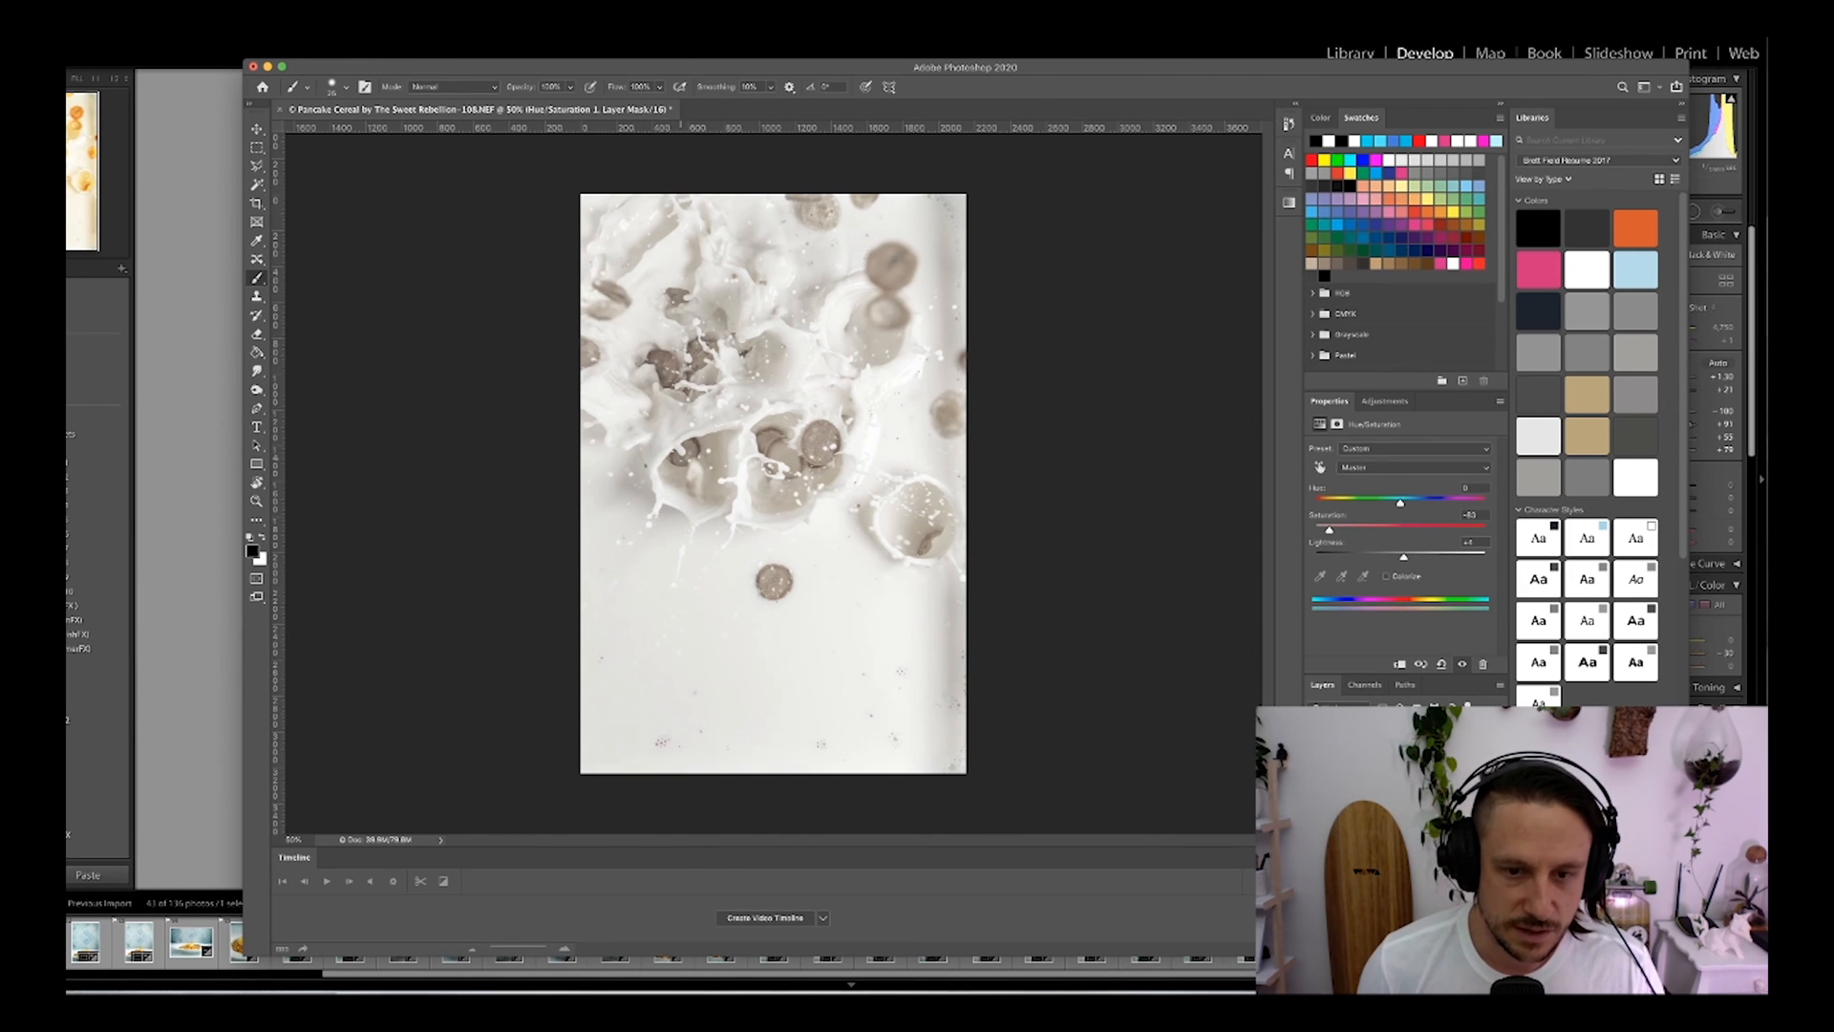
# Step: Paint black on the Hue/Saturation mask to restore the orange of the cereal piece in the left splash hollow
pyautogui.moveTo(670, 467); pyautogui.dragTo(765, 472)
pyautogui.moveTo(535, 490); pyautogui.dragTo(654, 411)
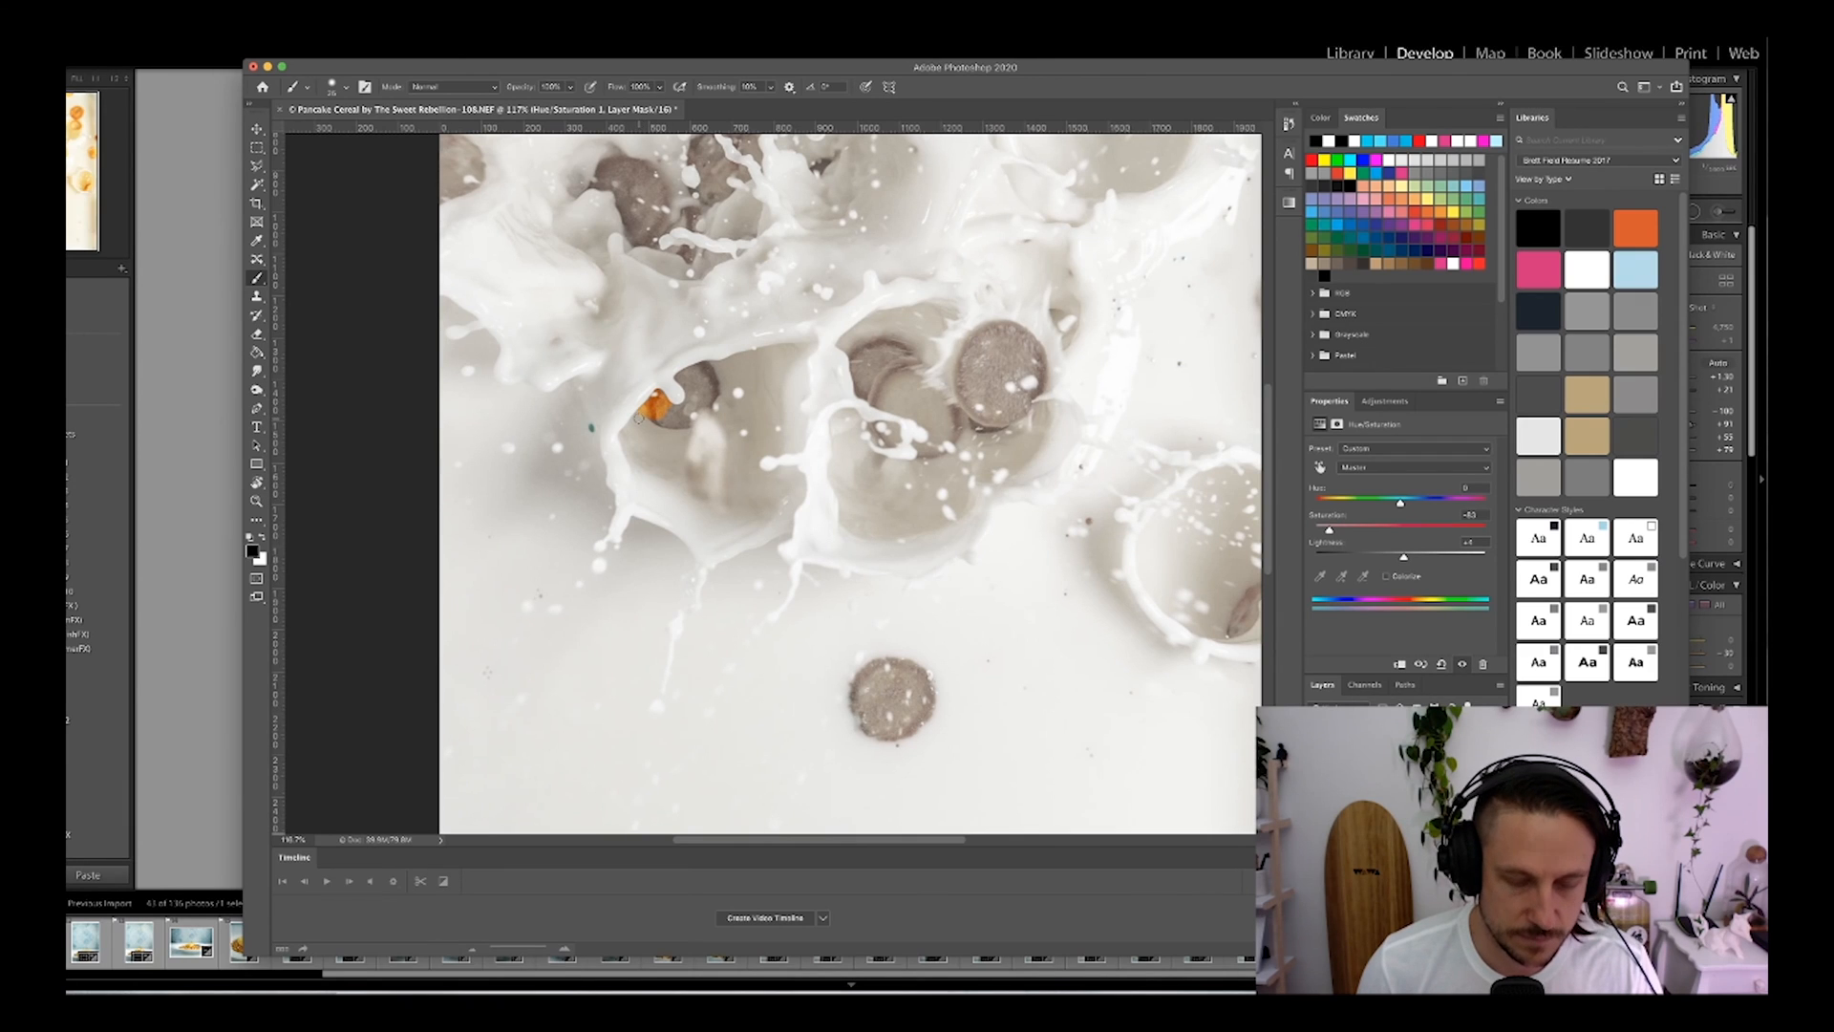
pyautogui.press('x')
pyautogui.press('x')
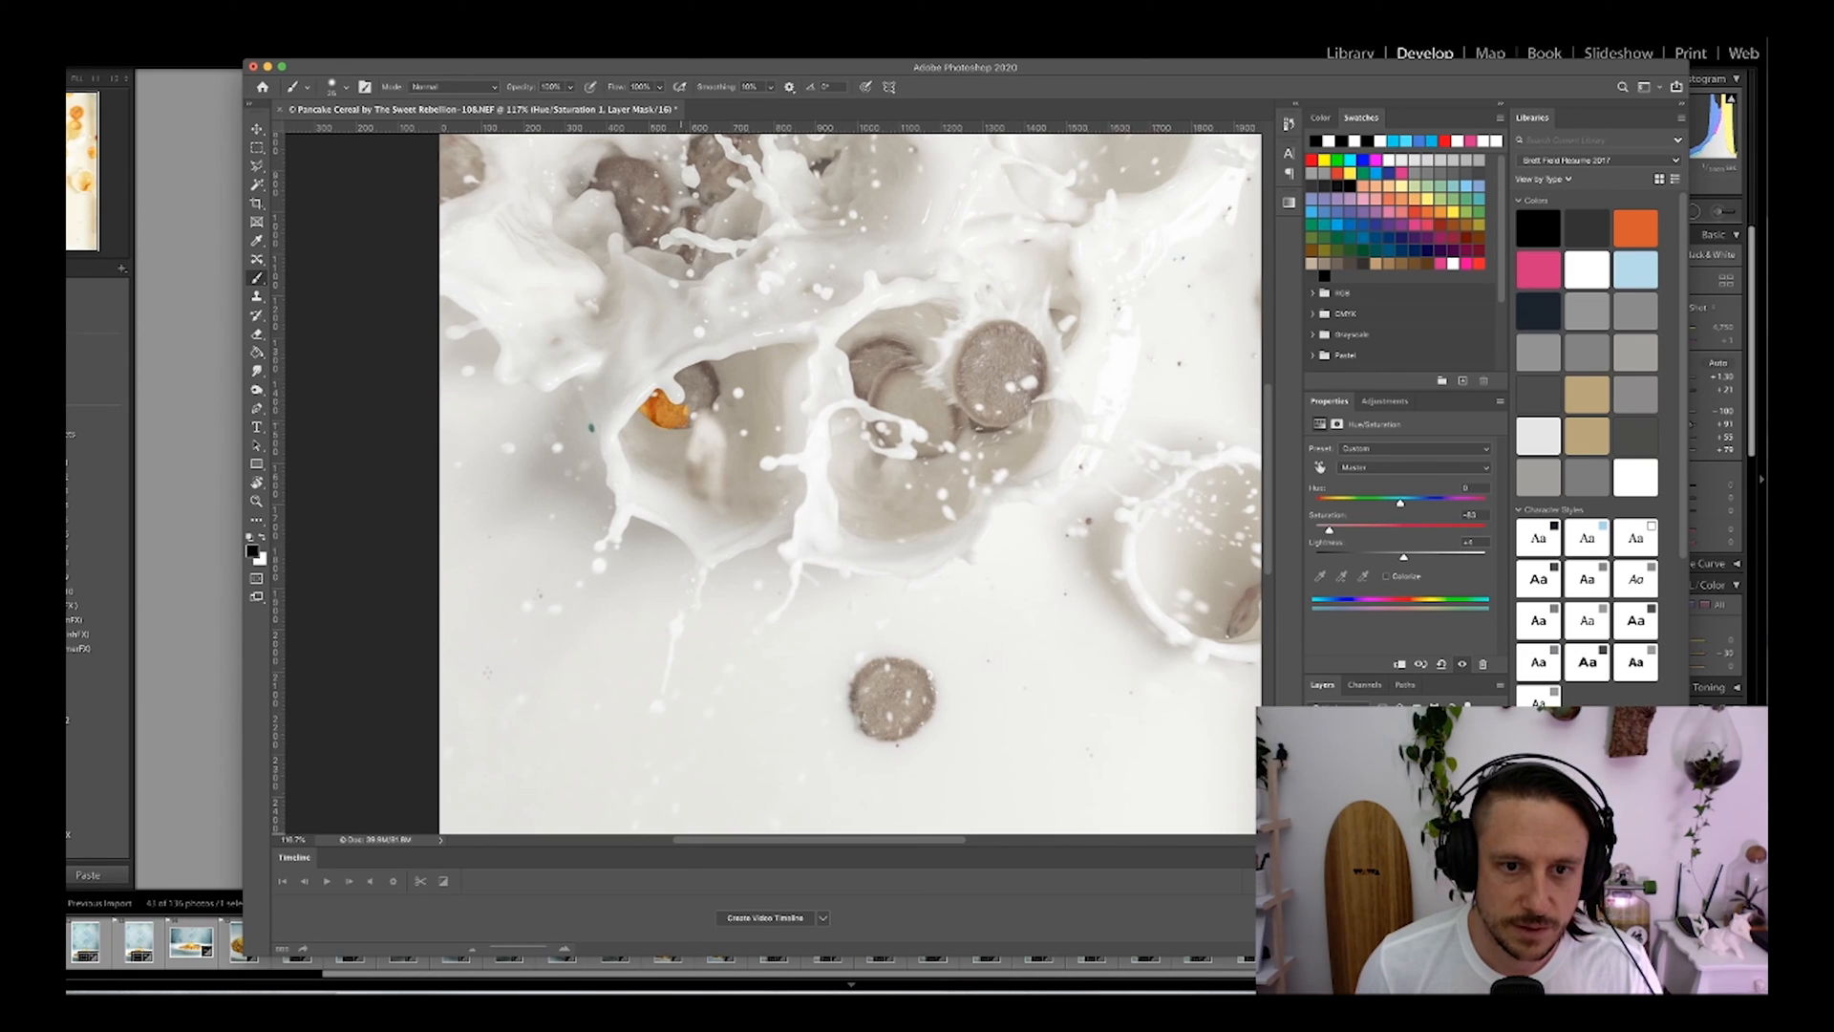
pyautogui.moveTo(676, 416); pyautogui.dragTo(686, 402)
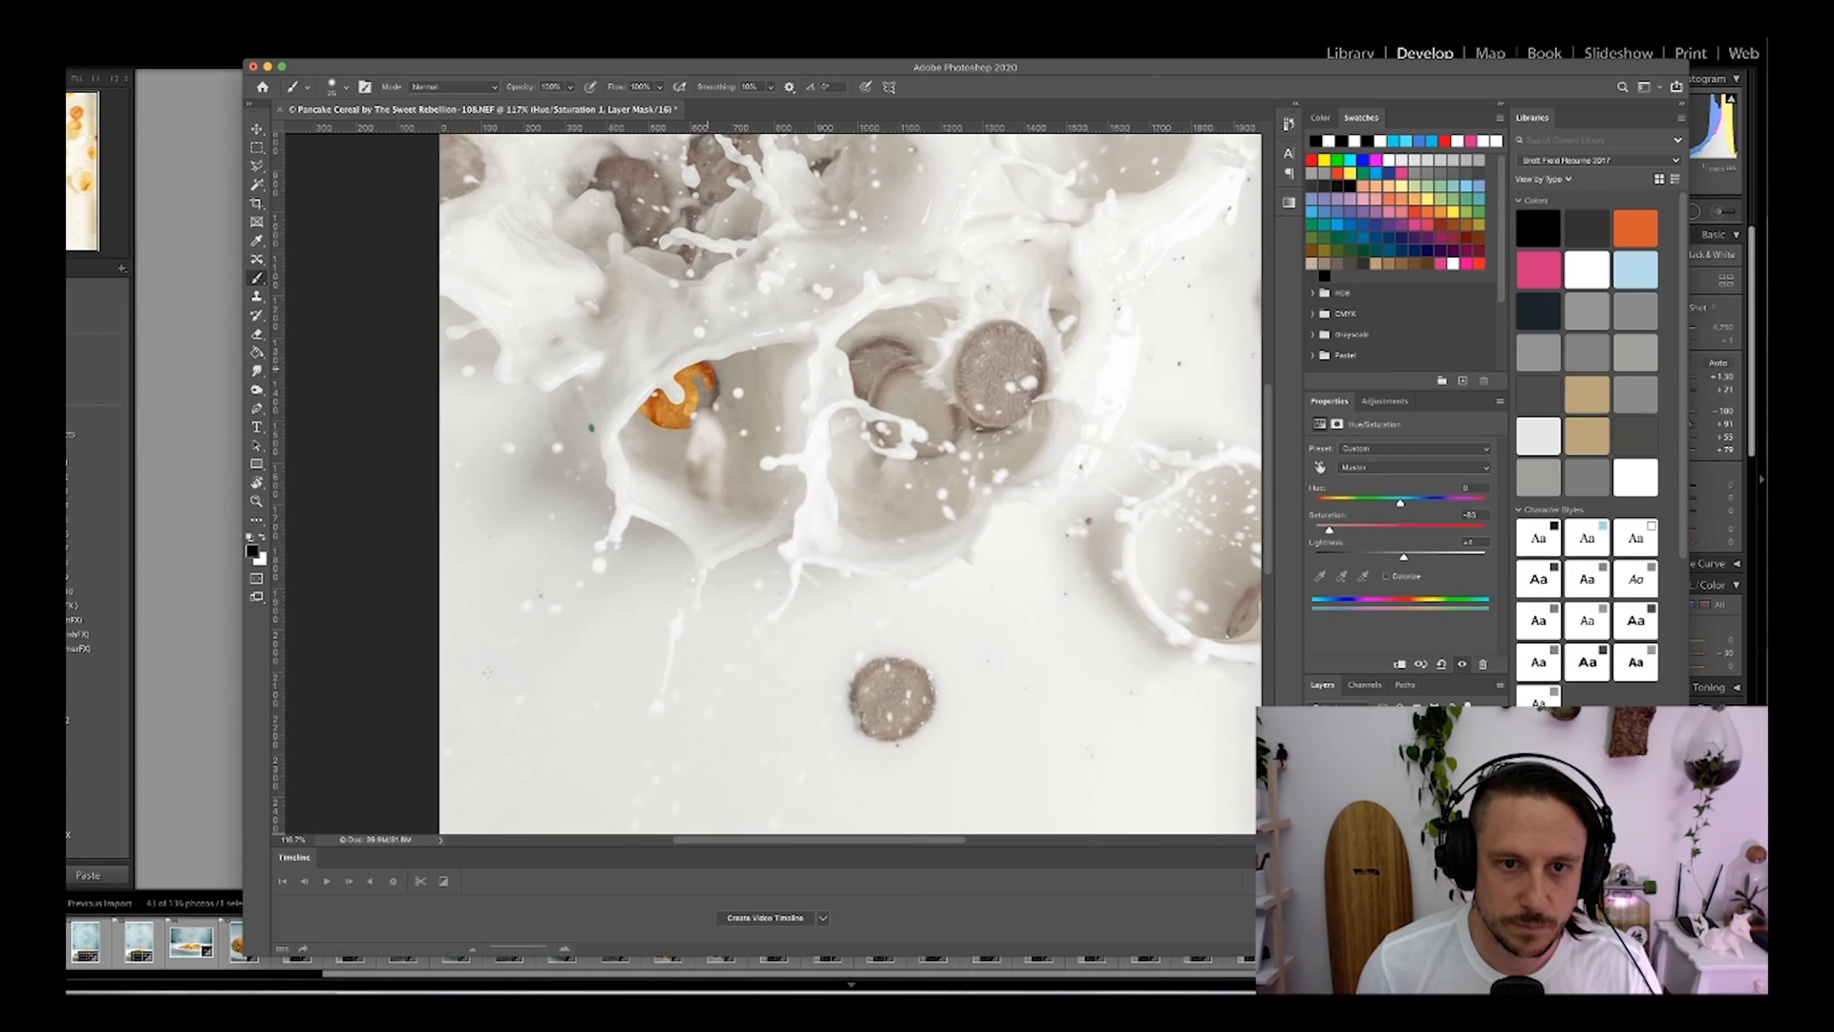
pyautogui.moveTo(705, 385); pyautogui.dragTo(699, 401)
# Step: Enlarge the brush, adjust its hardness, and paint back the colour of the three cereal pieces in the central splash ring
pyautogui.press(']')
pyautogui.press(']')
pyautogui.press(']')
pyautogui.press(']')
pyautogui.press(']')
pyautogui.rightClick(695, 400)
pyautogui.moveTo(787, 462)
pyautogui.mouseDown()
pyautogui.moveTo(819, 463)
pyautogui.moveTo(788, 463)
pyautogui.mouseUp()
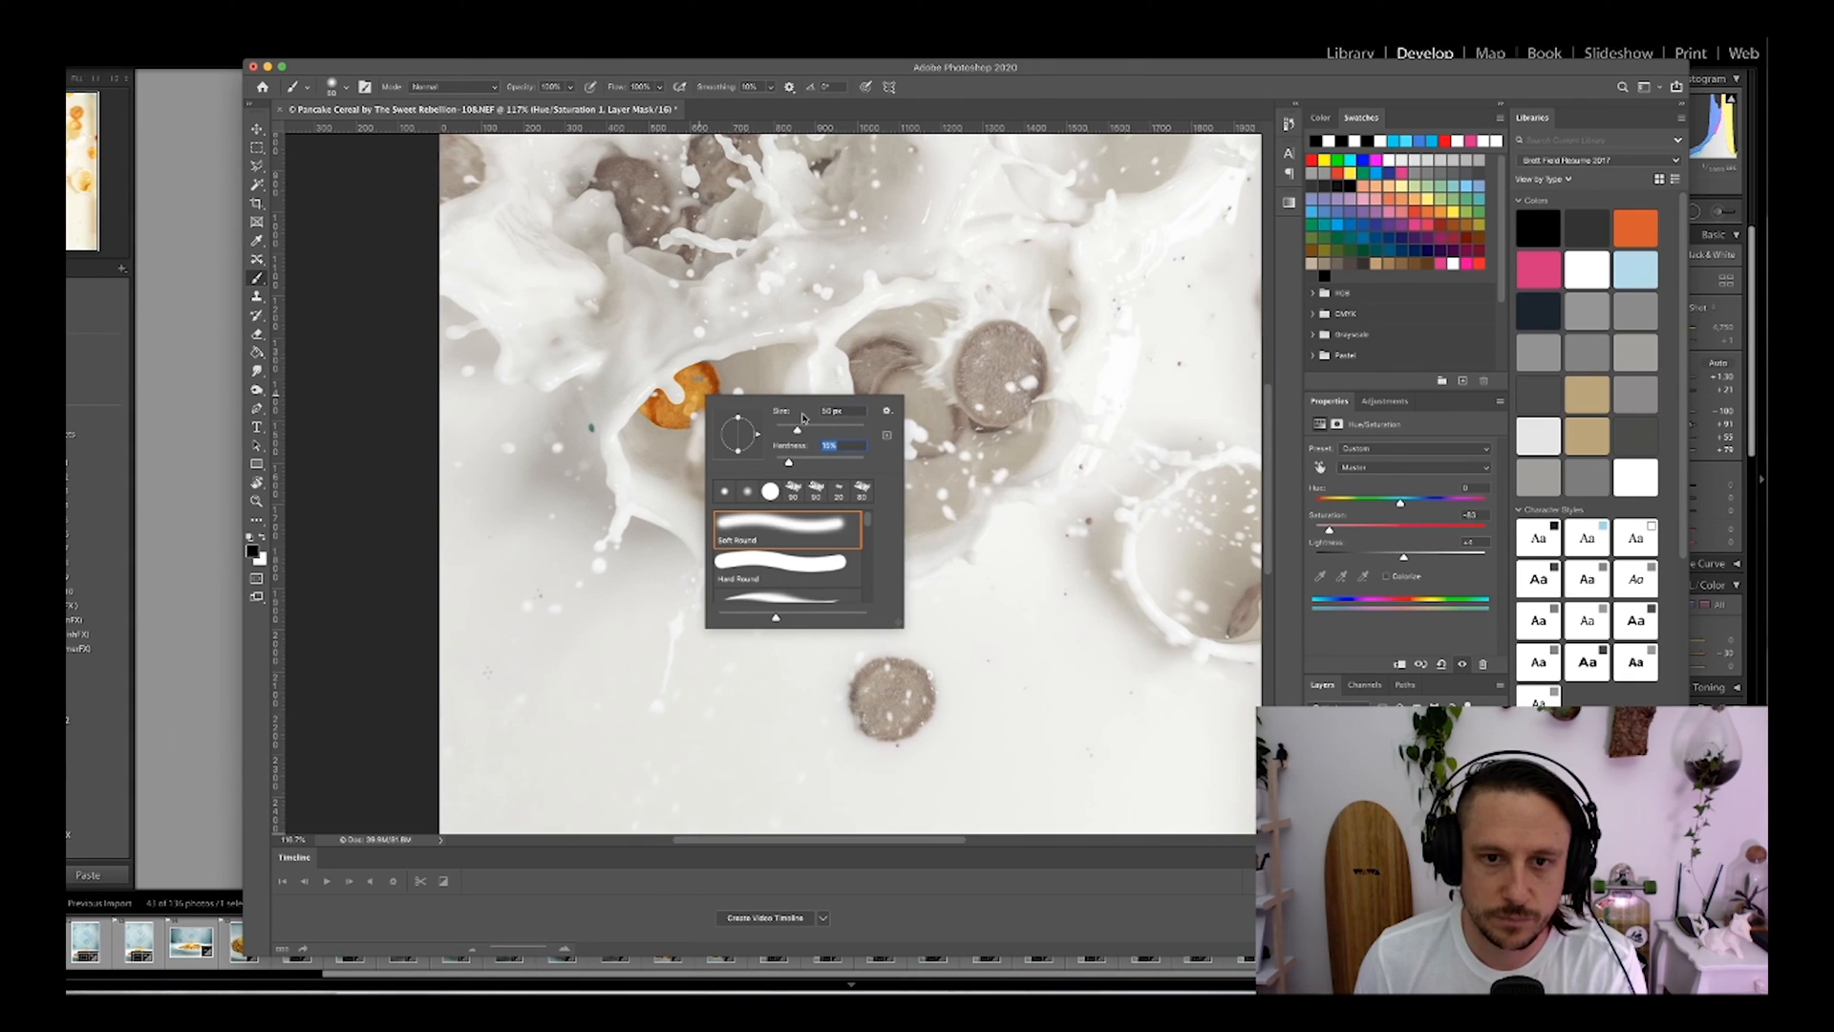
pyautogui.click(867, 367)
pyautogui.moveTo(865, 396); pyautogui.dragTo(884, 353)
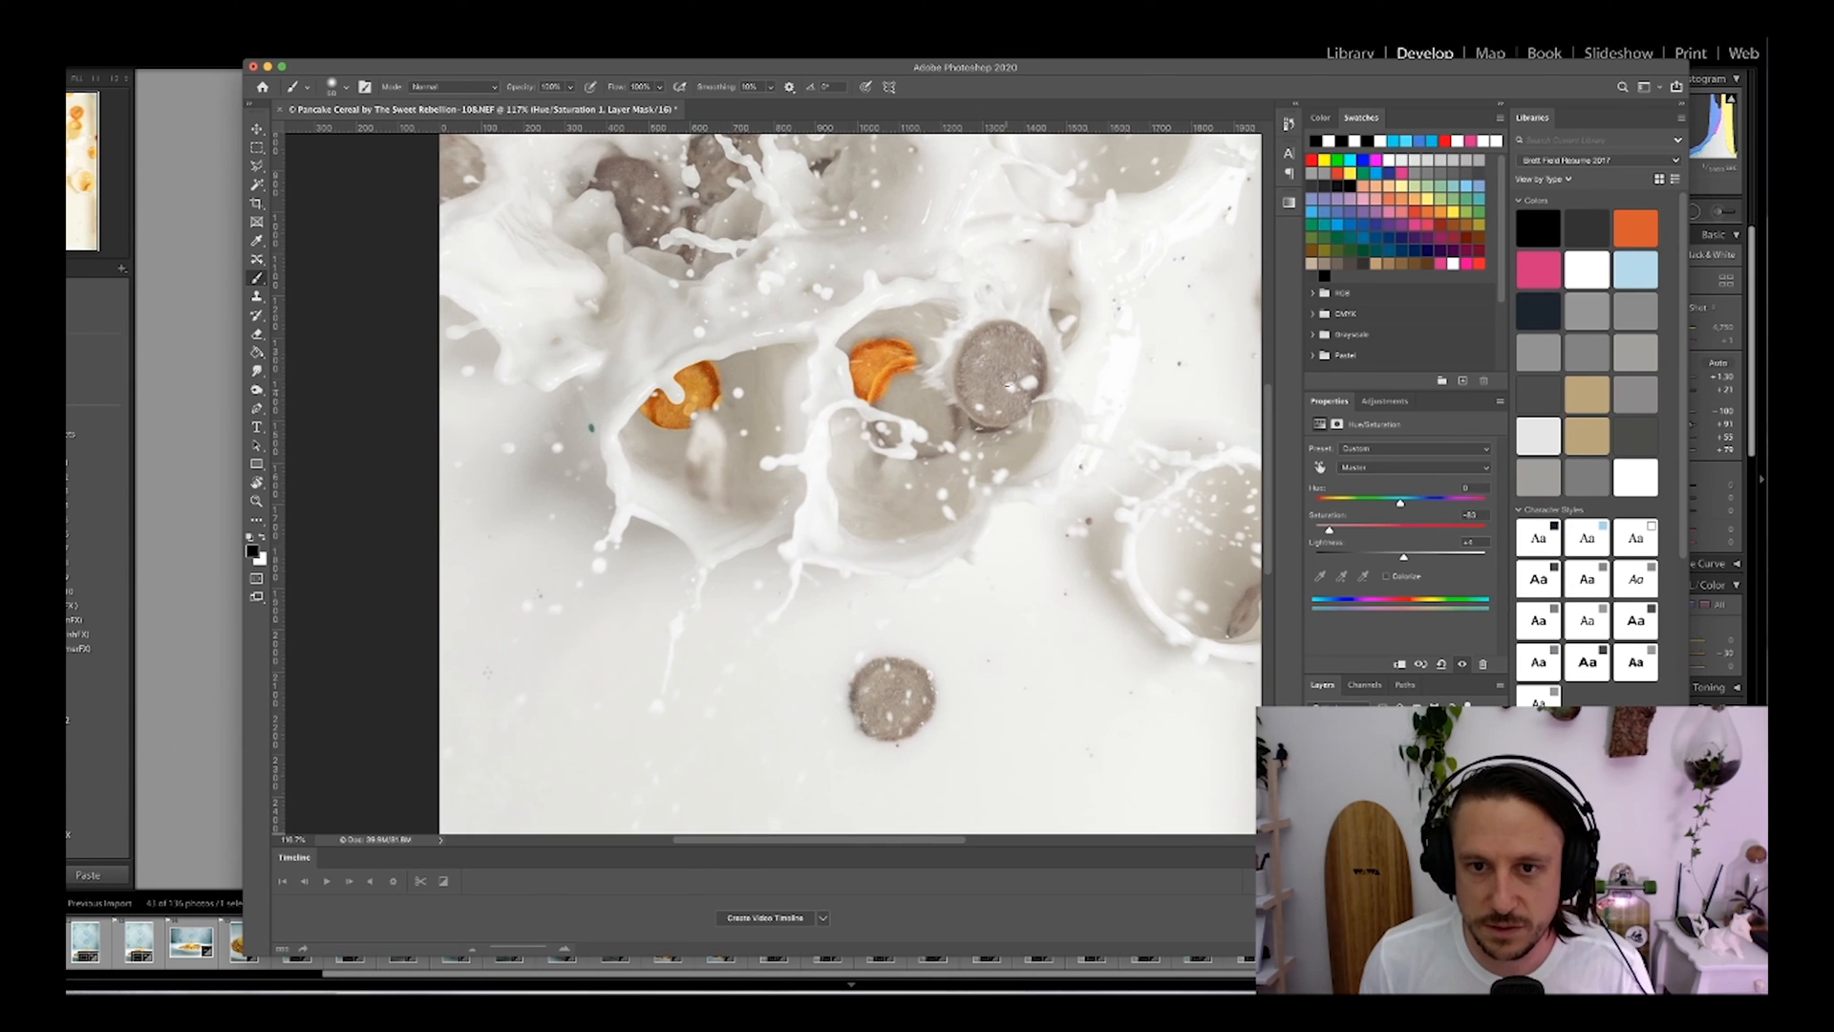
pyautogui.moveTo(989, 401)
pyautogui.mouseDown()
pyautogui.moveTo(1005, 382)
pyautogui.moveTo(963, 387)
pyautogui.moveTo(998, 422)
pyautogui.moveTo(1026, 359)
pyautogui.moveTo(1046, 362)
pyautogui.moveTo(1000, 329)
pyautogui.moveTo(972, 355)
pyautogui.mouseUp()
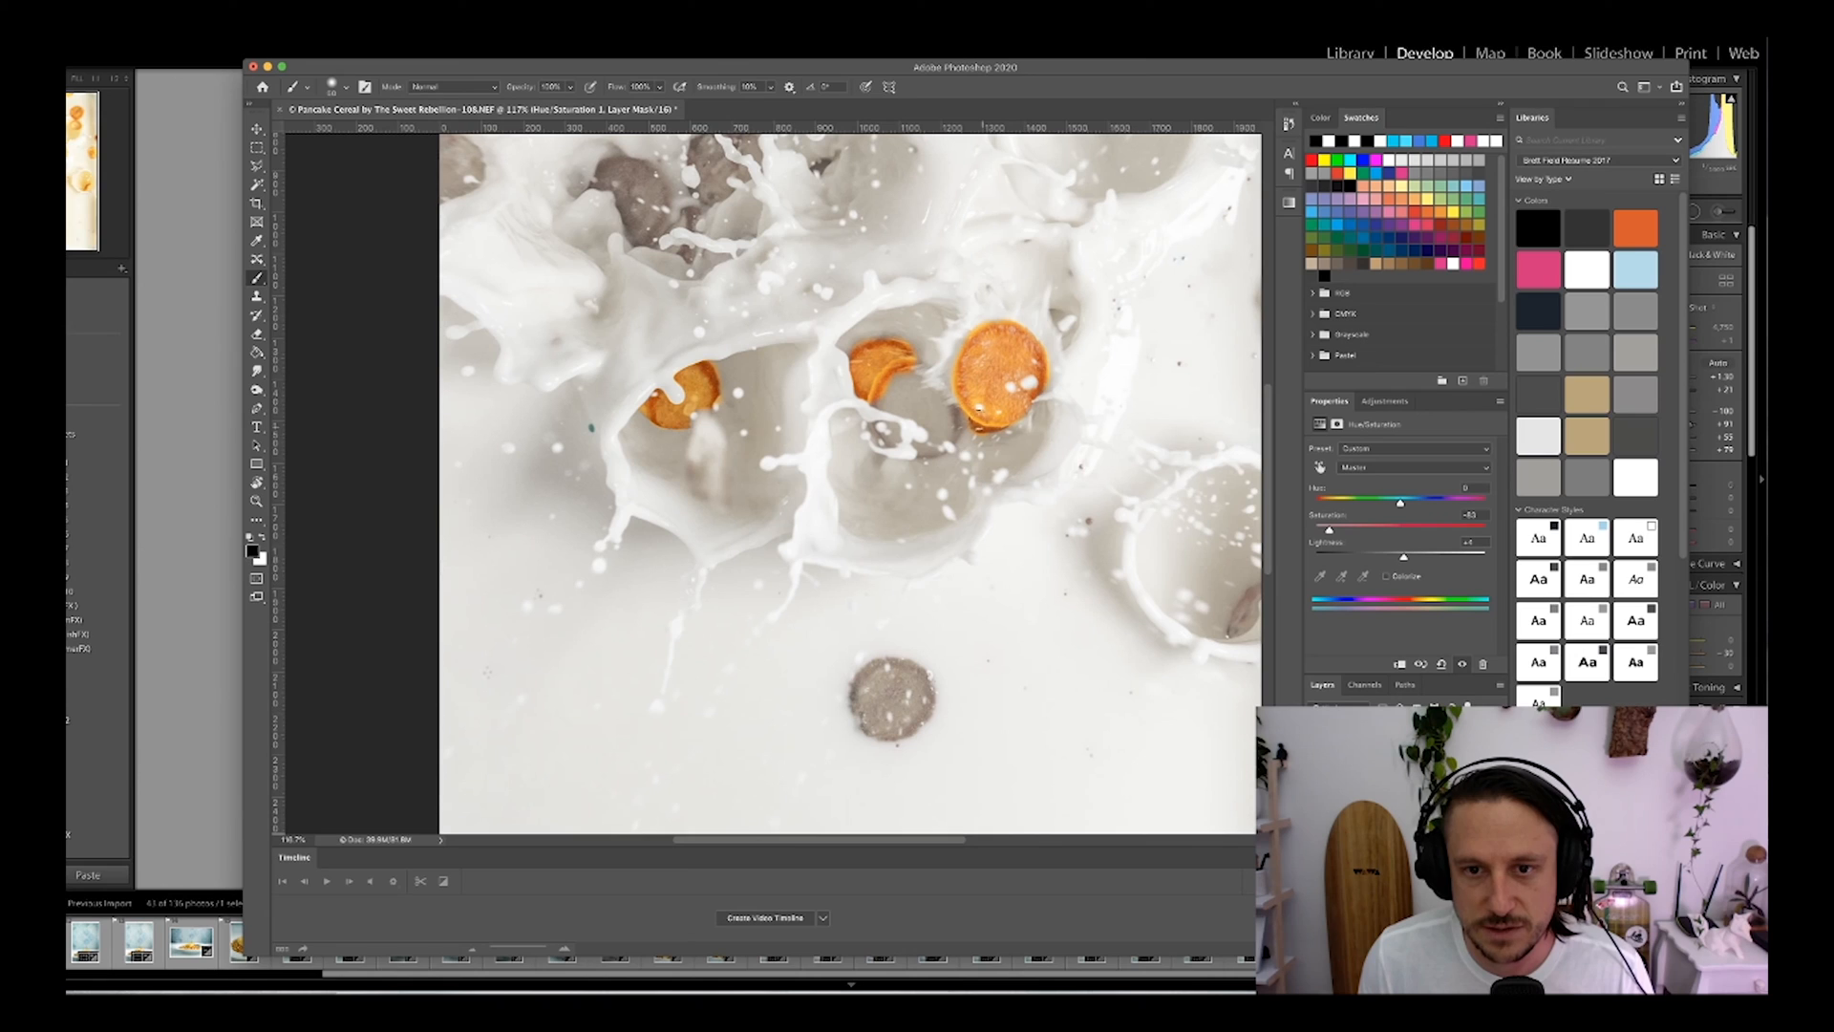
pyautogui.moveTo(953, 409)
pyautogui.mouseDown()
pyautogui.moveTo(946, 446)
pyautogui.moveTo(918, 459)
pyautogui.moveTo(888, 392)
pyautogui.moveTo(926, 420)
pyautogui.moveTo(922, 444)
pyautogui.moveTo(903, 434)
pyautogui.moveTo(941, 399)
pyautogui.moveTo(946, 425)
pyautogui.mouseUp()
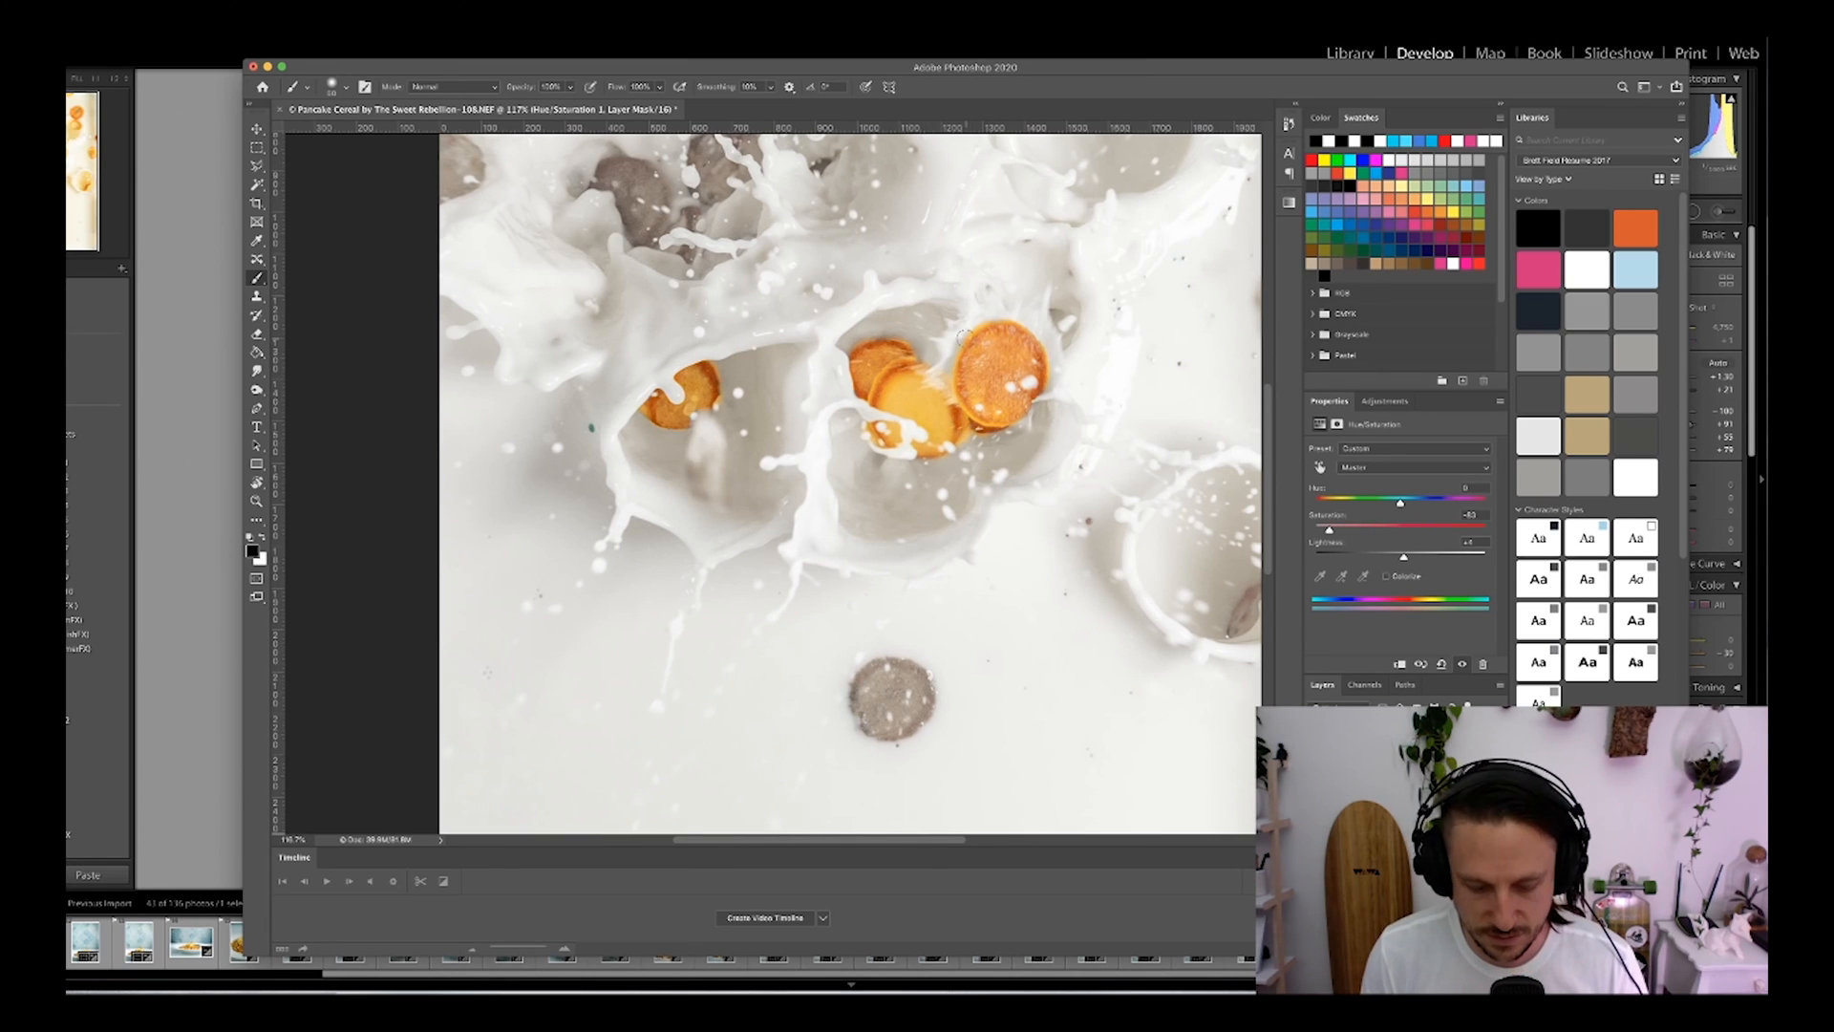
# Step: Check the whole photo and delete the Hue/Saturation adjustment layer
pyautogui.press('super+minus')
pyautogui.press('super+minus')
pyautogui.press('super+minus')
pyautogui.press('super+minus')
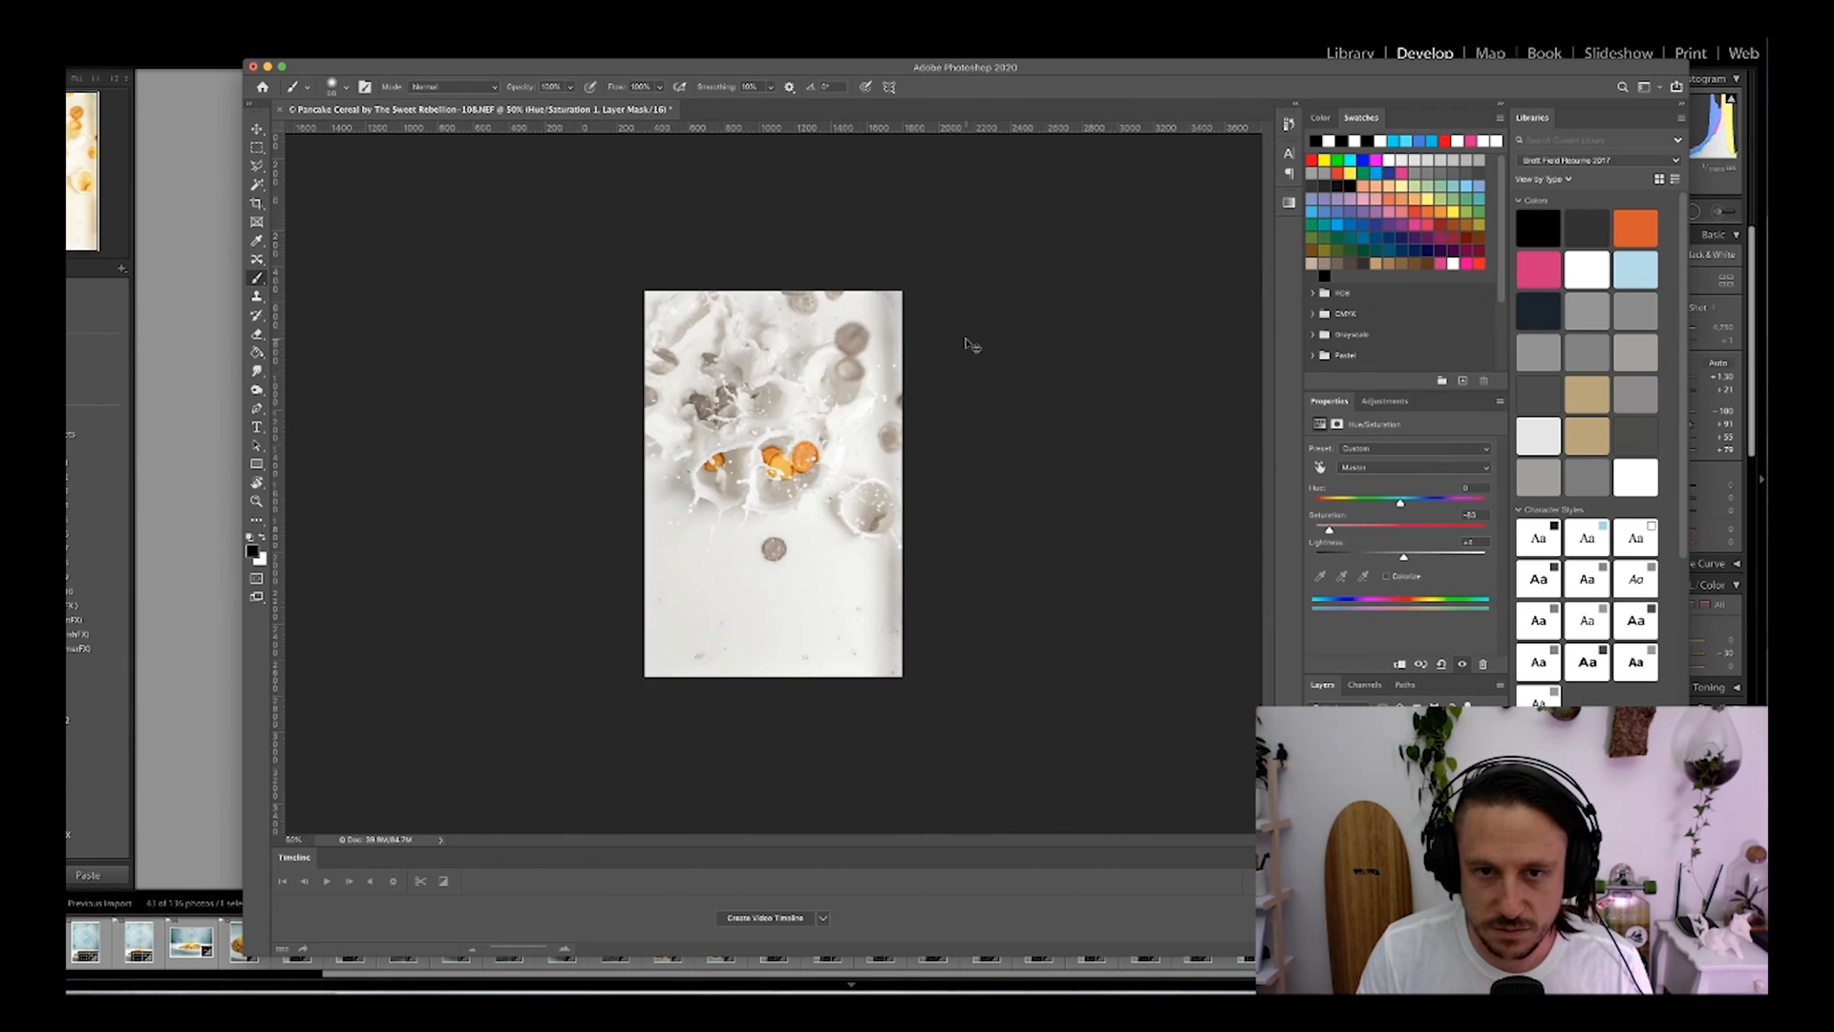
pyautogui.press('super+plus')
pyautogui.press('super+plus')
pyautogui.press('super+minus')
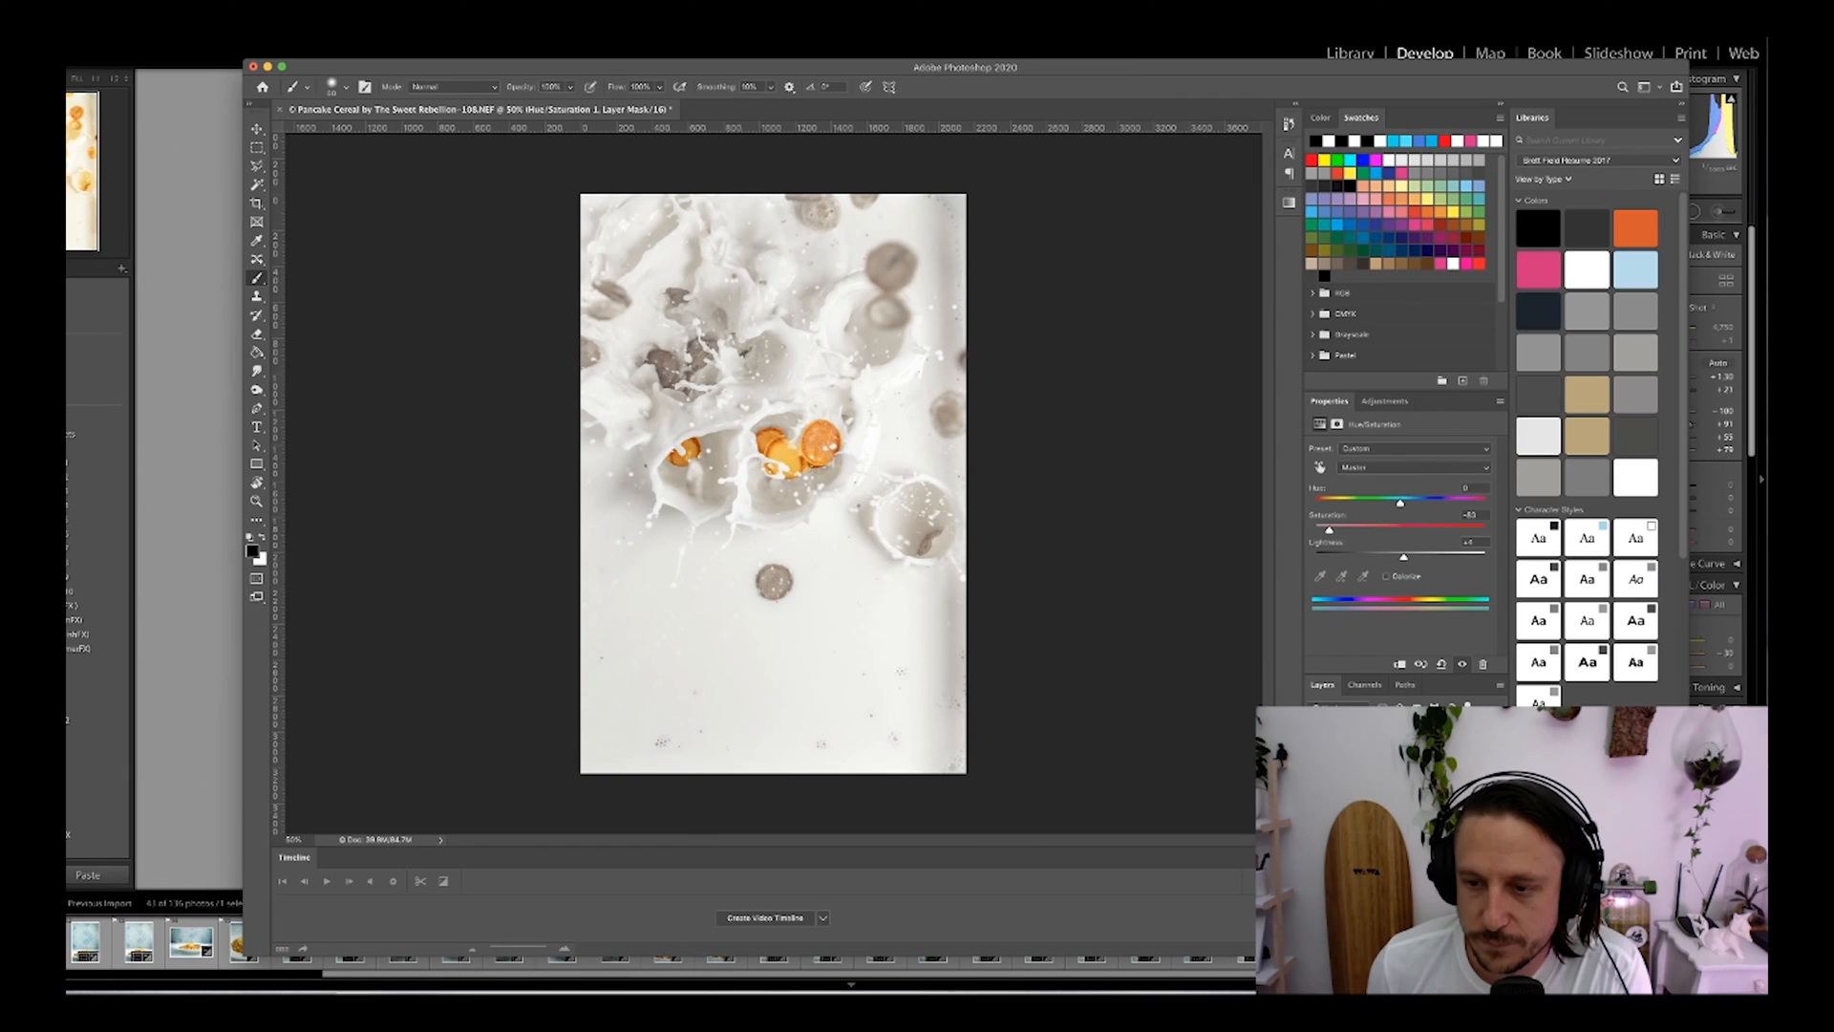
pyautogui.press('Delete')
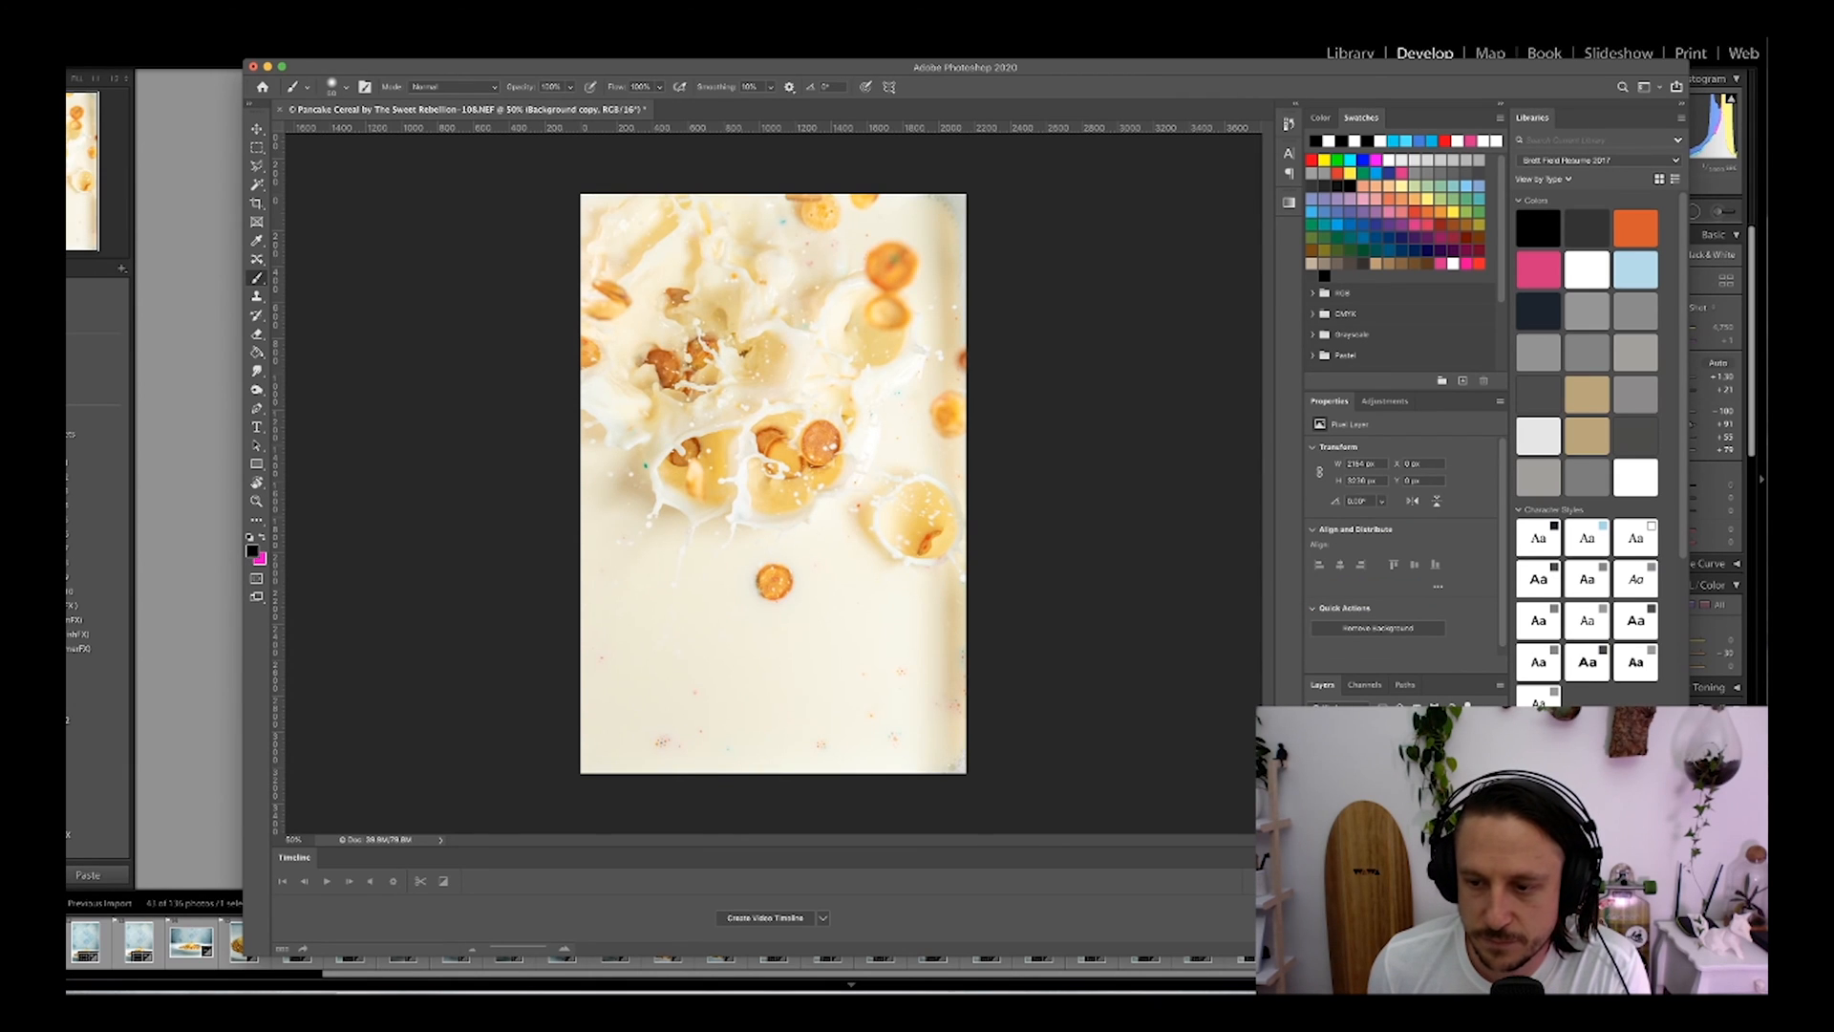
pyautogui.click(1402, 879)
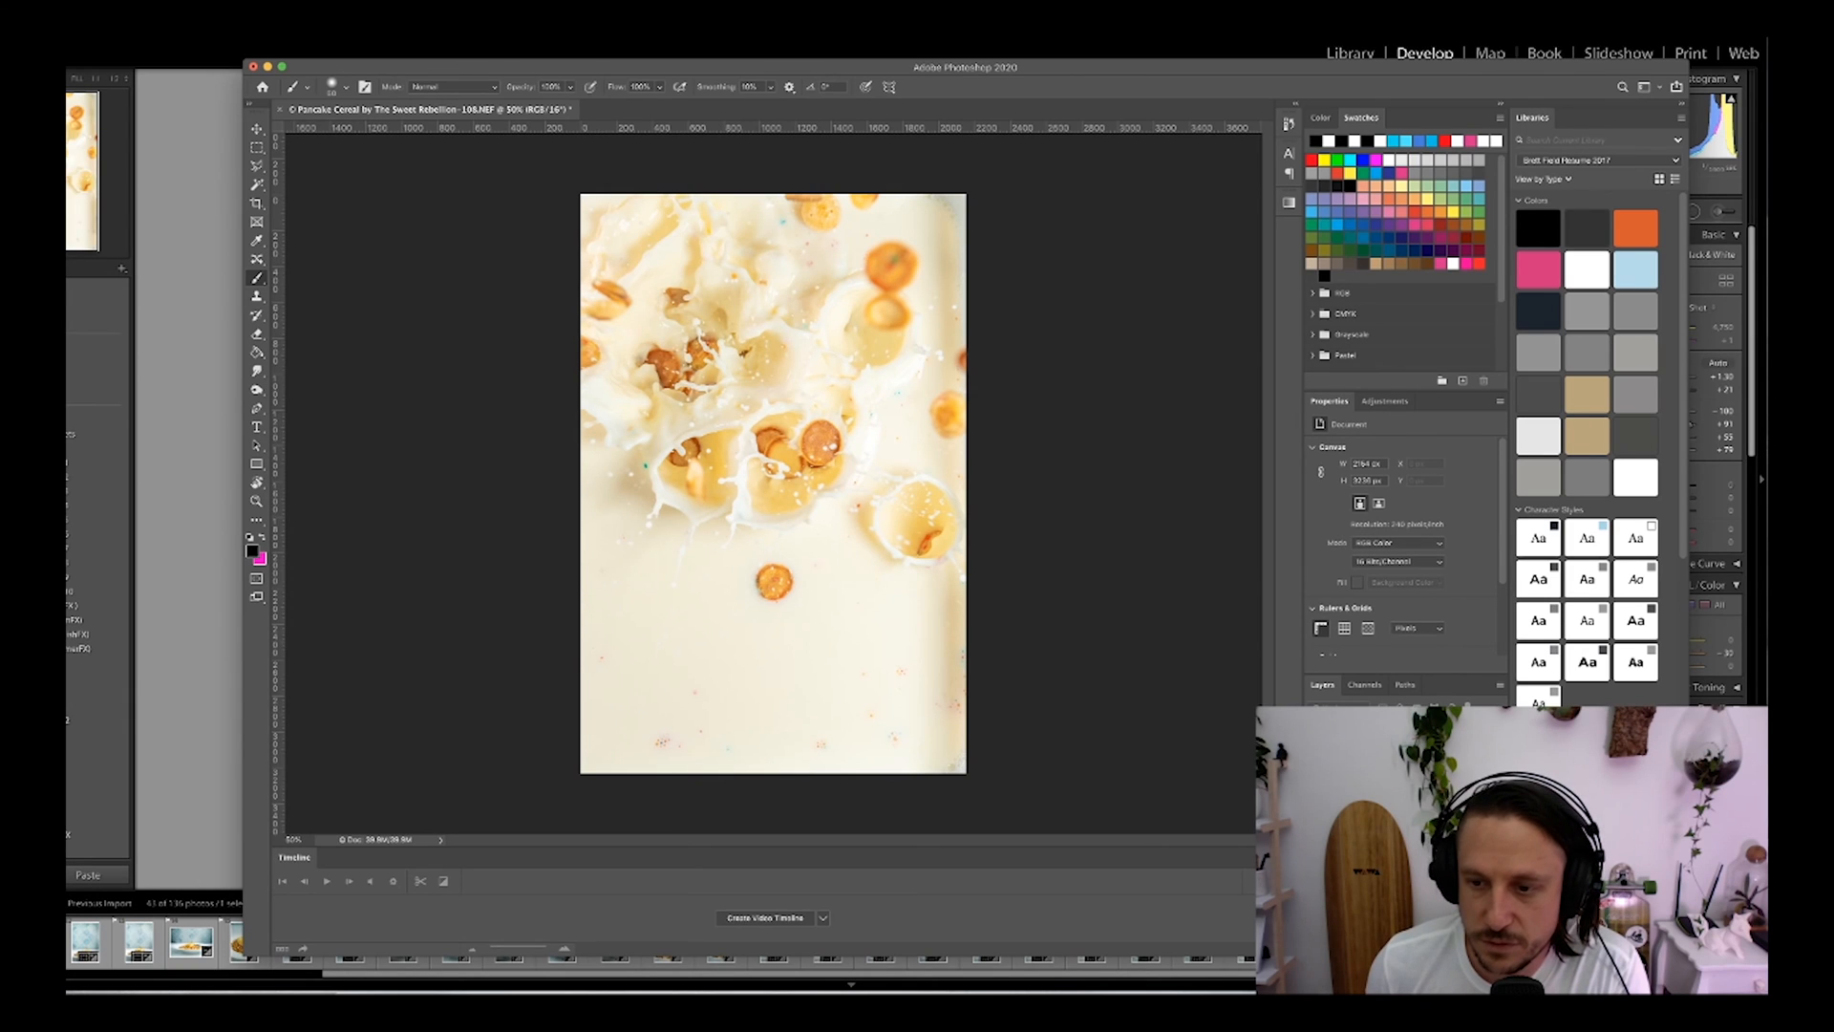
# Step: Add a Vibrance adjustment layer above the duplicated photo with vibrance -100 and saturation about -58
pyautogui.click(1402, 766)
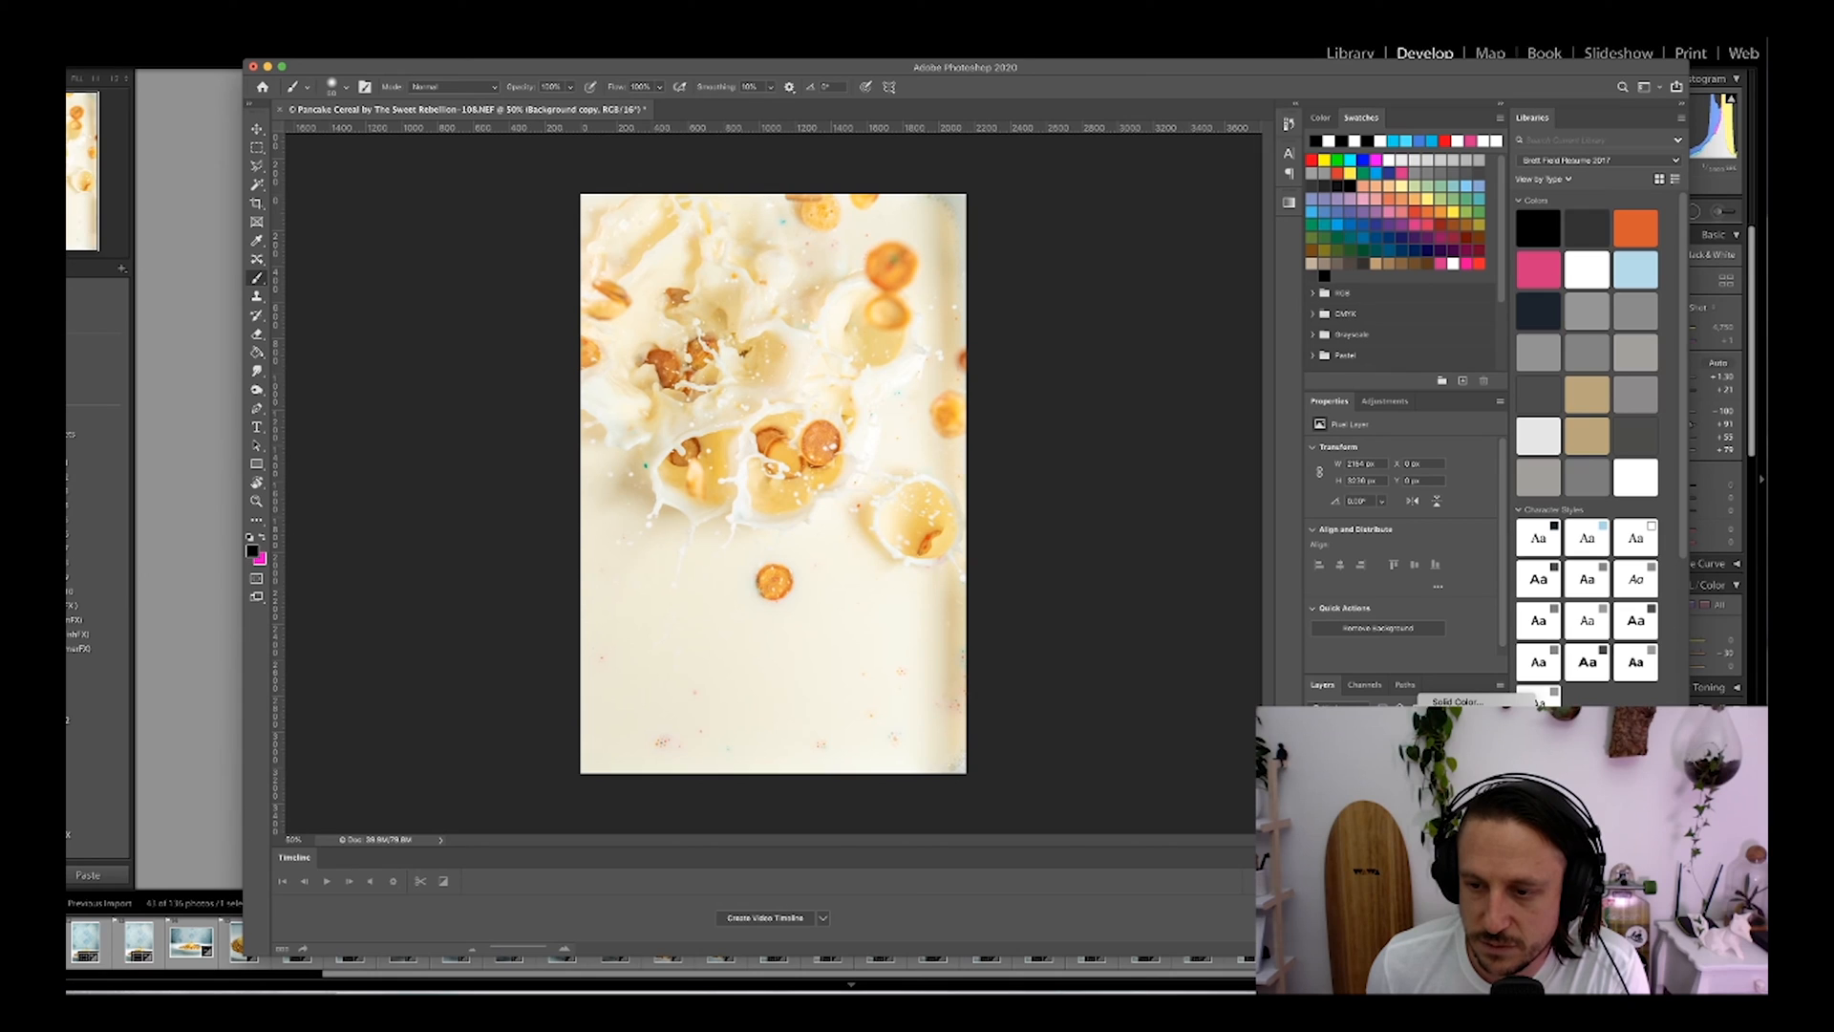
pyautogui.click(1418, 827)
pyautogui.moveTo(1403, 492); pyautogui.dragTo(1305, 458)
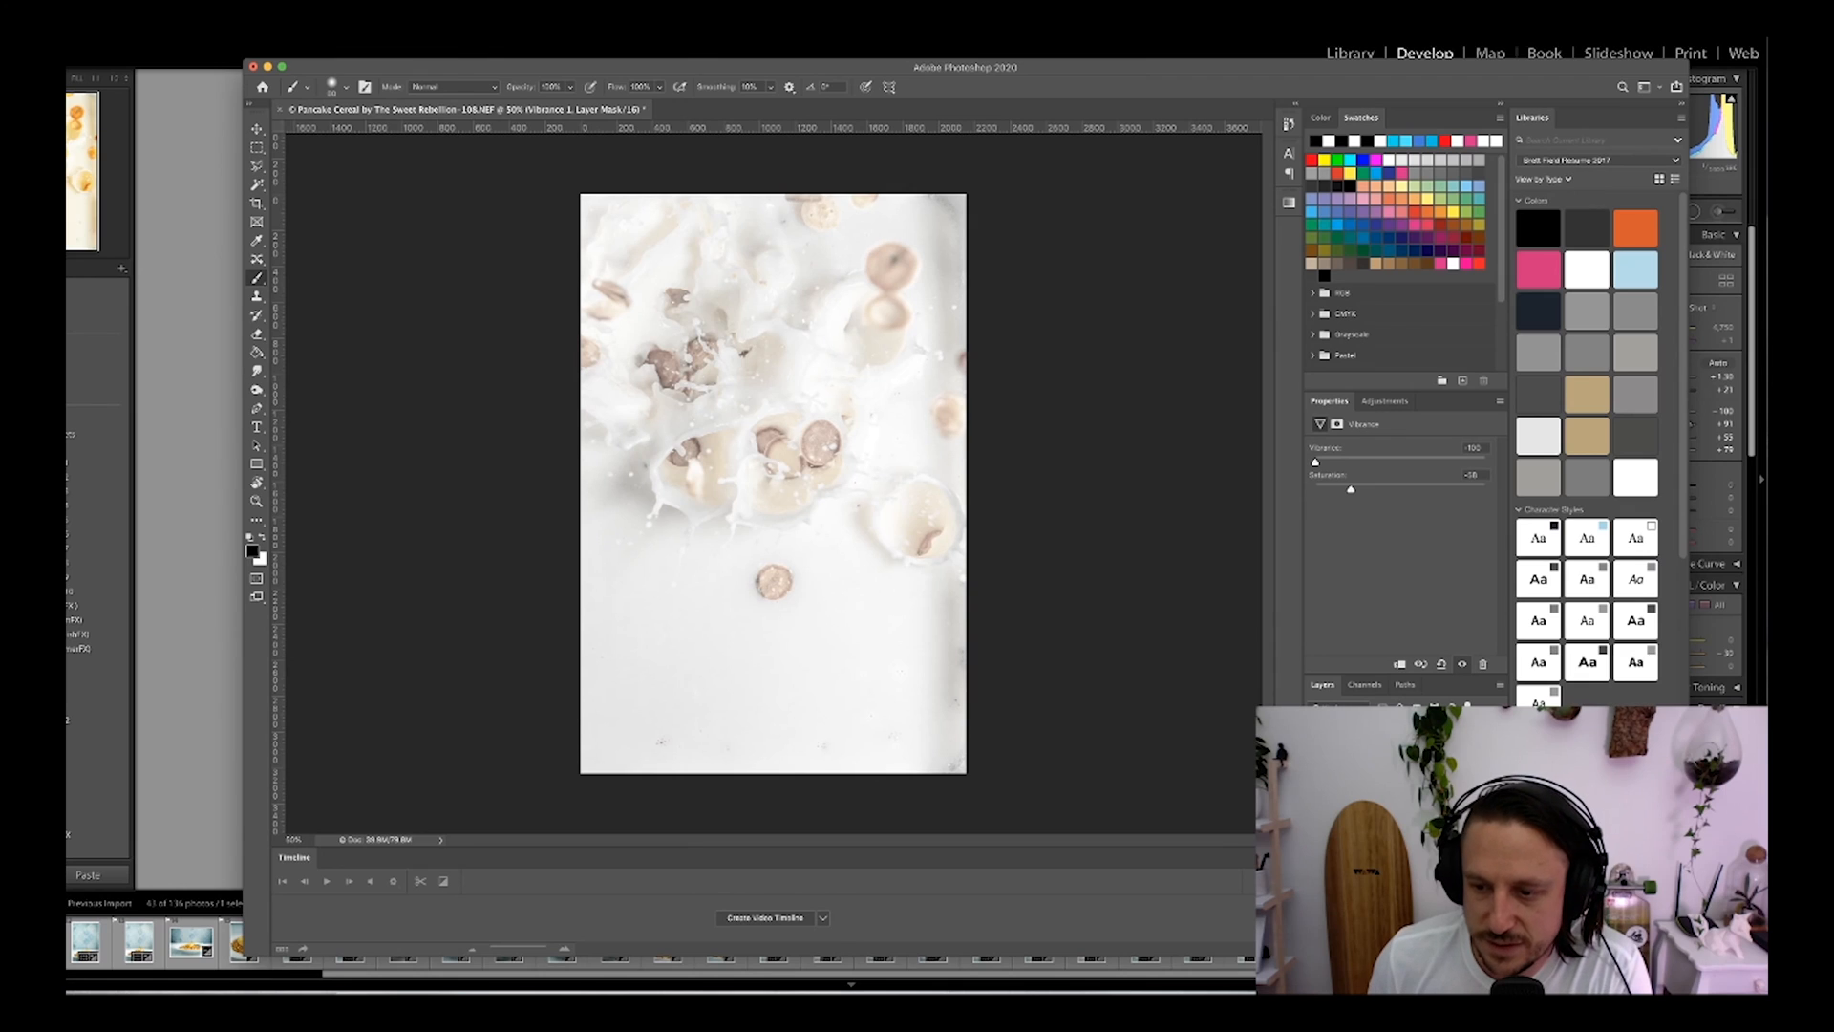
# Step: Add a Solid Color fill layer in pale cyan with hue 191, saturation 16% and brightness about 95%
pyautogui.click(1421, 947)
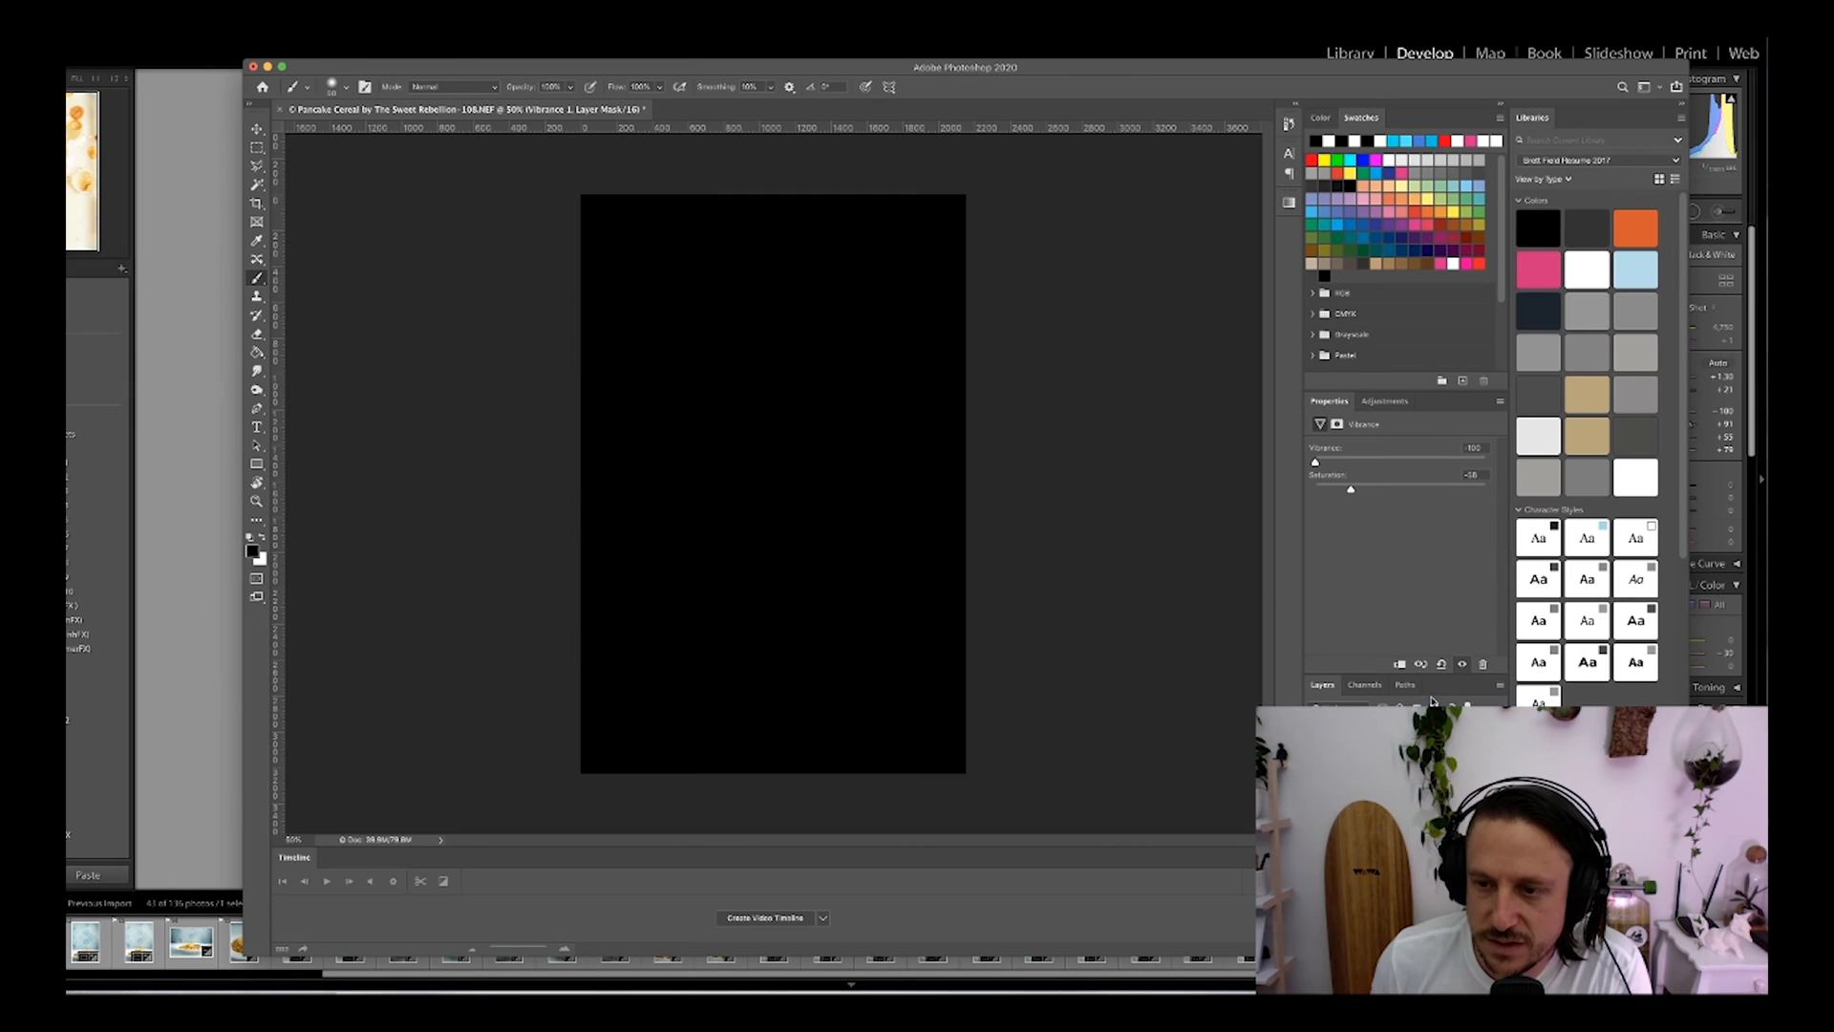
pyautogui.click(1461, 702)
pyautogui.moveTo(1228, 660); pyautogui.dragTo(1228, 621)
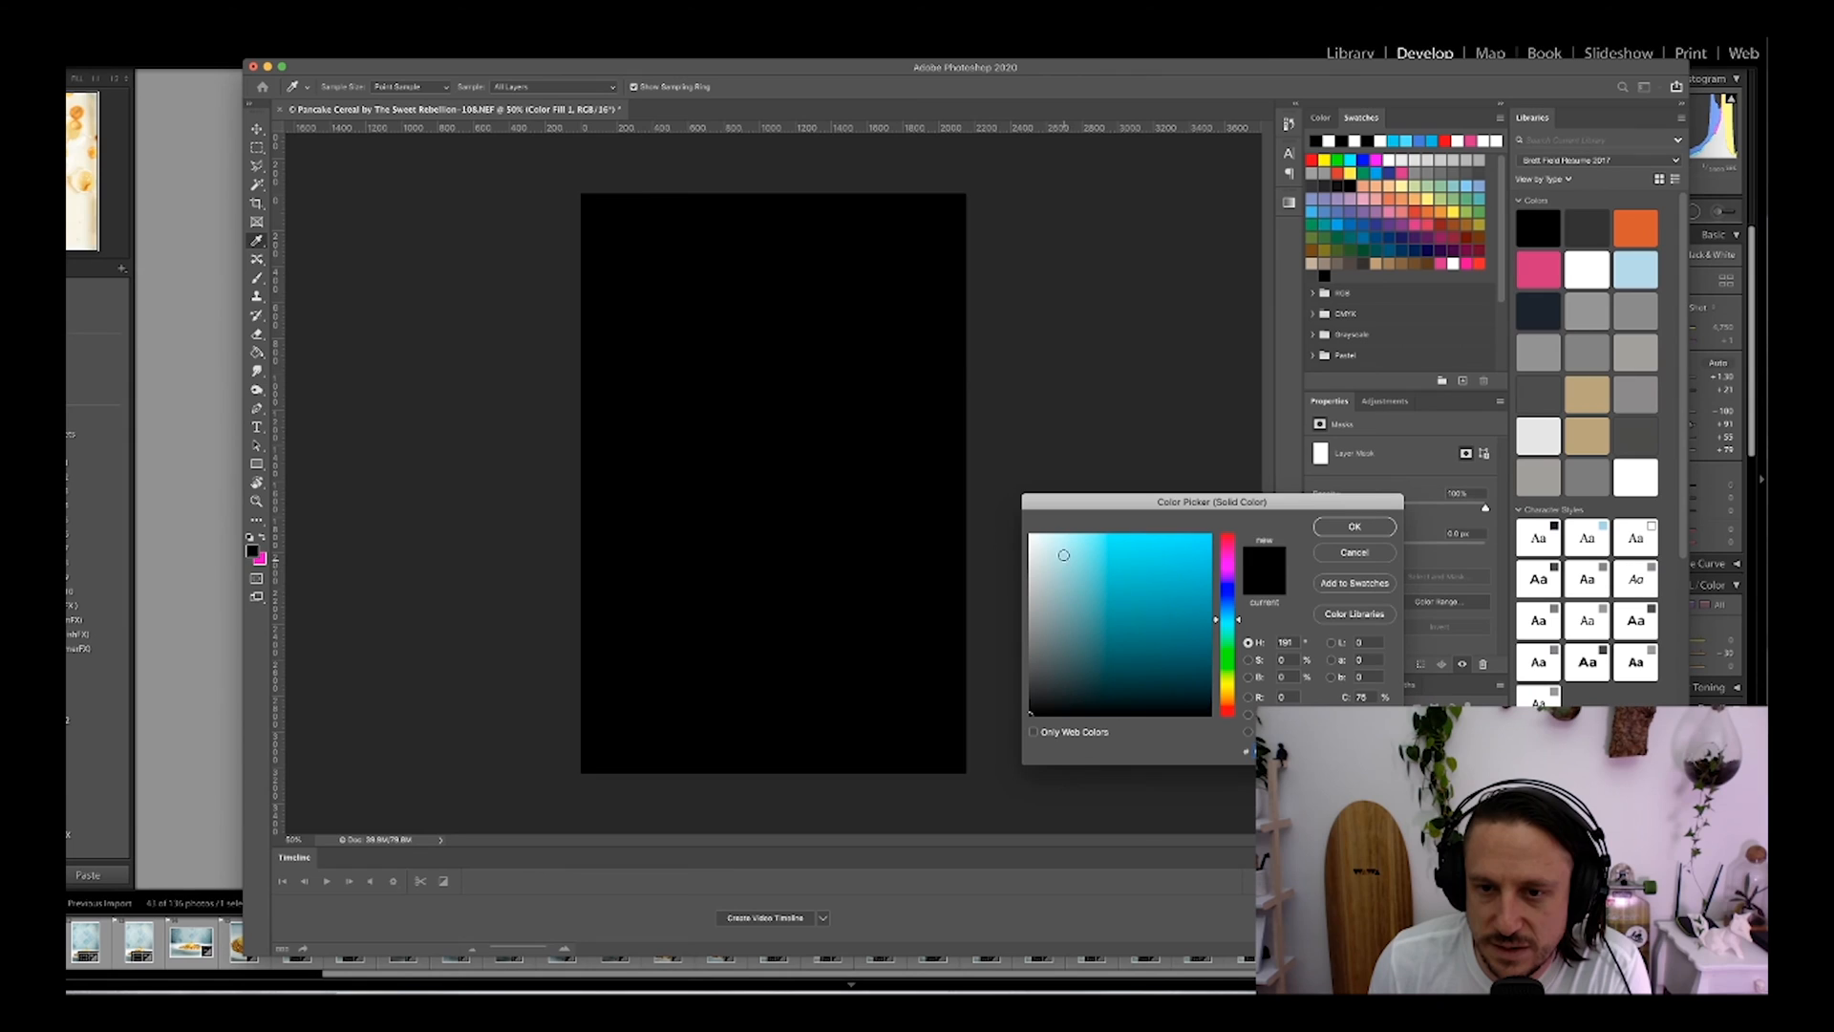
pyautogui.click(1058, 542)
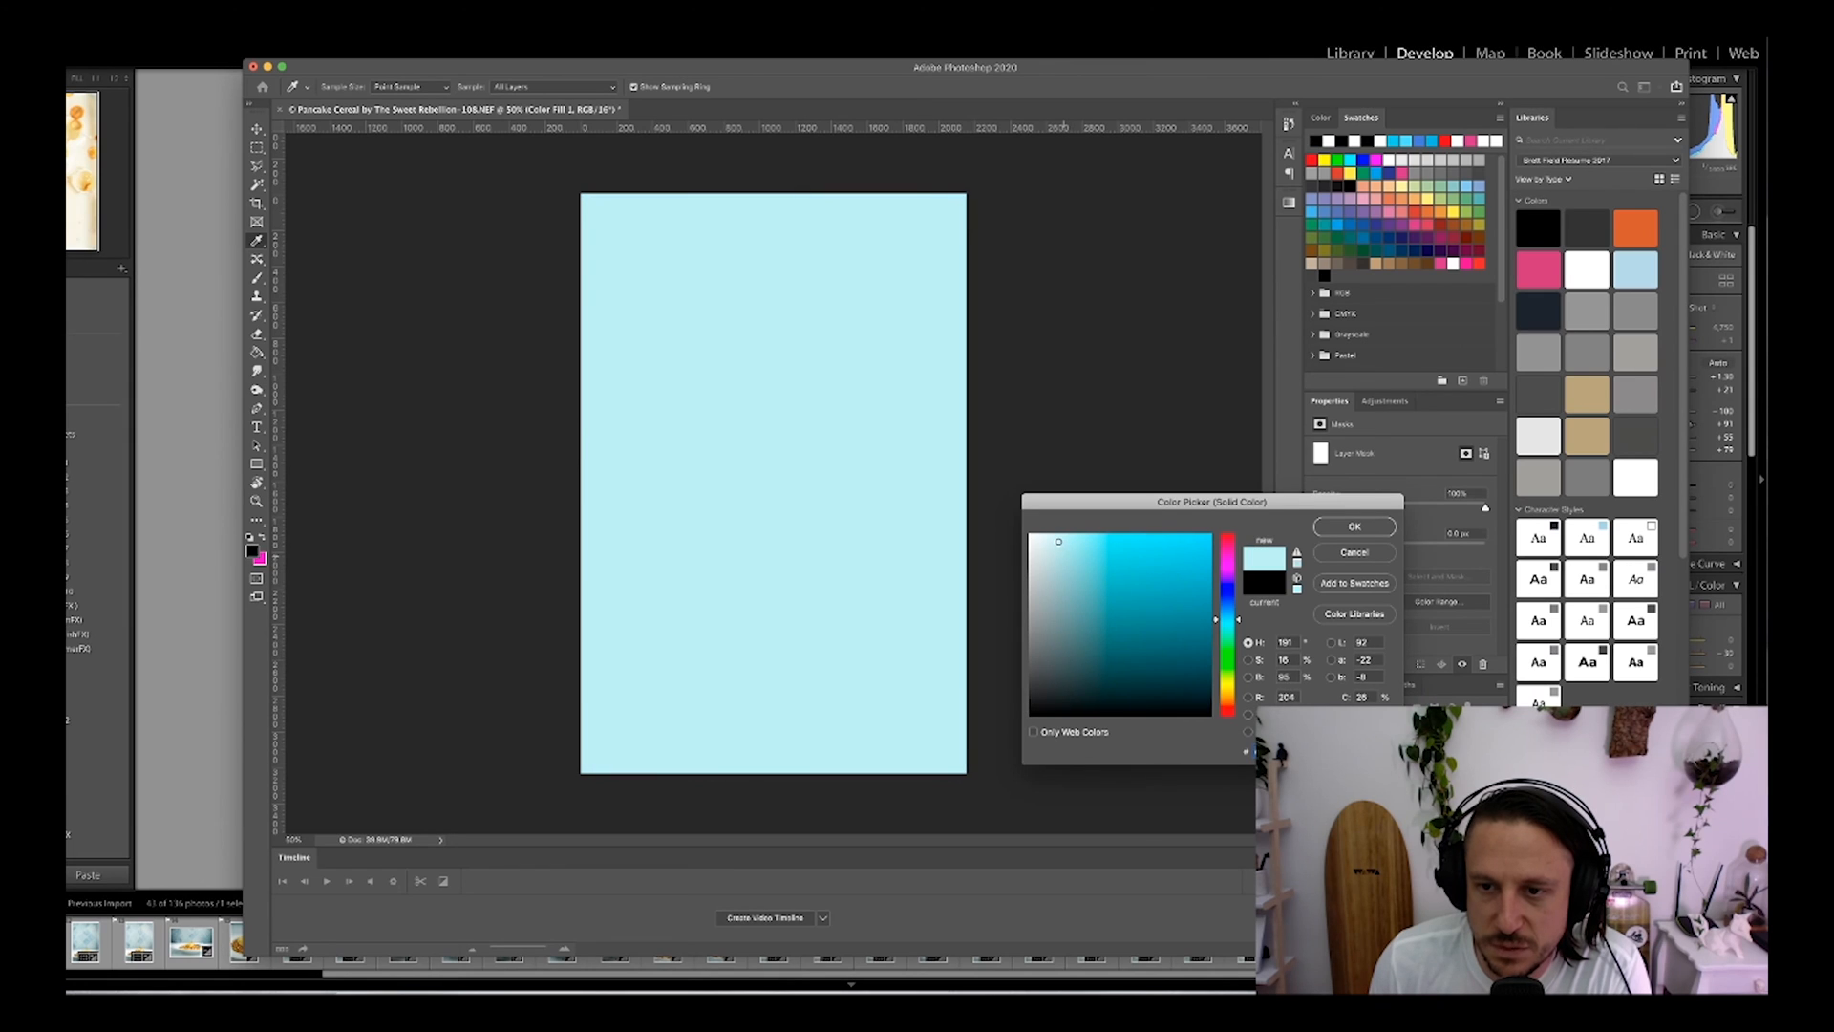
pyautogui.click(1346, 525)
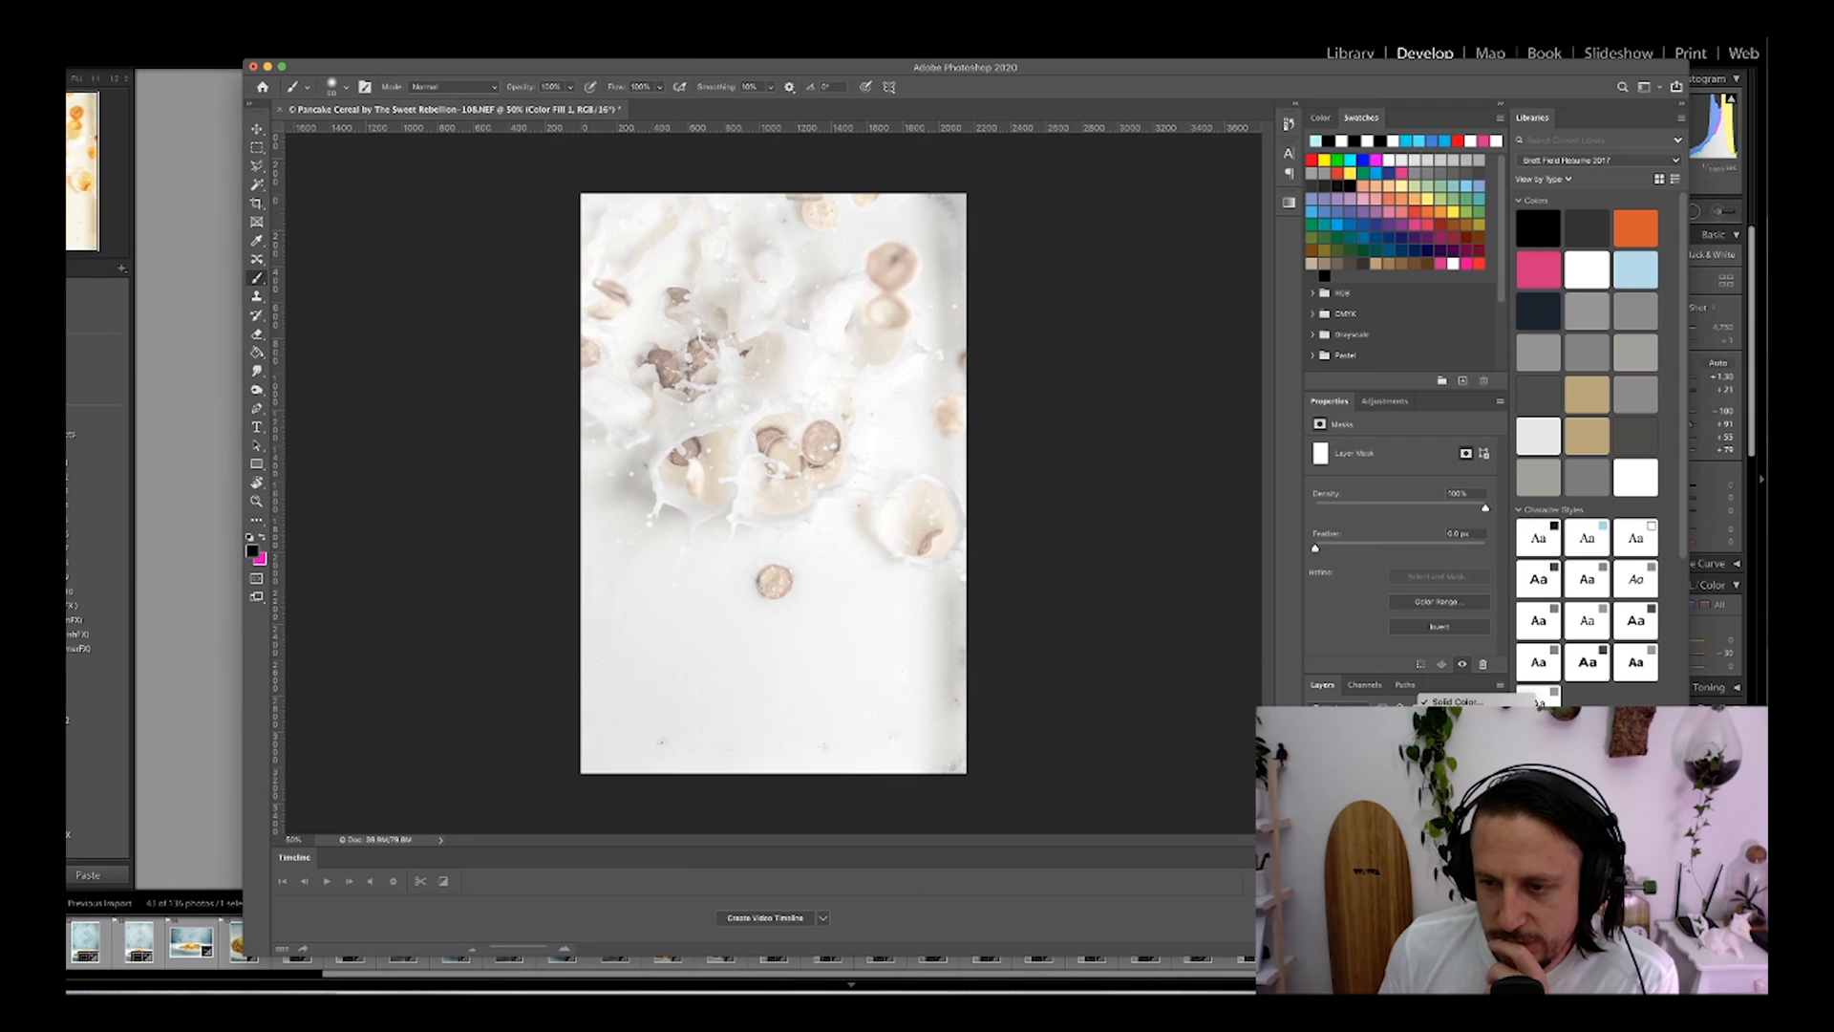
# Step: Add a Levels adjustment layer with black input about 45, midtone about 0.84 and black output about 22
pyautogui.click(1450, 759)
pyautogui.moveTo(1411, 555); pyautogui.dragTo(1360, 559)
pyautogui.moveTo(1487, 555); pyautogui.dragTo(1489, 595)
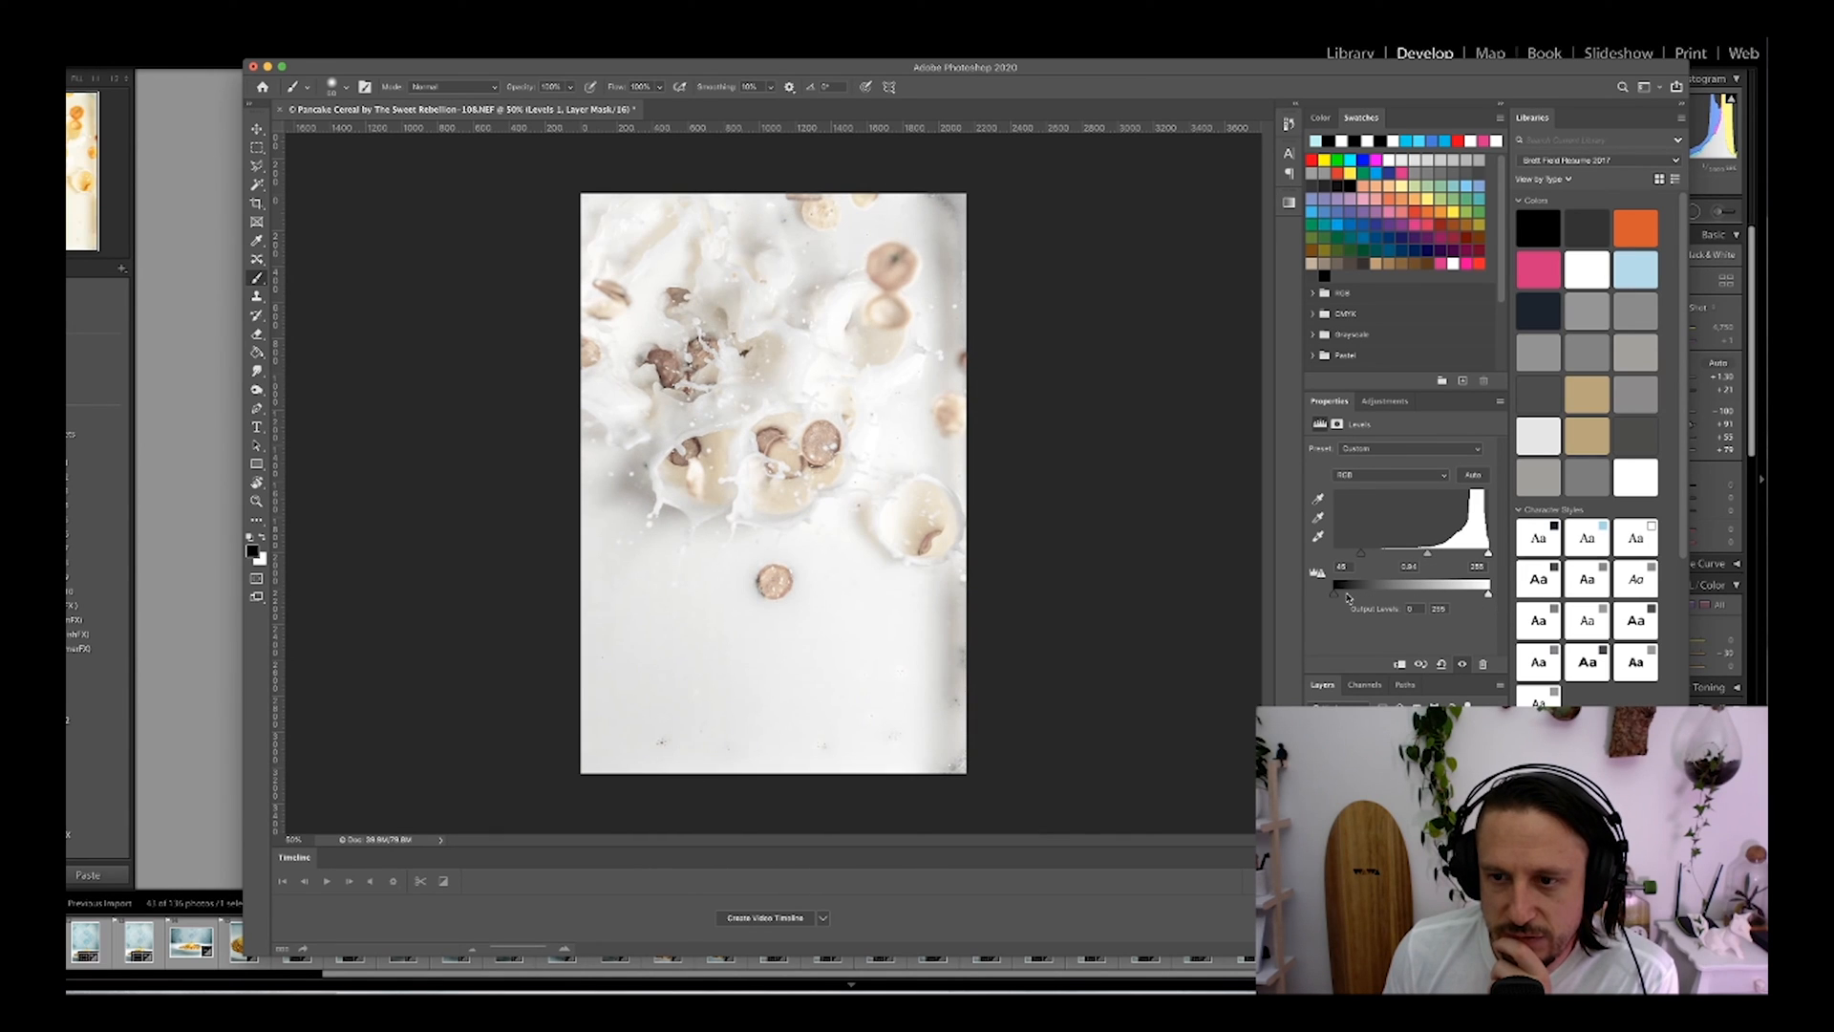
pyautogui.moveTo(1335, 595); pyautogui.dragTo(1347, 598)
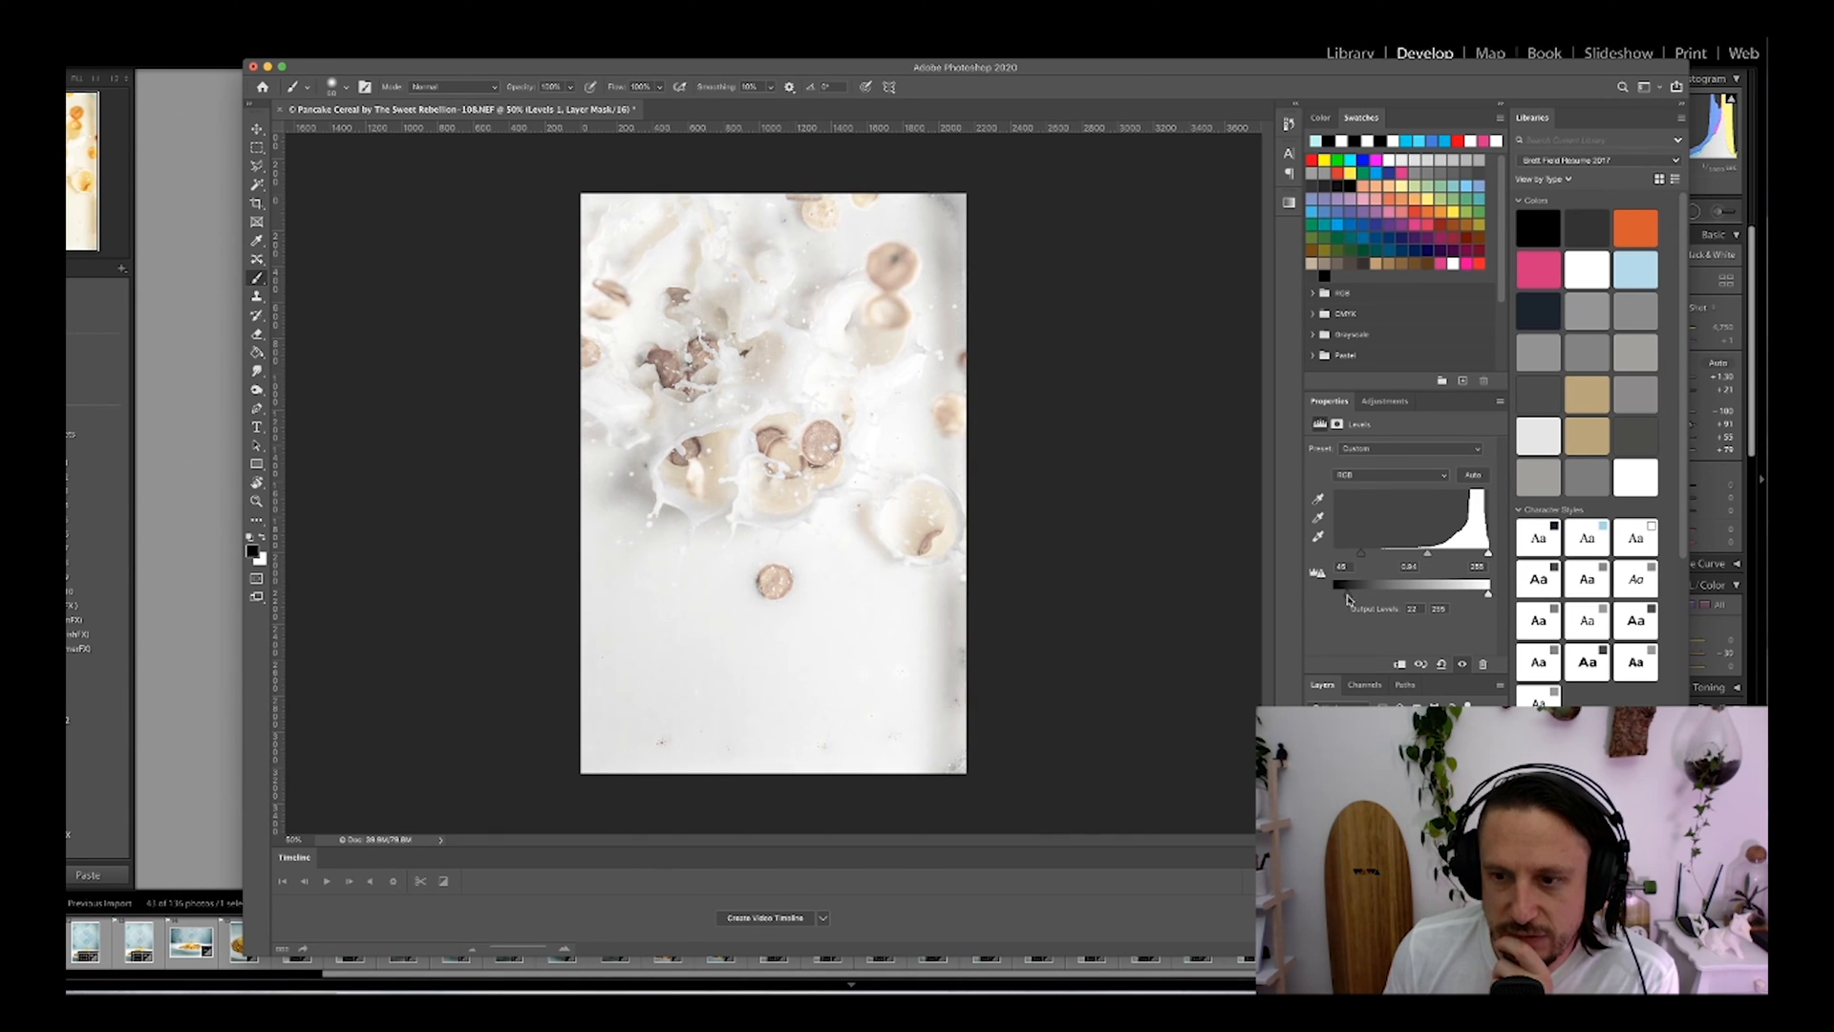
# Step: Compare the photo with and without the pale cyan fill layer's tint, and readjust the Vibrance layer's sliders
pyautogui.click(1315, 770)
pyautogui.click(1375, 769)
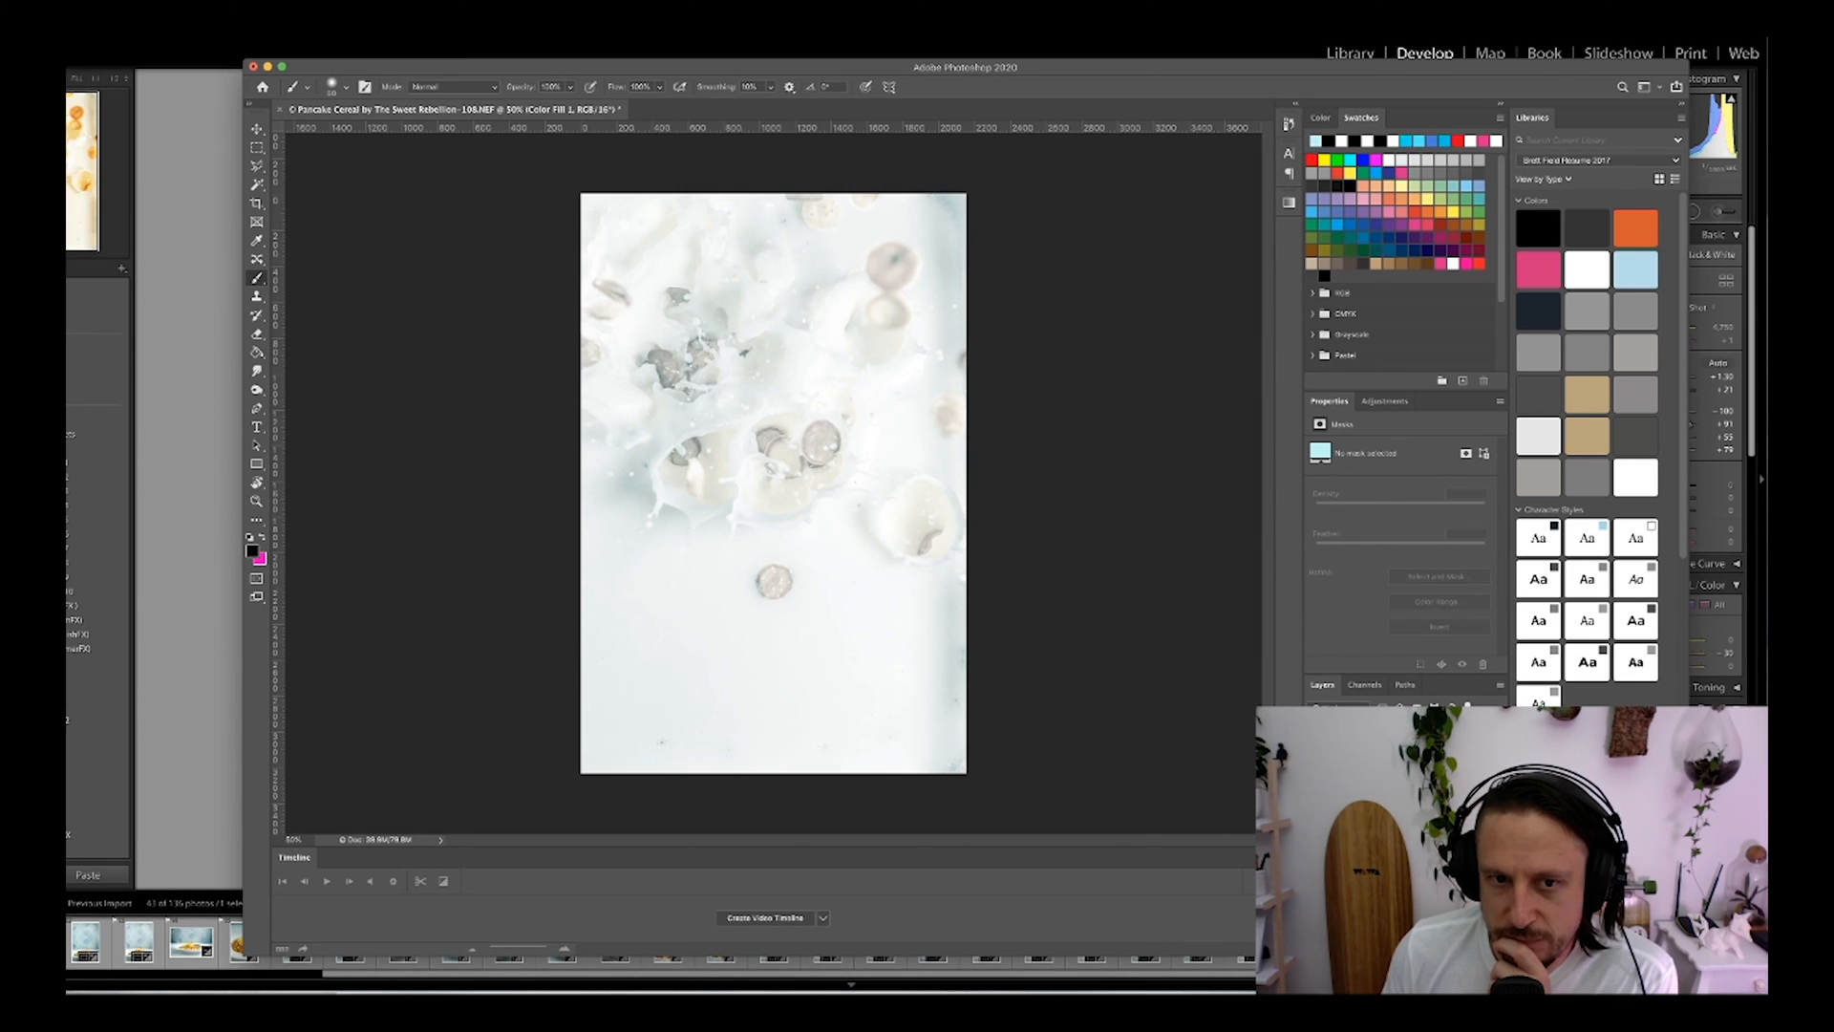
pyautogui.click(1316, 769)
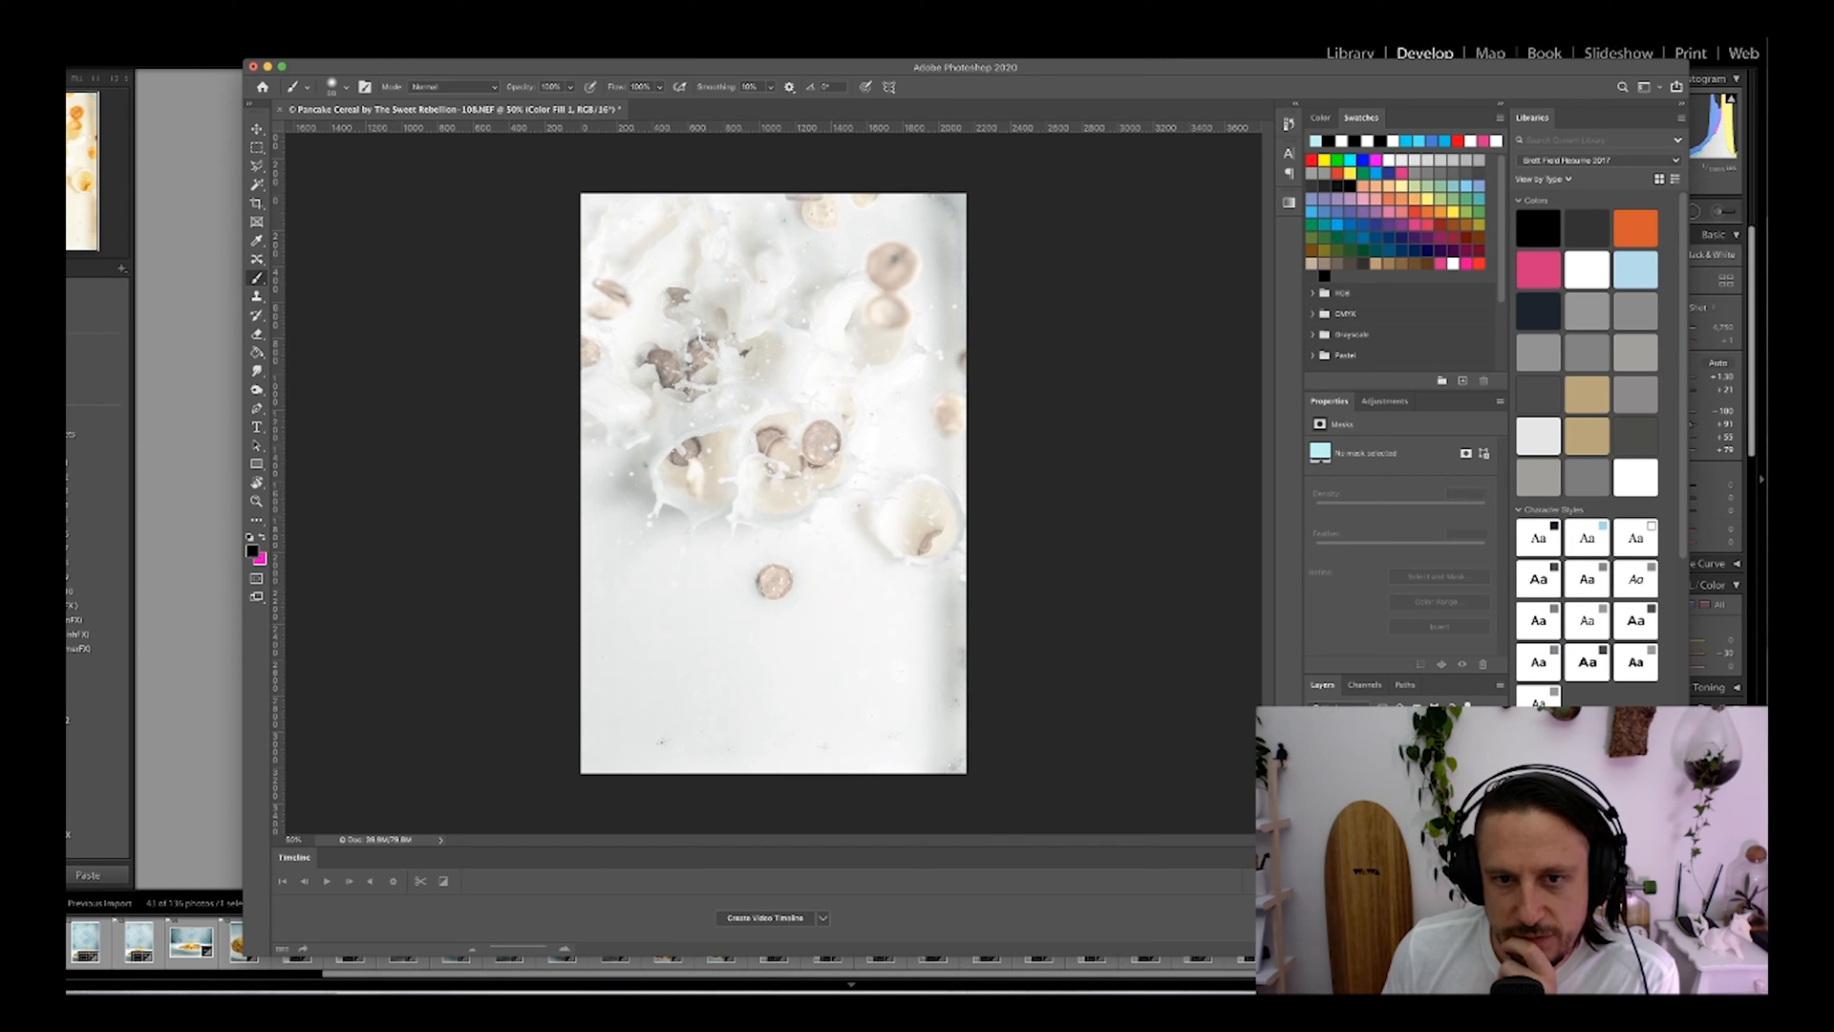
pyautogui.click(1375, 798)
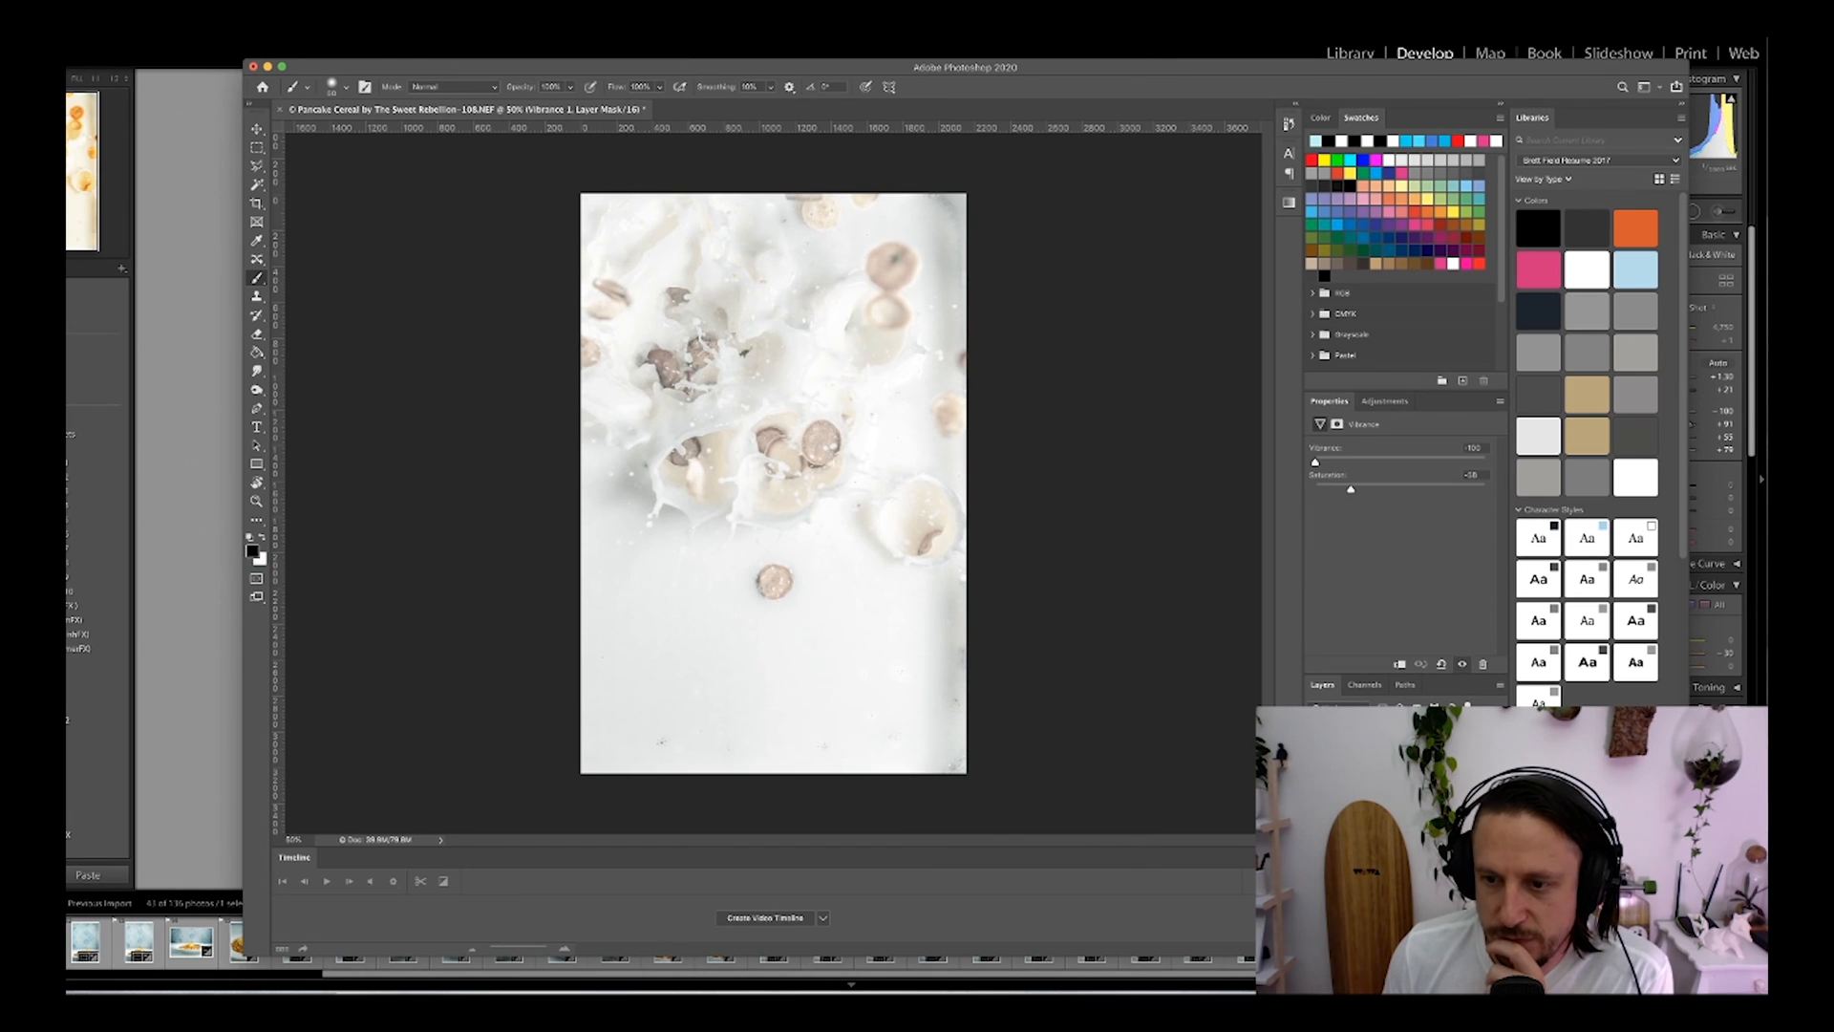
pyautogui.moveTo(1317, 464); pyautogui.dragTo(1348, 489)
# Step: Duplicate the pale cyan fill layer, recolour the copy pure white, and compare the photo with and without it
pyautogui.moveTo(1386, 795); pyautogui.dragTo(1386, 760)
pyautogui.doubleClick(1345, 791)
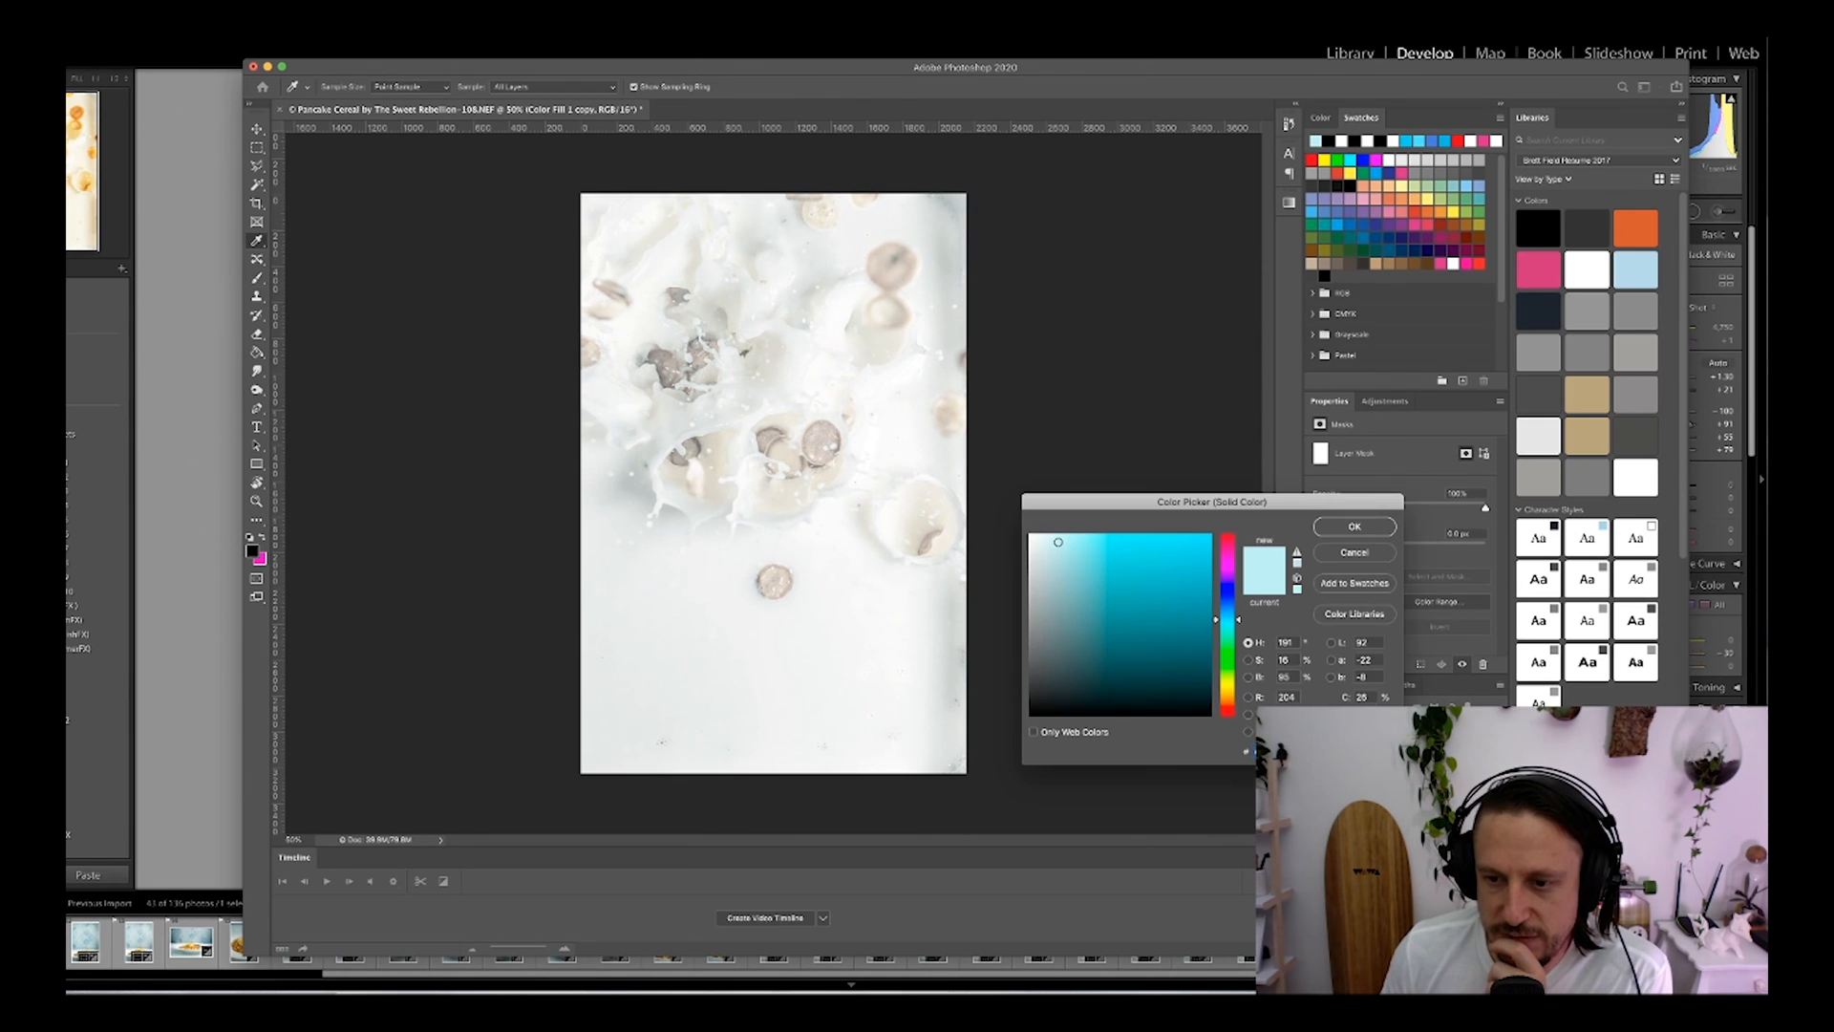
pyautogui.moveTo(1041, 543); pyautogui.dragTo(1017, 520)
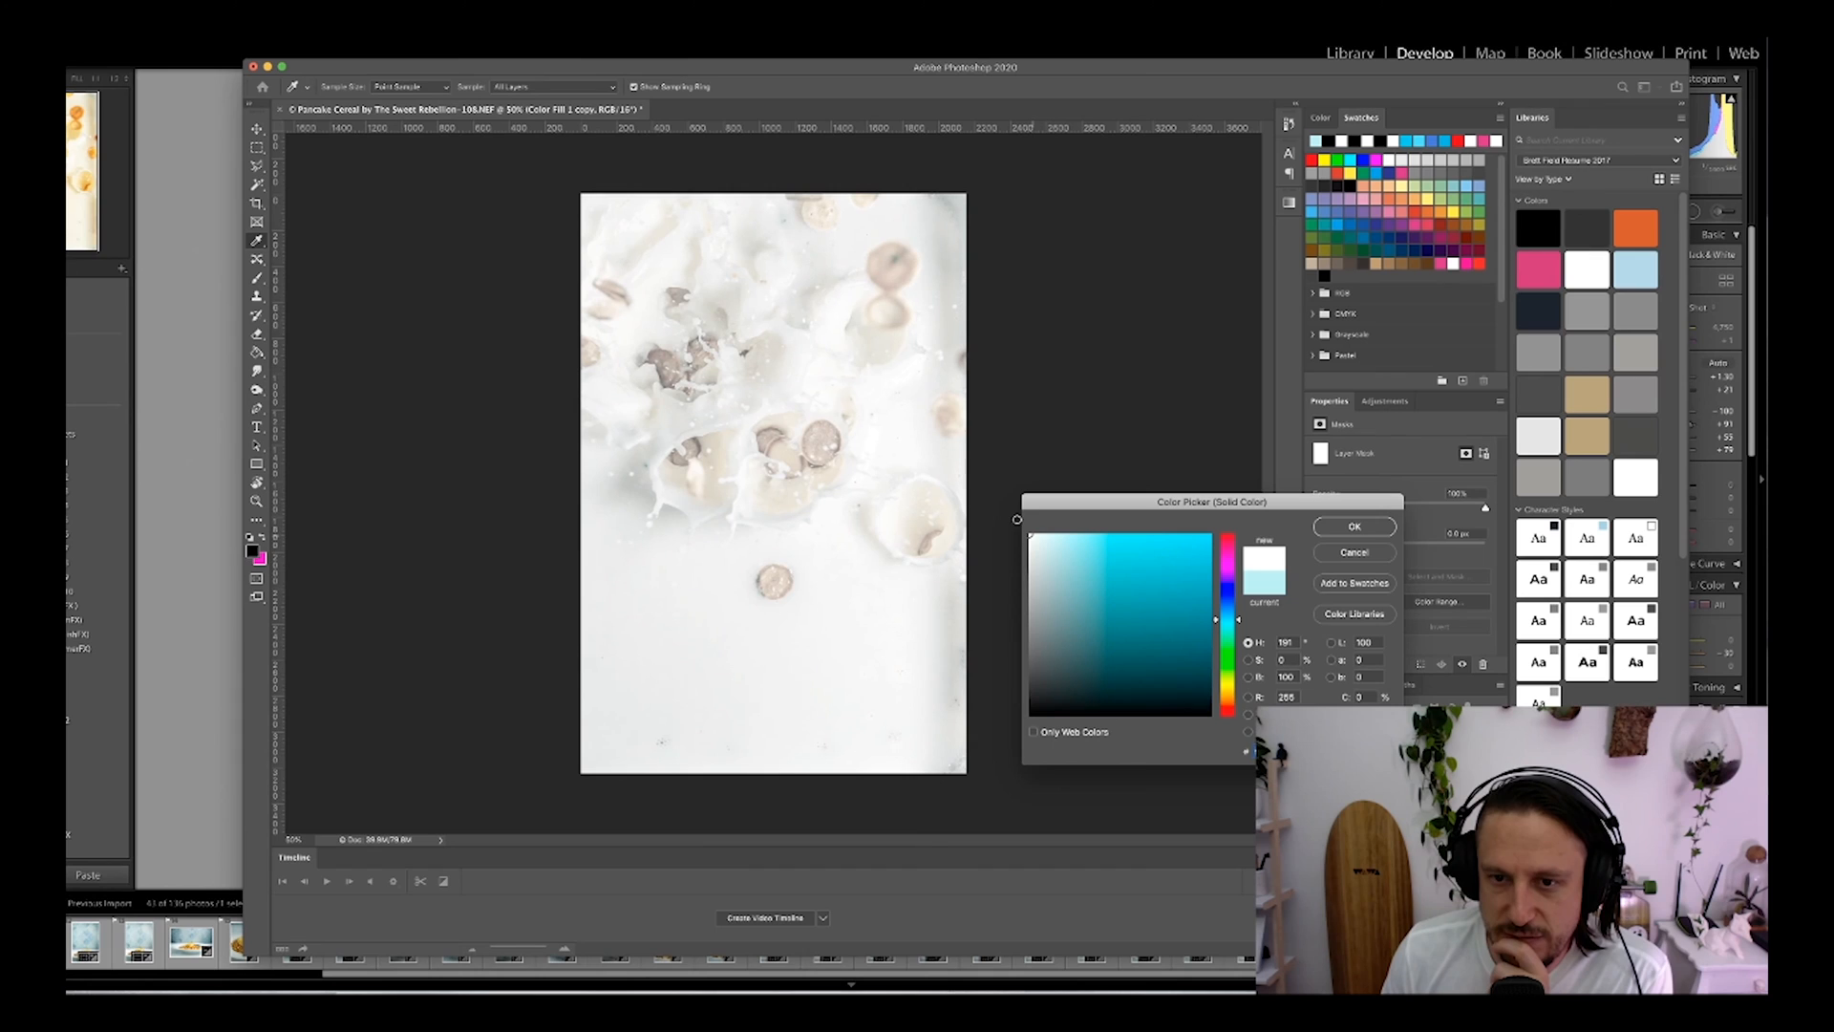
pyautogui.click(1337, 531)
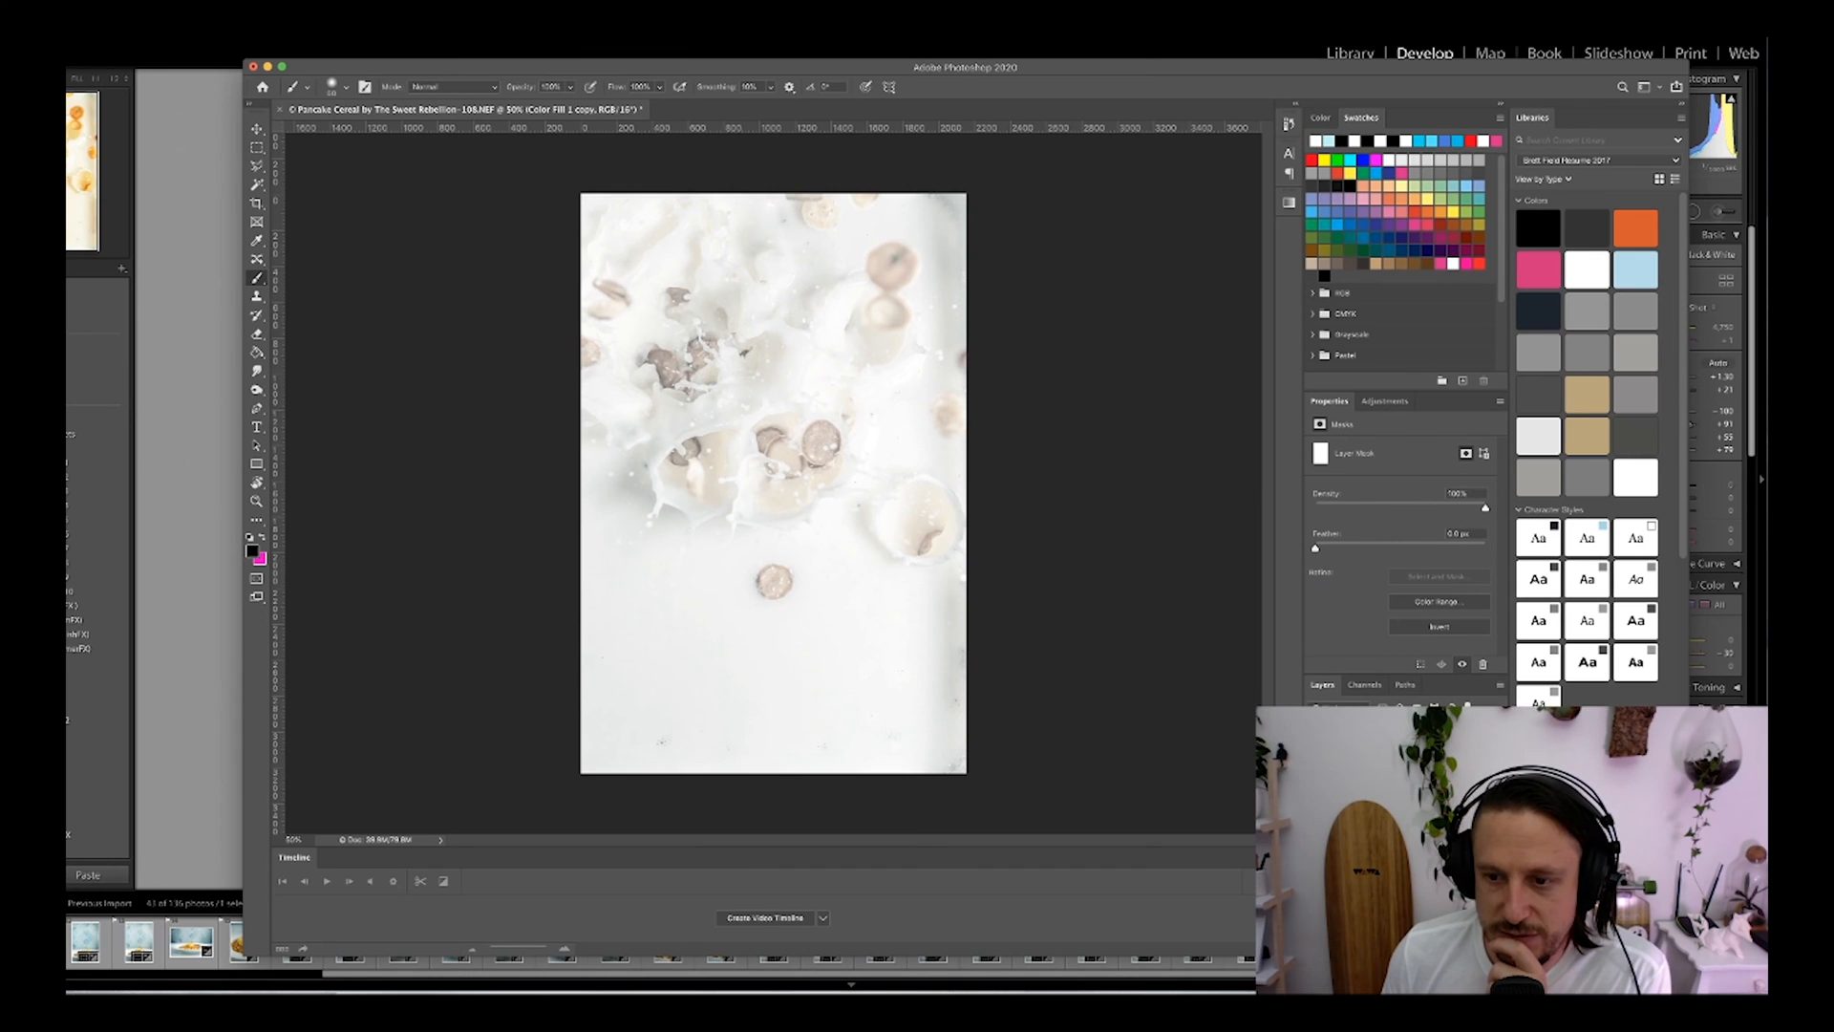
pyautogui.click(1316, 791)
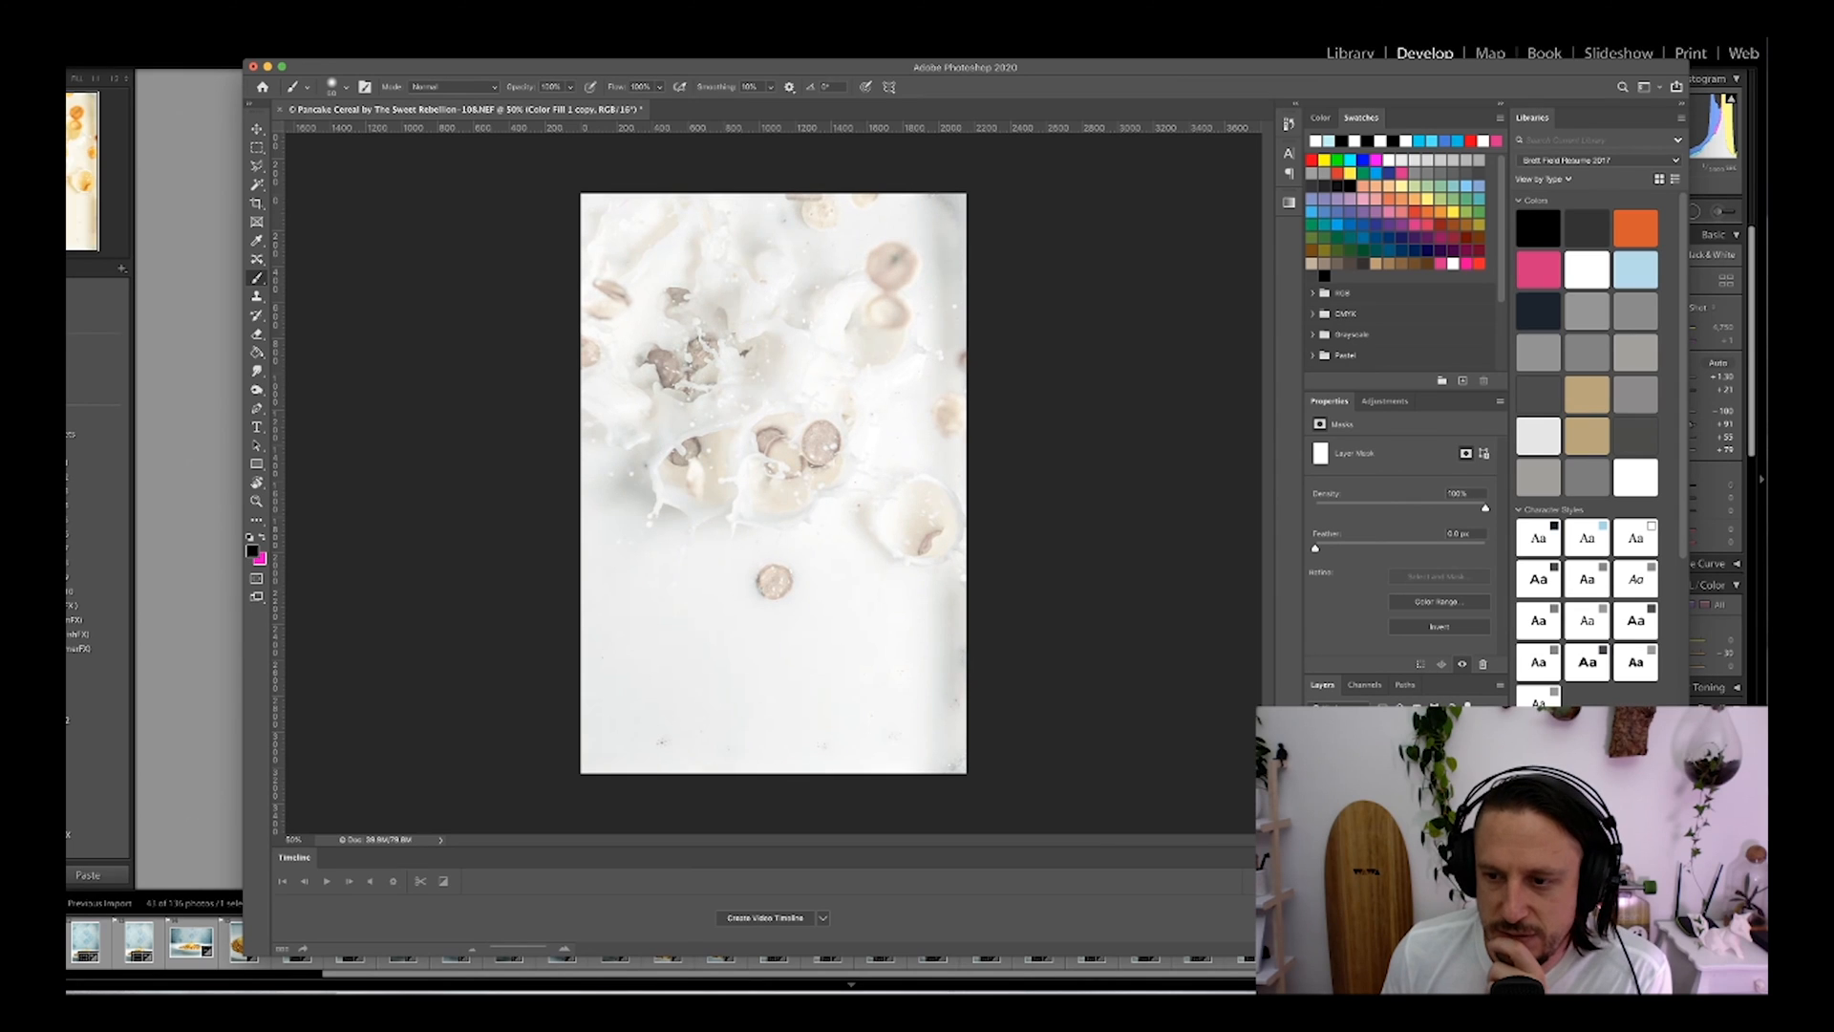
pyautogui.click(1385, 800)
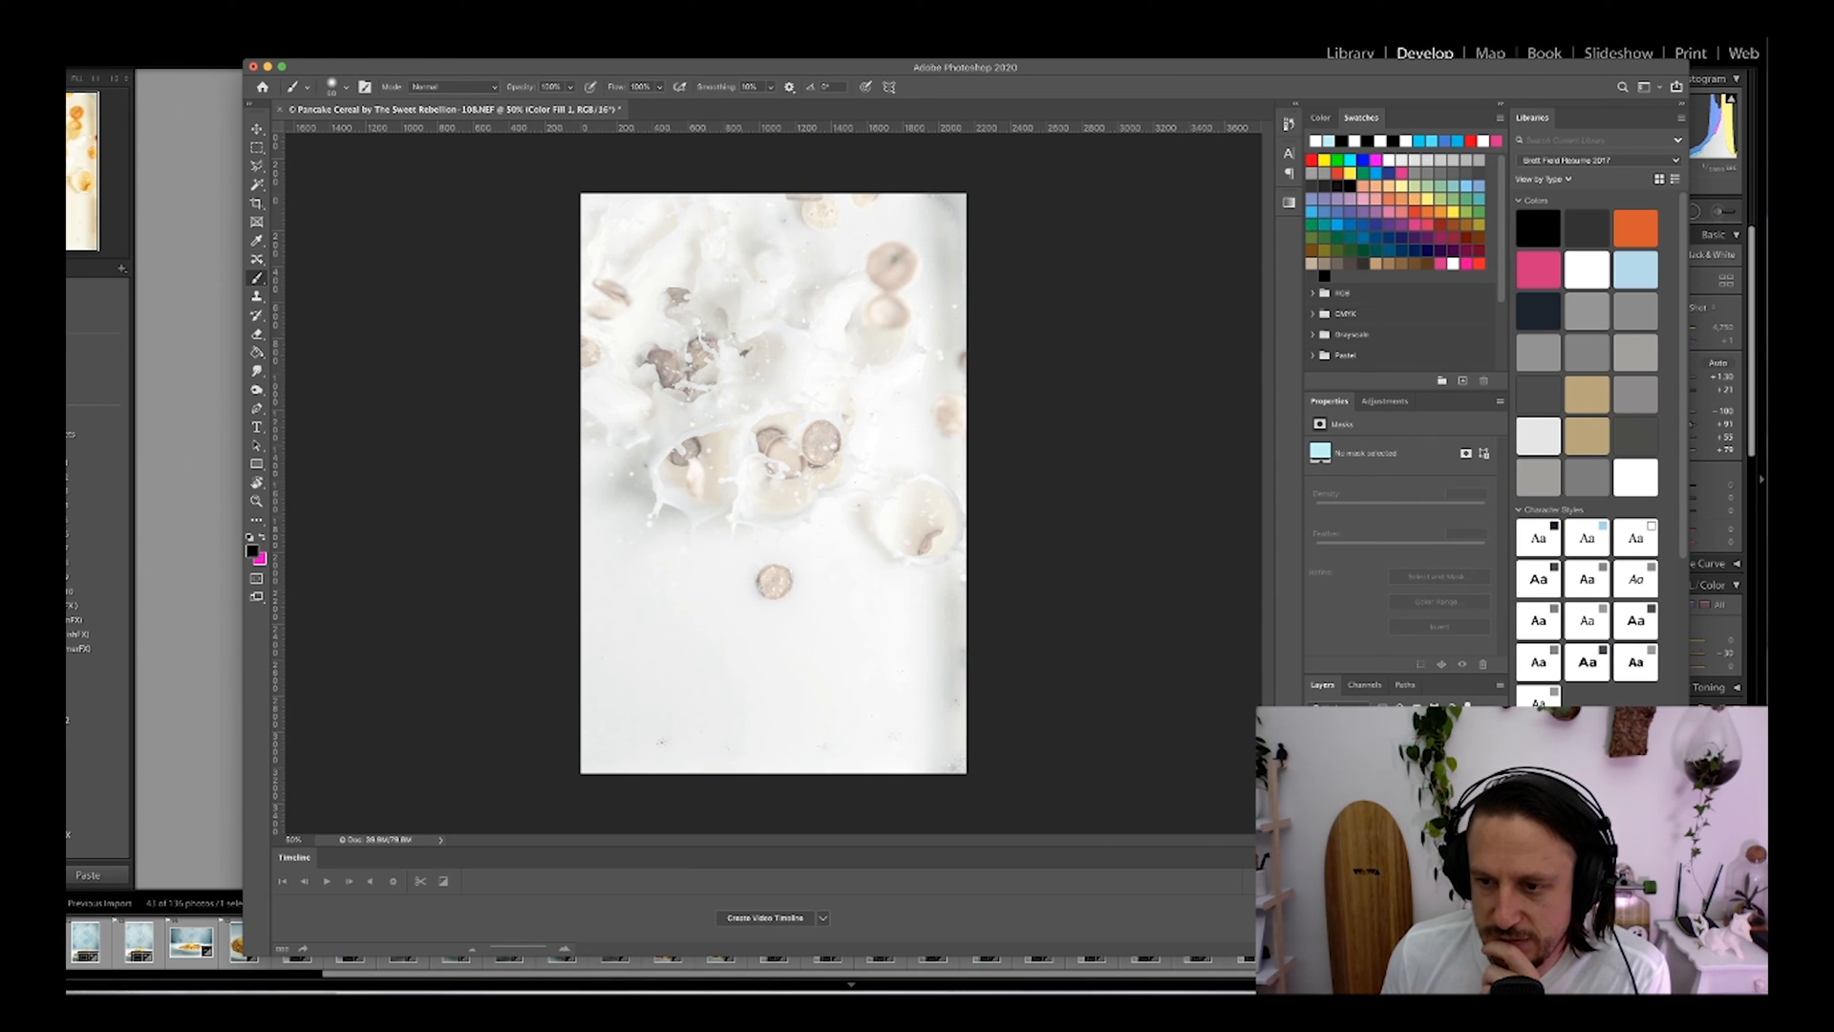
pyautogui.click(1385, 776)
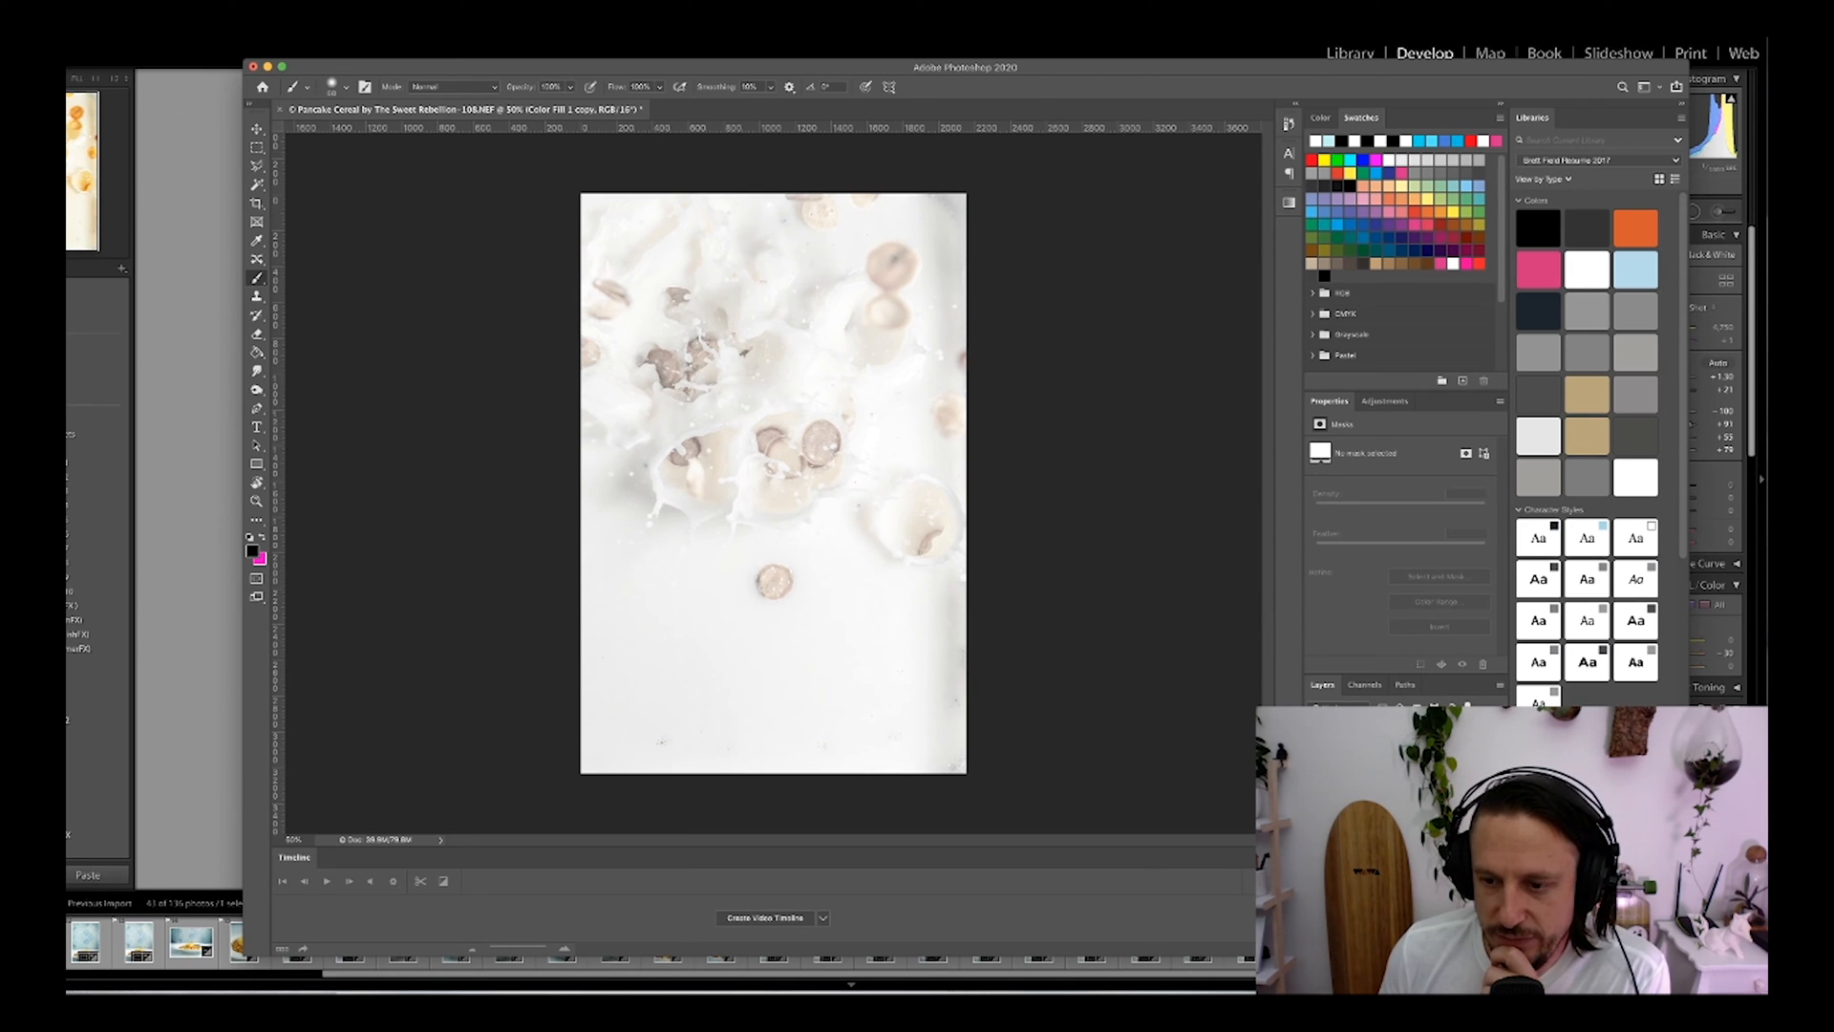
# Step: Add a layer mask to the duplicated photo layer, try a black fill on it, and refill it white
pyautogui.click(1395, 826)
pyautogui.click(1399, 948)
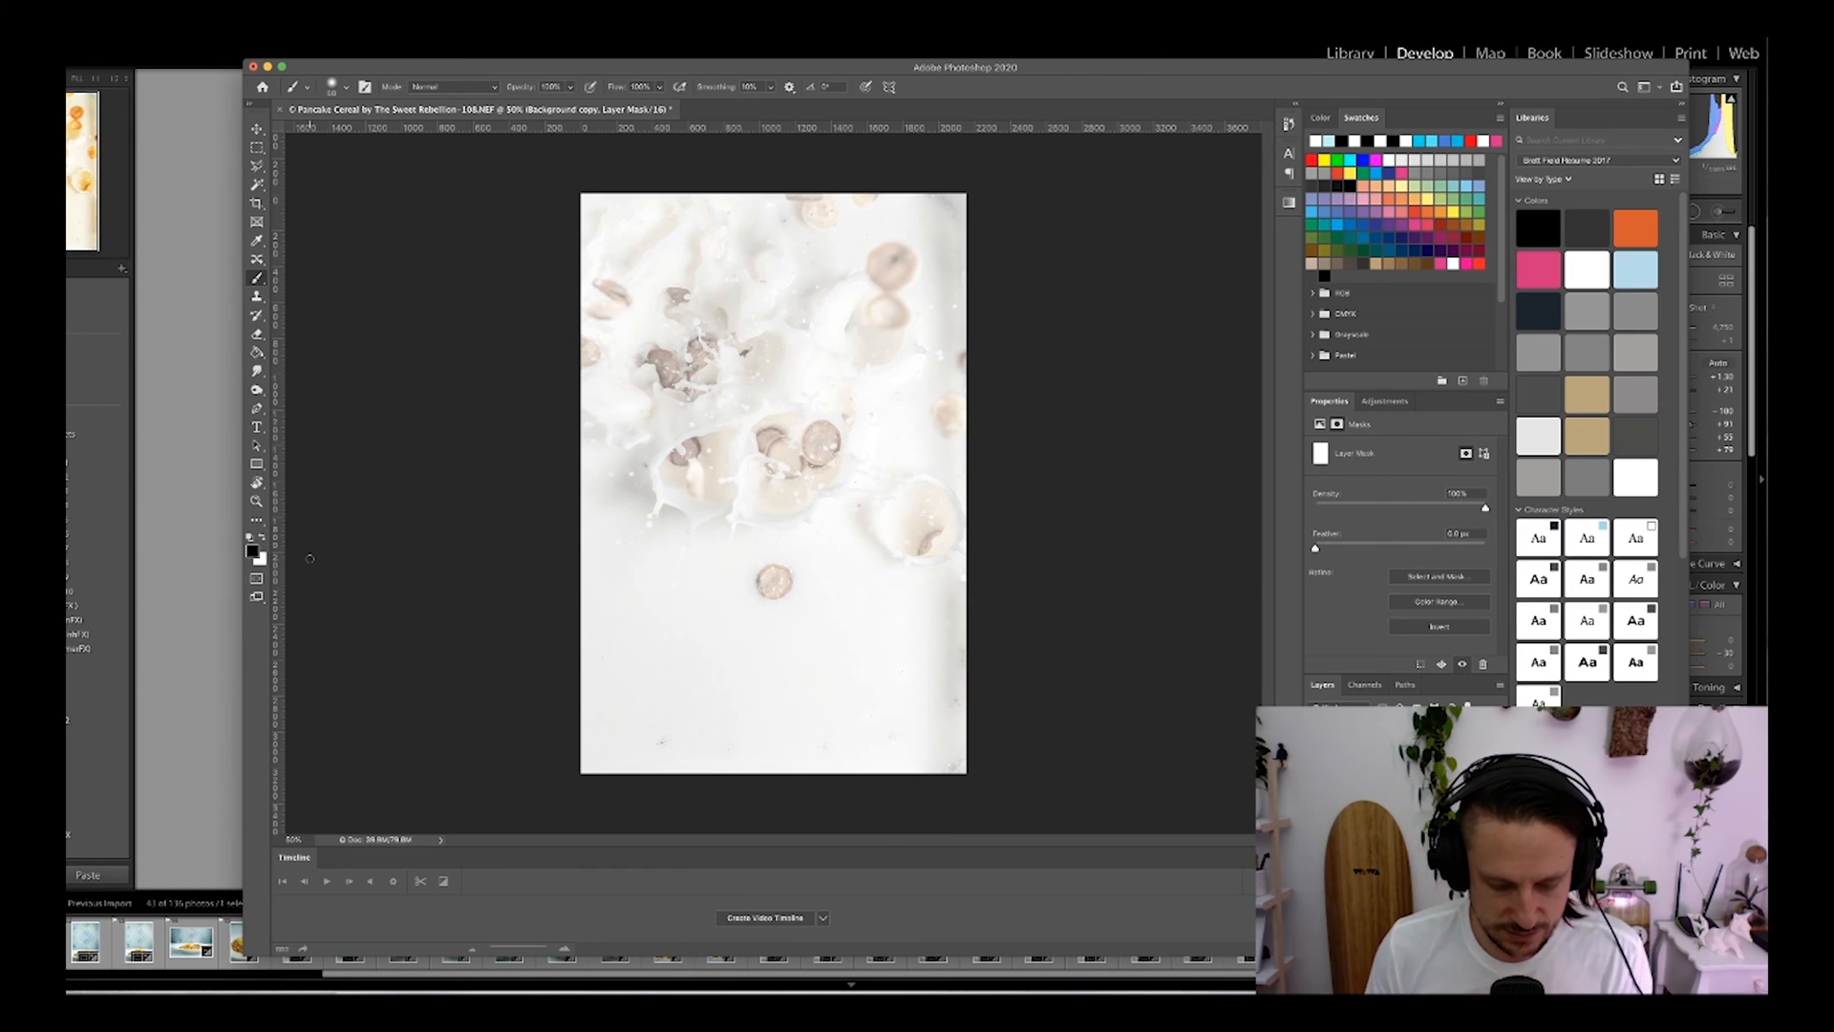
pyautogui.press('x')
pyautogui.press('super+BackSpace')
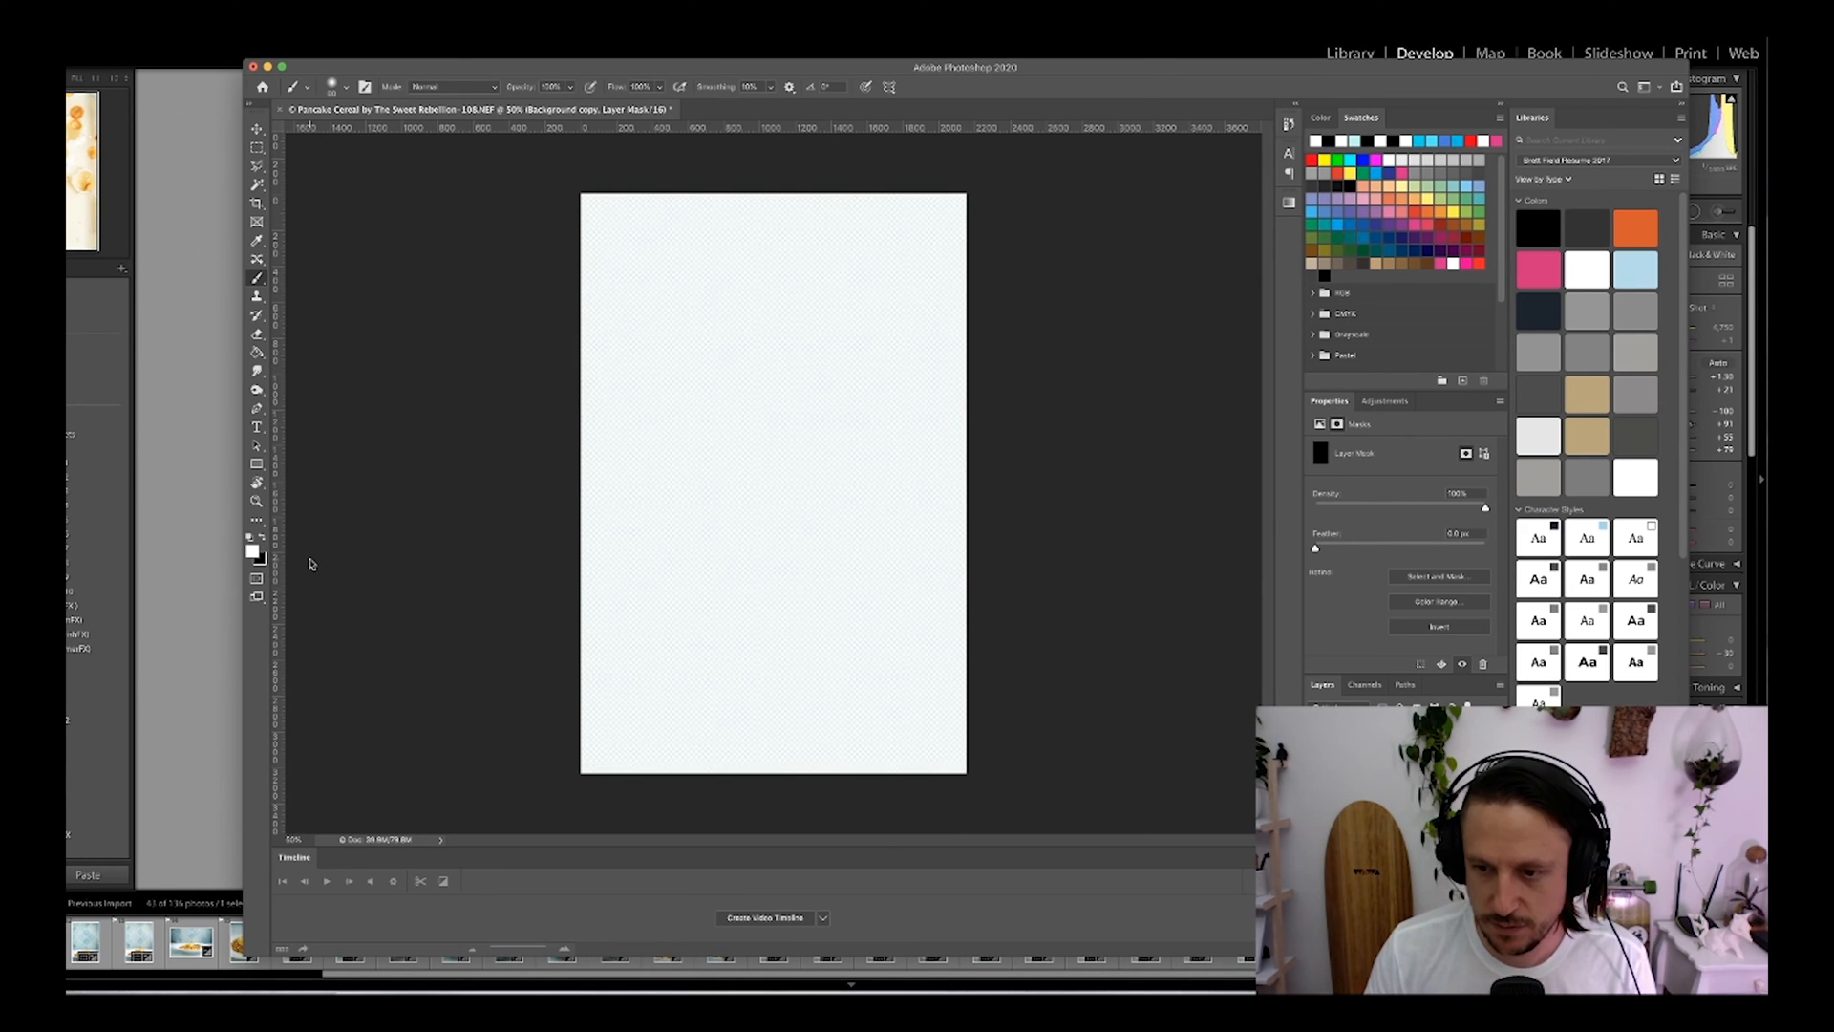
pyautogui.hotkey('alt', 'BackSpace')
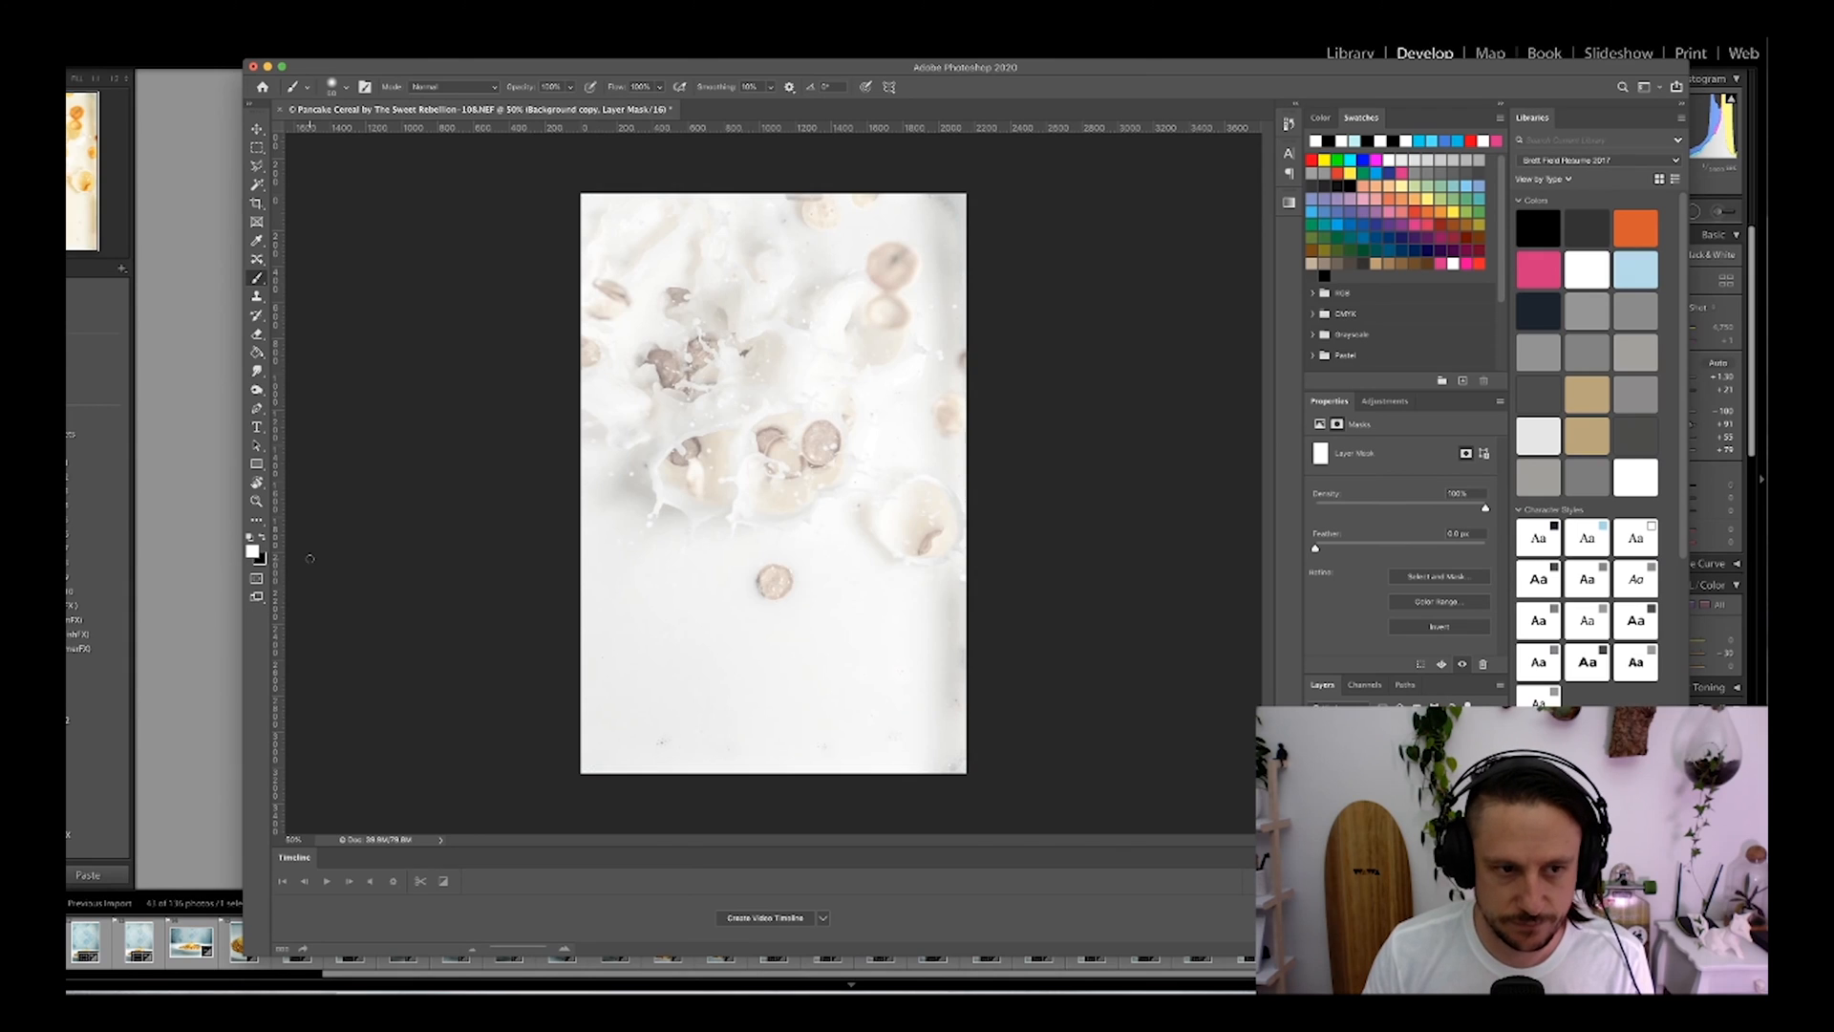
pyautogui.press('x')
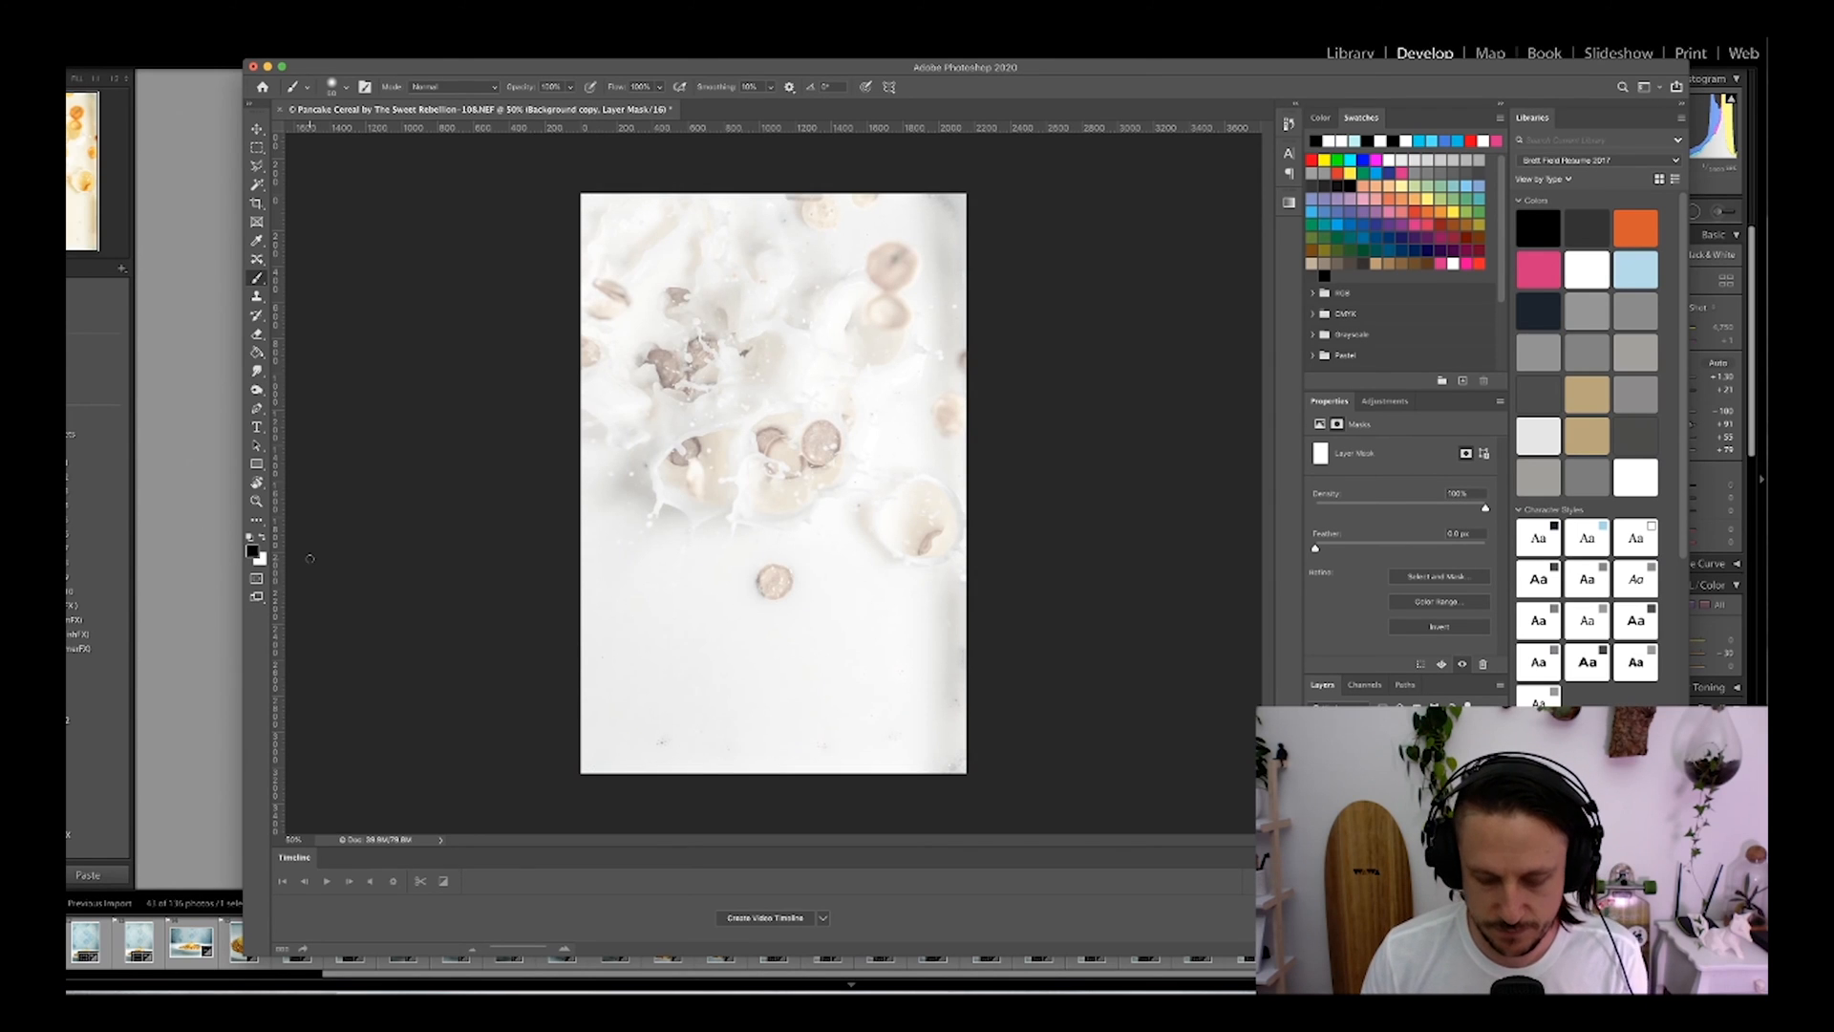
# Step: Enlarge the brush and paint black on the photo copy's mask over the left splash cup's cereal and the lone pancake below
pyautogui.press(']')
pyautogui.press(']')
pyautogui.press(']')
pyautogui.press(']')
pyautogui.press(']')
pyautogui.press(']')
pyautogui.press(']')
pyautogui.press(']')
pyautogui.press(']')
pyautogui.press(']')
pyautogui.press(']')
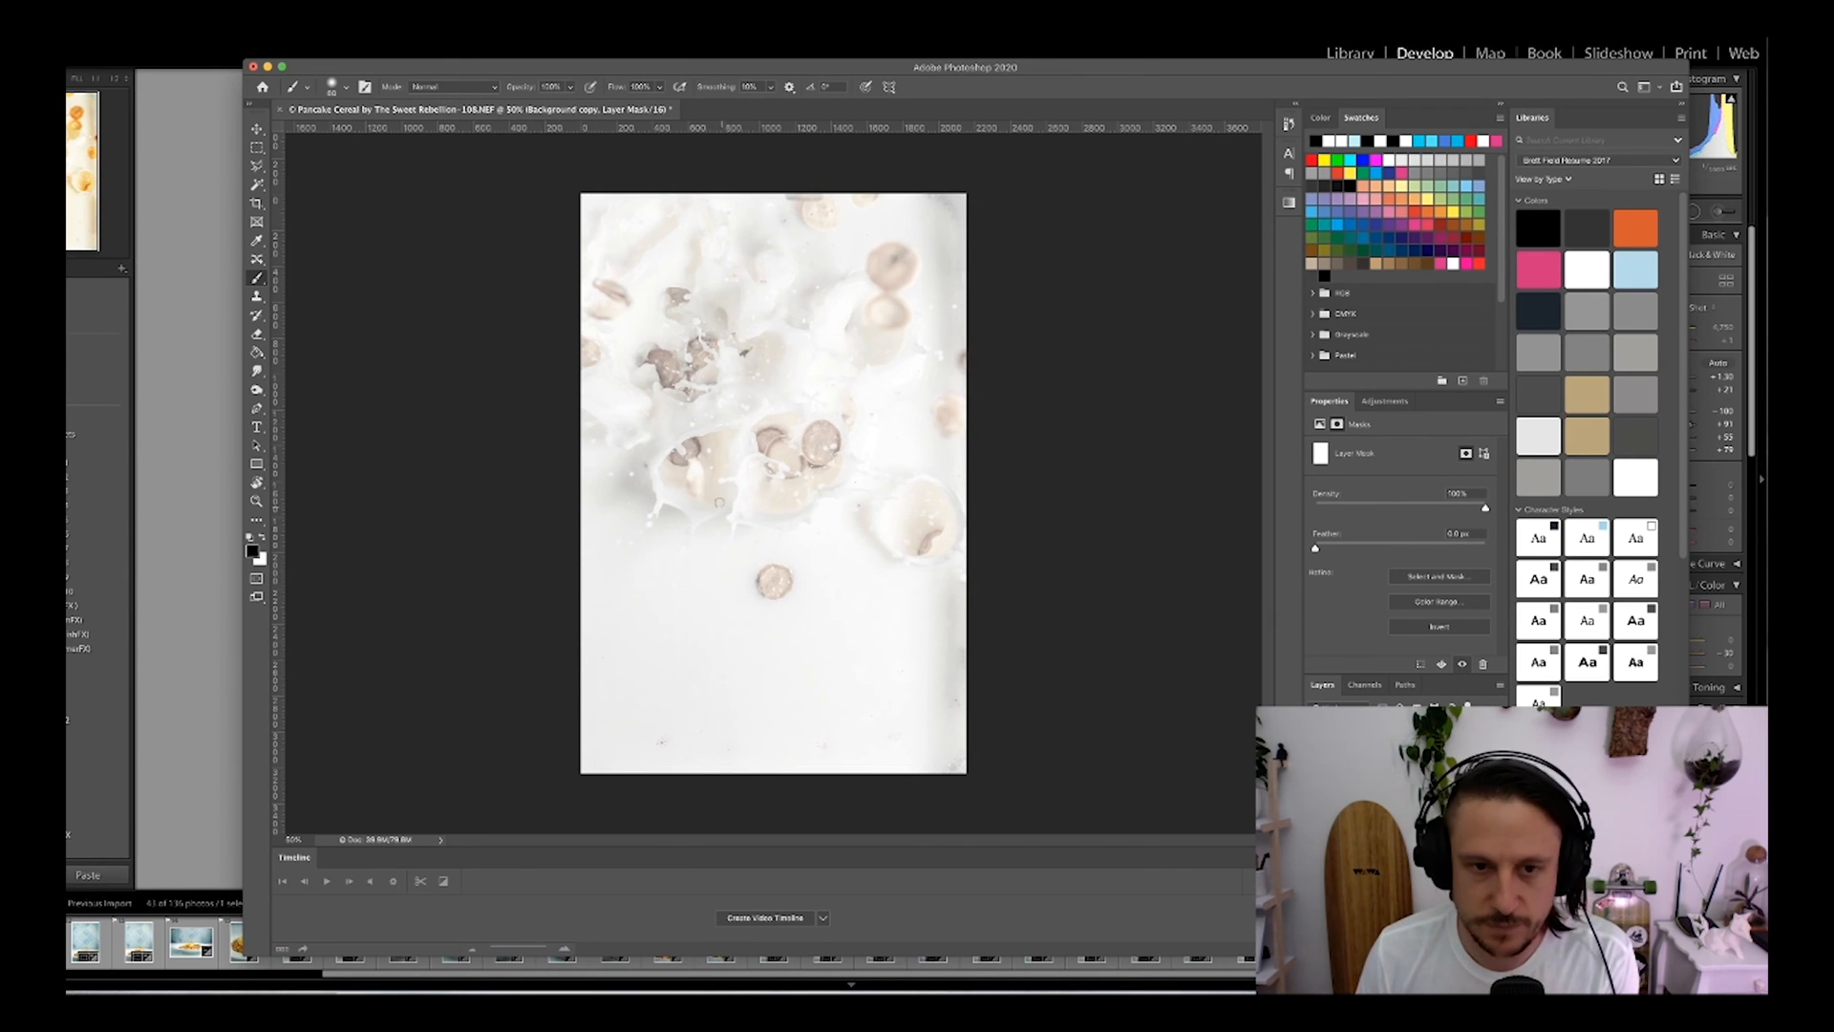
pyautogui.moveTo(713, 491); pyautogui.dragTo(687, 469)
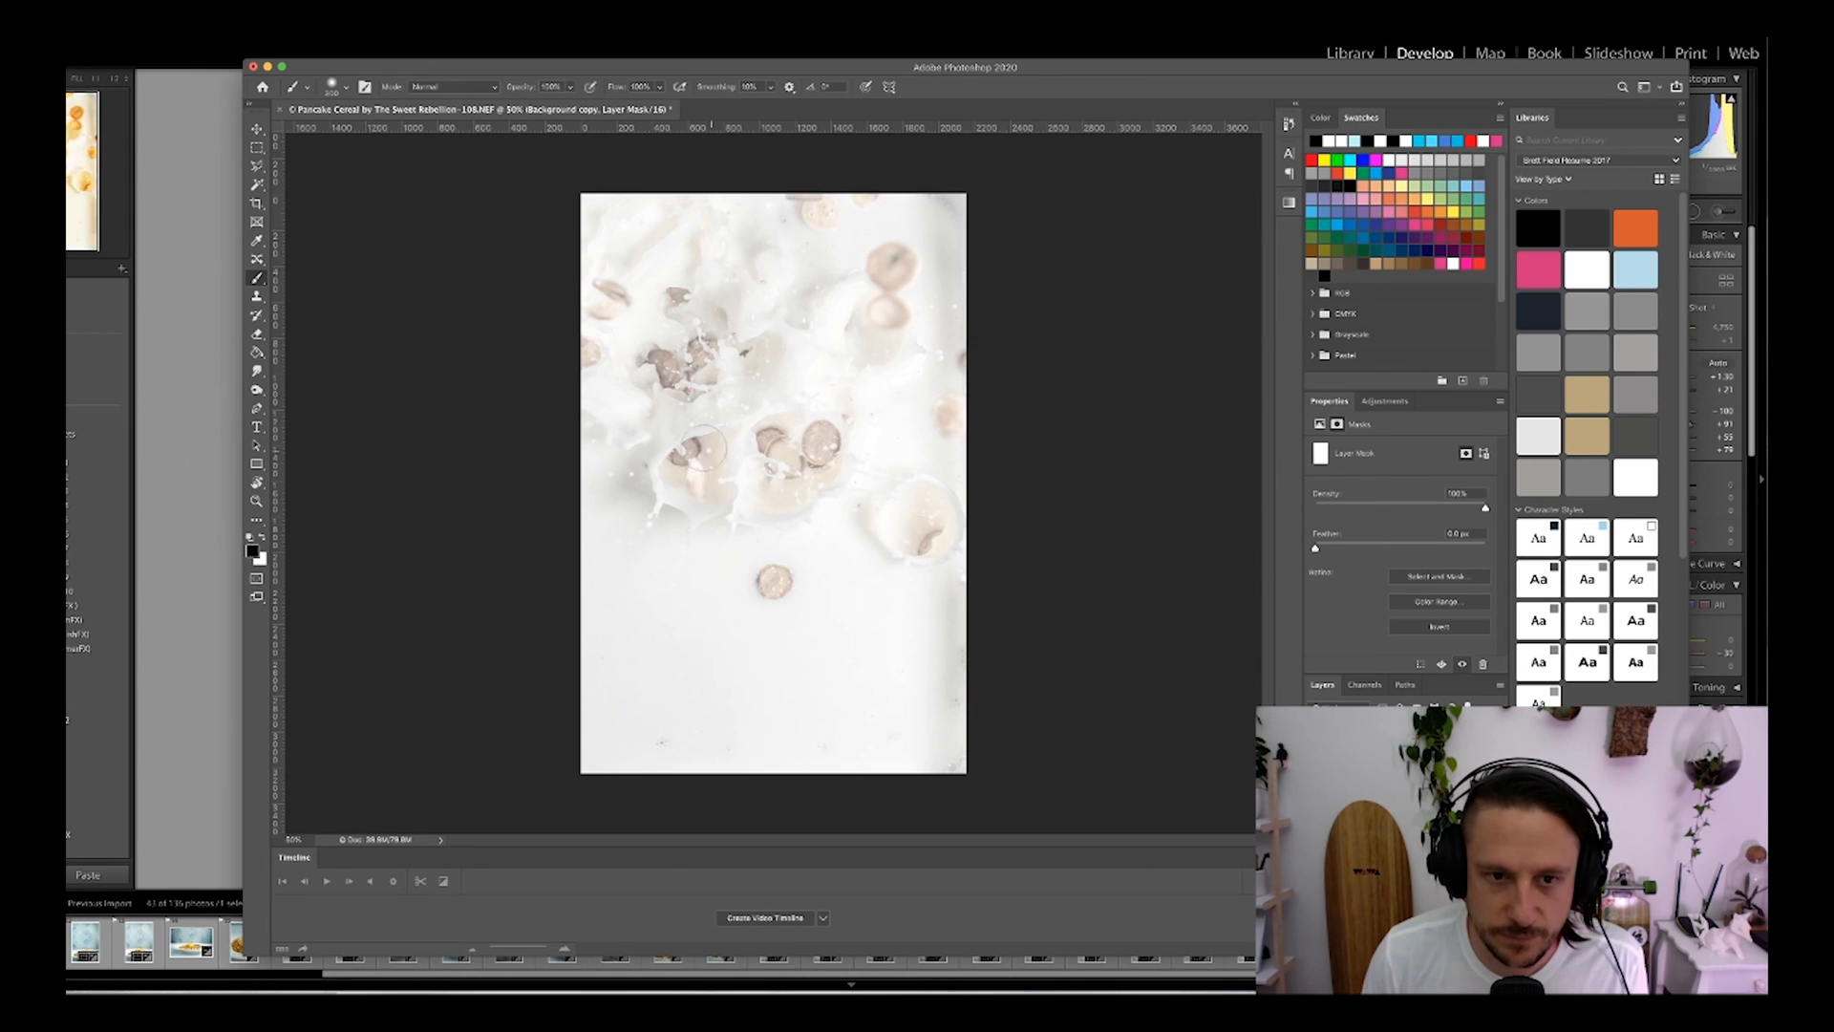
pyautogui.moveTo(689, 465); pyautogui.dragTo(696, 448)
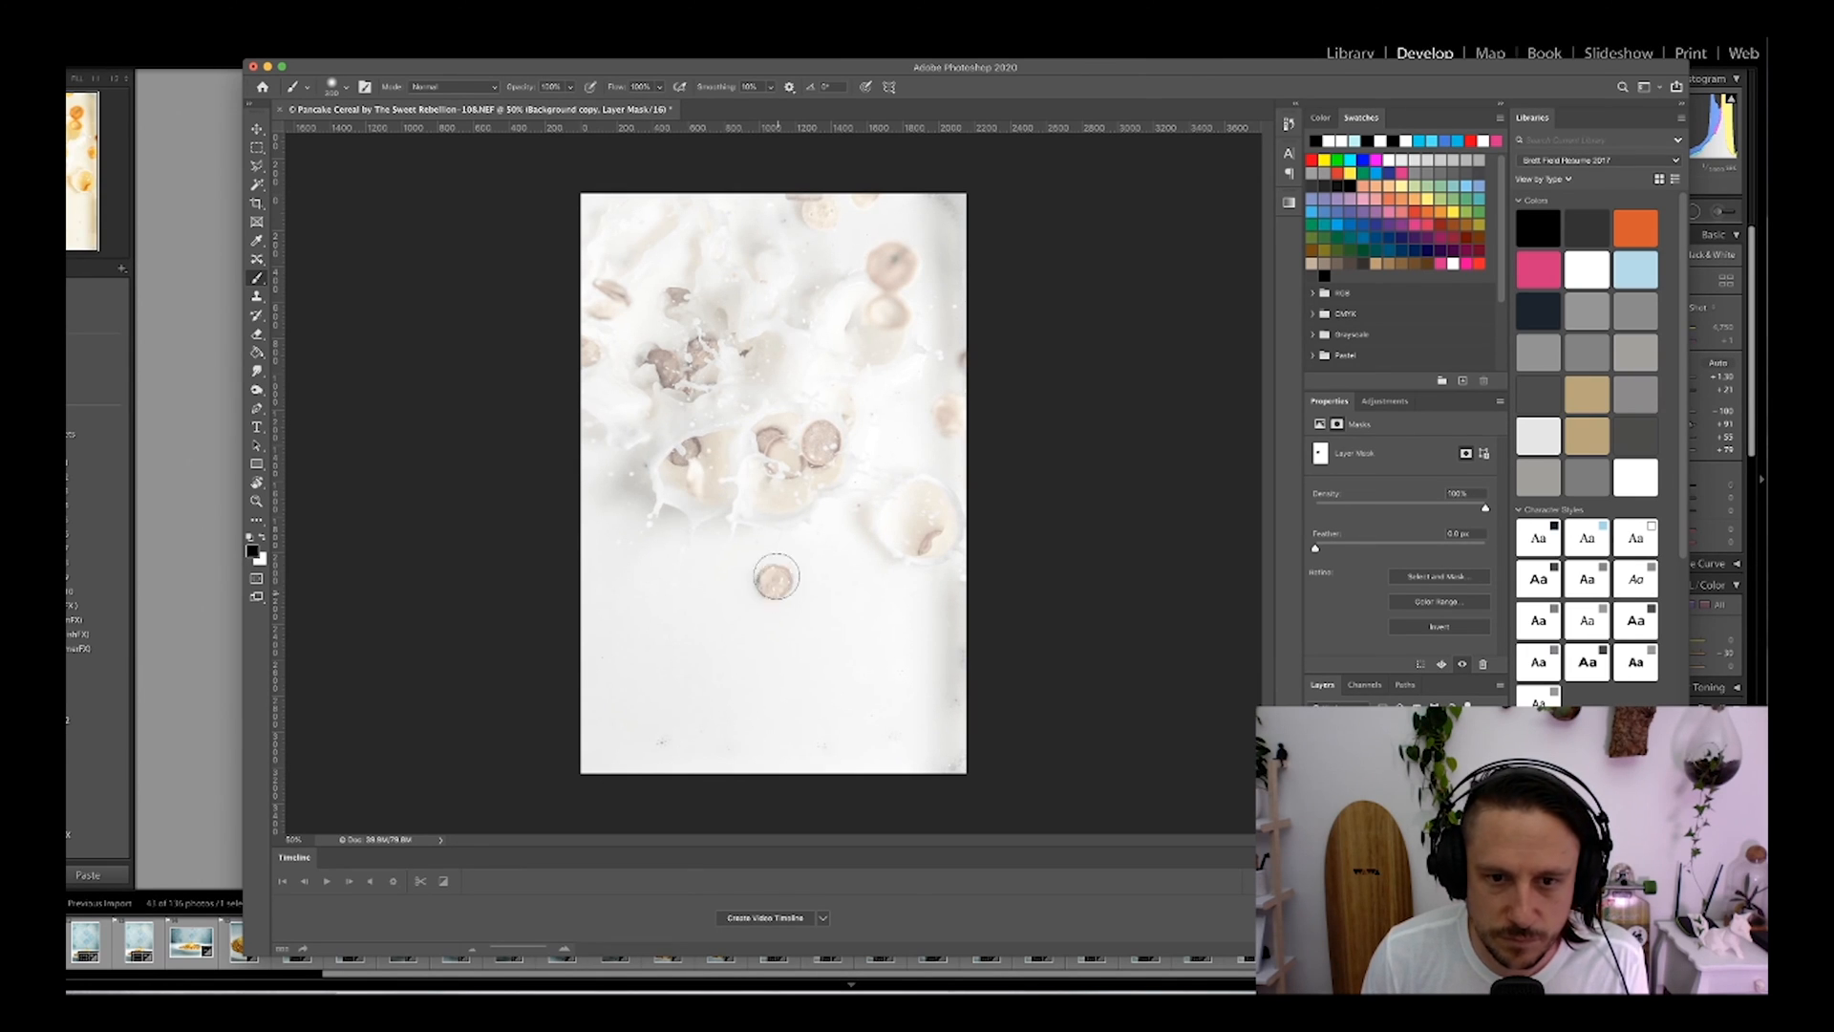
pyautogui.moveTo(780, 577)
pyautogui.mouseDown()
pyautogui.moveTo(774, 600)
pyautogui.moveTo(785, 583)
pyautogui.mouseUp()
# Step: Clip the Vibrance adjustment layer to the masked photo copy and fit the image in view
pyautogui.click(1404, 771)
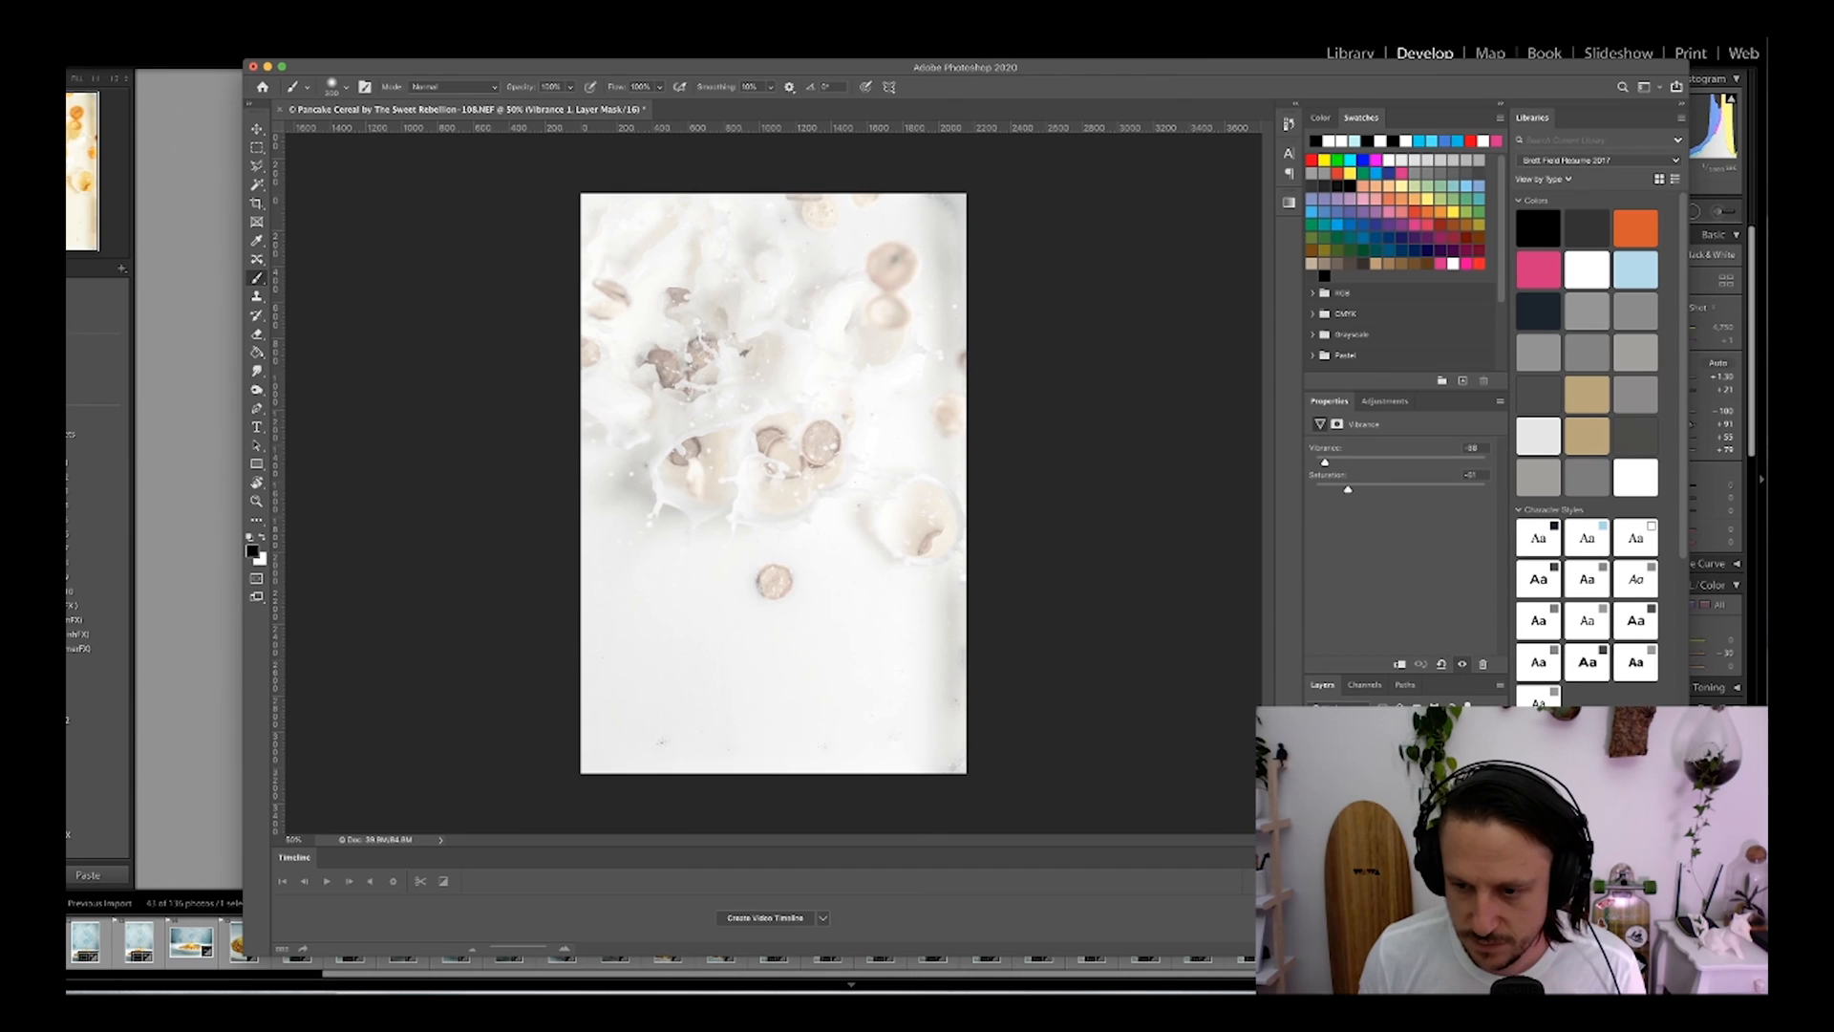
pyautogui.press('alt+super+g')
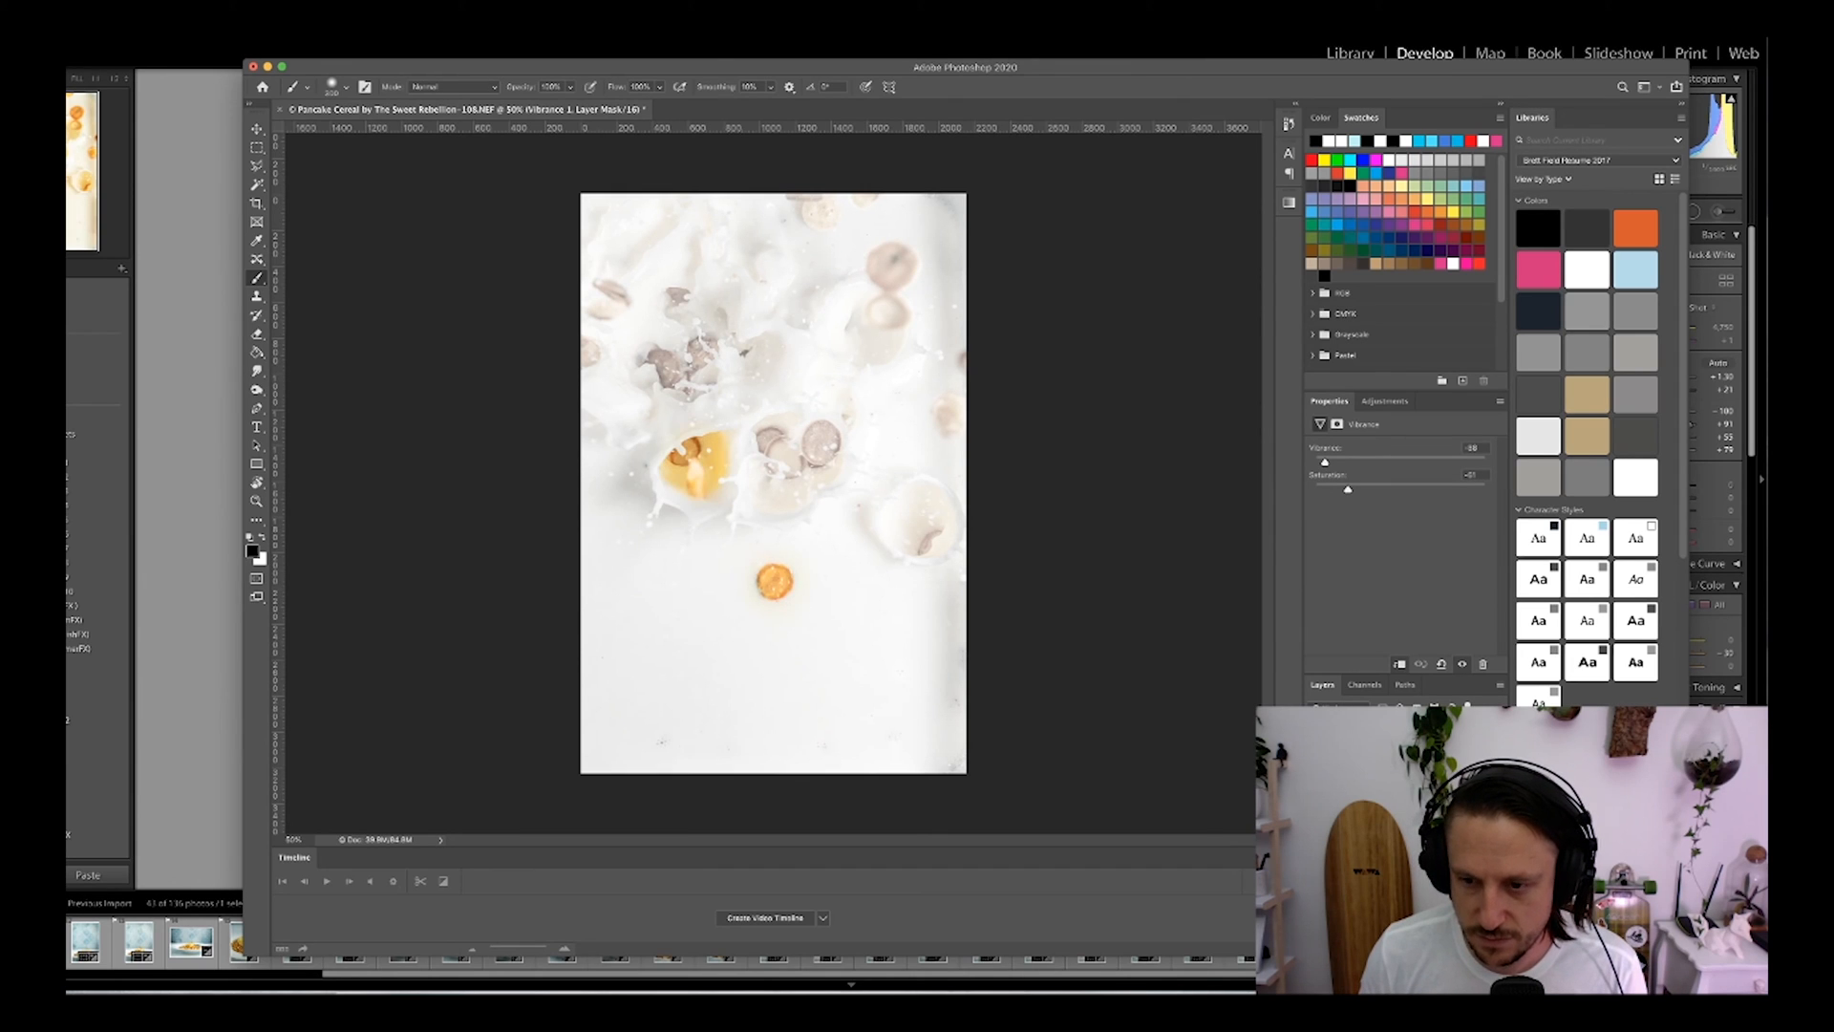
pyautogui.press('super+0')
# Step: Try duplicating the masked photo copy together with its clipped Vibrance layer, and undo the duplication
pyautogui.click(1405, 812)
pyautogui.keyDown('shift'); pyautogui.click(1404, 772); pyautogui.keyUp('shift')
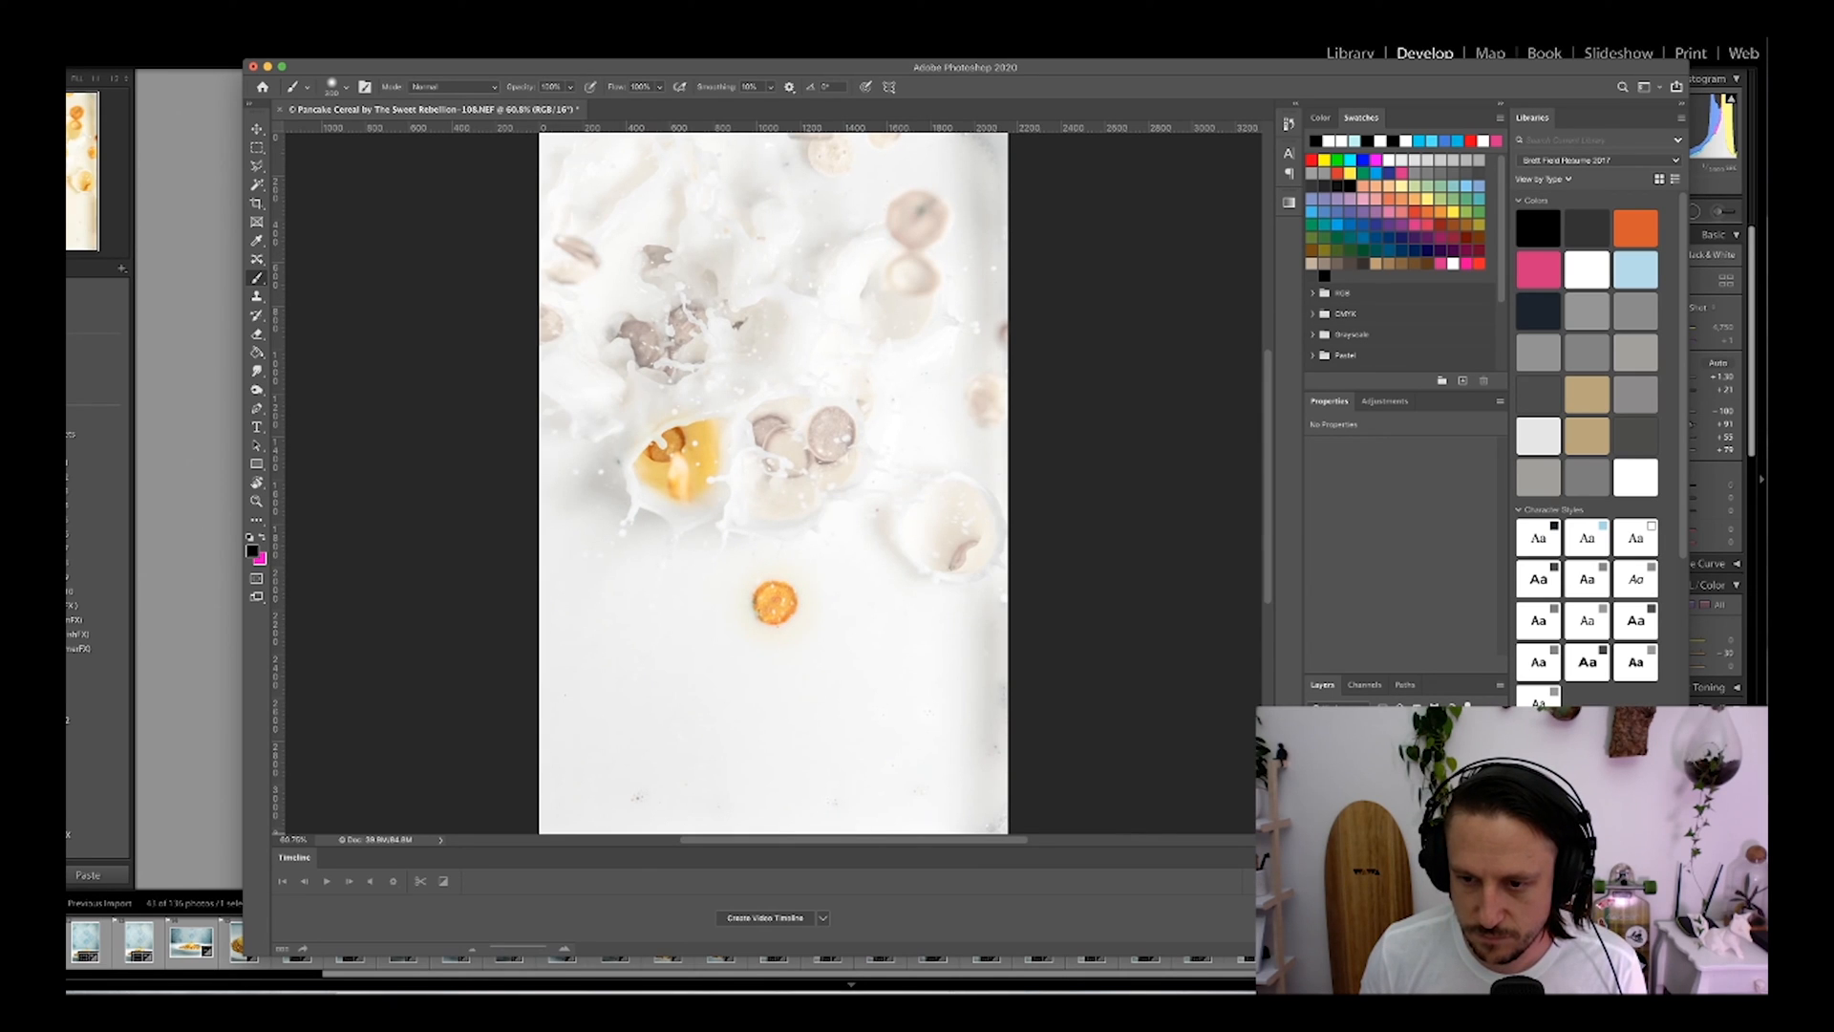
pyautogui.press('super+j')
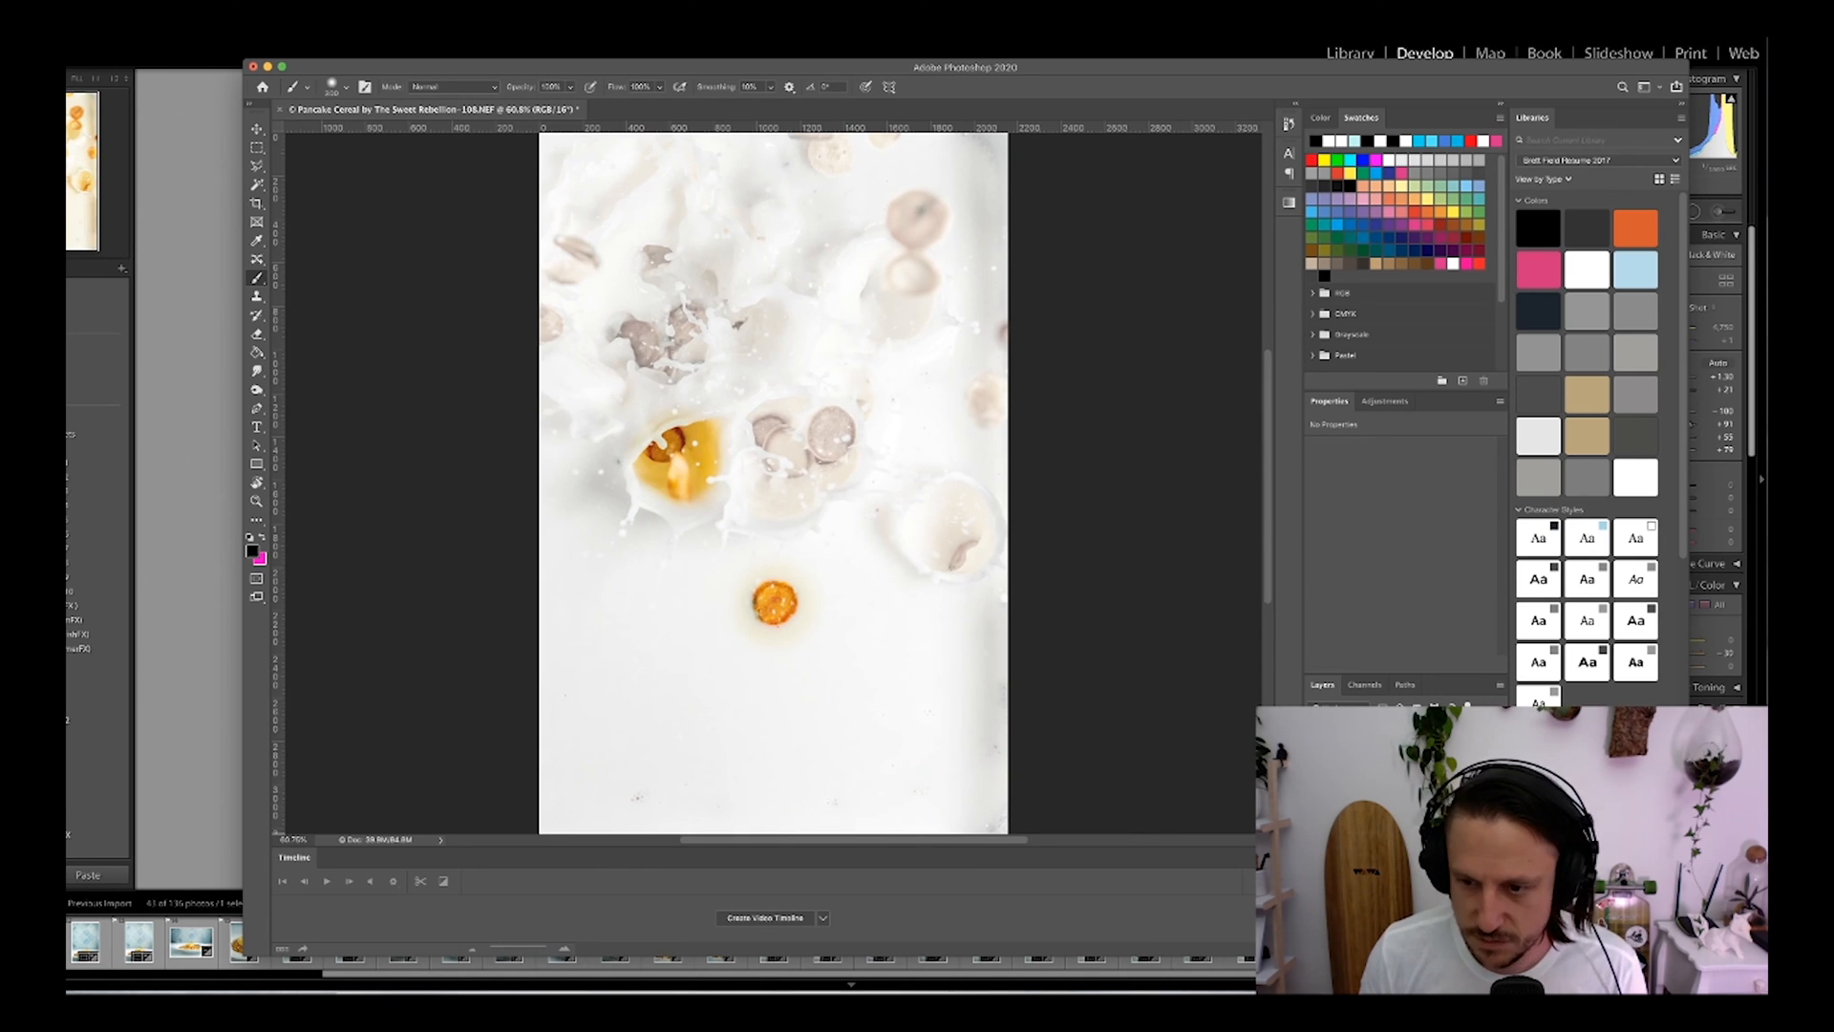
pyautogui.press('super+z')
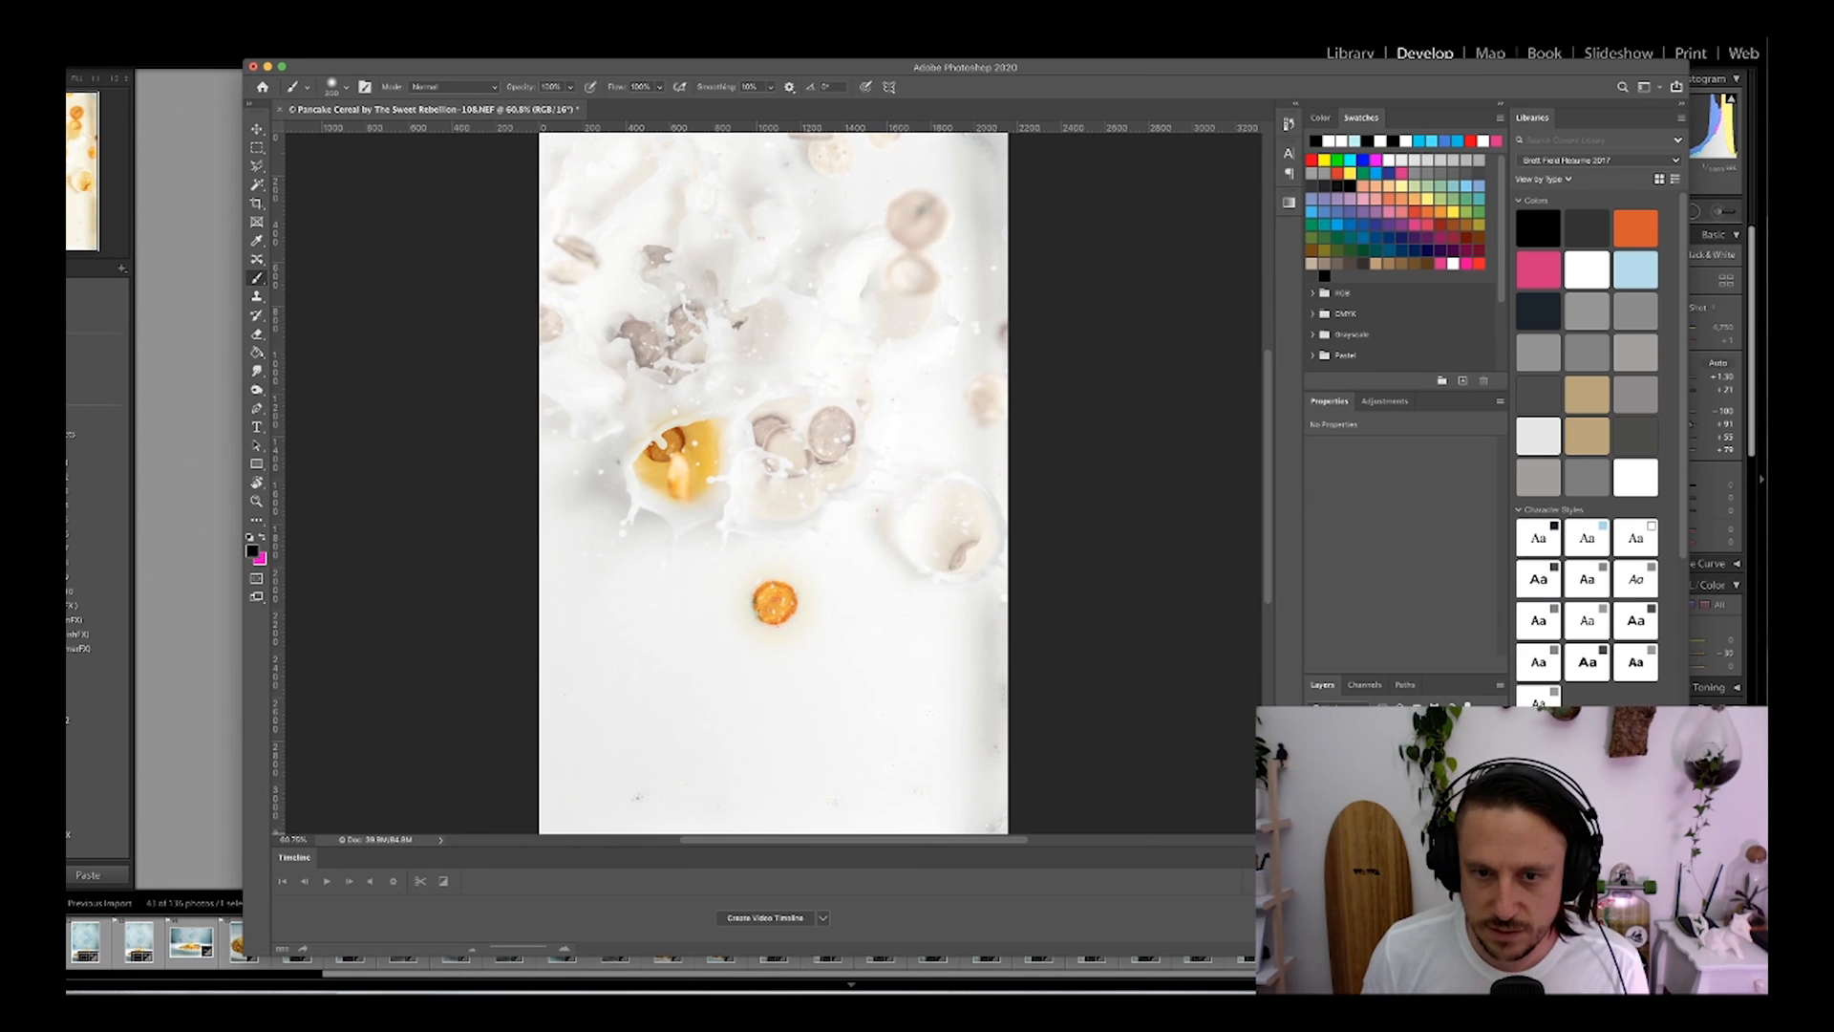
# Step: Paint black on the photo copy's mask over all the remaining cereal pieces to bring back their colour
pyautogui.click(1377, 802)
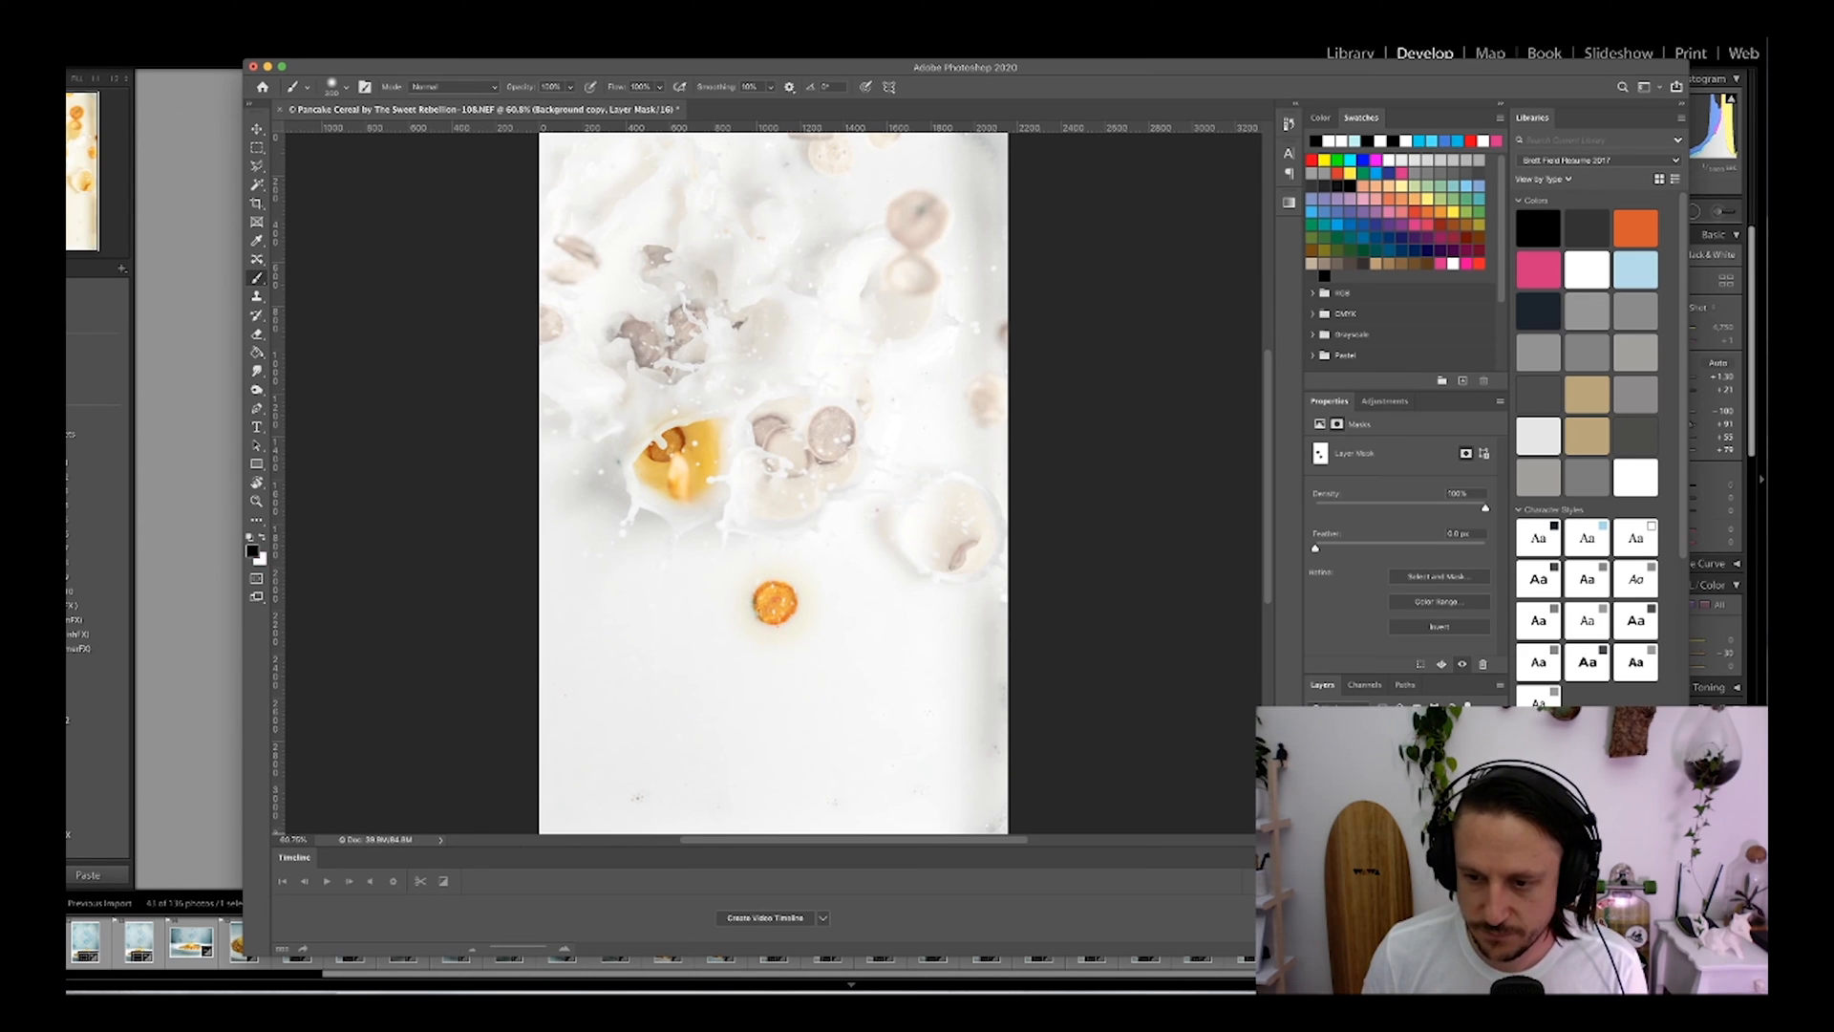
pyautogui.moveTo(771, 444); pyautogui.dragTo(870, 401)
pyautogui.moveTo(621, 315)
pyautogui.mouseDown()
pyautogui.moveTo(701, 315)
pyautogui.moveTo(741, 326)
pyautogui.moveTo(660, 267)
pyautogui.moveTo(590, 257)
pyautogui.moveTo(544, 318)
pyautogui.mouseUp()
pyautogui.moveTo(795, 163)
pyautogui.mouseDown()
pyautogui.moveTo(879, 129)
pyautogui.moveTo(771, 208)
pyautogui.moveTo(862, 219)
pyautogui.moveTo(908, 203)
pyautogui.moveTo(918, 267)
pyautogui.moveTo(900, 279)
pyautogui.moveTo(980, 303)
pyautogui.moveTo(1016, 348)
pyautogui.moveTo(948, 560)
pyautogui.mouseUp()
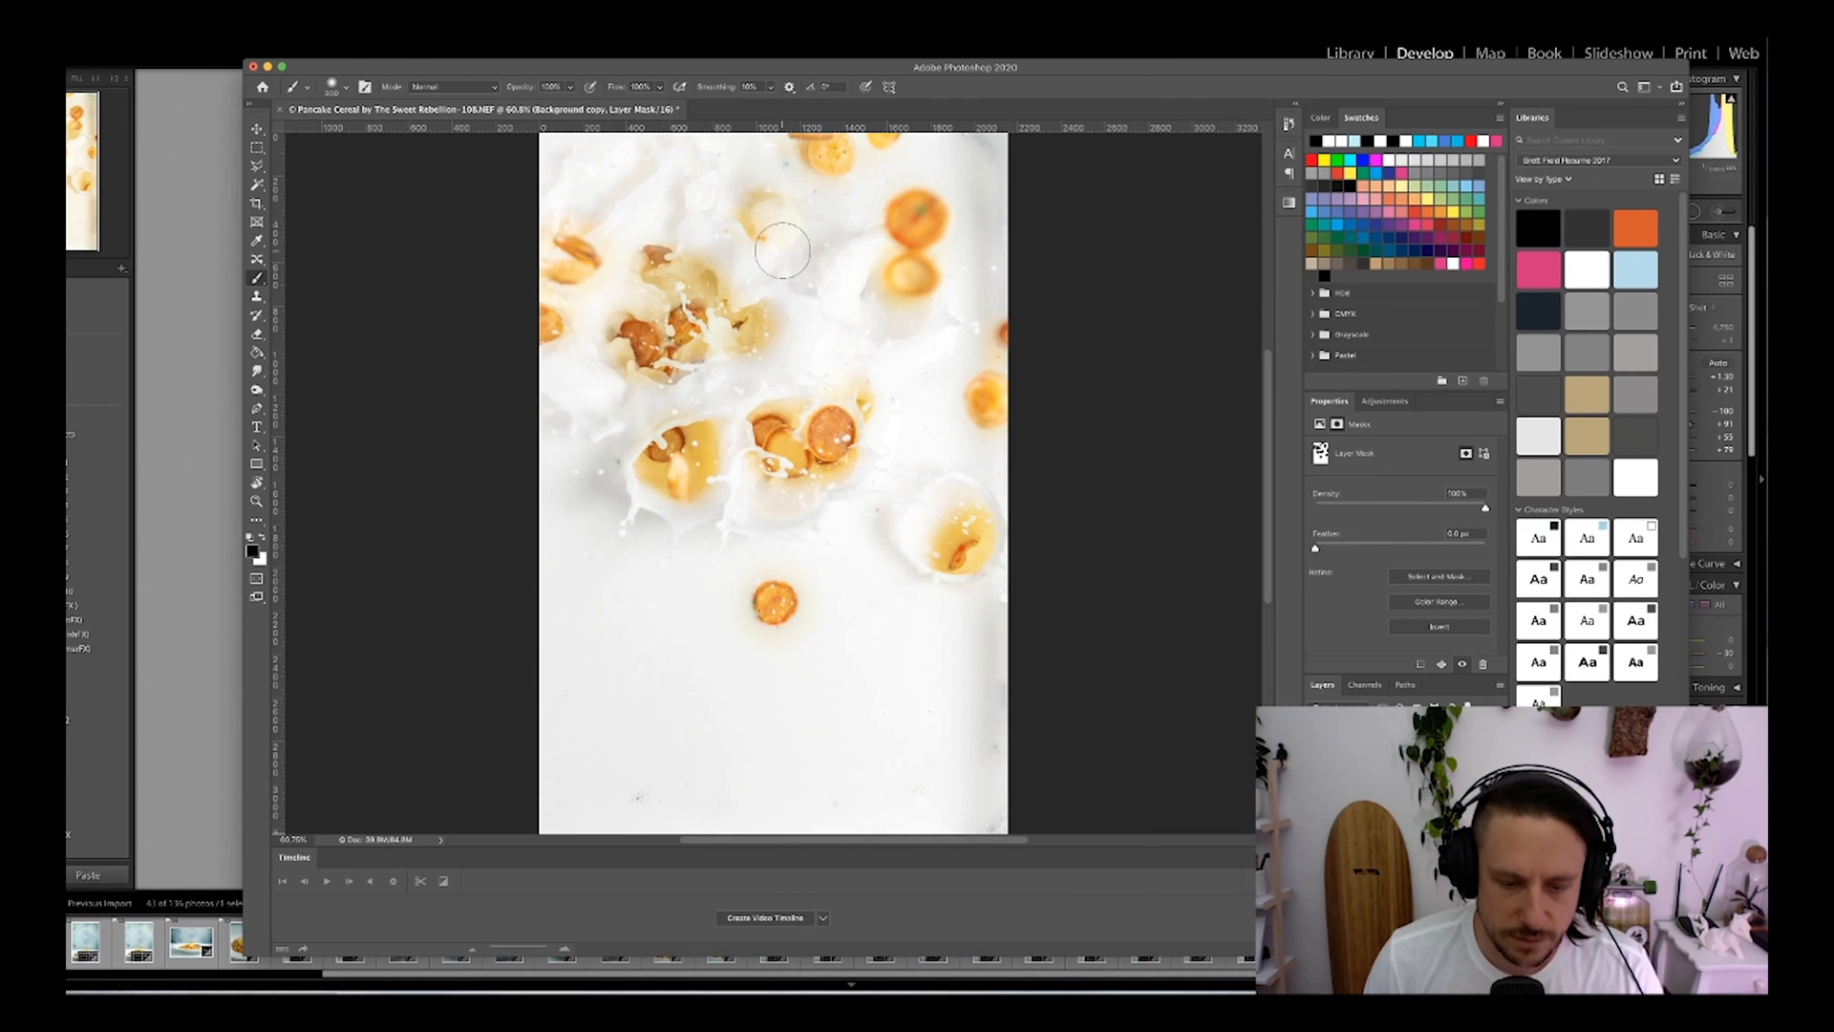
# Step: With a smaller brush, paint white on the mask around the cereal in the left and middle splash cups to whiten the milk
pyautogui.press('x')
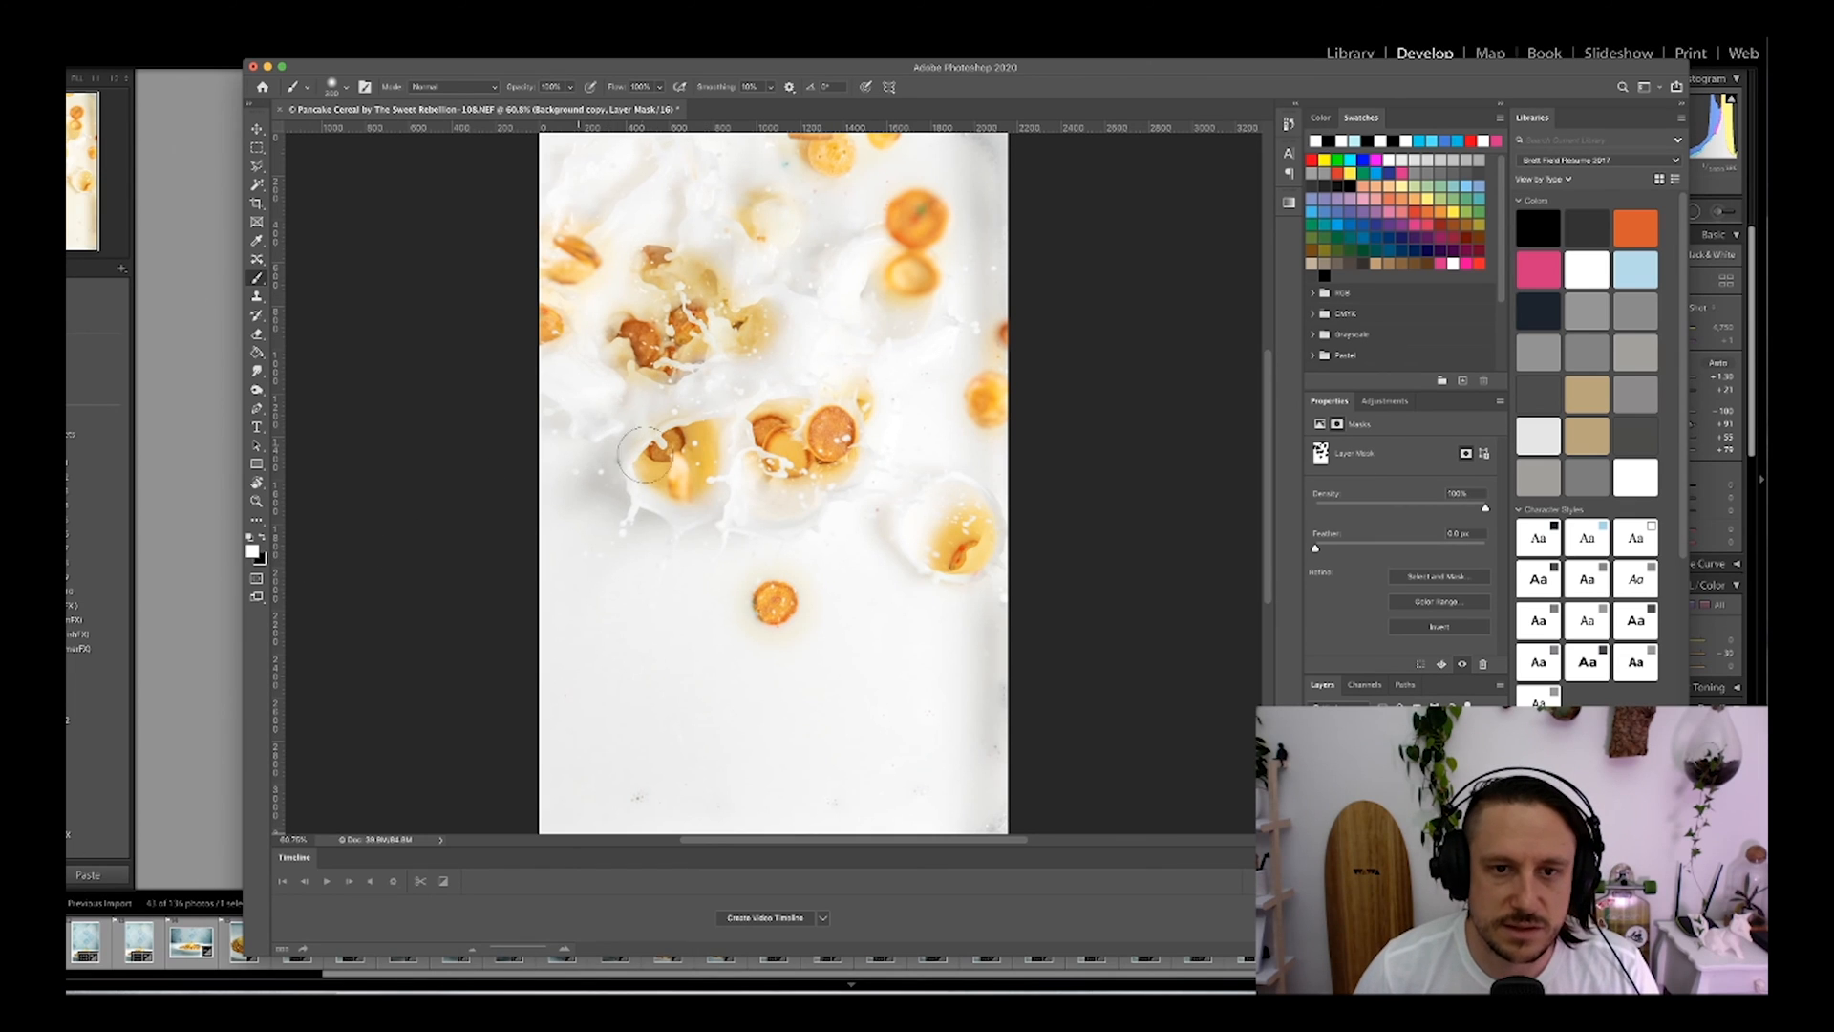
pyautogui.press('super+space')
pyautogui.moveTo(626, 455); pyautogui.dragTo(735, 573)
pyautogui.moveTo(737, 471); pyautogui.dragTo(729, 464)
pyautogui.press('[')
pyautogui.press('[')
pyautogui.press('[')
pyautogui.press('[')
pyautogui.press('[')
pyautogui.press('[')
pyautogui.press('[')
pyautogui.moveTo(675, 519)
pyautogui.mouseDown()
pyautogui.moveTo(651, 490)
pyautogui.moveTo(683, 521)
pyautogui.moveTo(688, 482)
pyautogui.moveTo(735, 517)
pyautogui.moveTo(737, 605)
pyautogui.moveTo(757, 634)
pyautogui.mouseUp()
pyautogui.moveTo(887, 636)
pyautogui.mouseDown()
pyautogui.moveTo(850, 455)
pyautogui.moveTo(866, 384)
pyautogui.moveTo(868, 414)
pyautogui.moveTo(829, 340)
pyautogui.moveTo(856, 368)
pyautogui.moveTo(789, 416)
pyautogui.moveTo(824, 380)
pyautogui.mouseUp()
pyautogui.press('x')
pyautogui.press('x')
pyautogui.moveTo(767, 514)
pyautogui.mouseDown()
pyautogui.moveTo(791, 502)
pyautogui.moveTo(767, 503)
pyautogui.moveTo(755, 459)
pyautogui.moveTo(807, 504)
pyautogui.moveTo(800, 526)
pyautogui.mouseUp()
pyautogui.press('x')
pyautogui.press('x')
pyautogui.moveTo(892, 363); pyautogui.dragTo(893, 372)
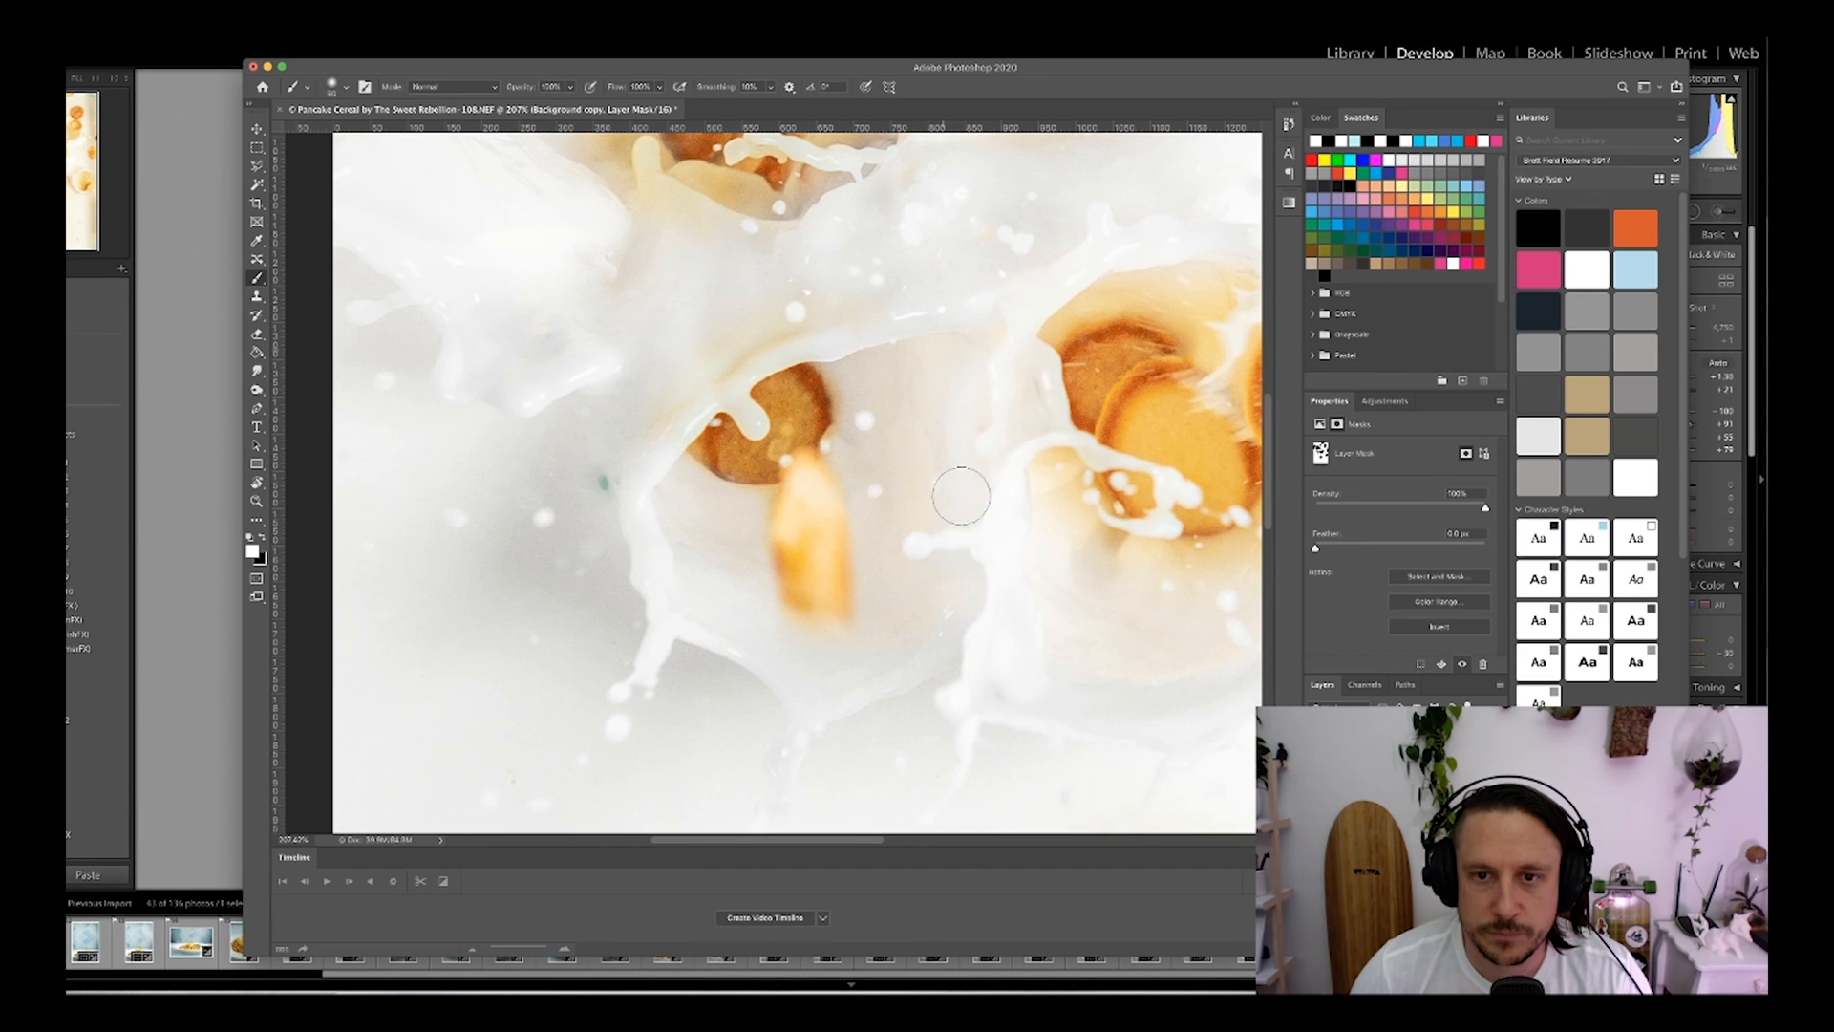
pyautogui.moveTo(962, 449); pyautogui.dragTo(784, 401)
pyautogui.hotkey('ctrl', 'r')
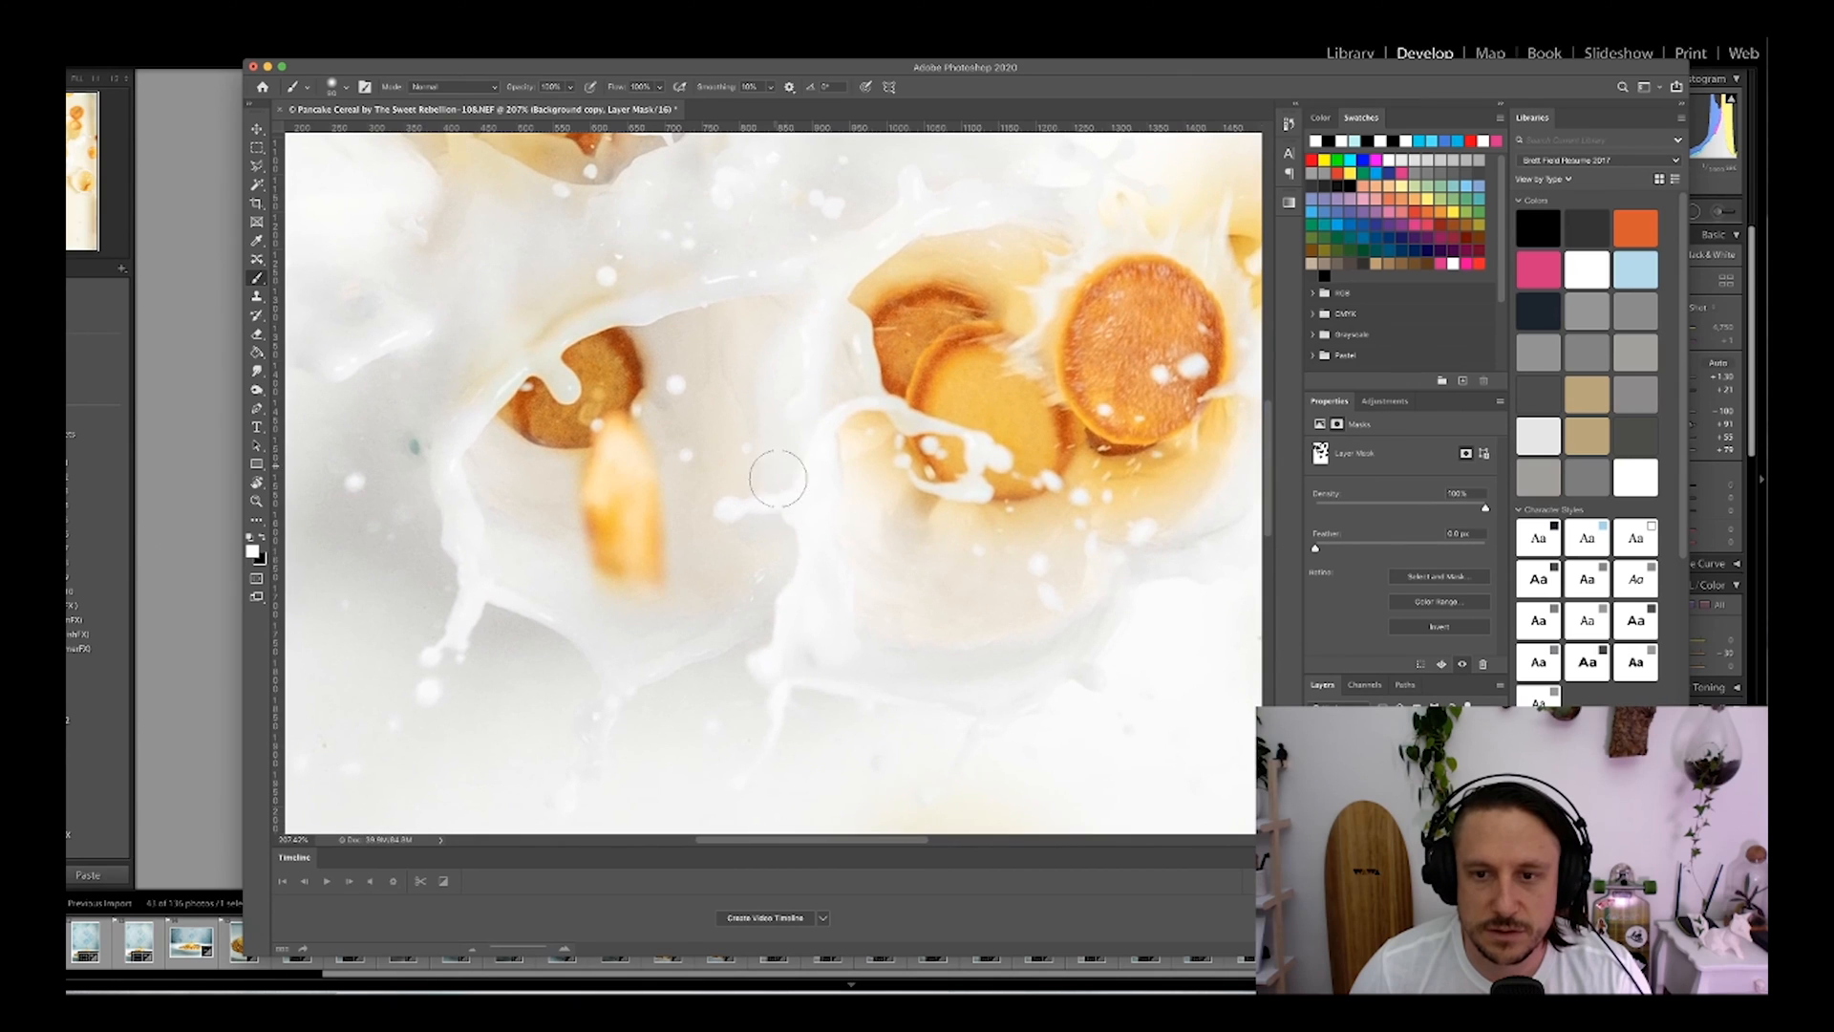
pyautogui.moveTo(1114, 591)
pyautogui.mouseDown()
pyautogui.moveTo(892, 651)
pyautogui.moveTo(947, 652)
pyautogui.mouseUp()
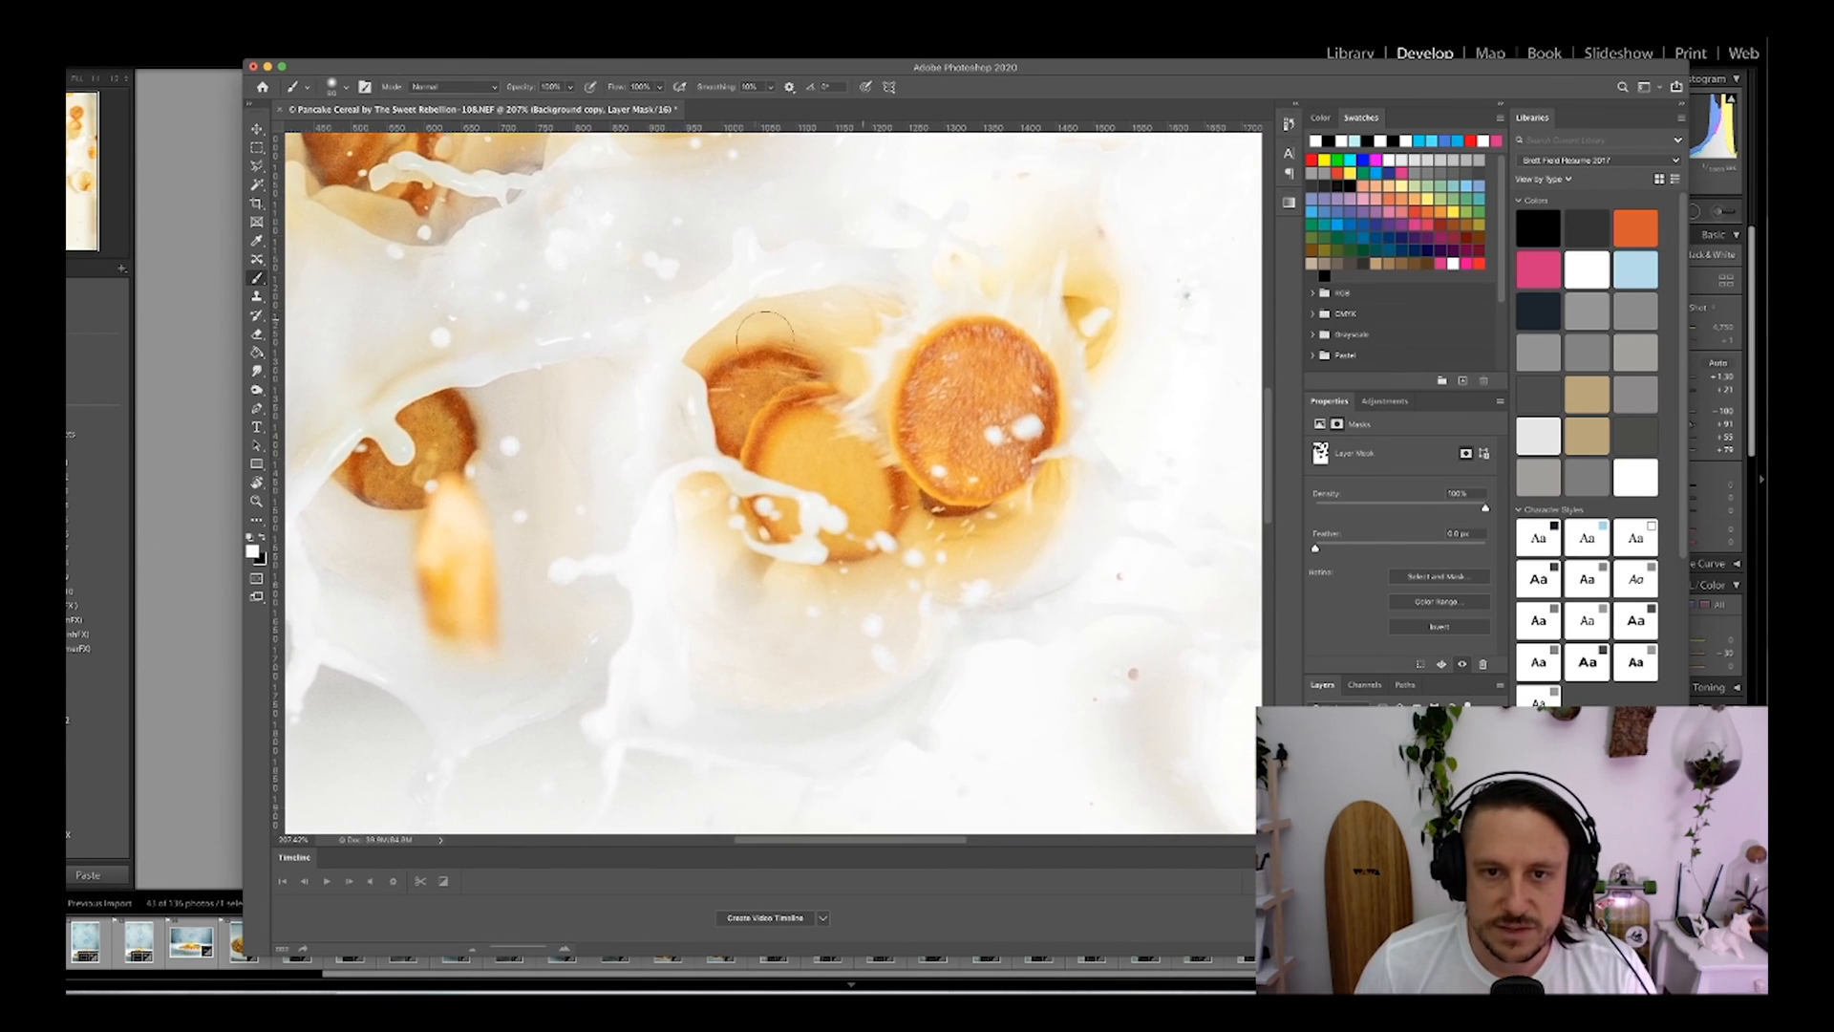
# Step: Try painting black at reduced brush opacity over the milk inside the left splash cup, and undo the stroke
pyautogui.click(571, 87)
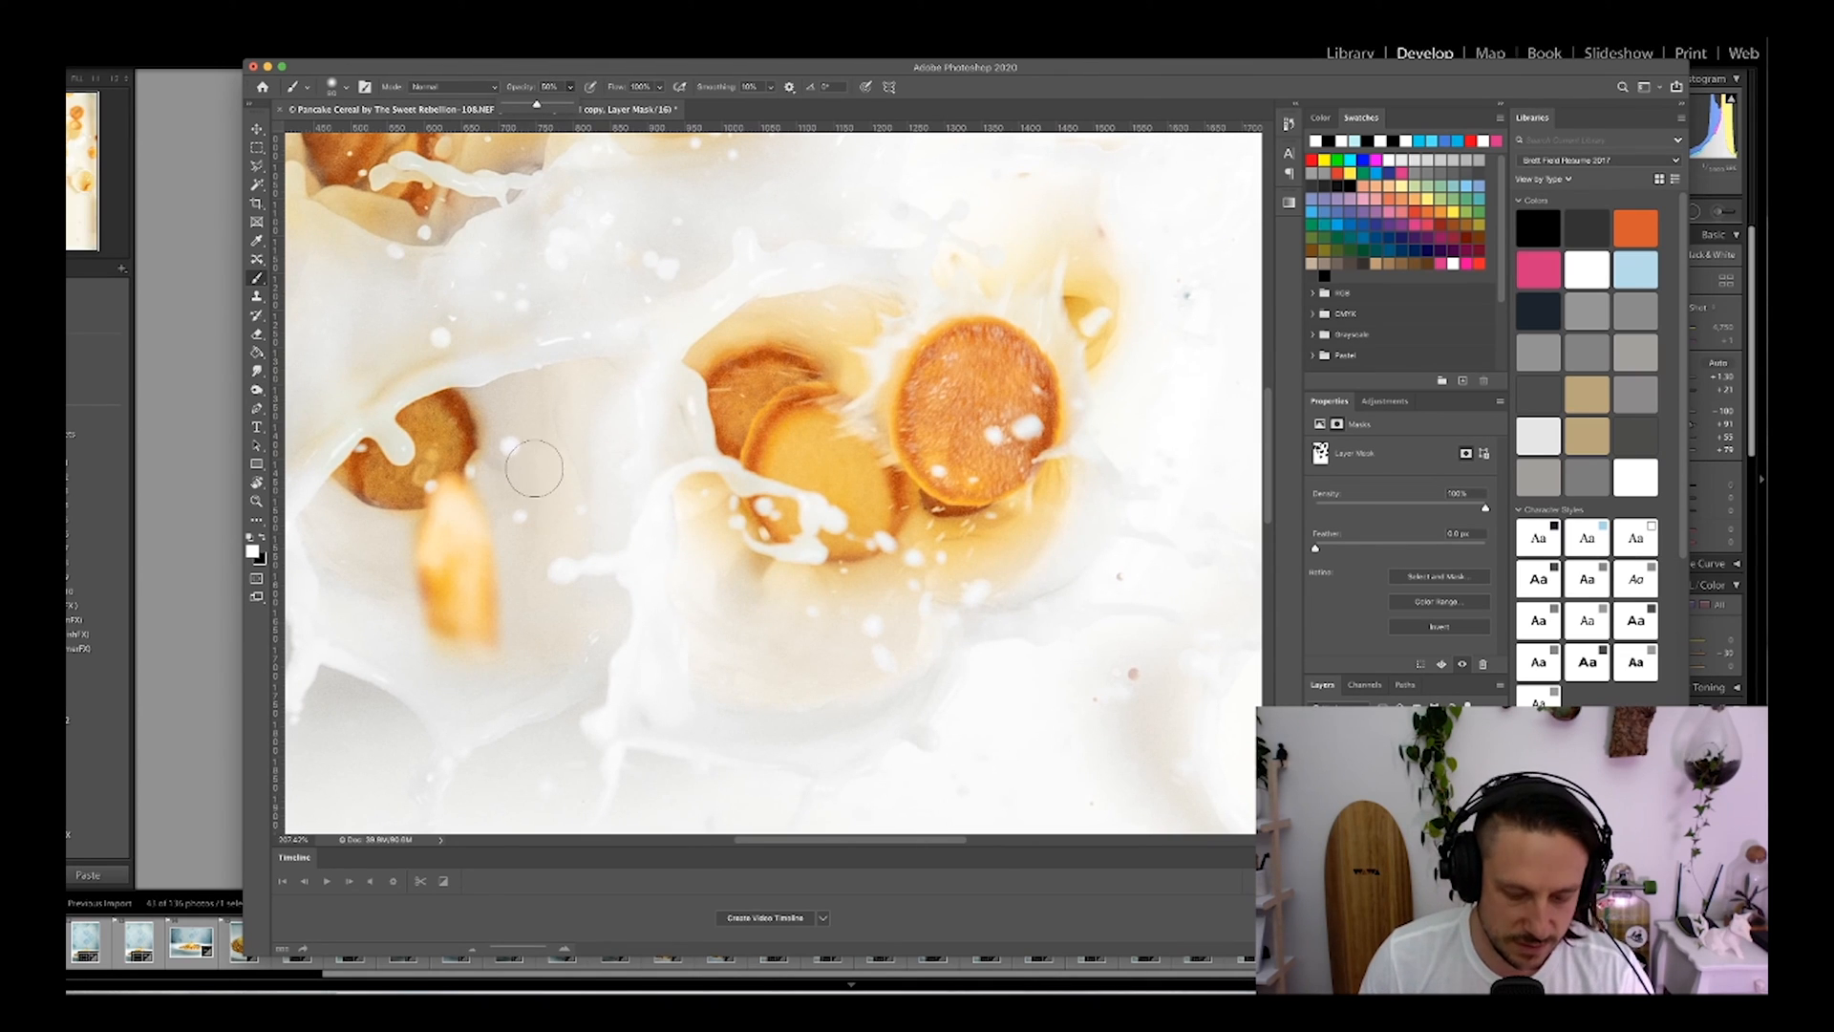
pyautogui.press('x')
pyautogui.moveTo(511, 410); pyautogui.dragTo(498, 438)
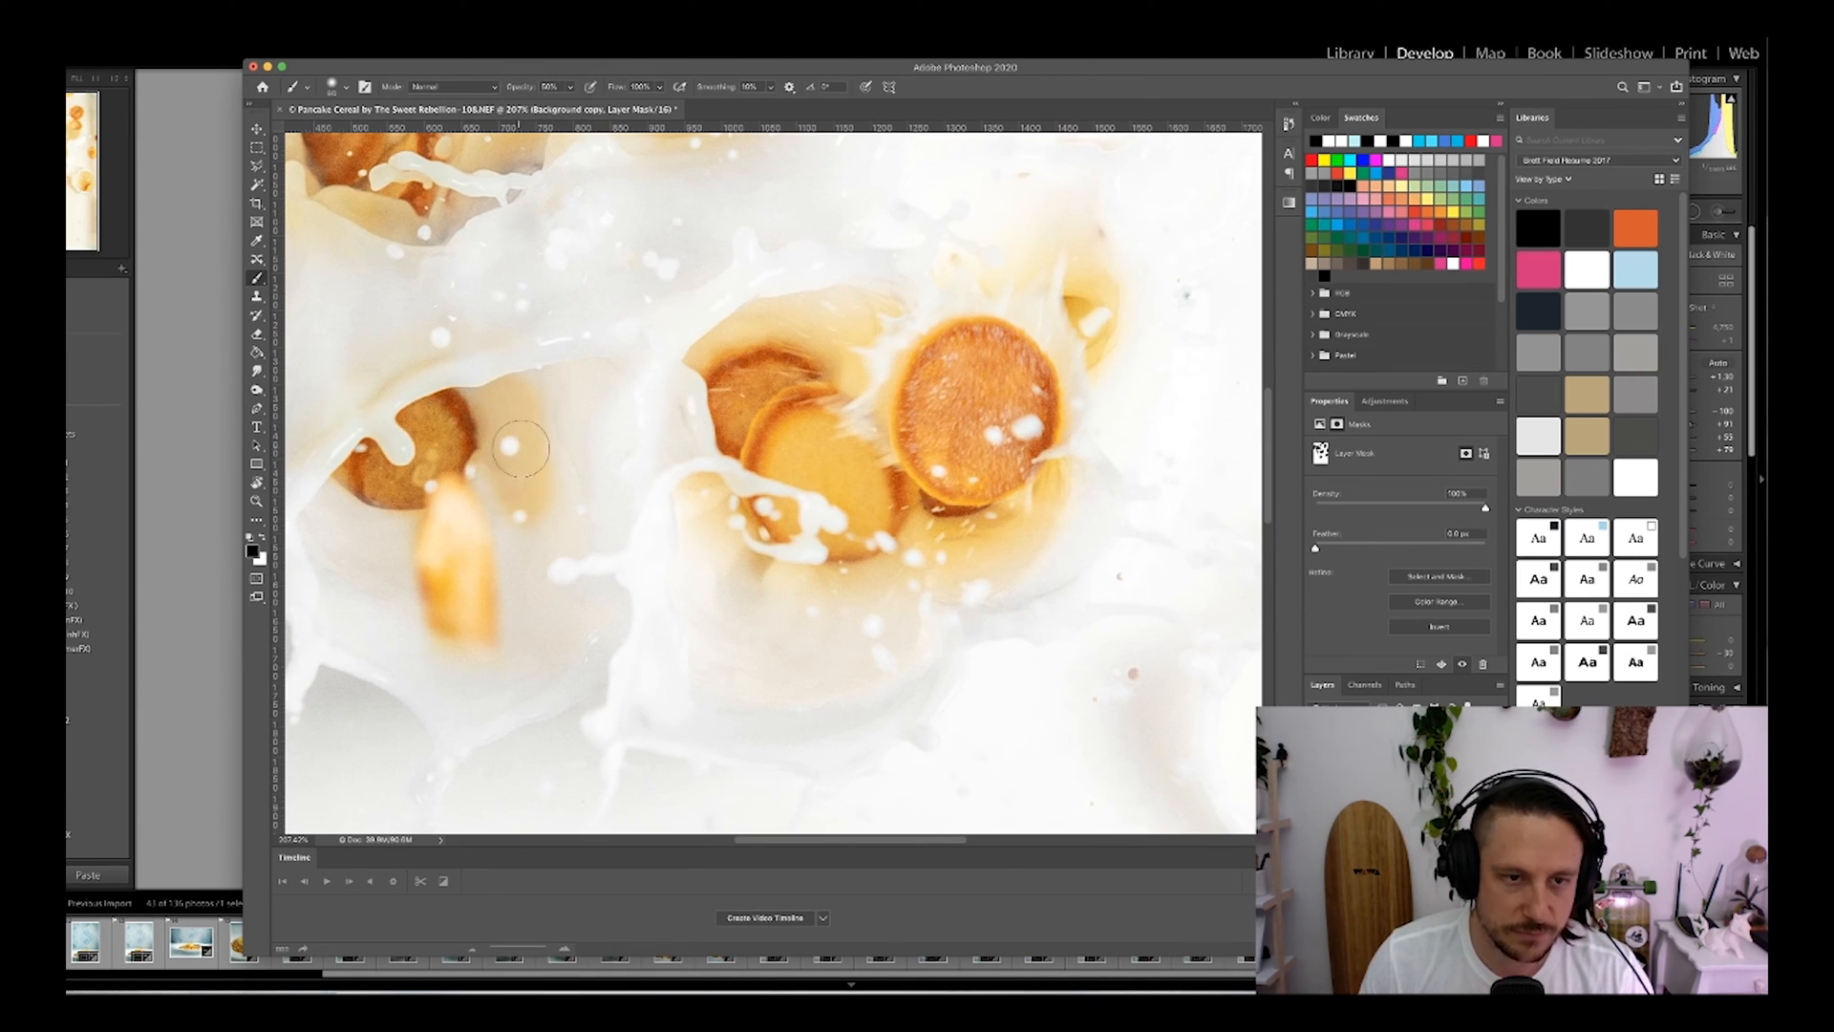
pyautogui.press('super+z')
# Step: Lower the brush opacity further, faintly restore colour inside the left splash cup, and soften the yellow around the middle cup's cereal
pyautogui.click(572, 87)
pyautogui.moveTo(565, 446)
pyautogui.mouseDown()
pyautogui.moveTo(501, 405)
pyautogui.moveTo(492, 483)
pyautogui.moveTo(491, 383)
pyautogui.moveTo(497, 524)
pyautogui.moveTo(538, 531)
pyautogui.moveTo(448, 564)
pyautogui.mouseUp()
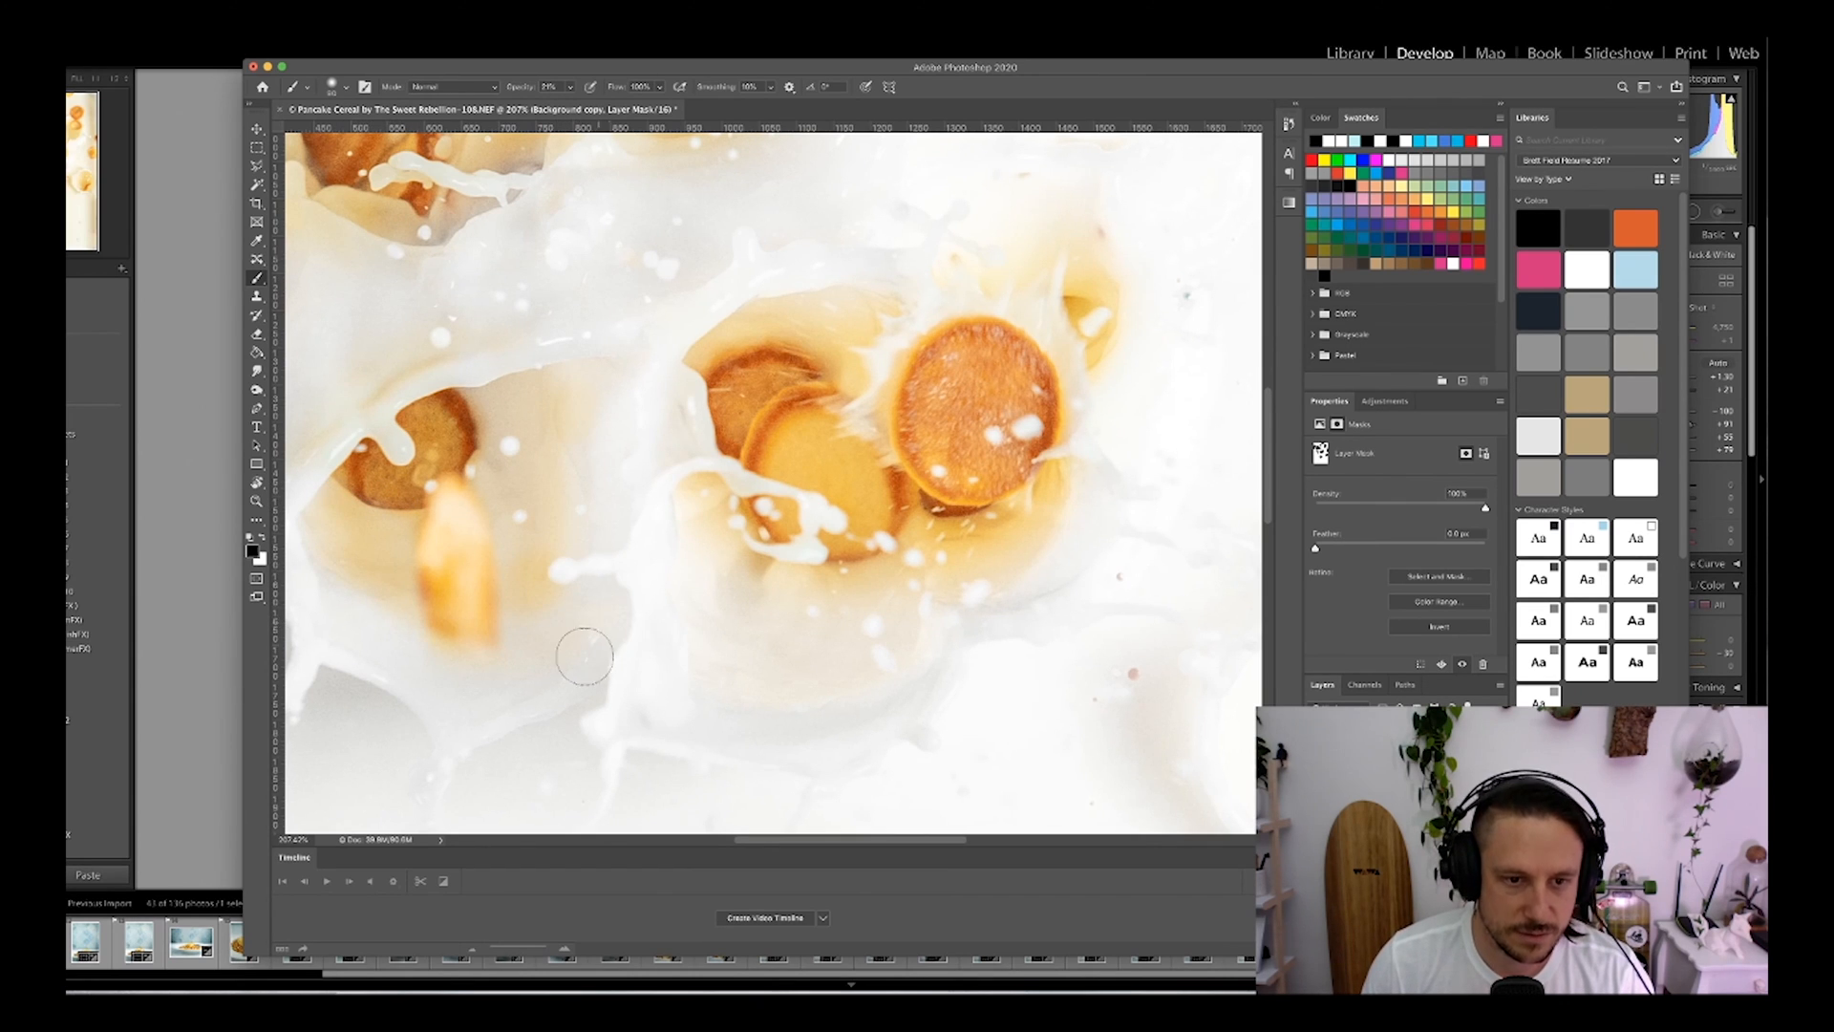
pyautogui.press('x')
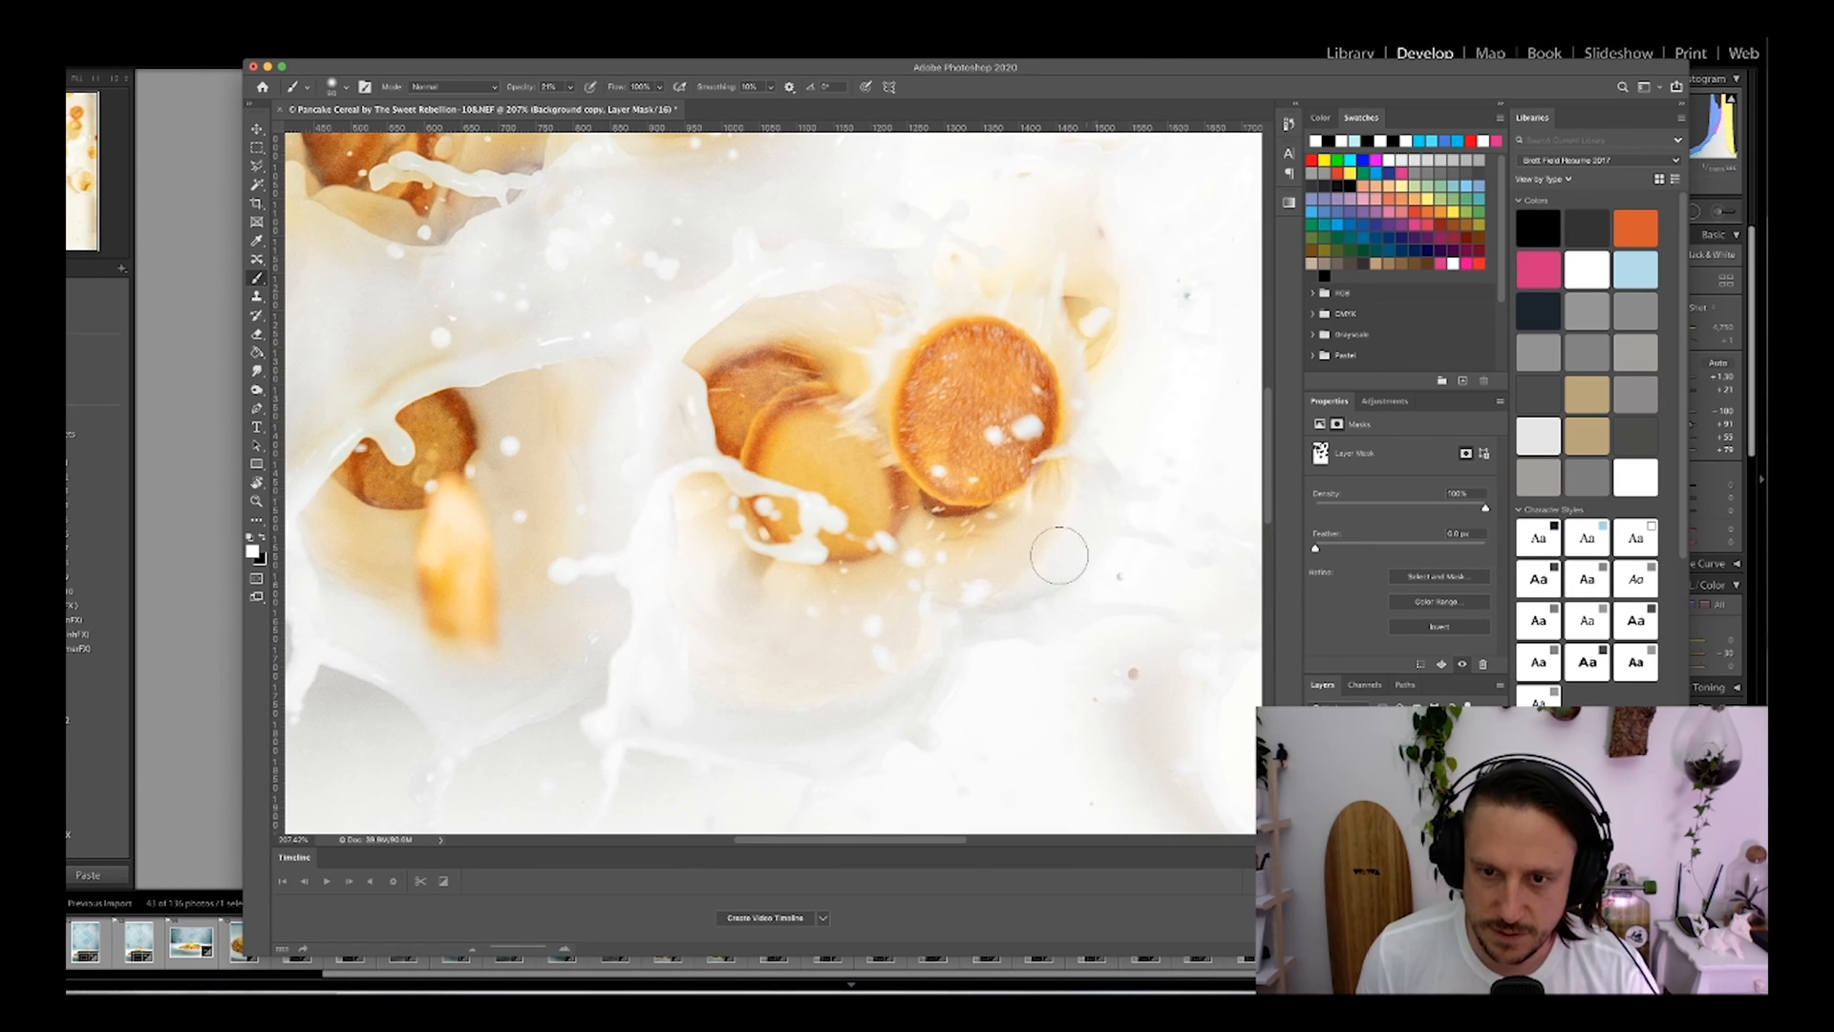
# Step: At 70% brush opacity, whiten the right splash cup's rim on the mask and restore the colour of its cereal piece
pyautogui.moveTo(1126, 634); pyautogui.dragTo(739, 421)
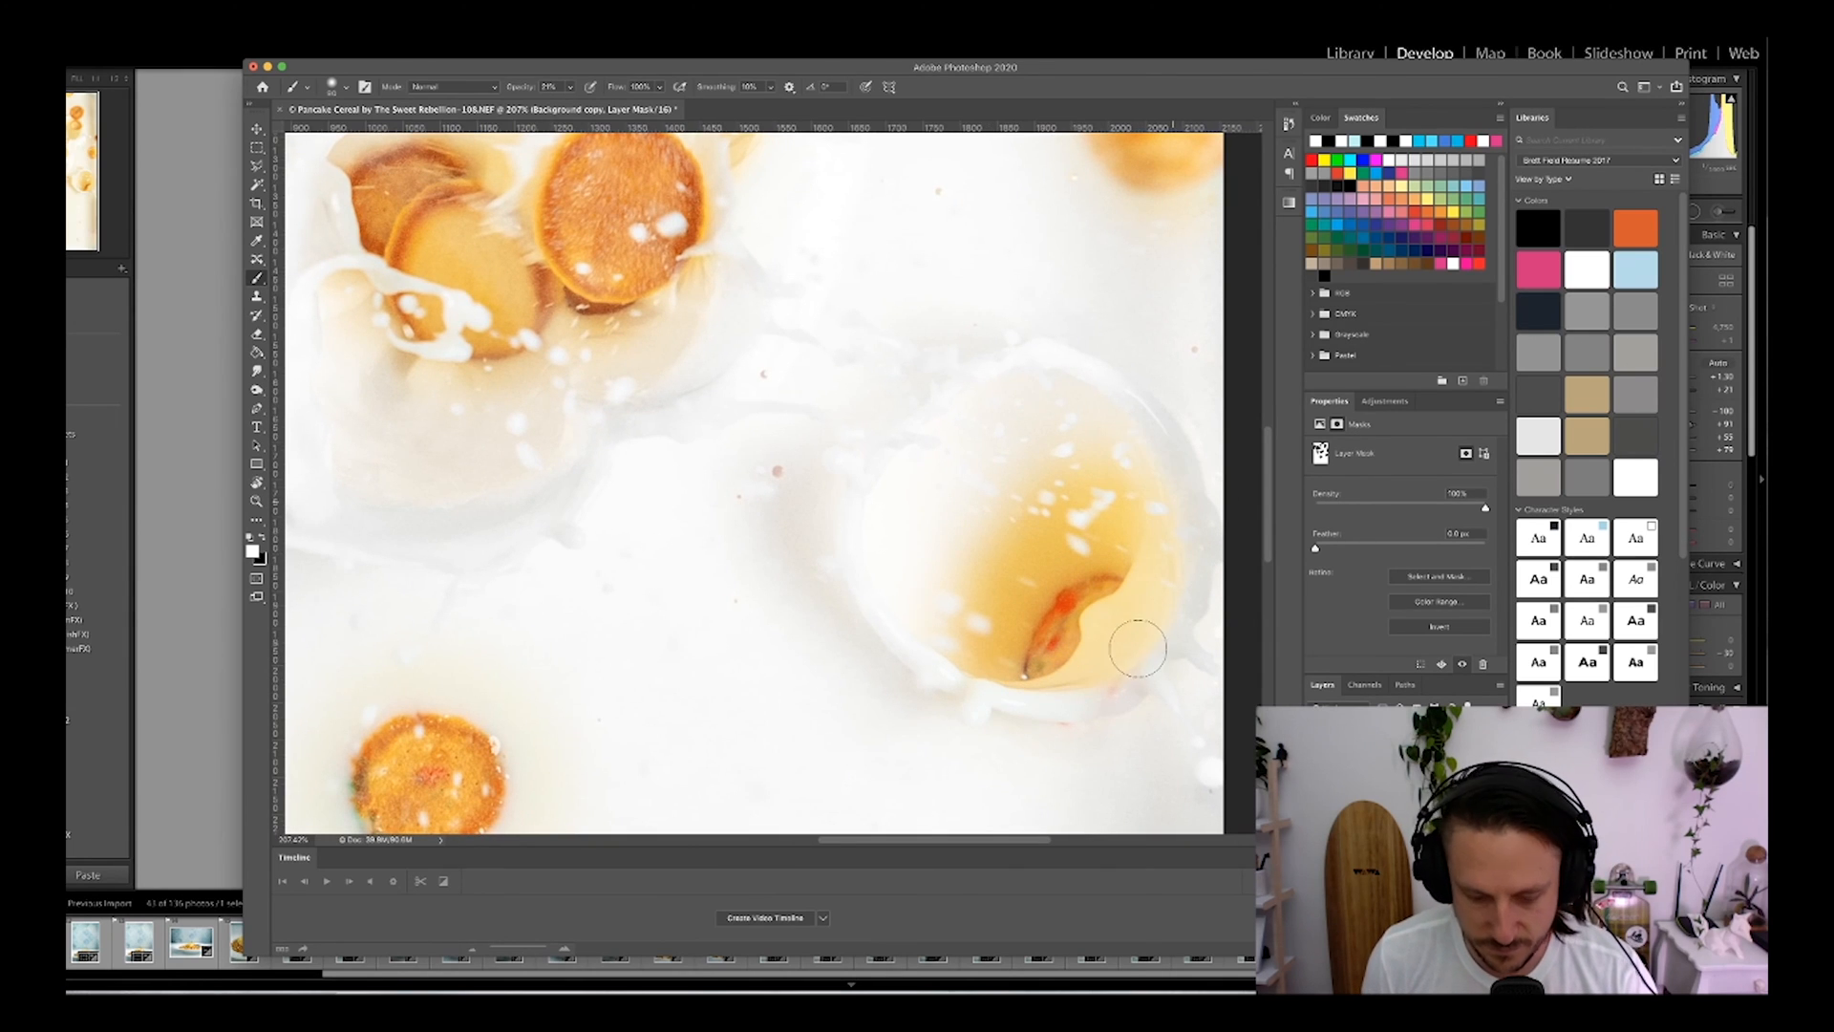
pyautogui.press('7')
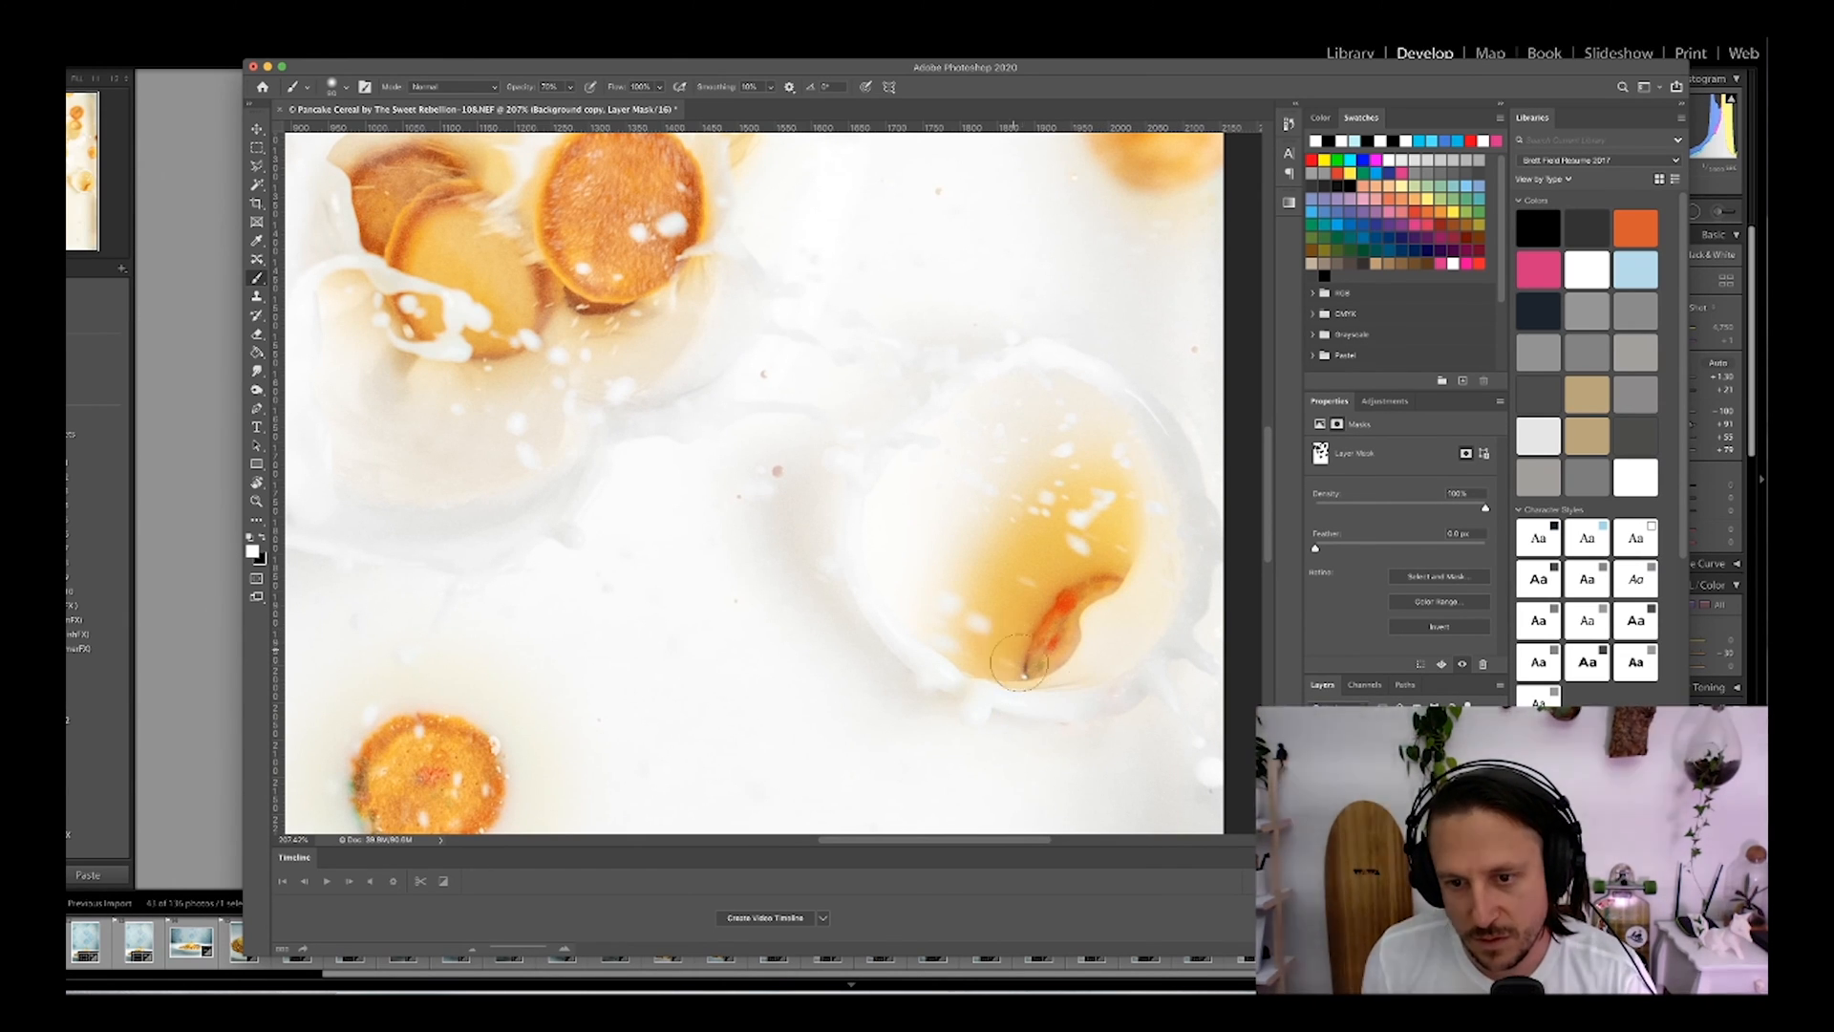
pyautogui.moveTo(1048, 638); pyautogui.dragTo(1027, 657)
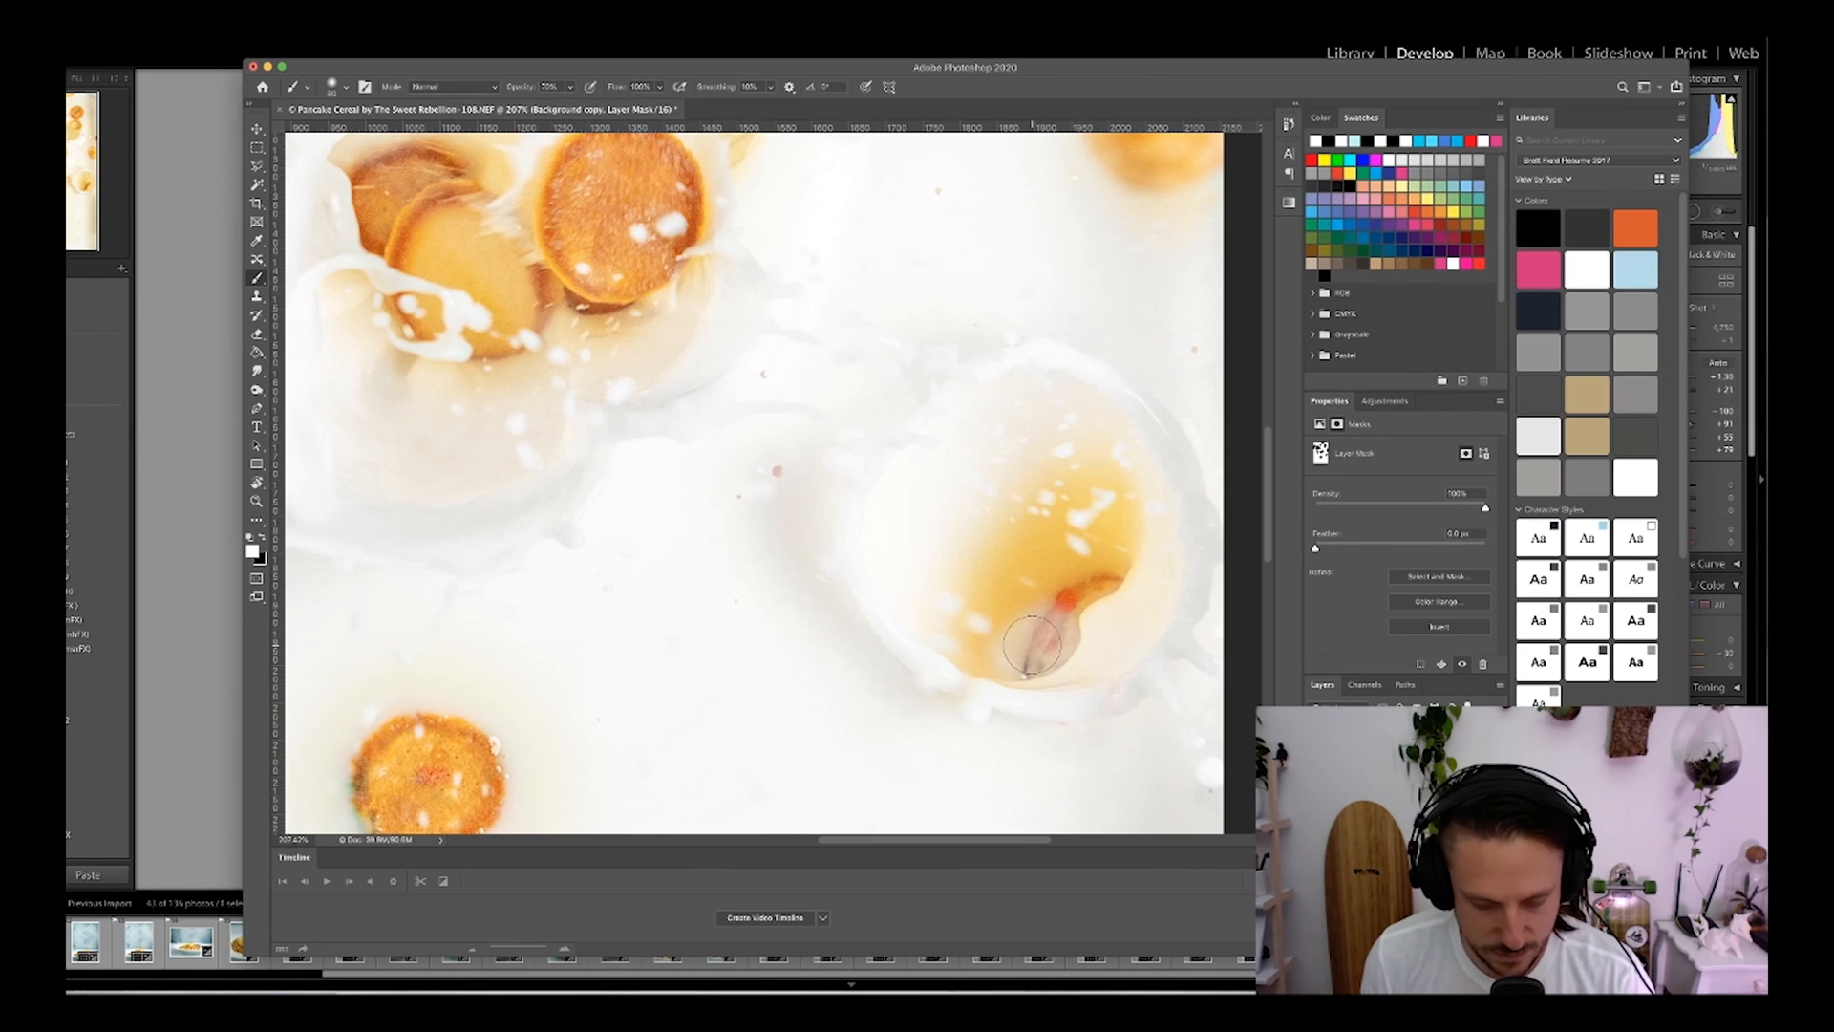
pyautogui.press('x')
pyautogui.moveTo(1034, 640); pyautogui.dragTo(1033, 626)
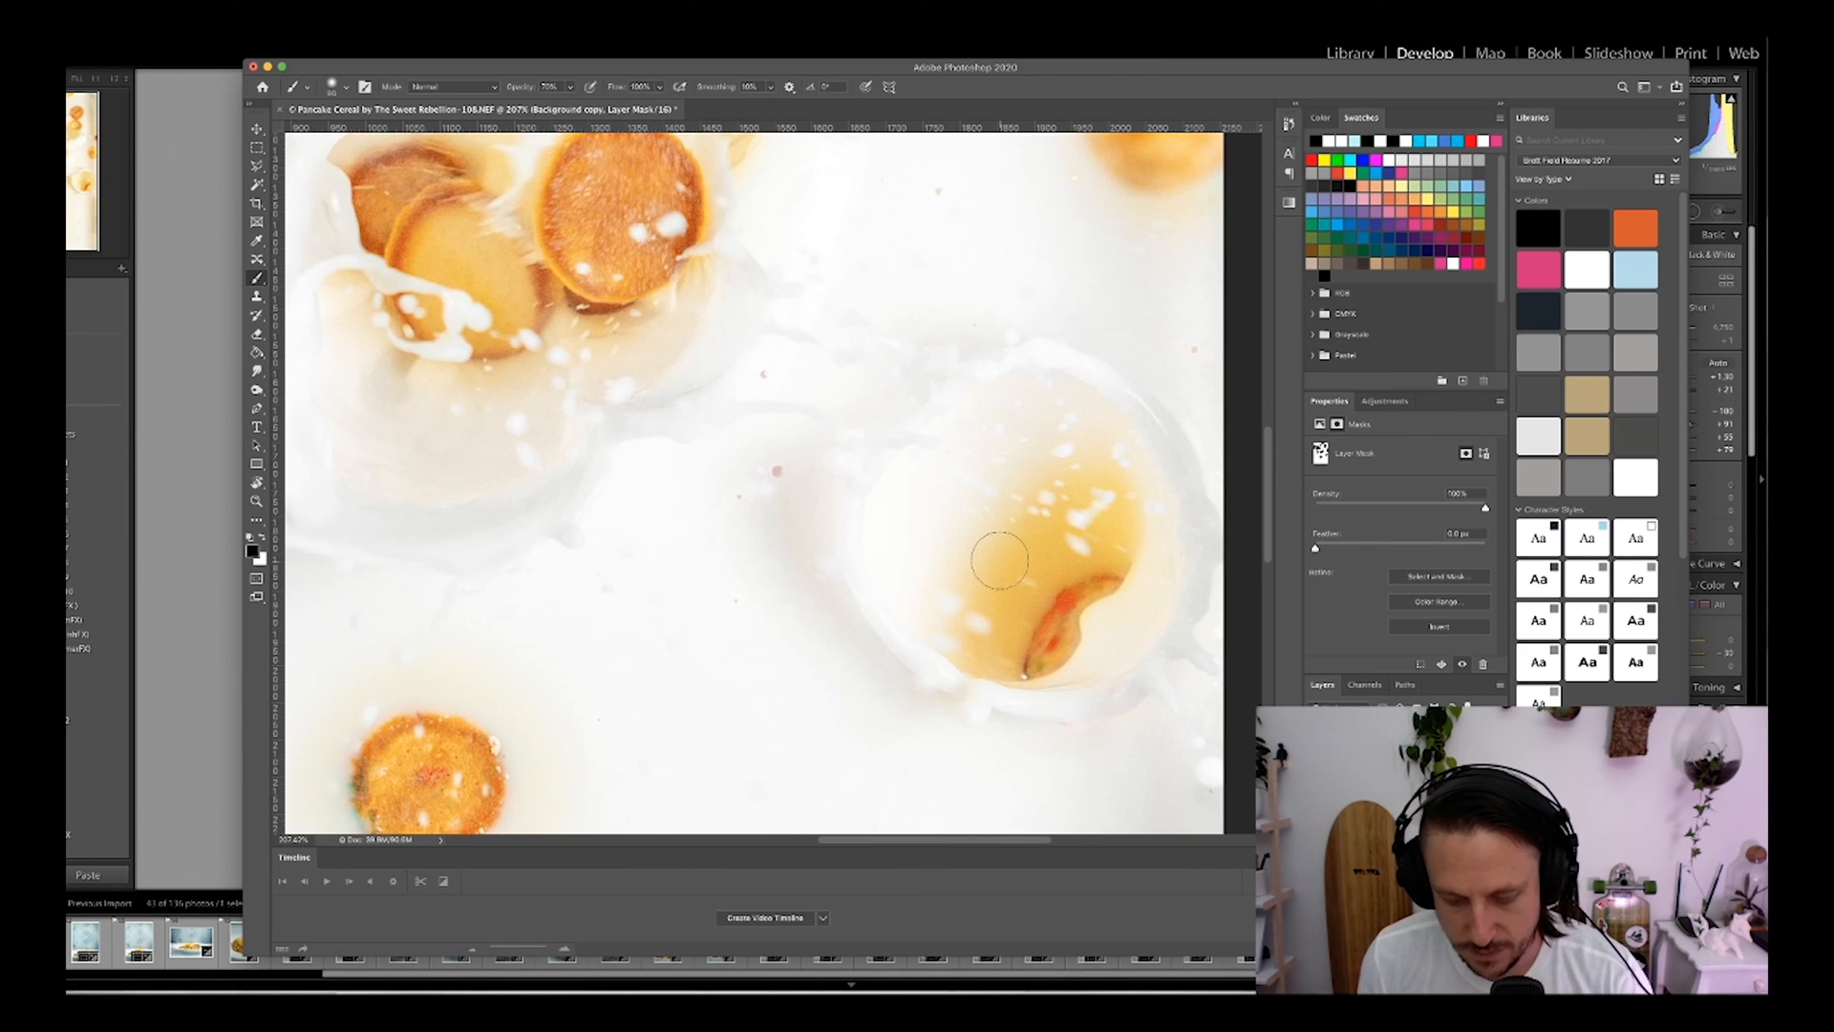
# Step: At 30% brush opacity, alternate white and black mask strokes to even out the yellow milk inside the right splash cup
pyautogui.press('3')
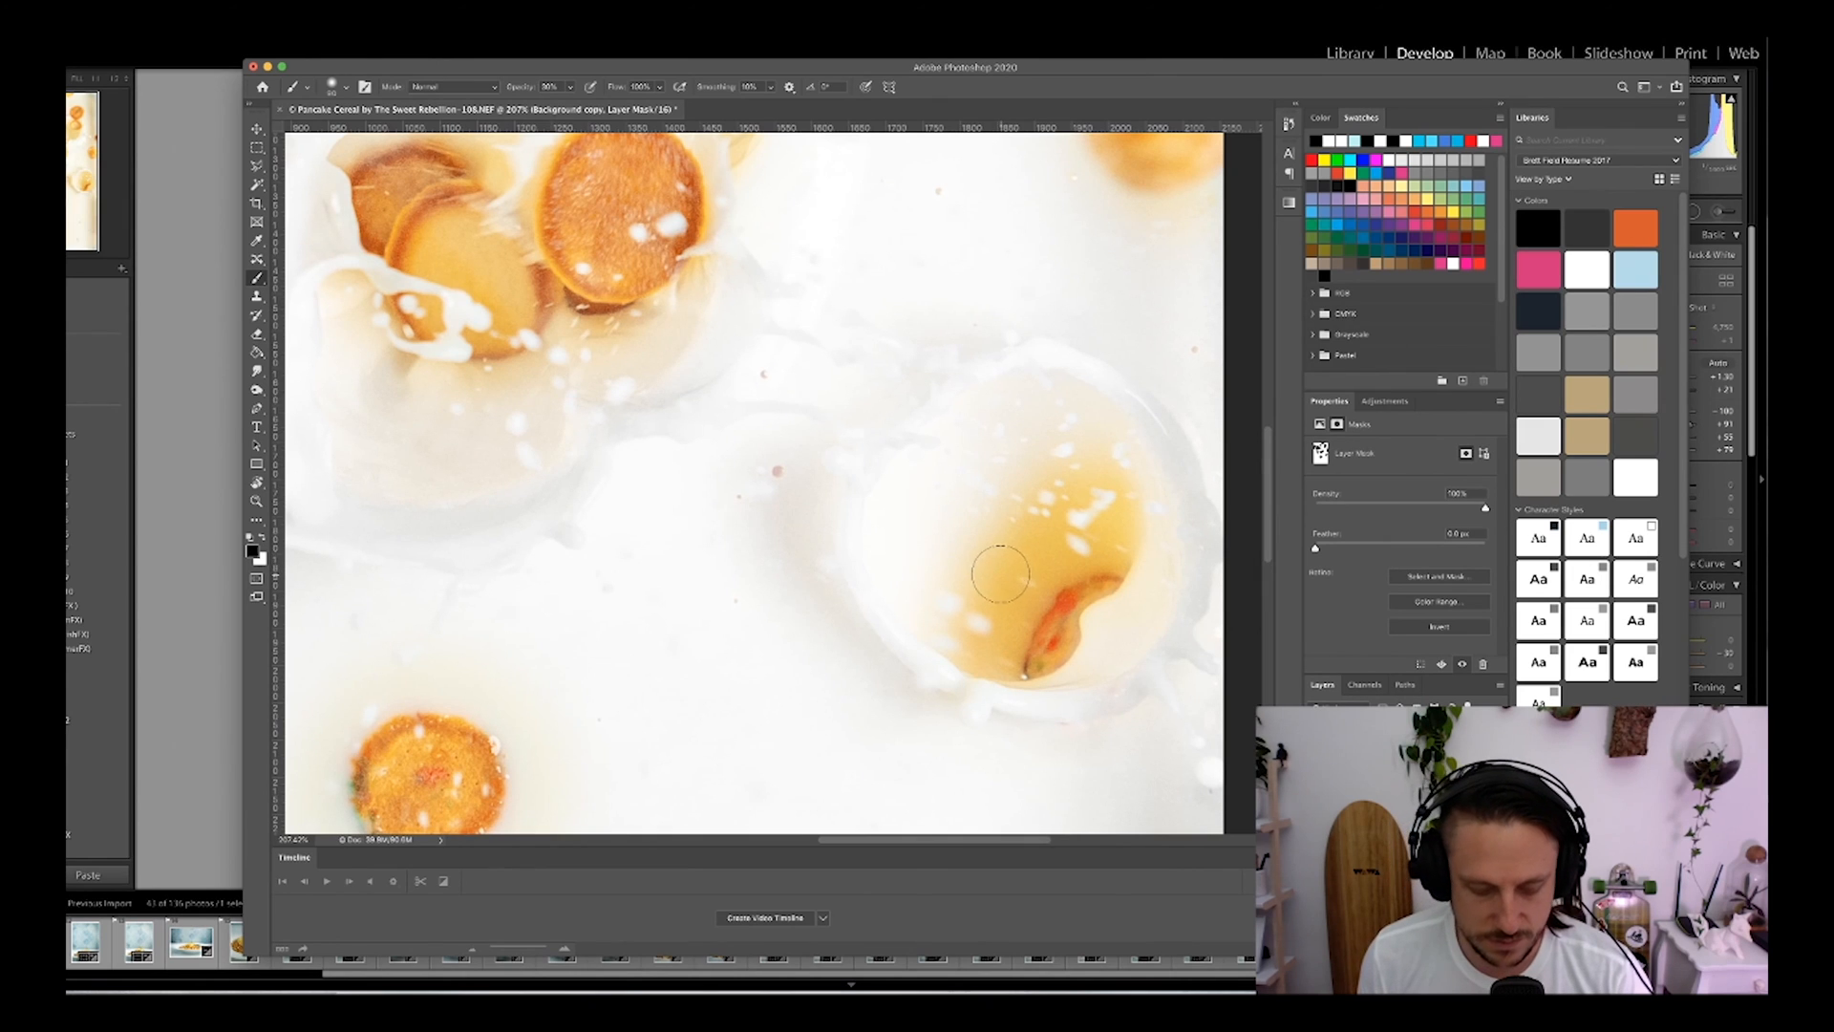
pyautogui.press('x')
pyautogui.moveTo(1017, 564)
pyautogui.mouseDown()
pyautogui.moveTo(1069, 462)
pyautogui.moveTo(1089, 482)
pyautogui.moveTo(1077, 523)
pyautogui.mouseUp()
pyautogui.press('x')
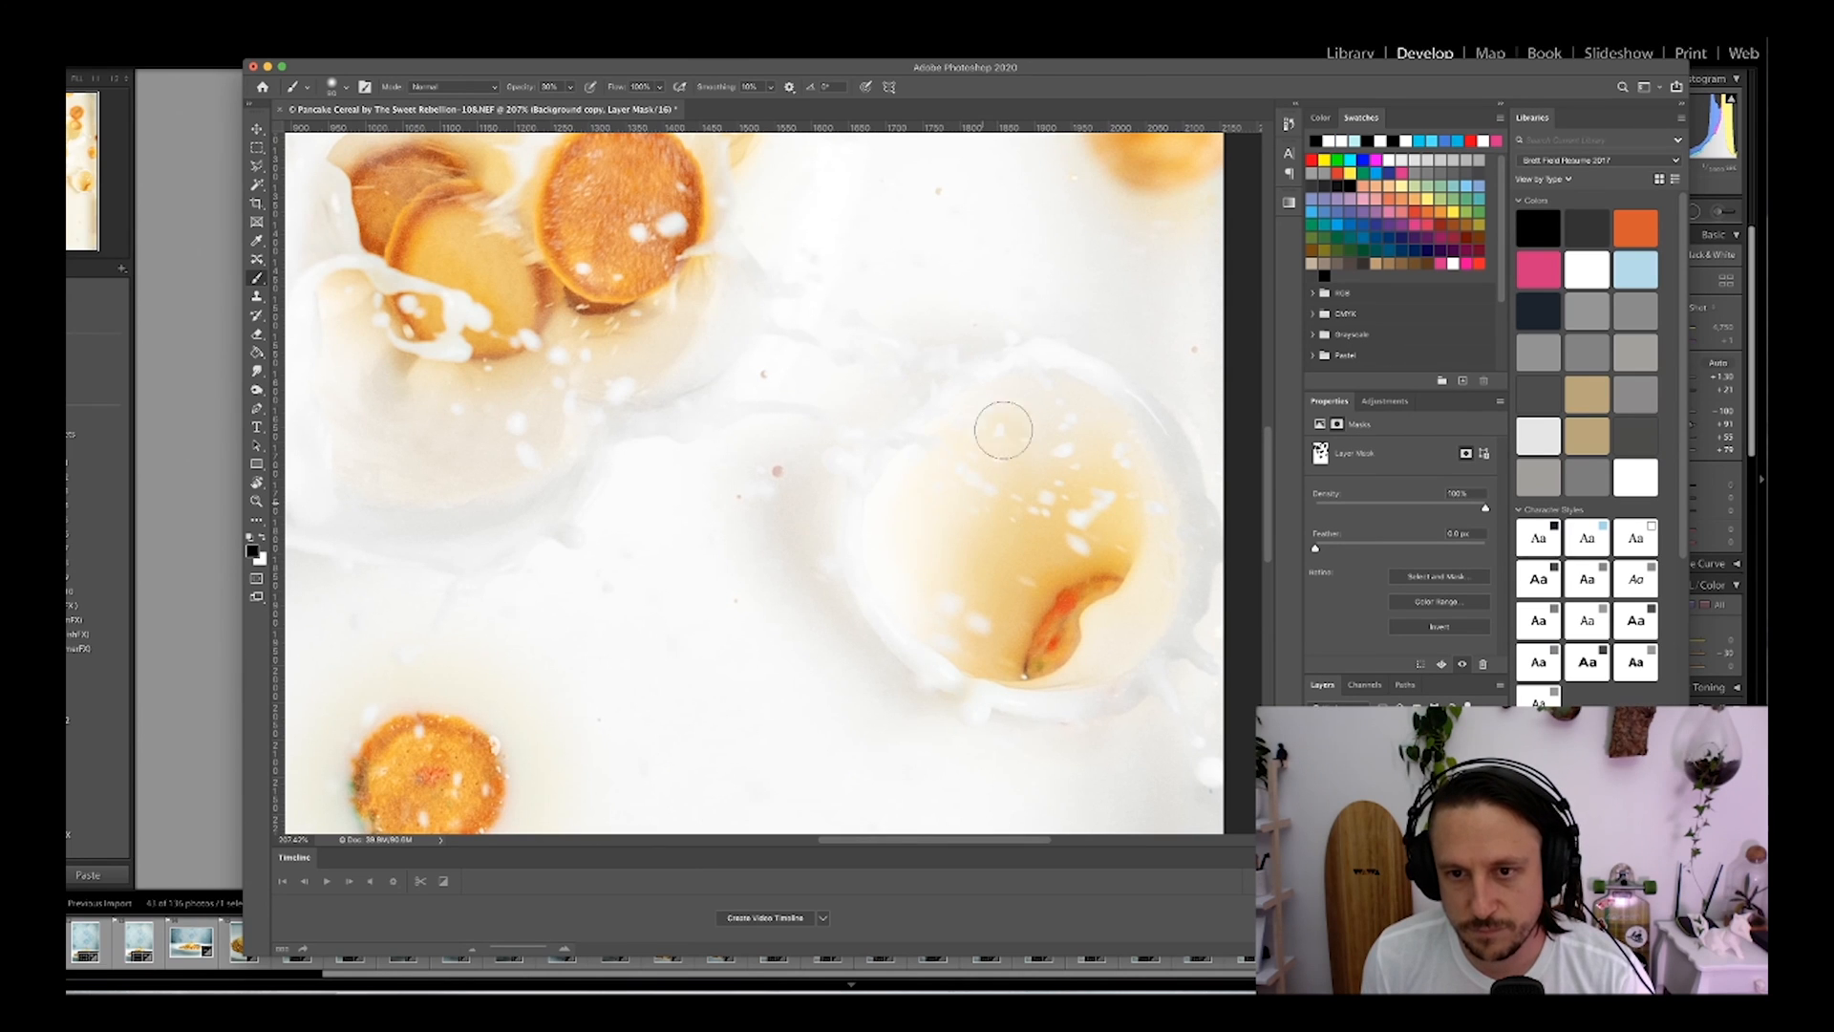
pyautogui.press('x')
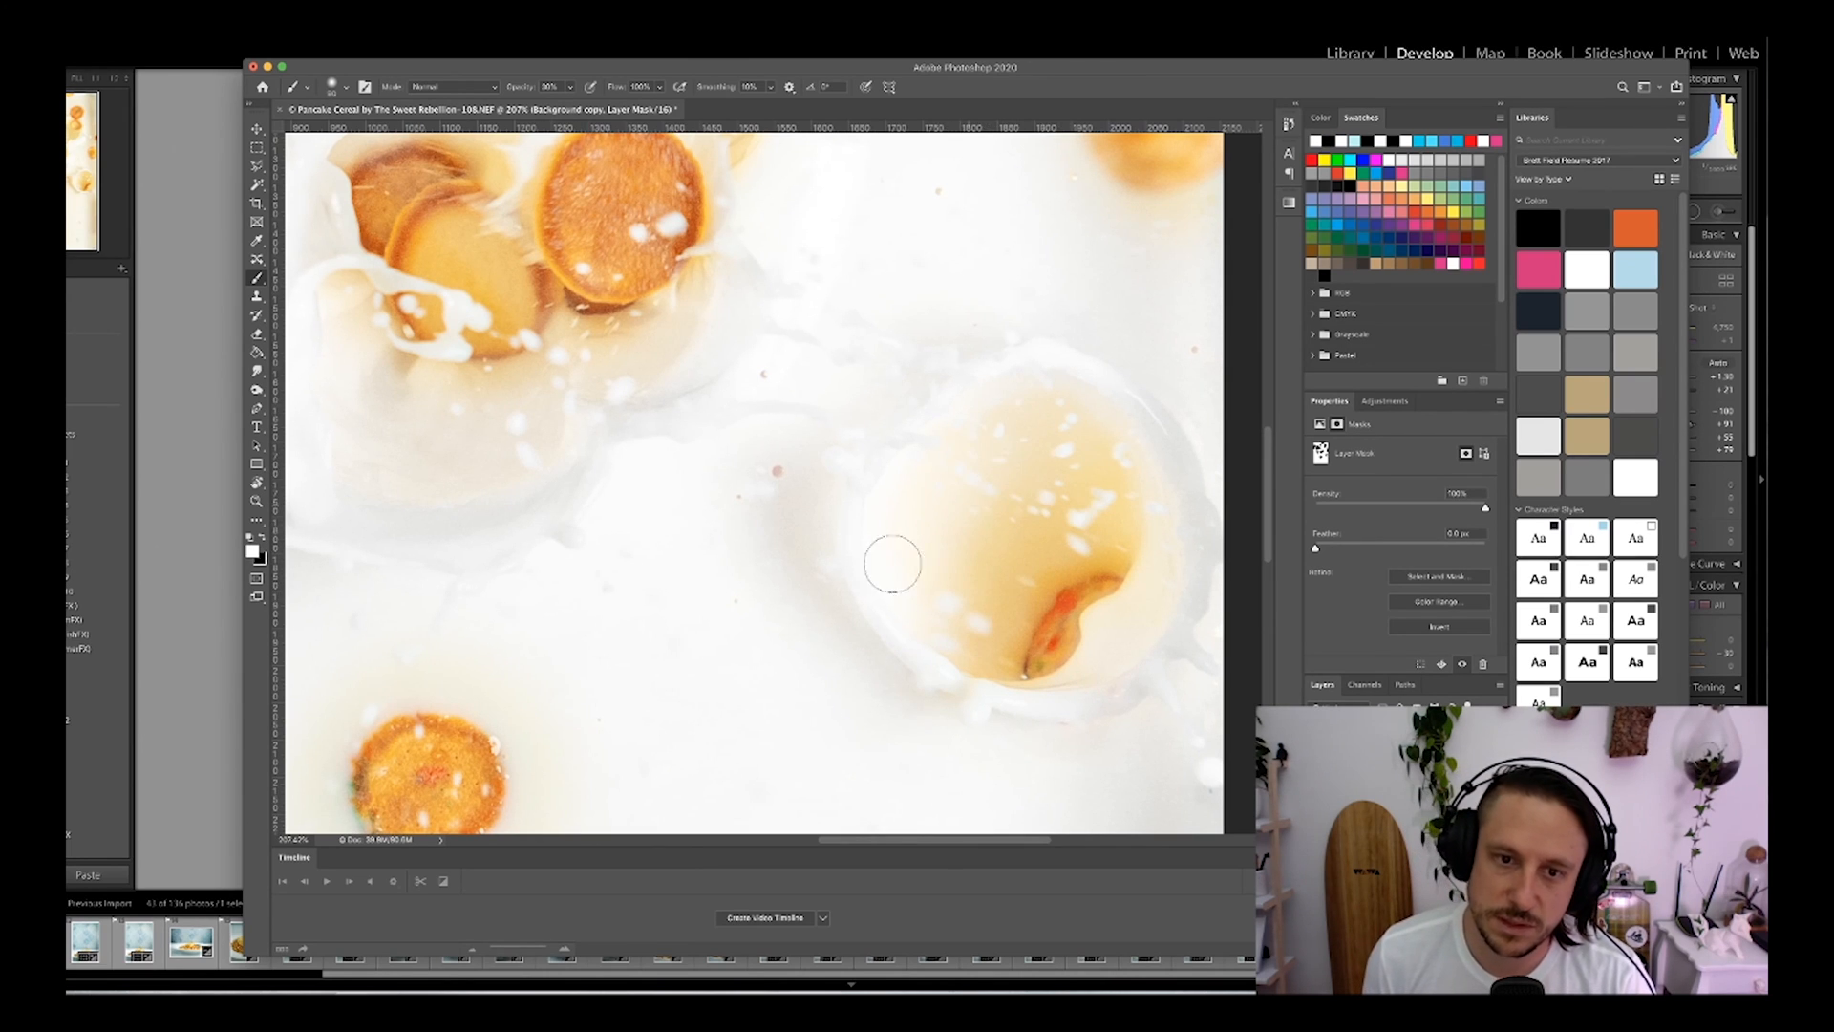
pyautogui.moveTo(702, 659); pyautogui.dragTo(823, 701)
# Step: Paint white on the mask to reduce the yellow halos around the blurred pancakes along the photo's right side
pyautogui.moveTo(1253, 403)
pyautogui.mouseDown()
pyautogui.moveTo(875, 630)
pyautogui.moveTo(935, 593)
pyautogui.mouseUp()
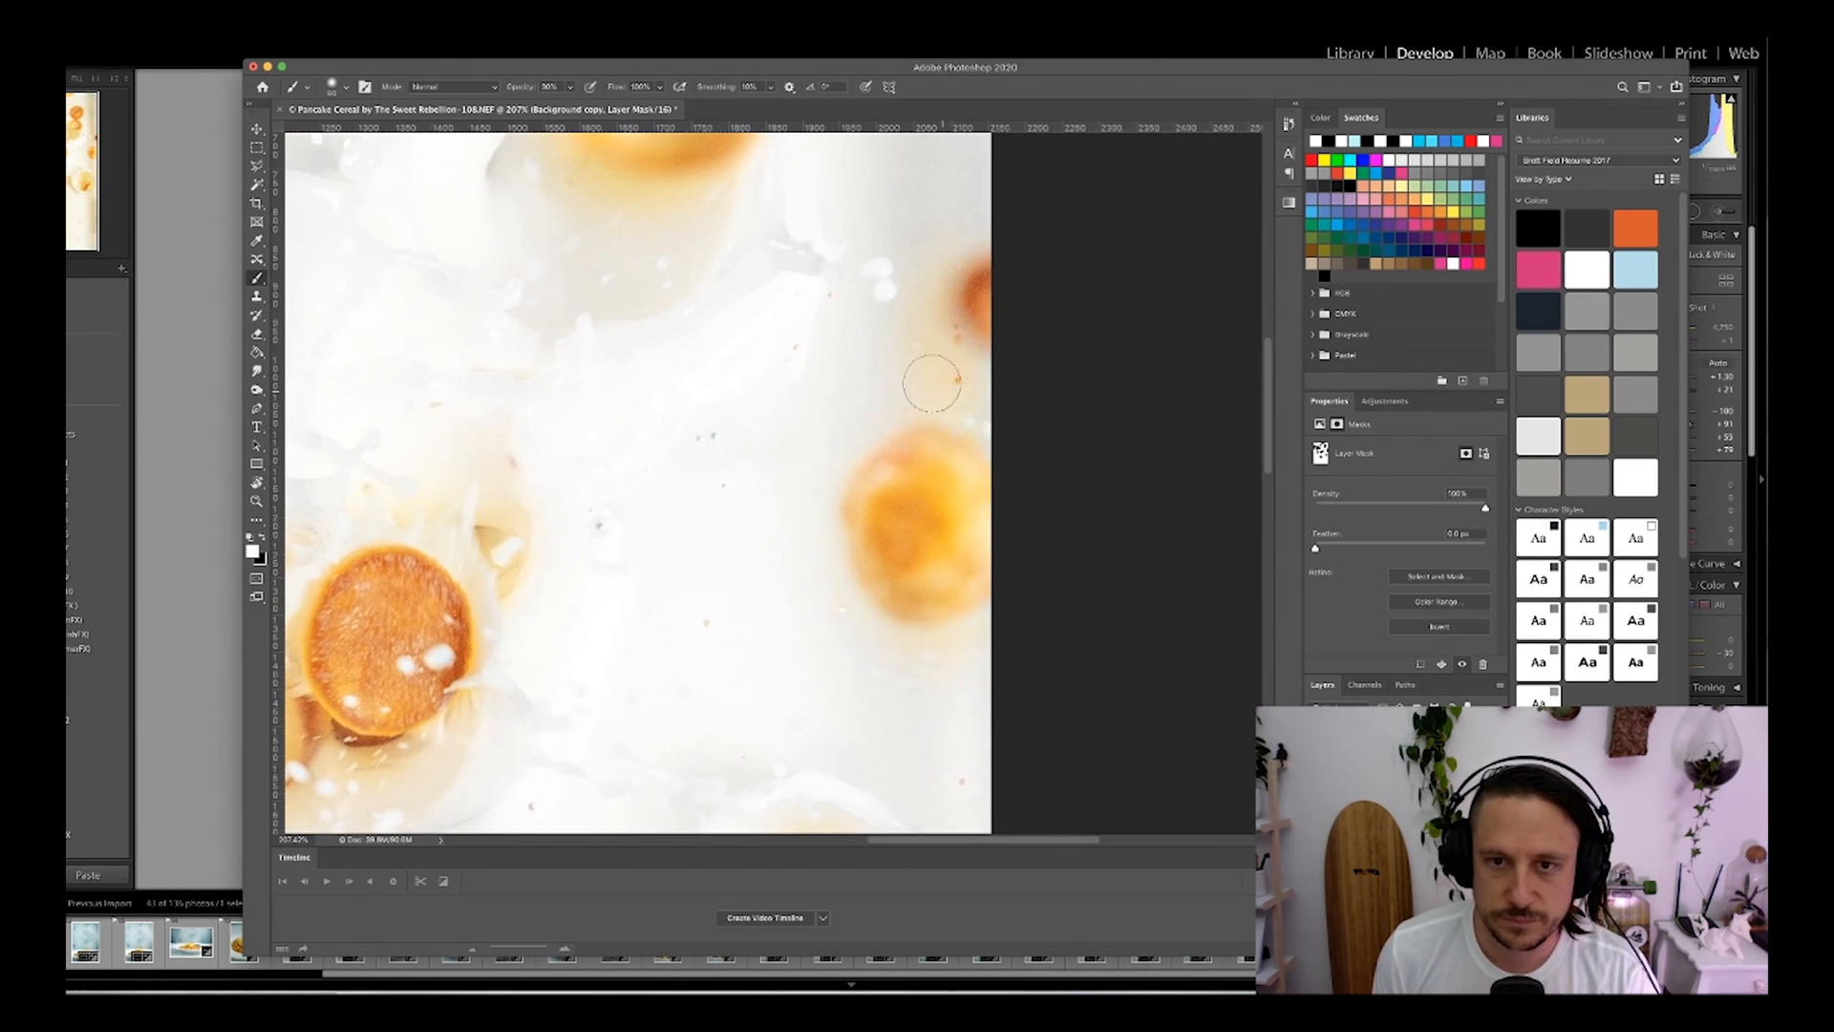
pyautogui.moveTo(760, 346)
pyautogui.mouseDown()
pyautogui.moveTo(975, 627)
pyautogui.moveTo(983, 666)
pyautogui.mouseUp()
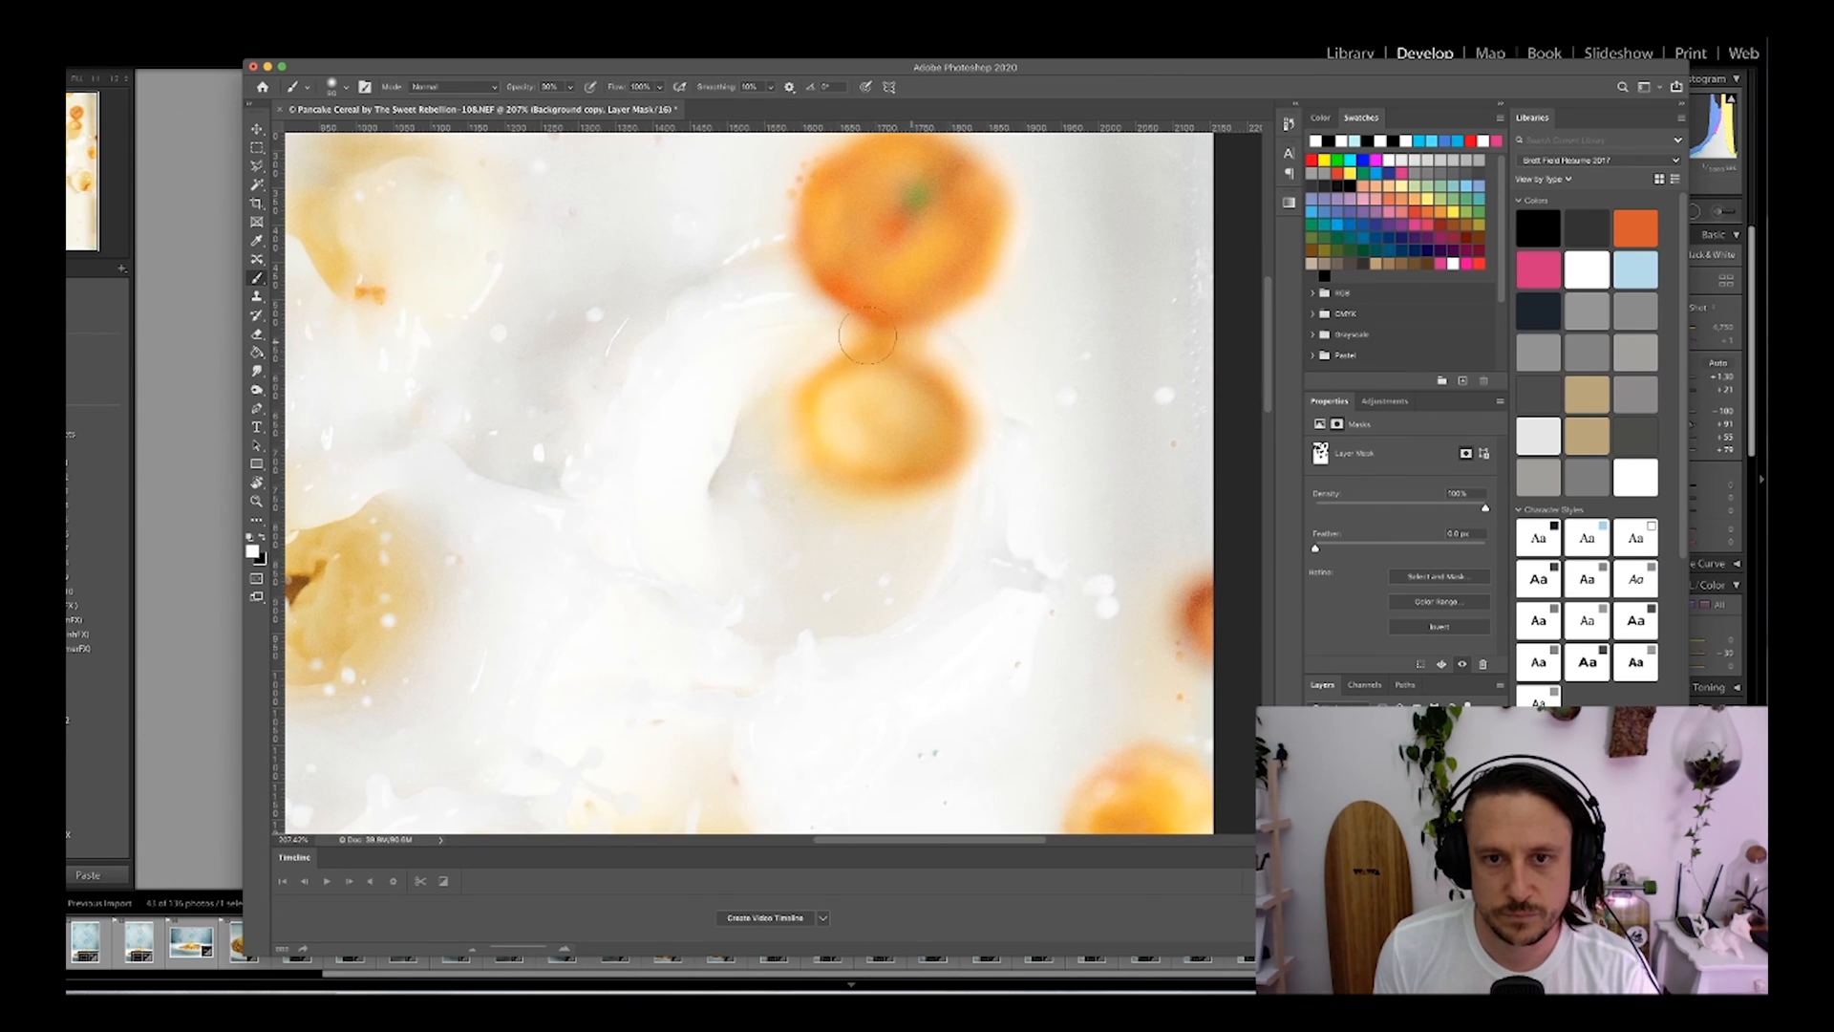
pyautogui.press('x')
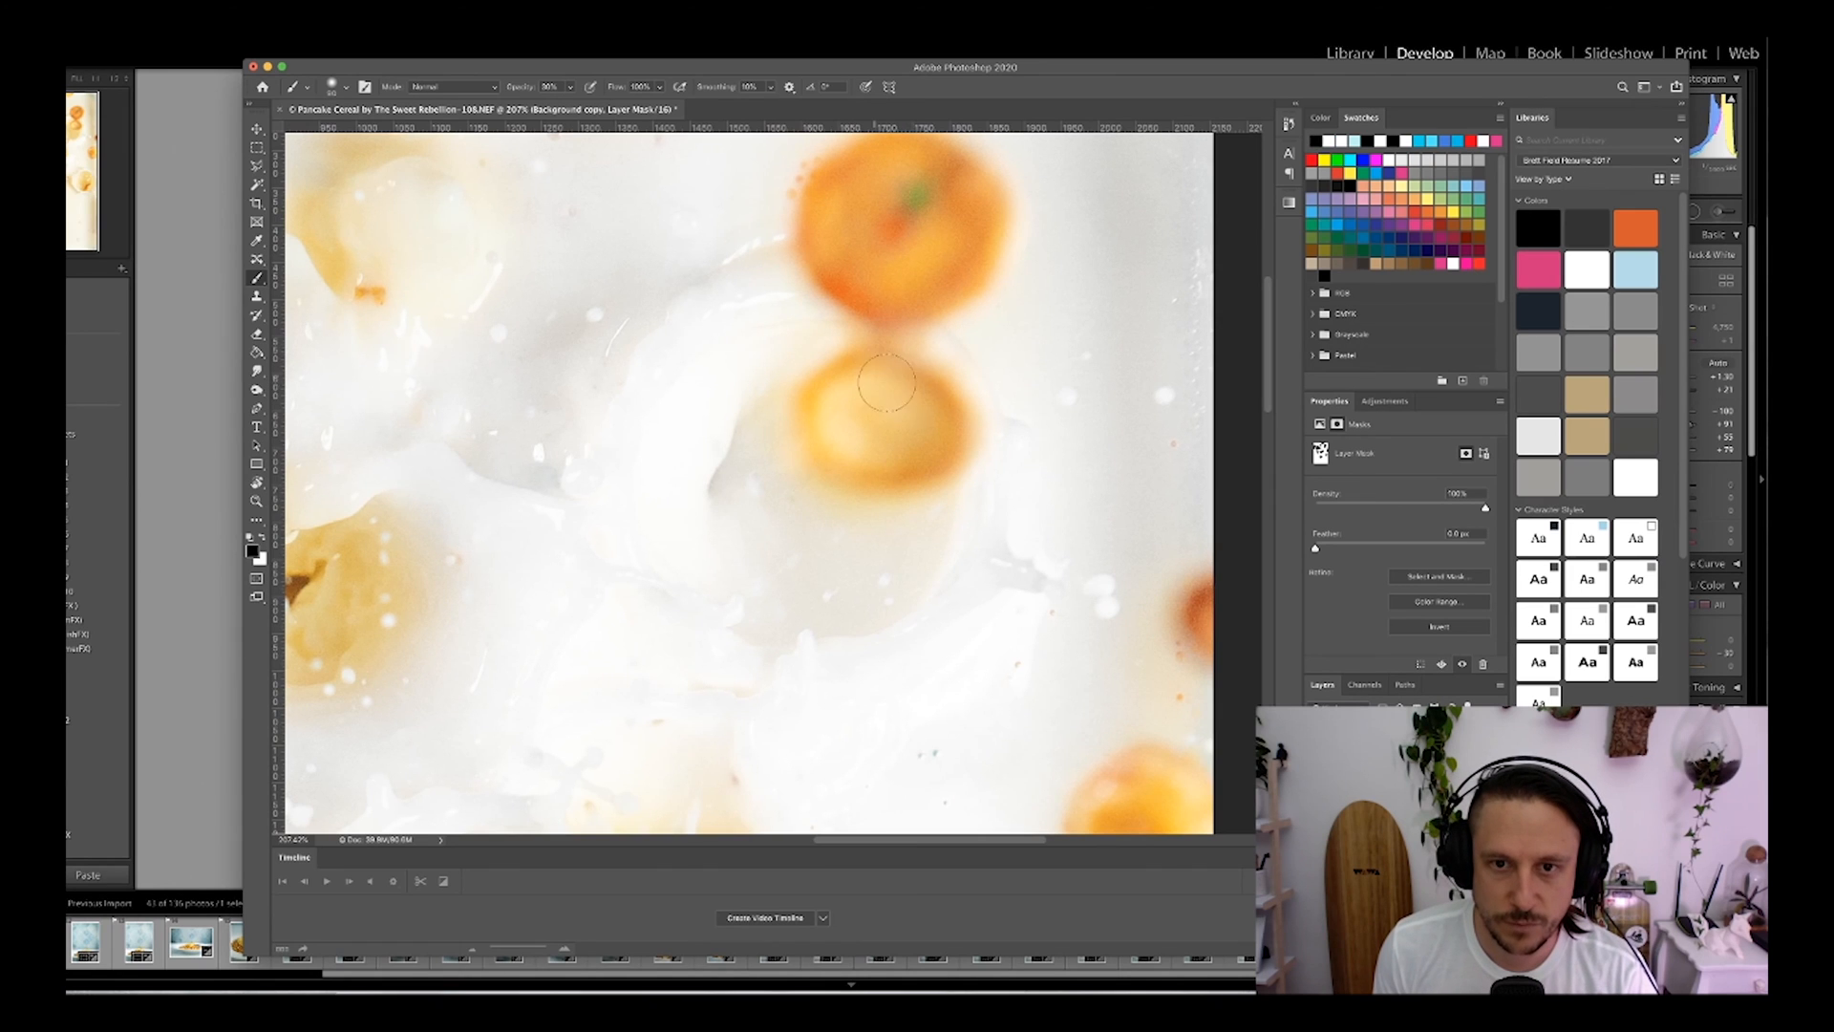
pyautogui.moveTo(954, 321)
pyautogui.mouseDown()
pyautogui.moveTo(1035, 531)
pyautogui.moveTo(1101, 615)
pyautogui.mouseUp()
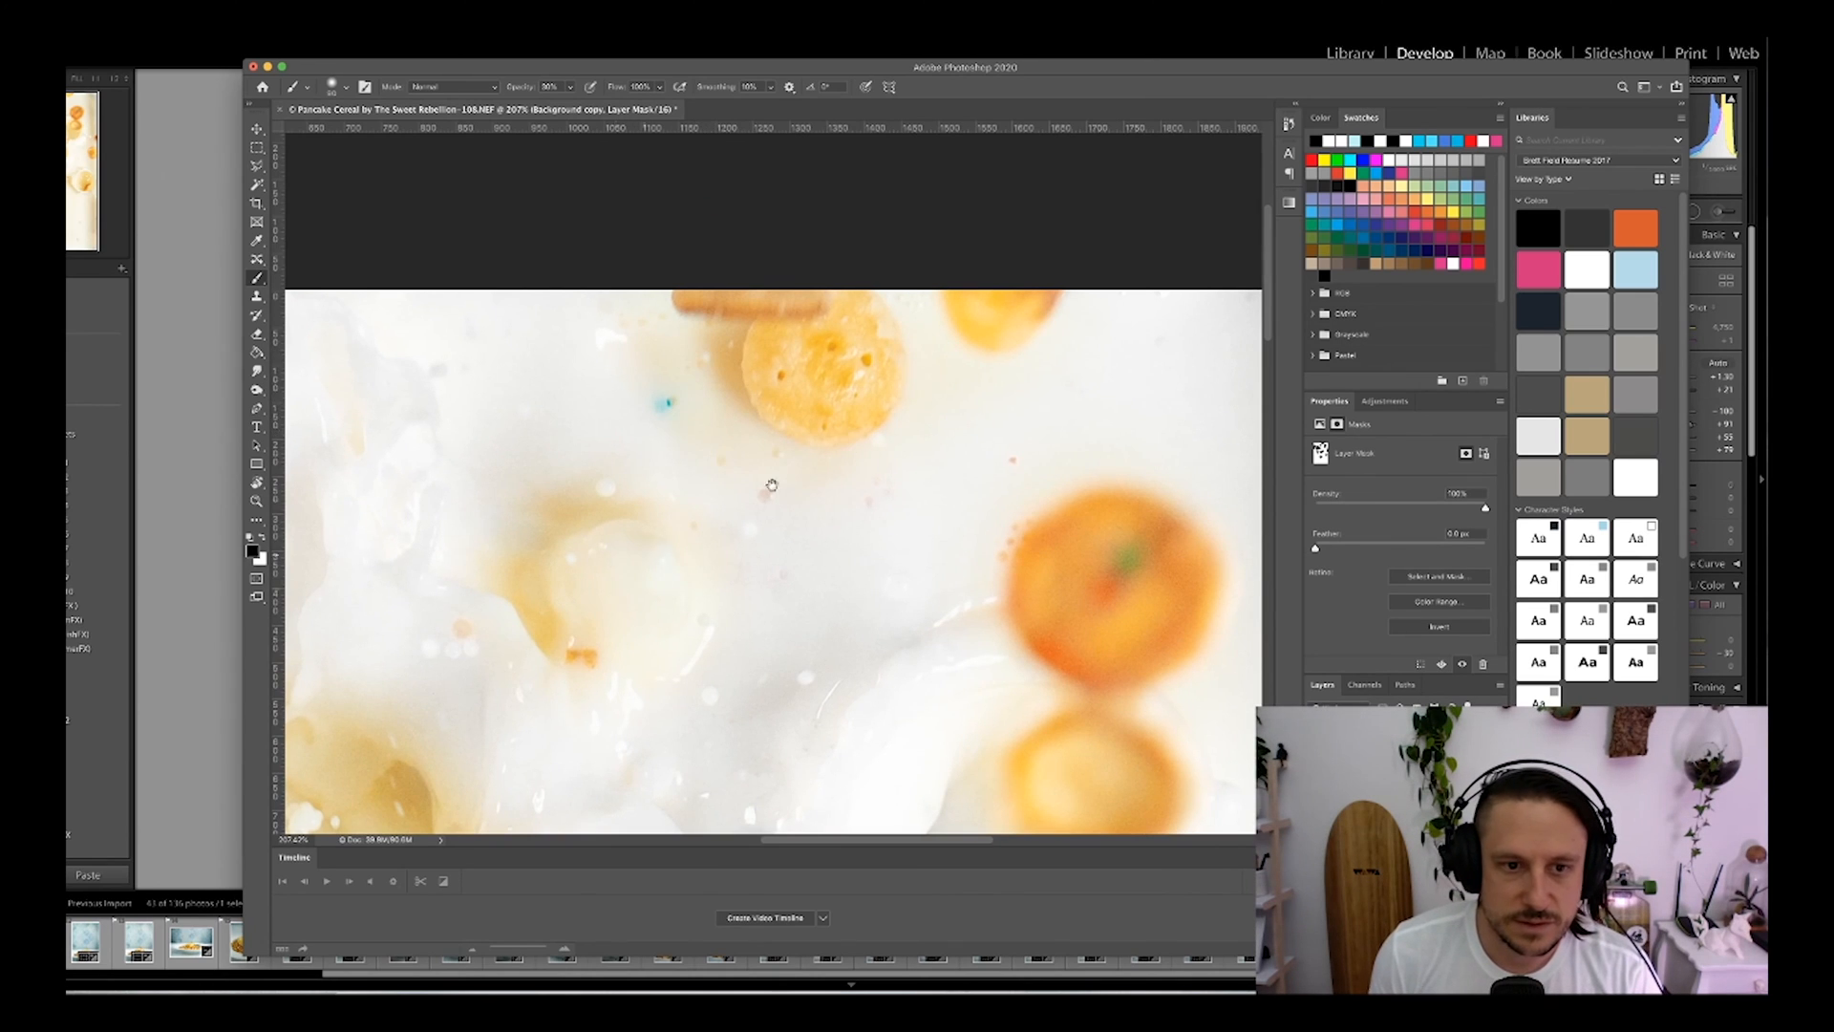
# Step: Alternate white and black mask strokes to whiten the yellow milk on the right side of the upper-left splash while preserving its cereal colour
pyautogui.moveTo(772, 486); pyautogui.dragTo(851, 410)
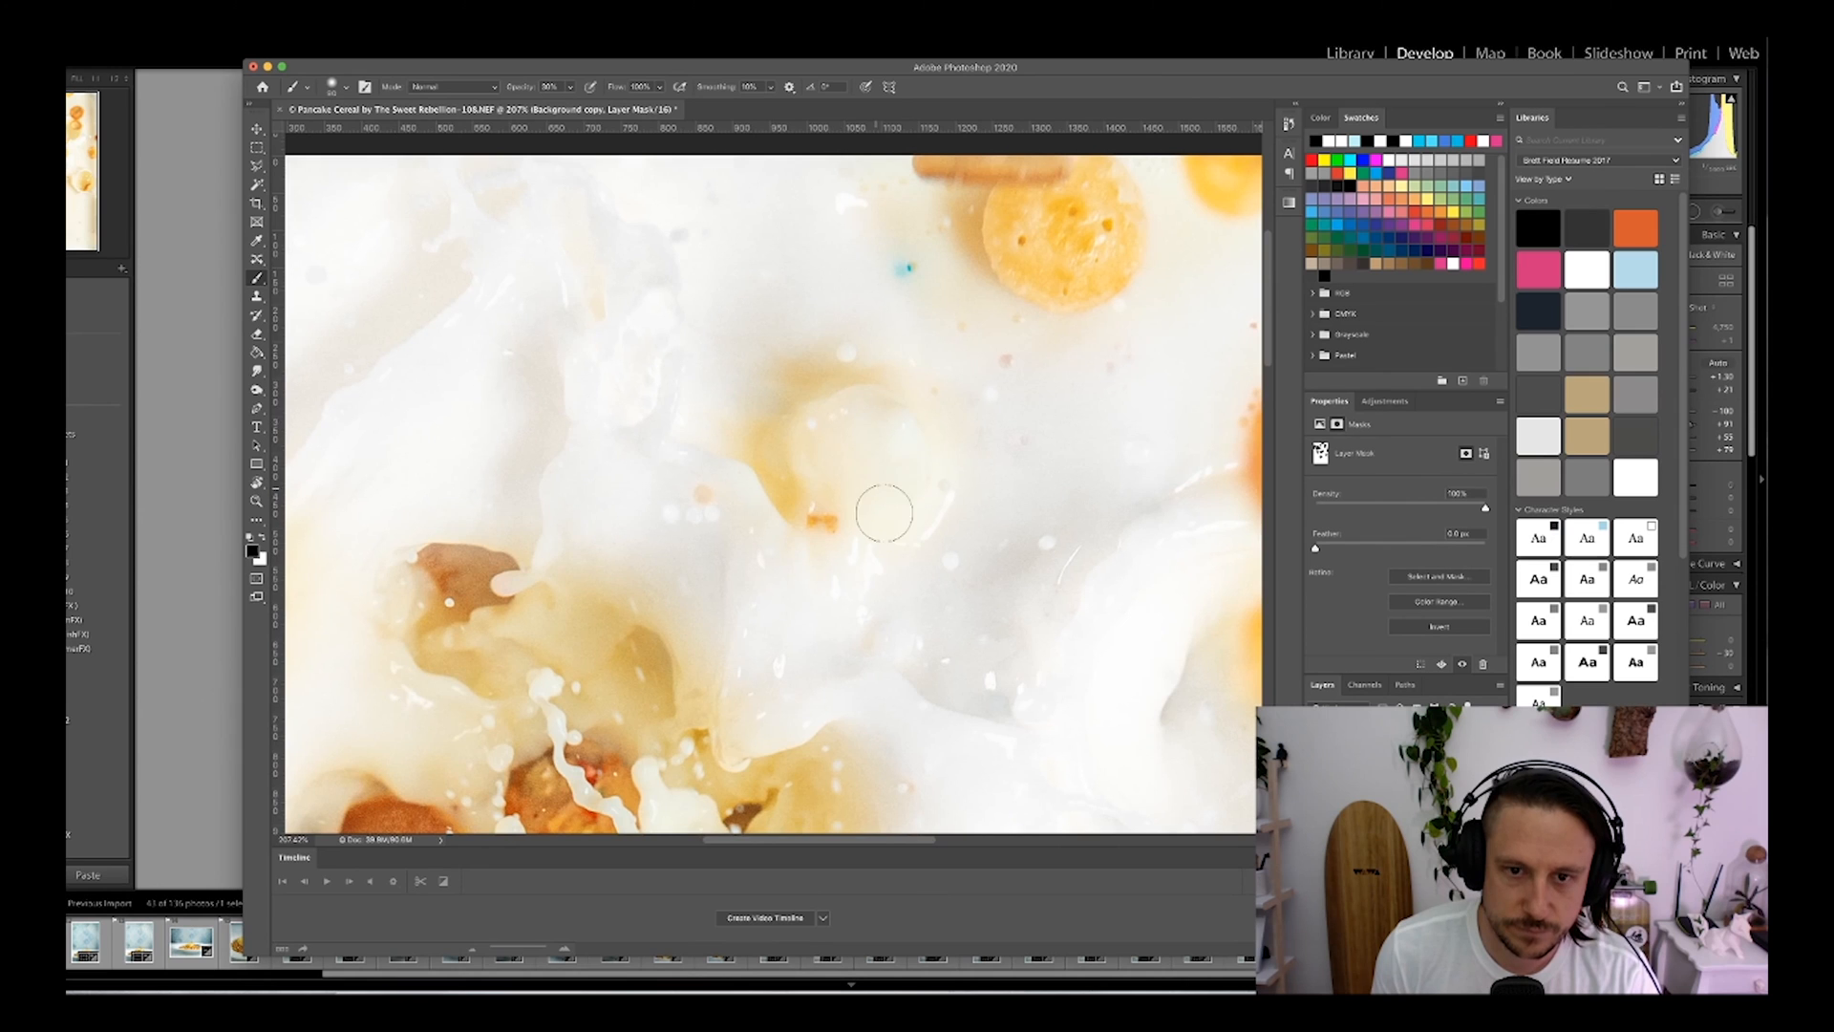
pyautogui.scroll(-5, 884, 513)
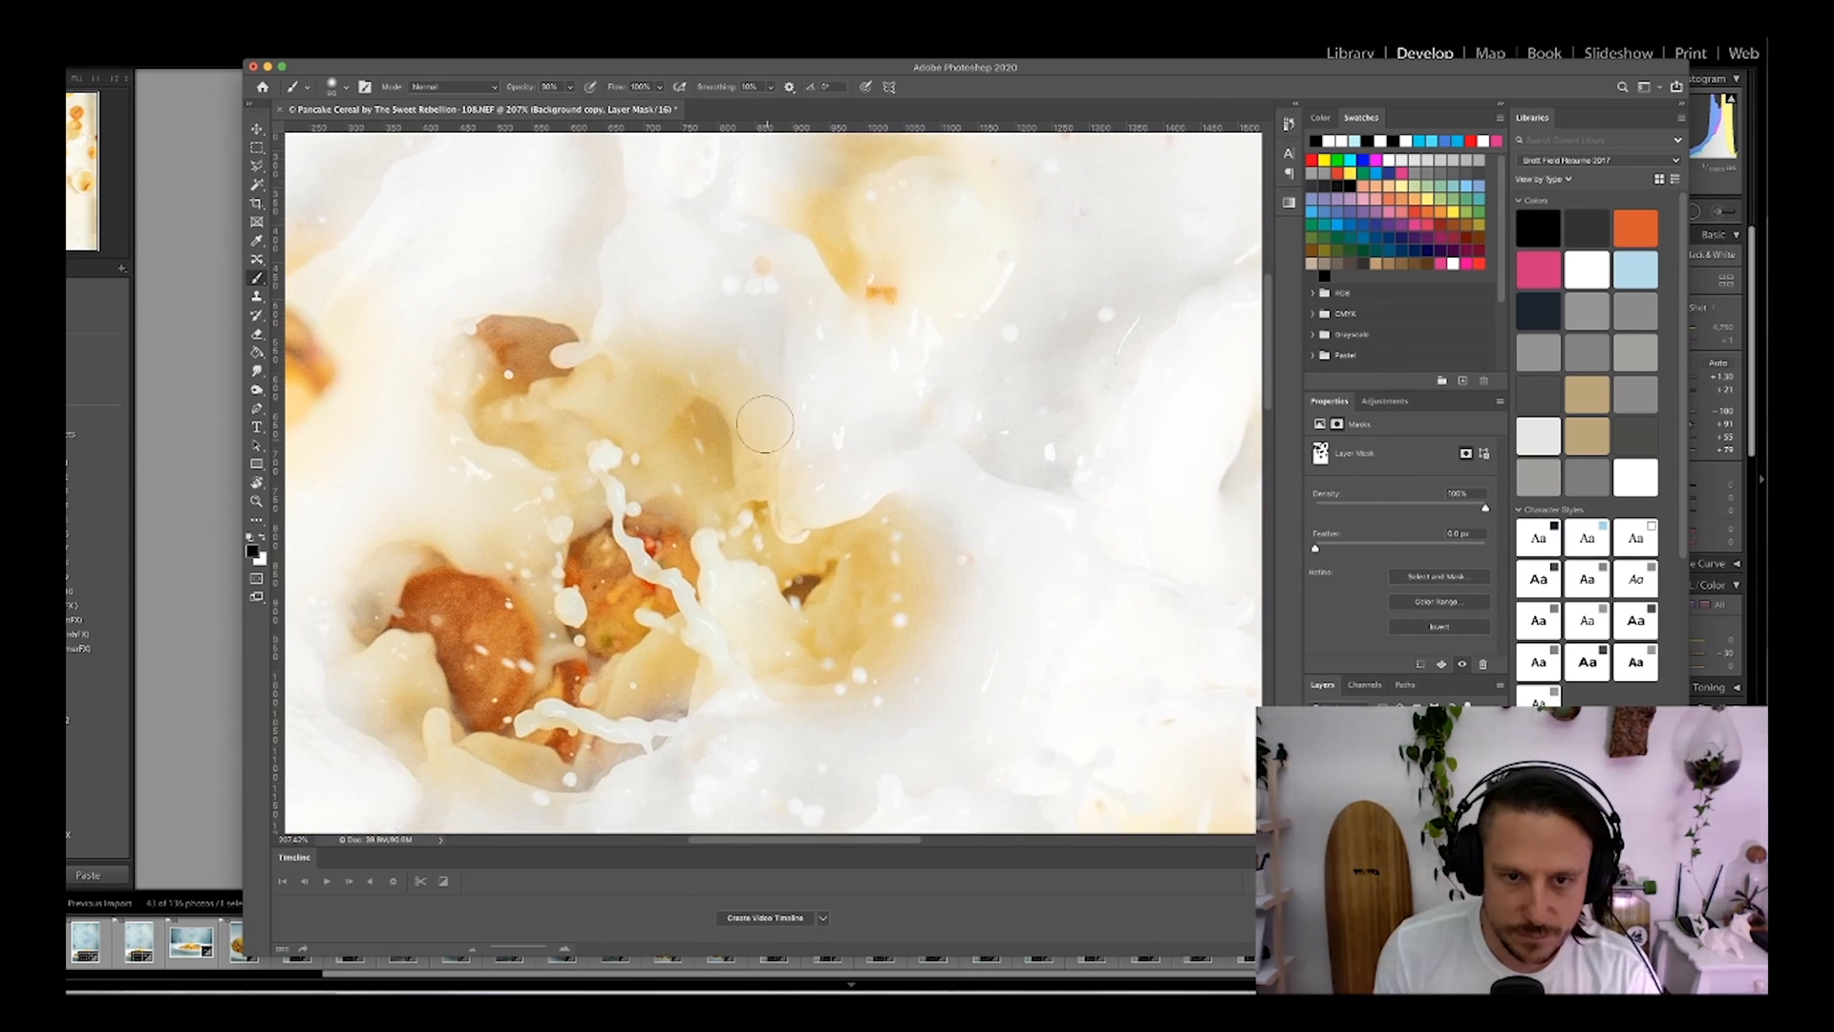
pyautogui.press('x')
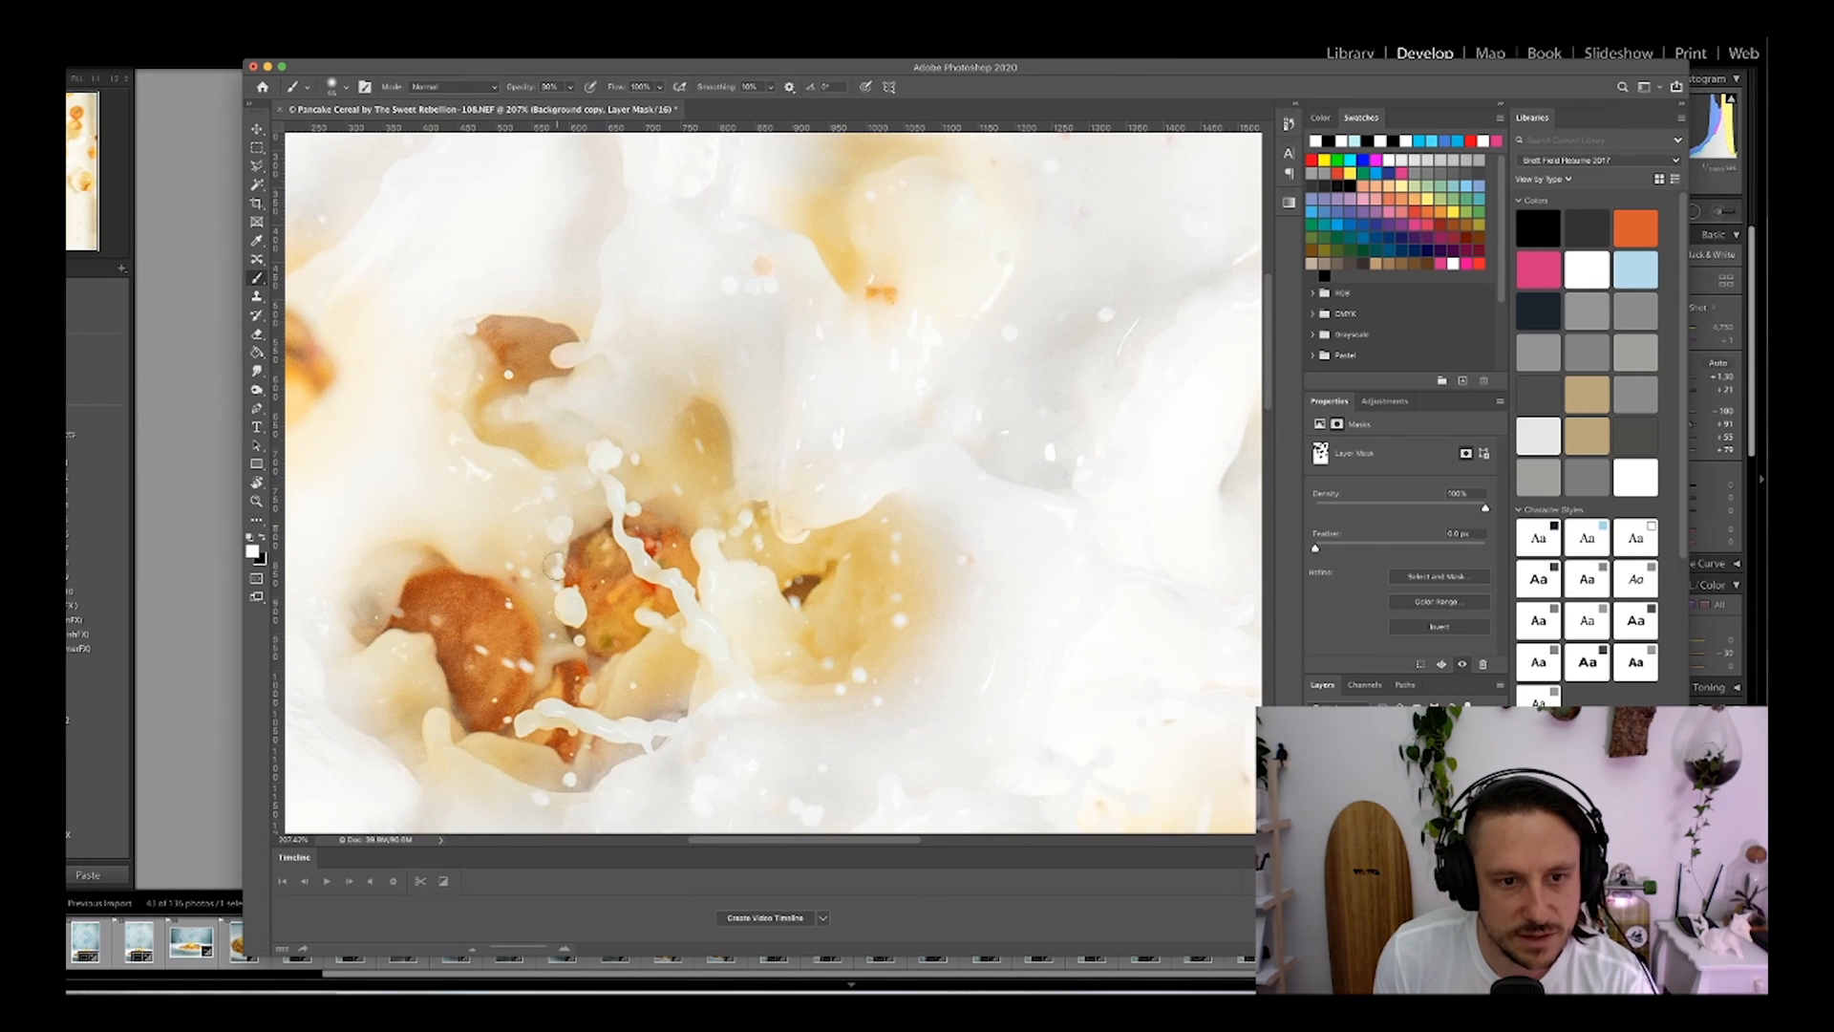
pyautogui.press('x')
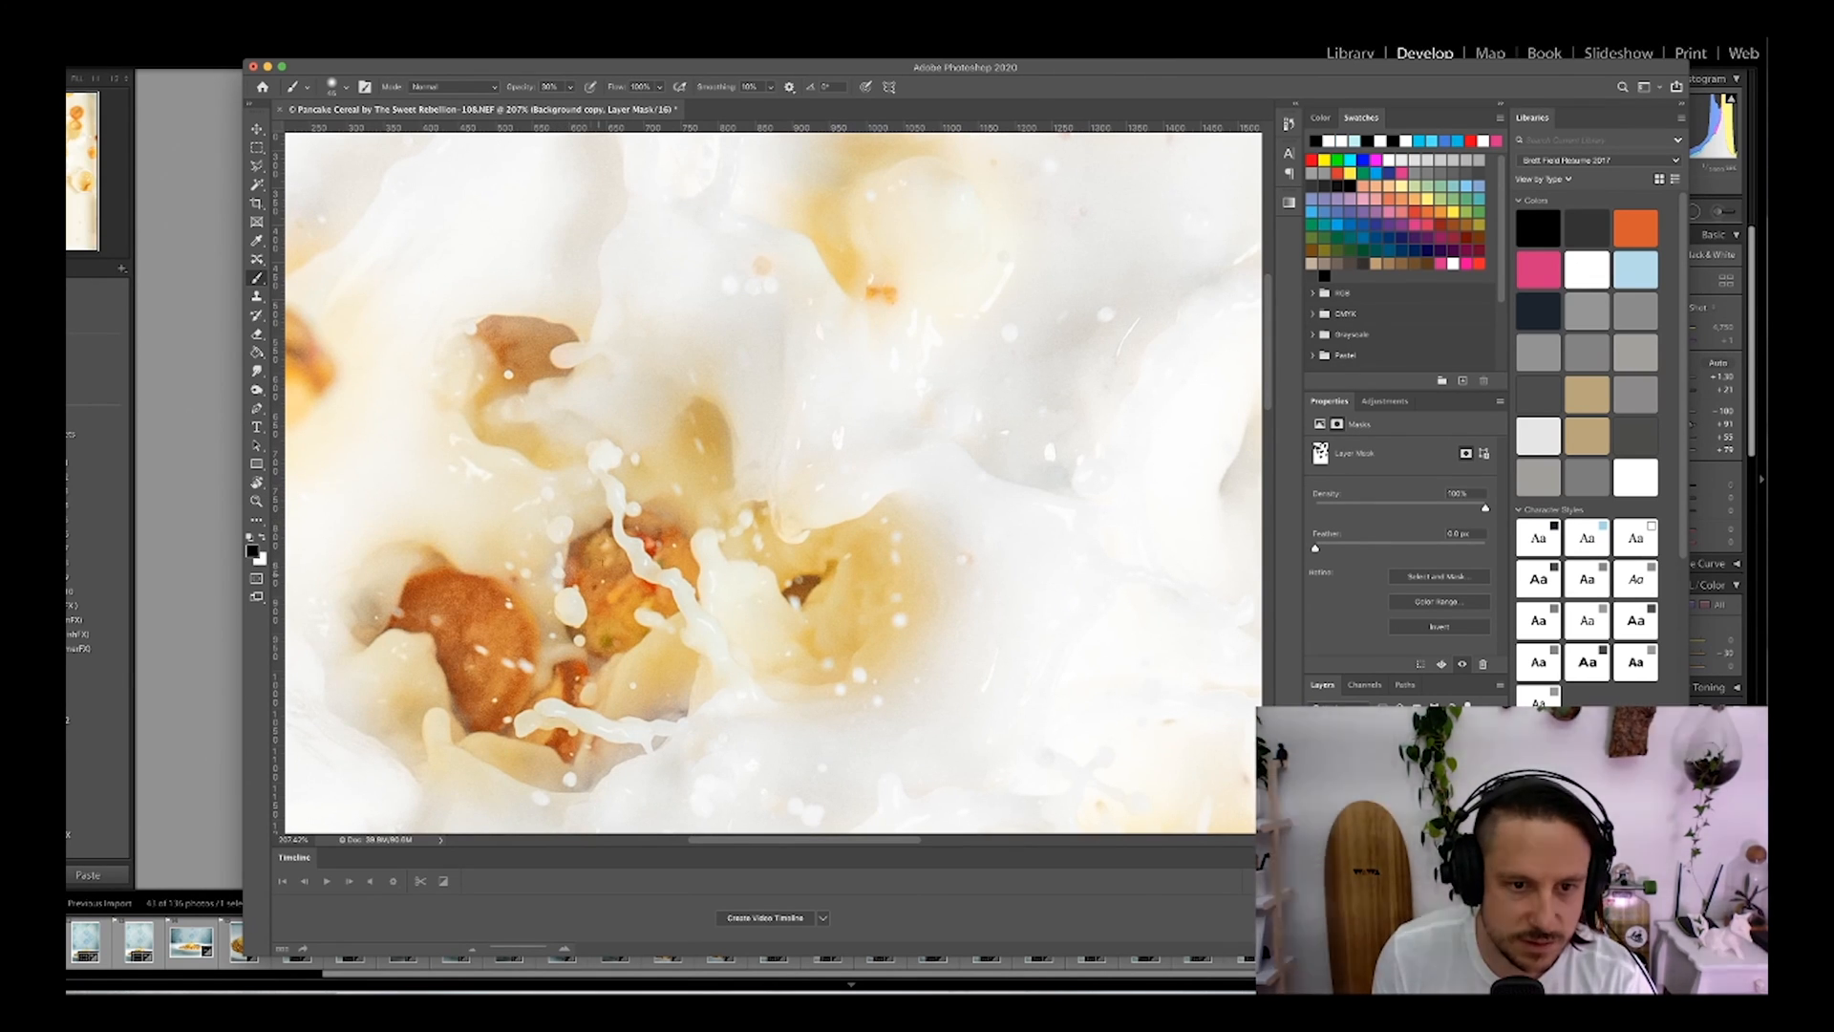
pyautogui.press('x')
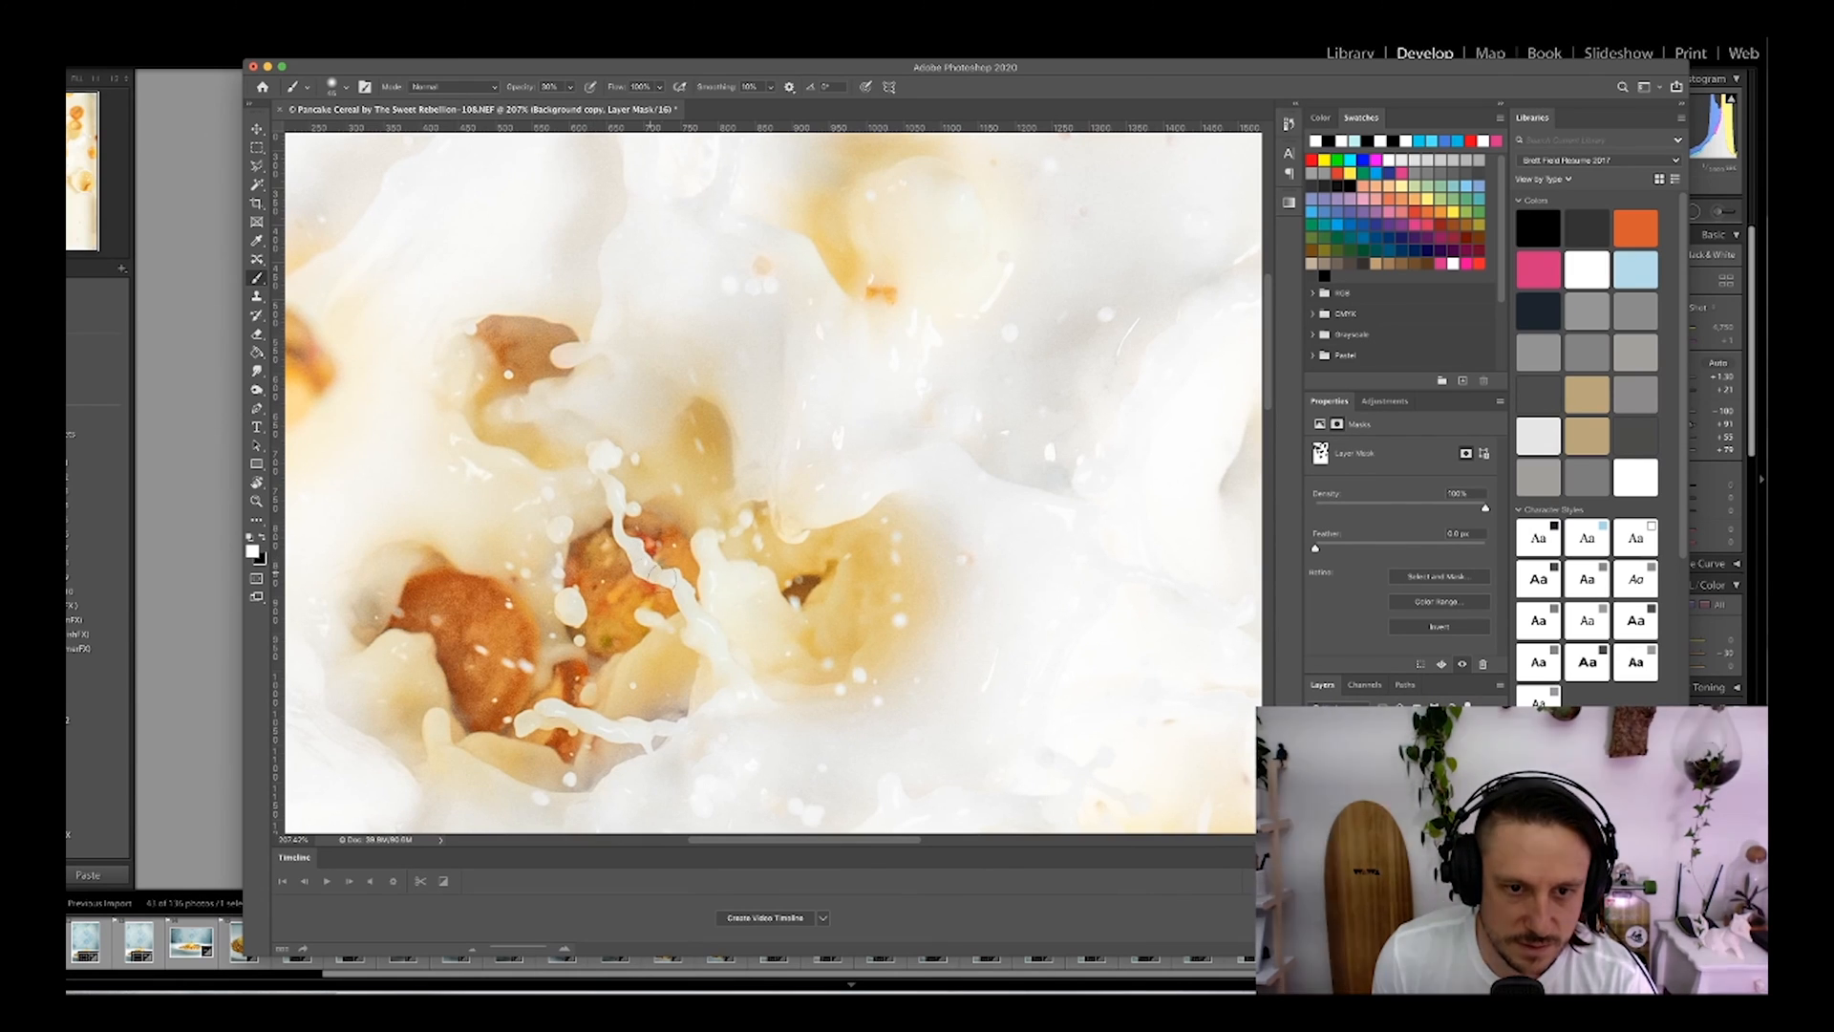
pyautogui.press('x')
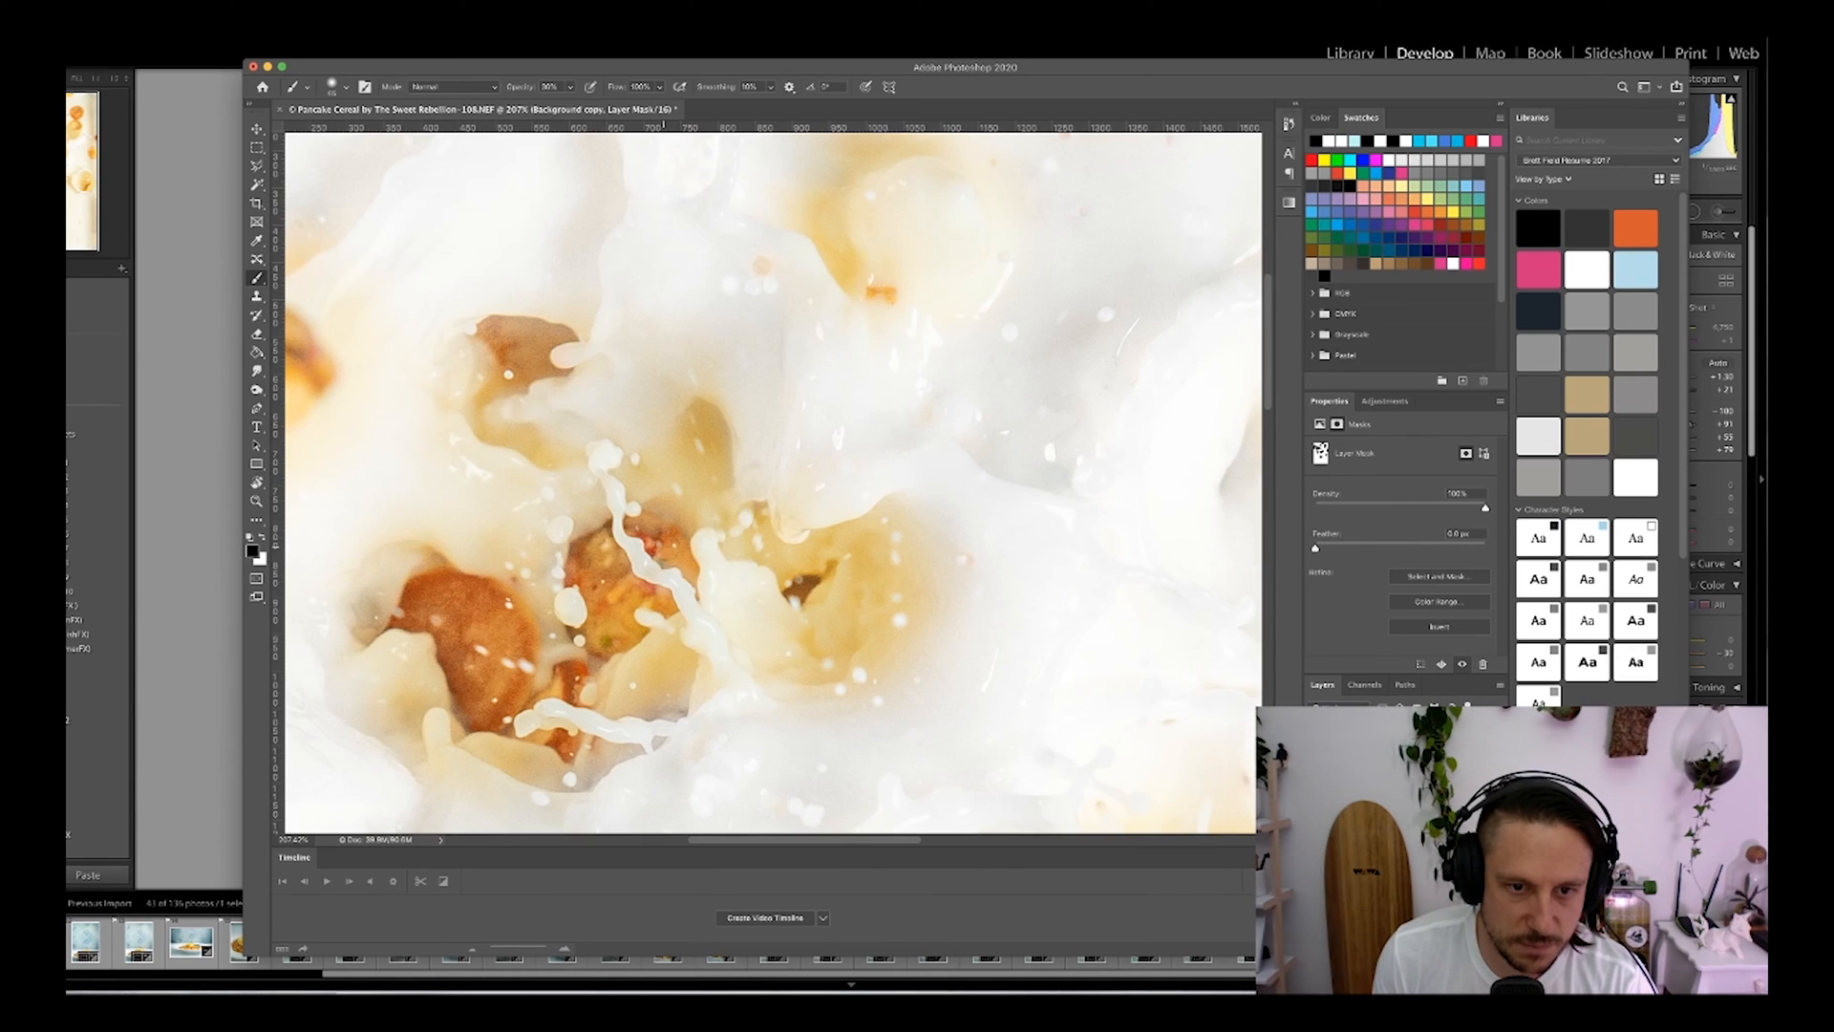
pyautogui.press('x')
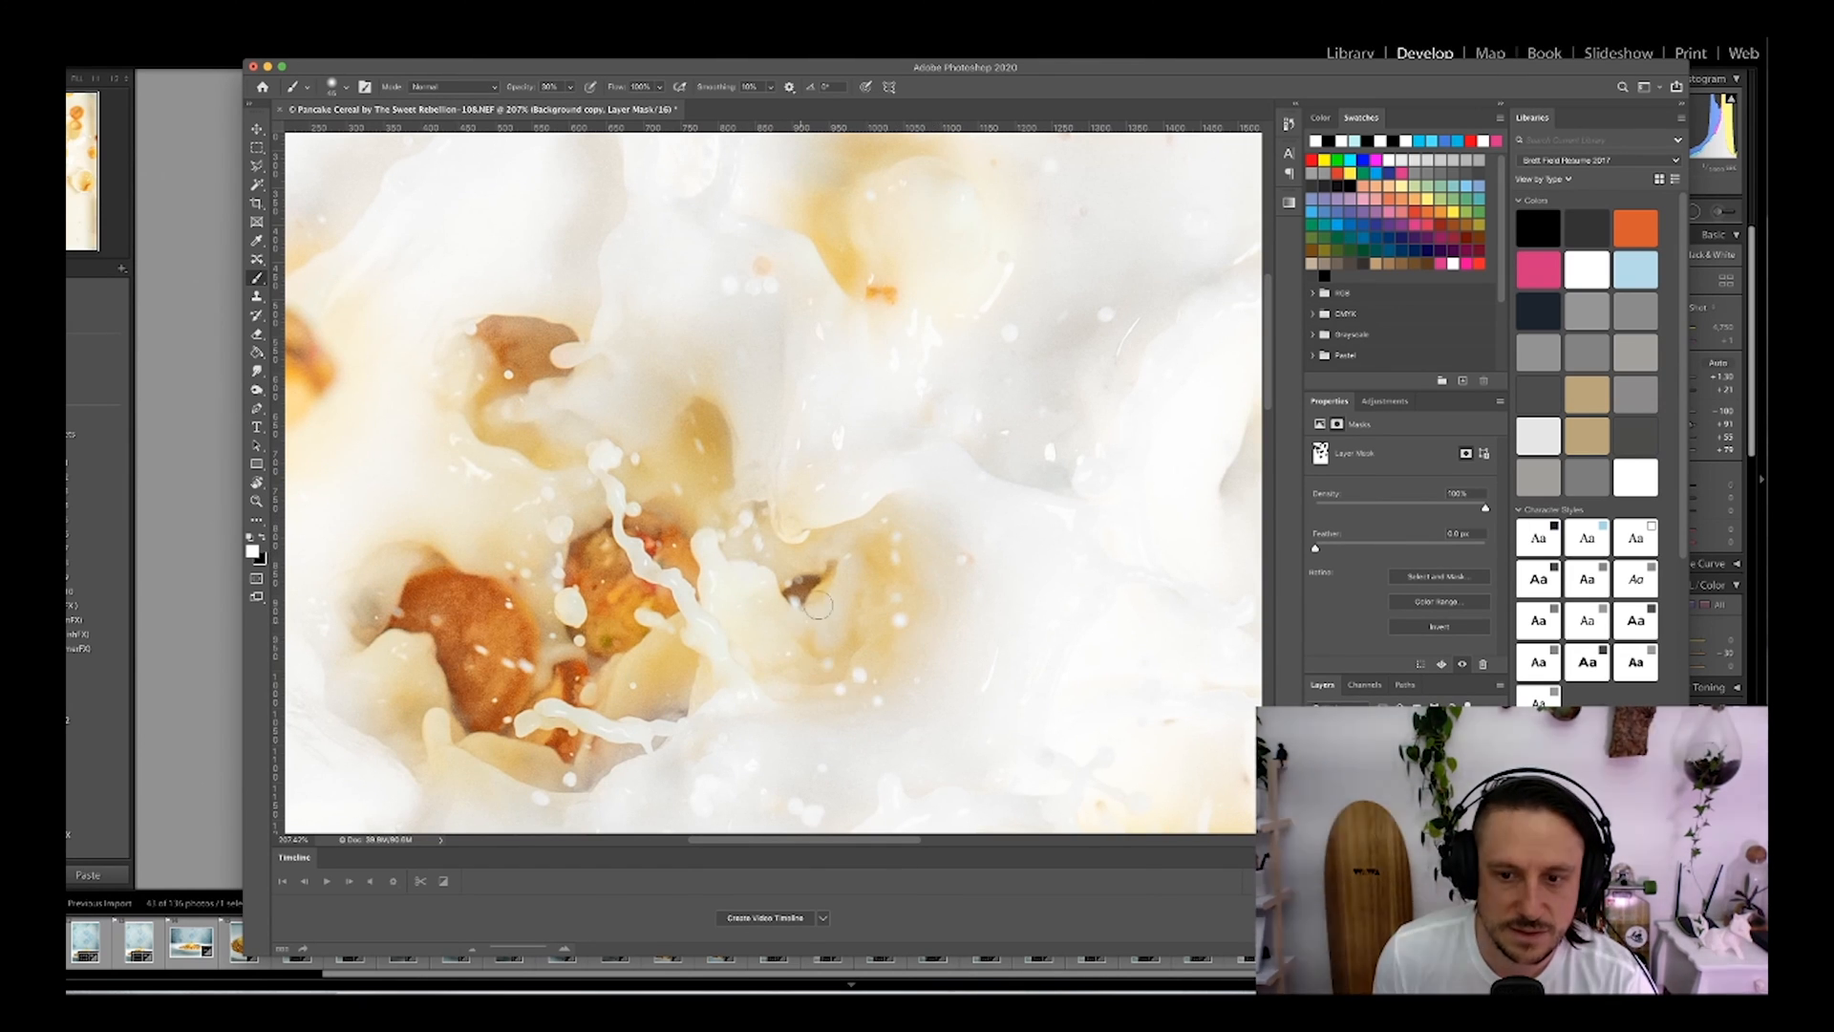
# Step: Whiten the milk fold beside and below the brown pancake in the upper-left splash, touching up the cereal edges with black on the mask
pyautogui.moveTo(703, 598); pyautogui.dragTo(851, 523)
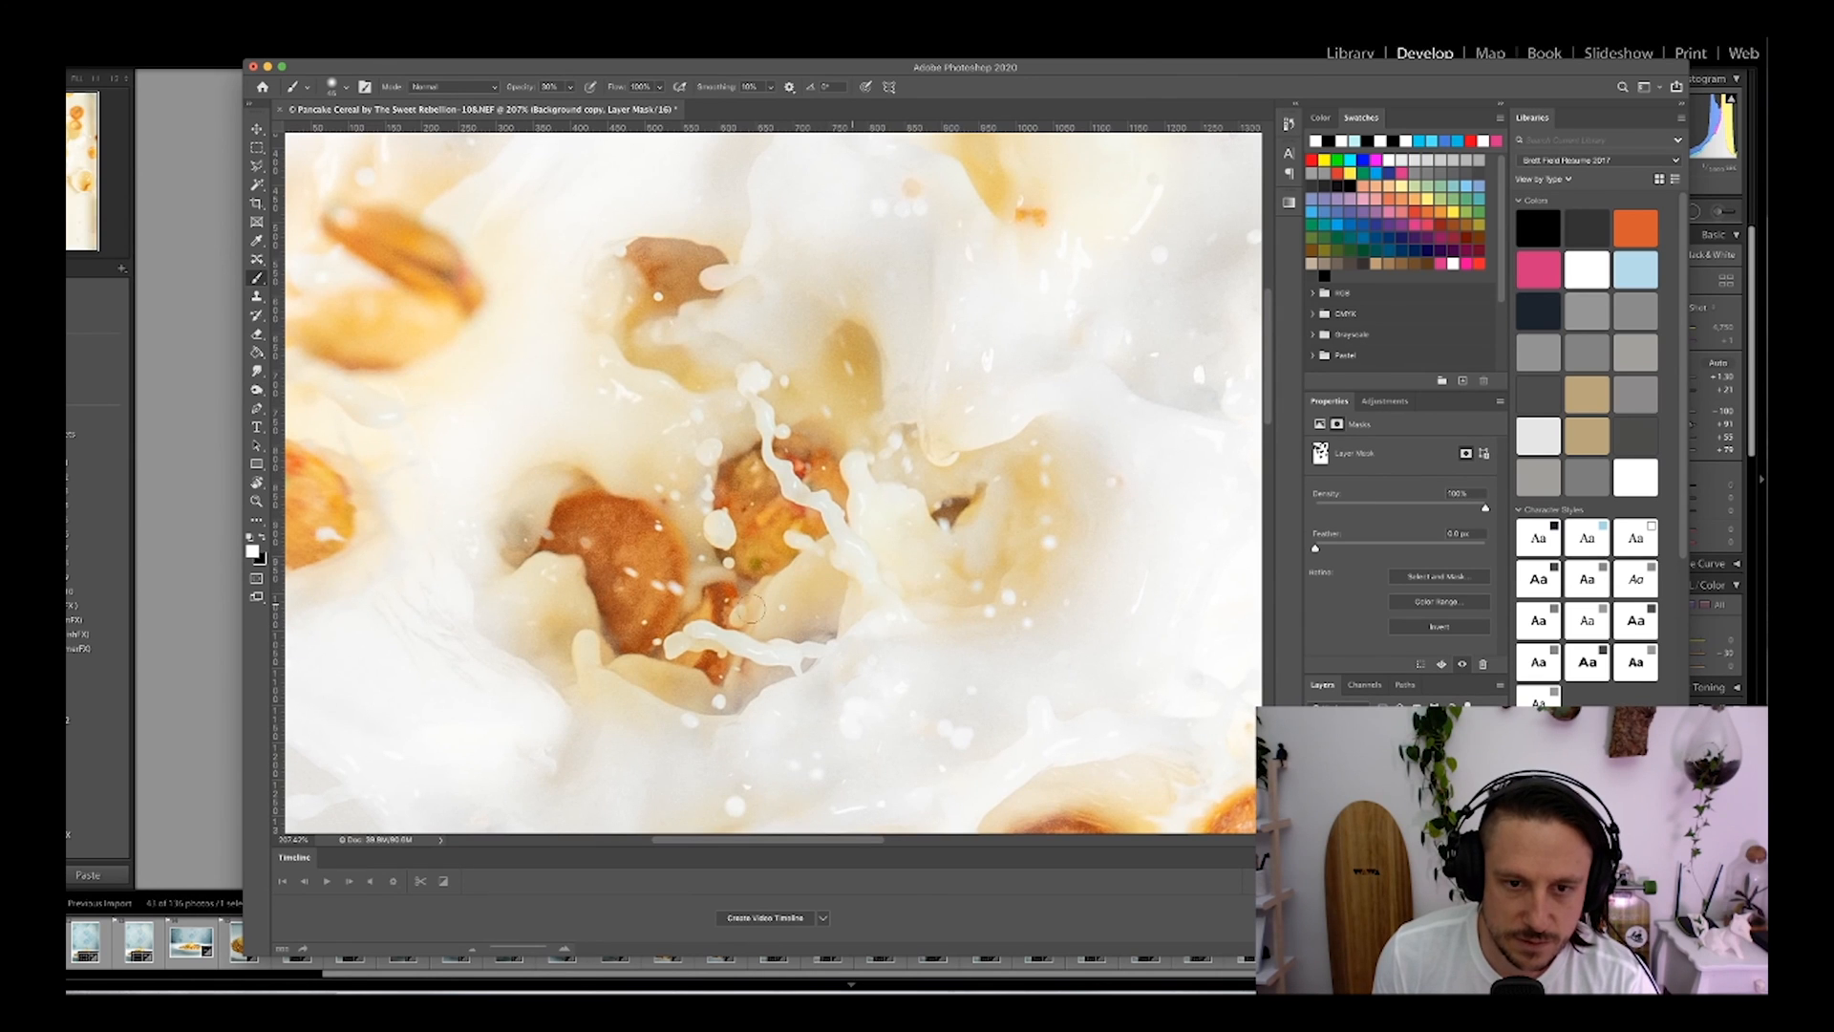
pyautogui.press('x')
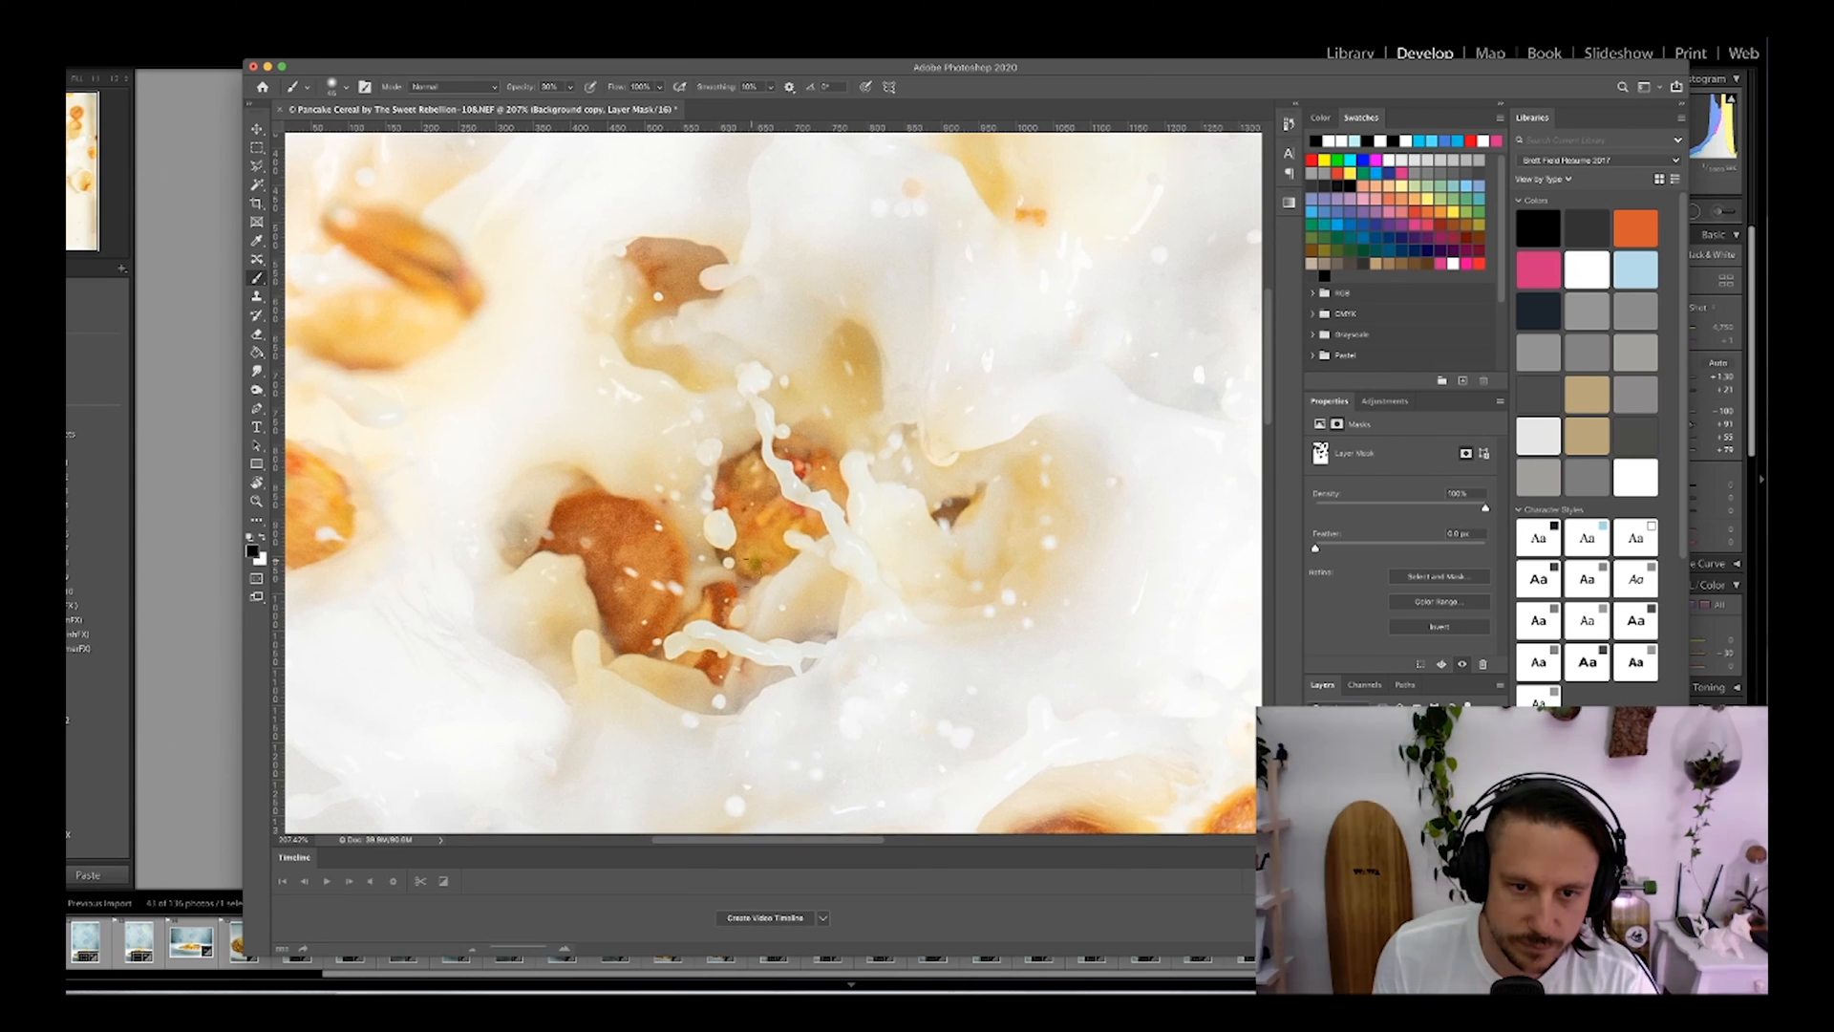
pyautogui.press('x')
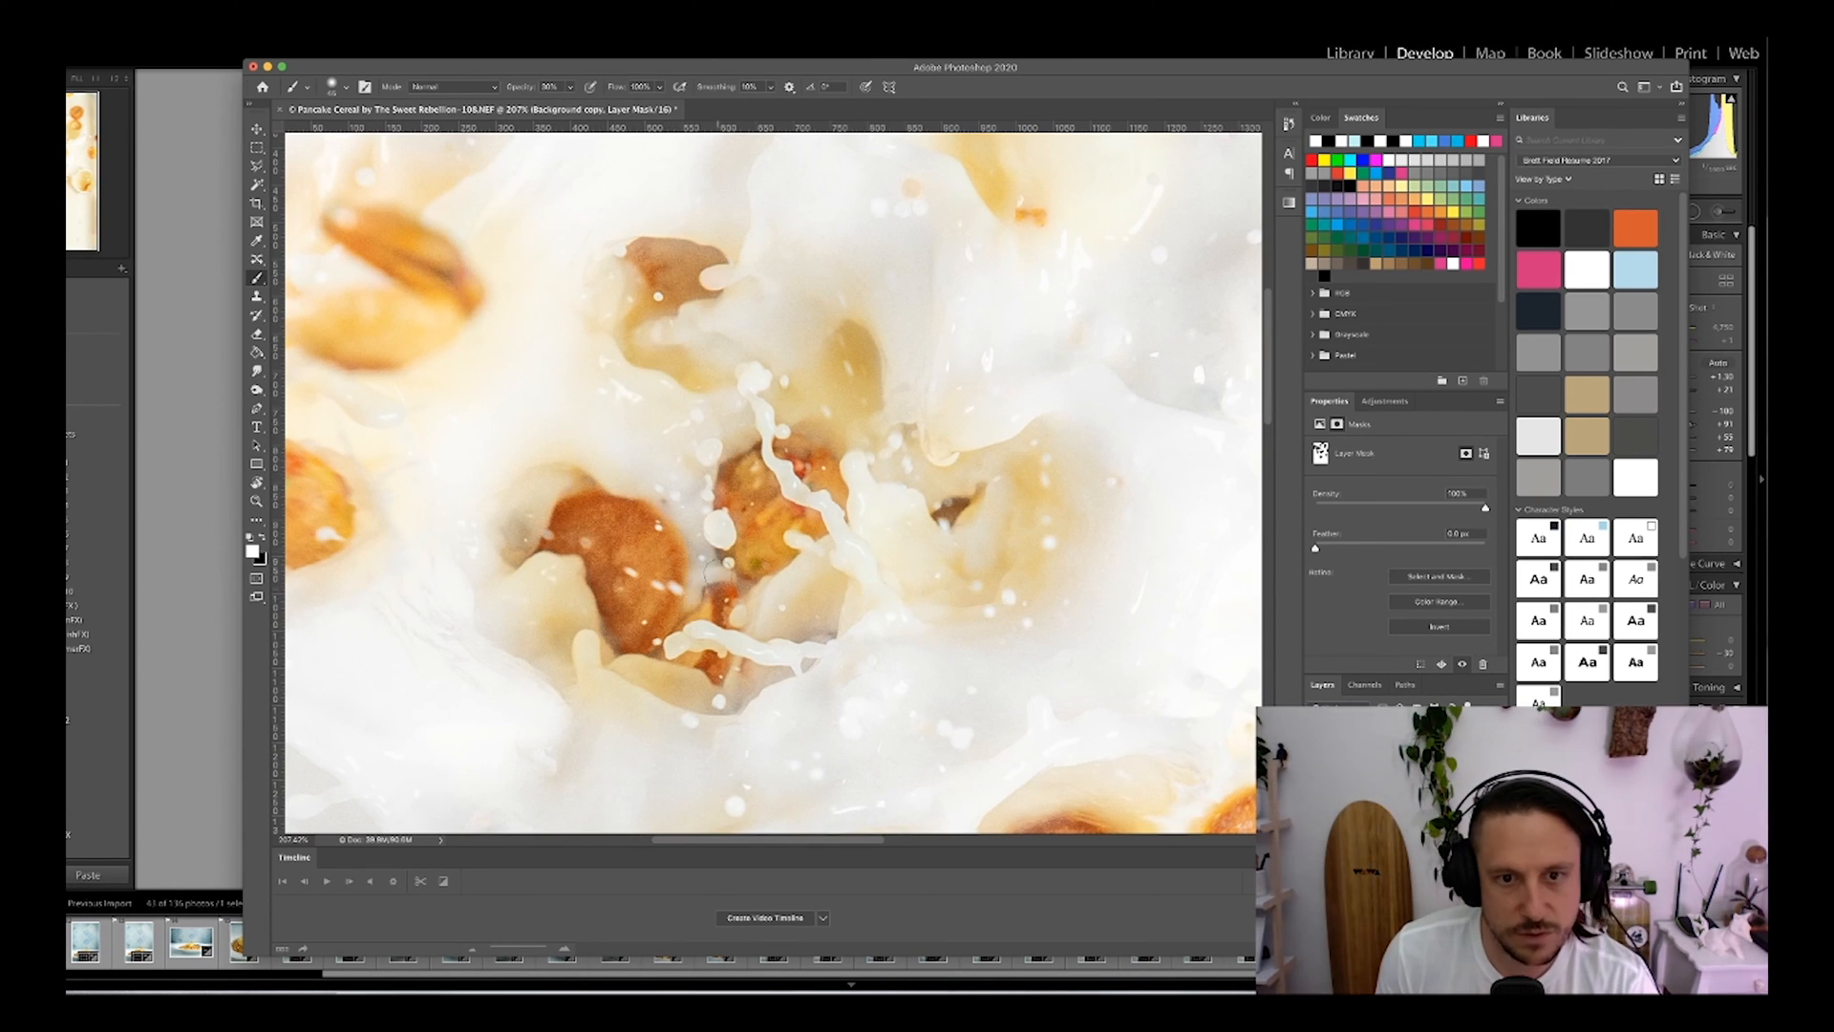
pyautogui.press('x')
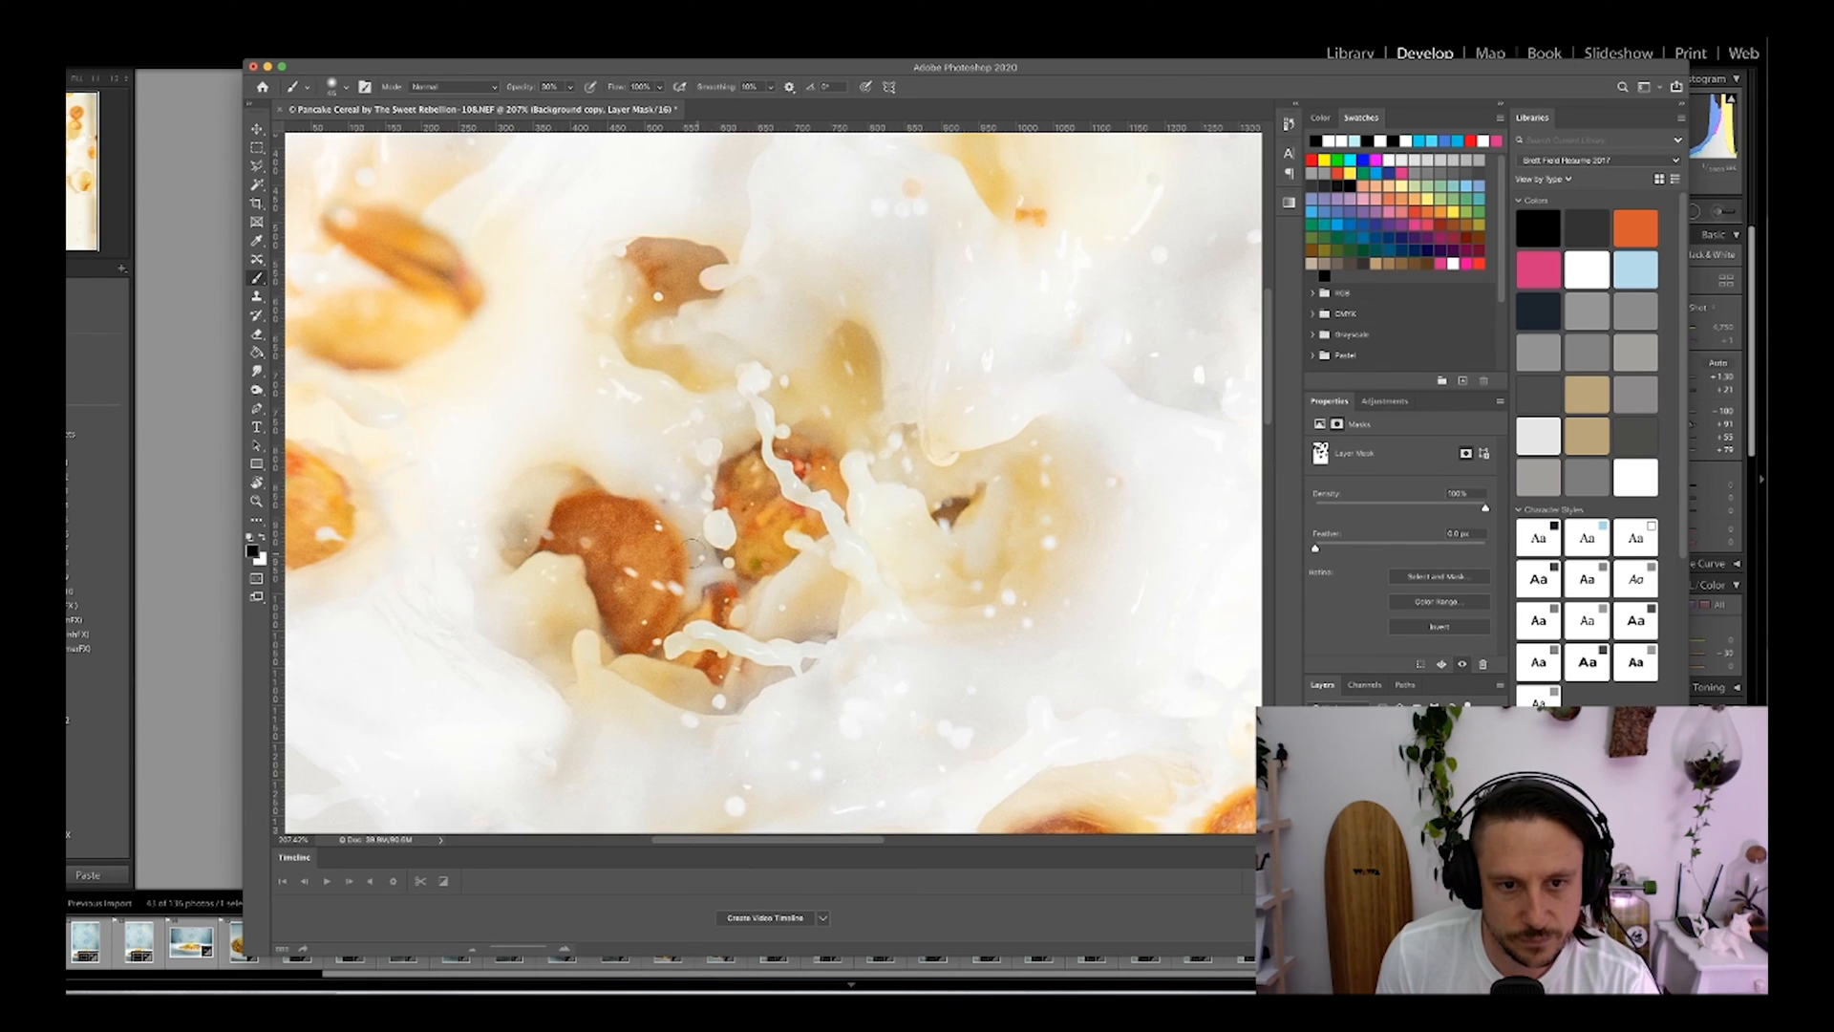
pyautogui.press('x')
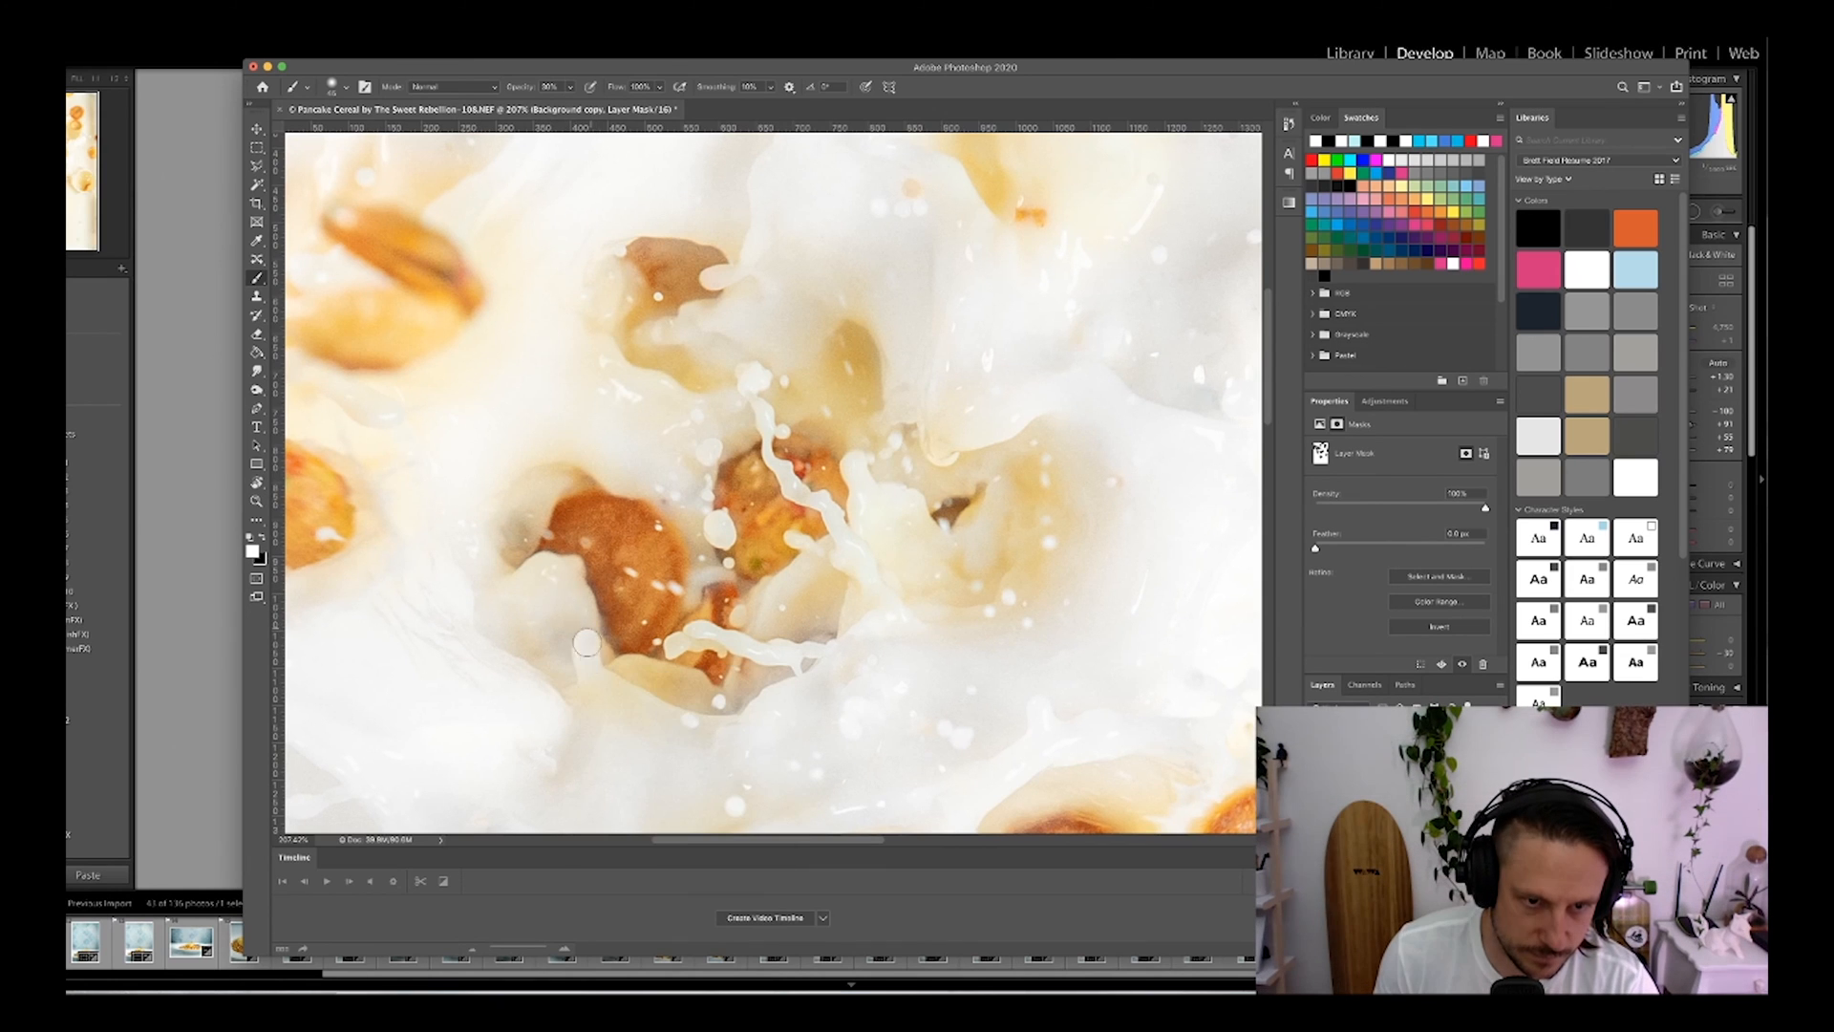
pyautogui.press('x')
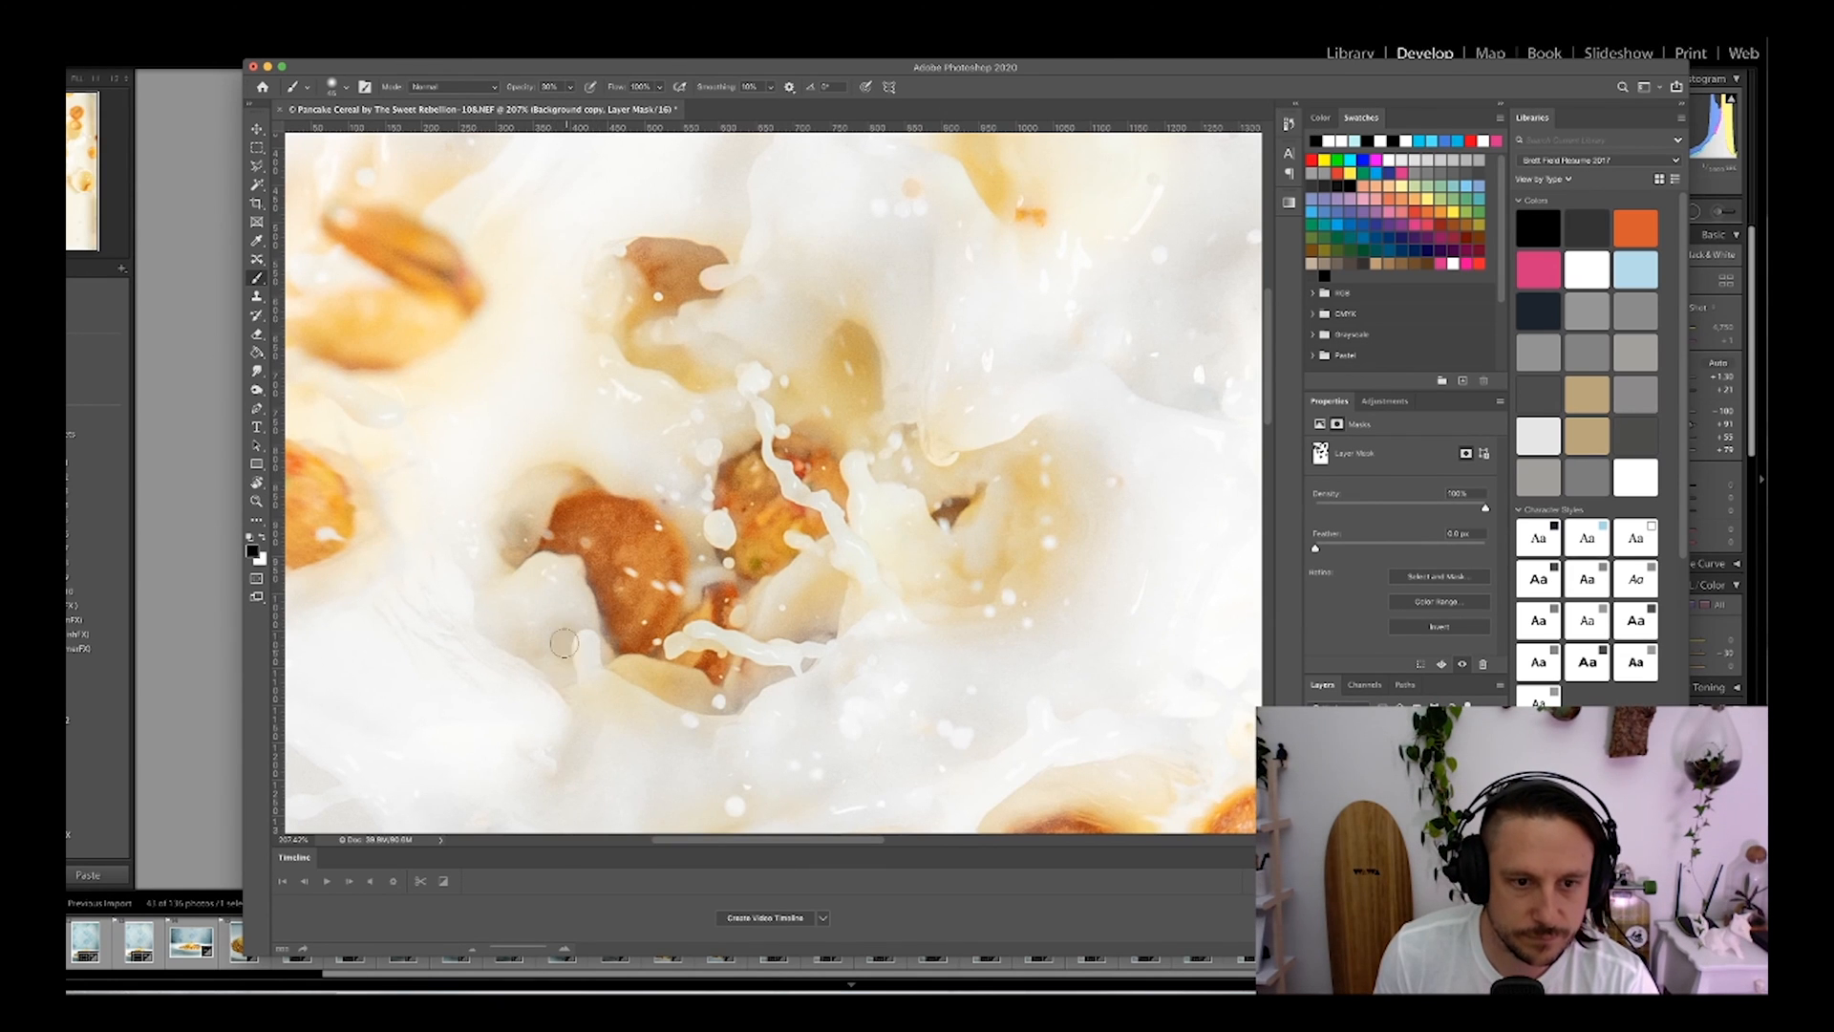
# Step: Paint on the mask to whiten the upper-left splash's lower rim beneath the pancakes, touching up its edge in black
pyautogui.press('x')
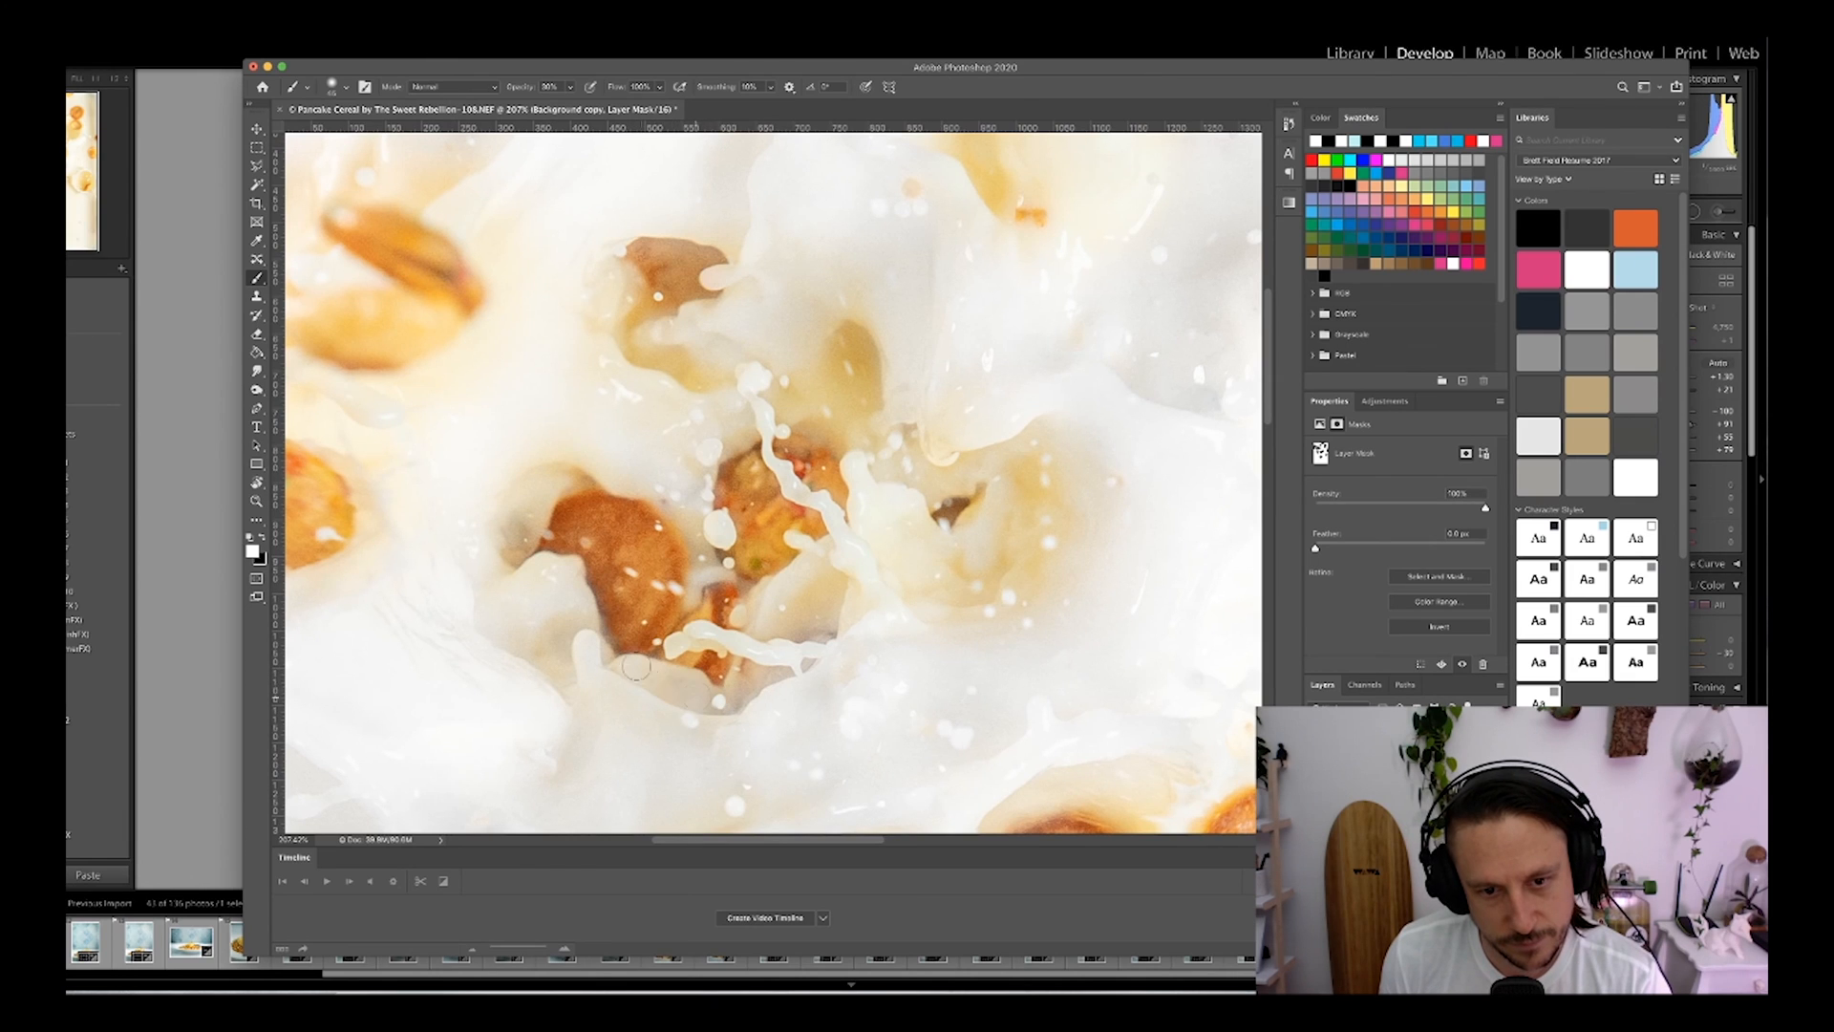
pyautogui.press('x')
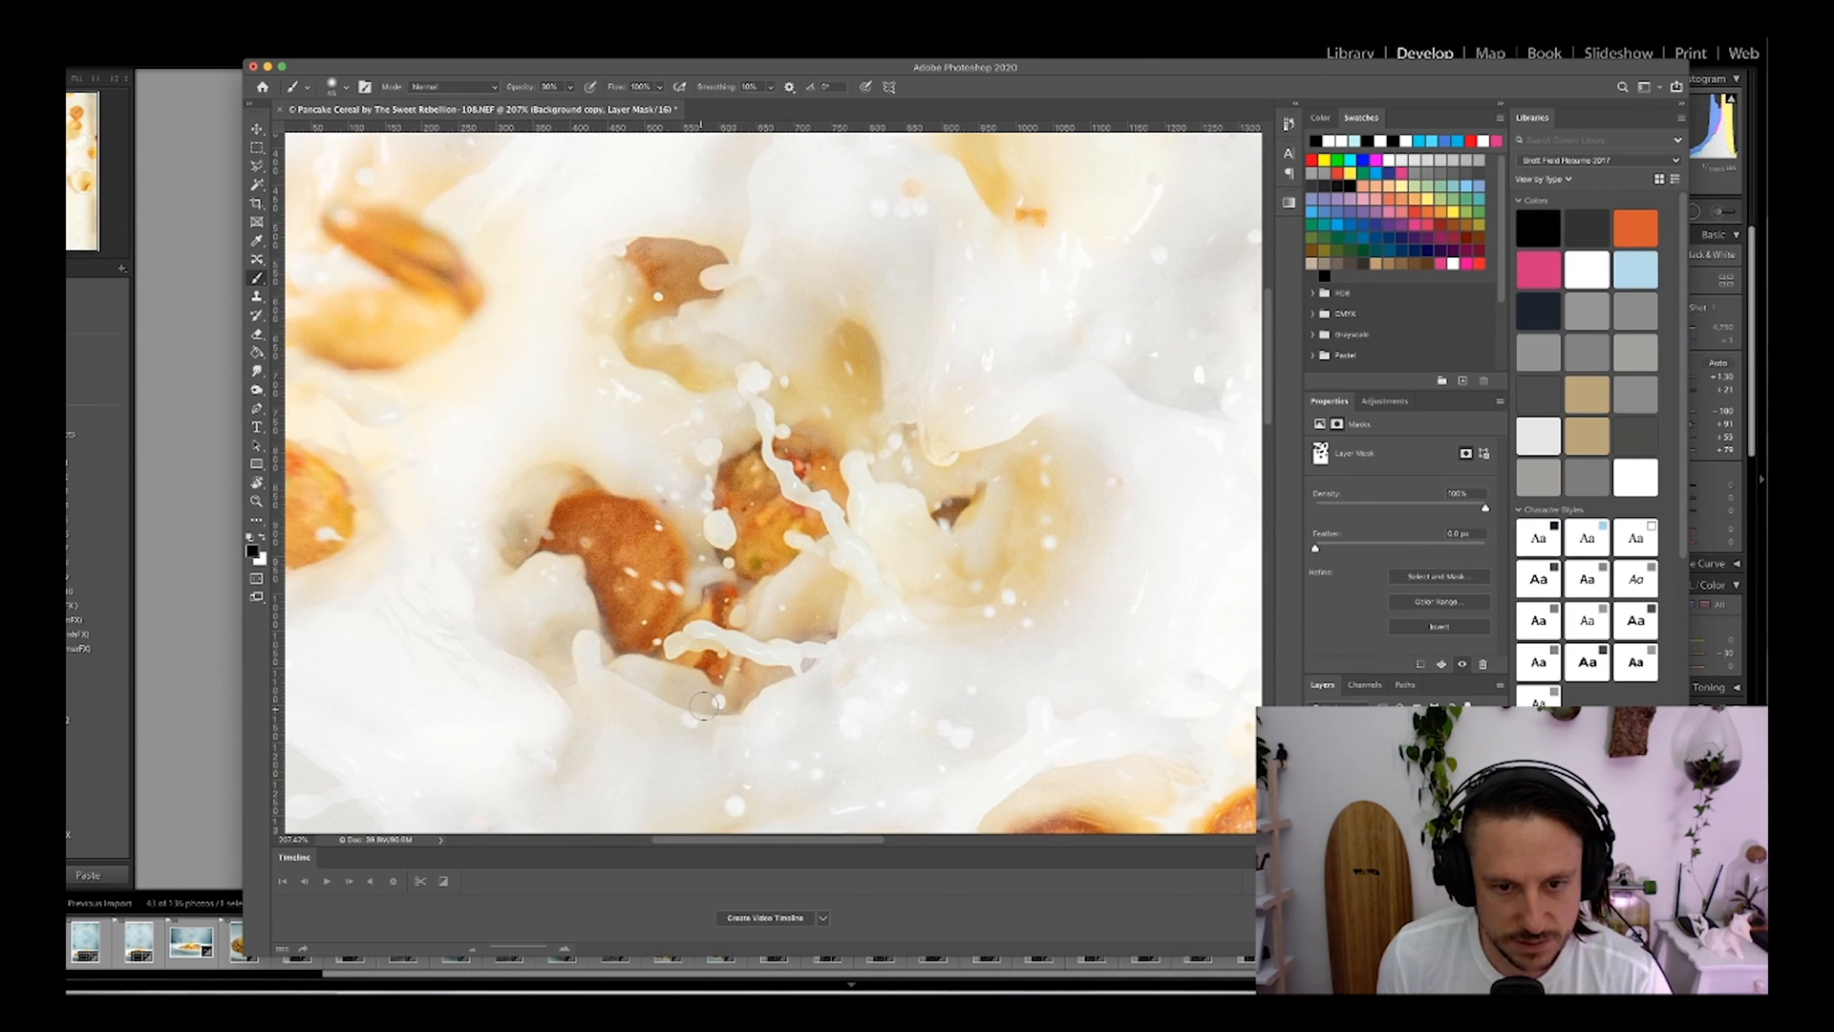
pyautogui.press('x')
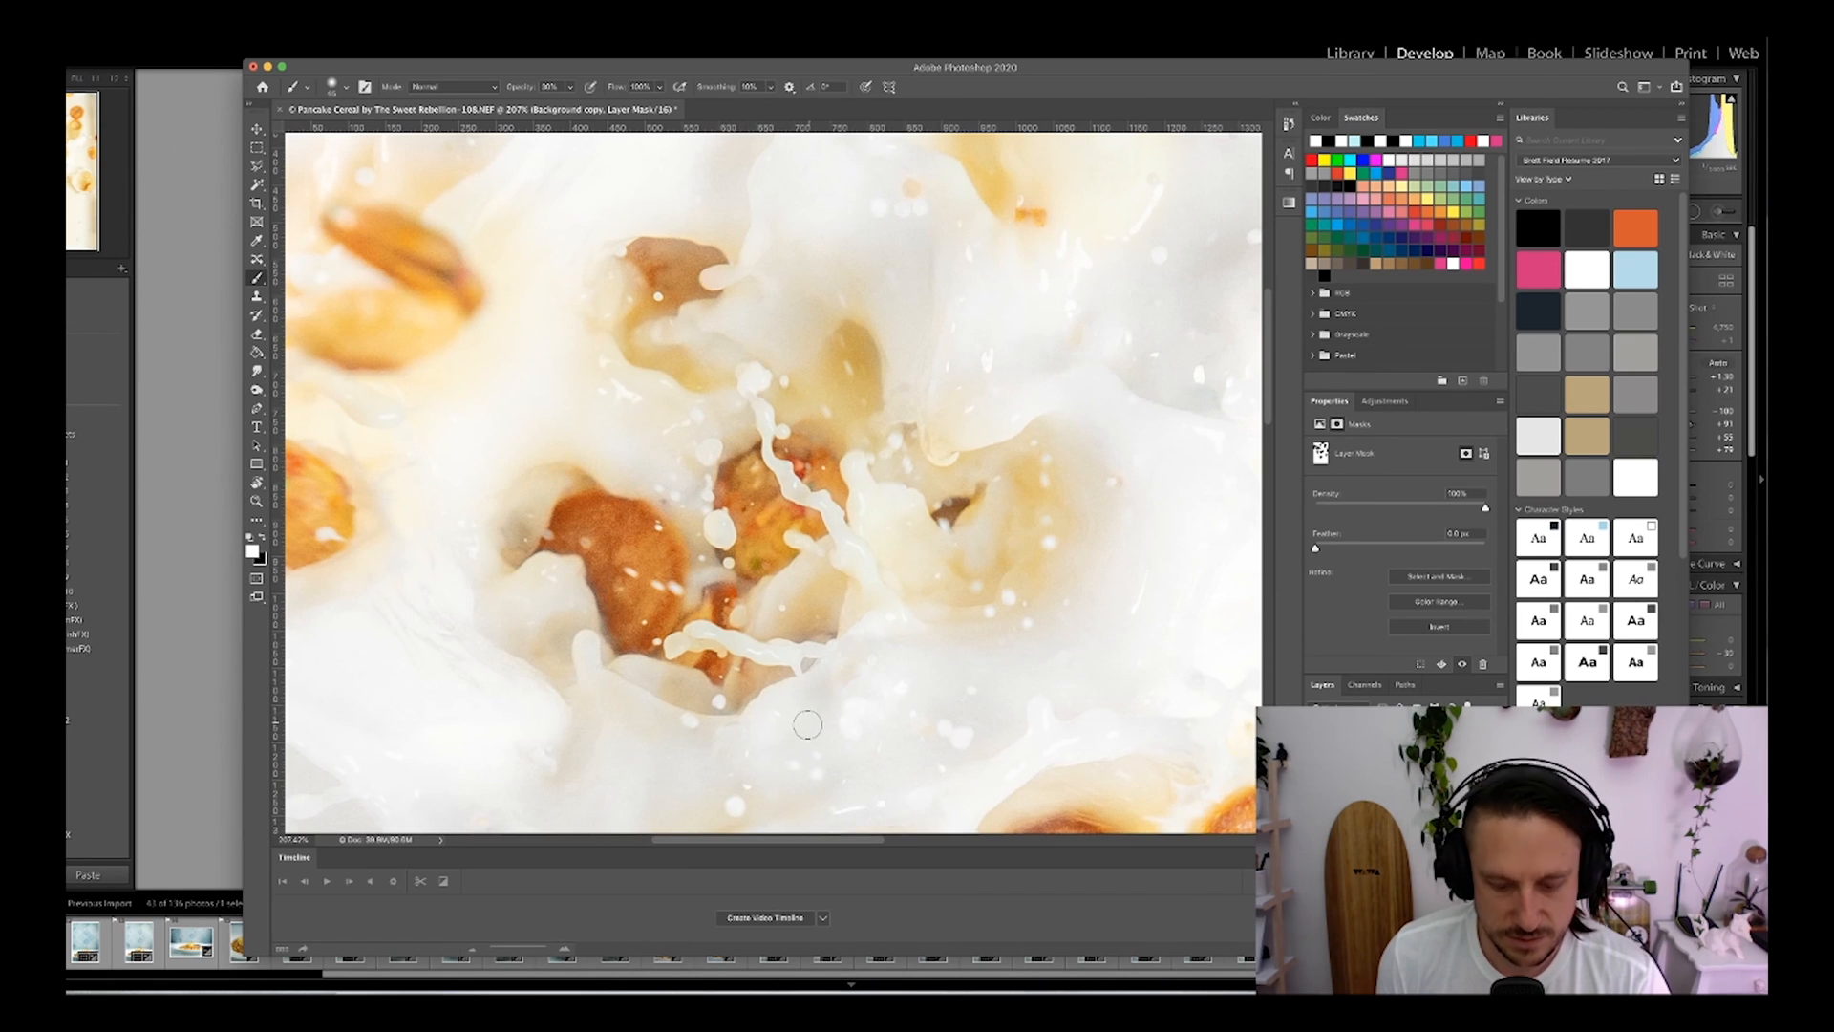
# Step: Inspect the milk and blurred pancakes along the photo's left edge for remaining yellow tint, and check the whole photo
pyautogui.scroll(-5, 807, 724)
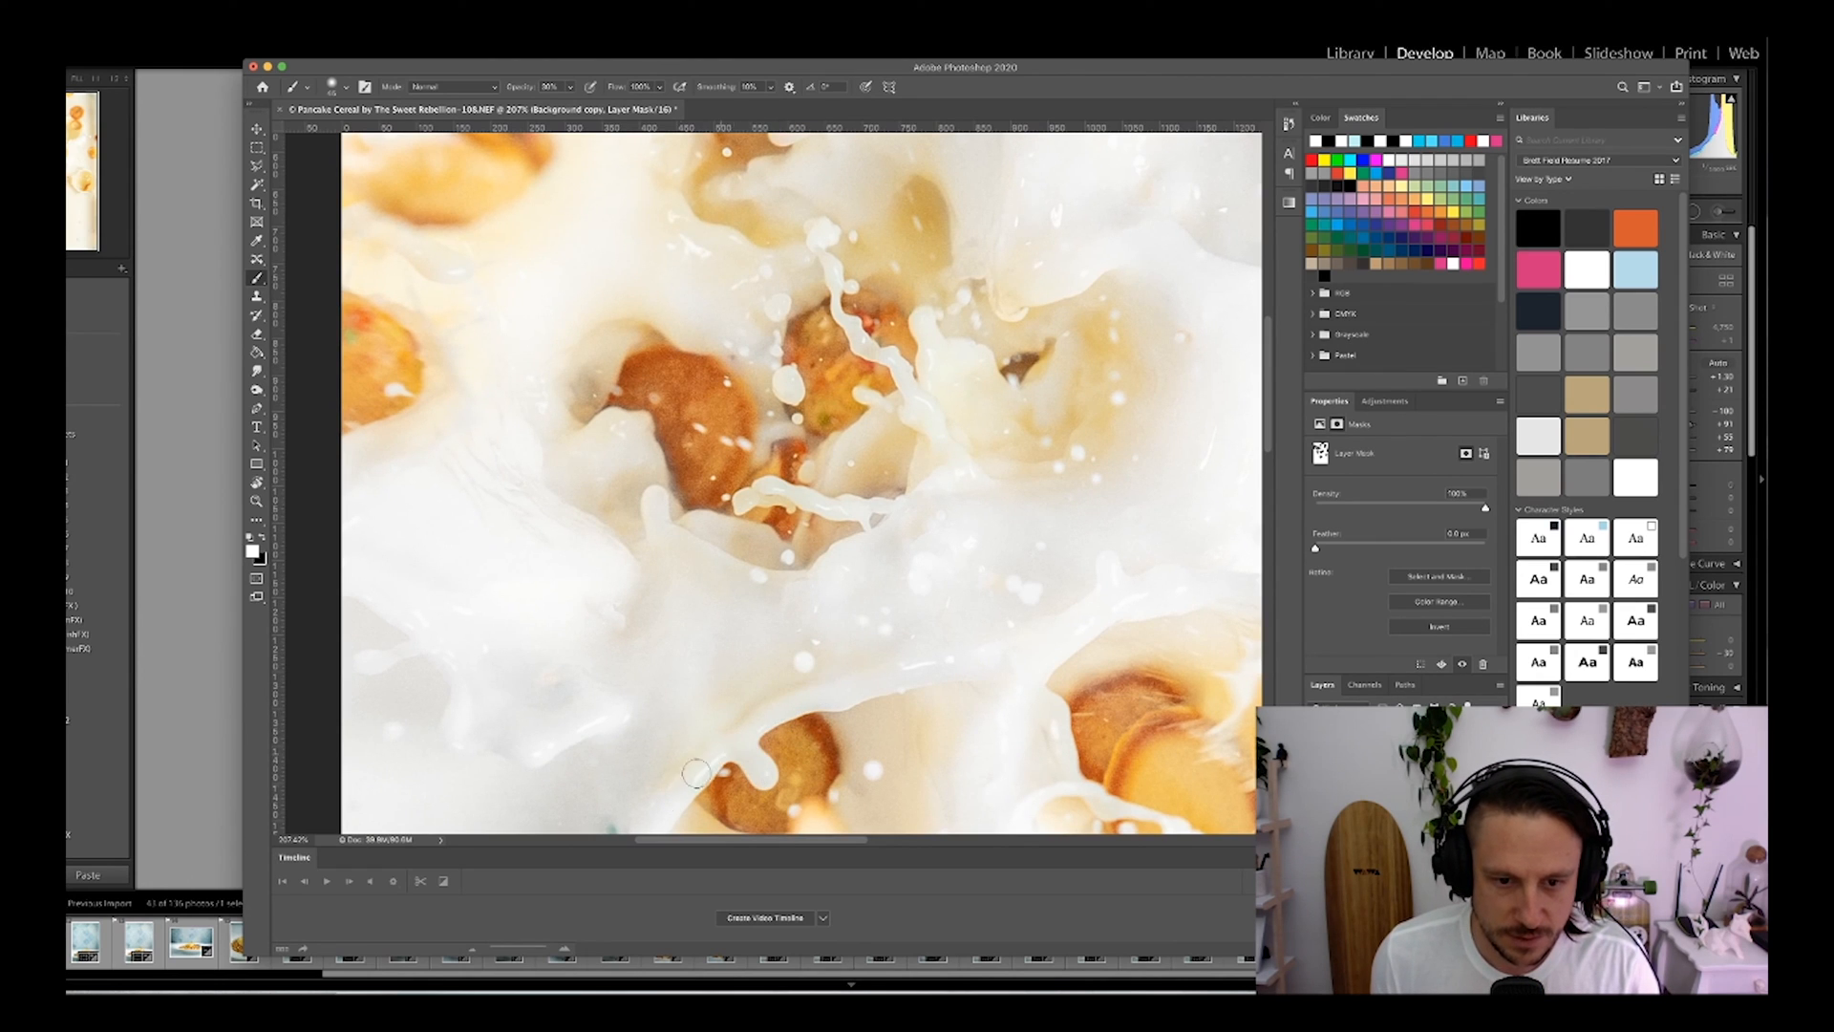
pyautogui.moveTo(749, 670); pyautogui.dragTo(953, 756)
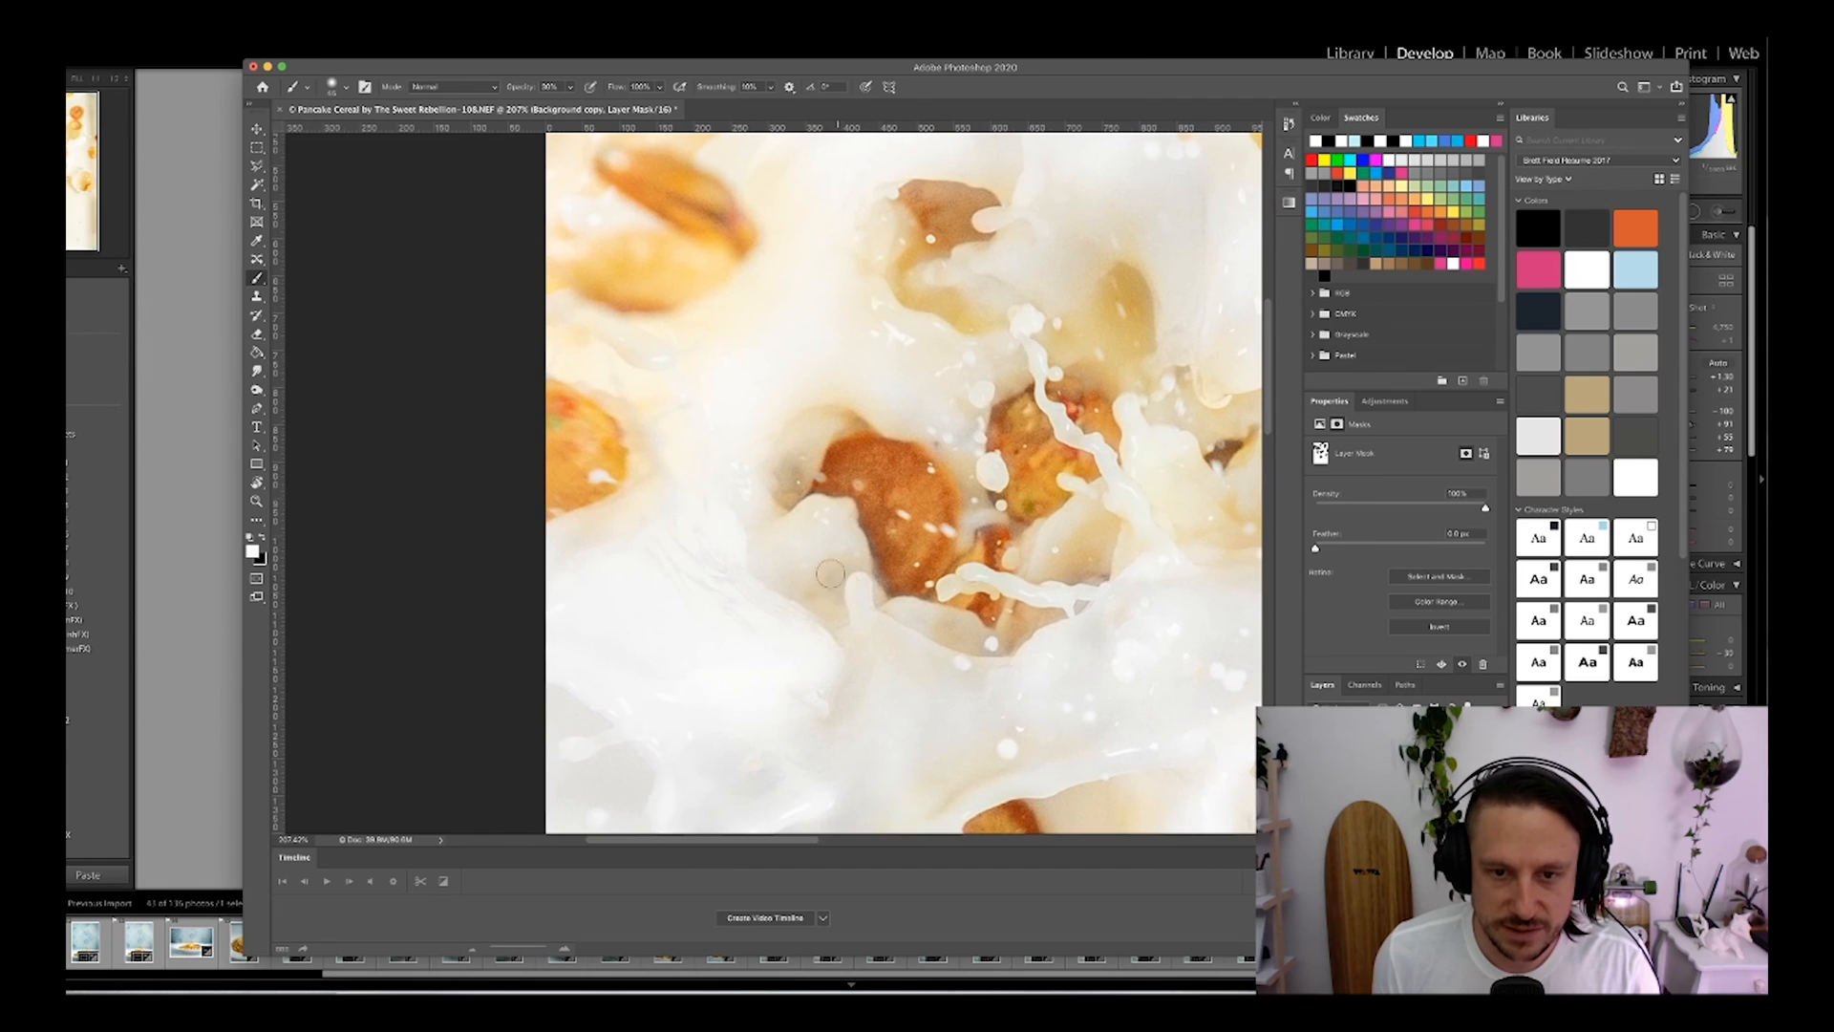
pyautogui.scroll(5, 693, 563)
pyautogui.hscroll(-5, 693, 562)
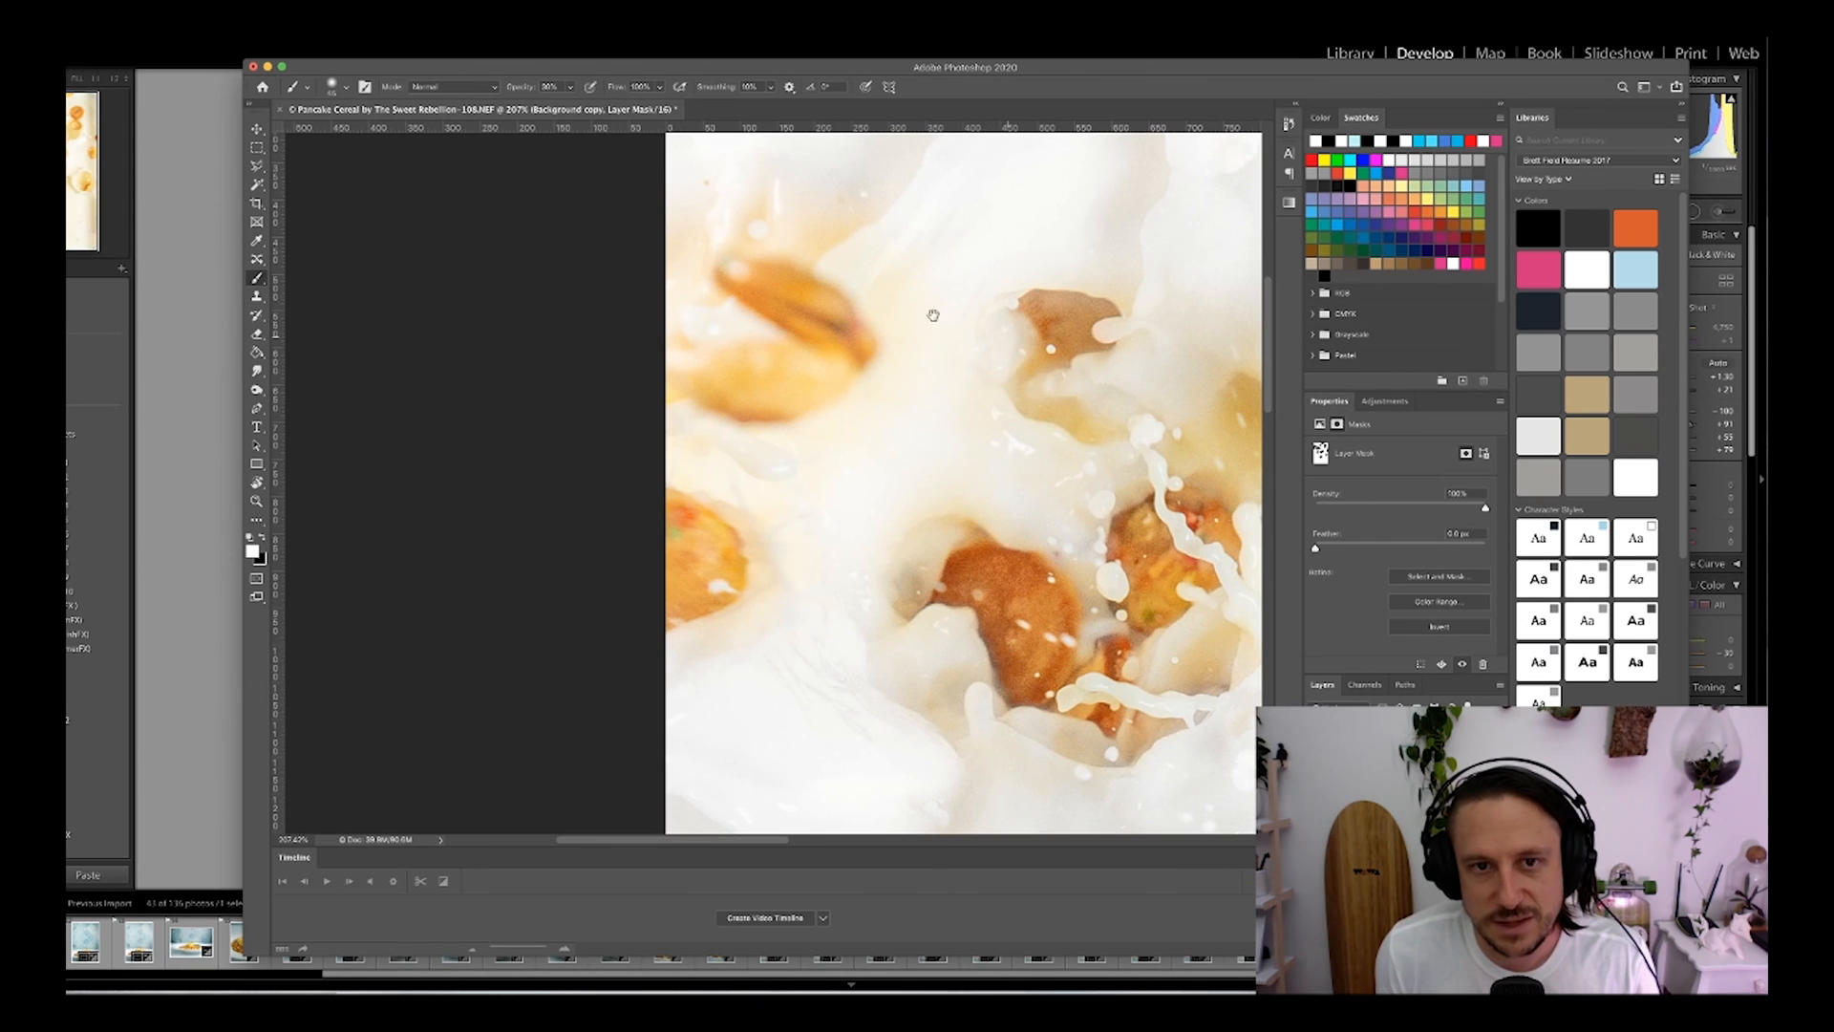
pyautogui.scroll(3, 946, 382)
pyautogui.hscroll(-1, 946, 382)
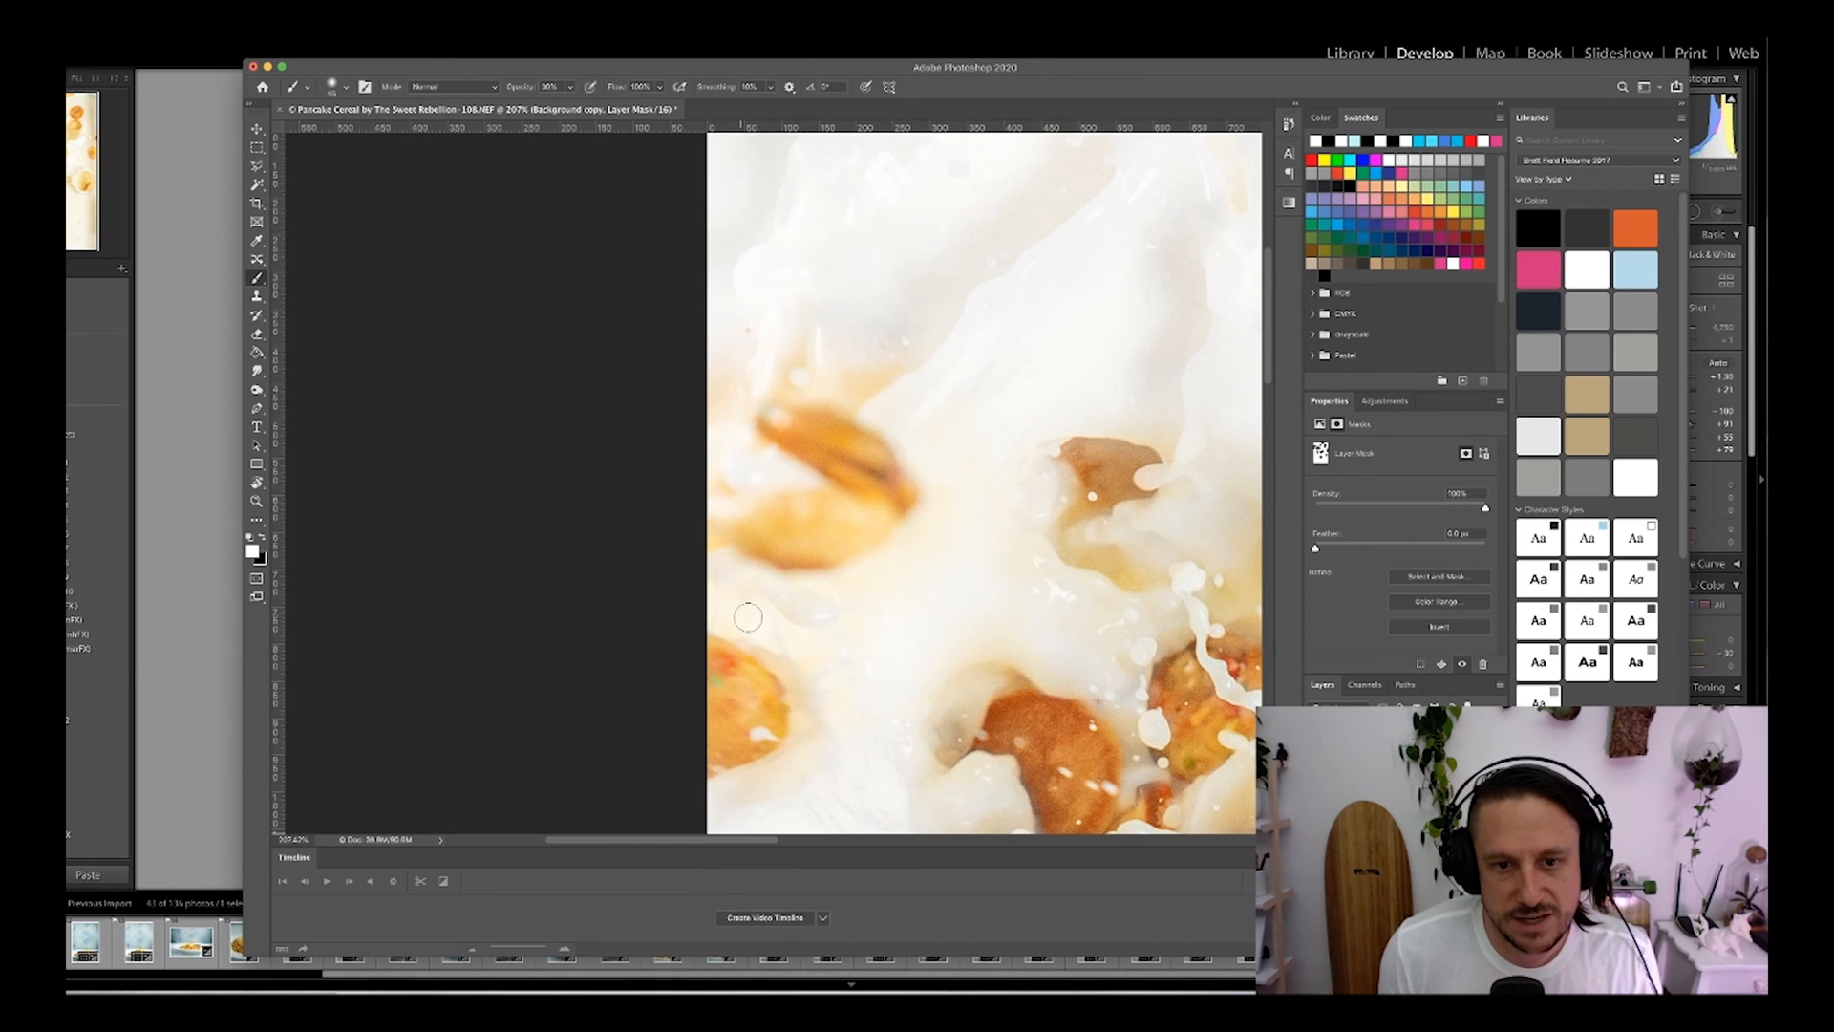
pyautogui.moveTo(845, 677); pyautogui.dragTo(748, 525)
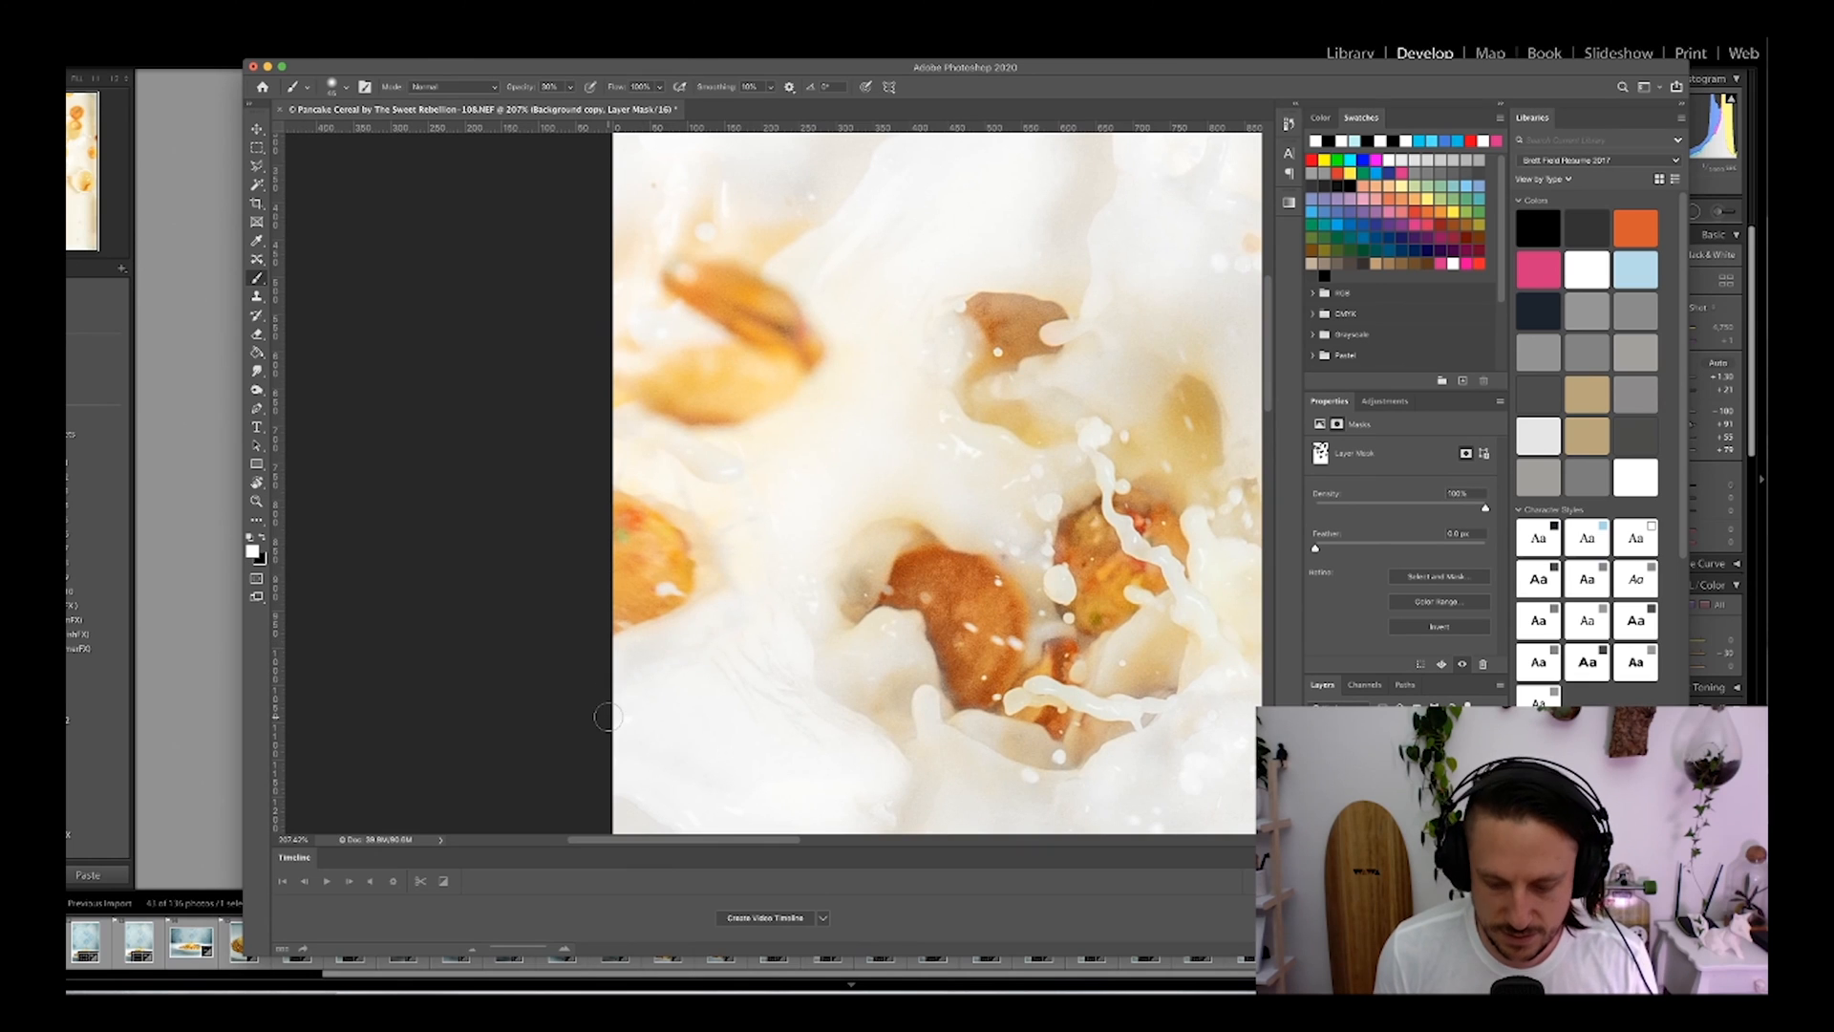
pyautogui.scroll(-4, 607, 716)
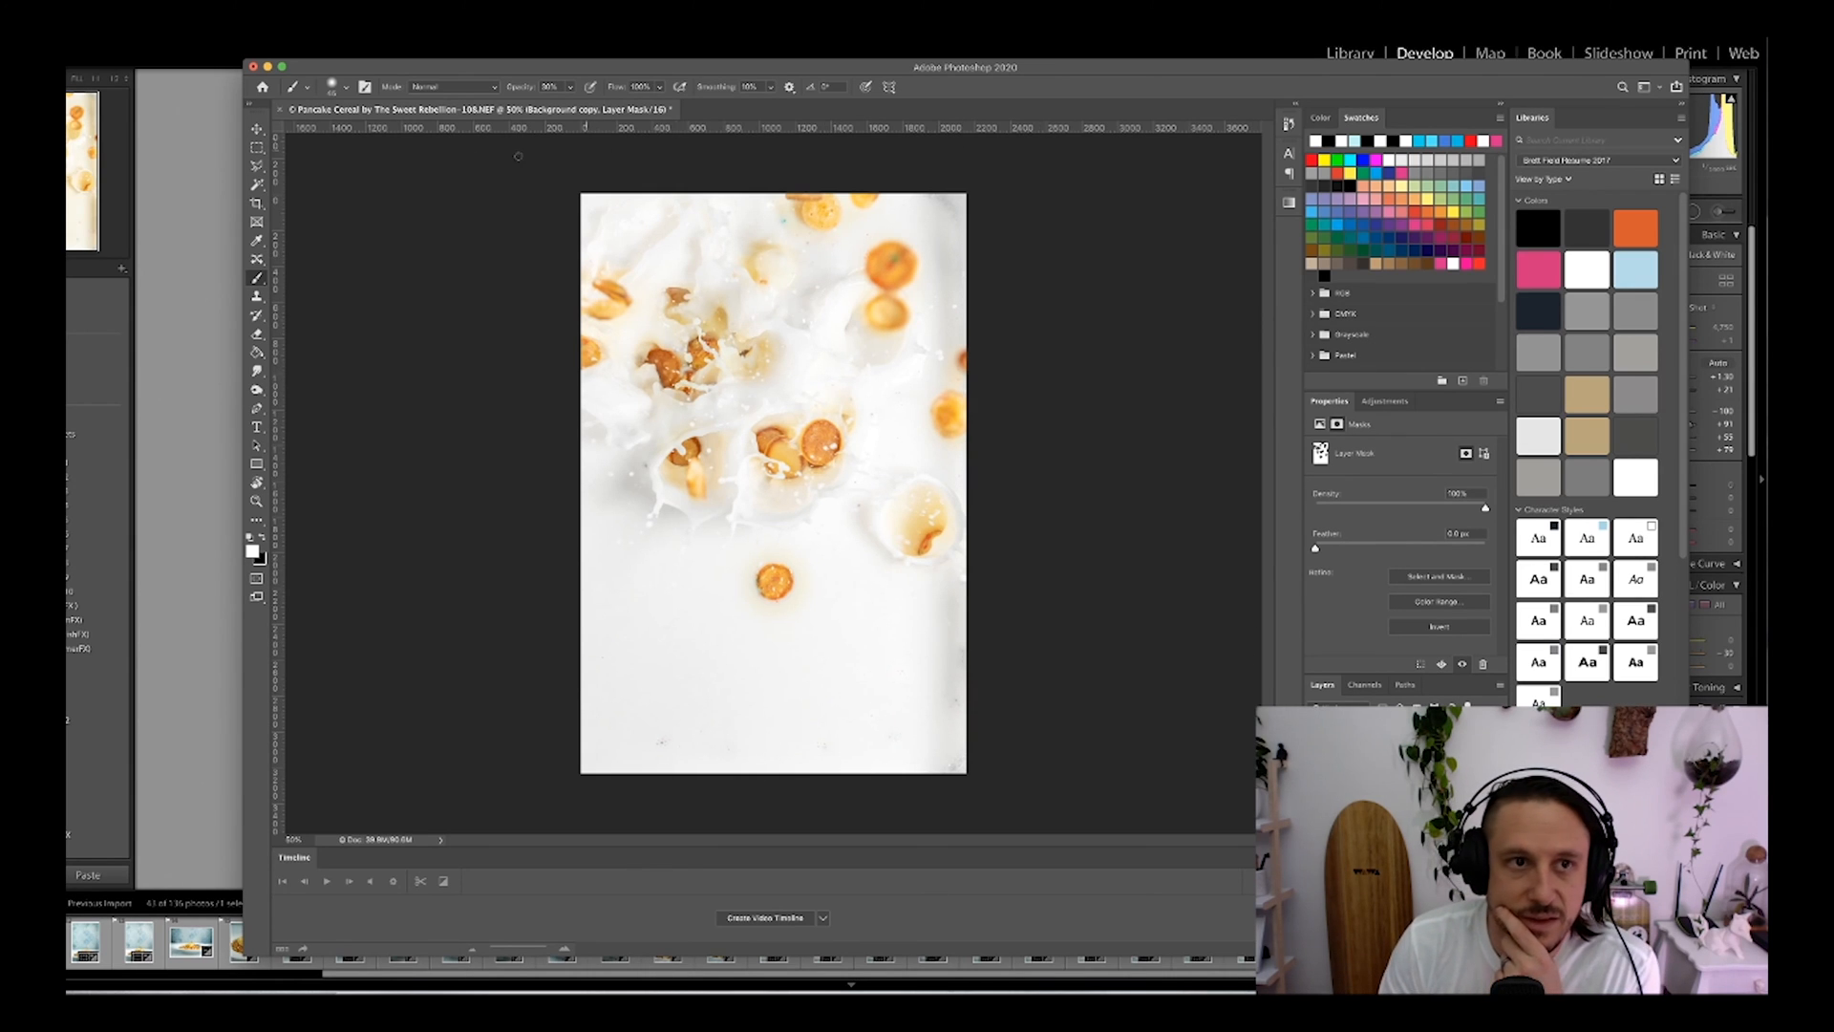
# Step: Save the retouched milk splash photo and switch to Lightroom
pyautogui.press('super+s')
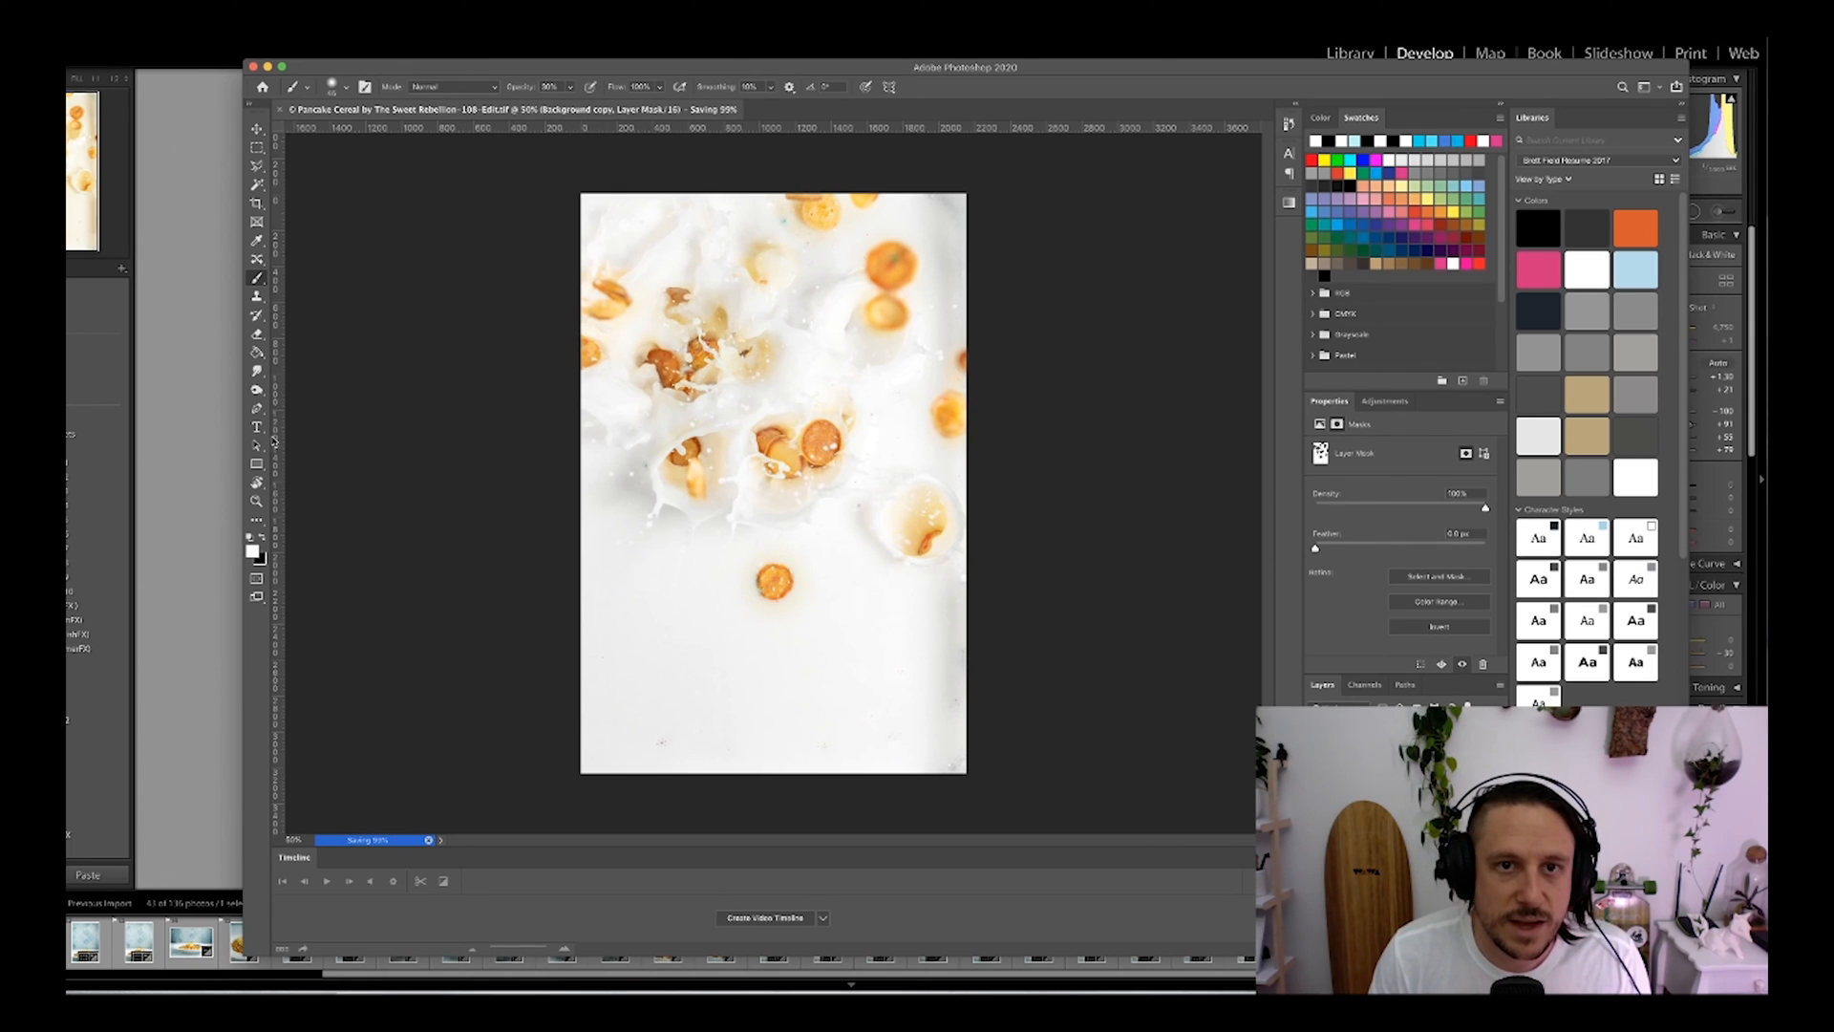
pyautogui.click(203, 464)
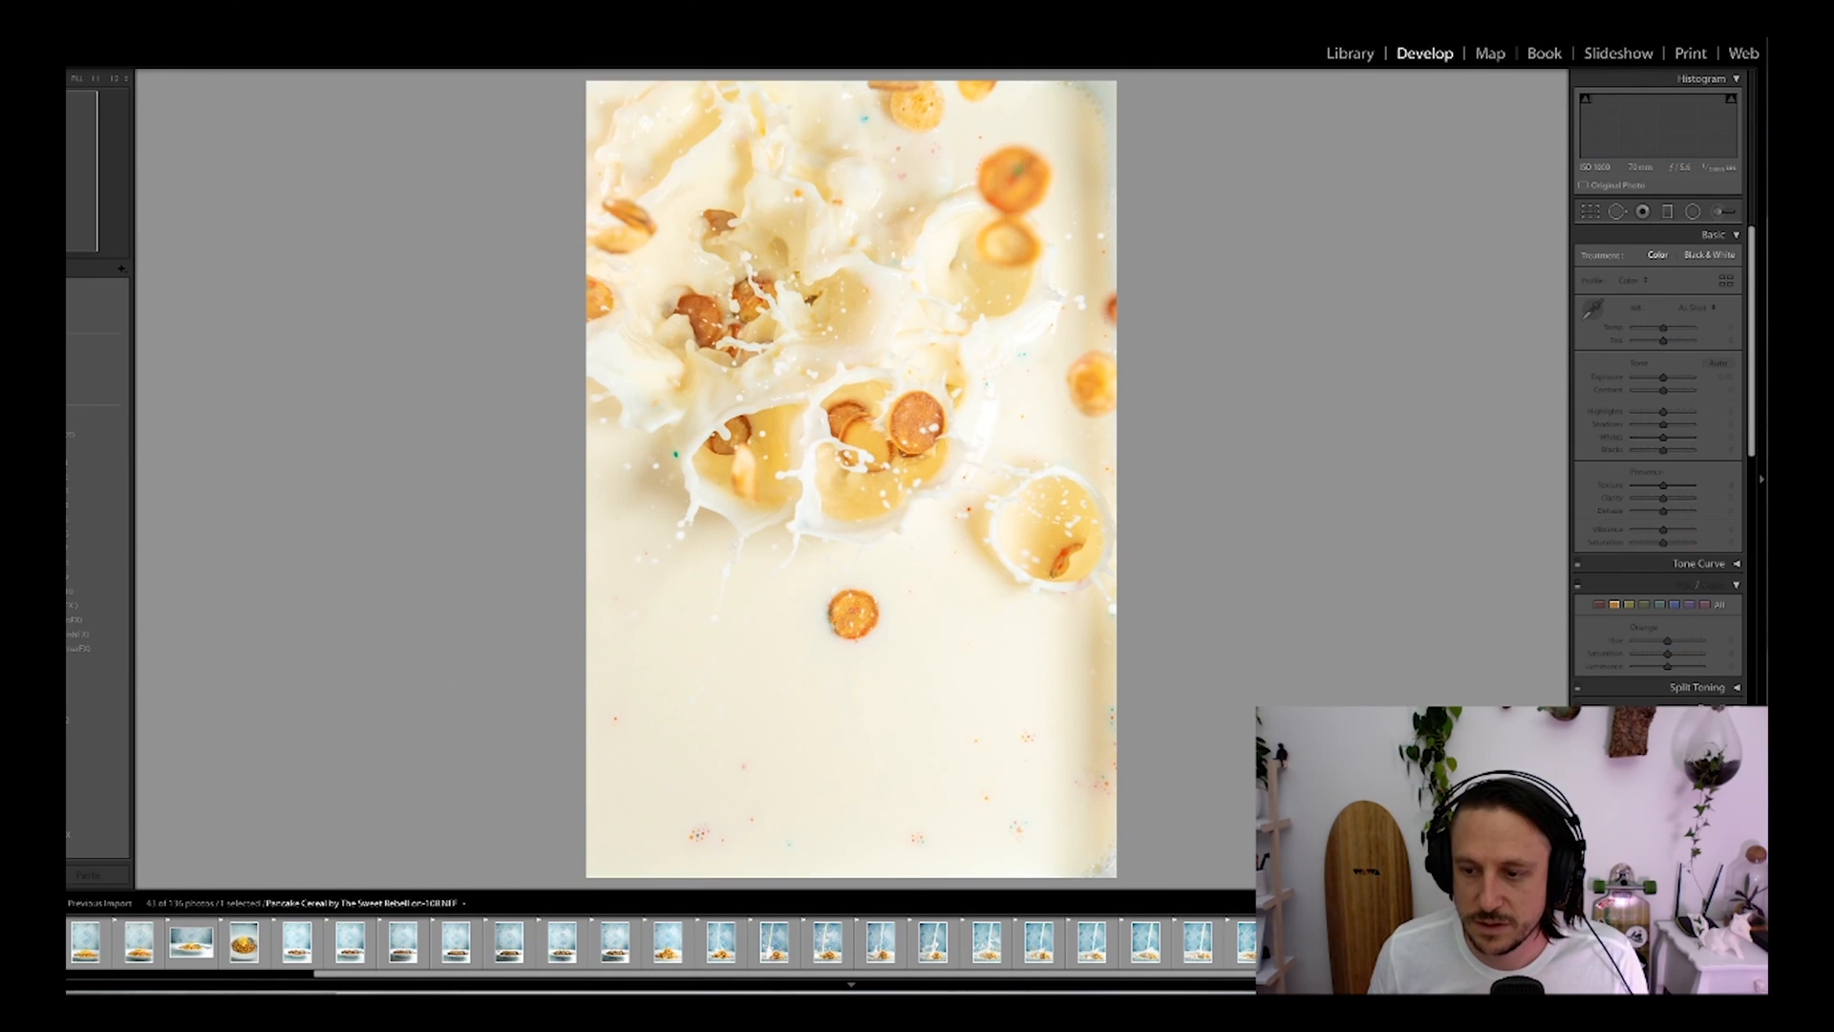
# Step: Compare the original yellow milk splash photo with its retouched TIFF, leaving the retouched version displayed
pyautogui.hotkey('ctrl', 'shift', 'v')
pyautogui.hotkey('ctrl', 'z')
pyautogui.hotkey('ctrl', 'z')
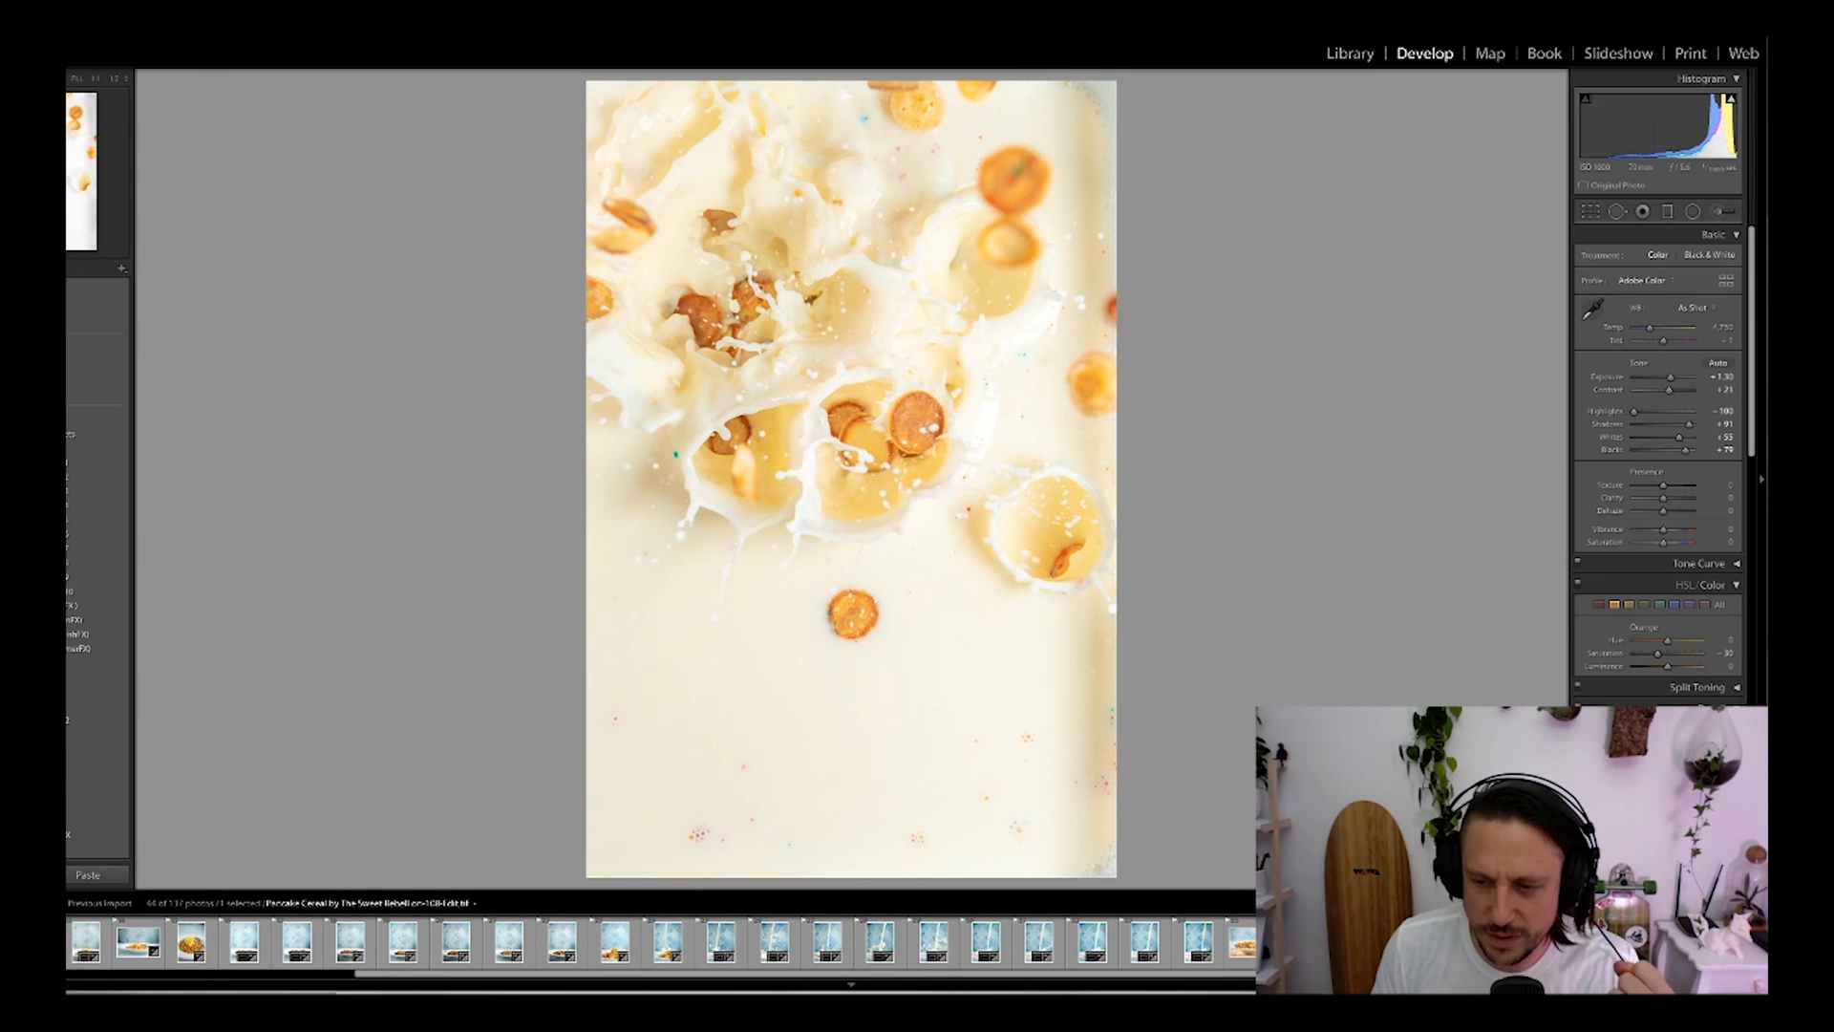
pyautogui.click(1624, 942)
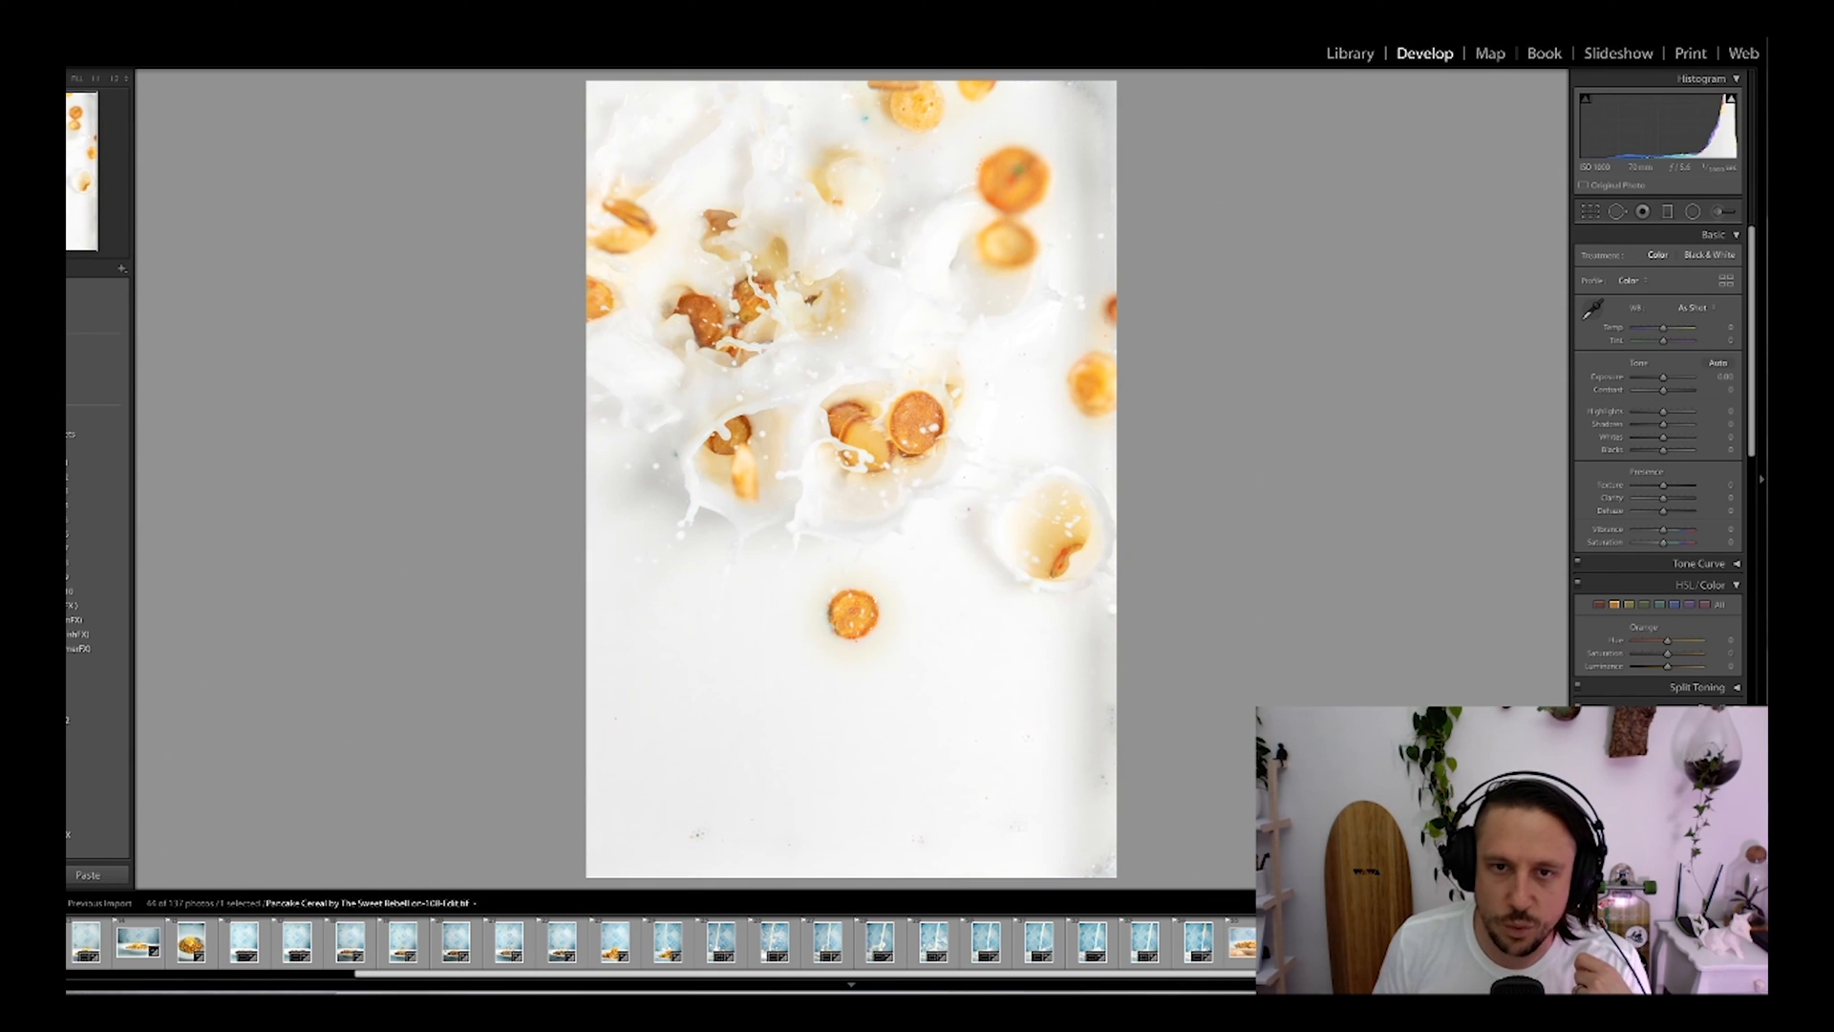